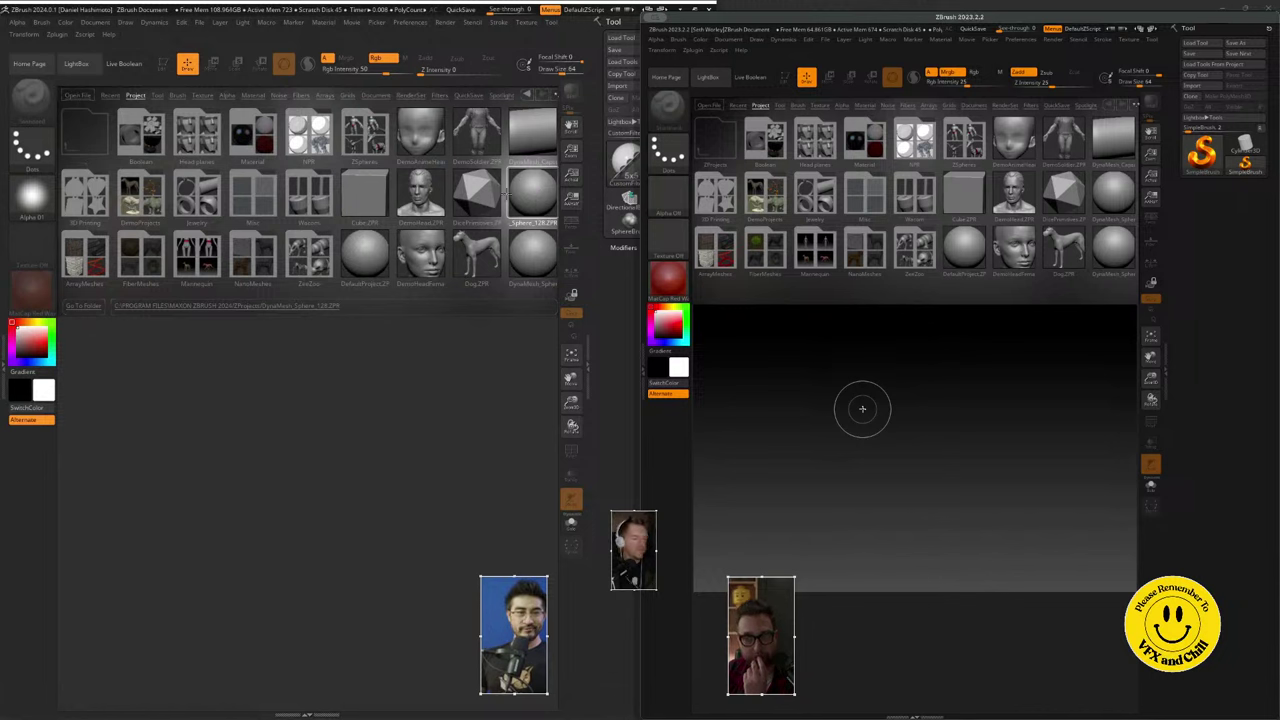
- Load the DynaMesh_Sphere_128 project and replace it with a new document, discarding the changes
double_click(535, 202)
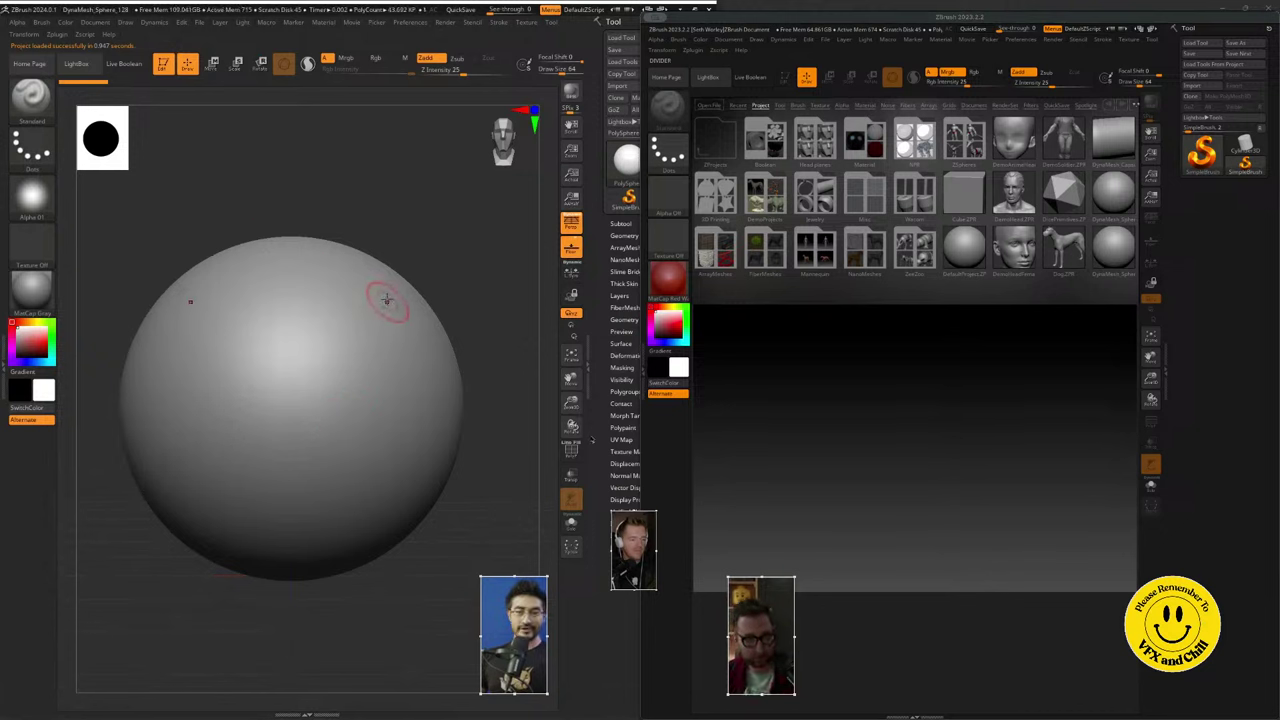
mouse_move(628, 158)
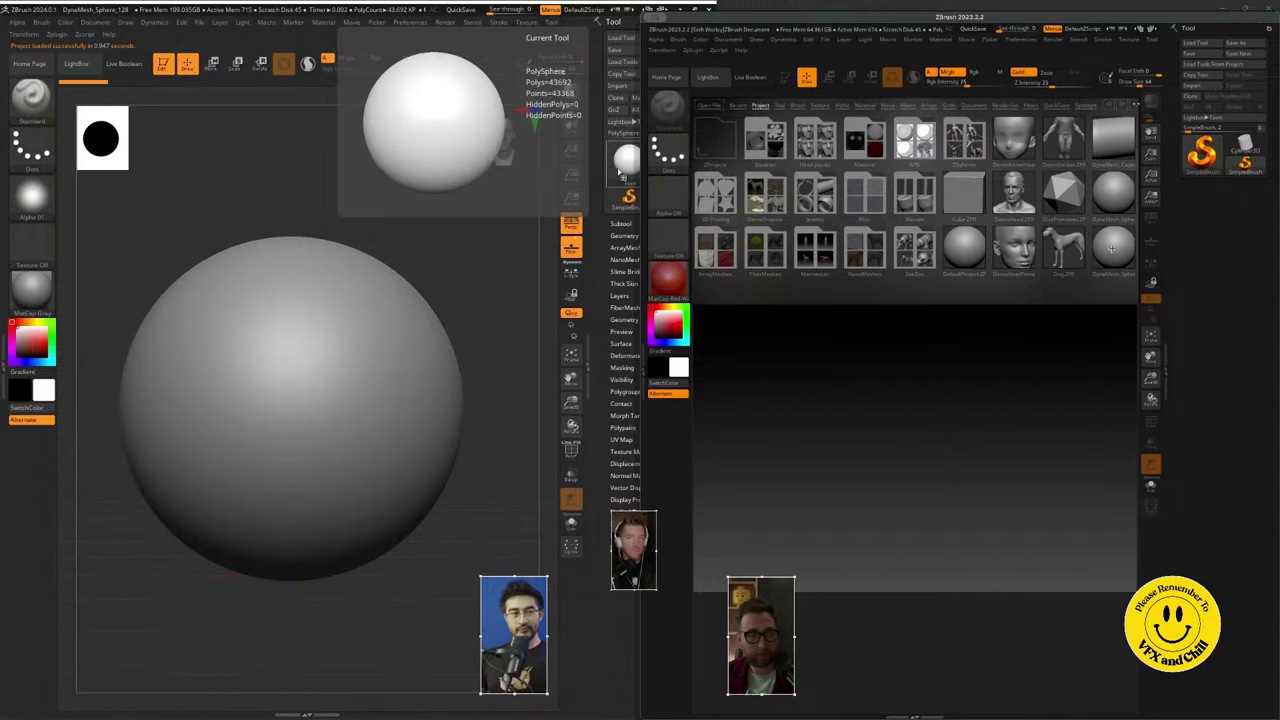
left_click(95, 22)
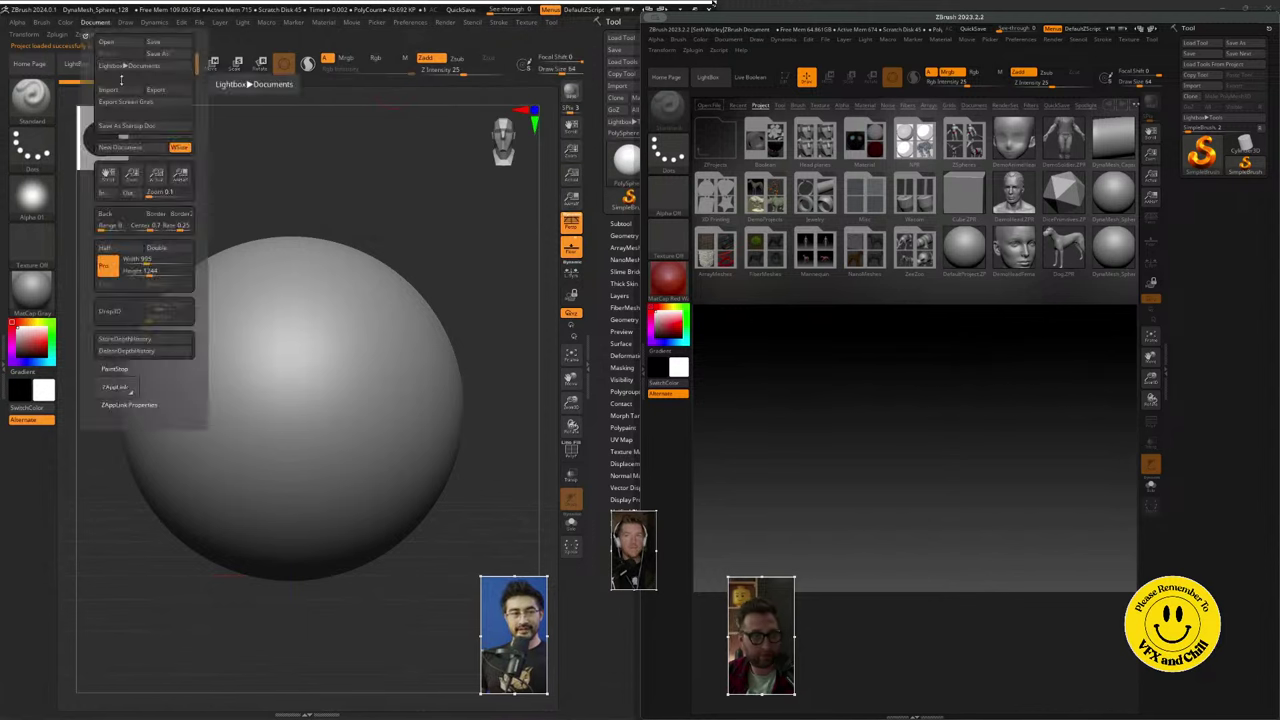
left_click(731, 41)
left_click(143, 147)
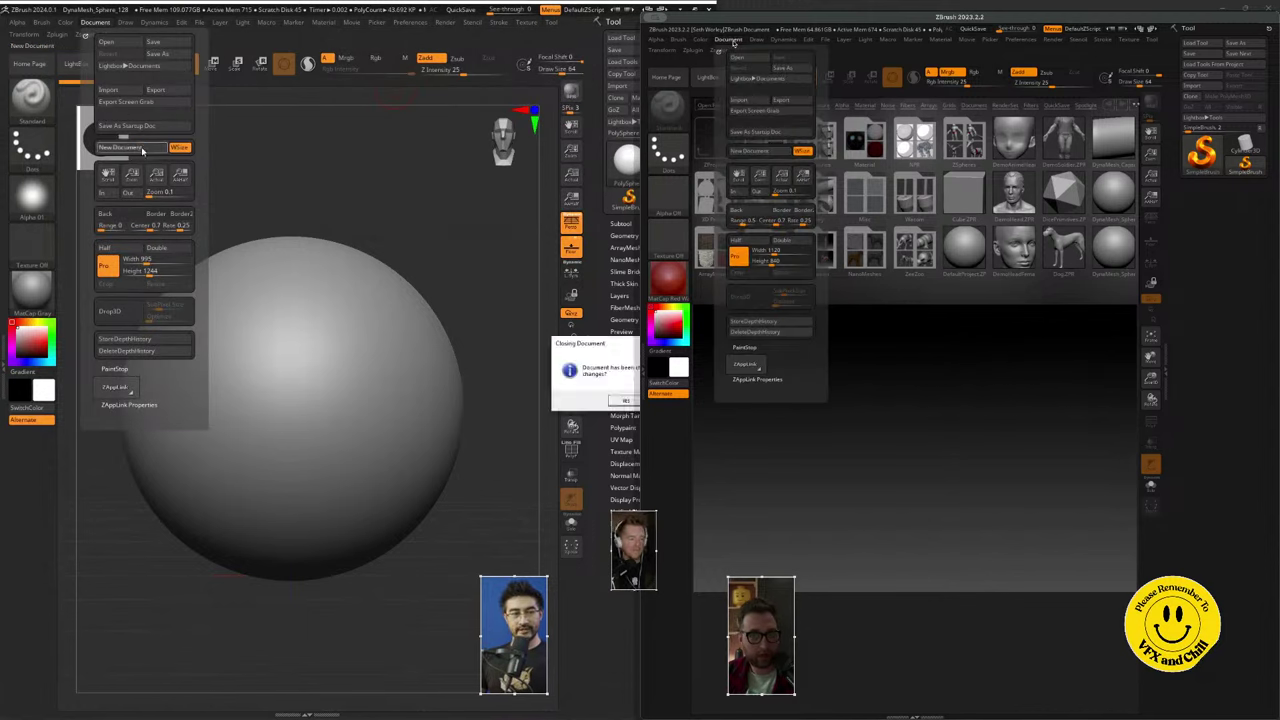
key("n")
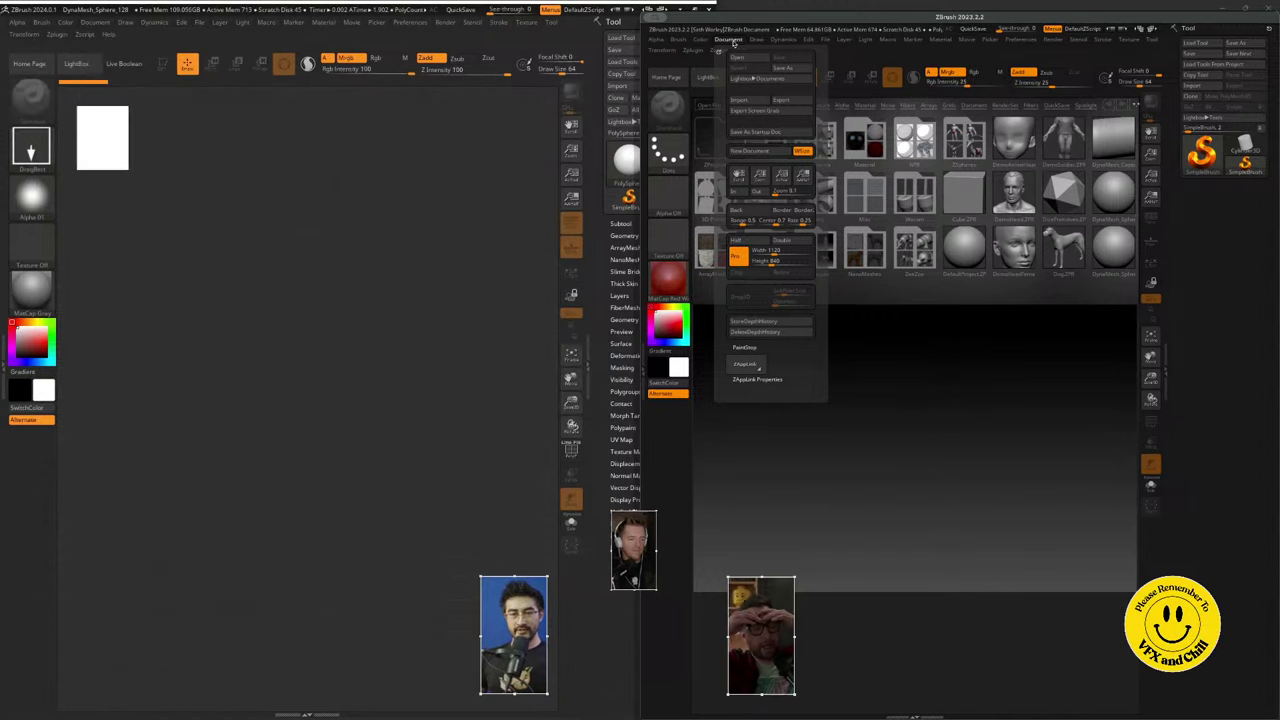
- Examine the document and project file commands, the LightBox tool library and the file-opening dialog
mouse_move(634, 172)
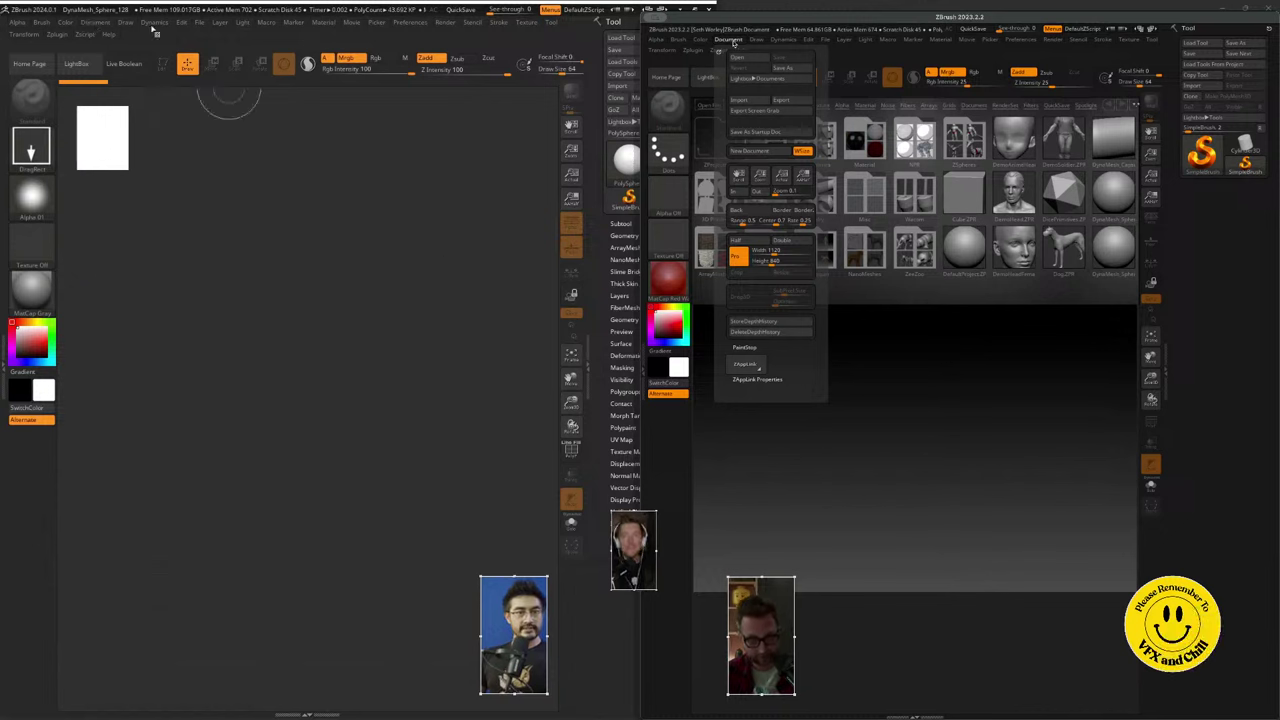
left_click(104, 25)
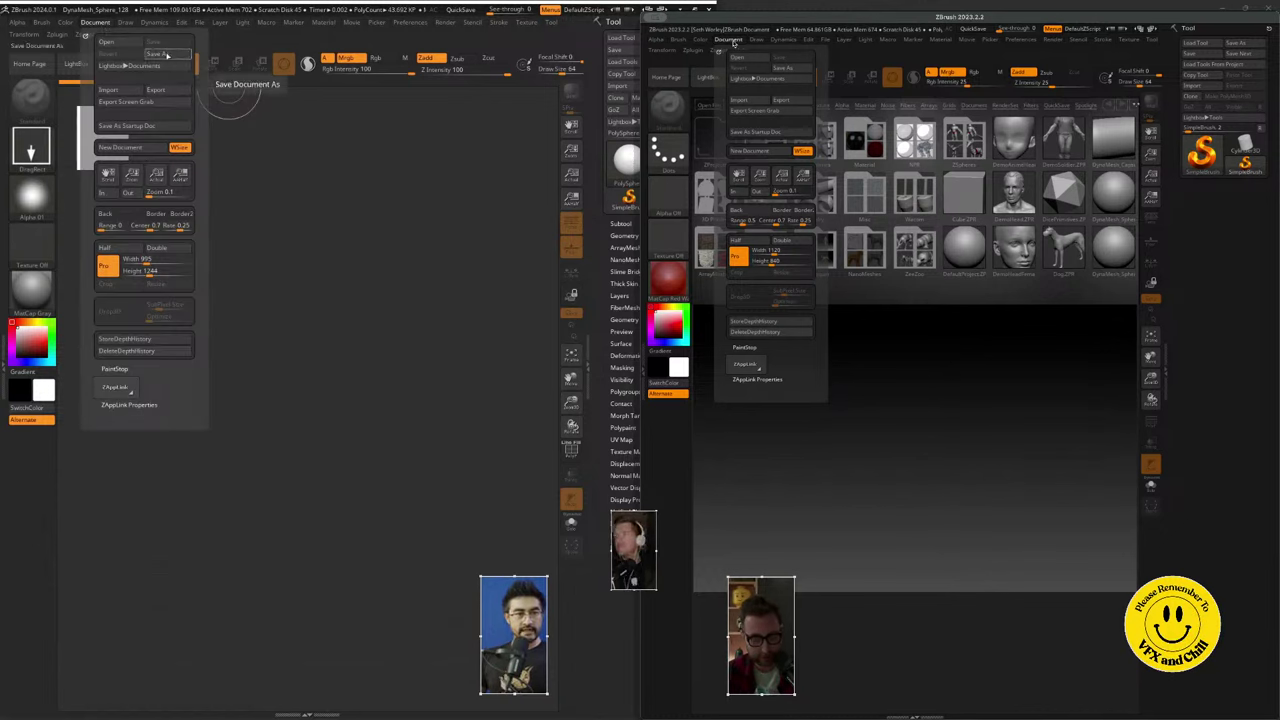
left_click(200, 22)
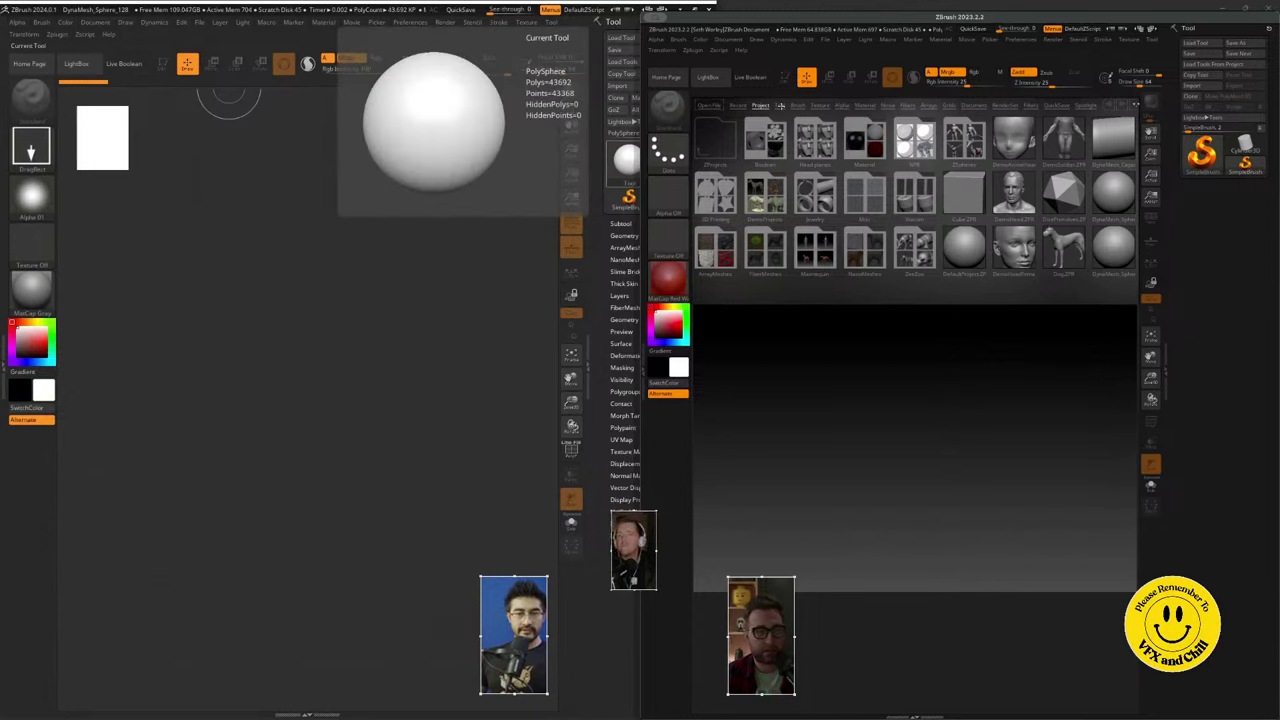
left_click(781, 107)
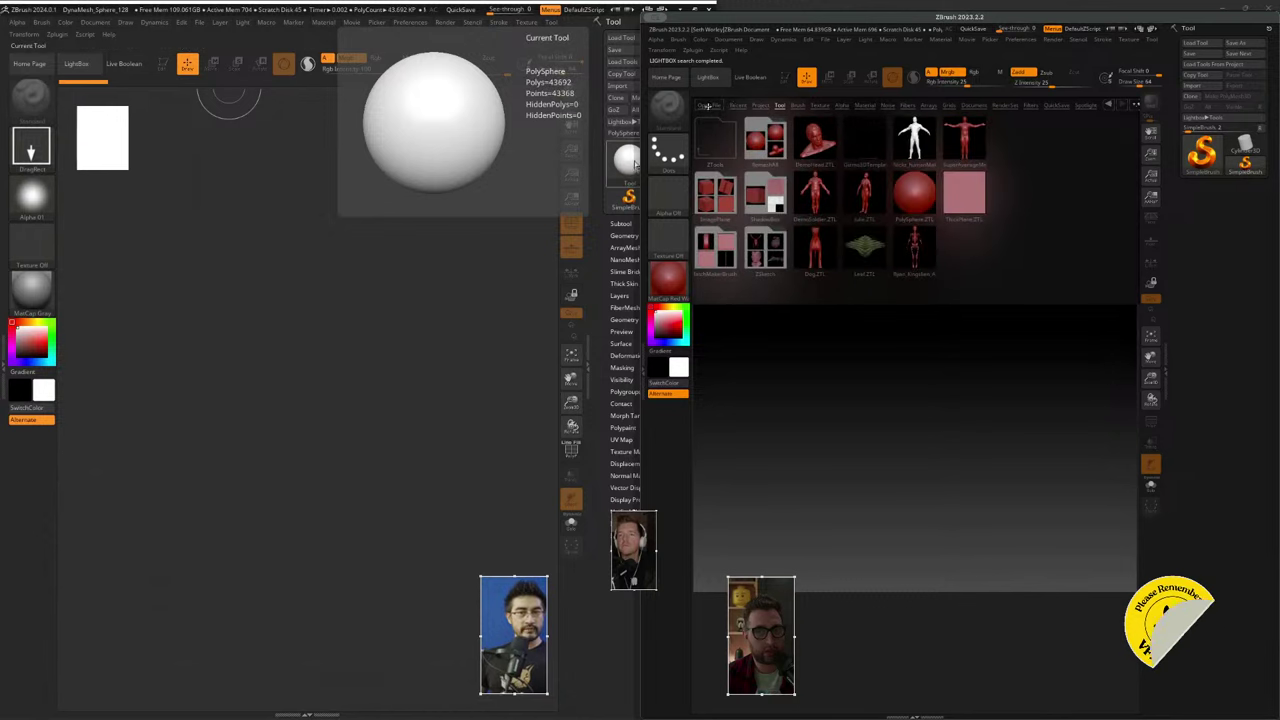
left_click(709, 107)
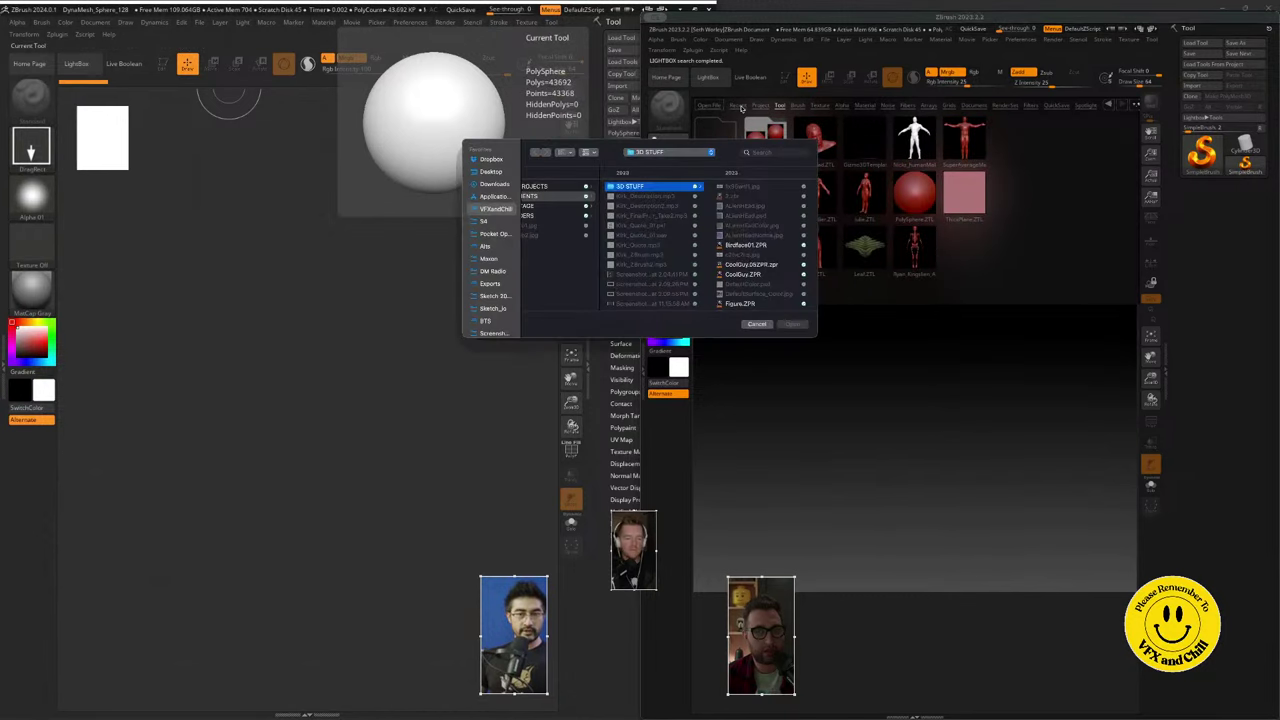
left_click(757, 322)
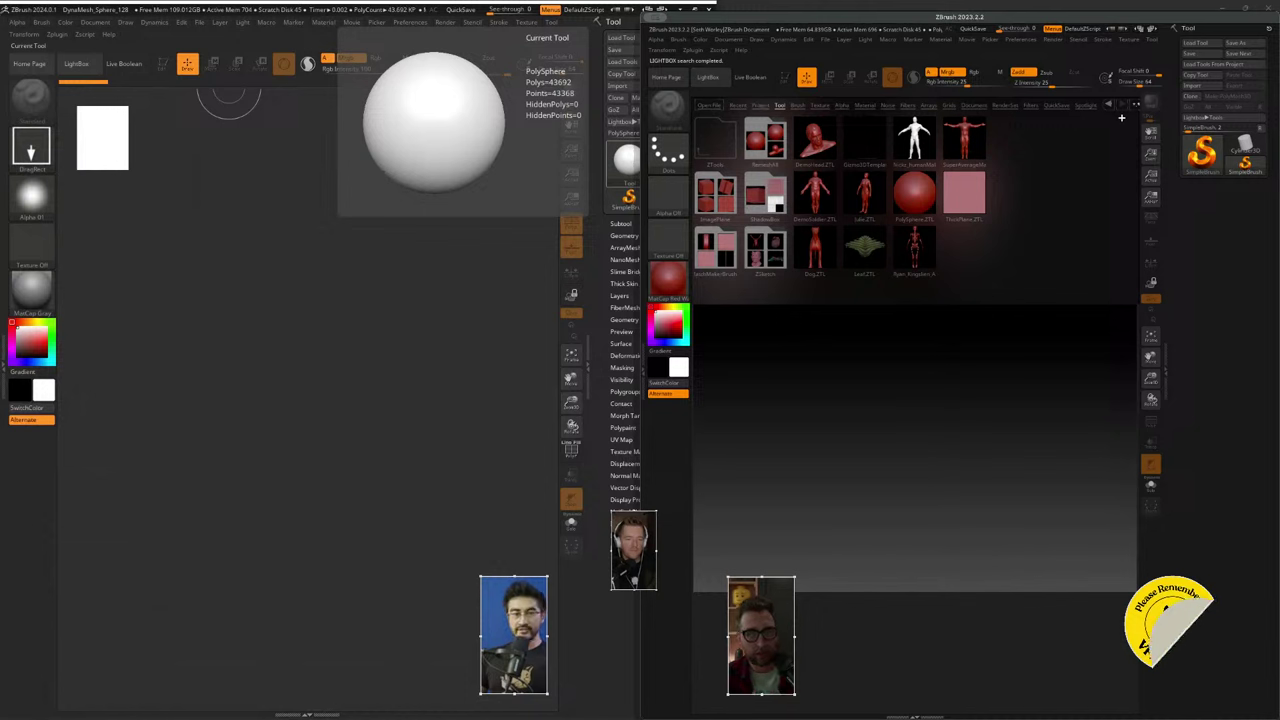
left_click(1213, 118)
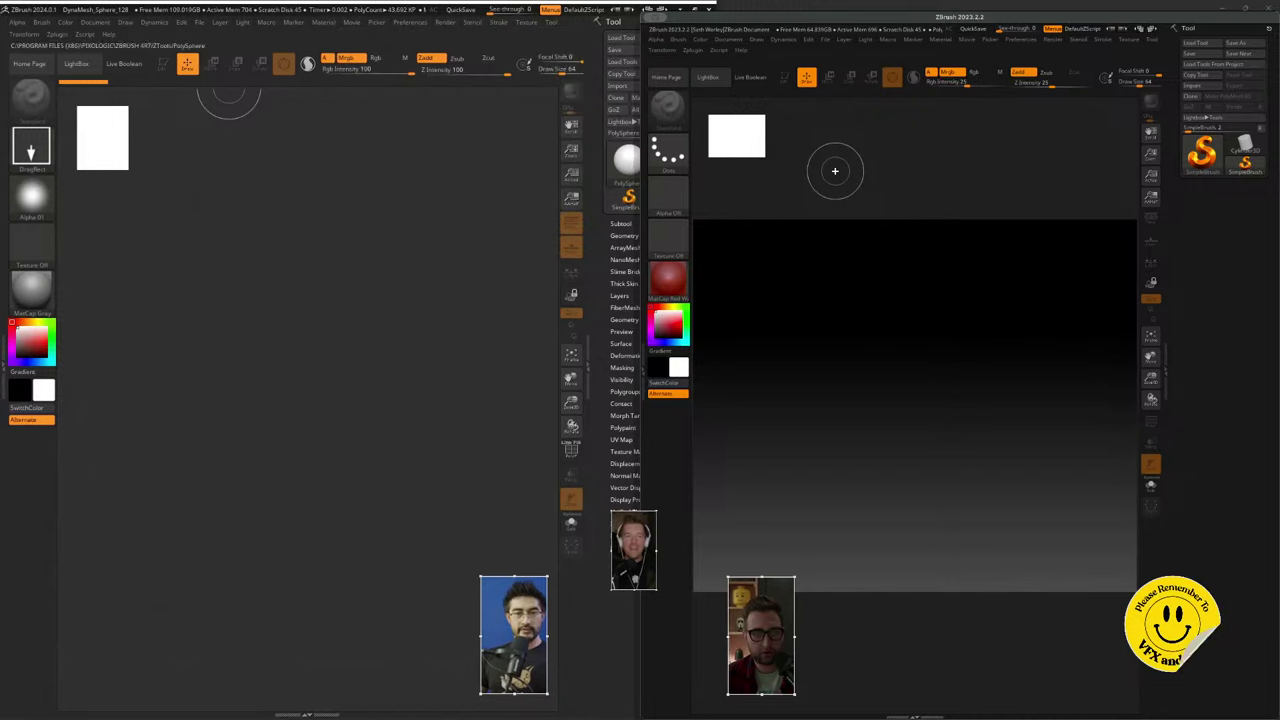
left_click(200, 23)
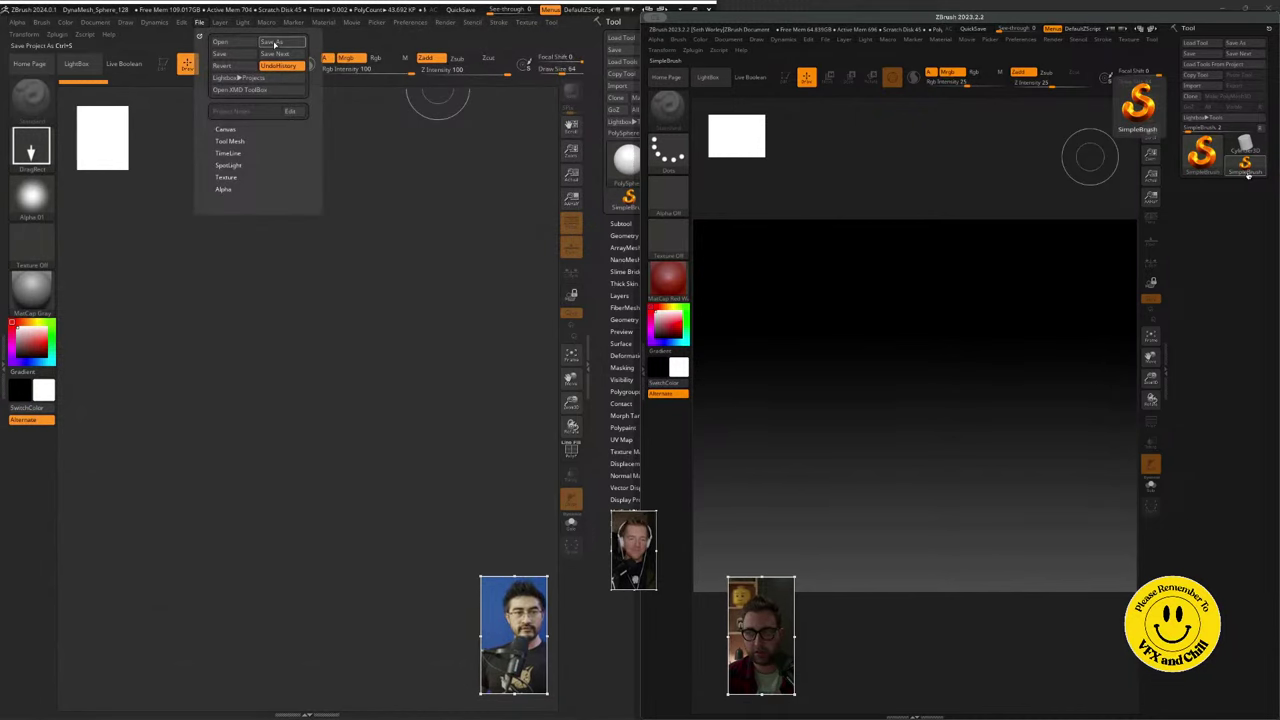
left_click(1208, 119)
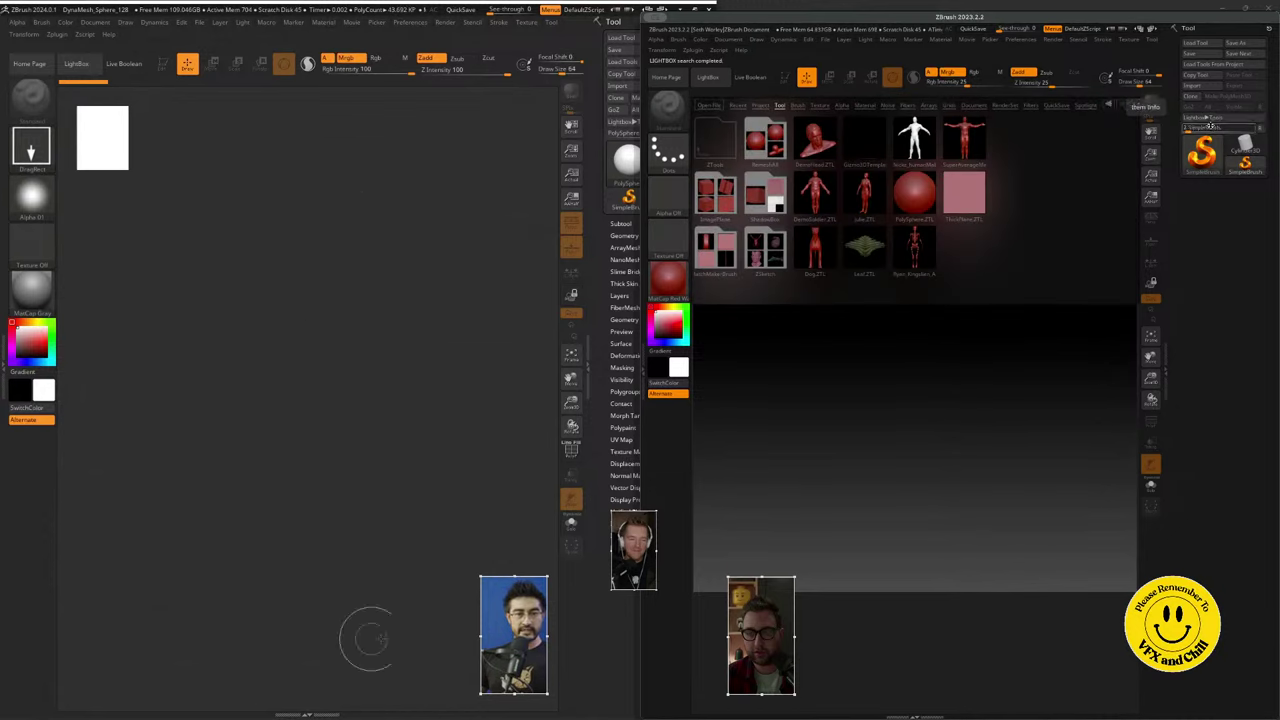
left_click(198, 23)
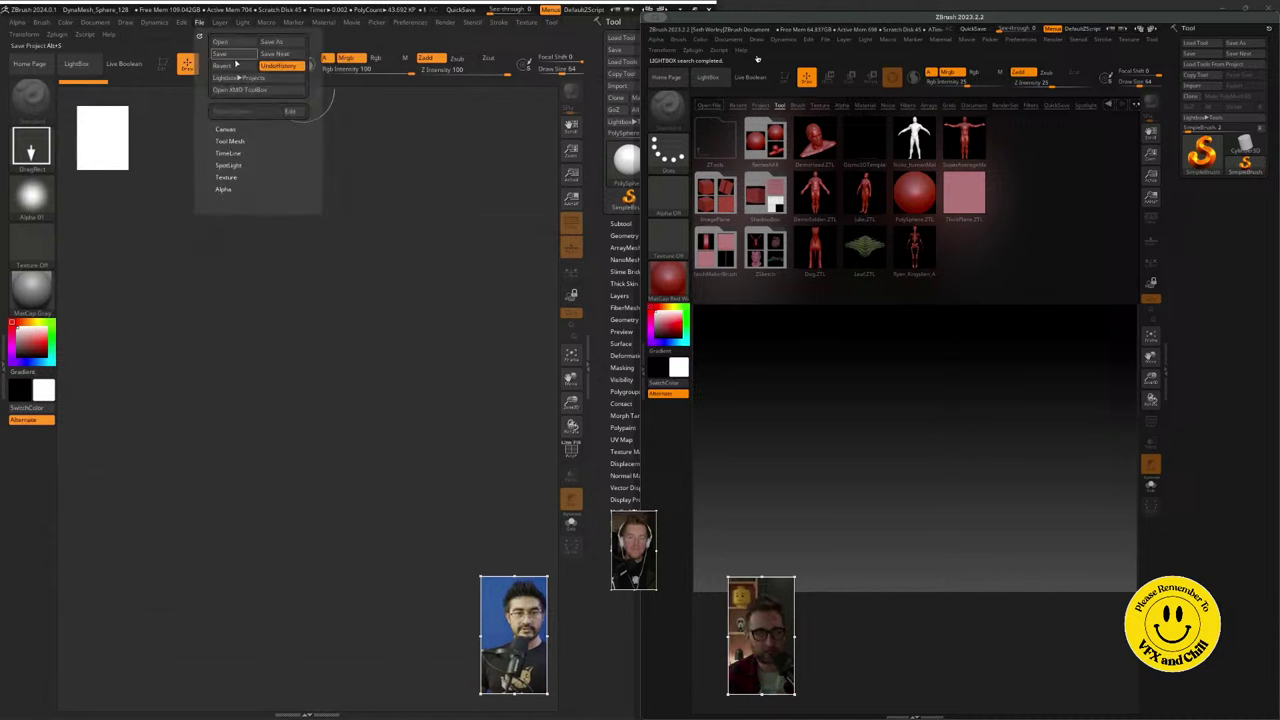
left_click(824, 40)
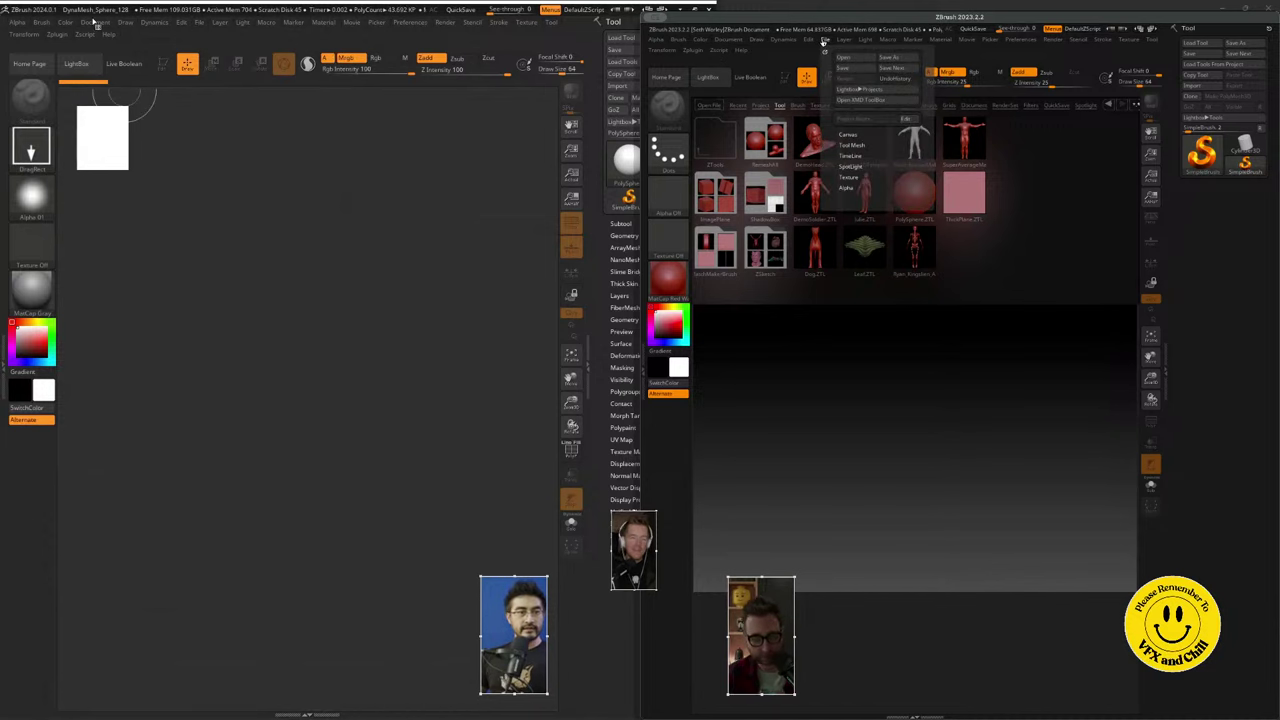
left_click(96, 22)
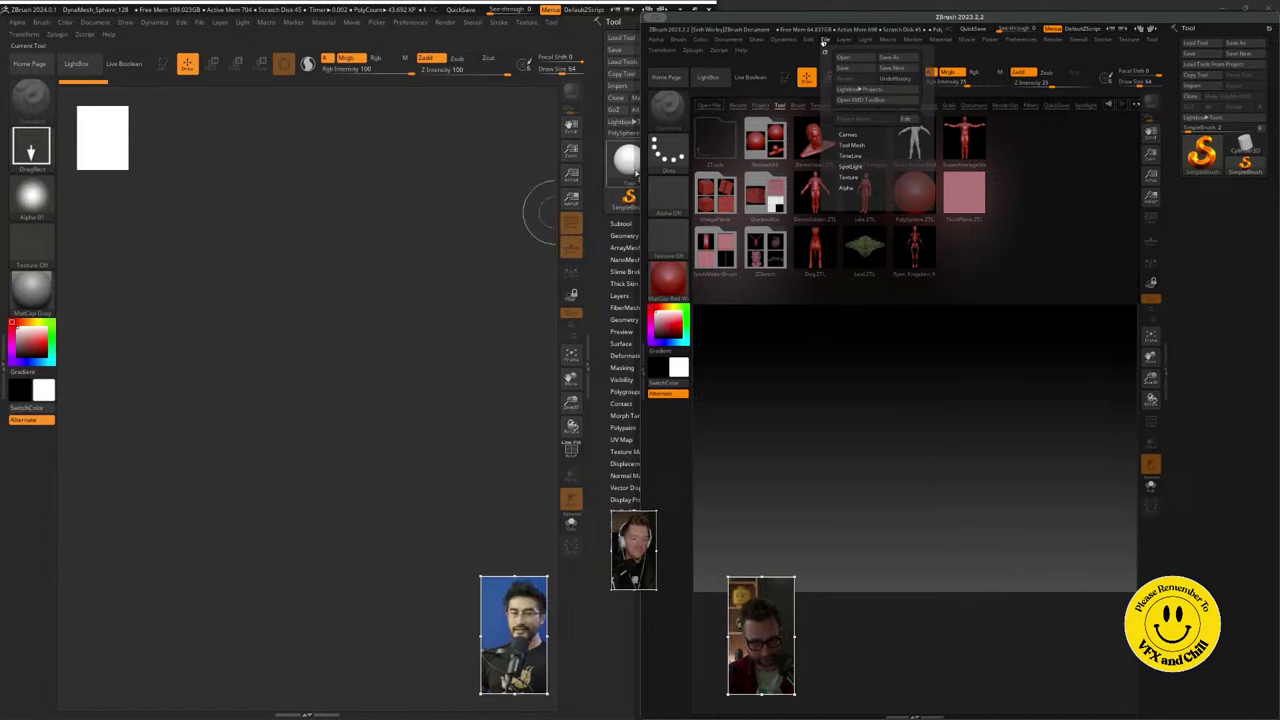
- Draw the PolySphere on the canvas outside Edit mode and clear the canvas
left_click(625, 160)
left_click(423, 194)
left_click_drag(291, 362, 428, 422)
key("t")
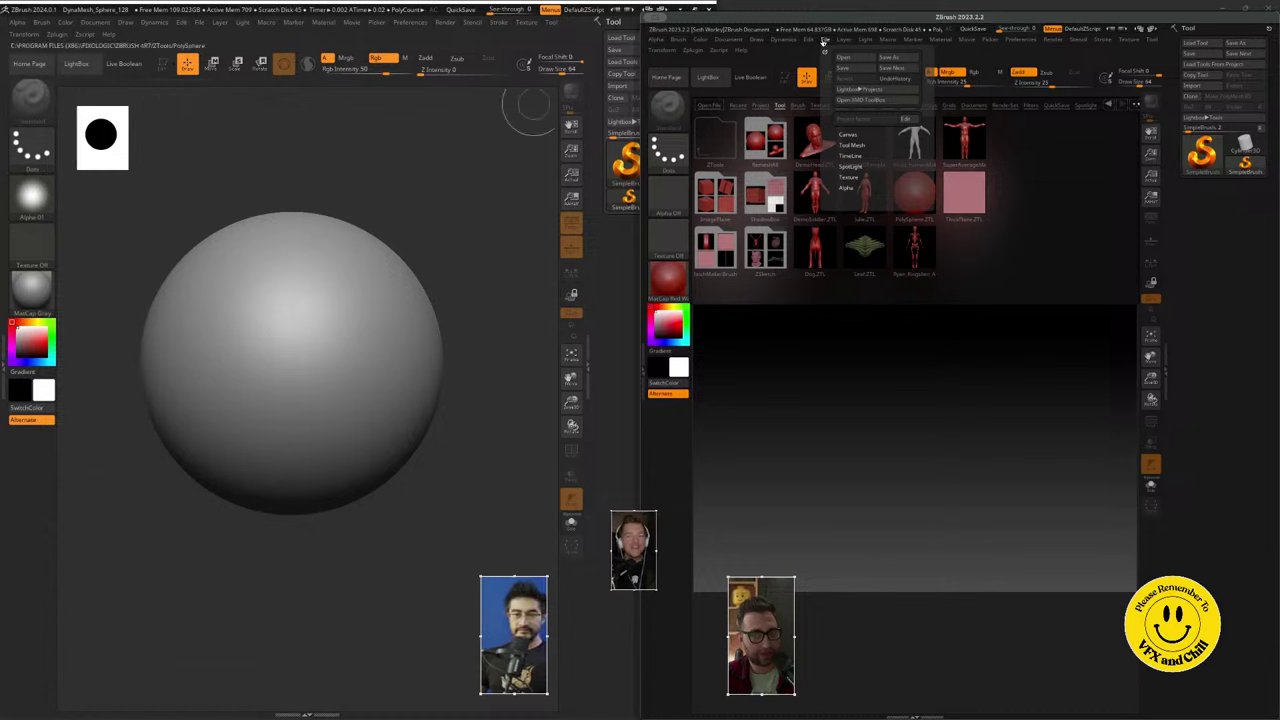
key("ctrl+n")
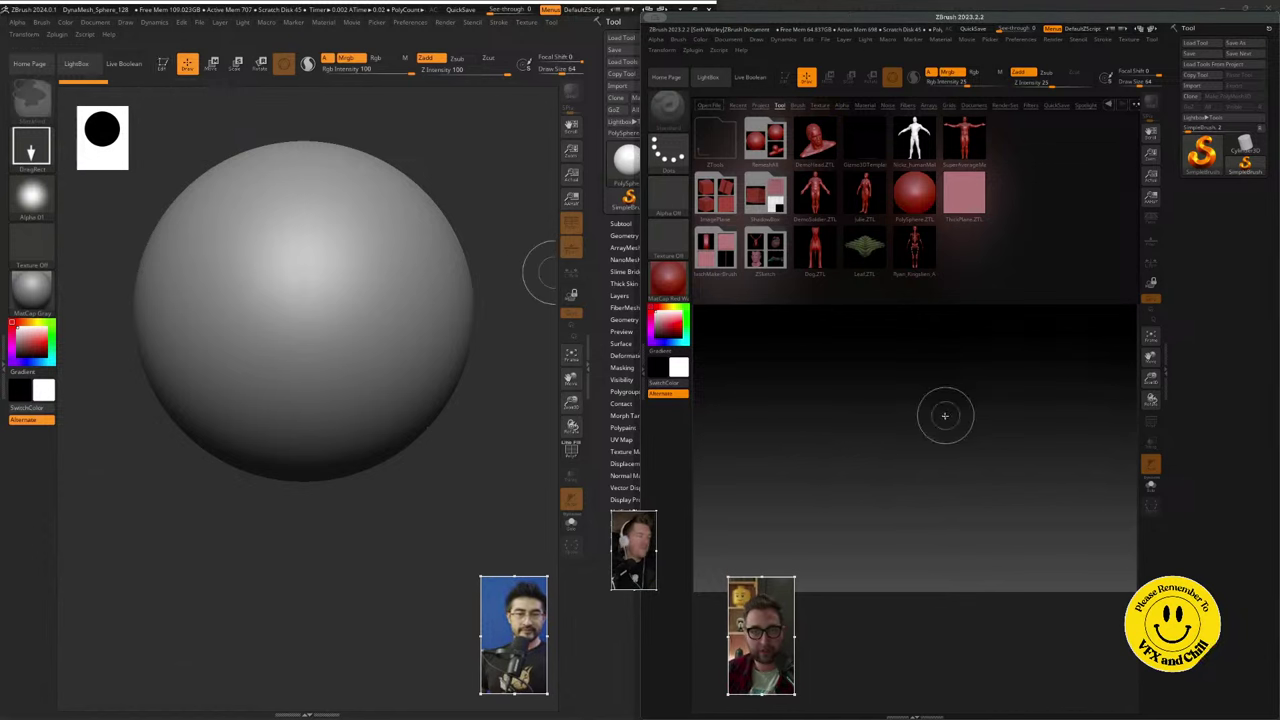
key("ctrl+n")
mouse_move(626, 162)
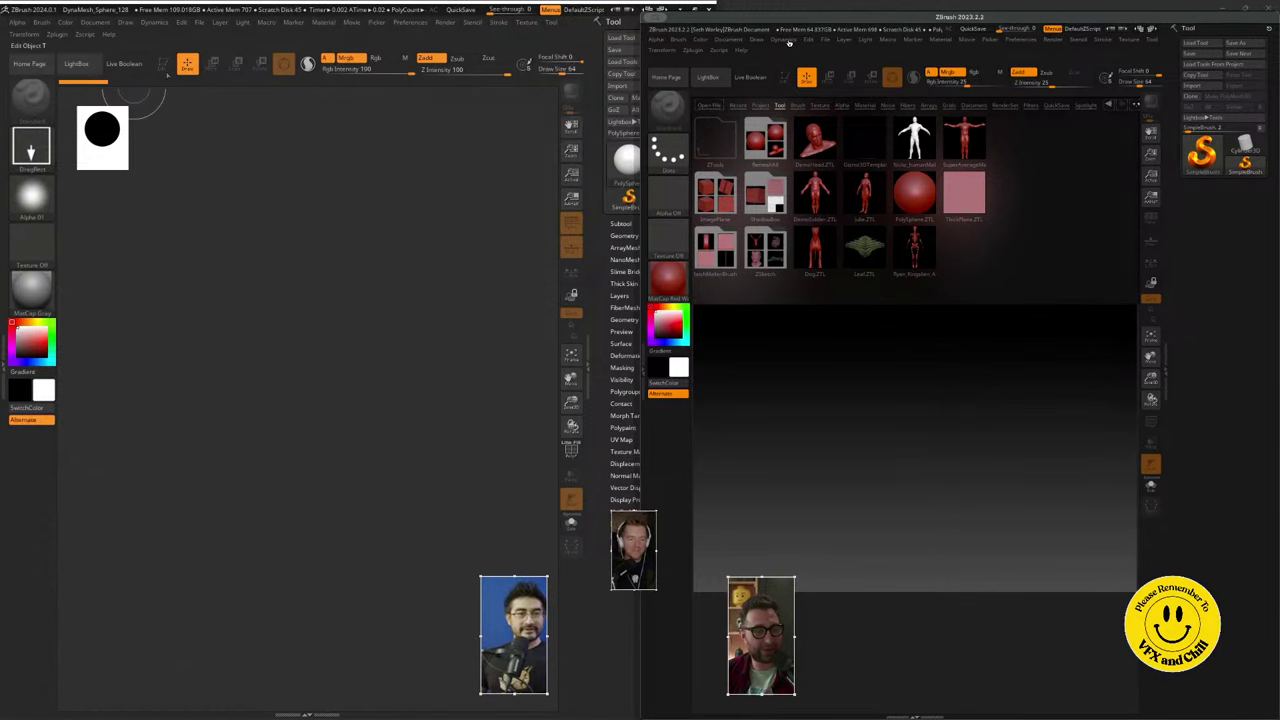
- Load the DynaMesh_Sphere_128 project from LightBox in both ZBrush windows
left_click(77, 66)
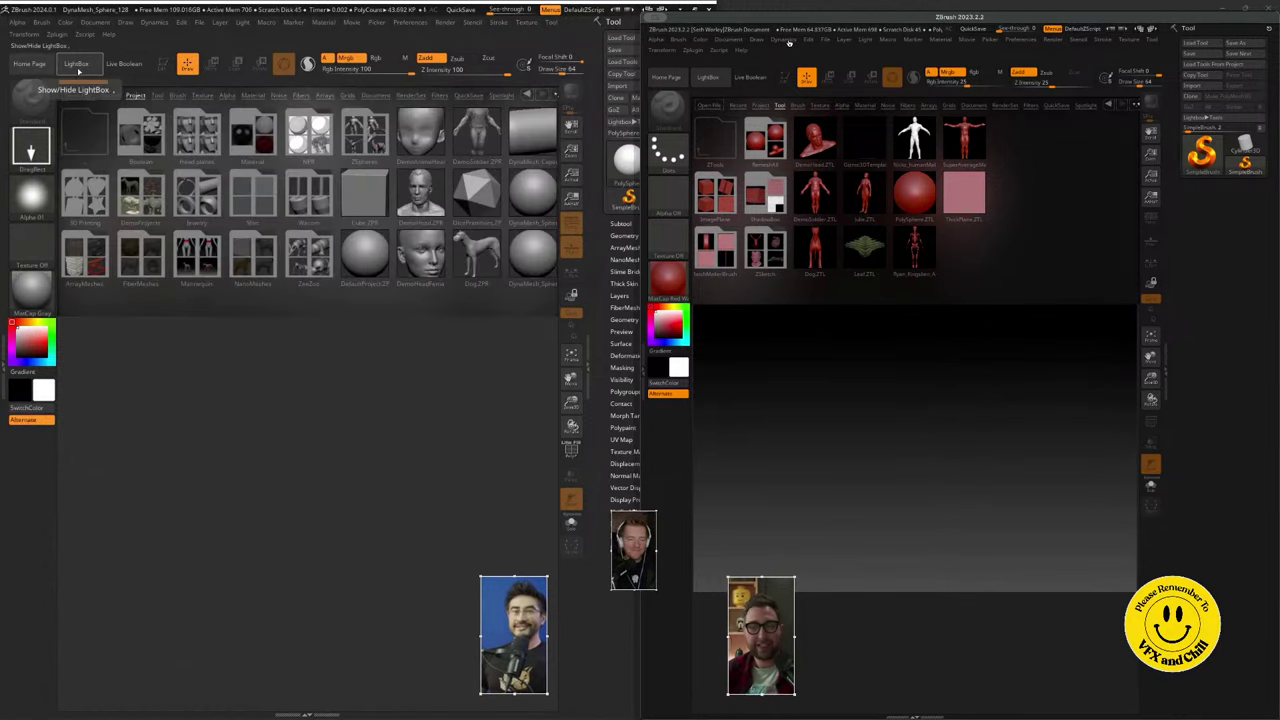
left_click(705, 78)
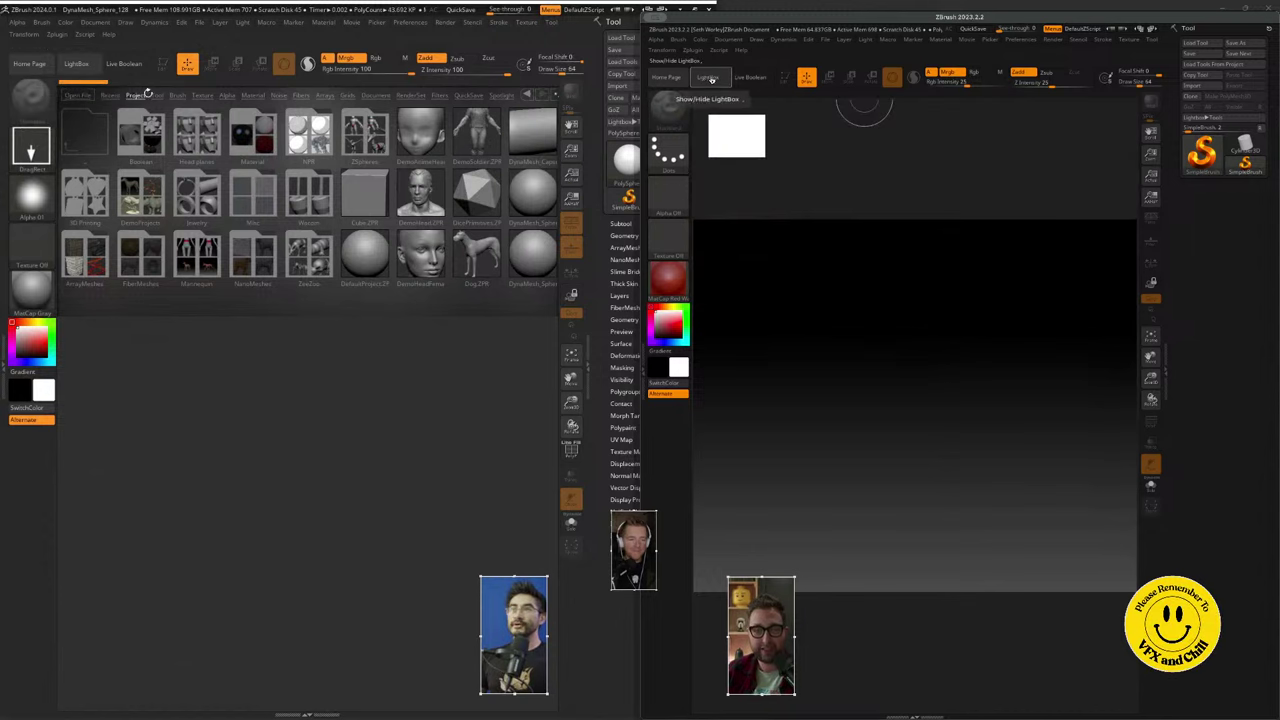
left_click(711, 79)
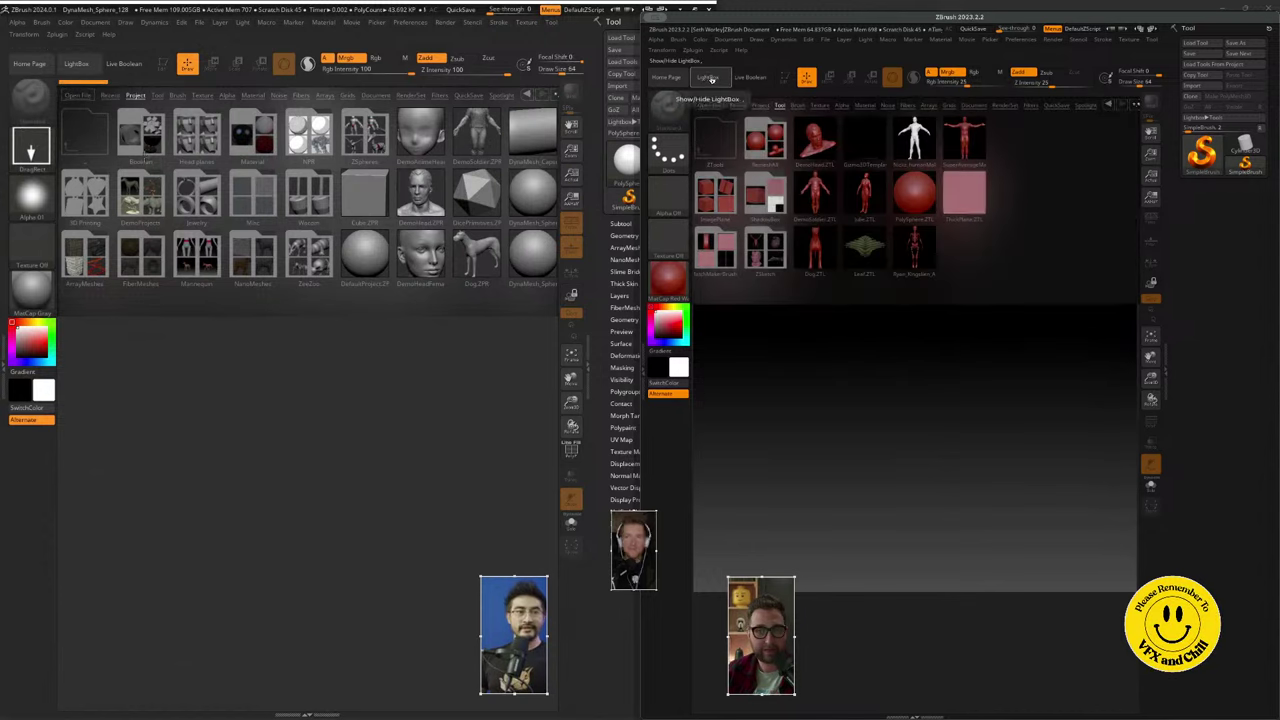
left_click(760, 106)
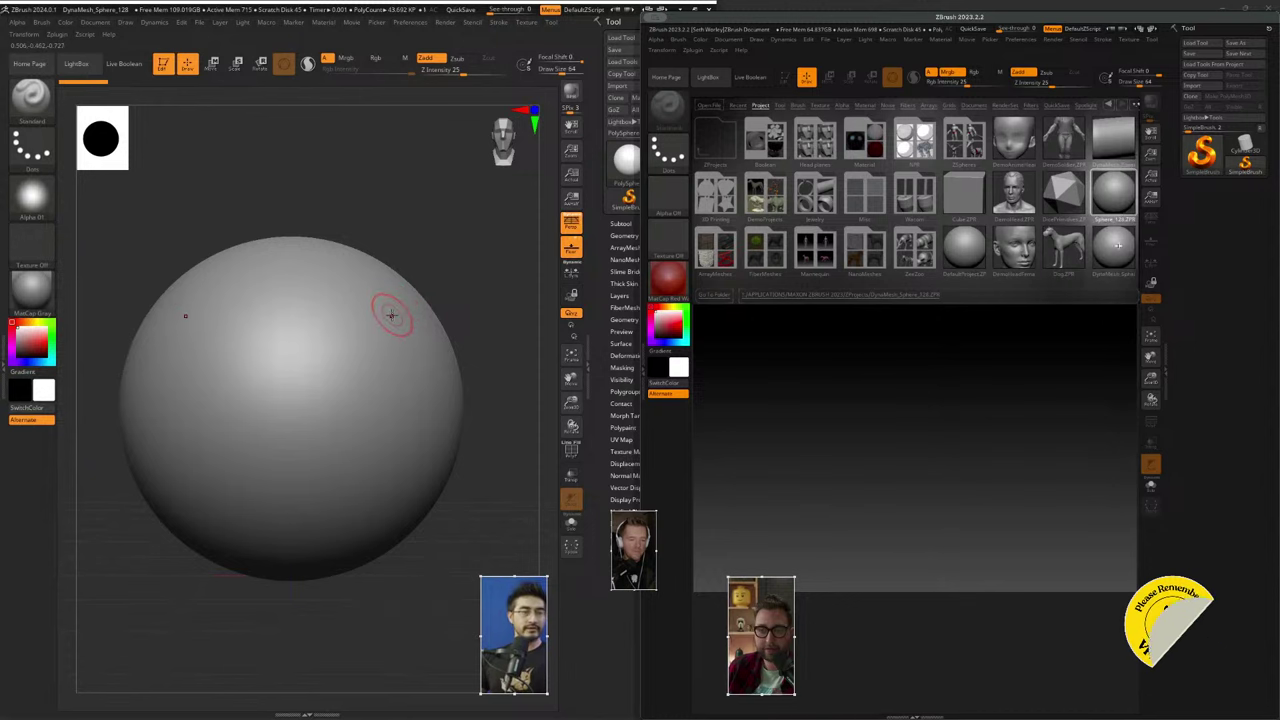
double_click(1116, 205)
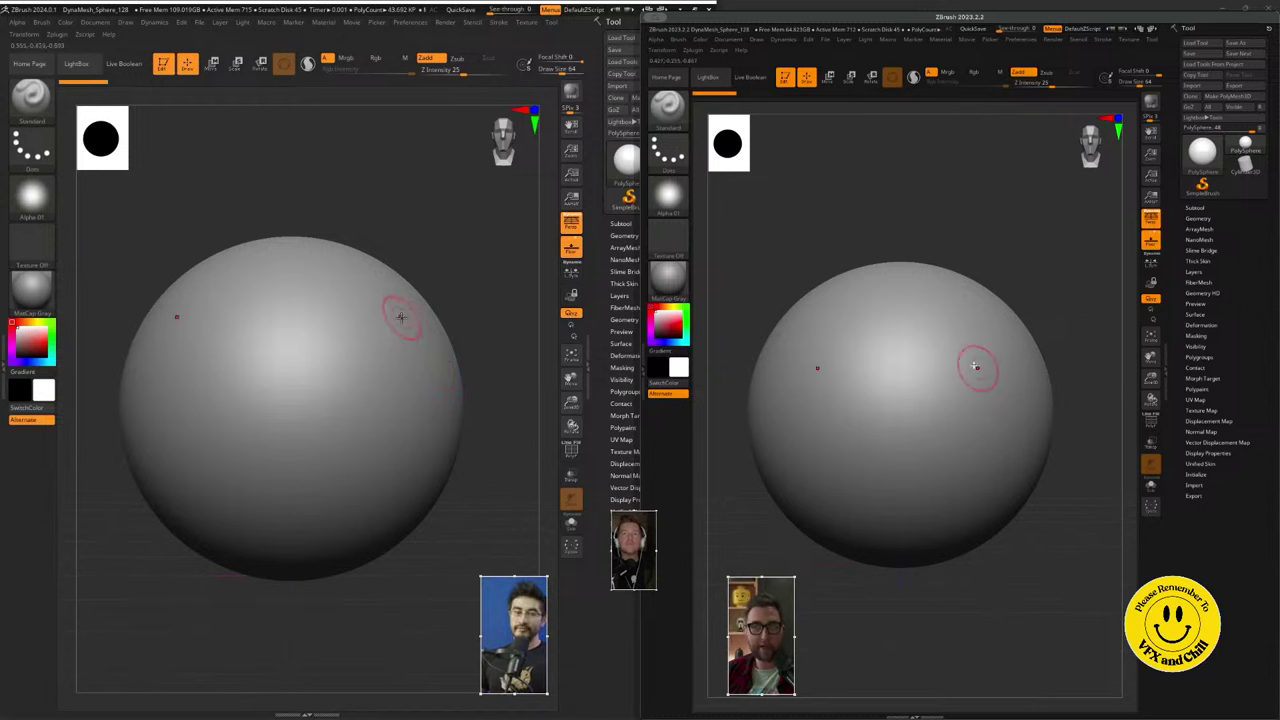
- Sculpt mirrored test strokes on both spheres with the Standard brush, and undo them on the ZBrush 2024 sphere
mouse_move(400, 317)
left_mouse_down()
mouse_move(405, 340)
mouse_move(370, 305)
mouse_move(342, 385)
mouse_move(300, 385)
mouse_move(340, 470)
mouse_move(293, 287)
mouse_move(320, 290)
mouse_move(380, 460)
mouse_move(400, 400)
mouse_move(283, 320)
mouse_move(335, 306)
left_mouse_up()
mouse_move(963, 348)
left_mouse_down()
mouse_move(971, 429)
mouse_move(958, 332)
mouse_move(961, 397)
left_mouse_up()
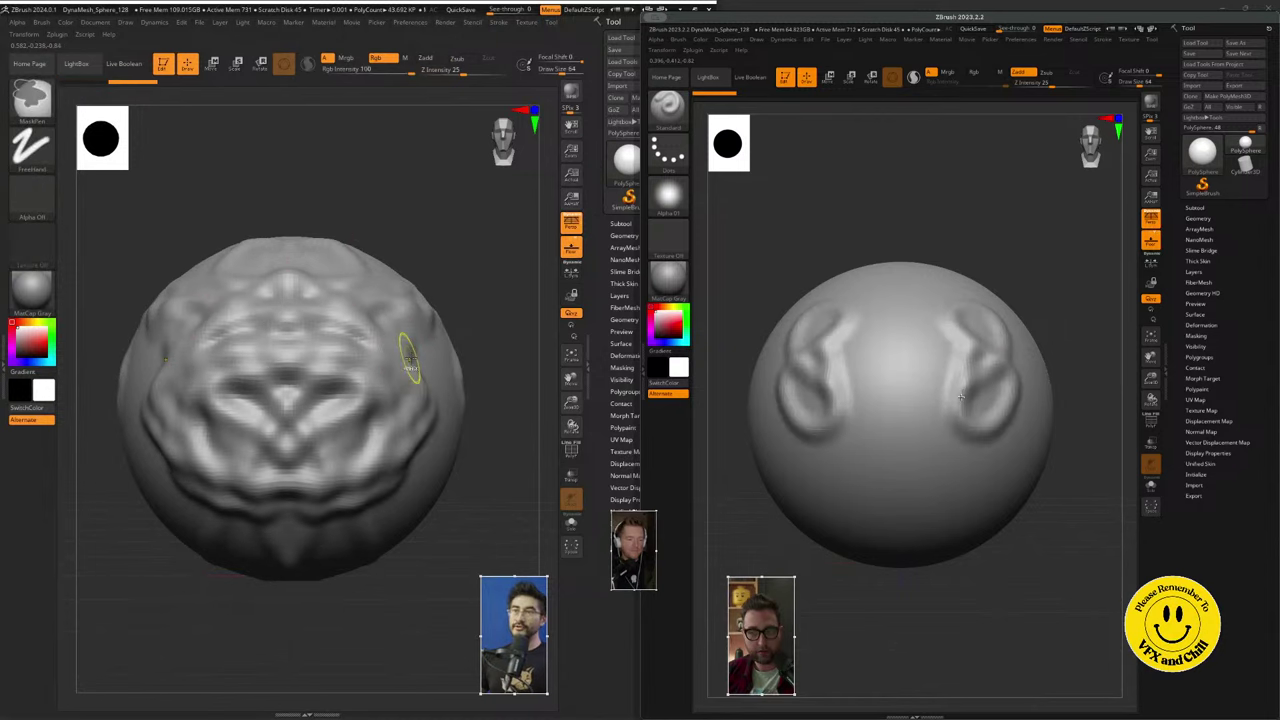
left_click(668, 104)
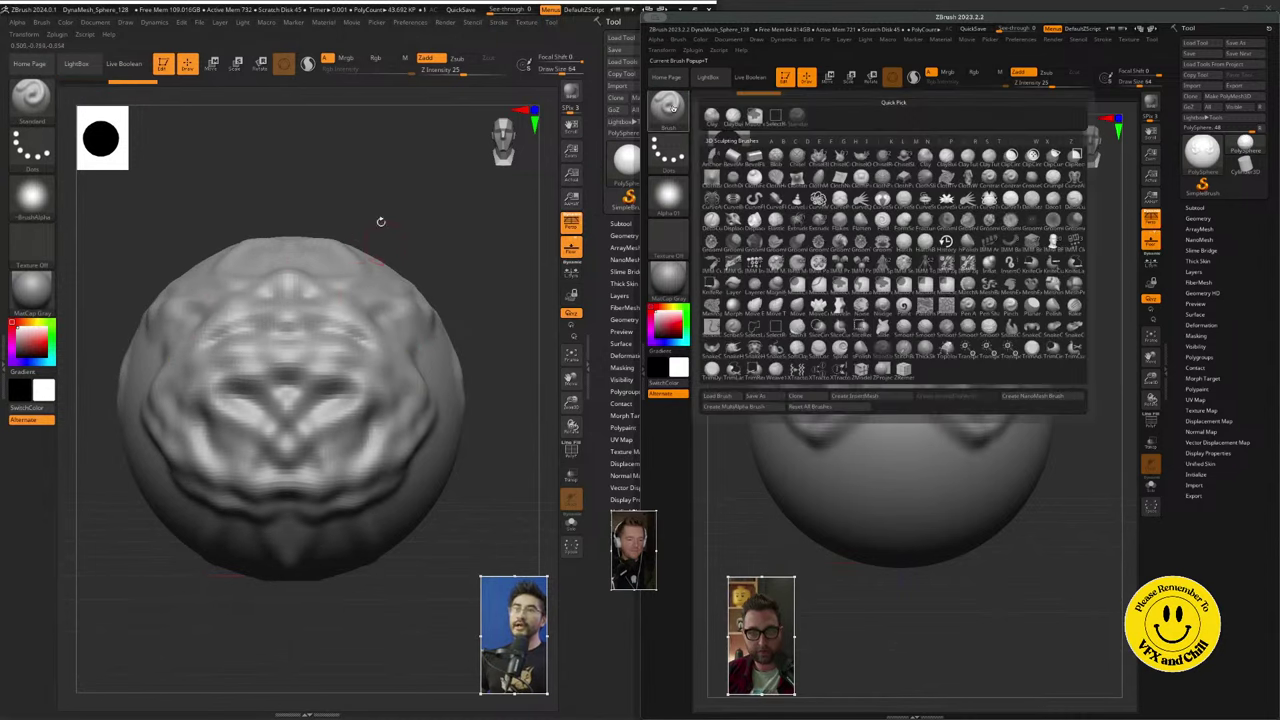
left_click(672, 106)
key("ctrl+z")
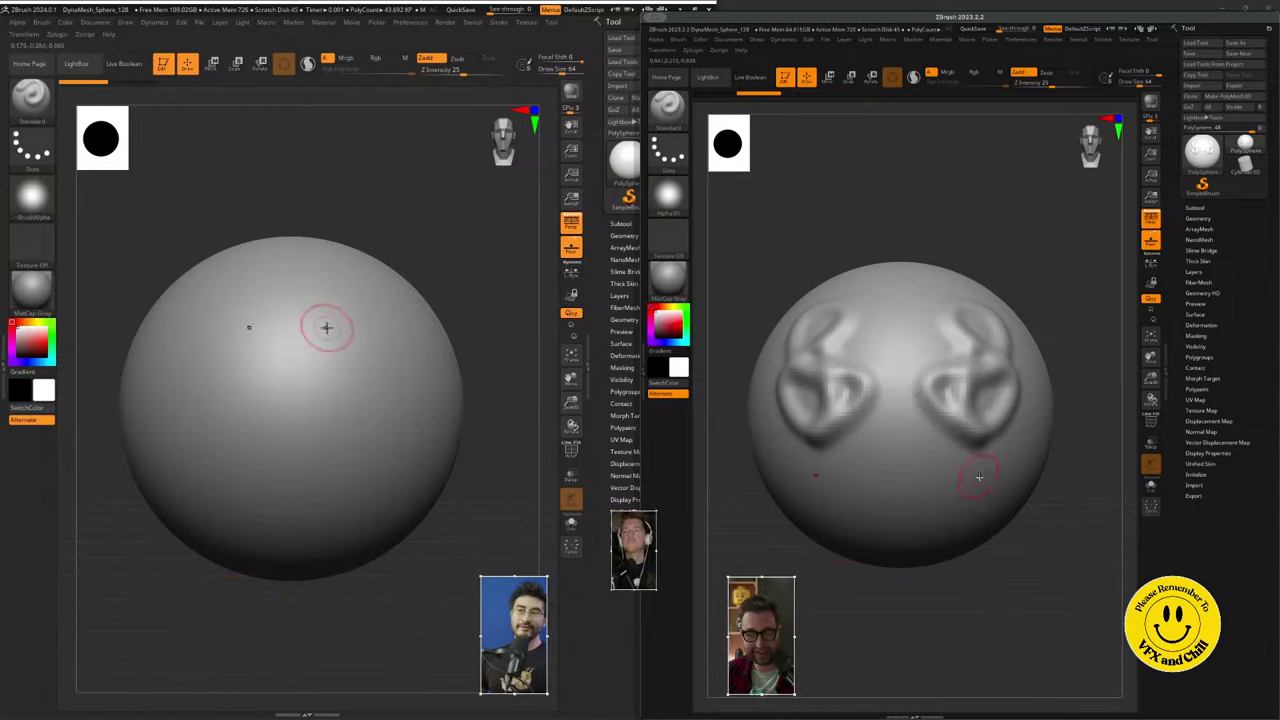
- Sculpt mirrored ridges along the cheeks and forehead of the ZBrush 2023 sphere with the Standard brush
mouse_move(989, 482)
left_mouse_down()
mouse_move(1026, 372)
mouse_move(951, 284)
left_mouse_up()
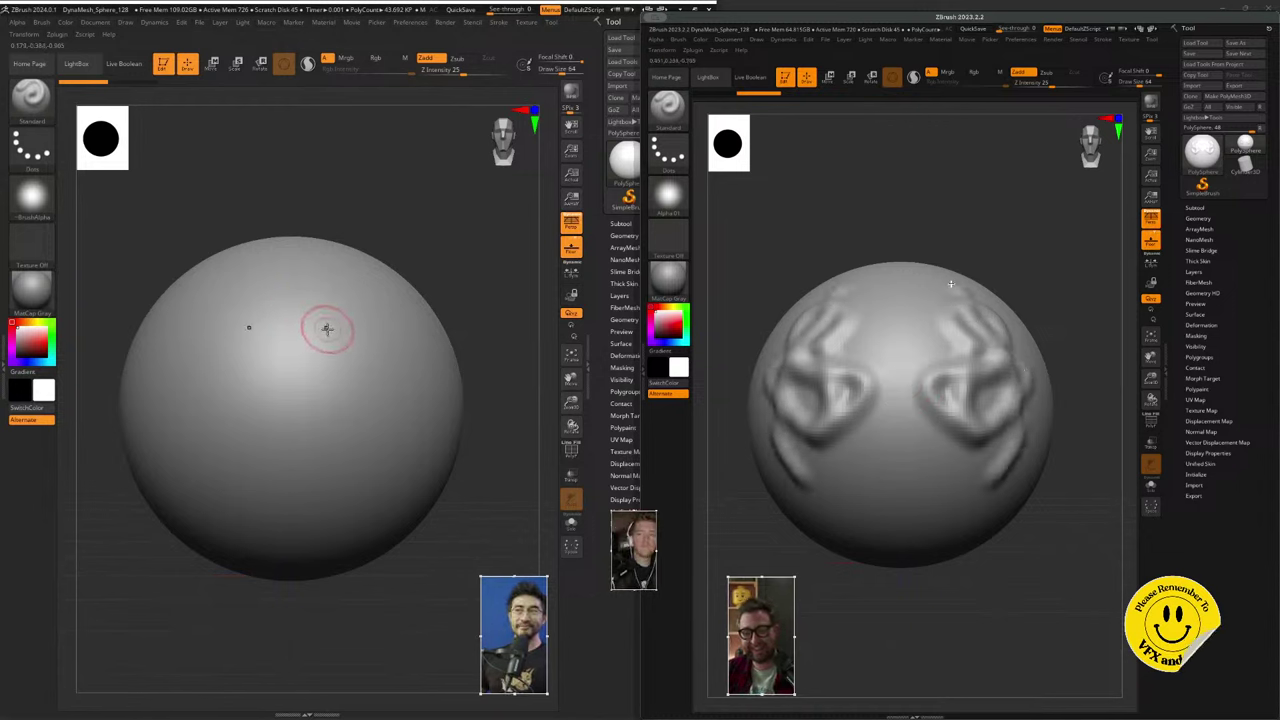
mouse_move(928, 345)
left_mouse_down()
mouse_move(923, 302)
mouse_move(952, 348)
left_mouse_up()
mouse_move(379, 419)
right_mouse_down("alt")
mouse_move(369, 391)
mouse_move(389, 403)
right_mouse_up("alt")
- Sculpt a nose bump and a curved mouth on the lower front of the ZBrush 2023 sphere
left_click_drag(903, 480, 903, 514)
right_click_drag(389, 403, 394, 460, "ctrl")
left_click_drag(903, 514, 902, 496)
right_click_drag(394, 460, 394, 340, "ctrl")
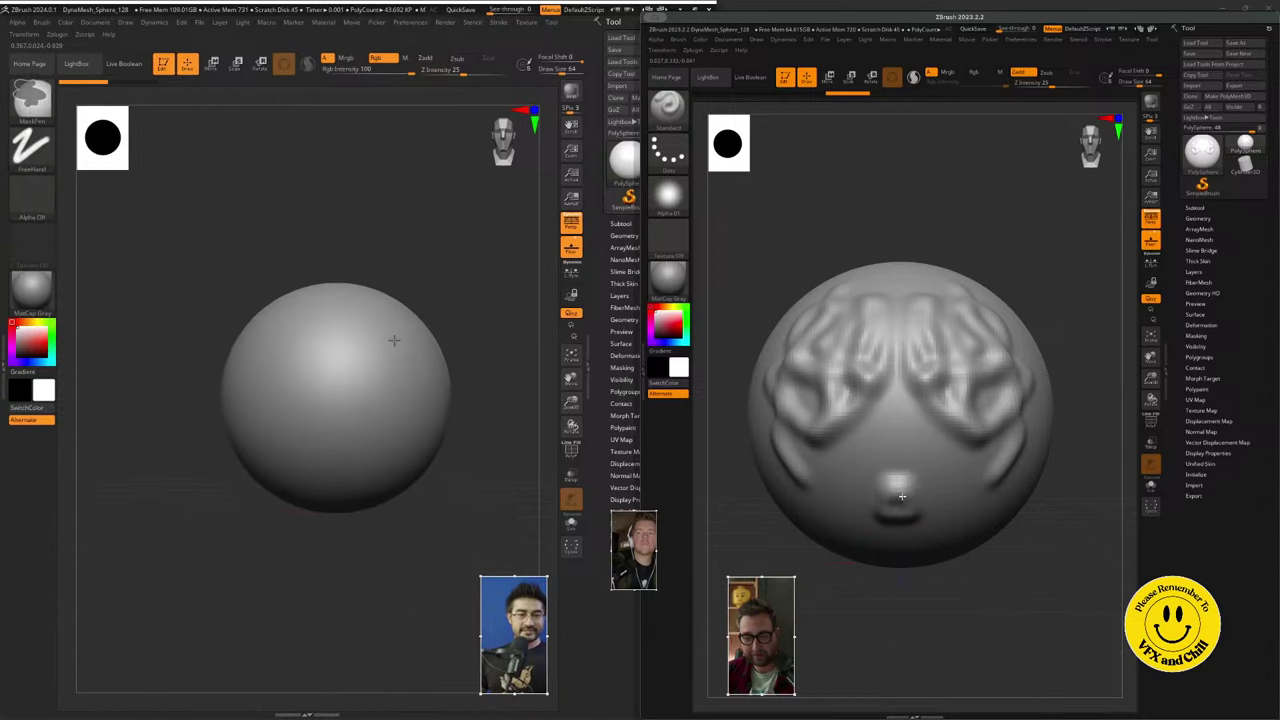
left_click_drag(902, 496, 897, 504)
mouse_move(394, 340)
right_mouse_down("ctrl")
mouse_move(394, 315)
mouse_move(397, 395)
mouse_move(392, 353)
right_mouse_up("ctrl")
left_click_drag(846, 523, 924, 553)
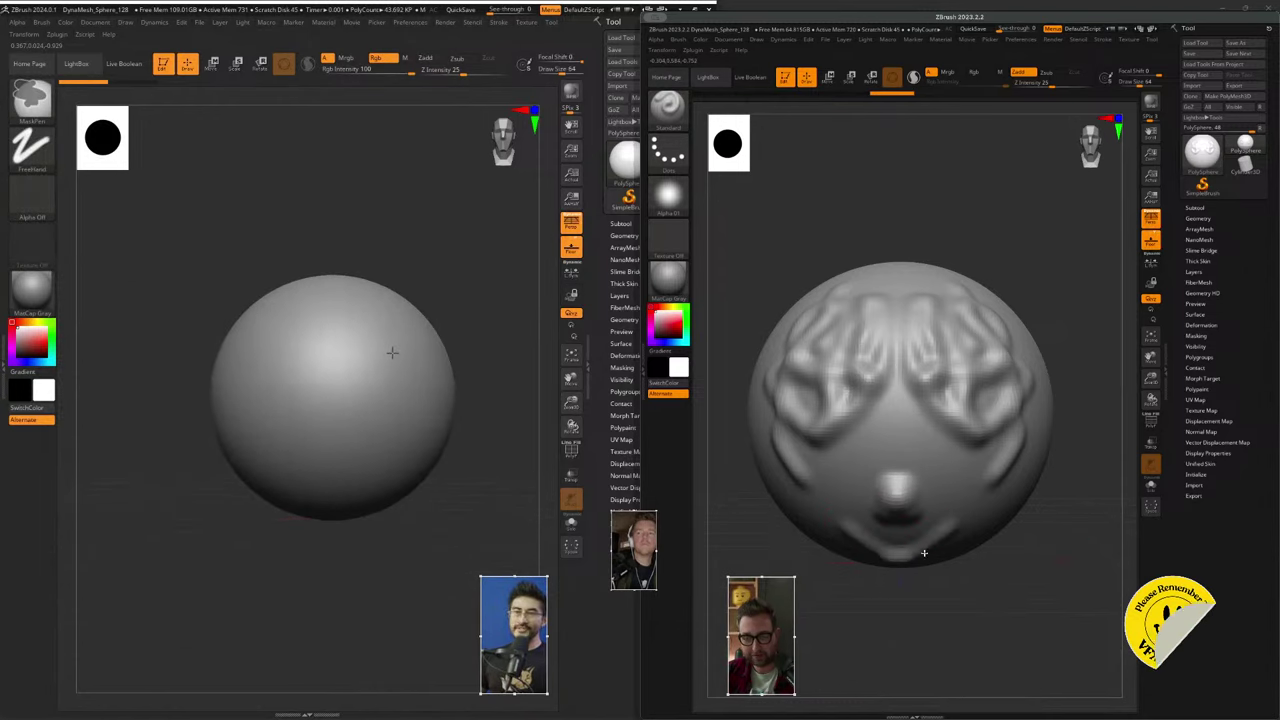
right_click_drag(392, 353, 391, 366, "ctrl")
left_click_drag(924, 553, 957, 518)
left_click_drag(866, 436, 861, 446)
mouse_move(354, 388)
right_mouse_down("ctrl")
mouse_move(363, 380)
mouse_move(350, 442)
mouse_move(346, 391)
right_mouse_up("ctrl")
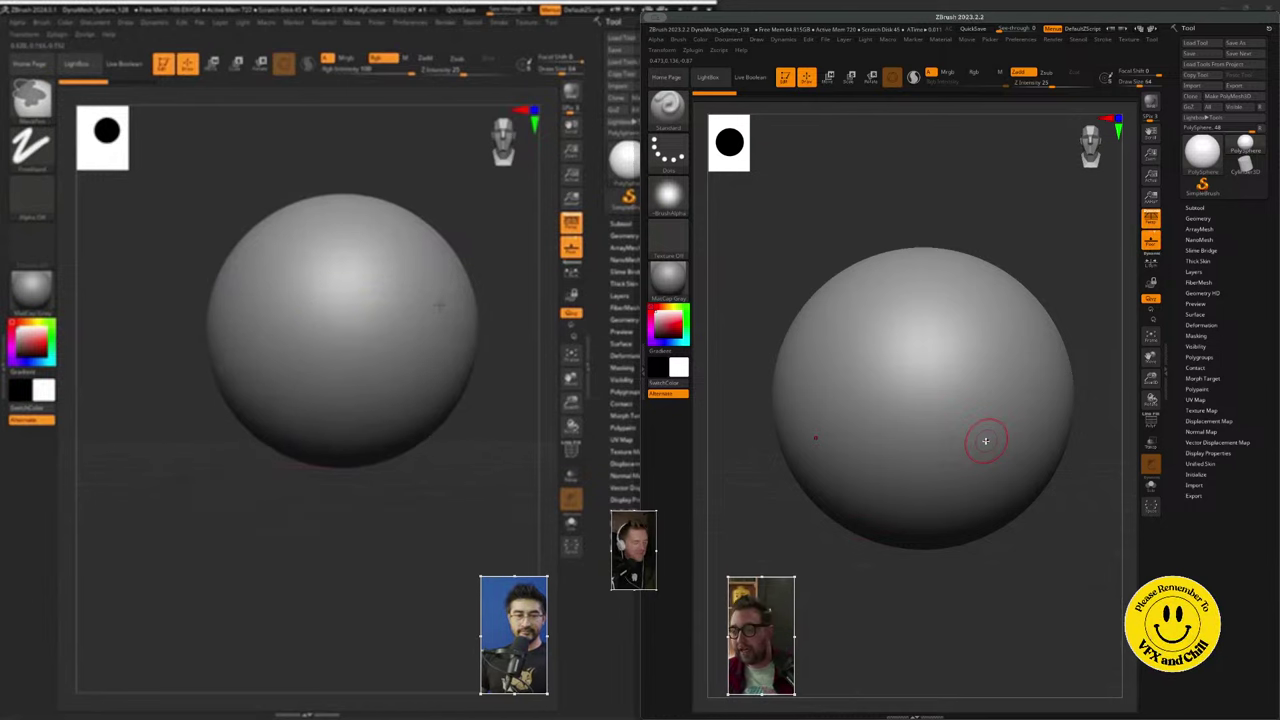
- Sculpt a short mirrored stroke on the front of the ZBrush 2023 sphere and undo it
right_click(985, 441)
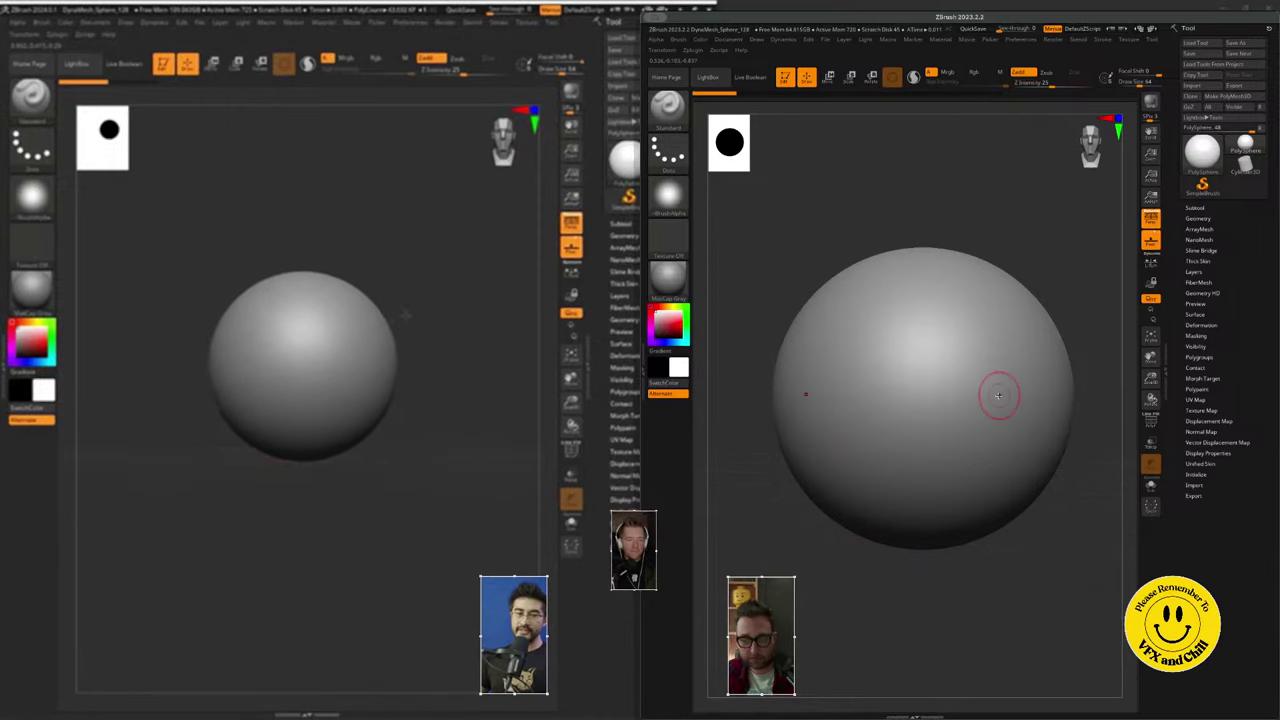
mouse_move(998, 396)
left_mouse_down()
mouse_move(962, 371)
mouse_move(1004, 396)
left_mouse_up()
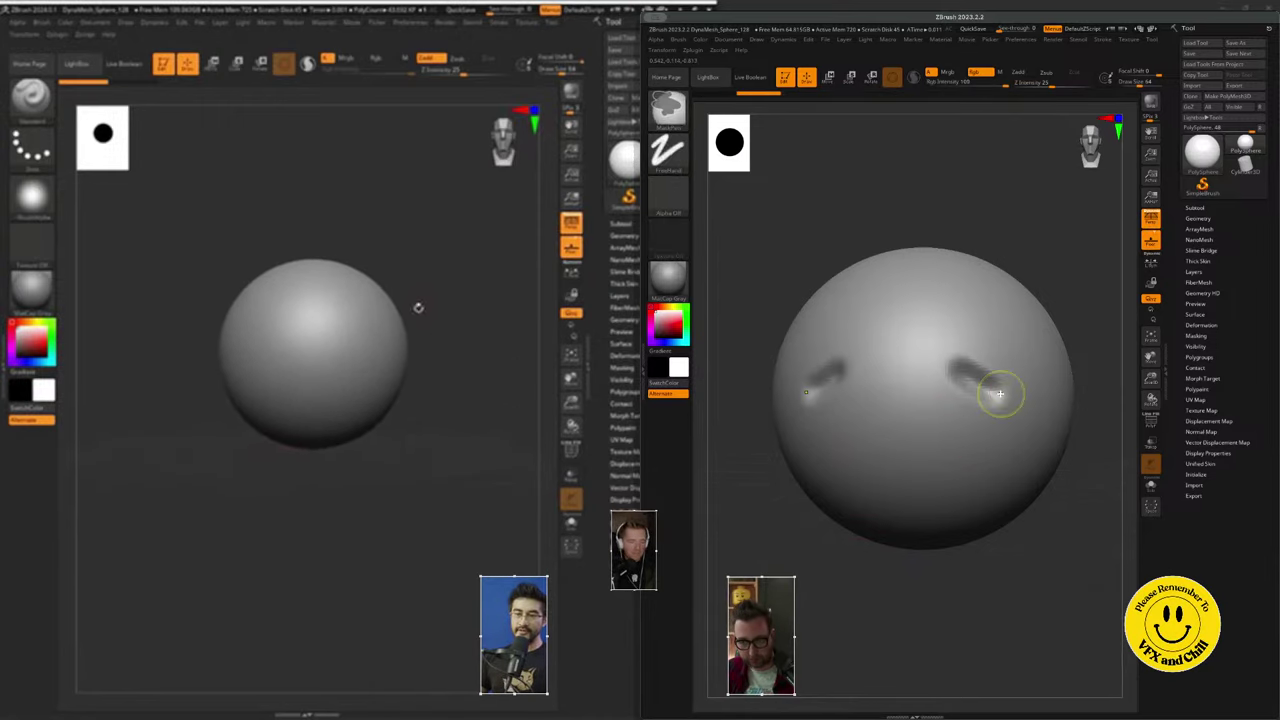
key("ctrl+z")
mouse_move(1000, 394)
right_mouse_down("alt")
mouse_move(974, 356)
mouse_move(1061, 381)
mouse_move(978, 414)
mouse_move(962, 355)
mouse_move(1003, 409)
mouse_move(988, 360)
mouse_move(932, 332)
mouse_move(910, 375)
mouse_move(977, 378)
mouse_move(934, 364)
right_mouse_up("alt")
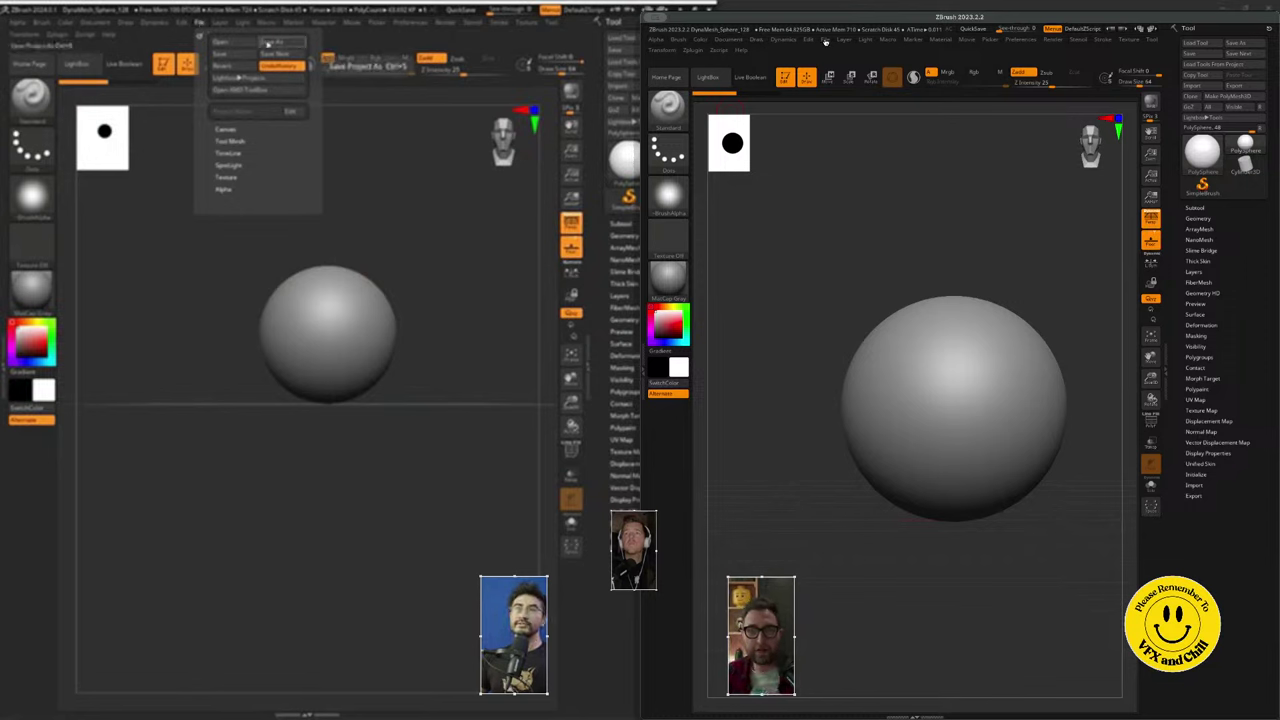
- Start saving both projects under new names, choosing the presenter's working folder for ZBrush 2024 and the presenter's folder inside AE_PROJECTS for ZBrush 2023
left_click(825, 40)
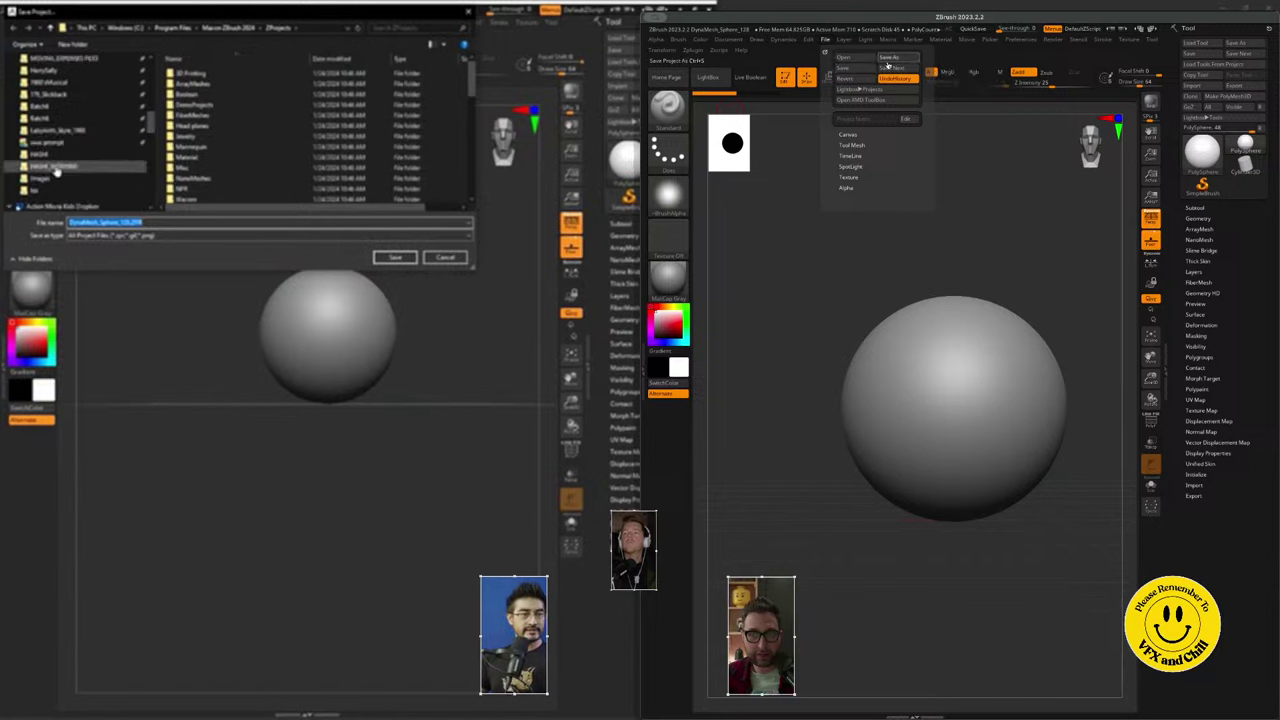
left_click(891, 58)
left_click(54, 168)
left_click(490, 209)
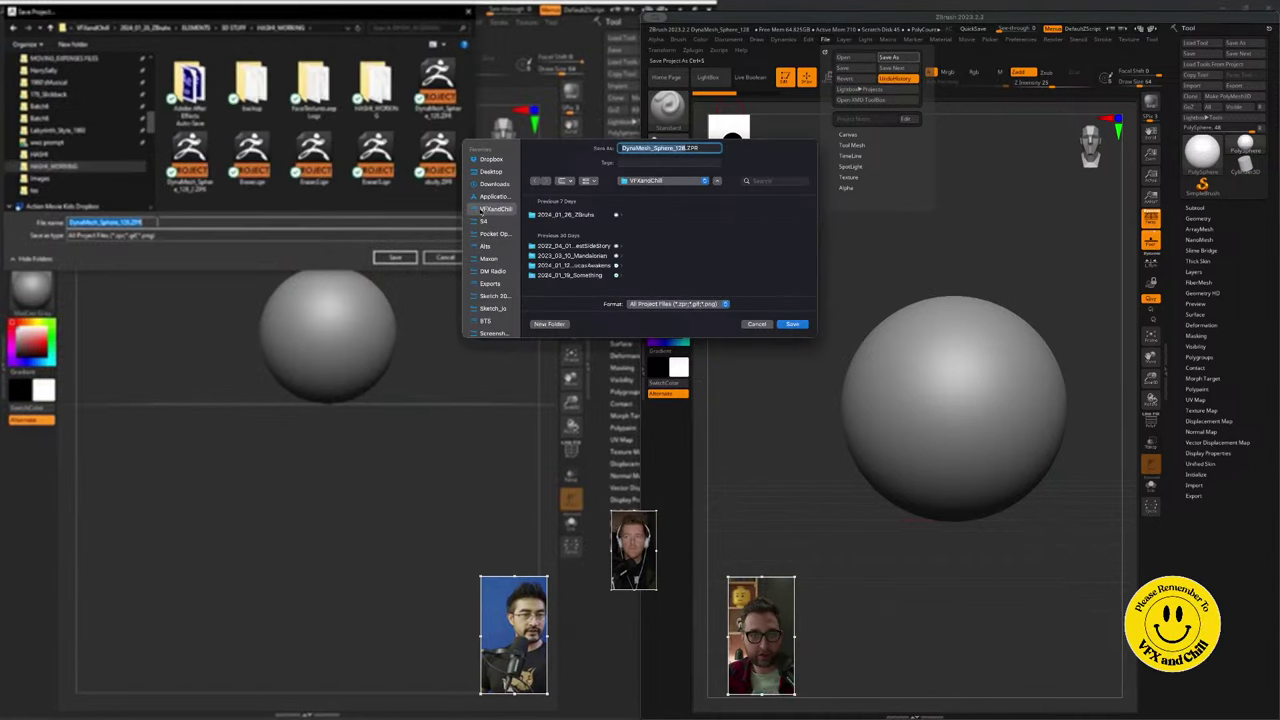
left_click(566, 215)
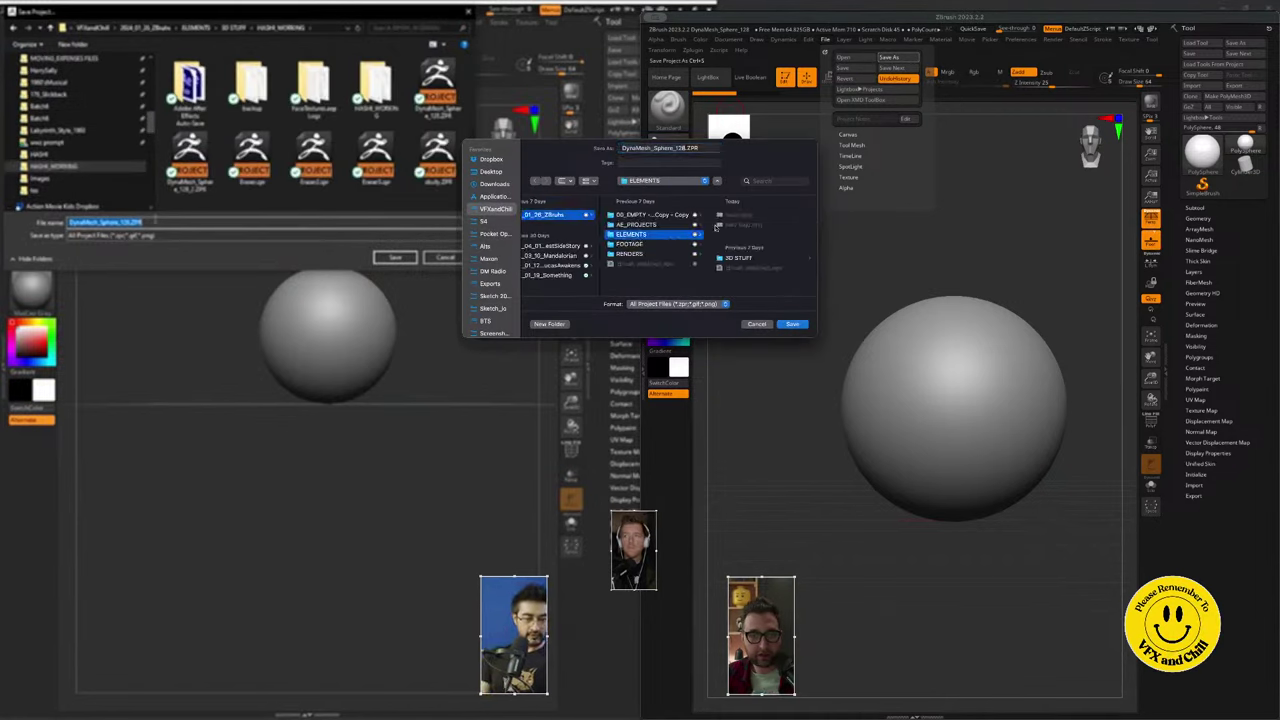
left_click(654, 225)
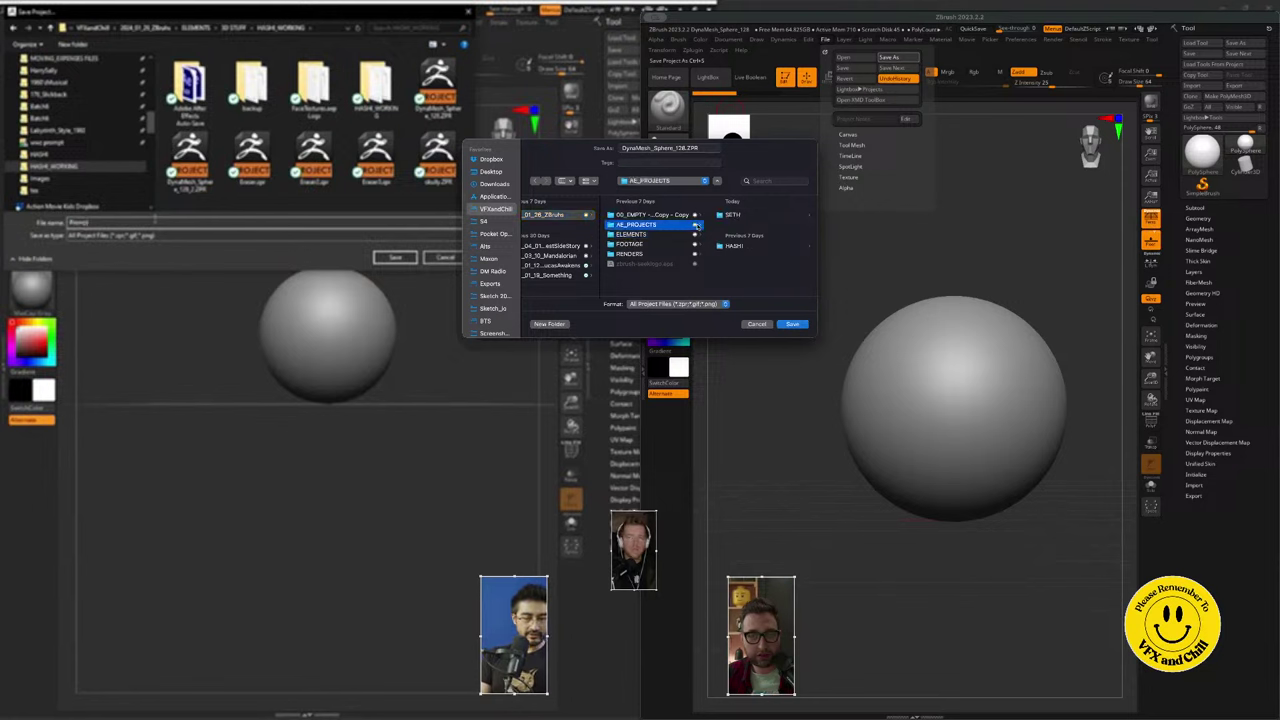
left_click(731, 216)
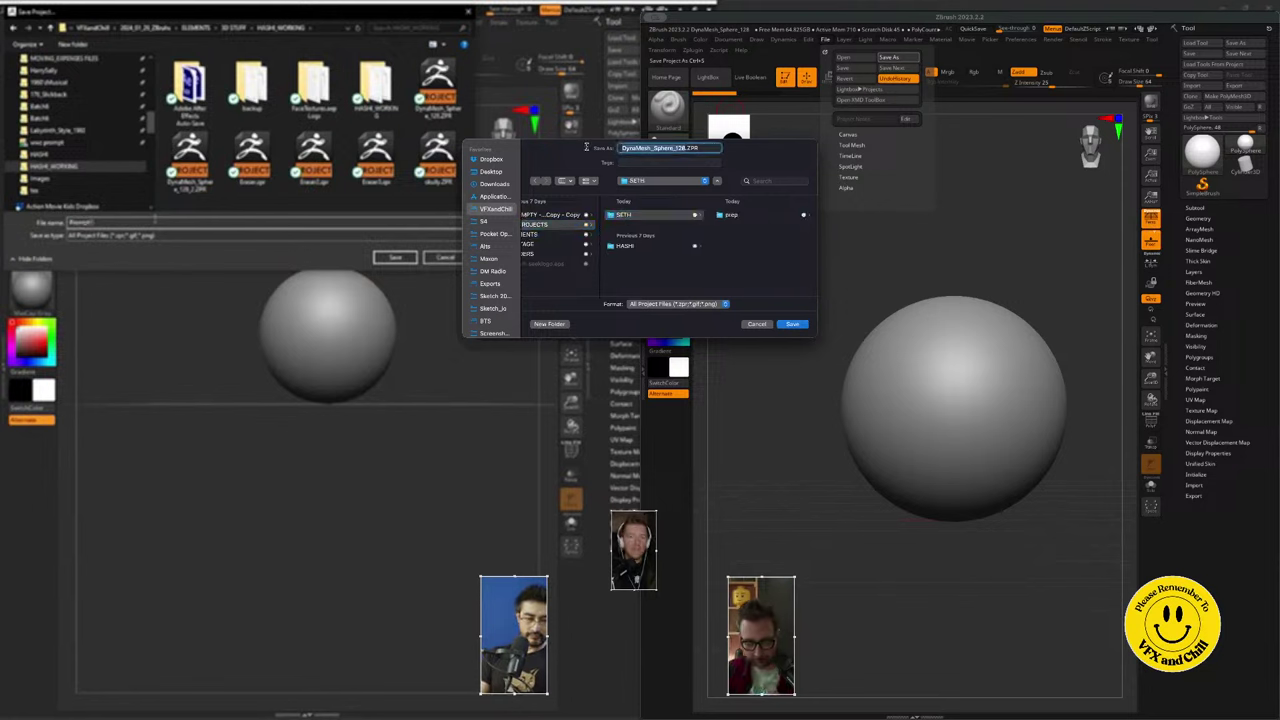
- Save the ZBrush 2024 project as Prompt1 and the ZBrush 2023 project as sw-prompt1
type("mpt1")
key("Return")
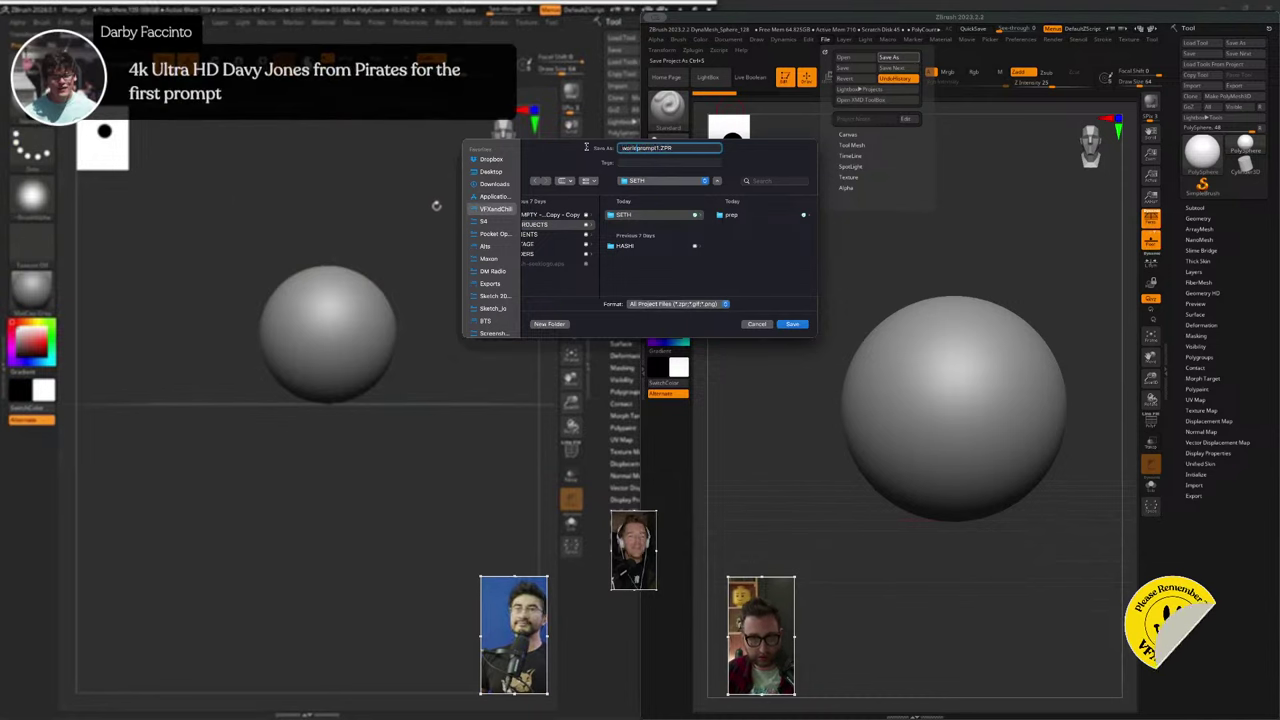
key("BackSpace")
key("BackSpace")
key("BackSpace")
key("BackSpace")
key("BackSpace")
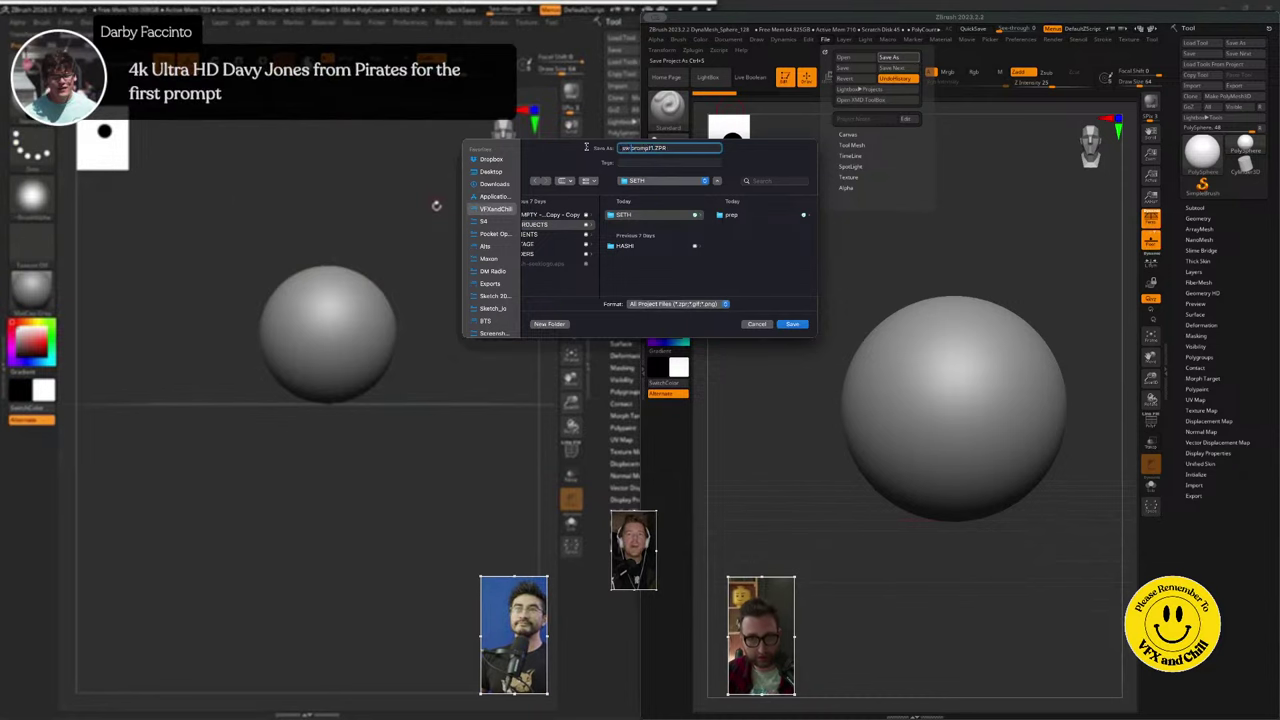
key("Return")
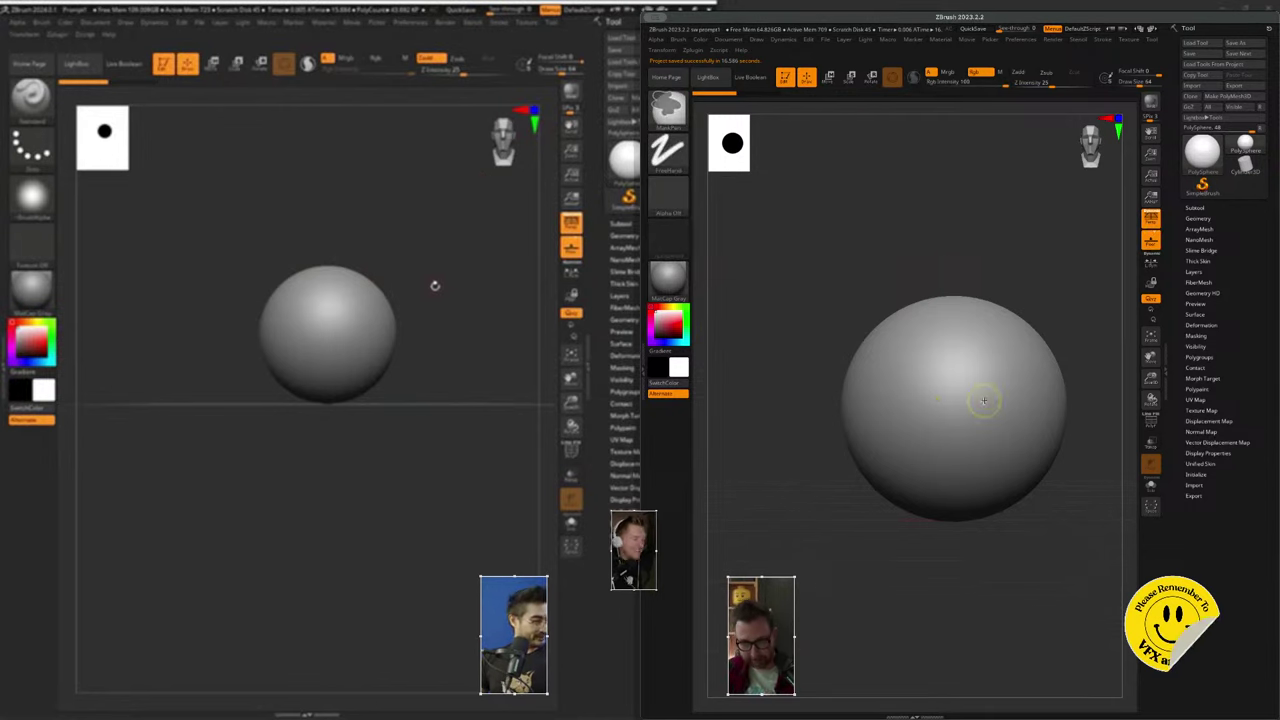
- Select the SnakeHook2 brush for the ZBrush 2023 sphere and dismiss the Sculptris Pro note
right_click_drag(984, 402, 951, 379, "ctrl")
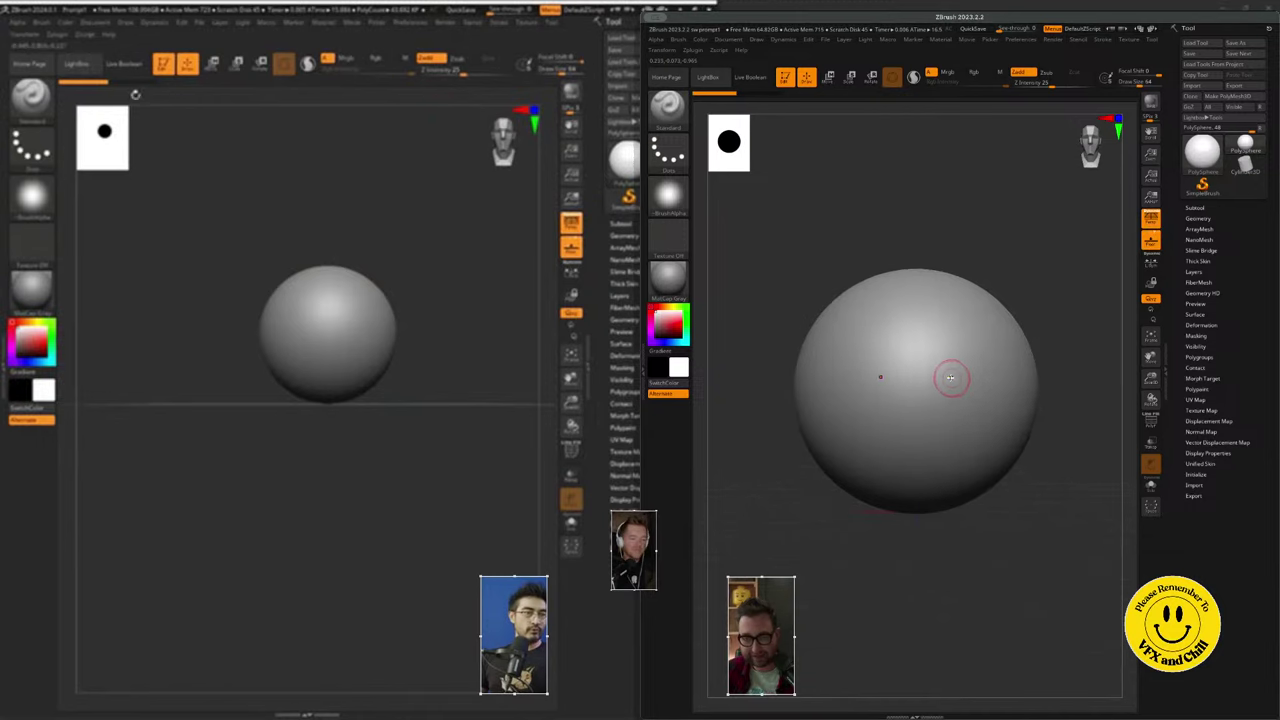
scroll(945, 376, "down", 1)
scroll(957, 379, "up", 2)
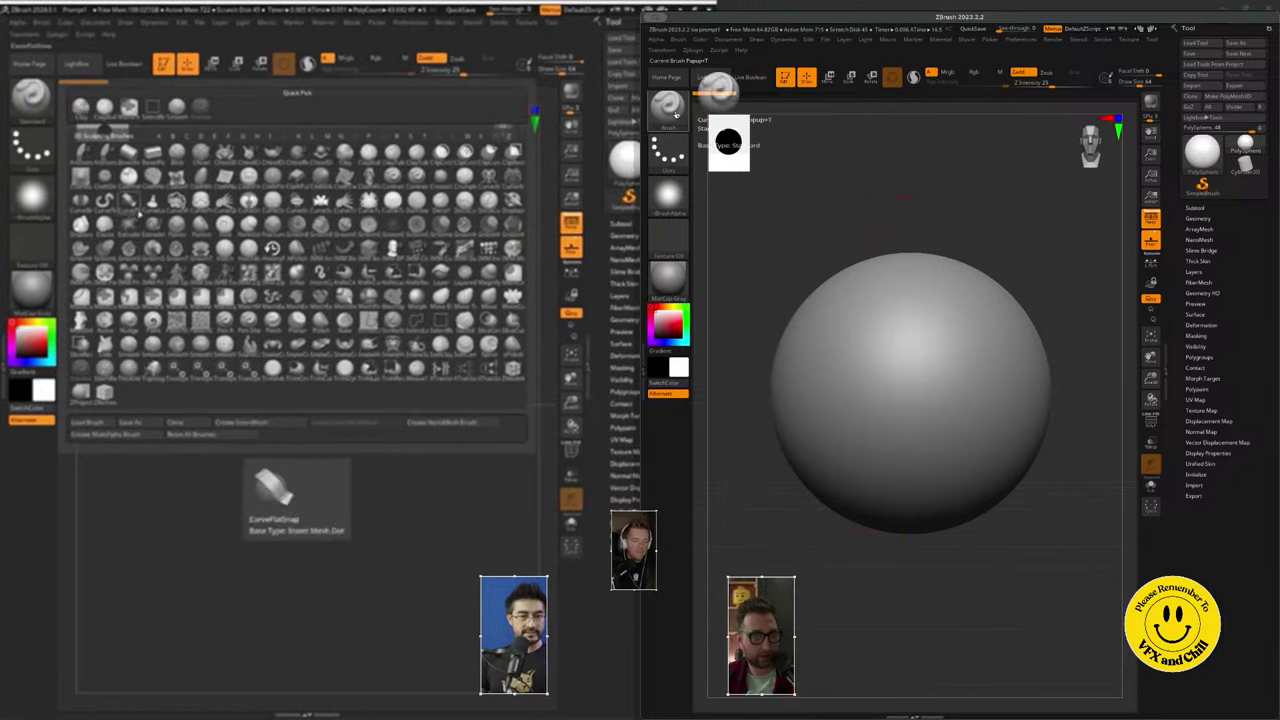
left_click(672, 110)
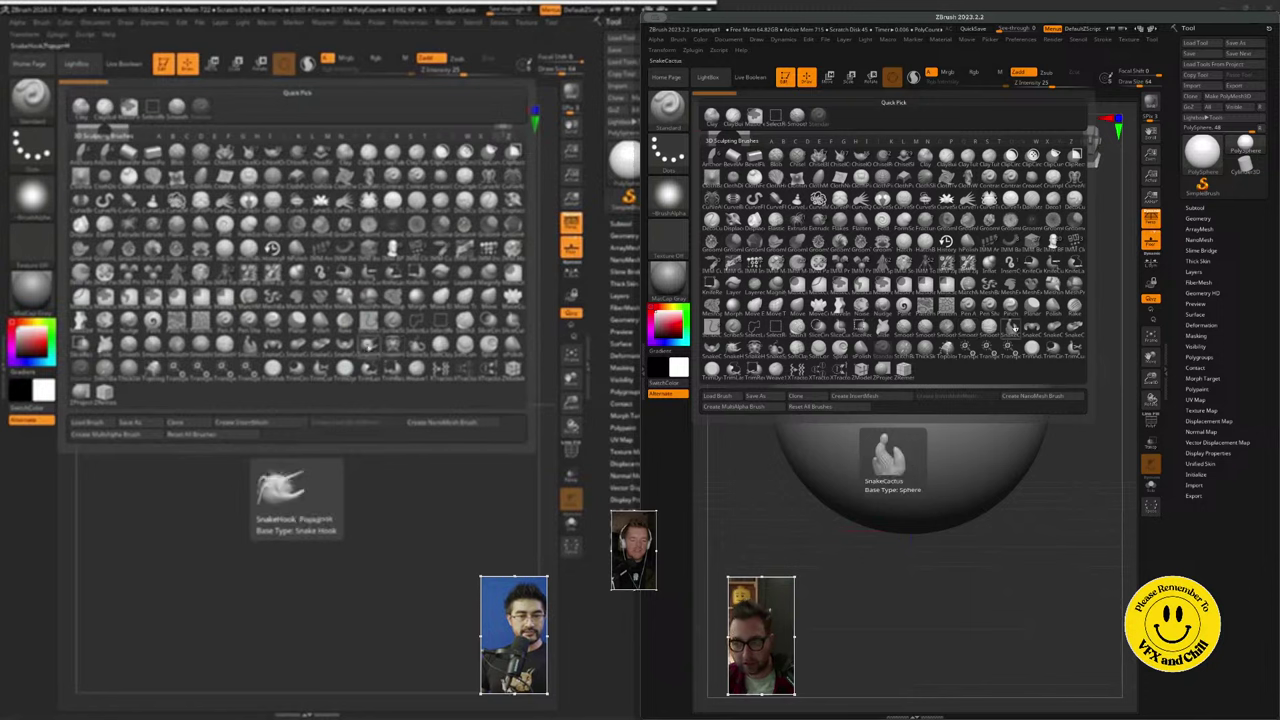
left_click(752, 349)
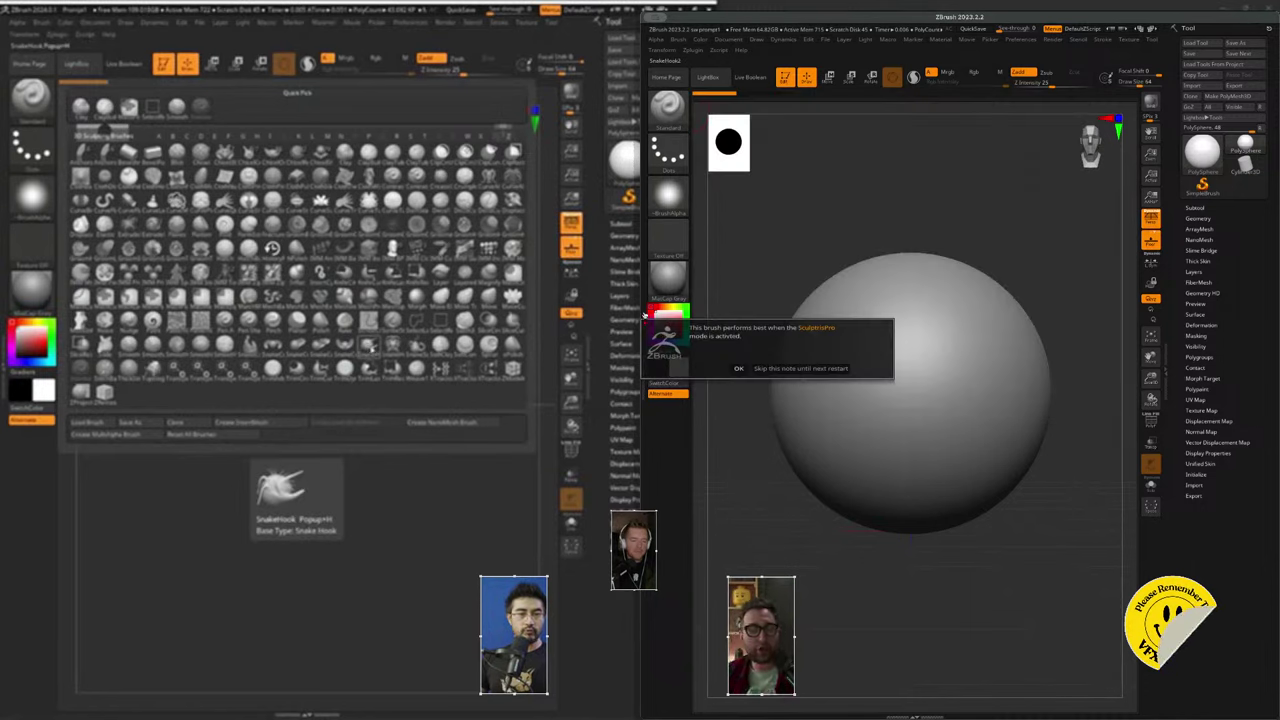
left_click(739, 368)
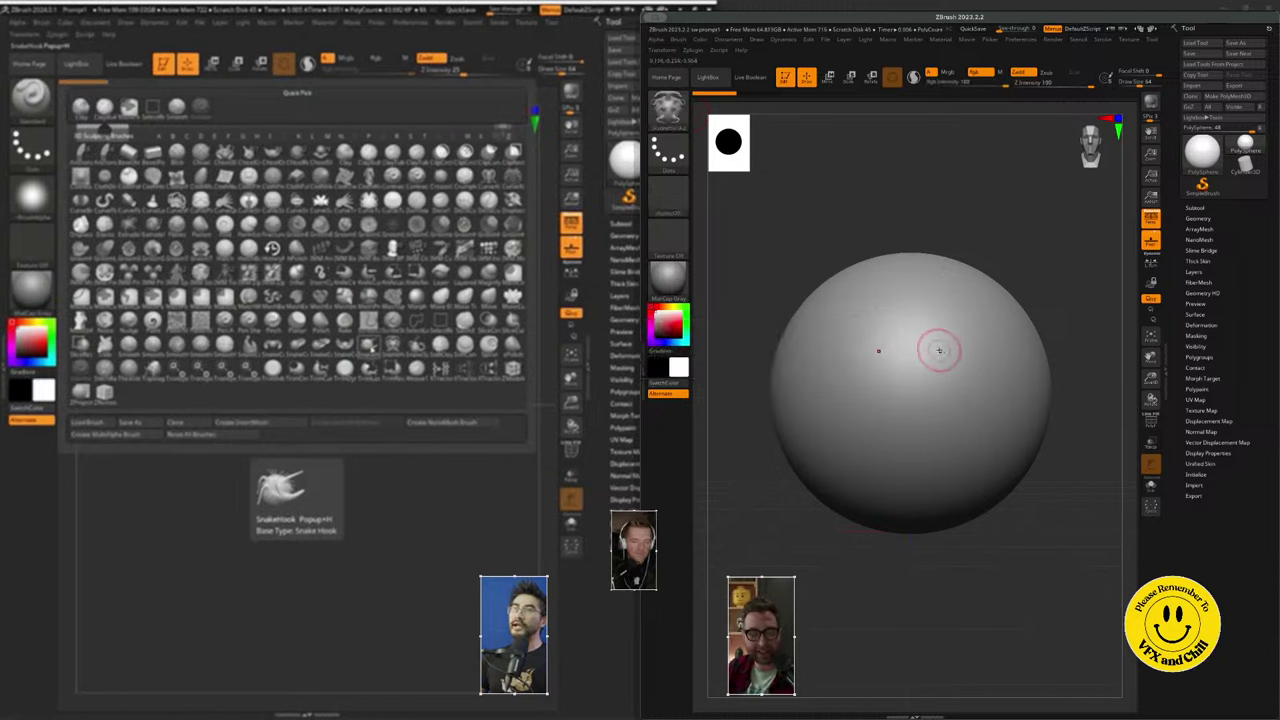
- Pull mirrored spikes out of the front of the ZBrush 2023 sphere with SnakeHook2, and undo them
mouse_move(943, 357)
left_mouse_down()
mouse_move(991, 358)
mouse_move(979, 501)
mouse_move(911, 597)
mouse_move(1000, 460)
left_mouse_up()
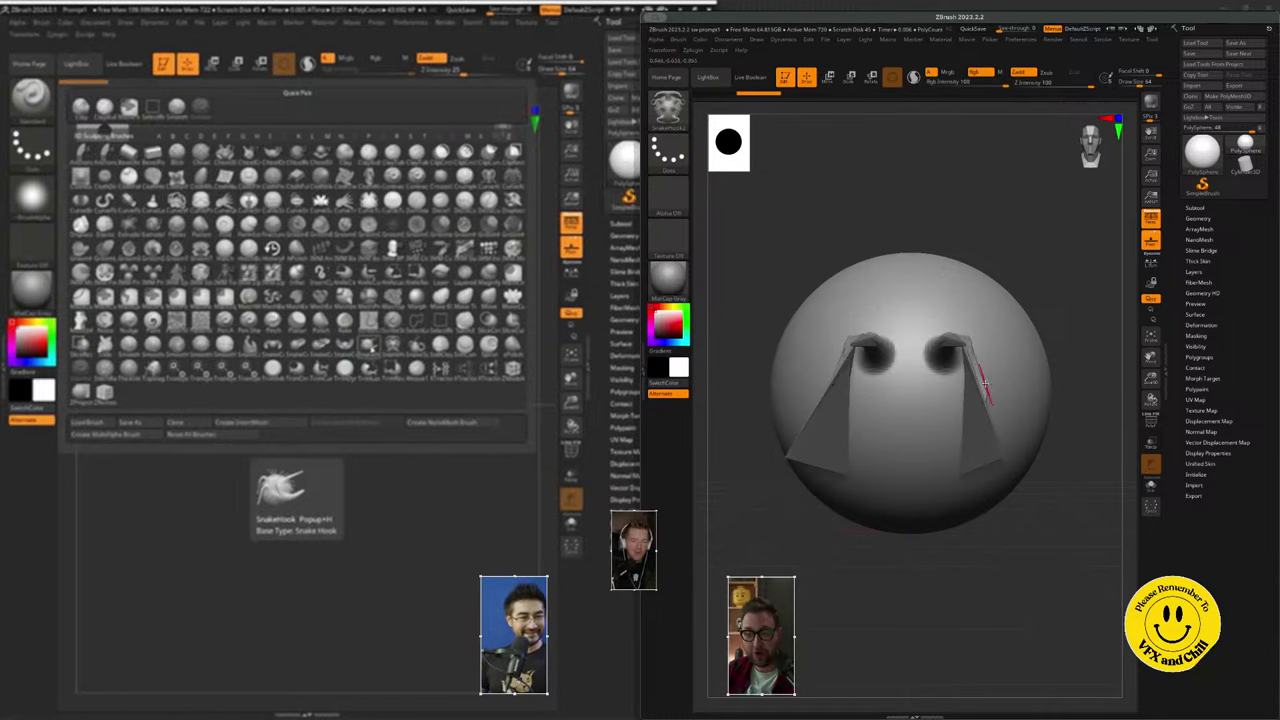
mouse_move(1054, 277)
left_mouse_down()
mouse_move(1020, 285)
mouse_move(1061, 296)
mouse_move(1035, 290)
mouse_move(1062, 278)
left_mouse_up()
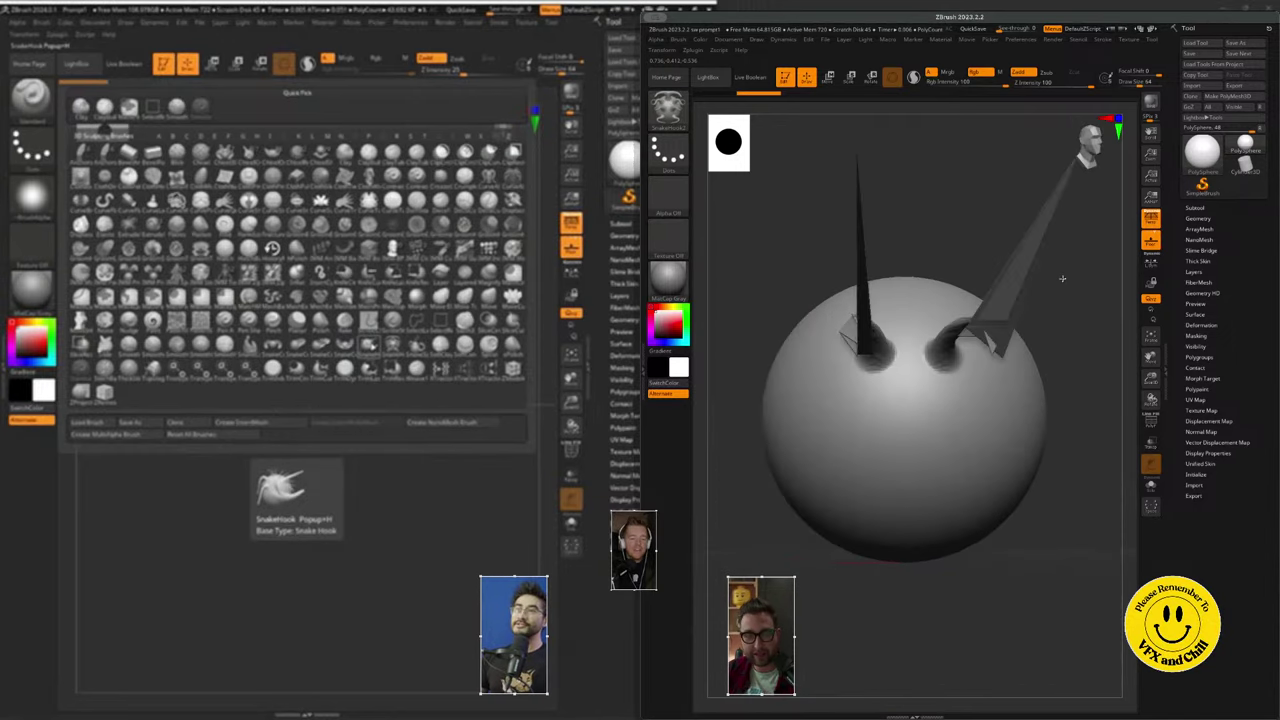
key("ctrl+z")
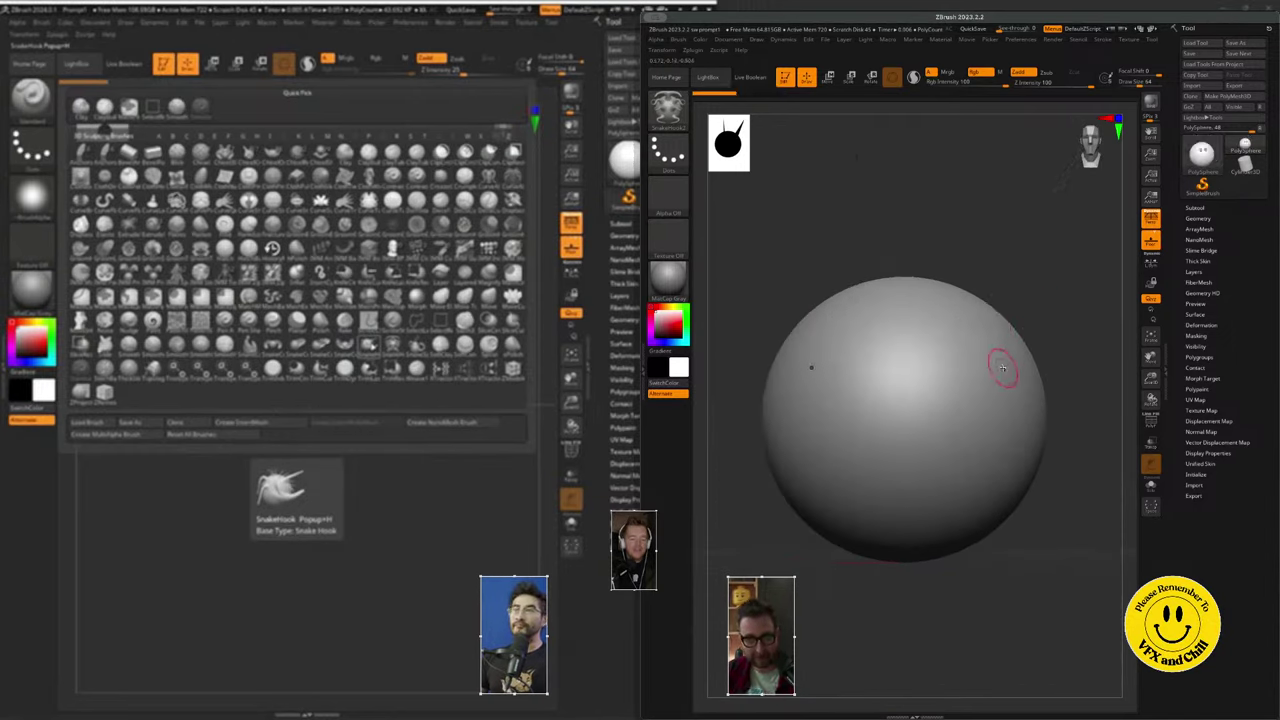
right_click_drag(948, 364, 939, 388)
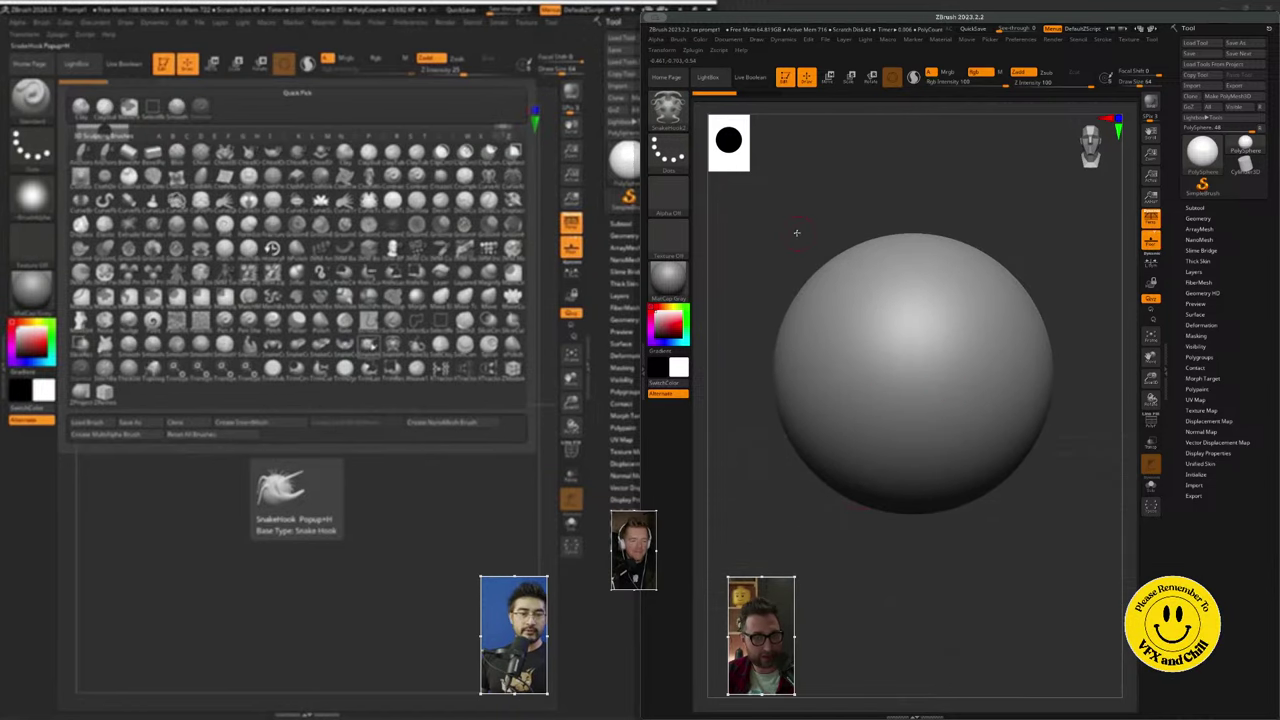
- Select the SnakeHook brush in ZBrush 2024, dismiss its Sculptris Pro note, and choose SnakeHook2 again in ZBrush 2023
left_click(372, 346)
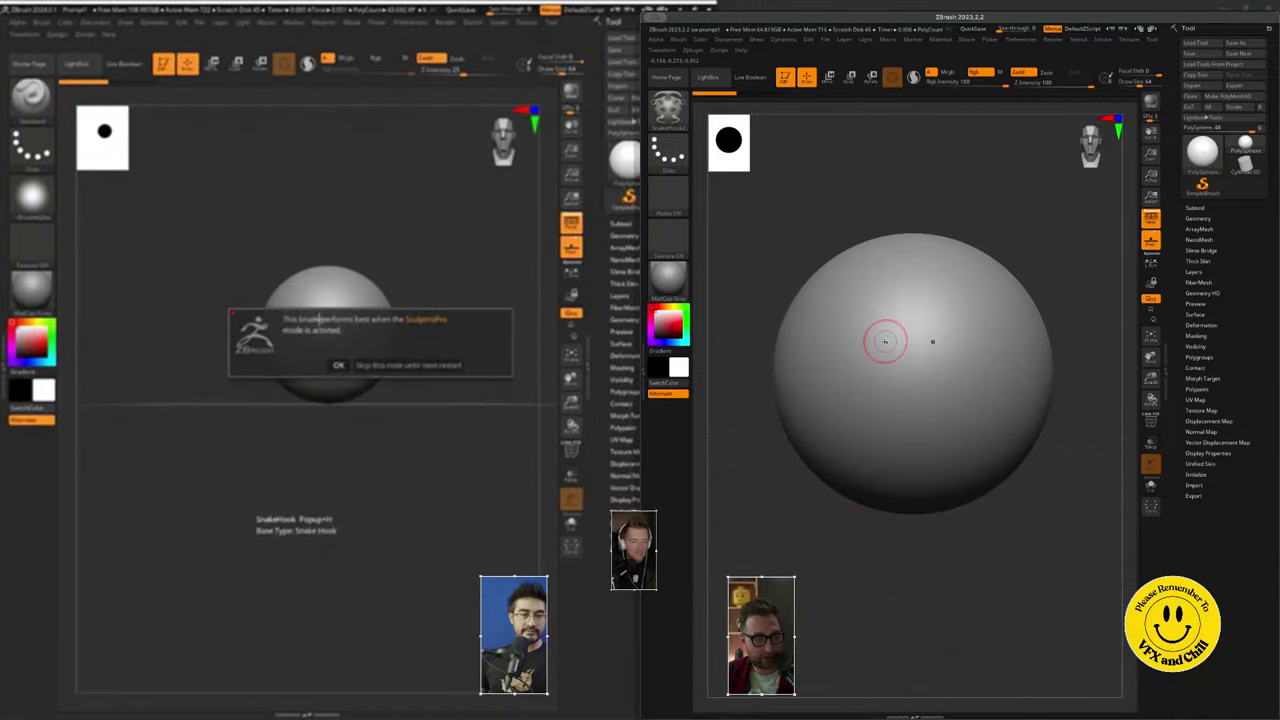
left_click(667, 108)
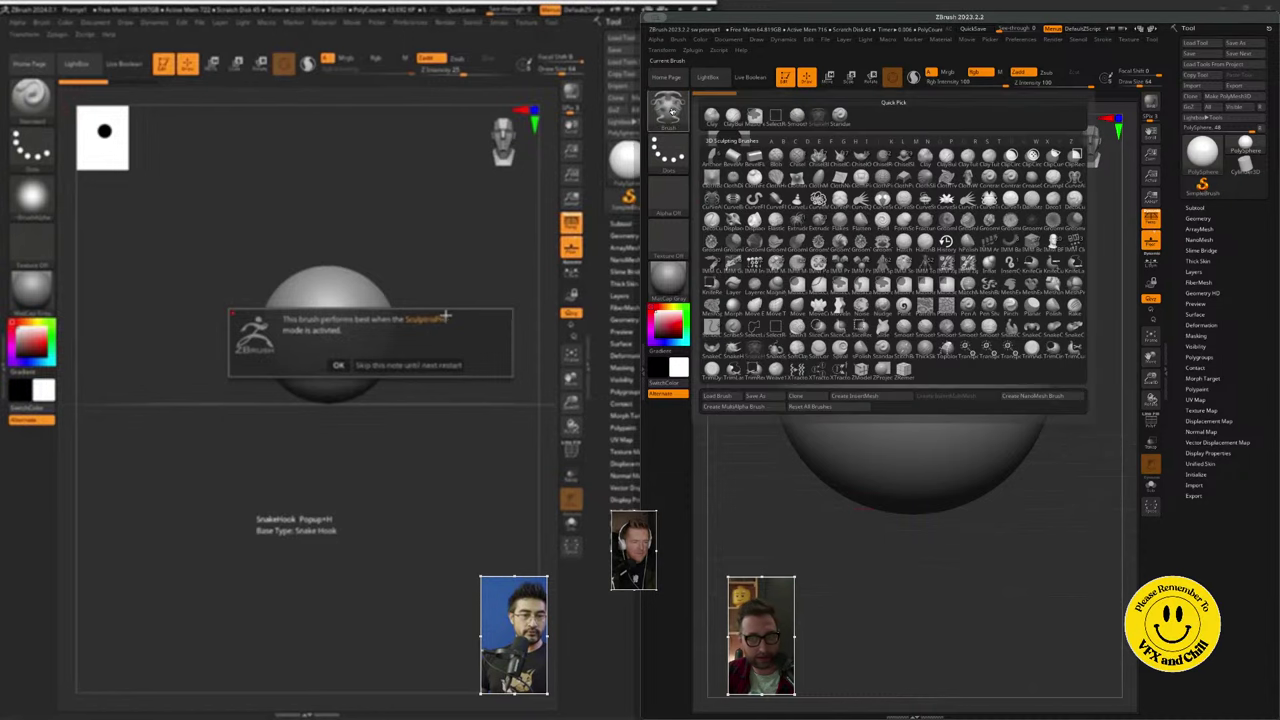
left_click(338, 365)
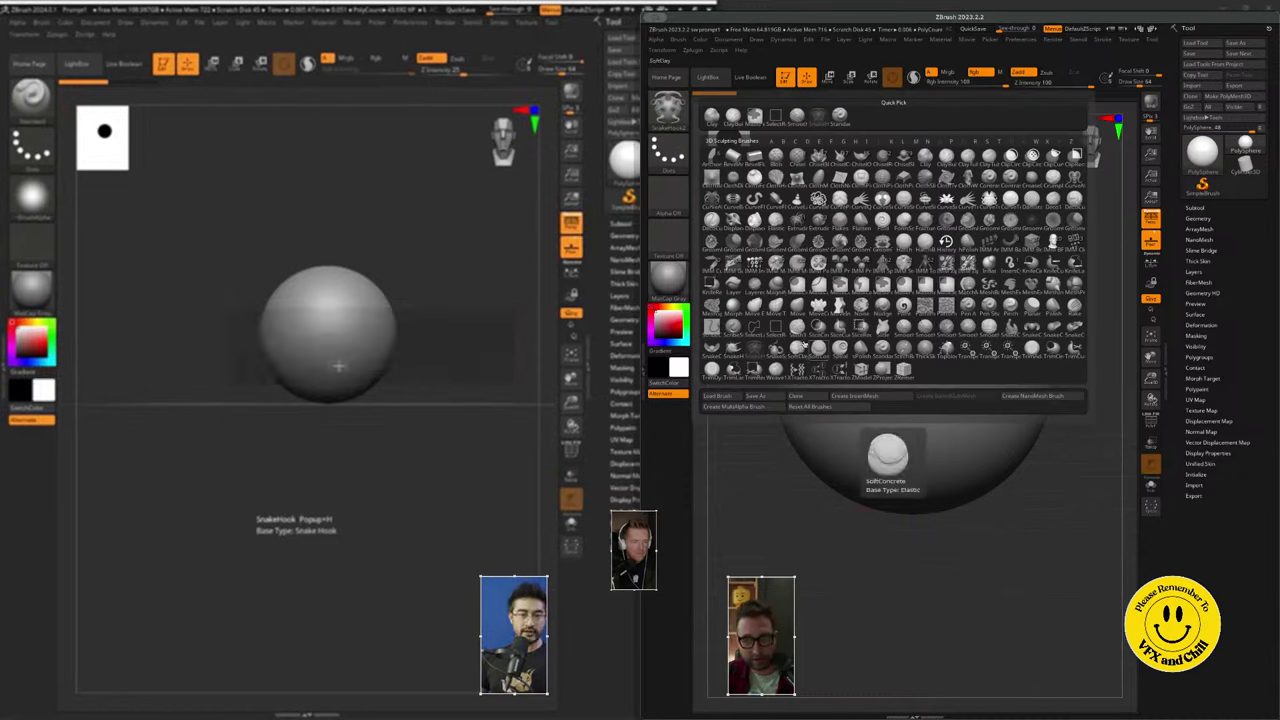
left_click(753, 352)
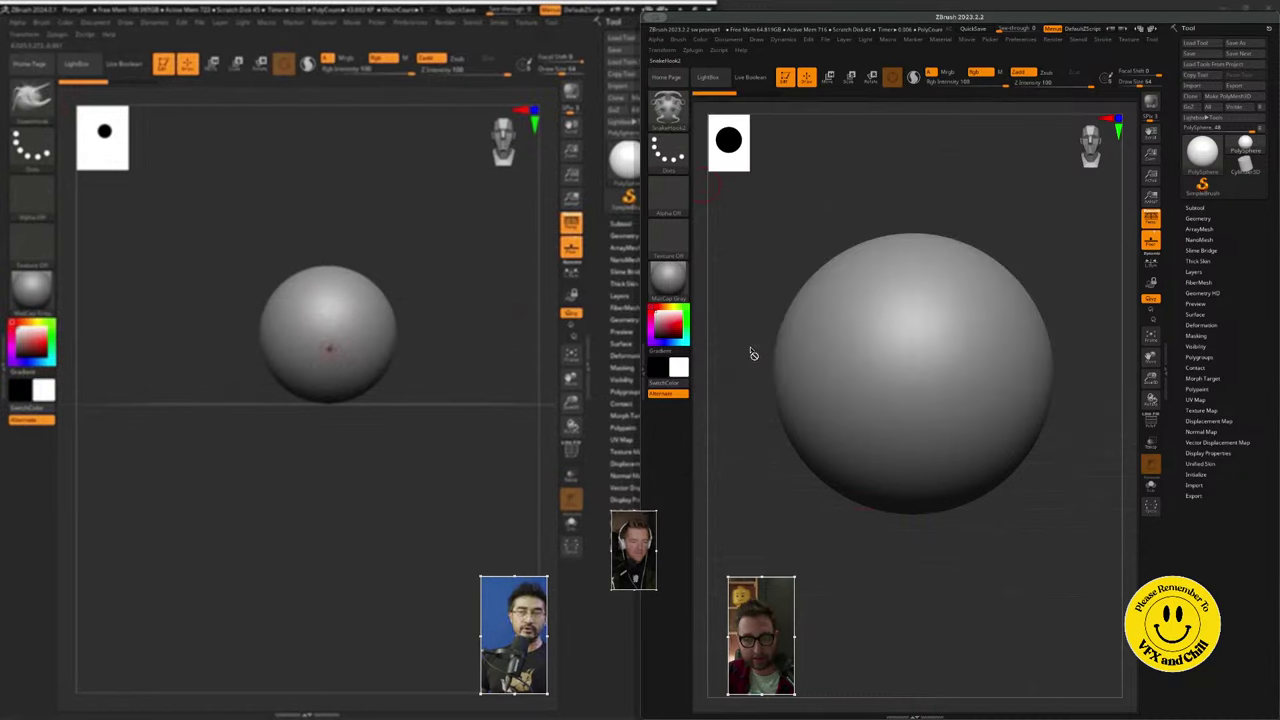
- Switch the ZBrush 2023 brush to Clay and back to SnakeHook2, and activate Sculptris Pro mode
left_click(668, 110)
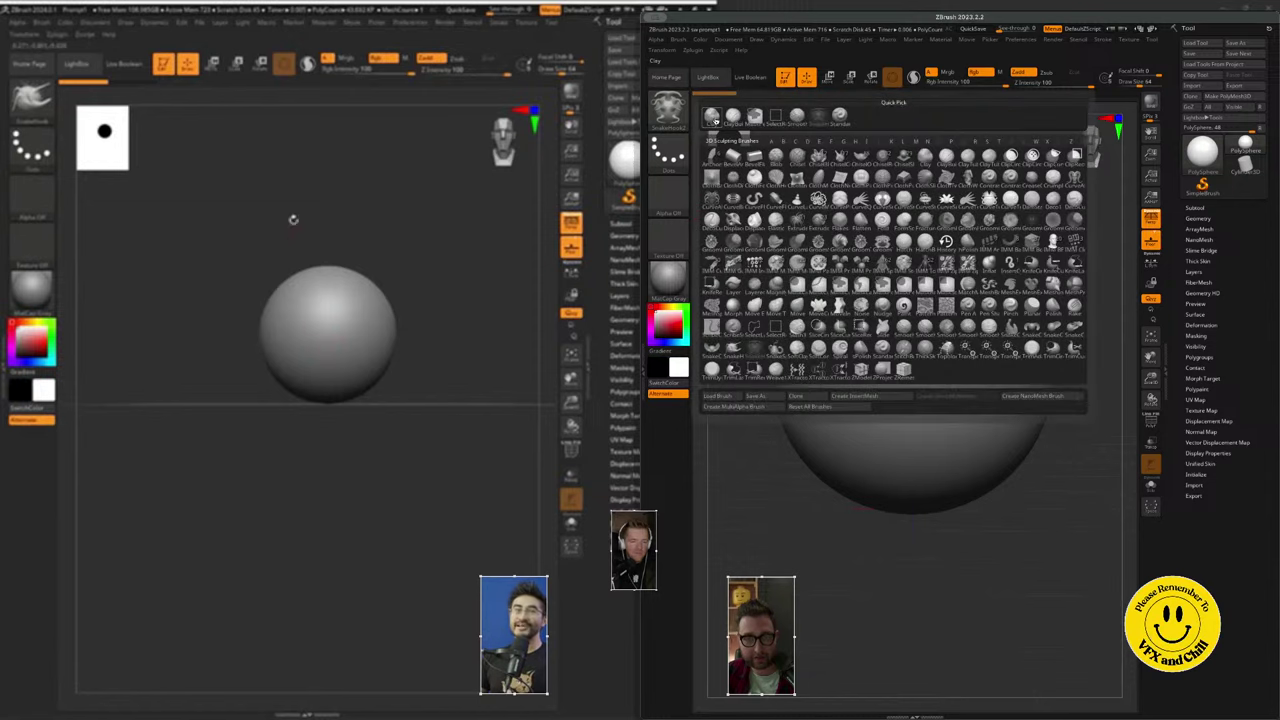
left_click(714, 119)
left_click(668, 108)
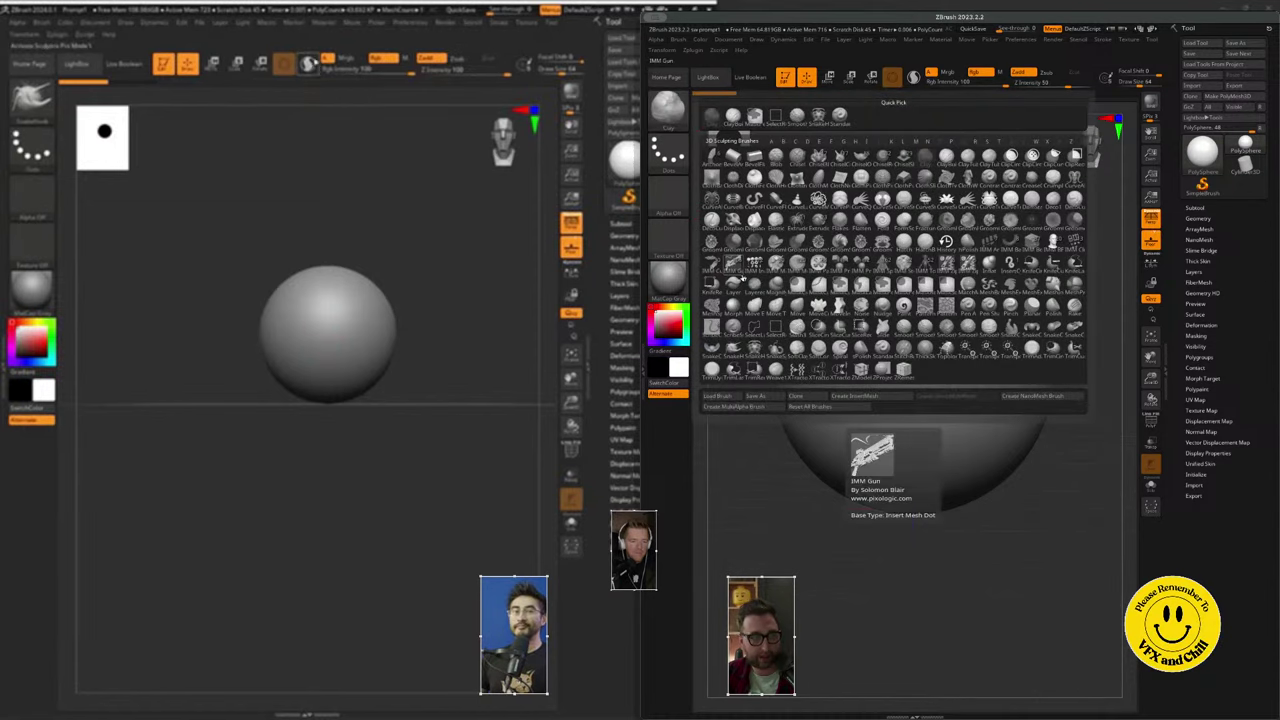
left_click(755, 348)
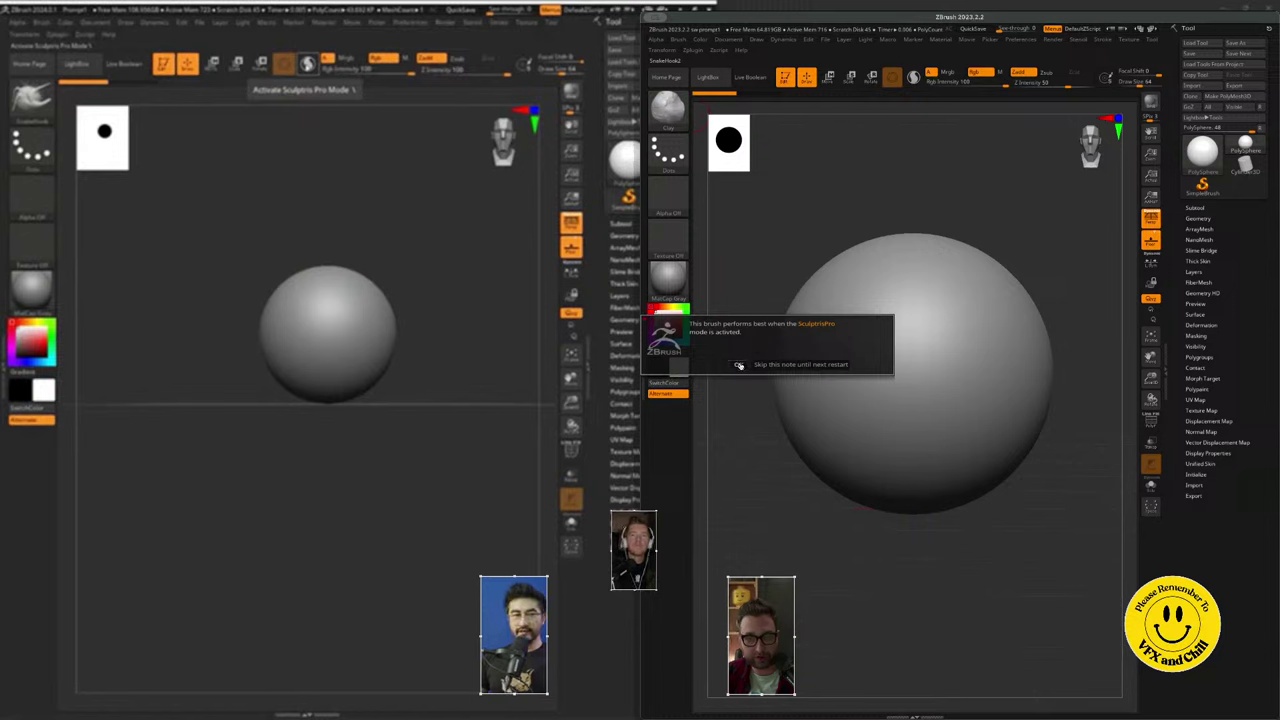
left_click(737, 365)
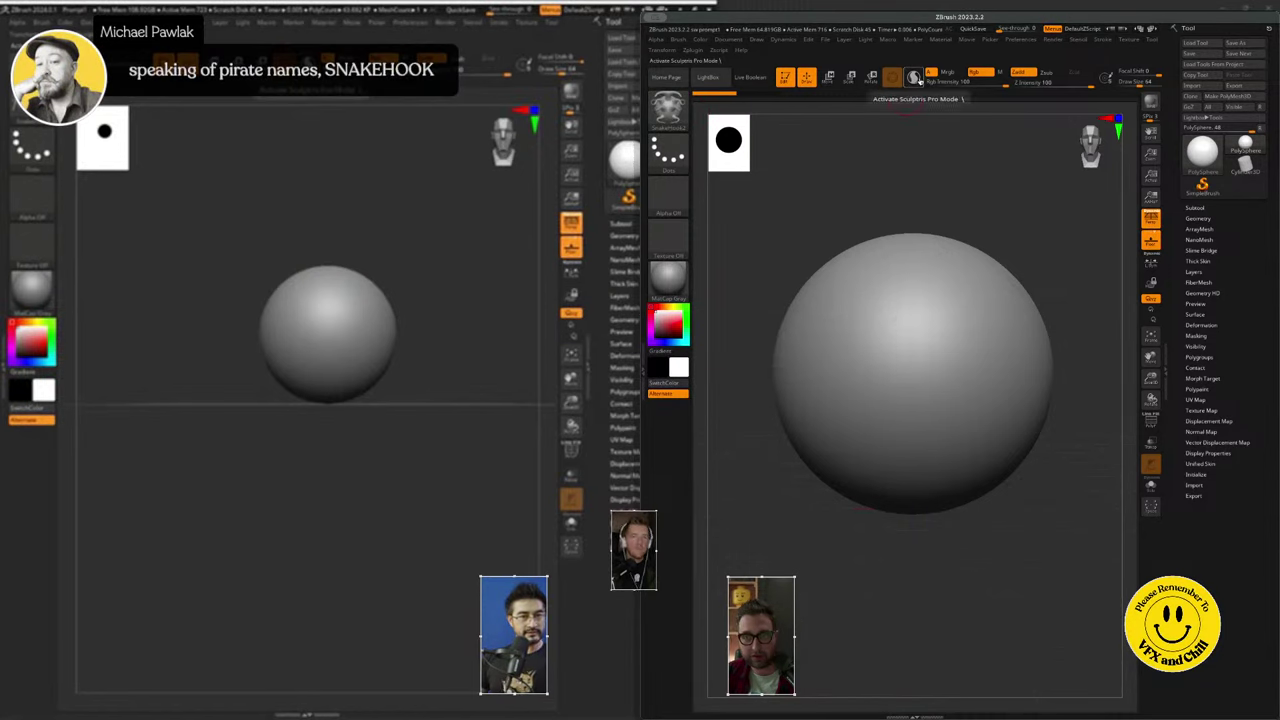
left_click(914, 77)
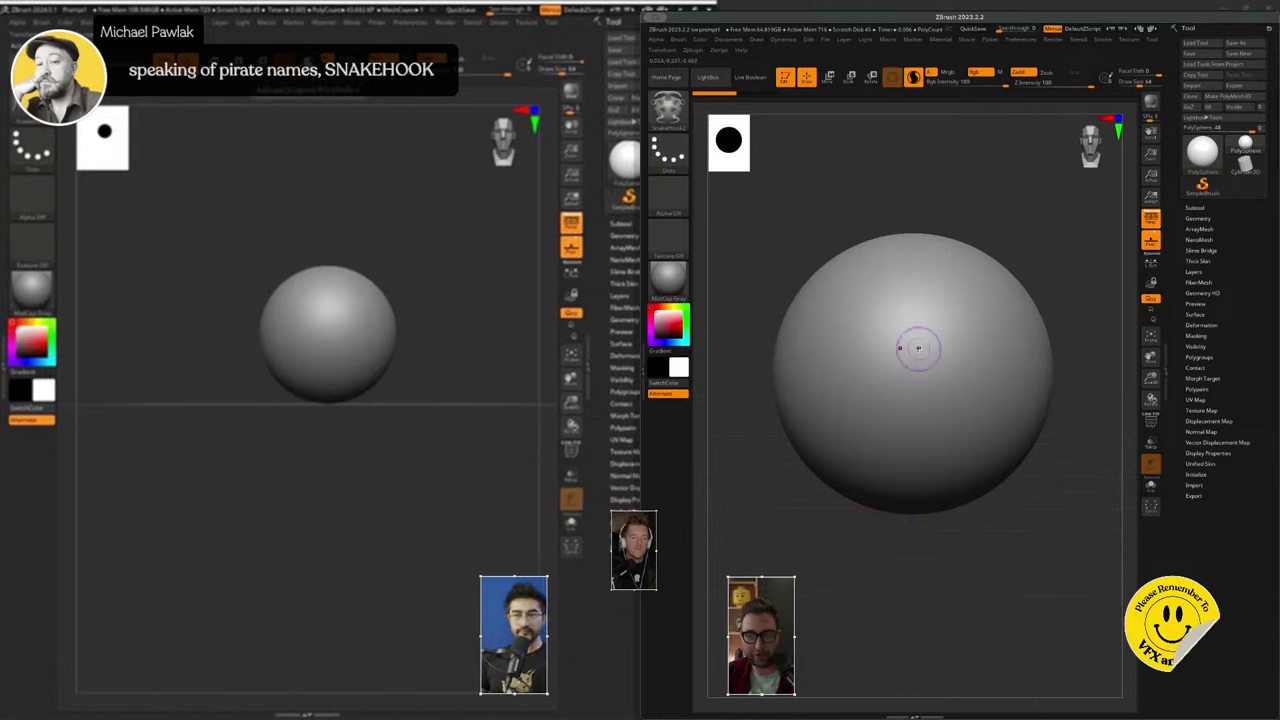
- Pull mirrored curved tentacles from the front of the ZBrush 2023 sphere in Sculptris Pro mode, and undo them
left_click_drag(968, 368, 990, 334)
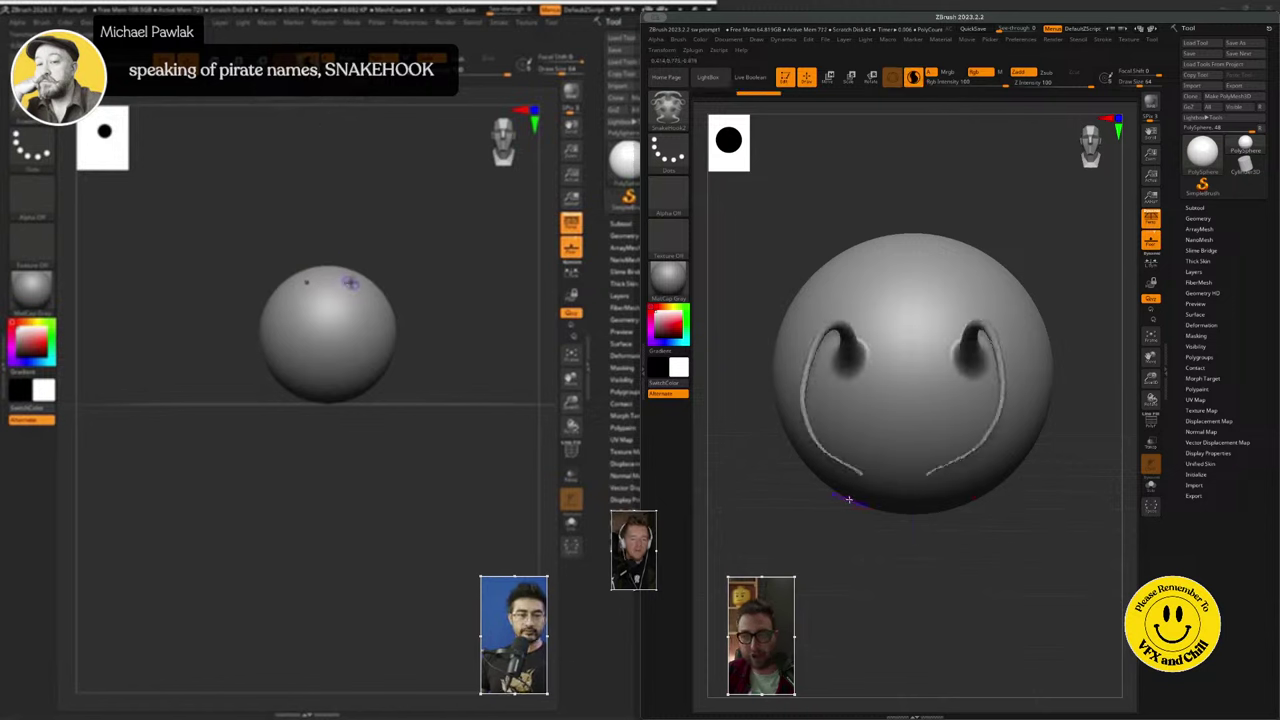
key("ctrl+z")
- Enlarge the SnakeHook brush in ZBrush 2024 and pull several thick mirrored horns and limbs out of the sphere
key("space")
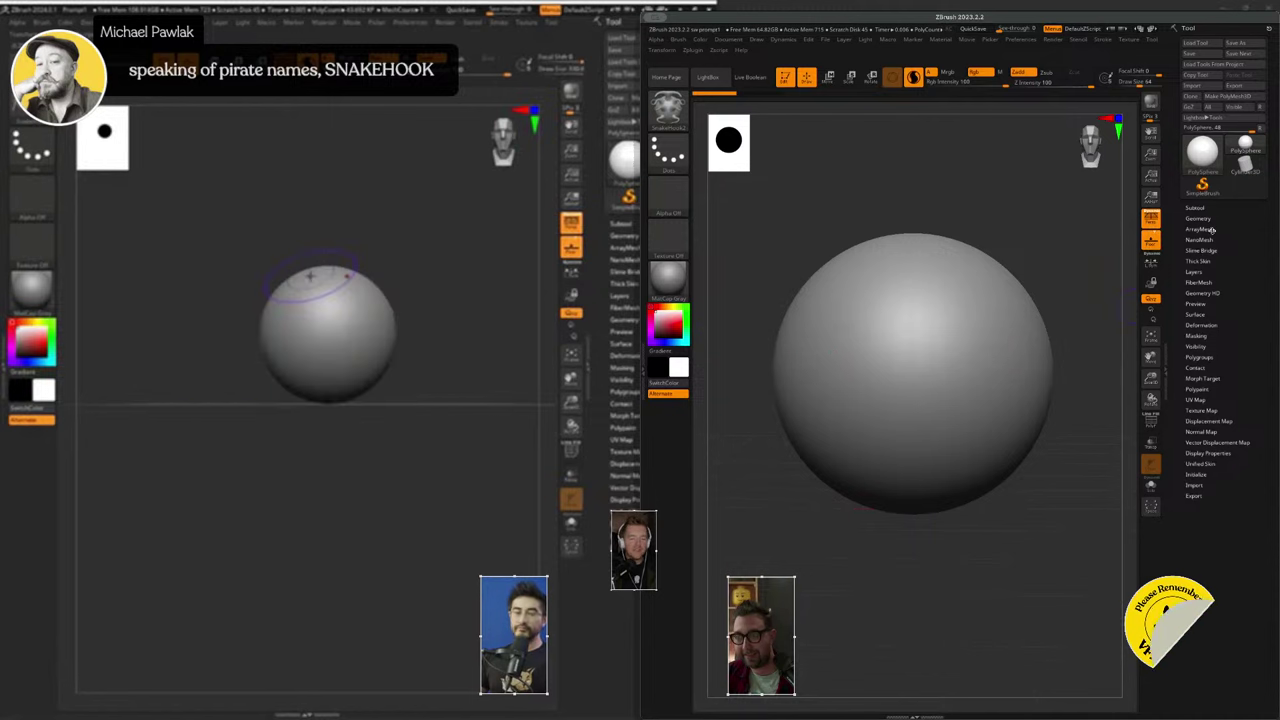
mouse_move(358, 322)
left_mouse_down()
mouse_move(393, 304)
mouse_move(474, 366)
mouse_move(342, 443)
mouse_move(392, 366)
left_mouse_up()
left_click_drag(420, 450, 505, 432)
mouse_move(244, 296)
left_mouse_down()
mouse_move(197, 228)
mouse_move(236, 148)
left_mouse_up()
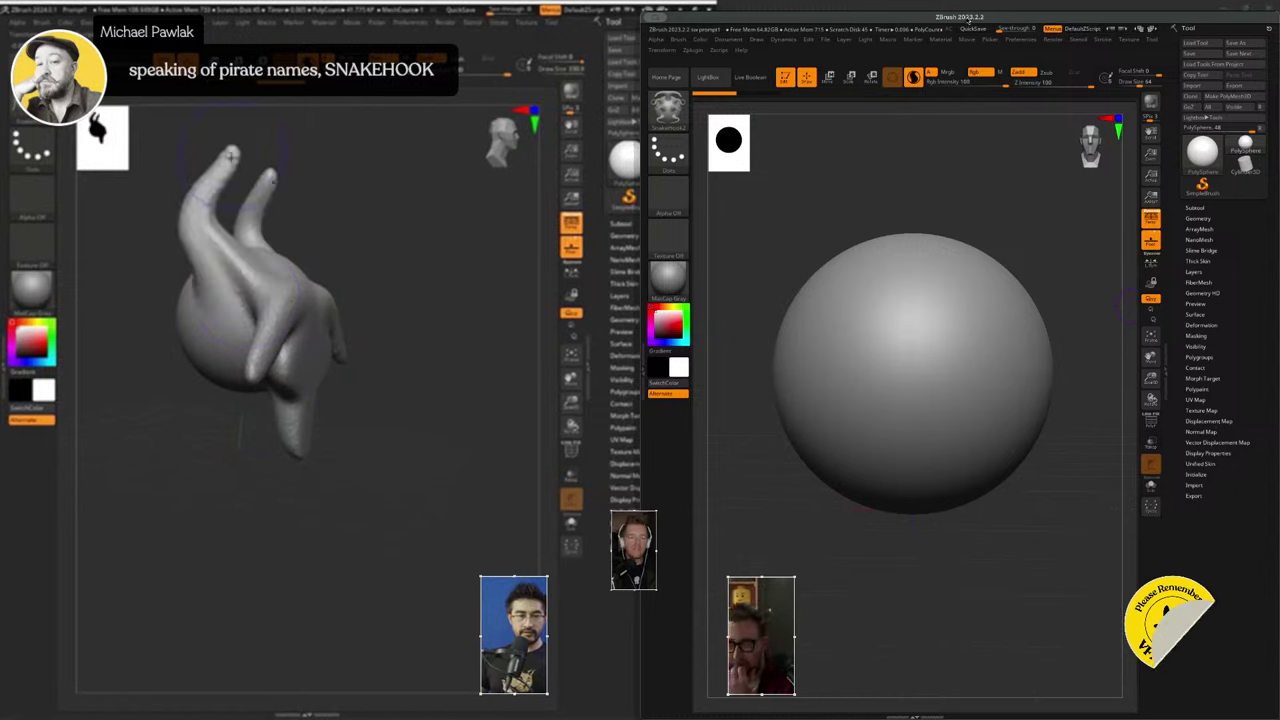
mouse_move(212, 254)
left_mouse_down()
mouse_move(316, 244)
mouse_move(350, 178)
left_mouse_up()
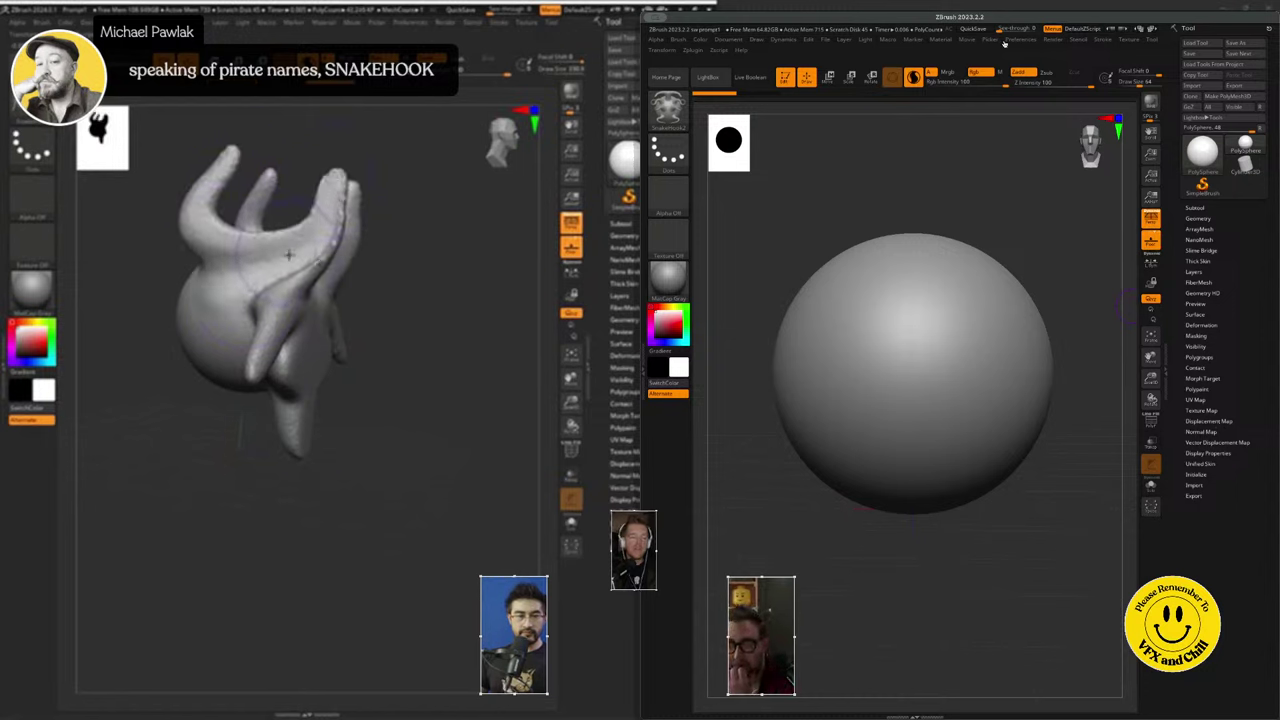
mouse_move(298, 266)
left_mouse_down()
mouse_move(236, 256)
mouse_move(326, 194)
left_mouse_up()
- Turn off symmetry in ZBrush 2023 and pull two separate curved tentacles upward from the sphere's sides with SnakeHook2
left_click(741, 49)
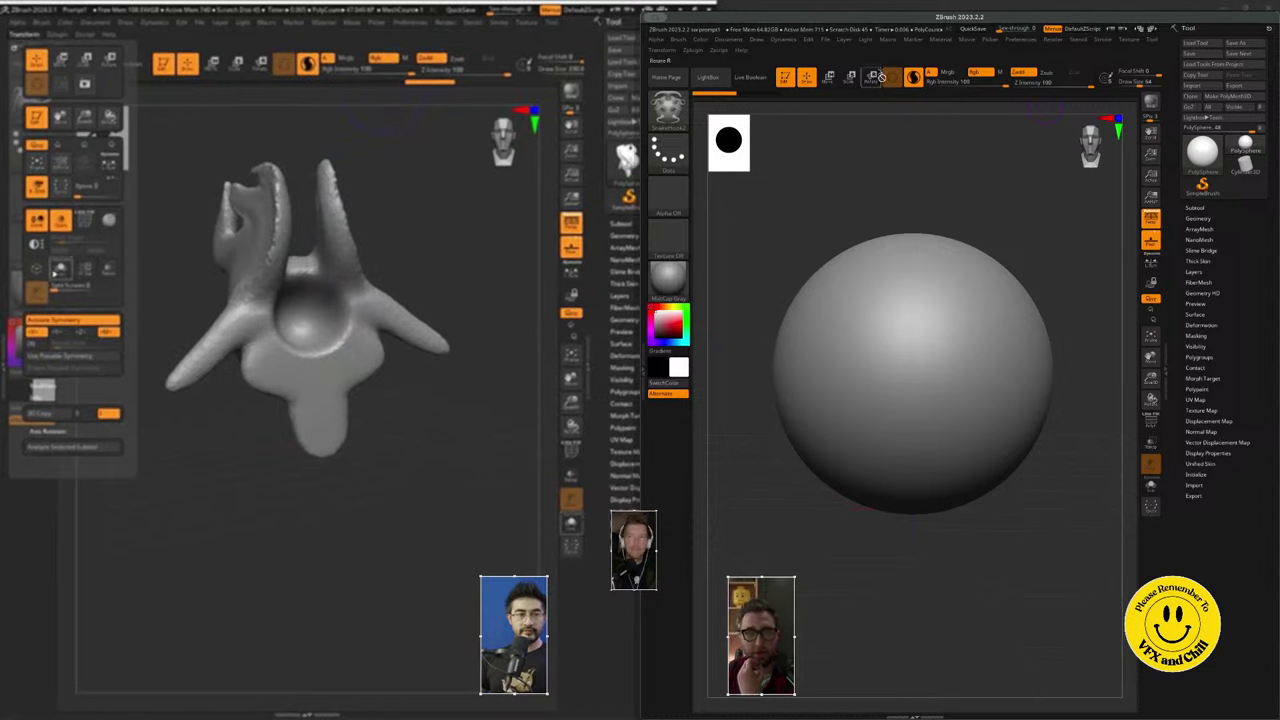
left_click(664, 52)
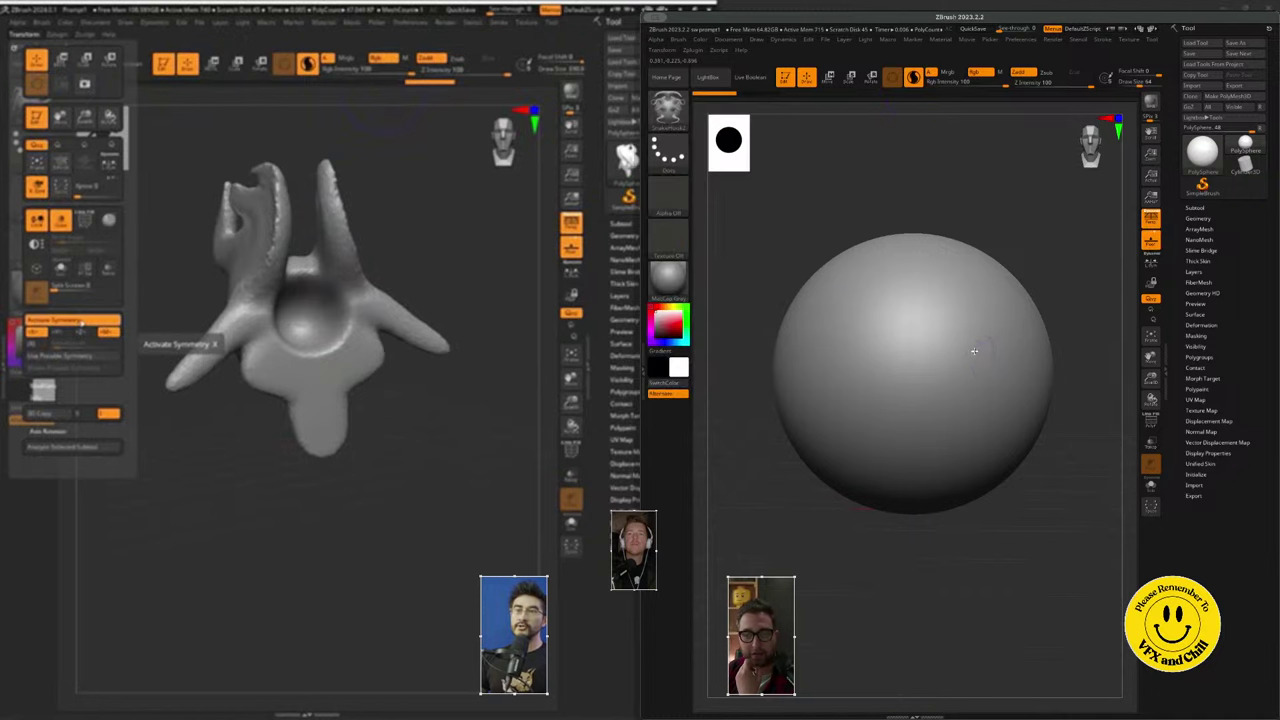
left_click_drag(1010, 180, 1036, 130)
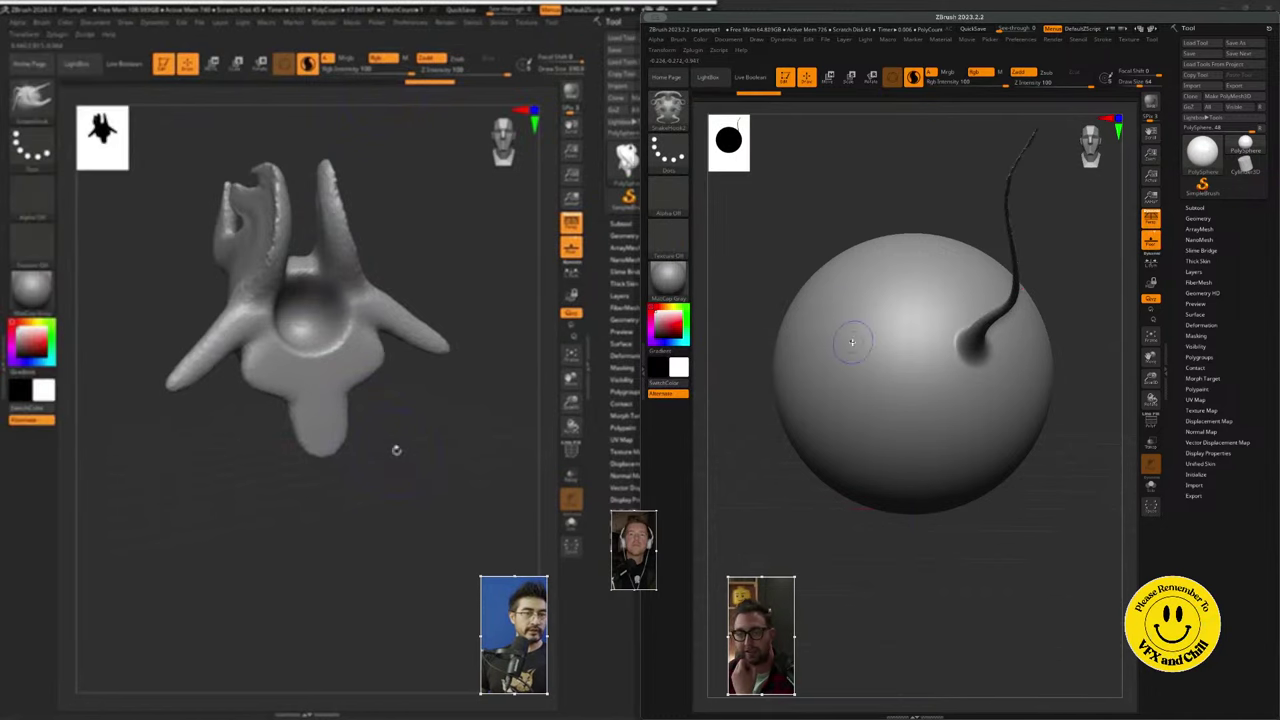
left_click_drag(851, 266, 756, 262)
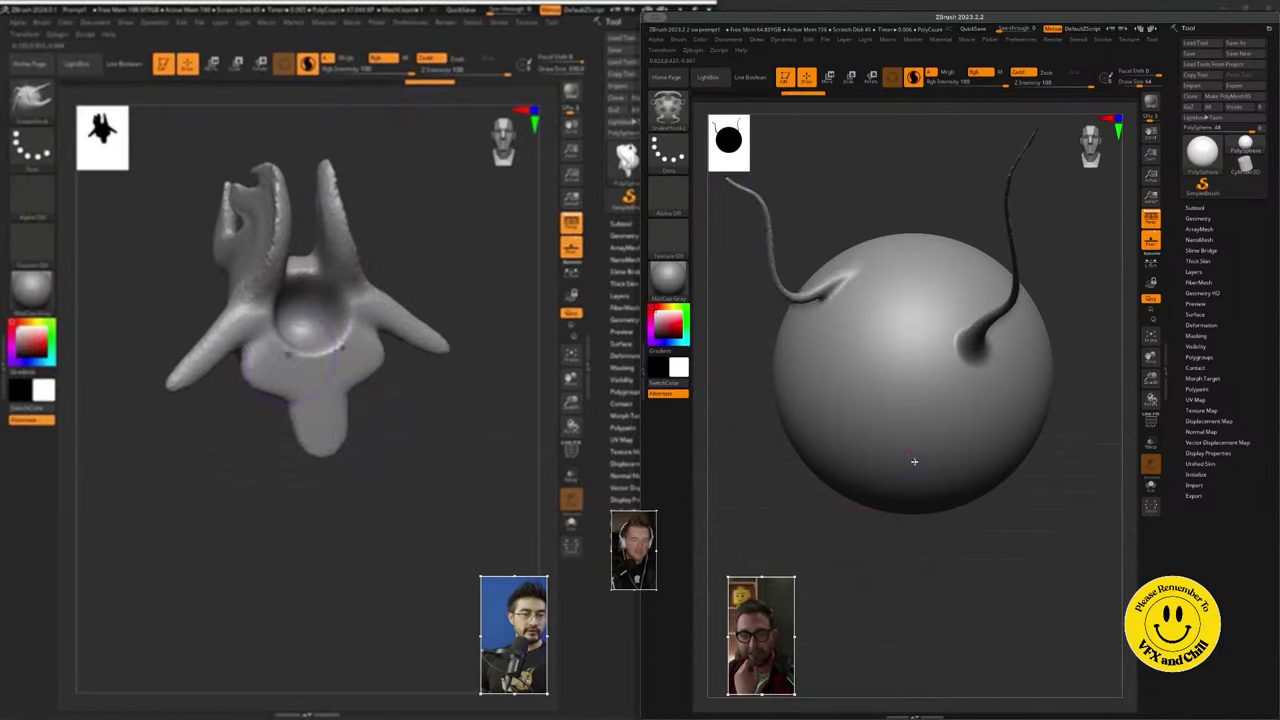
mouse_move(946, 474)
right_mouse_down()
mouse_move(971, 491)
mouse_move(948, 478)
right_mouse_up()
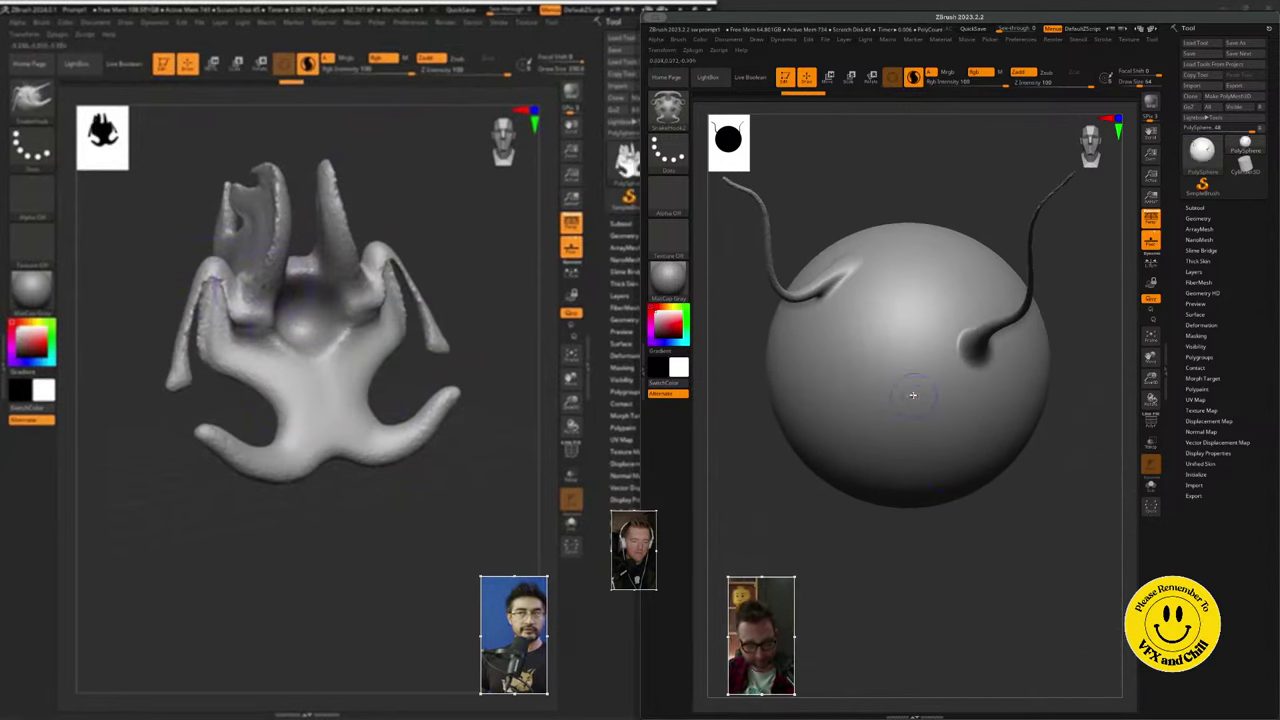
- Smooth through the upper-left tentacle on the ZBrush 2023 sphere and pull several new SnakeHook2 tentacles from its front and top
key("shift")
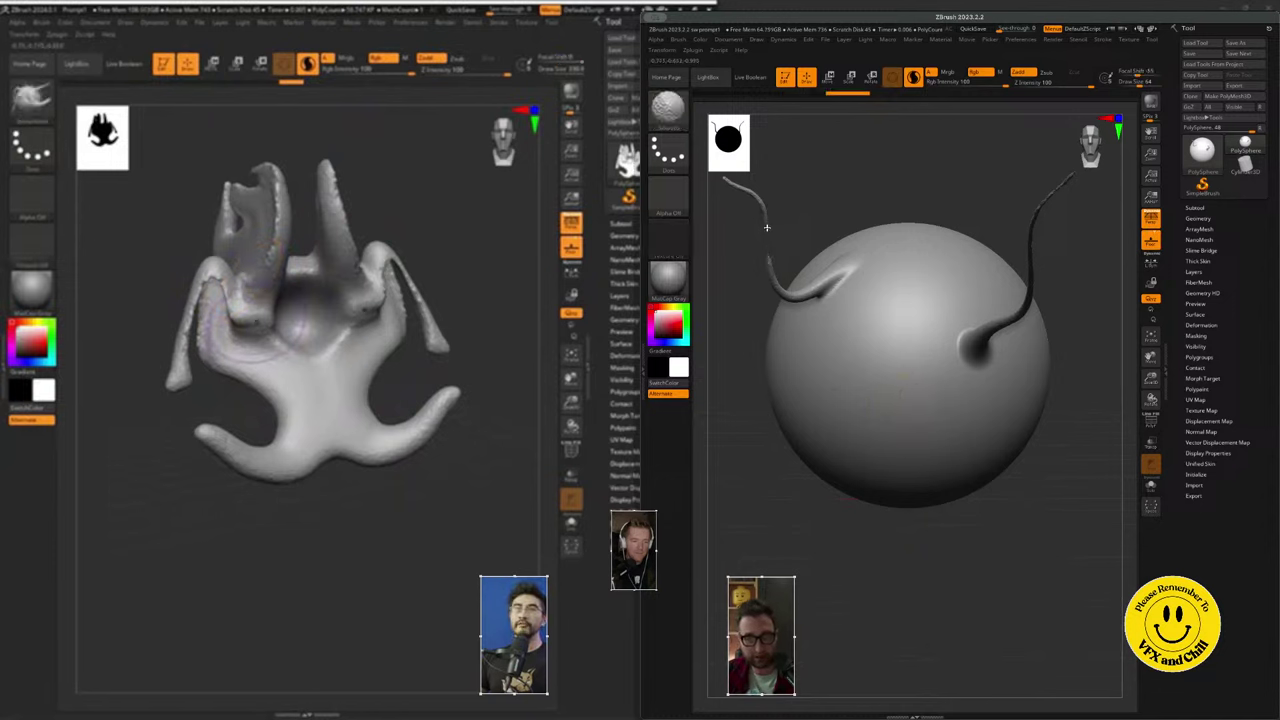
mouse_move(781, 286)
left_mouse_down("shift")
mouse_move(786, 299)
mouse_move(830, 283)
left_mouse_up("shift")
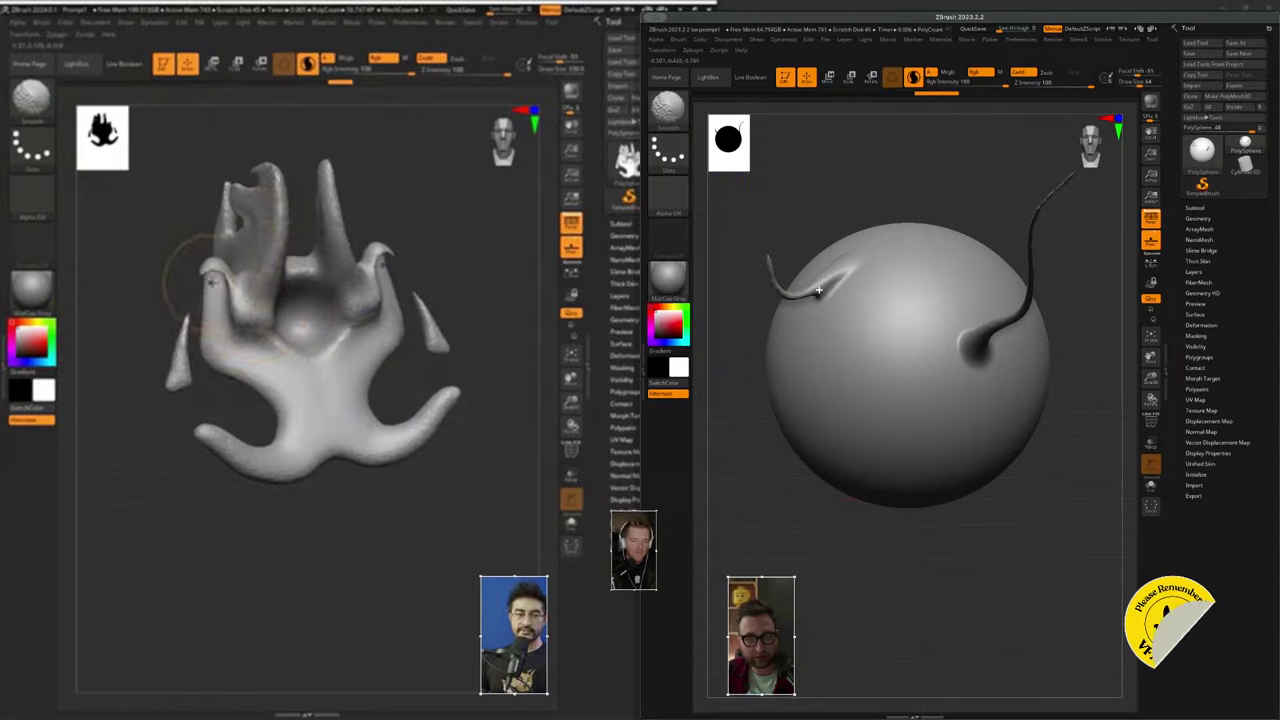
mouse_move(877, 346)
left_mouse_down()
mouse_move(883, 323)
mouse_move(922, 353)
mouse_move(923, 341)
left_mouse_up()
mouse_move(912, 248)
left_mouse_down()
mouse_move(860, 191)
mouse_move(961, 165)
left_mouse_up()
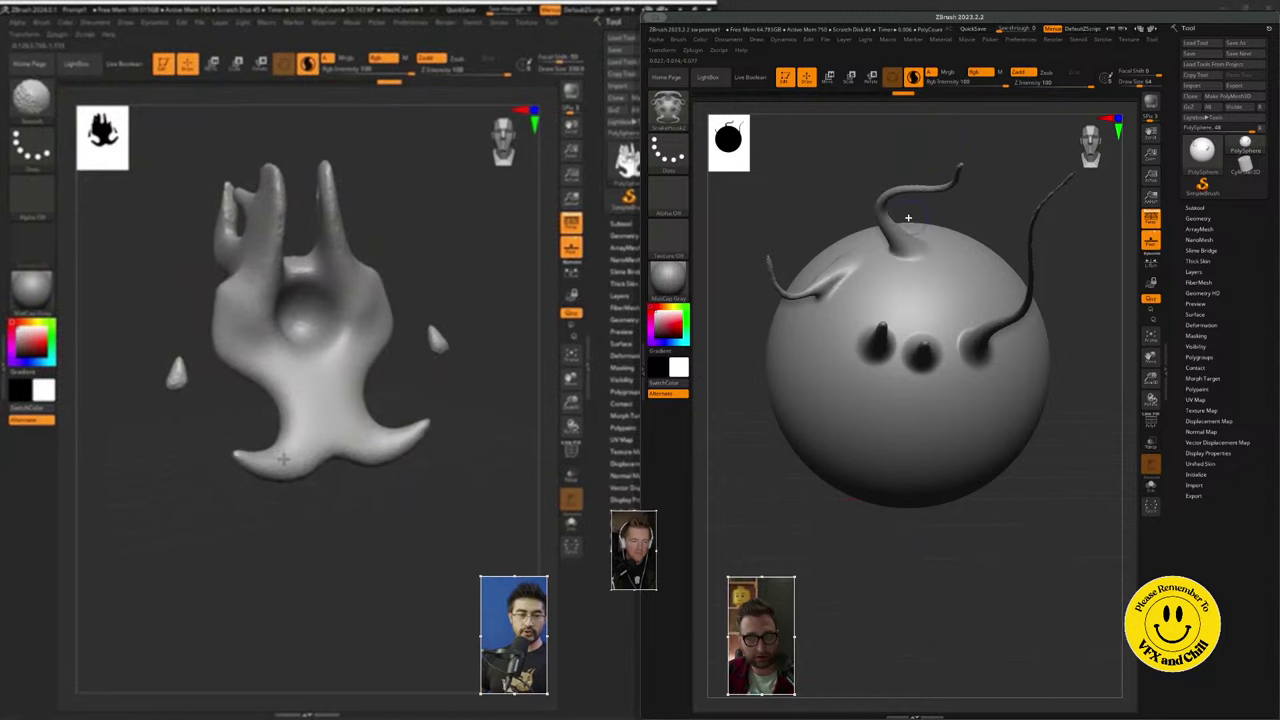
mouse_move(893, 222)
left_mouse_down()
mouse_move(857, 225)
mouse_move(830, 172)
mouse_move(835, 162)
mouse_move(846, 183)
mouse_move(883, 182)
left_mouse_up()
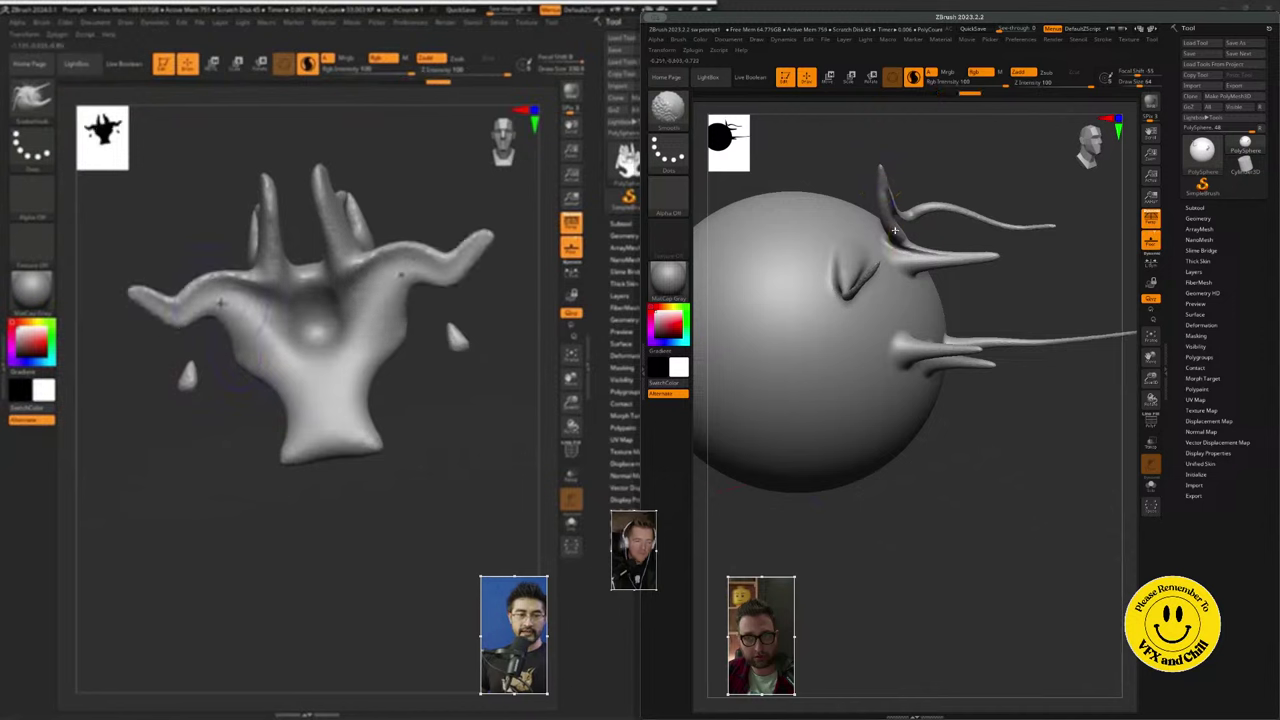
- Smooth the thin tentacles on the ZBrush 2023 sphere to break them into separate pieces
left_click_drag(896, 219, 970, 220, "shift")
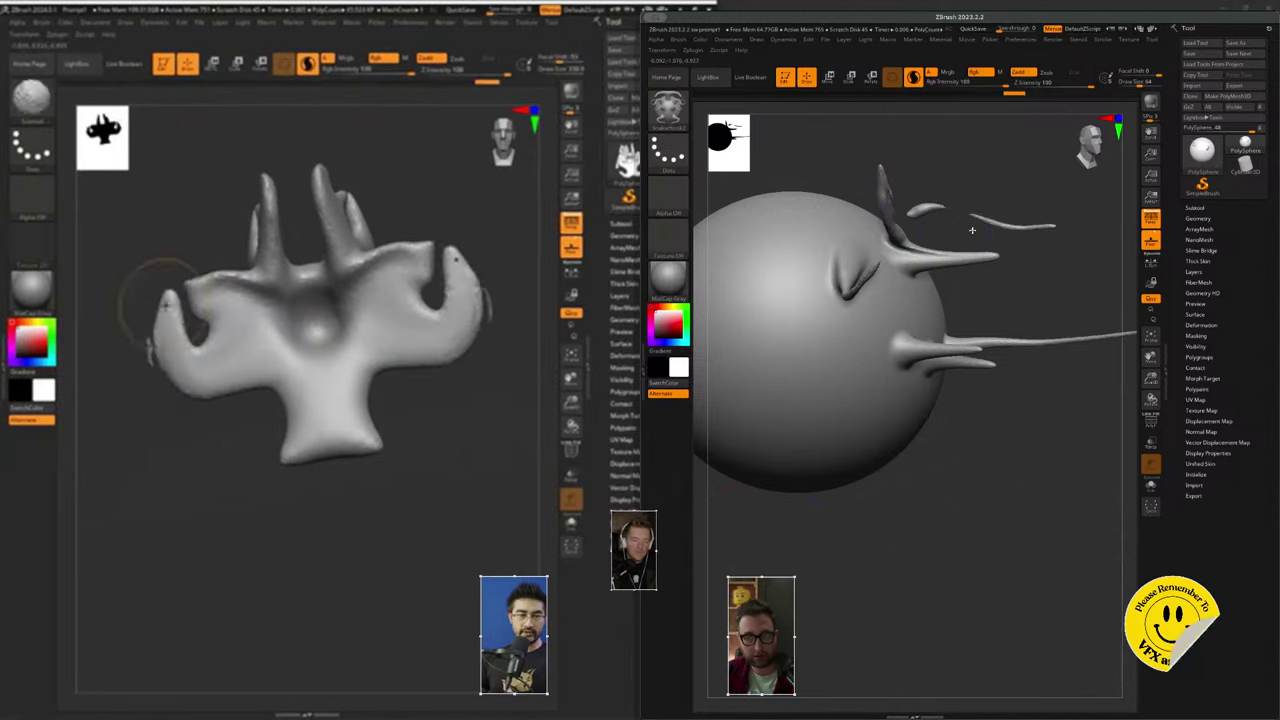
left_click_drag(941, 264, 930, 263, "shift")
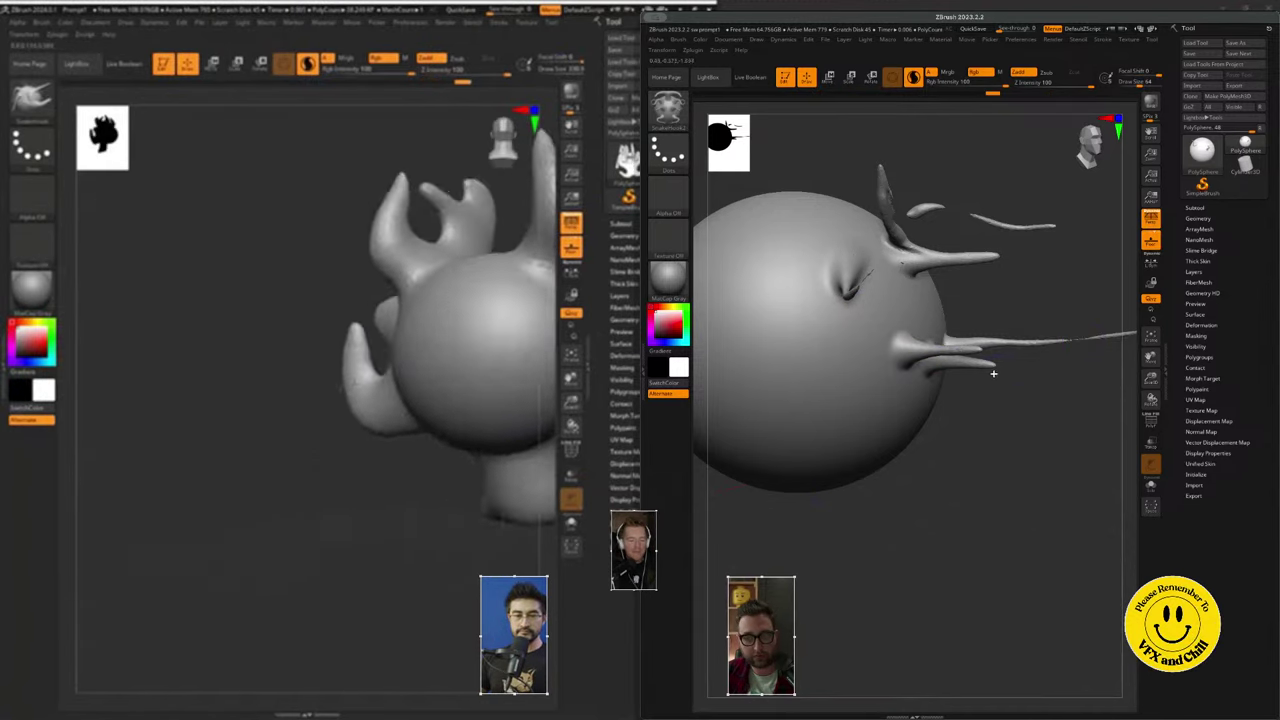
left_click_drag(965, 362, 926, 246)
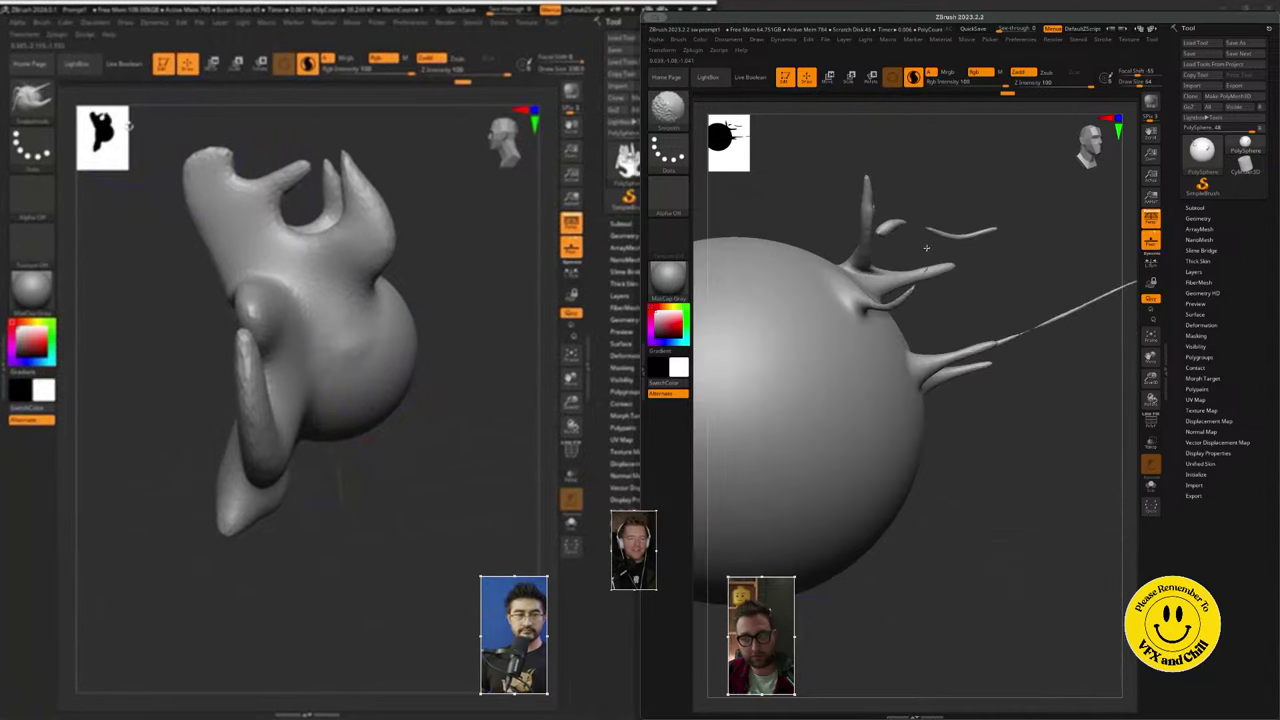
key("shift")
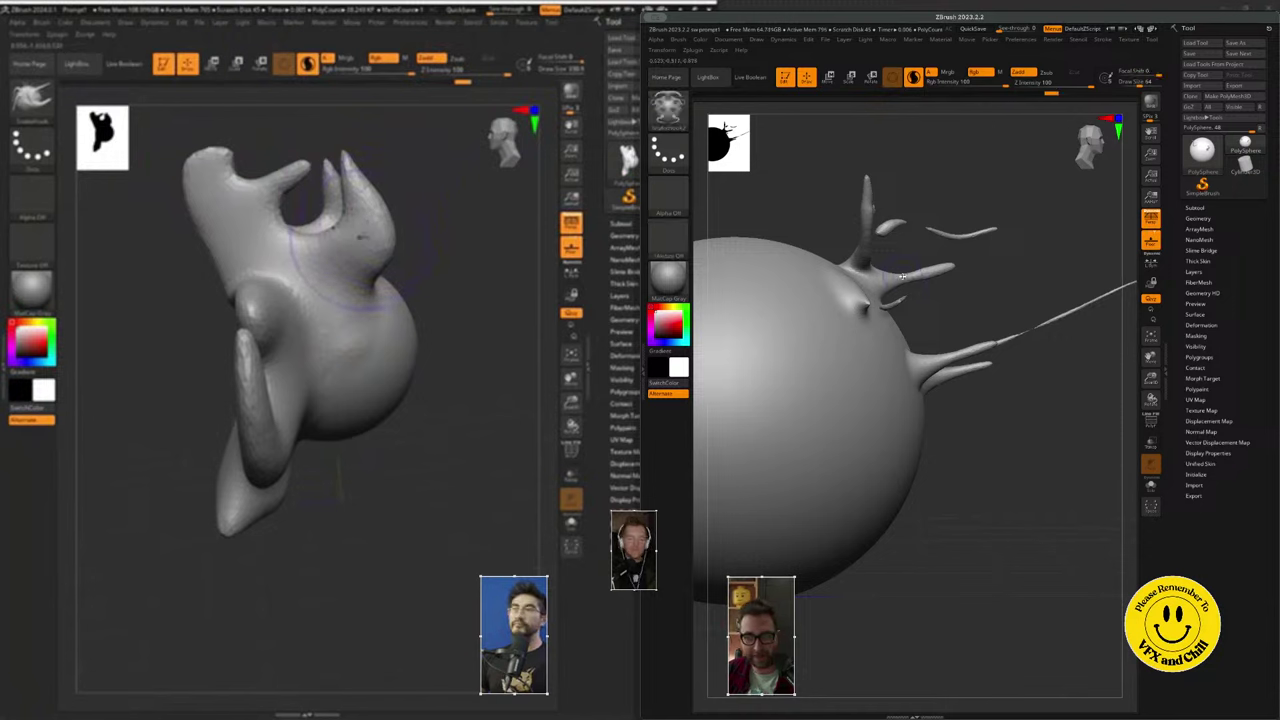
- Undo the recent smoothing and tentacle strokes in ZBrush 2023, back to a single long tentacle
key("ctrl")
key("ctrl+z")
key("ctrl+z")
key("ctrl+z")
key("ctrl+z")
key("ctrl+z")
key("ctrl+z")
key("ctrl+z")
key("ctrl+z")
key("ctrl+z")
key("ctrl+z")
key("ctrl+z")
key("ctrl+z")
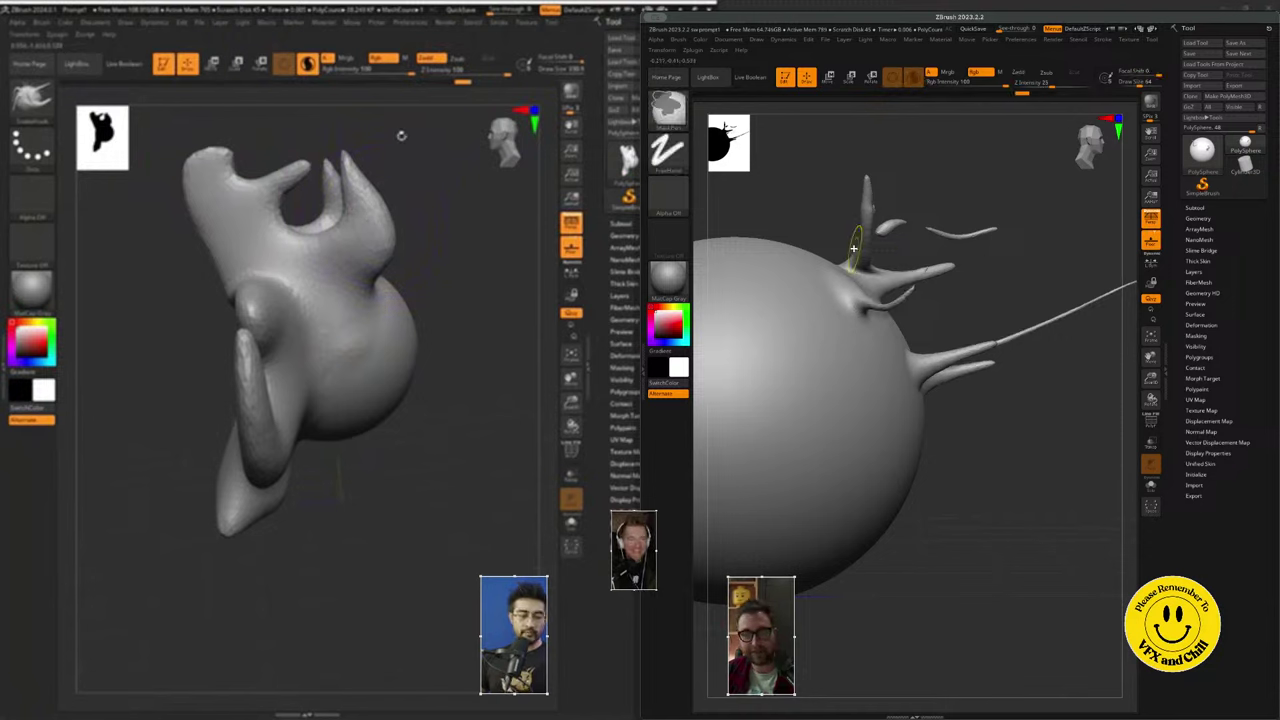
key("ctrl+z")
key("ctrl+z")
key("ctrl+z")
key("ctrl+z")
key("ctrl+z")
key("ctrl+z")
key("ctrl+z")
key("ctrl+z")
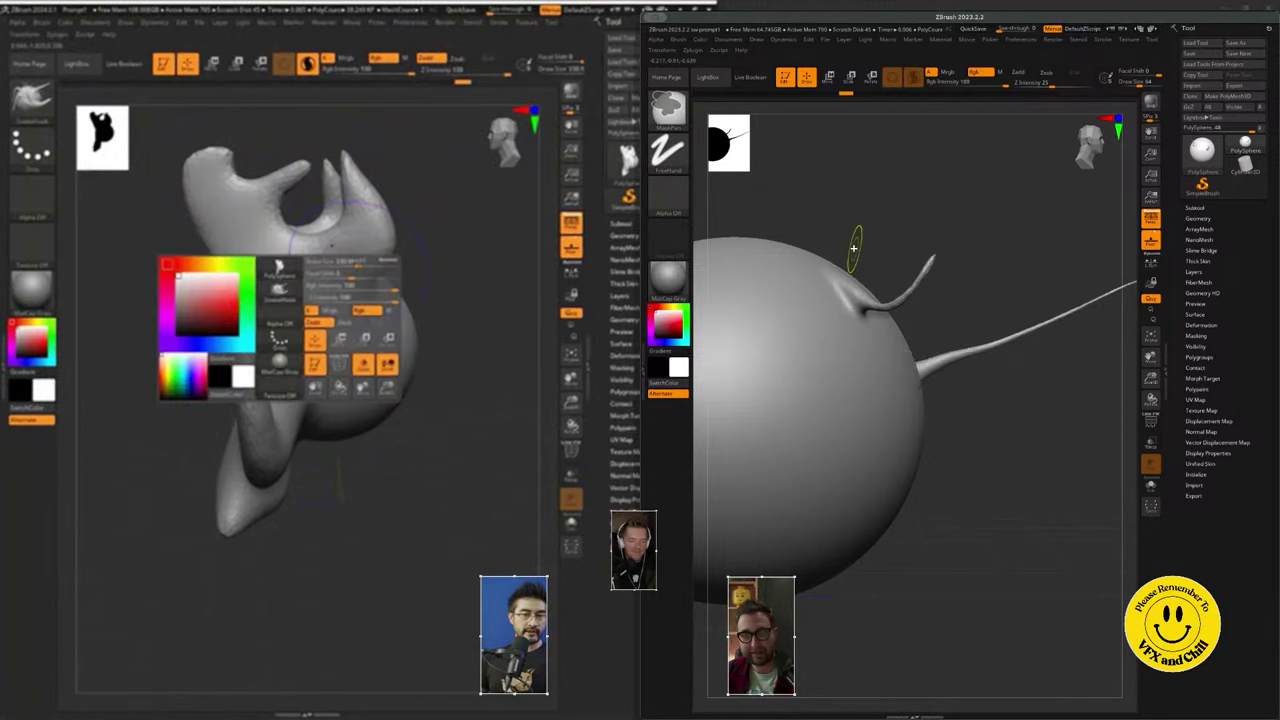
key("ctrl+z")
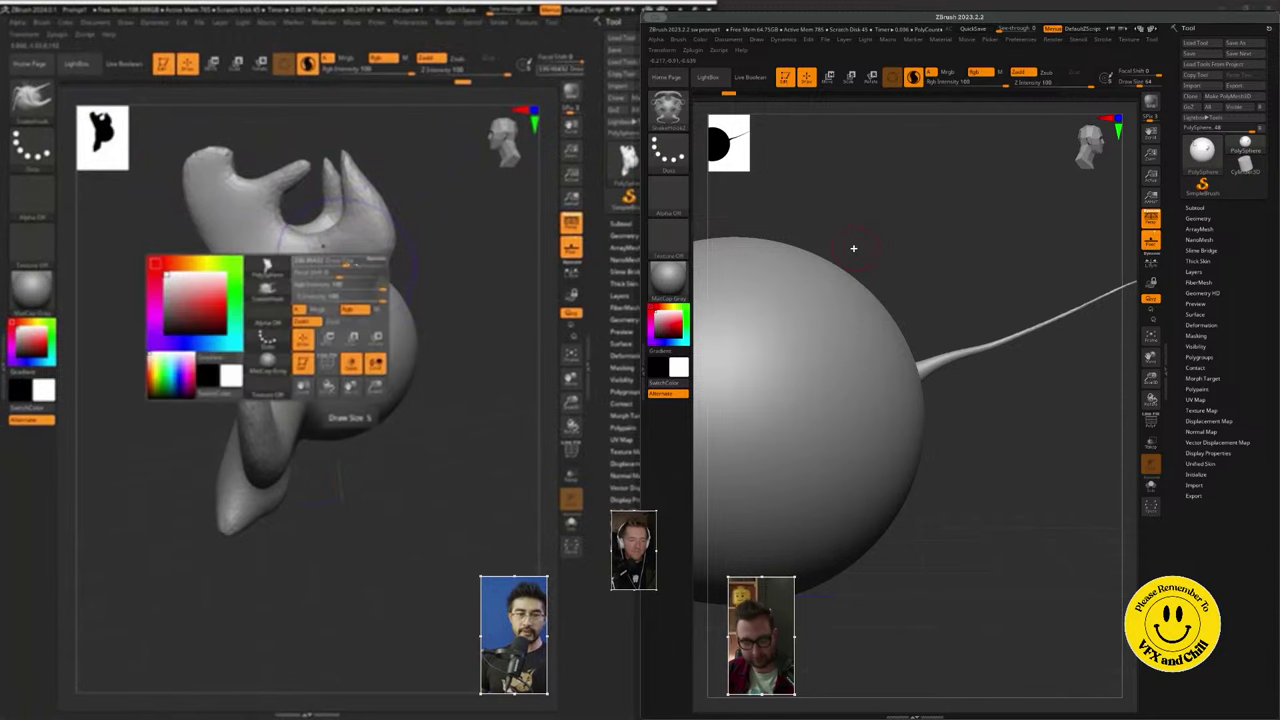
- Set the SnakeHook2 draw size to about 116 in ZBrush 2023 and bring up the quick brush settings at the pointer
key("s")
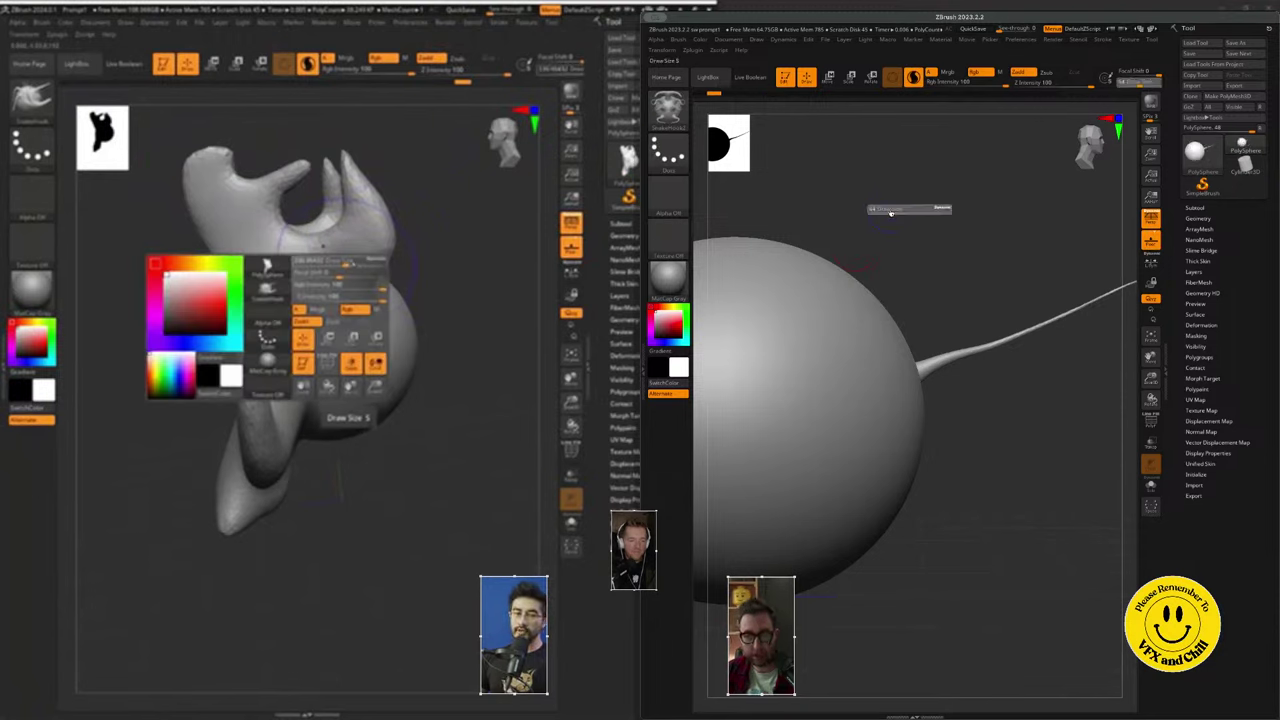
left_click_drag(914, 210, 899, 212)
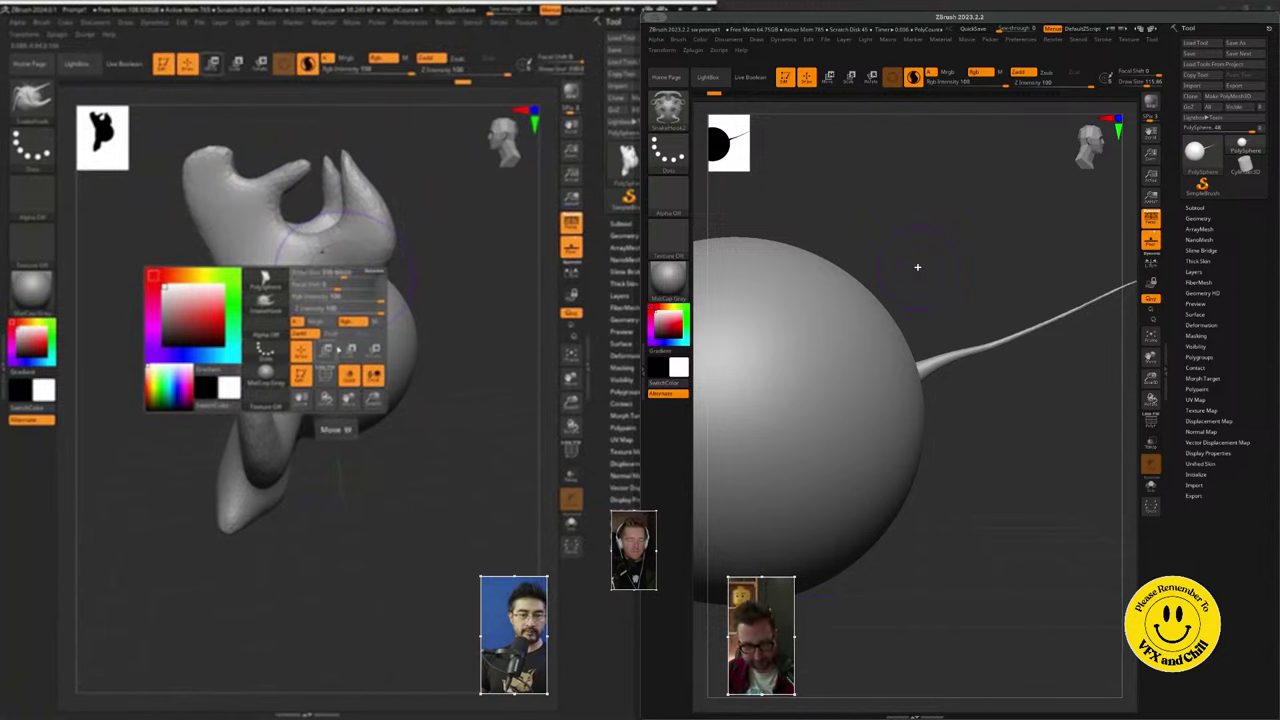
key("space")
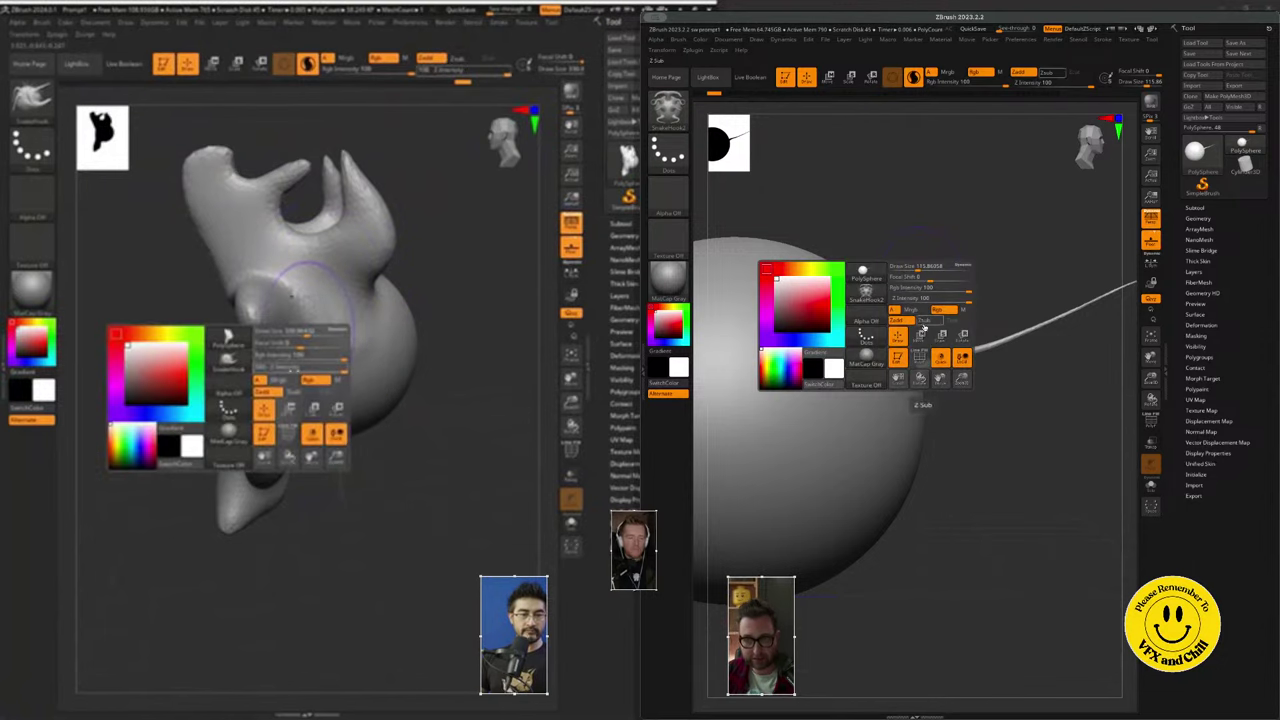
mouse_move(855, 275)
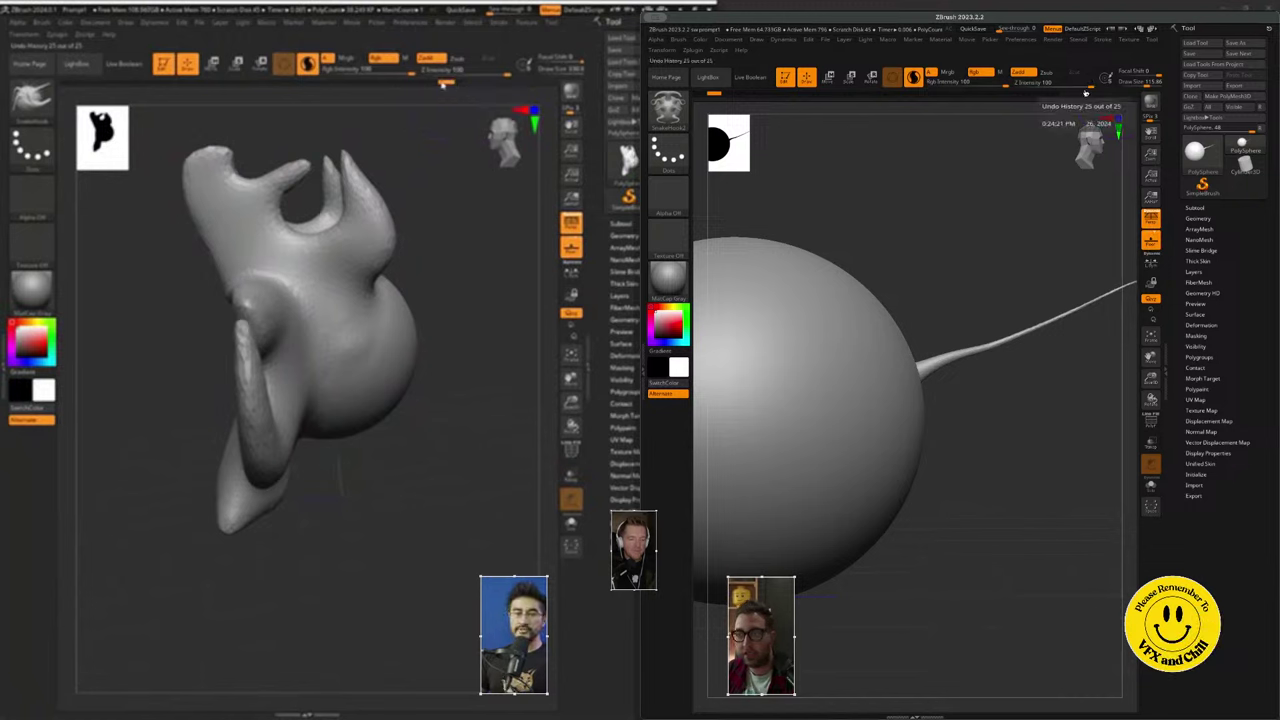
- Rewind the ZBrush 2023 undo history to the bare sphere and turn the camera to the front view
mouse_move(442, 83)
left_mouse_down()
mouse_move(119, 83)
mouse_move(468, 98)
left_mouse_up()
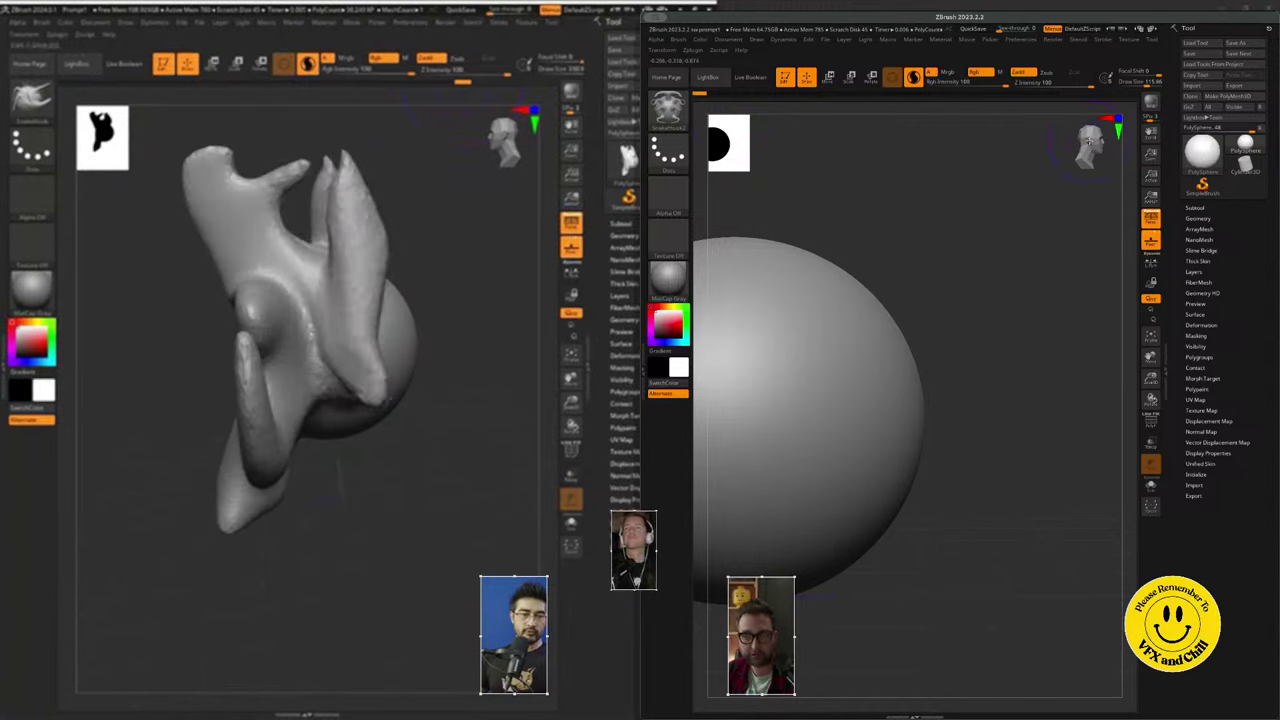
left_click_drag(1089, 141, 1074, 139)
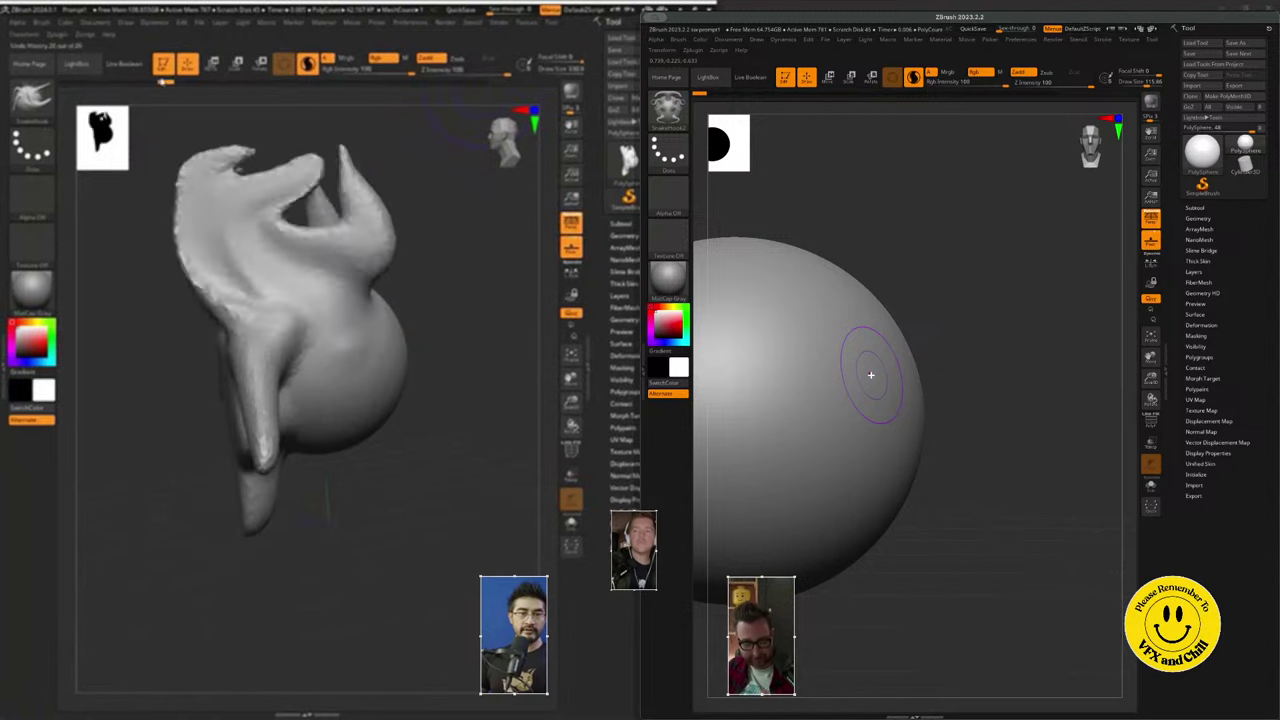
- Pull a long tentacle out of the ZBrush 2023 sphere, accepting removal of the newer undo history, and undo the stroke
left_click_drag(871, 375, 920, 371)
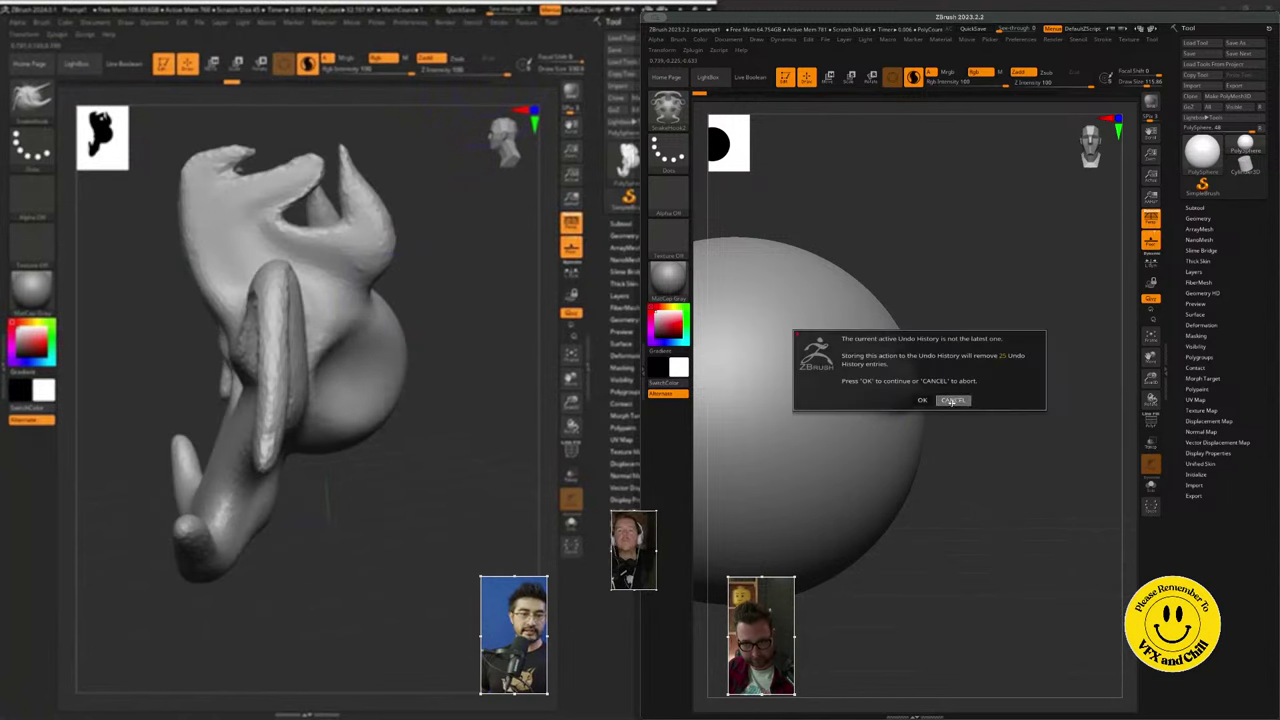
left_click(922, 400)
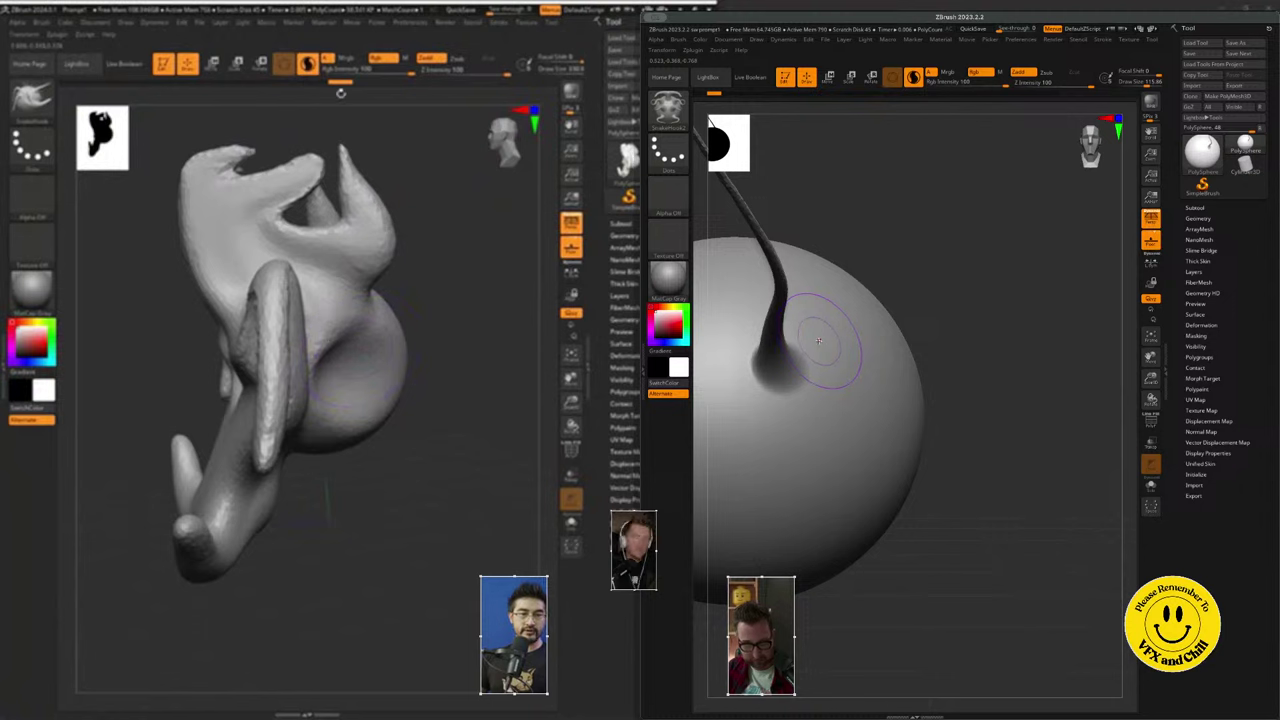
key("ctrl+z")
right_click_drag(819, 341, 978, 315, "alt")
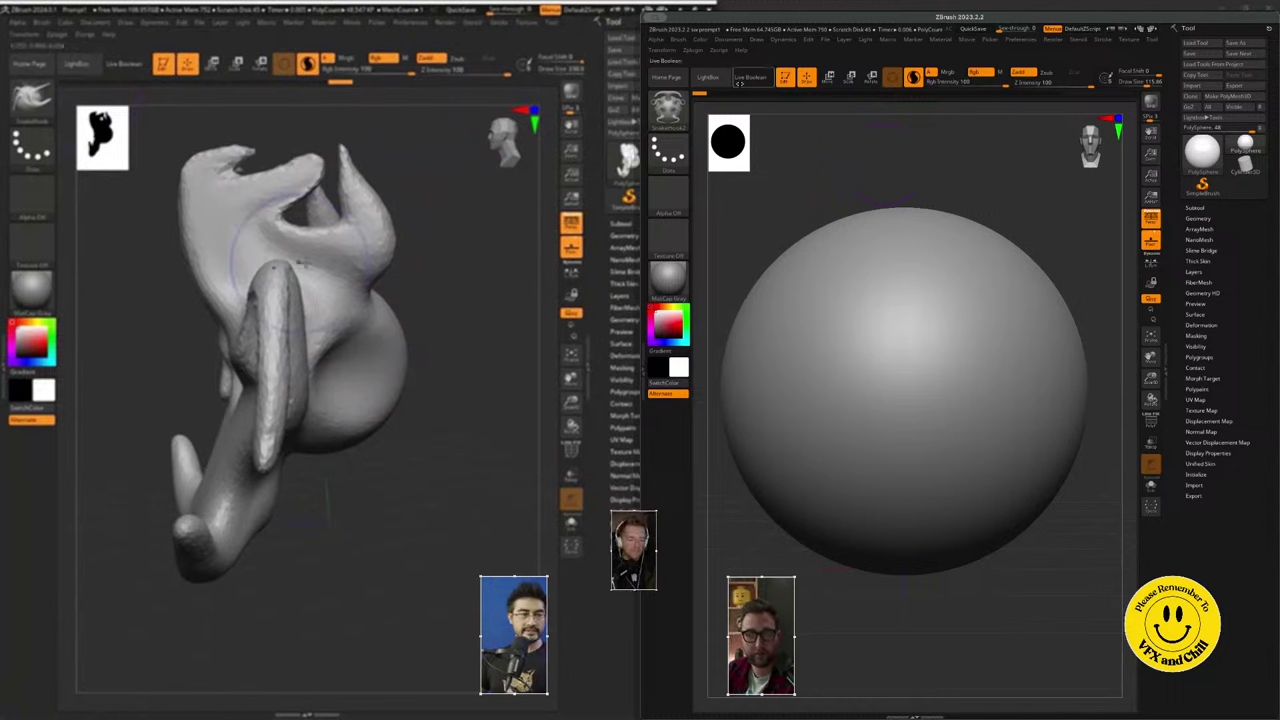
- Enlarge the silhouette thumbnail in the ZBrush 2023 canvas
left_click(657, 51)
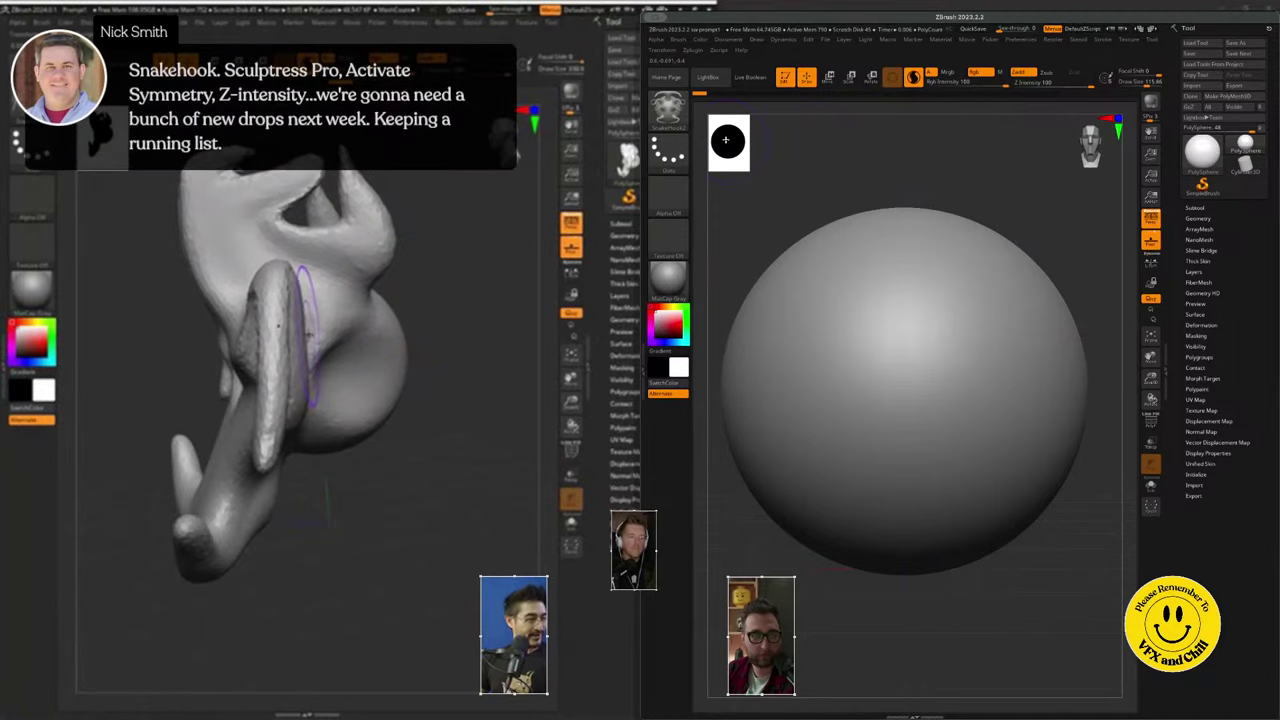
left_click_drag(726, 140, 744, 172)
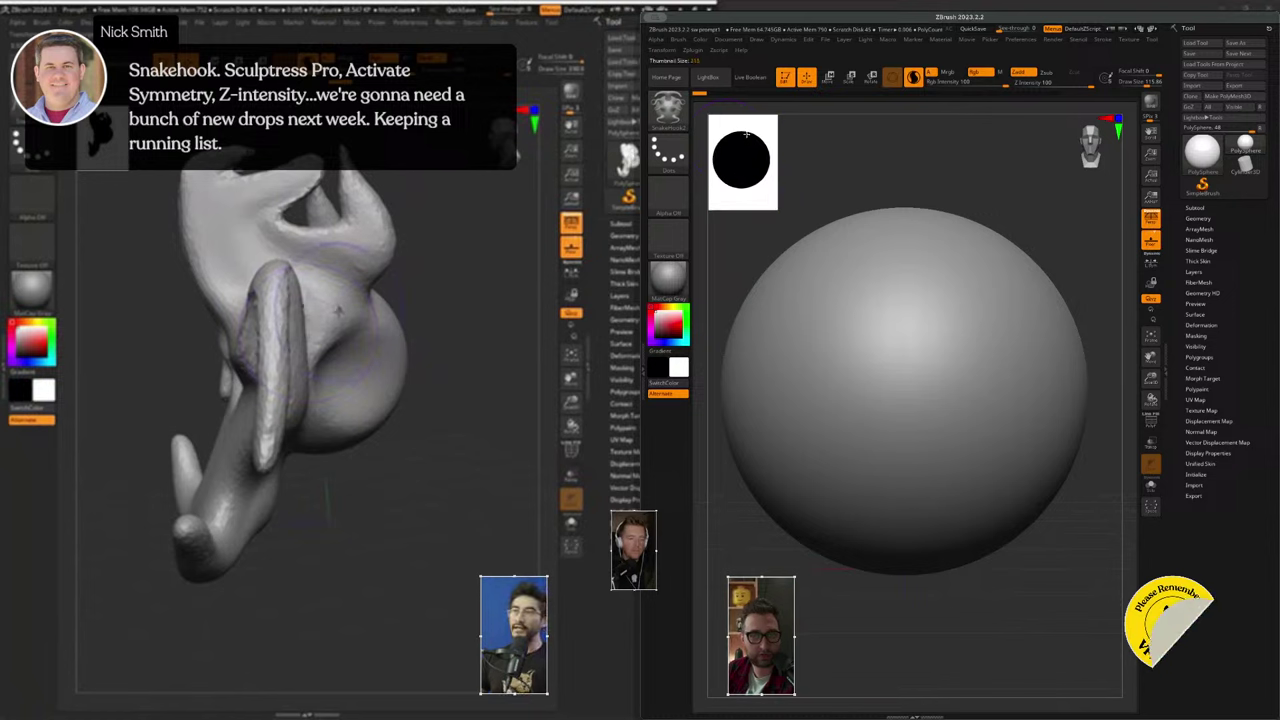
left_click(665, 106)
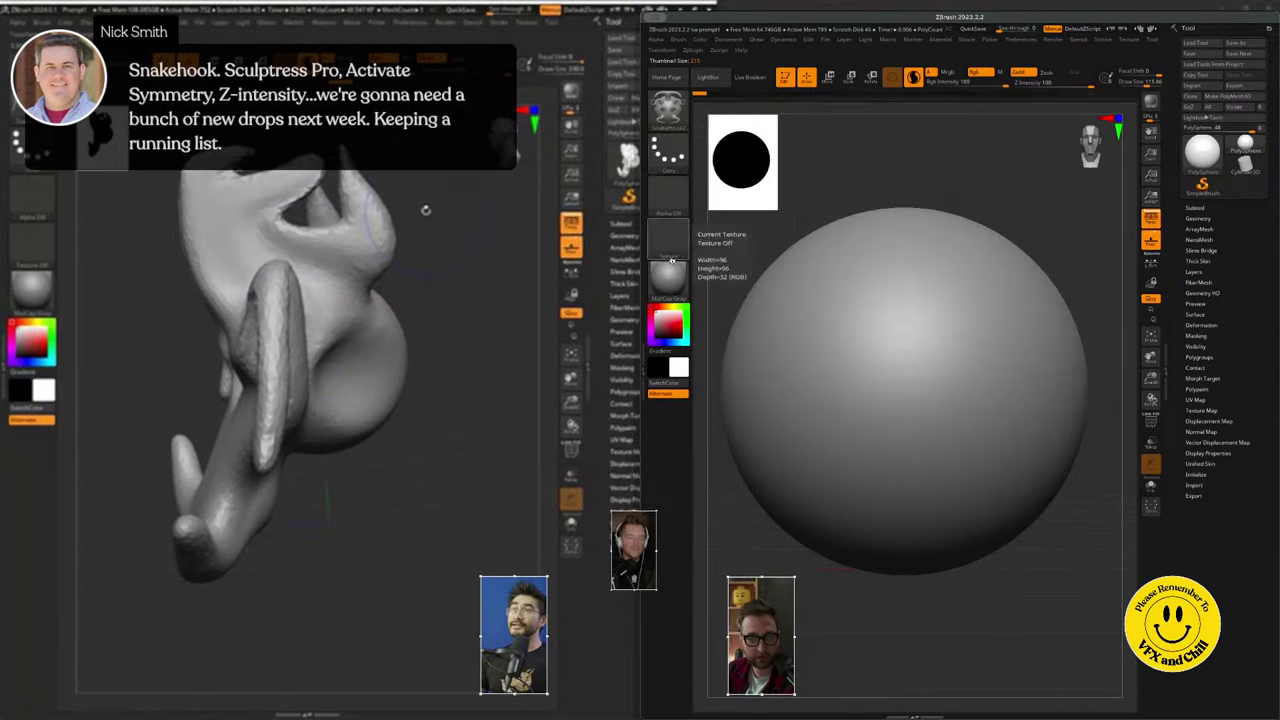
- Pick the star texture for the ZBrush 2023 thumbnail background and rewind the ZBrush 2024 undo history to the bare sphere
mouse_move(670, 283)
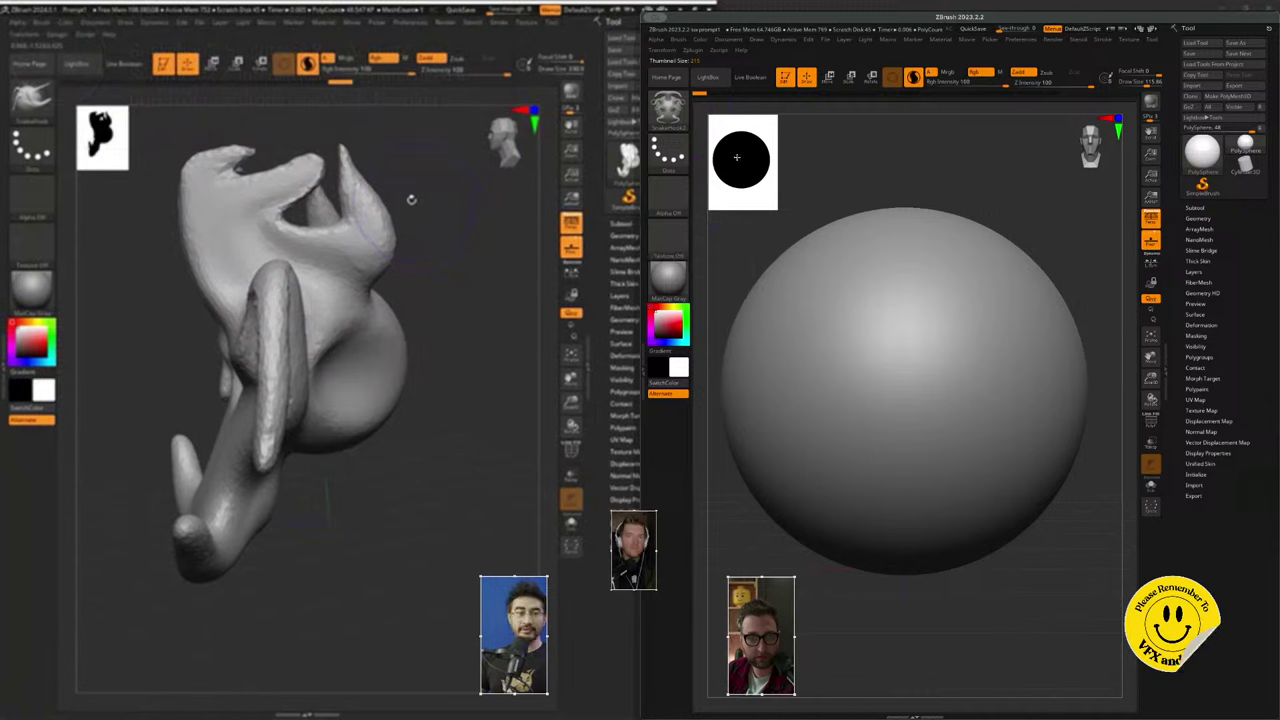
key("F5")
left_click_drag(347, 86, 68, 90)
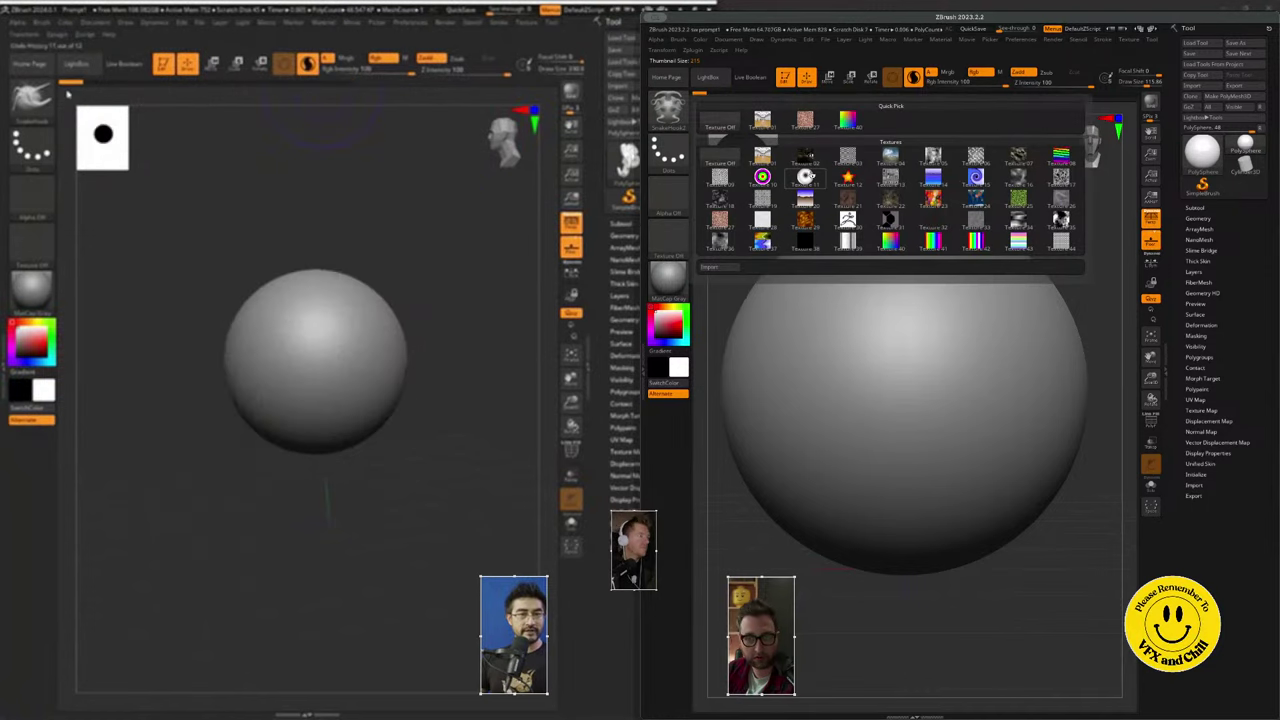
left_click(847, 183)
- Pull two thick SnakeHook2 tentacles from the front and upper part of the ZBrush 2023 sphere, and undo both
mouse_move(926, 374)
left_mouse_down()
mouse_move(882, 316)
mouse_move(797, 304)
left_mouse_up()
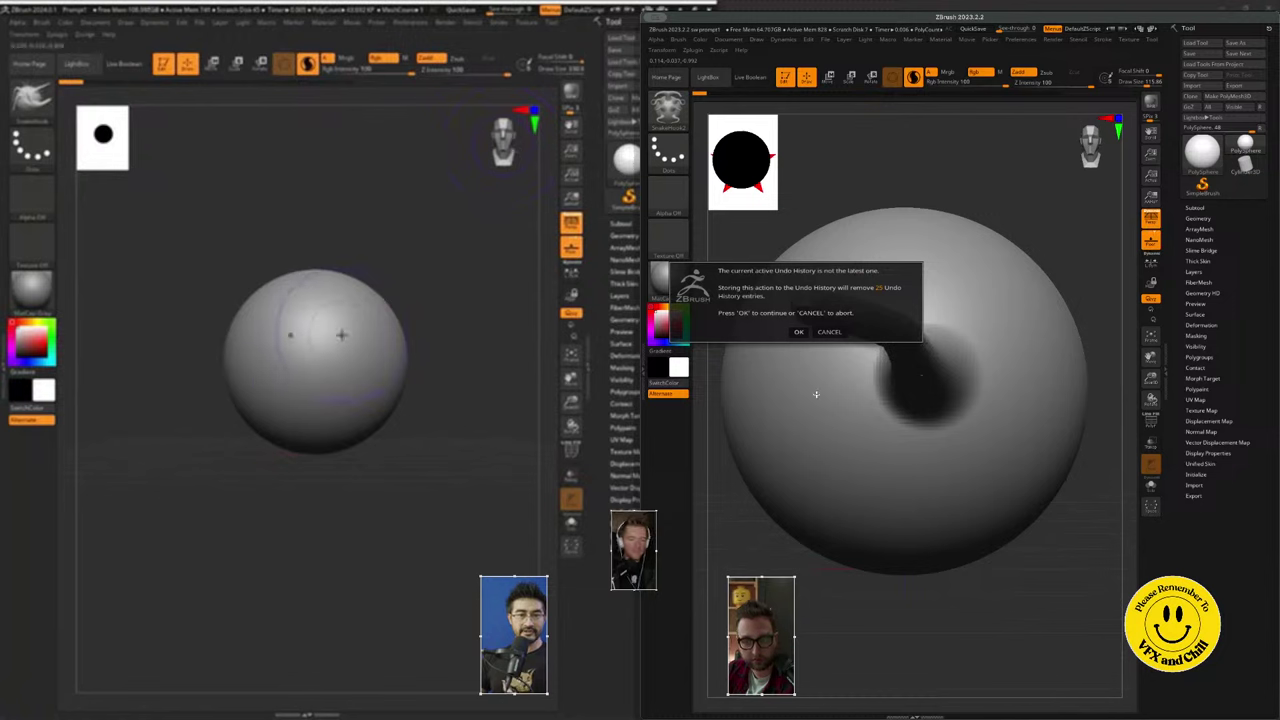
left_click(798, 331)
mouse_move(885, 300)
left_mouse_down()
mouse_move(905, 270)
mouse_move(1052, 161)
left_mouse_up()
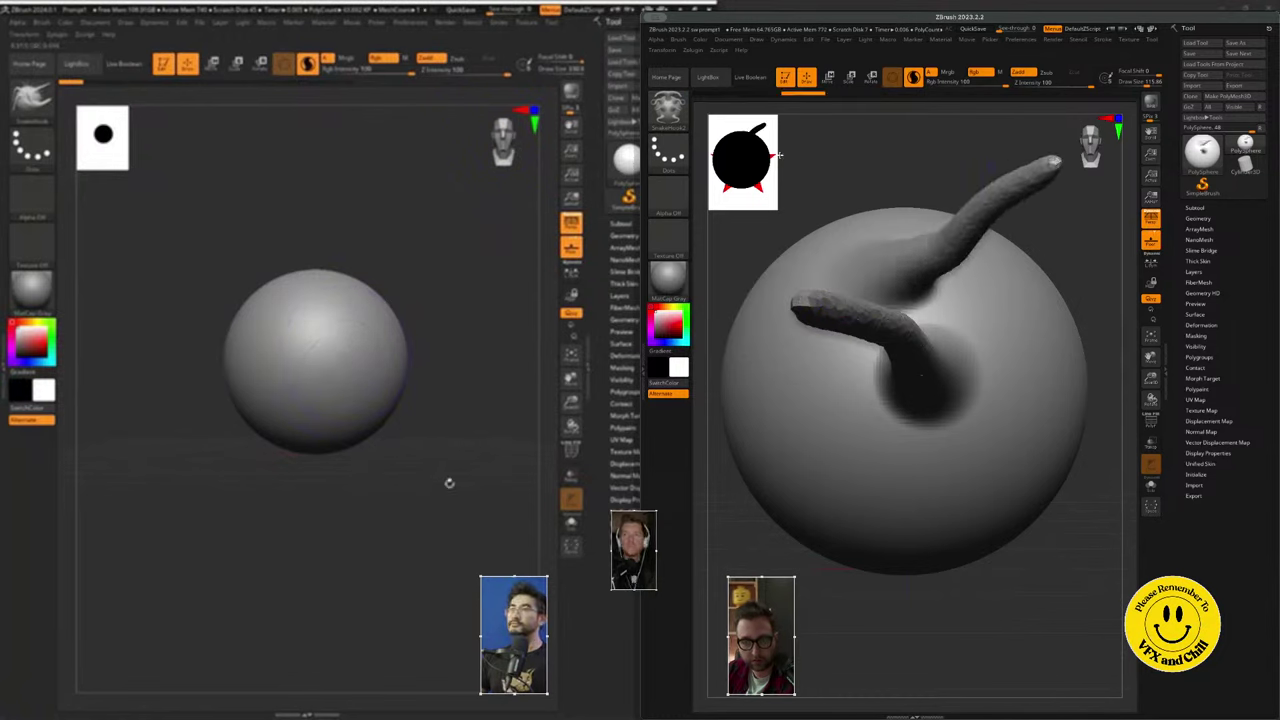
key("b")
key("s")
key("t")
key("ctrl+z")
key("ctrl+z")
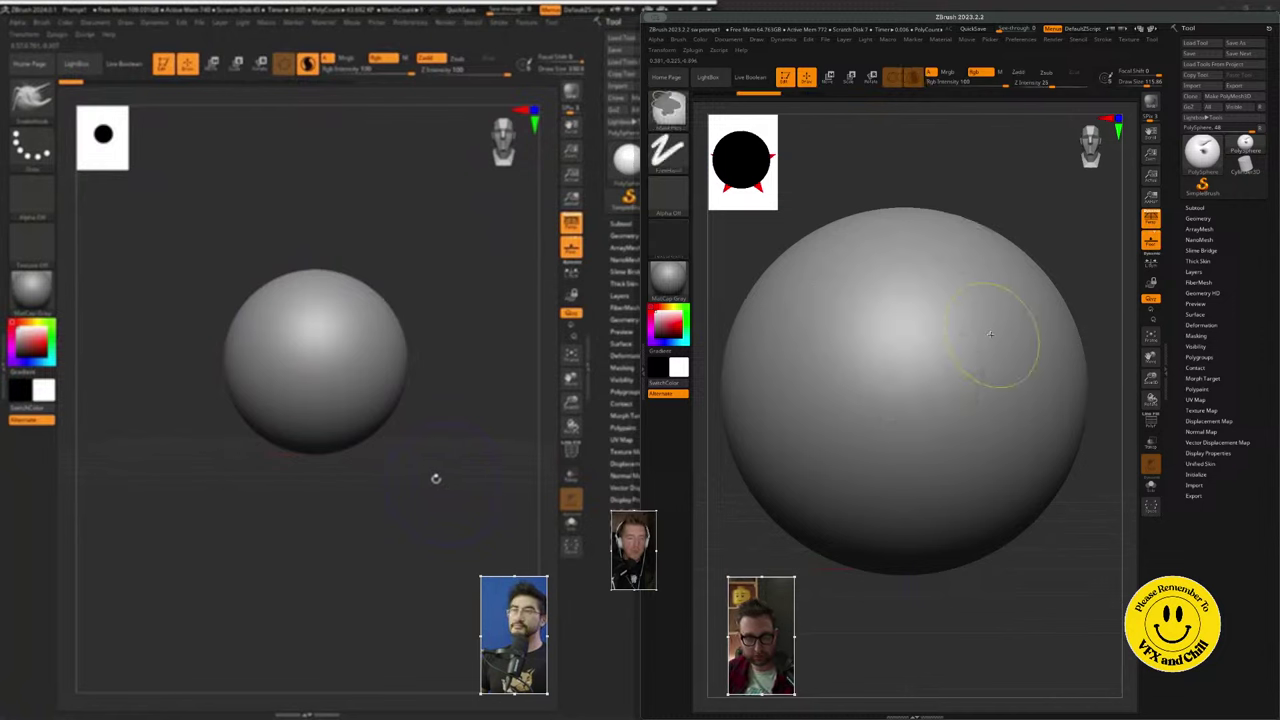
key("ctrl+z")
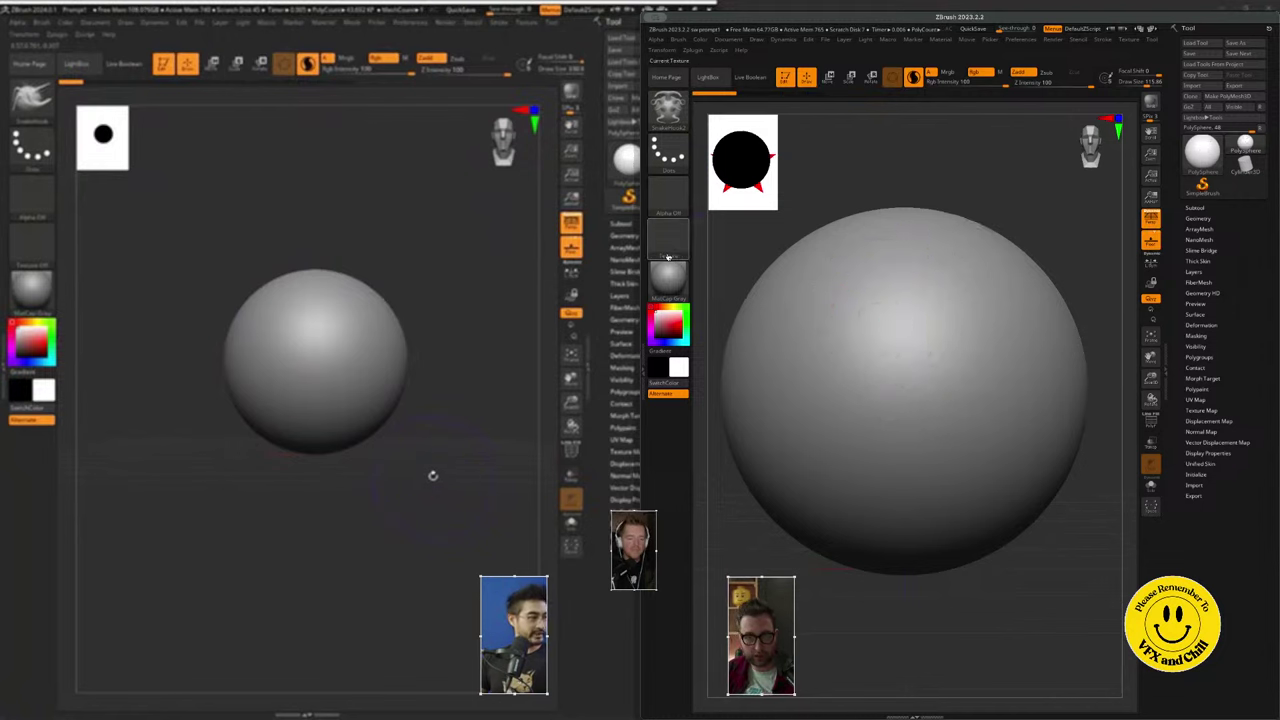
- Examine the available textures in the ZBrush 2023 texture palette
left_click(668, 257)
left_click(733, 289)
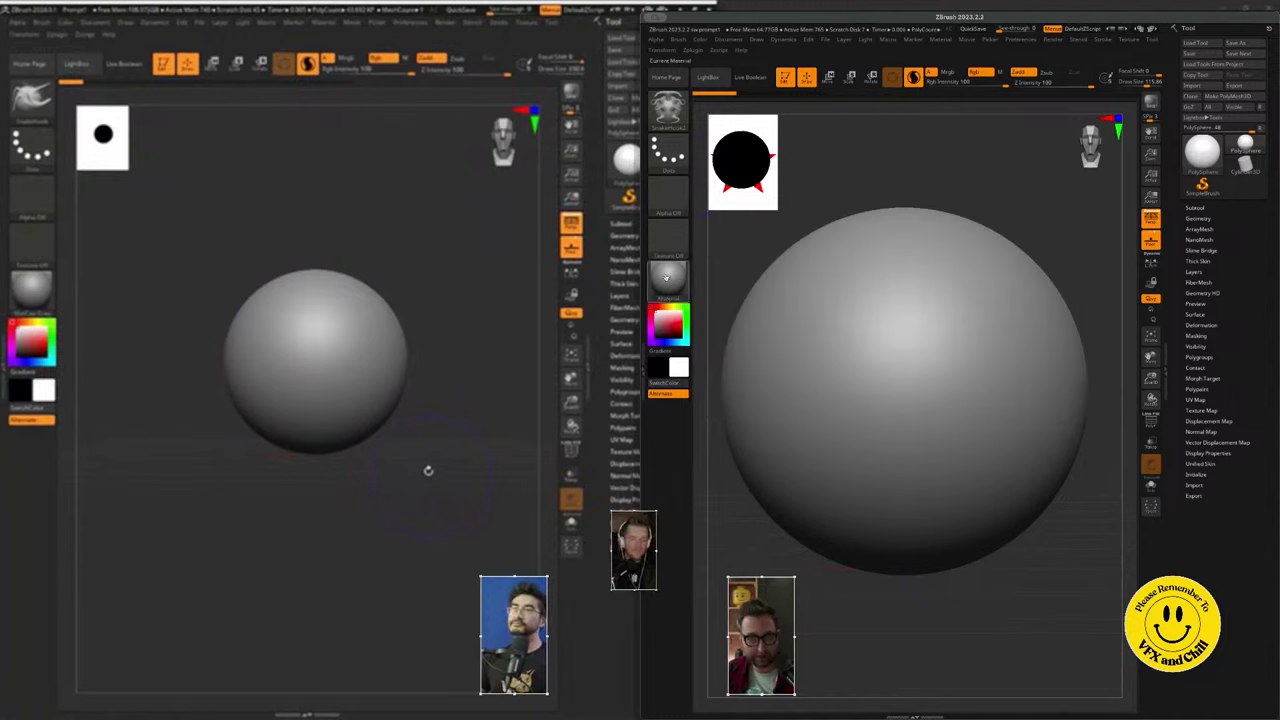
left_click(668, 238)
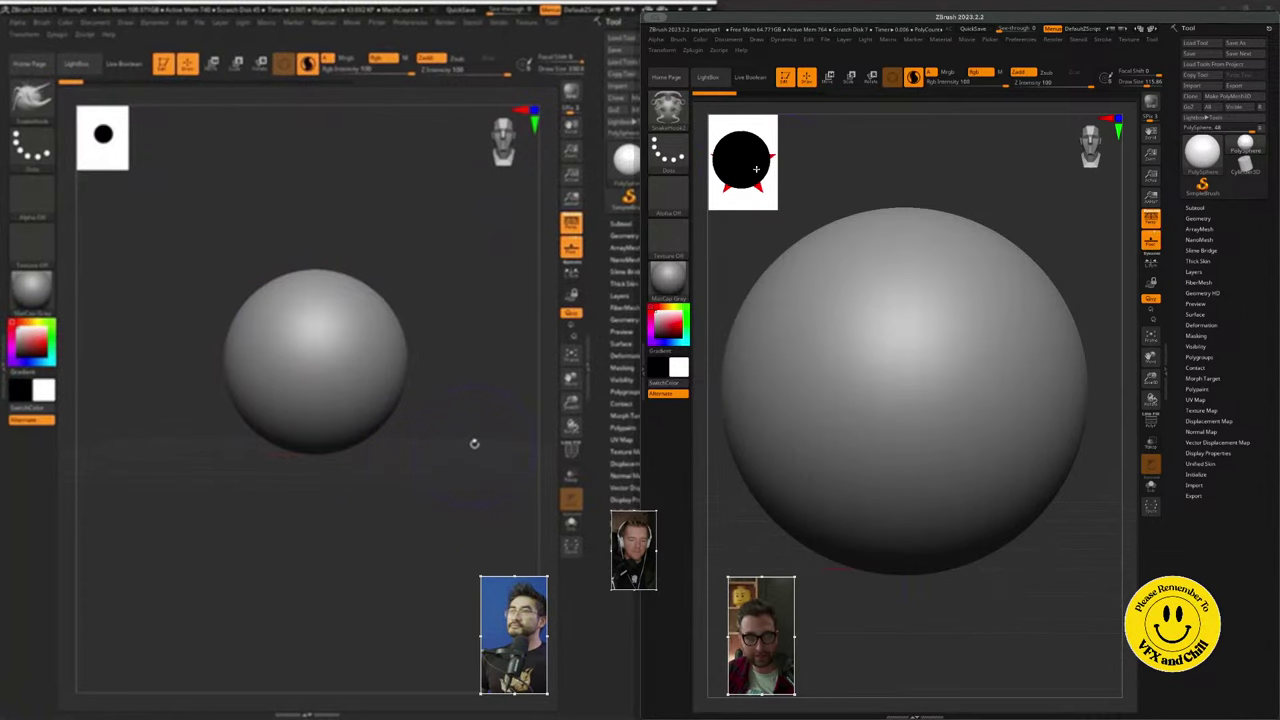
left_click(666, 245)
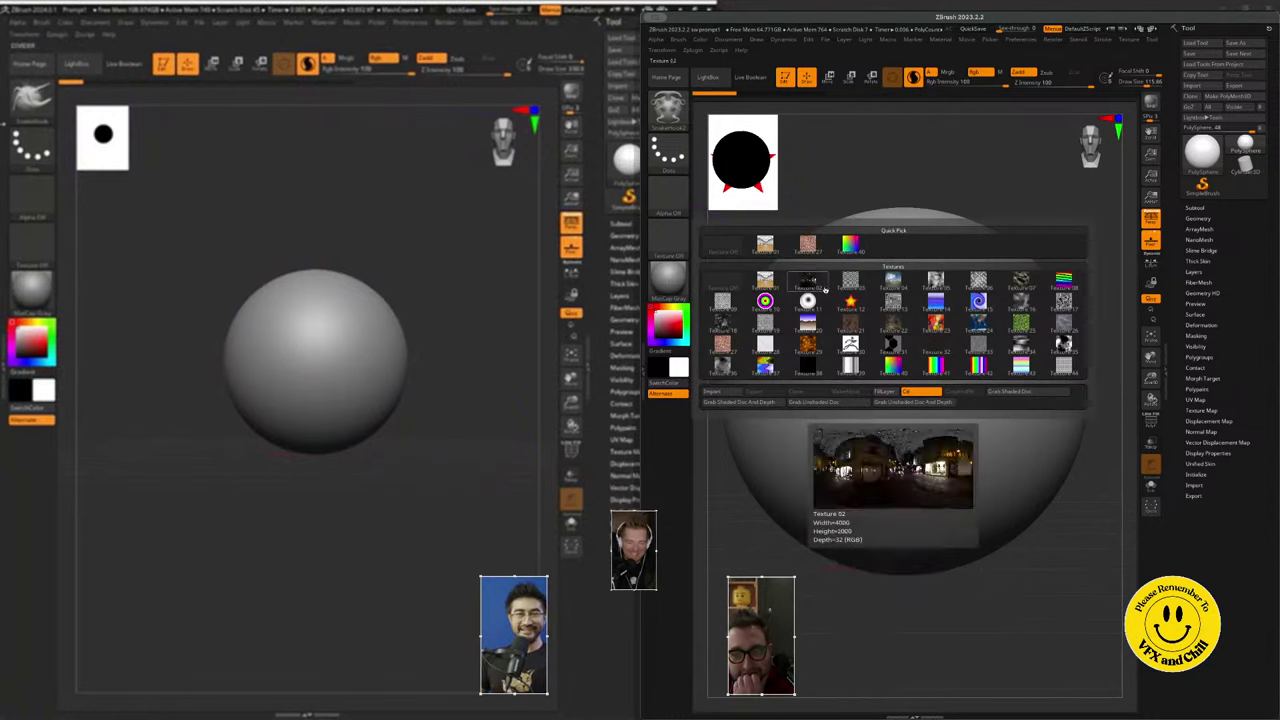
left_click(732, 250)
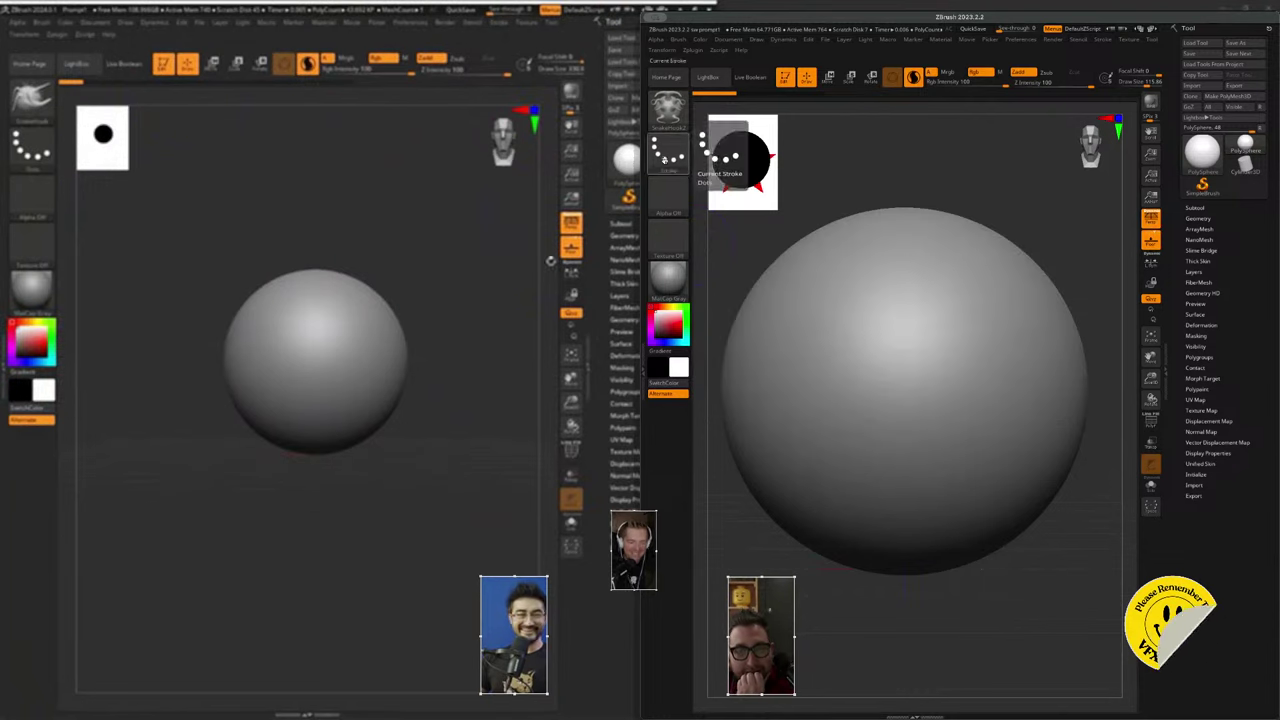
- Switch the ZBrush 2023 sculpting brush to Clay
key("b")
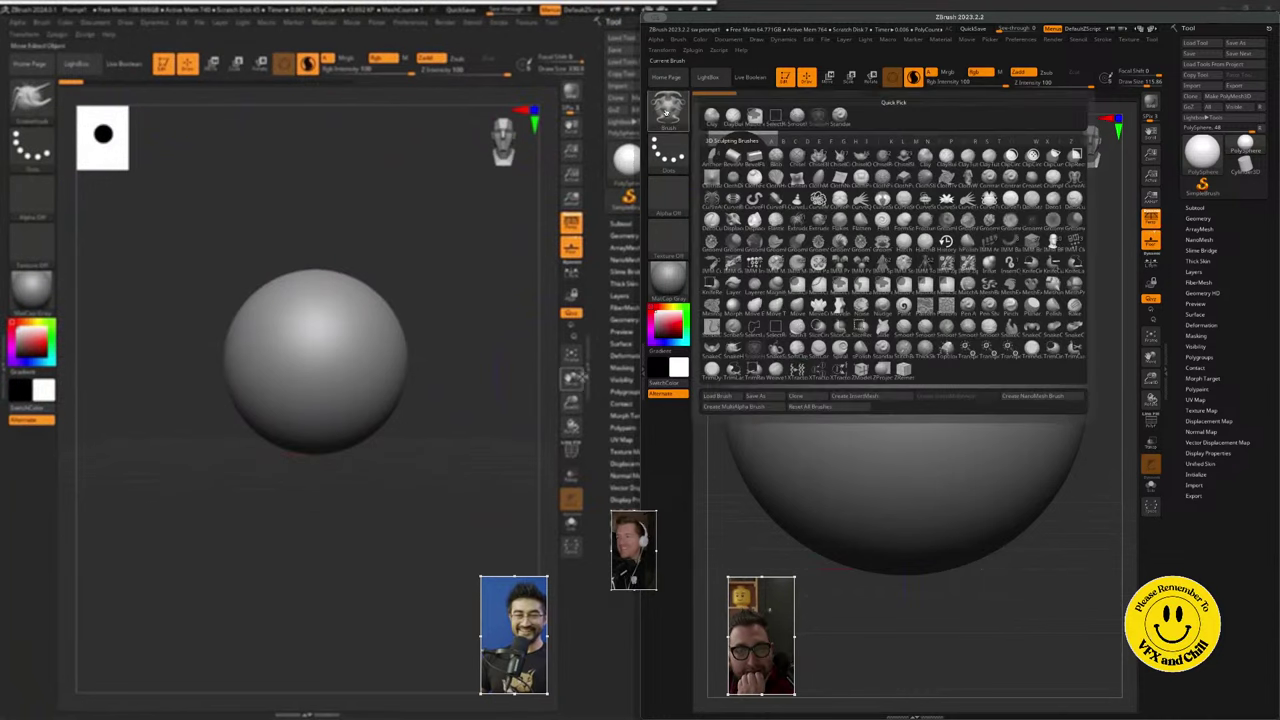
left_click(712, 116)
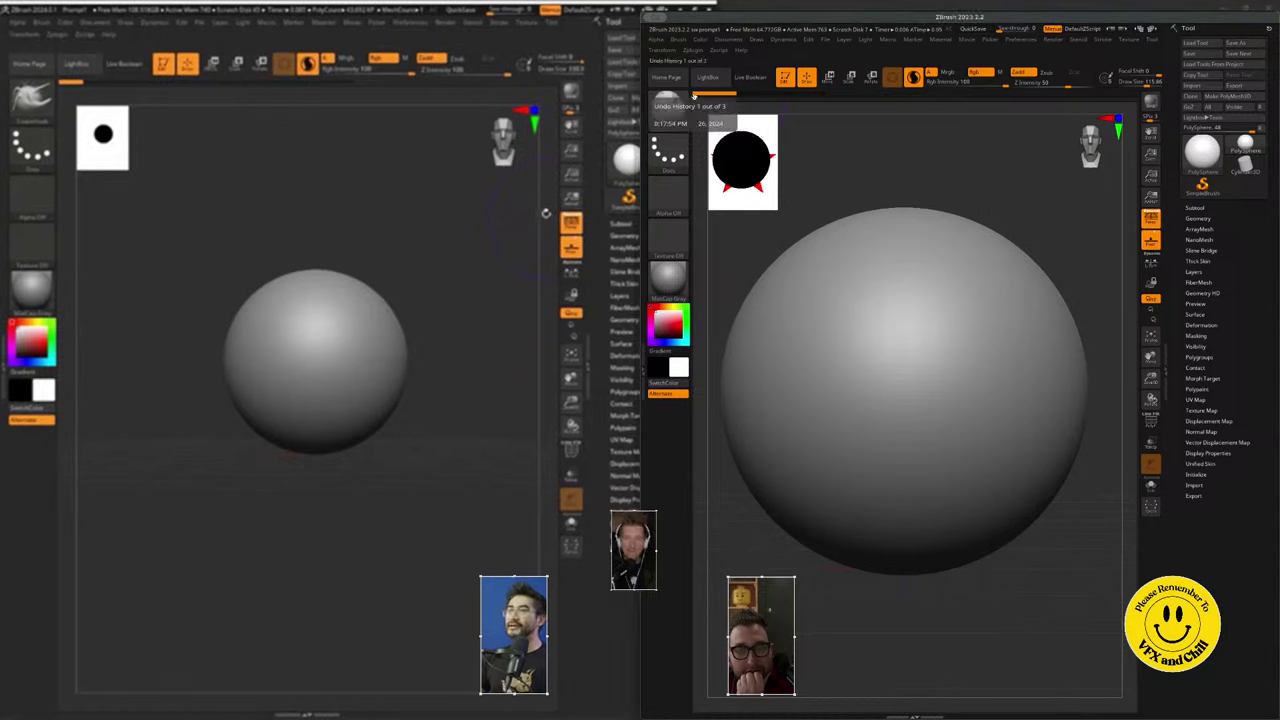
- Load the DynaMesh sphere project in ZBrush 2023 without saving the changes to the current project
left_click(708, 78)
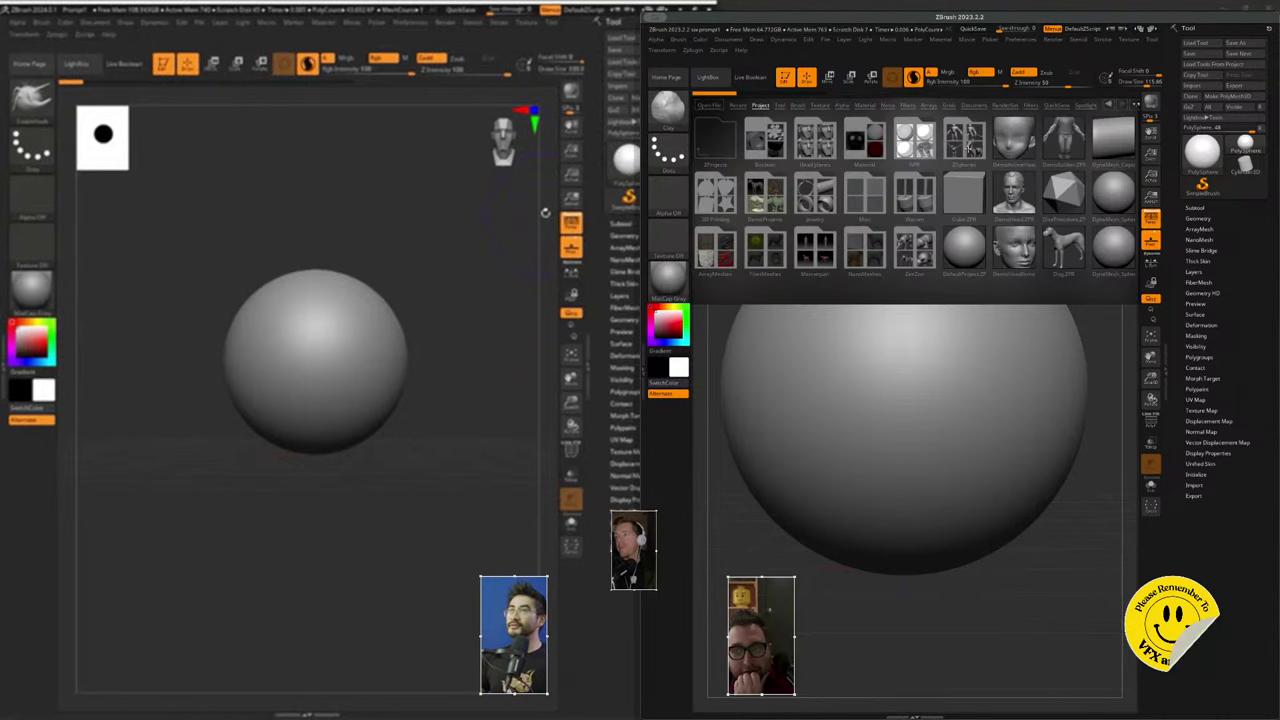
double_click(1112, 250)
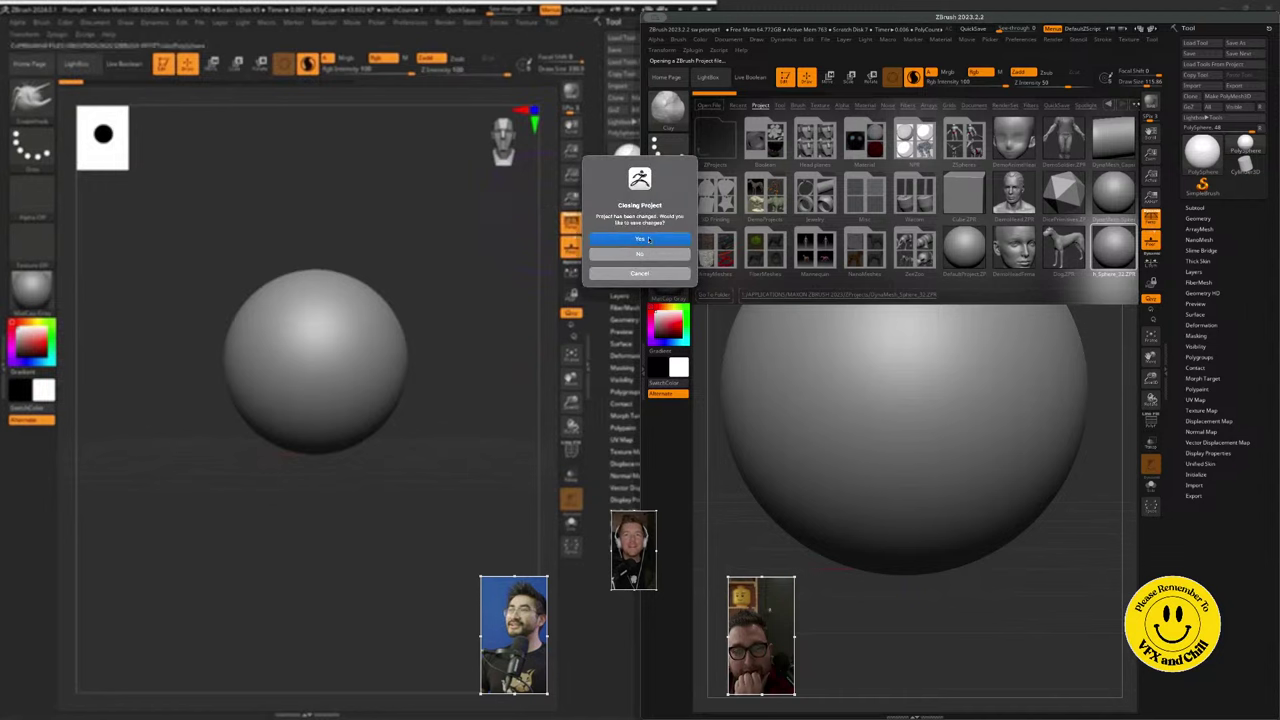
left_click(641, 254)
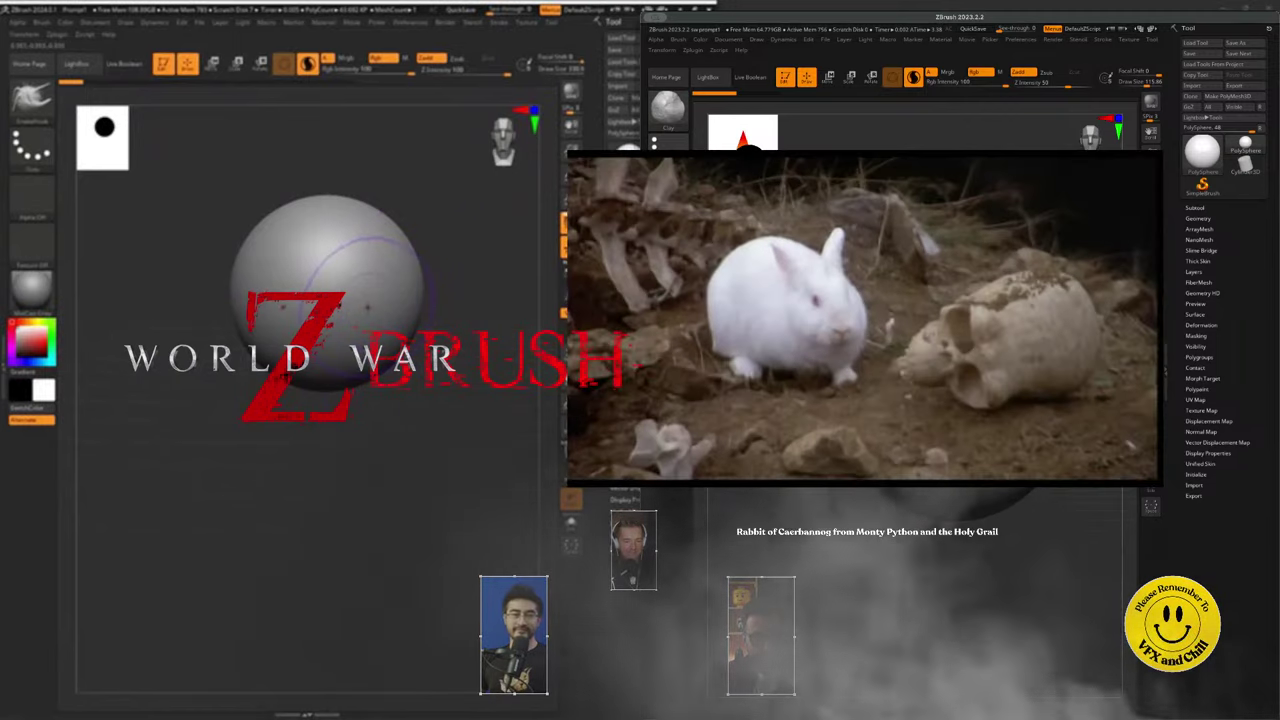
- Adjust the SnakeHook brush's draw size in ZBrush 2024 for reshaping the sphere
mouse_move(365, 398)
left_mouse_down()
mouse_move(403, 398)
mouse_move(379, 398)
left_mouse_up()
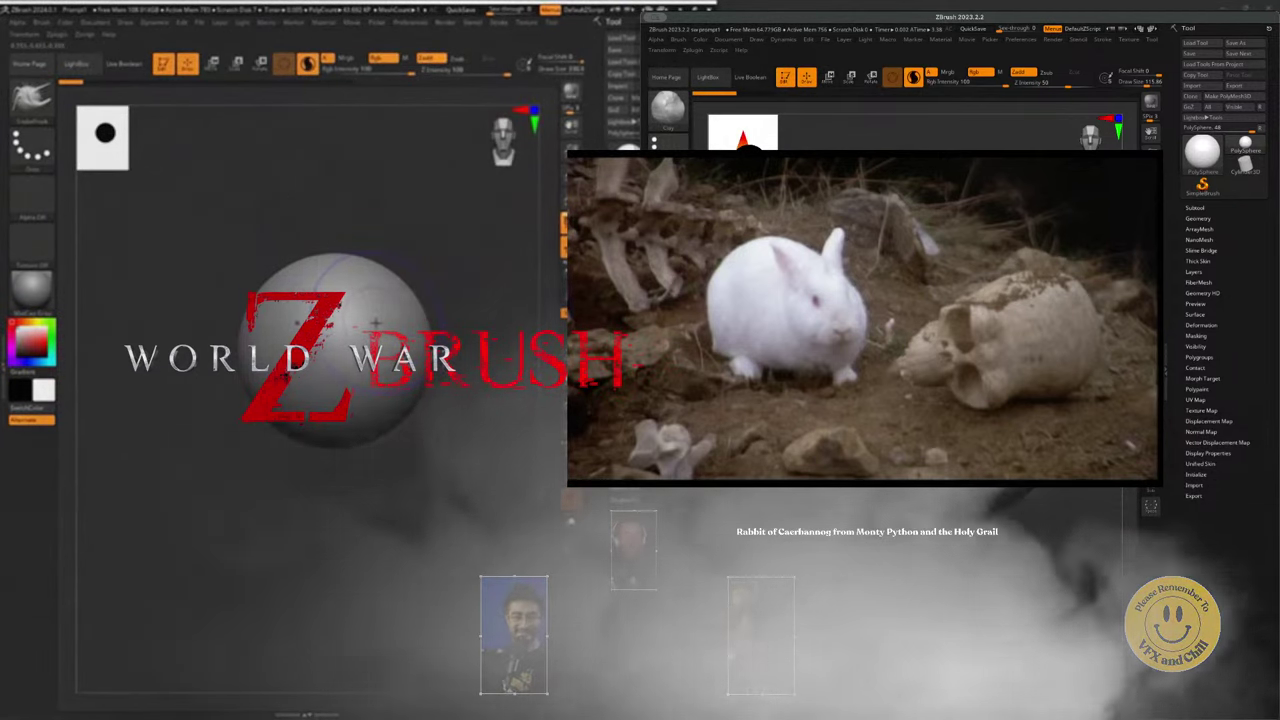
key("space")
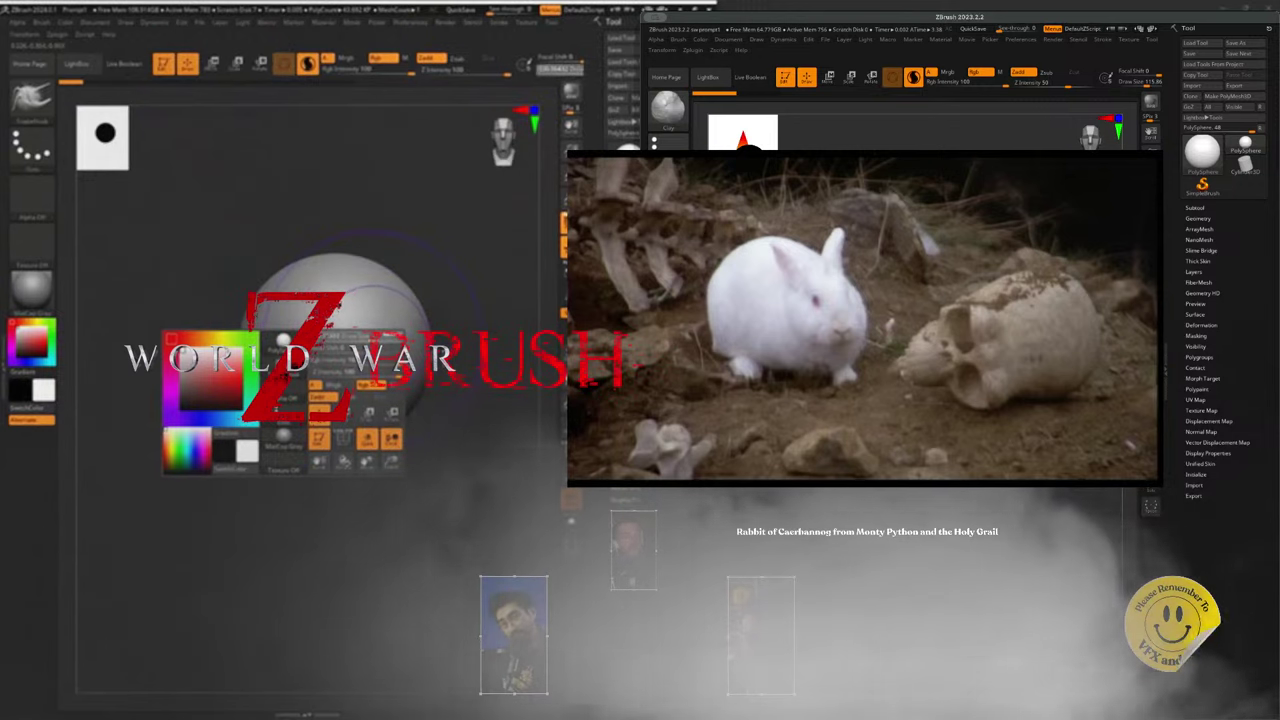
left_click_drag(362, 341, 372, 340)
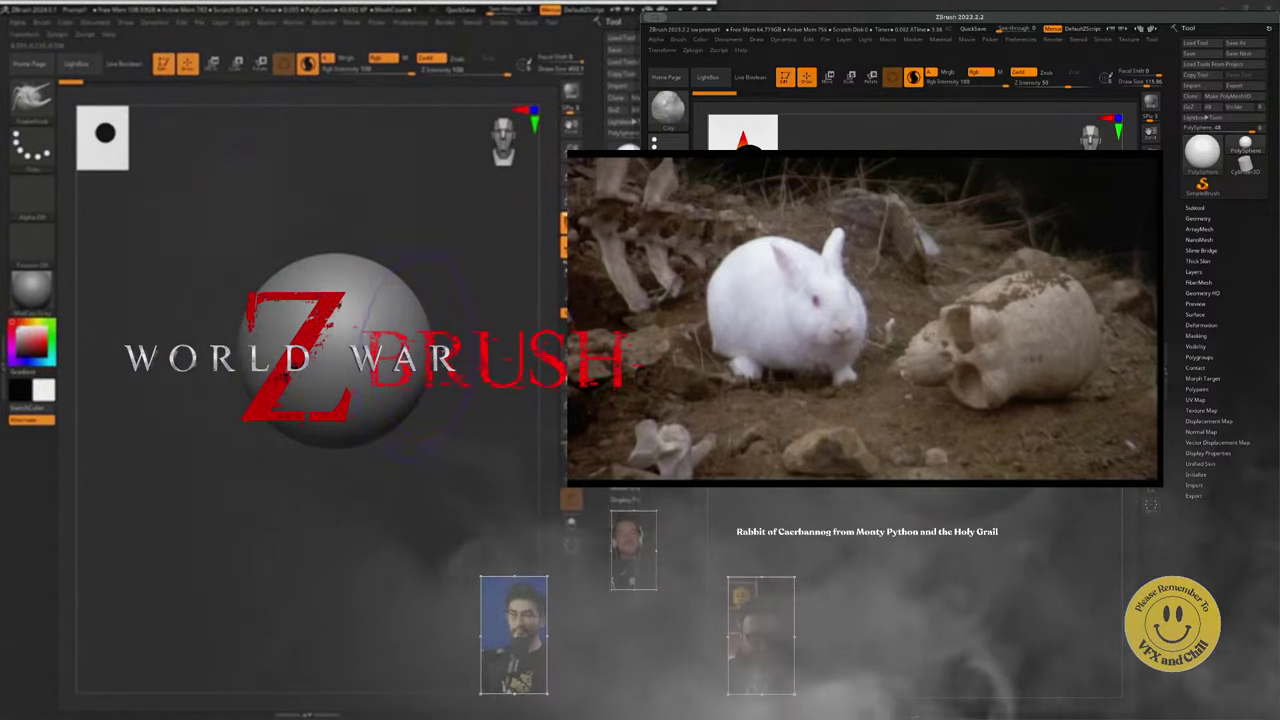
right_click_drag(400, 358, 490, 350)
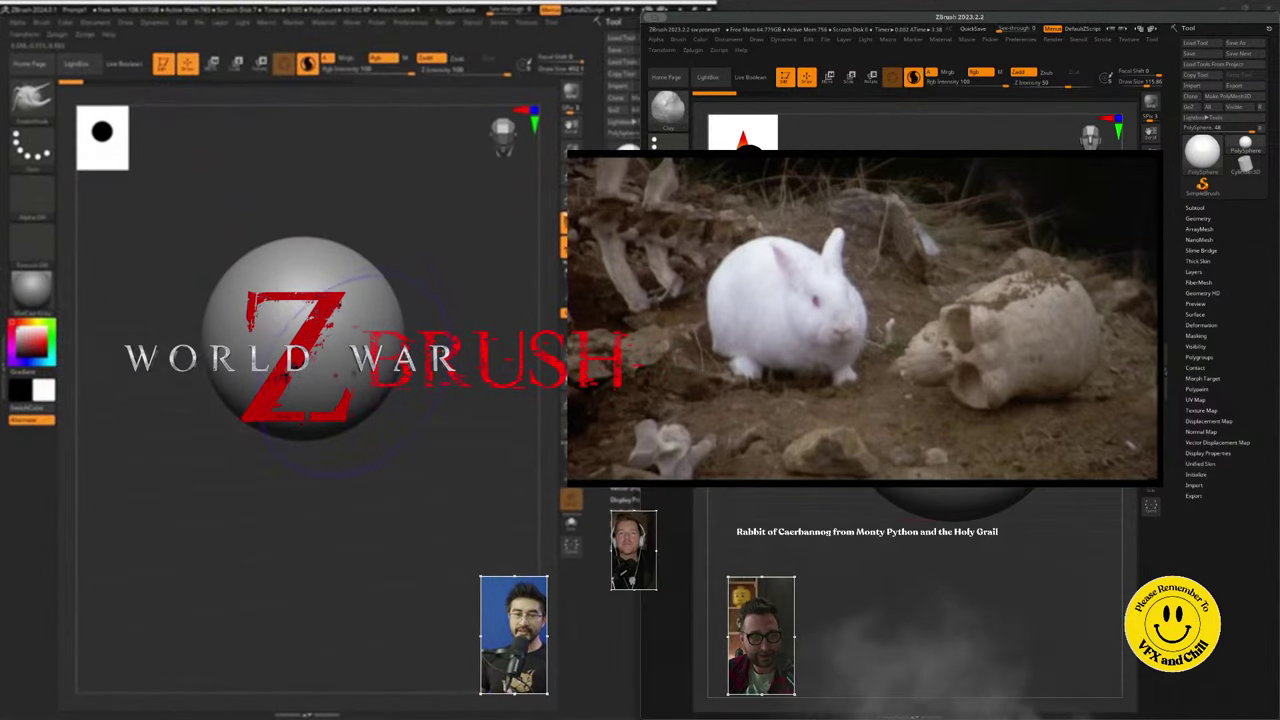
mouse_move(335, 363)
right_mouse_down("alt")
mouse_move(341, 331)
mouse_move(362, 374)
mouse_move(362, 342)
right_mouse_up("alt")
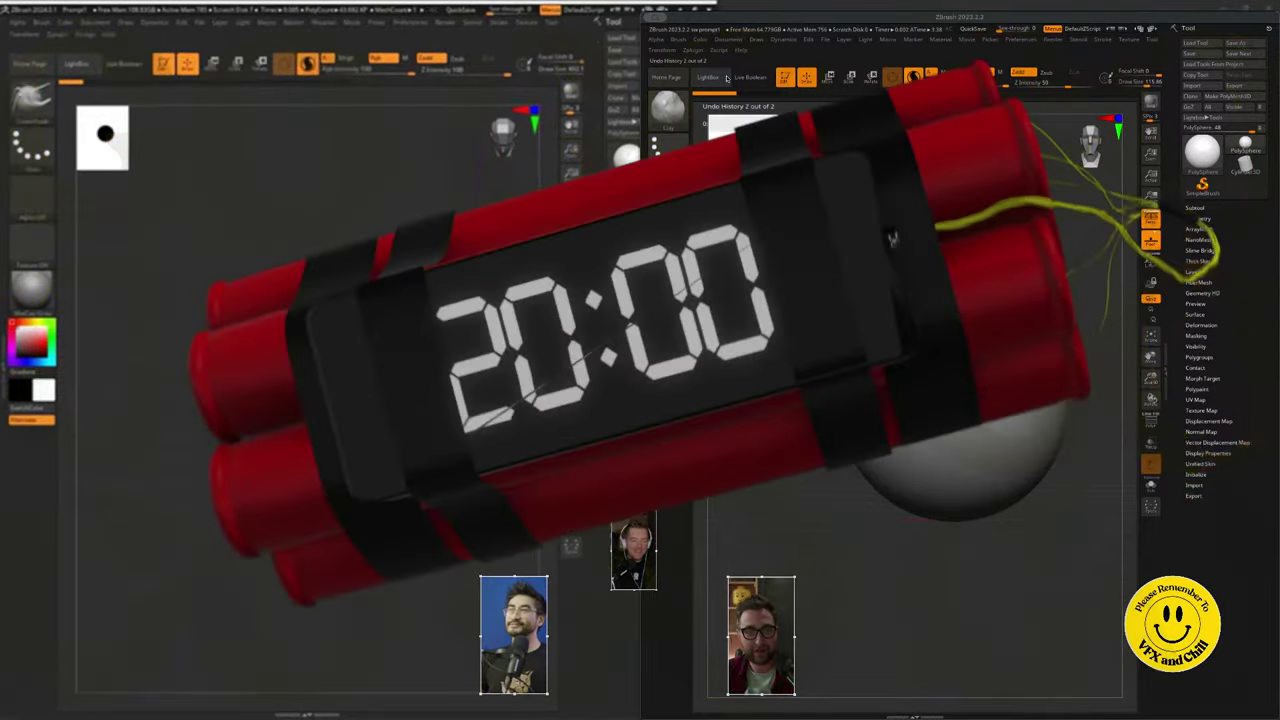
- Pull two symmetrical lobes down from the ZBrush 2024 sphere with SnakeHook, and turn on X symmetry in ZBrush 2023
mouse_move(422, 397)
left_mouse_down("alt")
mouse_move(389, 368)
mouse_move(387, 316)
left_mouse_up("alt")
mouse_move(346, 364)
left_mouse_down()
mouse_move(405, 403)
mouse_move(369, 362)
left_mouse_up()
mouse_move(293, 314)
left_mouse_down()
mouse_move(363, 383)
mouse_move(354, 411)
left_mouse_up()
left_click(665, 51)
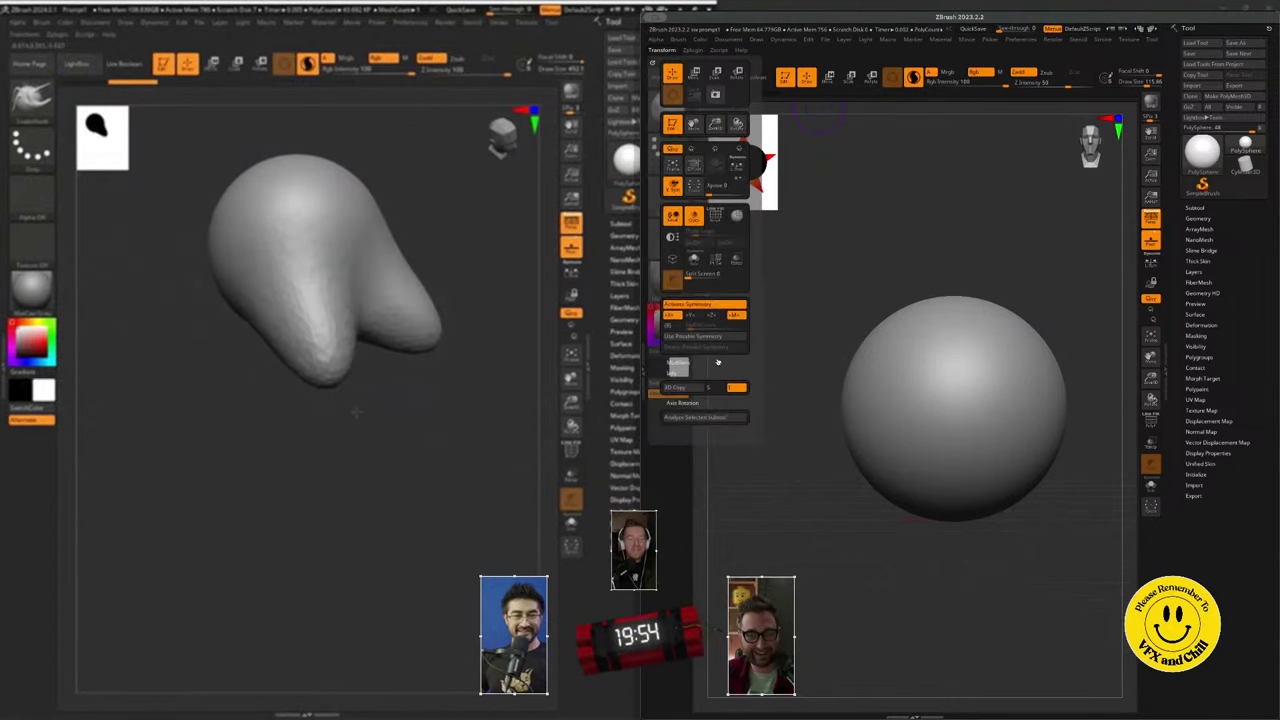
left_click(680, 305)
- Stretch the ZBrush 2024 mesh into an elongated body with a rounded end, and look through the ZBrush 2023 sculpting brushes
left_click_drag(363, 286, 387, 343)
mouse_move(462, 290)
left_mouse_down()
mouse_move(440, 346)
mouse_move(437, 308)
mouse_move(436, 340)
left_mouse_up()
left_click_drag(366, 265, 357, 217)
mouse_move(380, 418)
left_mouse_down()
mouse_move(334, 420)
mouse_move(404, 425)
mouse_move(300, 391)
left_mouse_up()
left_click(682, 118)
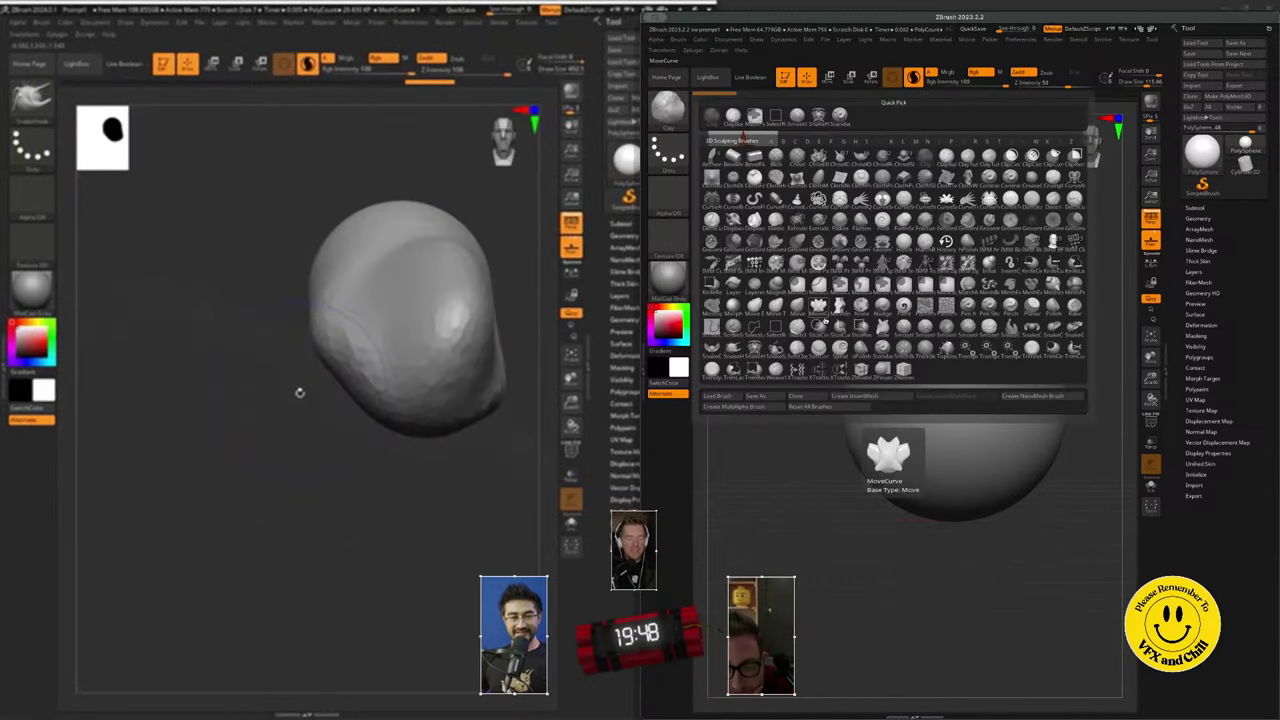
left_click_drag(420, 376, 430, 420)
left_click_drag(262, 400, 330, 440)
left_click_drag(330, 380, 380, 370)
mouse_move(386, 367)
right_mouse_down()
mouse_move(380, 325)
mouse_move(430, 397)
mouse_move(426, 363)
mouse_move(448, 366)
right_mouse_up()
left_click(797, 300)
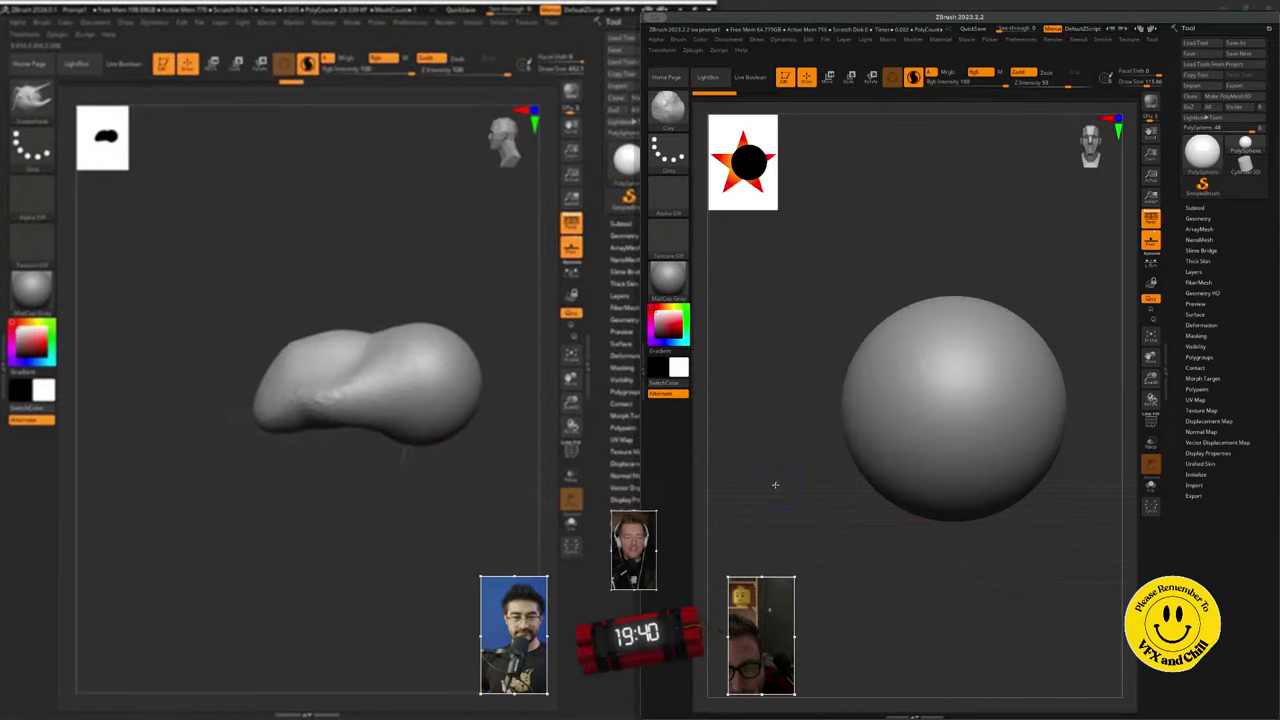
- Pull two long legs down from the ZBrush 2024 body, and build up a thick Clay mass on the ZBrush 2023 sphere's front
mouse_move(427, 414)
left_mouse_down()
mouse_move(474, 441)
mouse_move(422, 528)
left_mouse_up()
left_click_drag(960, 412, 974, 410)
mouse_move(422, 528)
left_mouse_down()
mouse_move(366, 569)
mouse_move(498, 570)
left_mouse_up()
left_click(940, 410)
left_click_drag(958, 412, 962, 465)
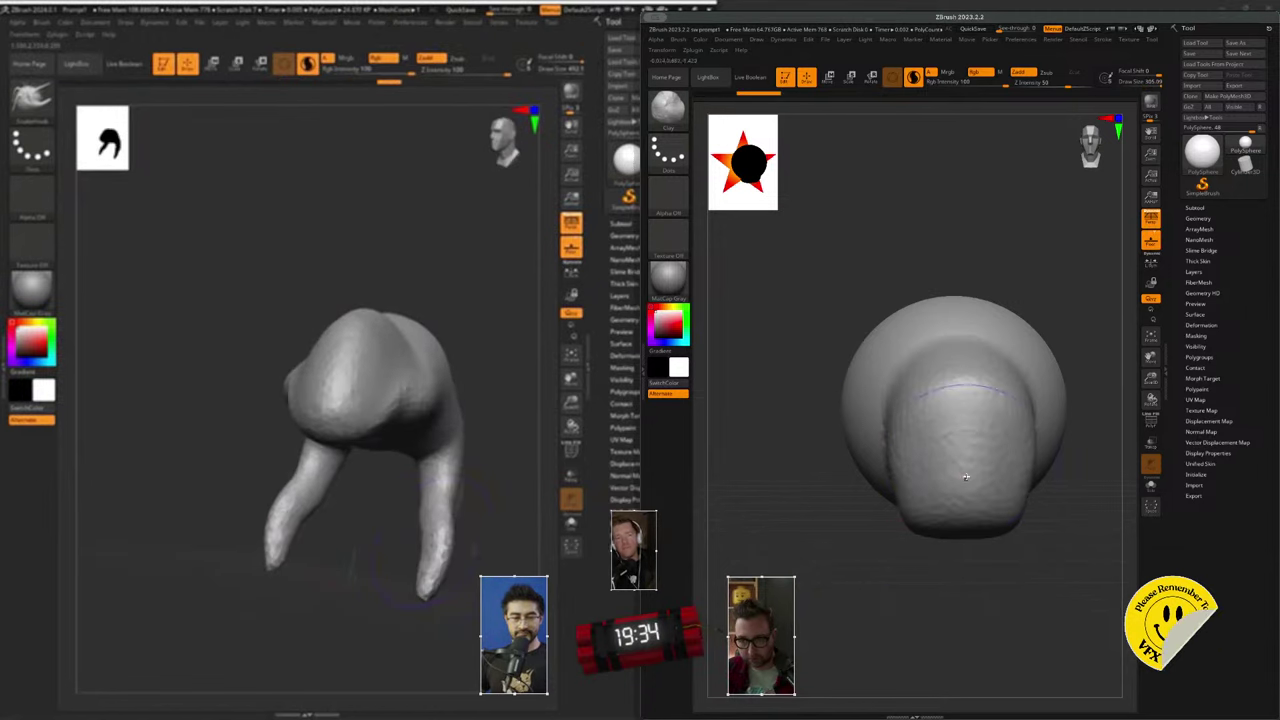
- Thicken and smooth the ends of the two ZBrush 2024 legs, and turn the ZBrush 2023 model to its side
mouse_move(424, 538)
left_mouse_down()
mouse_move(406, 540)
mouse_move(446, 524)
mouse_move(425, 517)
left_mouse_up()
mouse_move(992, 222)
left_mouse_down("alt")
mouse_move(1003, 221)
mouse_move(919, 216)
mouse_move(971, 223)
left_mouse_up("alt")
mouse_move(419, 511)
left_mouse_down("shift")
mouse_move(420, 530)
mouse_move(432, 520)
mouse_move(414, 554)
left_mouse_up("shift")
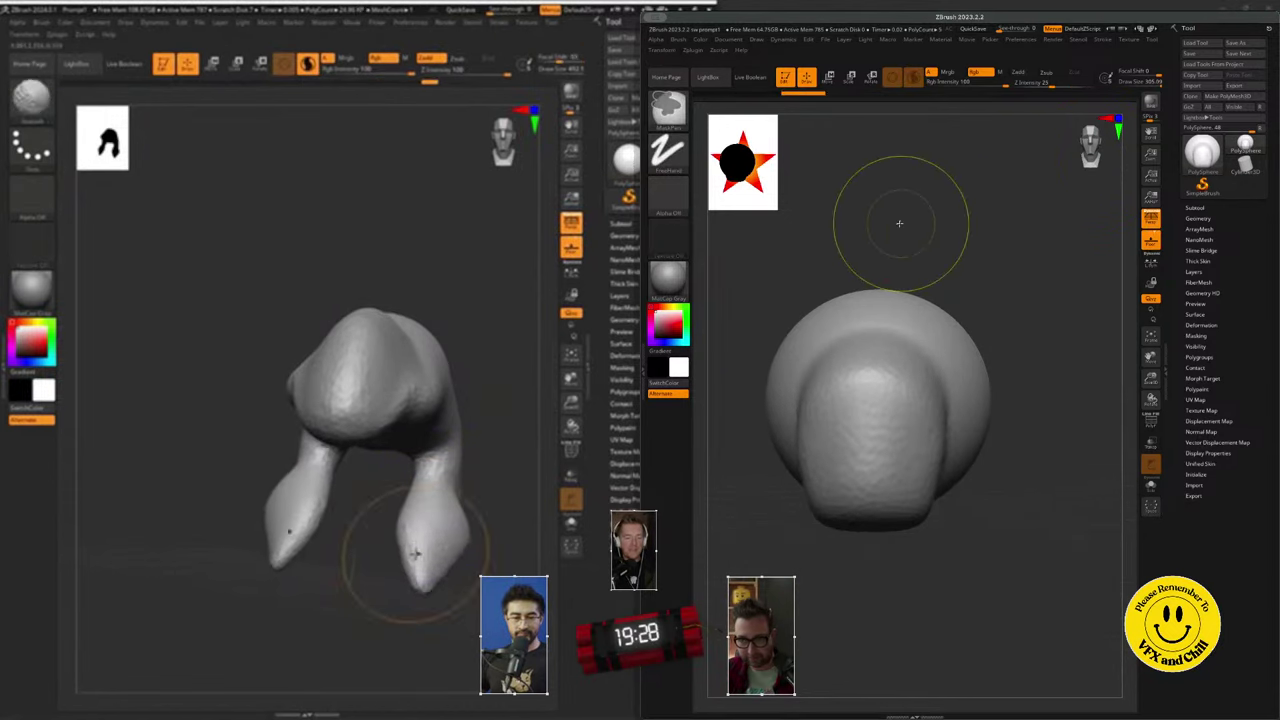
right_click_drag(899, 223, 917, 231, "ctrl")
left_click_drag(425, 587, 450, 515, "shift")
right_click_drag(917, 231, 911, 229, "ctrl")
left_click_drag(500, 490, 475, 485)
right_click_drag(911, 229, 897, 223, "ctrl")
mouse_move(475, 485)
left_mouse_down()
mouse_move(358, 467)
mouse_move(356, 450)
left_mouse_up()
left_click_drag(894, 229, 920, 240)
left_click_drag(356, 450, 410, 450)
left_click_drag(920, 240, 935, 233)
- Reduce the ZBrush 2024 brush size and pull two front legs from the chest, and extend the ZBrush 2023 front mass with Clay
key("space")
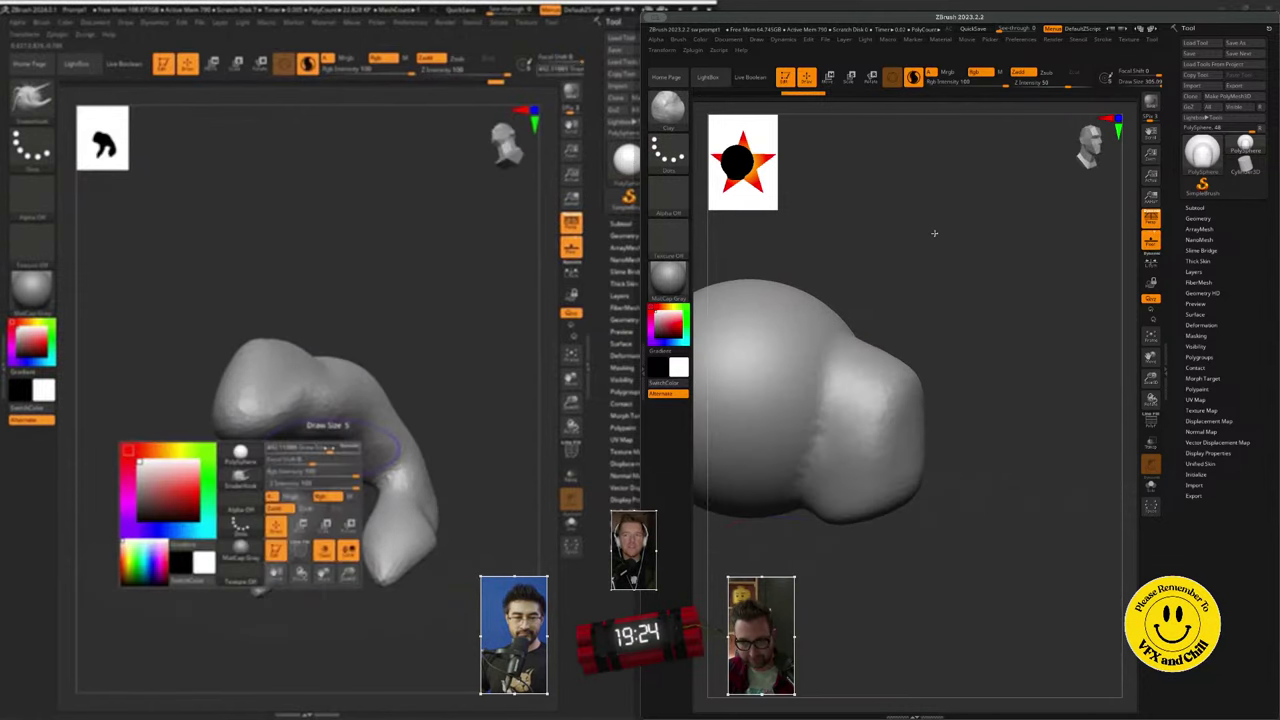
left_click_drag(312, 449, 290, 449)
mouse_move(290, 520)
left_mouse_down()
mouse_move(328, 535)
mouse_move(372, 508)
left_mouse_up()
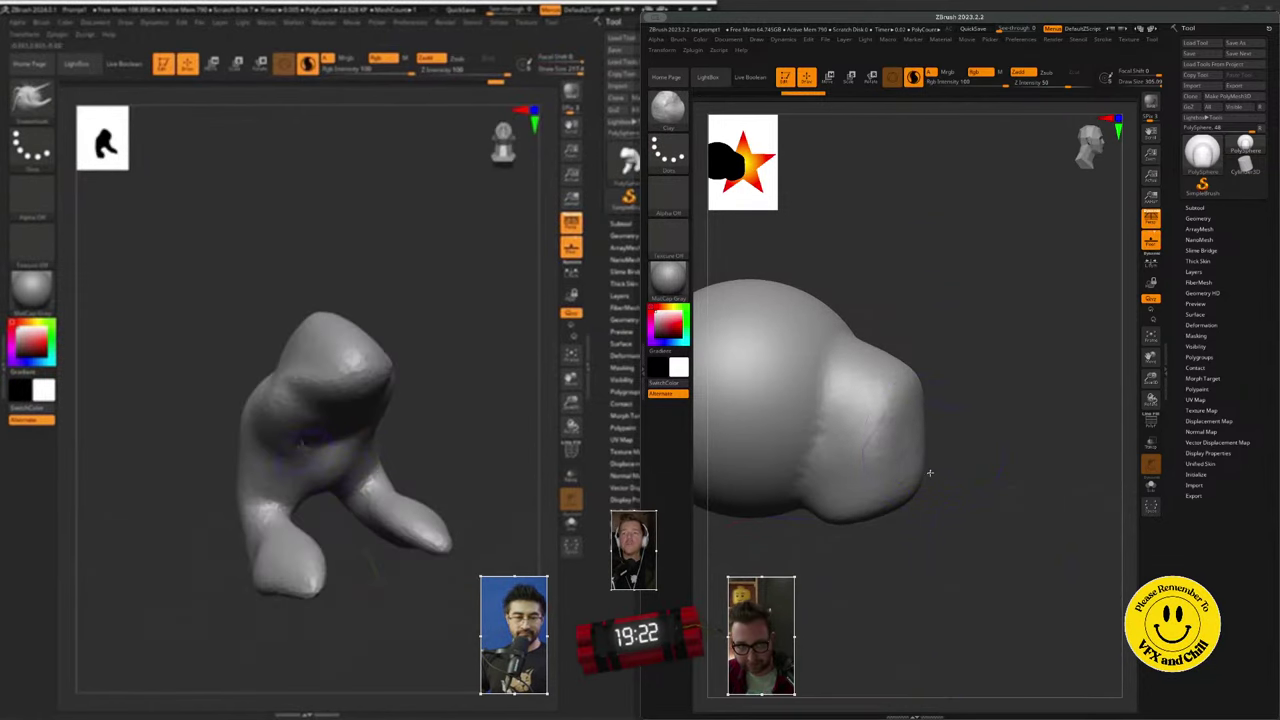
left_click_drag(905, 434, 923, 434)
left_click_drag(306, 467, 290, 482)
left_click_drag(923, 434, 917, 446)
left_click_drag(430, 520, 380, 525)
left_click_drag(917, 446, 880, 477)
left_click_drag(380, 525, 335, 530)
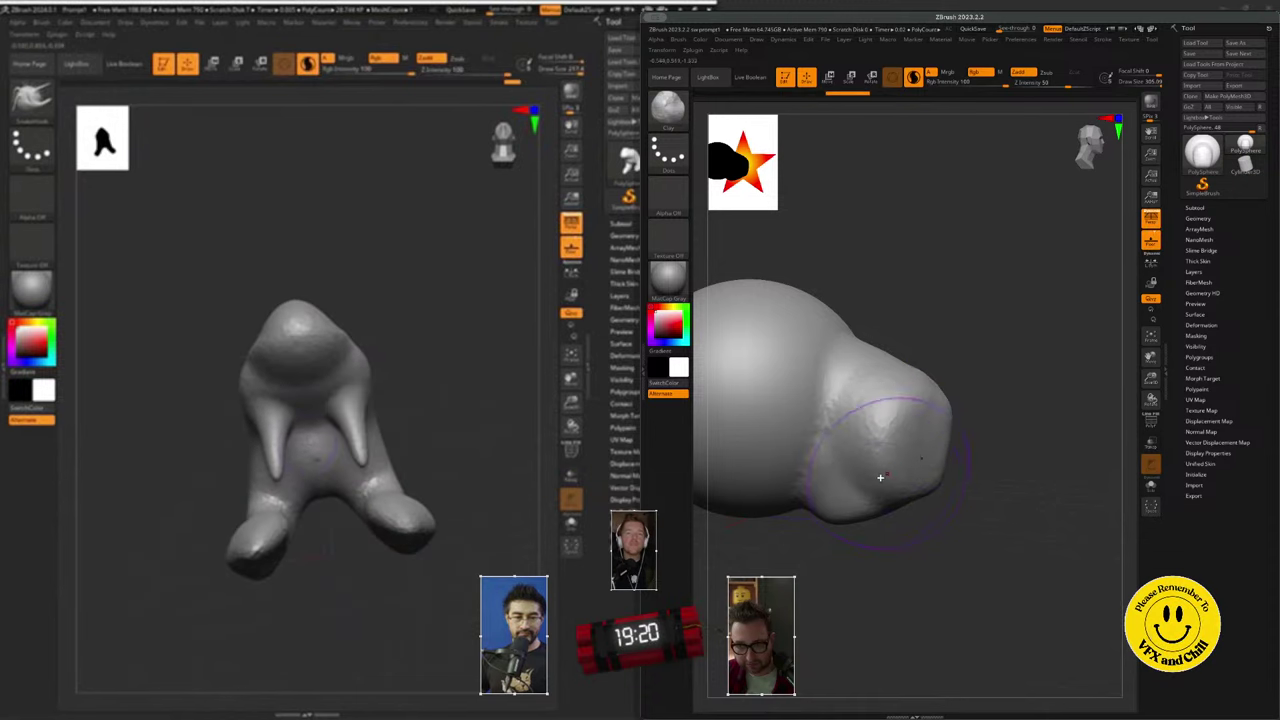
- Undo the thin front legs in ZBrush 2024 and pull thicker ones, and add Clay to the underside of the ZBrush 2023 front mass
key("ctrl+z")
left_click_drag(863, 490, 844, 502)
key("b")
key("s")
key("h")
left_click_drag(290, 420, 270, 440)
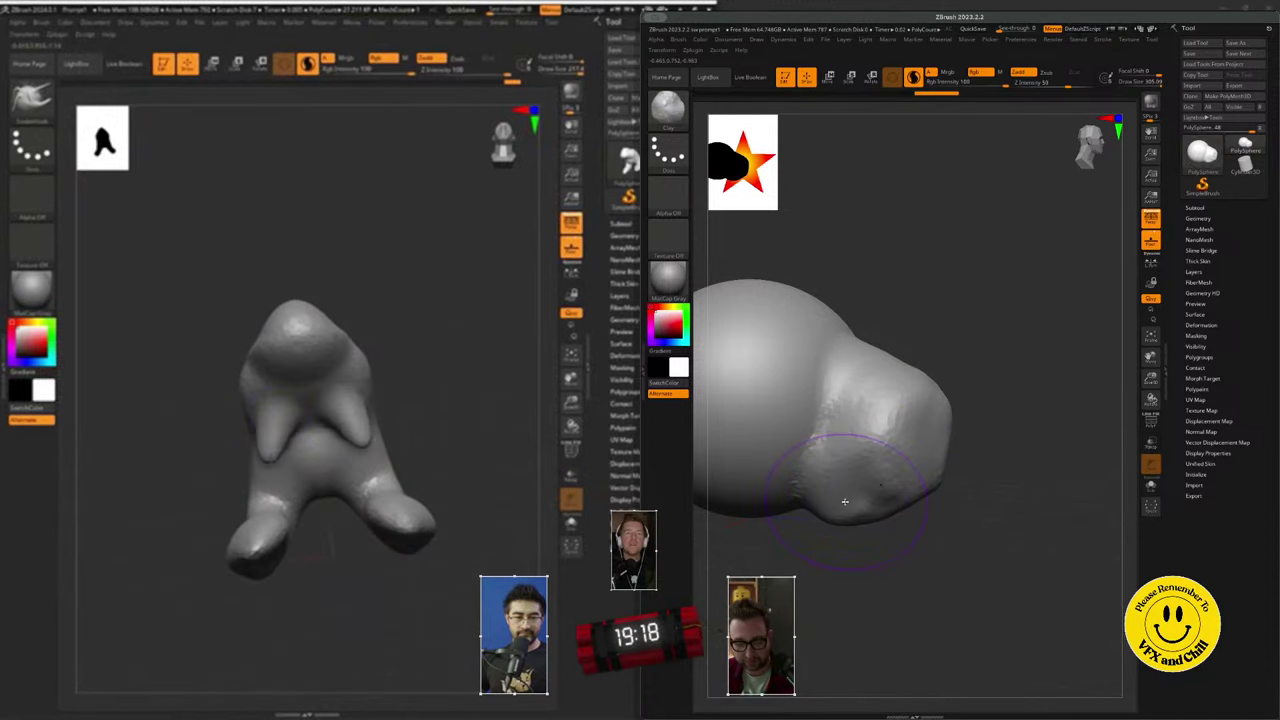
left_click_drag(845, 502, 934, 526)
left_click_drag(270, 430, 262, 462)
left_click_drag(300, 510, 374, 503)
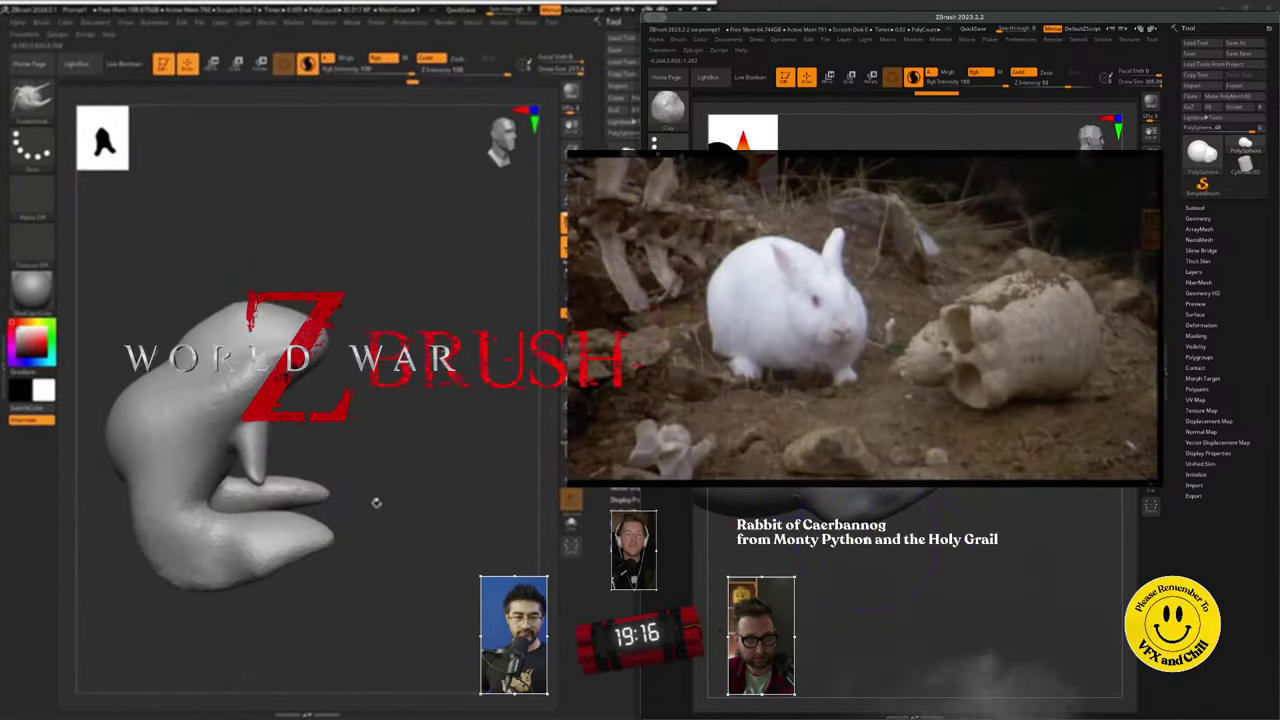
- Pull the ends of the ZBrush 2024 front legs forward into paws, and add Clay to the upper ZBrush 2023 front mass
left_click_drag(880, 450, 872, 412)
left_click_drag(905, 370, 905, 372)
left_click_drag(266, 446, 260, 450, "shift")
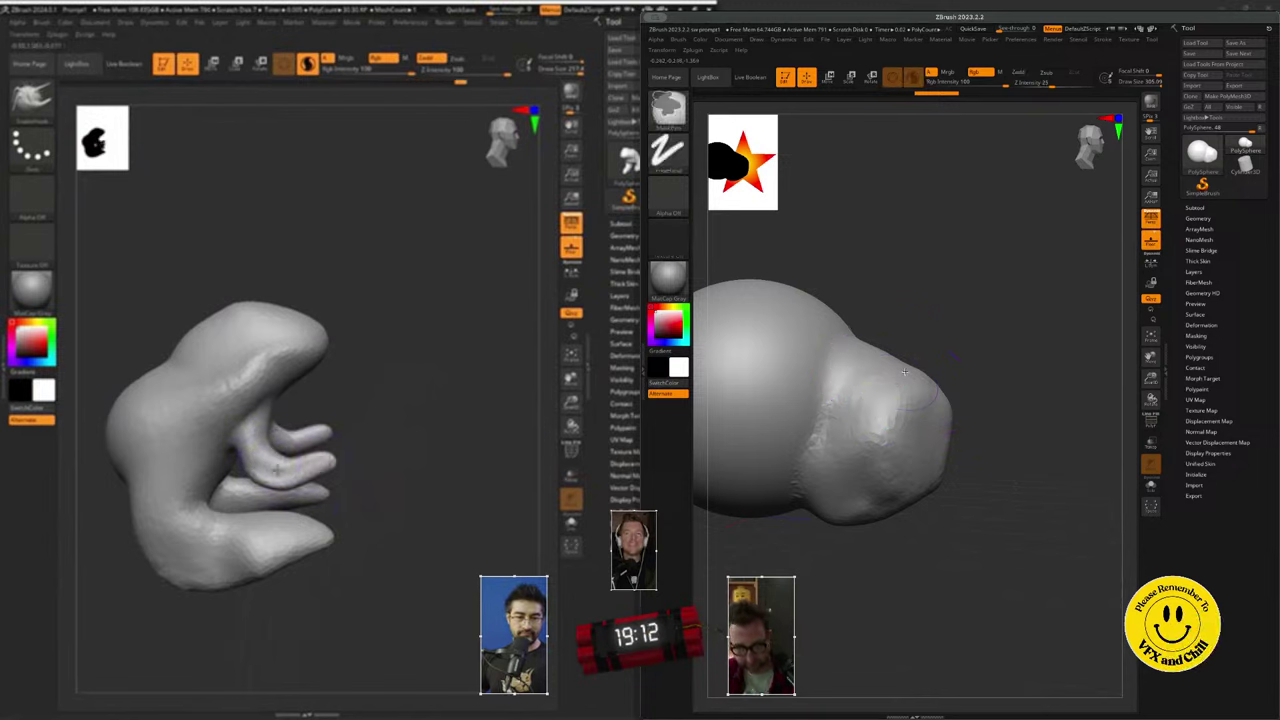
left_click_drag(904, 372, 894, 376, "ctrl")
left_click_drag(277, 470, 318, 475)
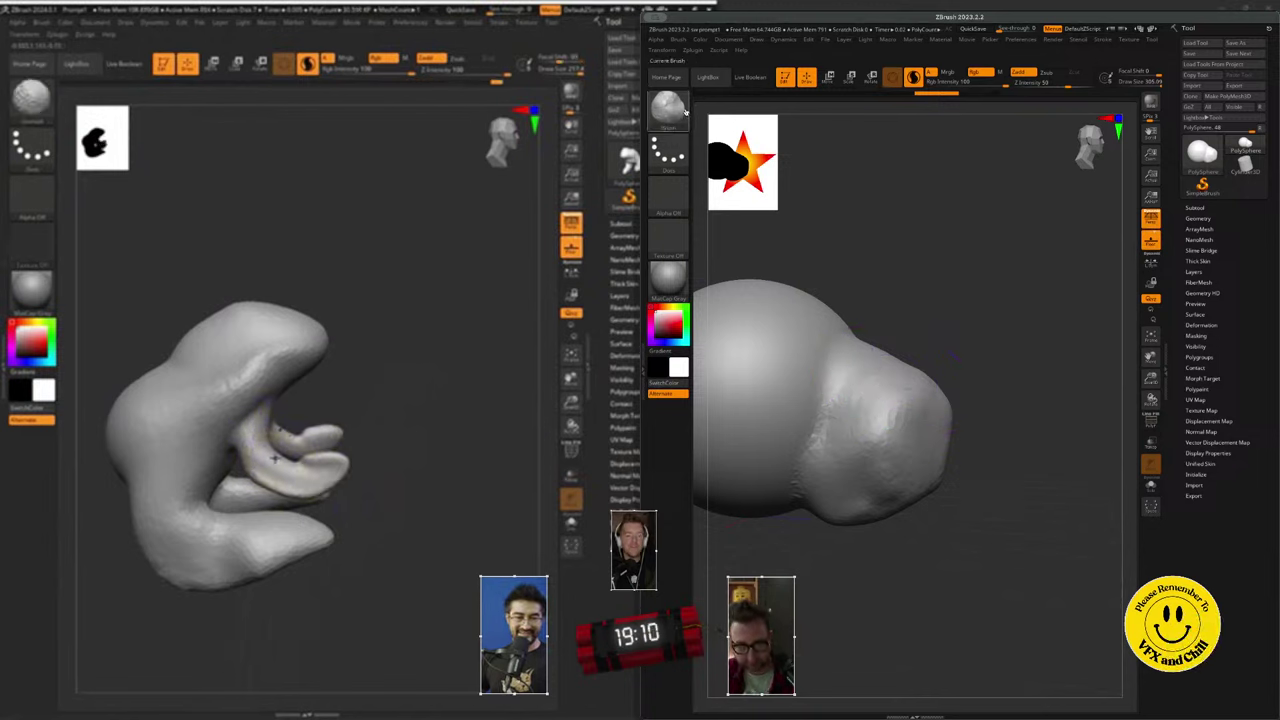
- Smooth the ZBrush 2023 front mass and the ZBrush 2024 hind legs, and reduce the ZBrush 2024 brush size
left_click_drag(849, 339, 889, 360, "shift")
left_click_drag(215, 478, 205, 525, "shift")
left_click_drag(889, 360, 918, 386, "shift")
key("space")
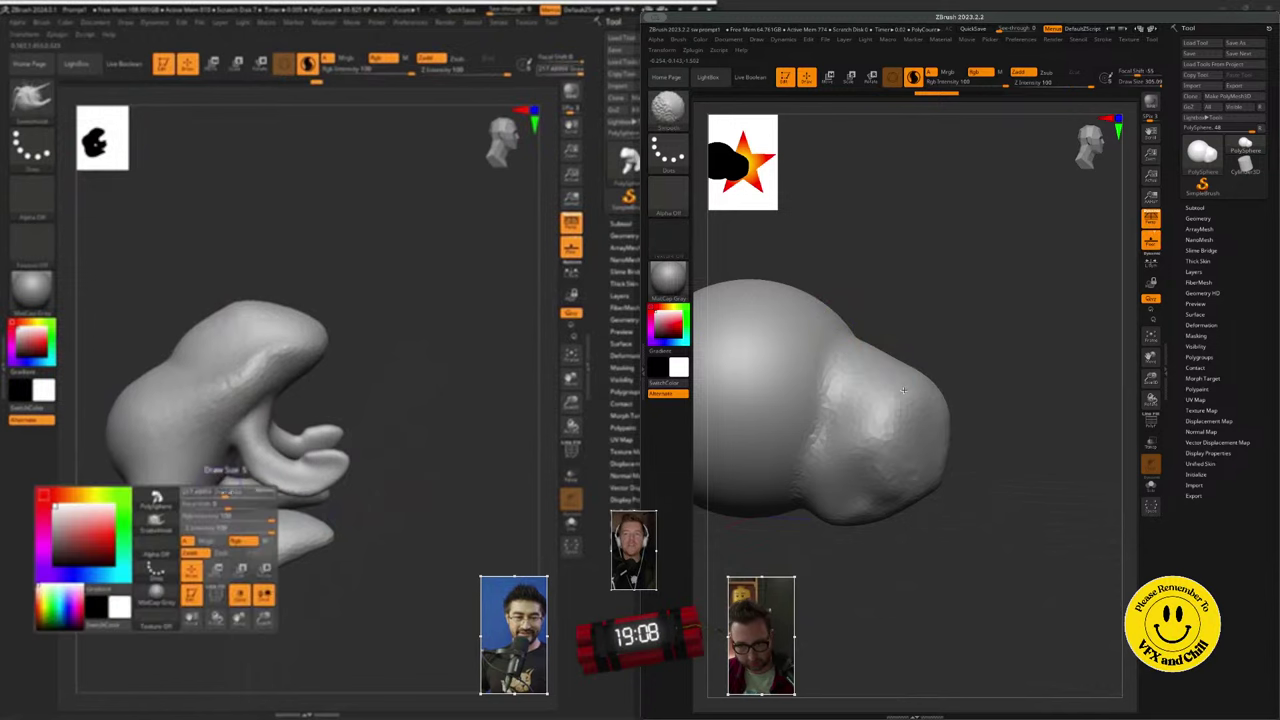
left_click_drag(228, 492, 210, 492)
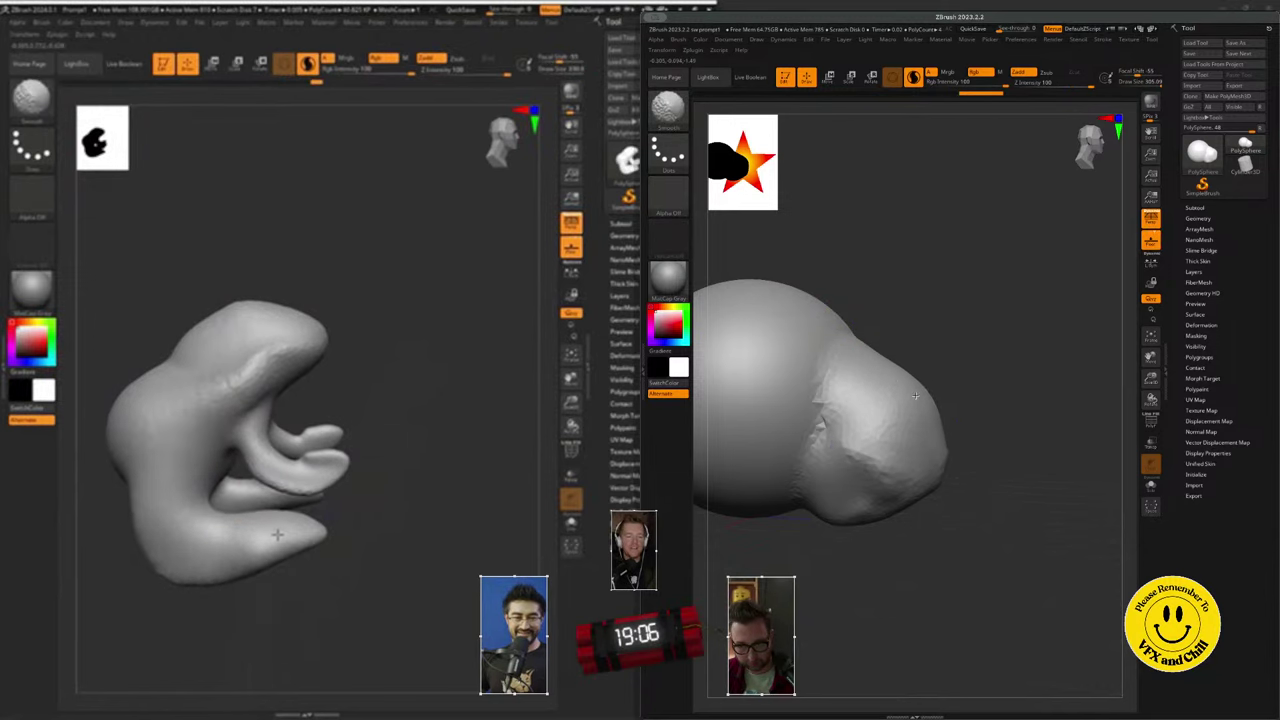
left_click_drag(859, 464, 886, 469, "shift")
mouse_move(378, 537)
left_mouse_down("alt")
mouse_move(440, 555)
mouse_move(355, 540)
left_mouse_up("alt")
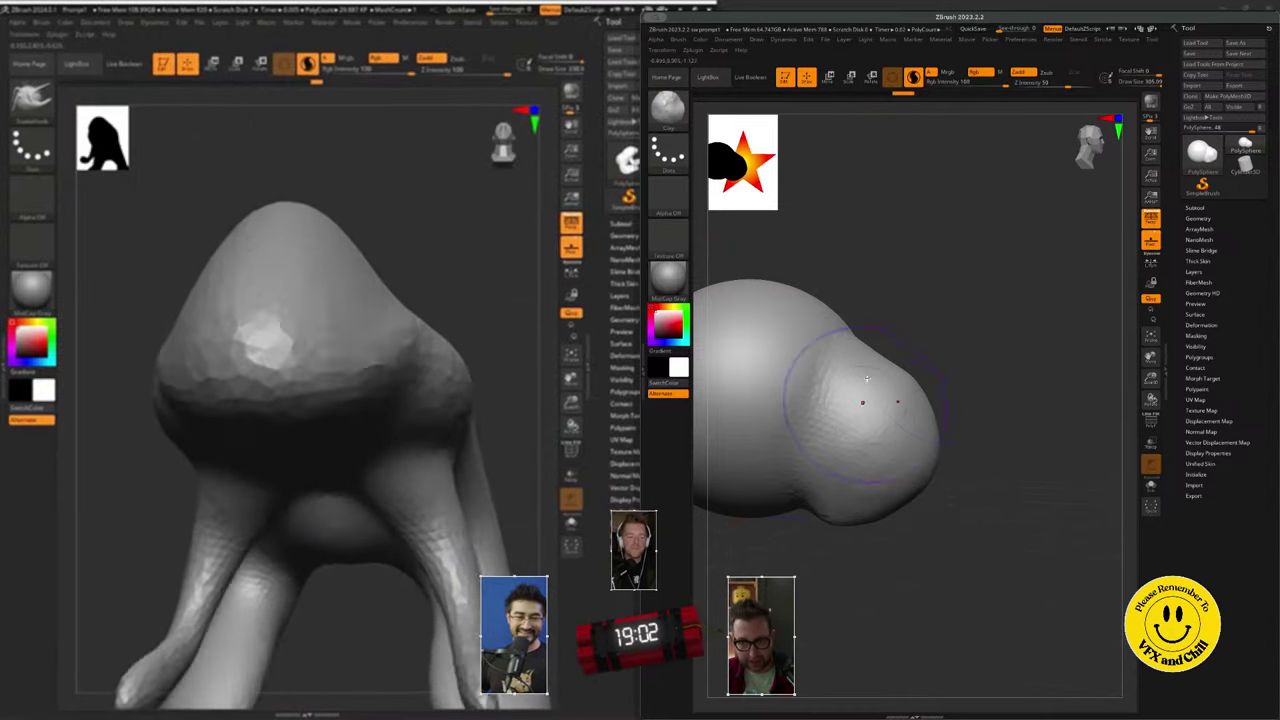
mouse_move(377, 404)
right_mouse_down()
mouse_move(340, 420)
mouse_move(368, 389)
right_mouse_up()
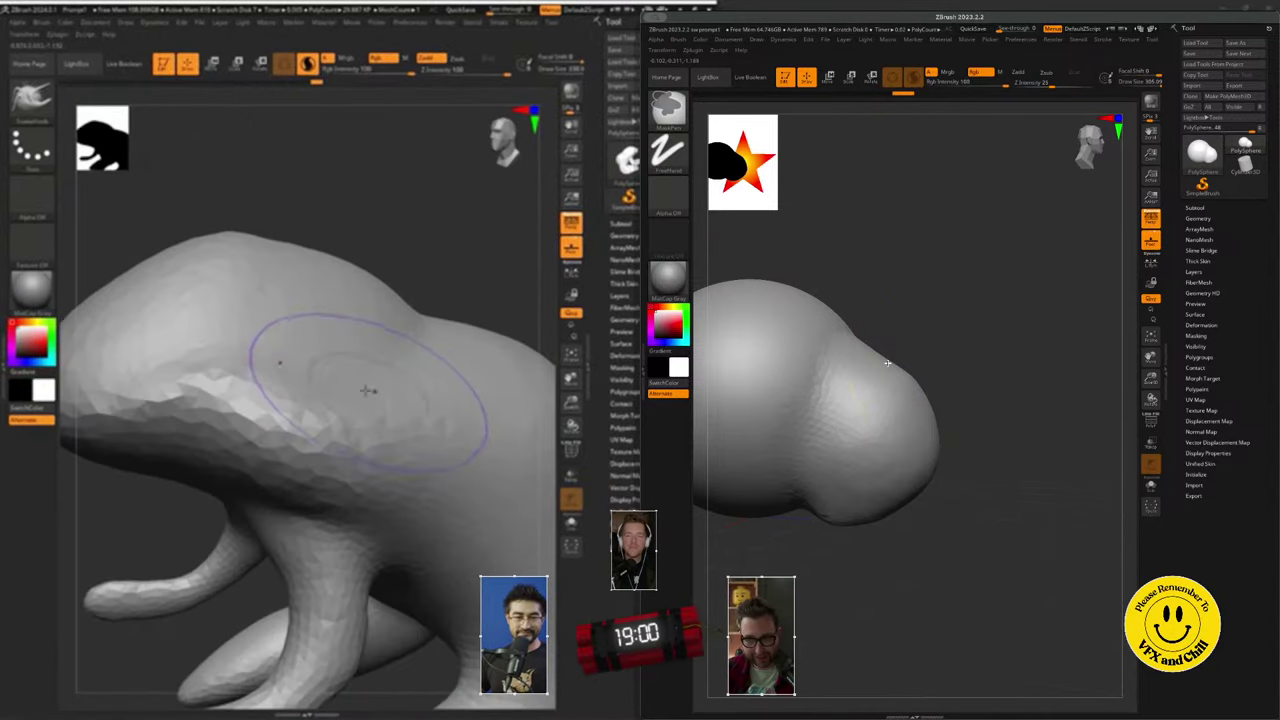
key("space")
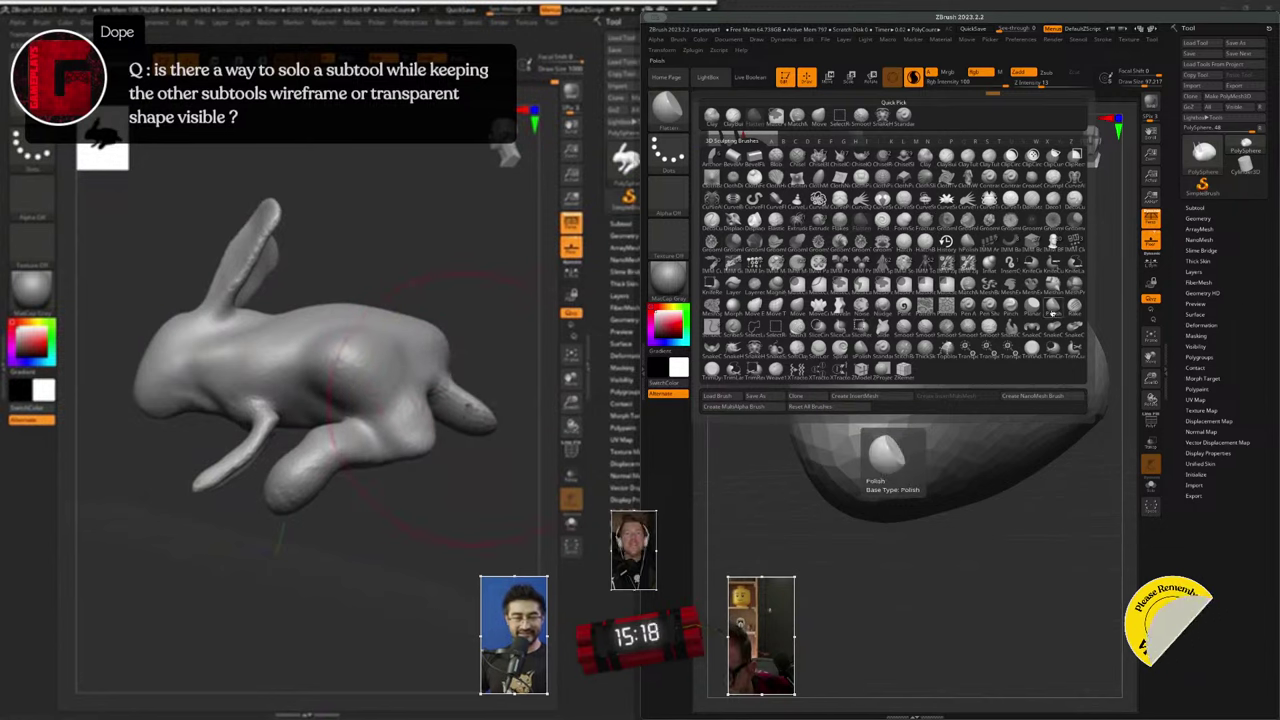
- Reshape the ZBrush 2024 rabbit's hindquarters into a rounded, crouching rump with the Move brush, using a smaller draw size to refine the back
left_click_drag(494, 414, 476, 397)
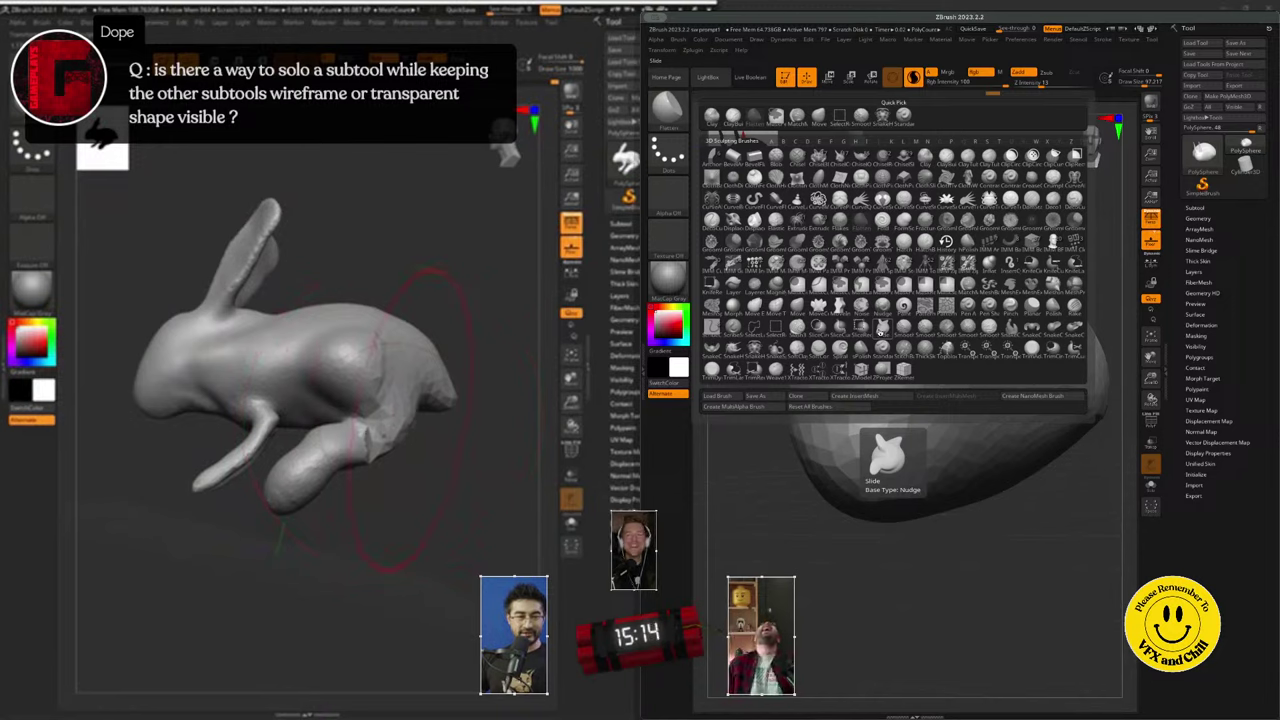
right_click_drag(407, 420, 423, 358)
left_click_drag(470, 362, 529, 397)
left_click_drag(496, 345, 508, 338)
right_click_drag(393, 424, 417, 416)
key("space")
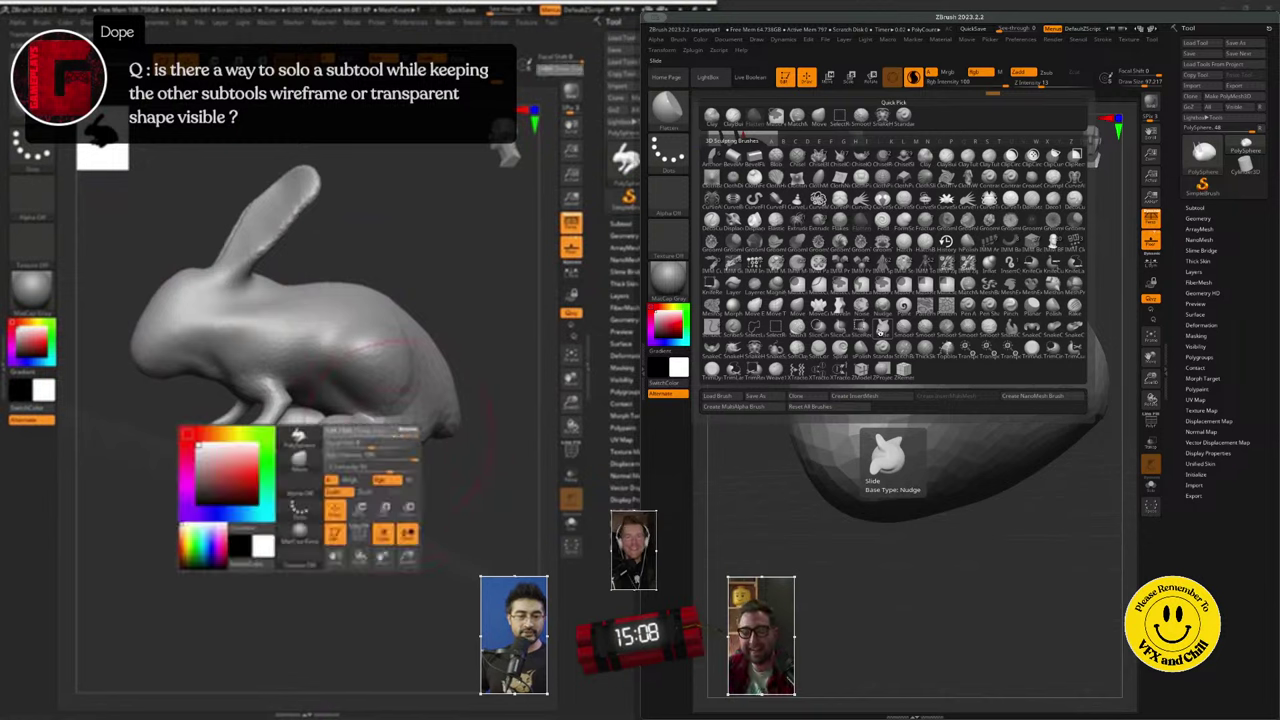
left_click_drag(424, 430, 380, 422)
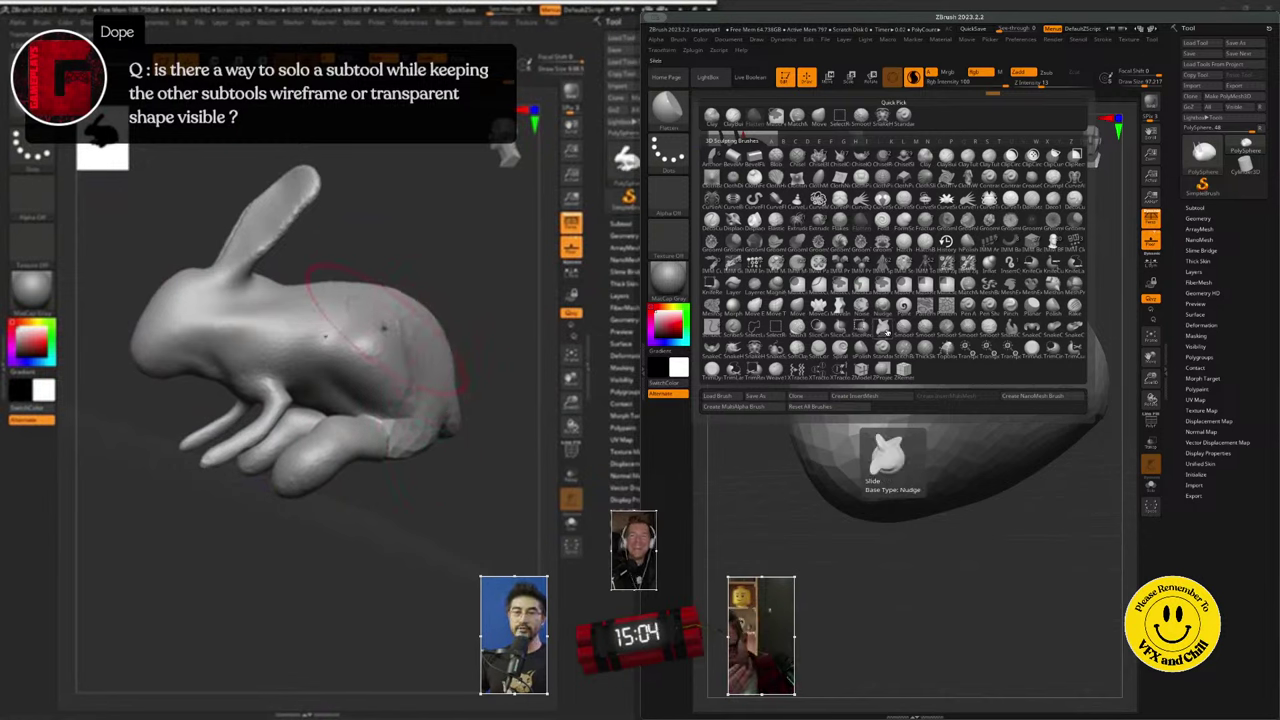
mouse_move(265, 285)
left_mouse_down()
mouse_move(258, 270)
mouse_move(217, 263)
left_mouse_up()
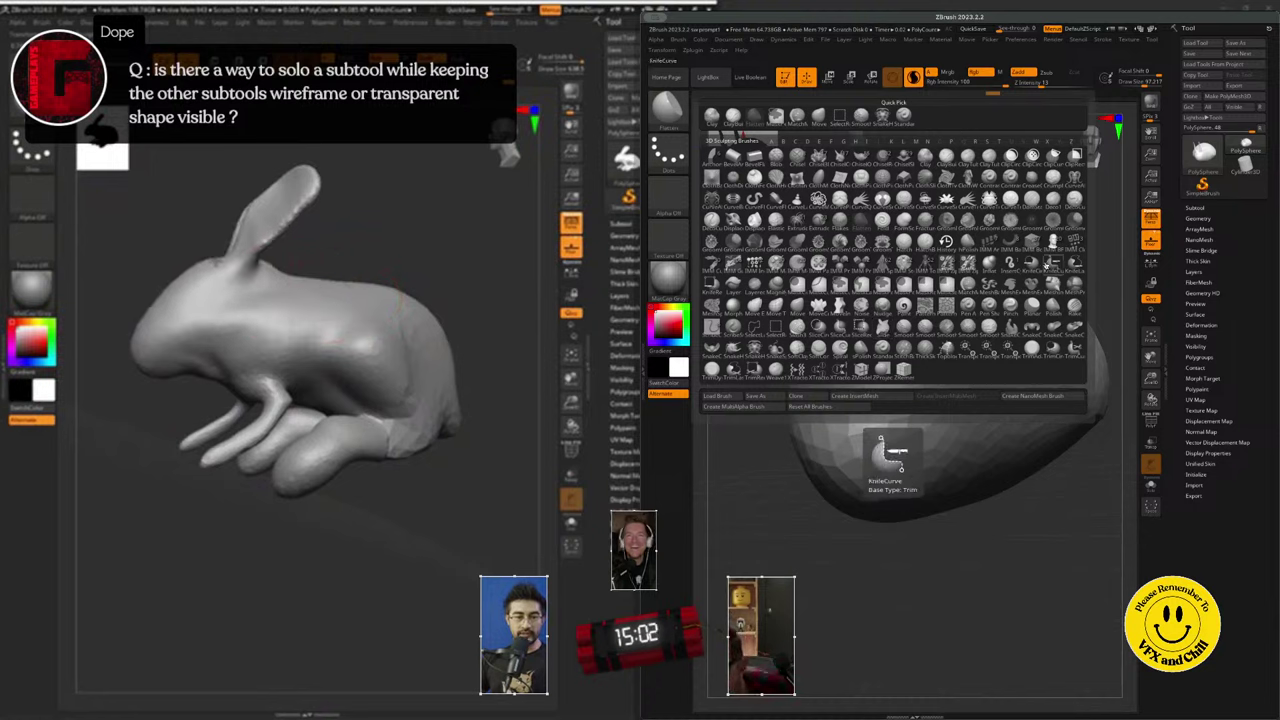
- Look through the ZBrush 2023 sculpting brushes and undo the last change to the faceted shape
left_click(856, 284)
left_click(668, 108, "ctrl")
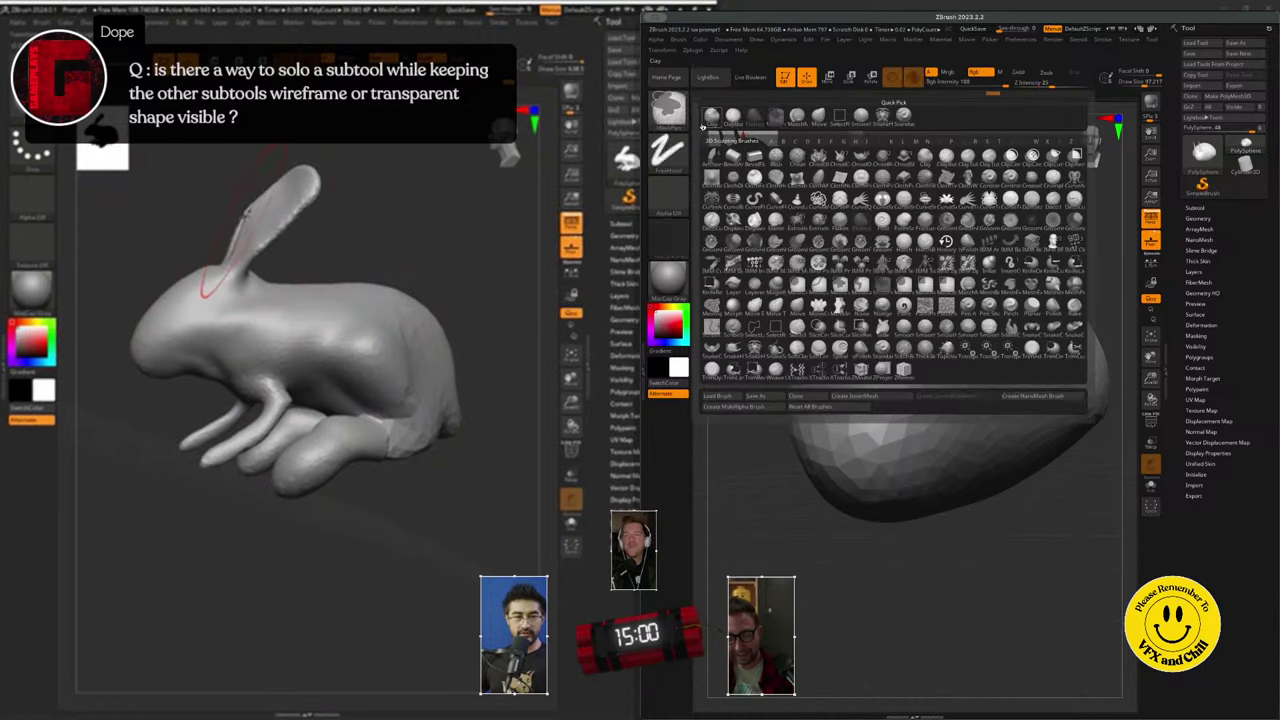
key("ctrl+z")
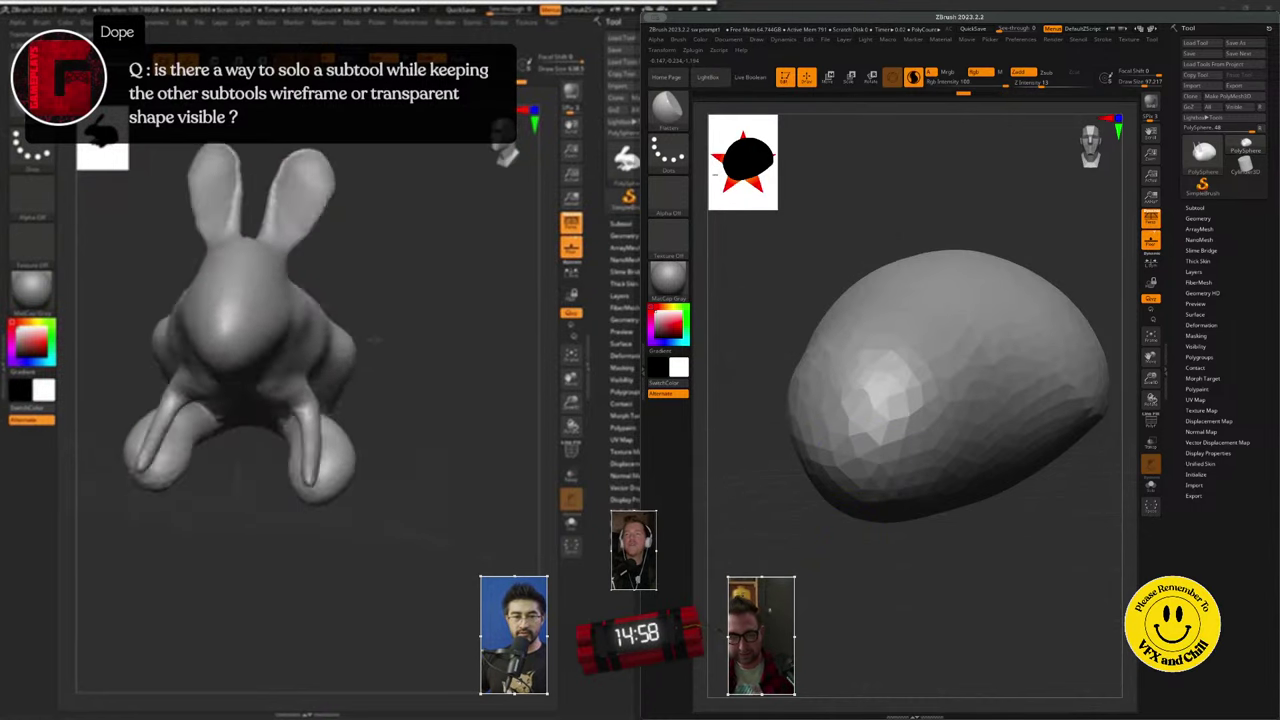
- Switch the ZBrush 2023 sculpting brush to SnakeHook2 and enlarge its draw size
left_click(670, 106)
key("c")
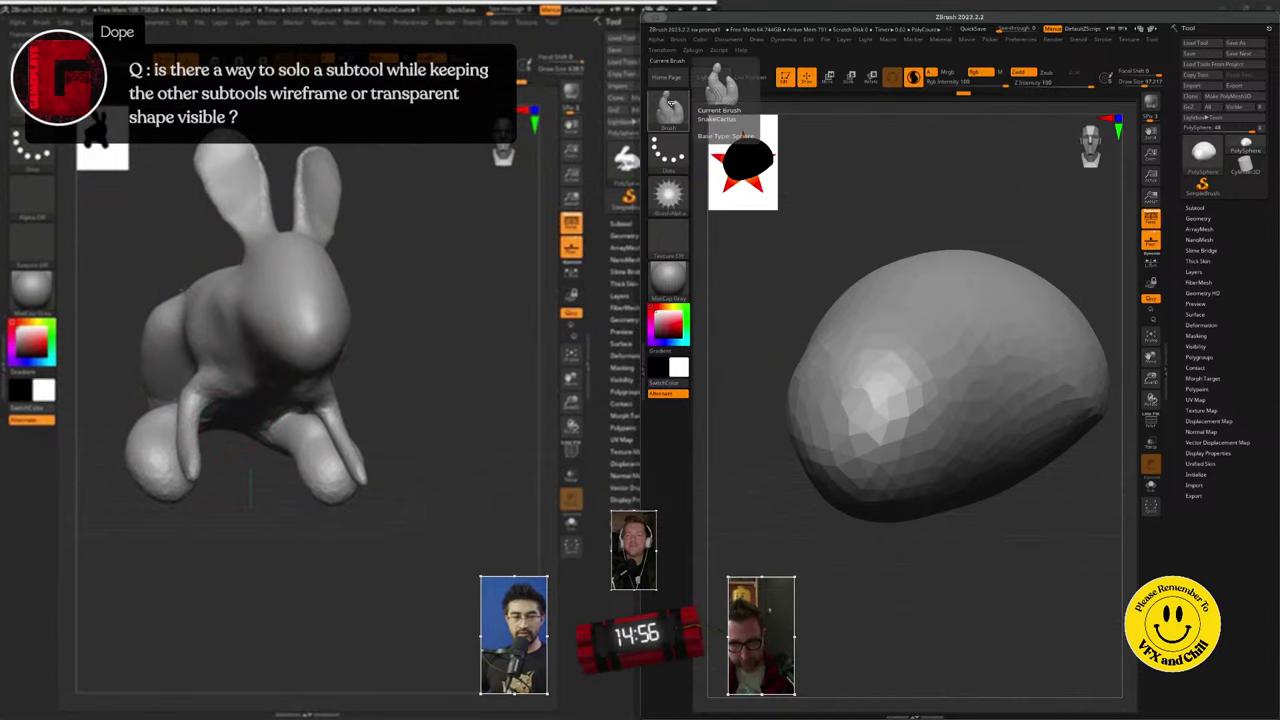
left_click(672, 105)
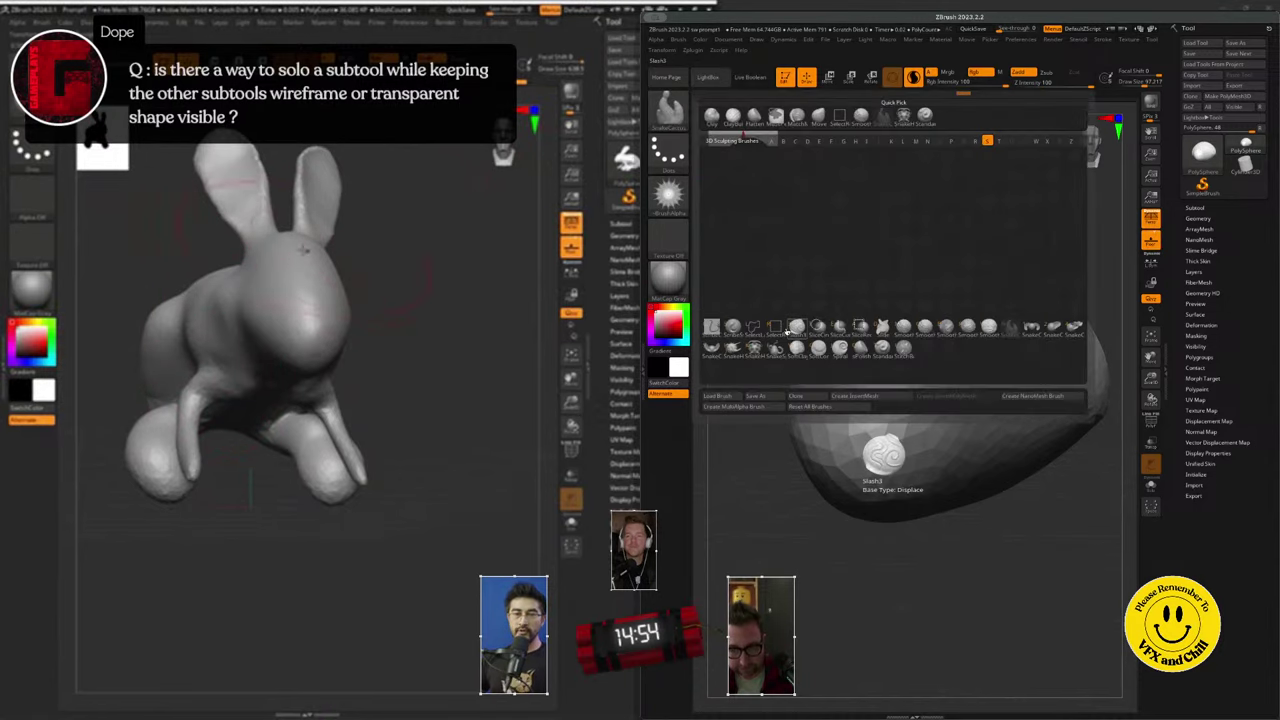
left_click(786, 330)
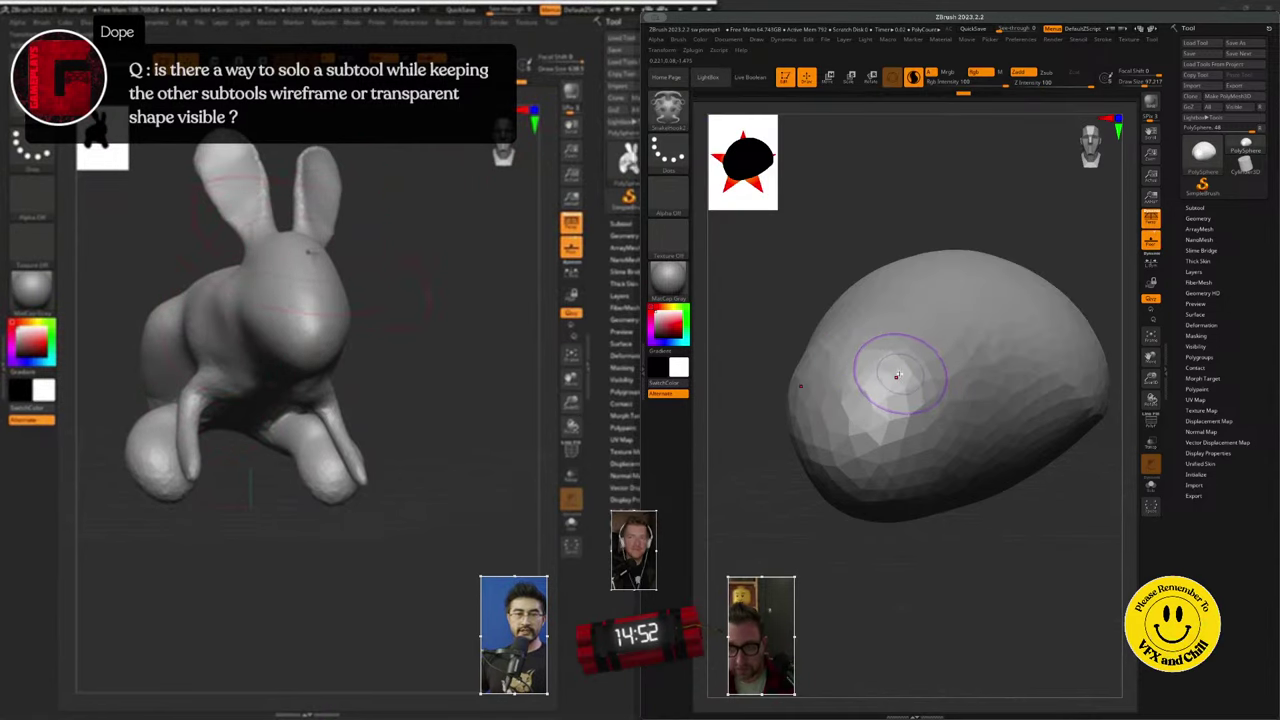
key("s")
left_click(908, 373)
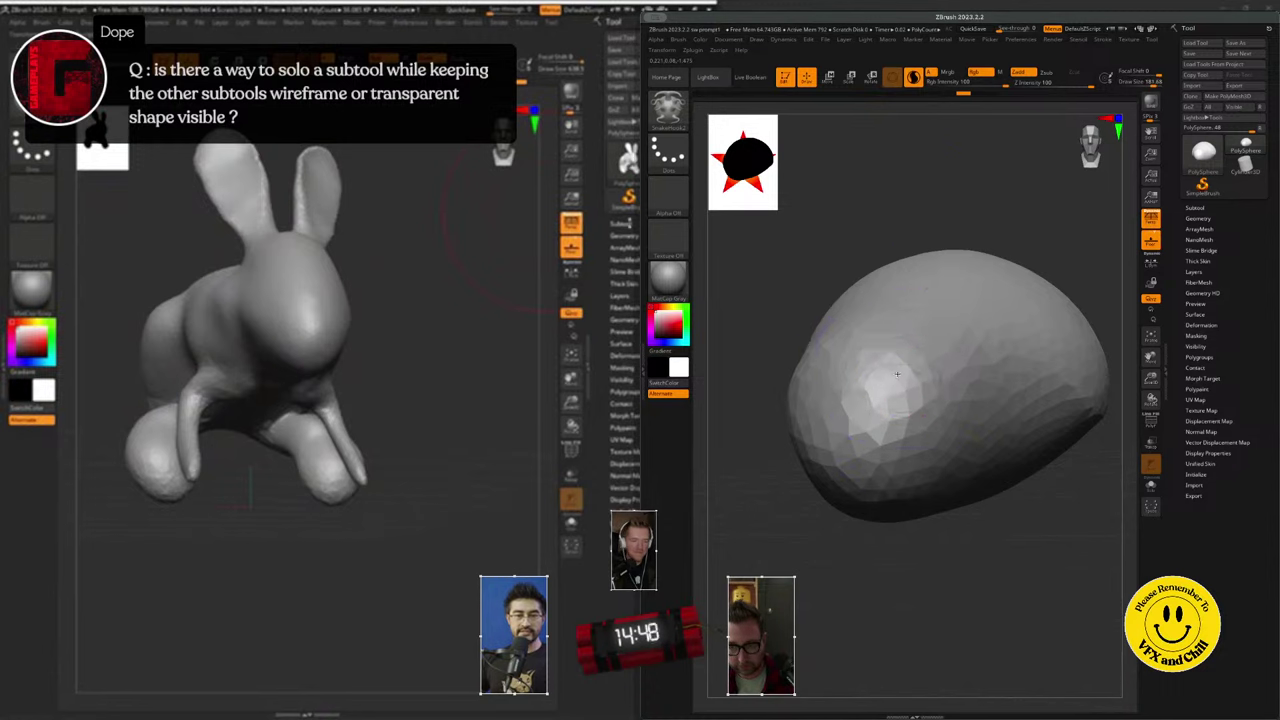
- Pull mirrored ears out of the ZBrush 2023 head with SnakeHook2 and flatten their surfaces with the Flatten brush
left_click_drag(897, 374, 914, 165)
left_click(628, 224)
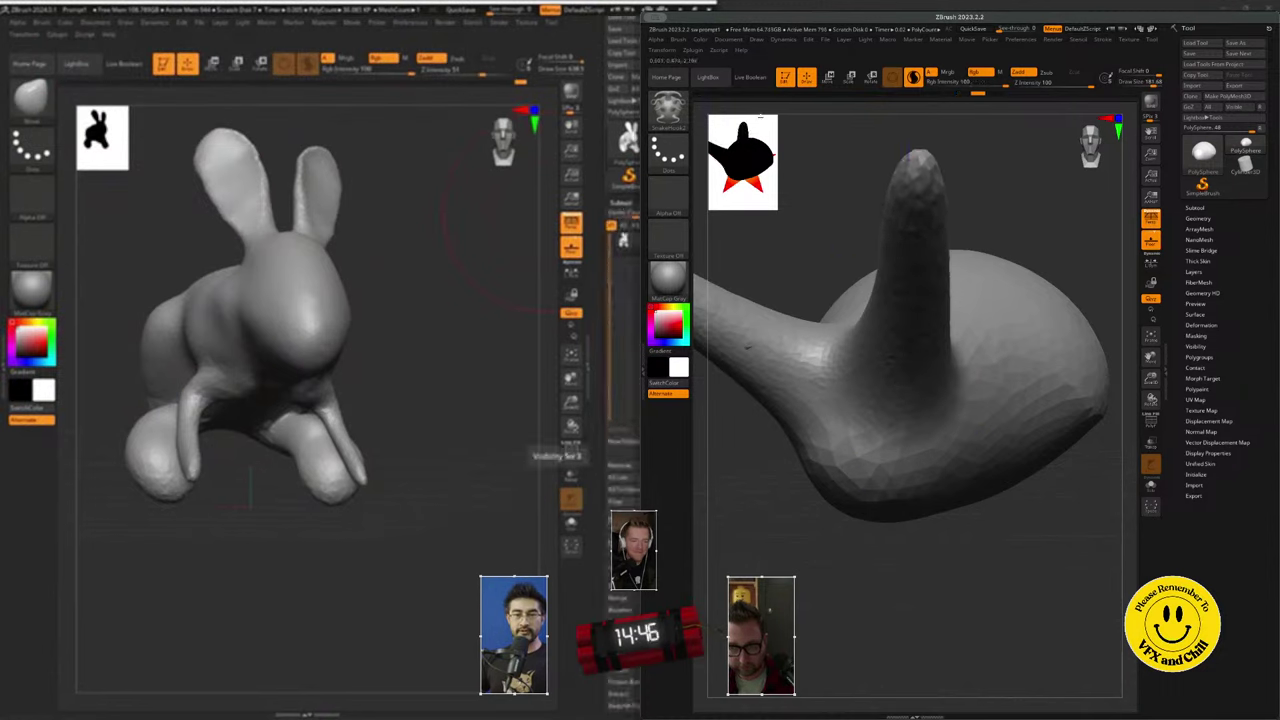
left_click(670, 107)
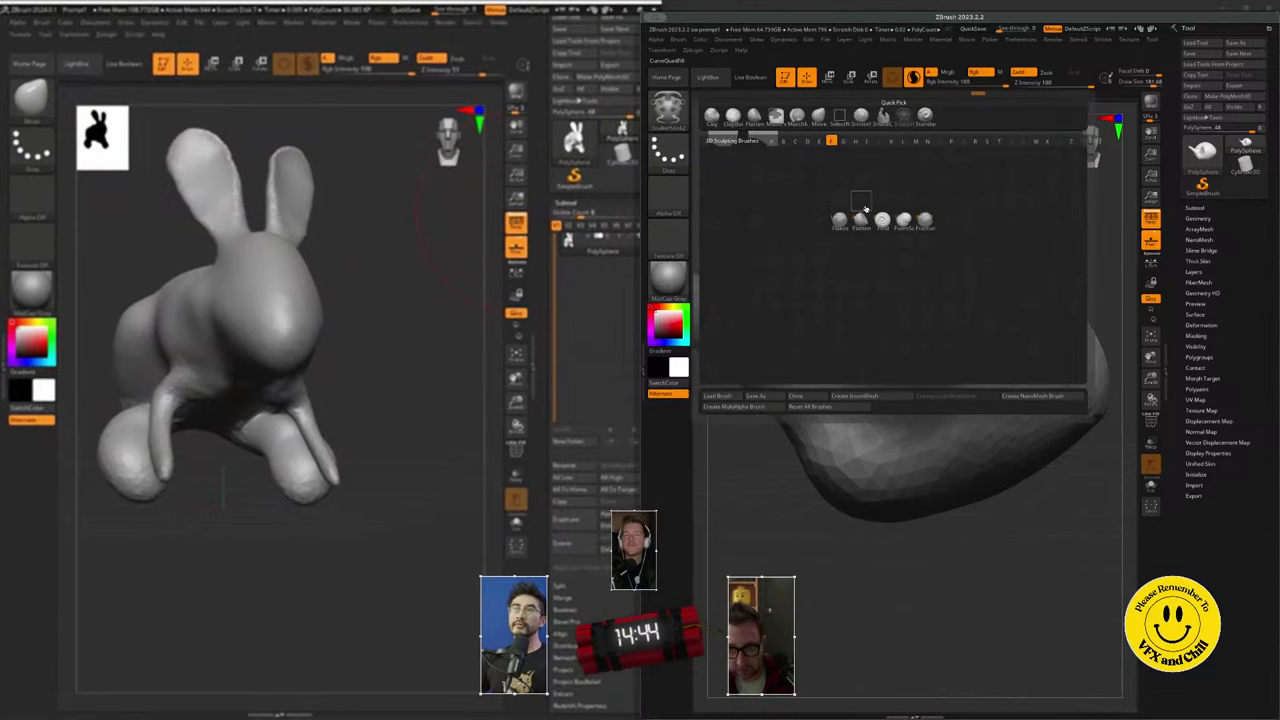
left_click(861, 218)
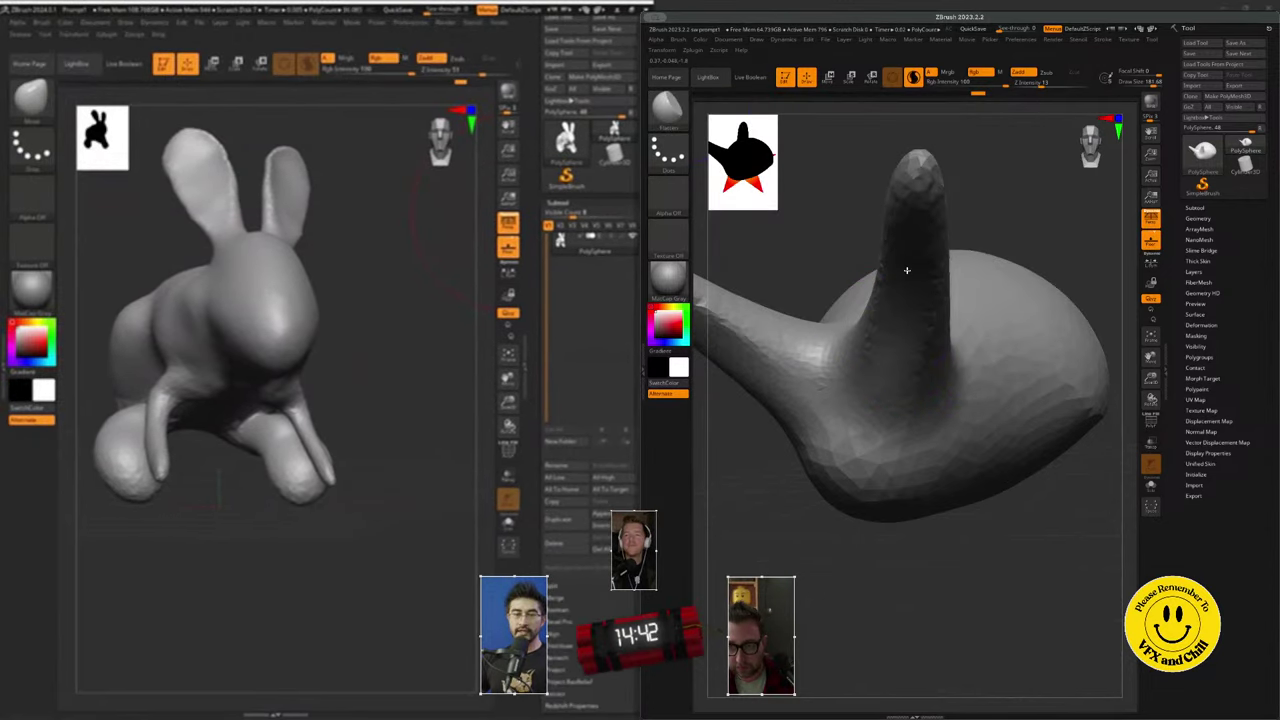
left_click_drag(913, 182, 909, 291)
left_click(565, 203)
left_click(565, 203)
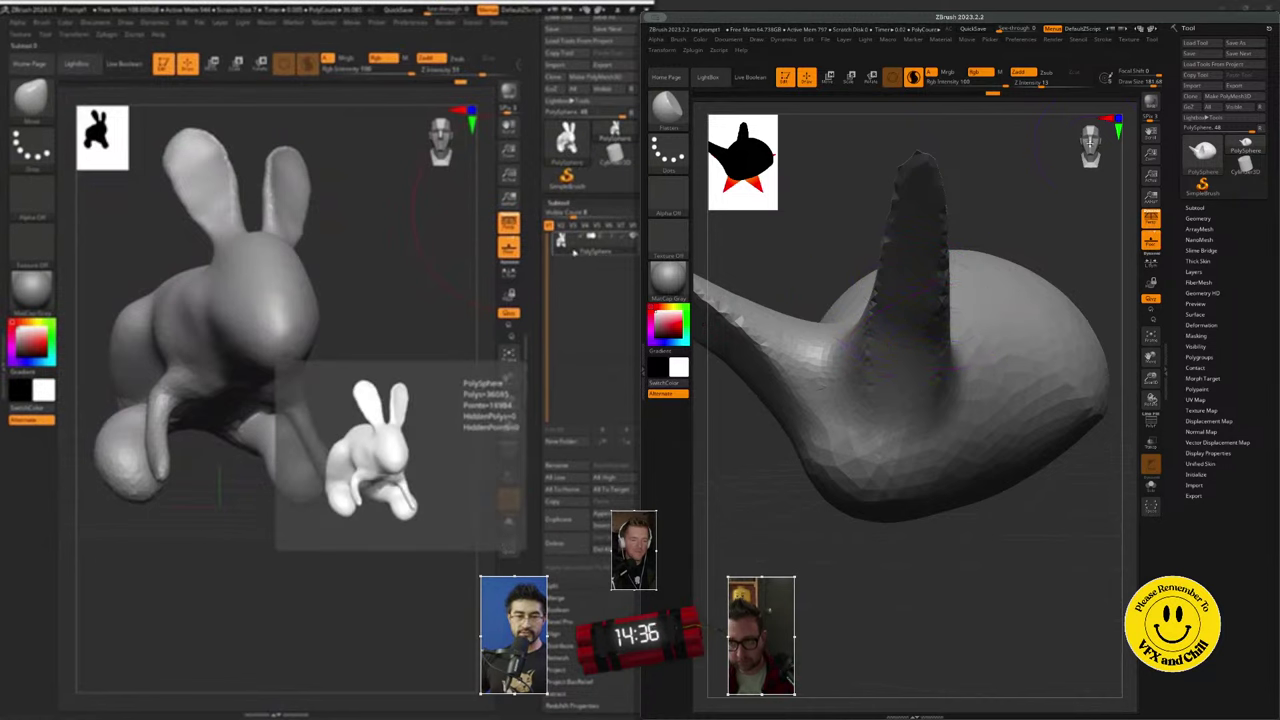
left_click(1090, 143)
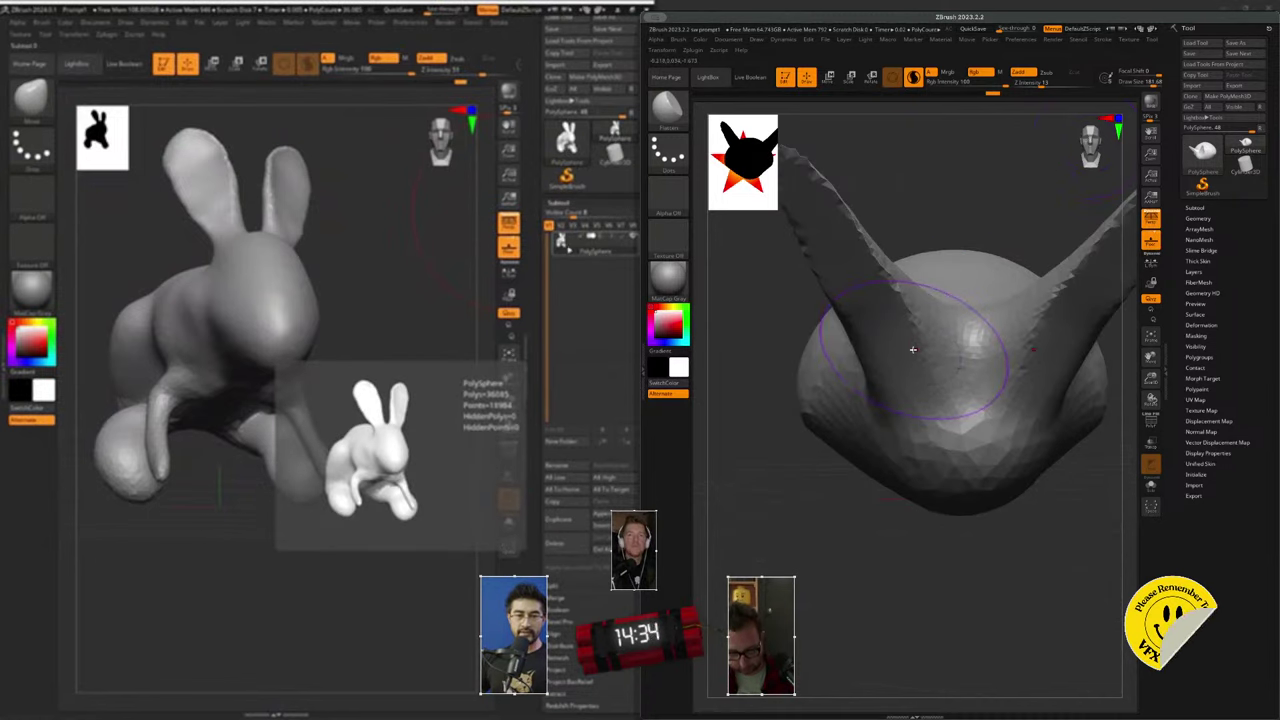
mouse_move(943, 345)
left_mouse_down()
mouse_move(911, 349)
mouse_move(908, 318)
mouse_move(943, 363)
mouse_move(938, 348)
left_mouse_up()
key("ctrl+z")
right_click_drag(938, 346, 925, 300, "ctrl")
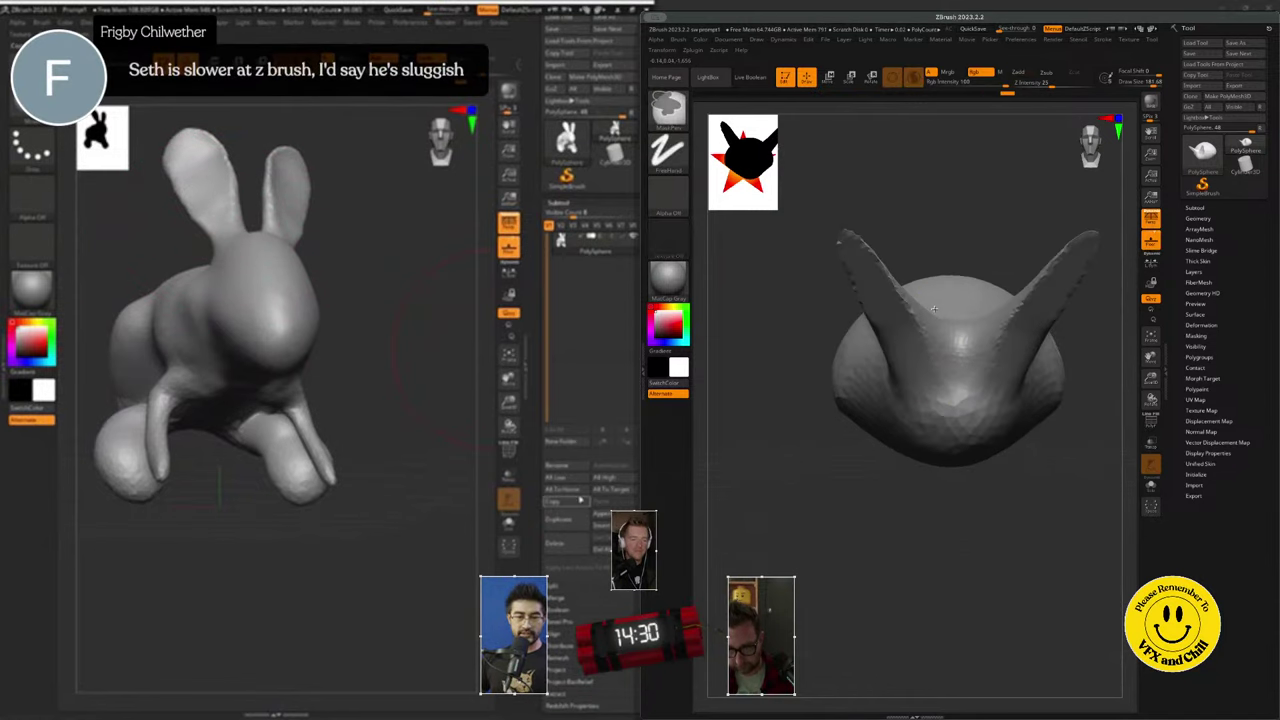
- Append a PolyMesh3D star as a subtool in ZBrush 2024 and select it, and flatten the ZBrush 2023 ears further
left_click(603, 515)
left_click_drag(870, 289, 874, 294)
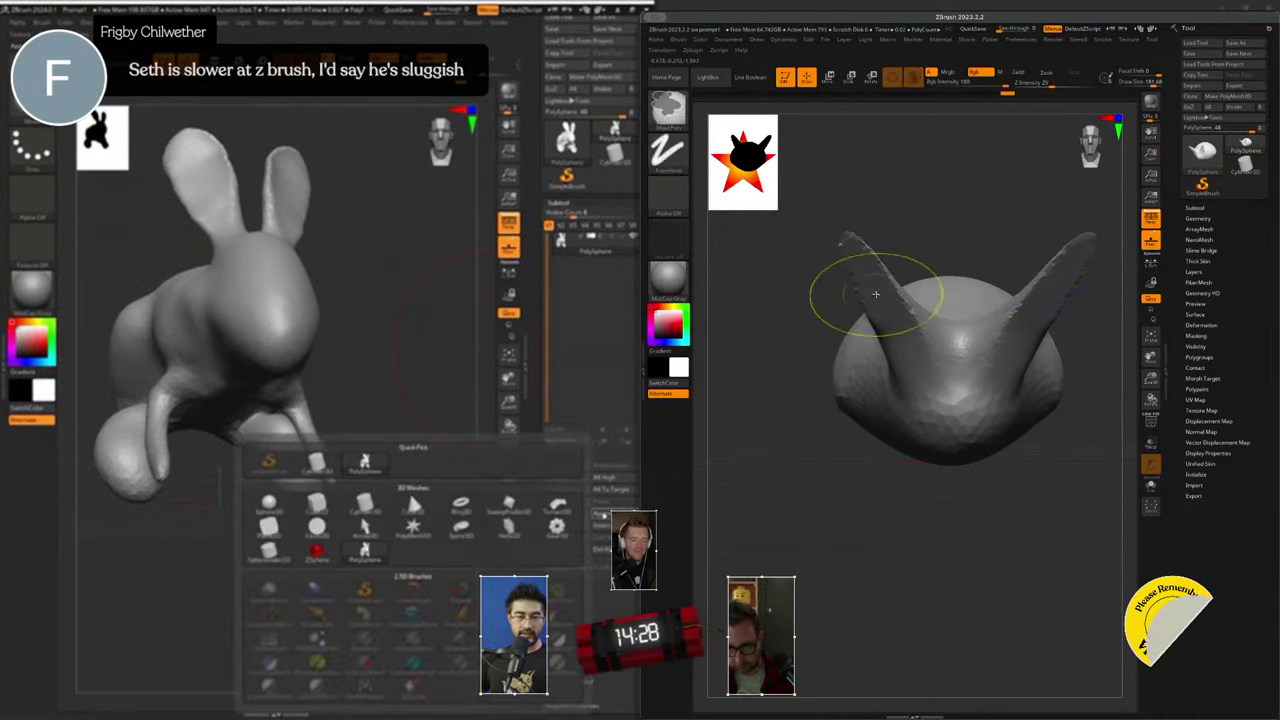
left_click_drag(1019, 339, 1026, 320)
left_click(418, 530)
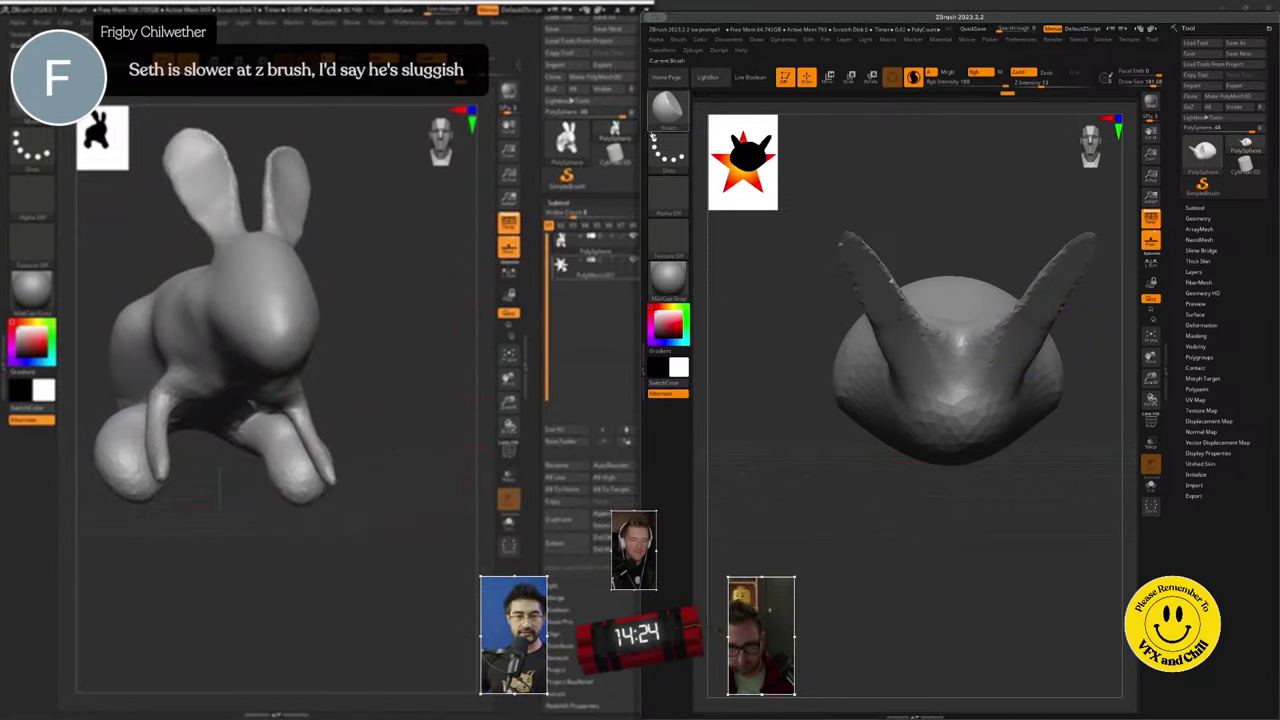
left_click(595, 268)
- Move the ZBrush 2024 star beside the rabbit's head, and switch ZBrush 2023 to the Move brush with a draw size of about 379
left_click(667, 110)
key("m")
key("w")
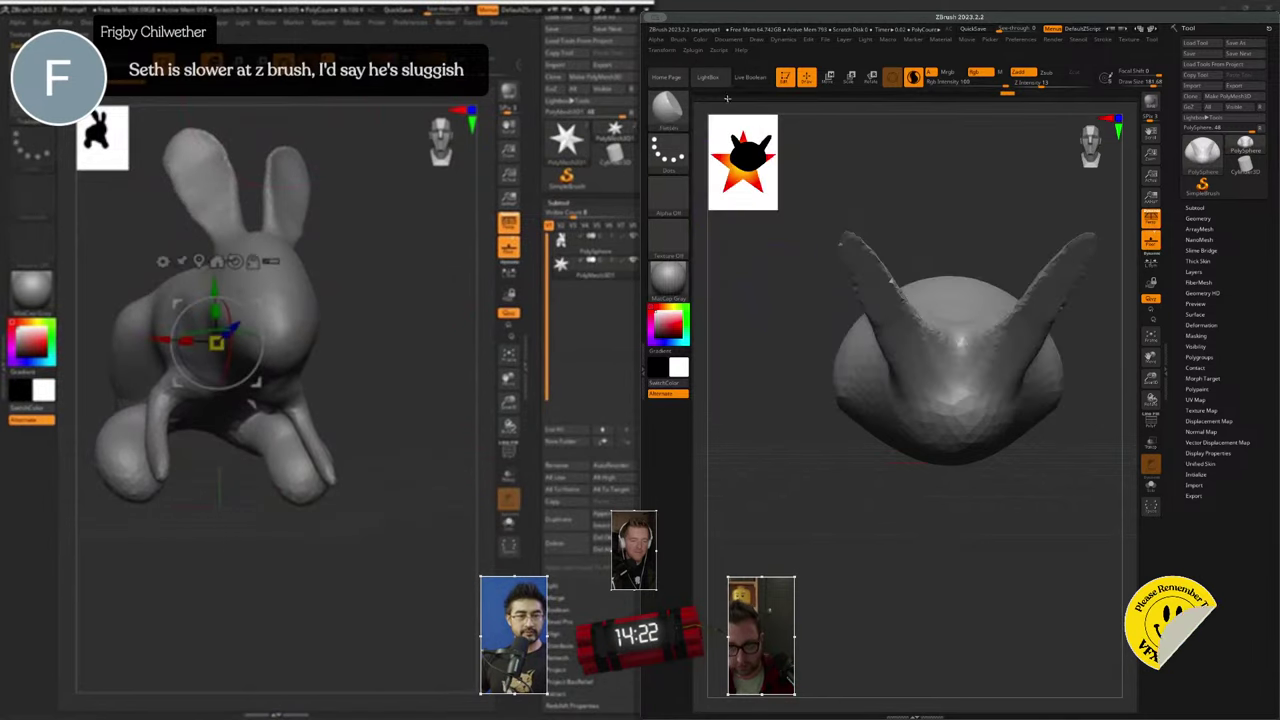
left_click(667, 108)
key("m")
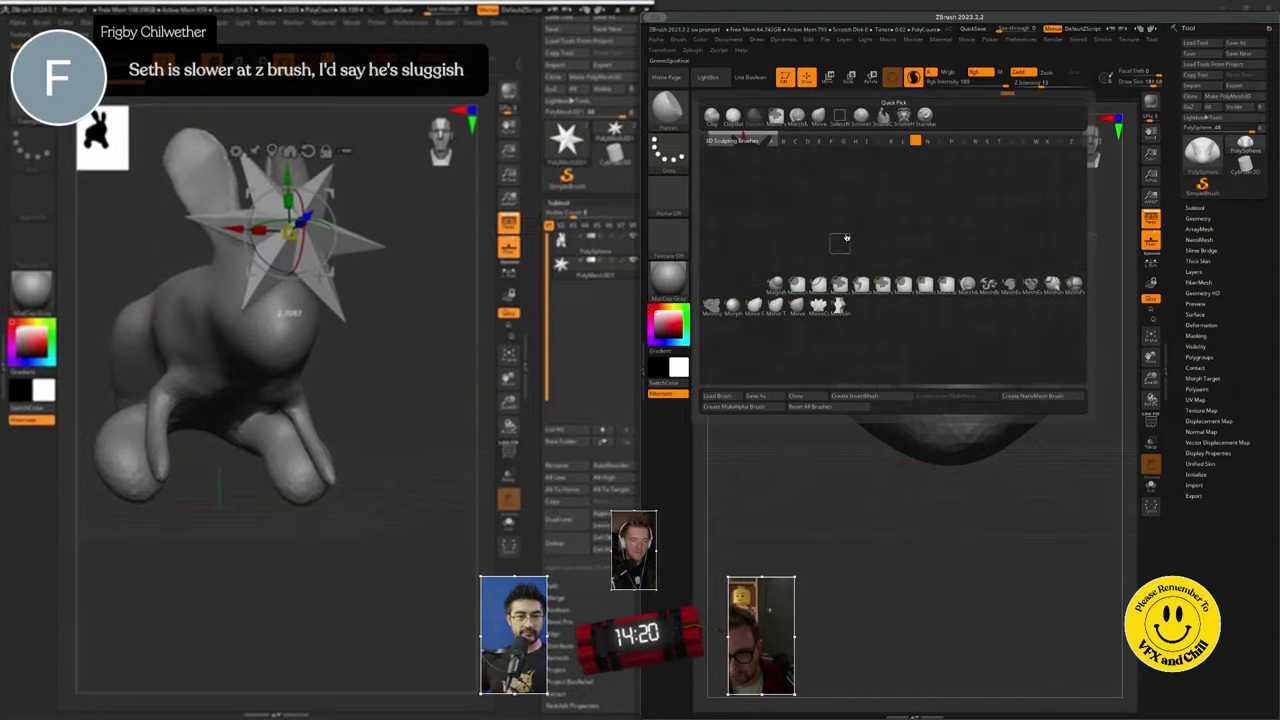
left_click(806, 304)
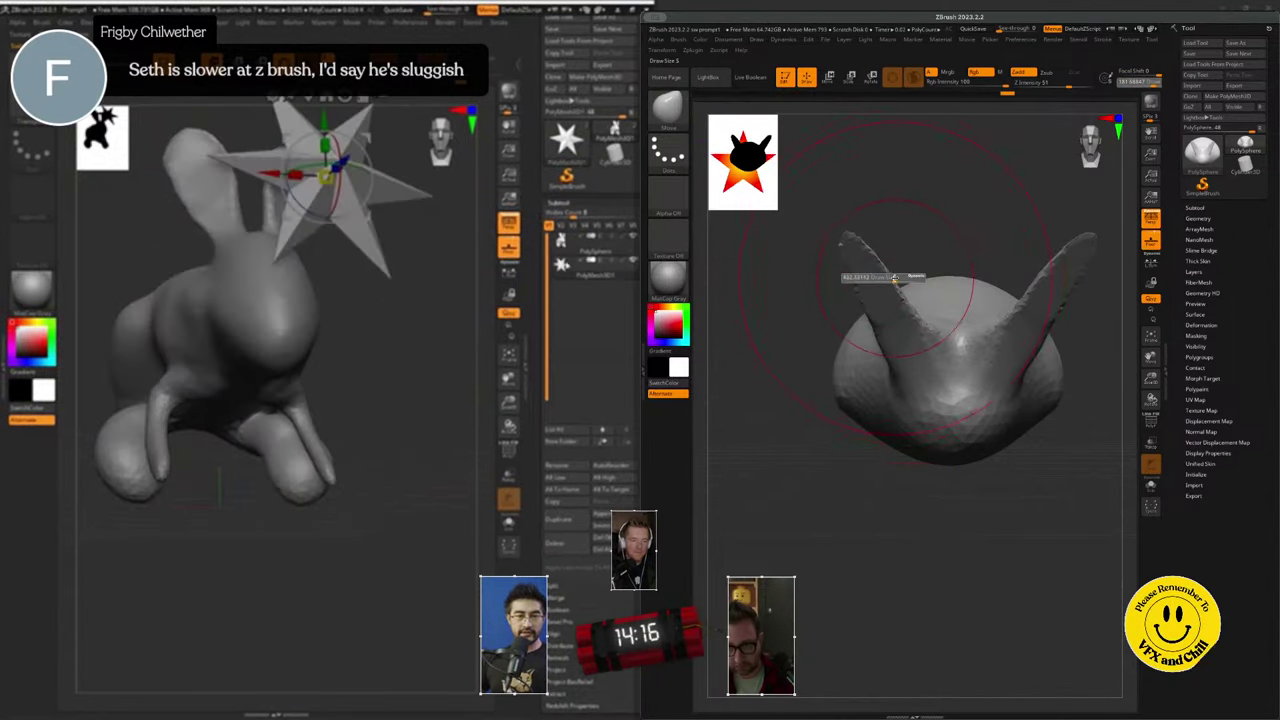
left_click_drag(892, 285, 876, 281)
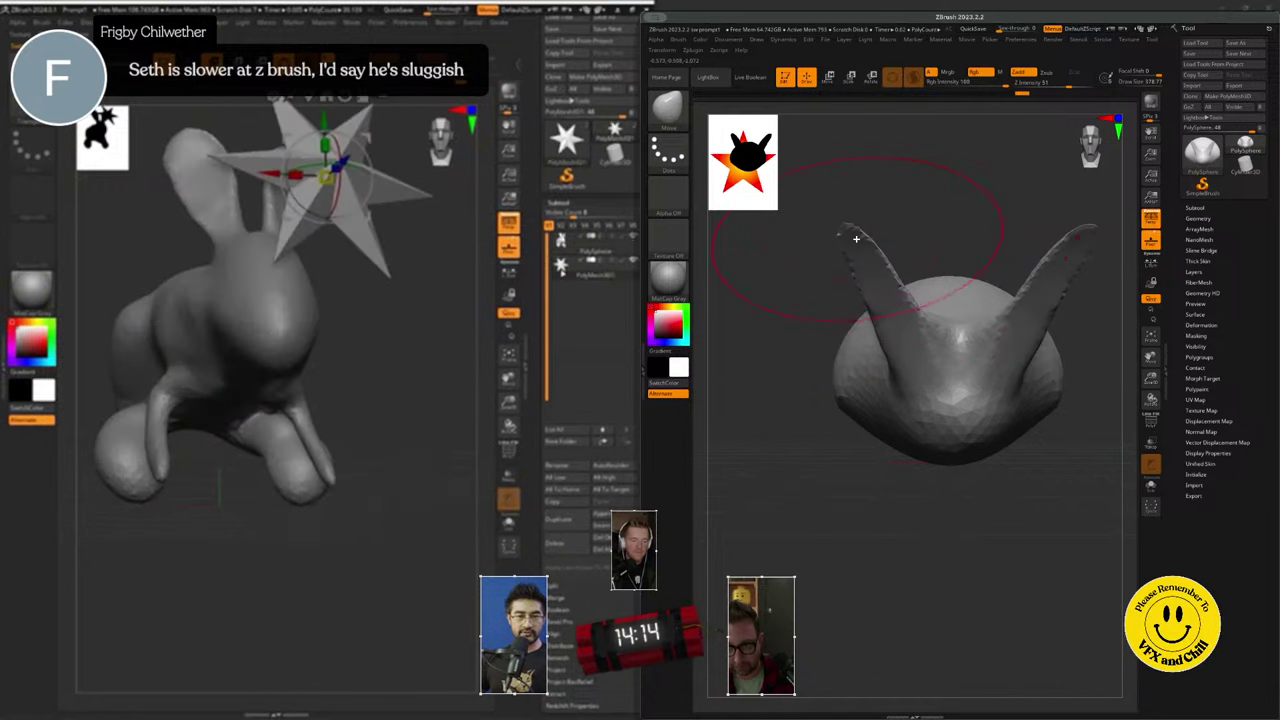
- Reshape the ZBrush 2023 ears from the front and side with the Move brush so they stand upright and curve at the tips
left_click_drag(854, 238, 855, 208)
left_click_drag(922, 337, 934, 292)
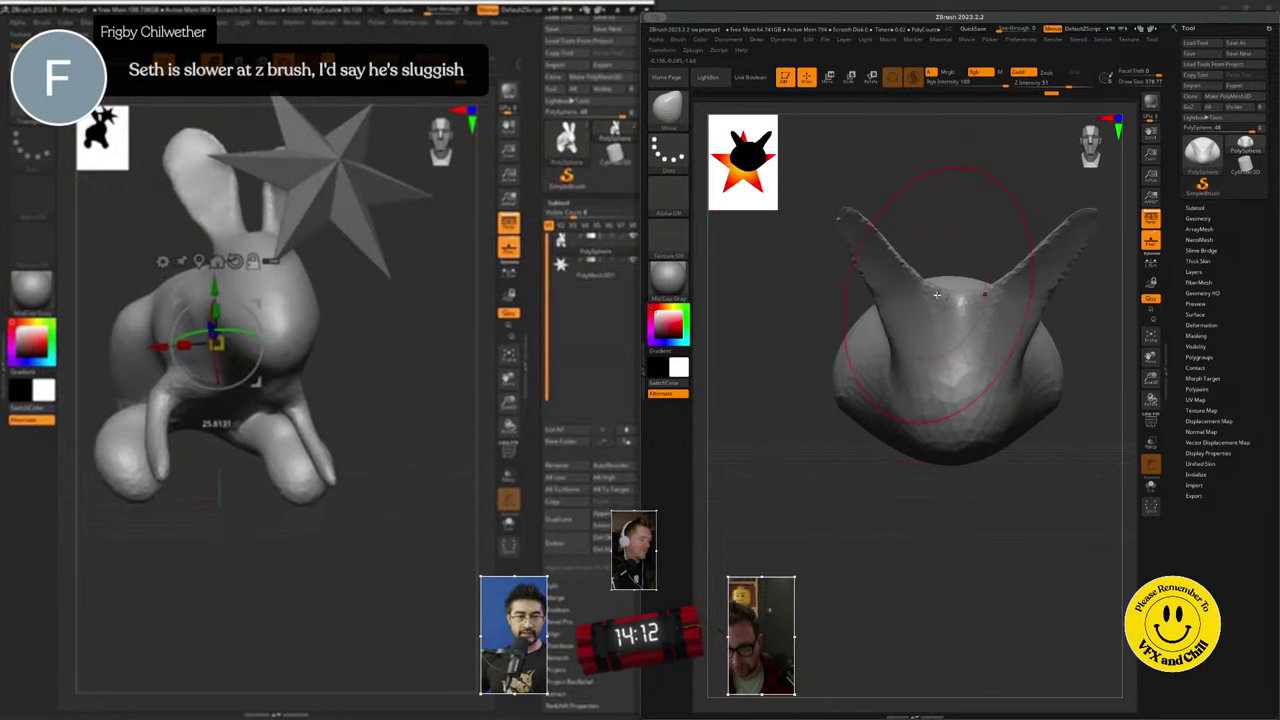
left_click(1090, 142)
left_click(1090, 142)
left_click(1091, 142)
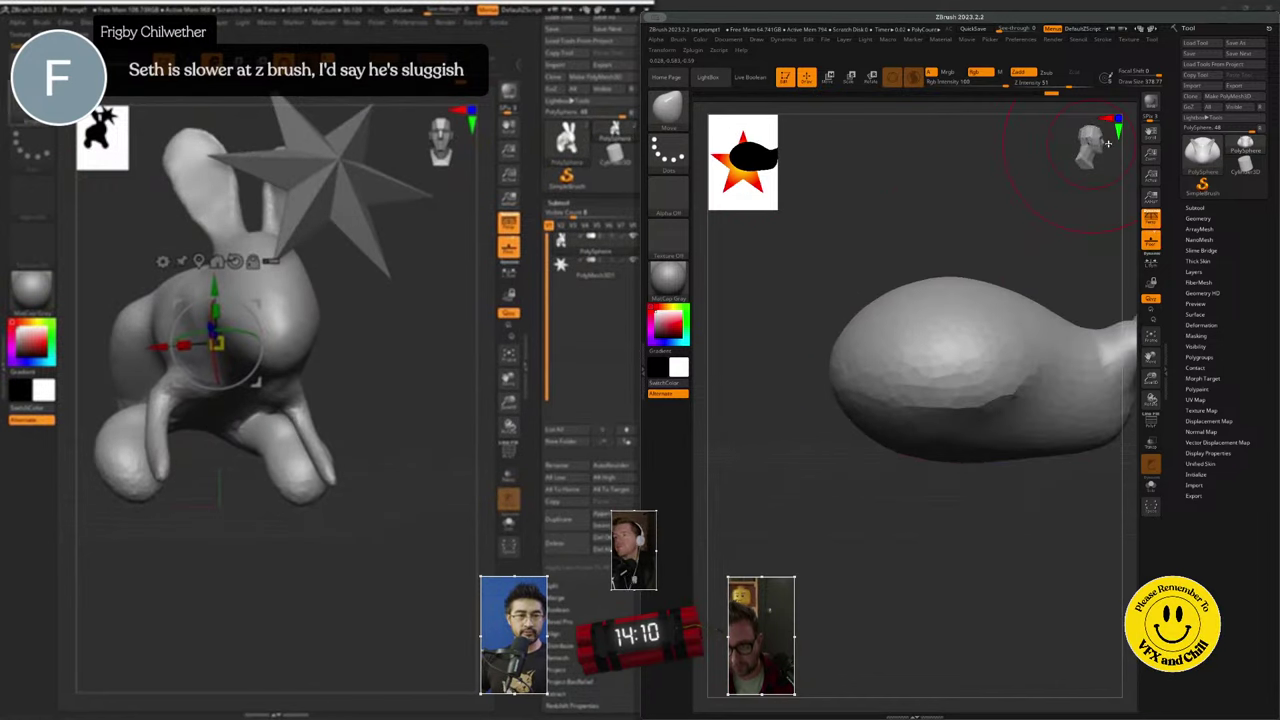
key("space")
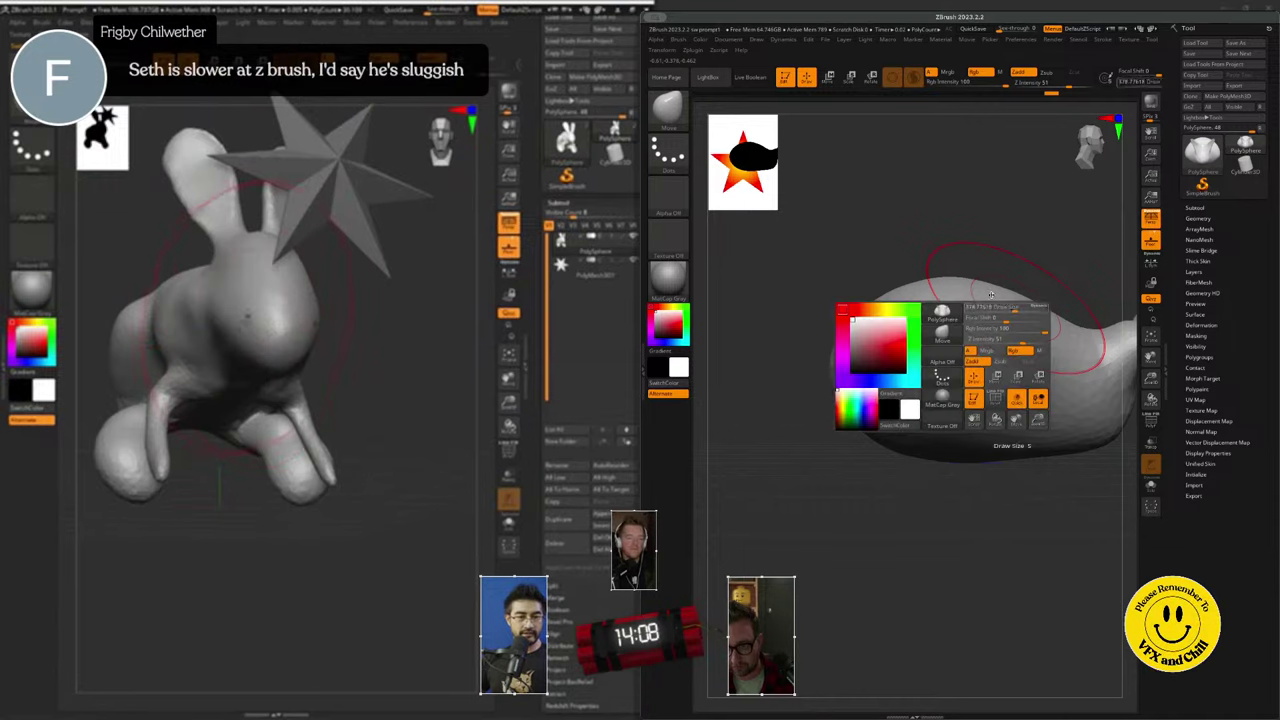
key("ctrl")
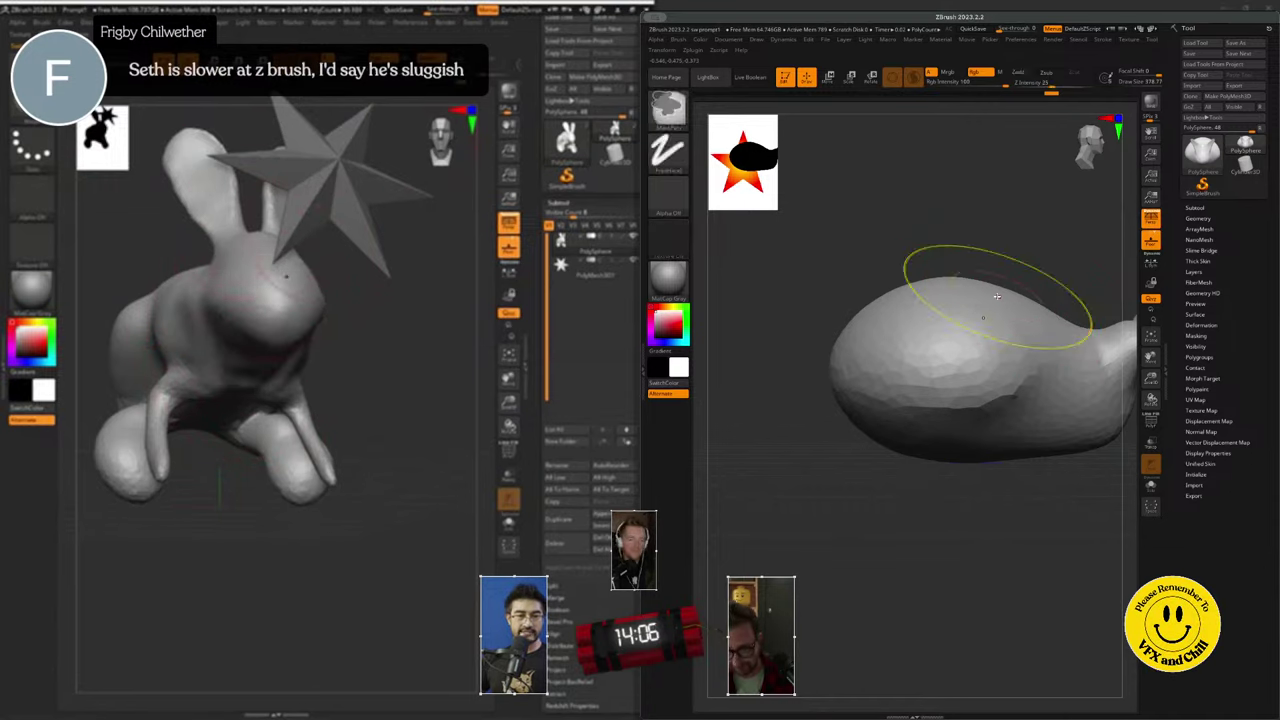
right_click_drag(997, 296, 868, 287, "ctrl")
mouse_move(867, 287)
left_mouse_down()
mouse_move(832, 283)
mouse_move(984, 317)
mouse_move(1003, 229)
mouse_move(966, 214)
left_mouse_up()
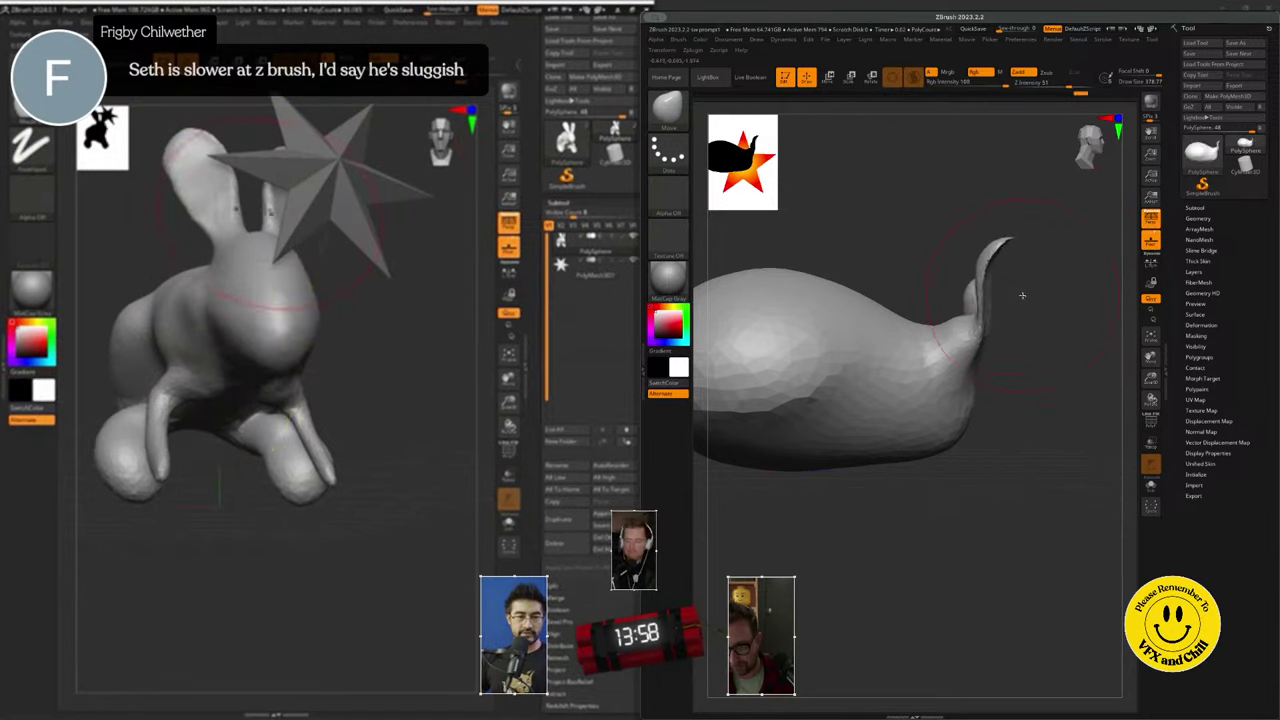
- Toggle the visibility of the star subtool beside the rabbit in ZBrush 2024, and adjust the ZBrush 2023 head with the Move brush
left_click_drag(1100, 145, 1078, 145)
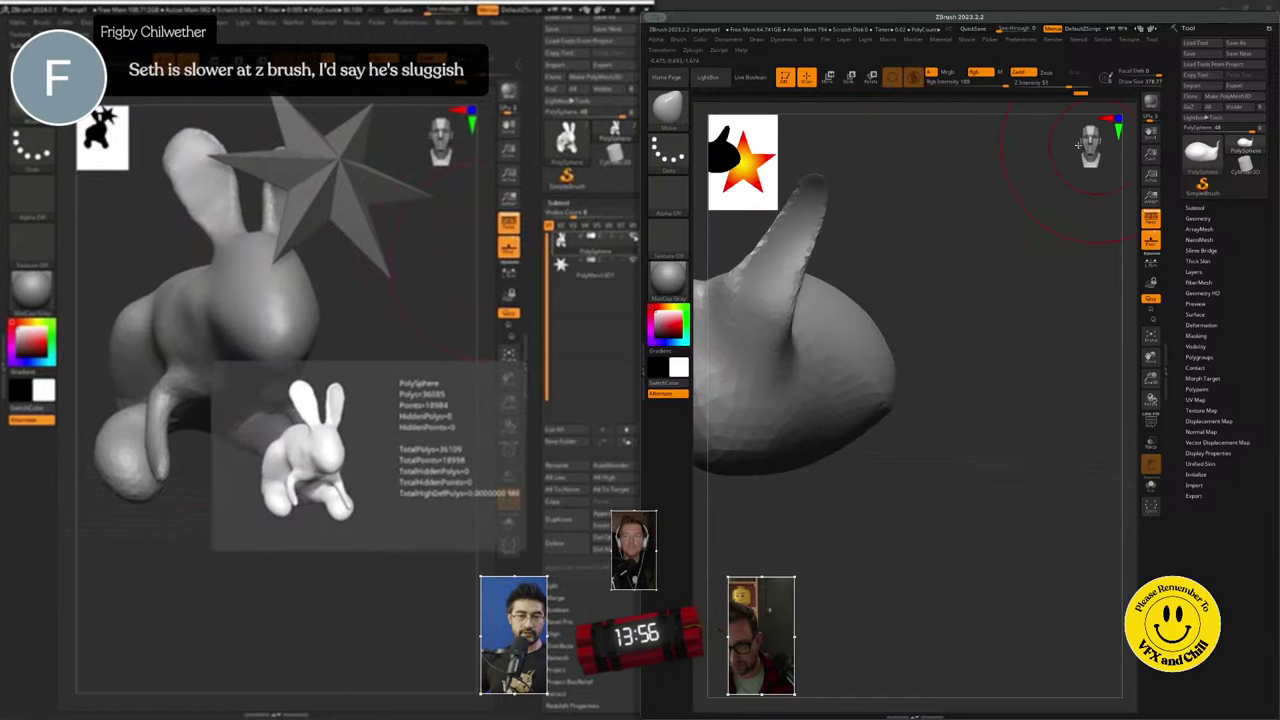
left_click(632, 248)
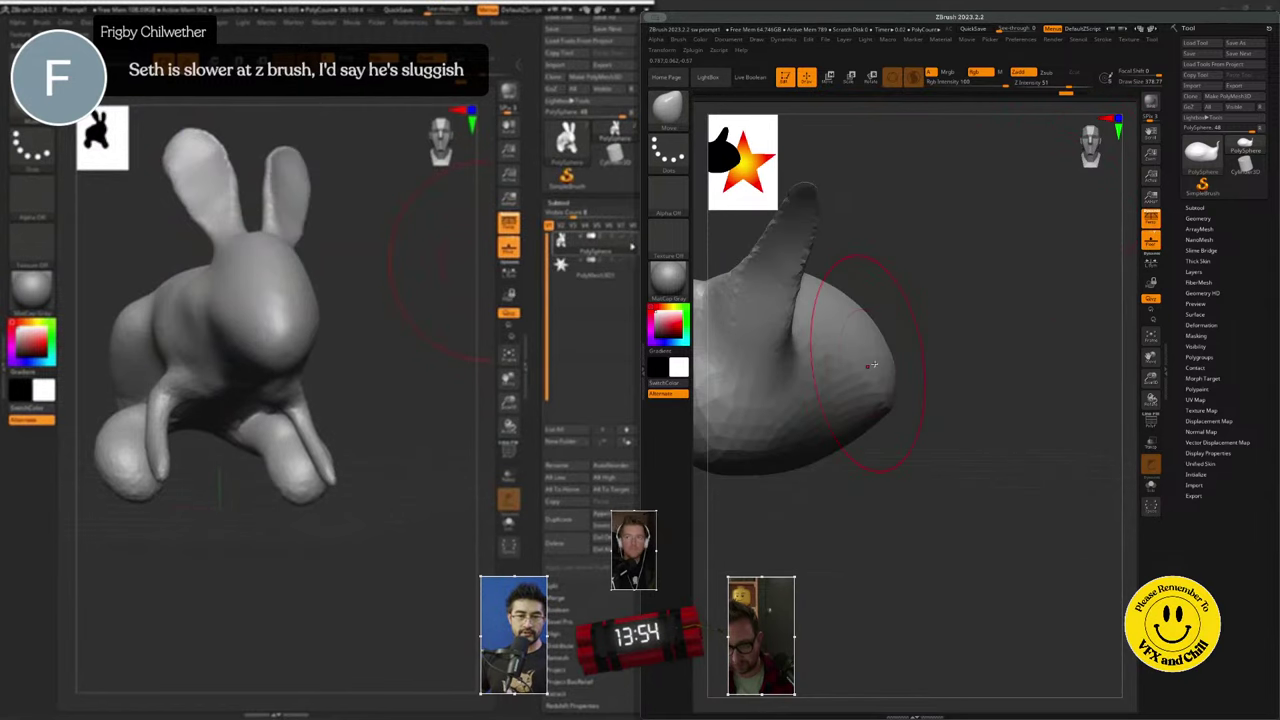
left_click_drag(897, 356, 1055, 378)
mouse_move(897, 323)
left_mouse_down()
mouse_move(897, 298)
mouse_move(940, 312)
mouse_move(938, 364)
left_mouse_up()
left_click(634, 262)
left_click(634, 262)
left_click(634, 262)
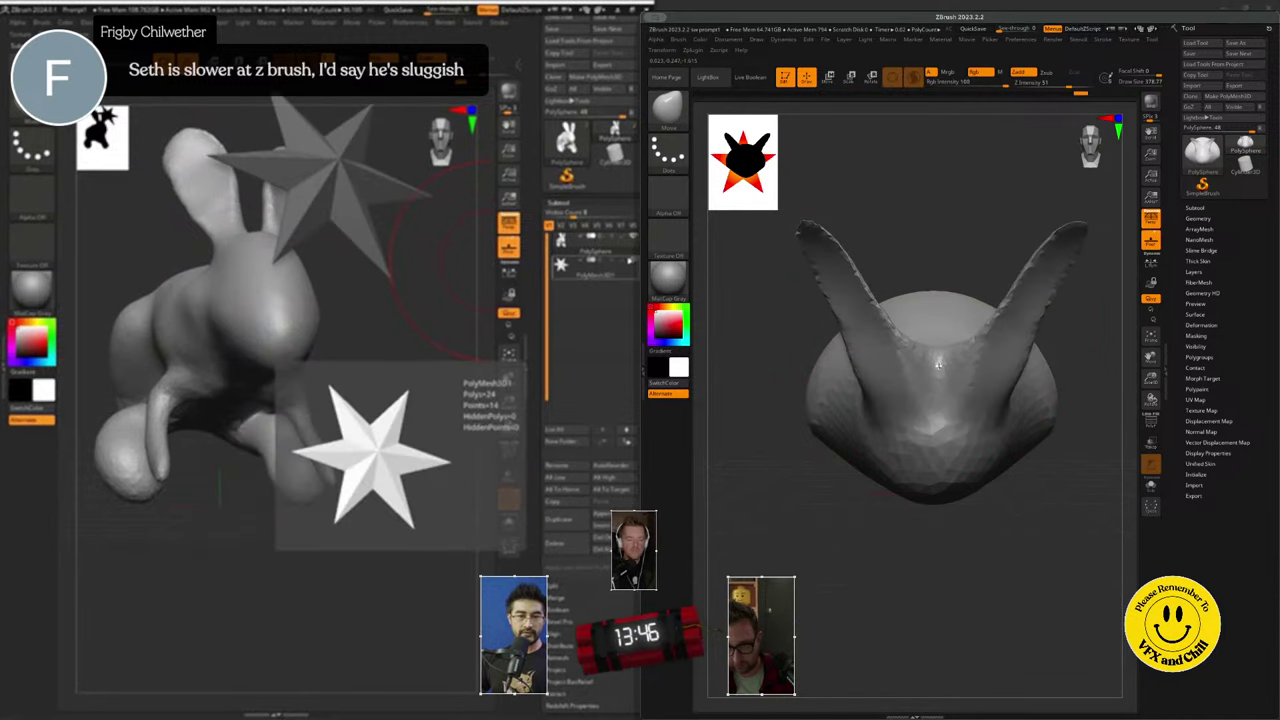
left_click(635, 261)
- Undo the last ZBrush 2023 ear stroke and delete the star subtool from the ZBrush 2024 rabbit
left_click_drag(830, 226, 874, 213)
key("ctrl+z")
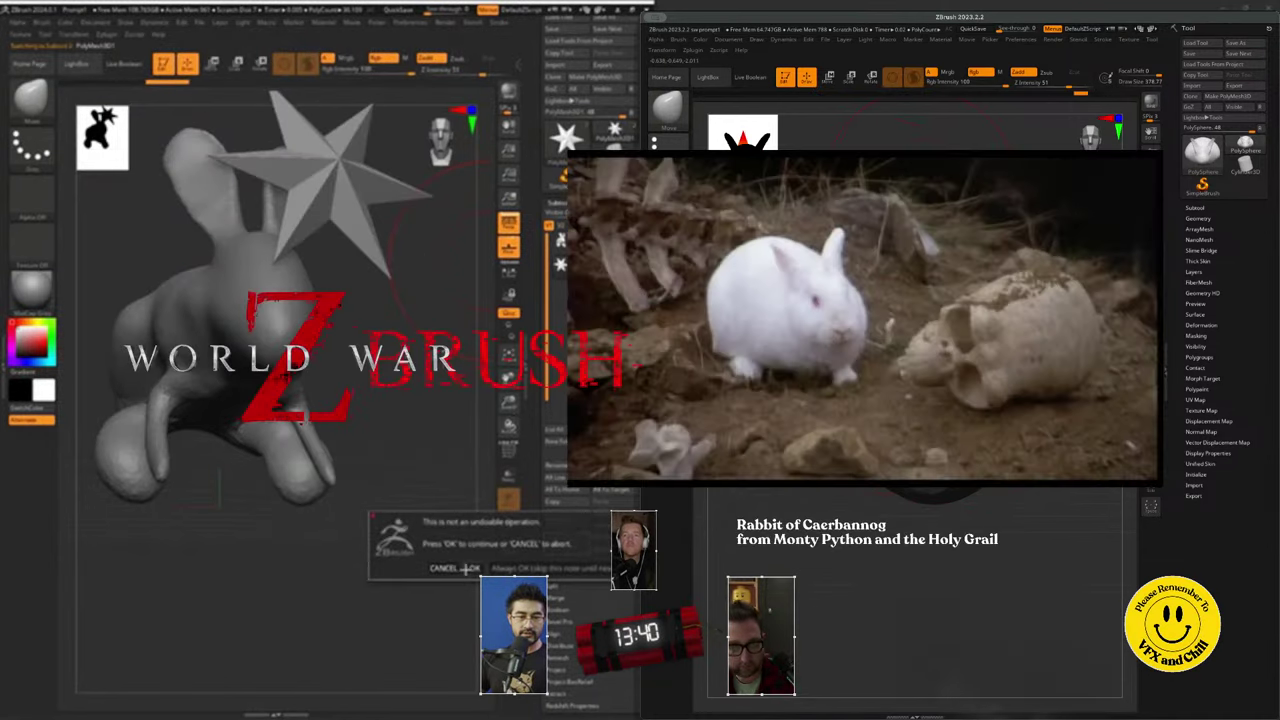
left_click(472, 569)
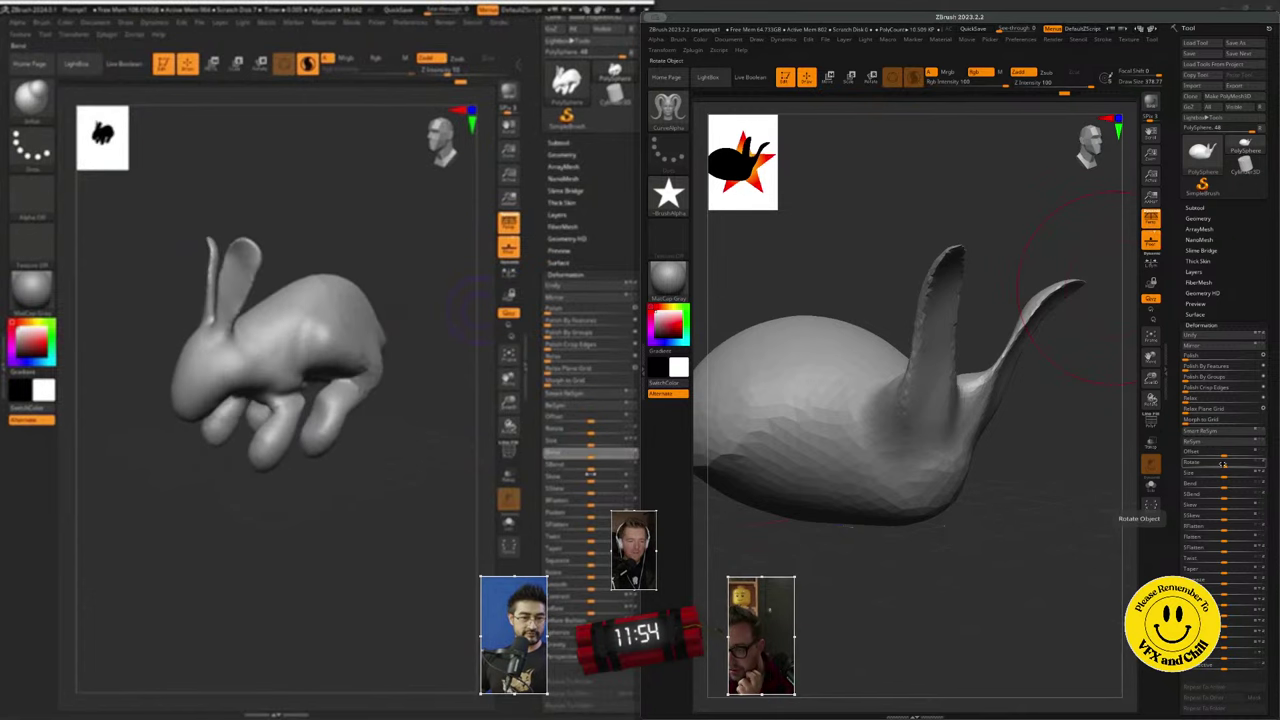
- Try the Rotate, Skew and Twist deformations on the ZBrush 2023 rabbit, and turn the ZBrush 2024 rabbit to its front
left_click_drag(1222, 463, 1224, 463)
mouse_move(1223, 507)
left_mouse_down()
mouse_move(1204, 507)
mouse_move(1238, 520)
mouse_move(1224, 520)
left_mouse_up()
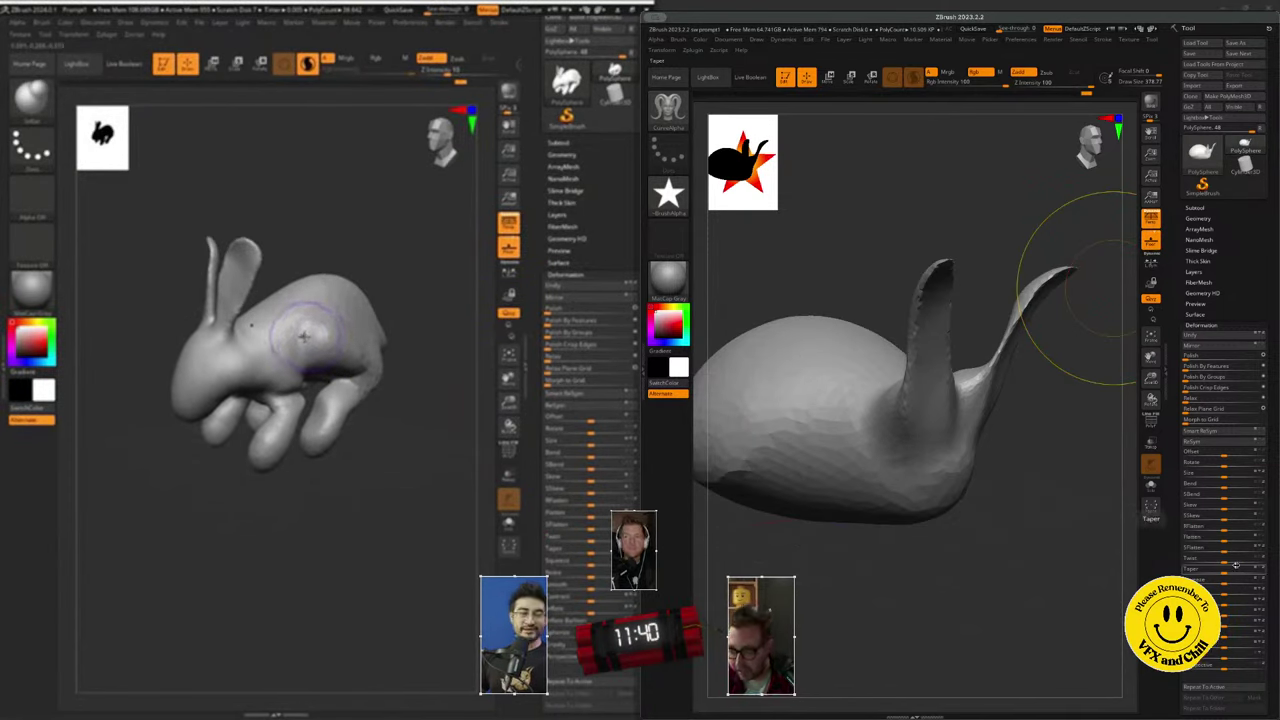
left_click_drag(1226, 559, 1226, 560)
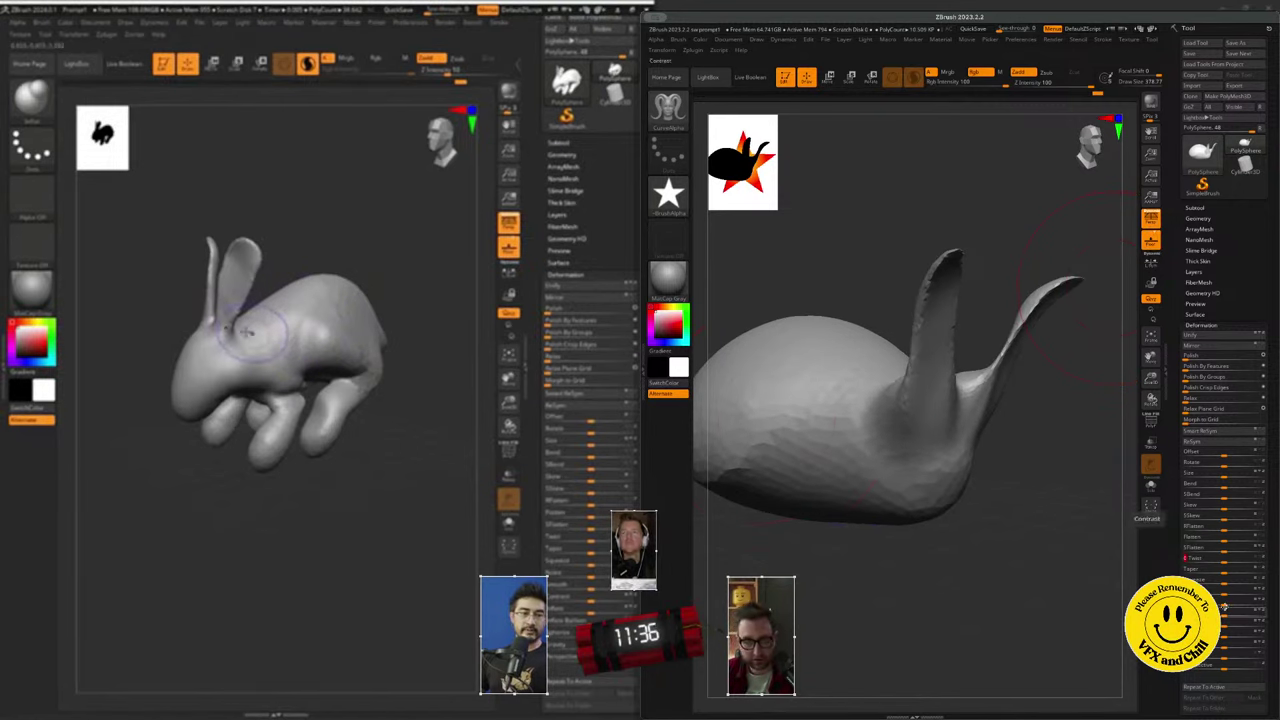
left_click_drag(240, 480, 335, 403)
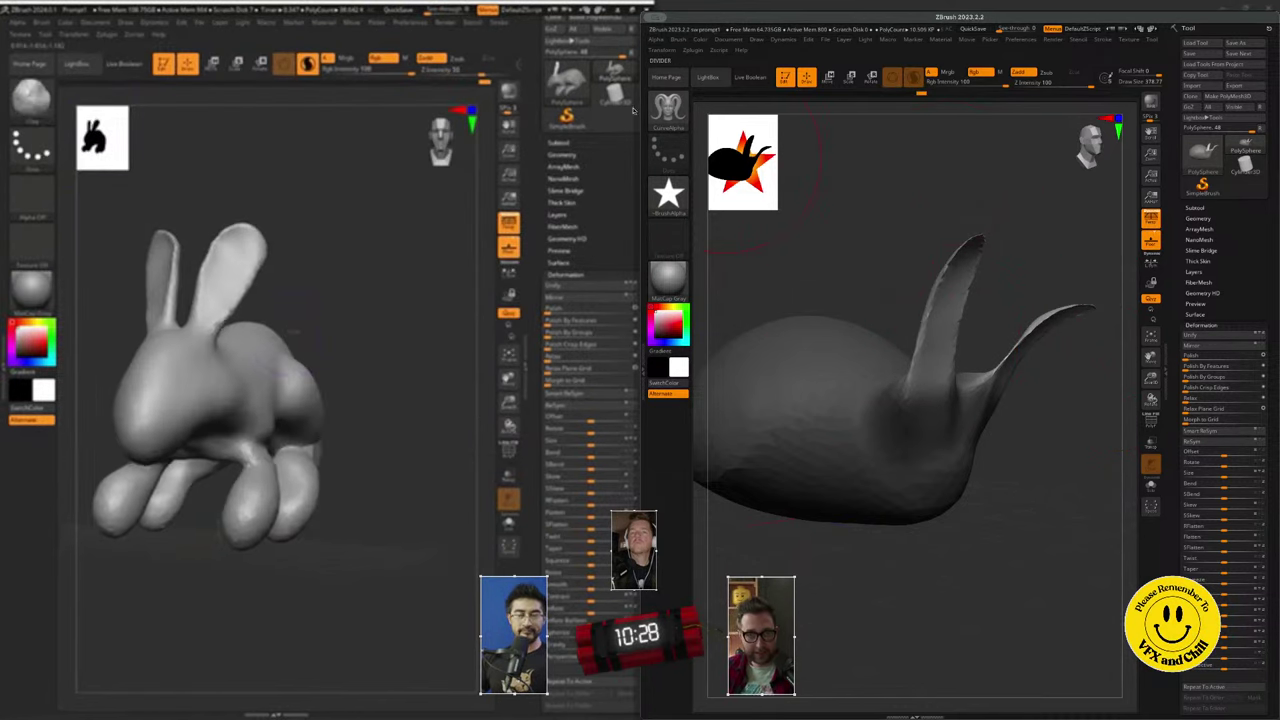
- Look through the ZBrush 2023 sculpting brushes and clear the mask covering the rabbit's body
left_click(673, 118)
left_click(675, 124)
left_click(675, 124)
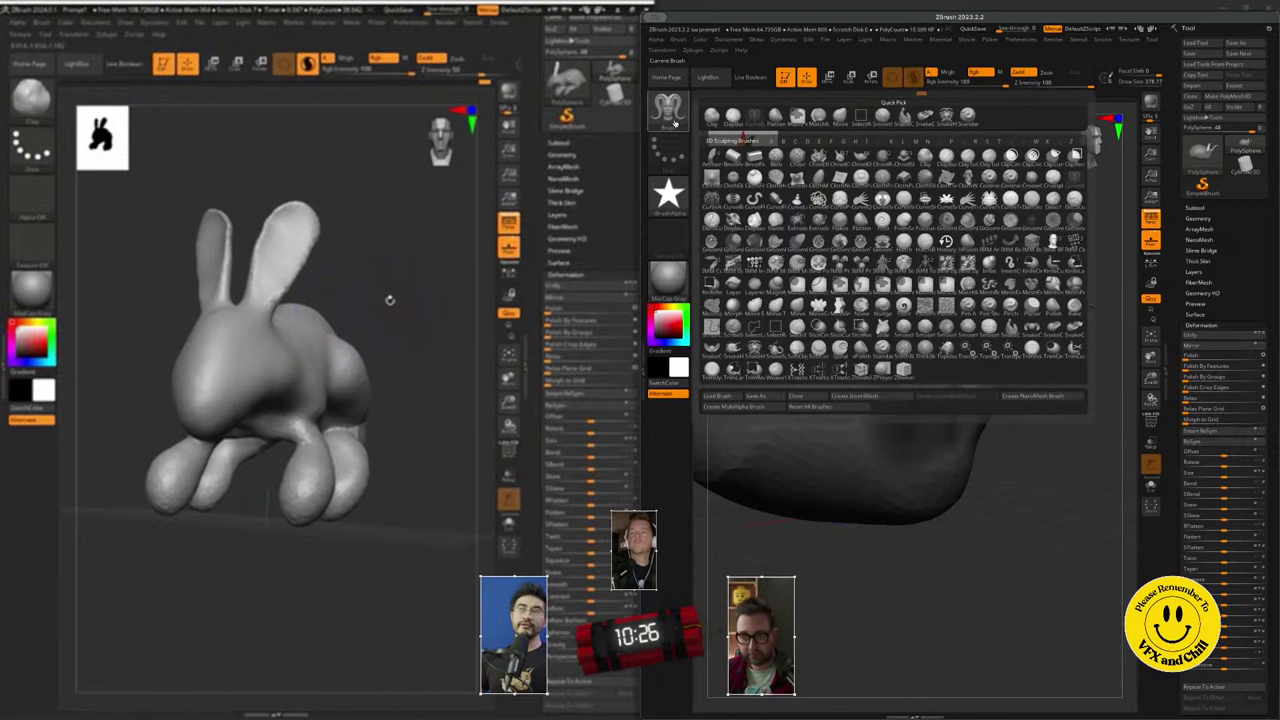
left_click(675, 124)
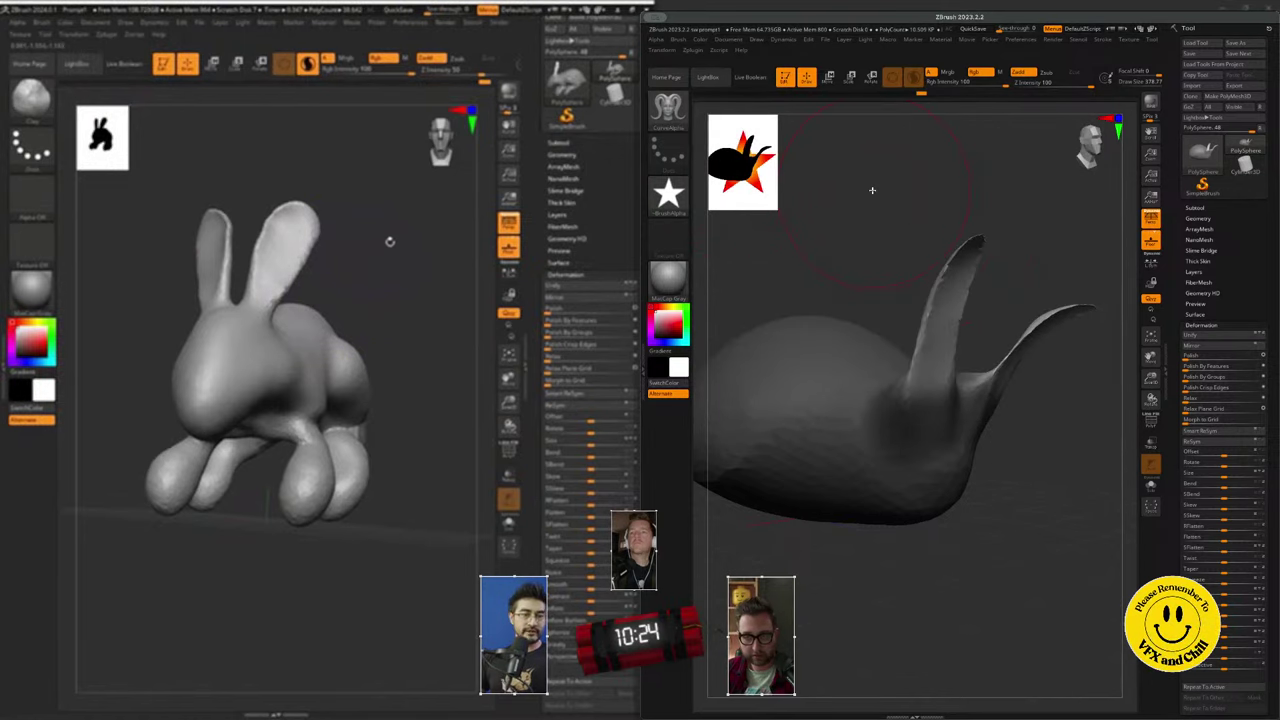
right_click(872, 190)
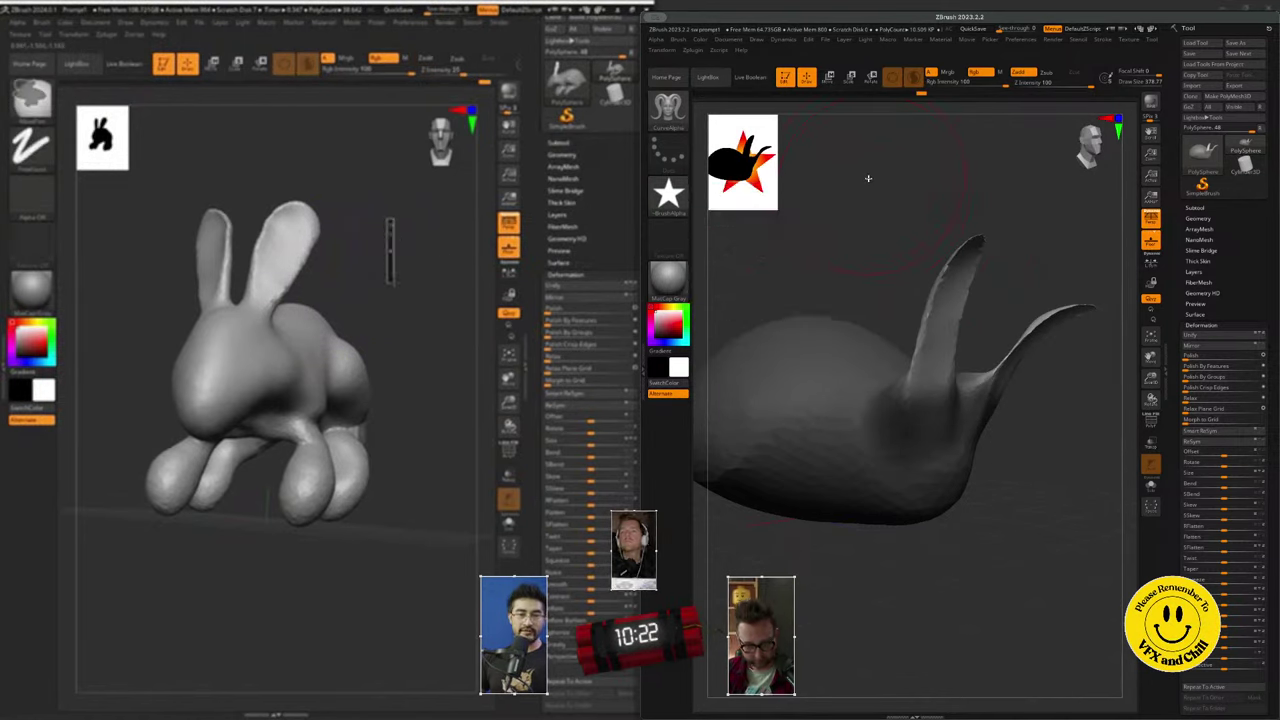
left_click_drag(868, 178, 823, 198, "ctrl")
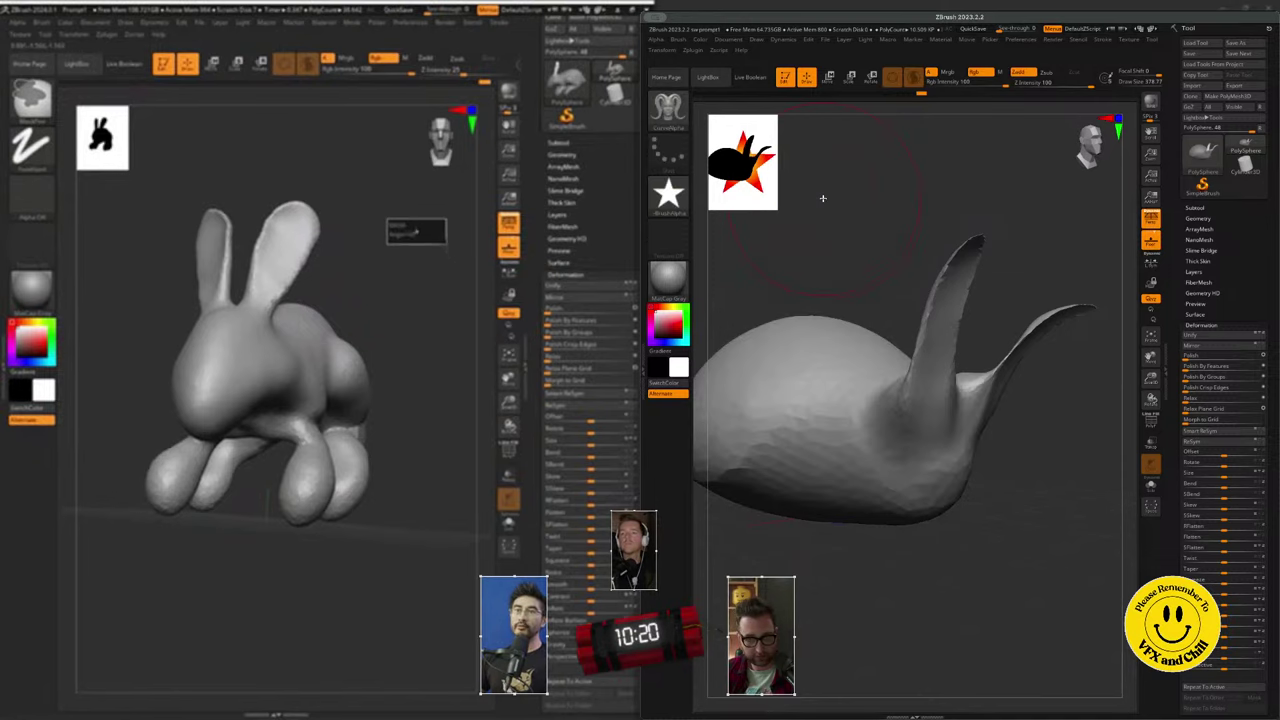
left_click(830, 351, "ctrl")
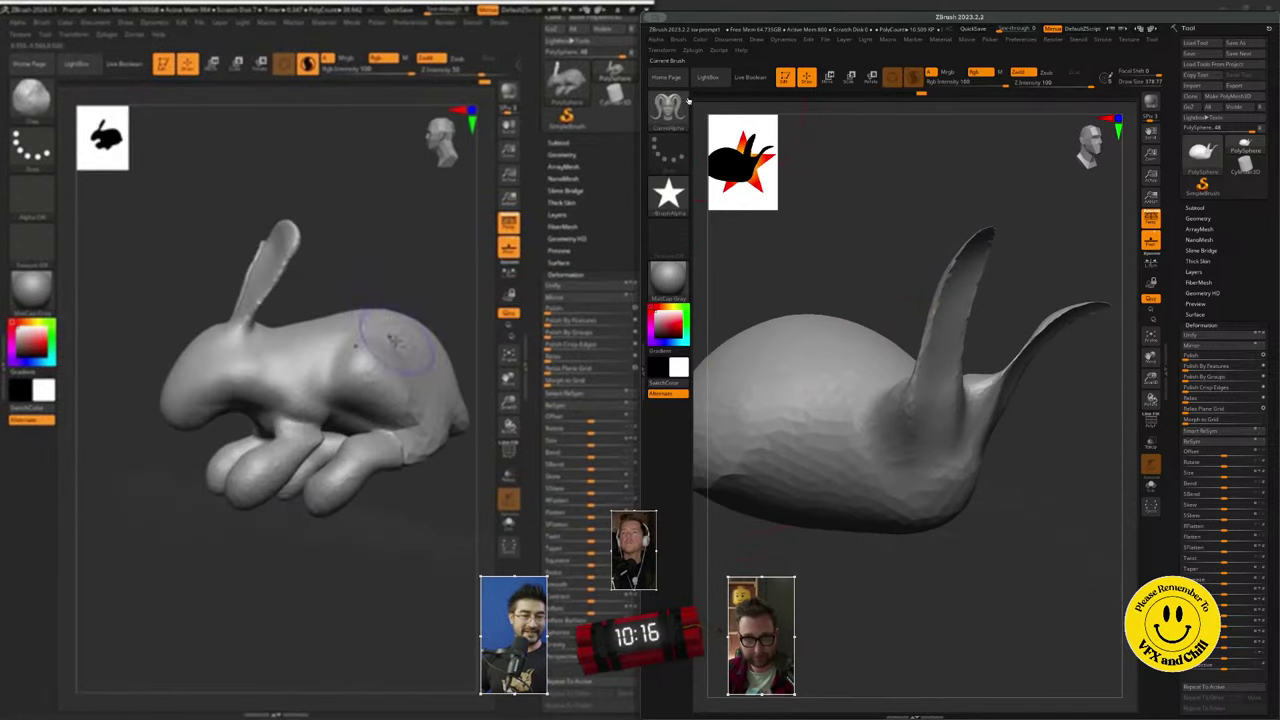
- Switch the ZBrush 2023 brush to Polish and smooth the rabbit's body and ear base, and adjust the ZBrush 2024 Move brush's draw size
left_click(668, 128)
left_click(668, 118)
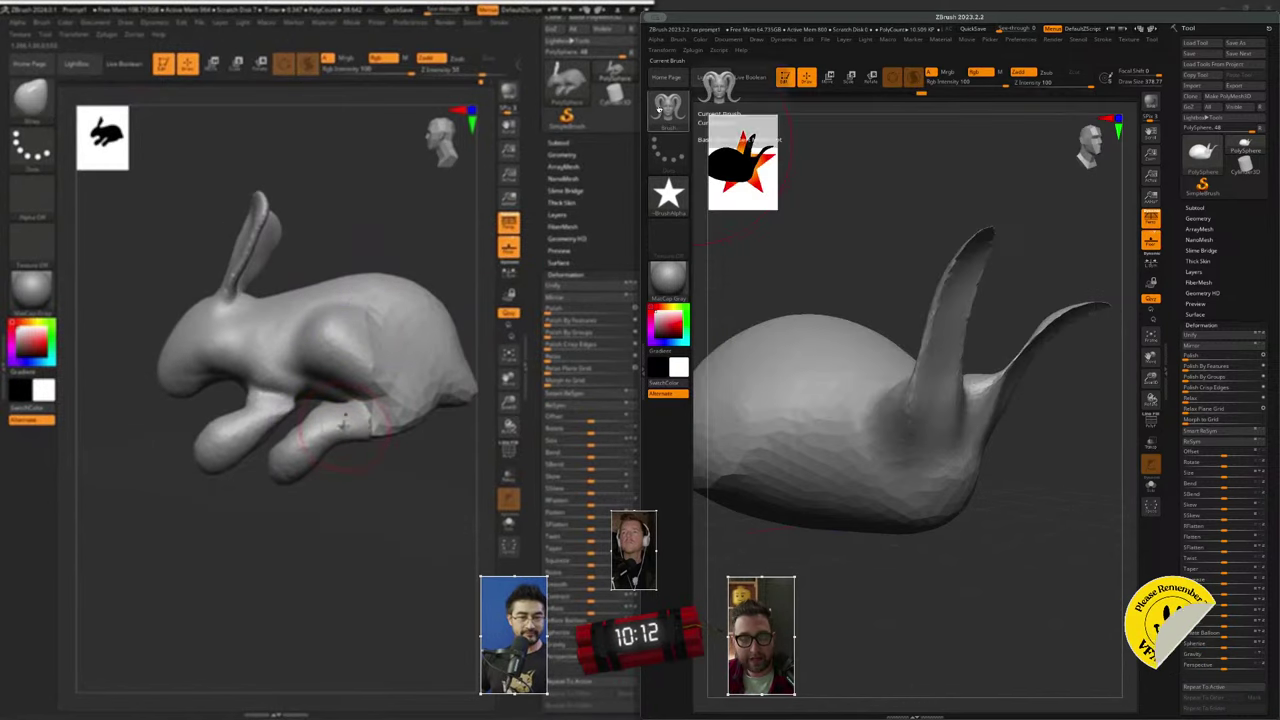
left_click(668, 114)
right_click_drag(354, 416, 325, 424)
key("space")
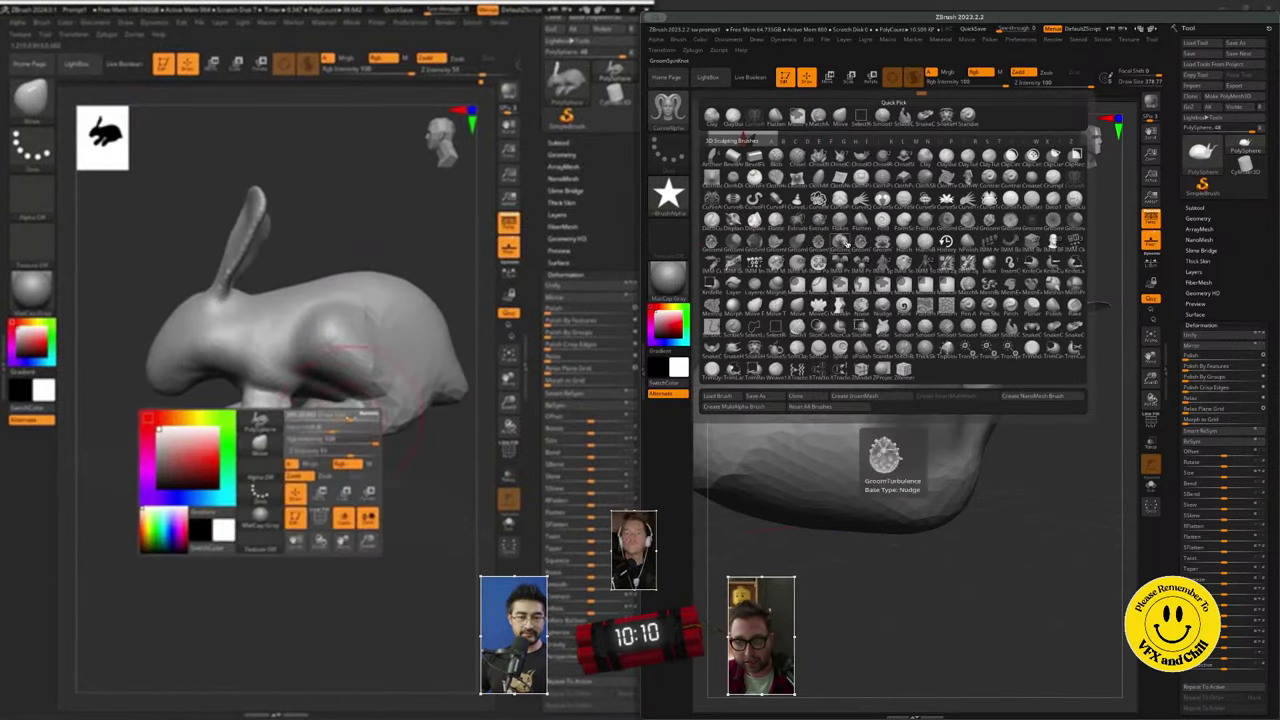
left_click(670, 112)
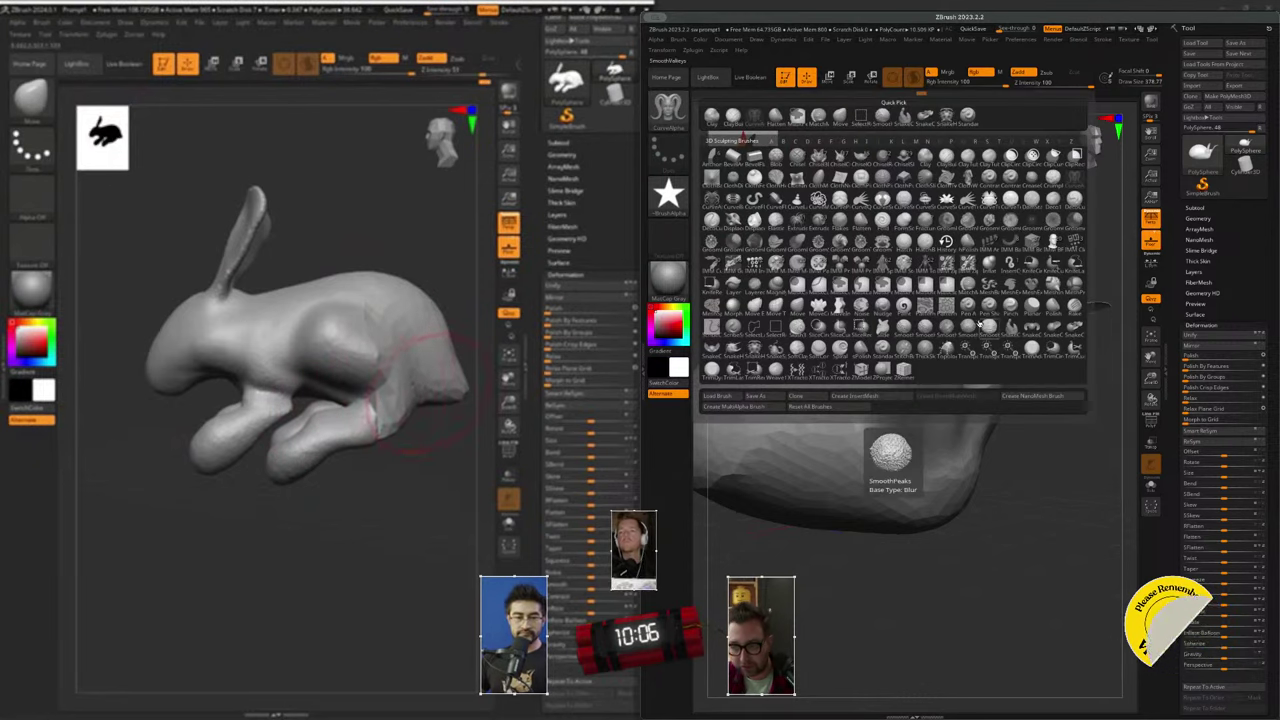
left_click(1053, 308)
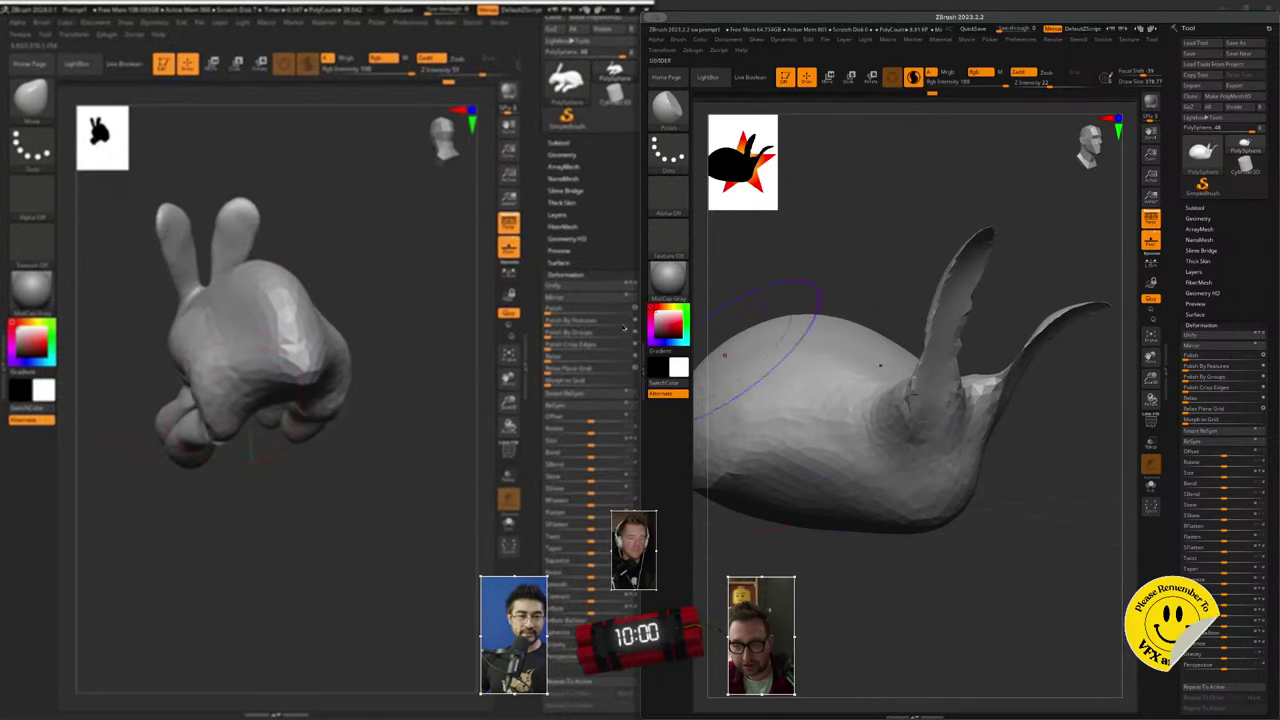
mouse_move(809, 407)
left_mouse_down("shift")
mouse_move(840, 420)
mouse_move(783, 386)
mouse_move(775, 395)
left_mouse_up("shift")
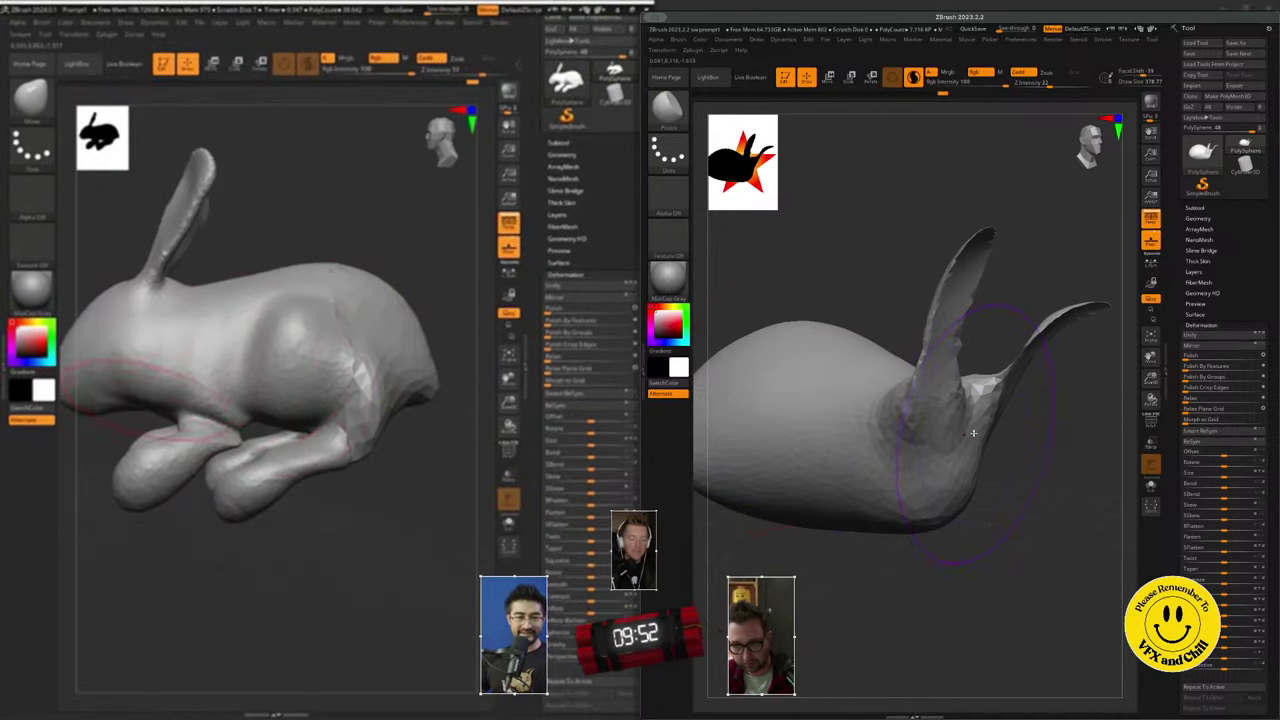
- Switch the ZBrush 2023 sculpting brush to Inflat for working on the rabbit's head
left_click(668, 109)
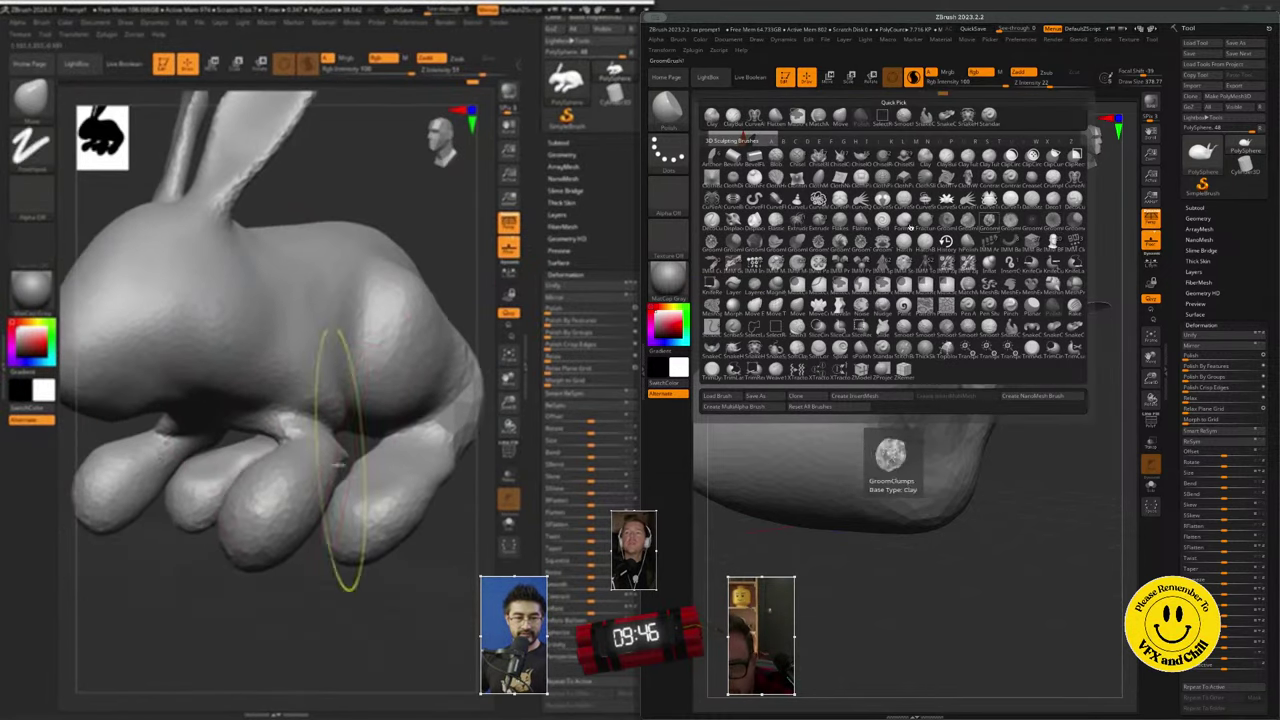
left_click(858, 222)
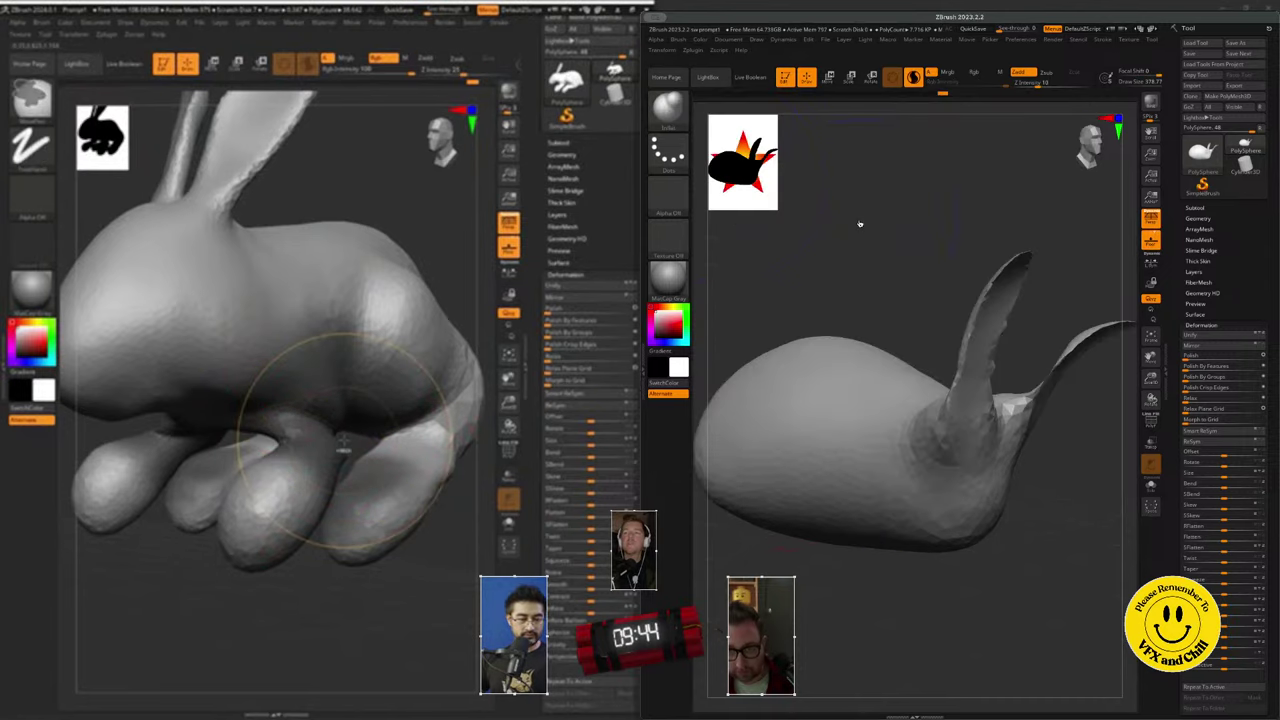
left_click(679, 107)
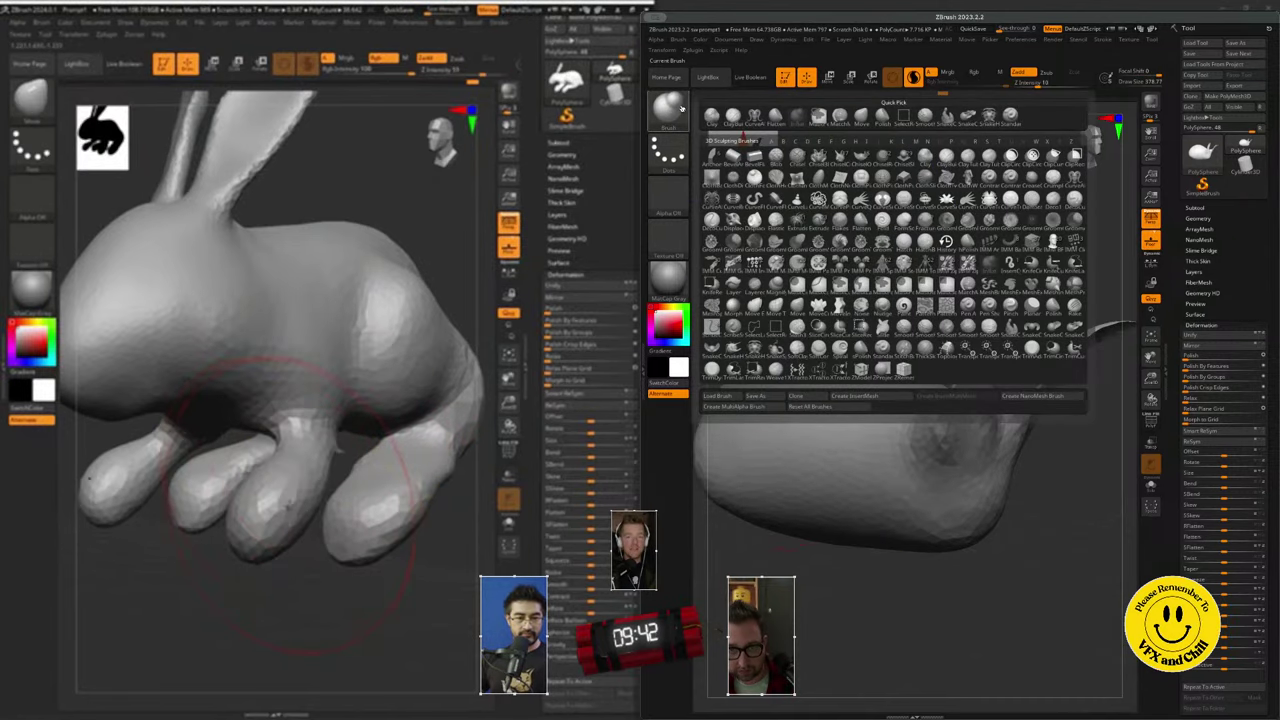
left_click(682, 107)
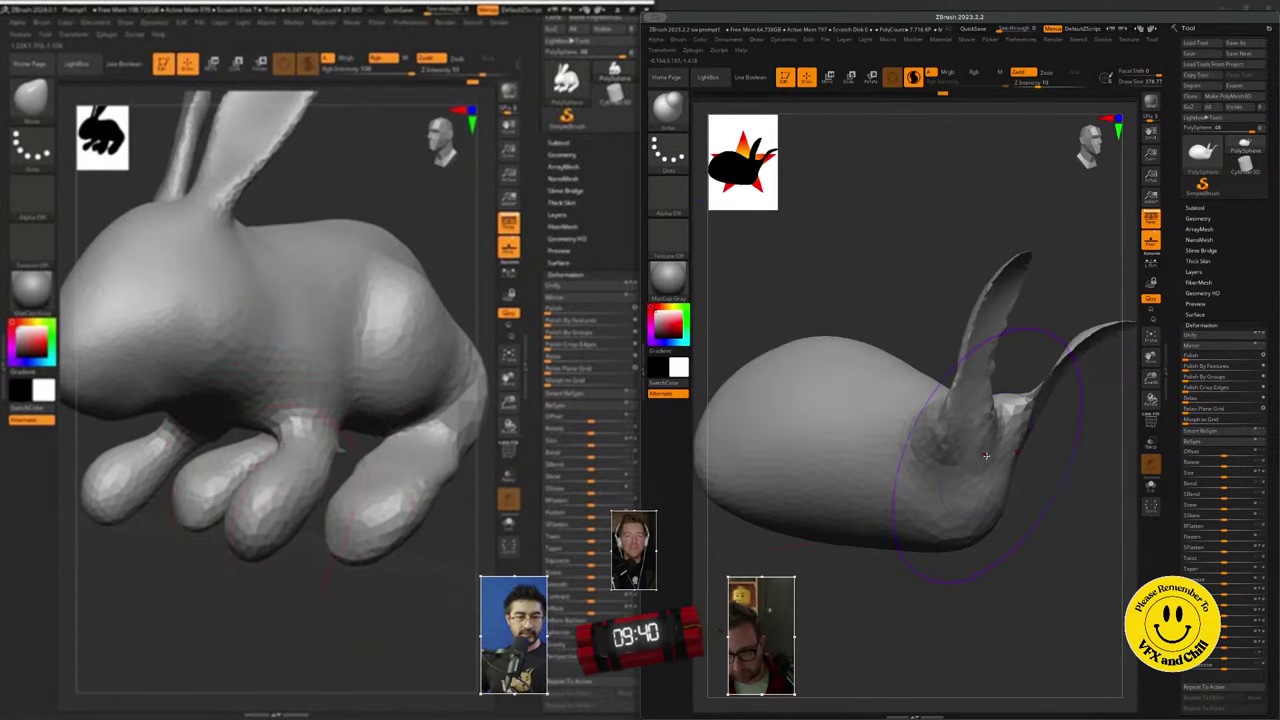
- Try inflating, remeshing and smoothing the ZBrush 2023 rabbit's head and ear base, and undo the last changes
mouse_move(986, 455)
left_mouse_down()
mouse_move(988, 440)
mouse_move(1000, 455)
left_mouse_up()
left_click_drag(777, 300, 795, 318, "ctrl")
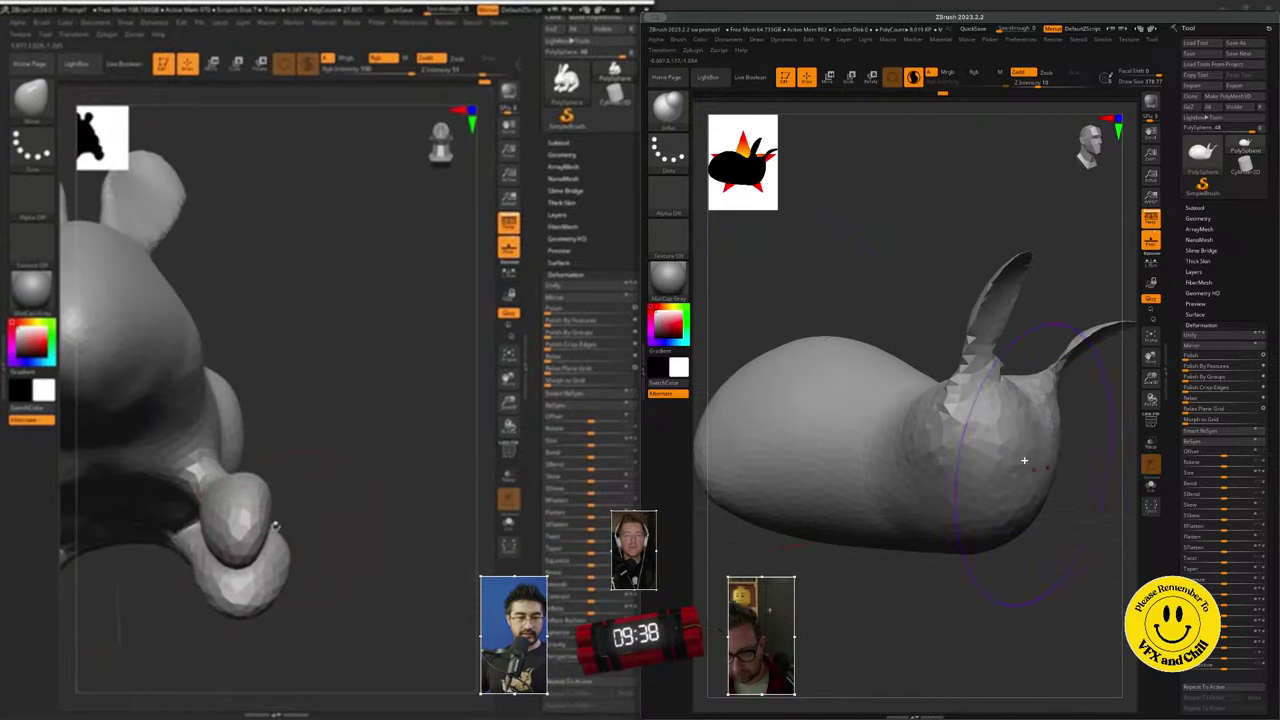
left_click_drag(998, 450, 1000, 425, "shift")
left_click_drag(800, 280, 820, 300, "ctrl")
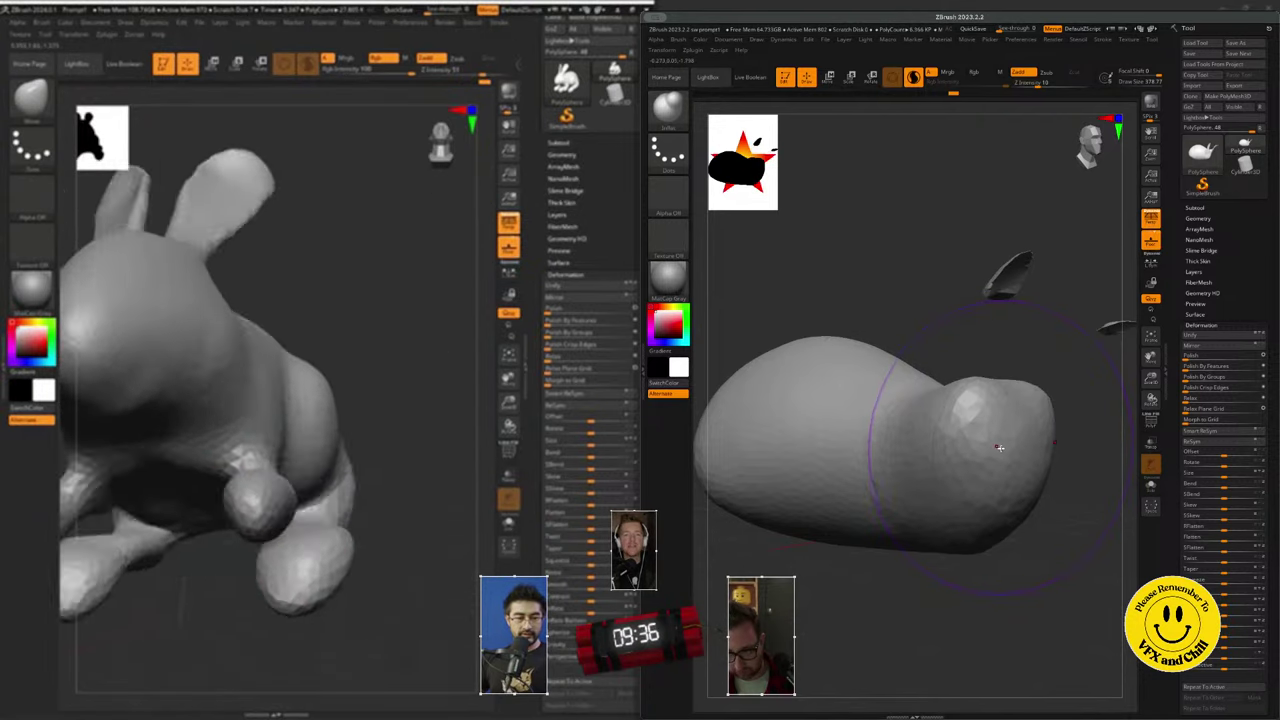
key("ctrl+z")
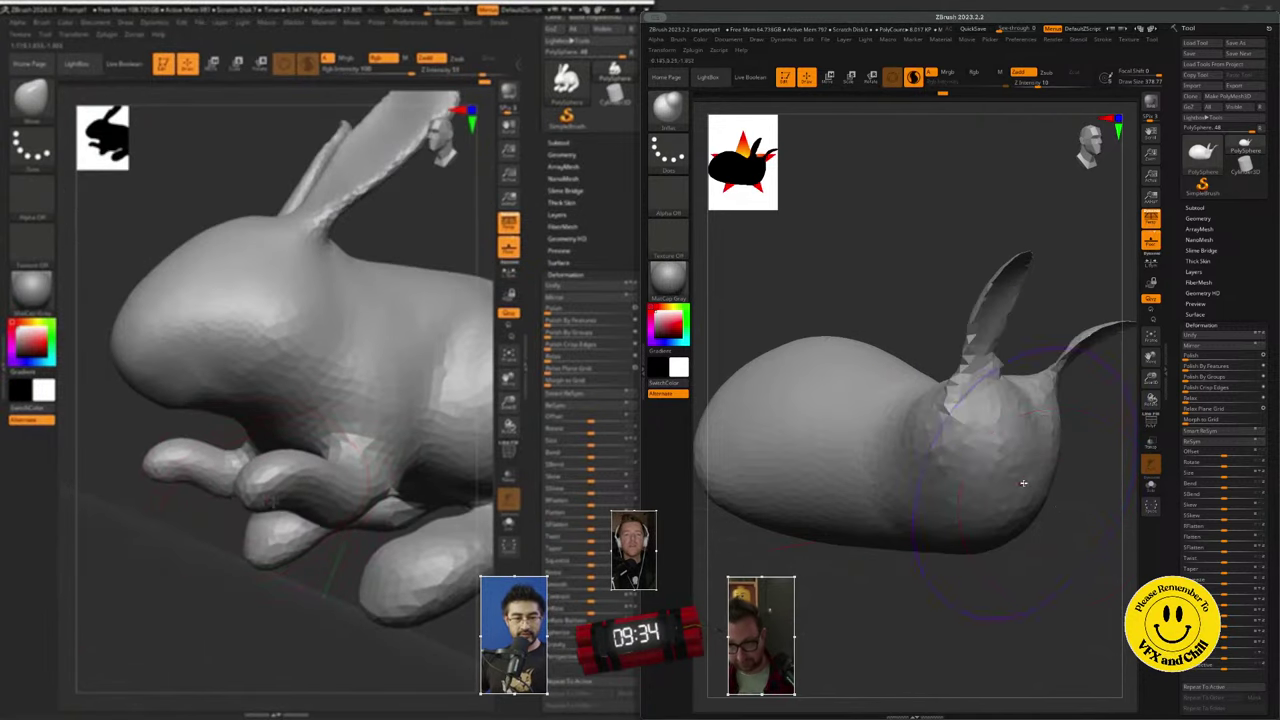
mouse_move(990, 465)
left_mouse_down()
mouse_move(989, 491)
mouse_move(982, 454)
mouse_move(988, 512)
left_mouse_up()
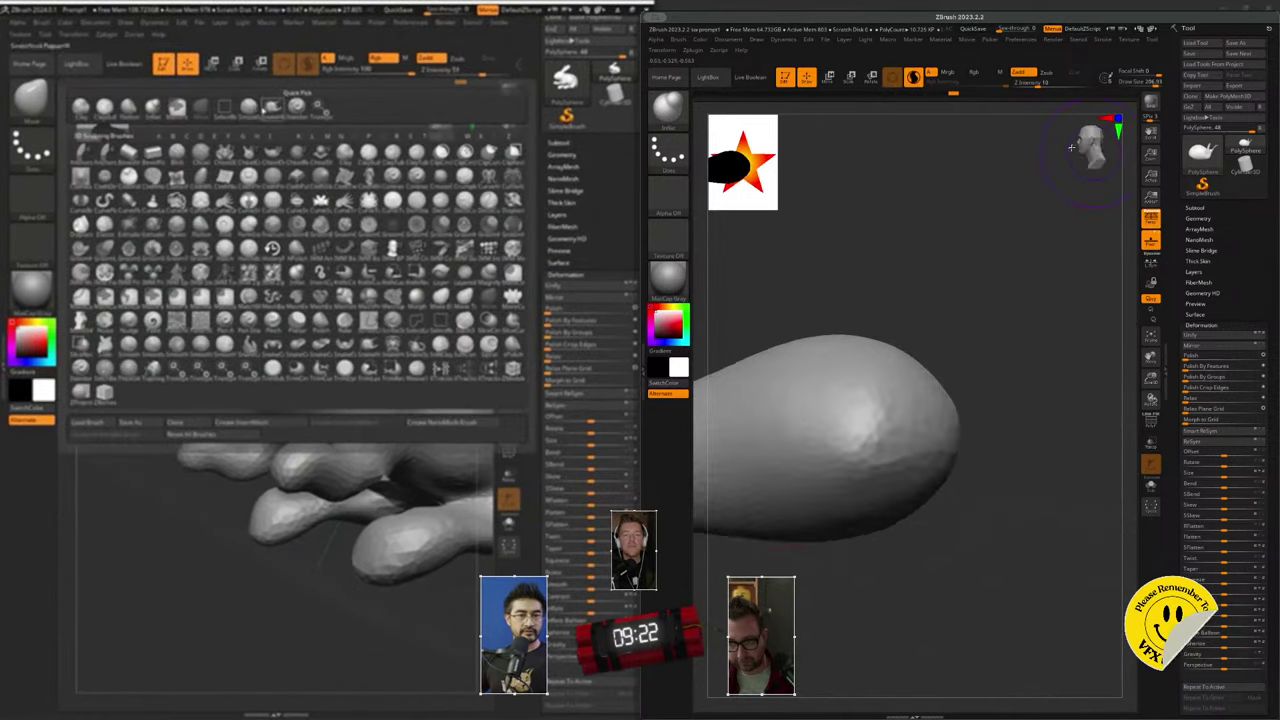
- Switch the ZBrush 2024 brush to SnakeHook and turn that rabbit to its front
left_click(227, 107)
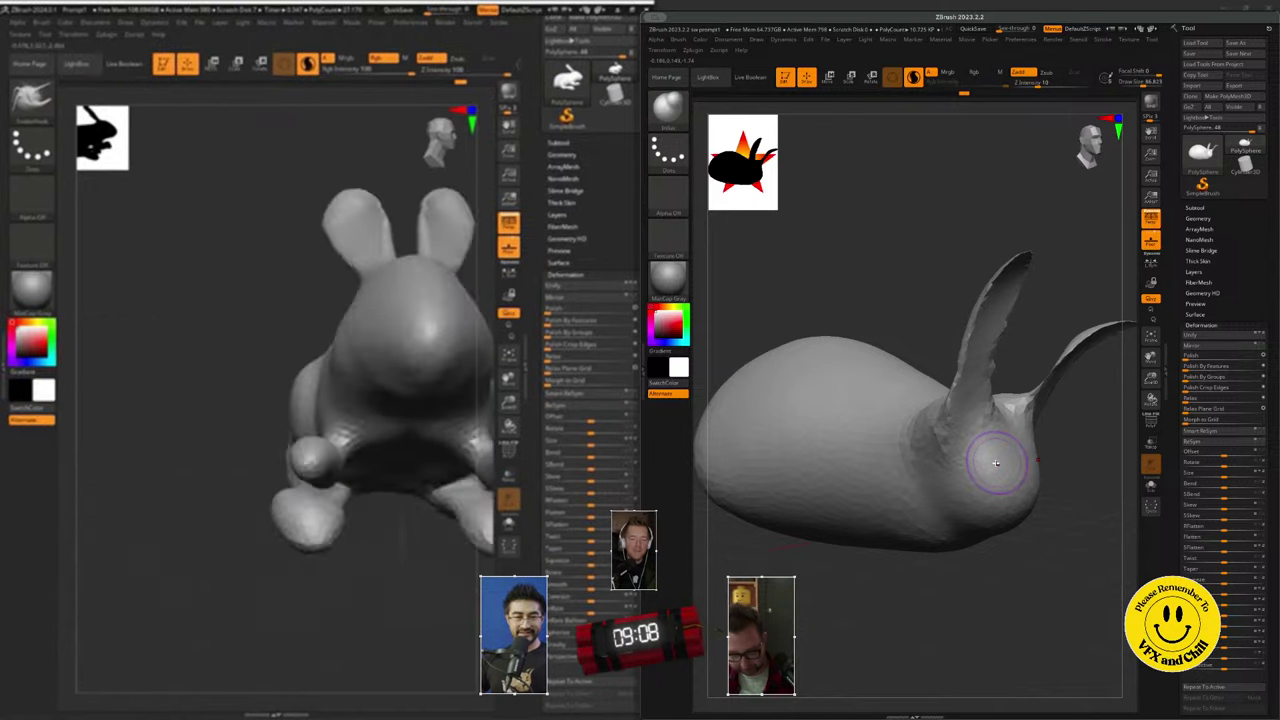
right_click_drag(282, 386, 264, 358)
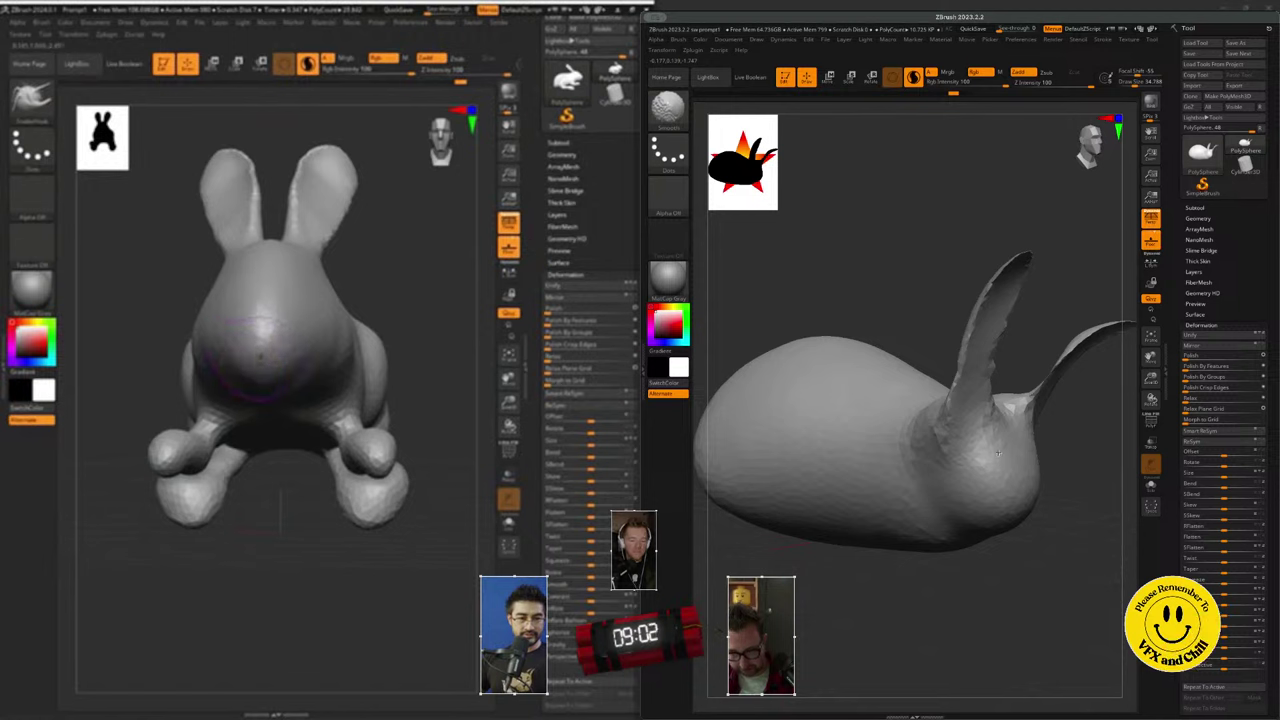
- Switch the ZBrush 2023 brush to TrimAdaptive and flatten the side of the rabbit's head around the eye and snout
key("b")
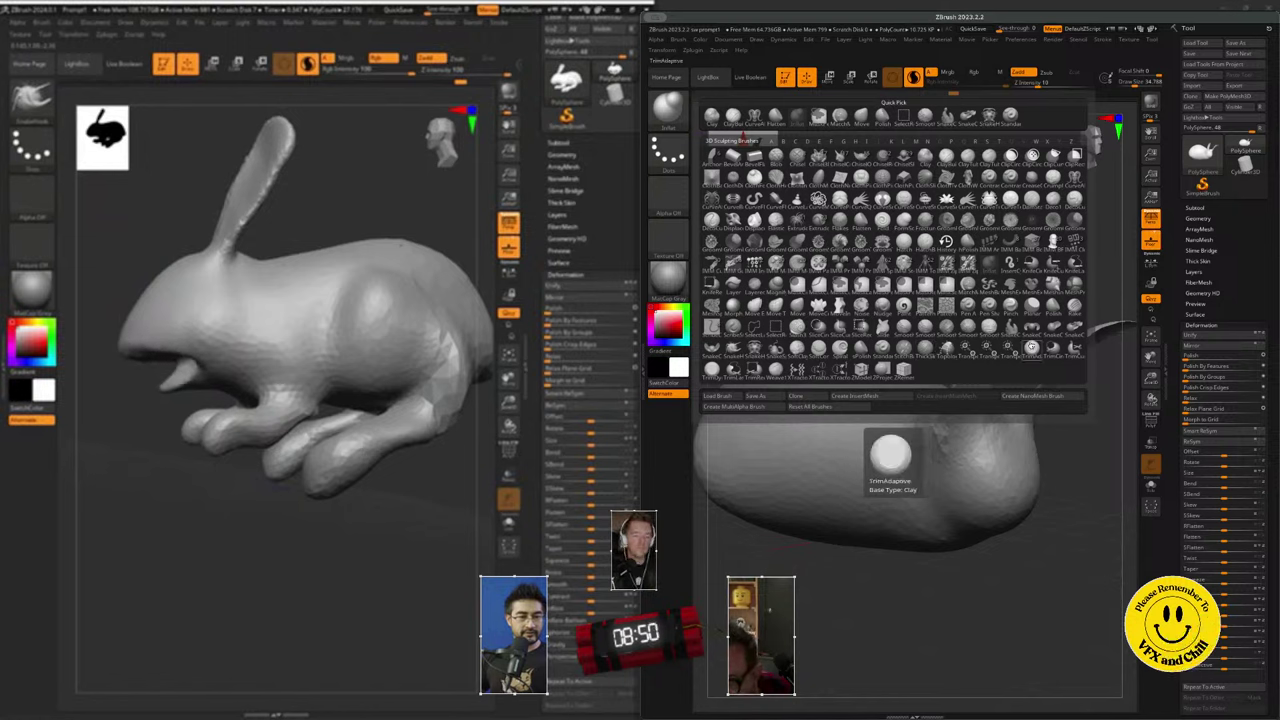
left_click(1031, 347)
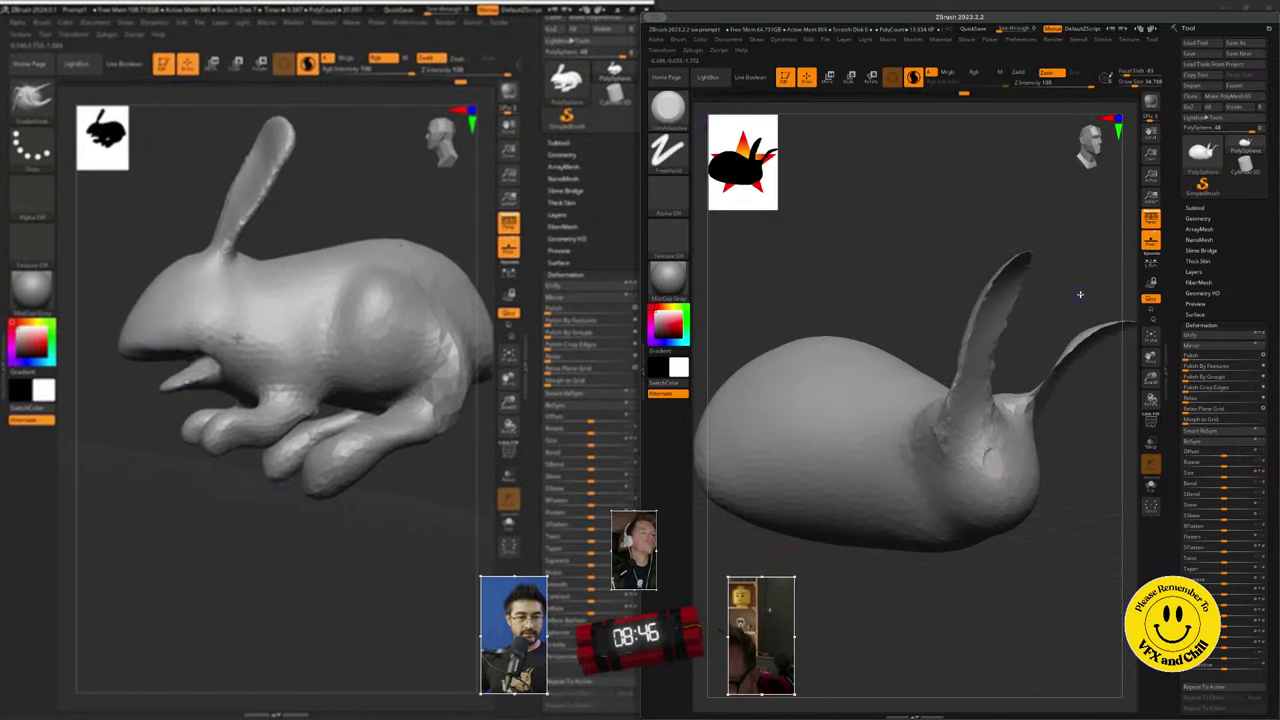
left_click(1085, 139)
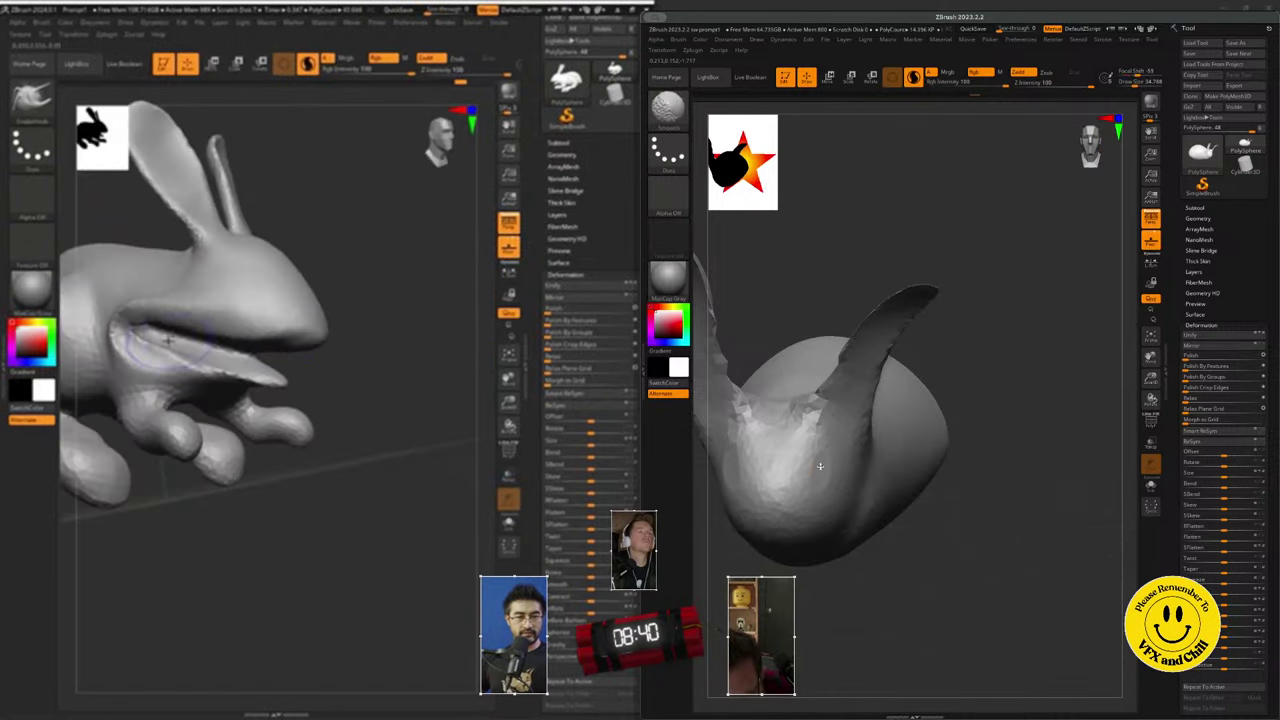
key("ctrl")
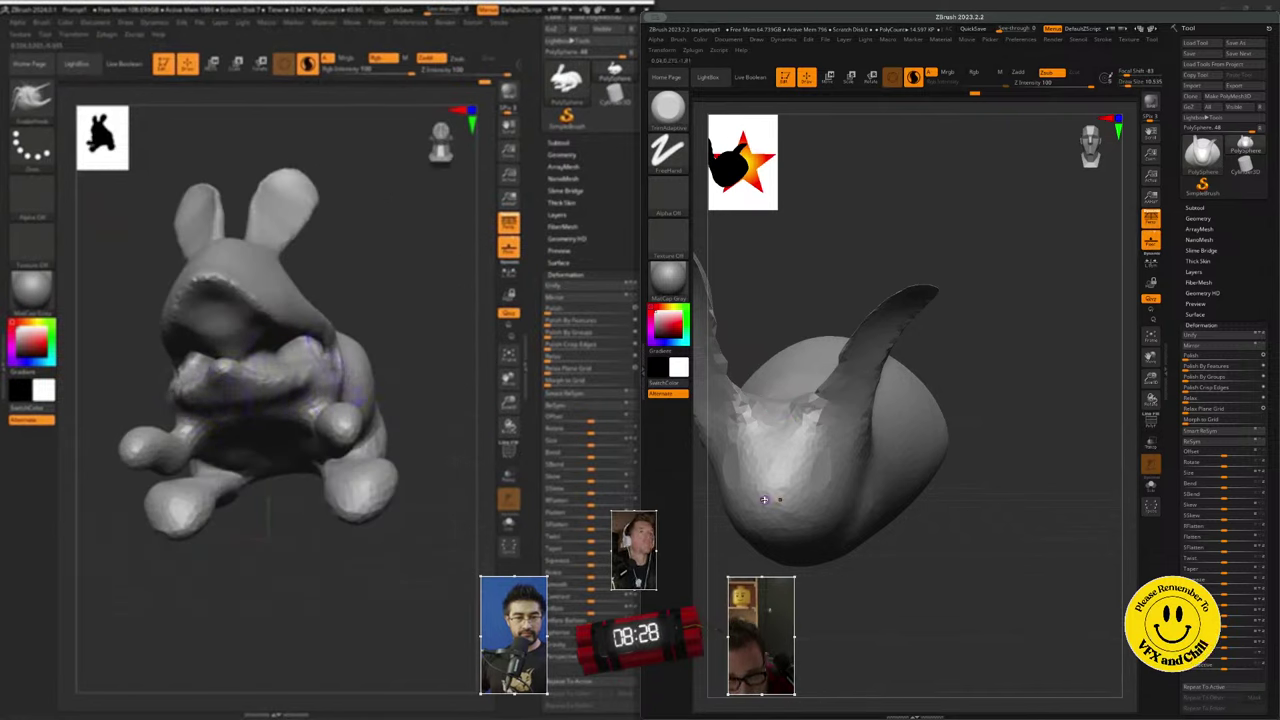
- Try the Blob brush on the ZBrush 2023 rabbit's snout and replace it with the Clay brush
left_click(670, 110)
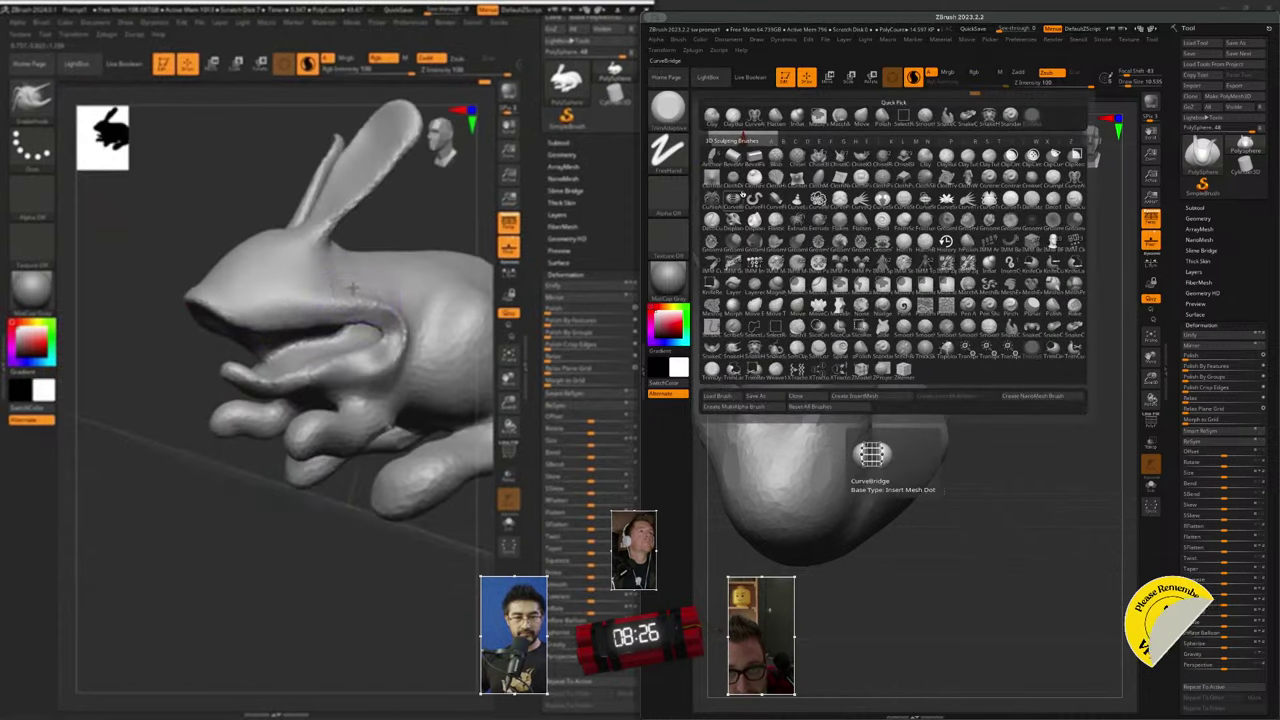
left_click(784, 156)
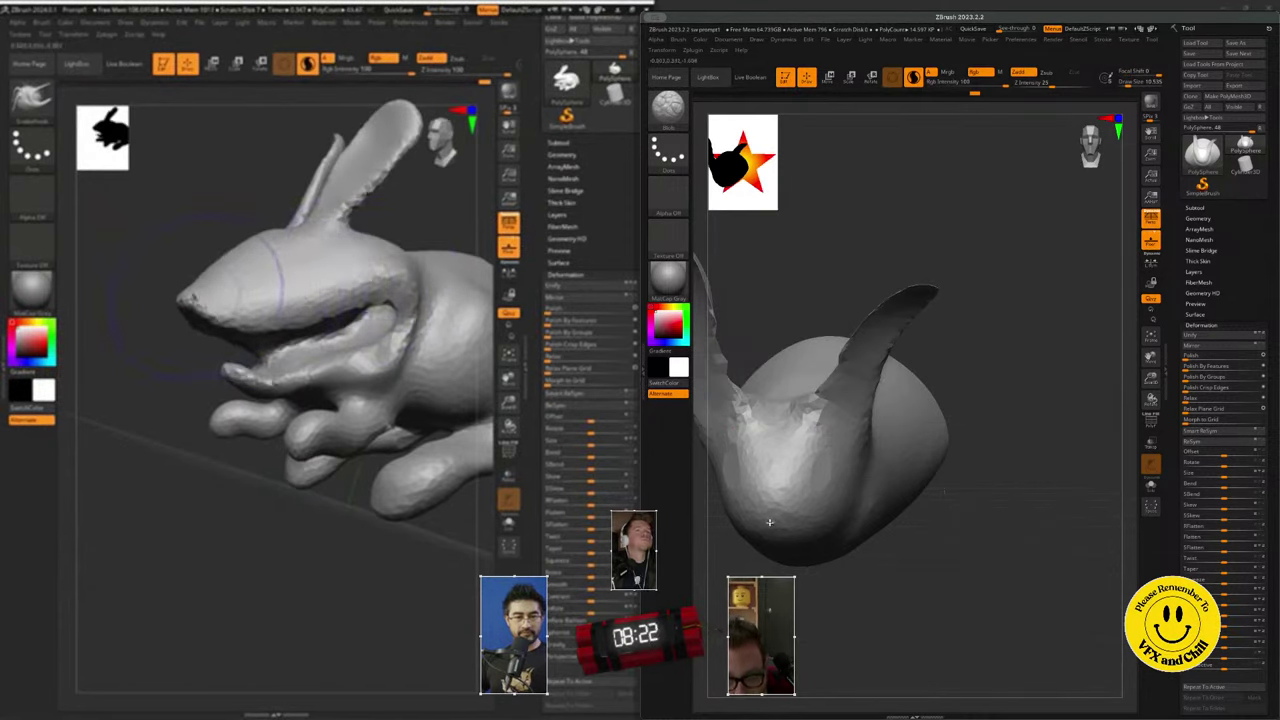
left_click(669, 108)
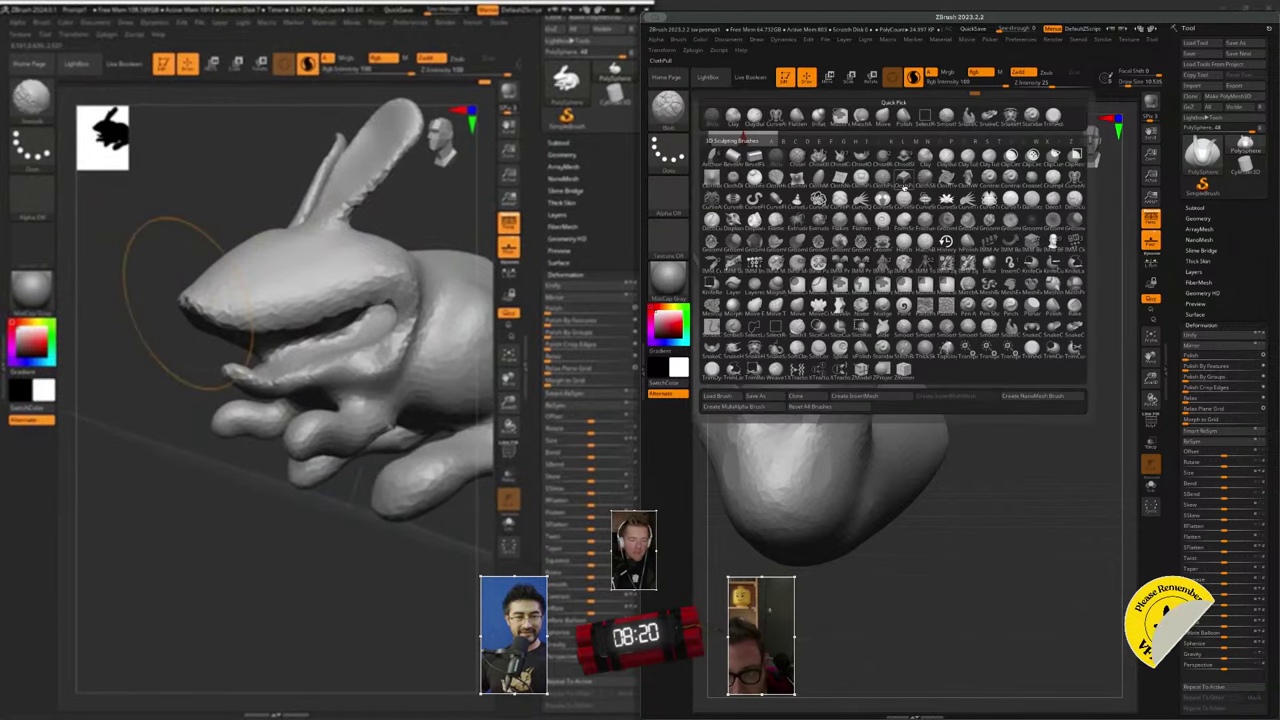
left_click(733, 118)
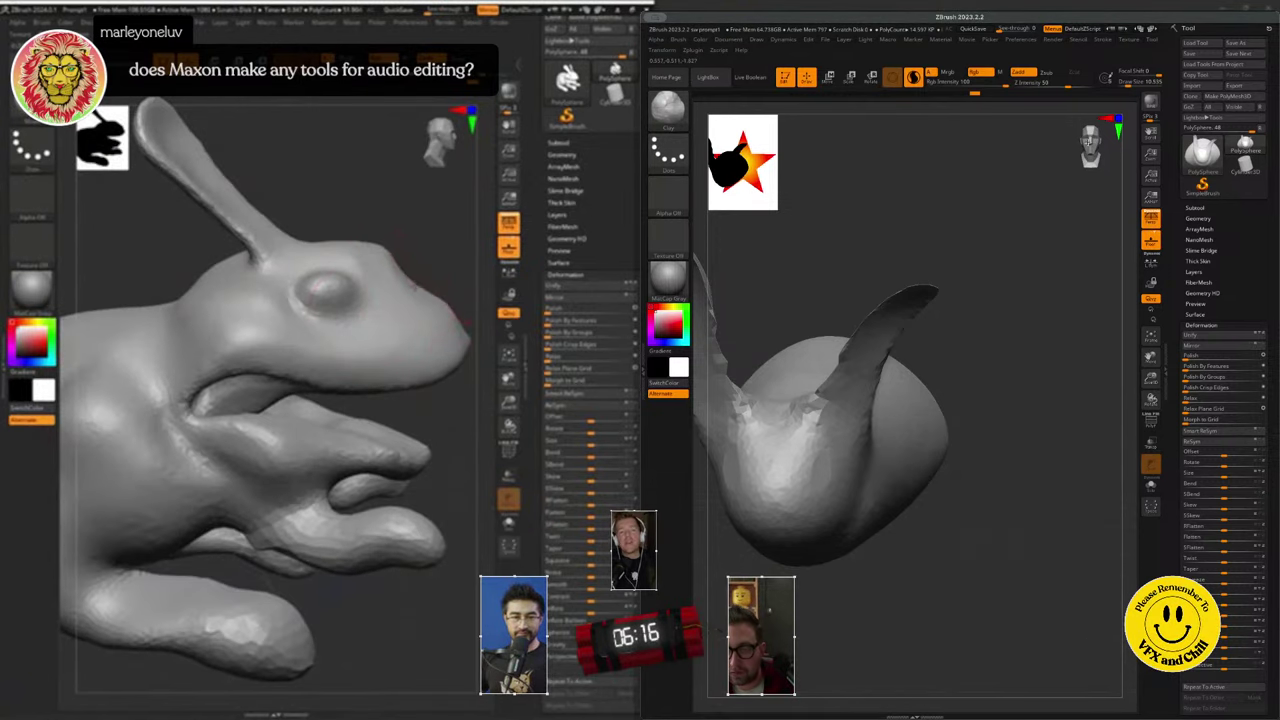
- Angle the ZBrush 2023 rabbit's face into view, reselect Clay and open the brush library, and turn the ZBrush 2024 rabbit's head
mouse_move(962, 273)
left_mouse_down()
mouse_move(811, 357)
mouse_move(925, 275)
mouse_move(920, 294)
left_mouse_up()
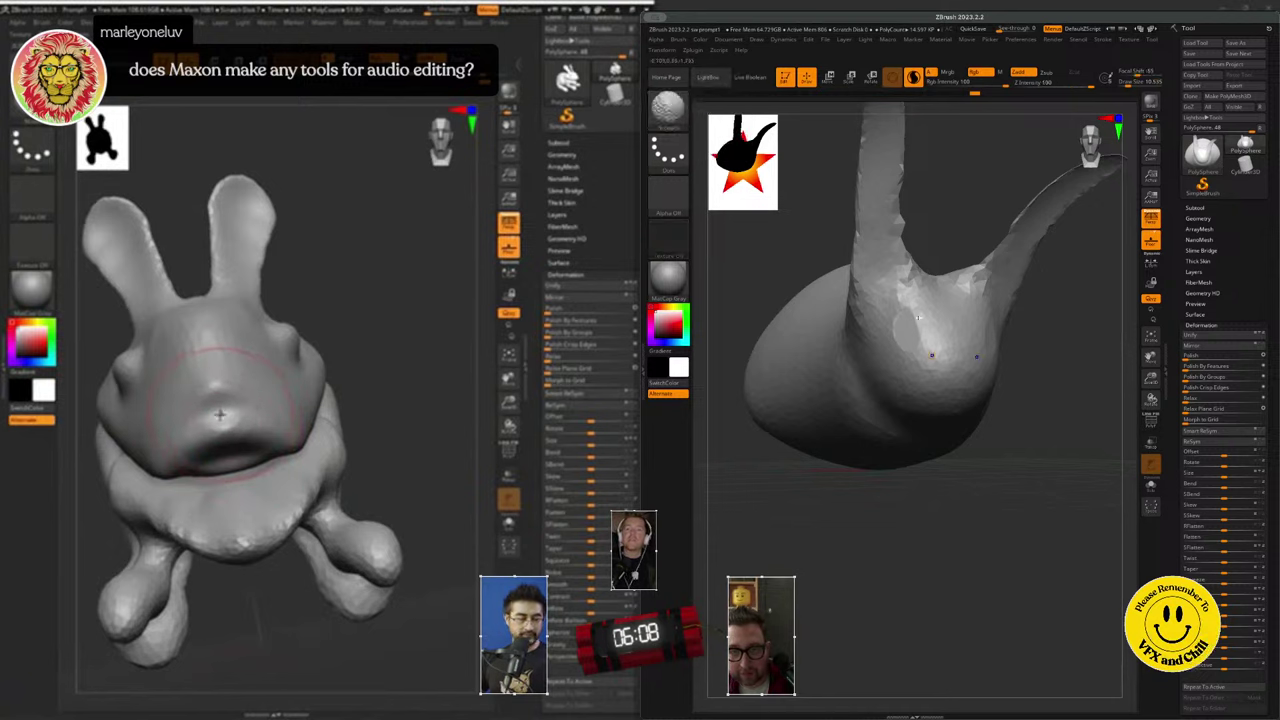
key("b")
key("c")
key("l")
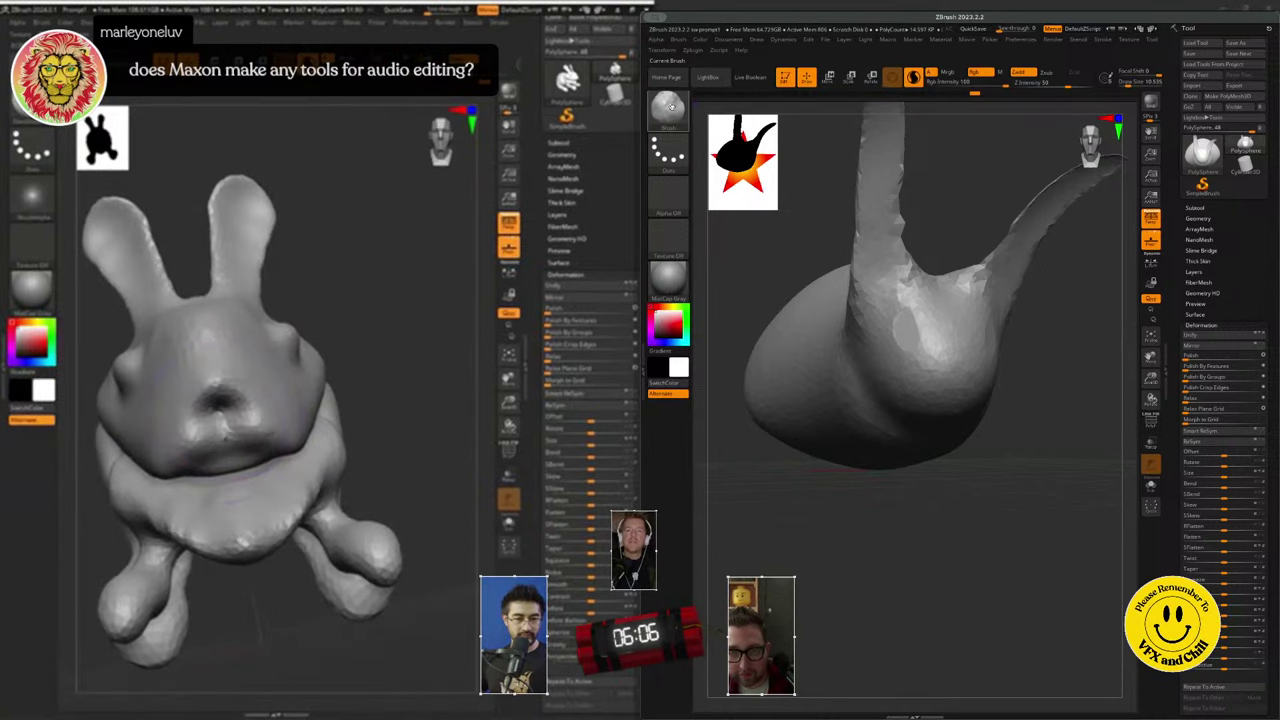
left_click(671, 107)
mouse_move(228, 395)
right_mouse_down()
mouse_move(268, 455)
mouse_move(235, 470)
right_mouse_up()
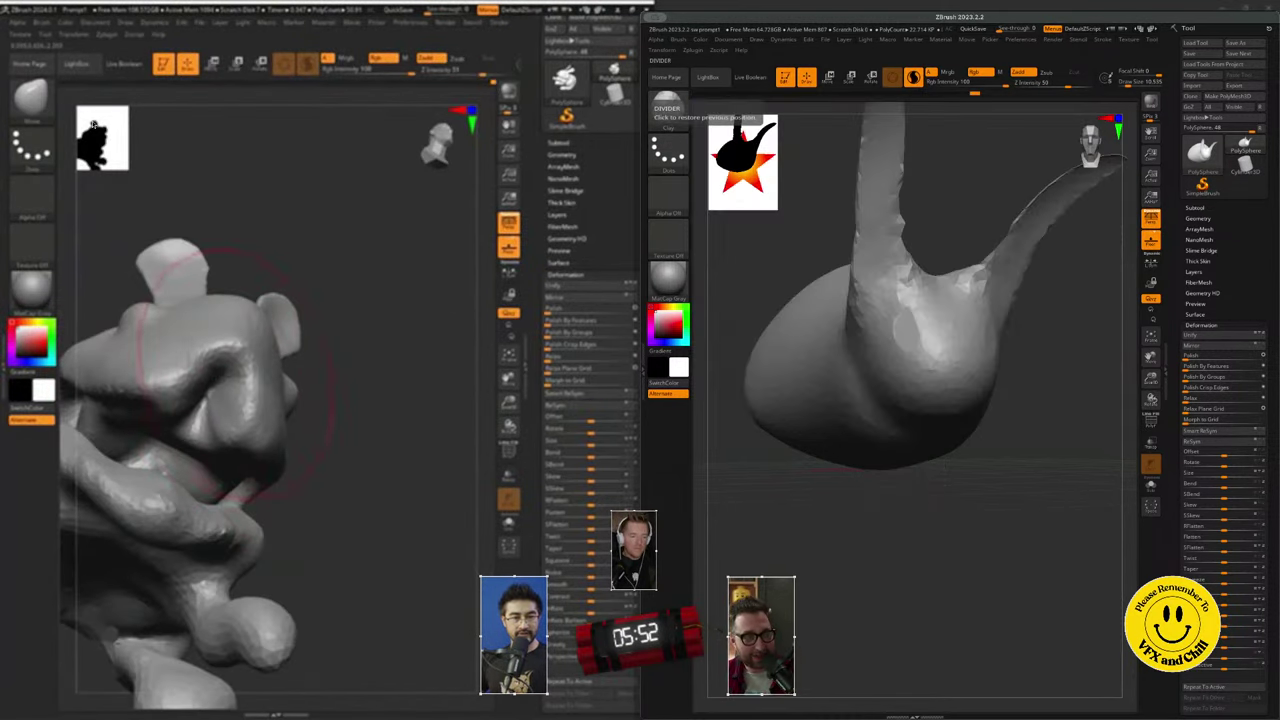
left_click(668, 106)
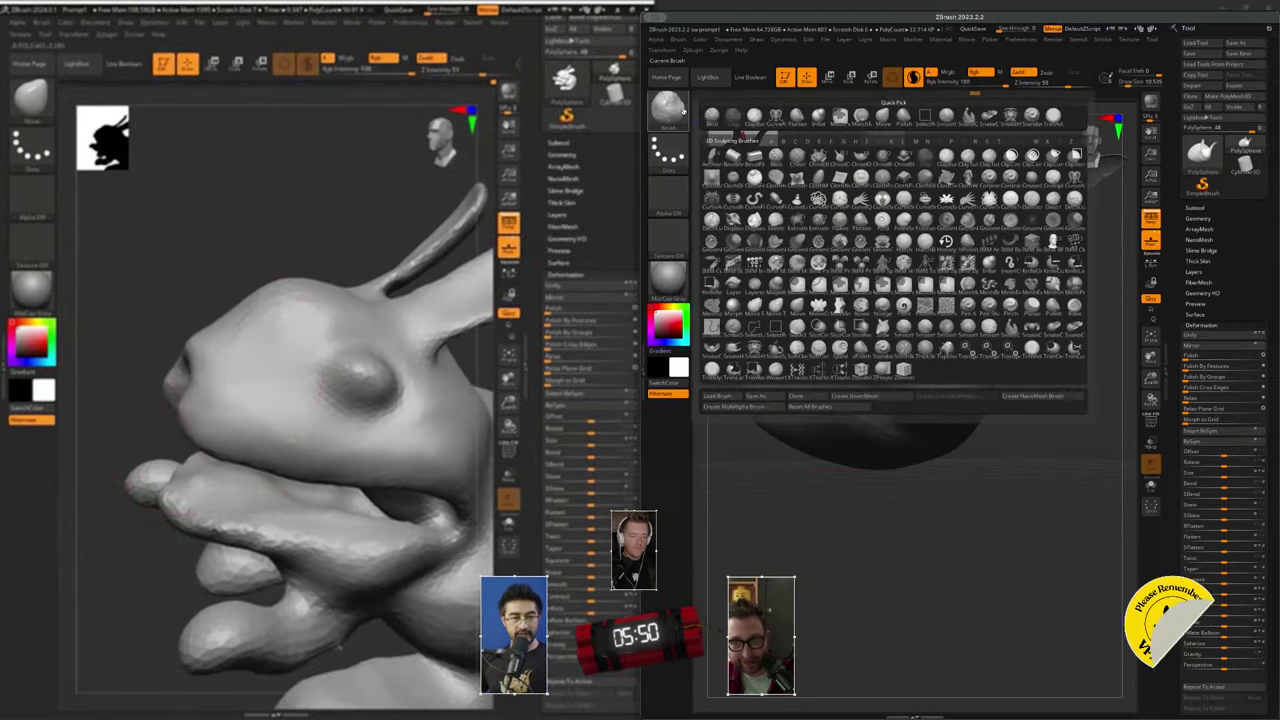
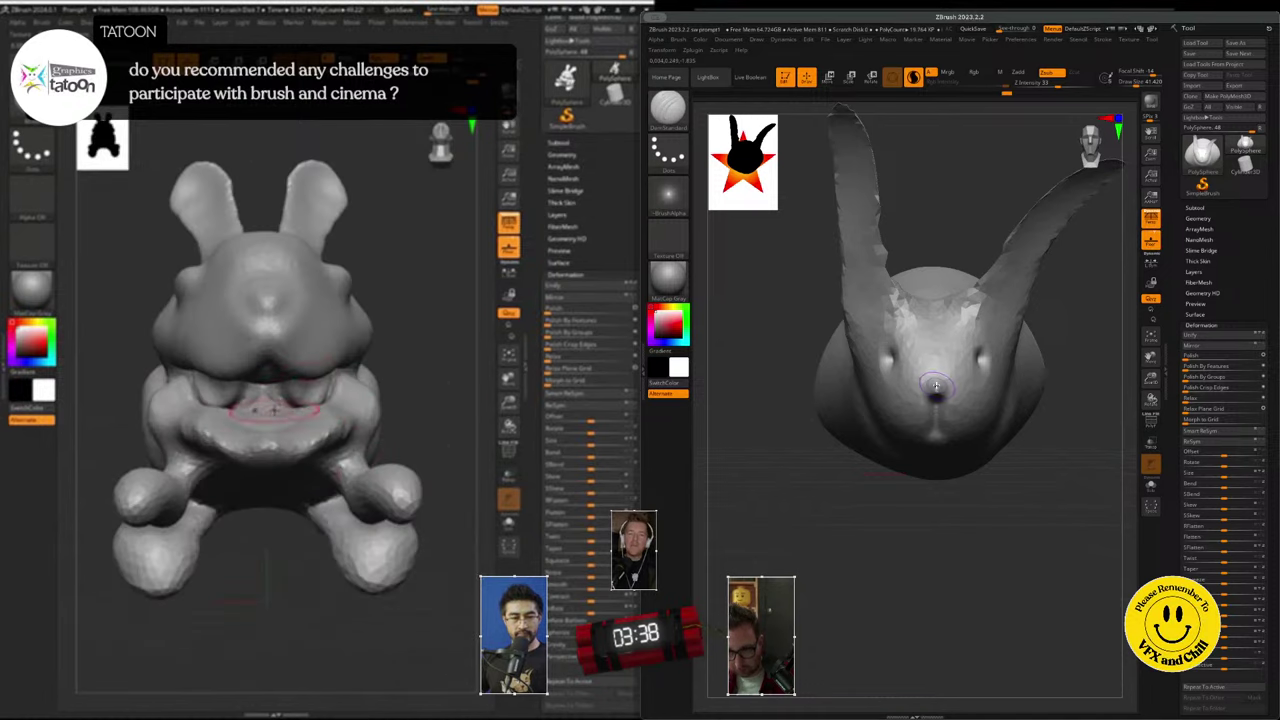
- Switch the ZBrush 2023 brush to Inflat and swell the rabbit's nose into a rounded bump, checking it from the front and side
left_click(1088, 144)
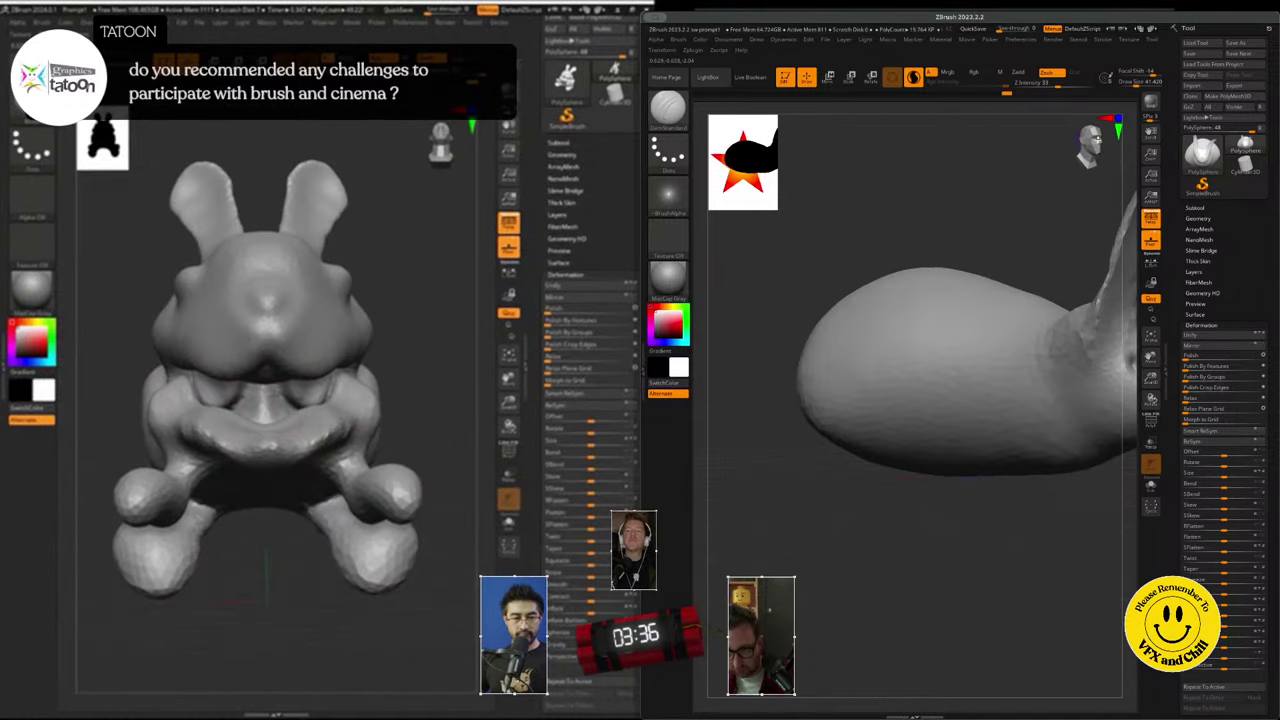
left_click(1085, 140)
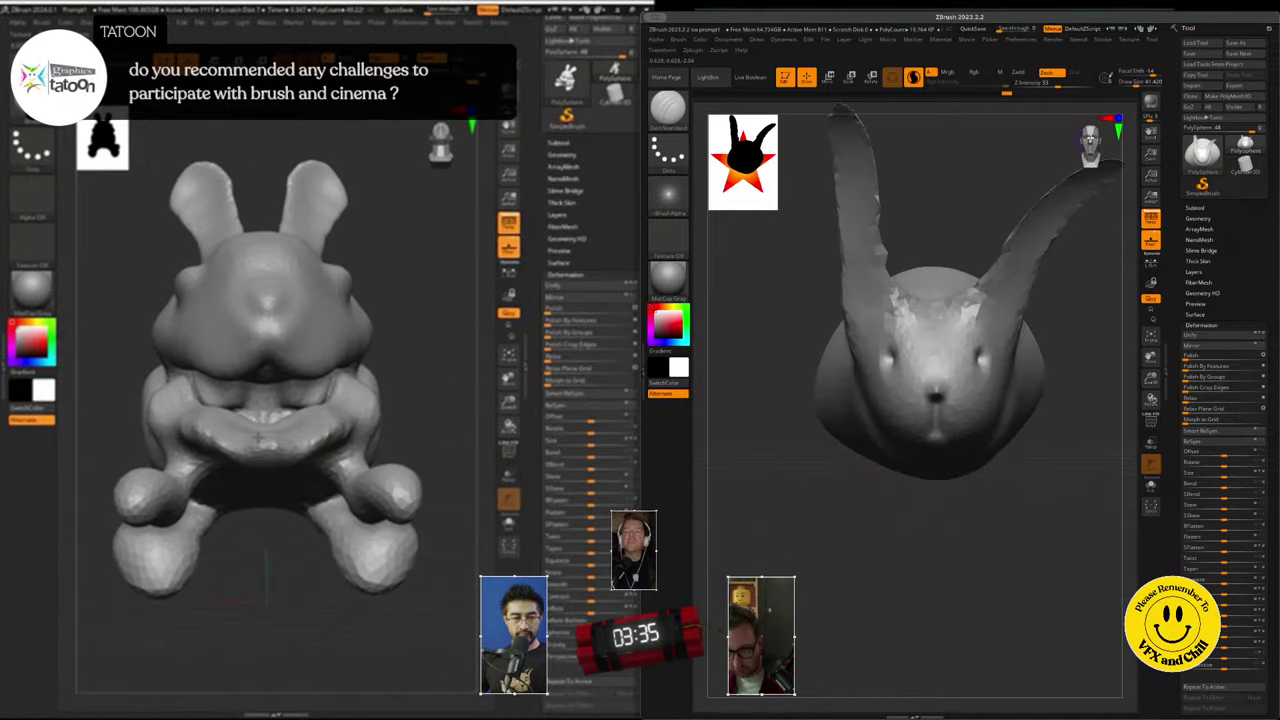
left_click(1093, 141)
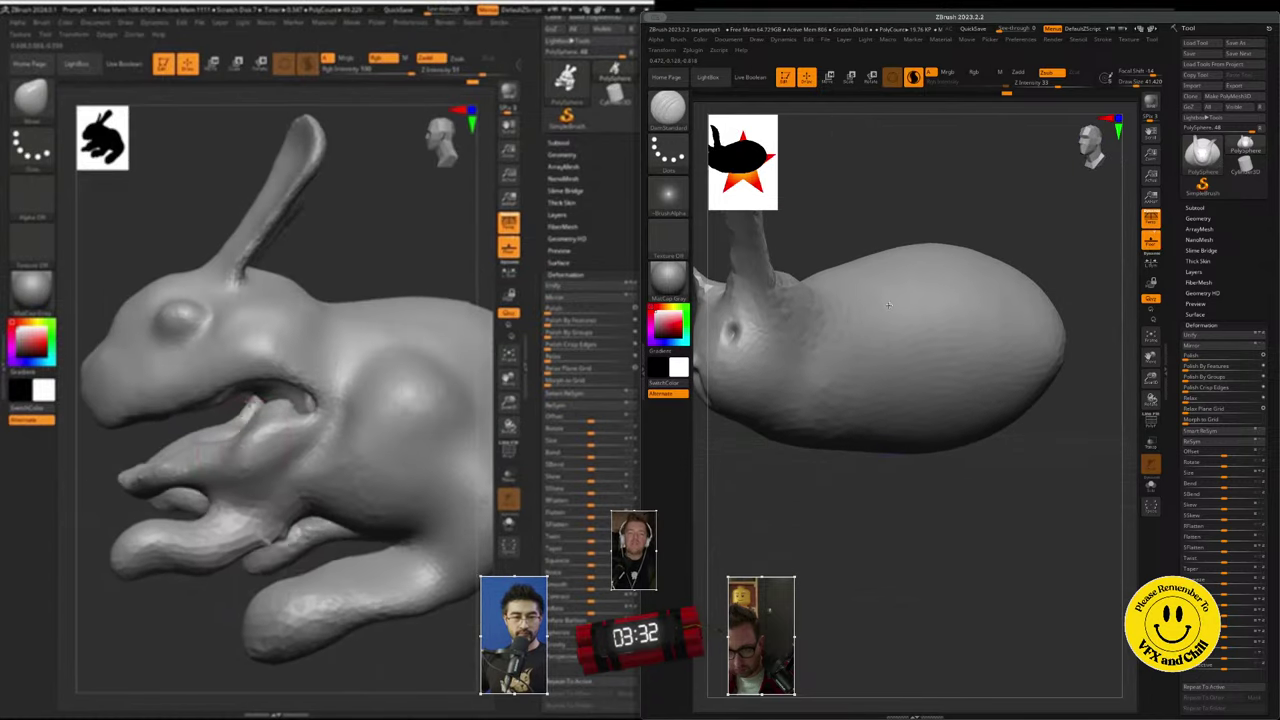
right_click_drag(889, 304, 946, 312, "alt")
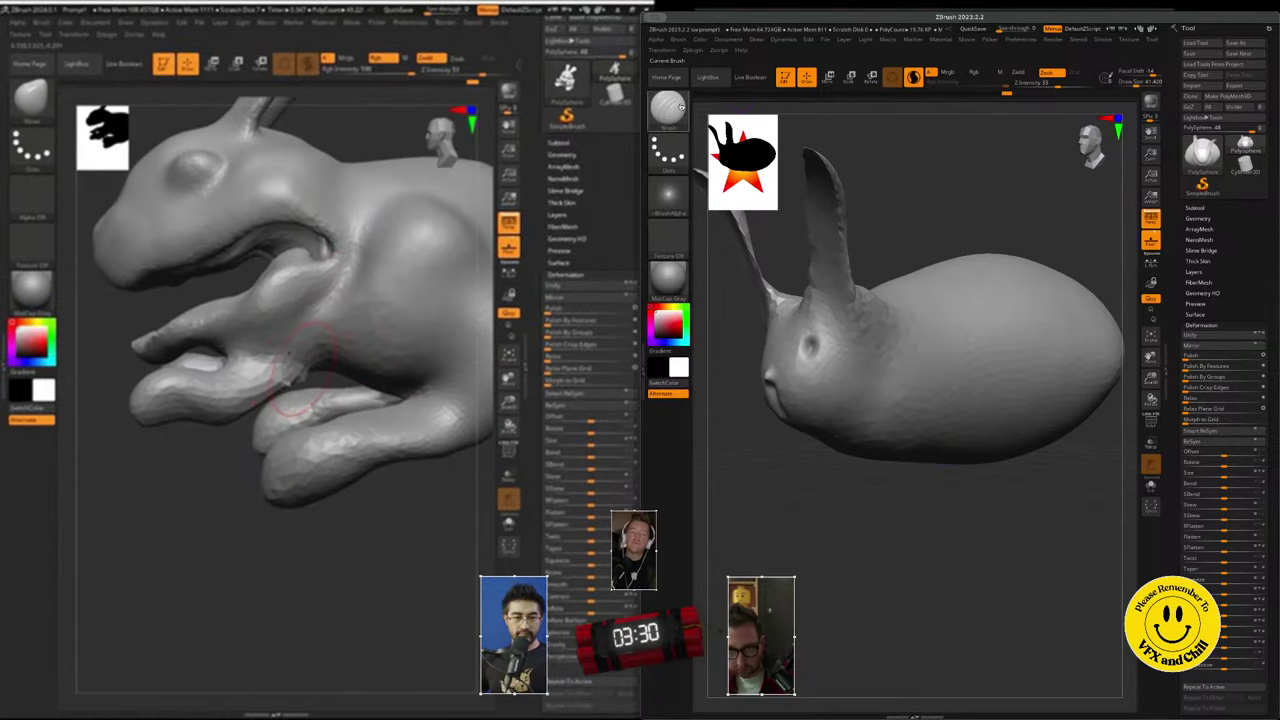
left_click(666, 112)
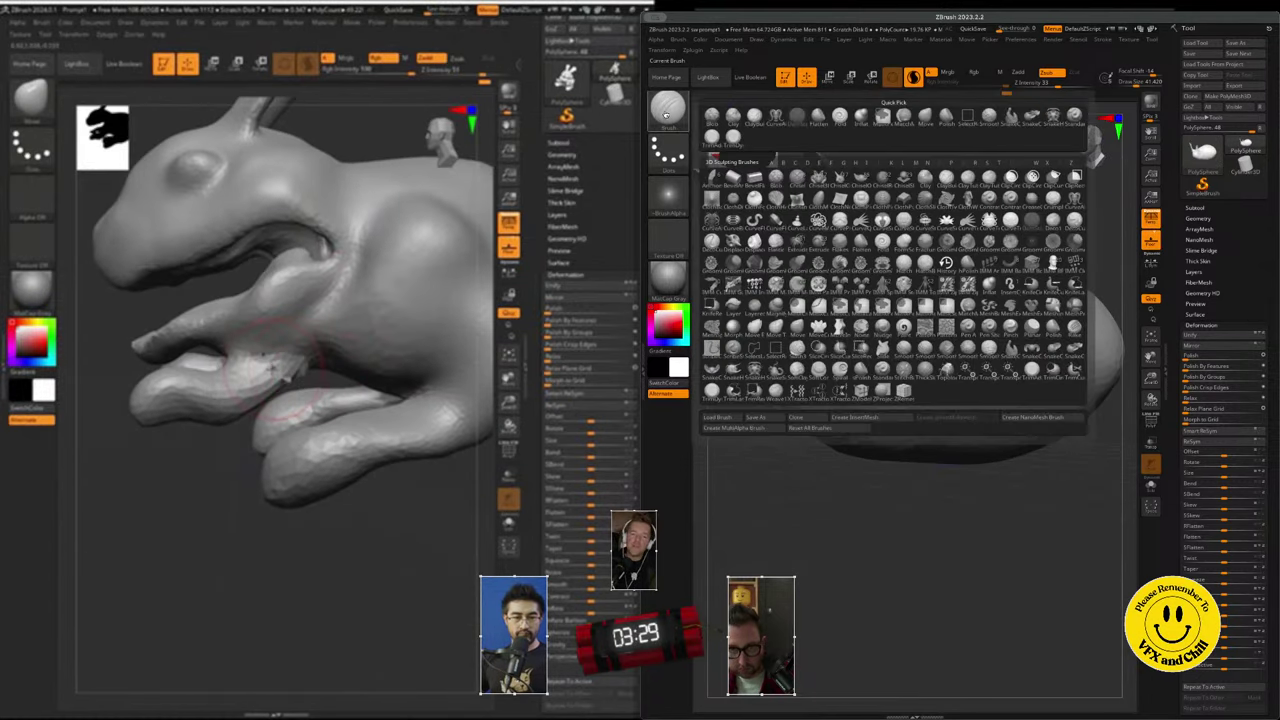
left_click(886, 122)
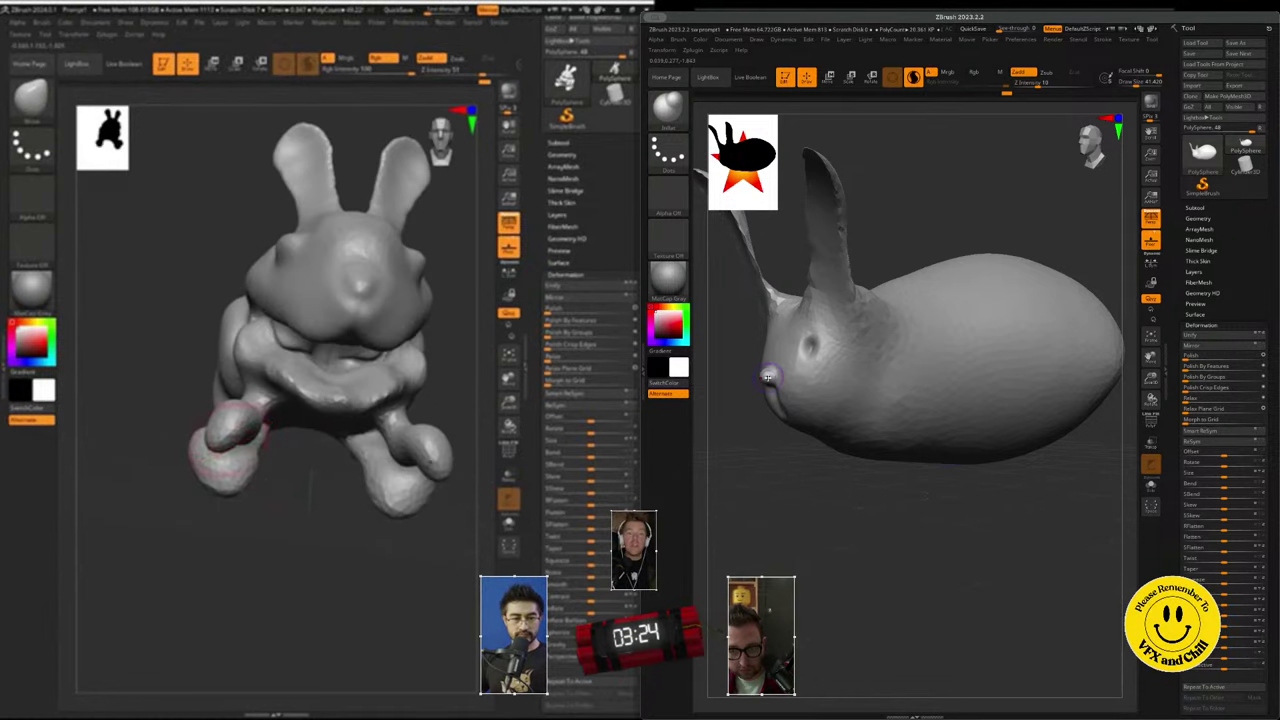
left_click(1089, 143)
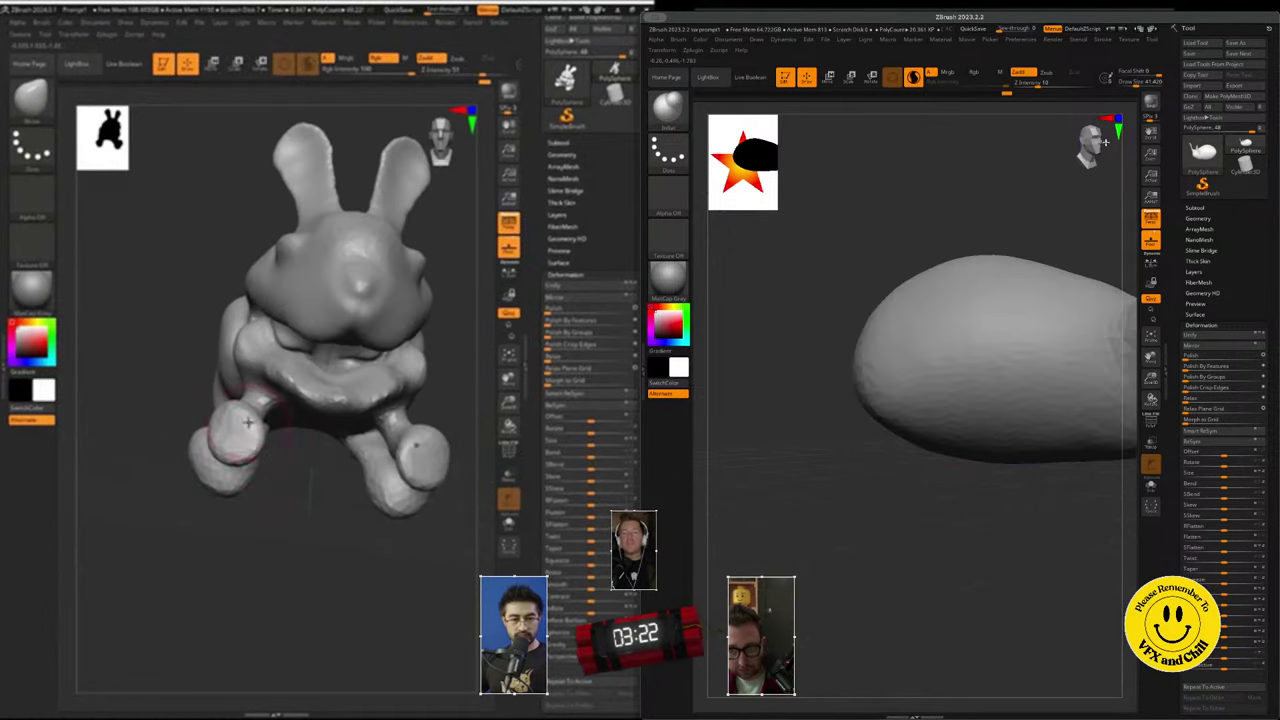
left_click(1097, 141)
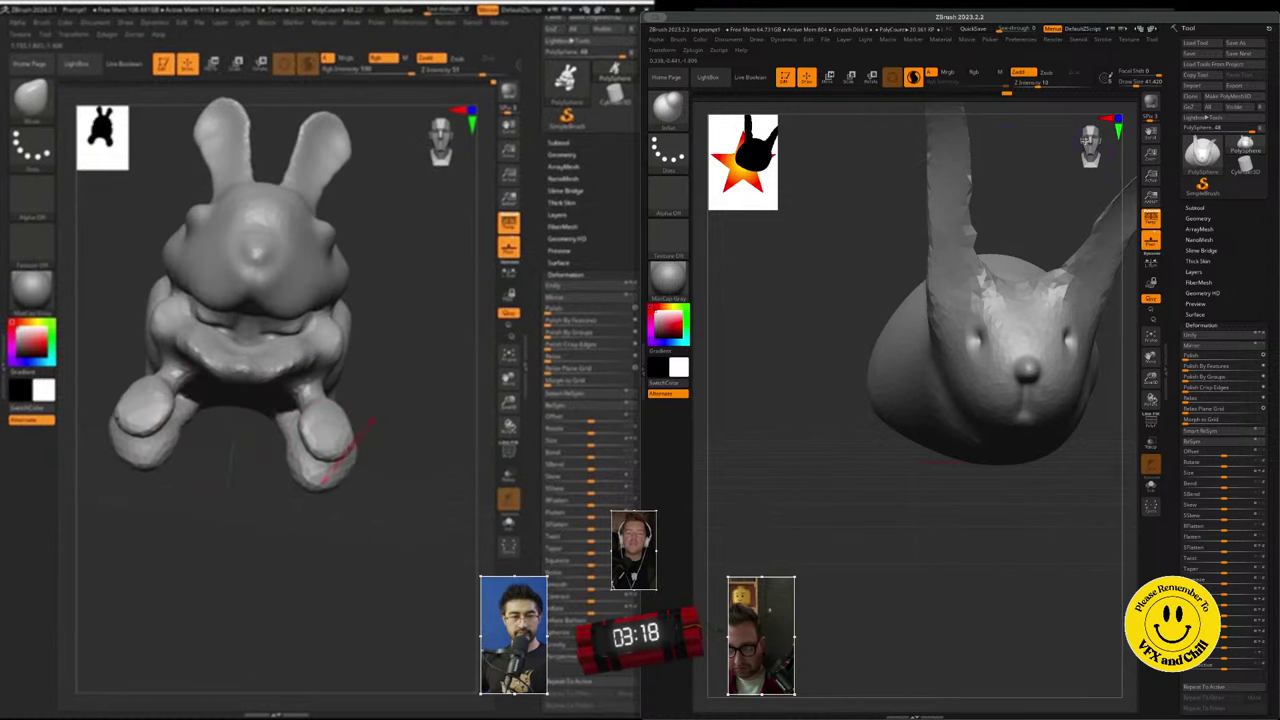
mouse_move(1094, 150)
left_mouse_down()
mouse_move(1062, 145)
mouse_move(1073, 141)
left_mouse_up()
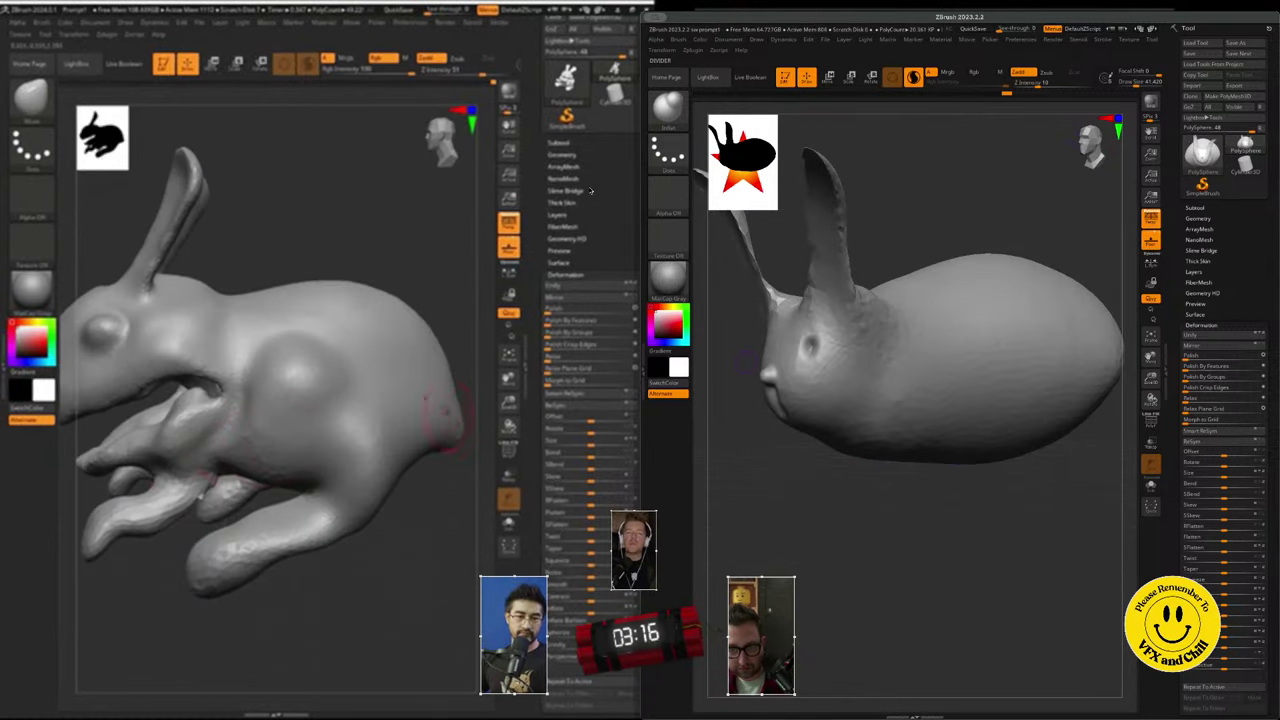
left_click(668, 105)
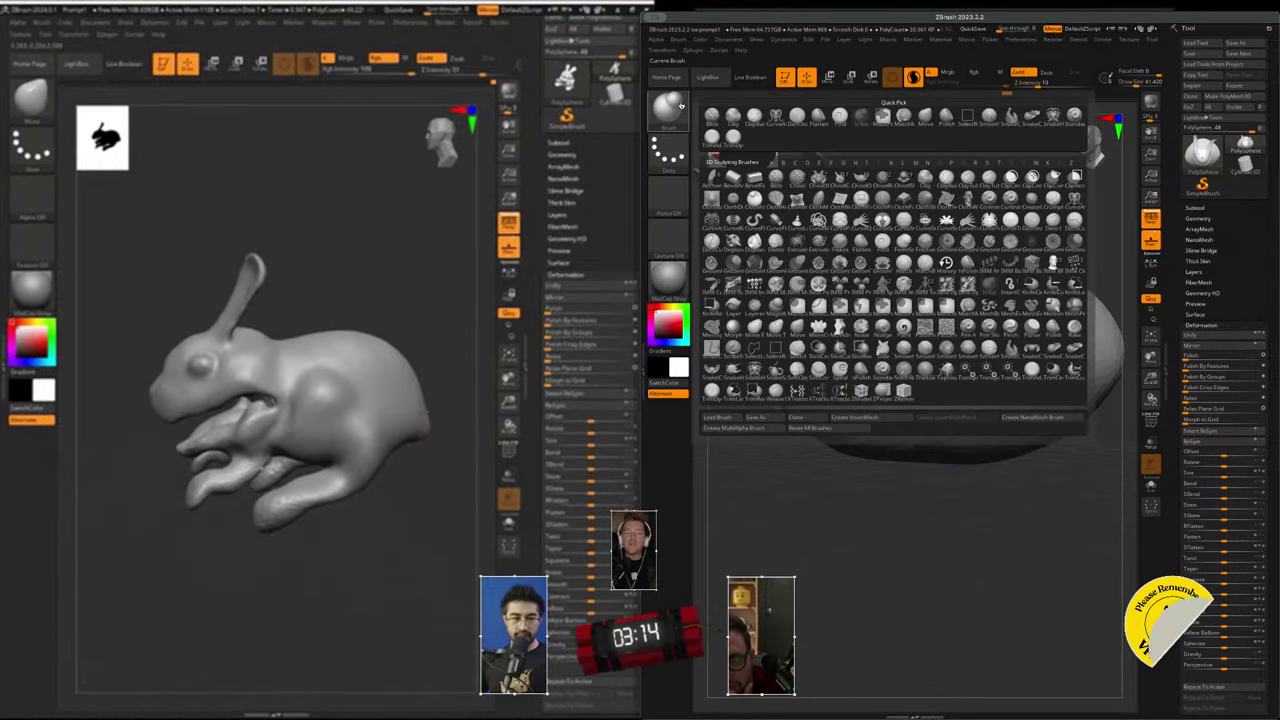
left_click(681, 105)
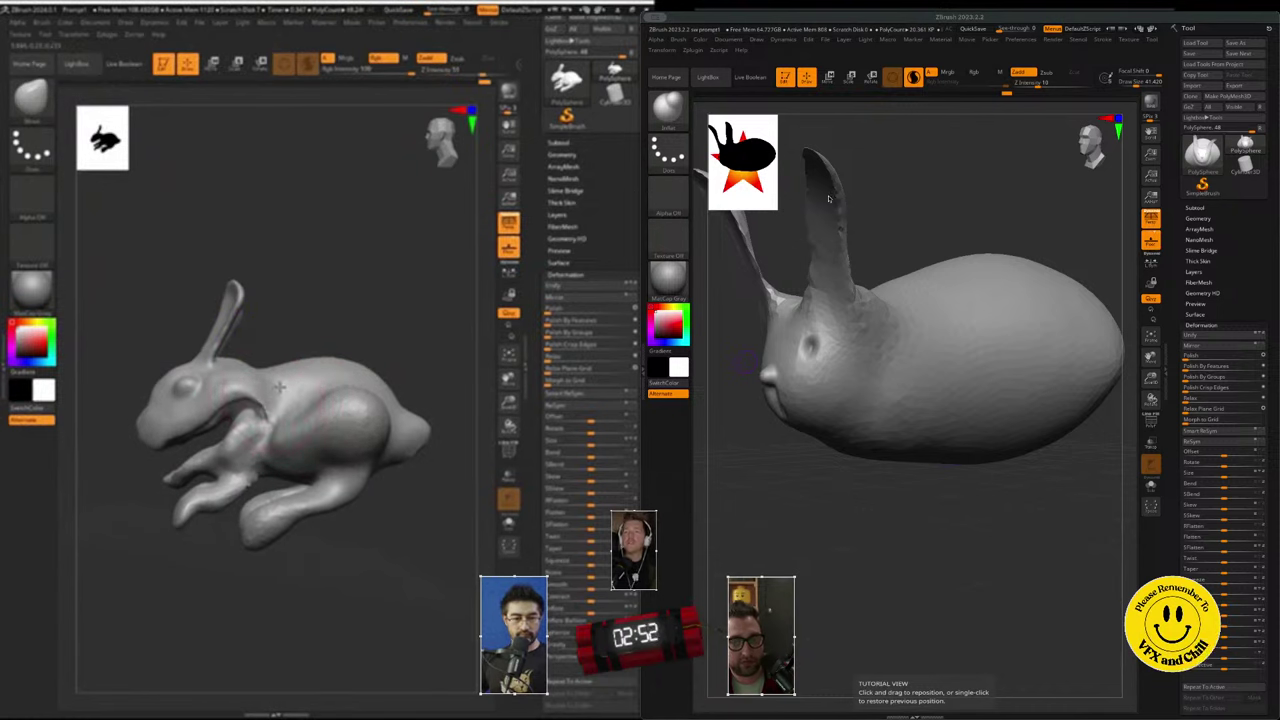
left_click(831, 17)
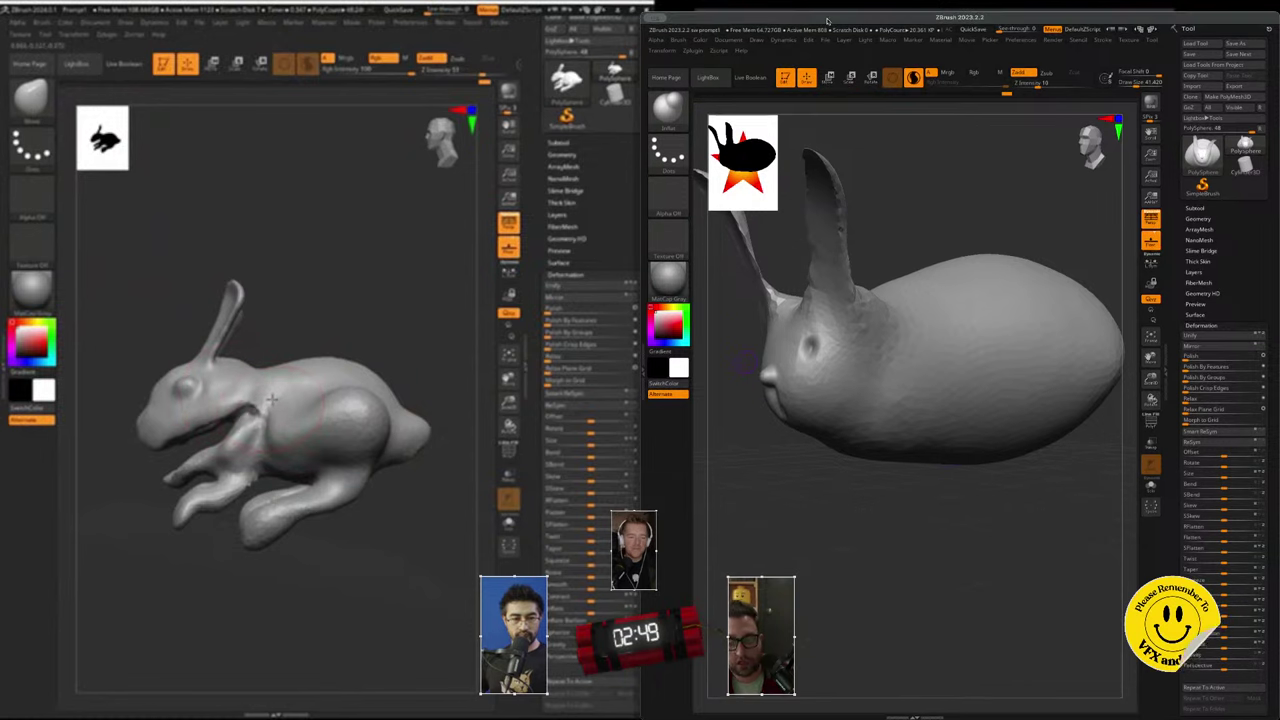
- Set the ZBrush 2023 texture to Texture Off to remove the orange star, and switch the brush to Clay
left_click(675, 240)
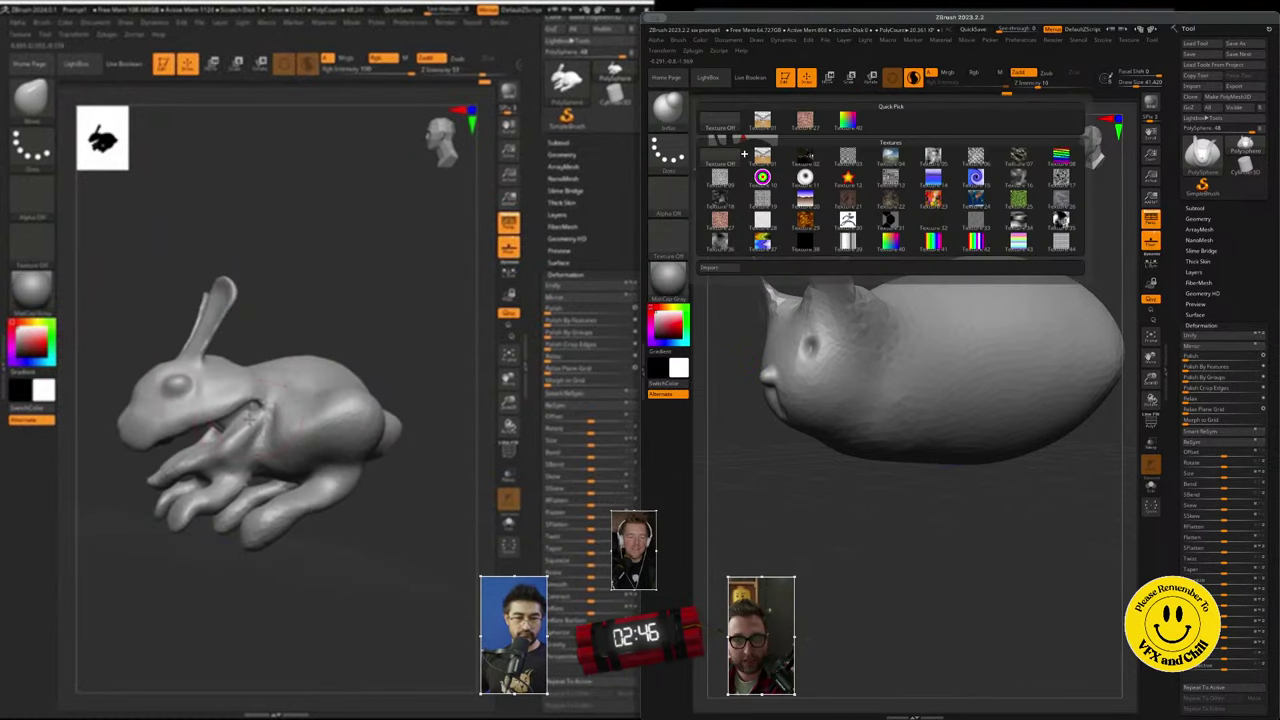
left_click(738, 156)
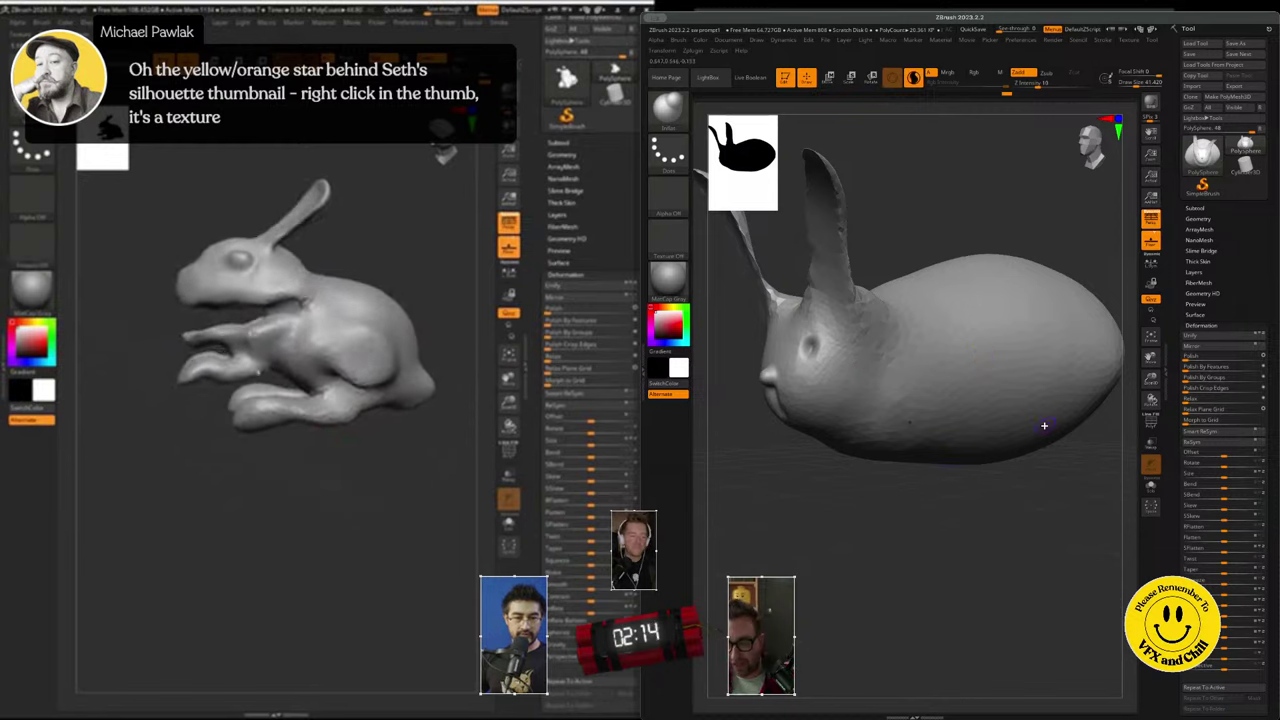
left_click(664, 106)
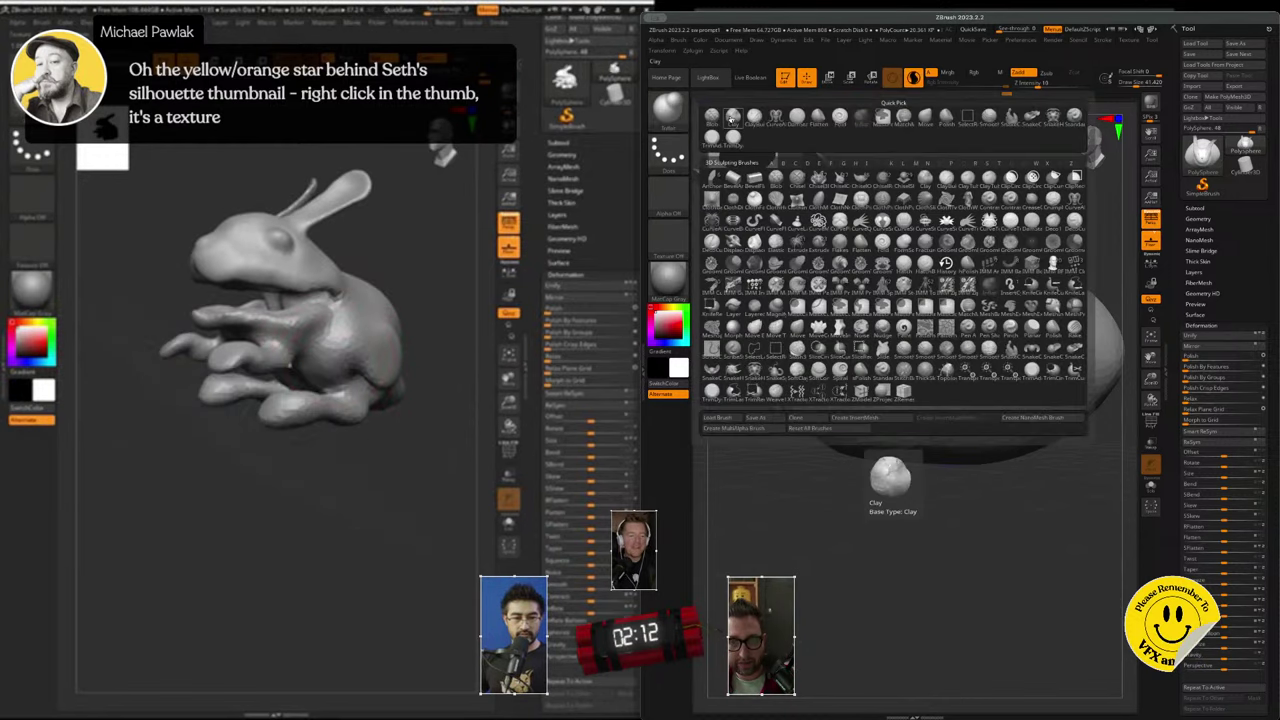
left_click(730, 117)
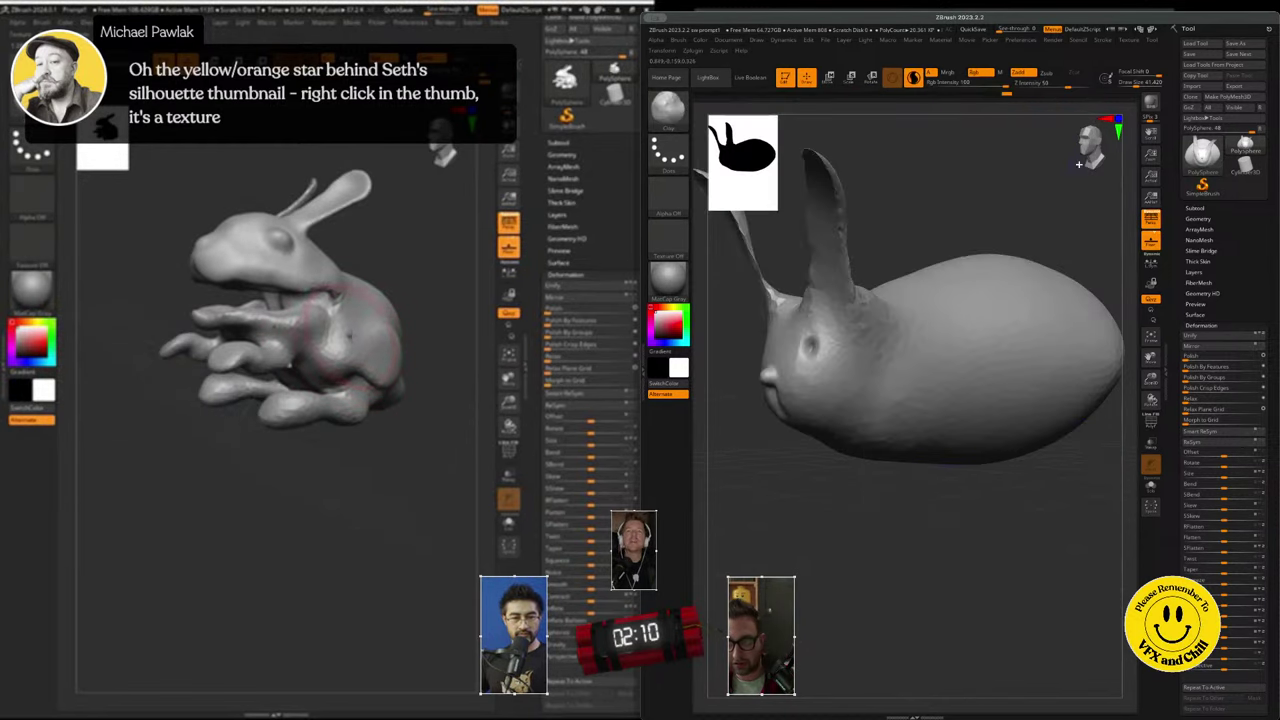
- Enlarge the ZBrush 2023 Clay brush, undo the first pass and build up a rounded mass under the rabbit's rear, checking it from the side
left_click(1110, 120)
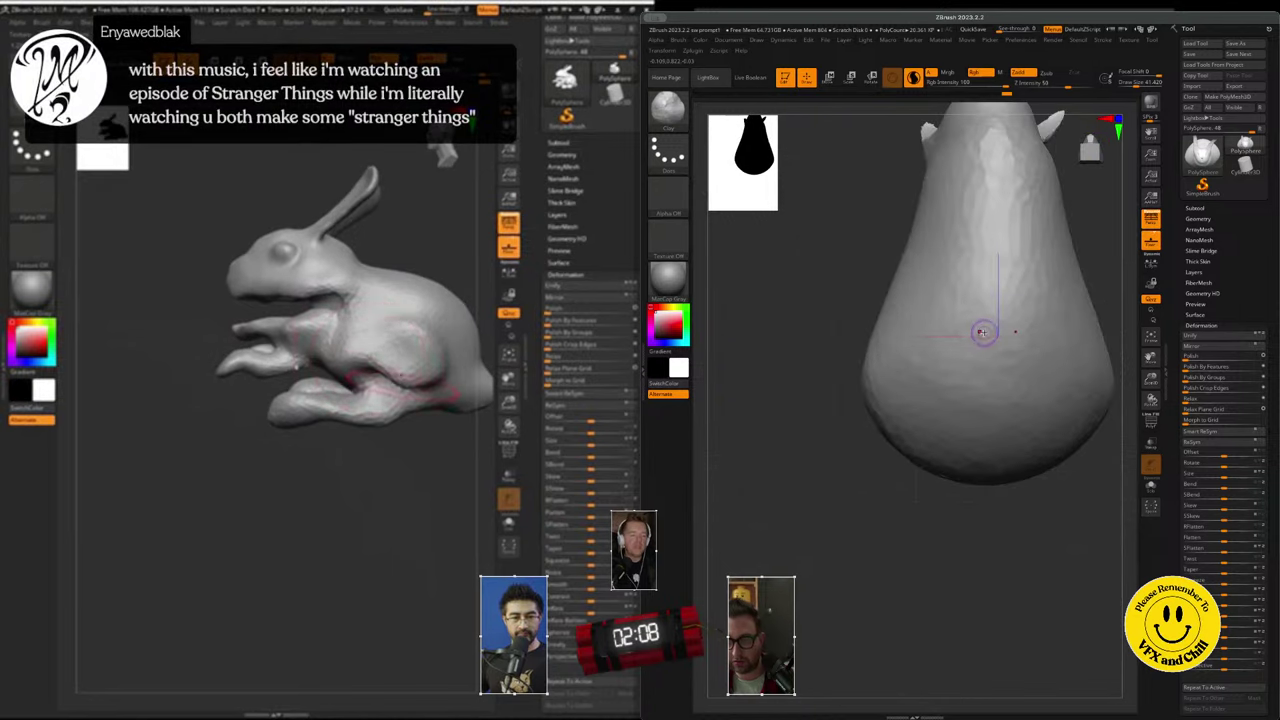
key("s")
mouse_move(983, 332)
left_mouse_down()
mouse_move(1016, 332)
mouse_move(1000, 266)
mouse_move(993, 380)
left_mouse_up()
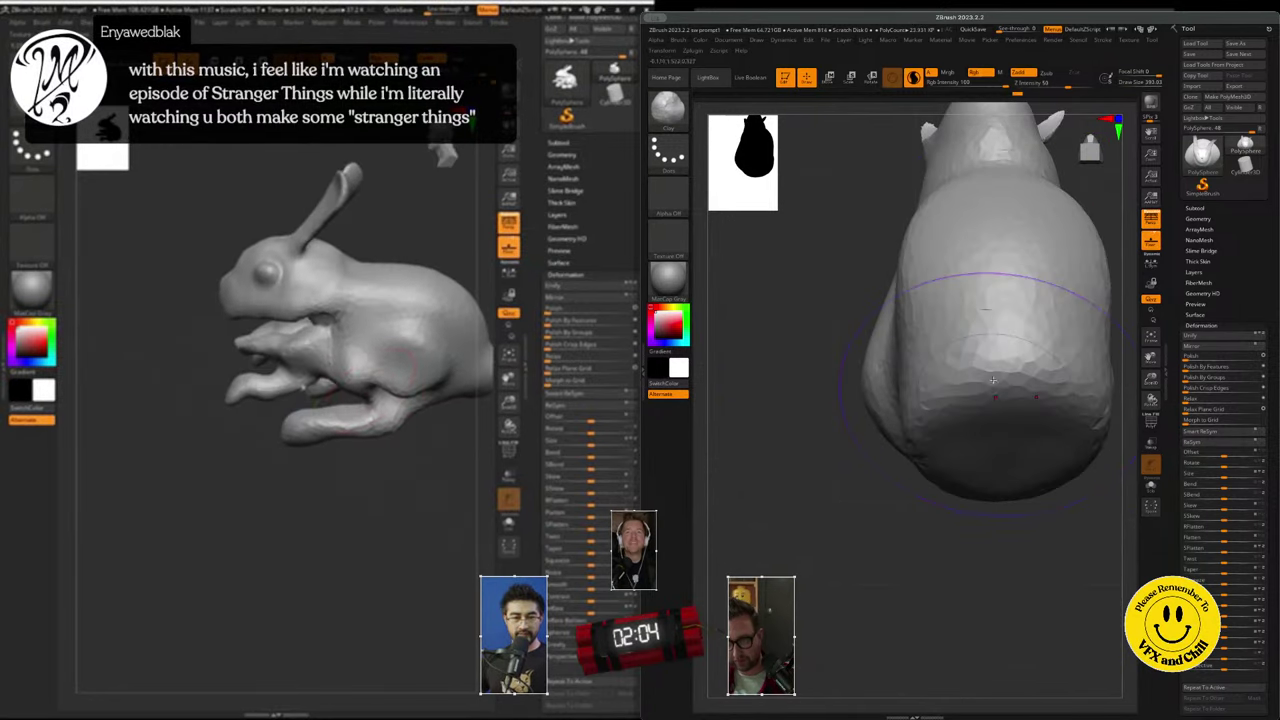
key("ctrl+z")
mouse_move(1004, 240)
left_mouse_down()
mouse_move(997, 291)
mouse_move(1018, 391)
left_mouse_up()
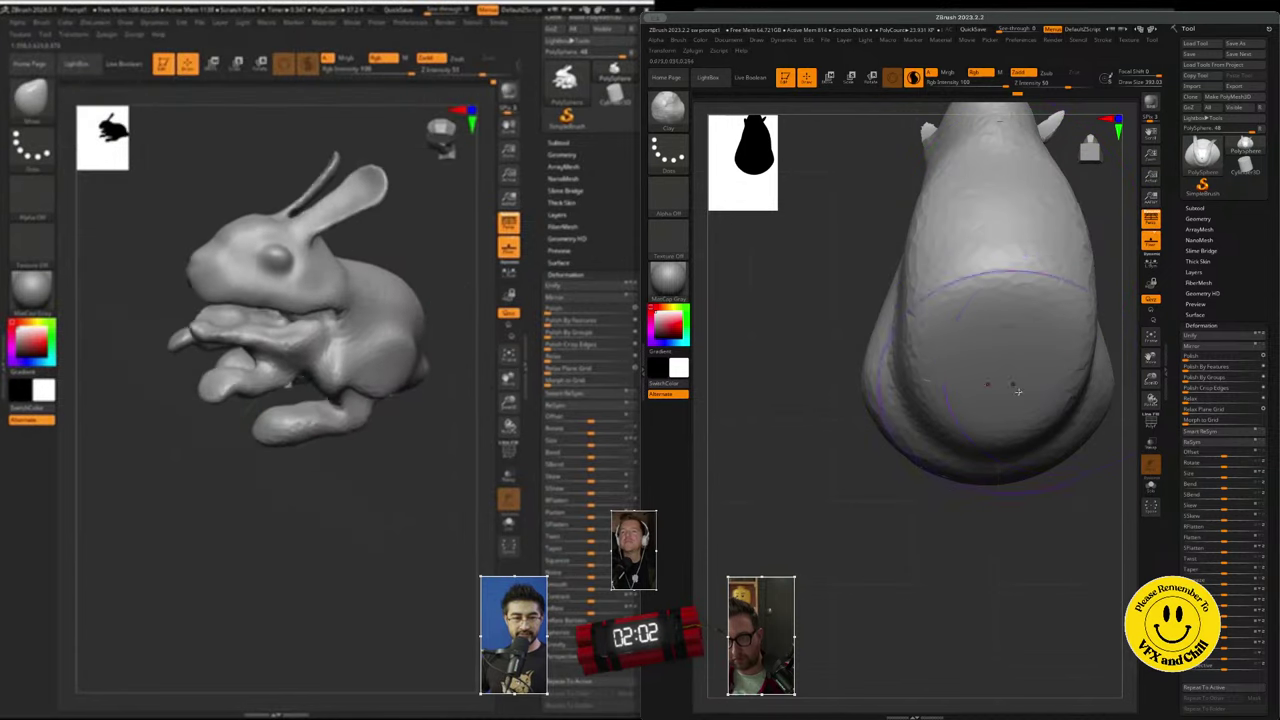
left_click(1093, 145)
left_click(1093, 148)
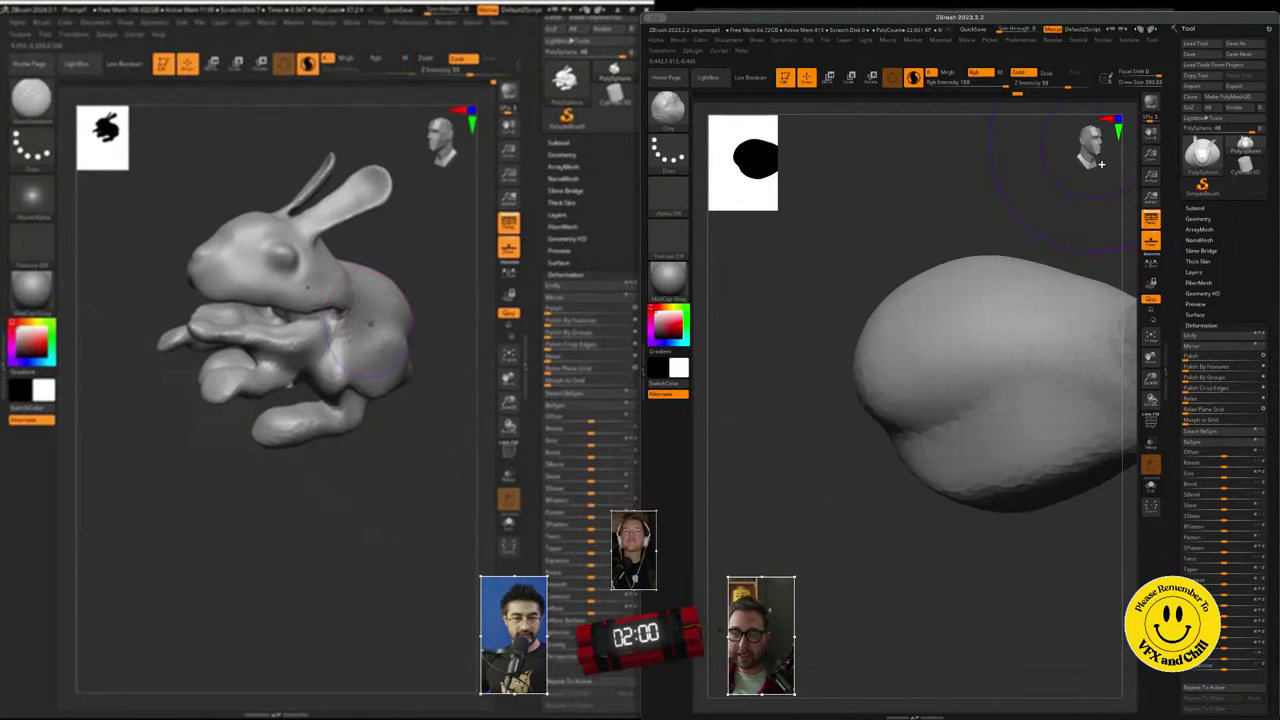
left_click(1095, 157)
right_click_drag(337, 372, 364, 469)
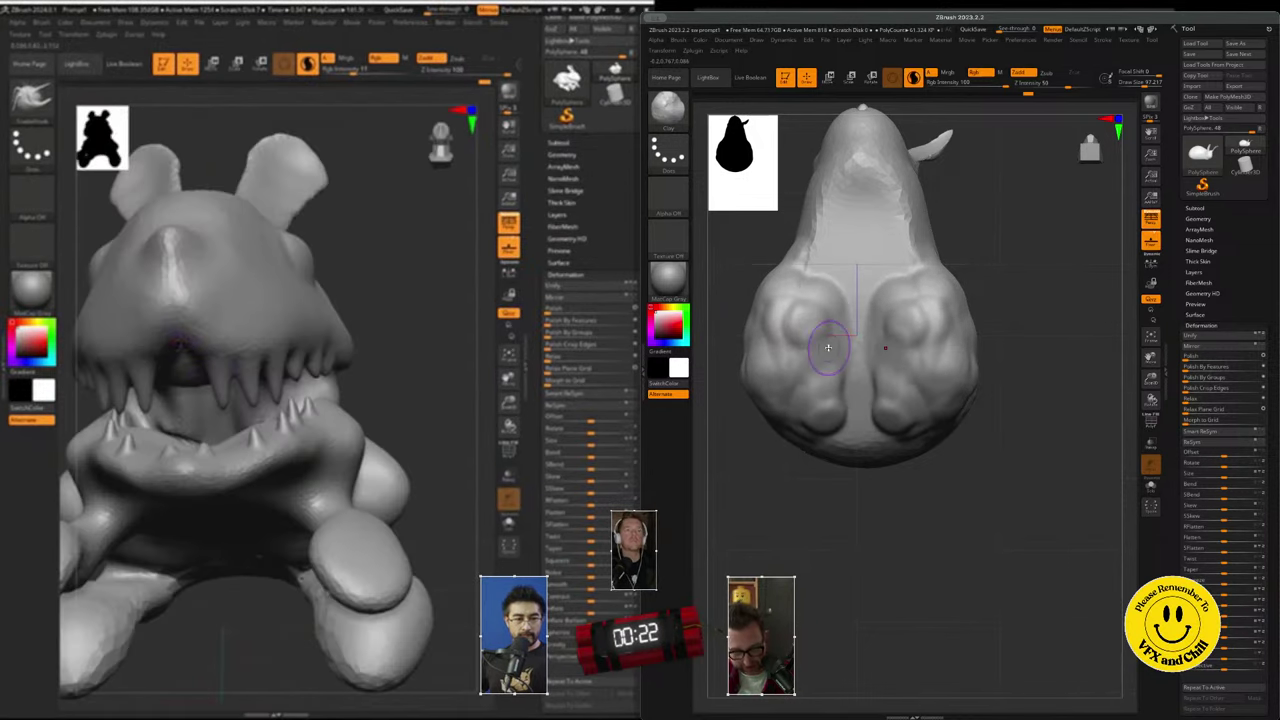
- Switch the ZBrush 2023 brush to Flatten, enlarge it and level the lumpy leg forms on the rabbit's underside, returning to the face
left_click(660, 108)
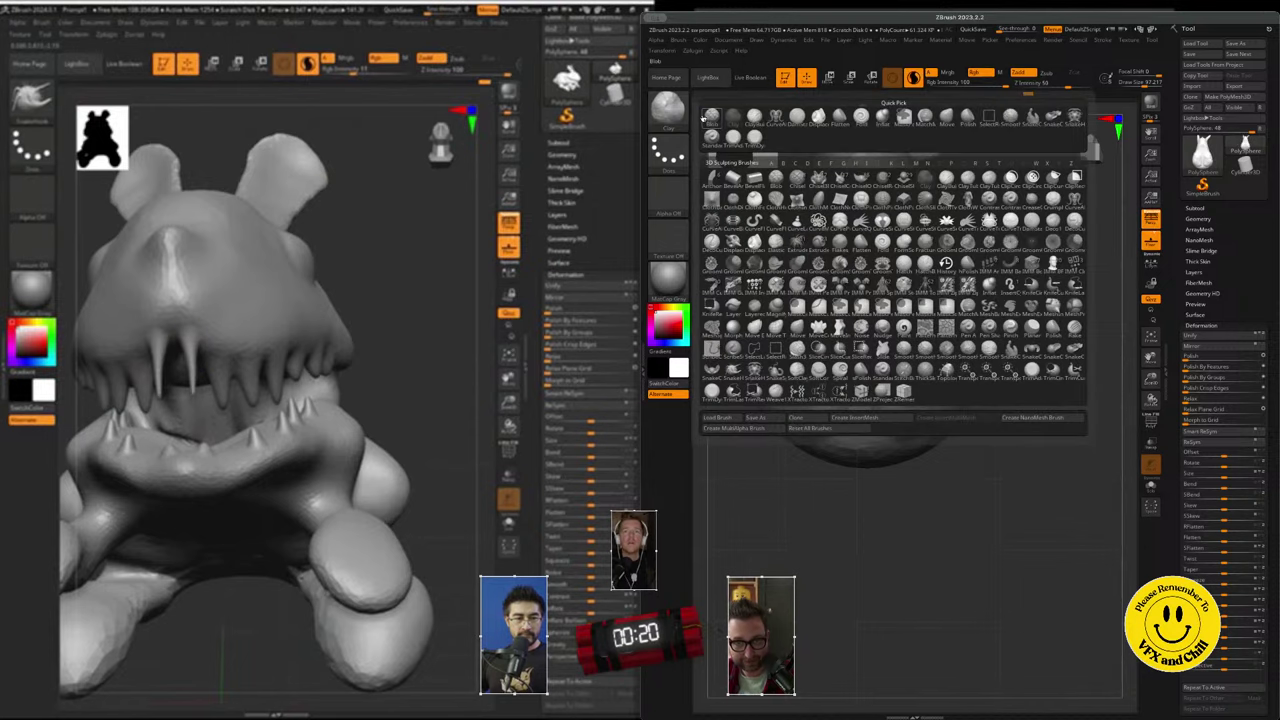
left_click(836, 120)
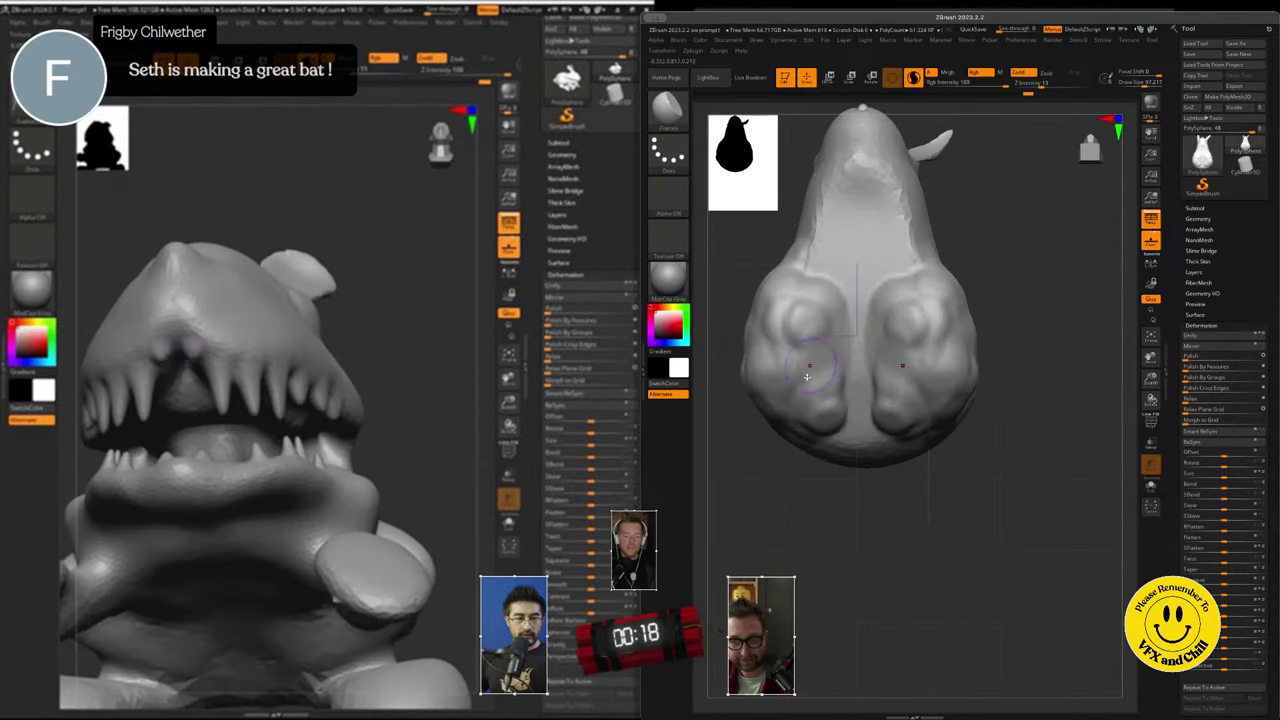
key("s")
mouse_move(778, 334)
left_mouse_down()
mouse_move(814, 334)
mouse_move(791, 377)
mouse_move(791, 318)
mouse_move(803, 389)
mouse_move(894, 349)
mouse_move(857, 318)
mouse_move(806, 335)
left_mouse_up()
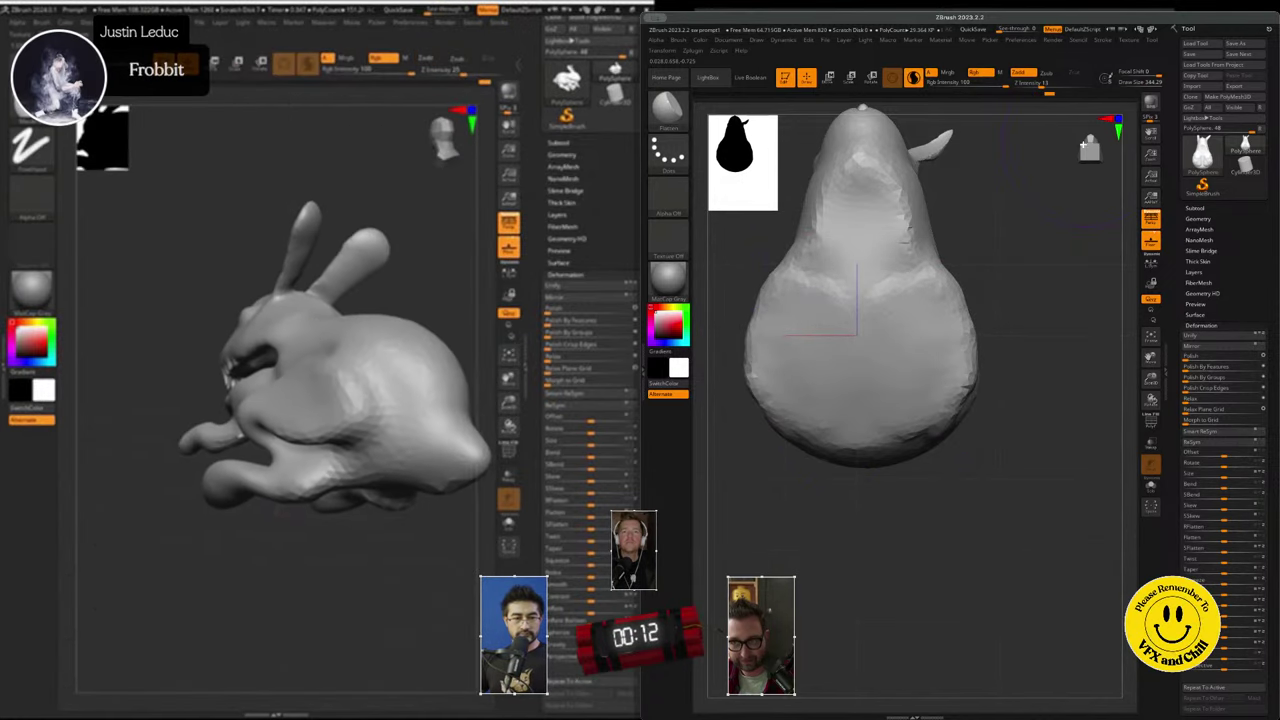
left_click_drag(1050, 300, 1088, 160)
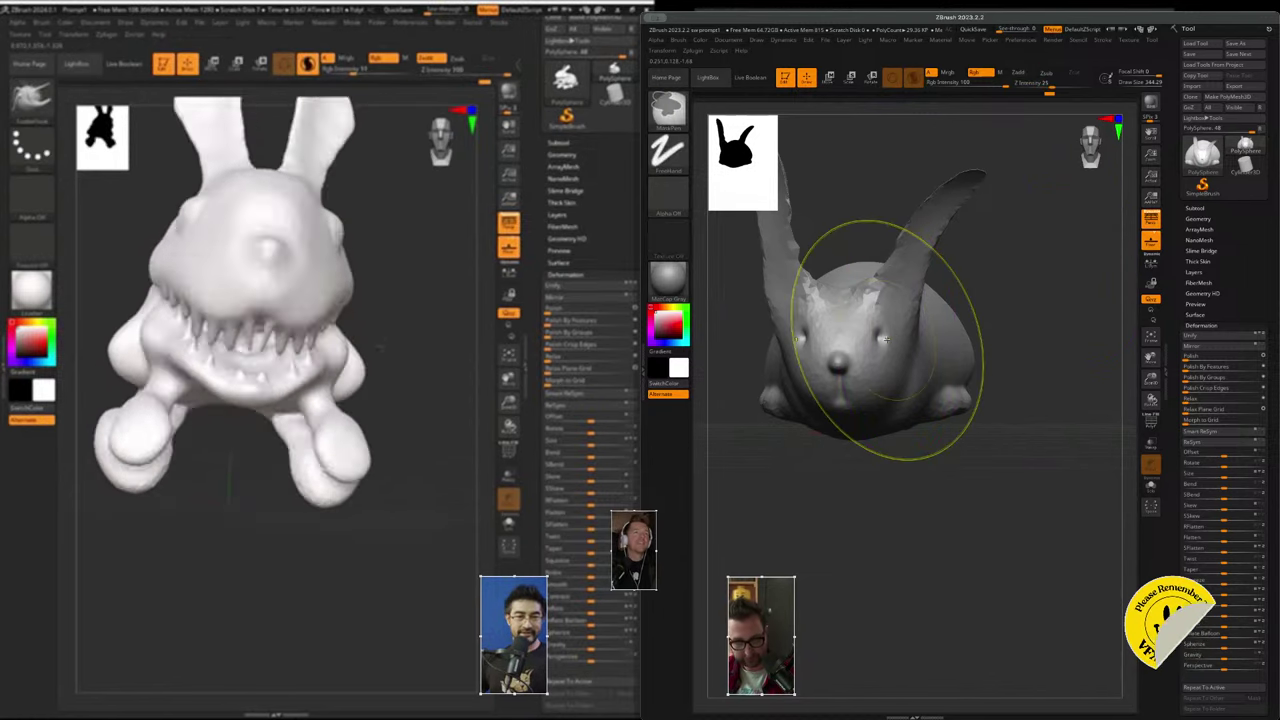
left_click_drag(888, 340, 903, 345, "ctrl")
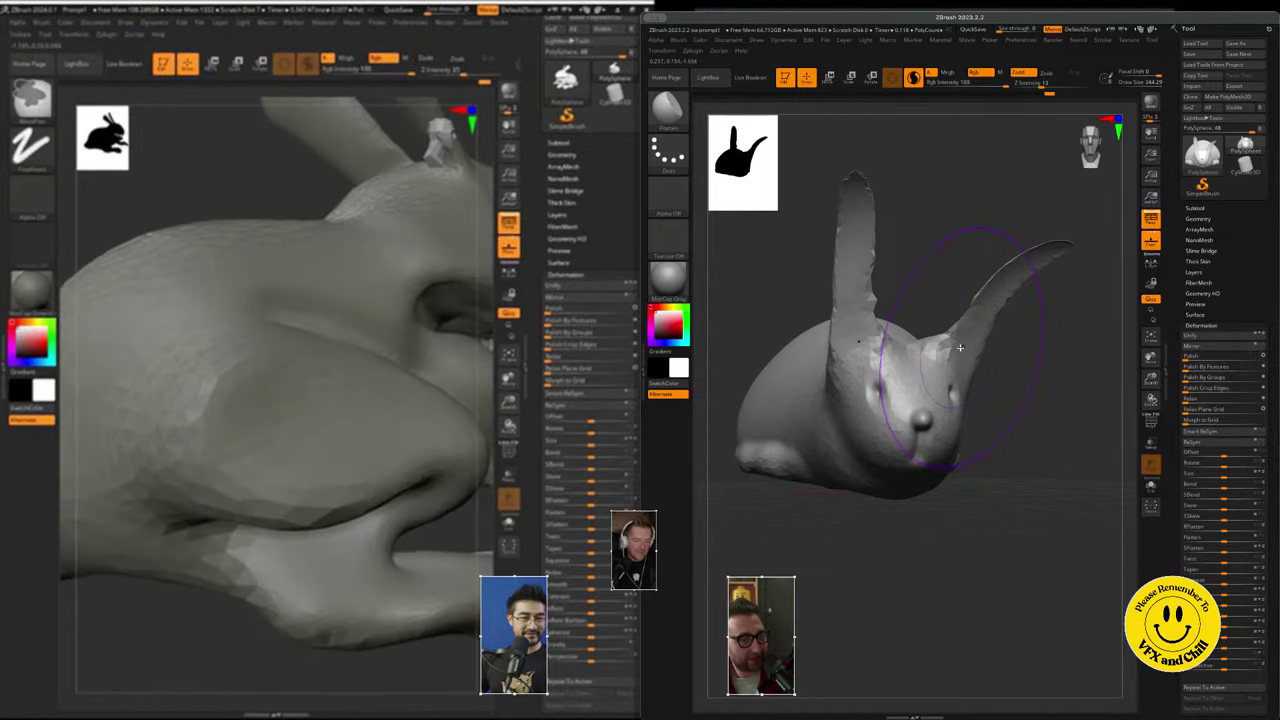
- Try a different sculpting brush around the ZBrush 2023 rabbit's nose and undo the stroke
left_click(664, 108)
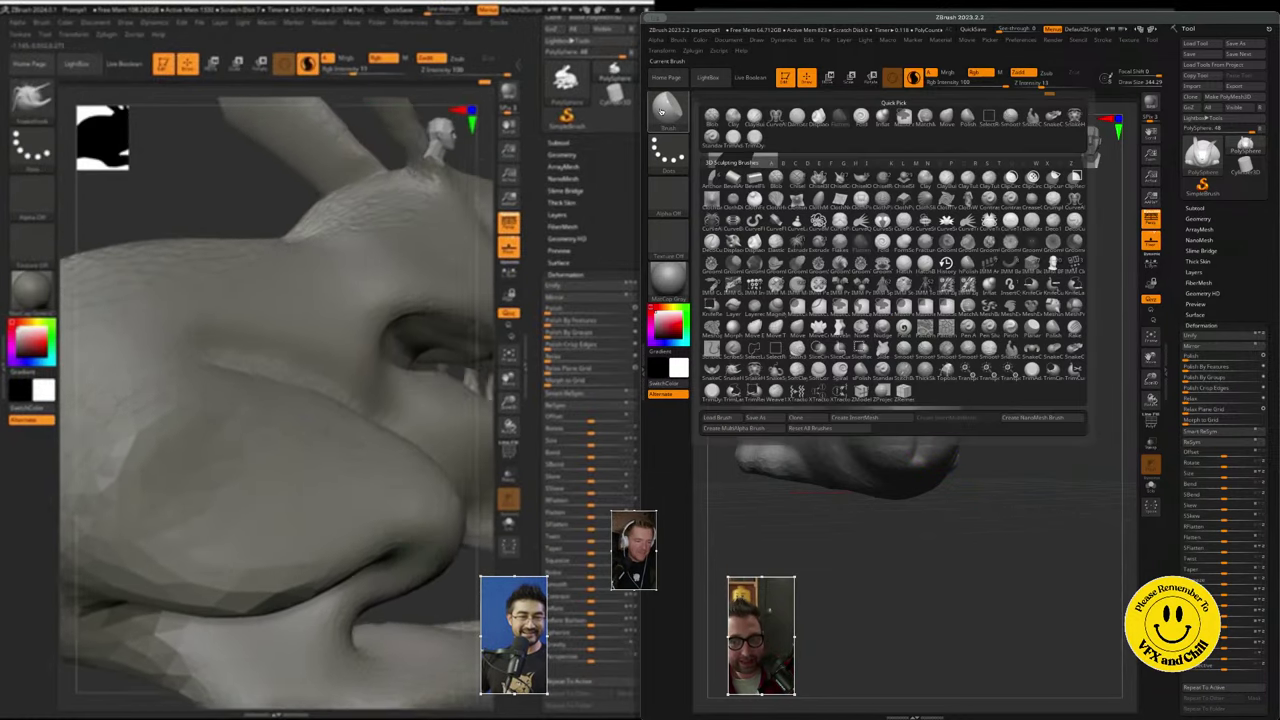
left_click(742, 122)
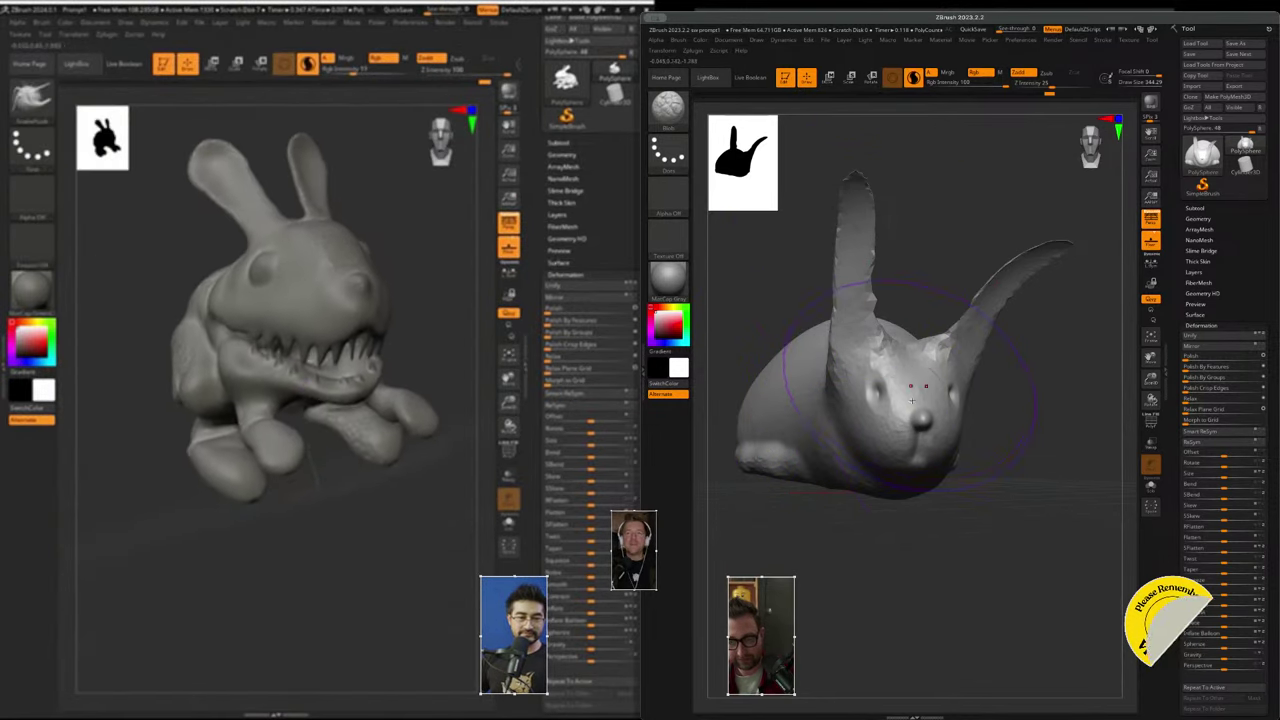
left_click_drag(924, 420, 942, 420)
key("ctrl+z")
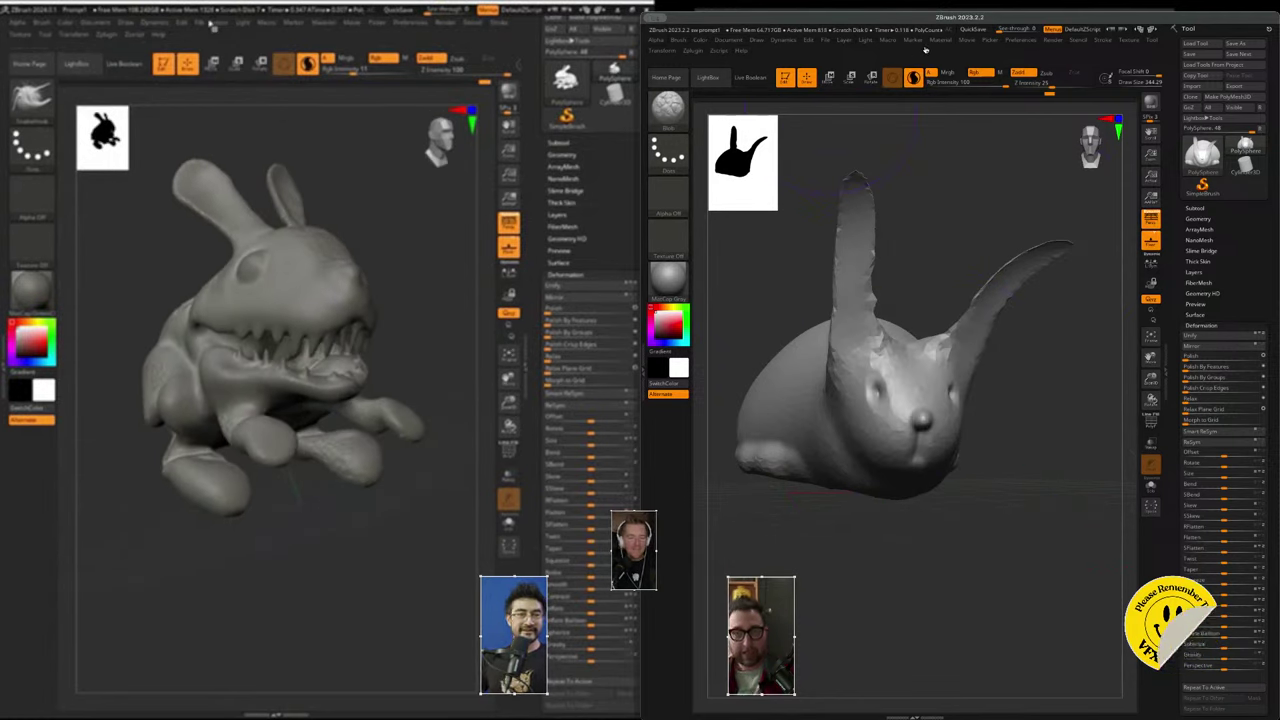
- Save the rabbit projects in both ZBrush sessions with undo history included
left_click(823, 41)
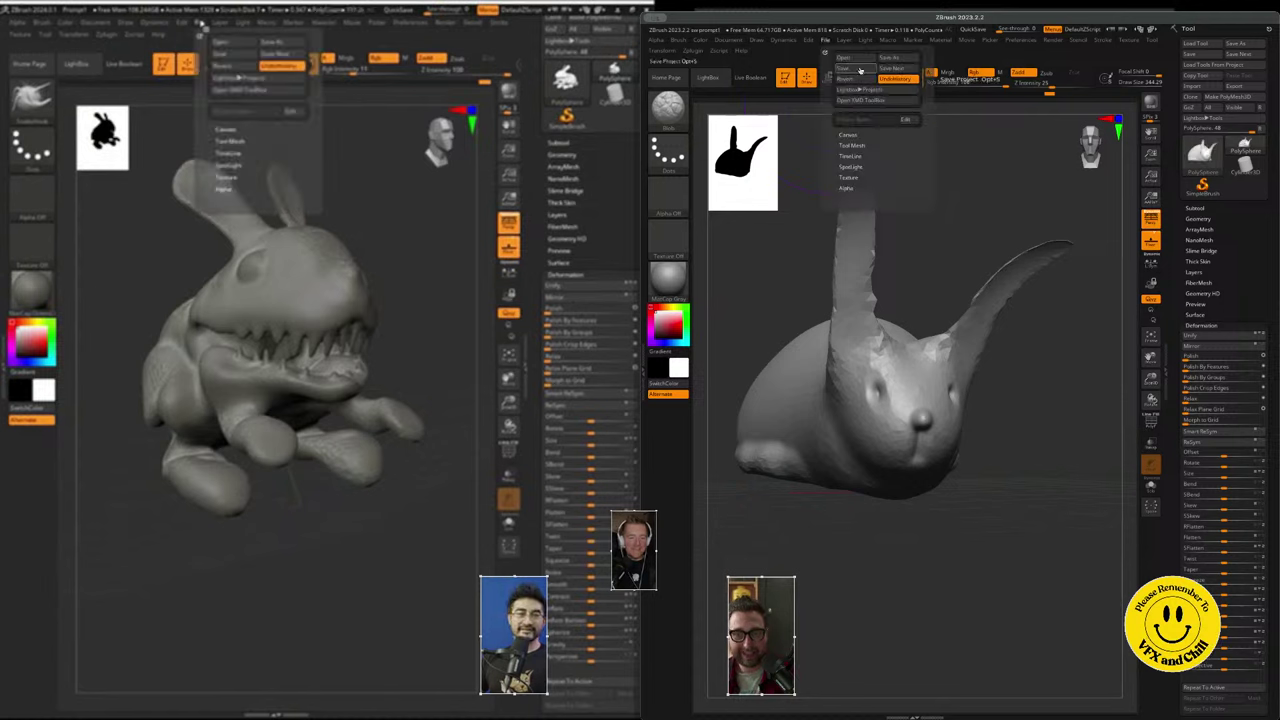
left_click(858, 69)
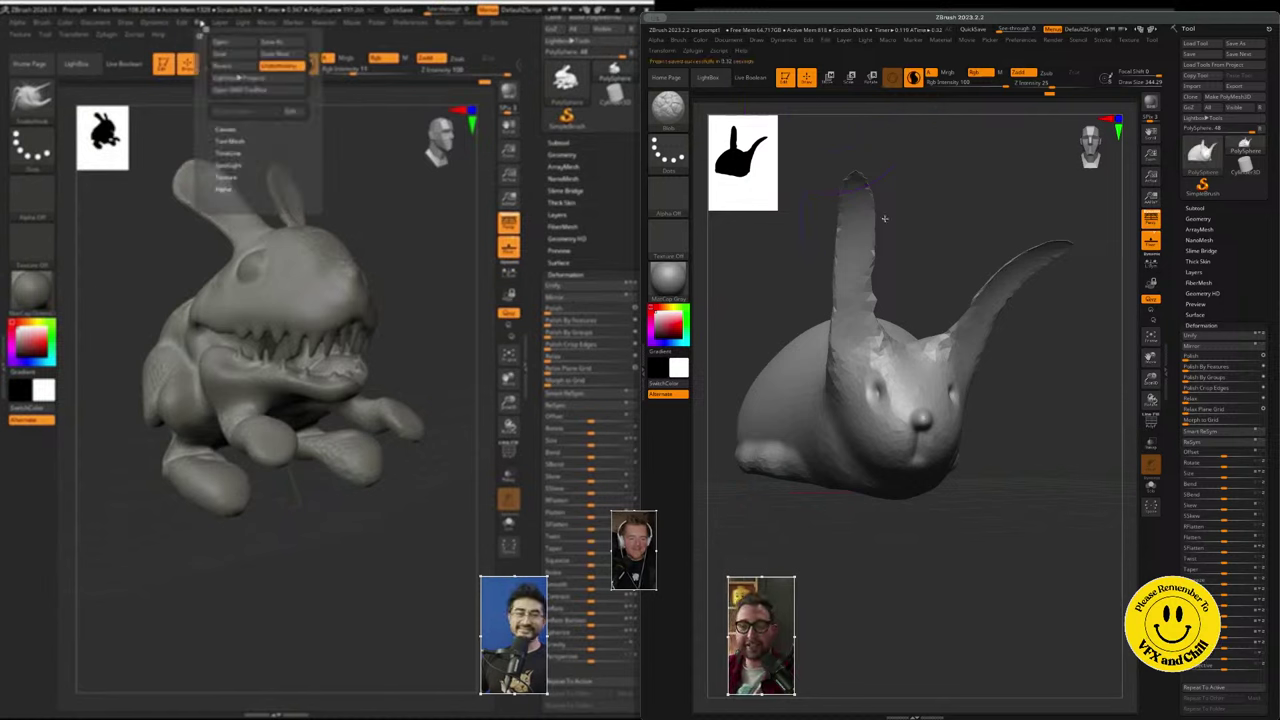
left_click(827, 43)
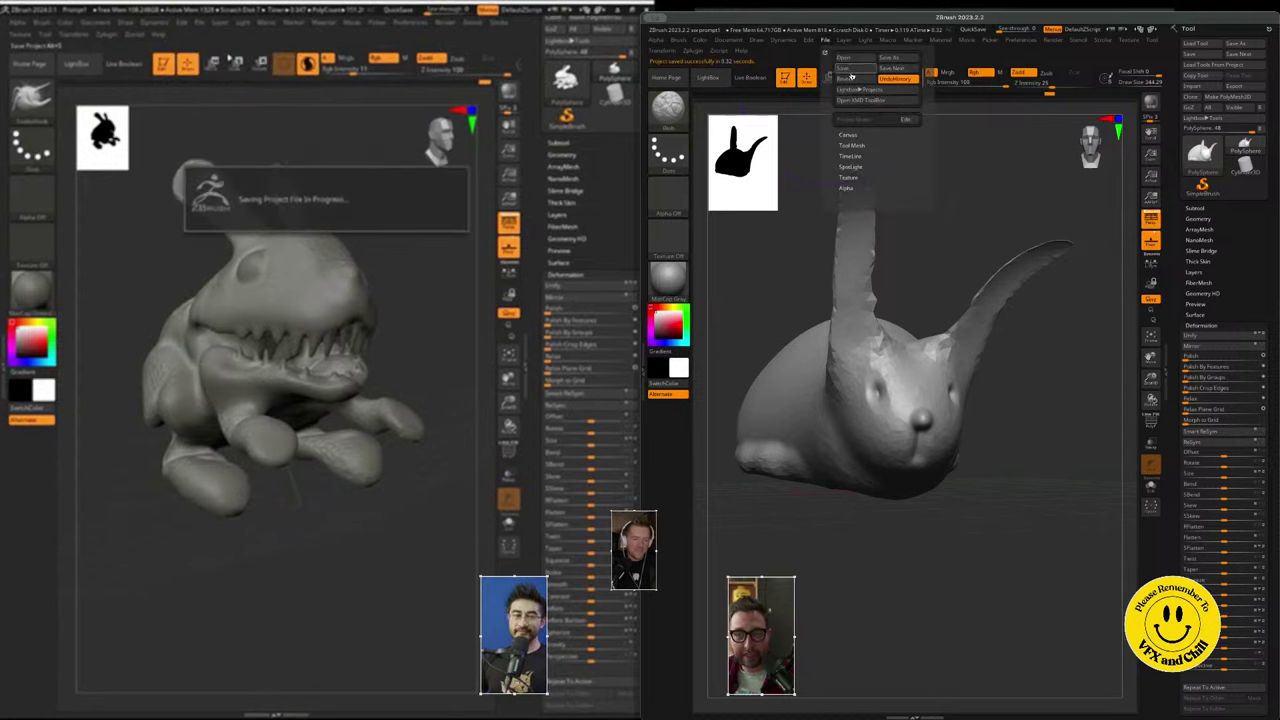
left_click(205, 24)
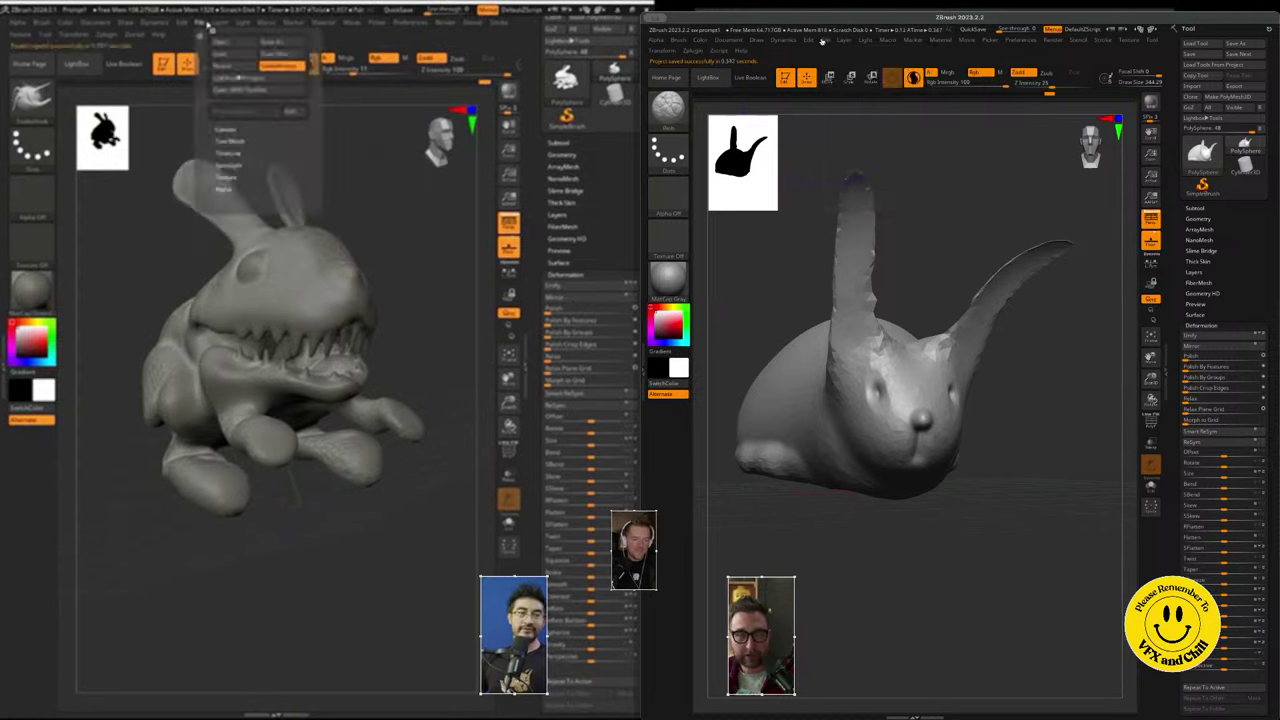
- Resave the ZBrush 2023 rabbit project without undo history, and exclude undo history from the ZBrush 2024 project
left_click(822, 42)
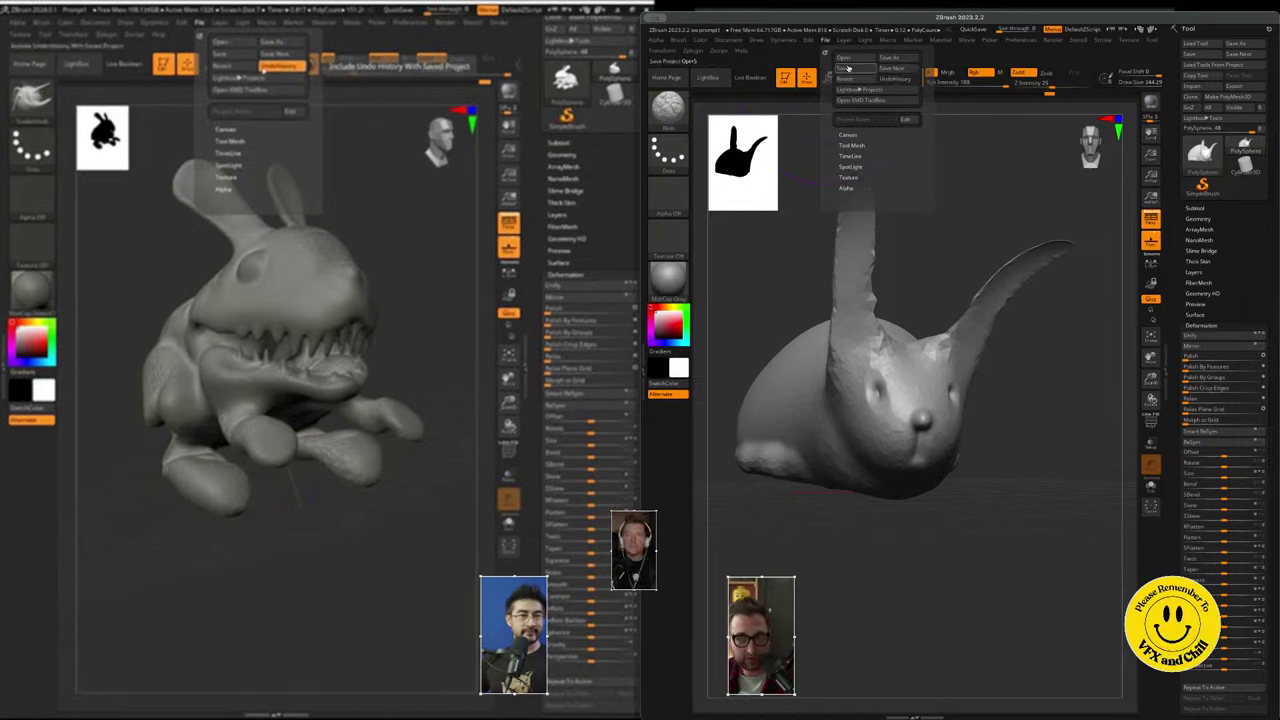
left_click(848, 68)
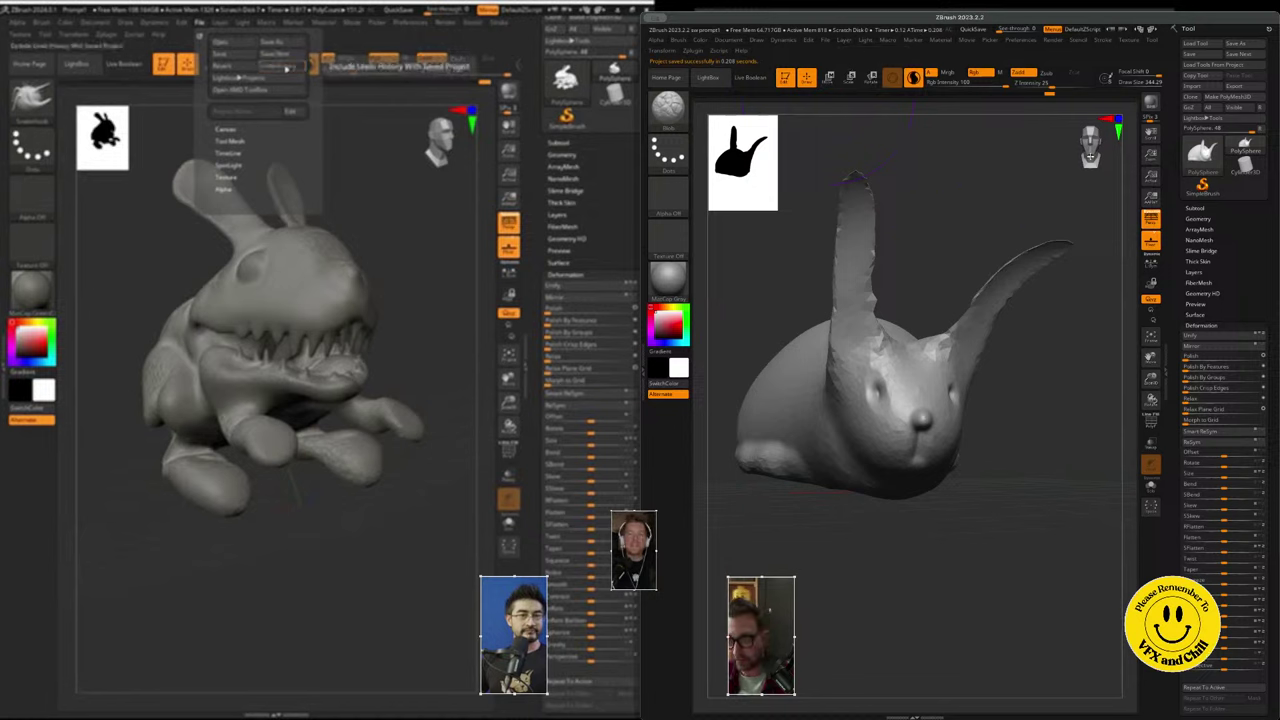
left_click_drag(1093, 145, 1101, 147)
left_click(283, 68)
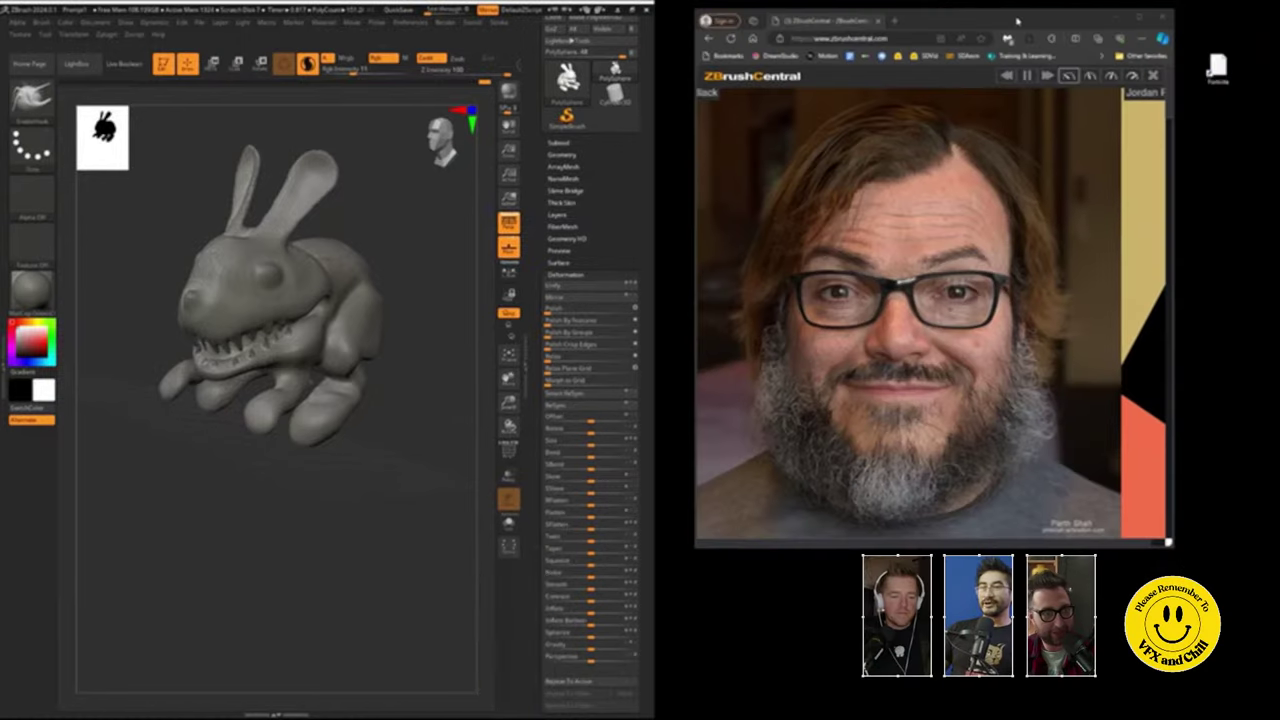
- Move the ZBrushCentral browser window over the ZBrush 2024 sculpt and back out again
left_click_drag(1017, 22, 443, 95)
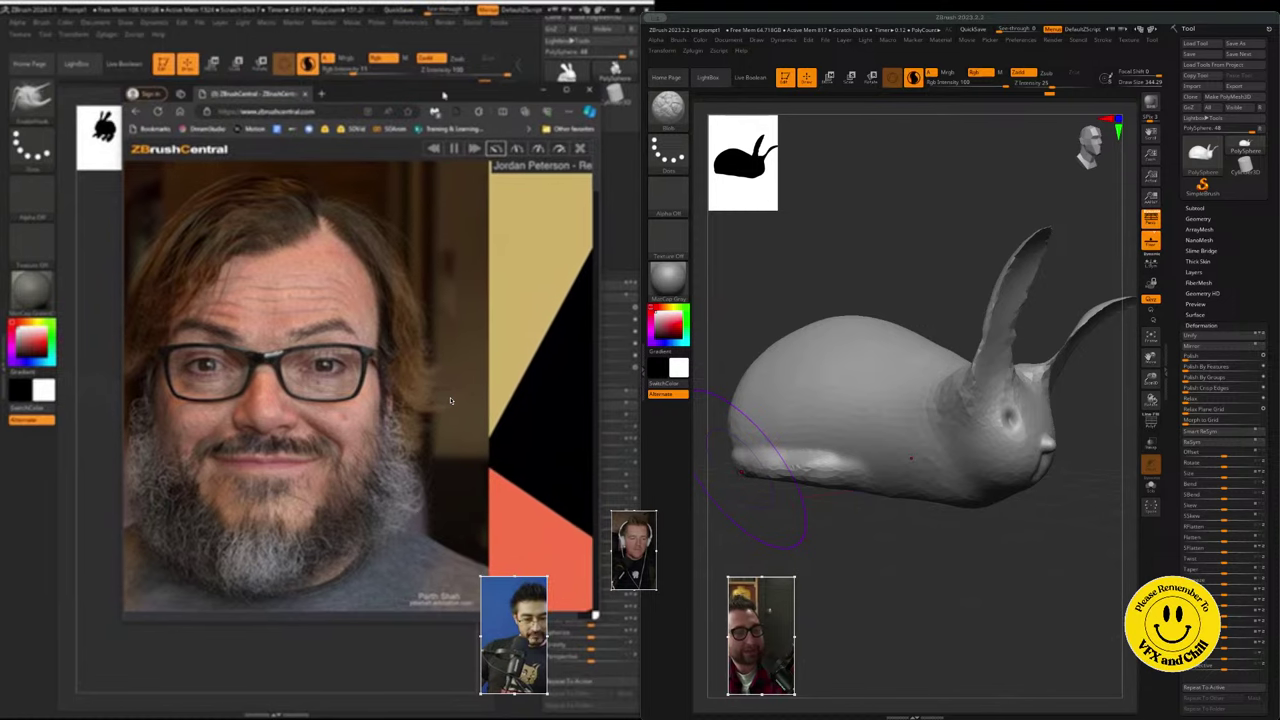
left_click_drag(444, 95, 985, 104)
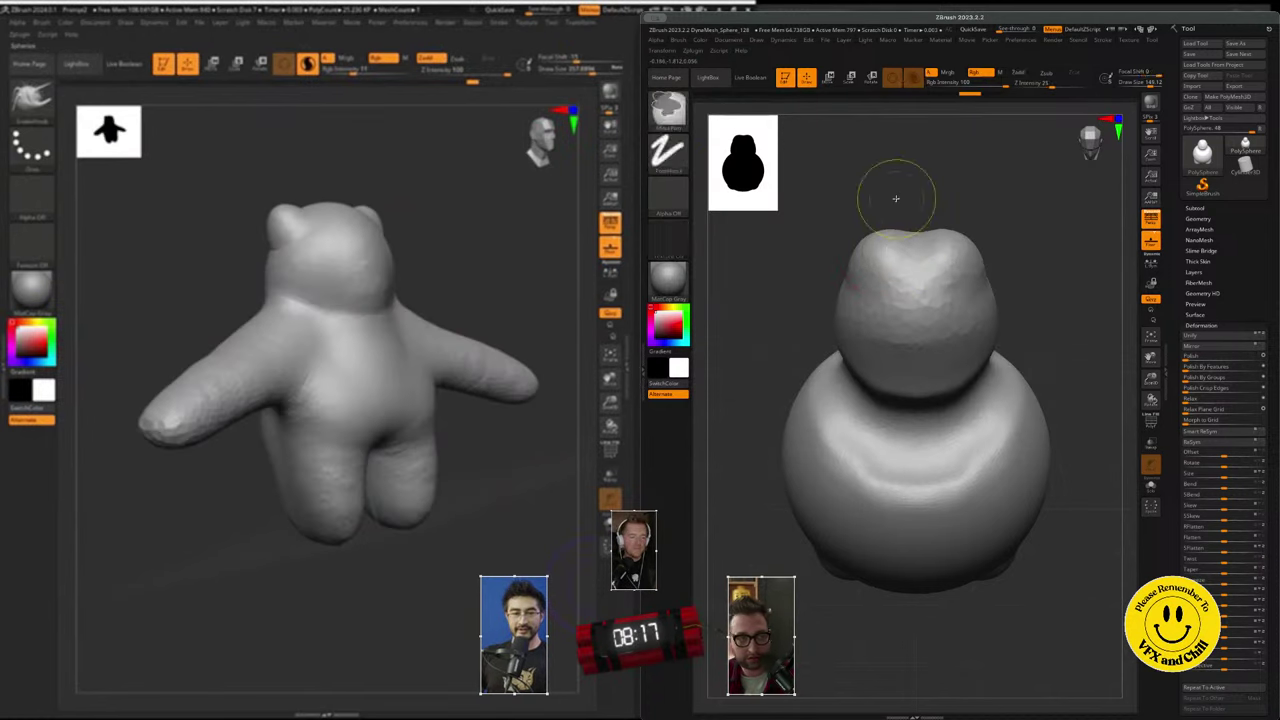
- Undo the last ear shaping on the ZBrush 2023 panda, choose a smaller Inflat brush and swell two round ears on its head
key("ctrl+z")
left_click(668, 108)
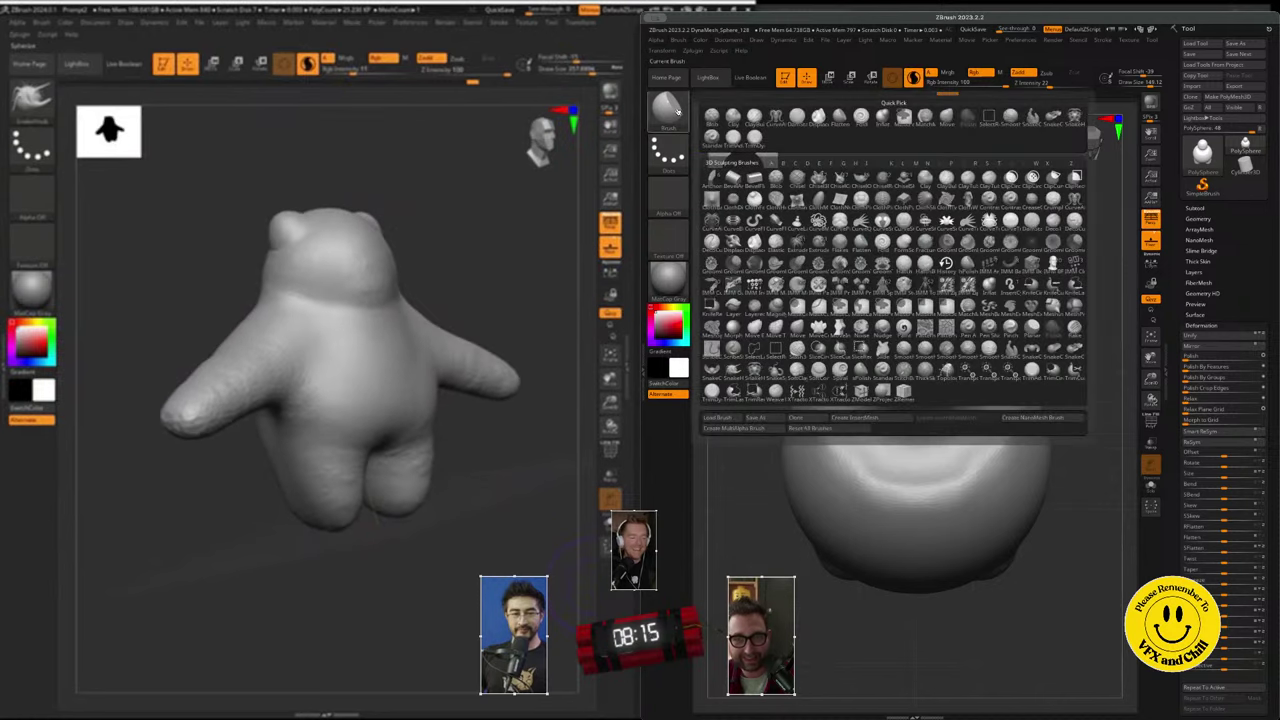
left_click(938, 128)
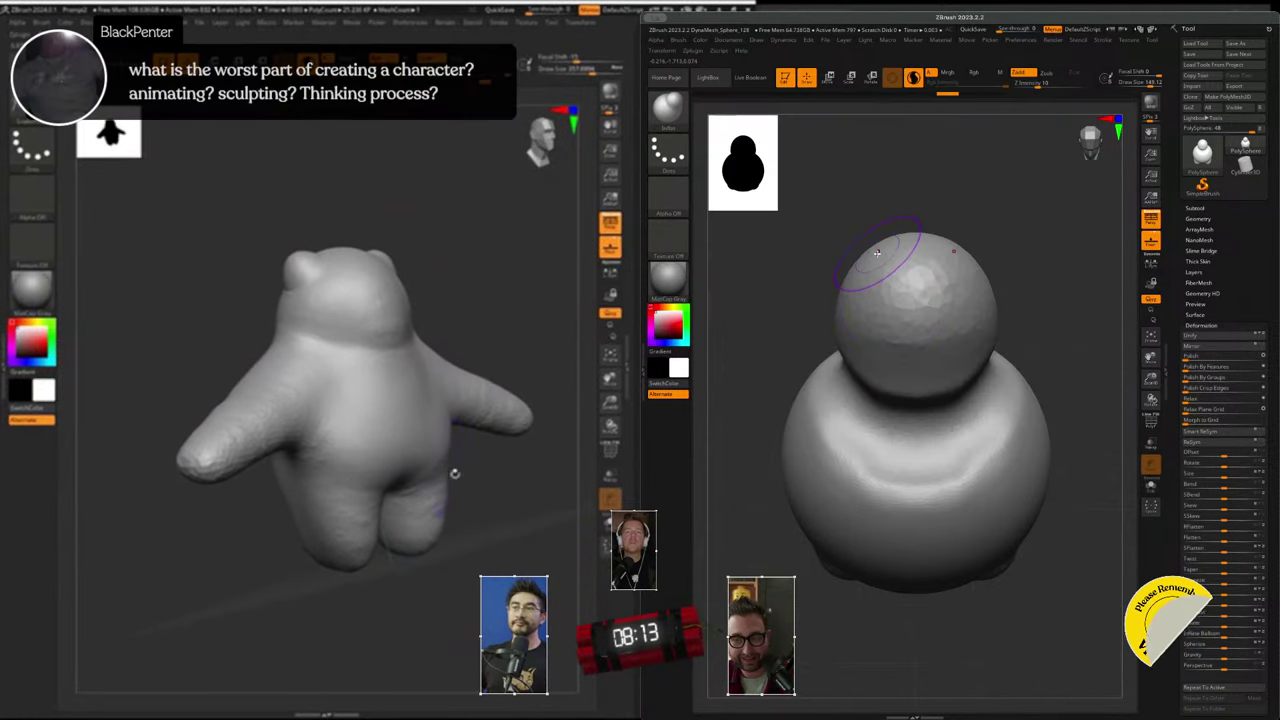
key("s")
left_click_drag(880, 255, 875, 240)
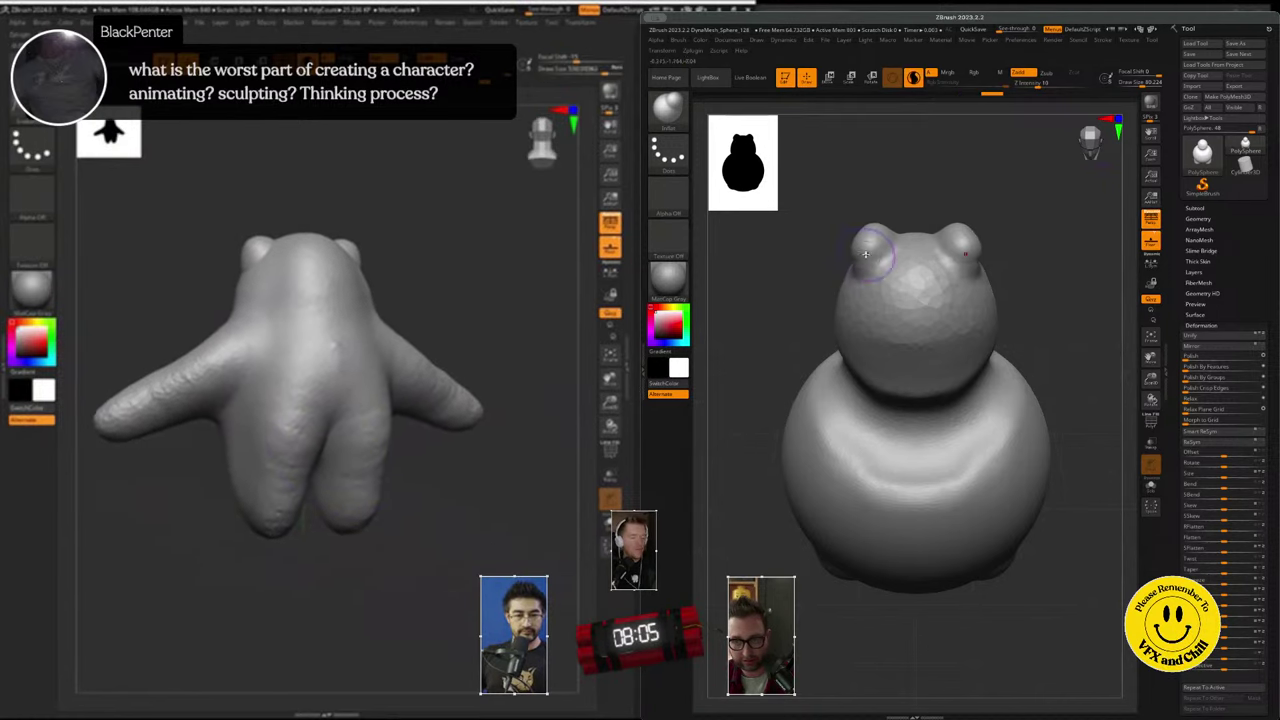
- View the ZBrush 2023 panda from the side and inflate a round shoulder mass on the upper body
mouse_move(1091, 141)
left_mouse_down()
mouse_move(1104, 130)
mouse_move(1092, 142)
left_mouse_up()
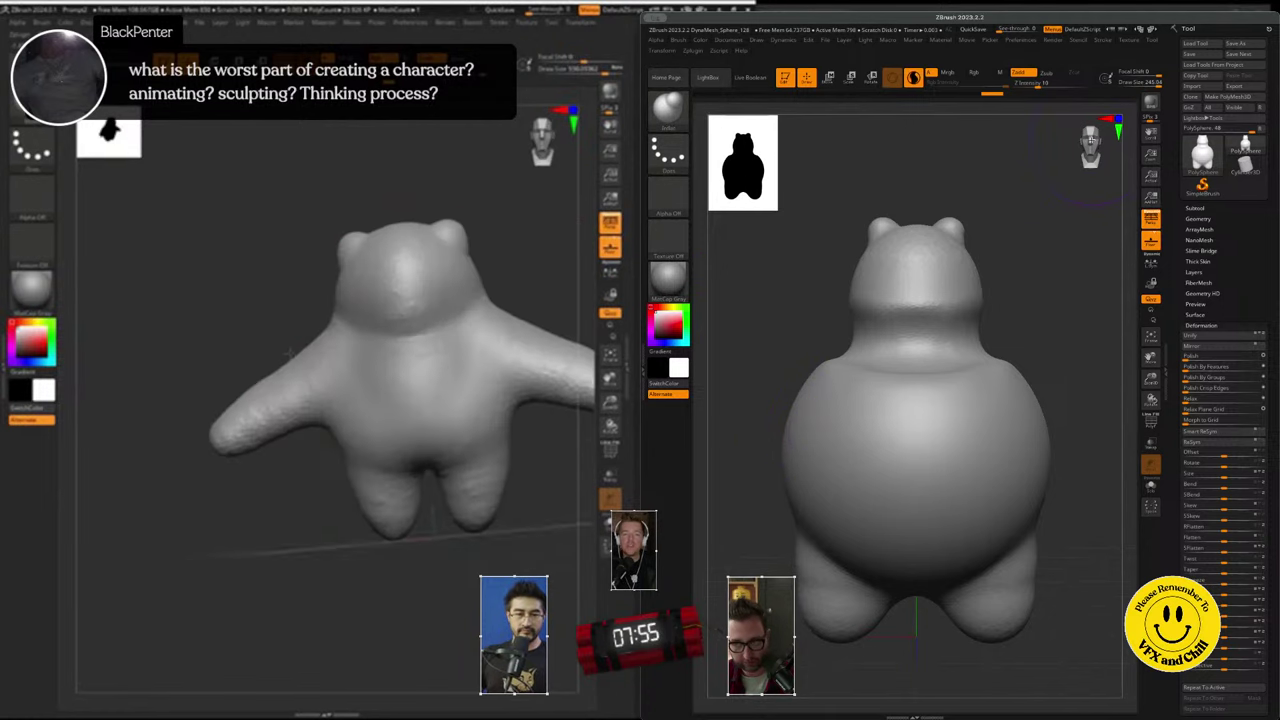
left_click_drag(1104, 116, 1108, 140)
left_click_drag(929, 385, 914, 397)
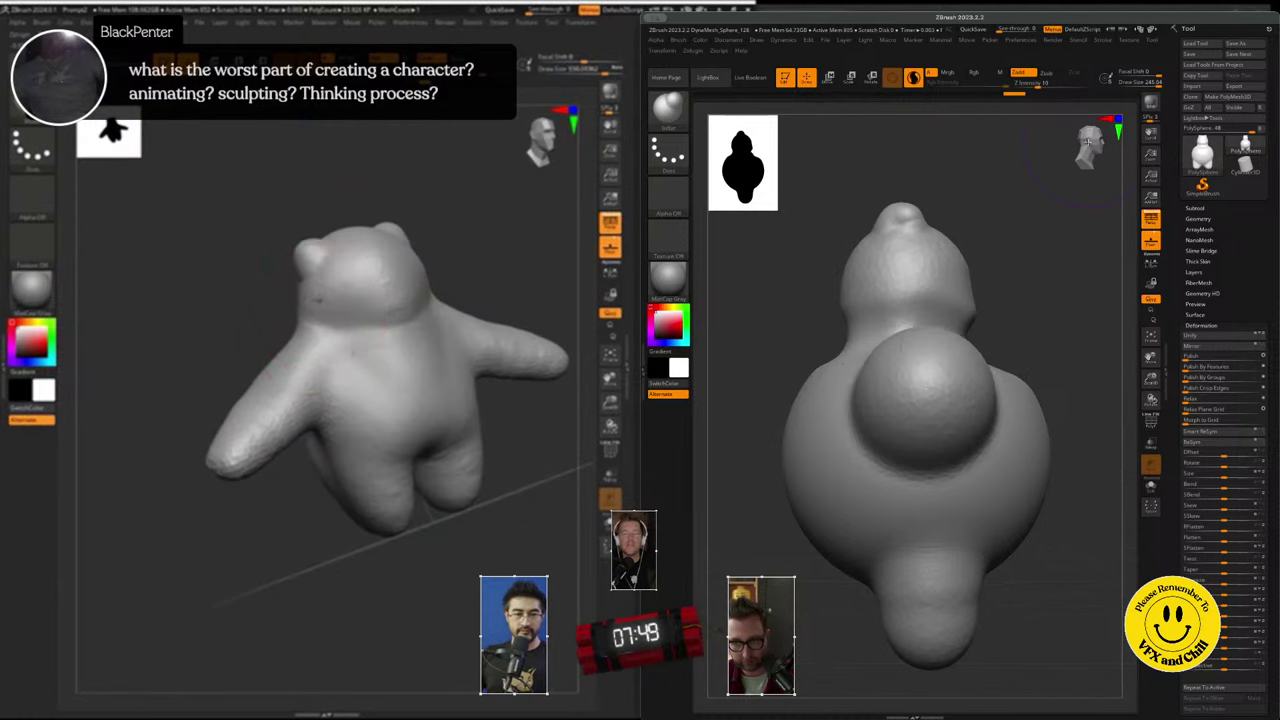
- Adjust the Inflat draw size and extend the ZBrush 2023 panda's shoulder mass into an outstretched arm, finishing in front view
left_click_drag(1089, 142, 1100, 146)
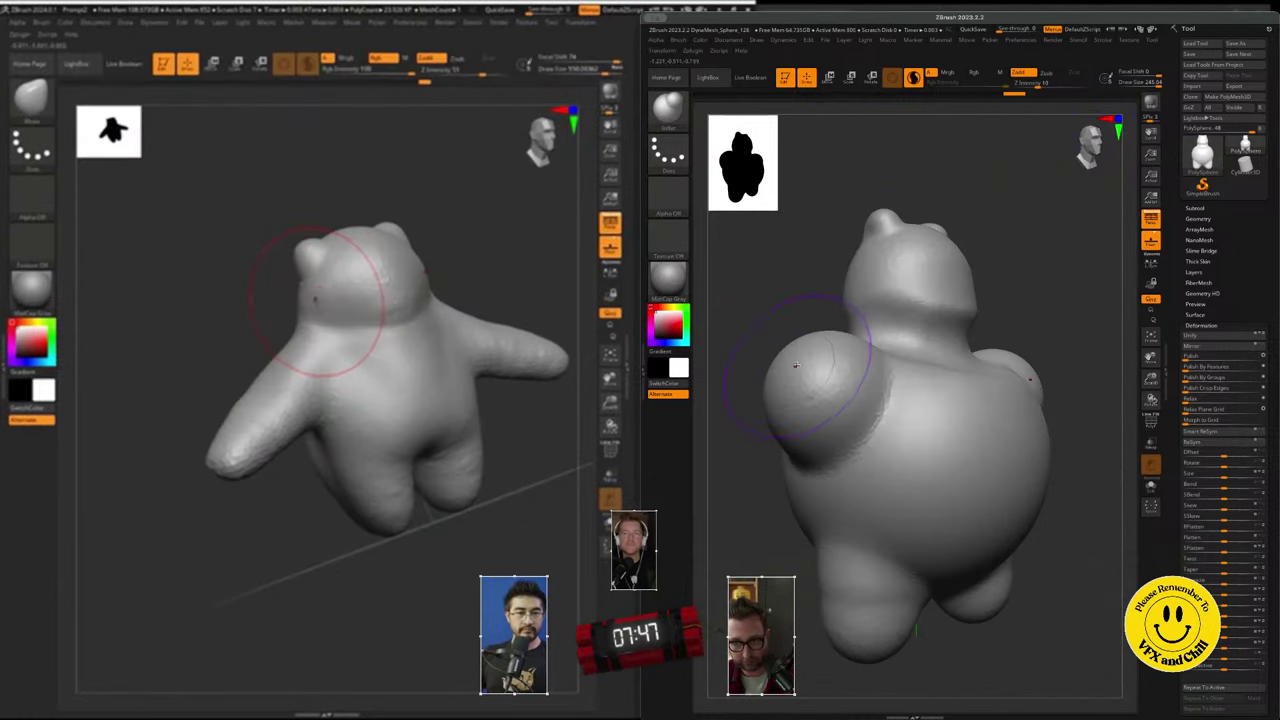
left_click_drag(790, 363, 803, 363)
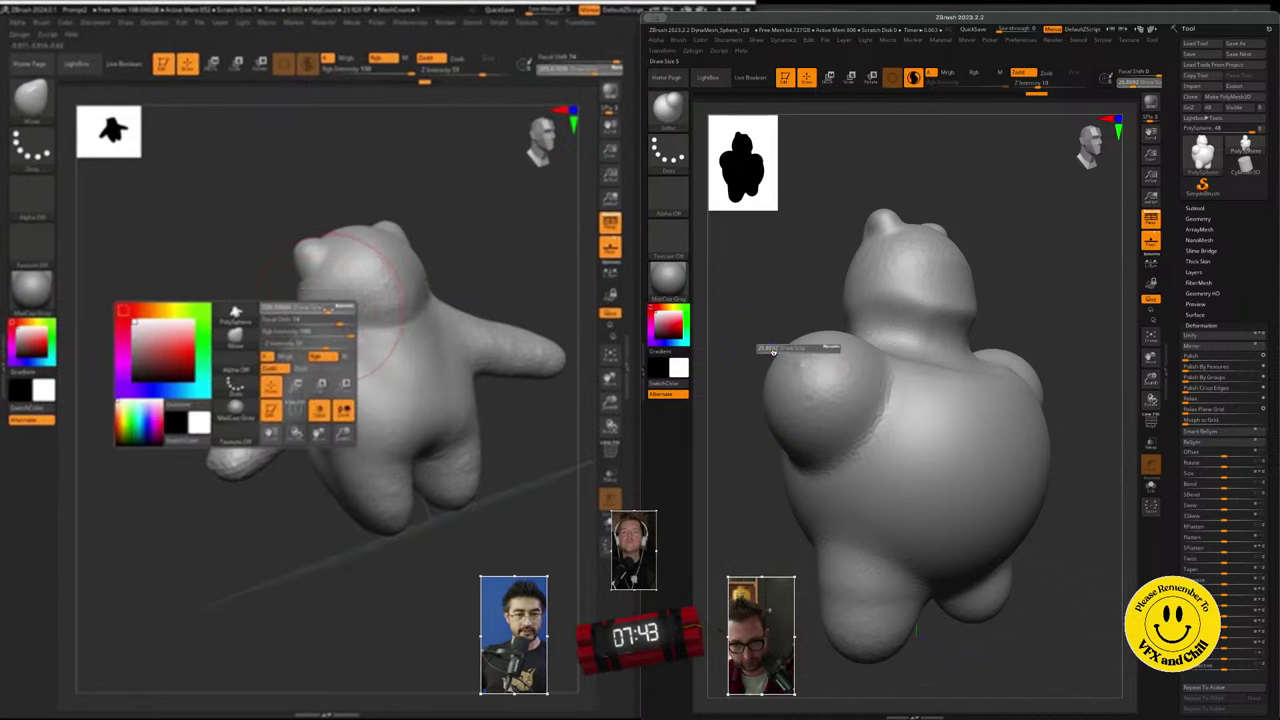
left_click_drag(773, 351, 784, 349)
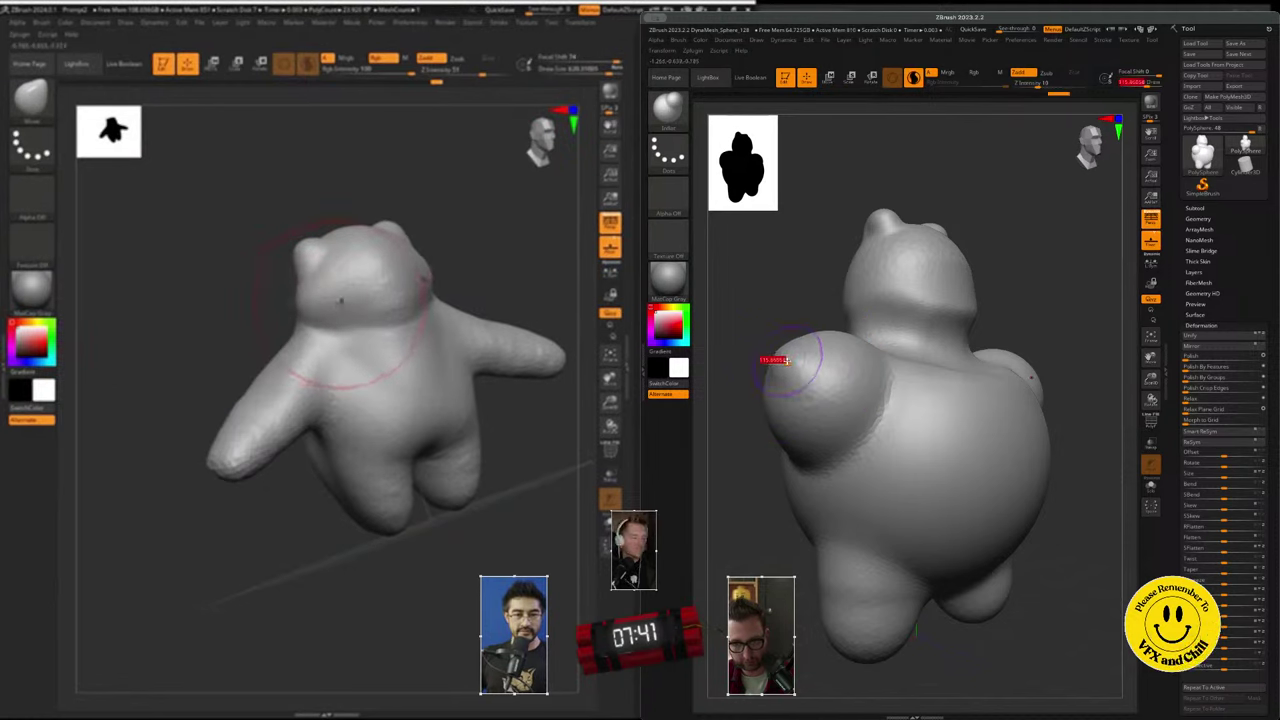
mouse_move(774, 360)
left_mouse_down()
mouse_move(790, 352)
mouse_move(766, 334)
left_mouse_up()
left_click(1090, 139)
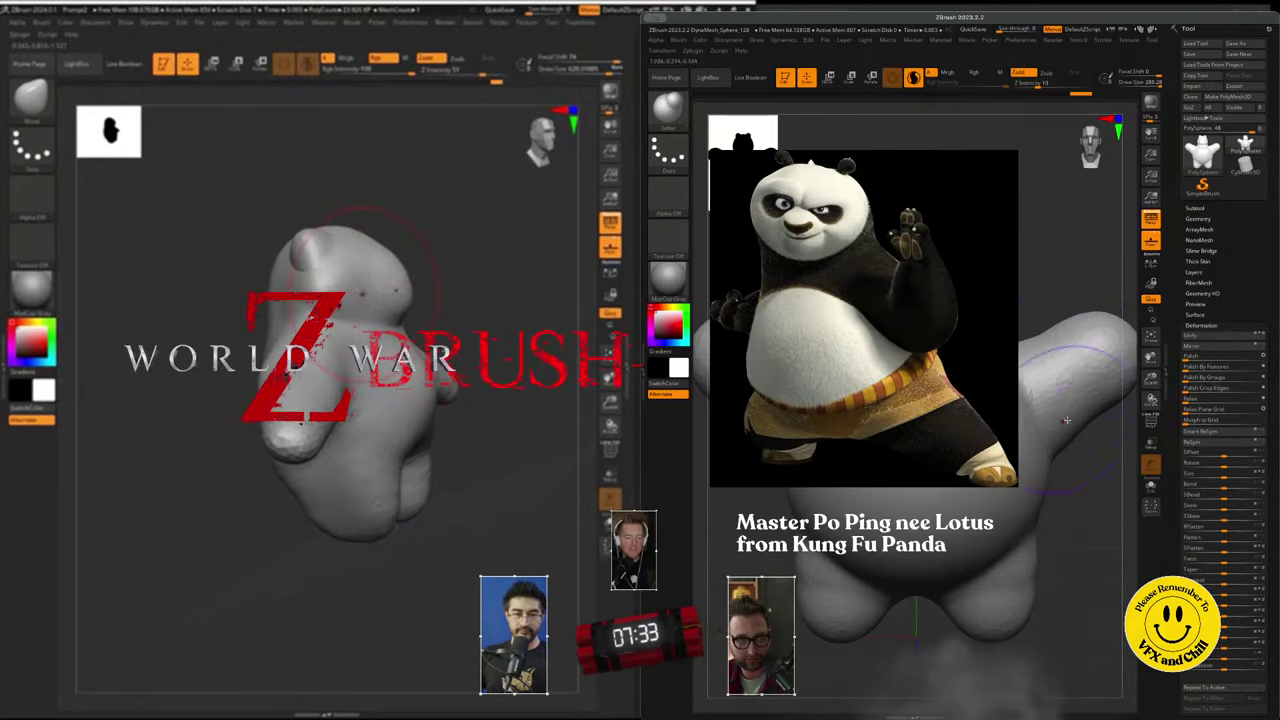
- Choose the Move brush for the ZBrush 2023 panda and reduce its draw size
left_click(667, 105)
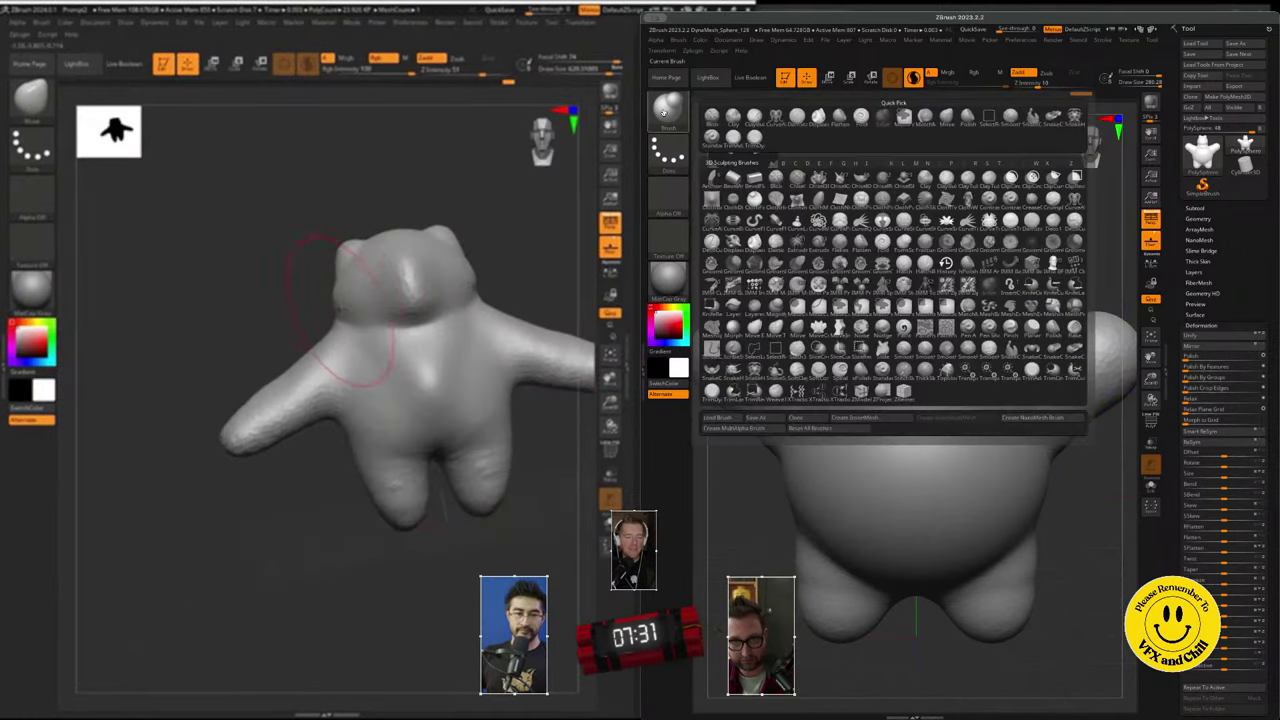
key("m")
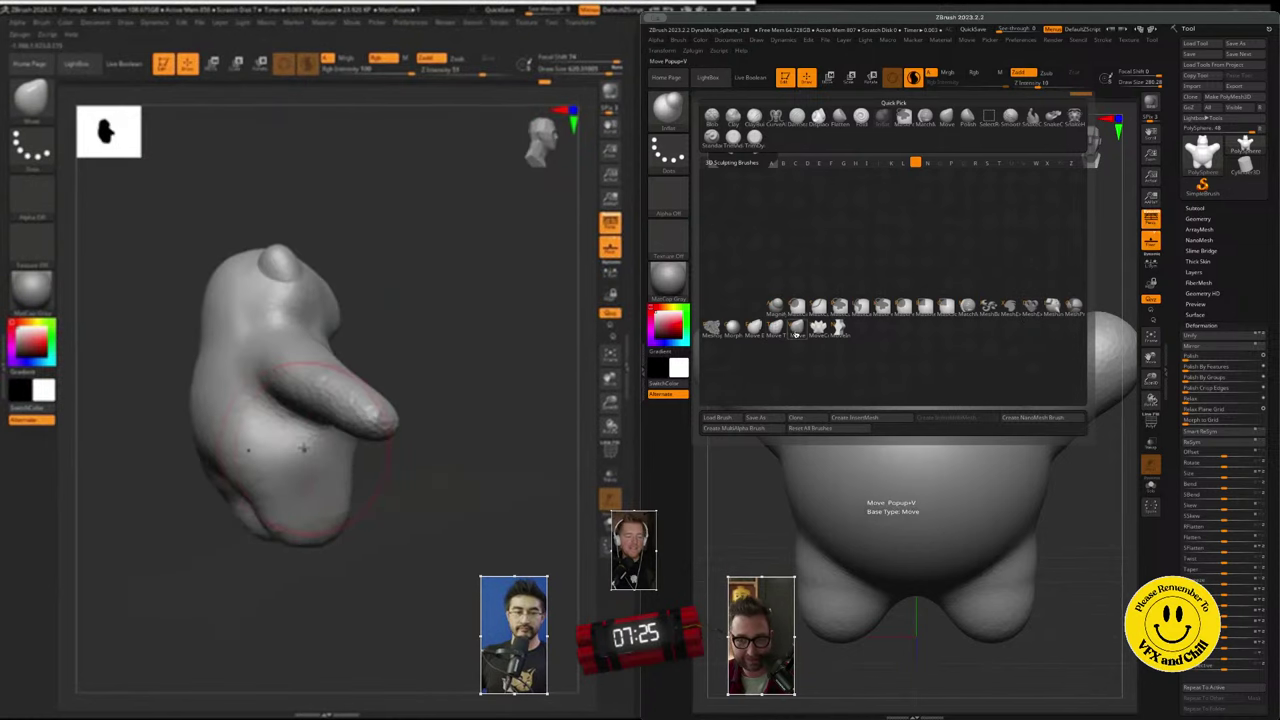
left_click(752, 331)
key("s")
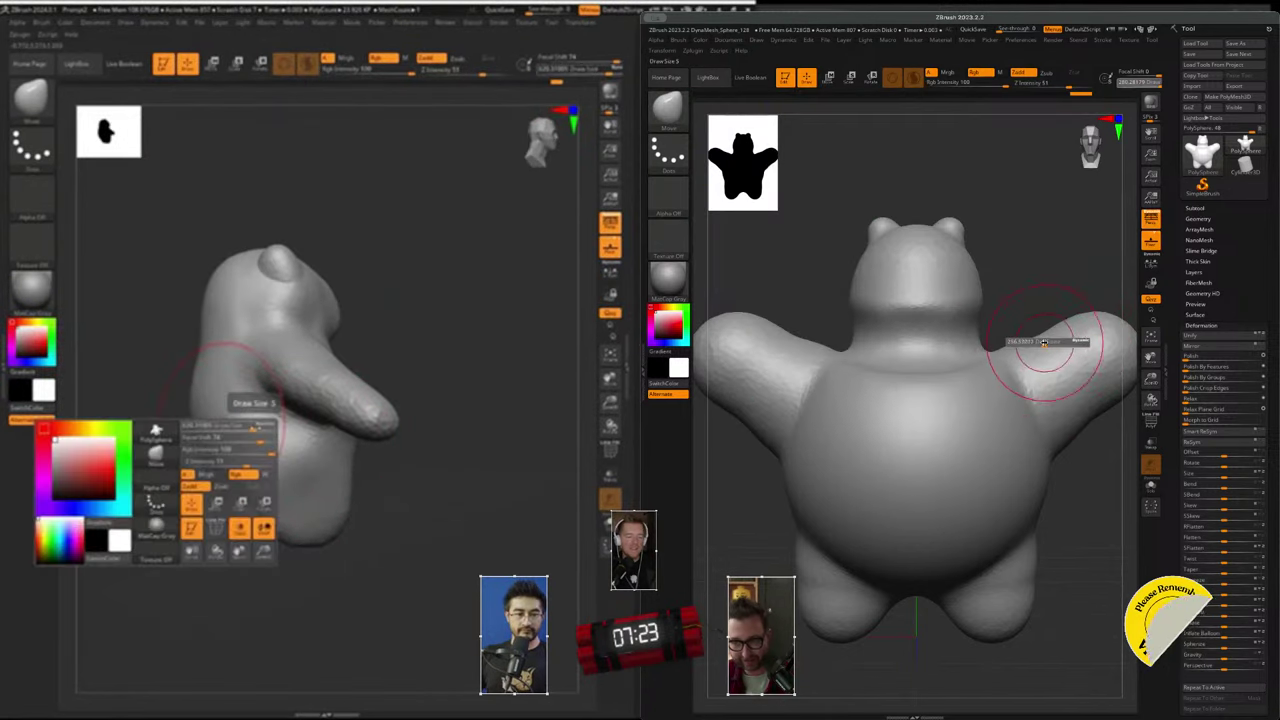
- Undo the mirrored pull on the ZBrush 2023 panda's arms and turn off symmetry
left_click_drag(1050, 342, 1083, 408)
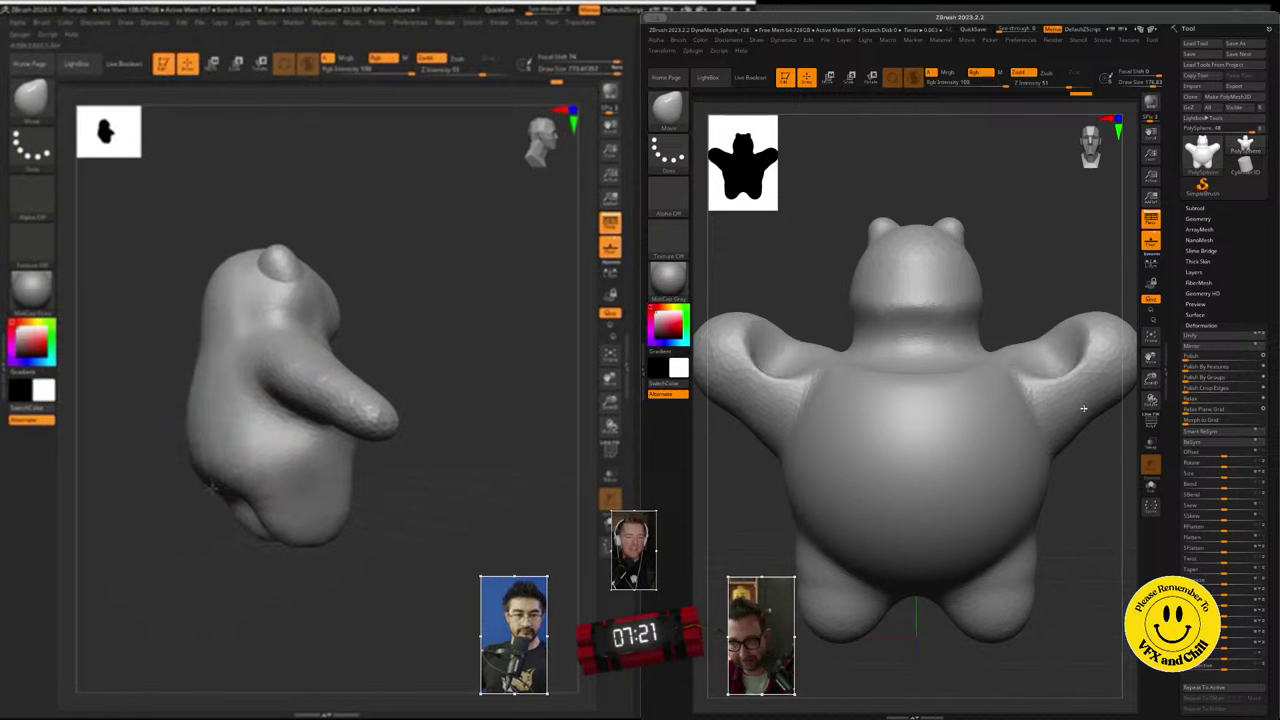
key("ctrl+z")
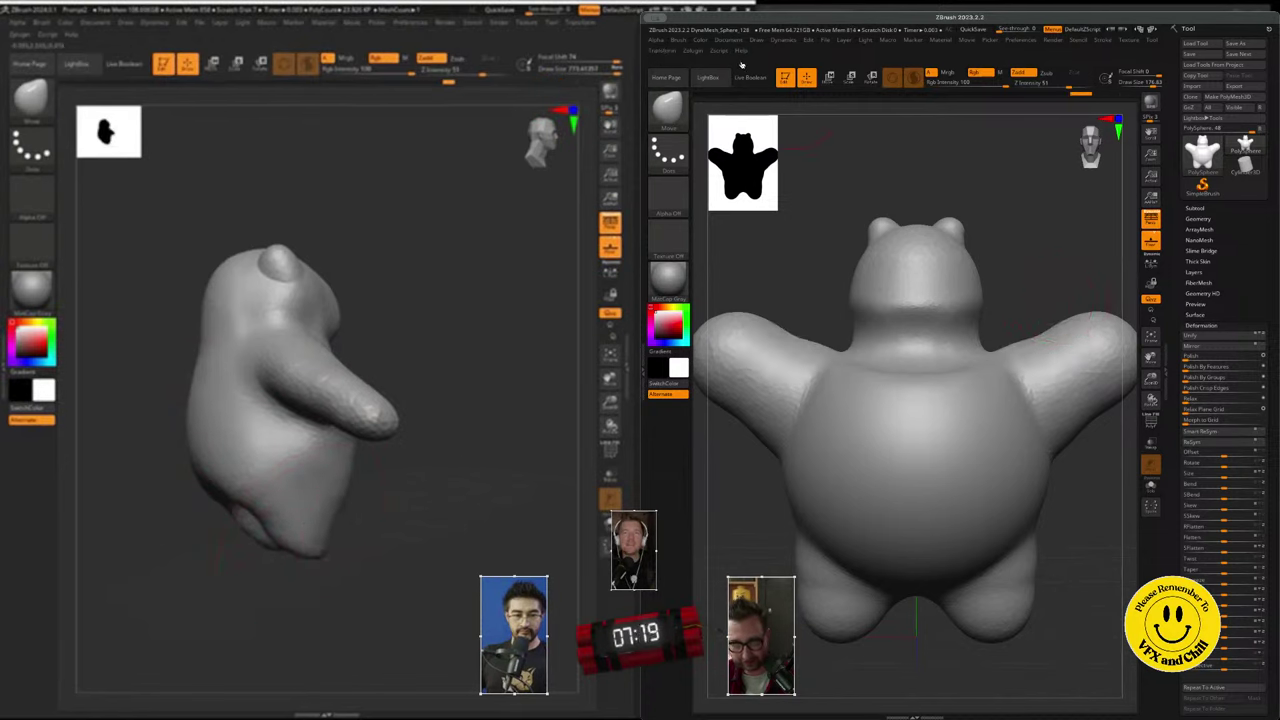
left_click(666, 52)
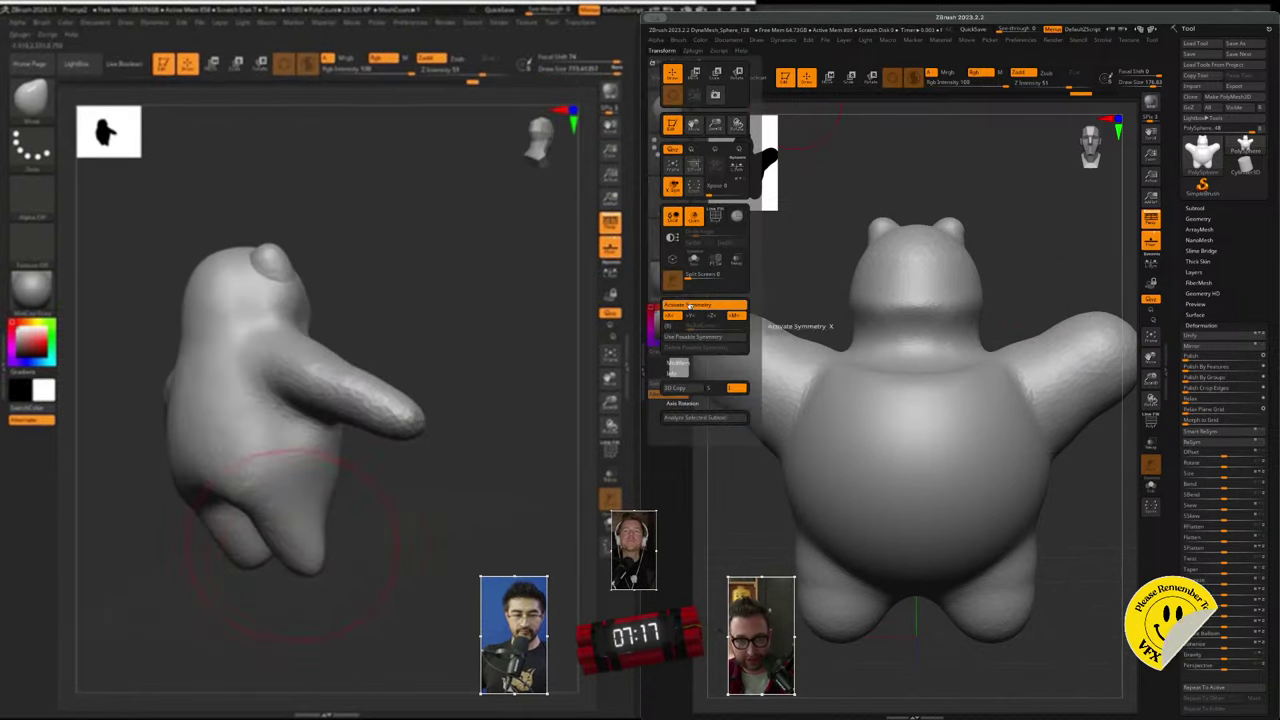
left_click(708, 304)
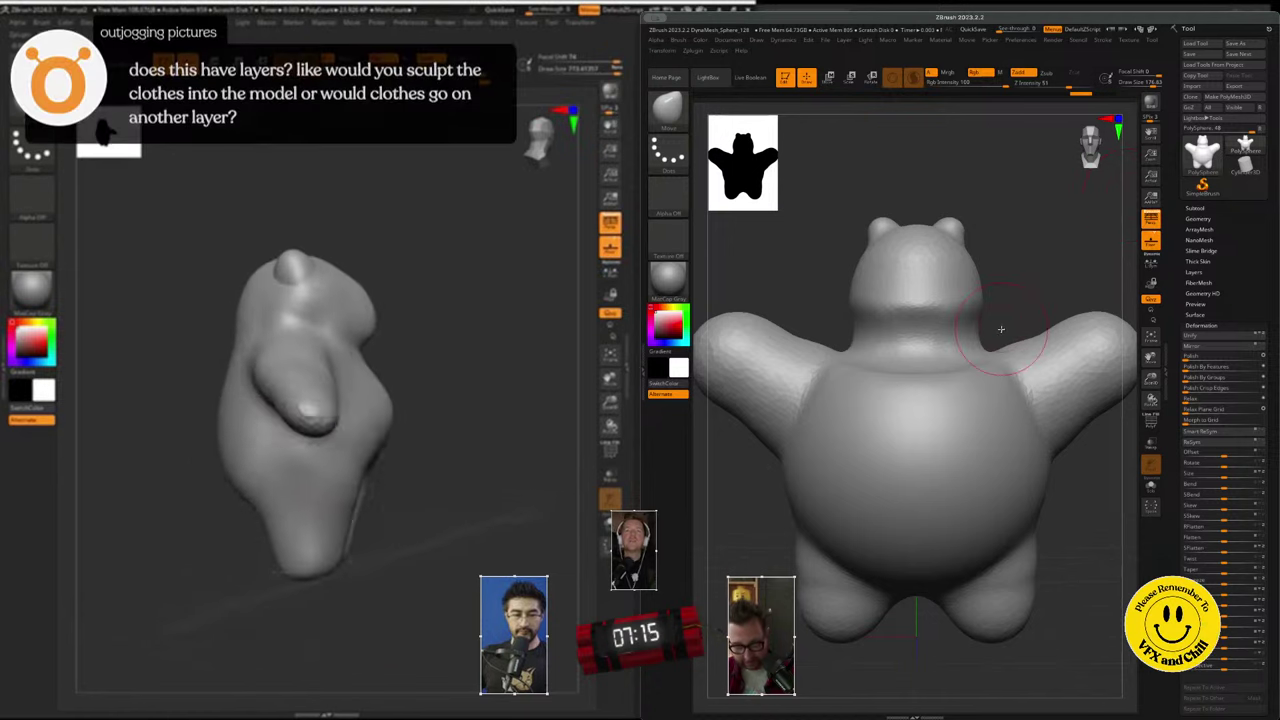
- Enlarge the Move brush and bend one arm of the ZBrush 2023 panda upward at the elbow into a raised forearm
left_click_drag(1000, 329, 985, 324)
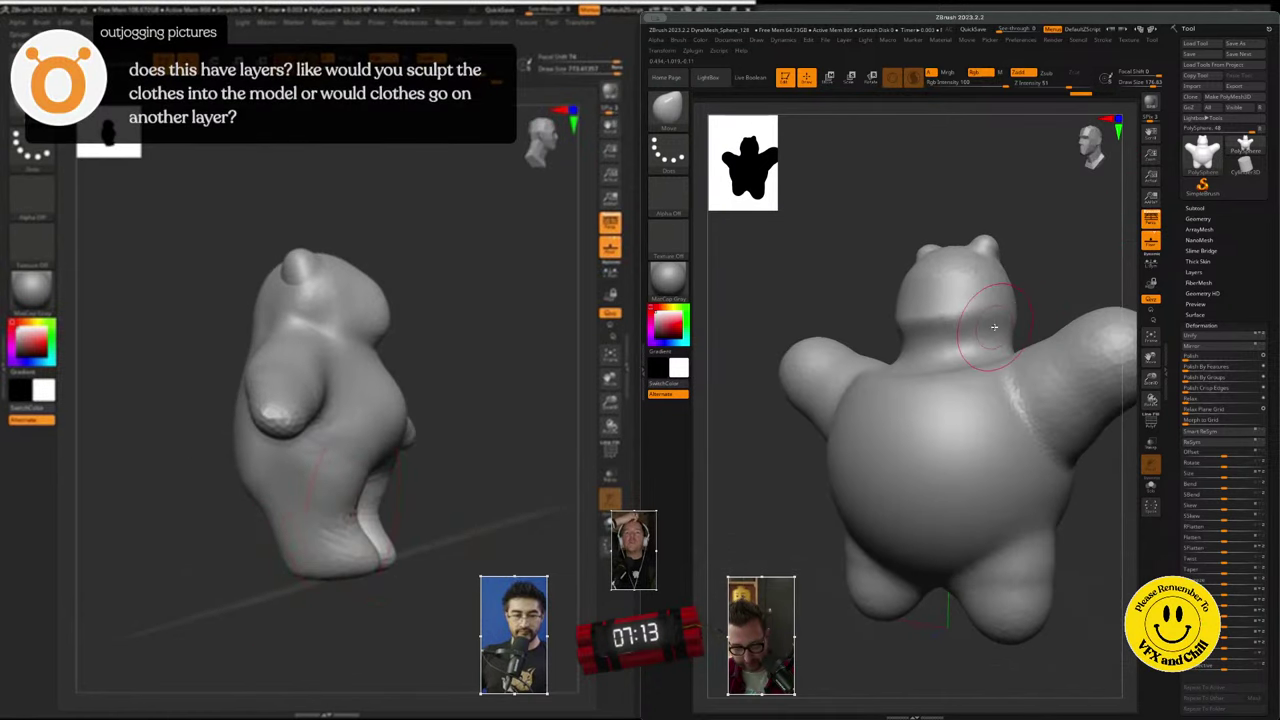
mouse_move(994, 327)
right_mouse_down()
mouse_move(971, 321)
mouse_move(1011, 329)
mouse_move(974, 319)
mouse_move(1053, 362)
mouse_move(901, 334)
right_mouse_up()
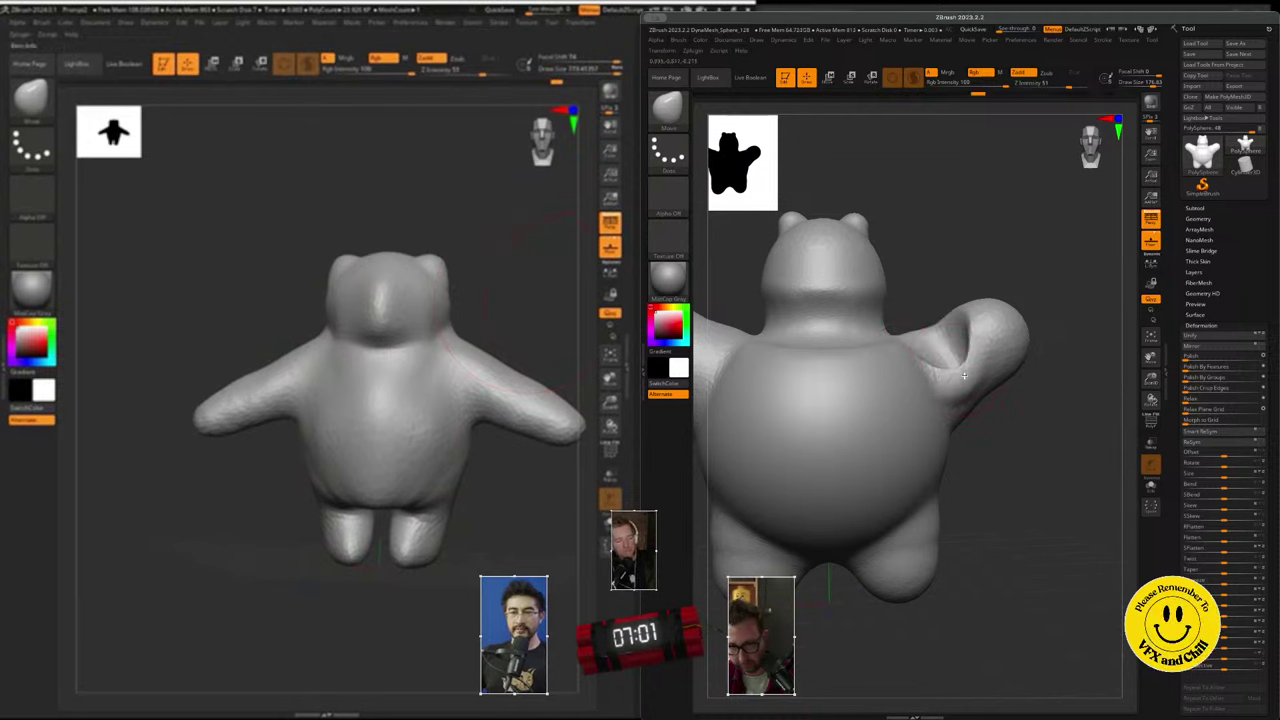
left_click_drag(964, 376, 974, 393)
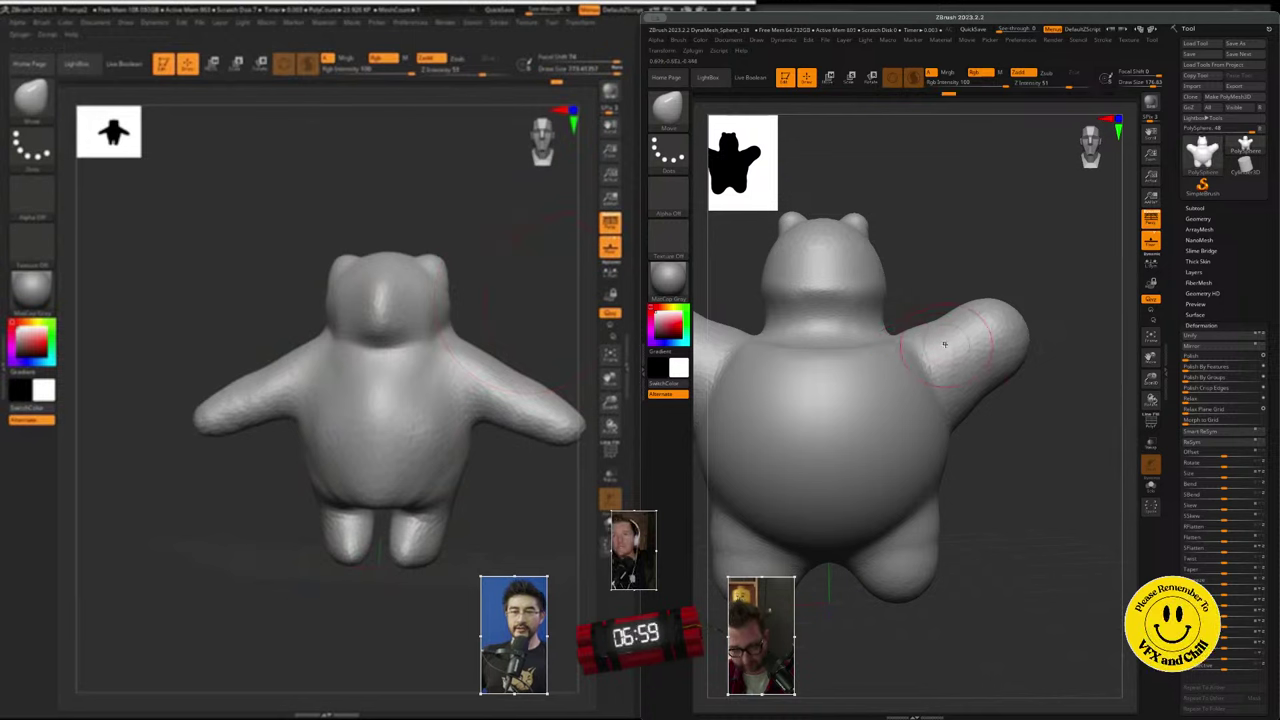
left_click_drag(966, 334, 991, 212)
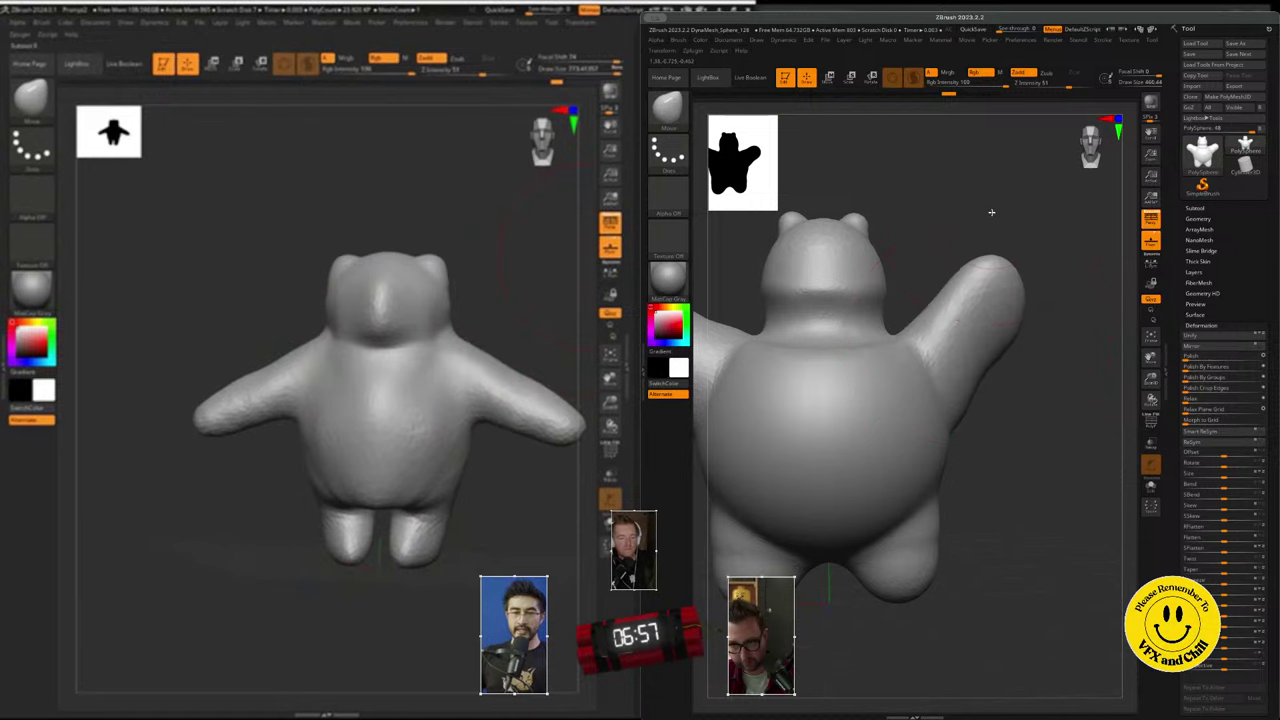
left_click_drag(930, 308, 966, 368)
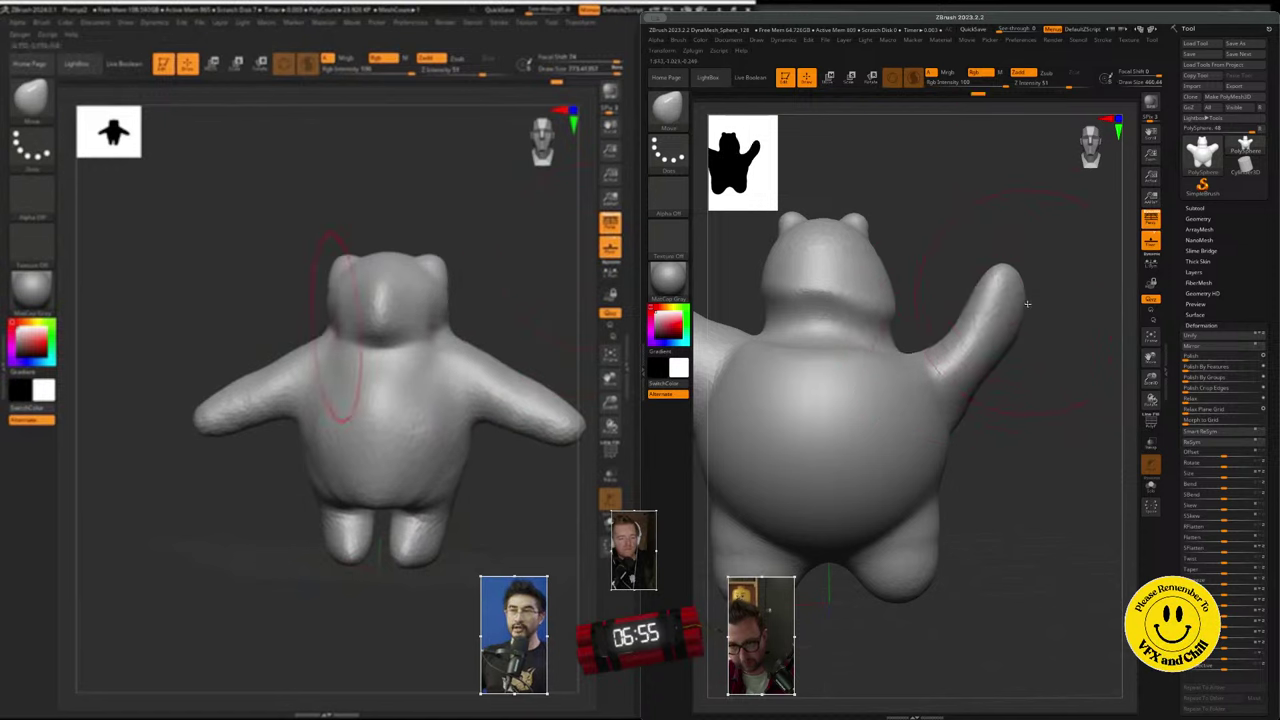
left_click_drag(1010, 274, 991, 270)
mouse_move(973, 376)
left_mouse_down()
mouse_move(1003, 414)
mouse_move(1010, 404)
left_mouse_up()
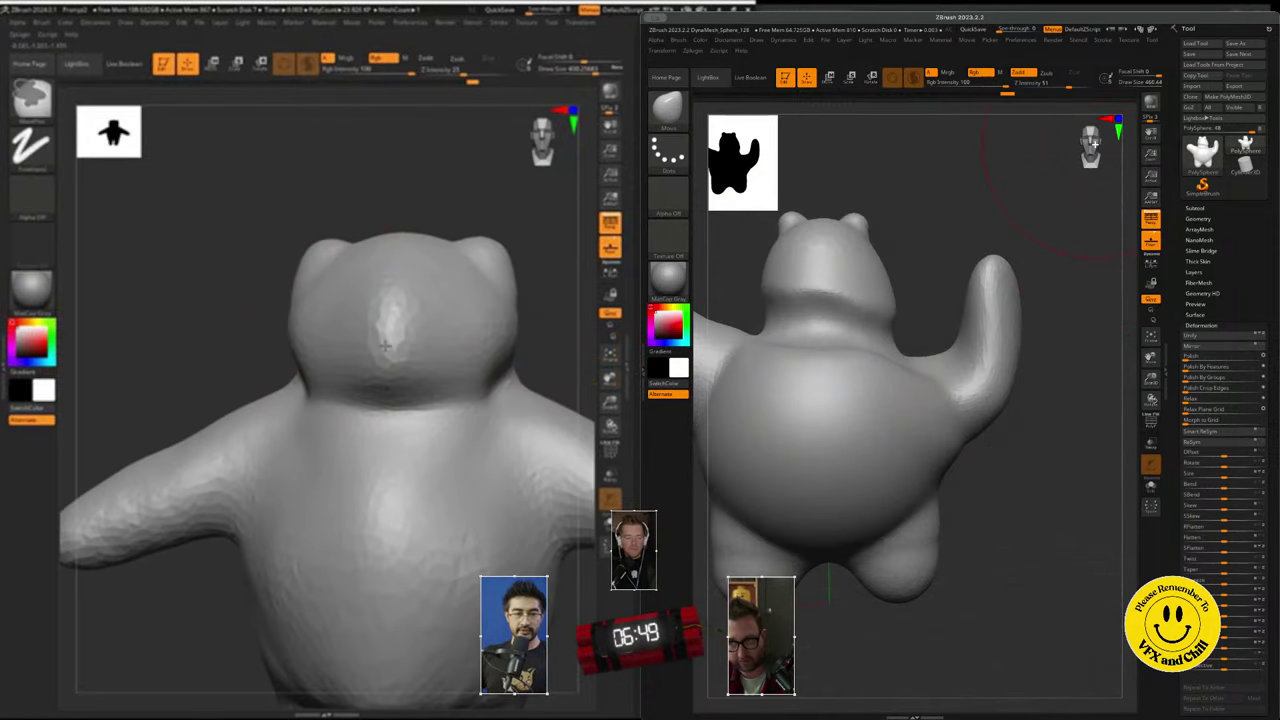
- Smooth the faceted raised arm and the side of the hip on the ZBrush 2023 panda
mouse_move(1094, 143)
left_mouse_down()
mouse_move(1080, 140)
mouse_move(1096, 132)
mouse_move(1102, 148)
left_mouse_up()
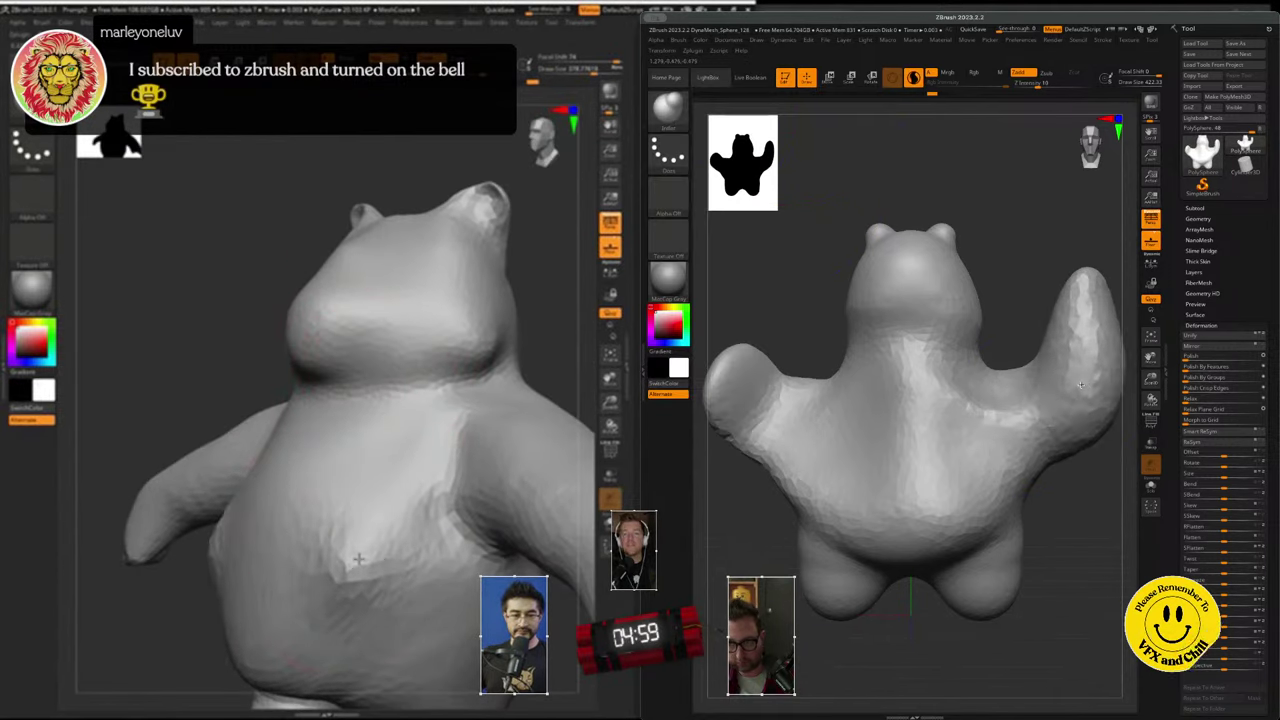
mouse_move(1079, 384)
left_mouse_down("shift")
mouse_move(1074, 350)
mouse_move(1041, 369)
mouse_move(1083, 320)
left_mouse_up("shift")
key("ctrl+z")
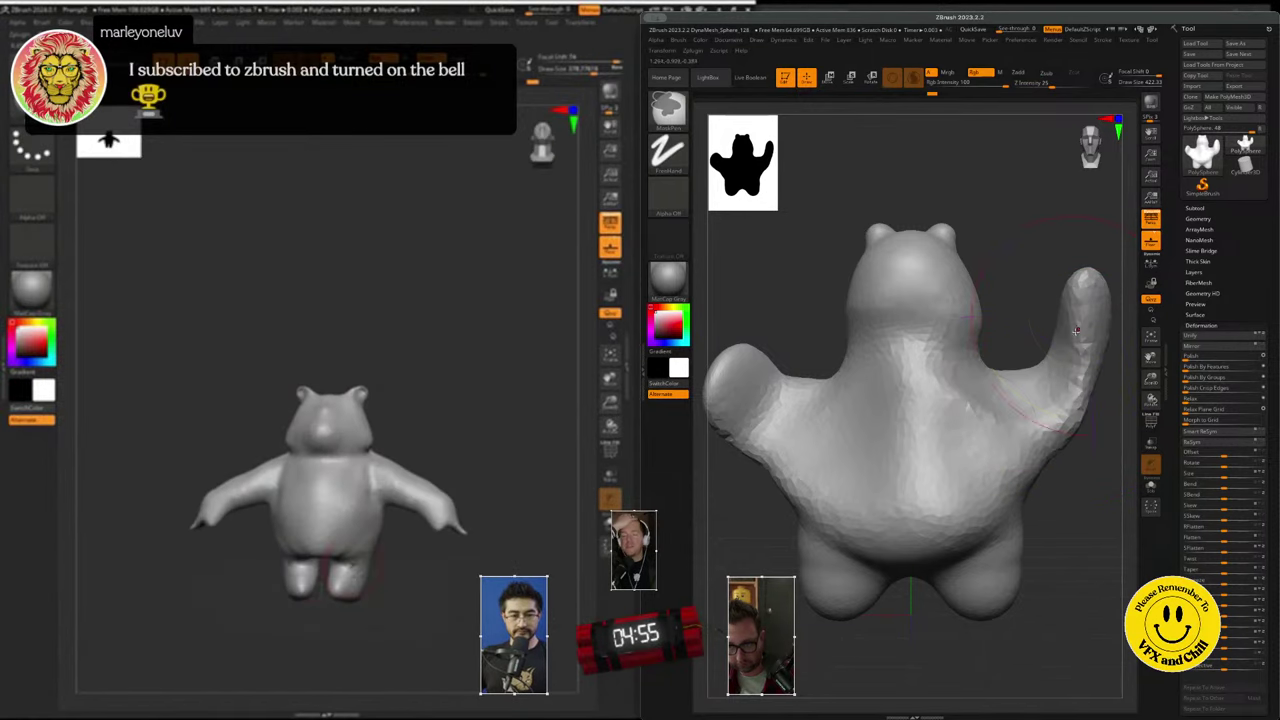
left_click_drag(1024, 480, 1013, 478, "shift")
left_click_drag(740, 488, 803, 449, "alt")
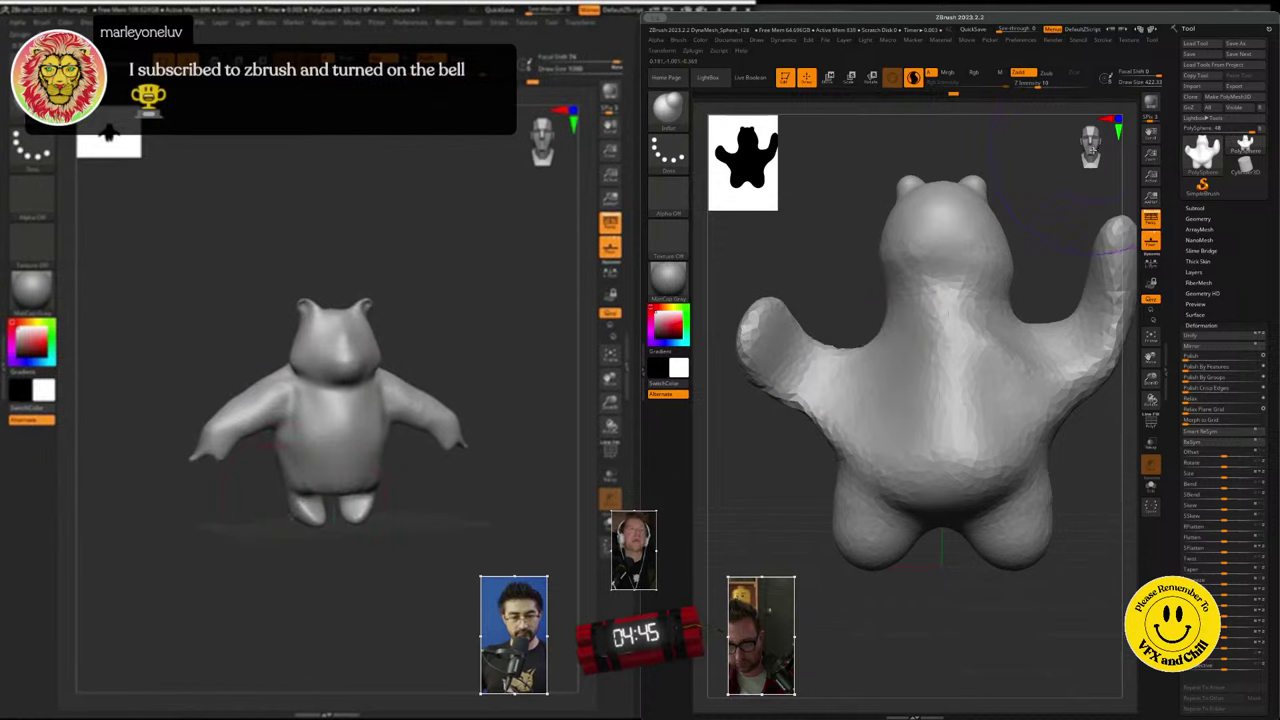
- Slim the ZBrush 2023 panda's raised arm with the Inflat brush from several angles, finishing in front view
left_click_drag(1120, 135, 1113, 151)
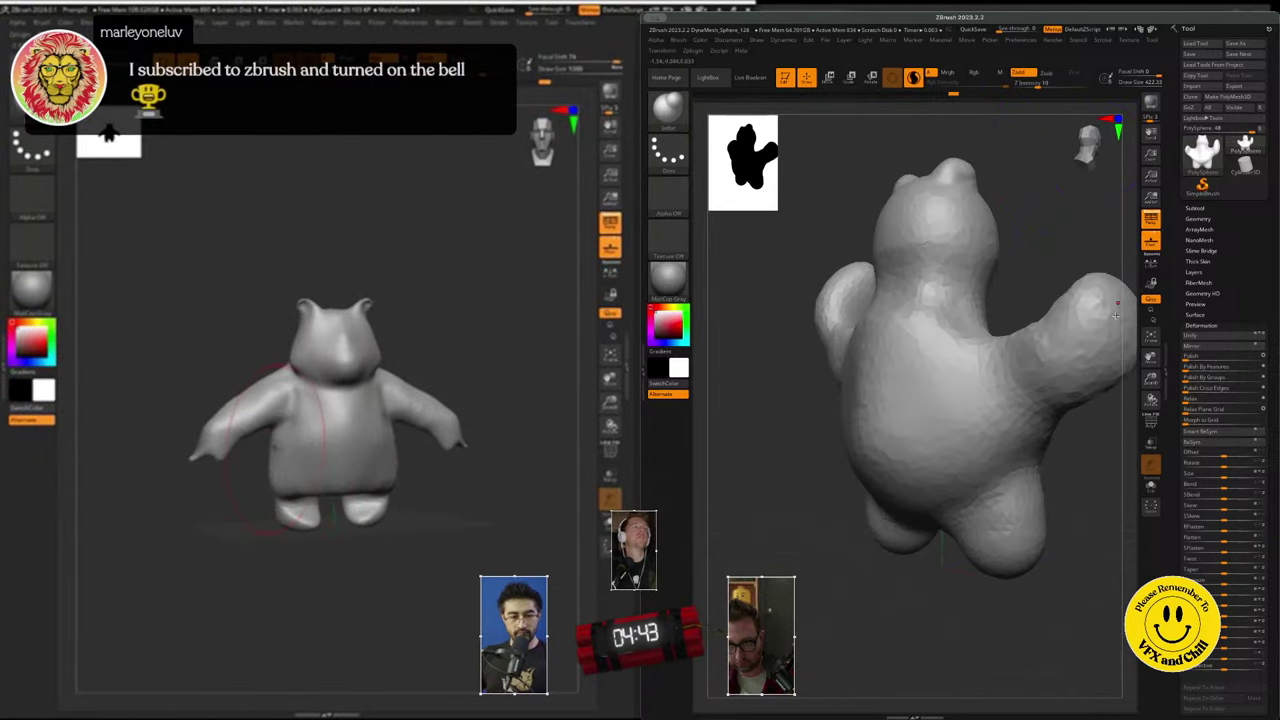
left_click_drag(1098, 376, 1091, 372)
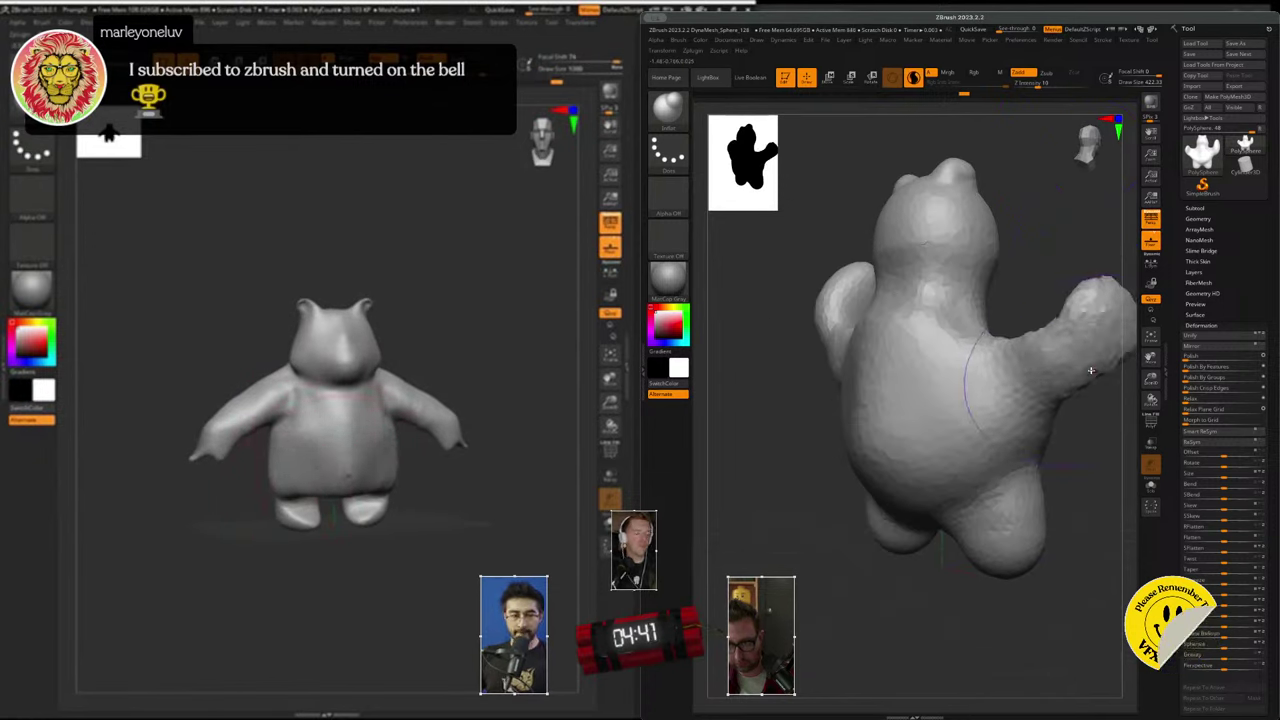
left_click(1105, 153)
left_click_drag(1104, 152, 1125, 155)
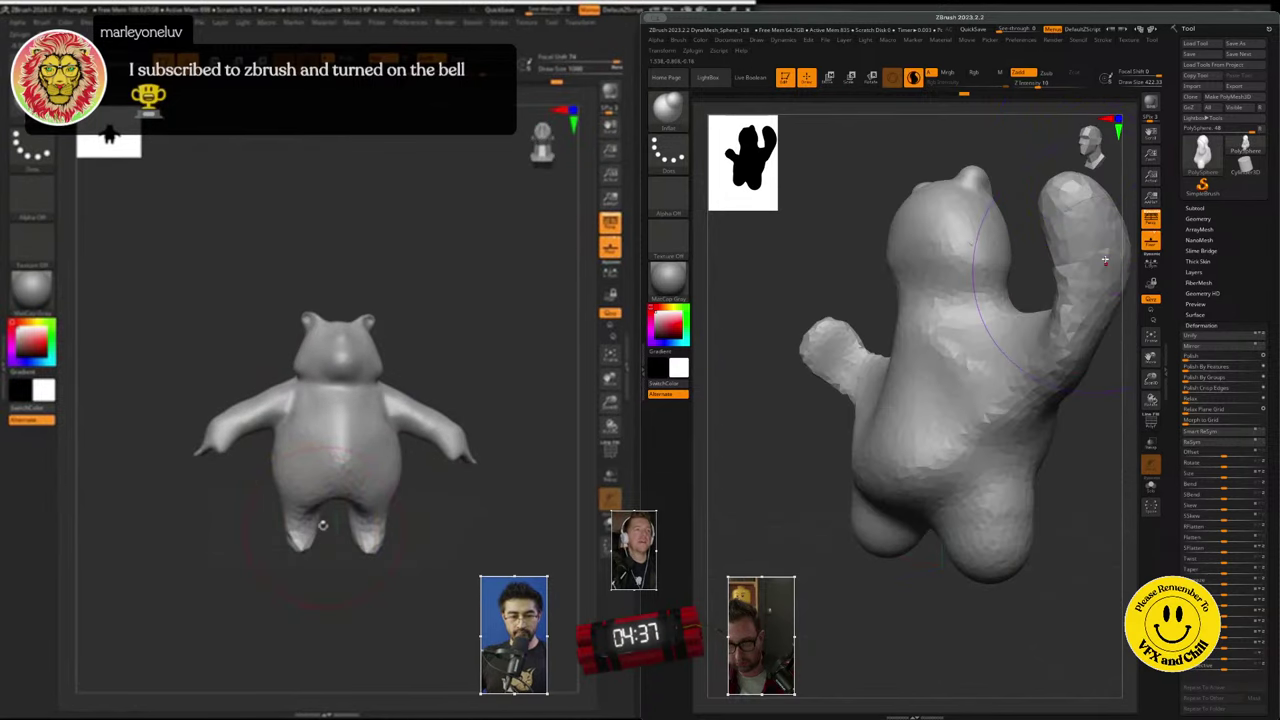
left_click_drag(1104, 260, 1117, 232)
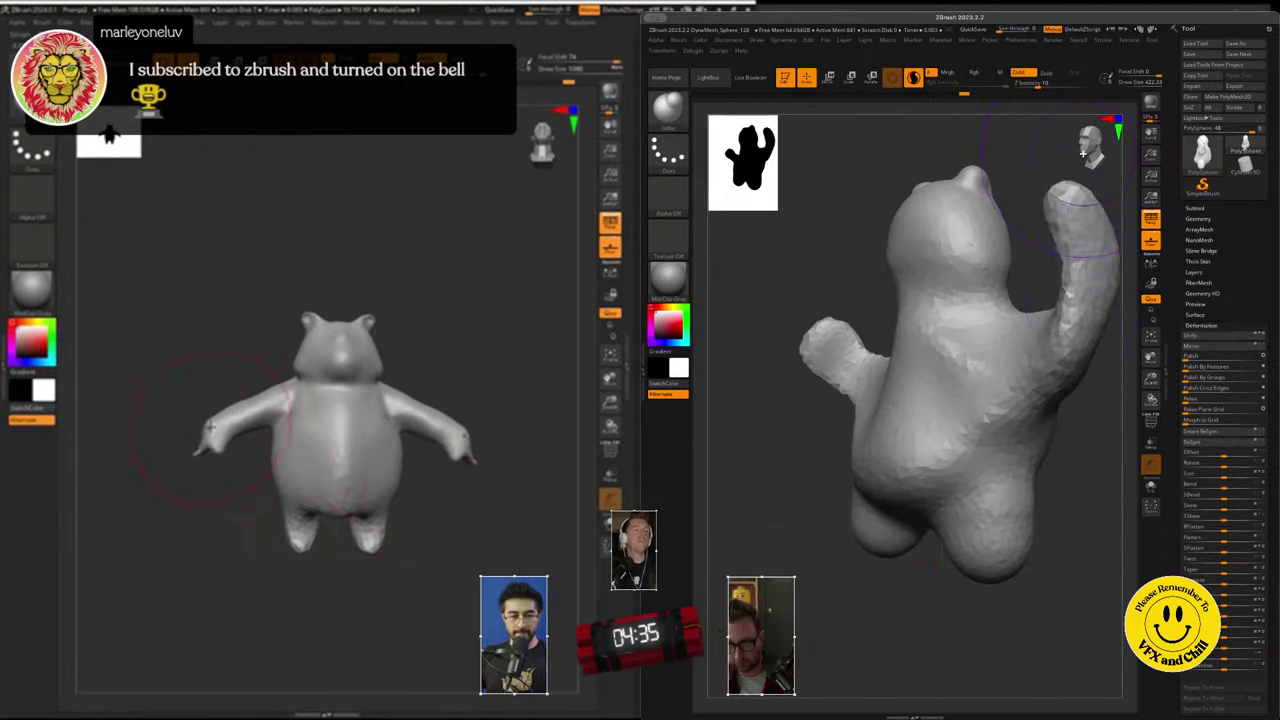
left_click_drag(1083, 152, 1092, 155)
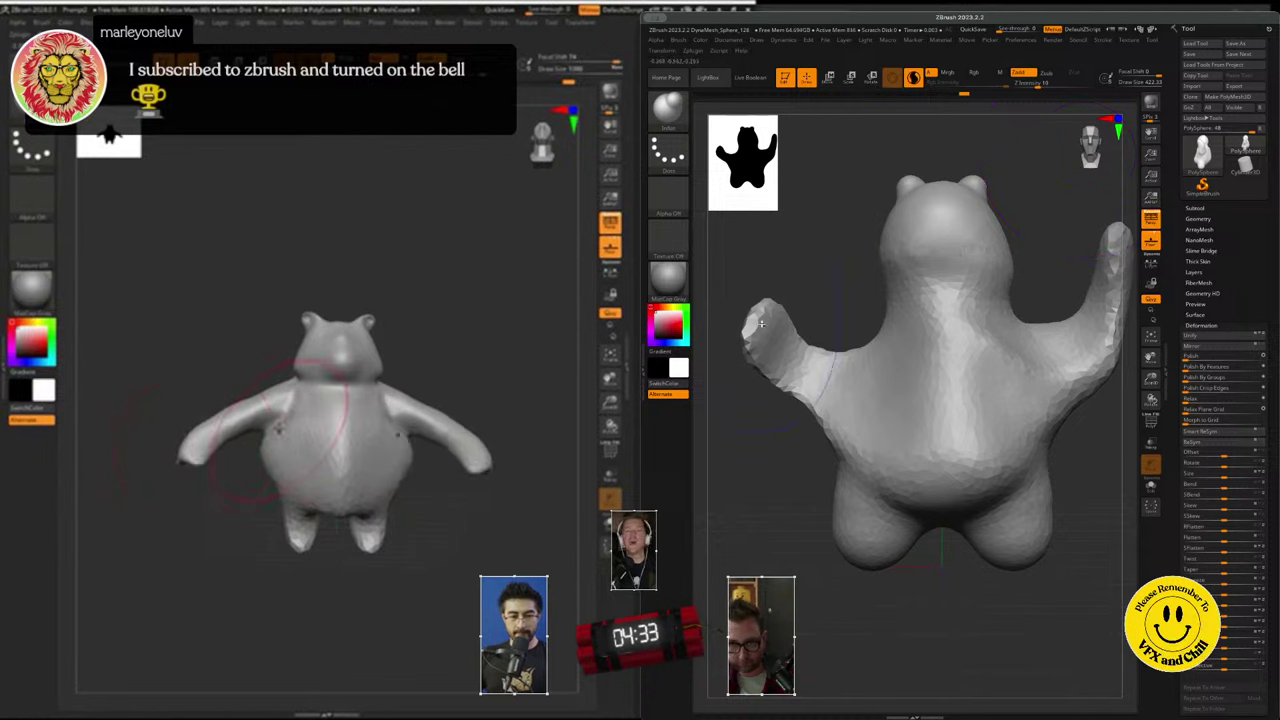
- Reduce the Inflat draw size, carve along the middle of the ZBrush 2023 panda's torso and undo the last stroke
key("s")
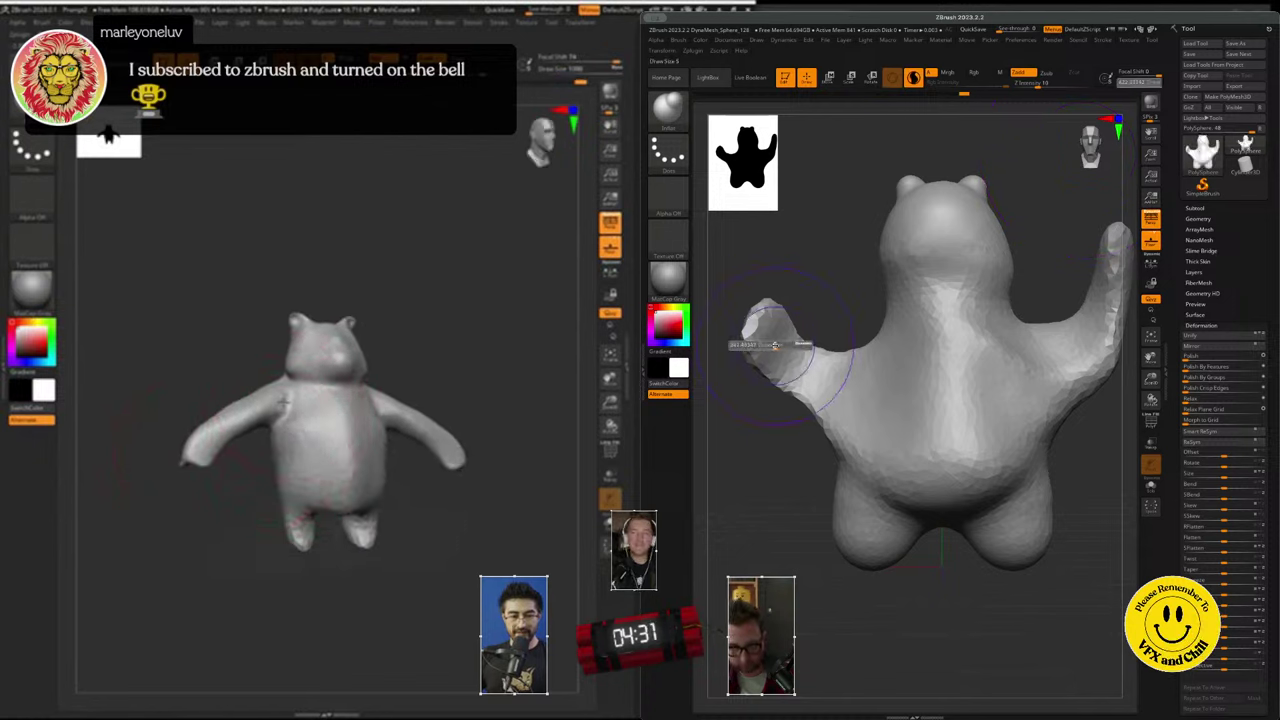
left_click_drag(783, 350, 791, 351)
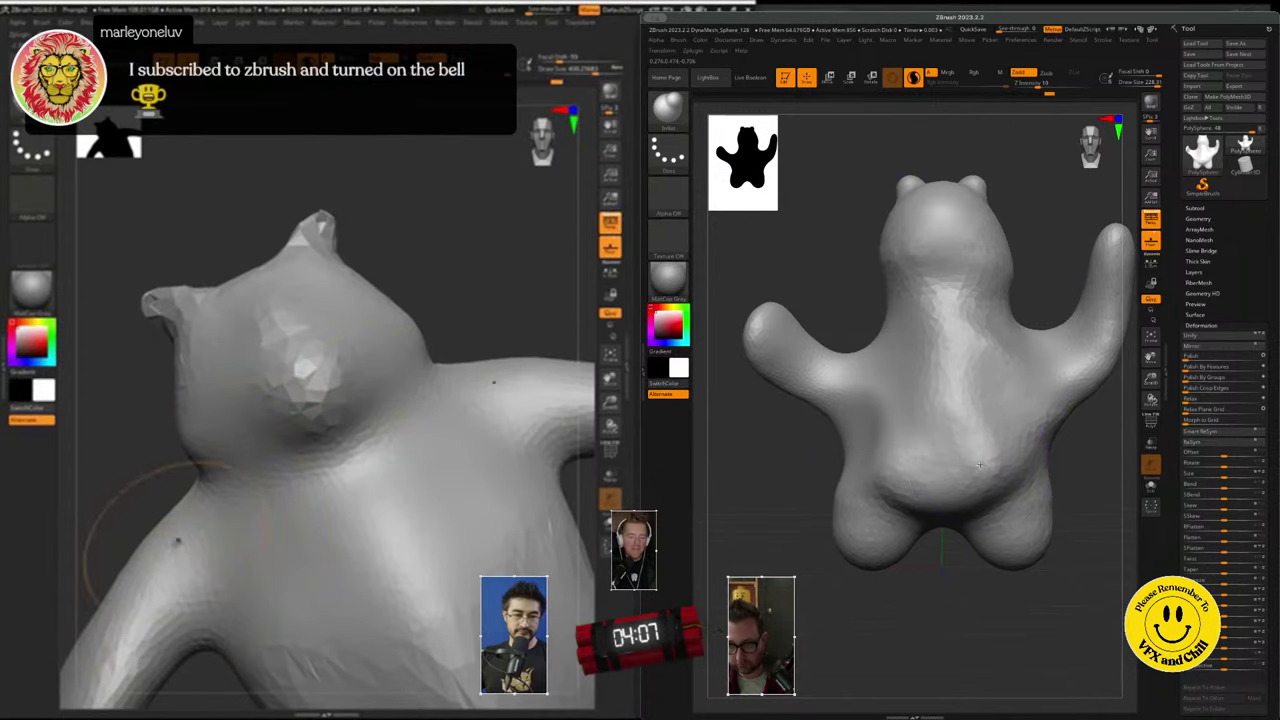
mouse_move(966, 462)
left_mouse_down("alt")
mouse_move(936, 488)
mouse_move(951, 354)
mouse_move(930, 288)
left_mouse_up("alt")
key("ctrl+z")
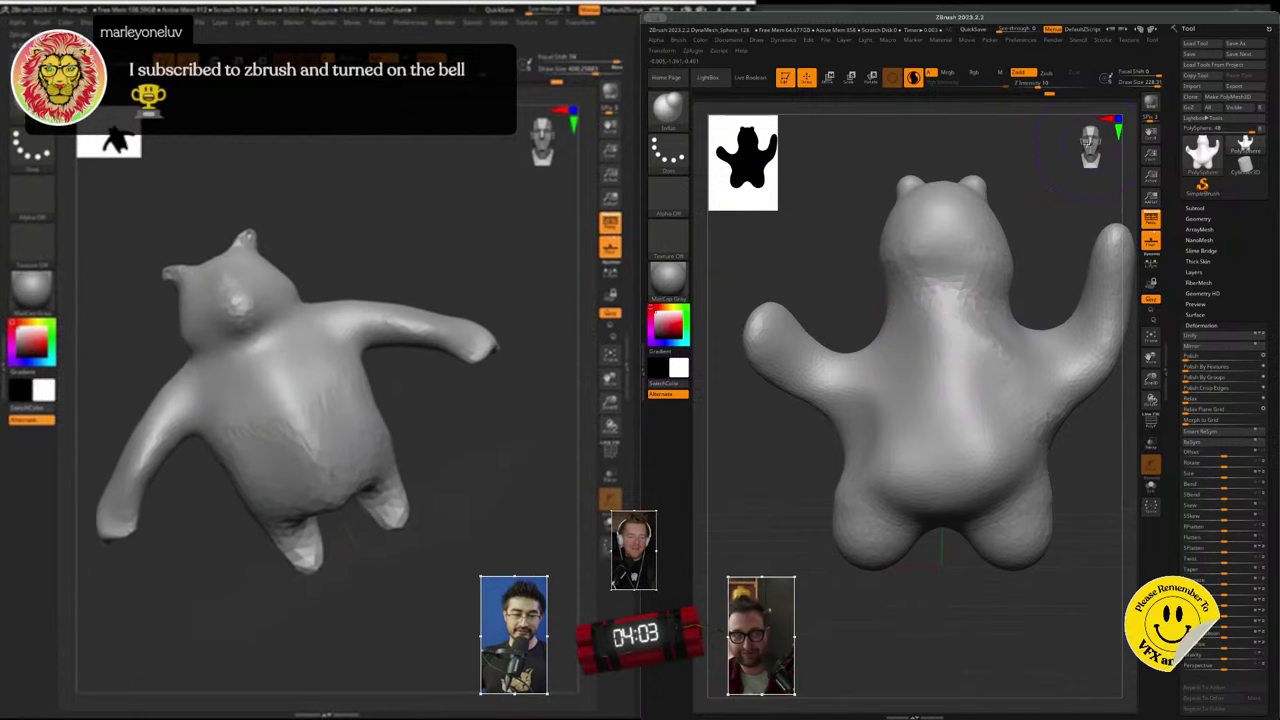
- Swell a round muzzle on the ZBrush 2023 panda's face and carve in the eye sockets with a small Inflat brush
left_click_drag(1086, 142, 1090, 142)
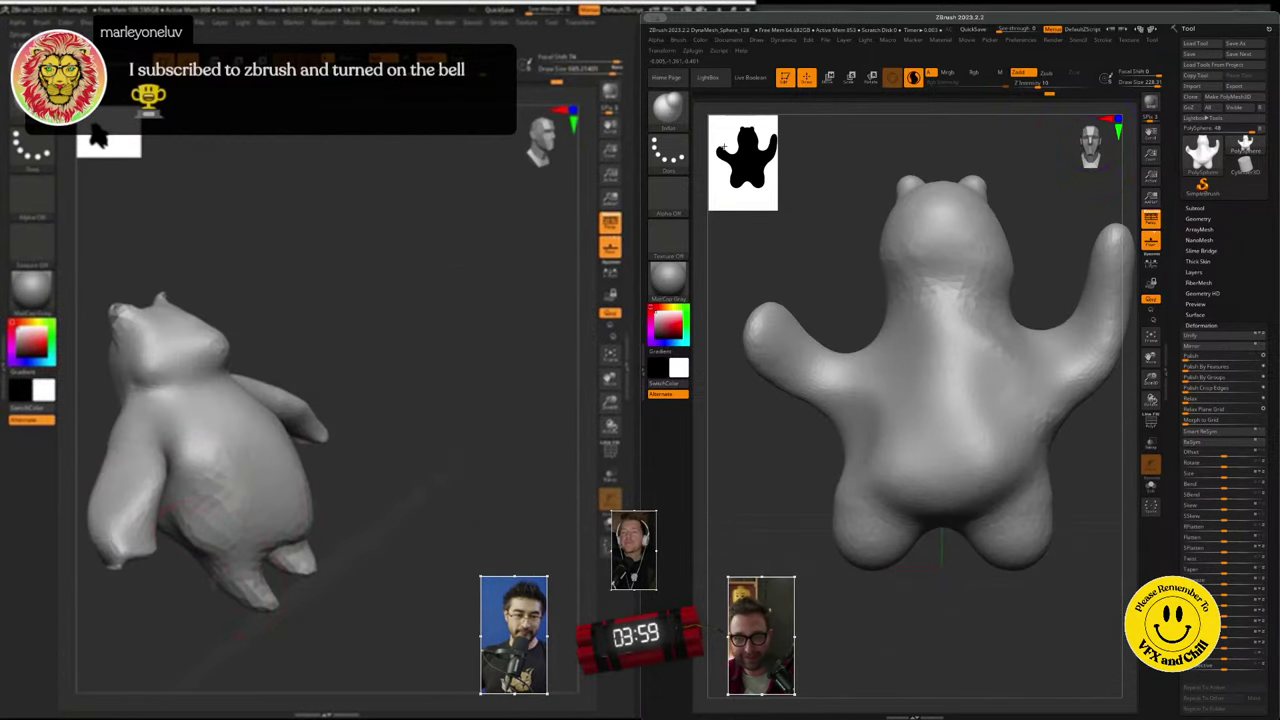
left_click_drag(955, 238, 934, 239)
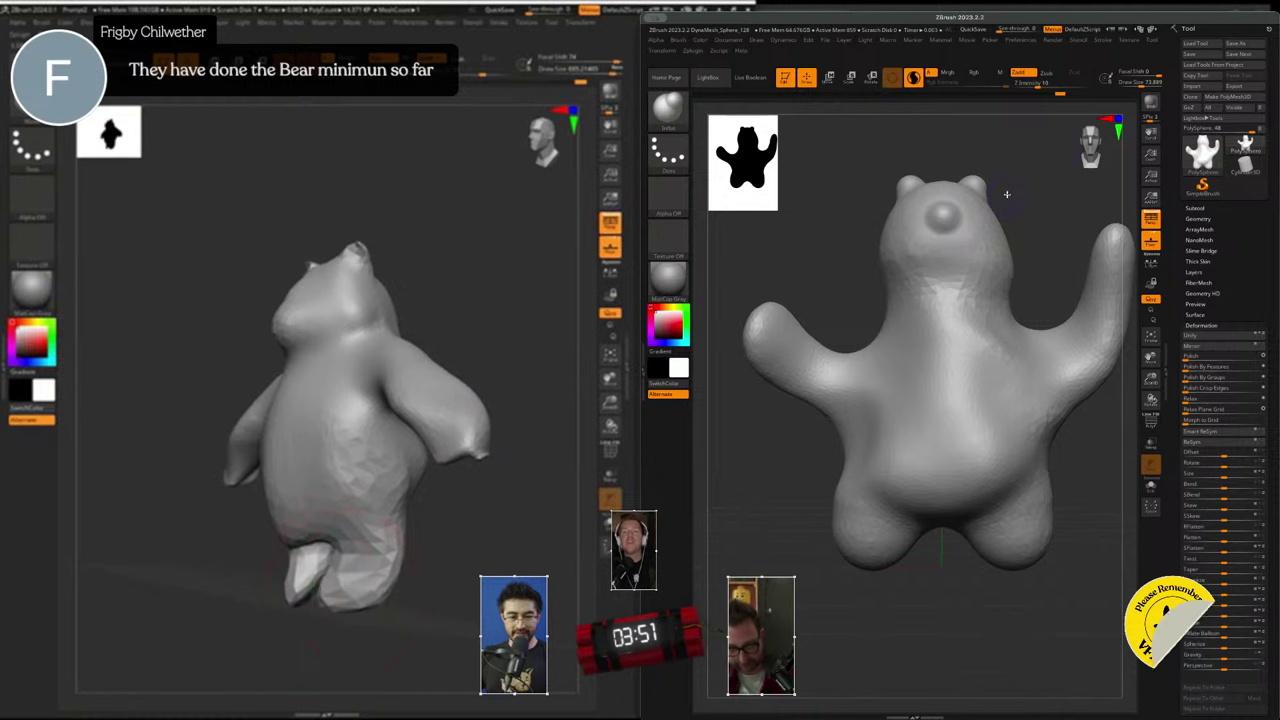
left_click_drag(1000, 190, 881, 234, "alt")
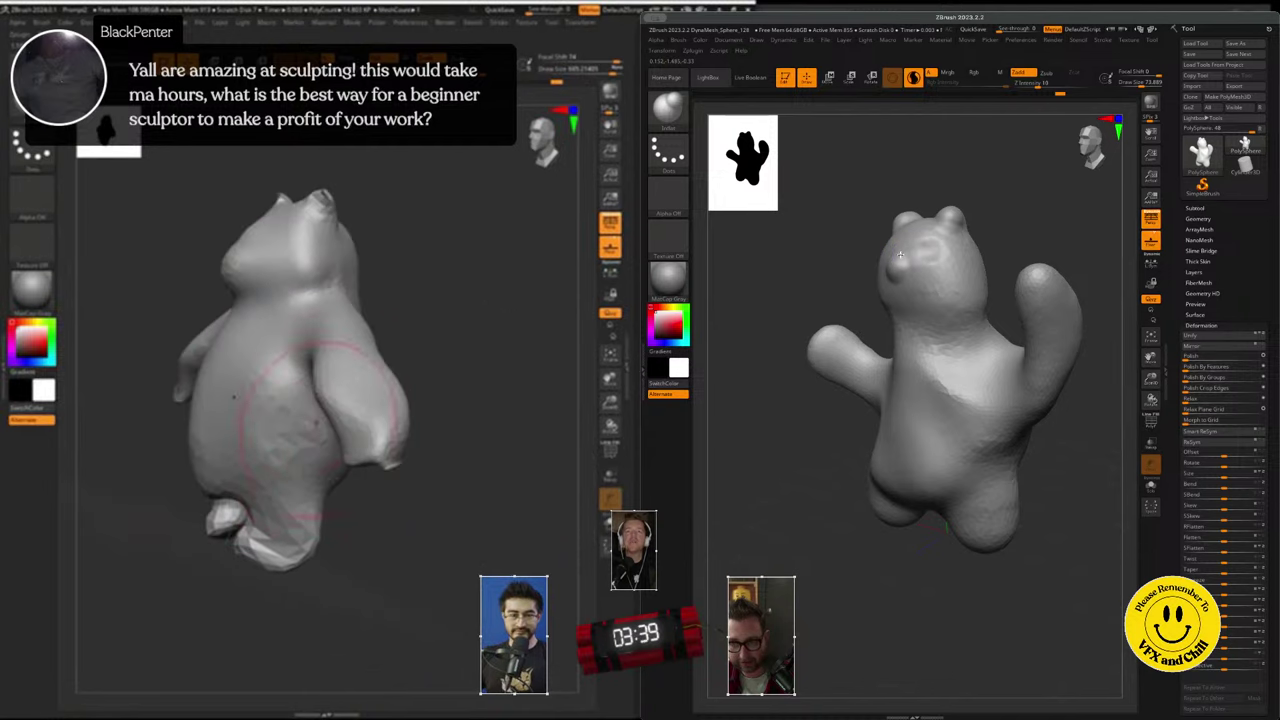
left_click_drag(1094, 150, 1105, 158)
left_click(1092, 148)
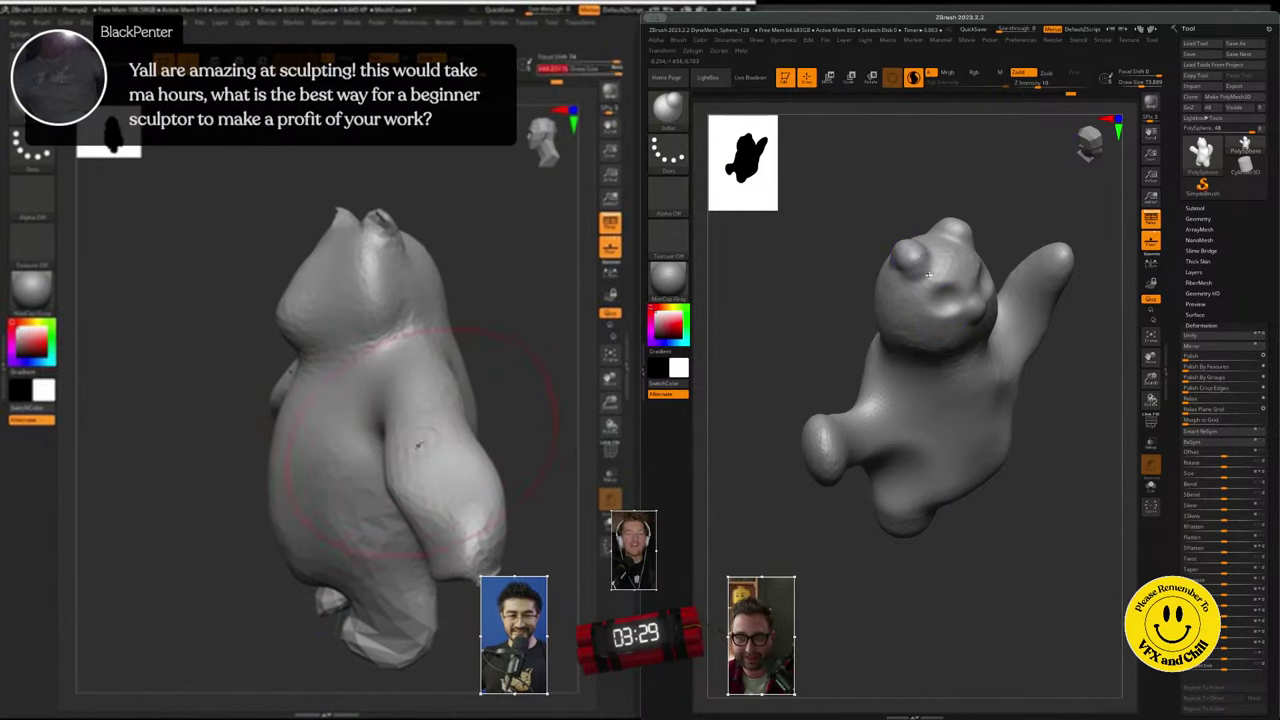
- Smooth the ZBrush 2023 panda's ear and turn the model to work on the opposite ear
left_click_drag(908, 254, 910, 268, "shift")
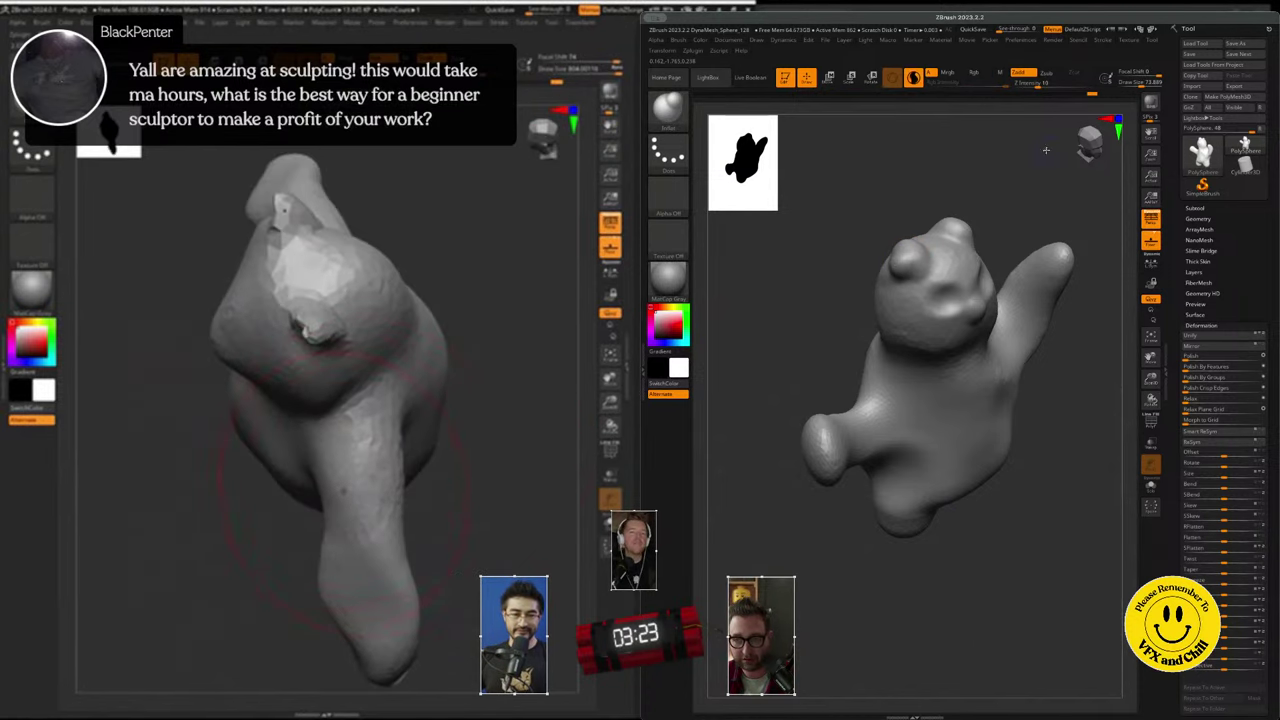
left_click(1094, 148)
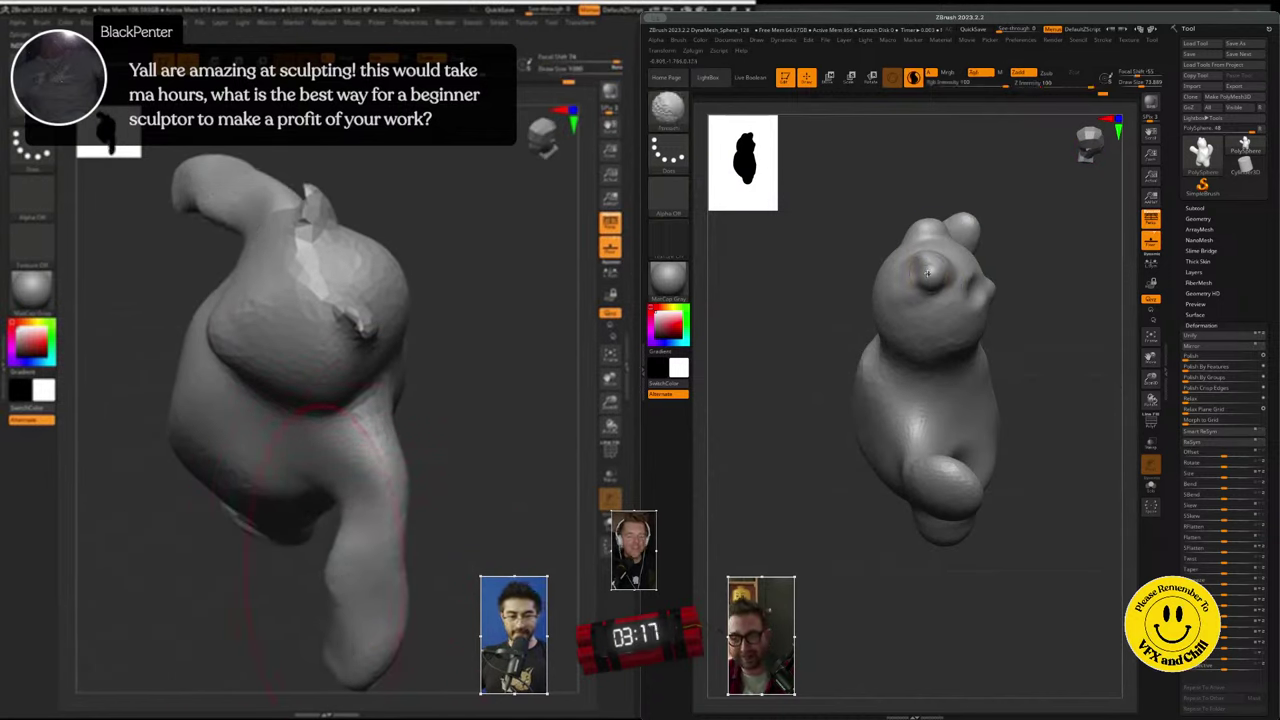
left_click_drag(1096, 150, 1047, 160)
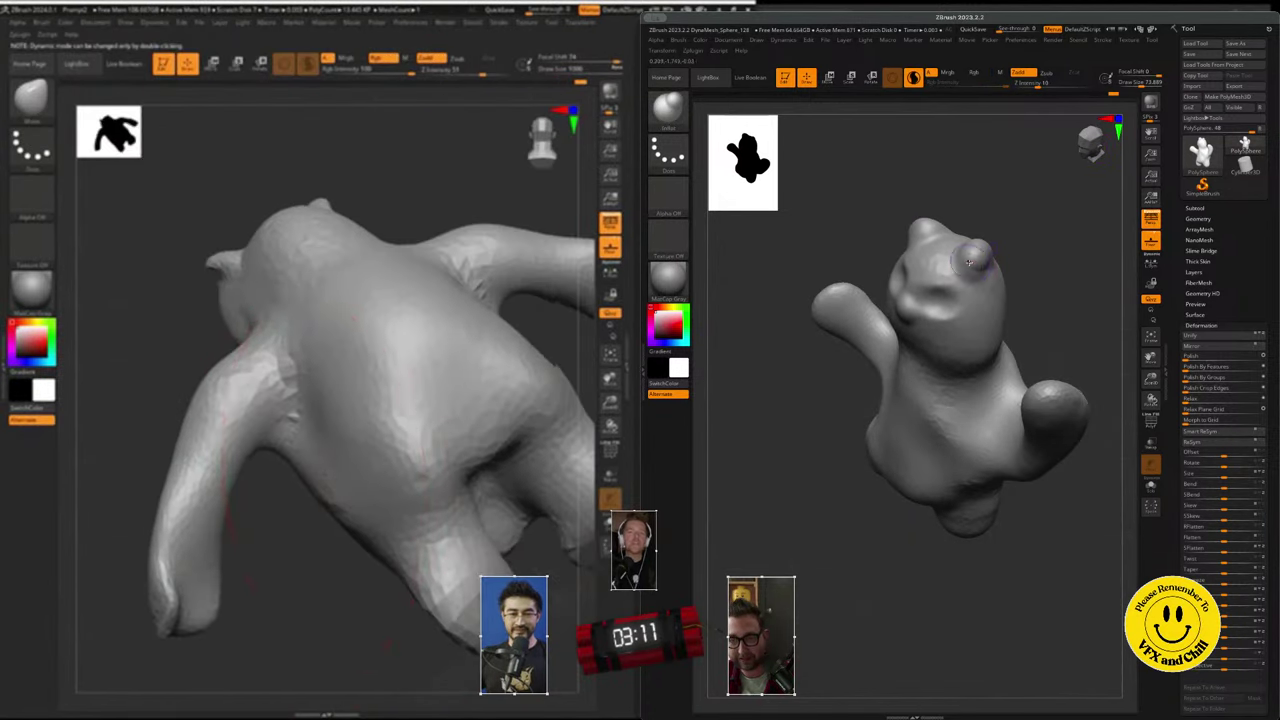
- Switch the ZBrush 2023 session to the Flatten brush for shaping the panda's ears
left_click(658, 107)
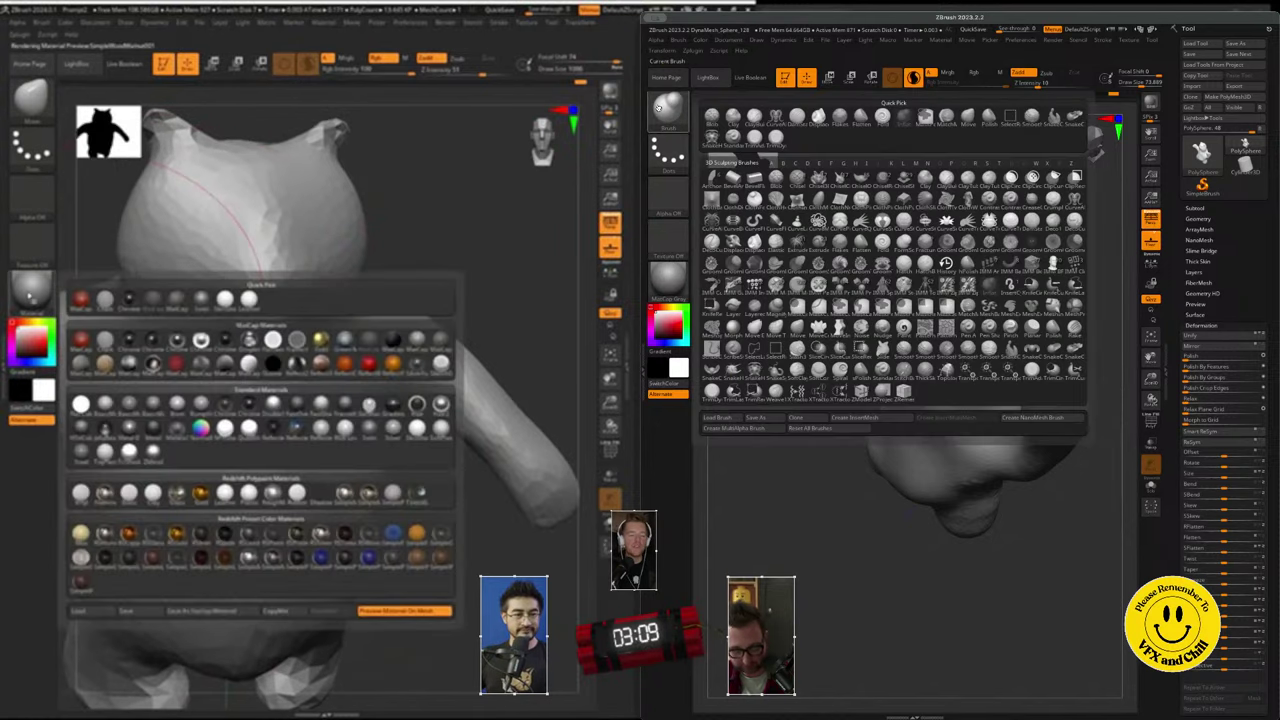
key("f")
left_click(860, 243)
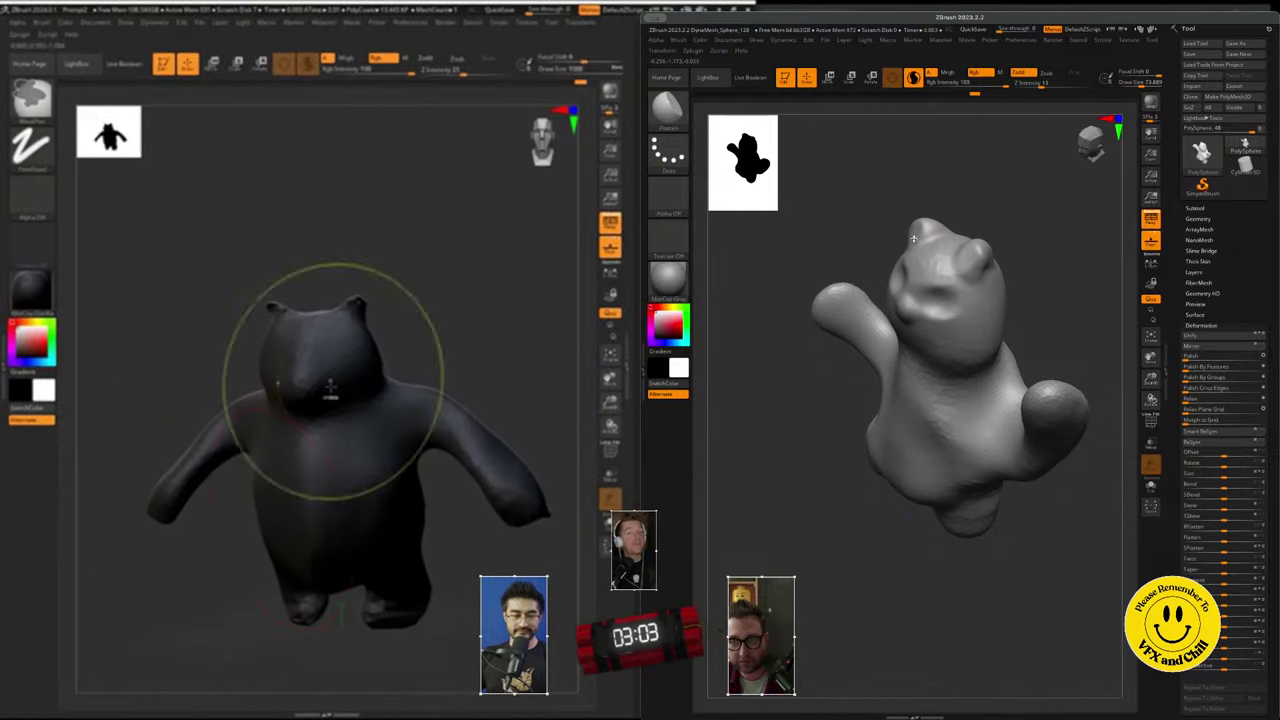
- Inspect the light grey bear's head, arms and body from several sides and return to its front view
left_click(1092, 137)
left_click(1102, 141)
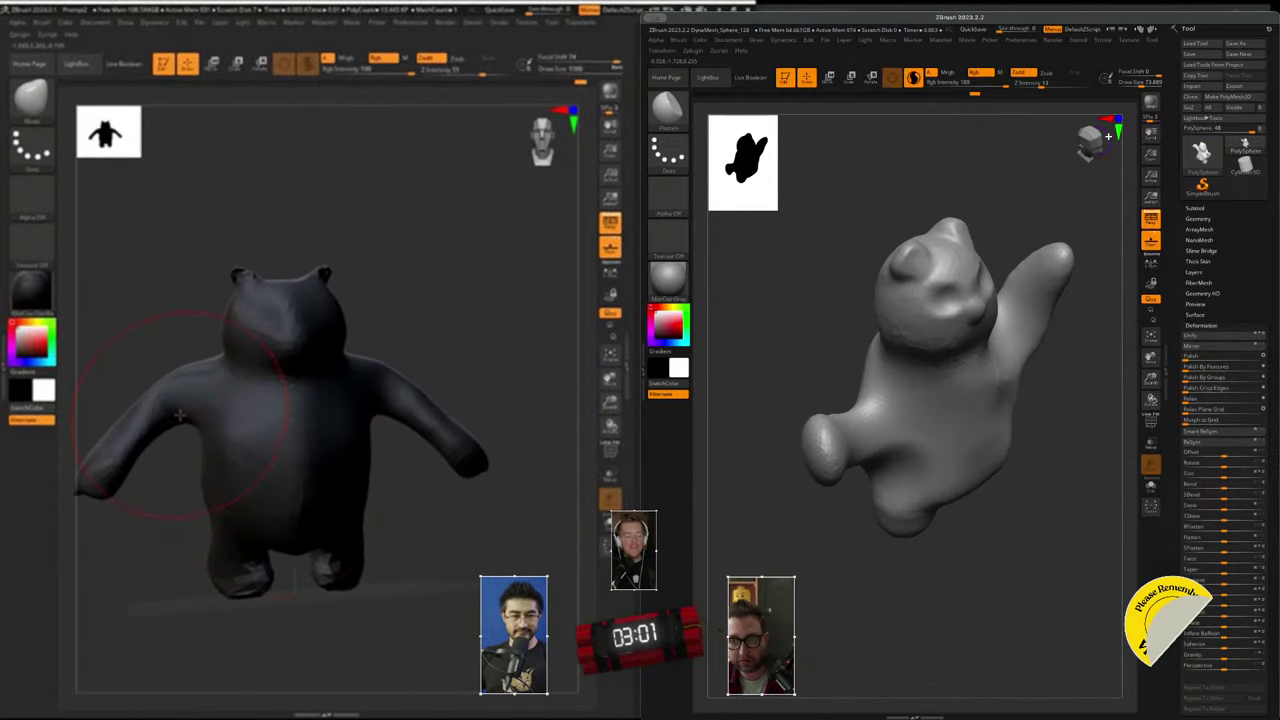
left_click(1102, 140)
left_click(1104, 139)
left_click(1106, 138)
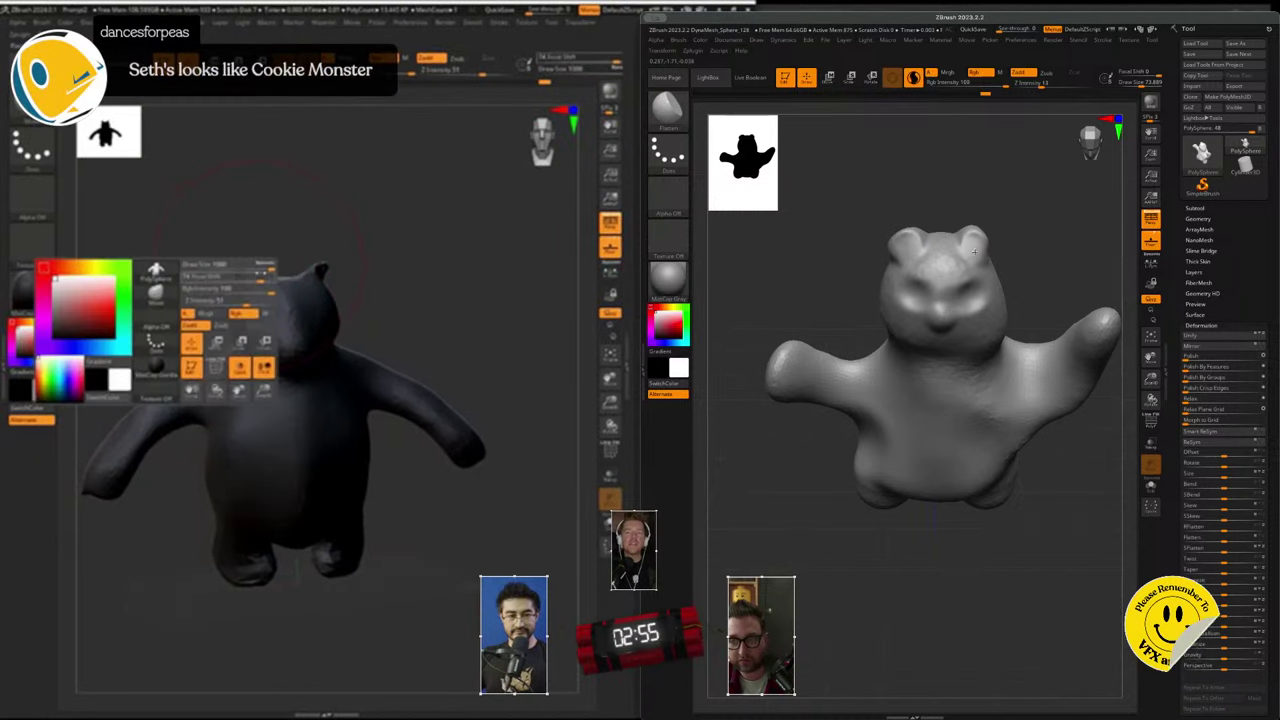
left_click_drag(1091, 146, 1090, 142)
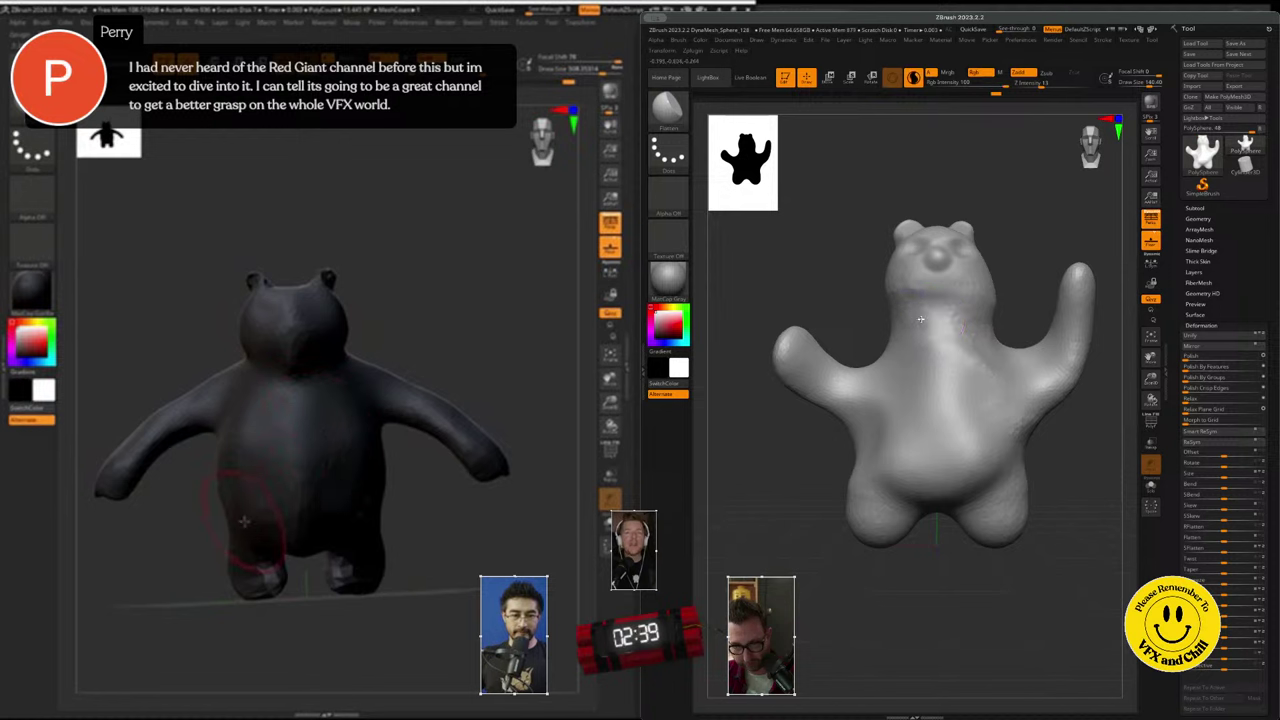
- Reduce the brush size for the dark bear and touch up the light grey bear's surface near the neck
key("space")
left_click_drag(244, 521, 249, 521)
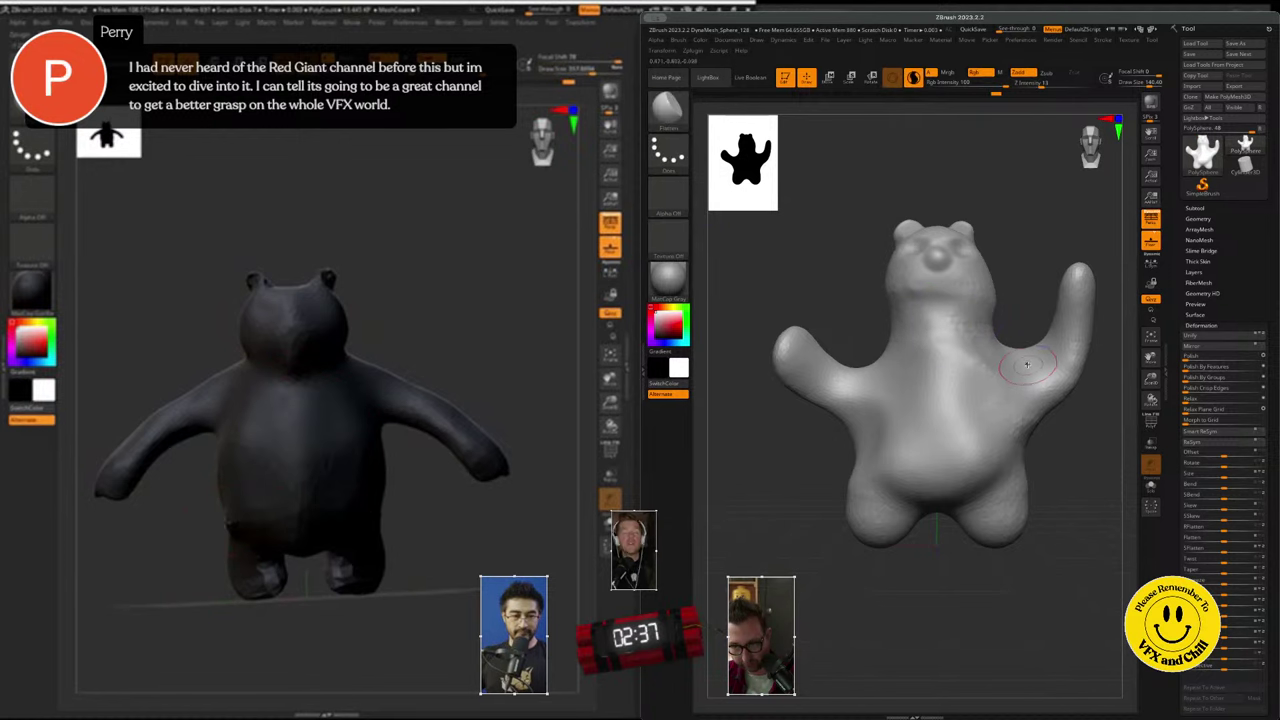
mouse_move(986, 315)
left_mouse_down()
mouse_move(966, 316)
mouse_move(986, 322)
left_mouse_up()
mouse_move(108, 262)
left_mouse_down()
mouse_move(110, 232)
mouse_move(134, 227)
left_mouse_up()
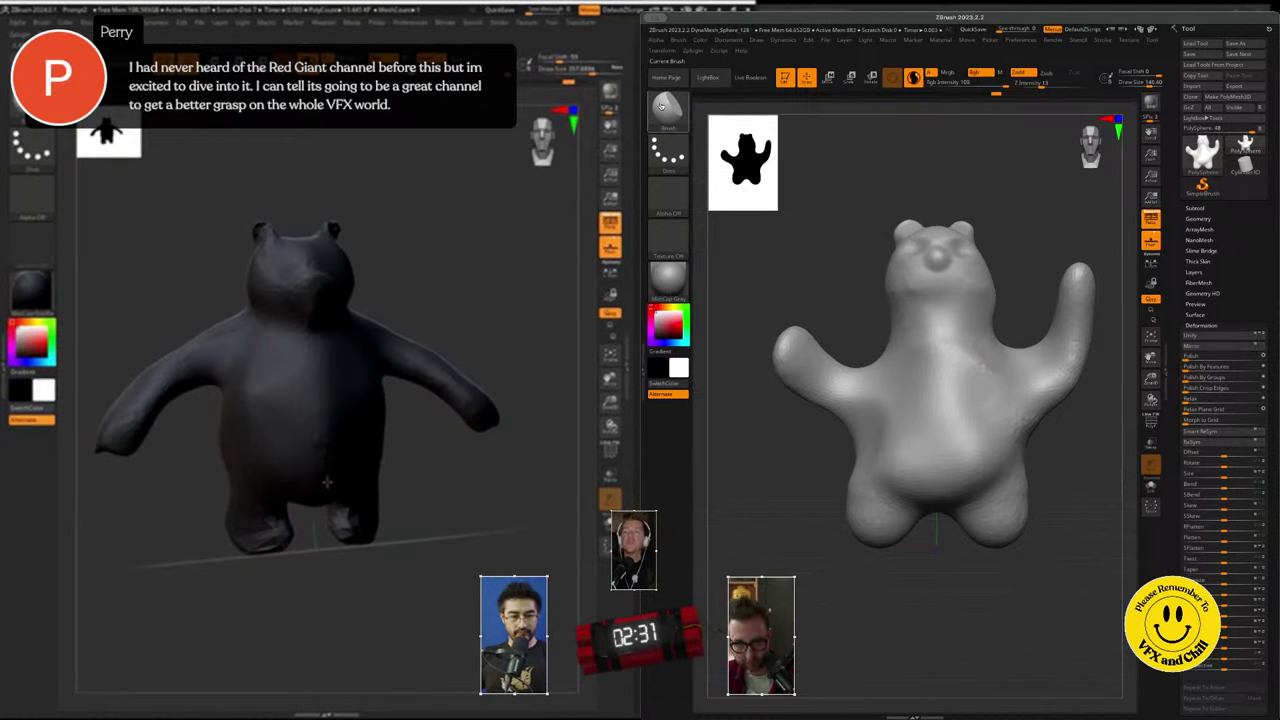
- Choose the Inflate brush and swell the light grey bear's chest and belly into a rounder shape
left_click(661, 107)
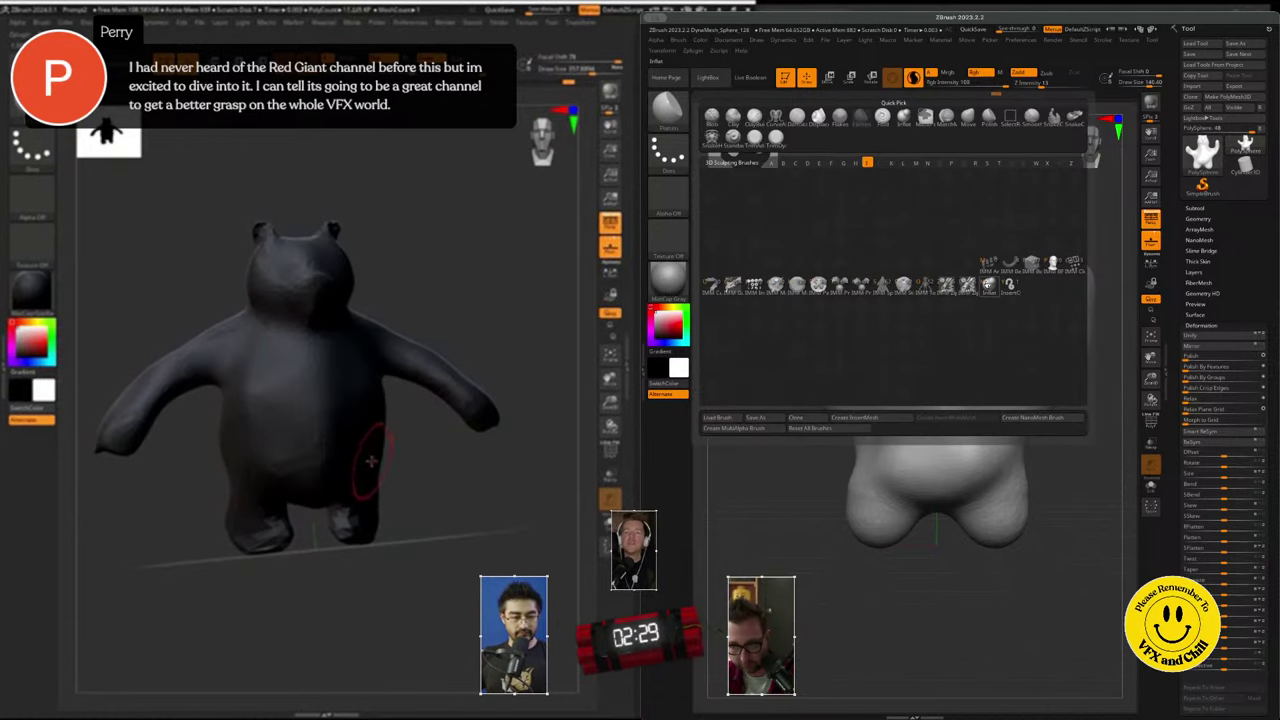
left_click(988, 285)
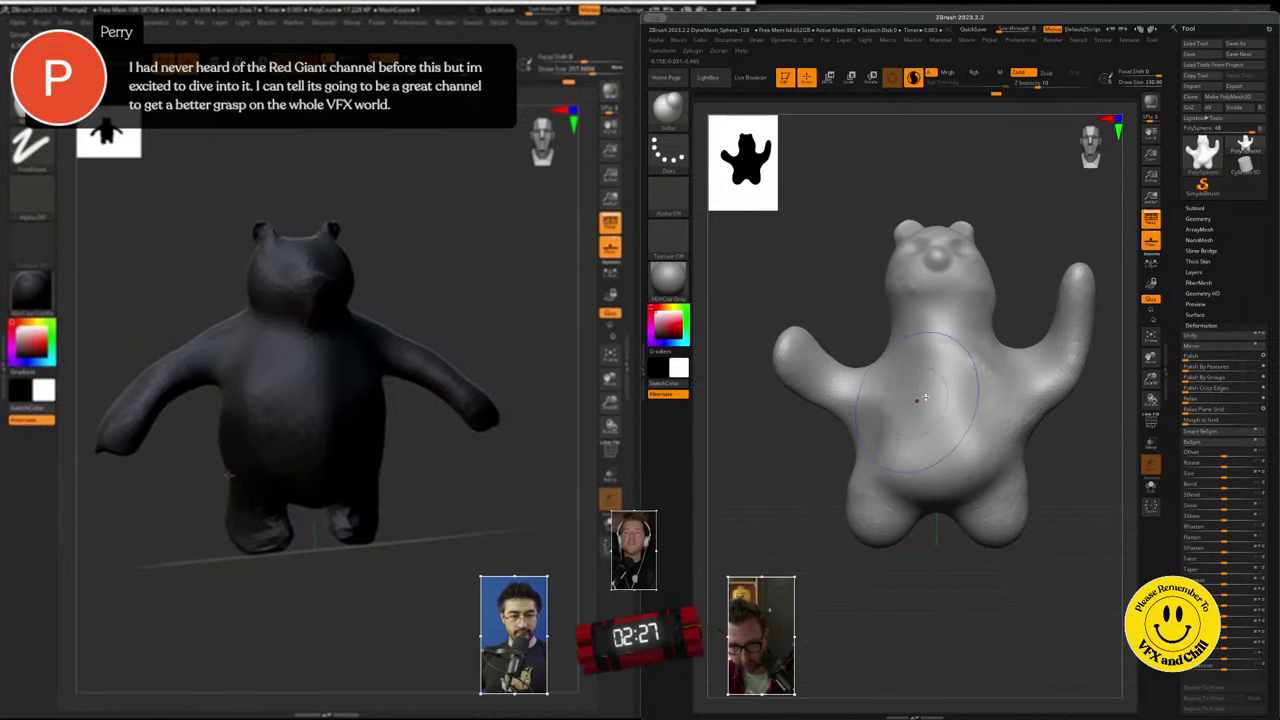
mouse_move(926, 421)
left_mouse_down()
mouse_move(971, 407)
mouse_move(950, 432)
mouse_move(870, 412)
mouse_move(963, 397)
mouse_move(944, 391)
left_mouse_up()
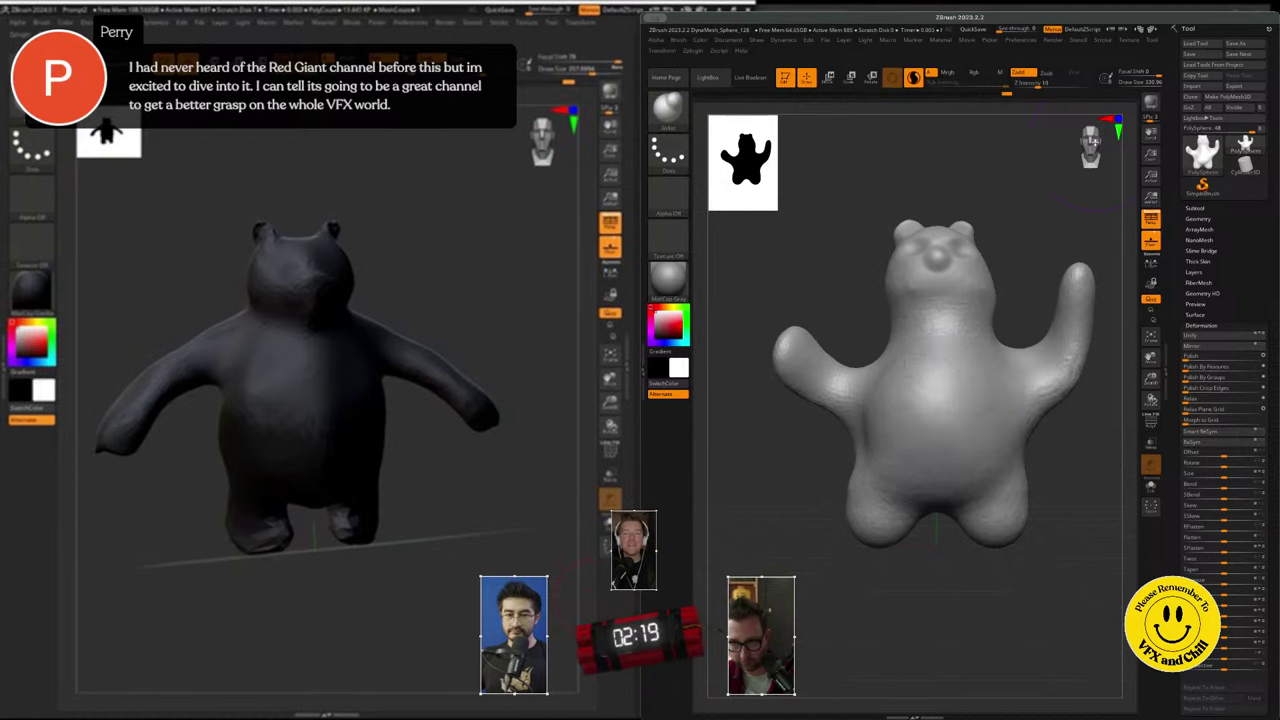
left_click_drag(1093, 142, 1090, 147)
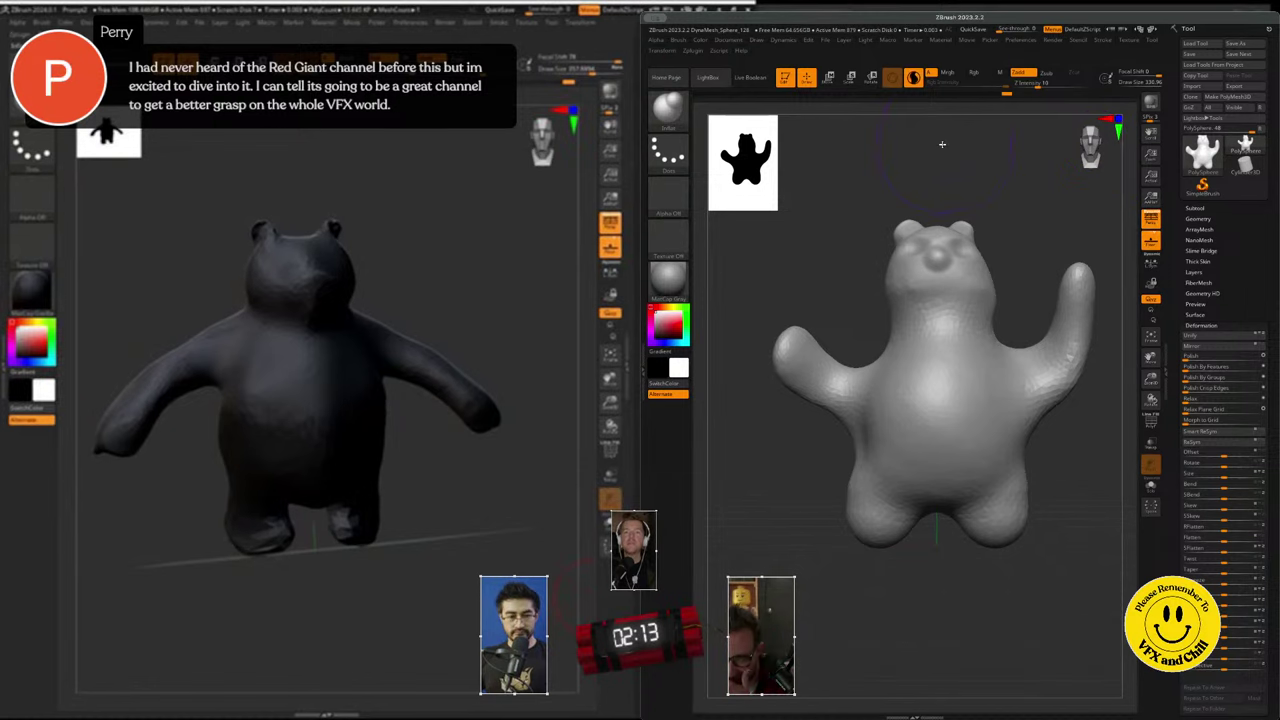
- Mask the dark bear's upper body and inflate the unmasked lower half to form bulging trousers
left_click_drag(577, 505, 302, 438, "ctrl")
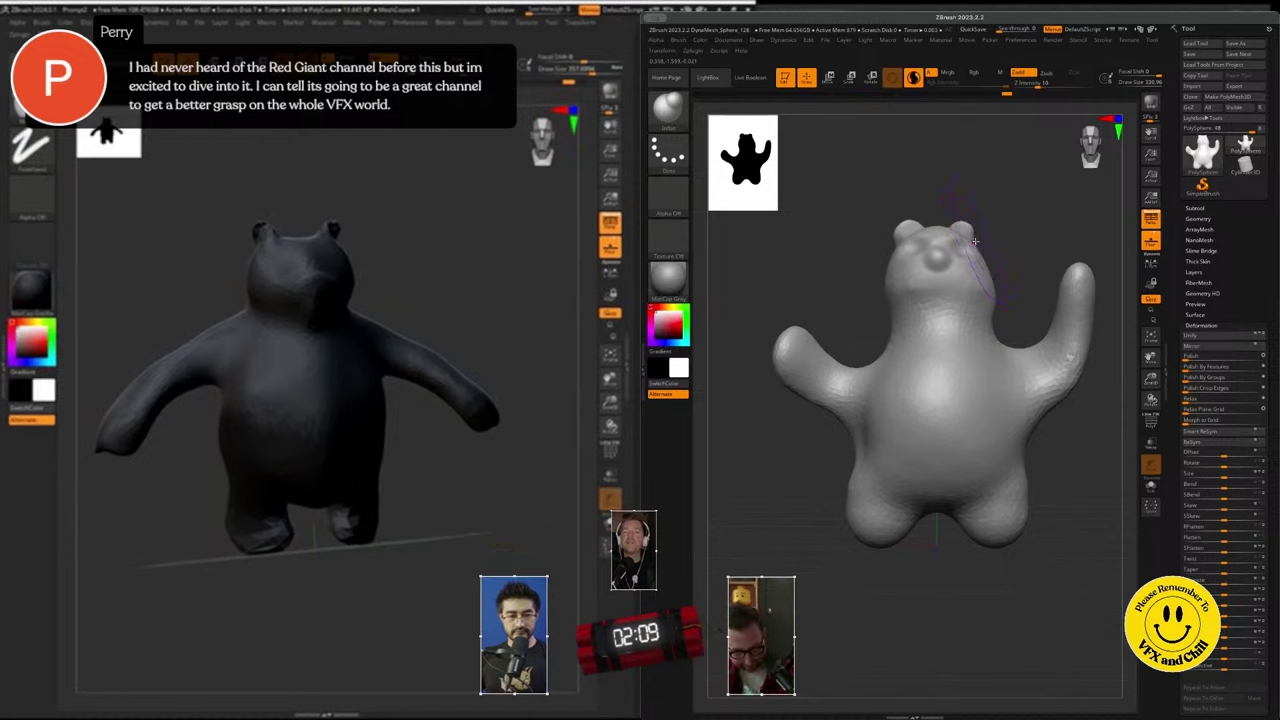
left_click(494, 642, "ctrl")
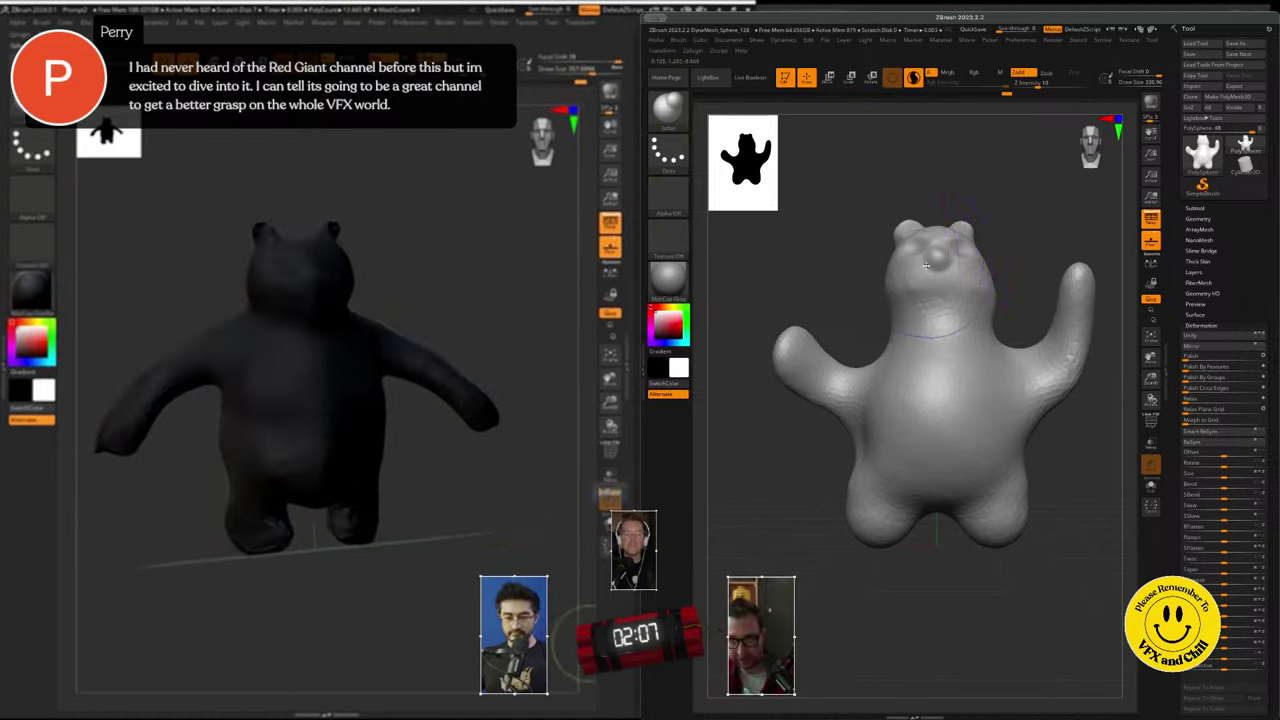
key("ctrl")
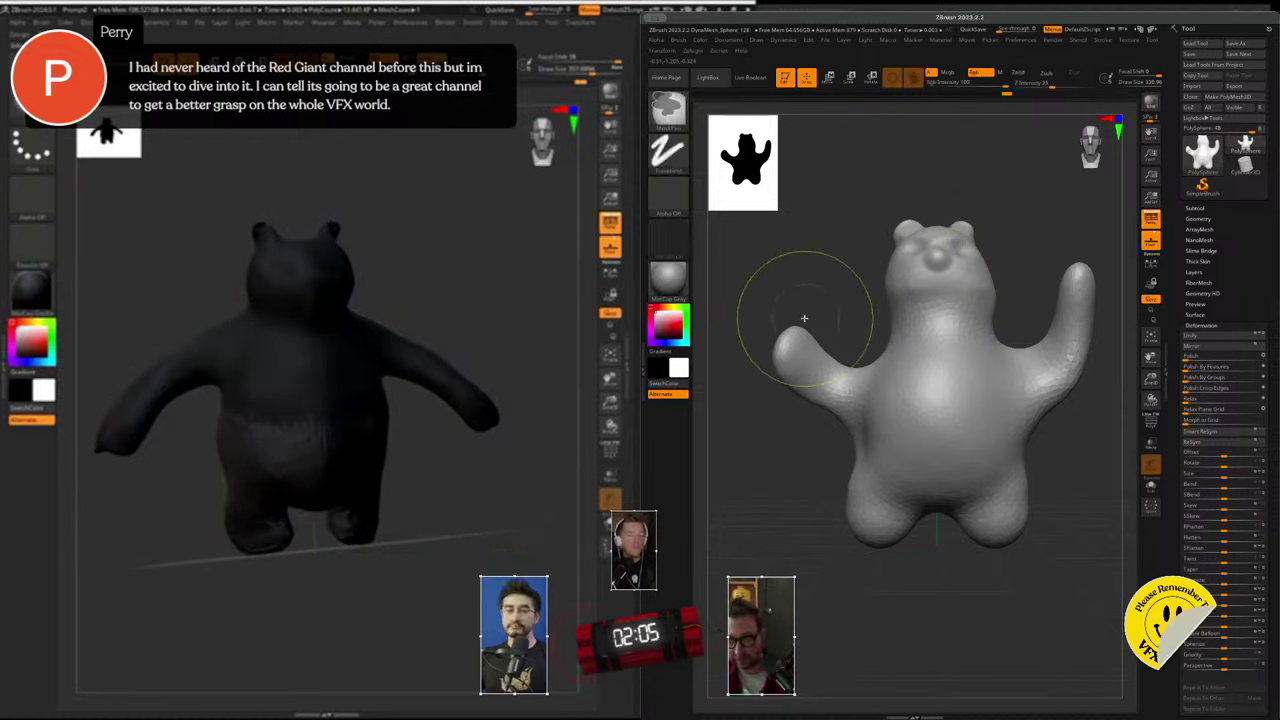
- Enlarge the brush, mask the light grey bear's head, arms and chest, and clear the dark bear's mask
key("b")
key("s")
key("t")
key("s")
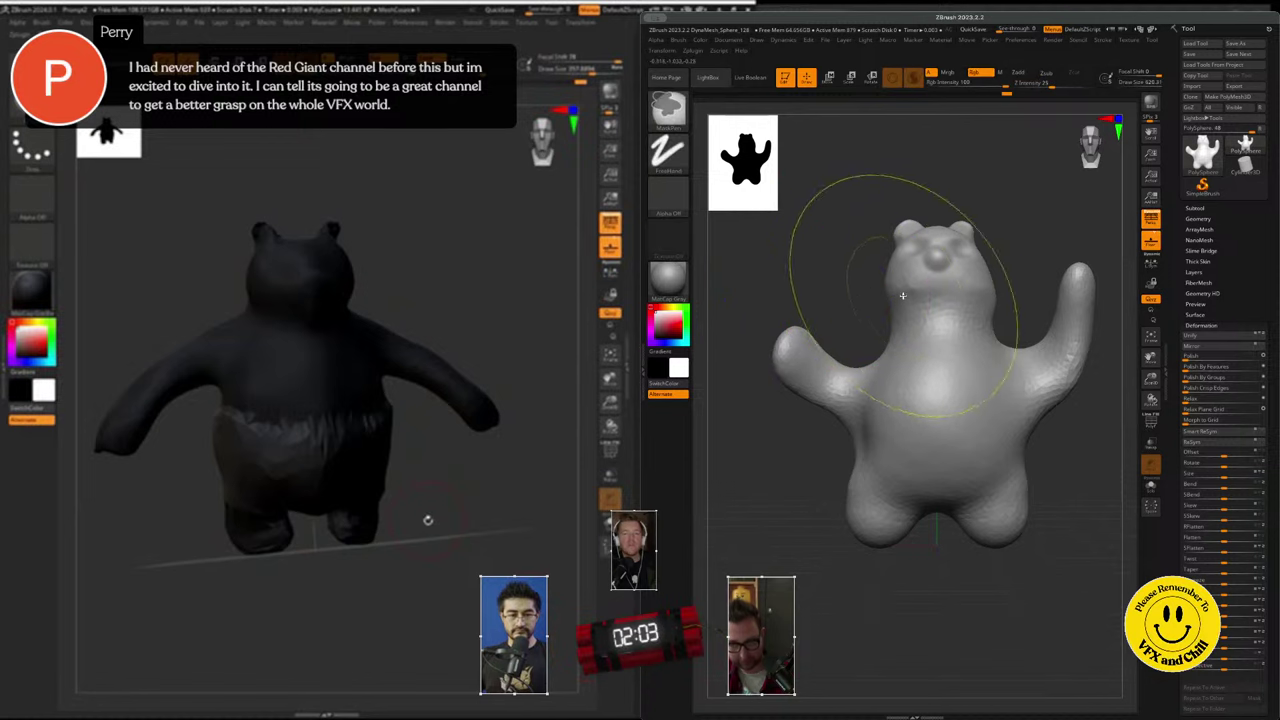
mouse_move(801, 348)
left_mouse_down("ctrl")
mouse_move(868, 352)
mouse_move(935, 245)
mouse_move(980, 292)
mouse_move(905, 302)
left_mouse_up("ctrl")
left_click_drag(504, 554, 494, 521, "ctrl")
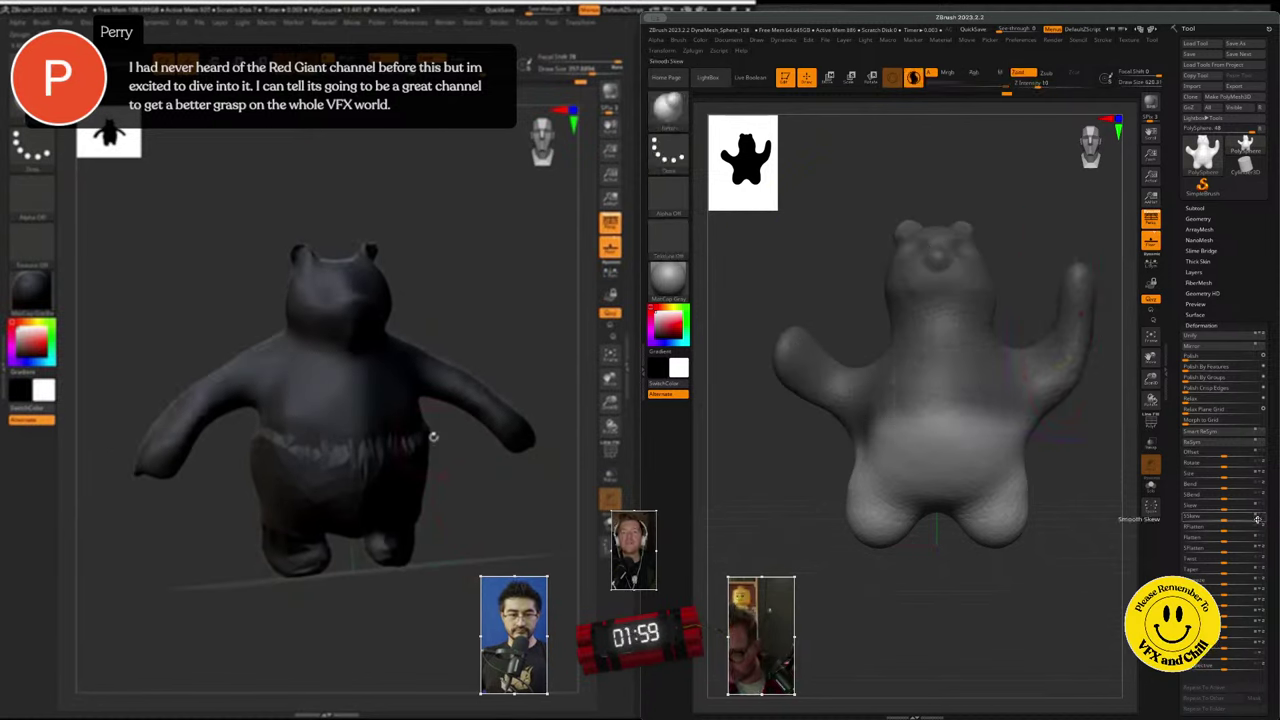
- Invert the light grey bear's mask and adjust the Twist and Skew deformations on its upper body
left_click(857, 170, "ctrl")
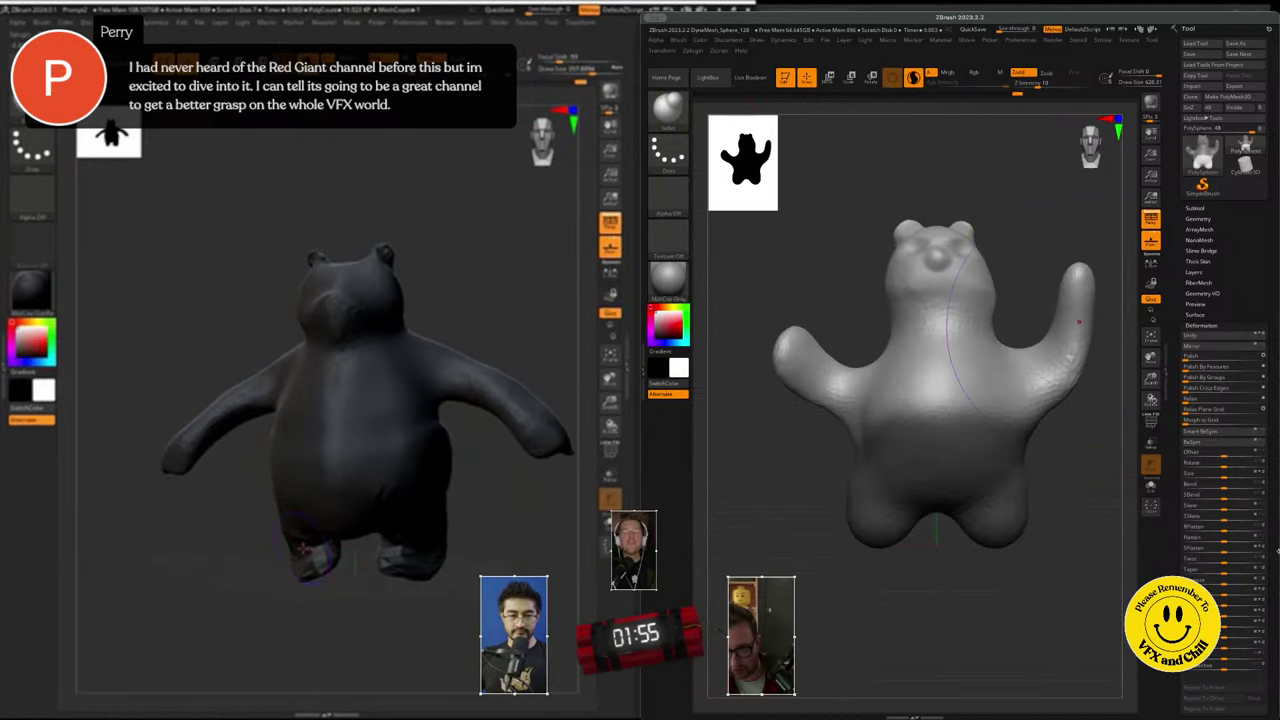
left_click_drag(1223, 562, 1226, 562)
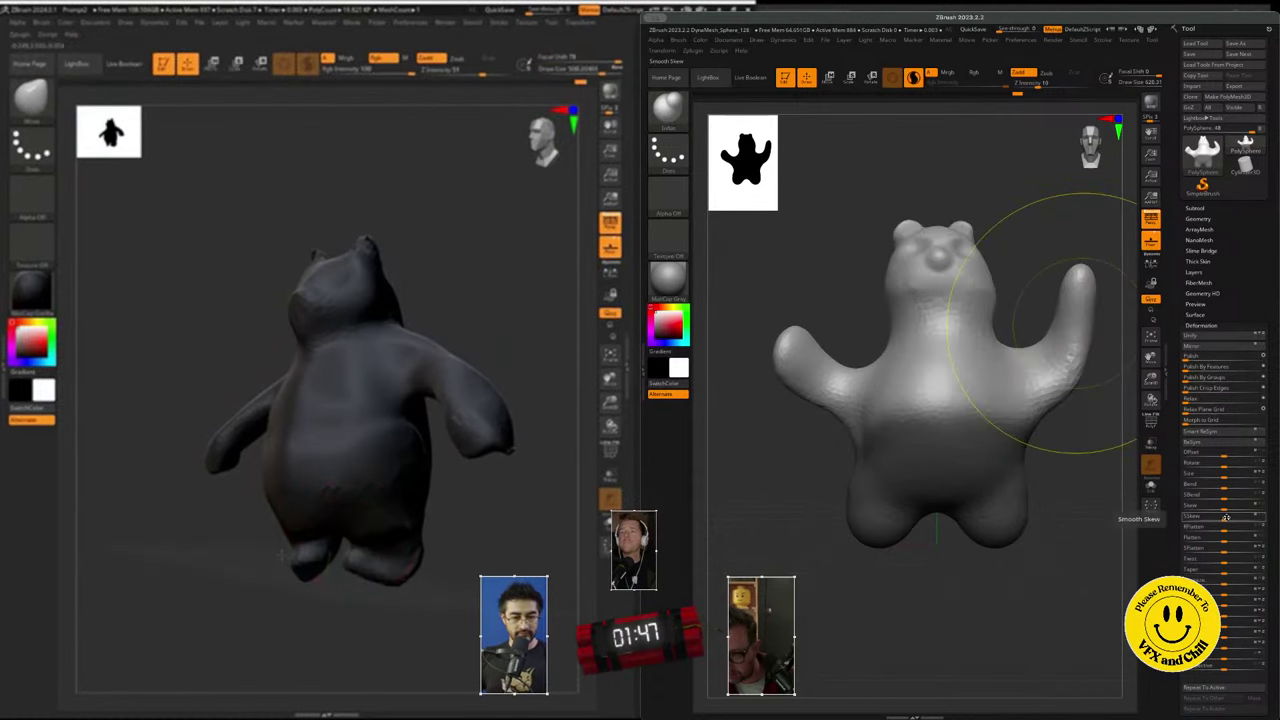
mouse_move(1225, 508)
left_mouse_down()
mouse_move(1210, 507)
mouse_move(1225, 507)
left_mouse_up()
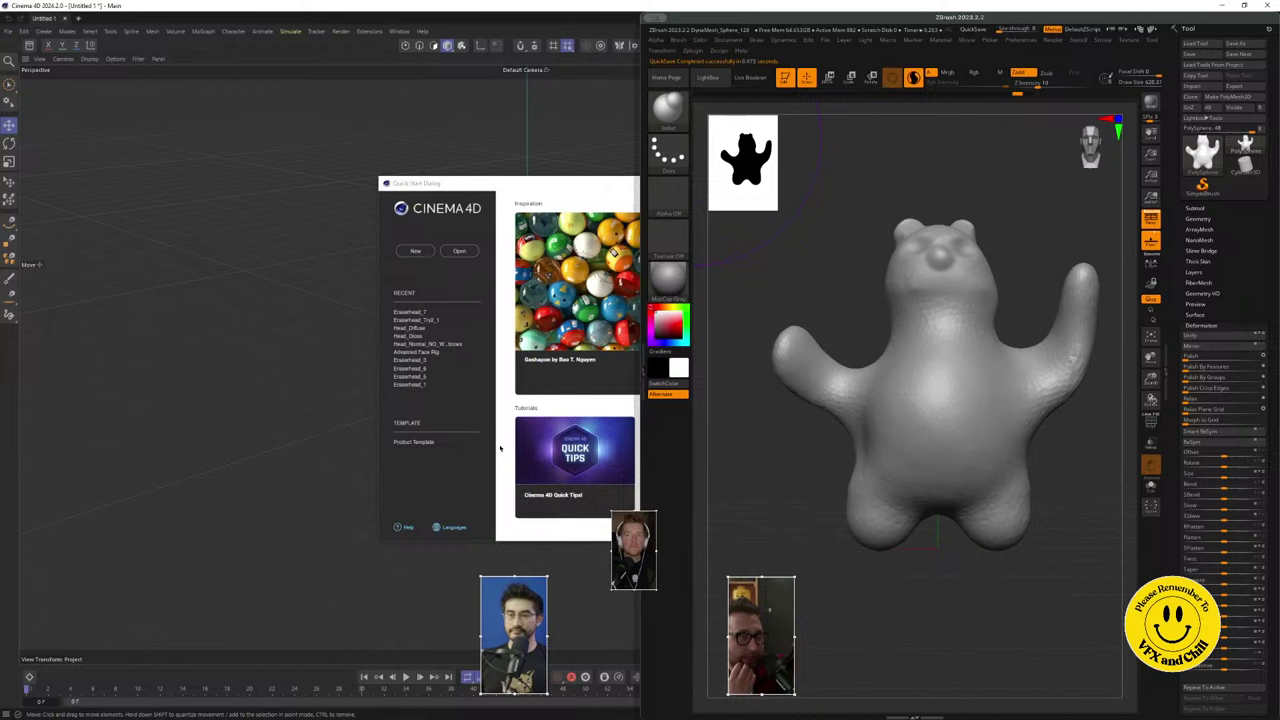
- Dismiss Cinema 4D's Quick Start dialog and narrow the dark bear's ZBrush window to reveal its tool settings
key("Escape")
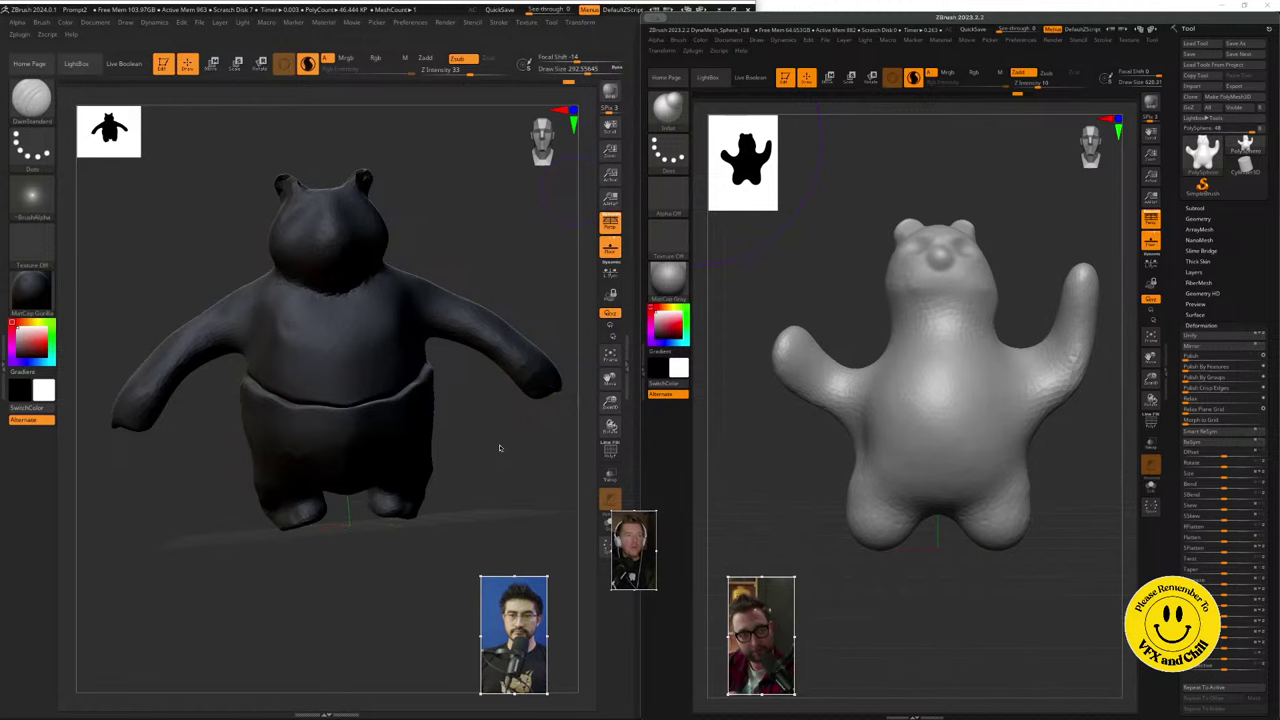
left_click_drag(755, 60, 658, 151)
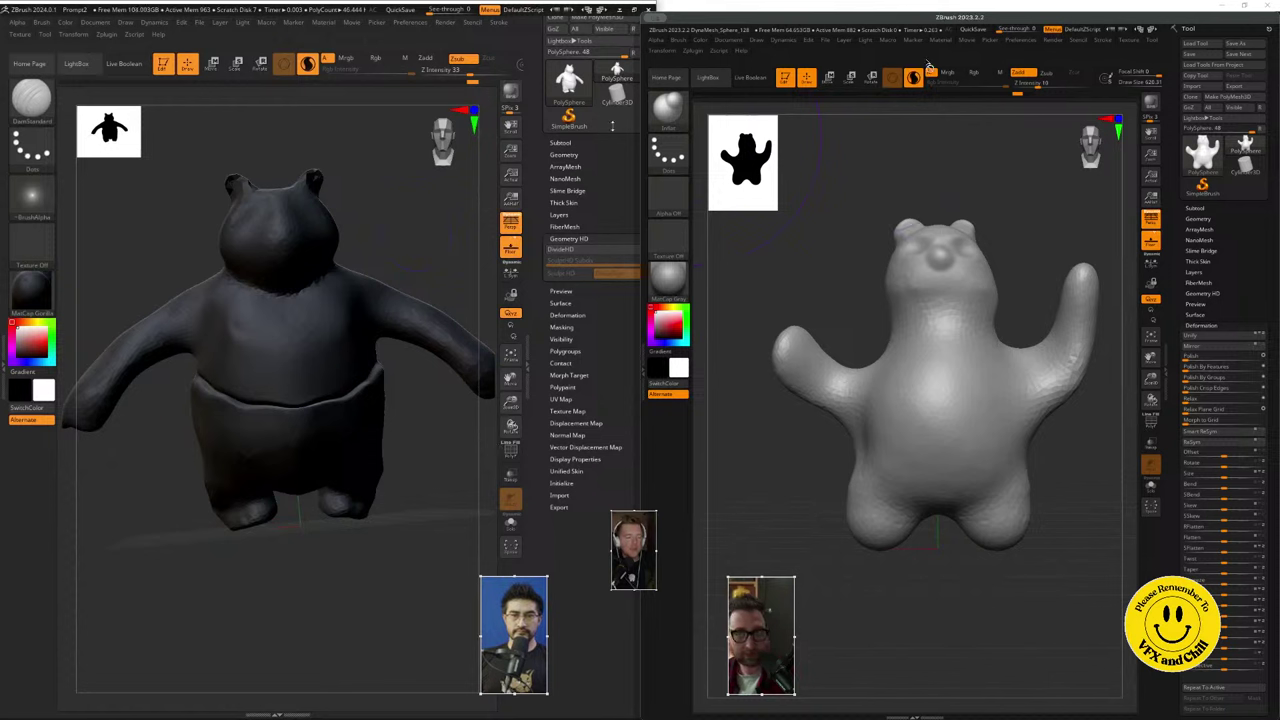
- Save the light grey bear's project under the new file name sw prompt2-b.ZPR
left_click(826, 44)
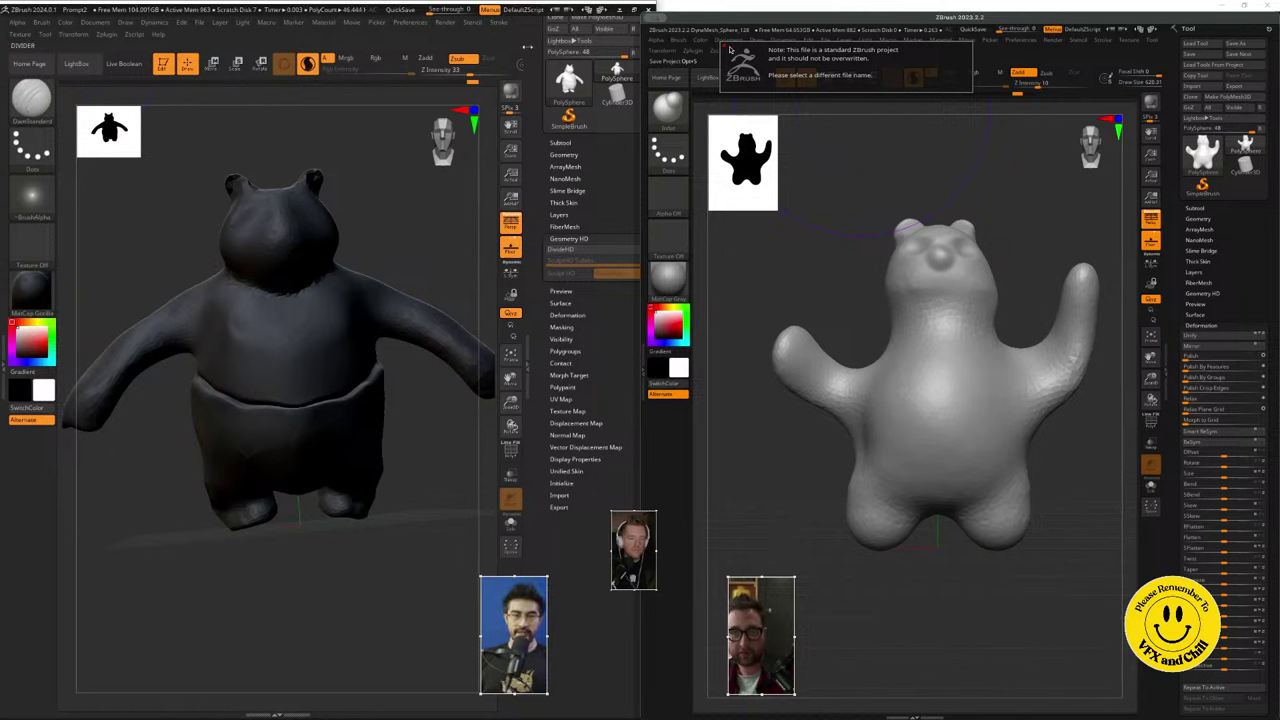
left_click(730, 49)
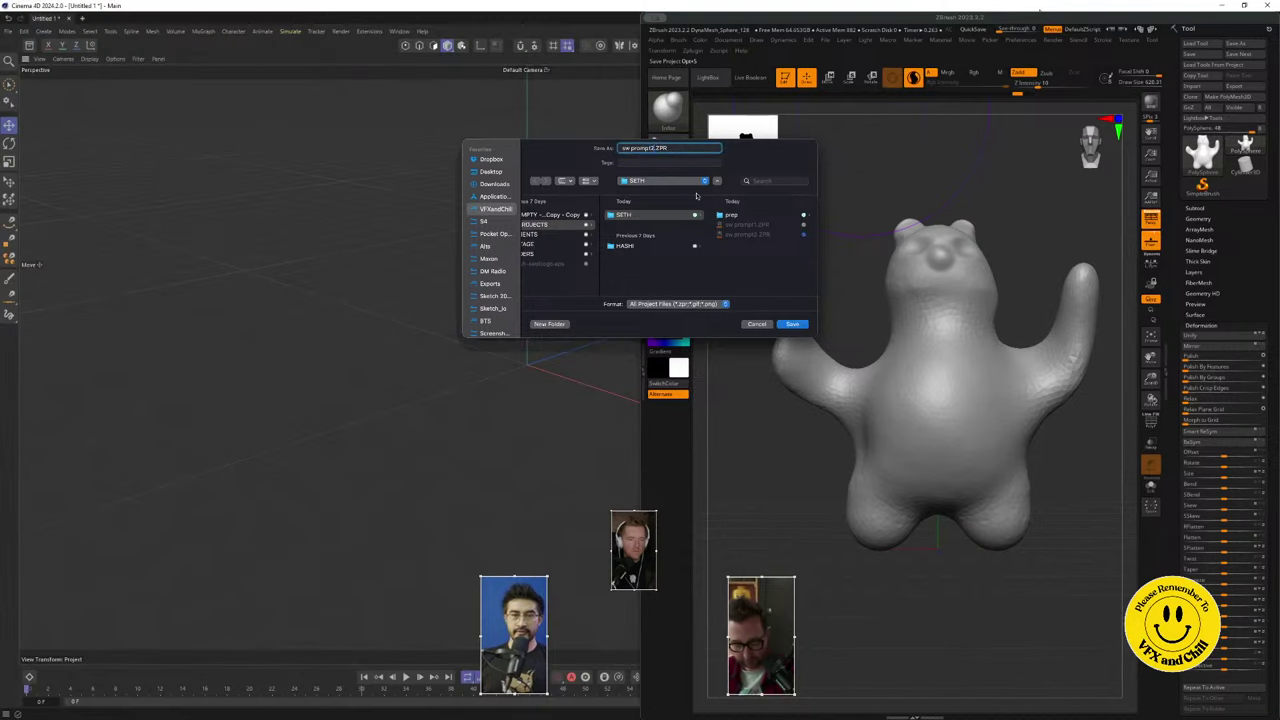
key("Return")
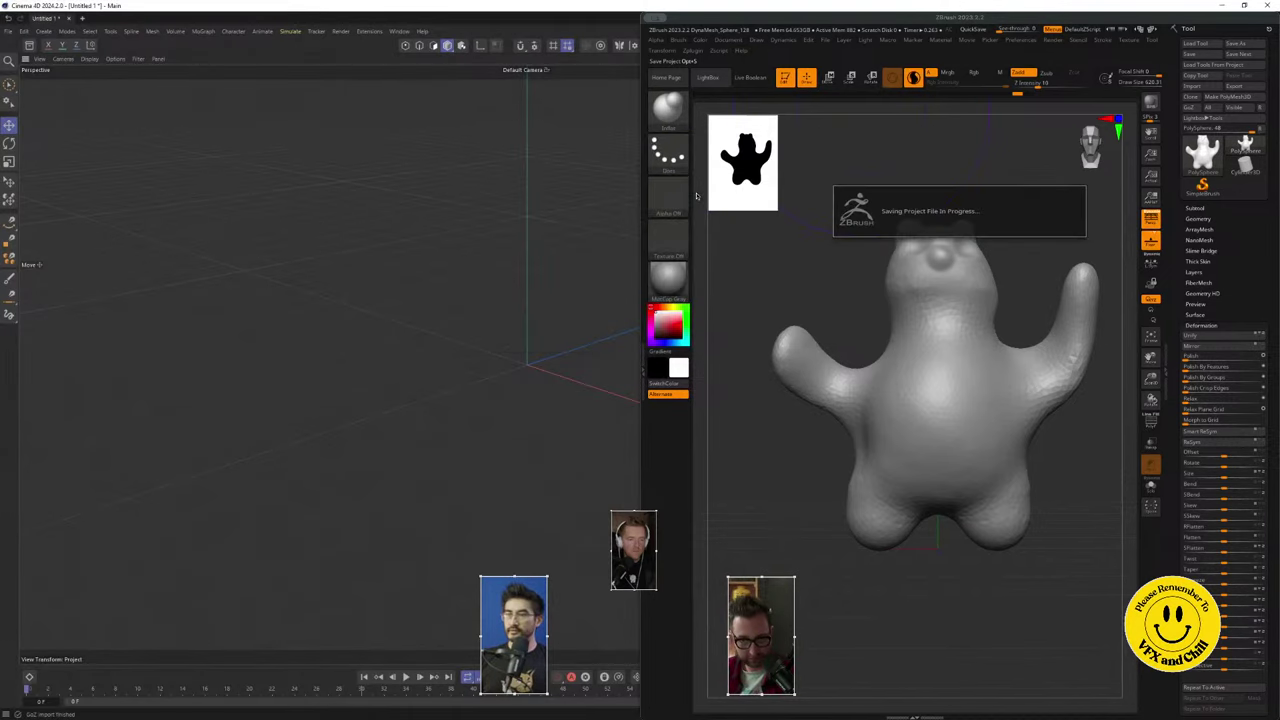
- Show the LightBox project library and frame the bear imported into Cinema 4D from the front
left_click_drag(648, 283, 578, 281, "alt")
left_click(707, 78)
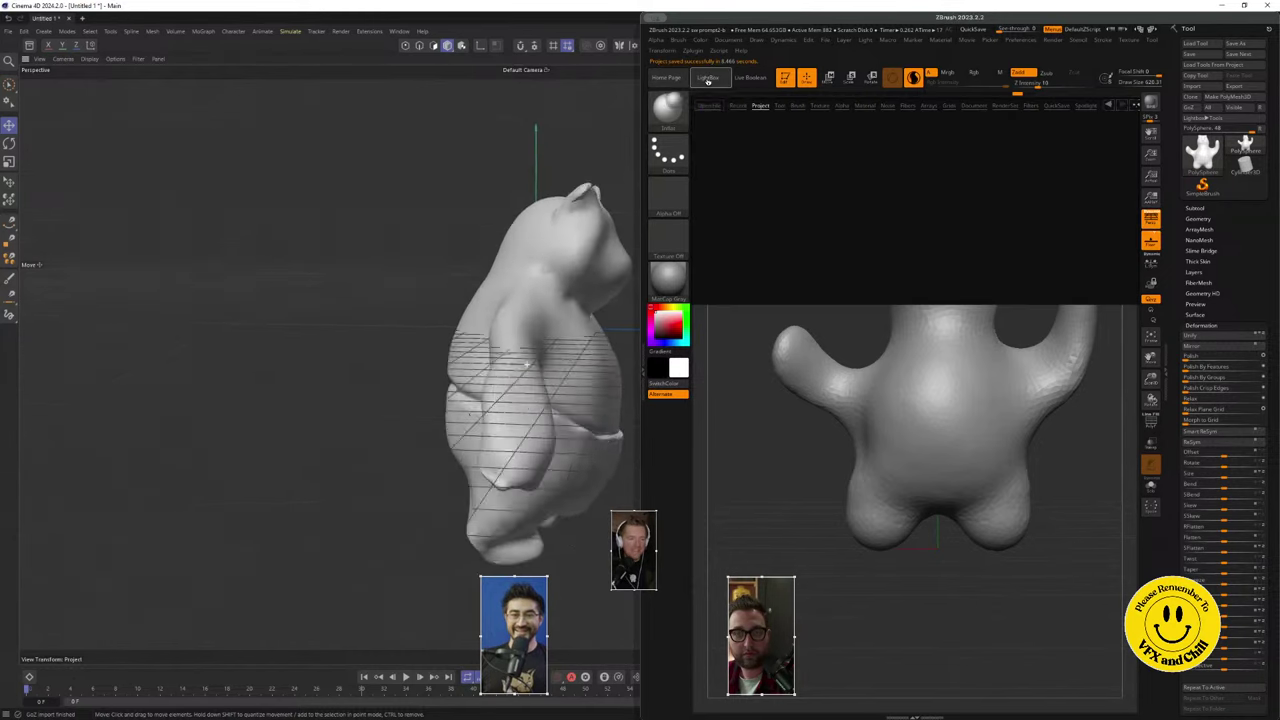
left_click_drag(462, 264, 430, 275, "alt")
right_click_drag(460, 561, 455, 612, "alt")
left_click_drag(462, 592, 555, 520, "alt")
right_click_drag(556, 517, 577, 466, "alt")
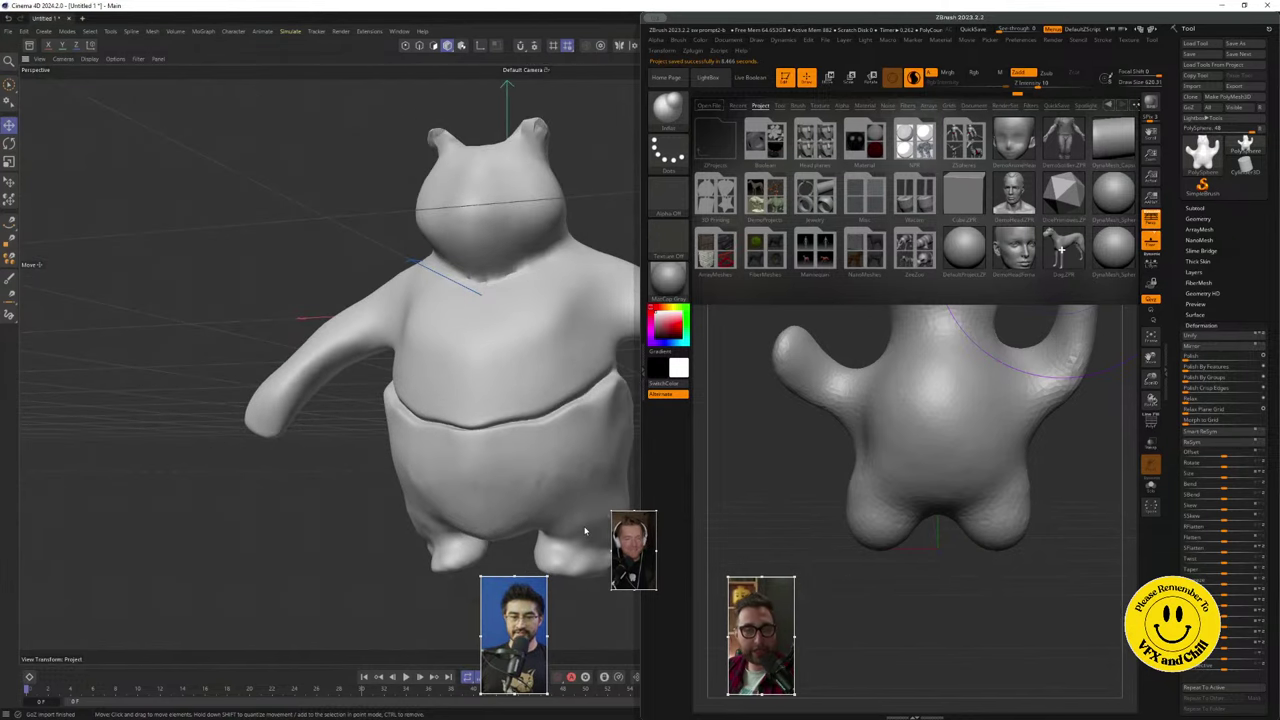
- Select the imported bear in Cinema 4D and rotate it slightly in a side view to adjust its tilt
right_click(533, 386)
left_click(165, 218)
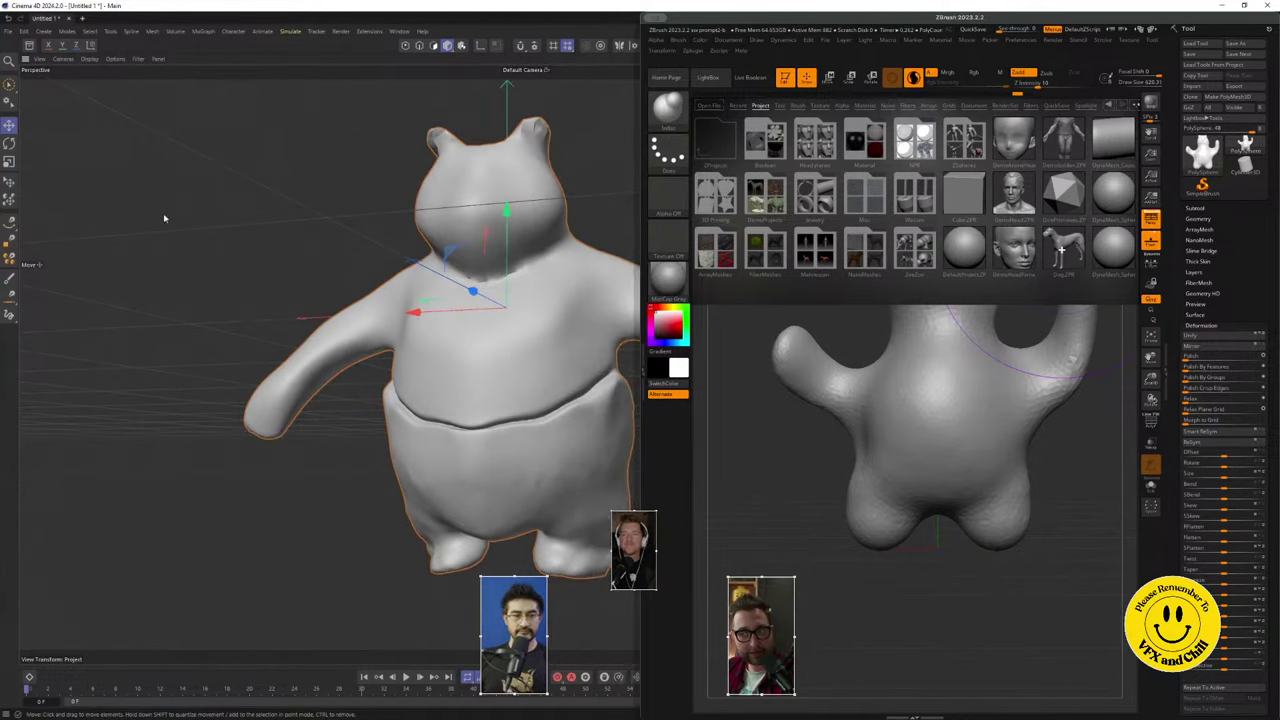
left_click(355, 430)
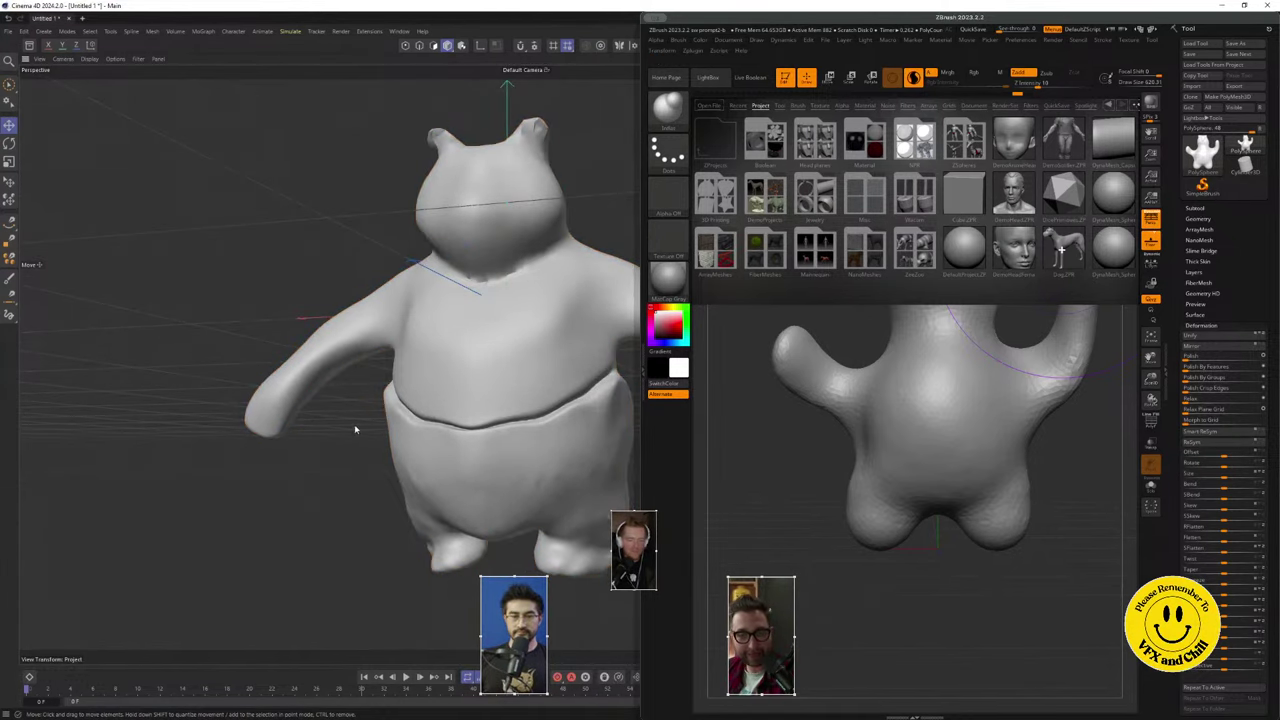
left_click(503, 442)
left_click_drag(507, 453, 55, 196, "alt")
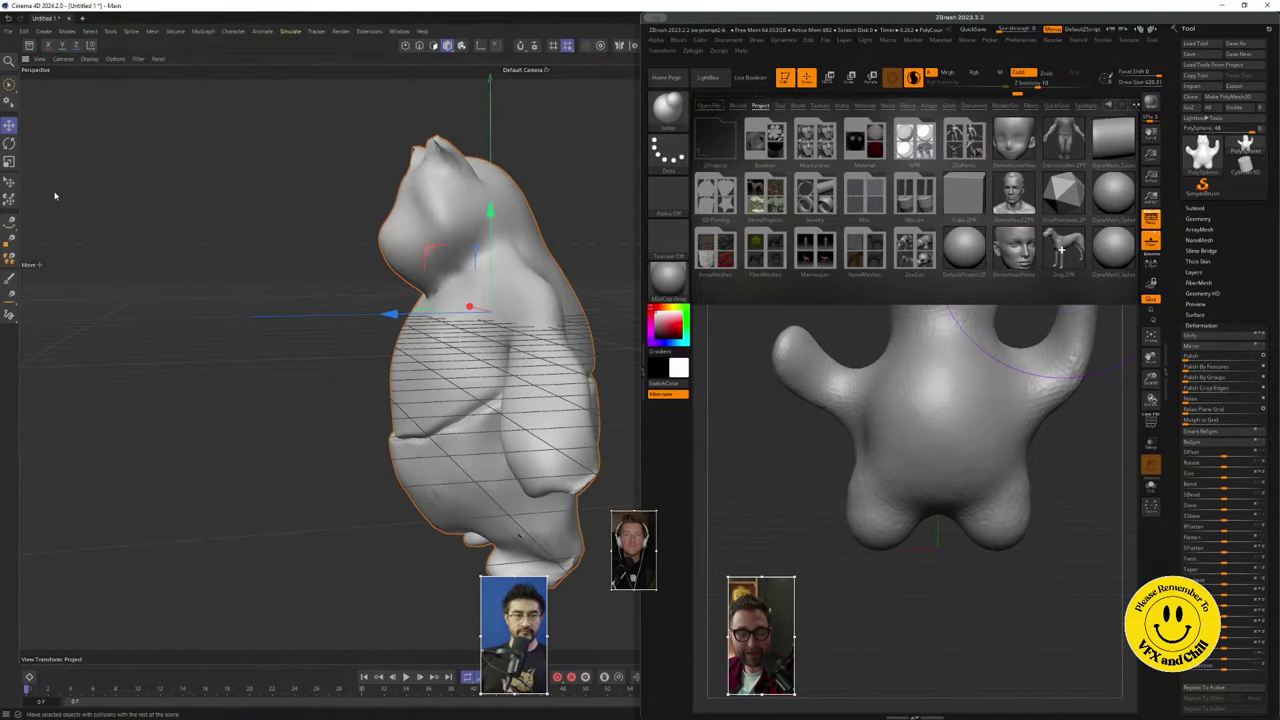
left_click(8, 143)
mouse_move(455, 300)
left_mouse_down()
mouse_move(472, 253)
mouse_move(447, 281)
left_mouse_up()
mouse_move(402, 510)
right_mouse_down("alt")
mouse_move(422, 490)
mouse_move(380, 455)
mouse_move(306, 449)
right_mouse_up("alt")
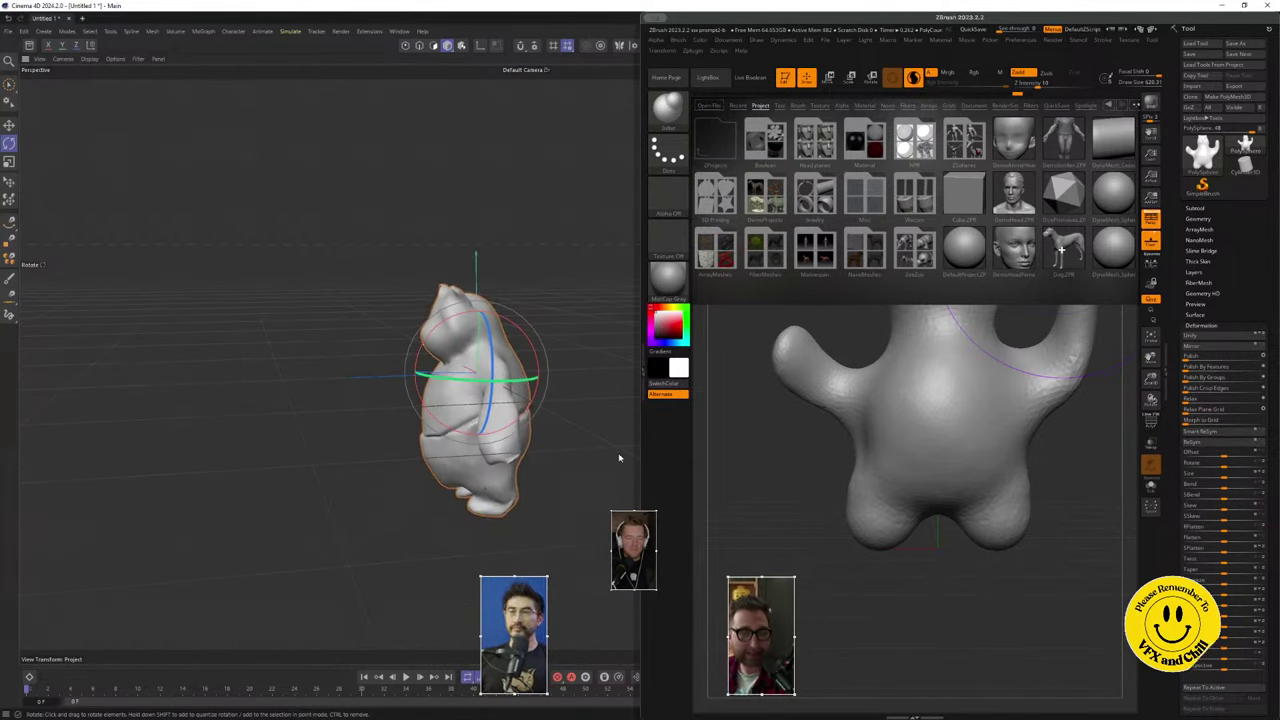
- Examine the rotated bear from the front, centred and up close in the perspective view
mouse_move(526, 364)
left_mouse_down("alt")
mouse_move(610, 350)
mouse_move(540, 362)
mouse_move(517, 402)
mouse_move(516, 388)
left_mouse_up("alt")
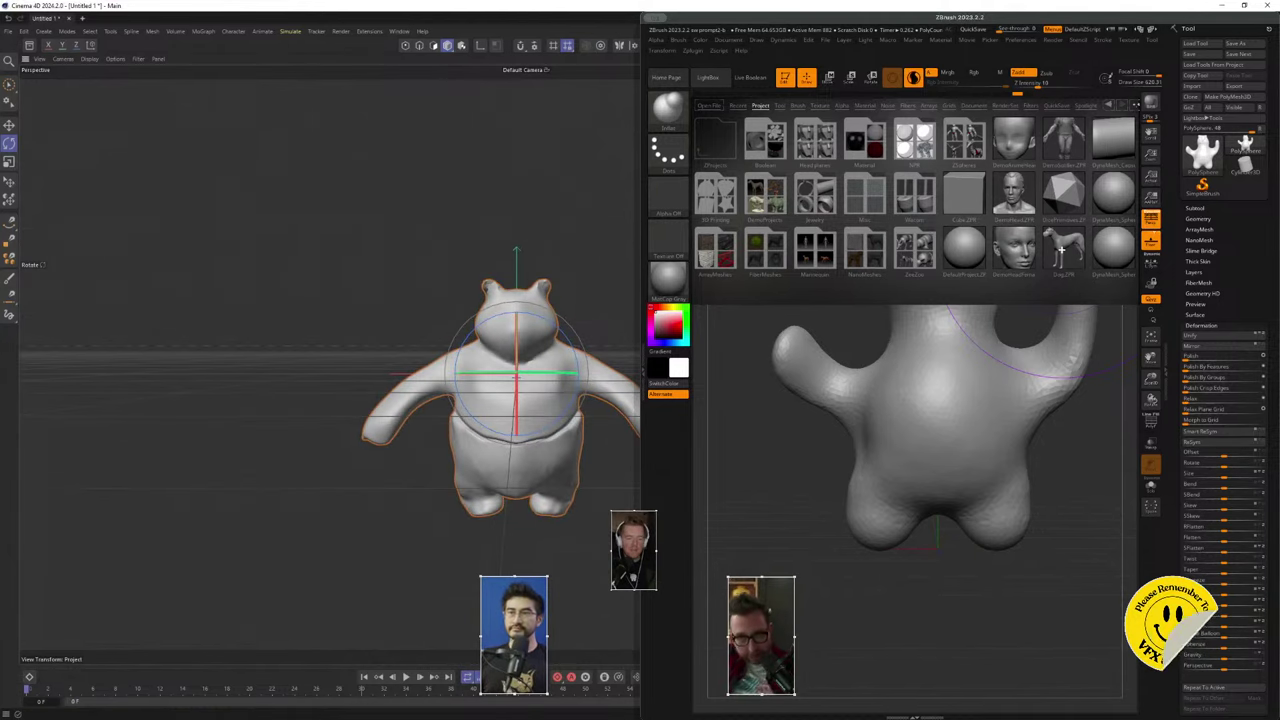
left_click_drag(615, 264, 598, 258, "alt")
mouse_move(598, 257)
right_mouse_down("alt")
mouse_move(562, 254)
mouse_move(632, 268)
right_mouse_up("alt")
mouse_move(457, 407)
right_mouse_down("alt")
mouse_move(449, 377)
mouse_move(454, 393)
right_mouse_up("alt")
middle_click_drag(454, 393, 308, 247, "alt")
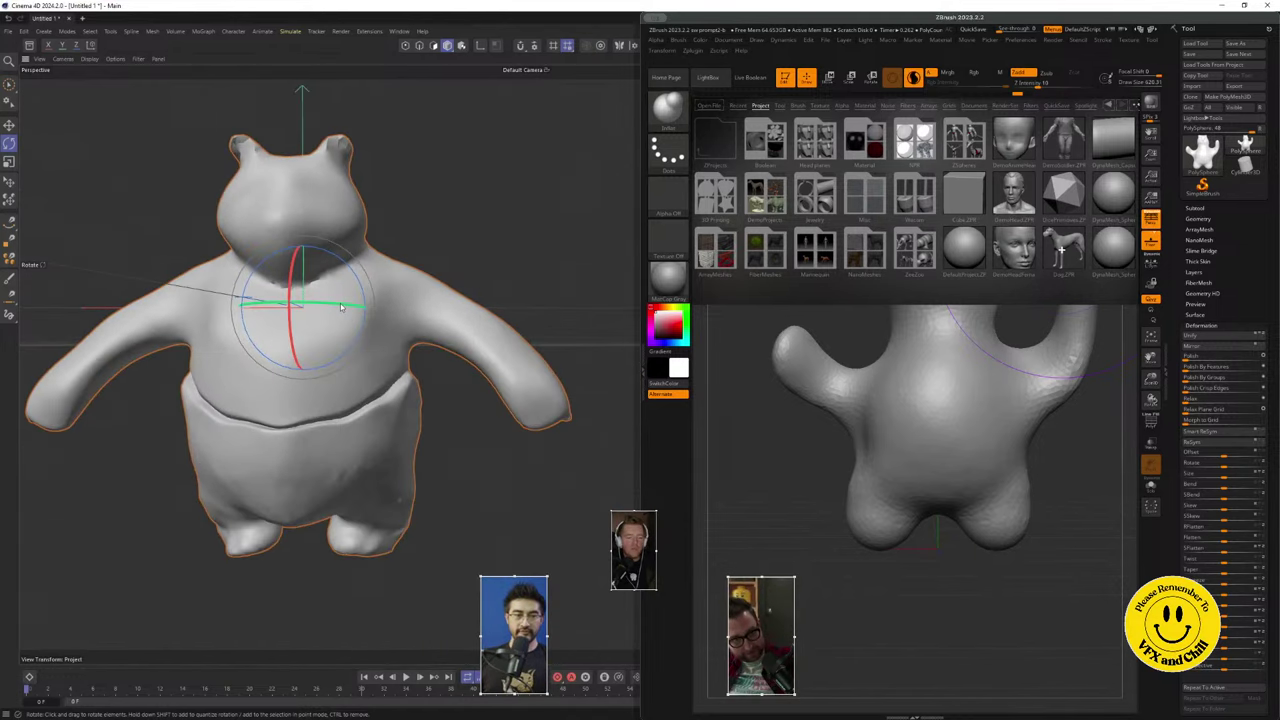
right_click_drag(308, 247, 290, 272, "alt")
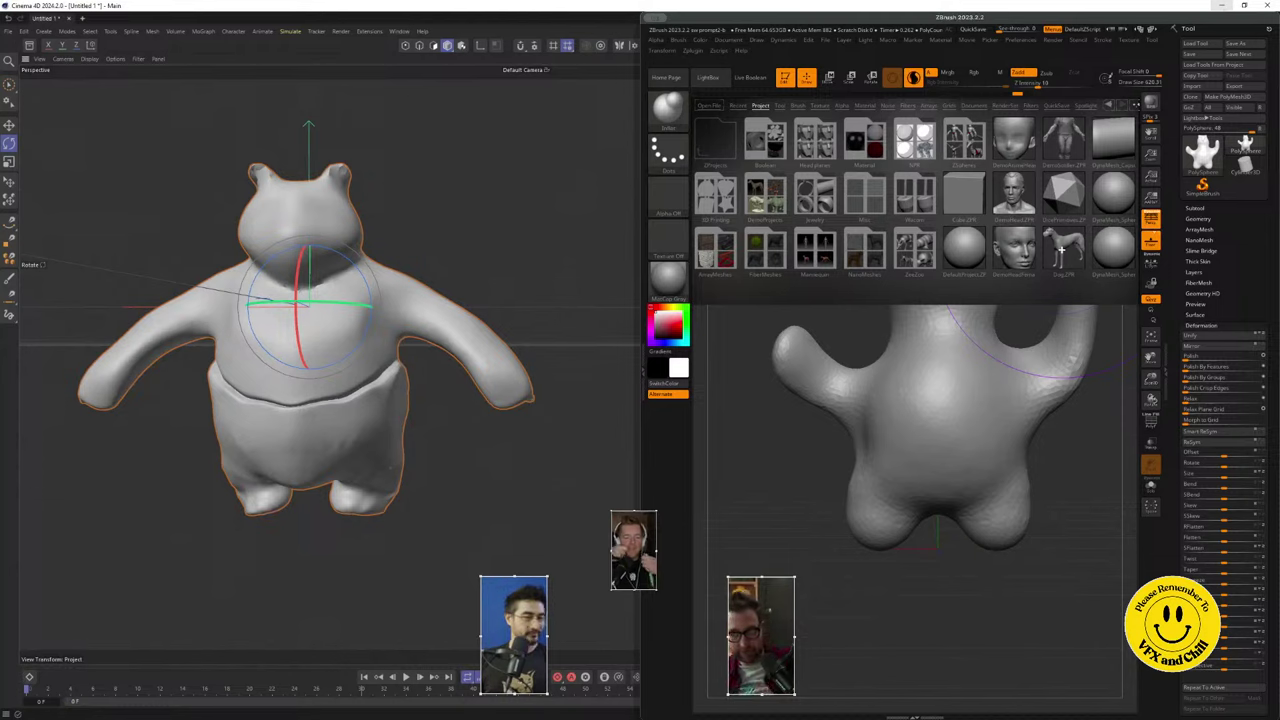
- Open the DynaMesh_Sphere_128 project from LightBox and choose to save the changes to the current project
double_click(1118, 200)
left_click_drag(350, 374, 335, 393, "alt")
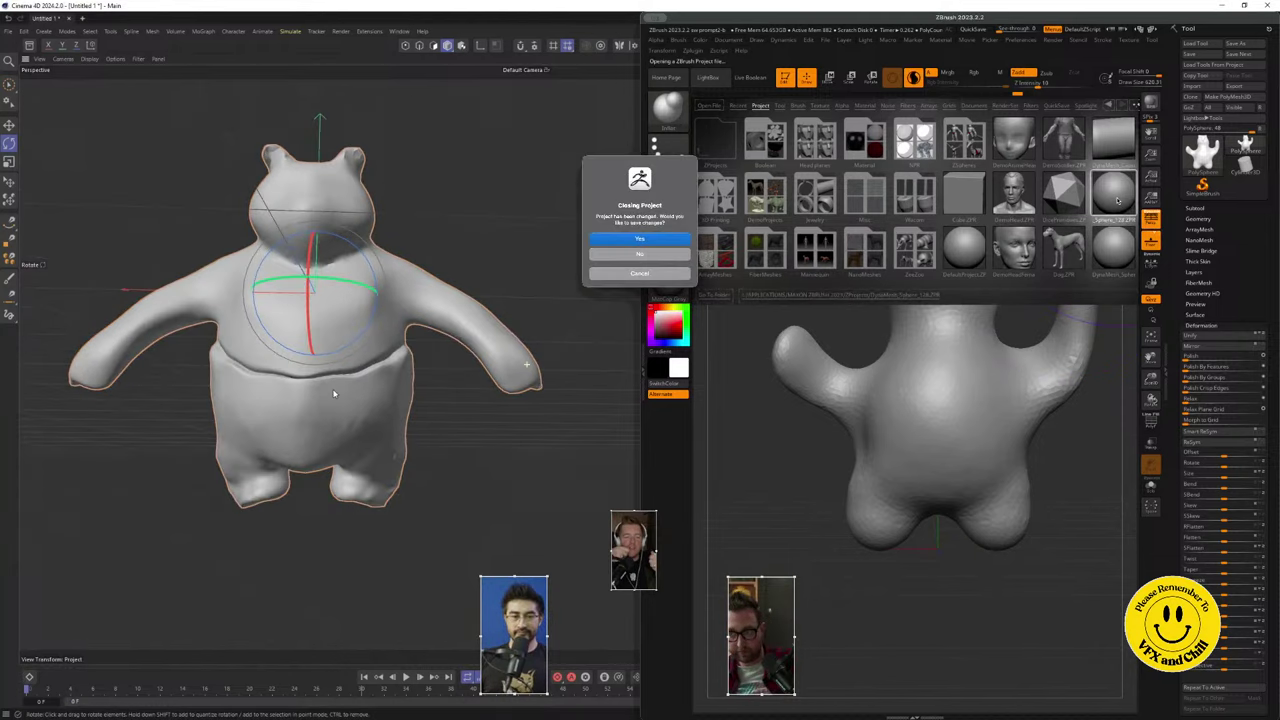
left_click(640, 238)
- Save the light grey bear as sw prompt2-c.ZPR and show the imported Cinema 4D bear in a full-size Front view
left_click(228, 32)
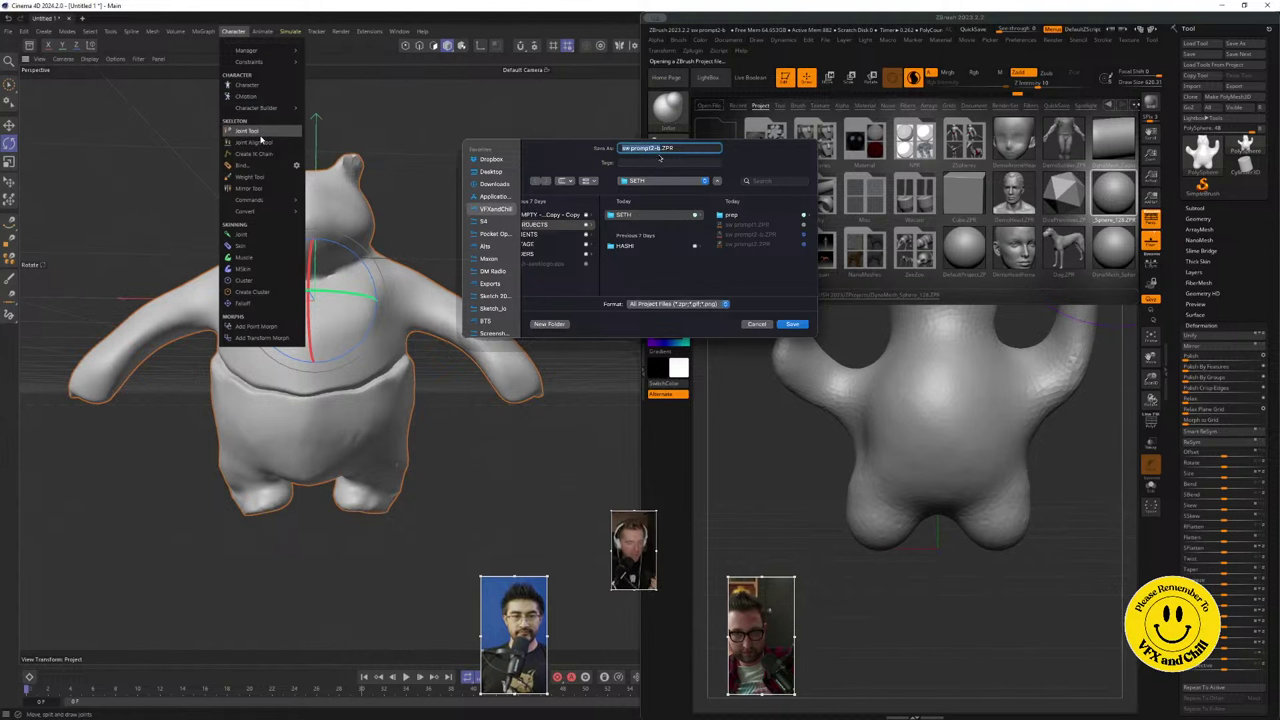
left_click(440, 194)
middle_click(442, 202)
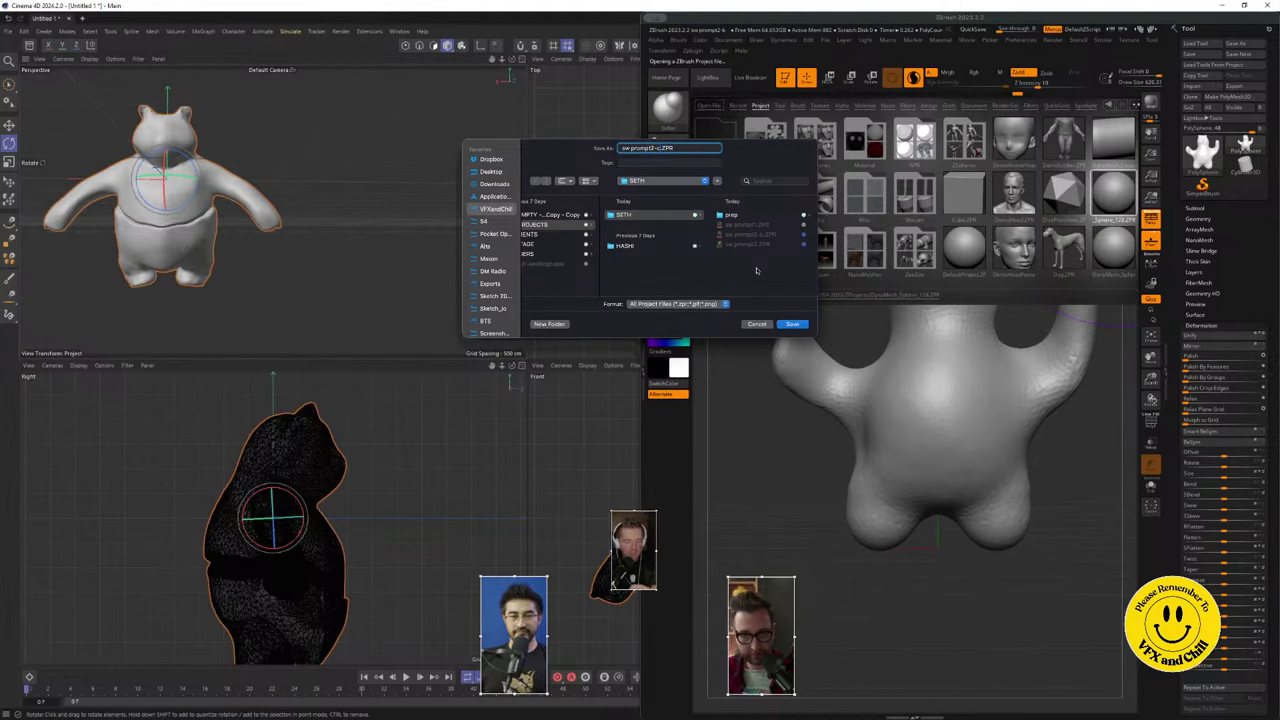
key("Return")
middle_click(575, 396)
scroll(571, 357, "down", 3)
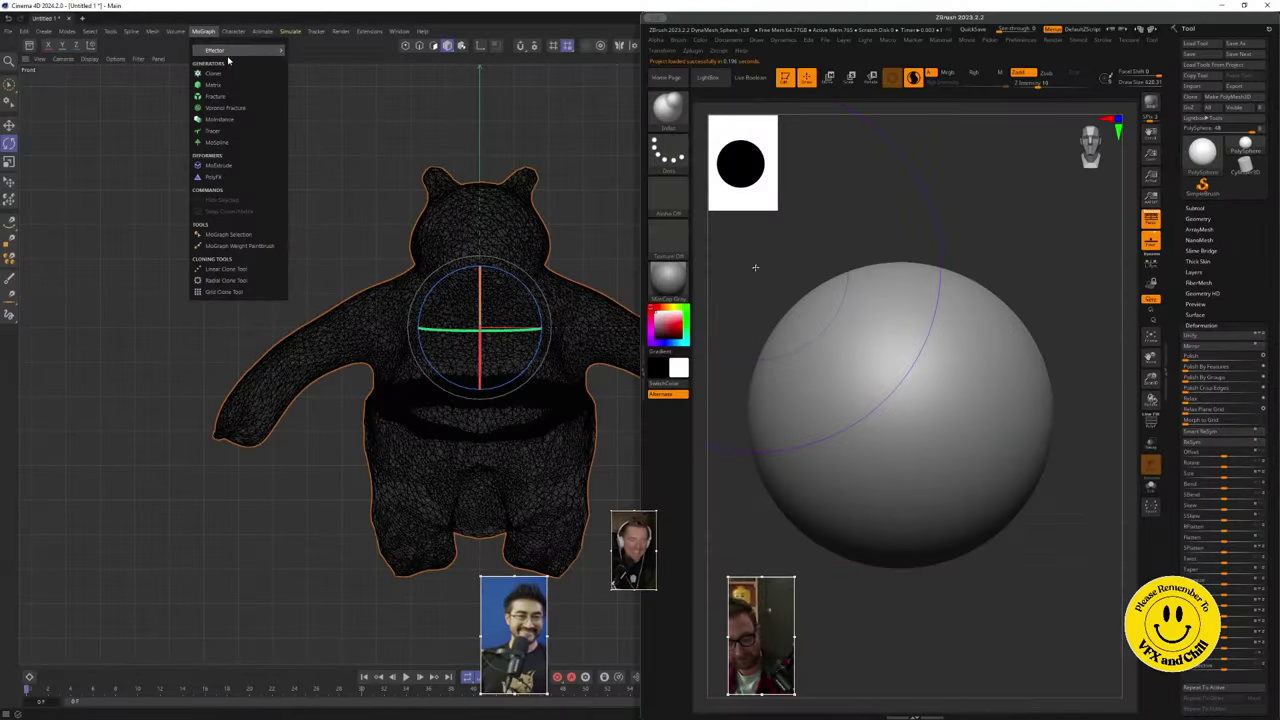
- Save the sphere project in the second ZBrush session as sw prompt3.ZPR
mouse_move(233, 31)
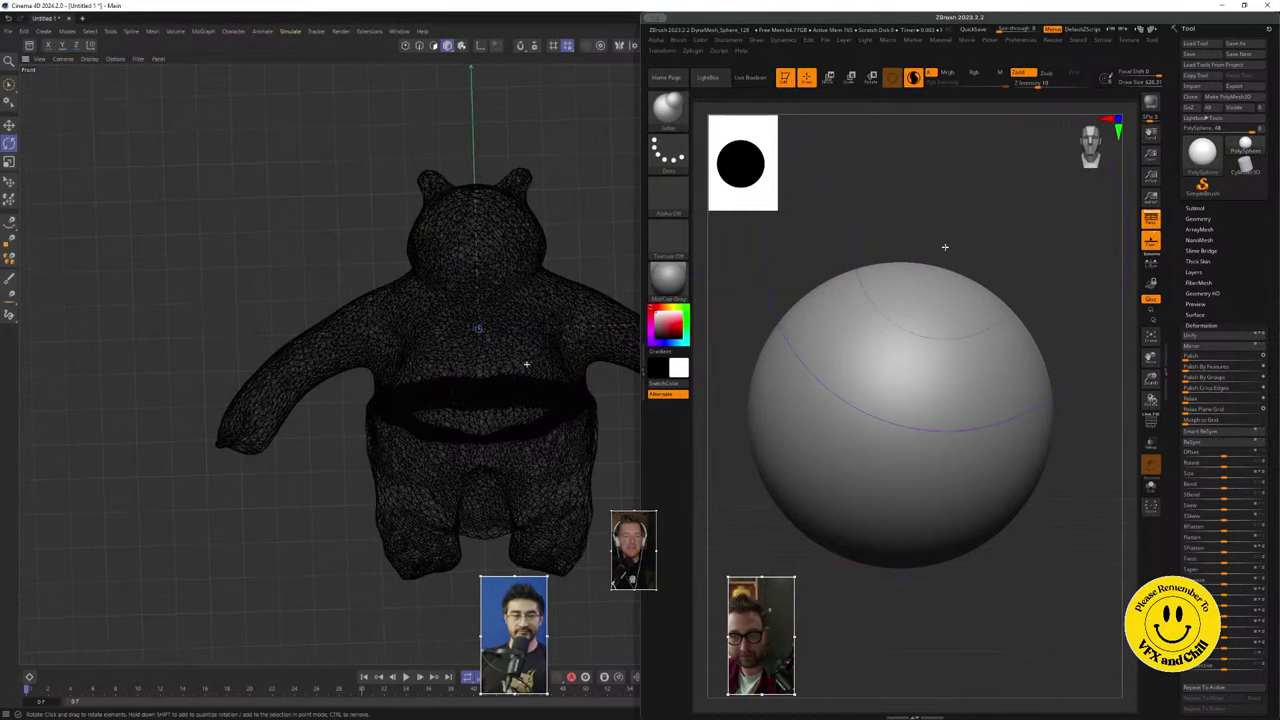
left_click(825, 40)
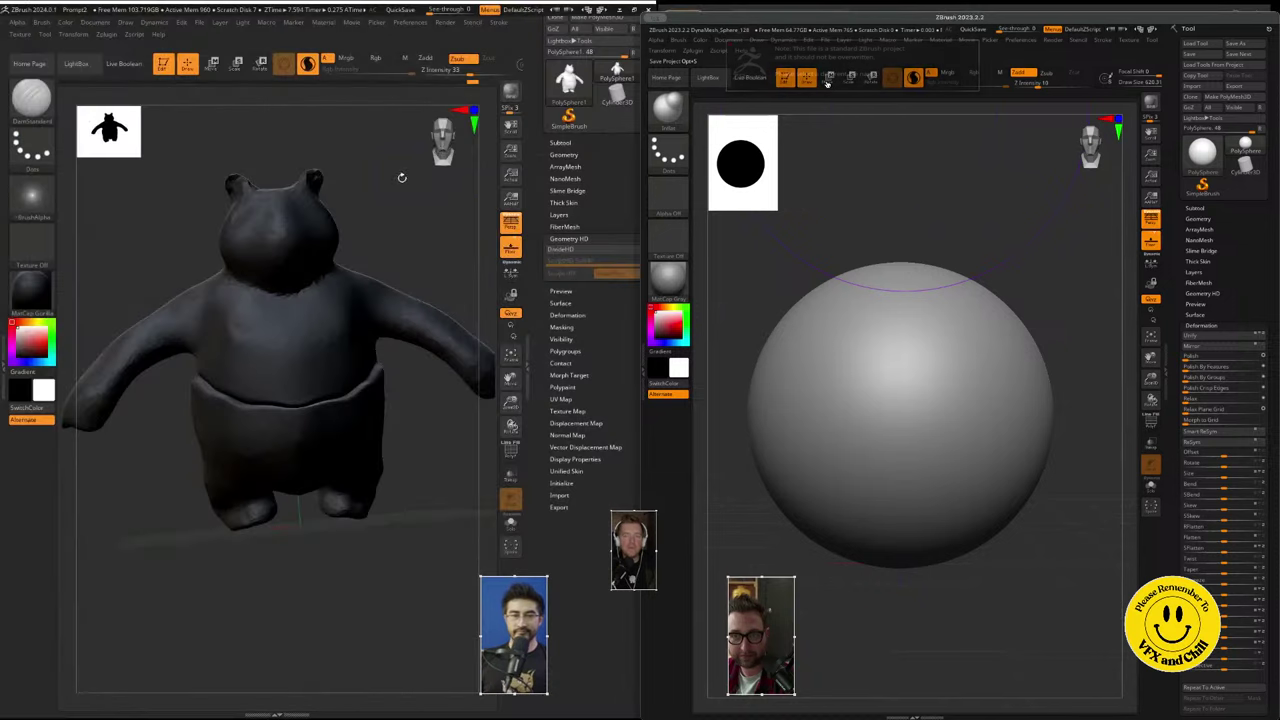
left_click(826, 82)
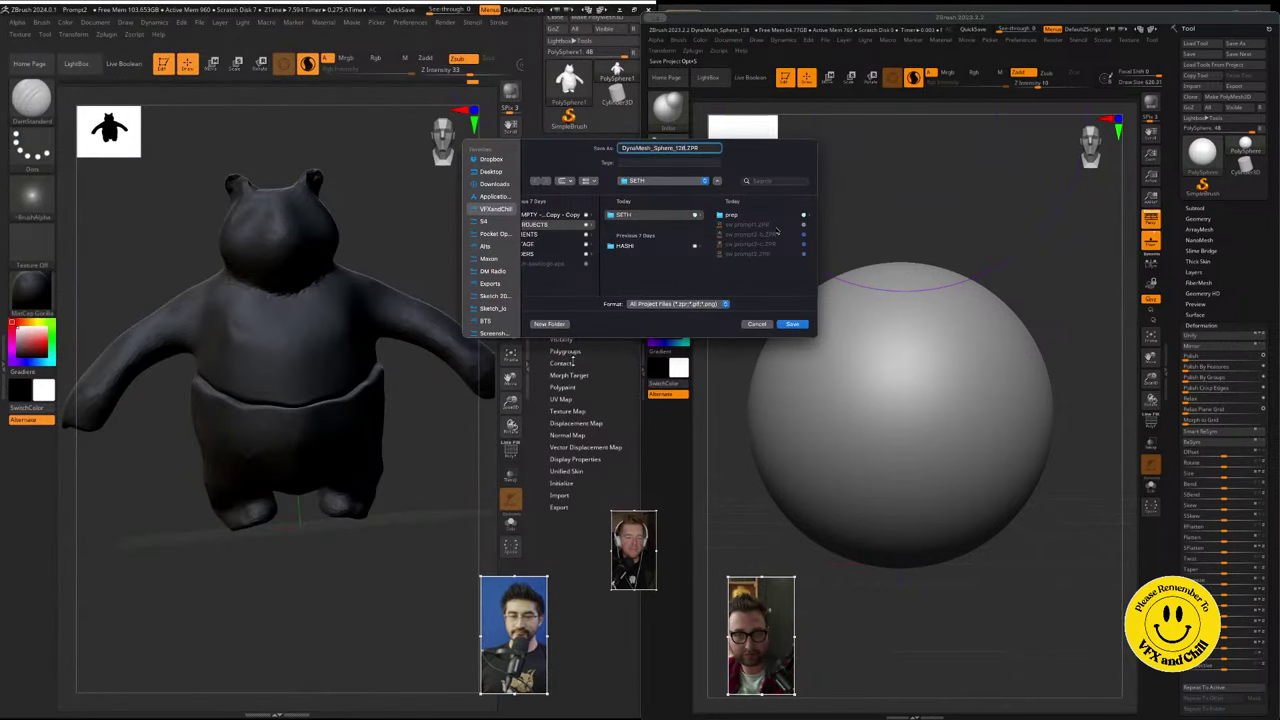
left_click(652, 148)
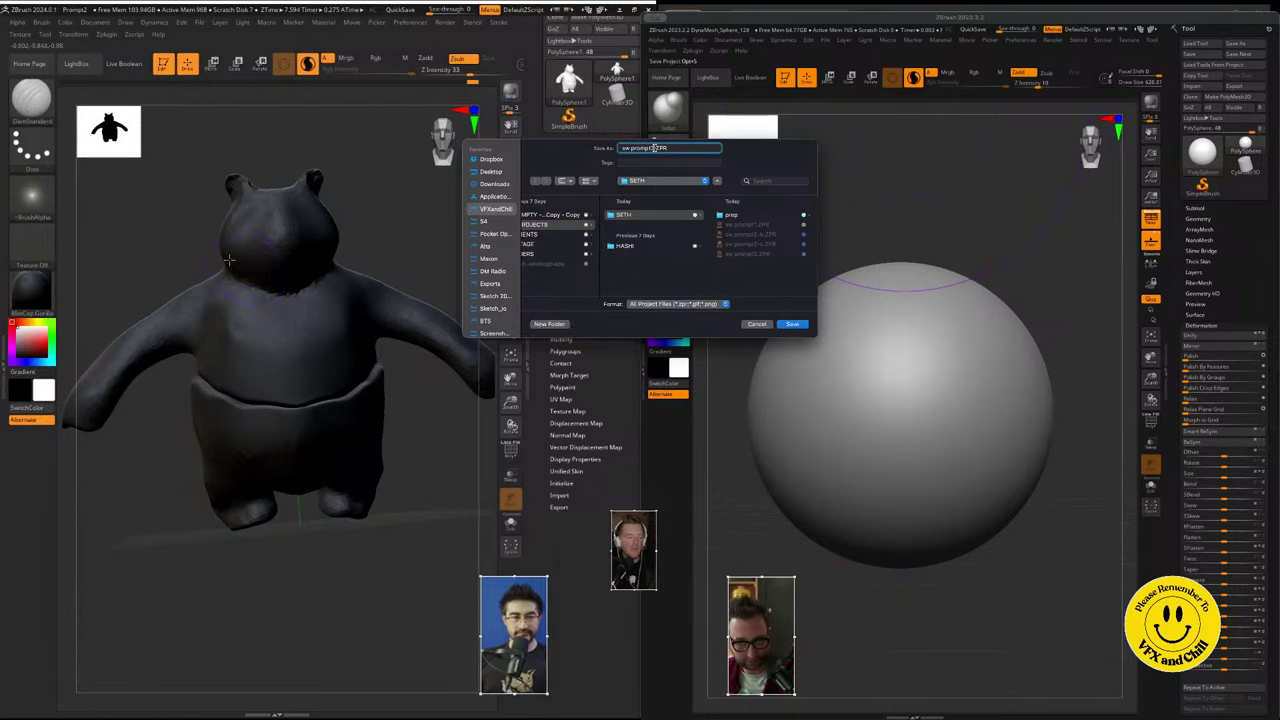
key("Return")
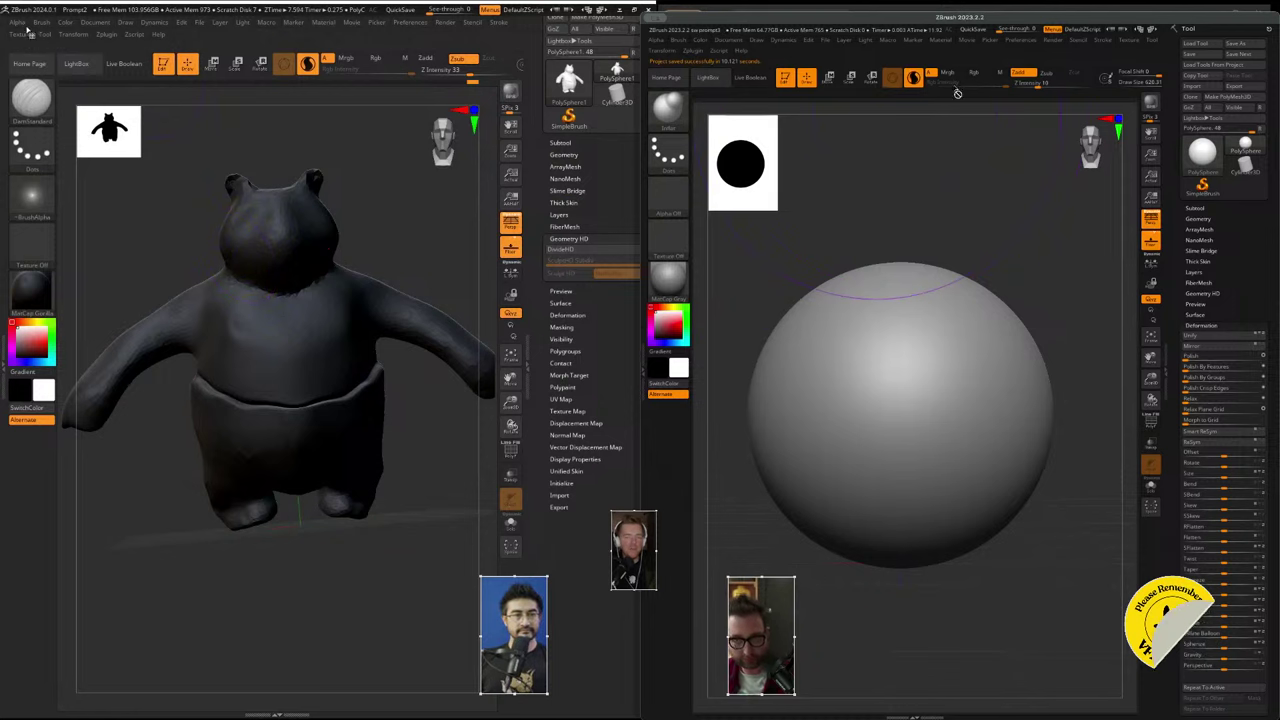
- Save the dark trousered bear's Prompt2 project and start a new document
left_click(199, 22)
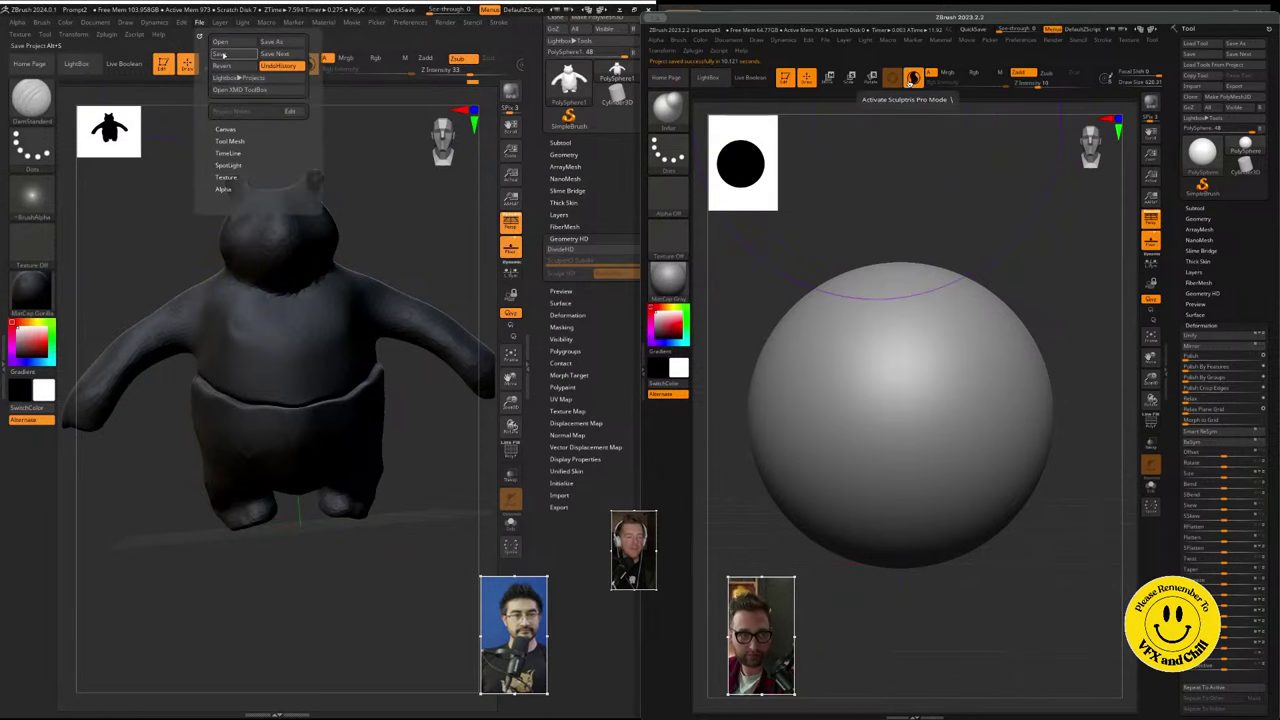
left_click(223, 55)
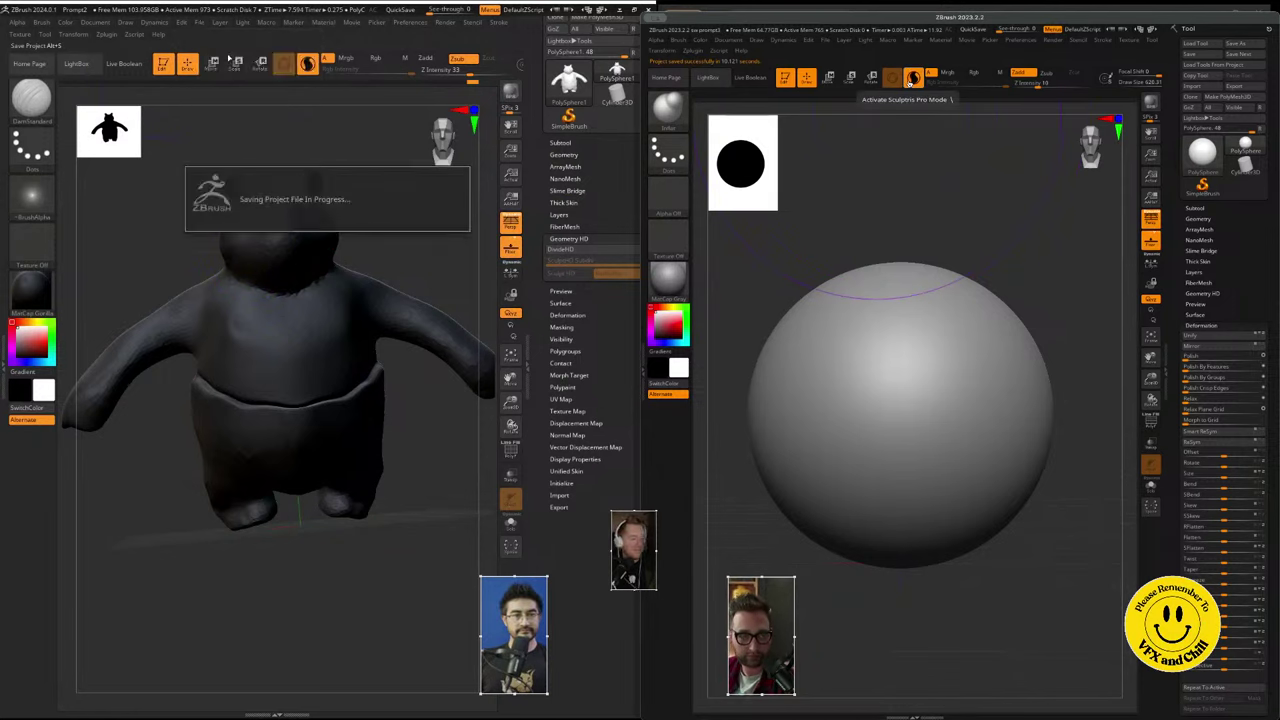
left_click(100, 23)
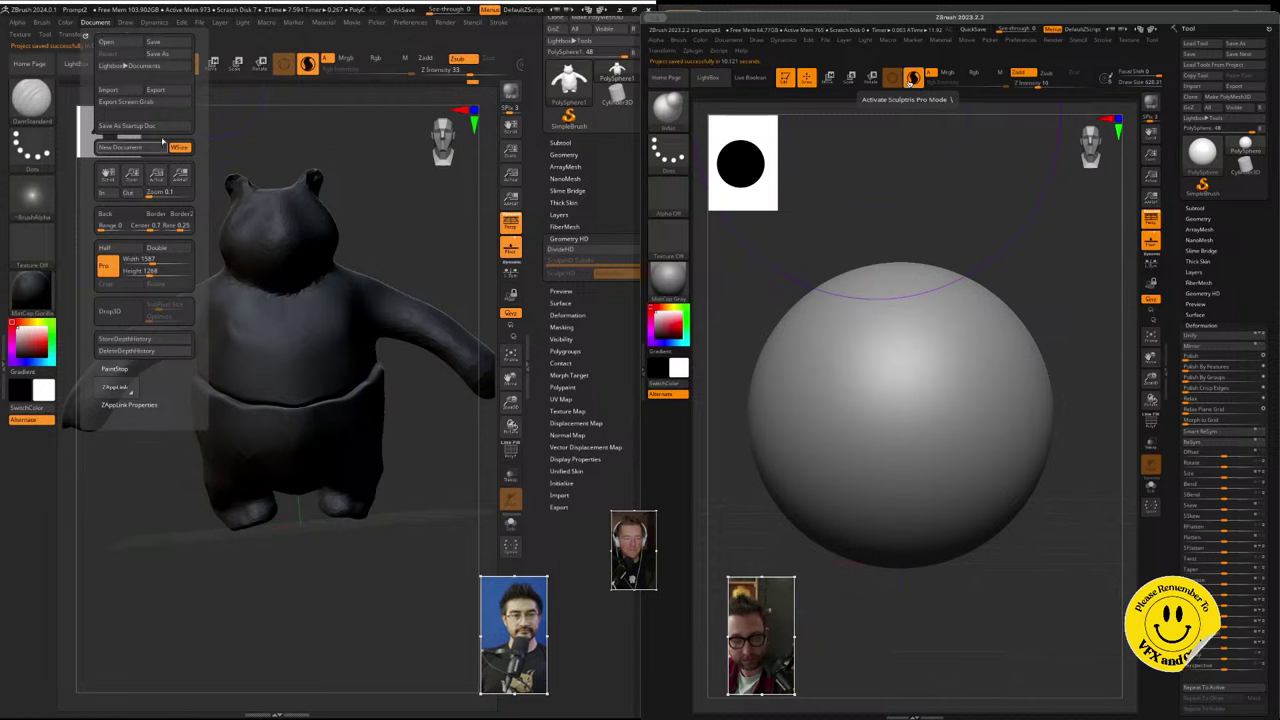
left_click(152, 147)
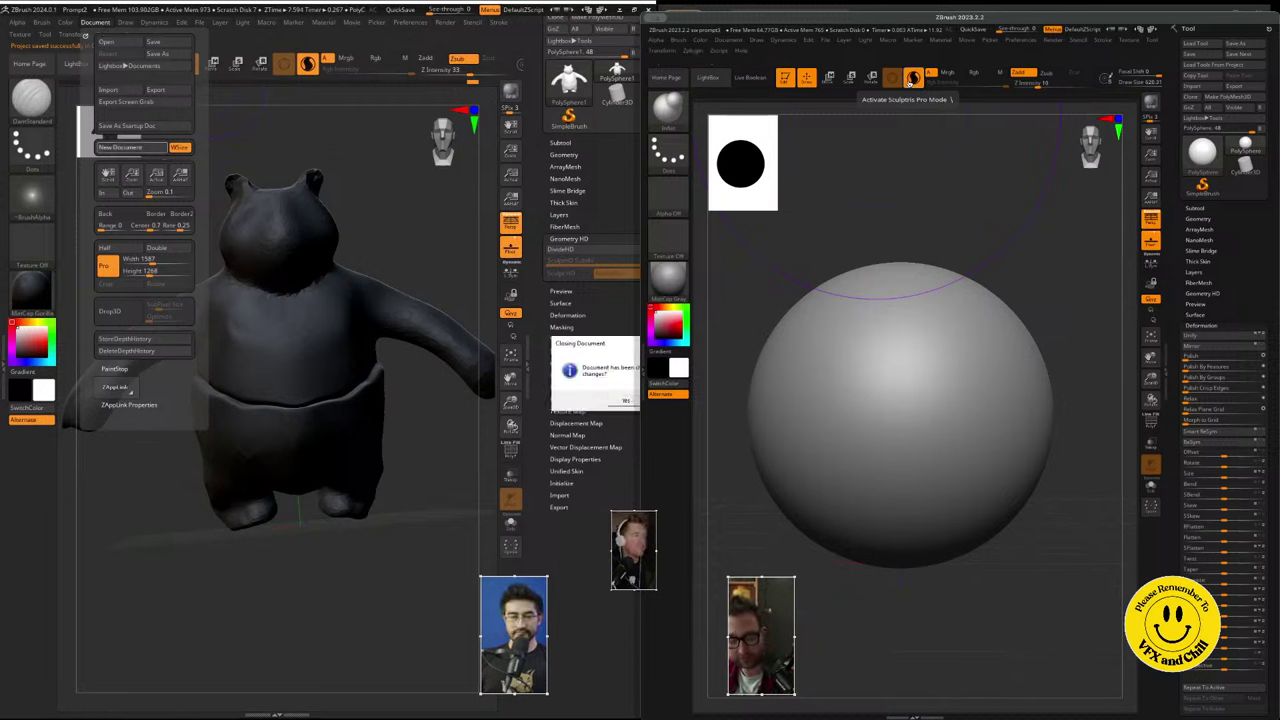
left_click(667, 401)
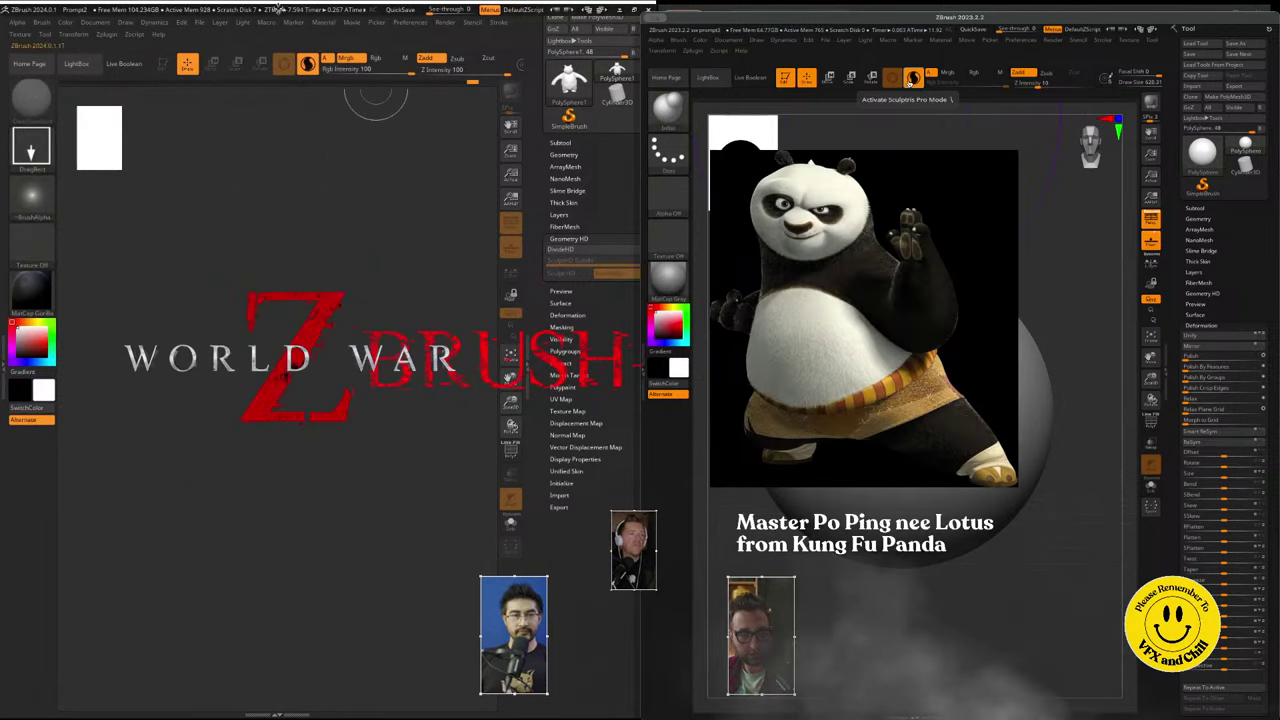
- Load a fresh grey sphere as the starting mesh for the Prompt3 sculpt
left_click(205, 23)
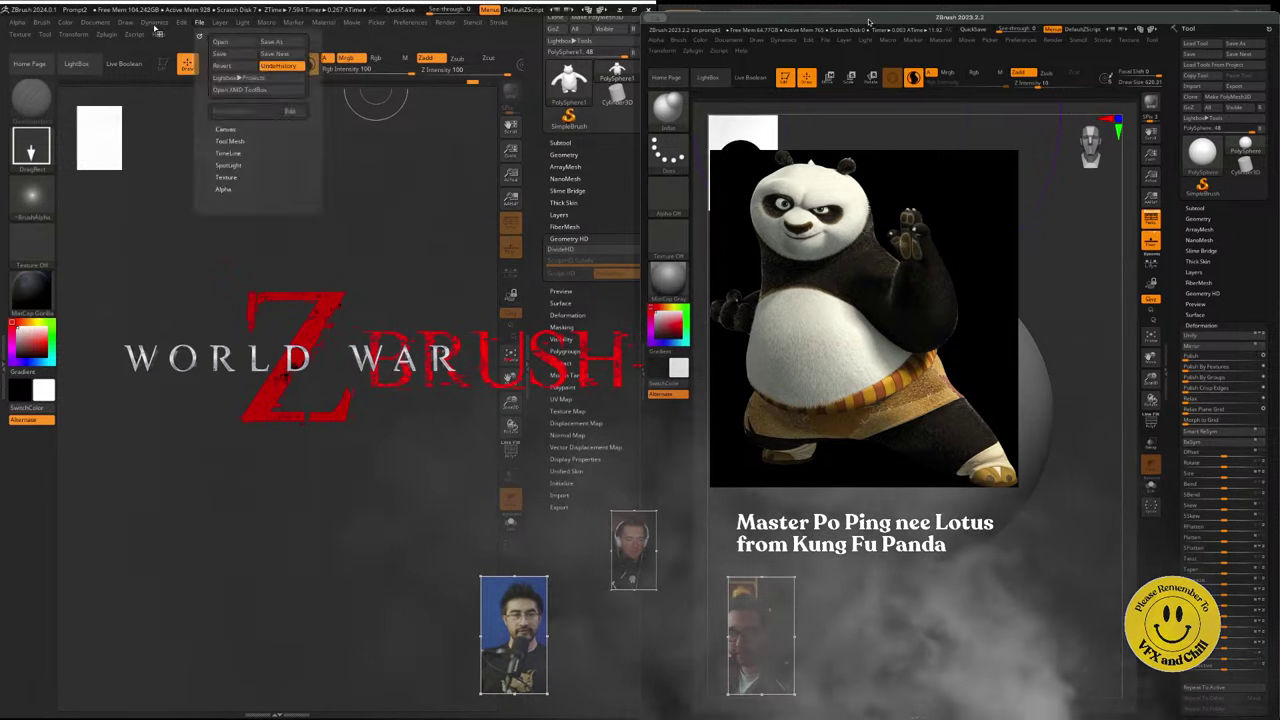
left_click(47, 66)
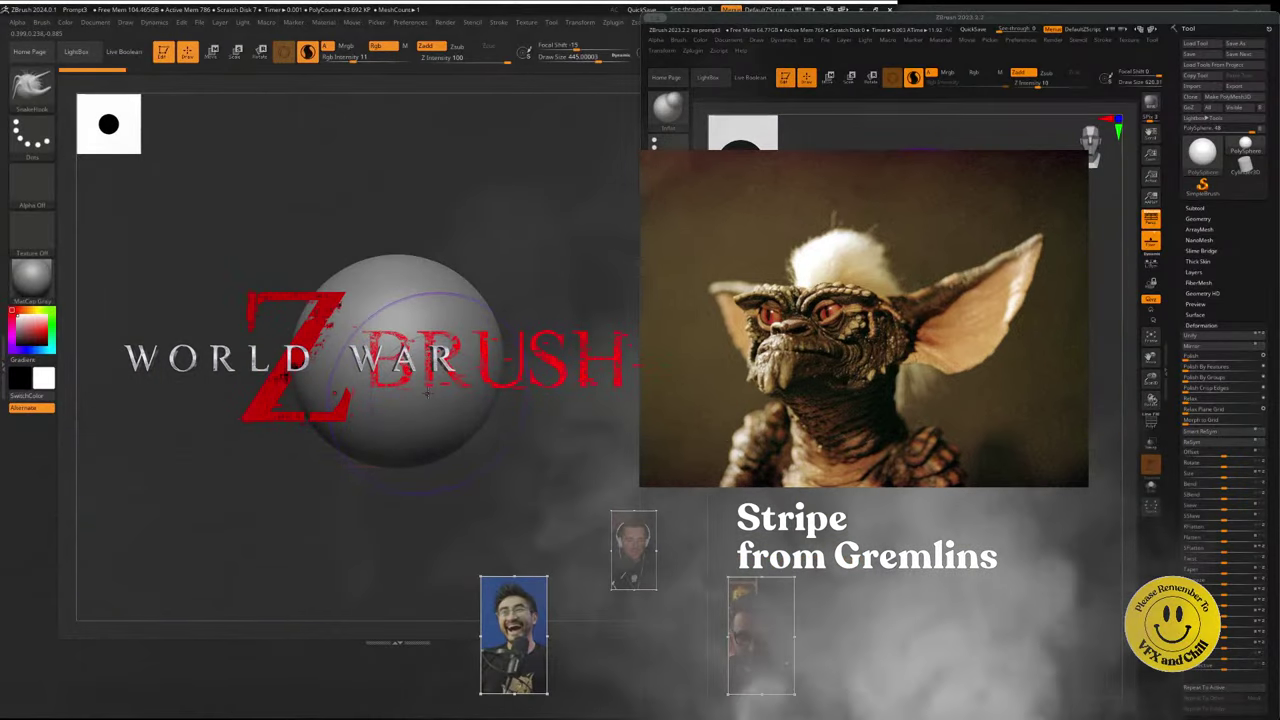
right_click_drag(450, 385, 463, 343, "alt")
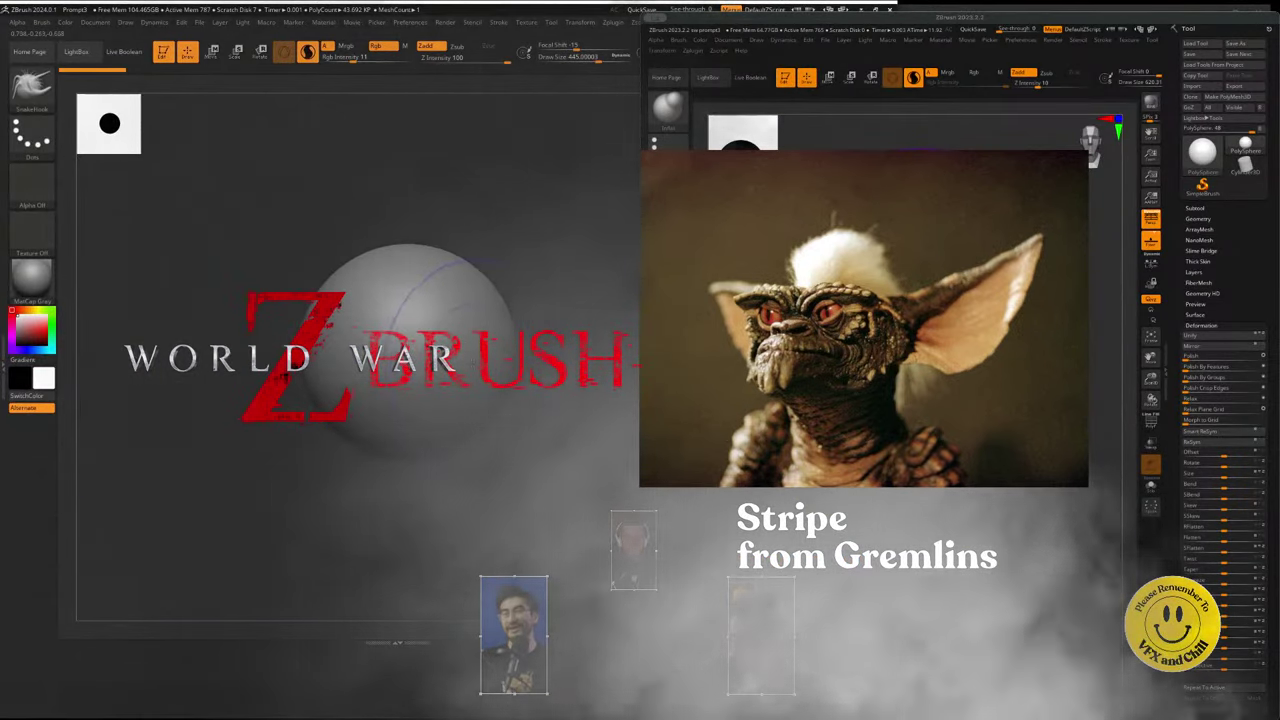
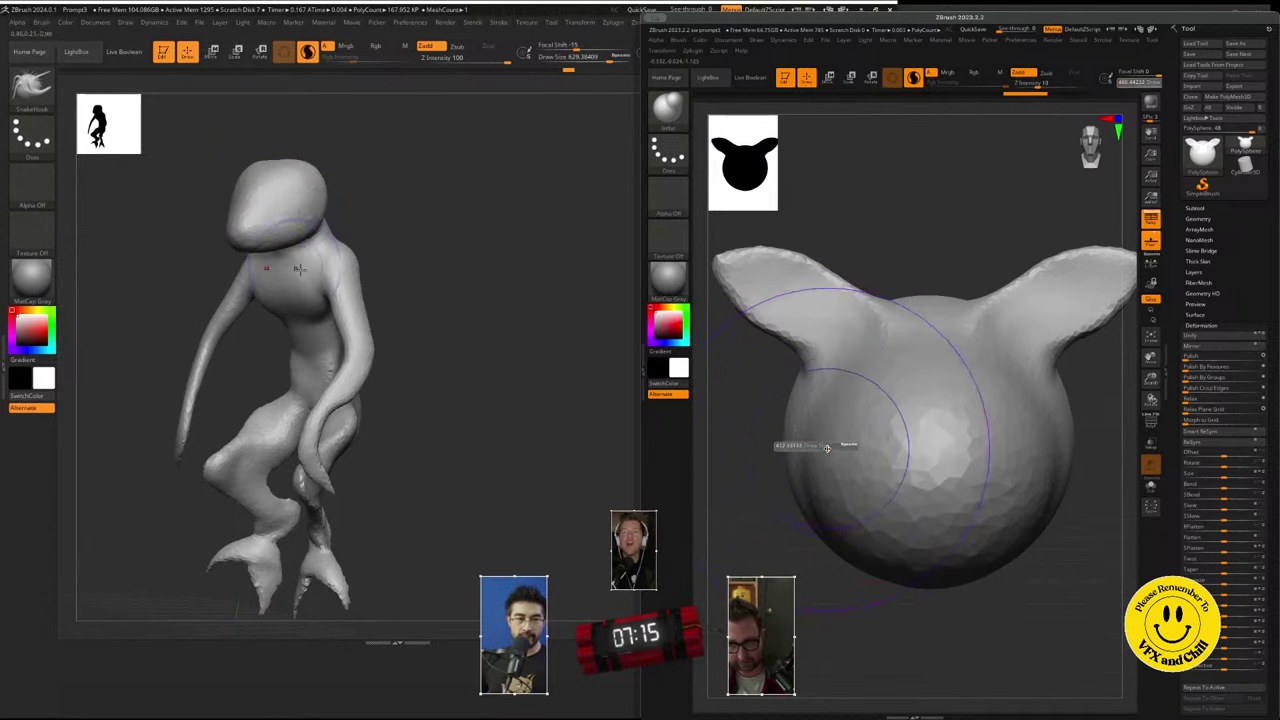
- Inflate the lower face of the large eared head and pull the slender creature's muzzle into shape with SnakeHook
mouse_move(827, 448)
left_mouse_down()
mouse_move(866, 540)
mouse_move(931, 561)
left_mouse_up()
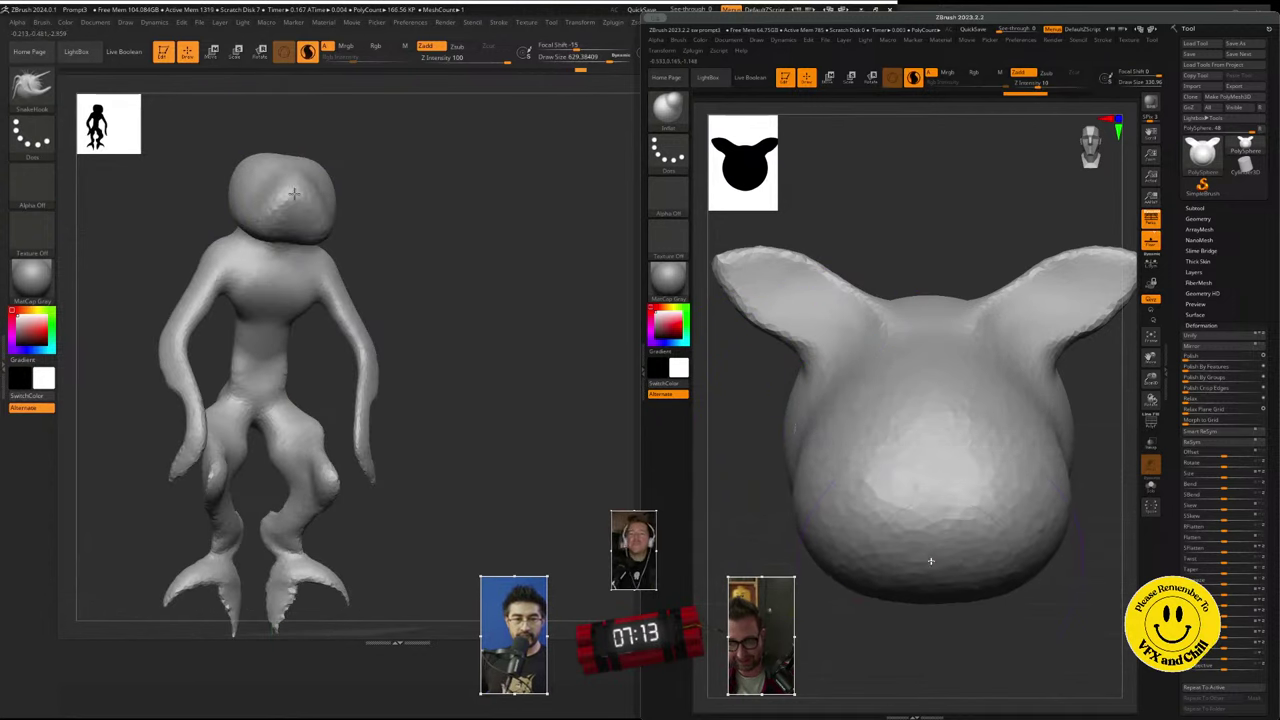
left_click(677, 97)
left_click_drag(313, 222, 290, 228)
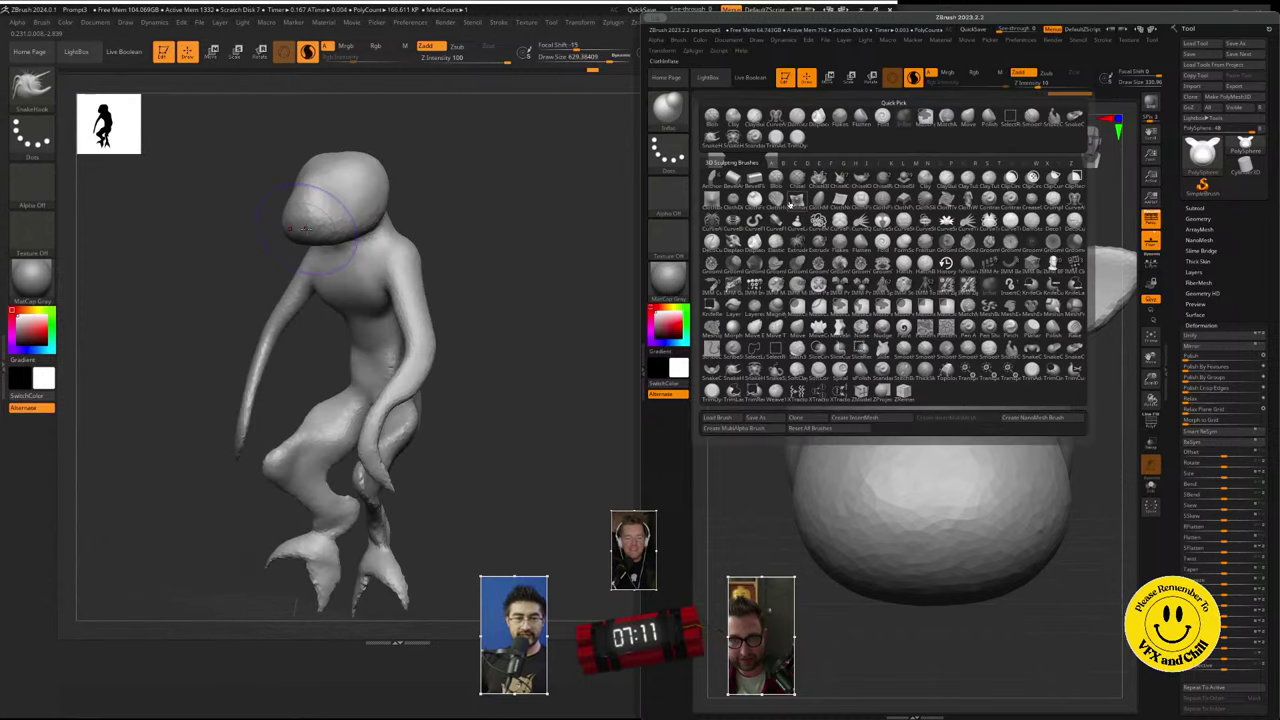
- Flatten the front of the large eared head with the Flatten brush and undo the first ear pull on the slender creature
left_click(859, 241)
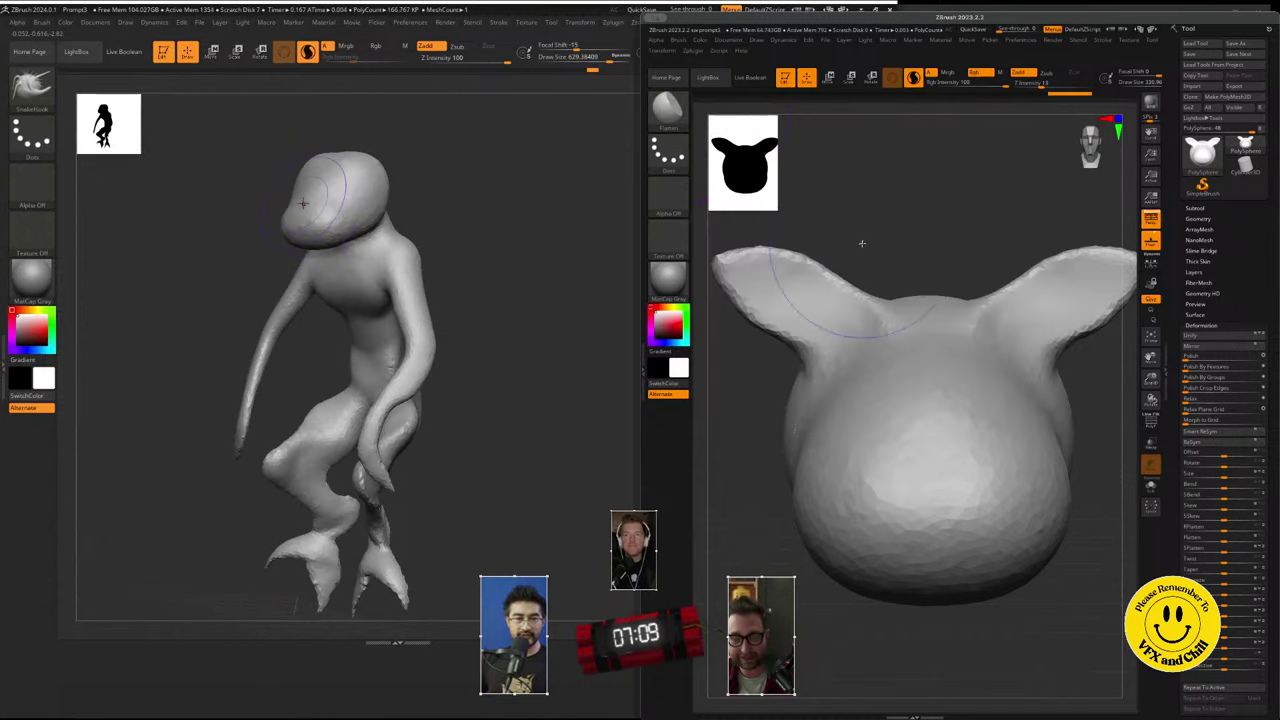
mouse_move(935, 499)
left_mouse_down()
mouse_move(975, 548)
mouse_move(905, 560)
mouse_move(1005, 505)
left_mouse_up()
mouse_move(890, 450)
left_mouse_down()
mouse_move(993, 528)
mouse_move(940, 491)
mouse_move(962, 478)
mouse_move(943, 520)
mouse_move(922, 440)
mouse_move(1024, 516)
left_mouse_up()
mouse_move(1110, 135)
left_mouse_down()
mouse_move(1065, 150)
mouse_move(1110, 140)
left_mouse_up()
left_click_drag(385, 166, 455, 150)
key("ctrl+z")
mouse_move(861, 534)
left_mouse_down()
mouse_move(857, 505)
mouse_move(895, 455)
left_mouse_up()
- Pull two long pointed ears out of the slender creature's head with SnakeHook and keep flattening the large head's face
left_click_drag(443, 172, 412, 175)
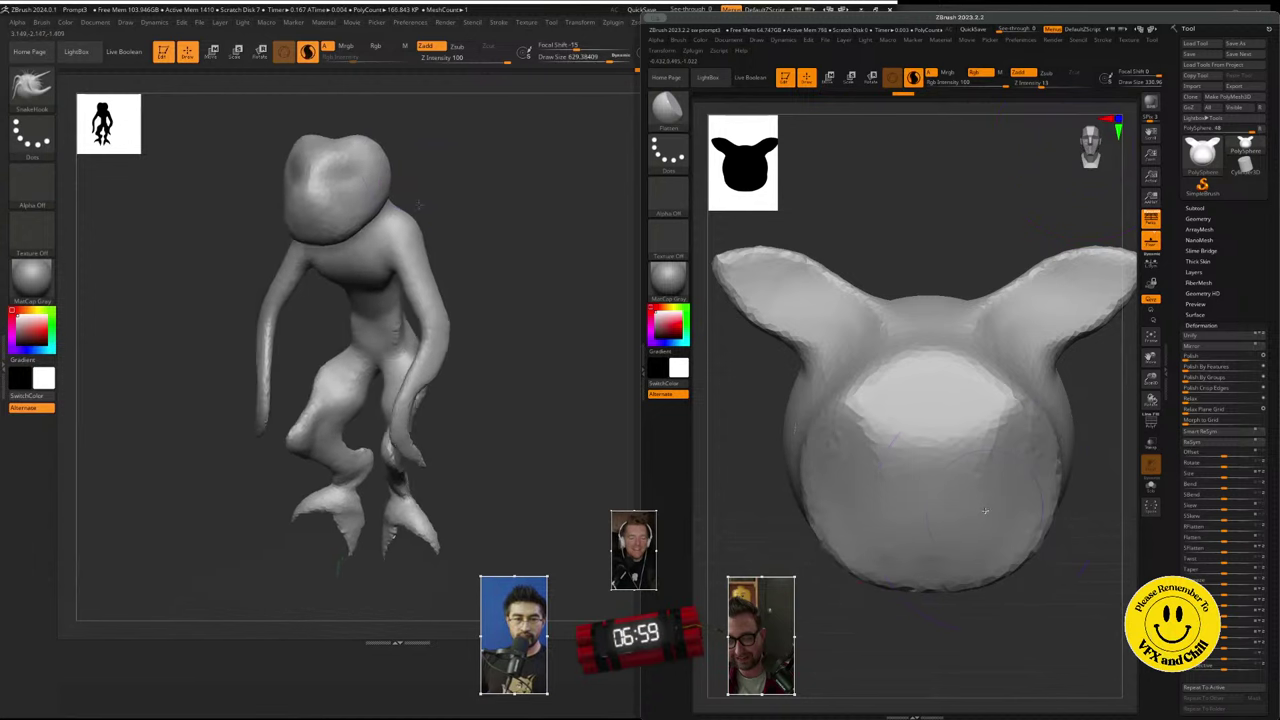
left_click_drag(895, 455, 911, 460)
left_click_drag(412, 175, 405, 176)
left_click_drag(911, 460, 945, 477)
left_click_drag(368, 170, 442, 146)
left_click_drag(944, 476, 958, 422)
left_click_drag(443, 146, 484, 131)
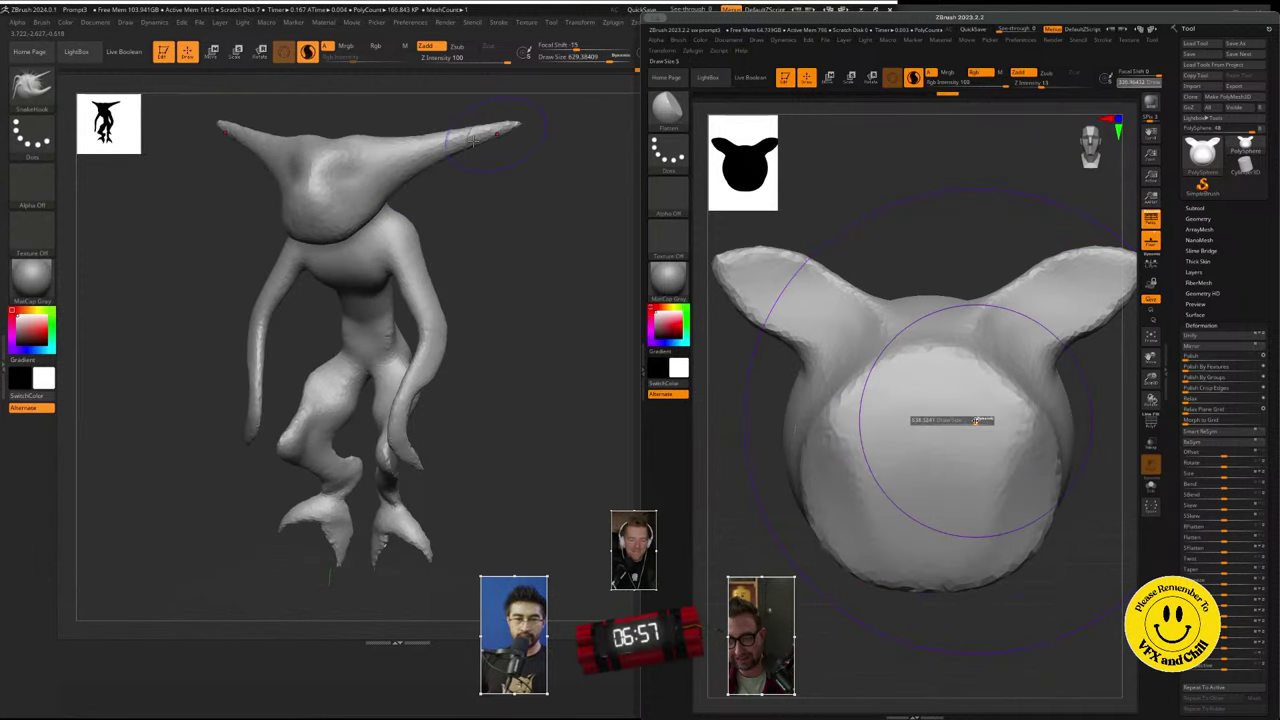
- Broaden the base of the slender creature's ears and flatten the large head's face further with a resized brush
left_click_drag(976, 420, 990, 420)
left_click_drag(929, 486, 946, 482)
mouse_move(433, 153)
left_mouse_down()
mouse_move(451, 160)
mouse_move(420, 186)
left_mouse_up()
left_click_drag(1097, 156, 1091, 154)
left_click_drag(420, 186, 480, 184)
left_click_drag(400, 158, 445, 155)
left_click_drag(350, 147, 385, 143)
left_click_drag(1091, 154, 1088, 152)
mouse_move(280, 535)
left_mouse_down()
mouse_move(240, 500)
mouse_move(210, 495)
mouse_move(240, 560)
mouse_move(300, 540)
left_mouse_up()
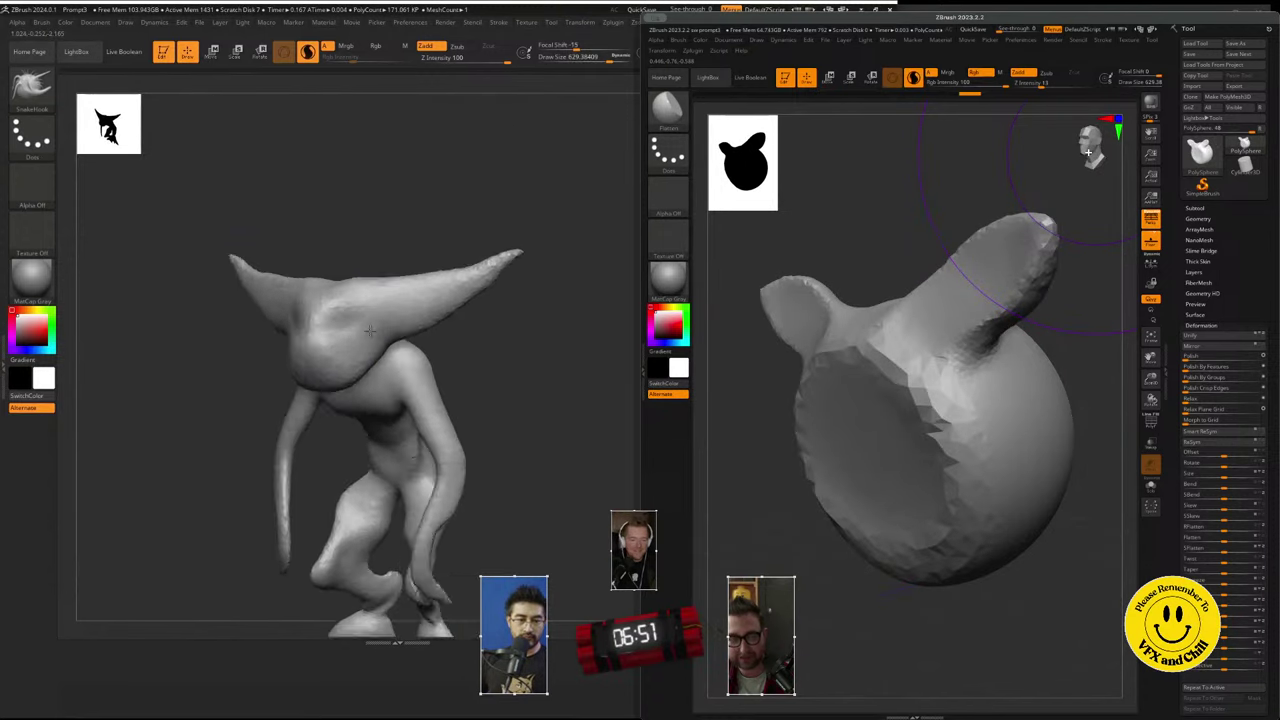
- Switch to the Move brush with a smaller draw size for close work on the slender creature's head
left_click_drag(370, 330, 232, 276)
right_click_drag(296, 331, 66, 84, "ctrl")
left_click(668, 113)
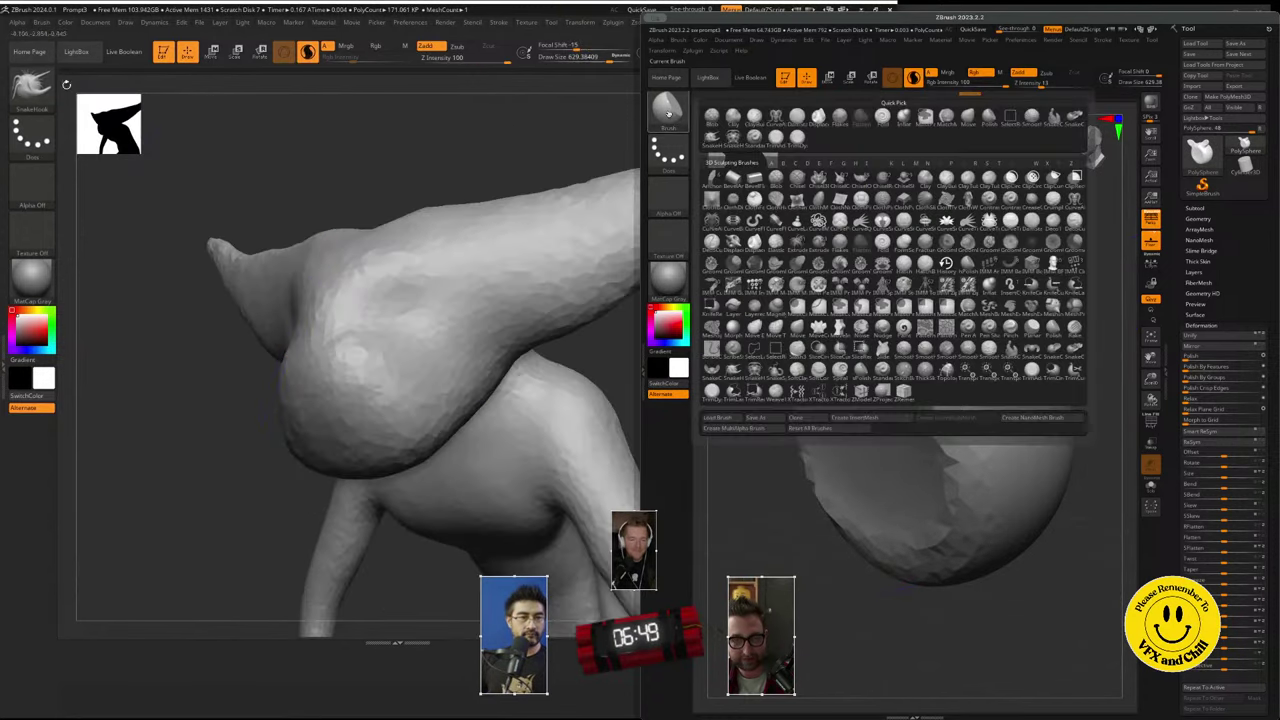
key("b")
key("m")
key("v")
key("space")
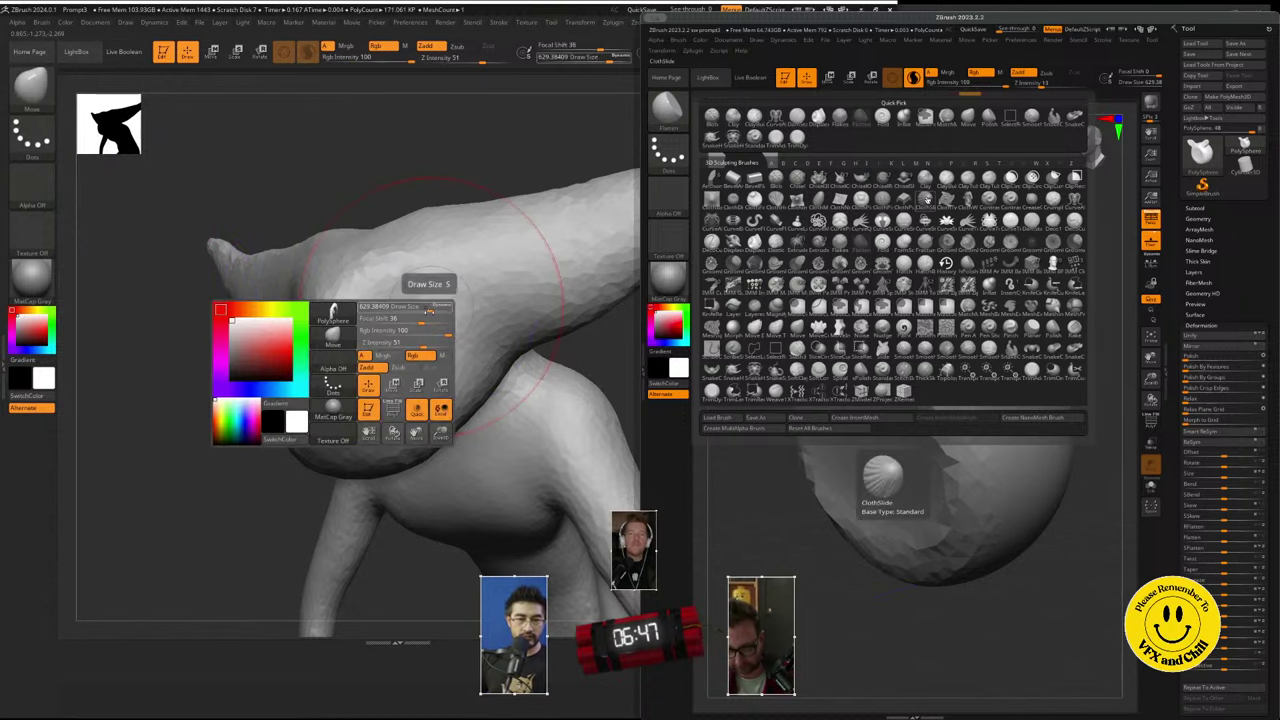
key("i")
left_click_drag(428, 308, 400, 316)
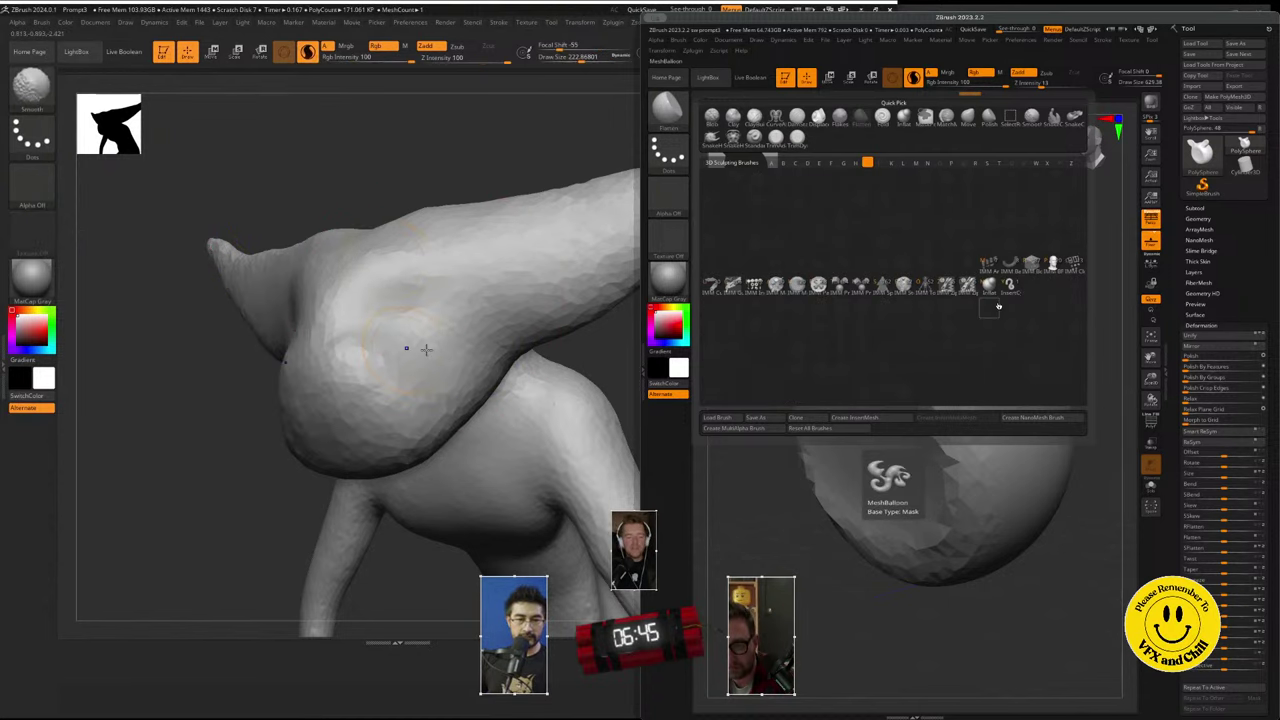
- Choose the Inflate brush for the large eared head and set the slender creature's Move brush to a draw size of about 492
left_click(986, 284)
mouse_move(546, 288)
right_mouse_down()
mouse_move(590, 296)
mouse_move(550, 300)
right_mouse_up()
key("space")
key("s")
left_click_drag(520, 298, 545, 292)
- Inflate the flattened face of the large head outwards and adjust the slender creature's ear with the Move brush
left_click_drag(867, 509, 858, 507)
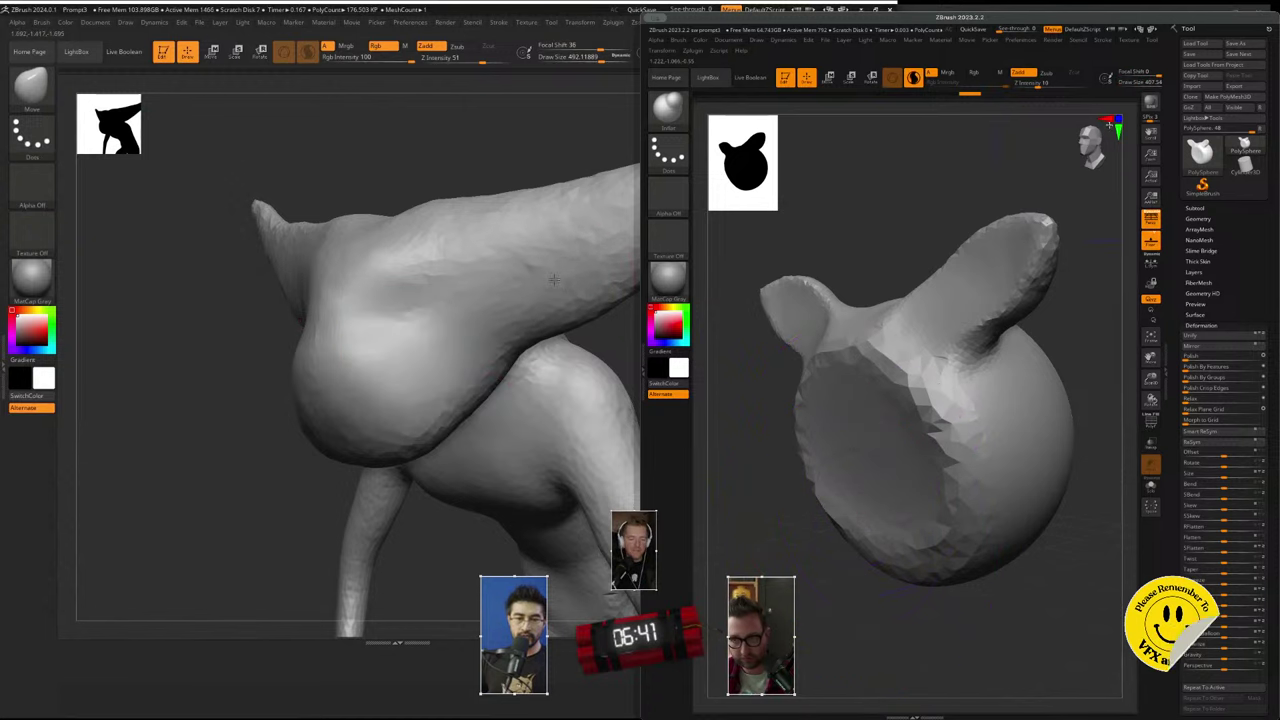
right_click_drag(860, 505, 940, 447, "shift")
right_click_drag(551, 277, 577, 259)
left_click_drag(577, 259, 600, 245)
mouse_move(940, 447)
left_mouse_down()
mouse_move(923, 503)
mouse_move(932, 458)
left_mouse_up()
mouse_move(614, 240)
left_mouse_down("shift")
mouse_move(611, 214)
mouse_move(603, 246)
mouse_move(624, 250)
left_mouse_up("shift")
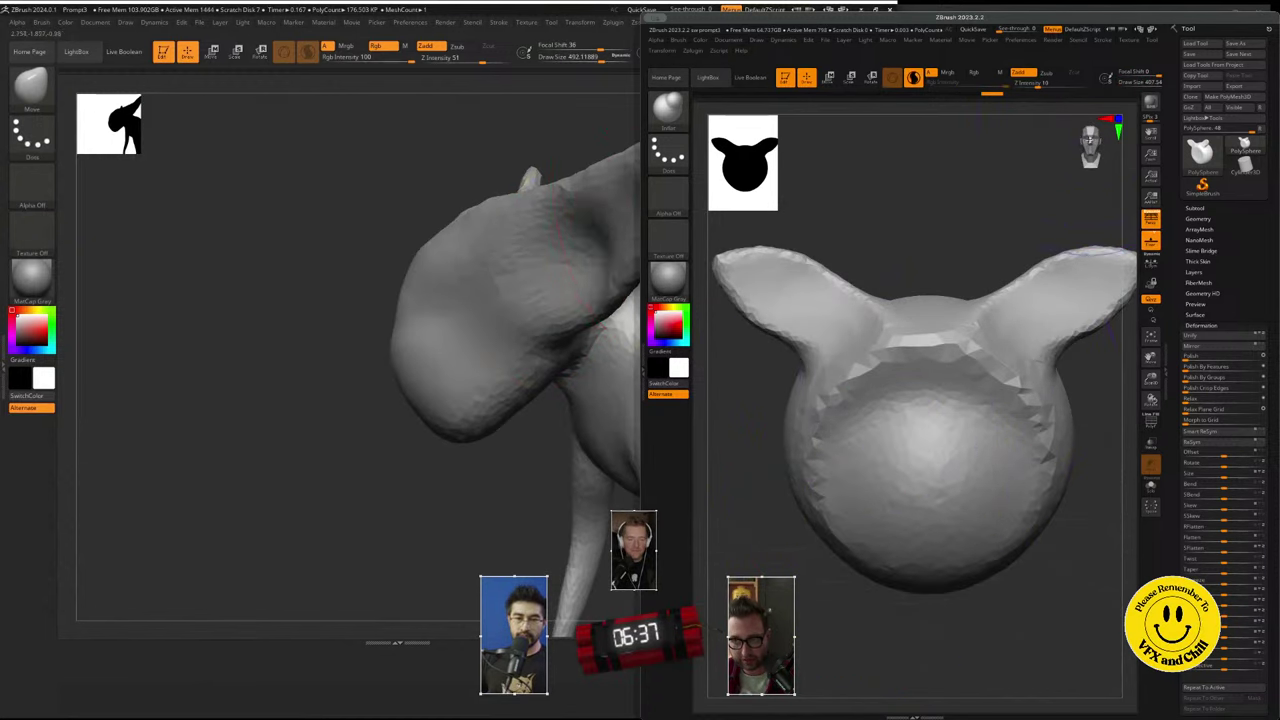
- Inflate the lower face of the large eared head and smooth the slender creature's ear base
left_click_drag(1093, 140, 1105, 150)
left_click_drag(626, 240, 602, 259, "shift")
mouse_move(1008, 473)
left_mouse_down()
mouse_move(966, 483)
mouse_move(1011, 518)
left_mouse_up()
right_click_drag(545, 250, 564, 254)
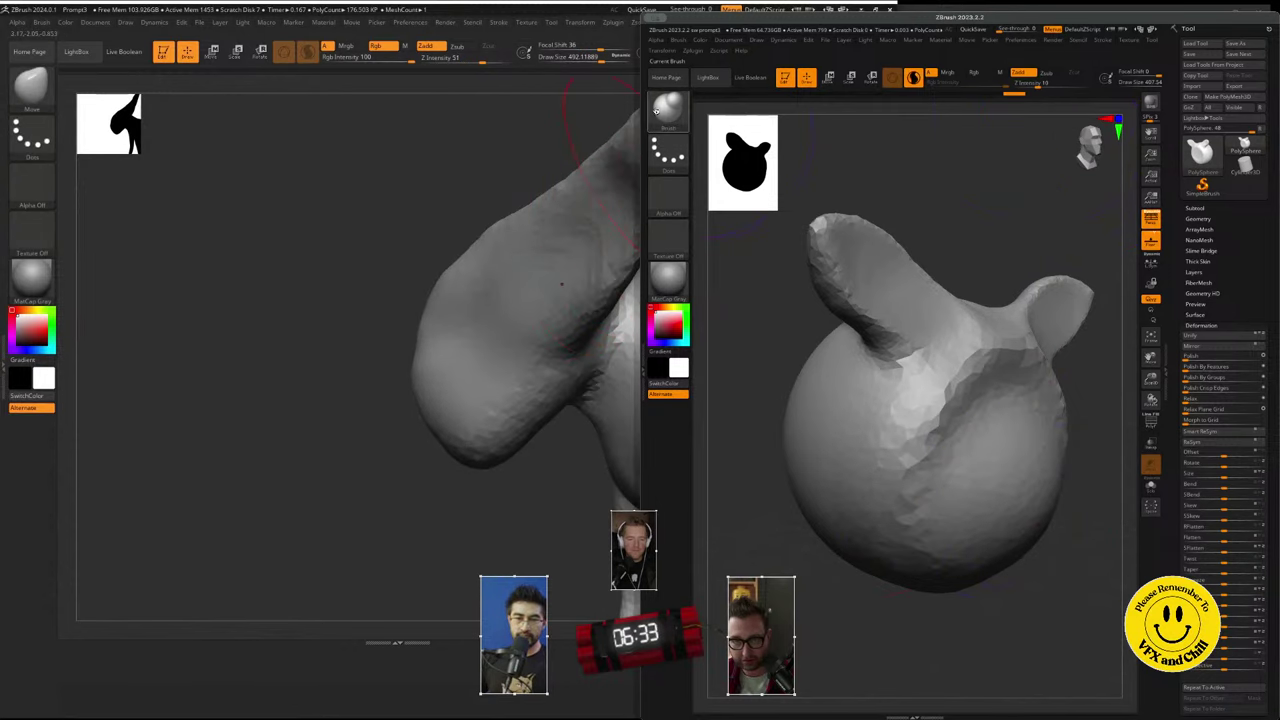
- Reshape the slender creature's ear with the Move brush and switch the large head's brush to Clay
left_click(668, 110)
right_click_drag(410, 185, 423, 314)
mouse_move(423, 314)
left_mouse_down()
mouse_move(440, 330)
mouse_move(588, 262)
left_mouse_up()
left_click(657, 102)
right_click_drag(592, 258, 606, 190)
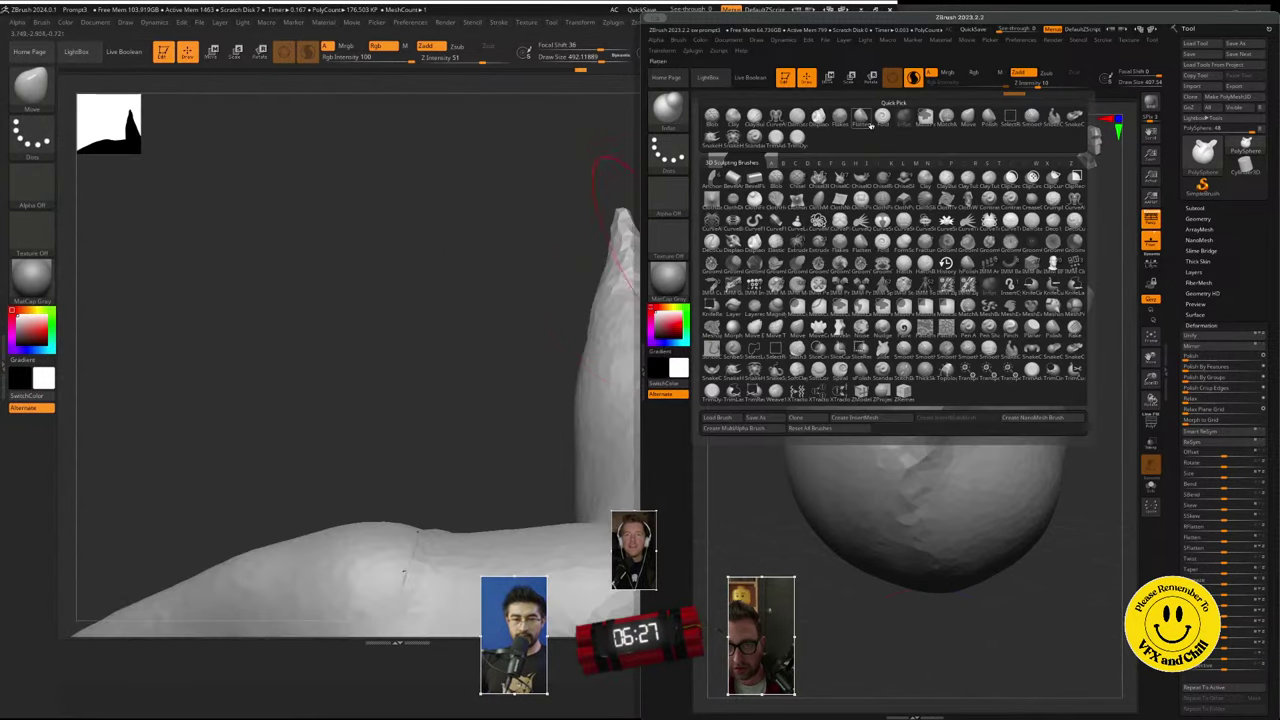
left_click(740, 118)
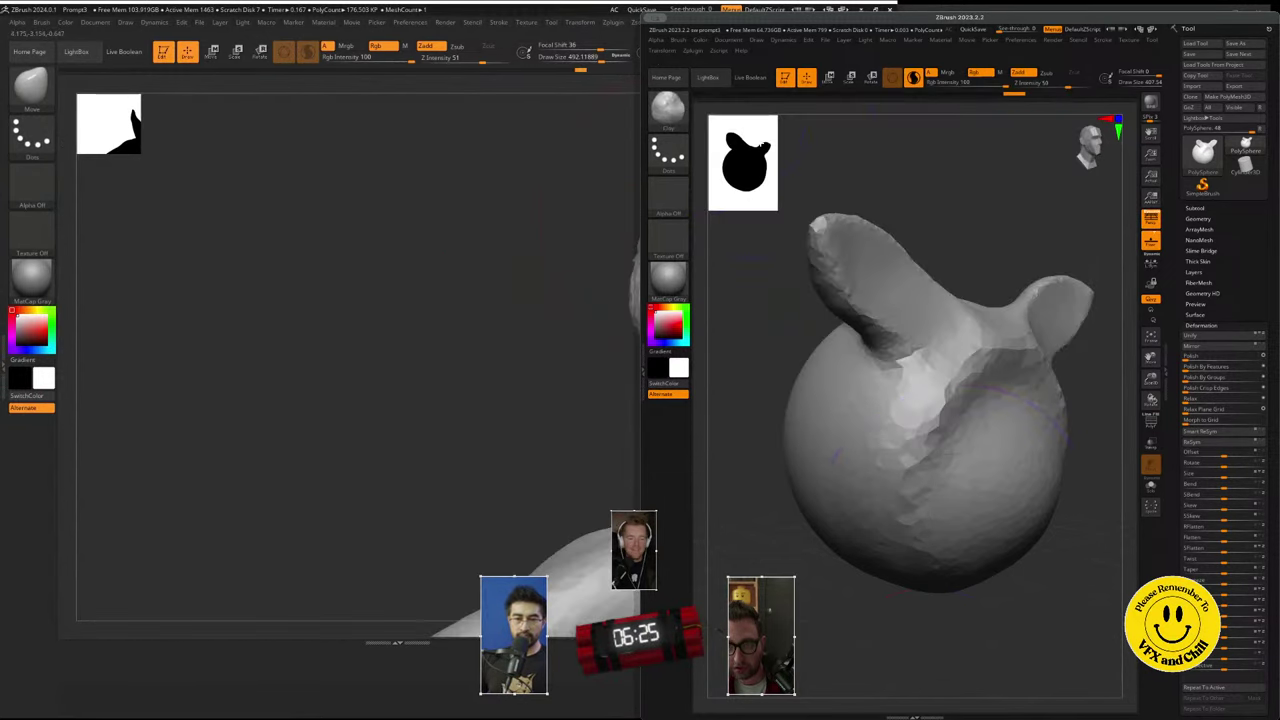
- Adjust the slender creature's ear tip with the Move brush, checking the head from several angles
mouse_move(506, 406)
right_mouse_down("alt")
mouse_move(323, 303)
mouse_move(476, 358)
mouse_move(506, 440)
mouse_move(440, 505)
mouse_move(545, 508)
mouse_move(430, 440)
right_mouse_up("alt")
right_click(358, 287)
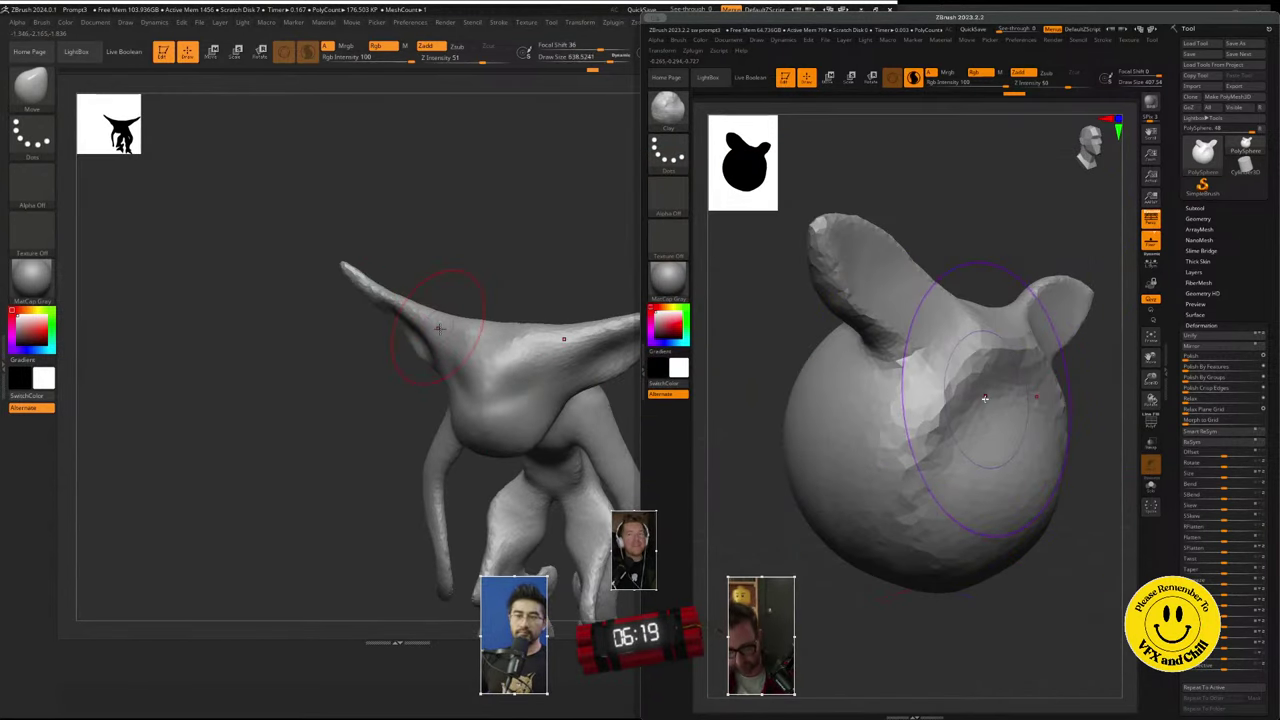
right_click_drag(443, 286, 308, 311)
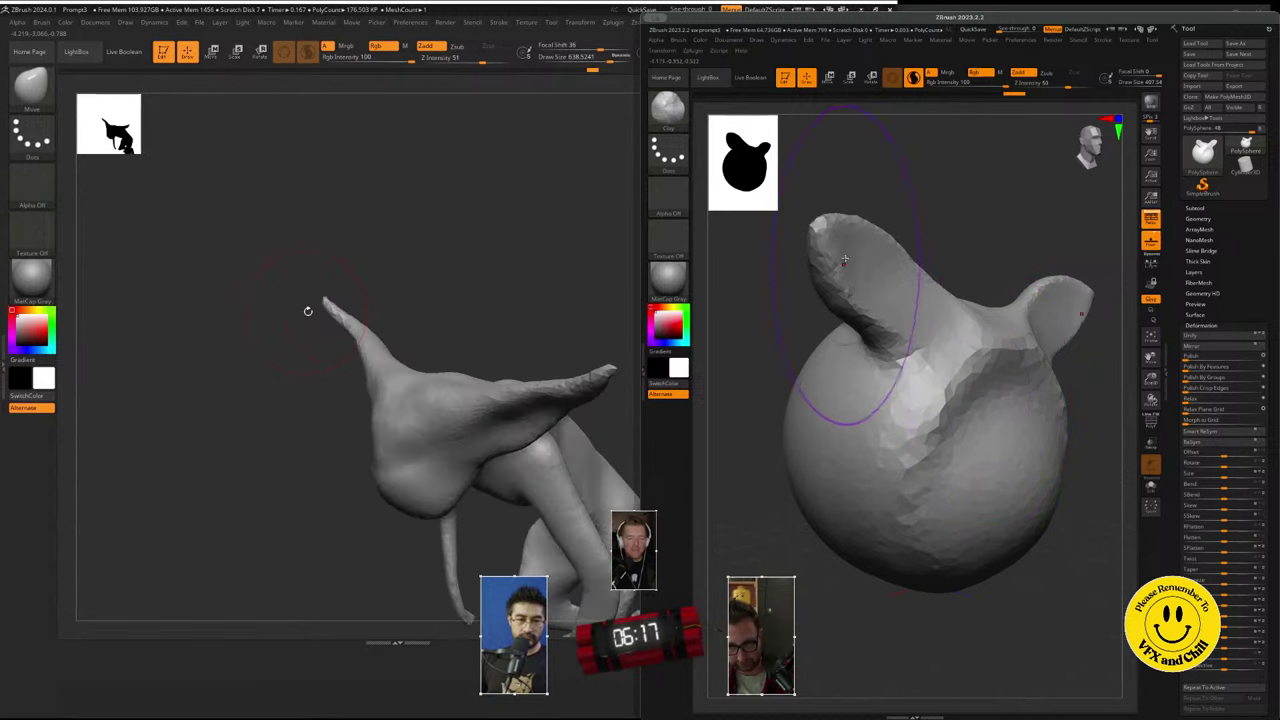
left_click_drag(326, 302, 333, 309)
mouse_move(357, 337)
right_mouse_down()
mouse_move(515, 429)
mouse_move(431, 432)
mouse_move(524, 394)
mouse_move(511, 325)
mouse_move(435, 357)
right_mouse_up()
- Switch the large head's brush back to Inflate and swell both ears into thick rounded lobes
left_click(659, 124)
key("i")
left_click(987, 285)
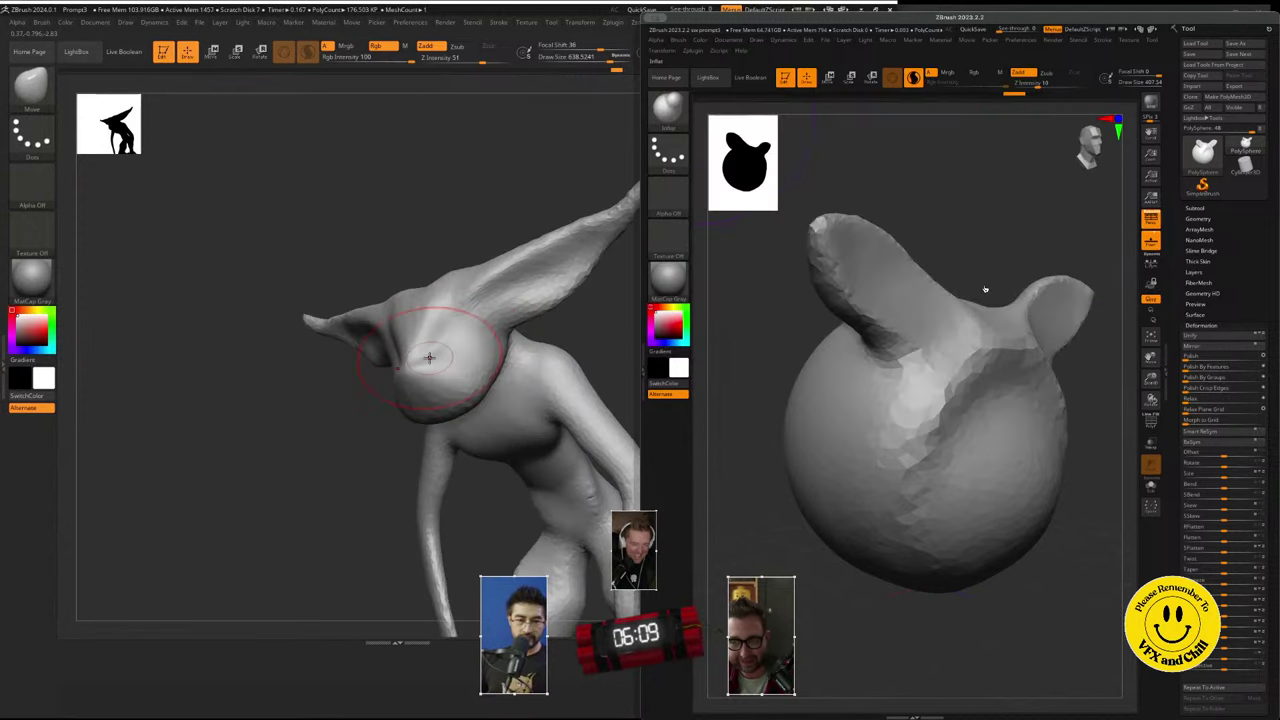
left_click(1079, 143)
left_click_drag(742, 325, 760, 290)
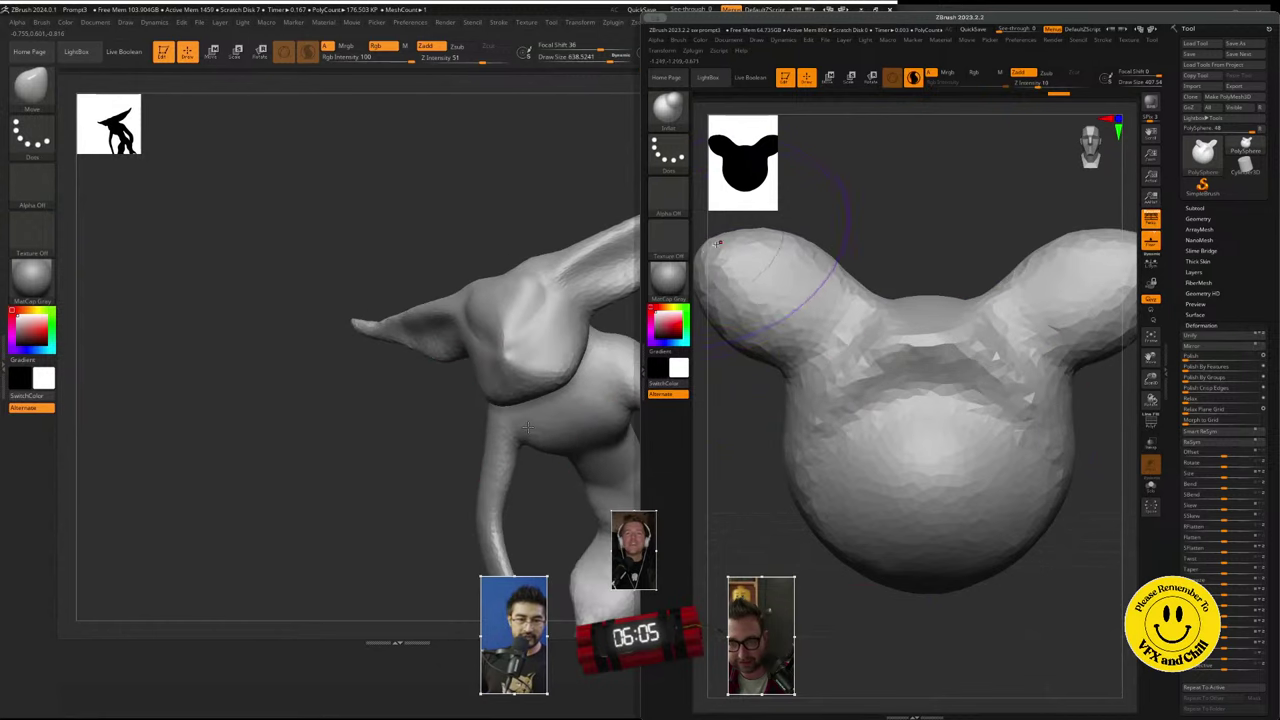
mouse_move(720, 245)
right_mouse_down()
mouse_move(765, 300)
mouse_move(800, 316)
right_mouse_up()
- Remesh the large eared head with DynaMesh and push the slender creature's face inwards in profile with the Move brush
right_click_drag(495, 405, 470, 322, "ctrl")
left_click_drag(1066, 203, 1070, 170, "ctrl")
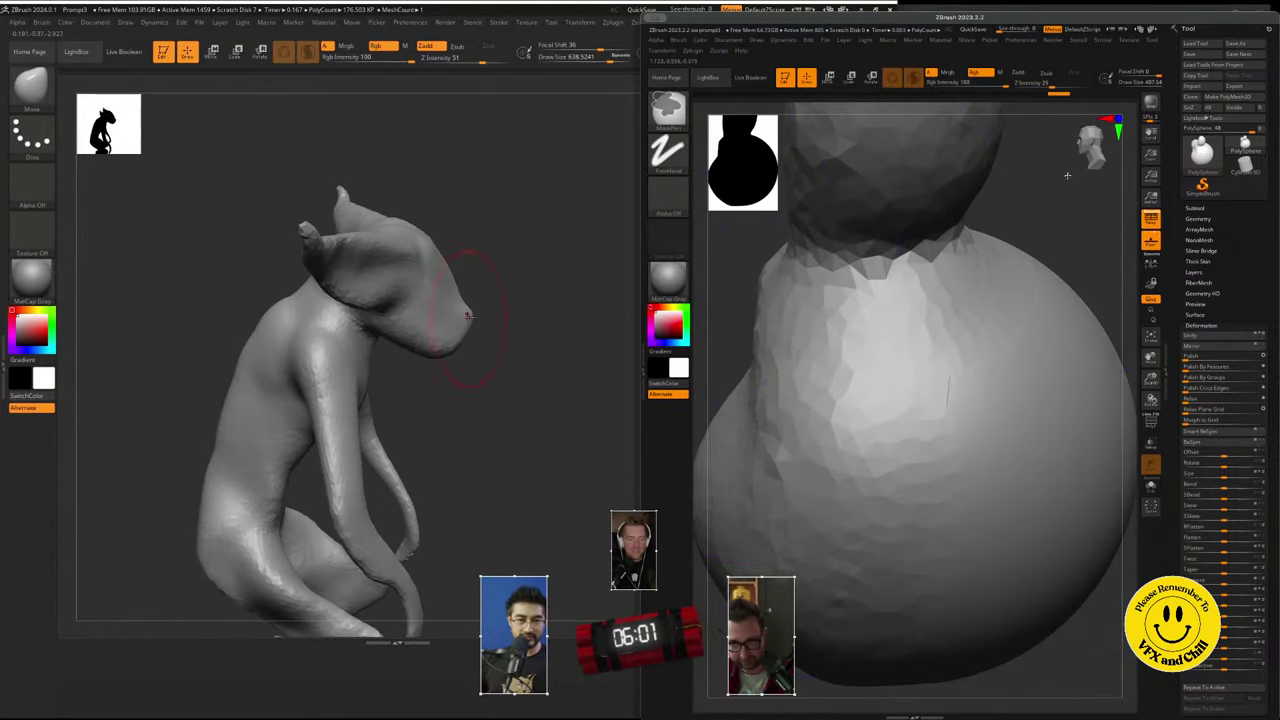
right_click_drag(1043, 214, 1109, 261, "alt")
left_click_drag(468, 298, 449, 294)
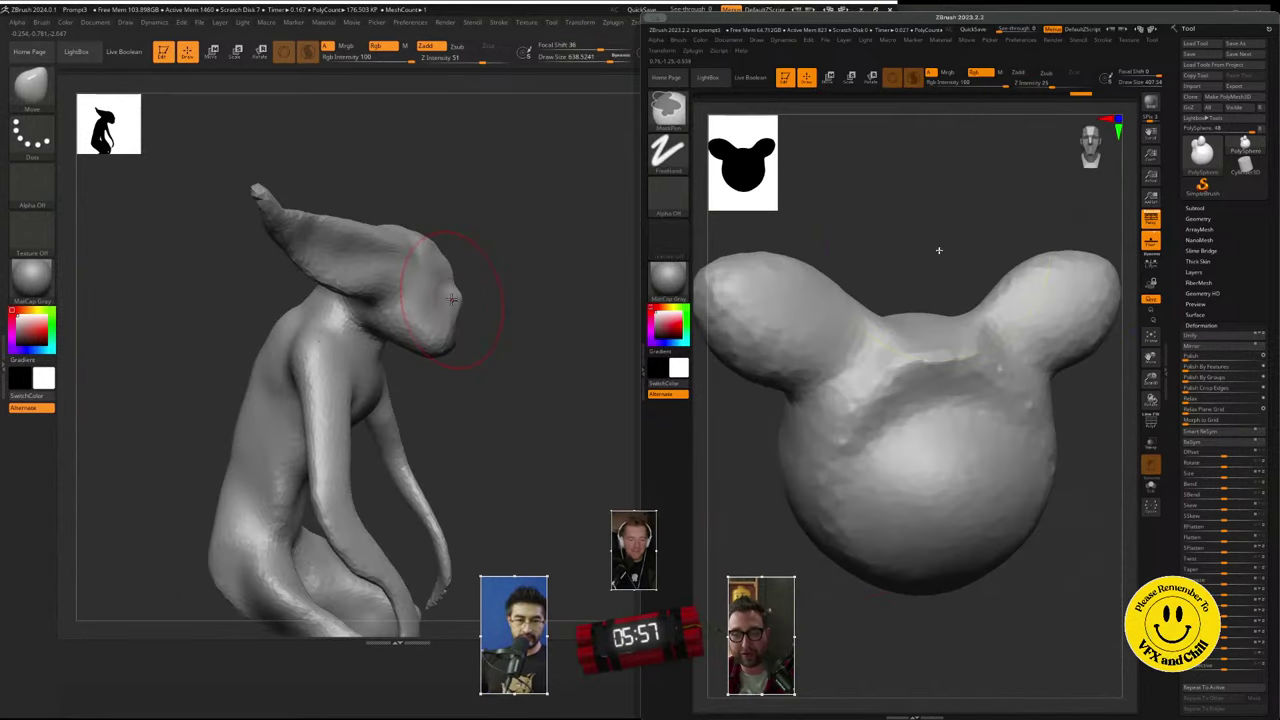
right_click_drag(937, 251, 929, 206, "ctrl")
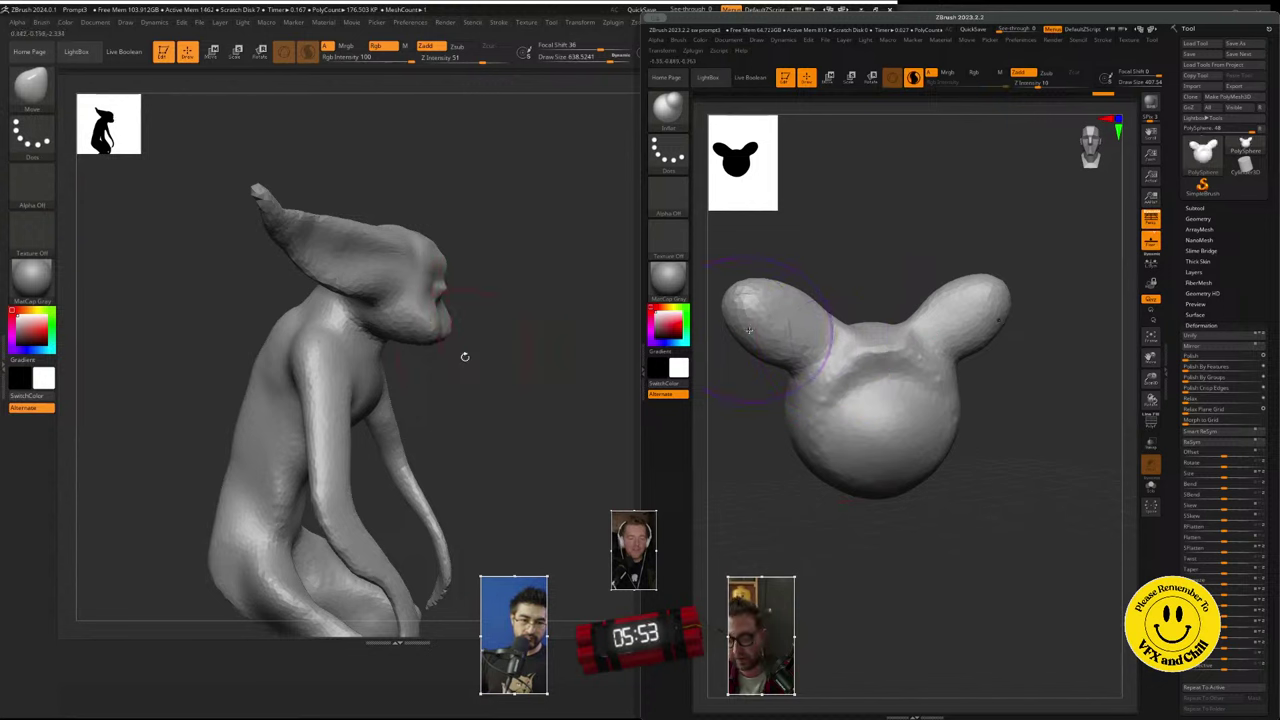
- Reduce the Move brush's draw size to about 468 for shaping the slender creature's face
right_click_drag(464, 356, 400, 286)
key("space")
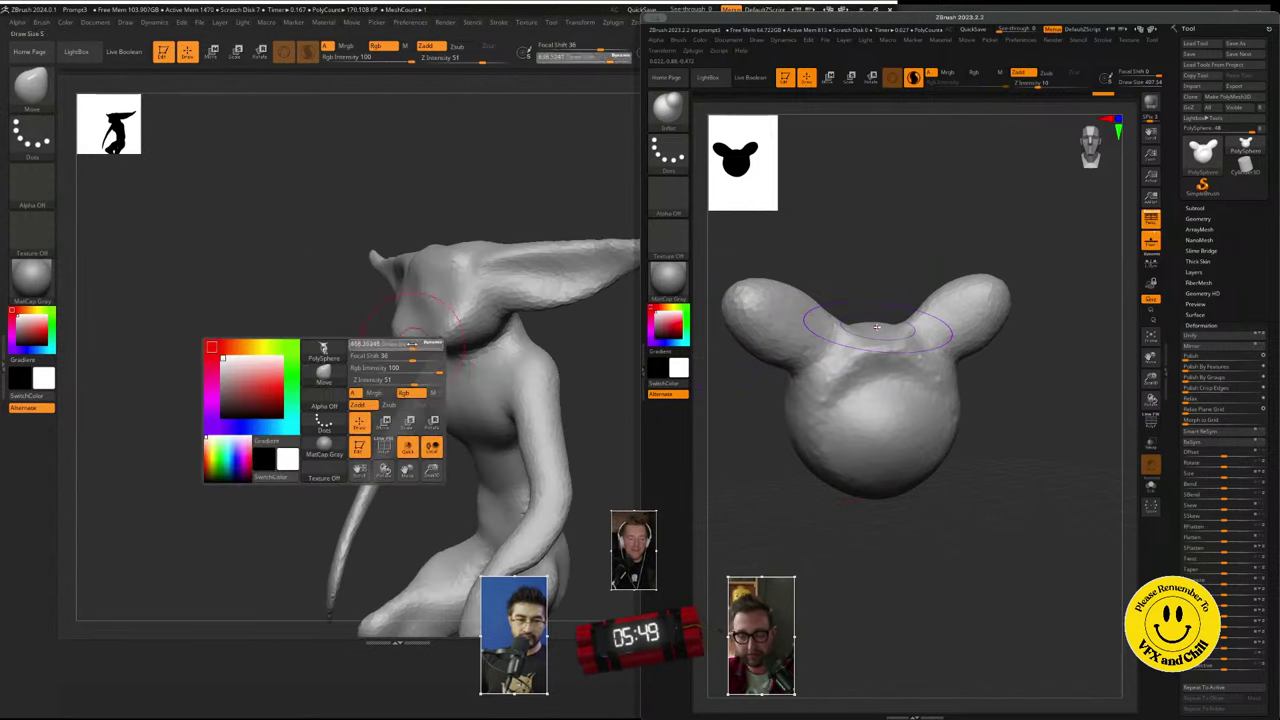
right_click_drag(391, 327, 371, 330)
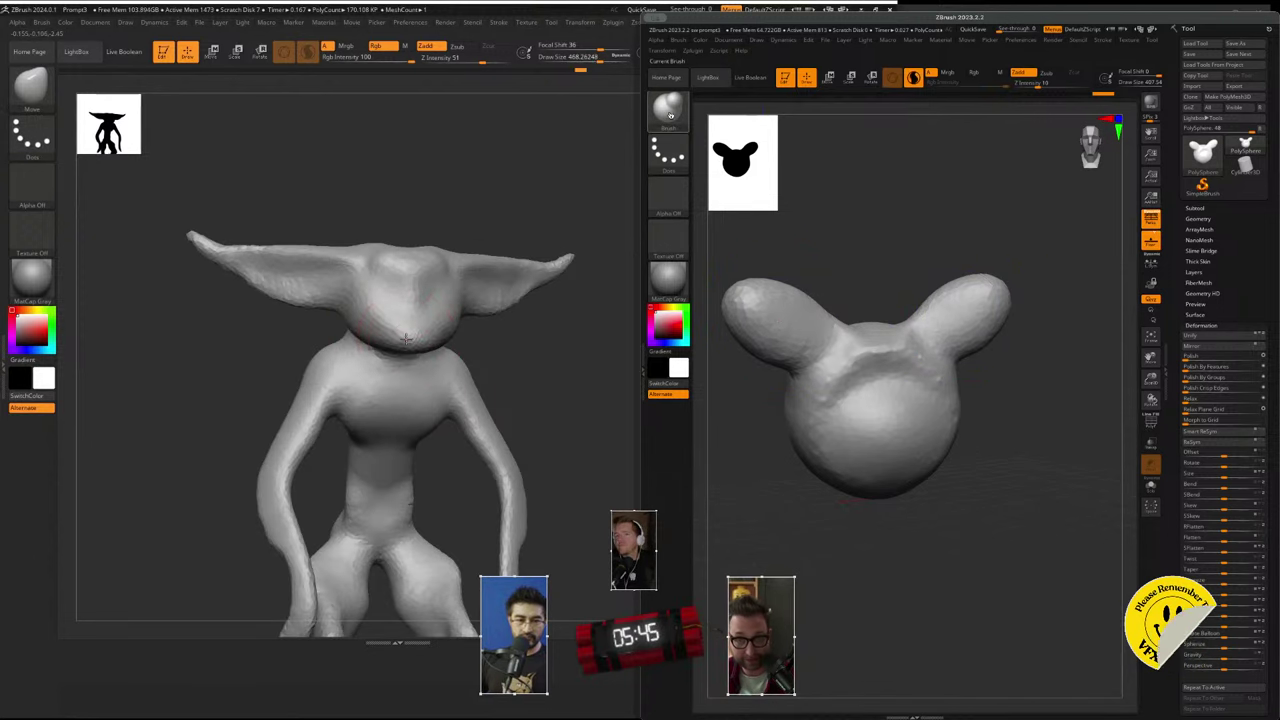
- Switch the large head's brush to Flatten and press the fronts of both ears into thinner, dished lobes
left_click(670, 112)
left_click(846, 120)
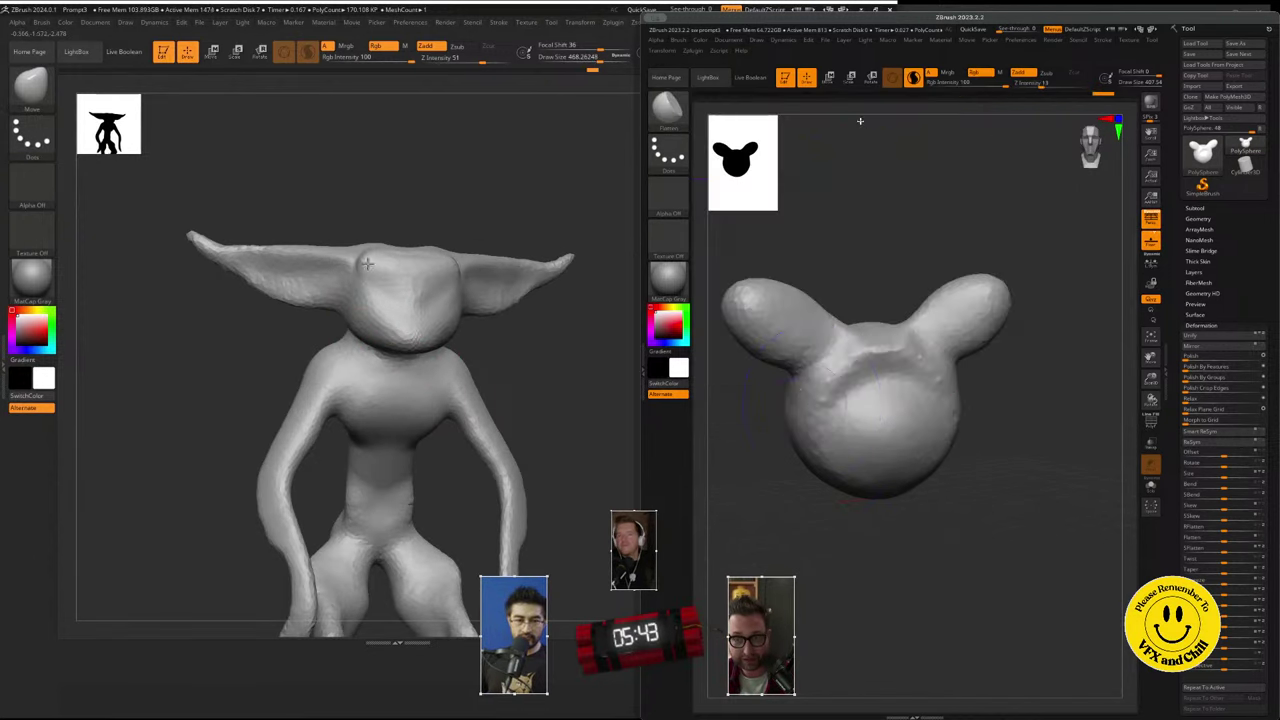
mouse_move(771, 316)
left_mouse_down()
mouse_move(798, 341)
mouse_move(739, 293)
left_mouse_up()
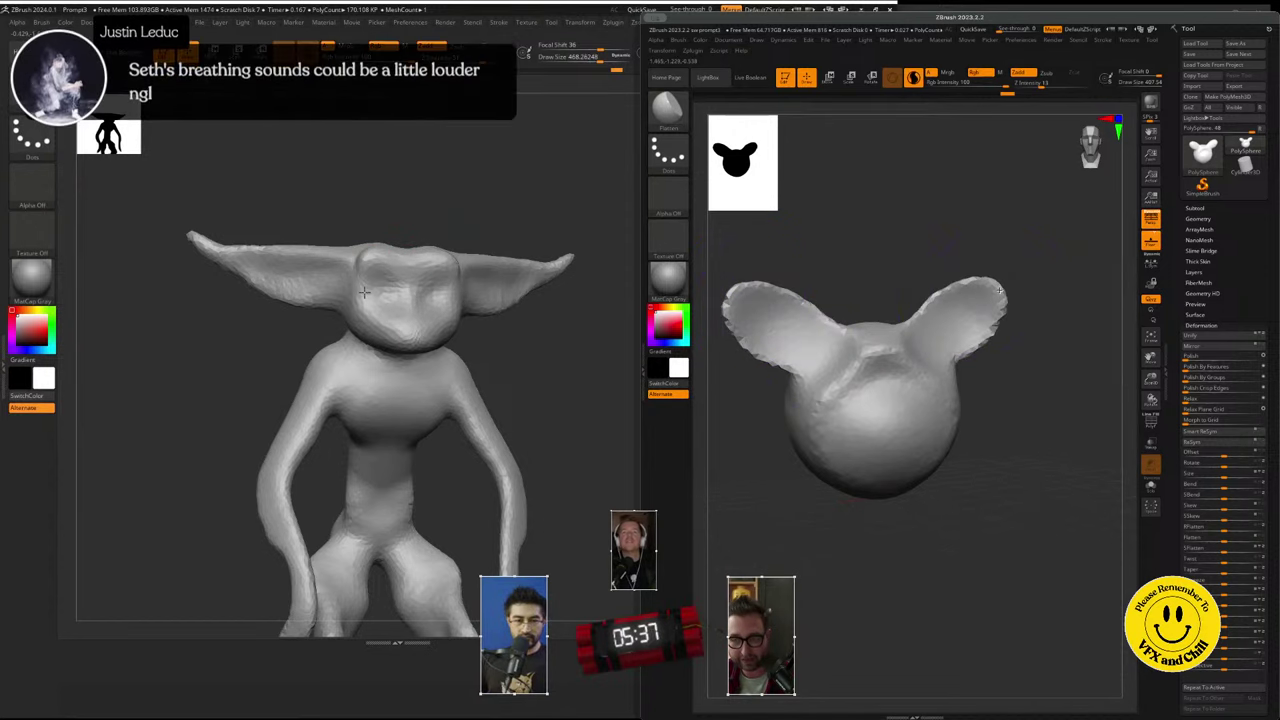
right_click_drag(414, 316, 407, 312)
left_click_drag(971, 304, 984, 300)
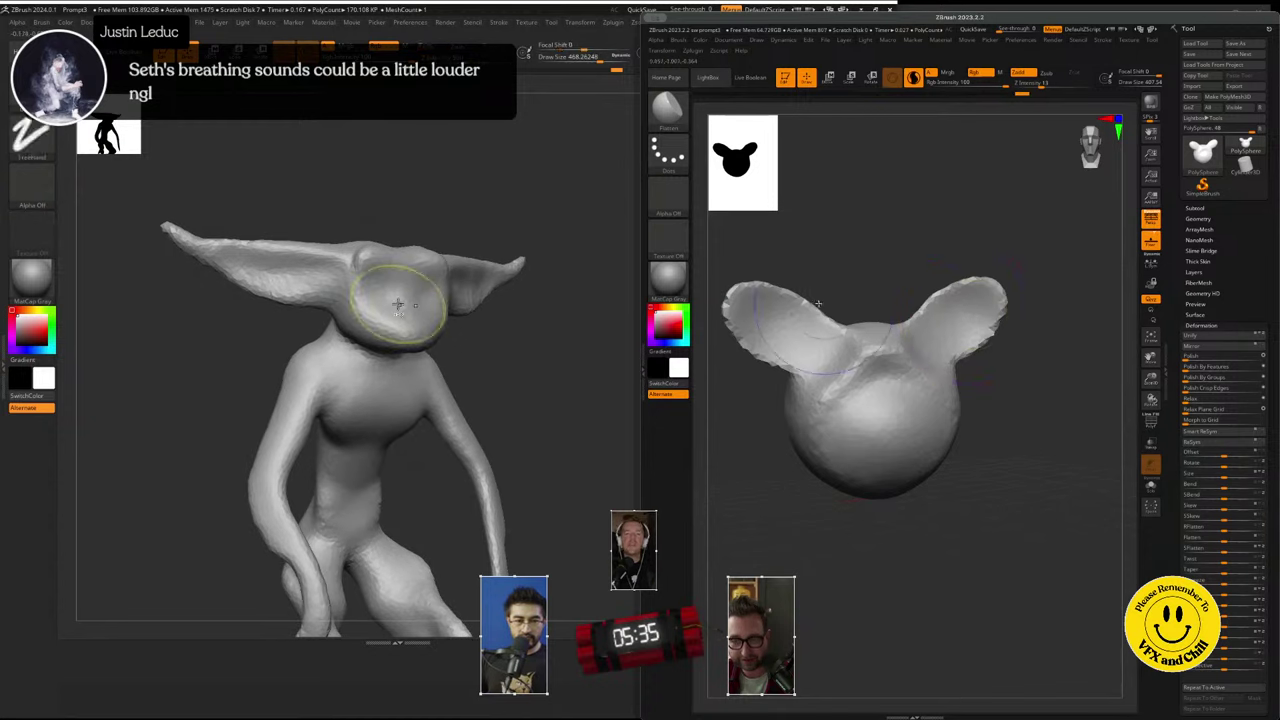
- Pull up the slender creature's snout with the Move brush at draw size about 274, and flatten the large head's ears further
mouse_move(414, 346)
right_mouse_down()
mouse_move(422, 276)
mouse_move(431, 298)
mouse_move(400, 276)
mouse_move(426, 310)
mouse_move(291, 540)
mouse_move(296, 585)
right_mouse_up()
right_click_drag(414, 486, 309, 414)
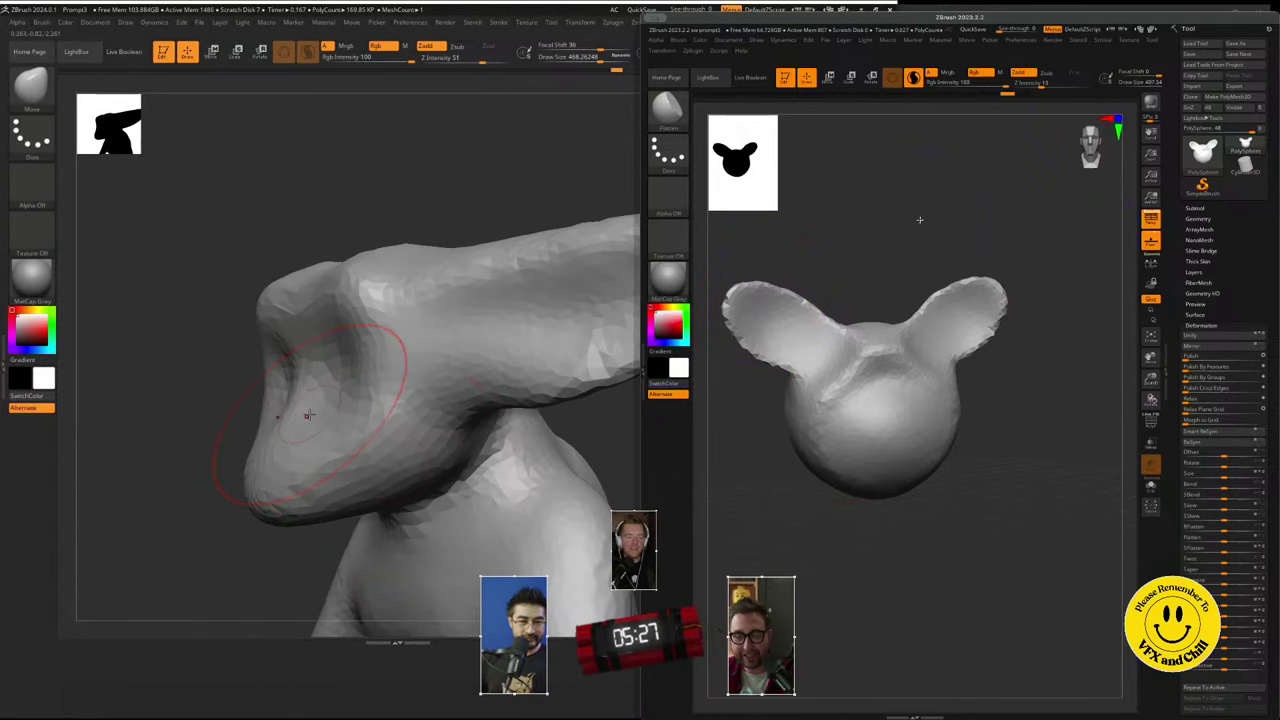
key("space")
left_click_drag(281, 421, 284, 379)
left_click_drag(890, 201, 886, 203, "alt")
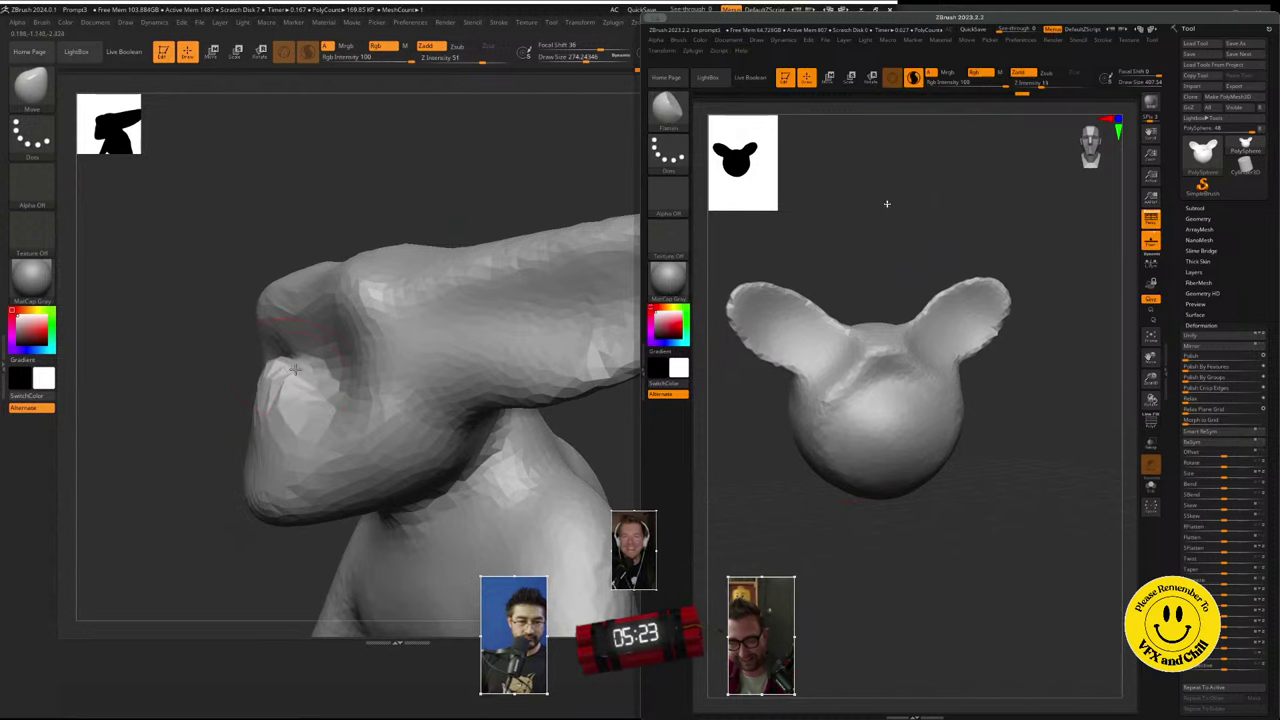
left_click_drag(284, 379, 290, 376)
left_click_drag(886, 203, 966, 200, "alt")
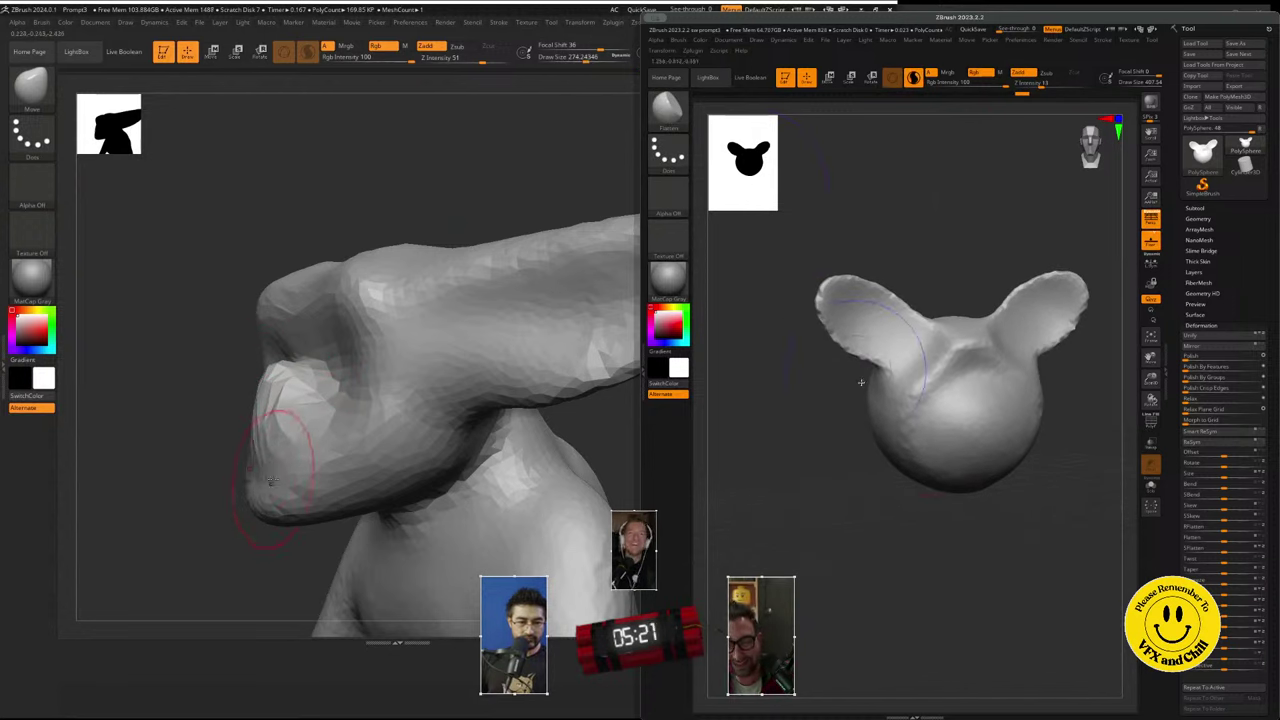
left_click_drag(278, 490, 292, 460)
left_click_drag(842, 348, 844, 342)
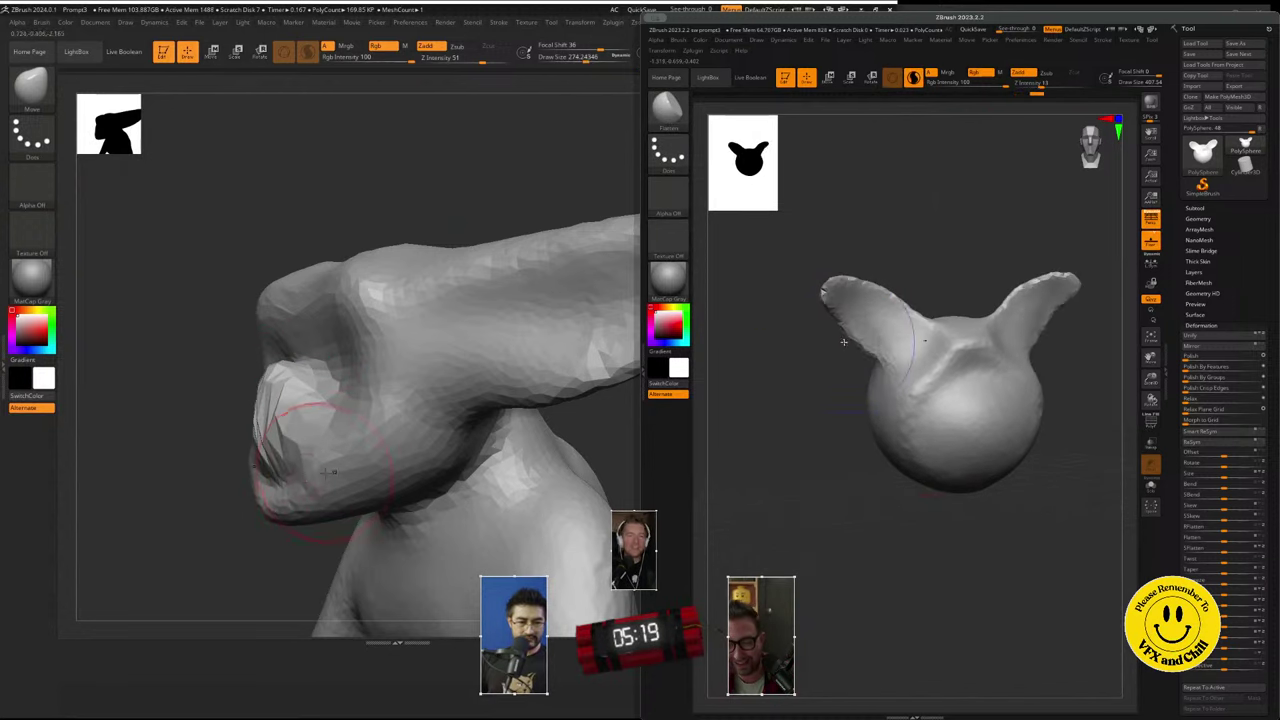
right_click_drag(344, 472, 440, 474)
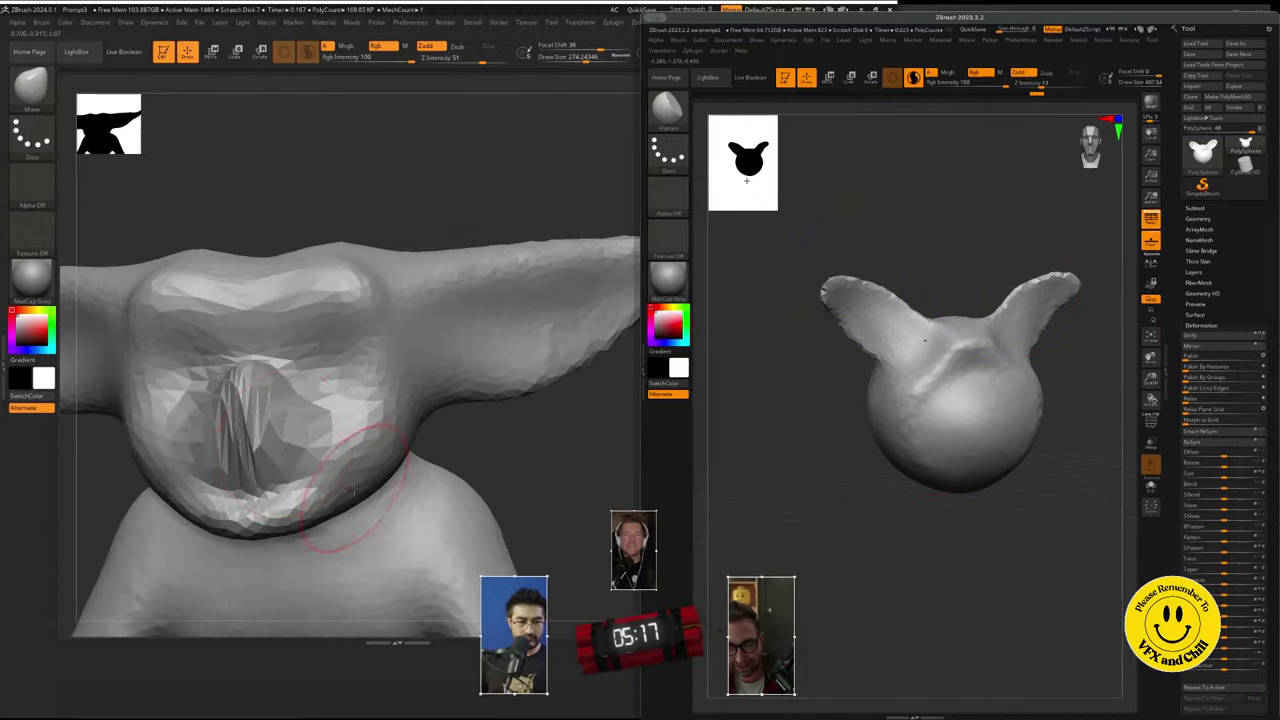
- Smooth the slender creature's snout and swell the large head's ear tips with the Inflate brush
right_click_drag(357, 486, 410, 480)
left_click(682, 118)
key("i")
mouse_move(214, 443)
left_mouse_down()
mouse_move(183, 436)
mouse_move(250, 408)
mouse_move(249, 380)
left_mouse_up()
left_click(989, 287)
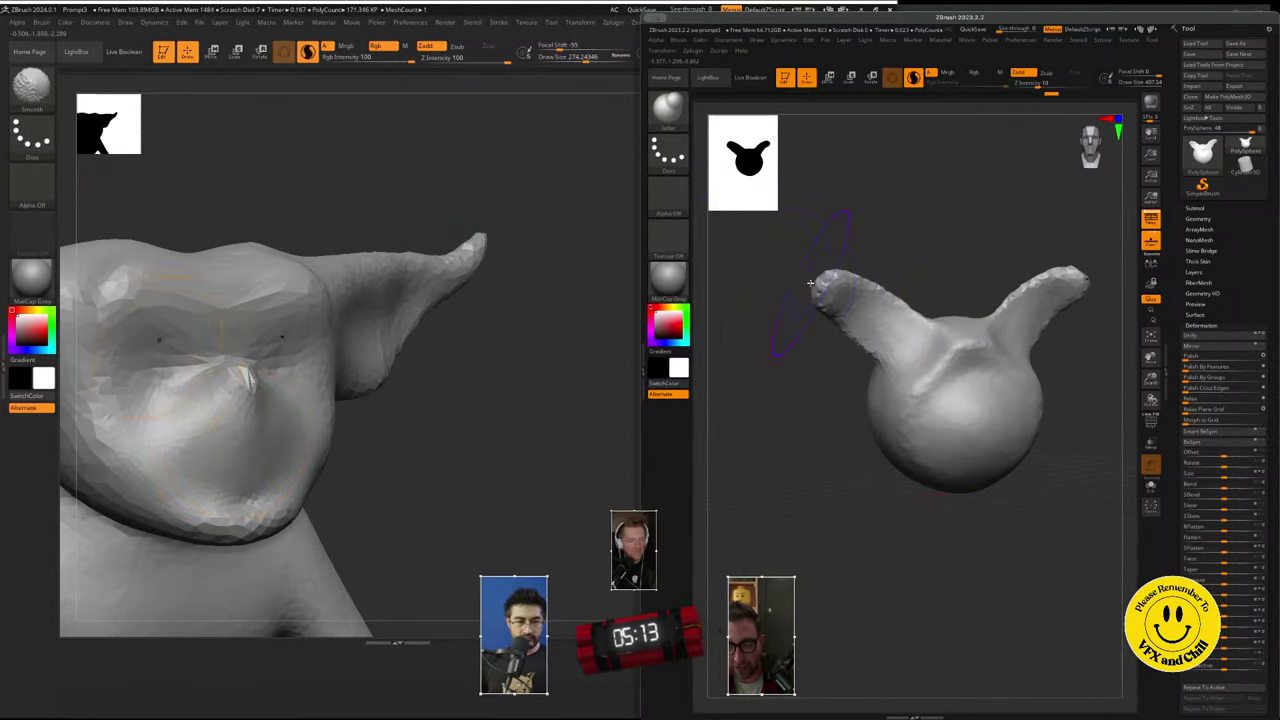
left_click_drag(823, 287, 829, 286)
right_click_drag(269, 363, 123, 408)
left_click_drag(215, 500, 249, 502, "shift")
left_click_drag(829, 286, 840, 292)
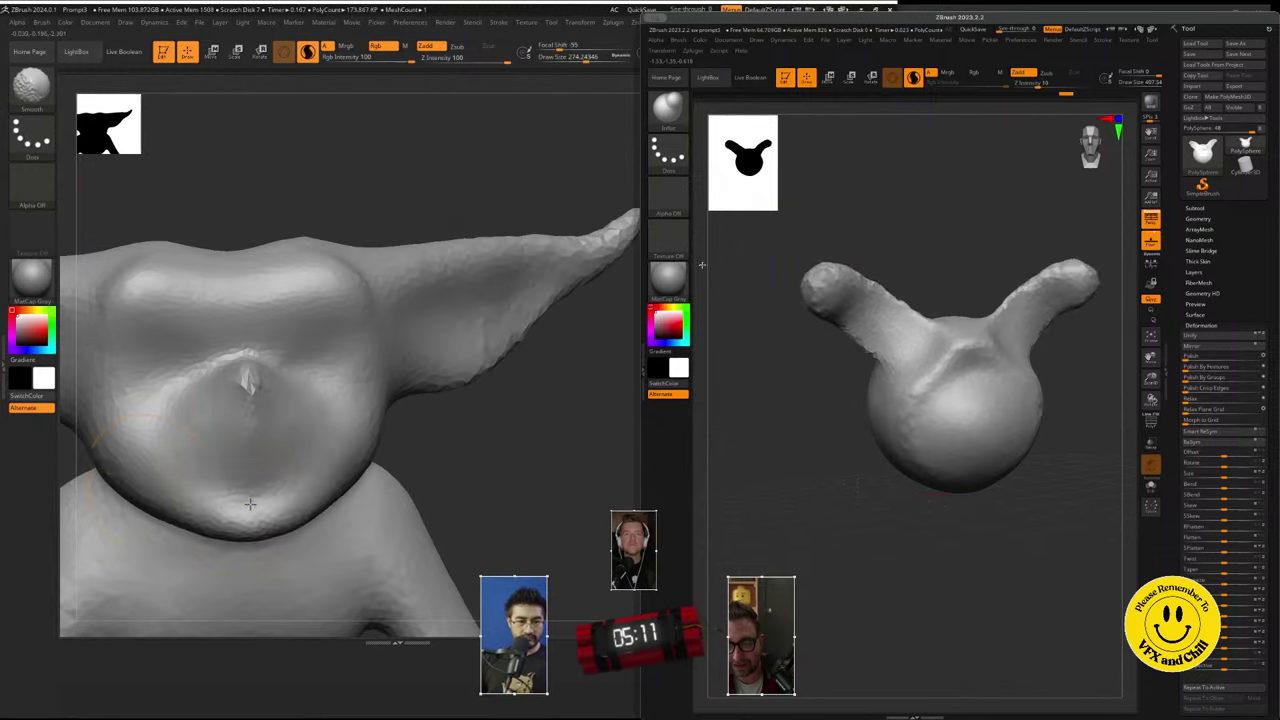
- Refine the slender creature's snout with smoothing and the Move brush, and inflate the bases of the large head's ears
right_click_drag(229, 475, 130, 480)
left_click_drag(855, 341, 861, 351)
left_click_drag(251, 420, 251, 389, "shift")
left_click_drag(861, 351, 865, 361)
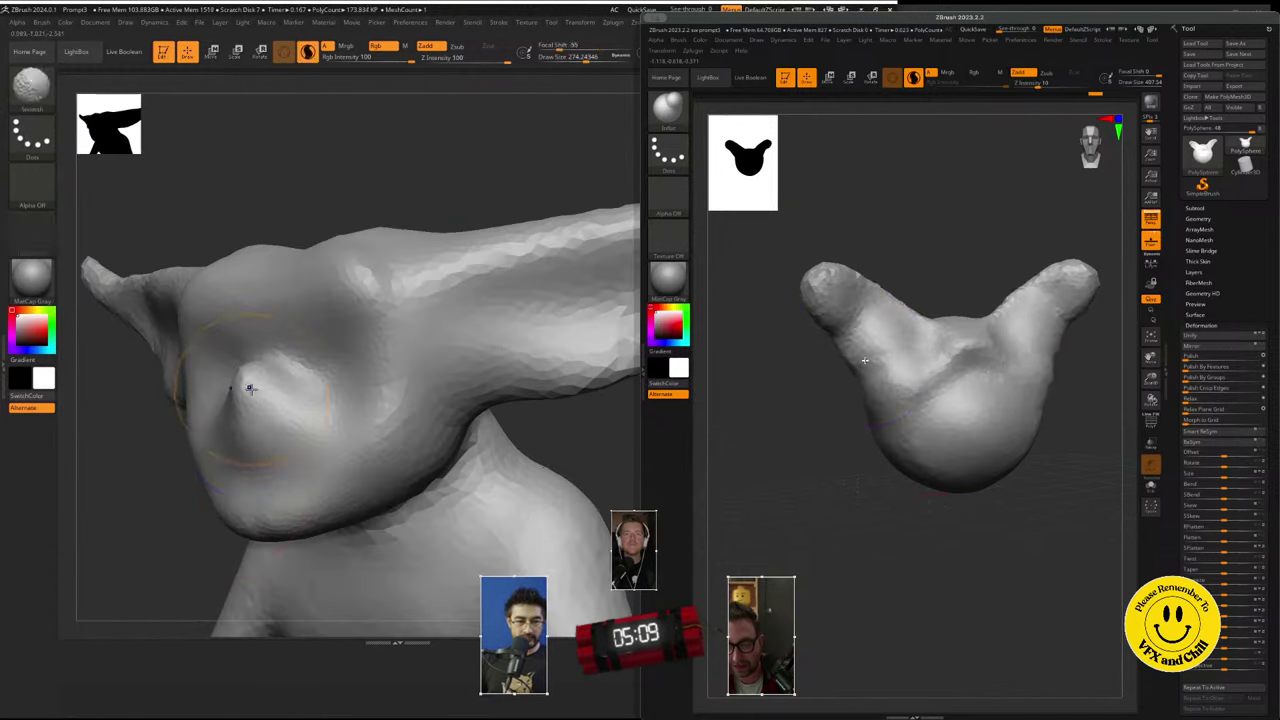
mouse_move(919, 320)
left_mouse_down()
mouse_move(948, 322)
mouse_move(950, 303)
left_mouse_up()
right_click_drag(257, 384, 226, 454)
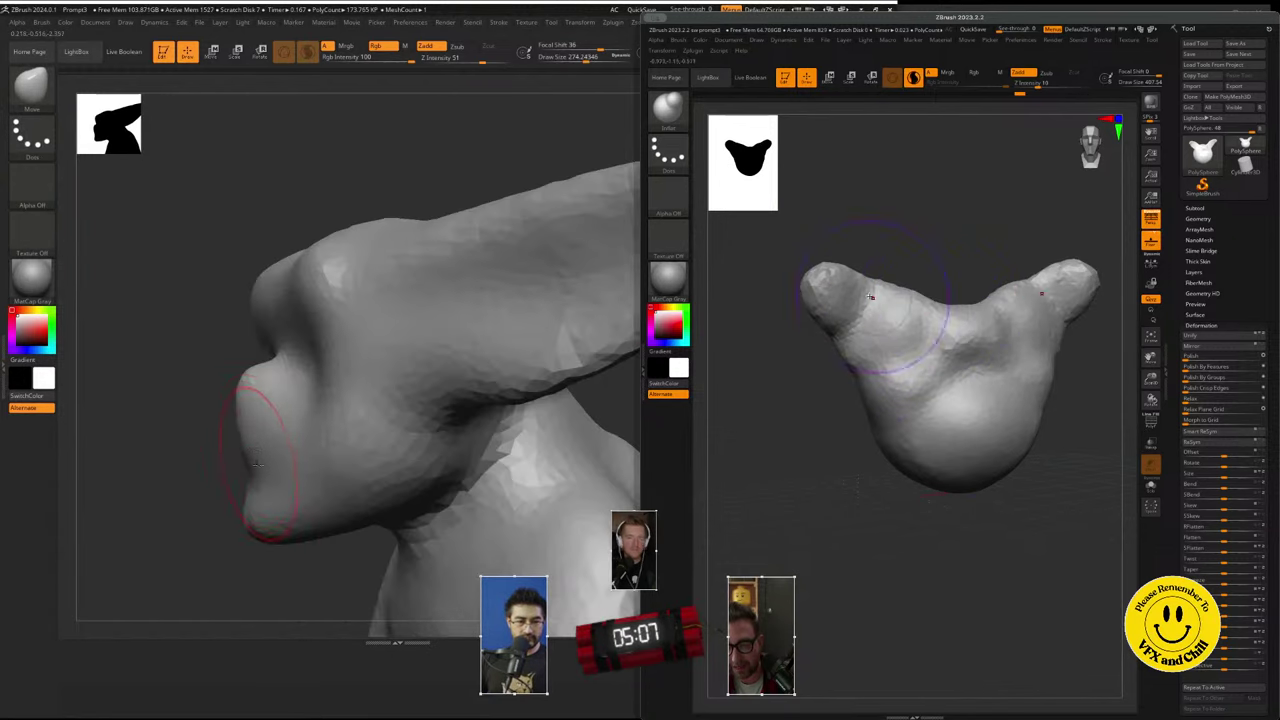
mouse_move(251, 452)
left_mouse_down()
mouse_move(216, 466)
mouse_move(240, 468)
left_mouse_up()
- Switch the large head's brush to Move and pull its ears outwards and down, while smoothing the slender creature's snout
left_click(672, 105)
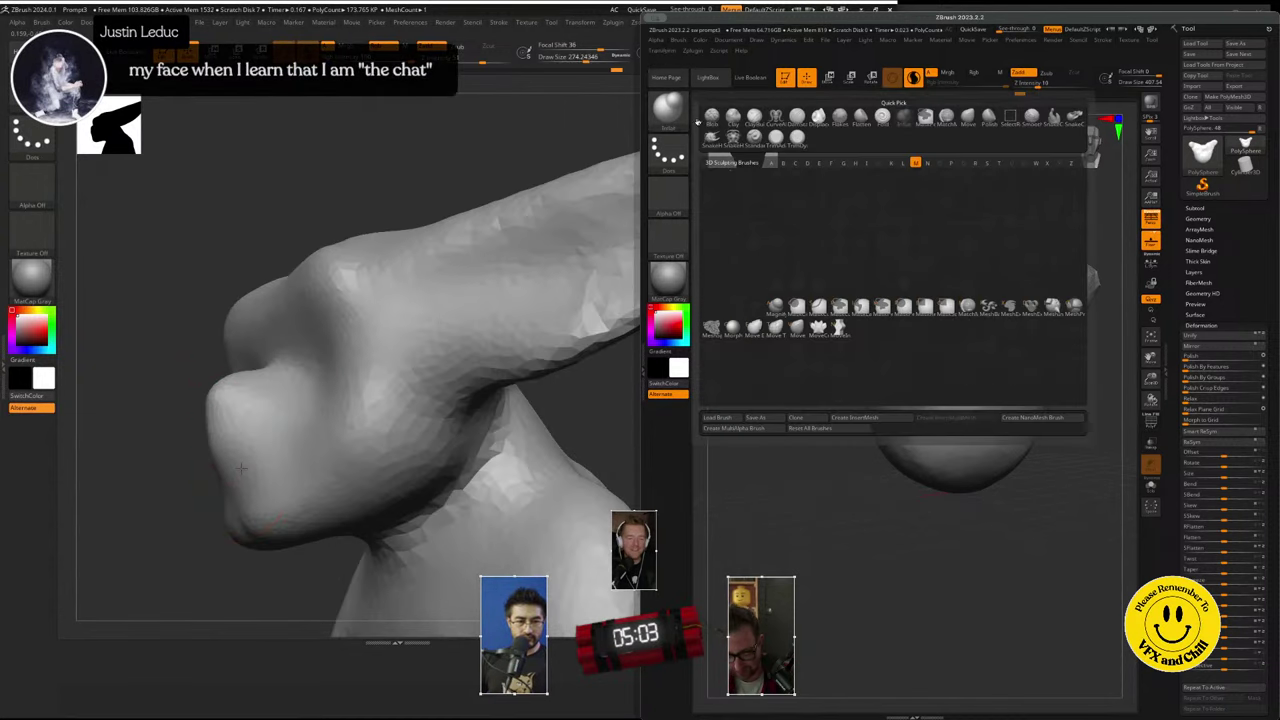
right_click_drag(254, 443, 374, 430)
left_click(798, 330)
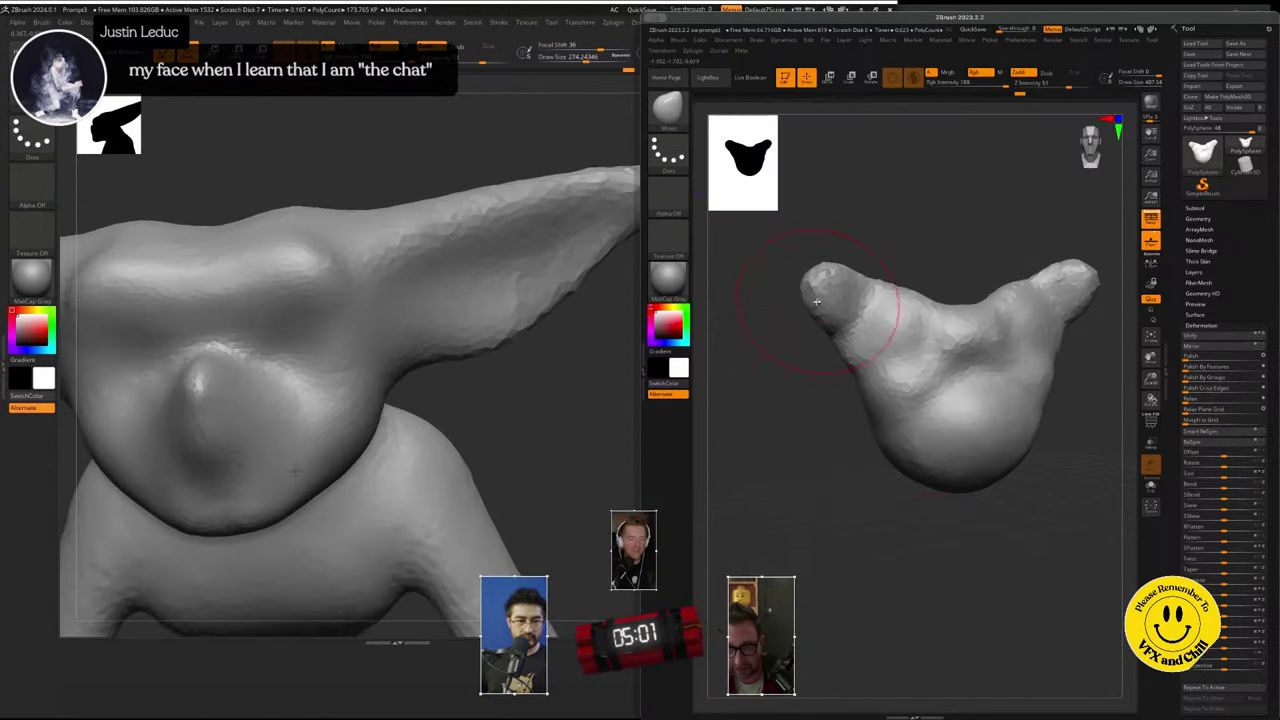
left_click_drag(822, 292, 770, 325)
left_click_drag(200, 401, 200, 378, "shift")
left_click_drag(871, 312, 880, 335)
right_click_drag(200, 385, 290, 405)
left_click_drag(965, 336, 945, 317)
right_click_drag(190, 446, 151, 457)
left_click_drag(945, 317, 957, 322)
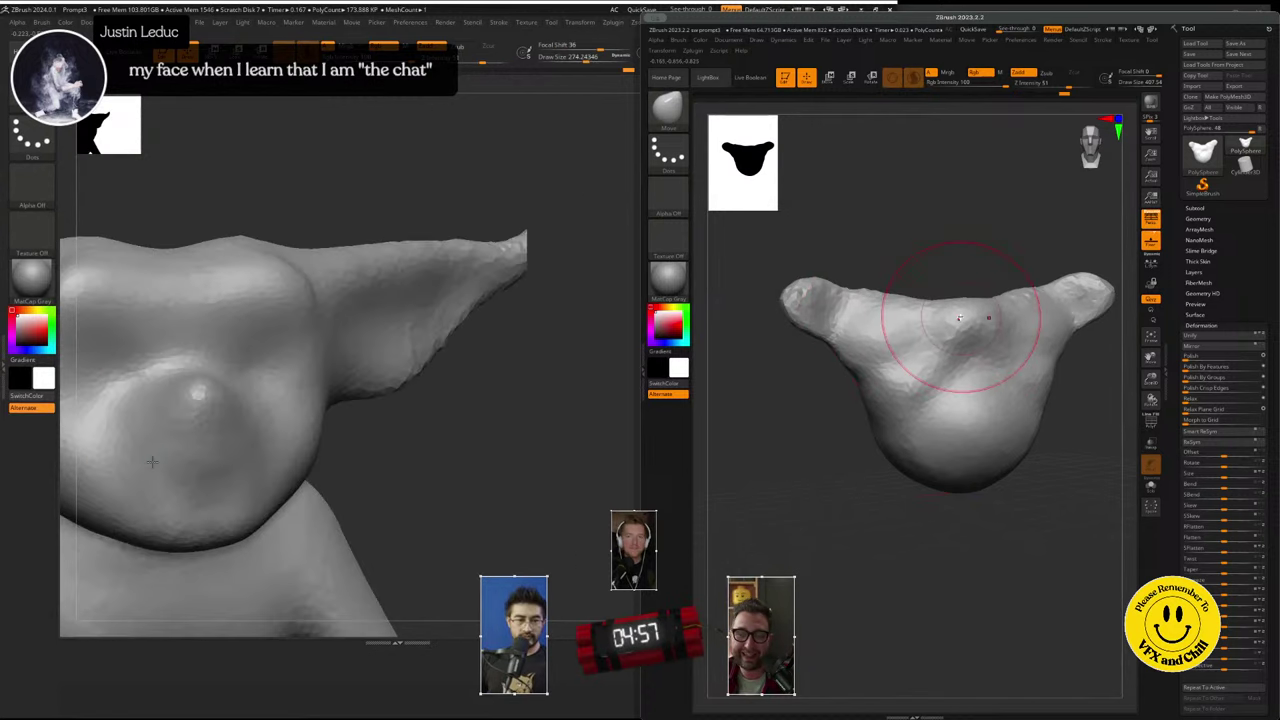
- Try to hollow the slender creature's ear base and smooth the large head's brow
right_click_drag(151, 457, 120, 452)
left_click_drag(963, 314, 966, 332, "shift")
right_click_drag(443, 372, 440, 328)
mouse_move(1082, 168)
left_mouse_down()
mouse_move(1093, 147)
mouse_move(1084, 158)
left_mouse_up()
left_click_drag(423, 323, 324, 368, "alt")
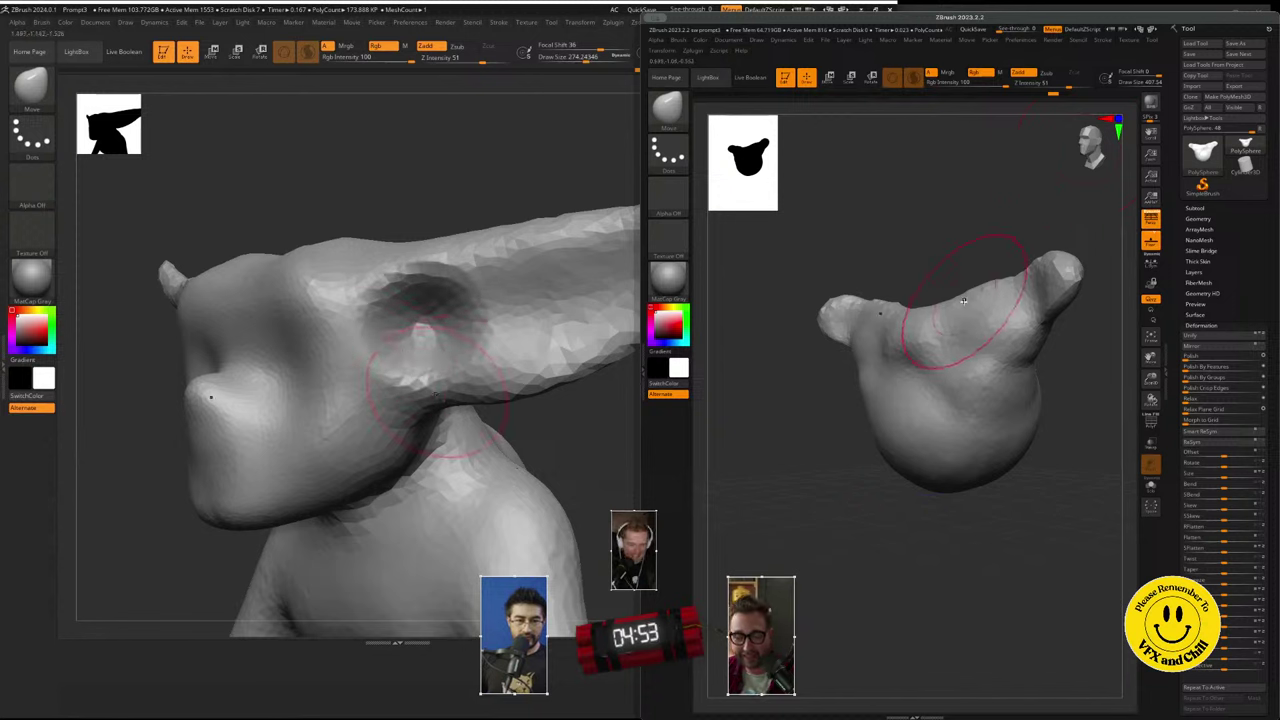
left_click_drag(436, 395, 448, 414, "shift")
mouse_move(448, 414)
right_mouse_down()
mouse_move(345, 405)
mouse_move(395, 435)
right_mouse_up()
- Push a hollow into the slender creature's ear base with Move, and switch the large head's brush to Inflate and smooth its ear base
key("b")
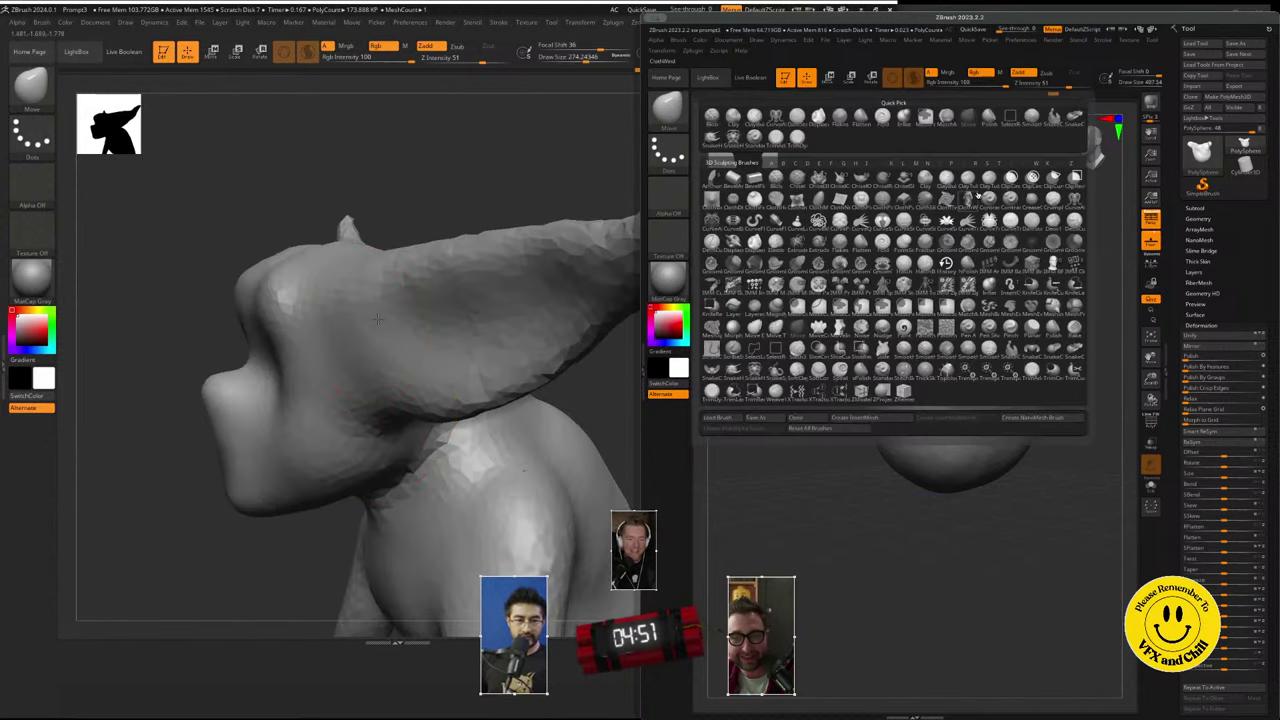
left_click_drag(378, 319, 237, 416, "alt")
left_click(904, 117)
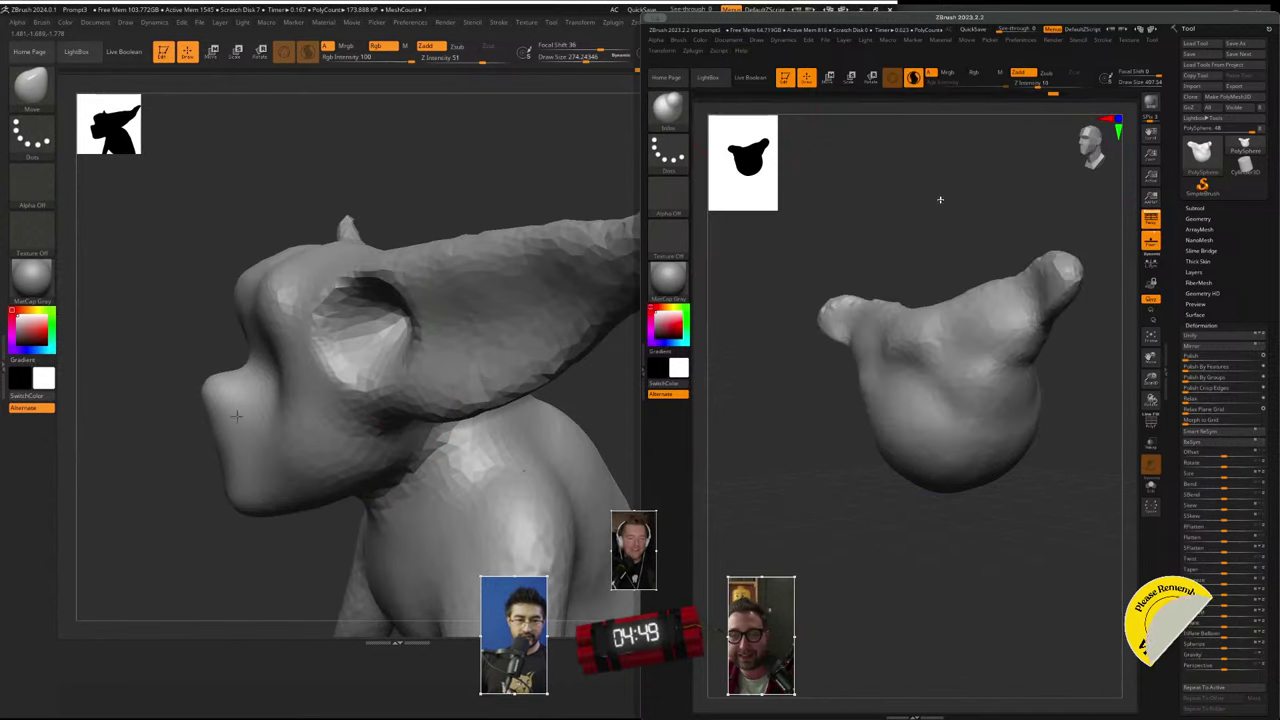
right_click_drag(237, 416, 290, 446)
mouse_move(949, 316)
left_mouse_down("shift")
mouse_move(927, 318)
mouse_move(1040, 312)
left_mouse_up("shift")
right_click_drag(372, 323, 420, 325)
left_click_drag(1040, 312, 1030, 325, "shift")
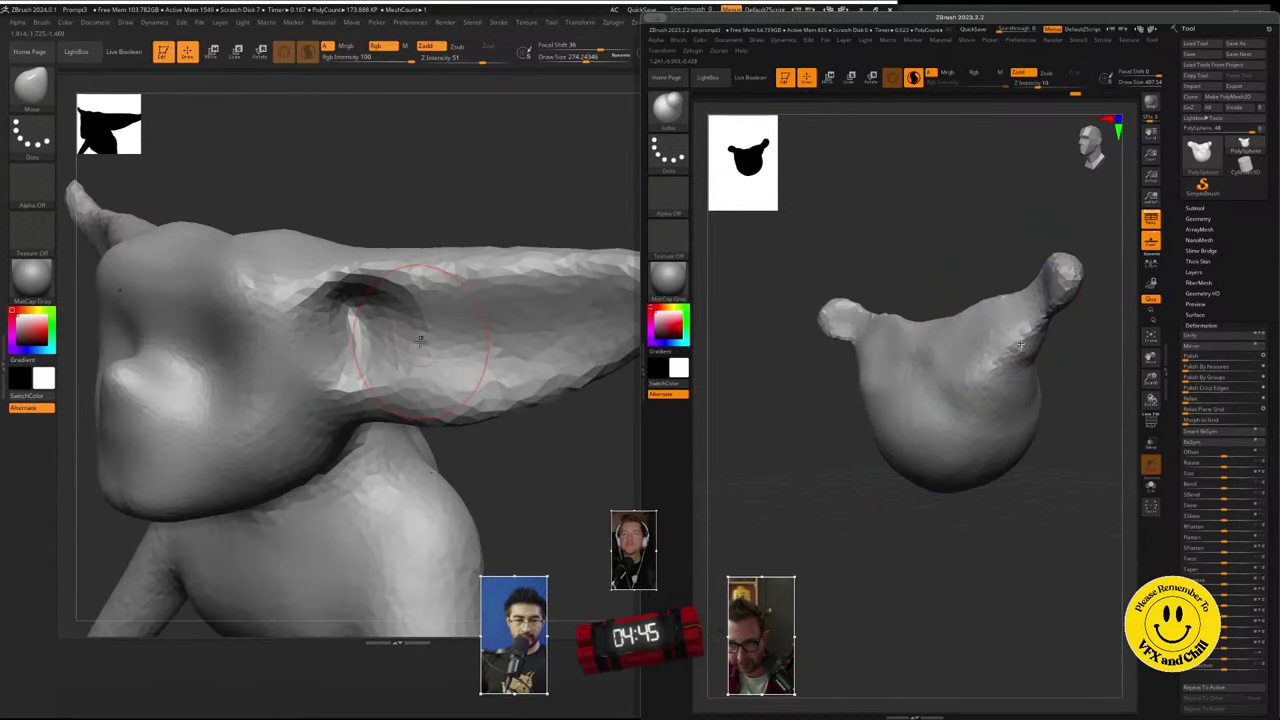
- Widen the hollow along the slender creature's ear, and thin the large head's ear stems and reshape its face from the front
mouse_move(395, 320)
left_mouse_down()
mouse_move(457, 357)
mouse_move(428, 391)
left_mouse_up()
left_click_drag(1057, 308, 1022, 350)
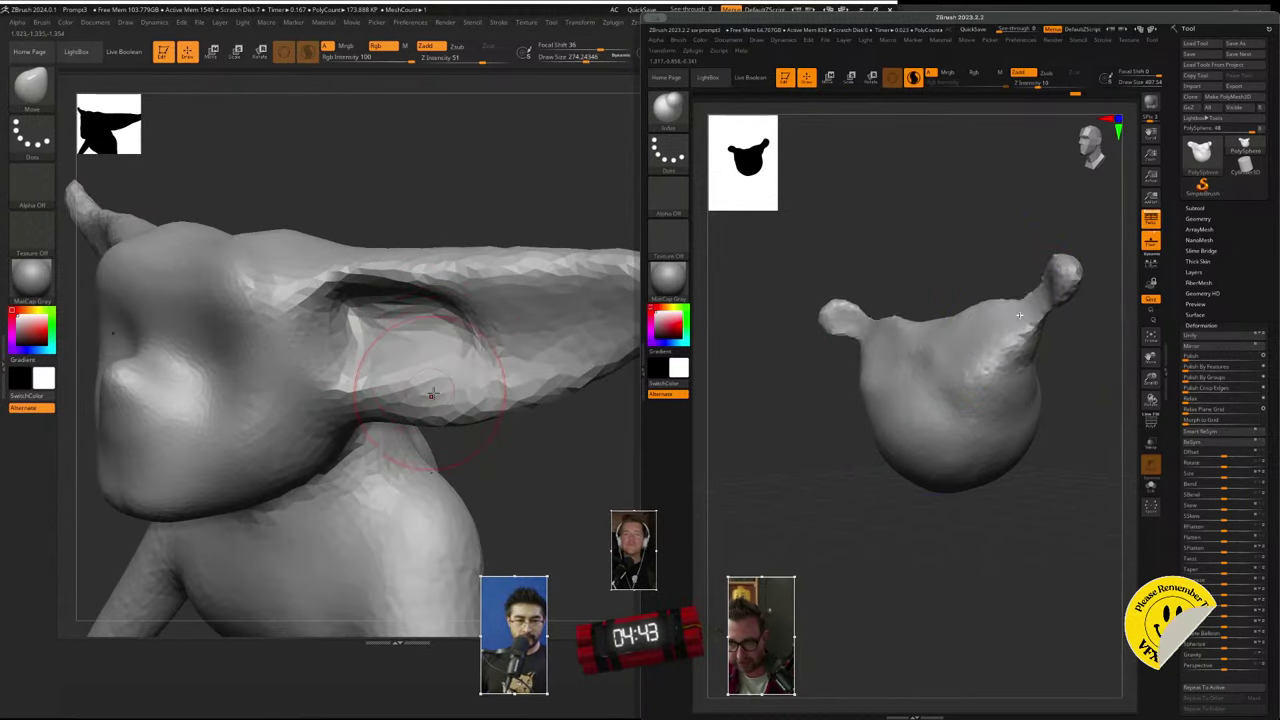
right_click_drag(428, 391, 424, 368)
left_click(1093, 133)
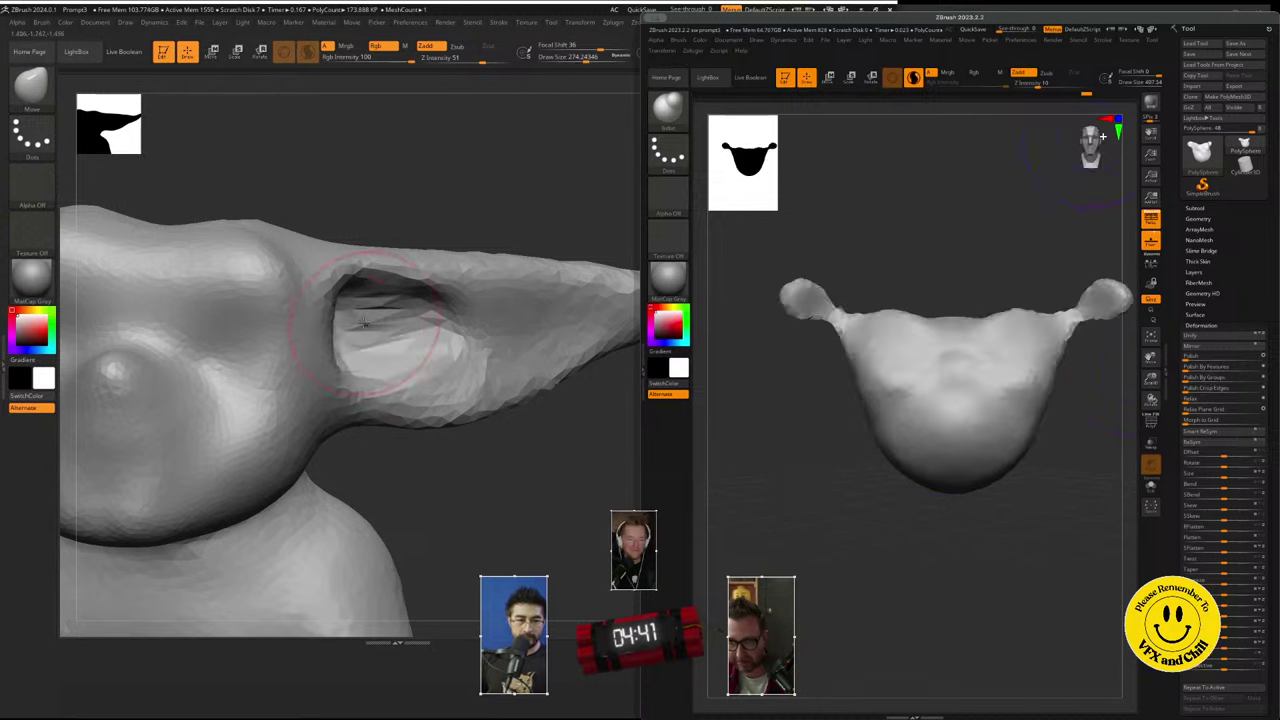
left_click_drag(859, 332, 926, 345)
key("ctrl+z")
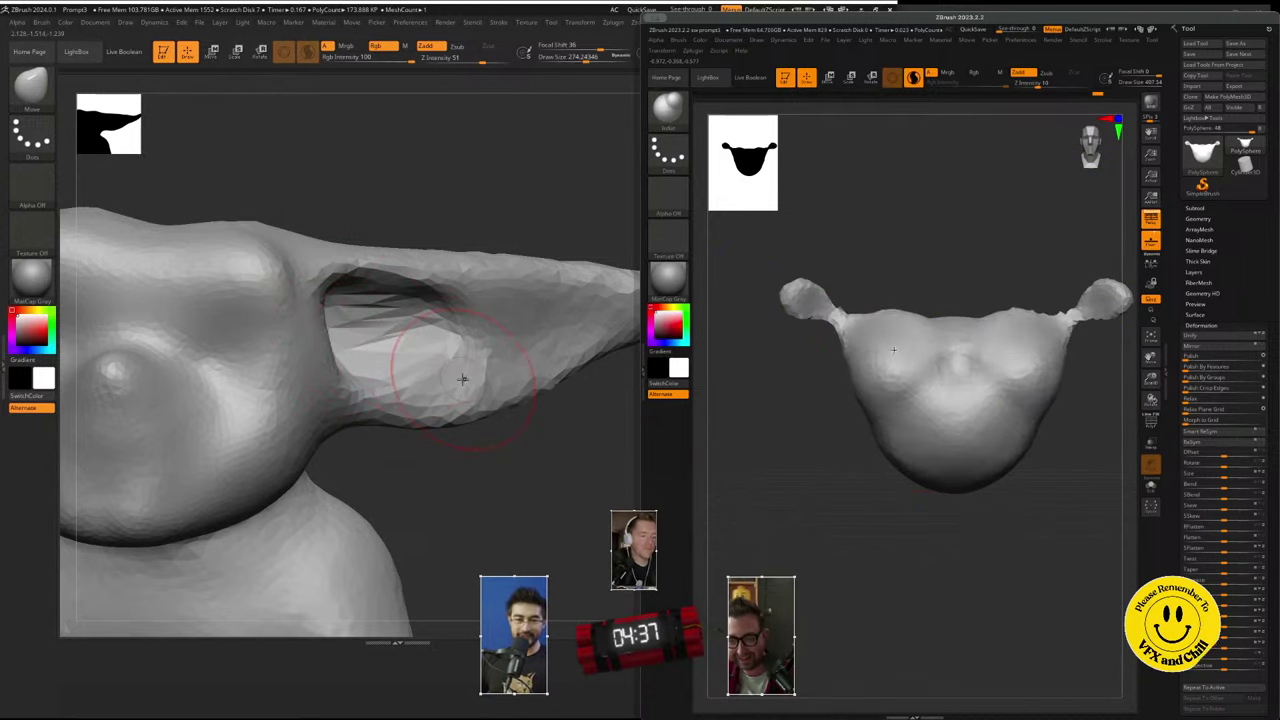
- Extend and smooth the hollow inside the slender creature's ear, and try out a raised snout on the large head
right_click_drag(463, 377, 320, 360)
left_click_drag(517, 325, 507, 353)
left_click_drag(943, 420, 964, 412)
left_click_drag(507, 353, 522, 352)
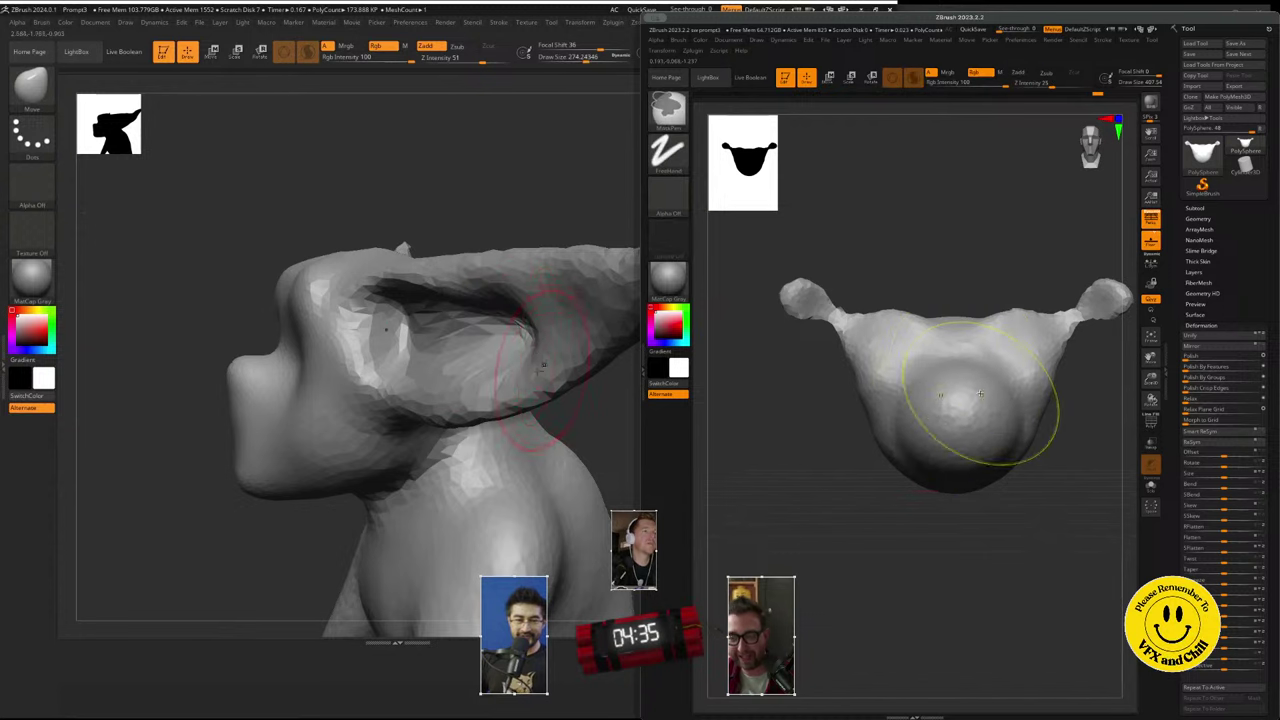
key("ctrl+z")
right_click_drag(552, 354, 470, 338)
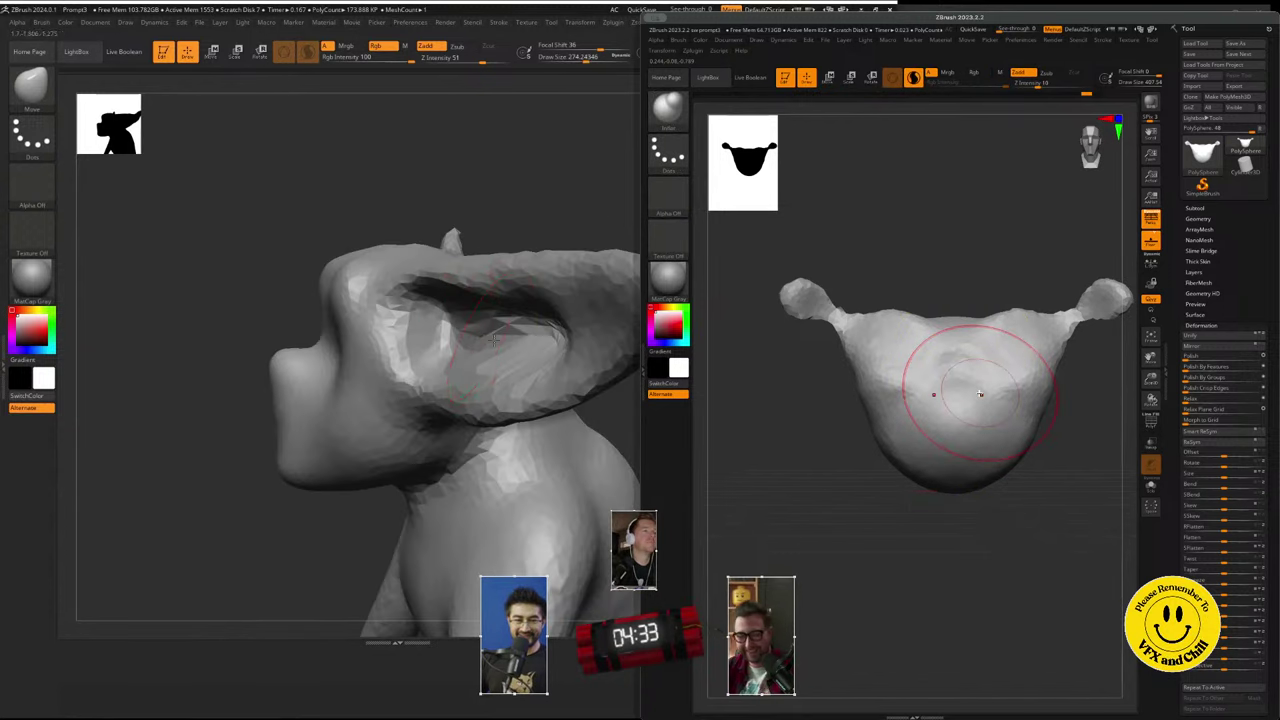
mouse_move(494, 341)
left_mouse_down("shift")
mouse_move(457, 309)
mouse_move(434, 337)
mouse_move(531, 344)
left_mouse_up("shift")
- Undo the large head's recent strokes back to the round head with narrow, swollen-tipped ears
key("ctrl+z")
key("ctrl+z")
key("ctrl+z")
key("ctrl+z")
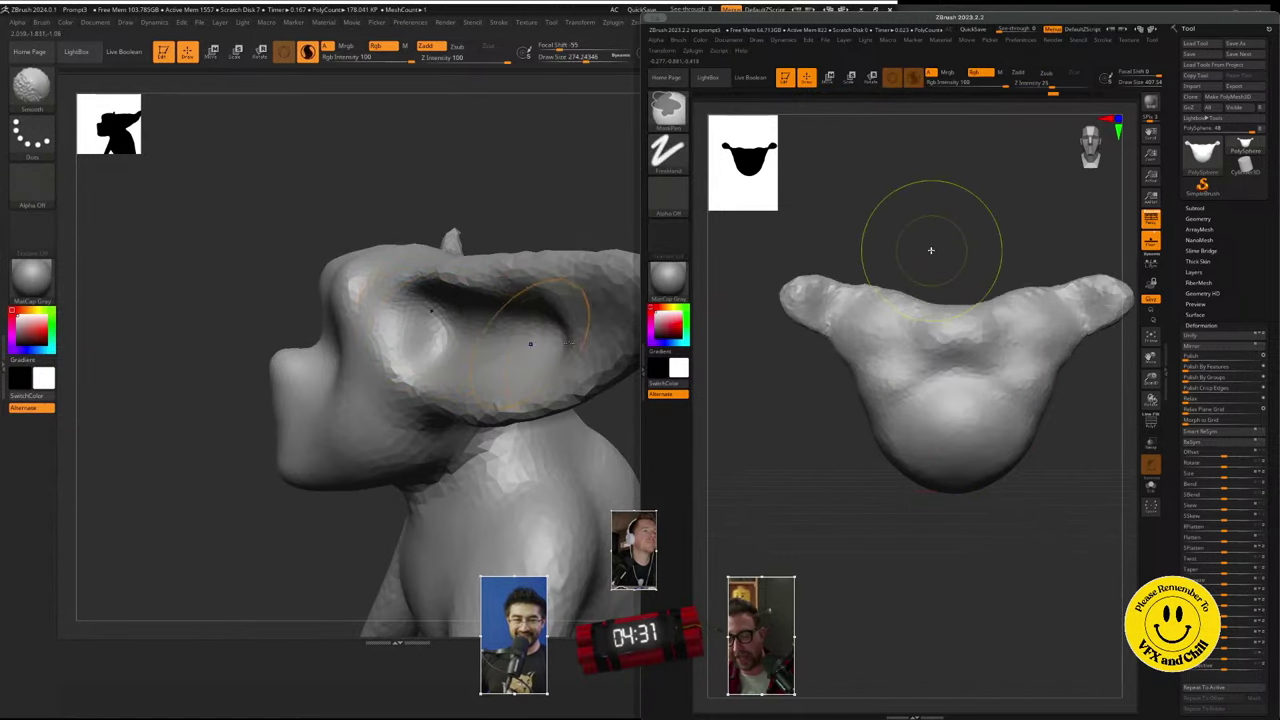
key("ctrl+z")
key("ctrl+z")
key("ctrl+z")
key("ctrl+z")
- Examine the slender creature's ears and face and the large head's profile from several angles
mouse_move(569, 343)
right_mouse_down()
mouse_move(580, 340)
mouse_move(500, 290)
right_mouse_up()
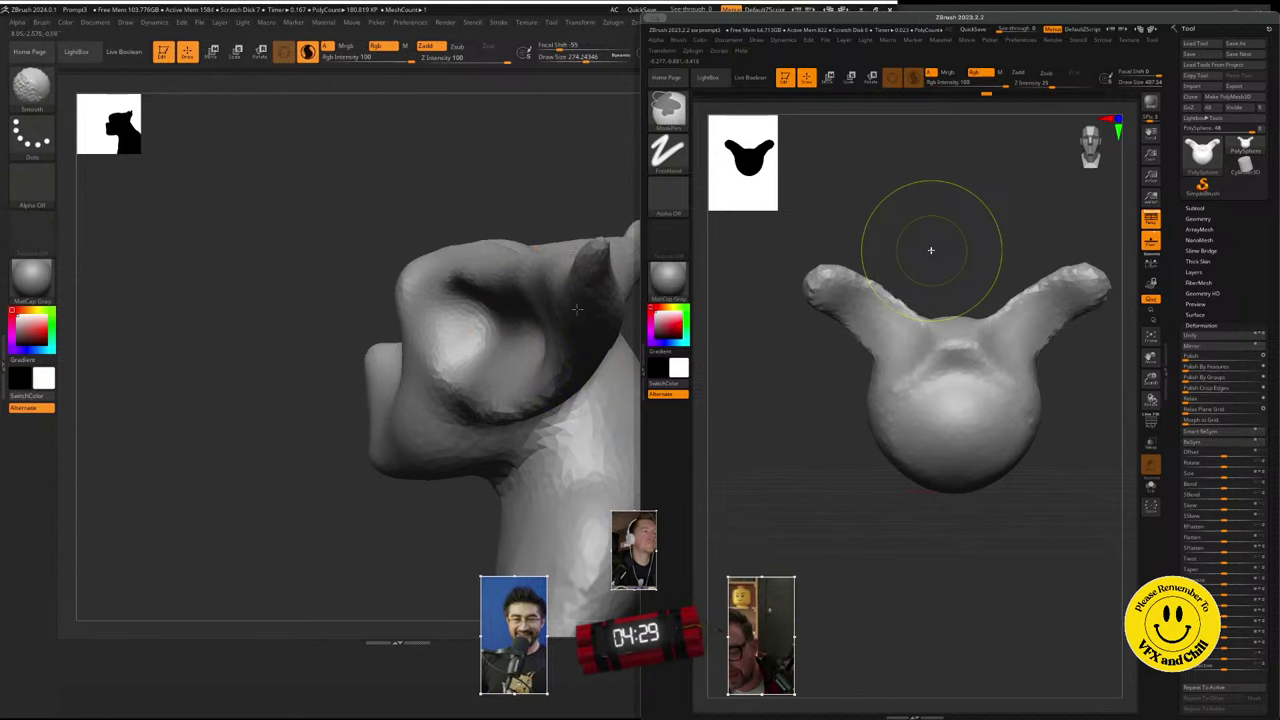
right_click_drag(528, 420, 600, 400)
left_click(1092, 153)
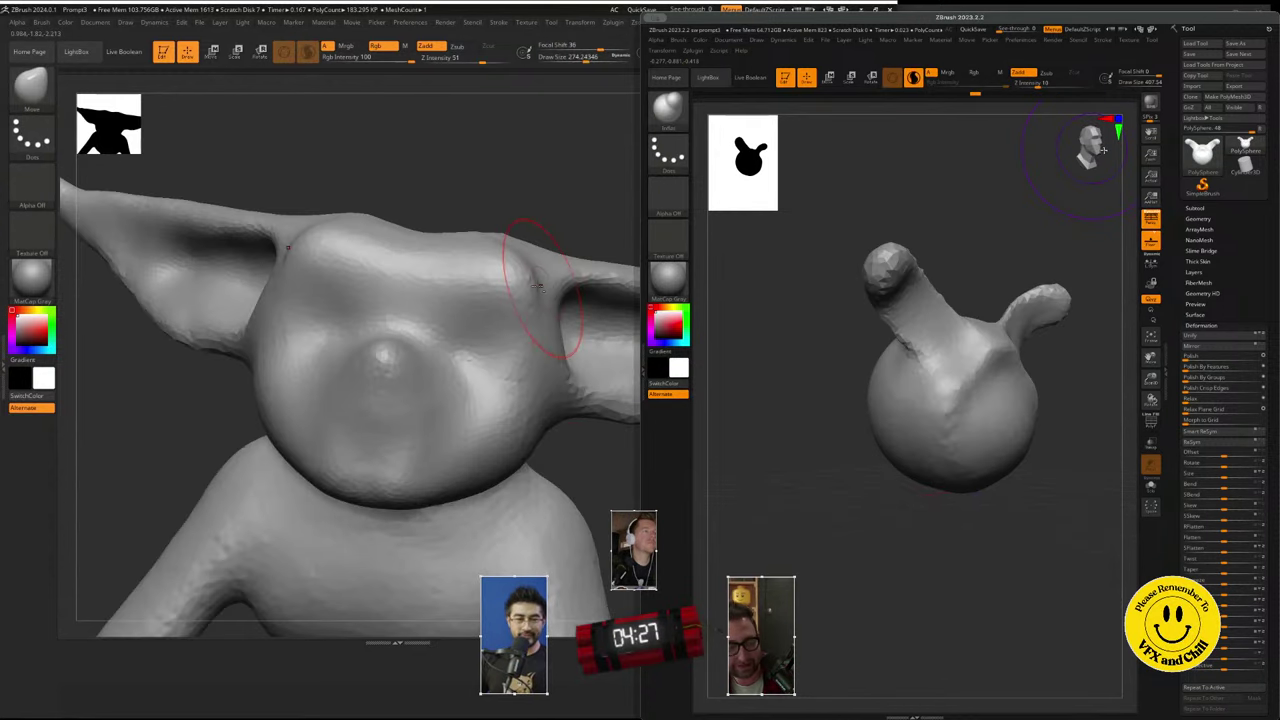
left_click(1095, 150)
mouse_move(543, 286)
right_mouse_down()
mouse_move(453, 307)
mouse_move(378, 363)
mouse_move(434, 430)
mouse_move(300, 440)
mouse_move(335, 445)
right_mouse_up()
right_click(434, 391, "ctrl")
left_click(1104, 146)
mouse_move(270, 495)
right_mouse_down("alt")
mouse_move(295, 434)
mouse_move(359, 443)
mouse_move(450, 400)
right_mouse_up("alt")
- Set the slender creature's Move brush to draw size about 550 to adjust its head, and smooth the large head into a rounder form
key("space")
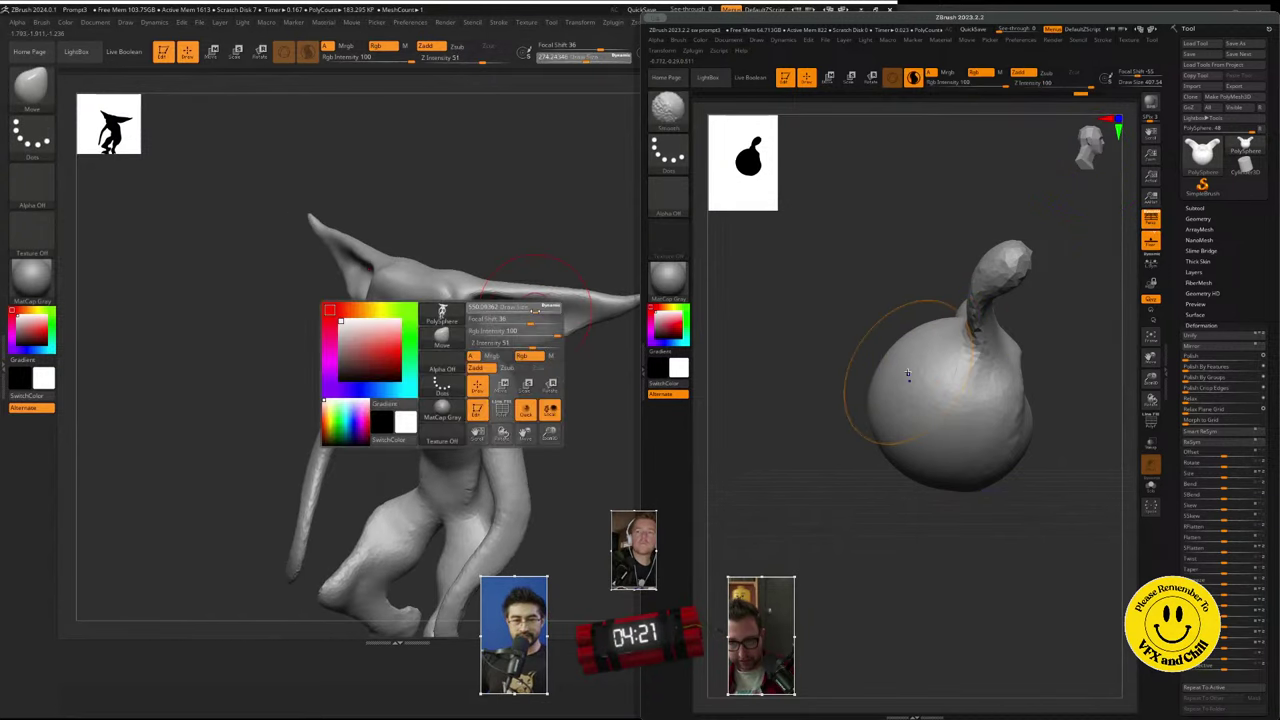
right_click_drag(548, 289, 588, 336)
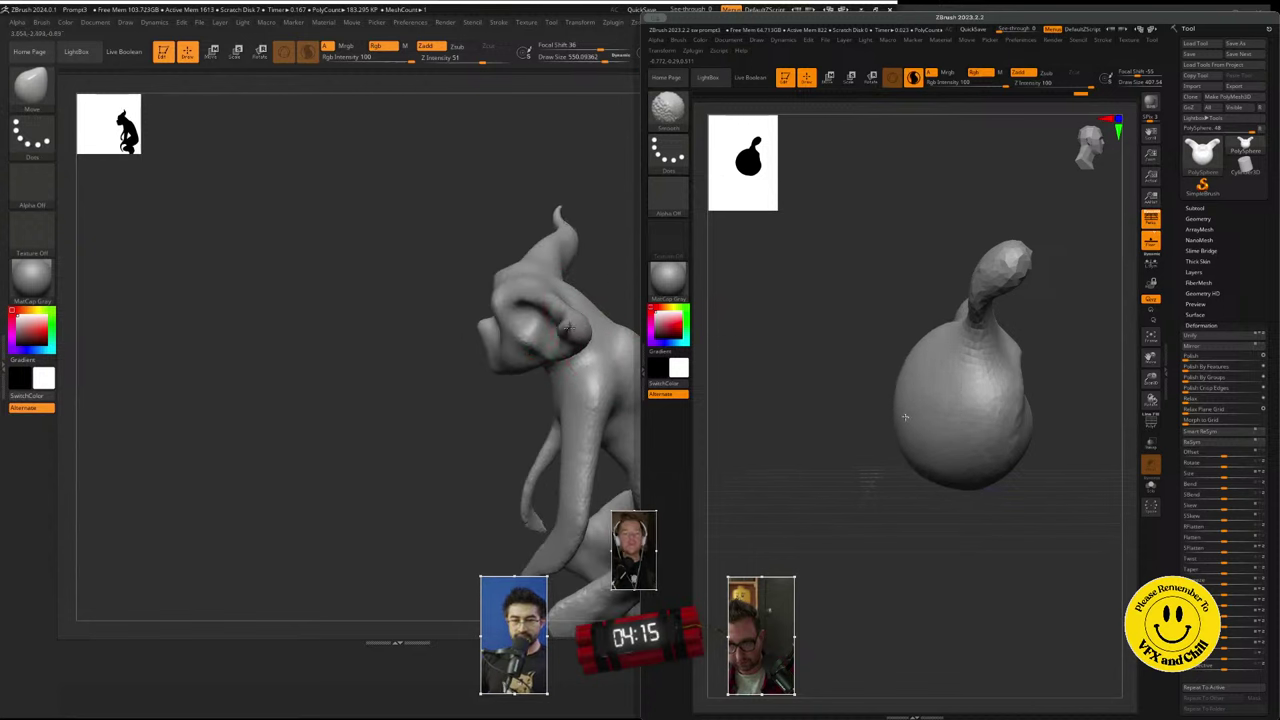
right_click_drag(578, 333, 590, 325)
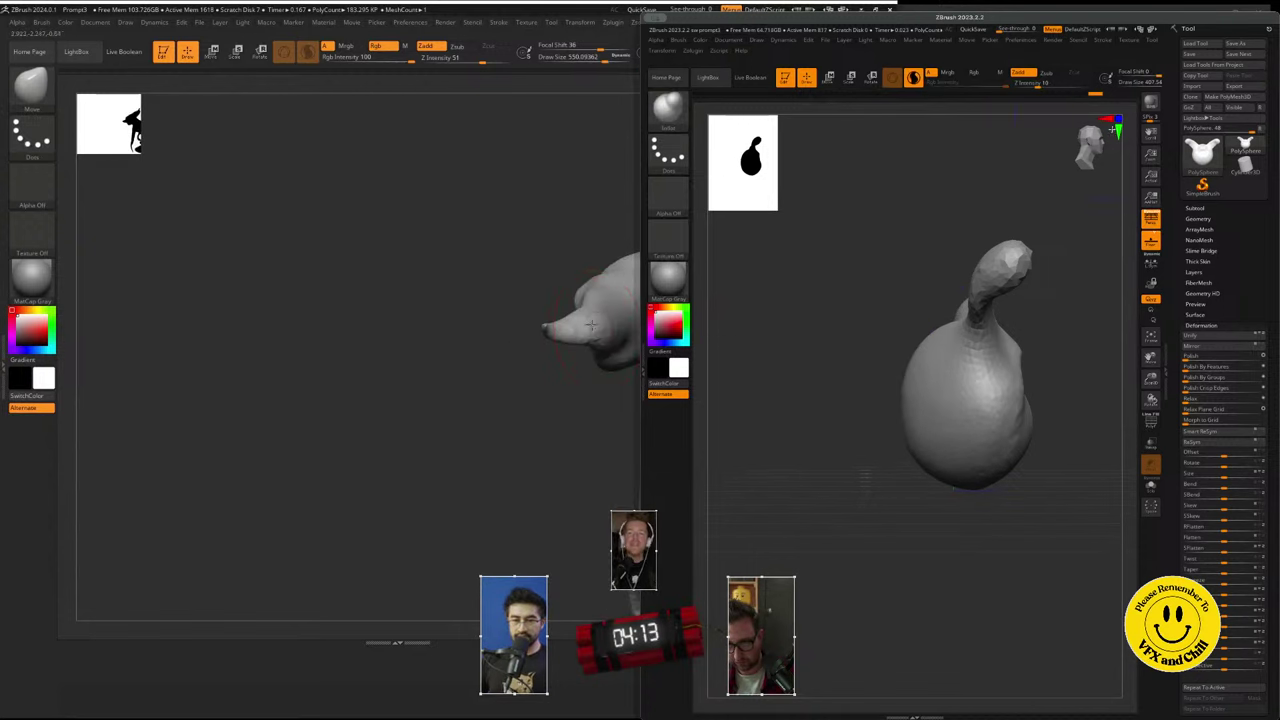
left_click_drag(1044, 408, 1026, 430)
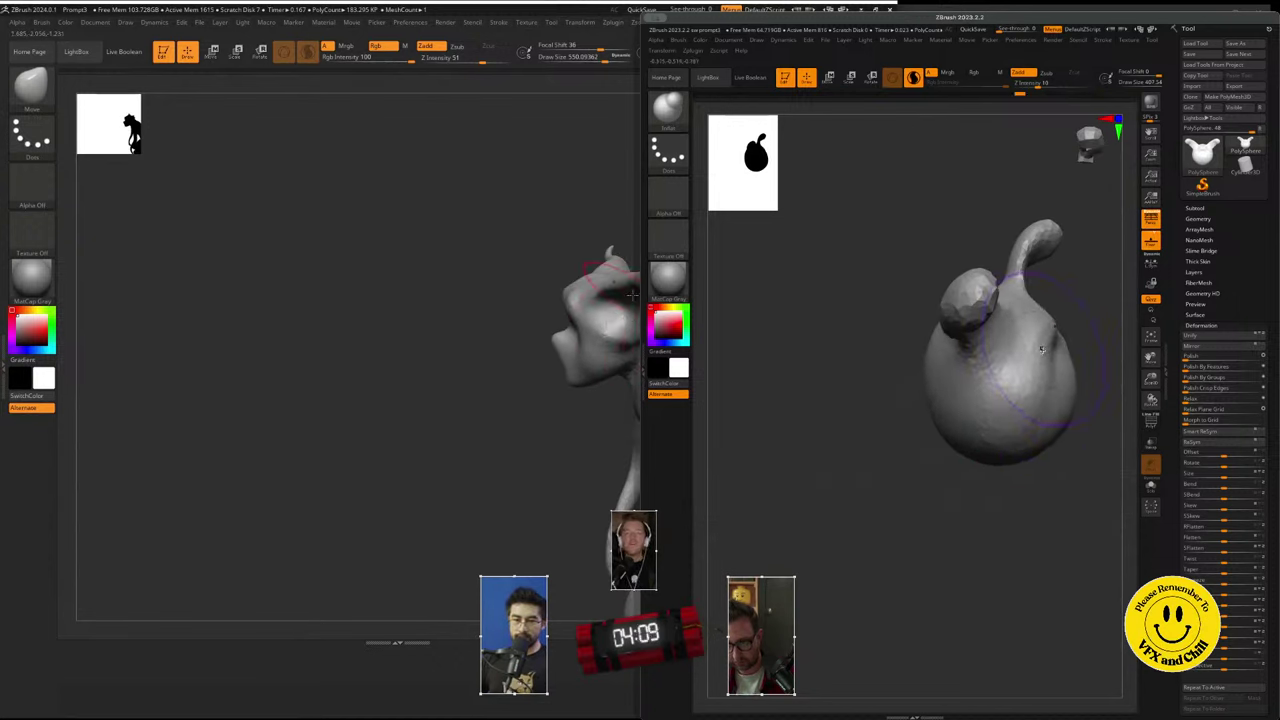
left_click_drag(1045, 427, 1053, 407, "shift")
left_click_drag(583, 305, 549, 313)
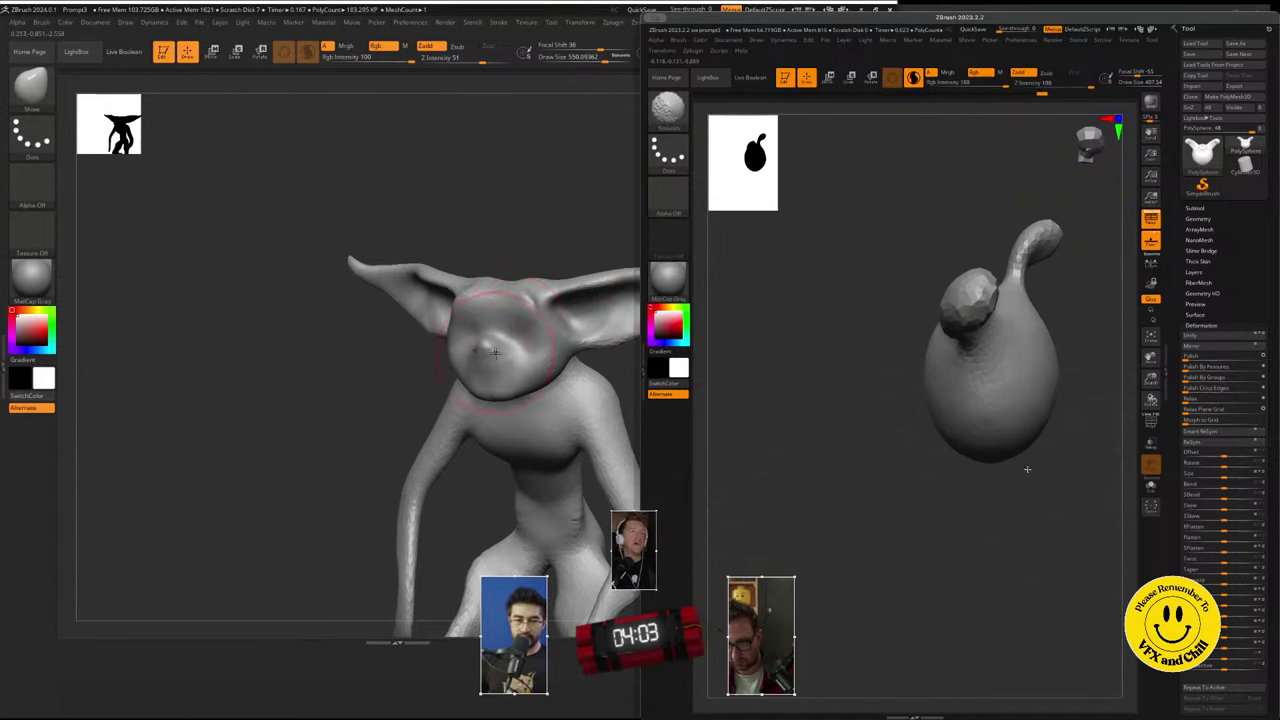
- Reduce the Move brush's draw size to about 430 and adjust the slender creature's snout from the front
right_click_drag(495, 352, 524, 358)
key("space")
left_click_drag(478, 362, 468, 358)
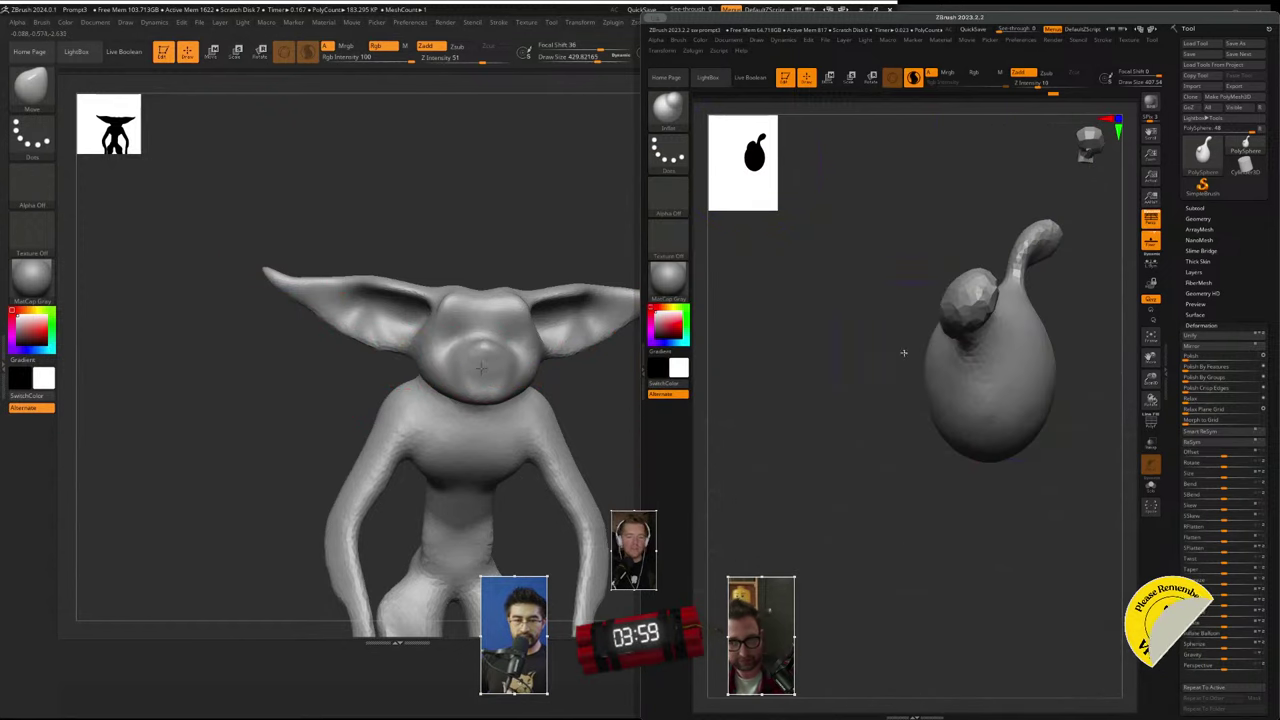
- Switch the large head to the DamStandard brush and try carving its eye sockets from the front
right_click_drag(481, 337, 460, 360)
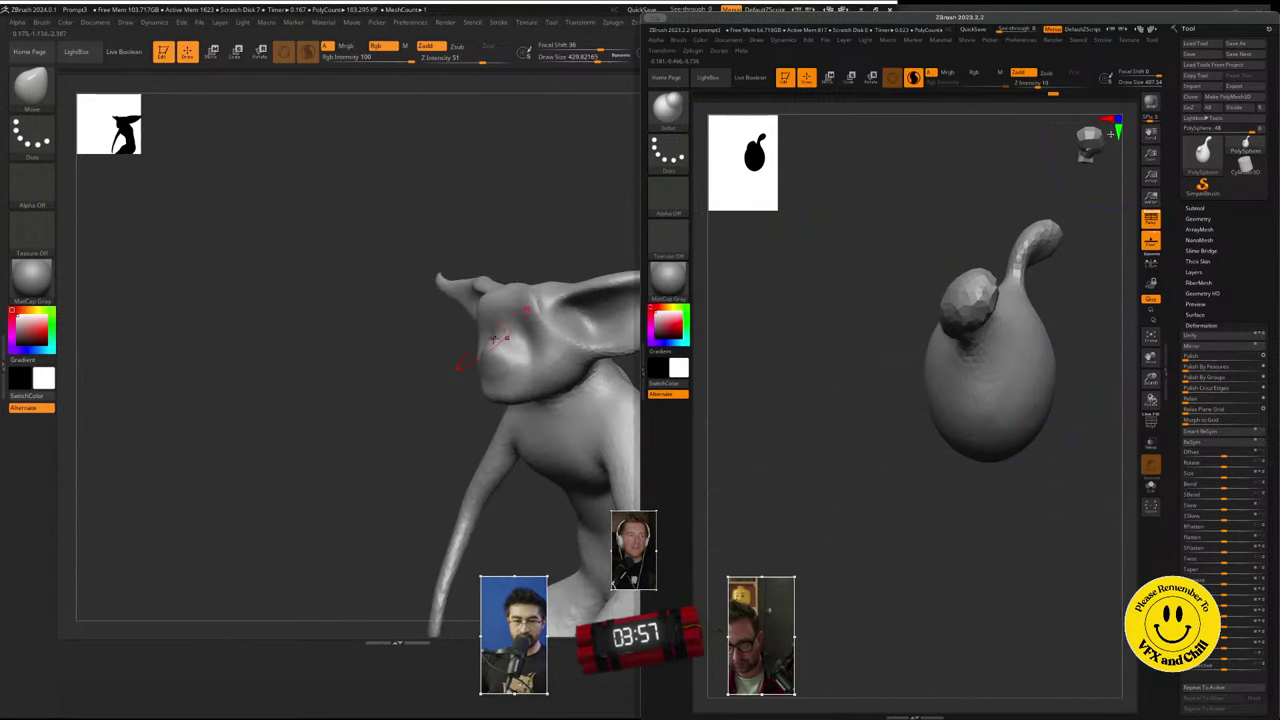
left_click_drag(1060, 160, 1068, 129)
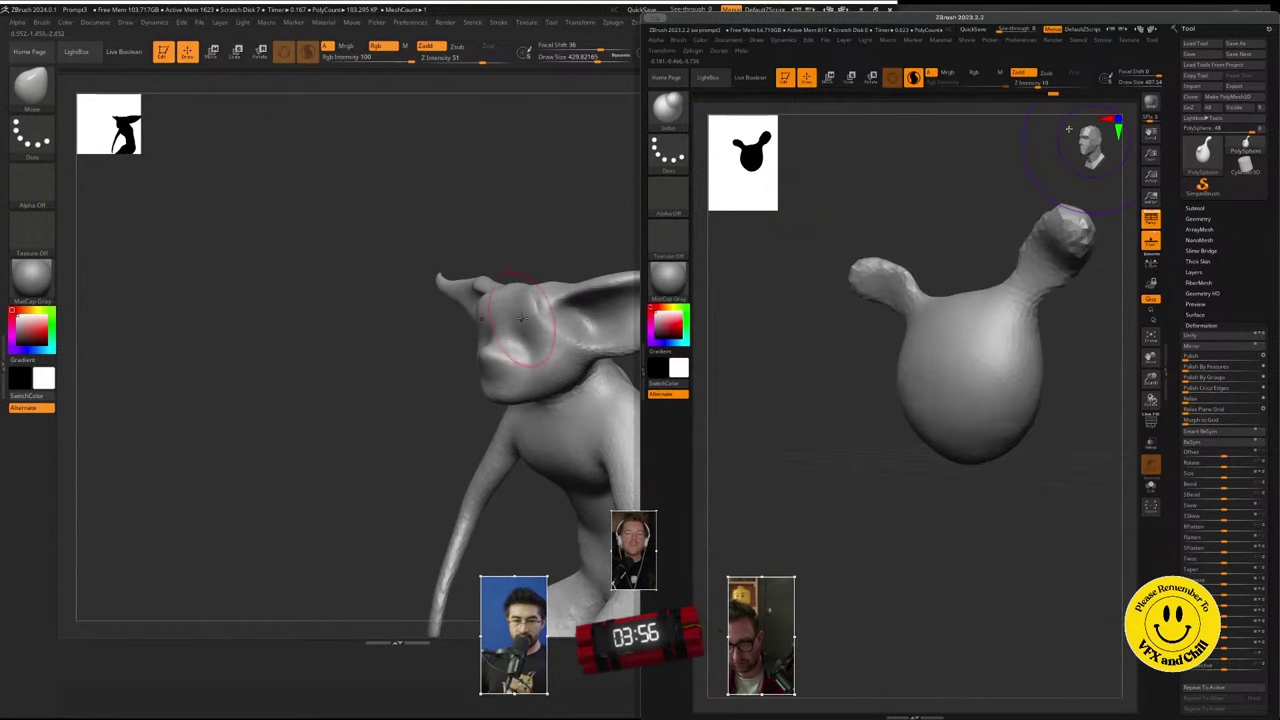
left_click(667, 107)
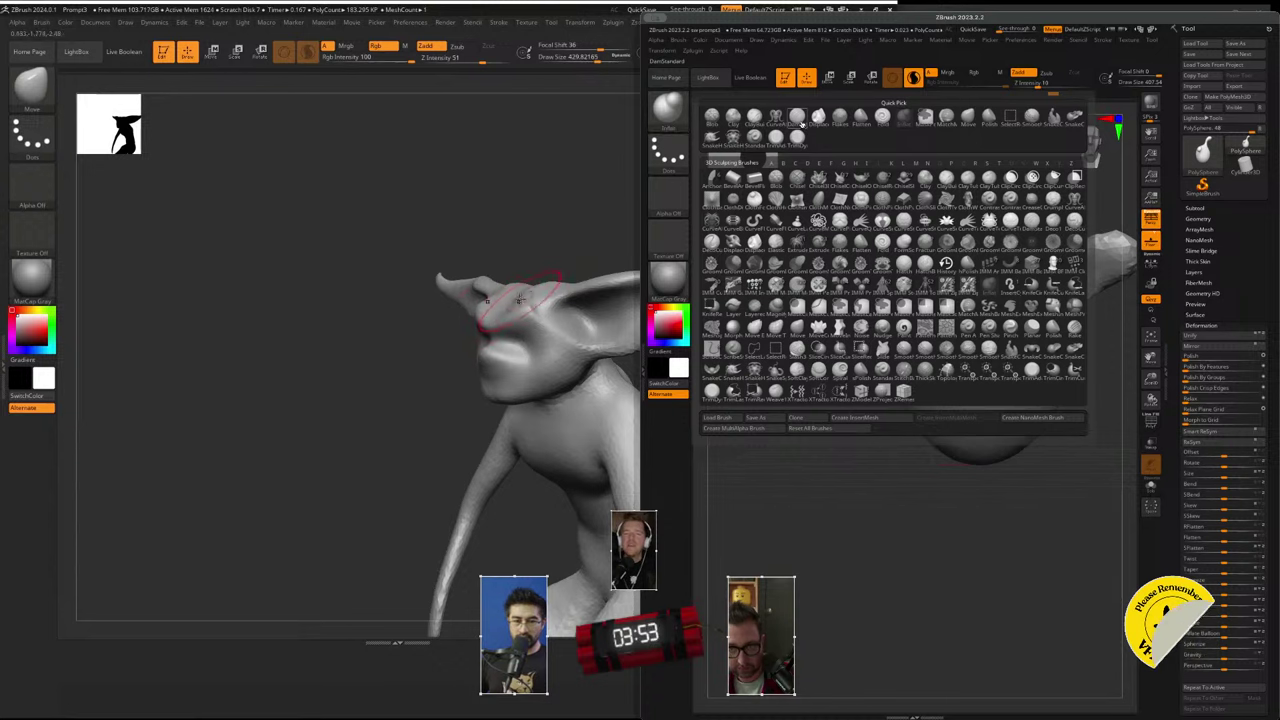
mouse_move(507, 311)
right_mouse_down()
mouse_move(530, 345)
mouse_move(484, 379)
mouse_move(506, 410)
mouse_move(545, 415)
right_mouse_up()
left_click(800, 122)
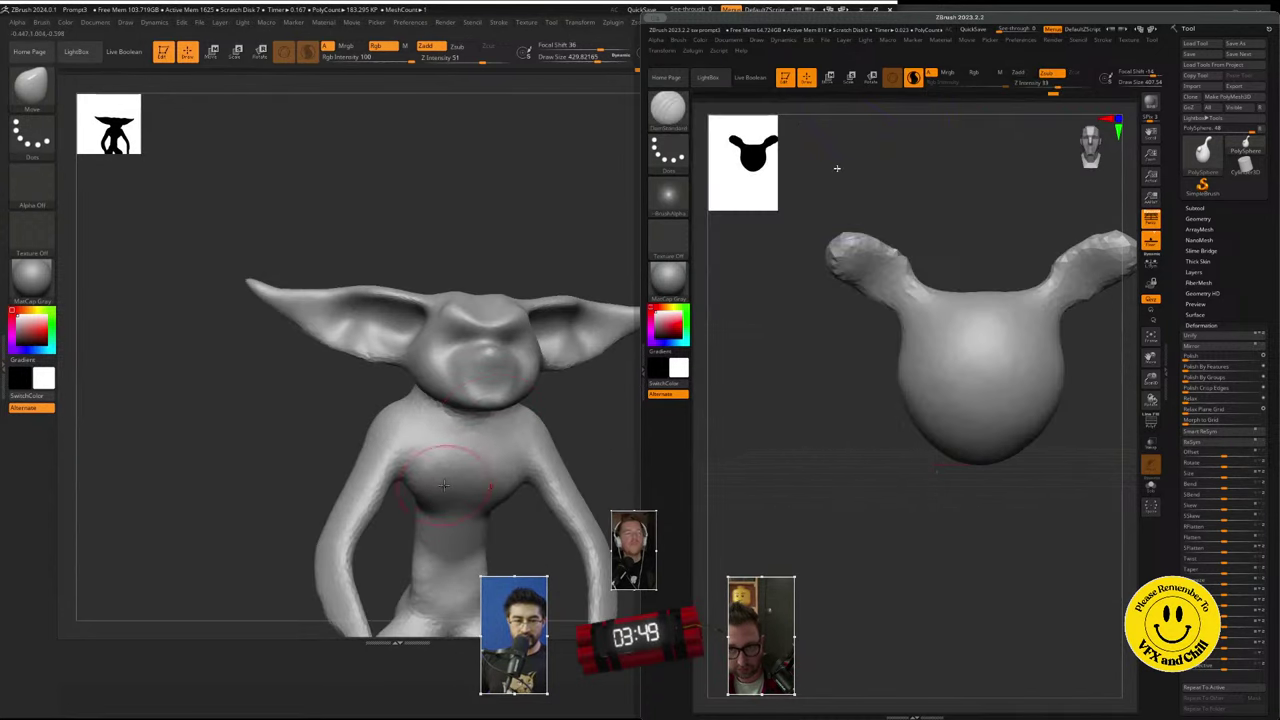
mouse_move(471, 487)
right_mouse_down("alt")
mouse_move(494, 296)
mouse_move(403, 443)
right_mouse_up("alt")
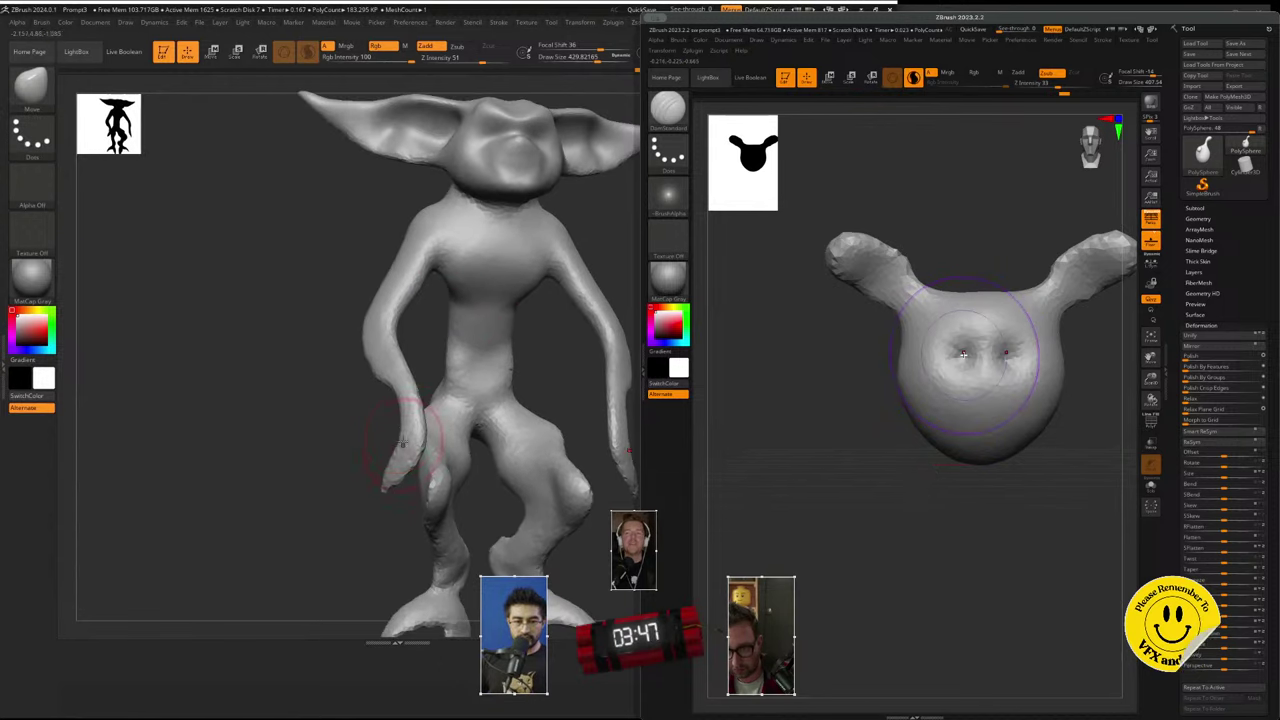
mouse_move(929, 353)
left_mouse_down()
mouse_move(955, 354)
mouse_move(938, 350)
left_mouse_up()
key("ctrl+z")
- Set the slender creature's Move brush to draw size 1000 and reshape its back and hips from the side
key("space")
mouse_move(246, 394)
left_mouse_down()
mouse_move(300, 396)
mouse_move(400, 440)
left_mouse_up()
key("space")
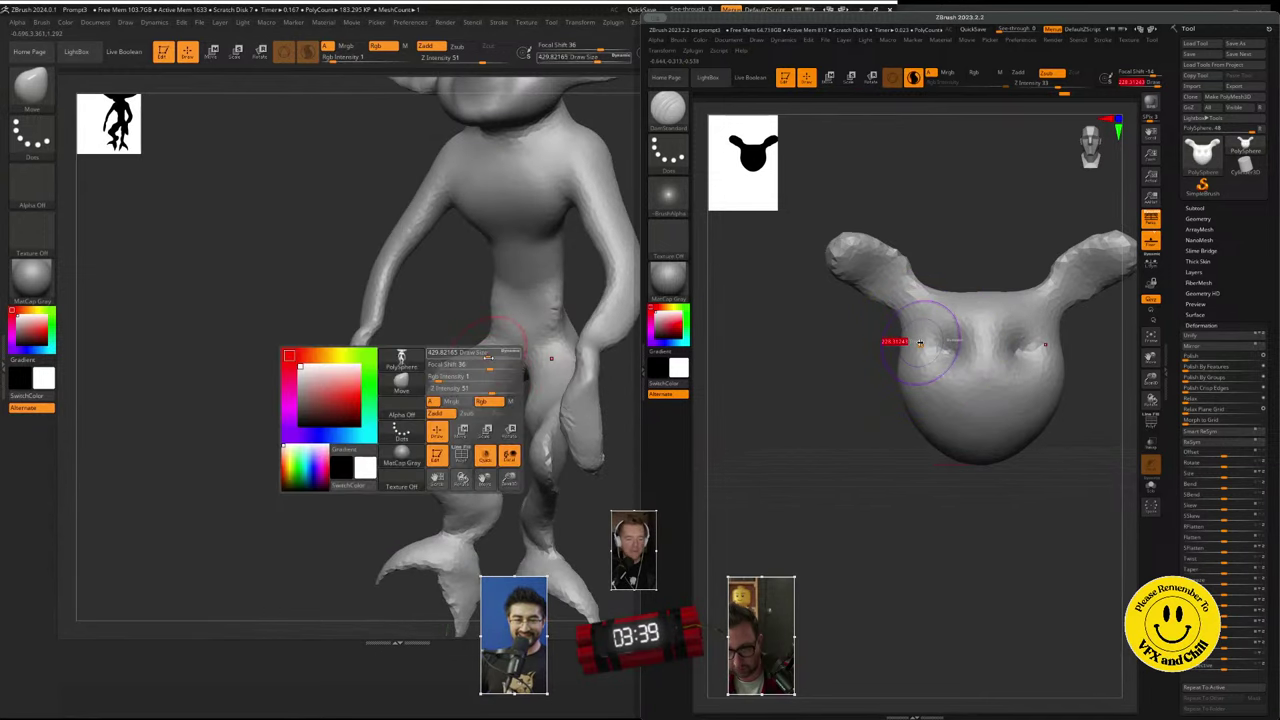
left_click_drag(530, 353, 172, 180)
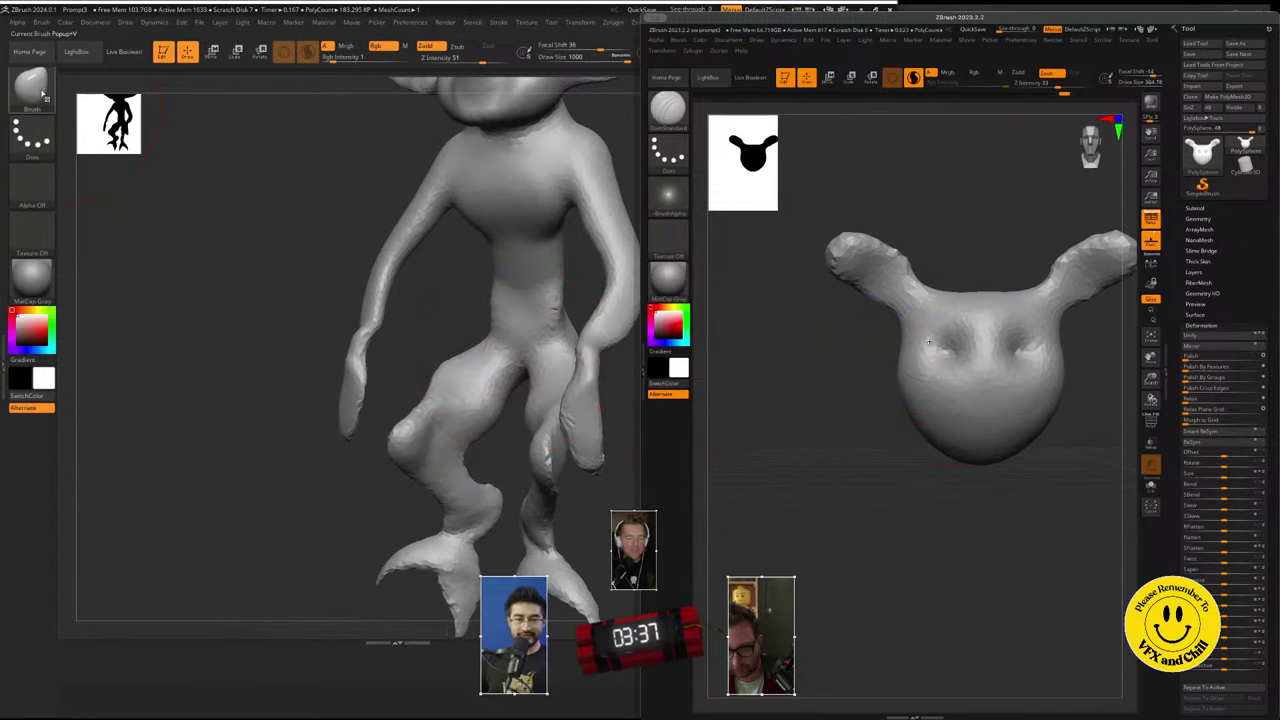
left_click_drag(495, 341, 370, 352)
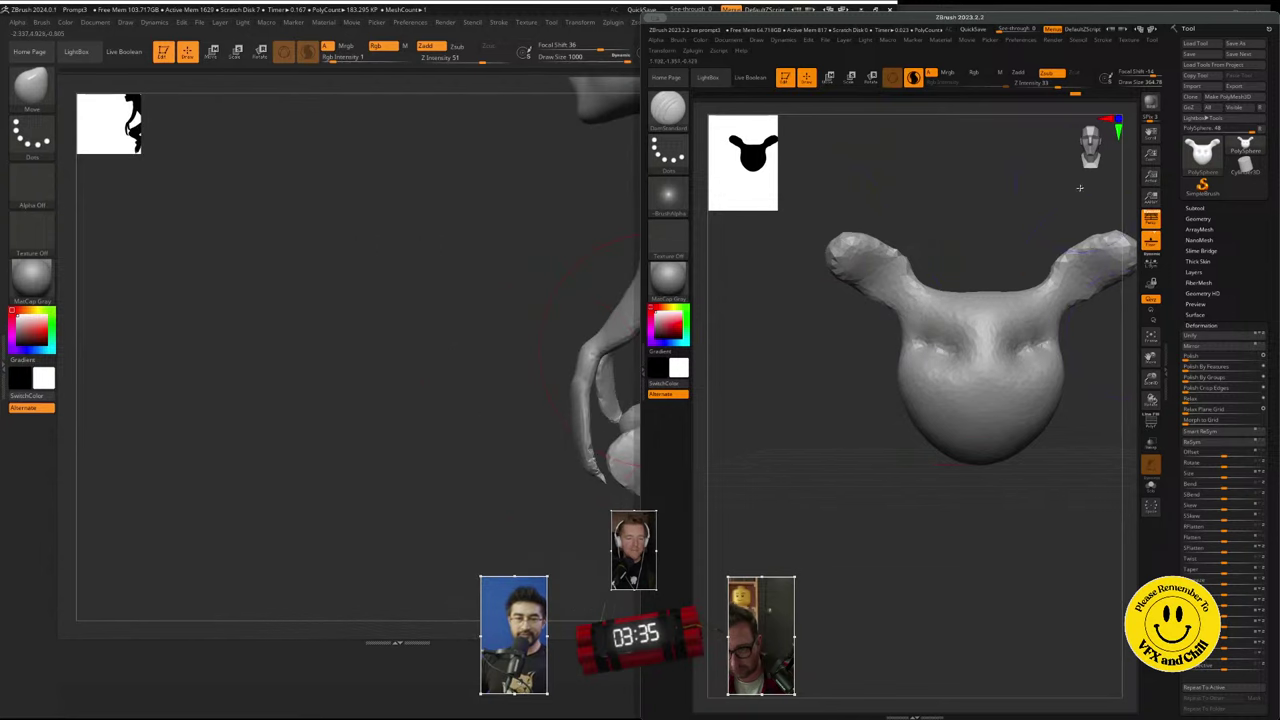
left_click_drag(610, 420, 463, 450, "alt")
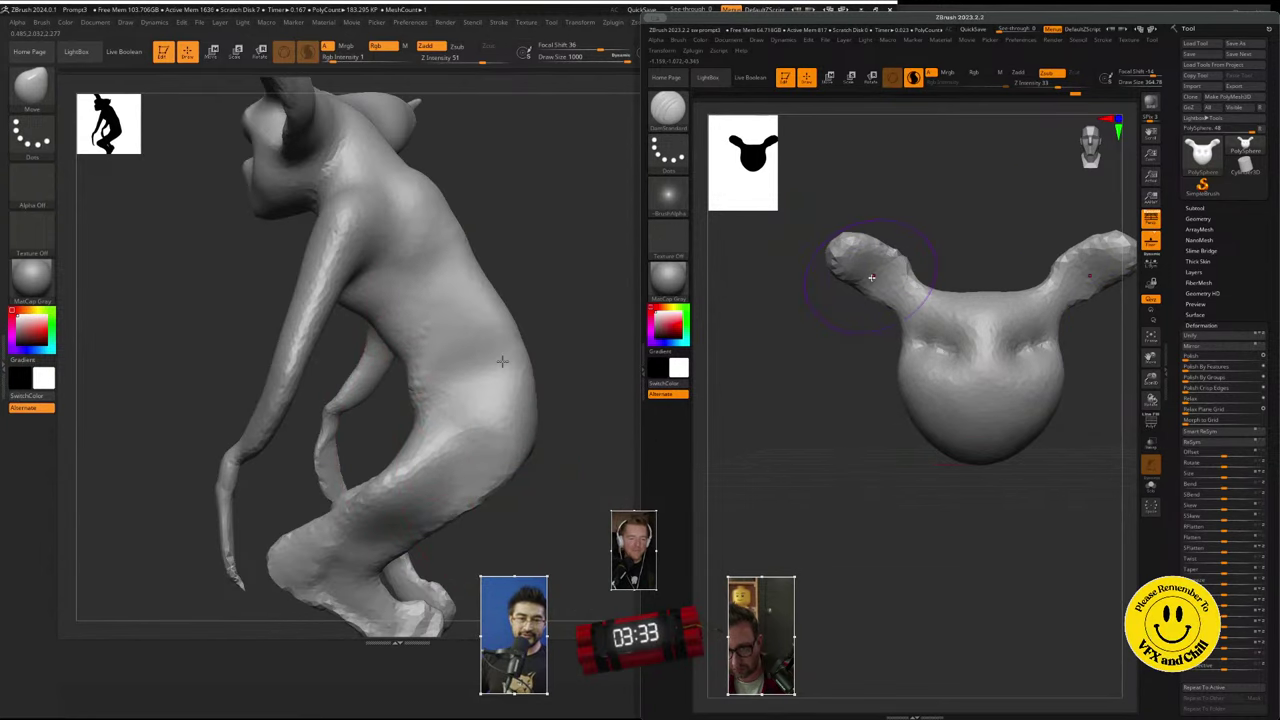
mouse_move(487, 342)
left_mouse_down()
mouse_move(457, 366)
mouse_move(471, 303)
mouse_move(452, 298)
mouse_move(322, 323)
left_mouse_up()
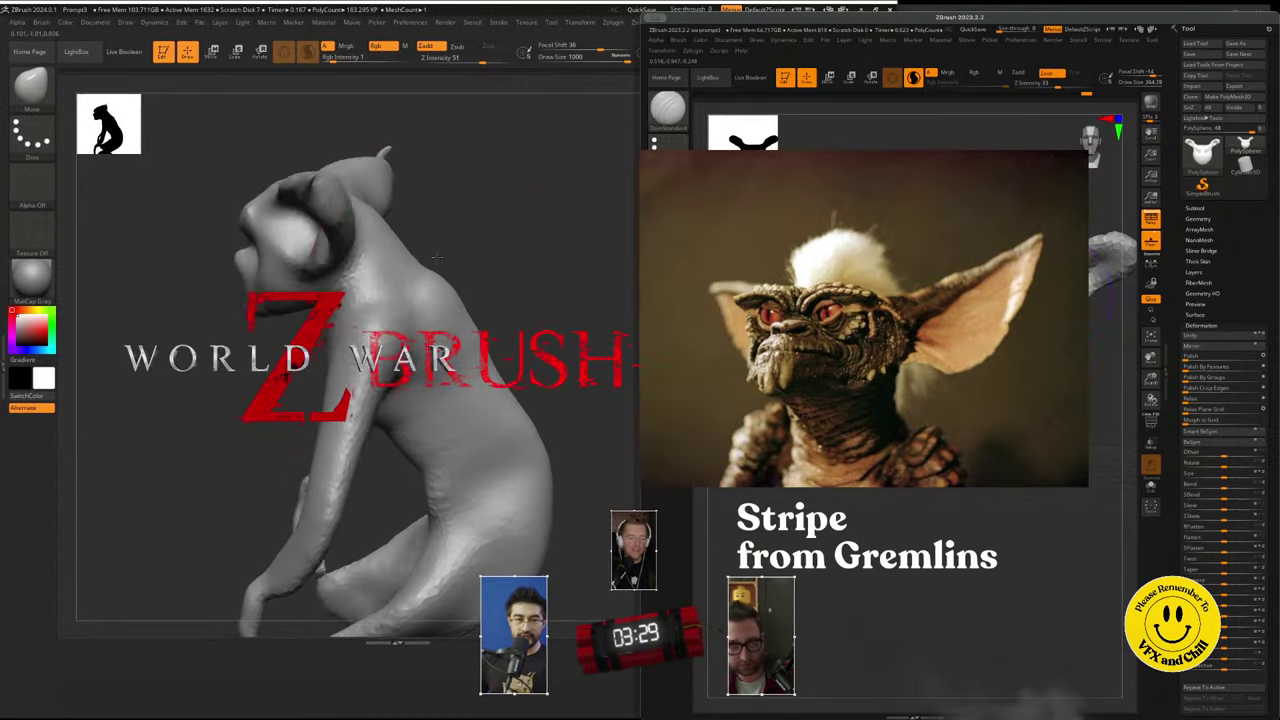
- Reduce the slender creature's Move brush to a draw size of about 666 and switch the large head to the Move brush
key("space")
key("space")
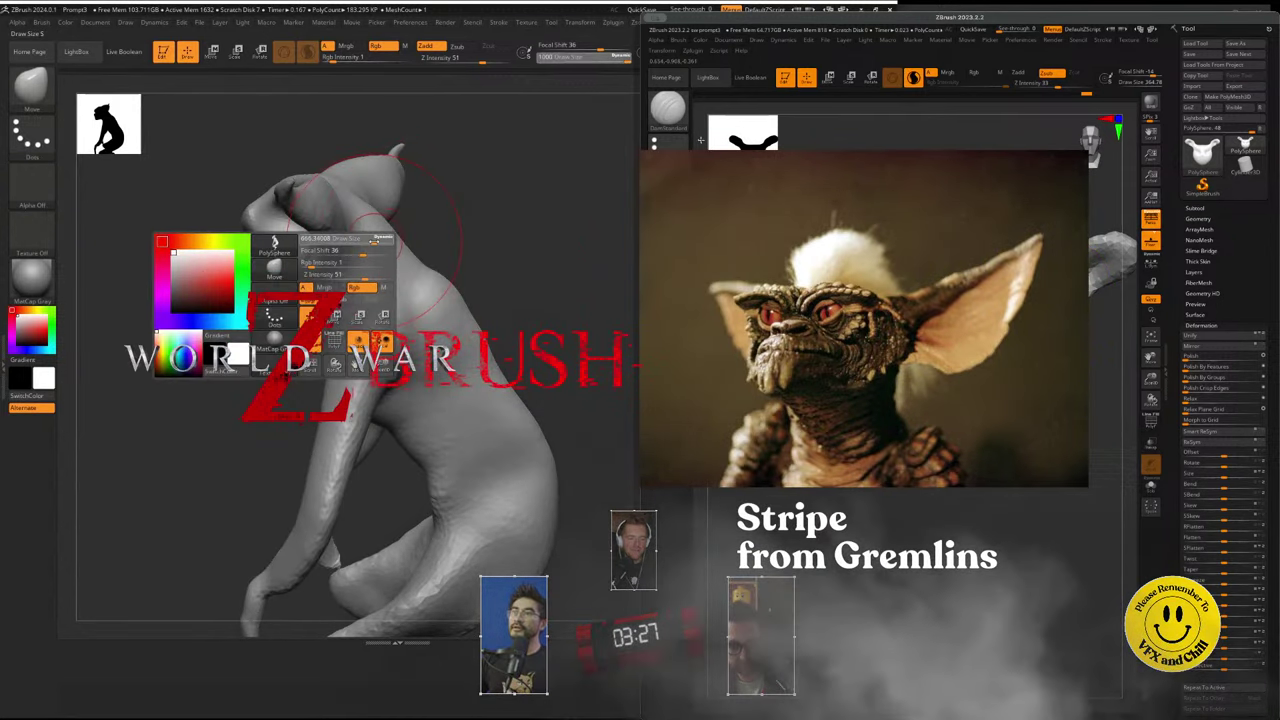
left_click(668, 111)
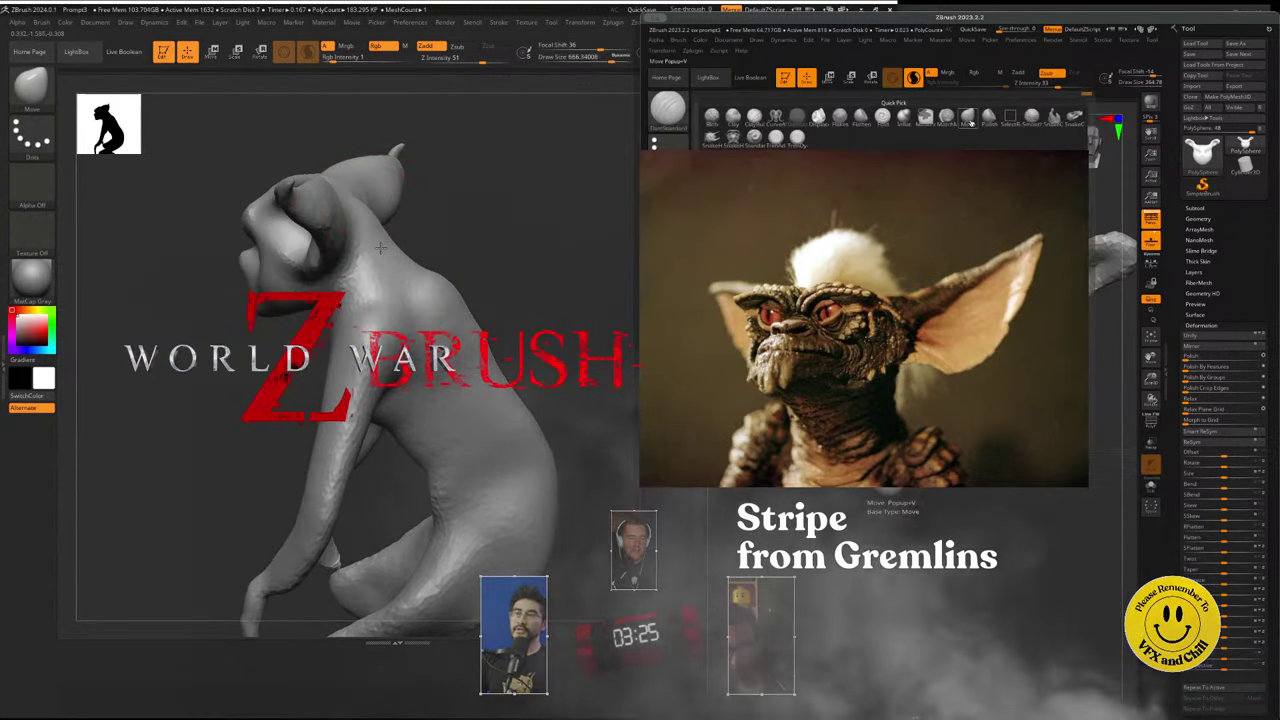
left_click(971, 124)
mouse_move(373, 247)
left_mouse_down()
mouse_move(520, 258)
mouse_move(590, 310)
left_mouse_up()
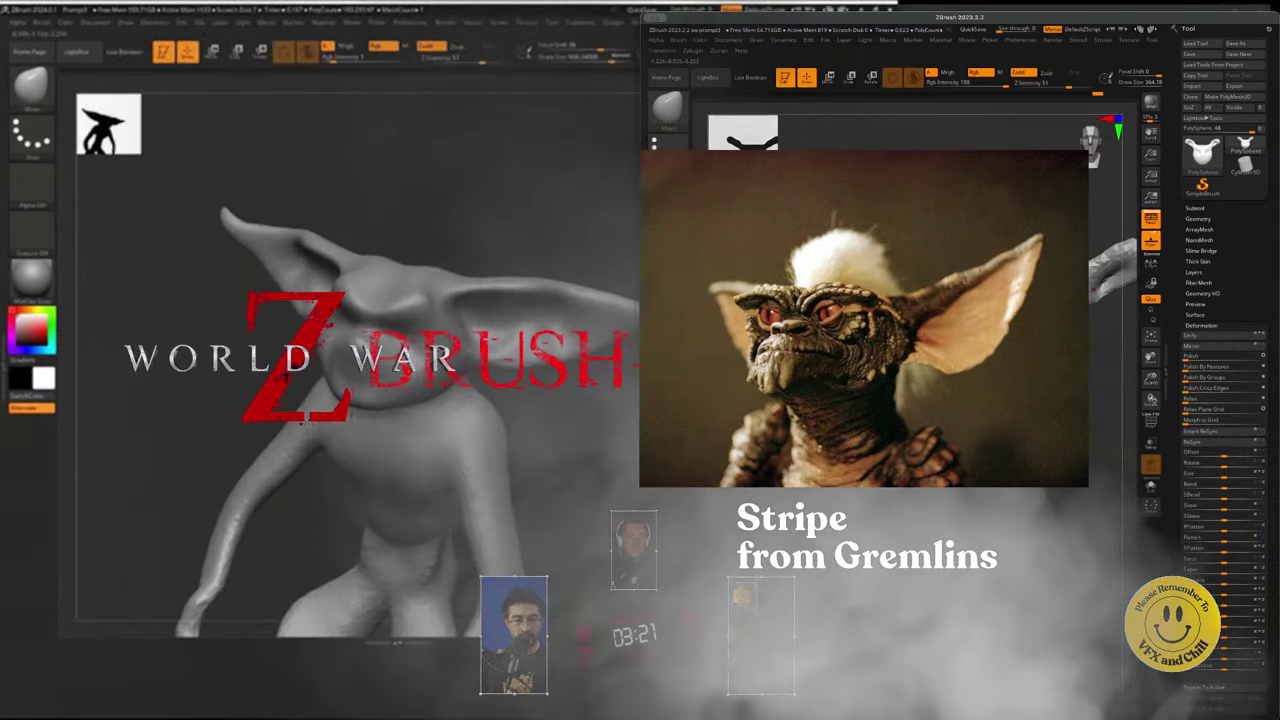
- Select the SnakeHook brush for the slender creature and set its draw size to about 167
right_click_drag(301, 400, 301, 423, "ctrl")
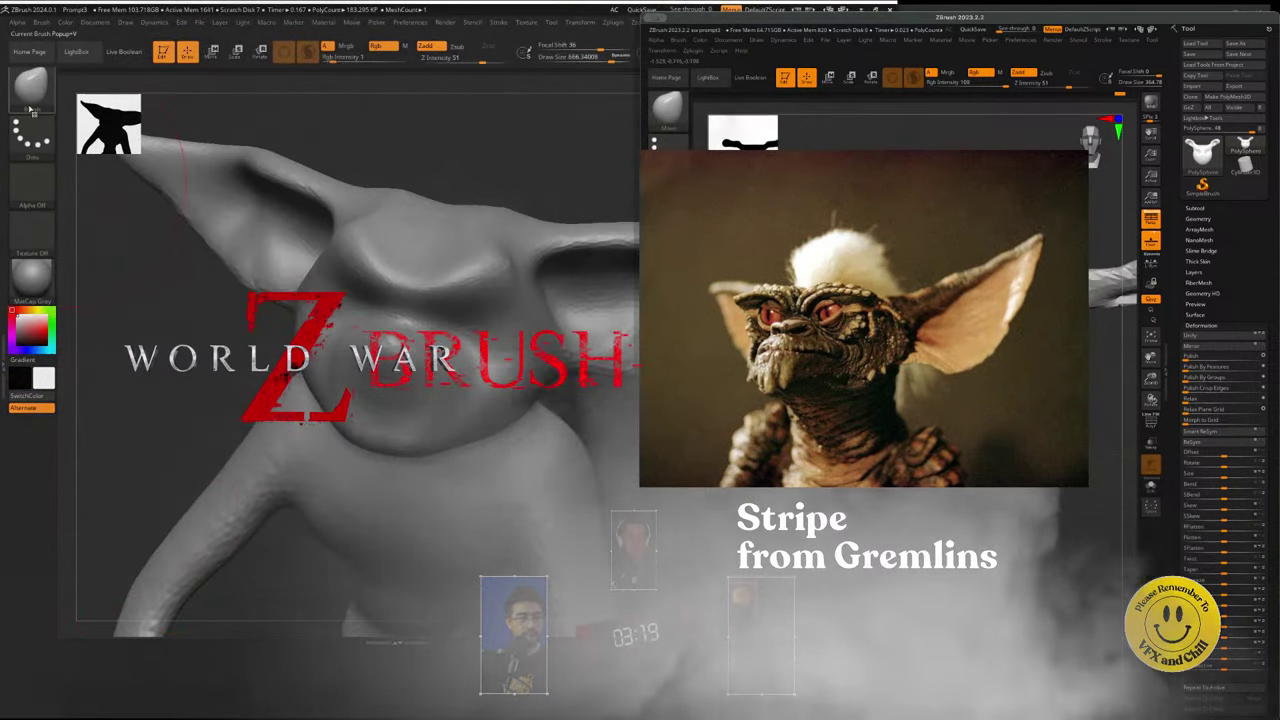
key("b")
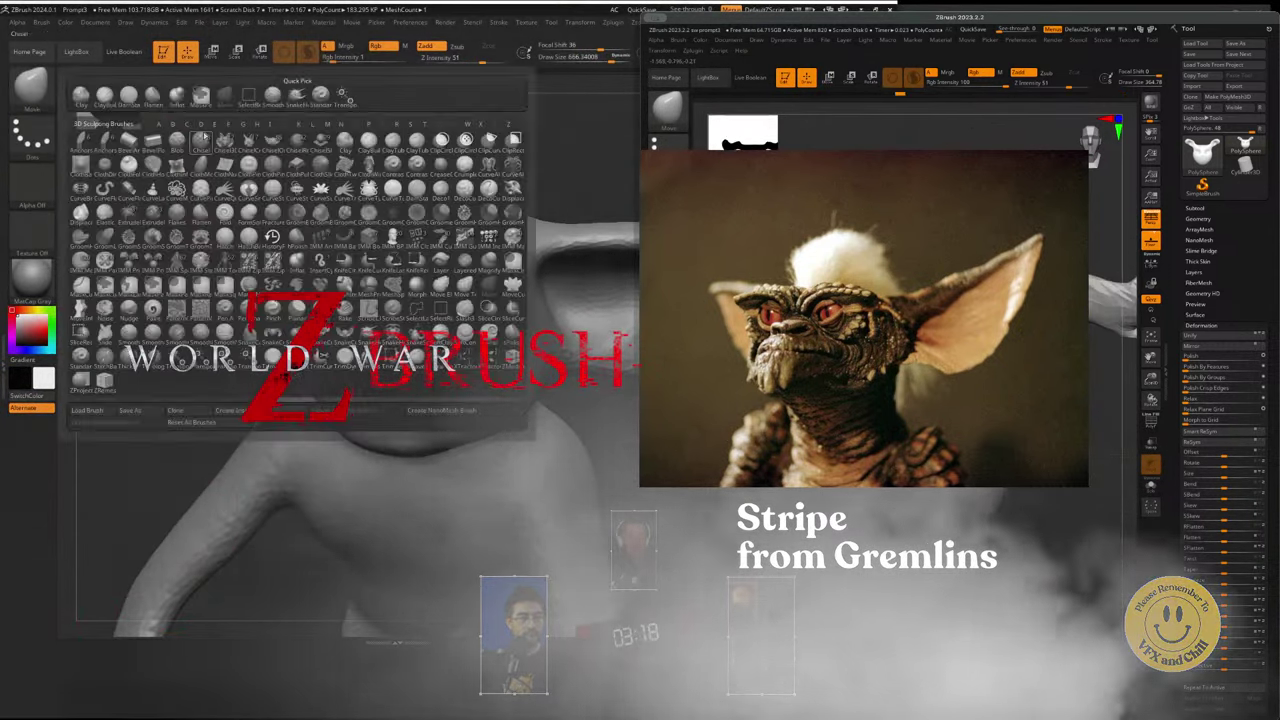
left_click(296, 96)
key("space")
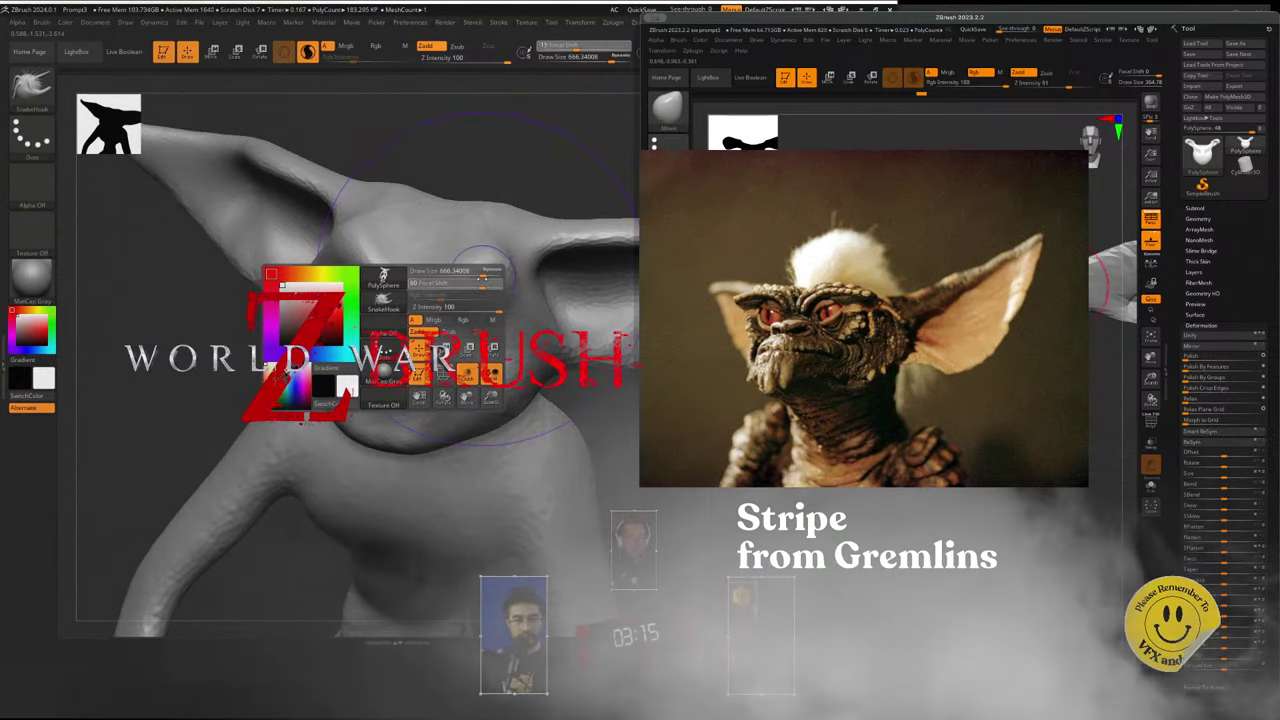
mouse_move(447, 268)
right_mouse_down()
mouse_move(425, 295)
mouse_move(420, 345)
mouse_move(347, 357)
right_mouse_up()
- Pull points out of the slender creature's chin with SnakeHook and switch the large head to the Flatten brush
key("b")
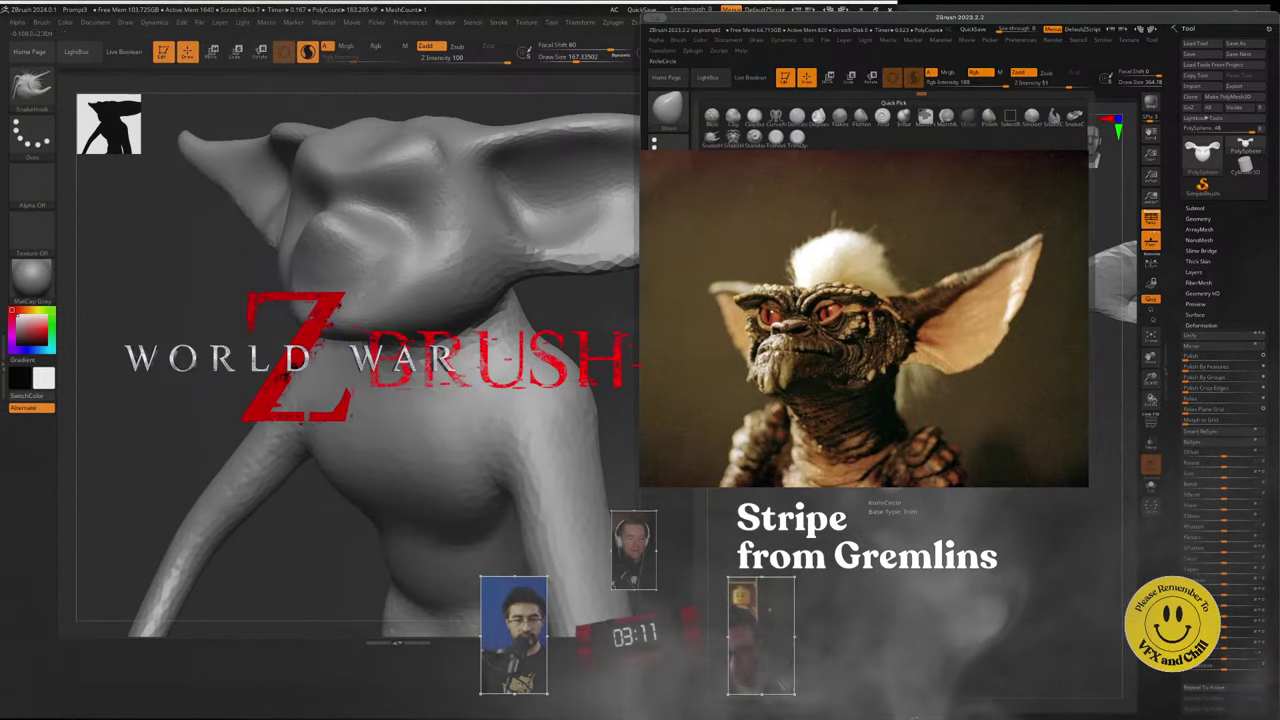
right_click_drag(232, 312, 312, 299)
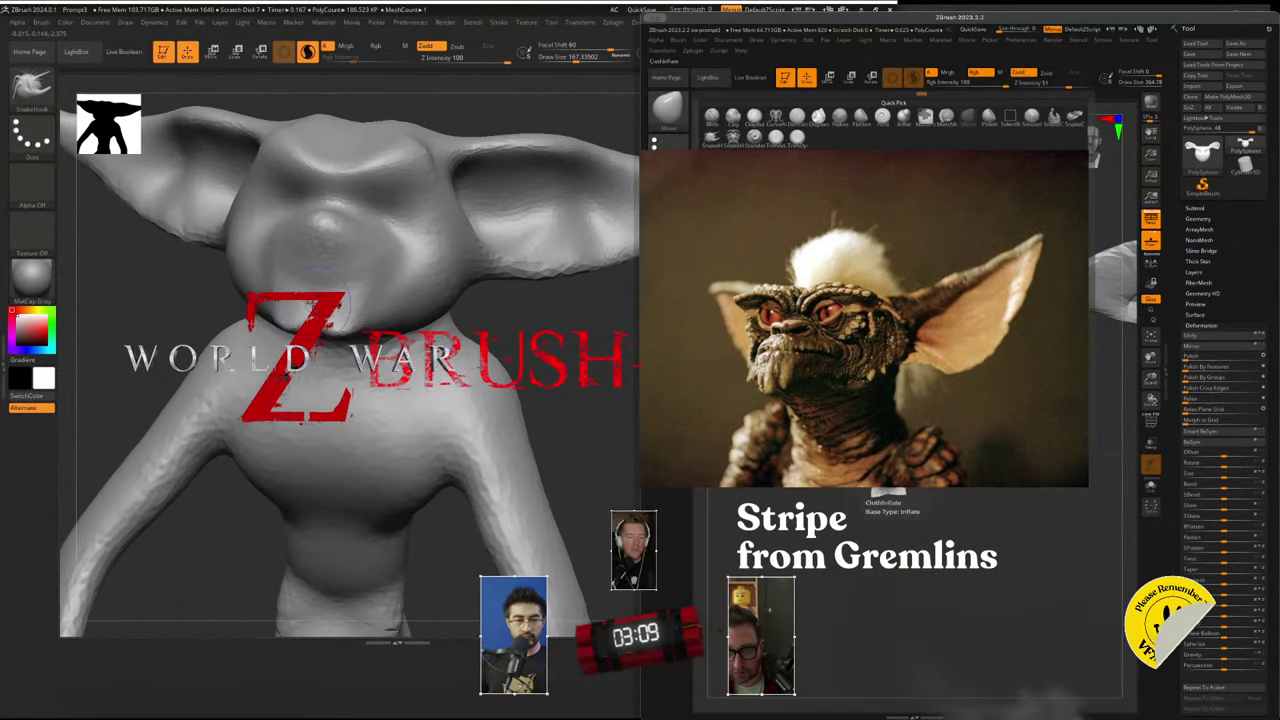
left_click_drag(312, 358, 285, 320)
left_click(861, 117)
right_click_drag(204, 396, 184, 403)
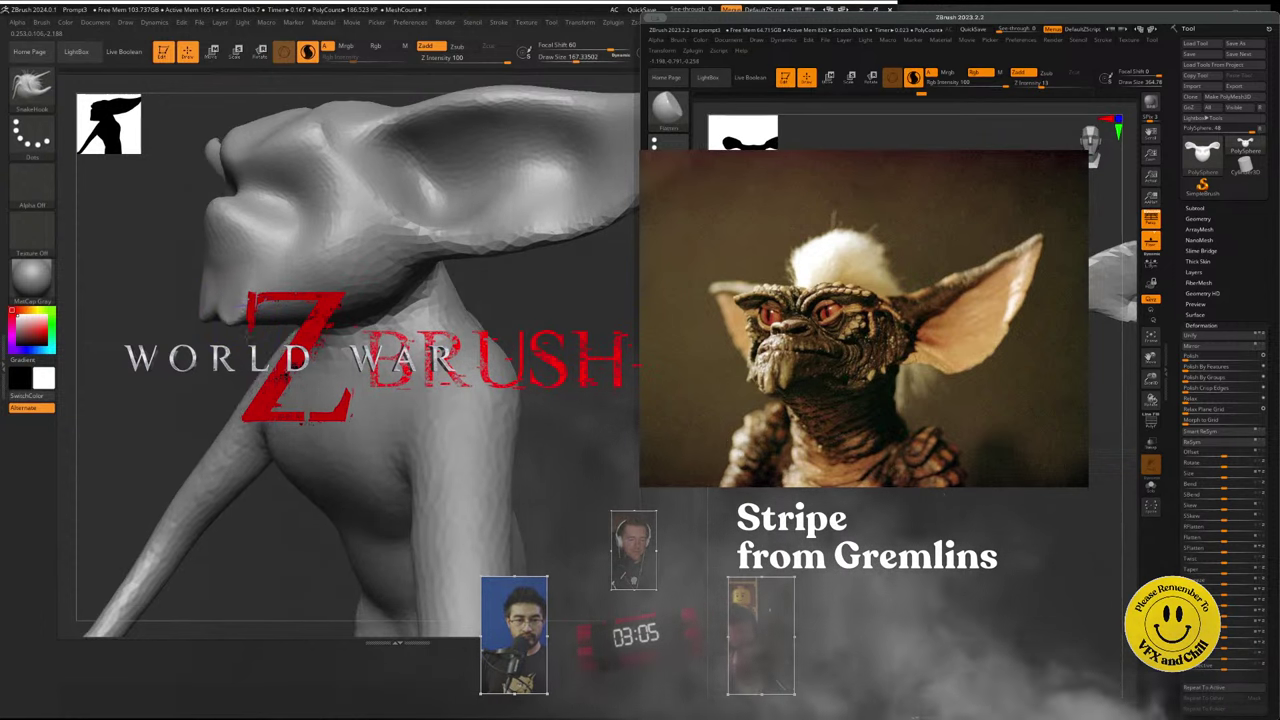
- Reduce SnakeHook's draw size to about 124 and pull spikes out of the slender creature's brow
key("space")
left_click_drag(246, 336, 240, 336)
mouse_move(240, 250)
right_mouse_down("alt")
mouse_move(266, 385)
mouse_move(284, 354)
right_mouse_up("alt")
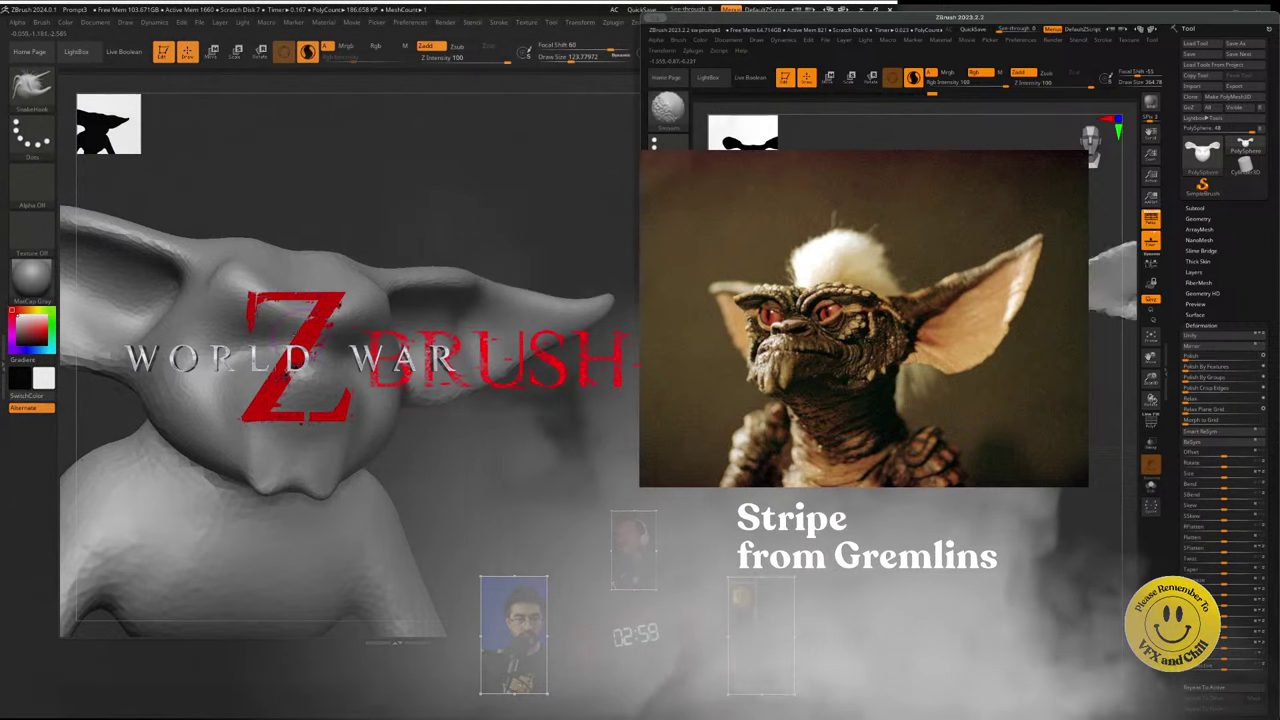
mouse_move(302, 422)
right_mouse_down()
mouse_move(249, 402)
mouse_move(288, 452)
right_mouse_up()
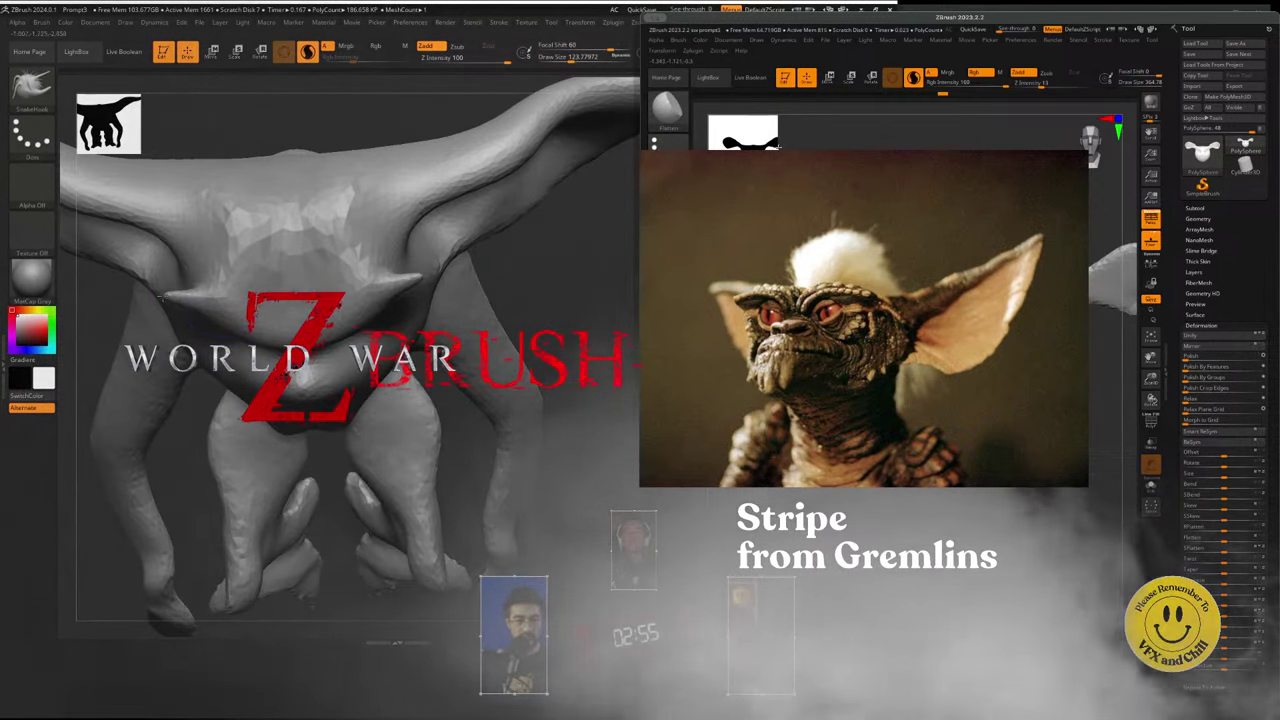
- Switch the large head to the Clay brush and add further spikes along the slender creature's brow
left_click(664, 110)
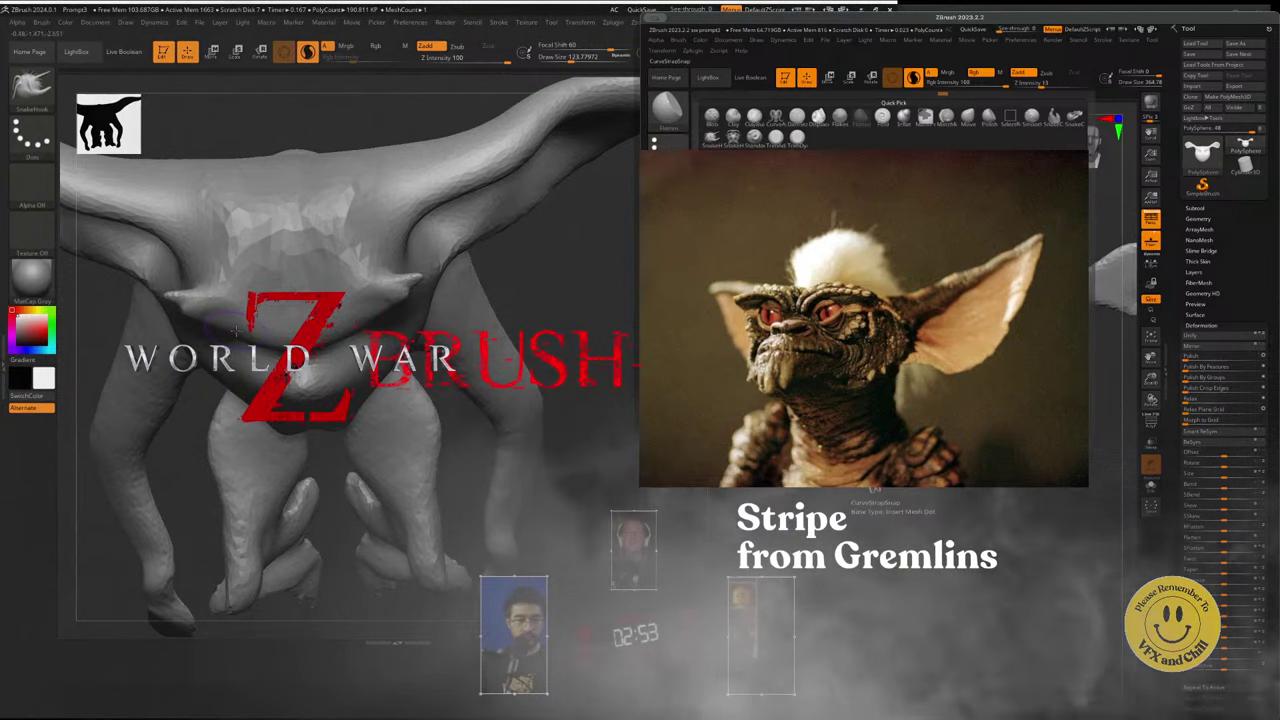
right_click_drag(241, 336, 239, 338)
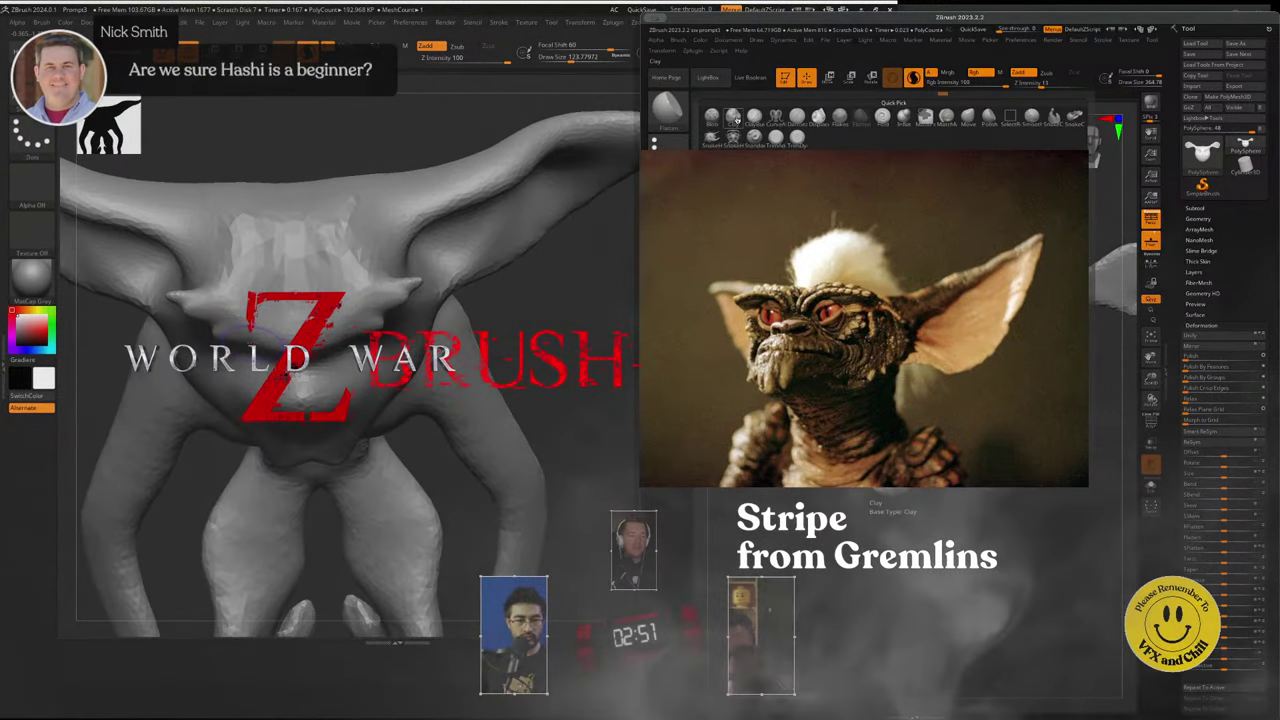
left_click(736, 120)
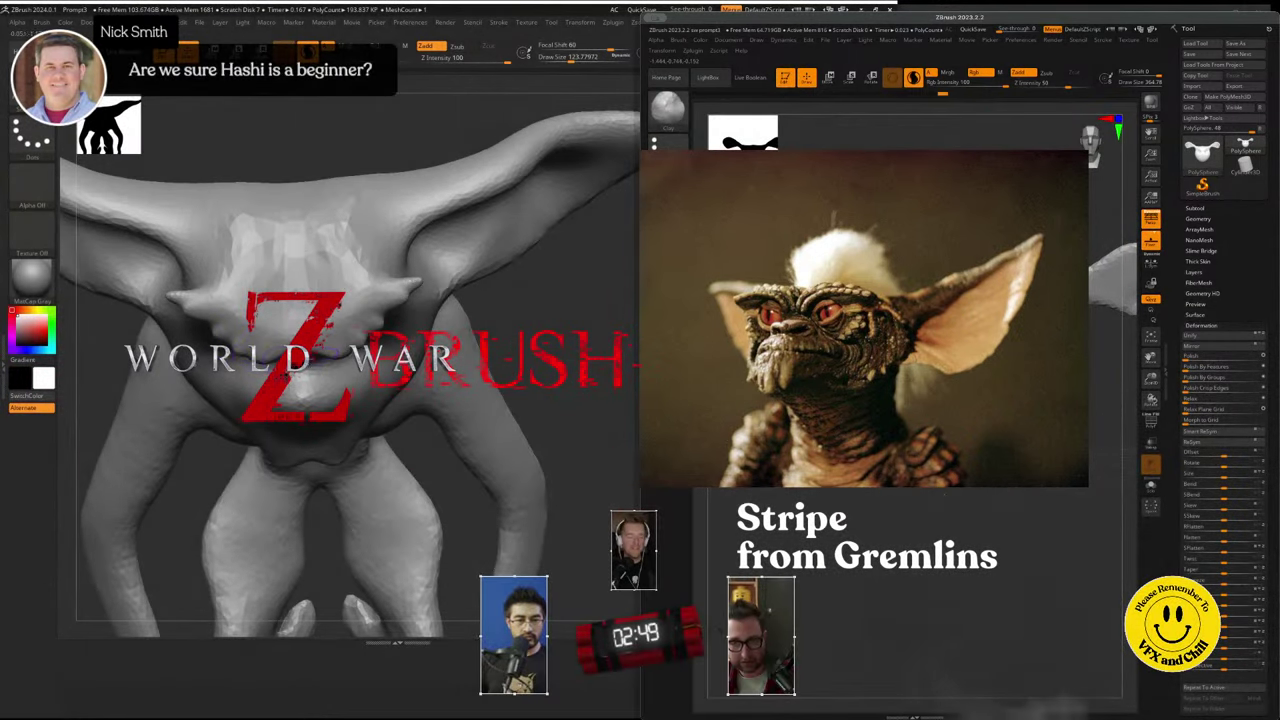
- Change the slender creature's brush to Move and the large head's brush to Inflat
right_click_drag(335, 350, 415, 300)
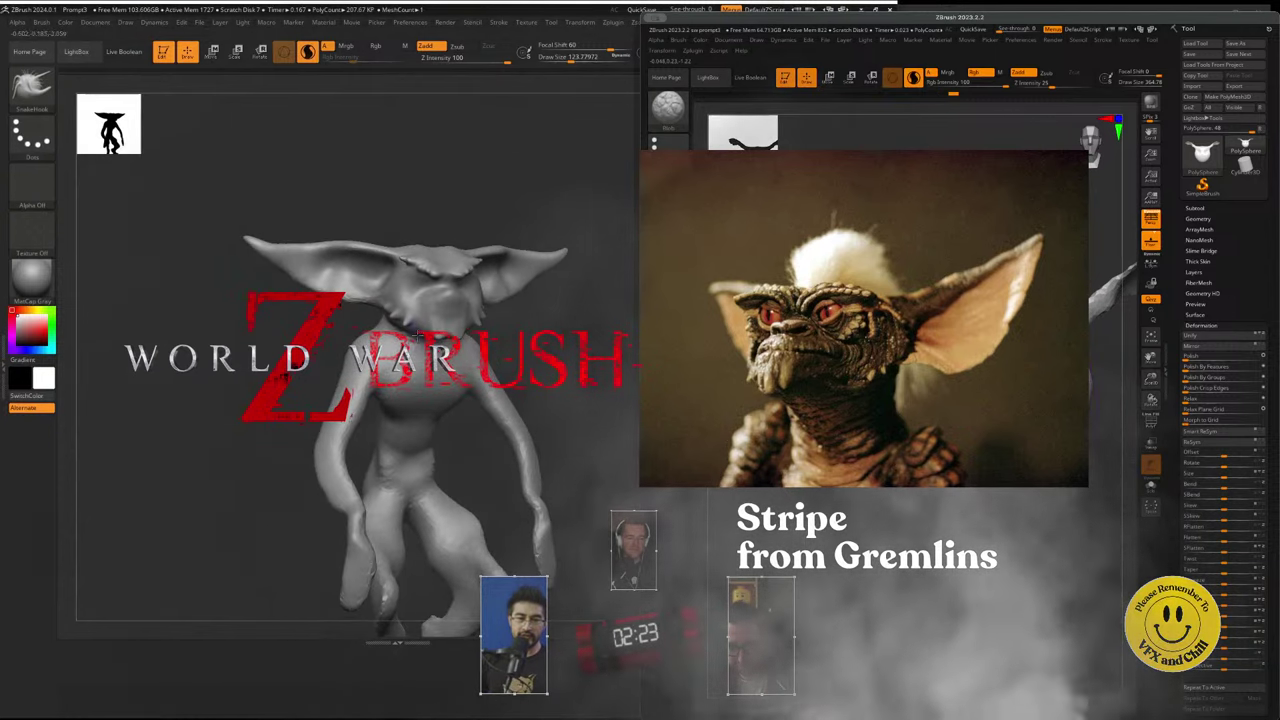
mouse_move(442, 315)
right_mouse_down("ctrl")
mouse_move(372, 298)
mouse_move(386, 322)
mouse_move(440, 322)
right_mouse_up("ctrl")
key("b")
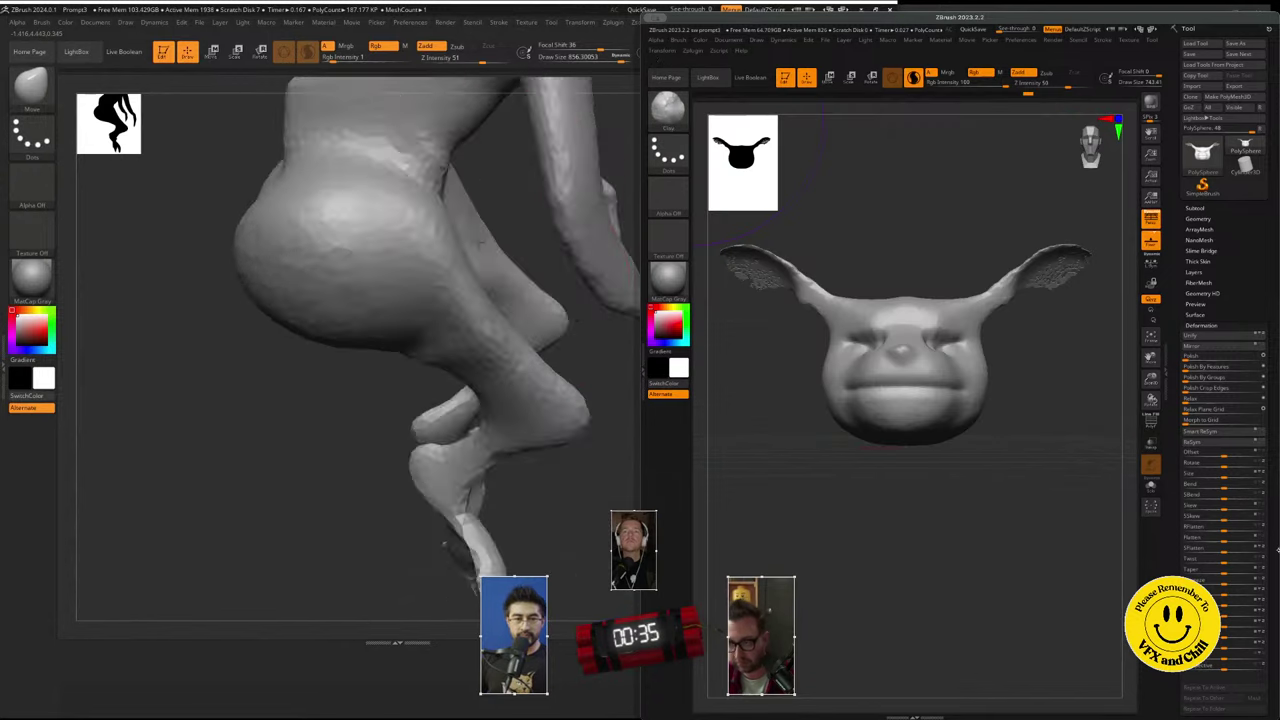
left_click(657, 108)
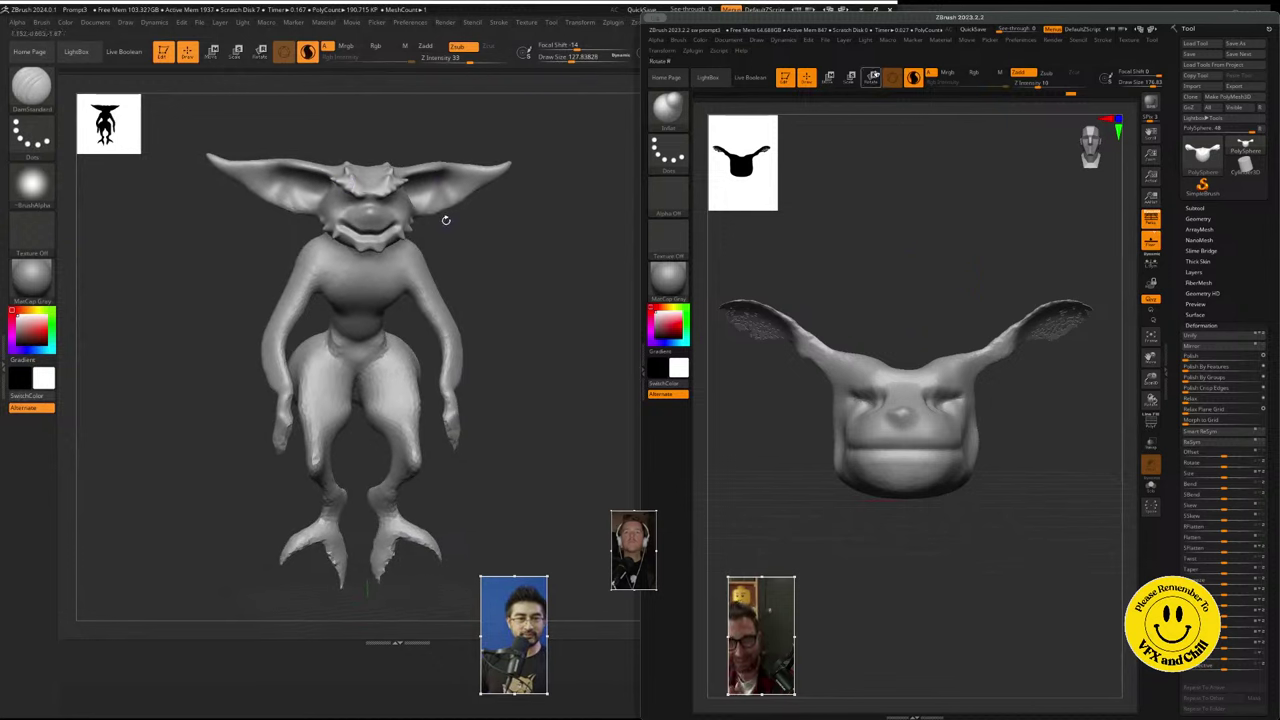
- Save the large head's project
left_click(825, 40)
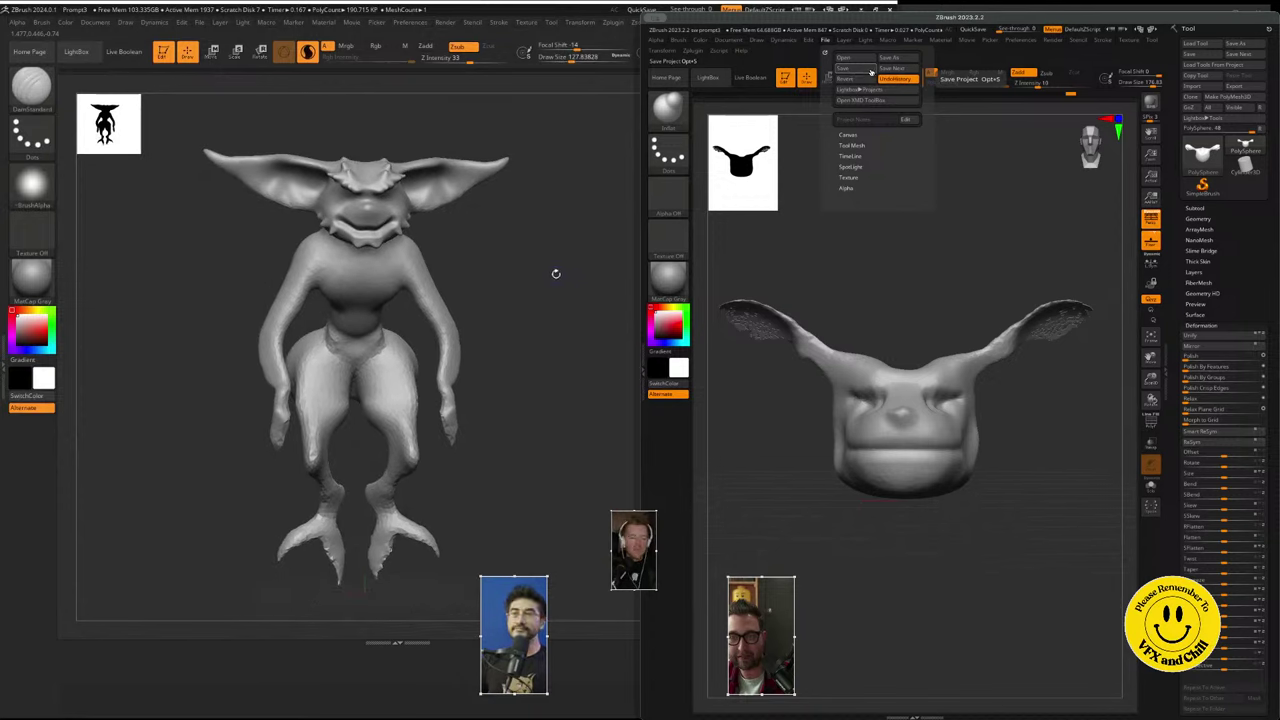
left_click(852, 67)
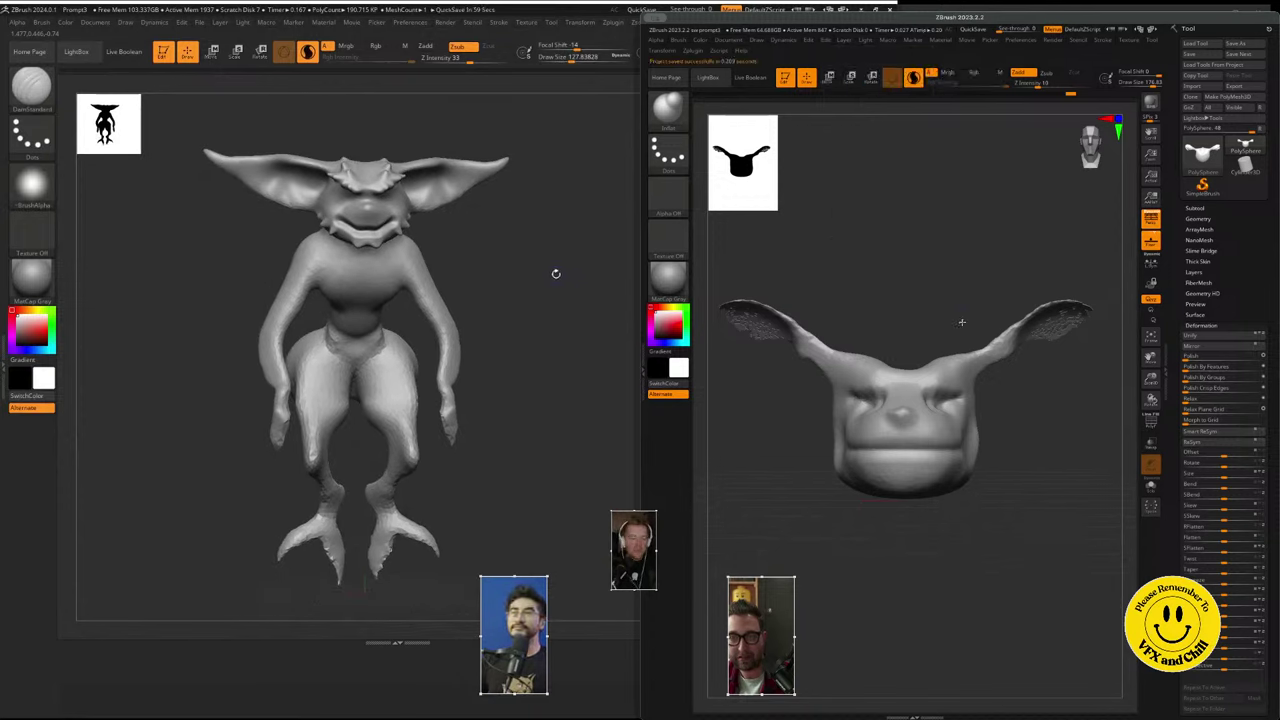
left_click(824, 40)
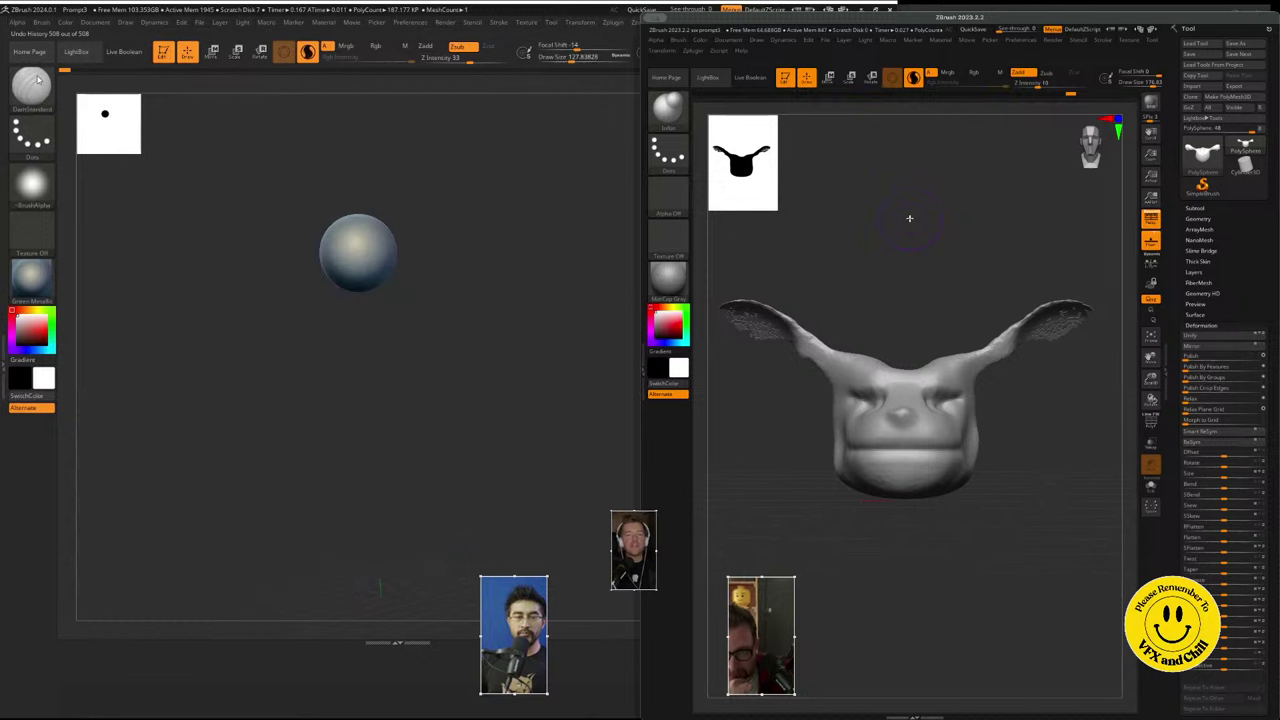
- Replay the large head's undo history from its earliest states and return to the finished sculpt
left_click_drag(1073, 97, 697, 95)
left_click_drag(701, 37, 706, 36)
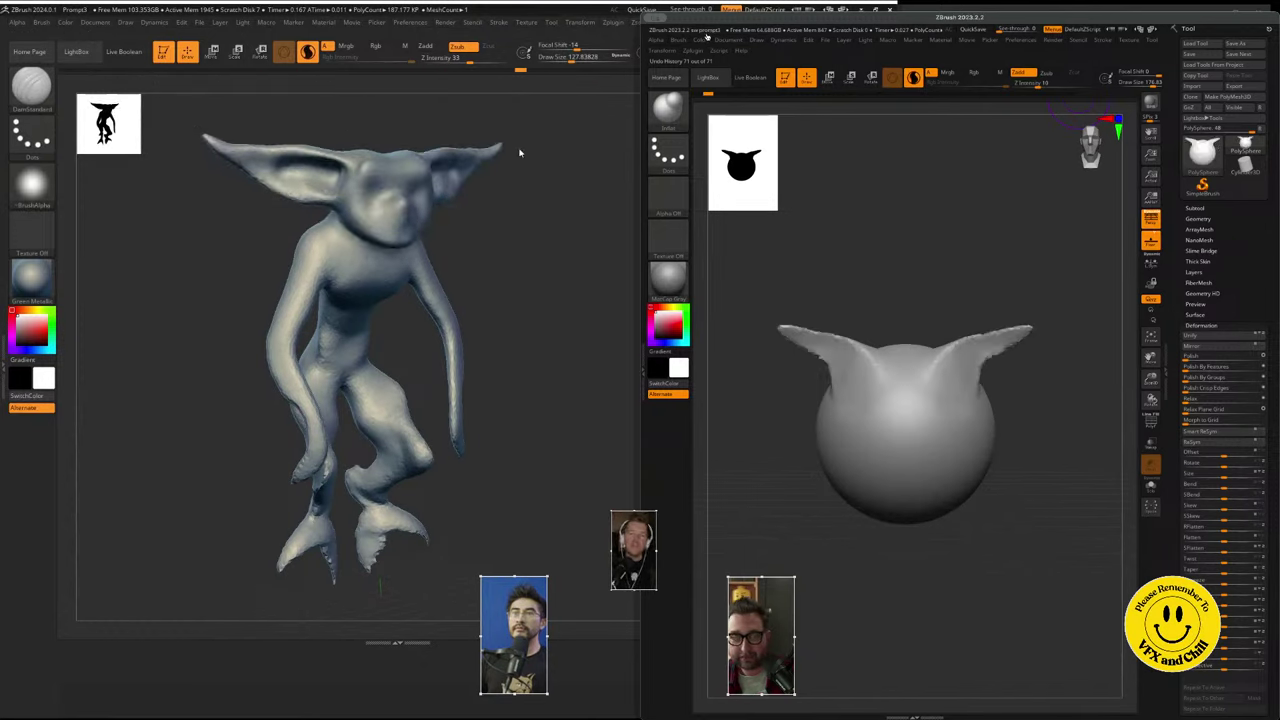
mouse_move(707, 36)
left_mouse_down()
mouse_move(871, 37)
mouse_move(692, 40)
mouse_move(712, 40)
left_mouse_up()
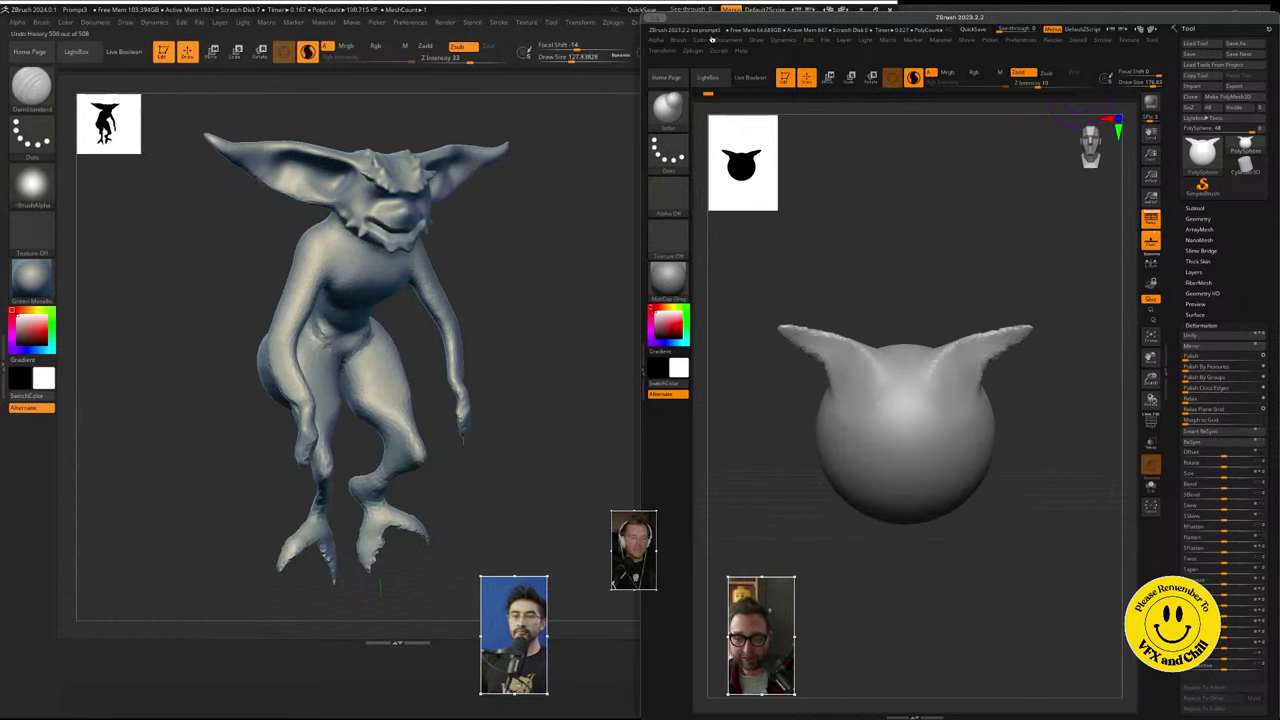
left_click_drag(712, 40, 1062, 68)
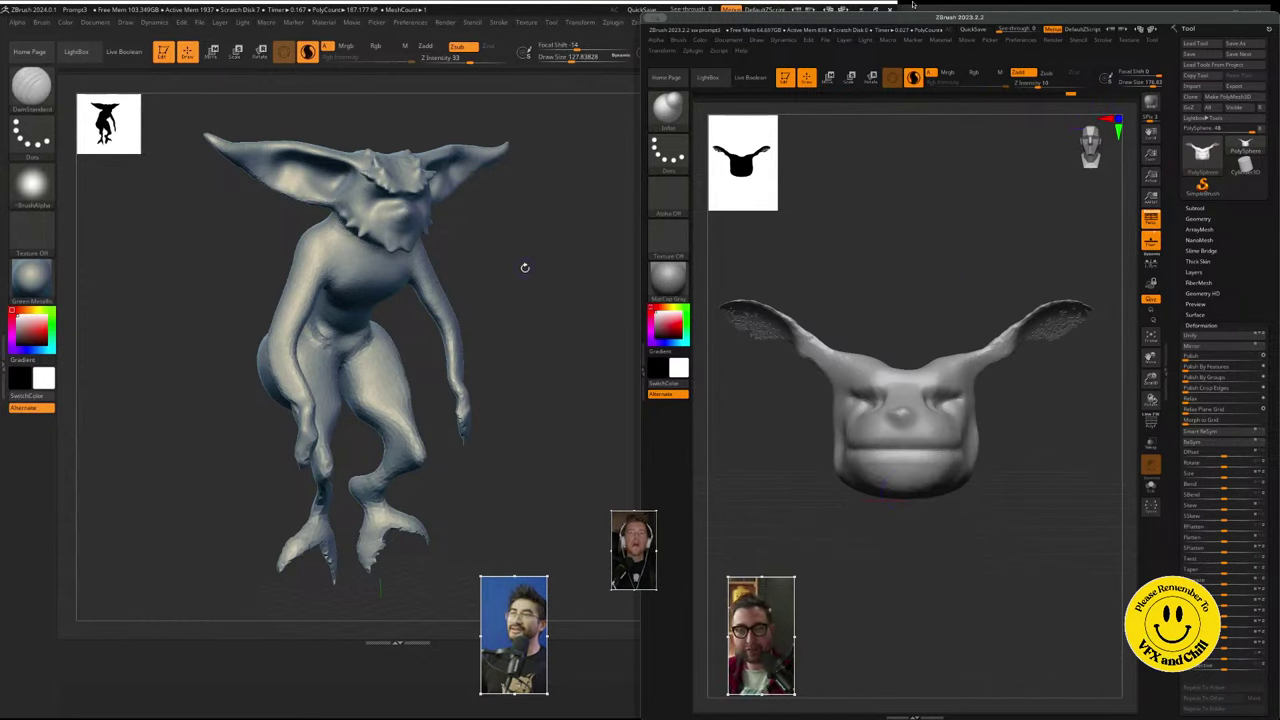
- View the finished slender creature from the side and front, and load the DynaMesh_Sphere_128 project in the large head's session
left_click_drag(521, 348, 484, 334)
left_click(708, 77)
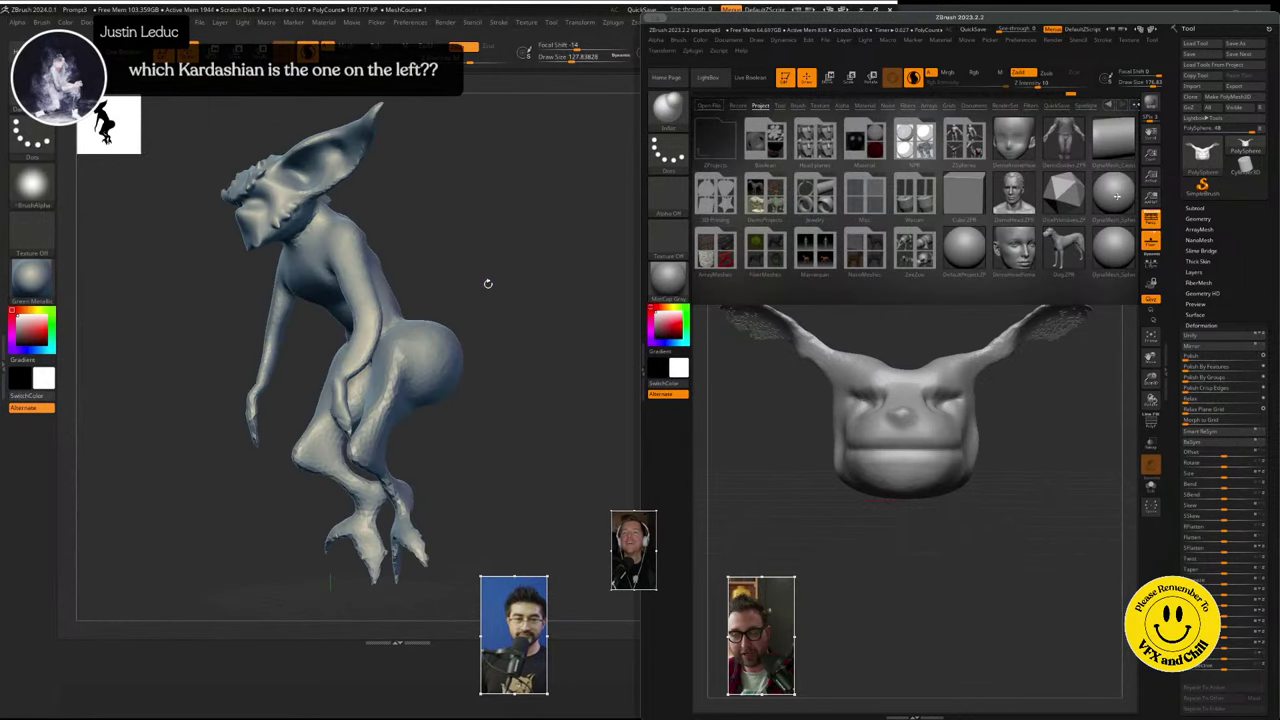
left_click_drag(488, 283, 520, 254)
double_click(1117, 196)
left_click(633, 254)
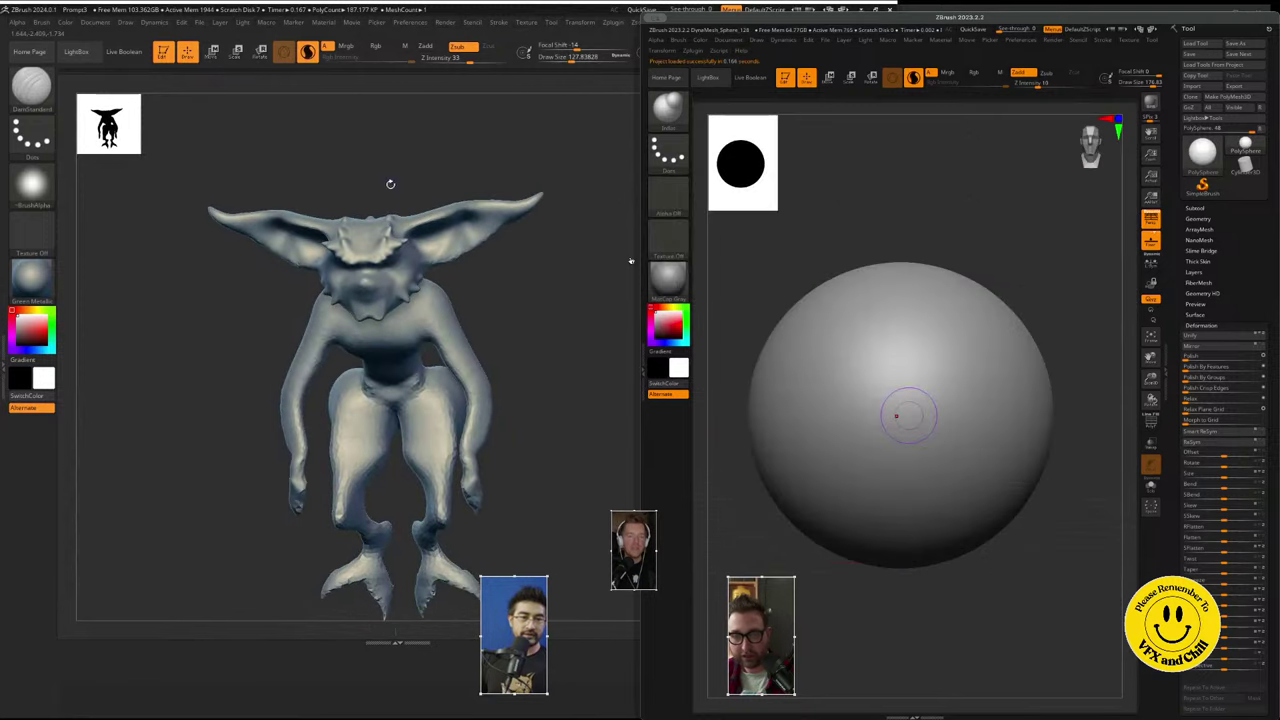
- Examine the finished slender creature's head, torso and feet up close, then return to a full front view
left_click_drag(391, 183, 397, 177)
mouse_move(397, 177)
right_mouse_down("ctrl")
mouse_move(405, 203)
mouse_move(428, 165)
mouse_move(346, 211)
mouse_move(346, 336)
right_mouse_up("ctrl")
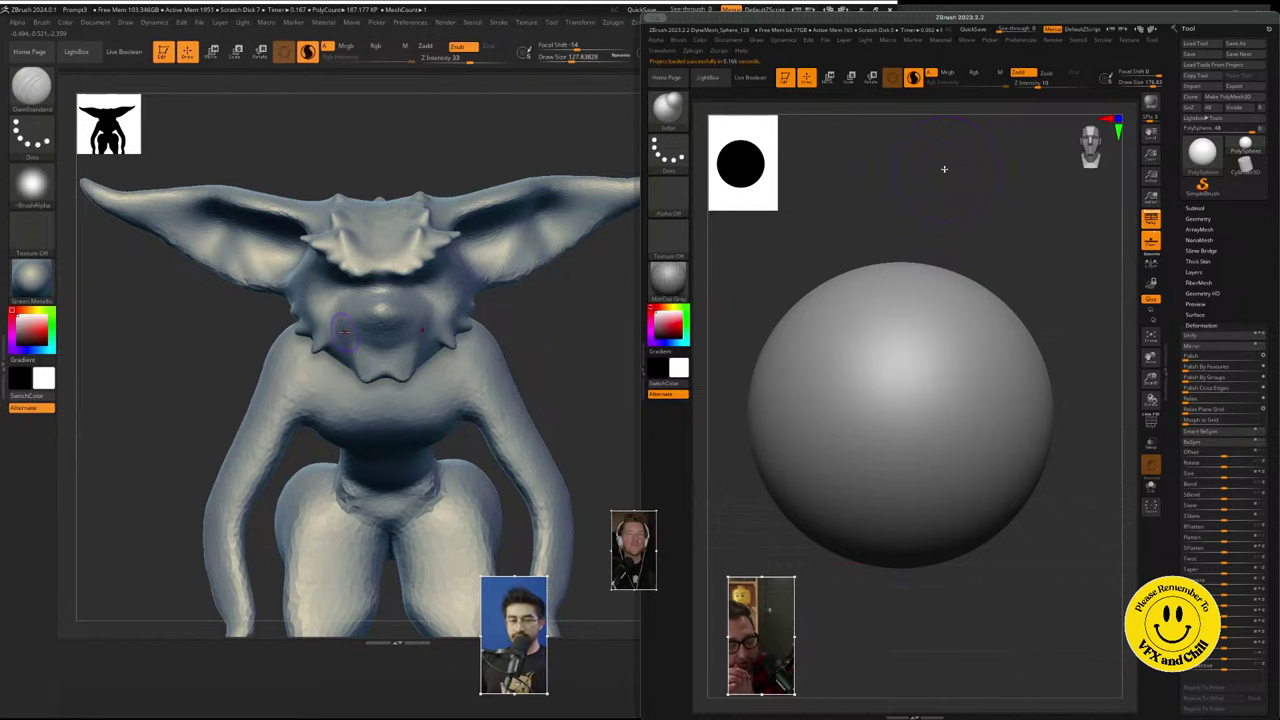
right_click_drag(371, 463, 386, 301, "ctrl")
right_click_drag(428, 423, 434, 200, "alt")
right_click_drag(405, 375, 377, 378)
left_click_drag(377, 378, 369, 466)
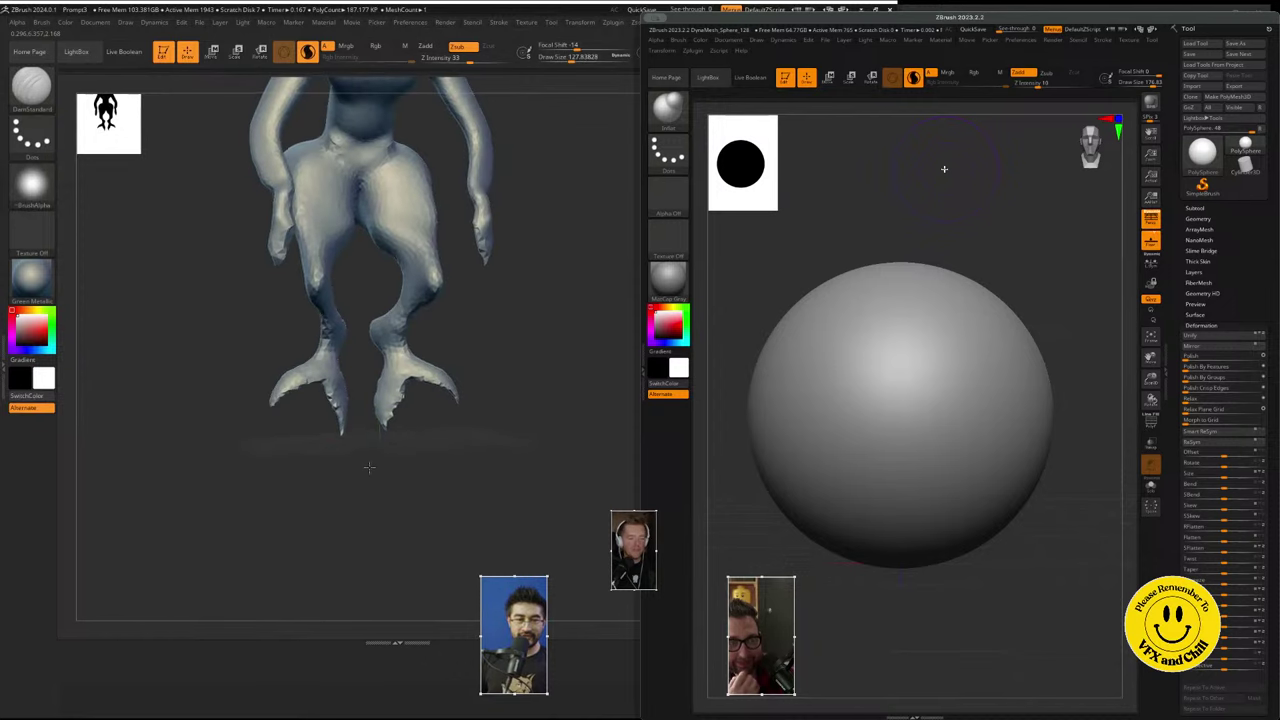
right_click_drag(447, 118, 464, 313, "alt")
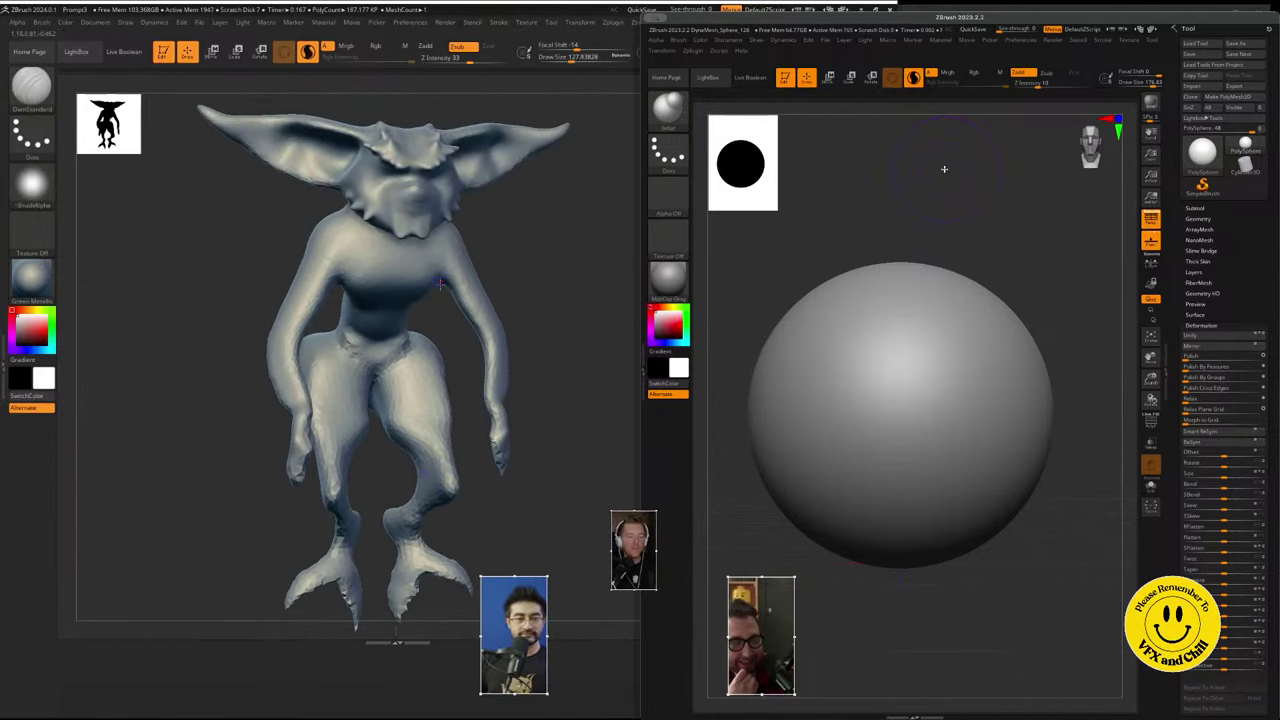
left_click_drag(440, 284, 360, 4)
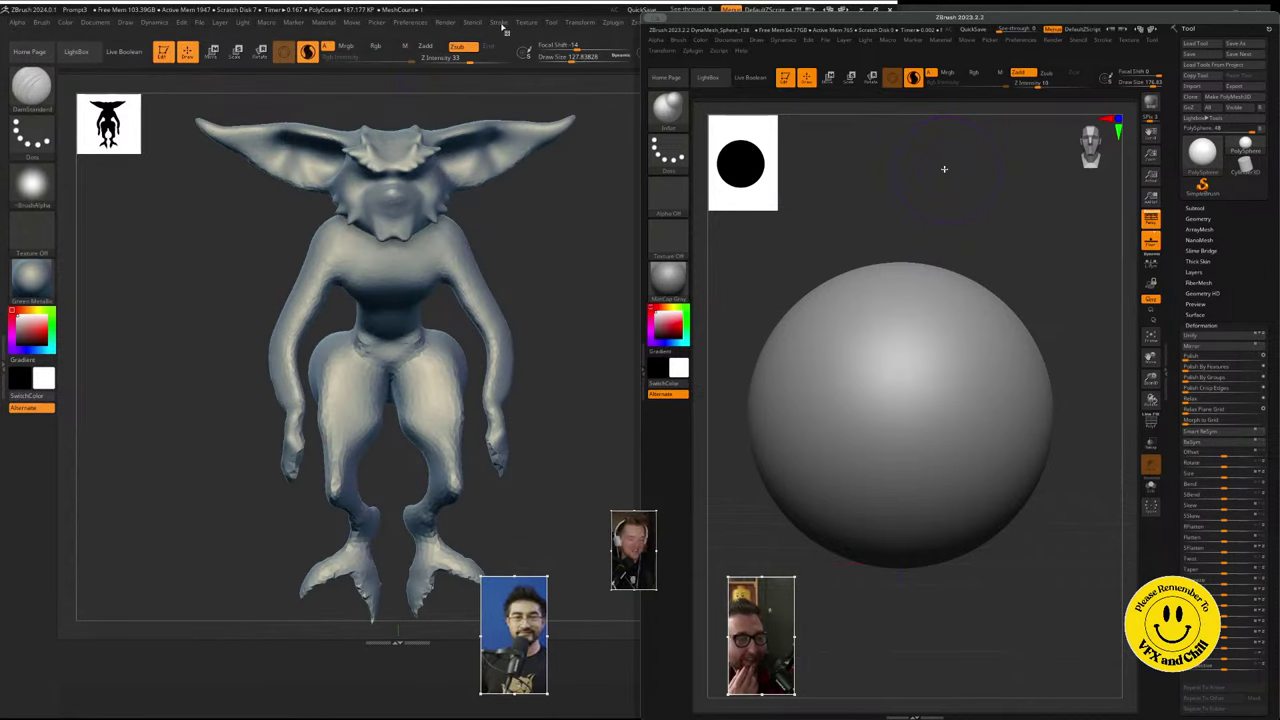
- Save the slender creature's project
left_click(200, 23)
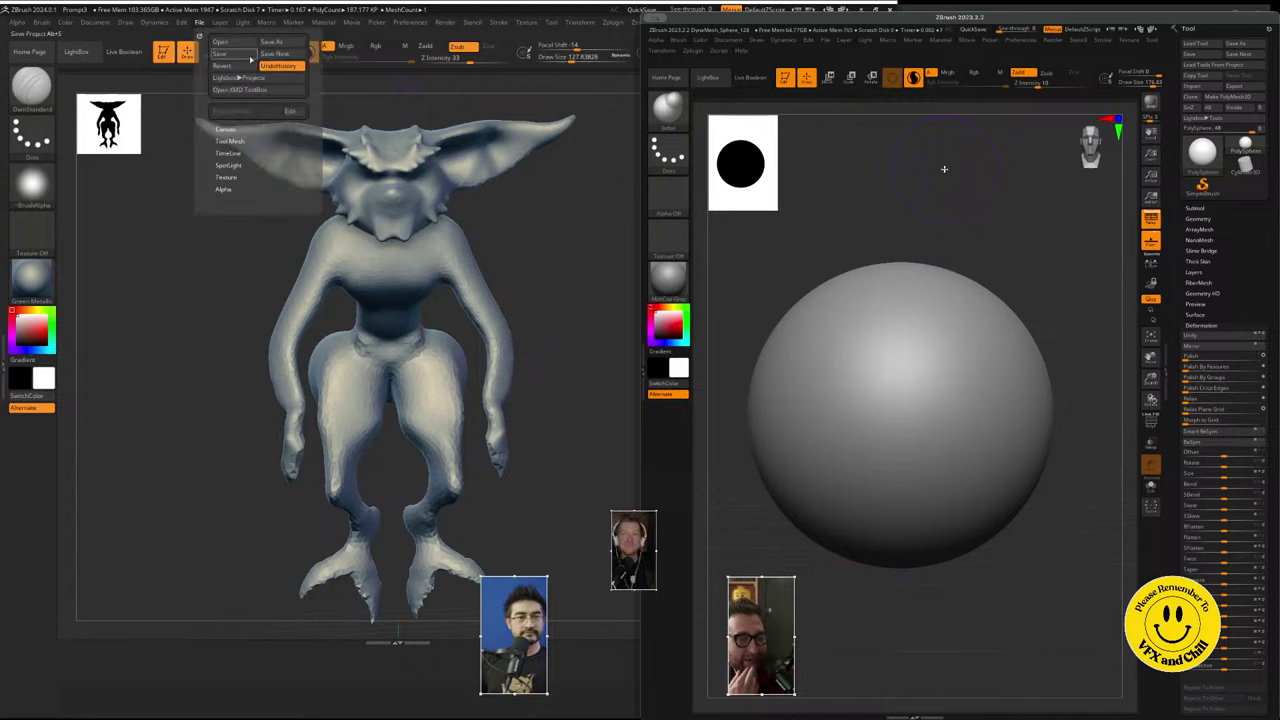
left_click(245, 56)
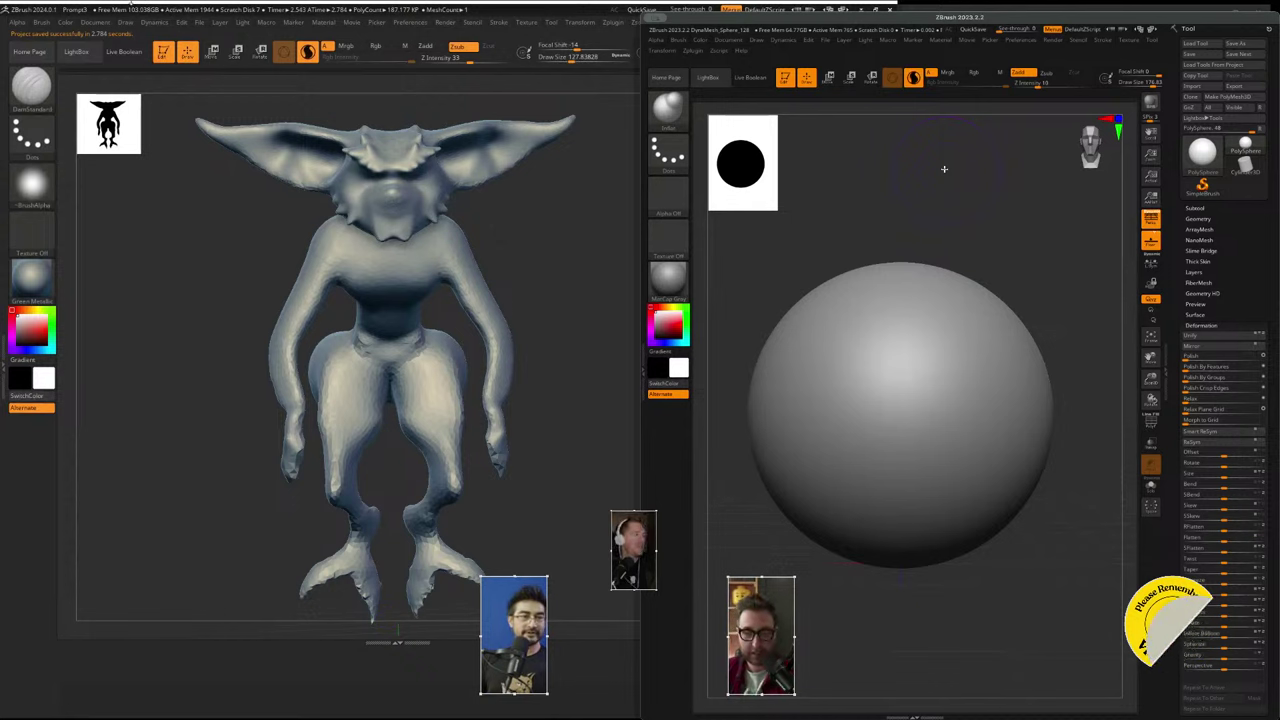
- Replace the slender creature with the DynaMesh_Sphere_128 project, and save the other session's sphere under a new sw prompt file name
left_click(99, 24)
left_click(824, 41)
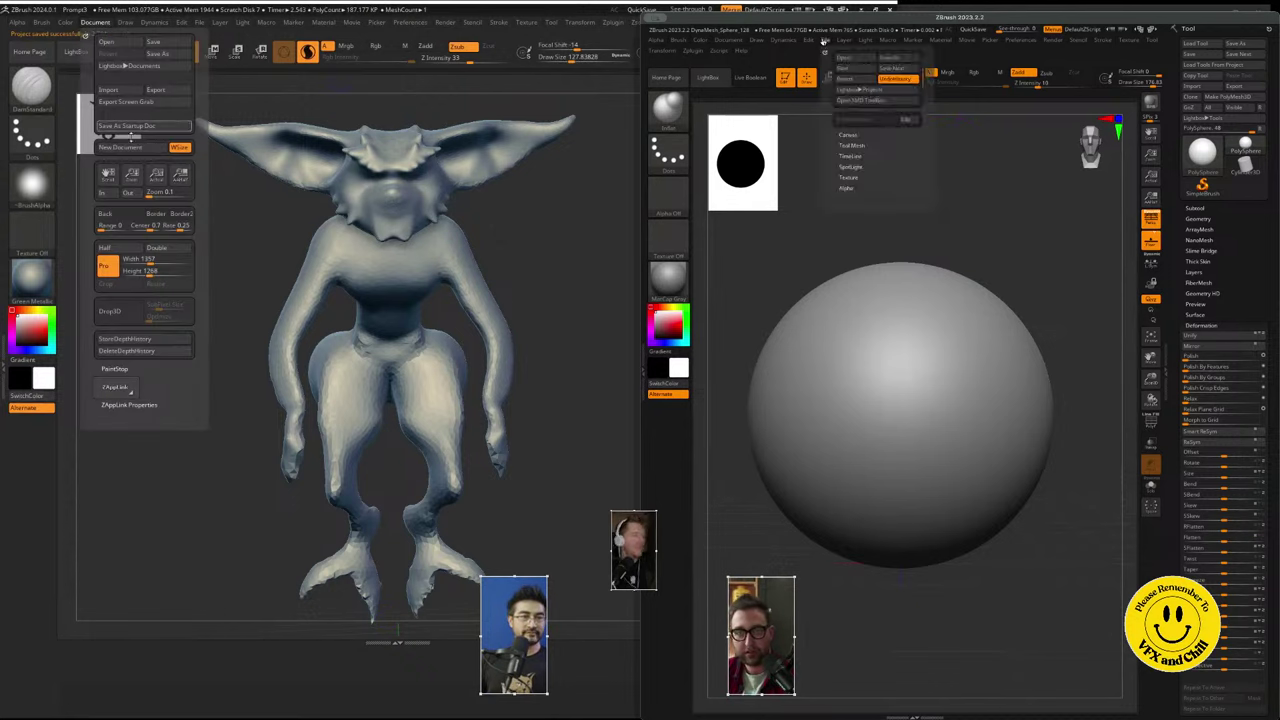
left_click(135, 147)
left_click(848, 69)
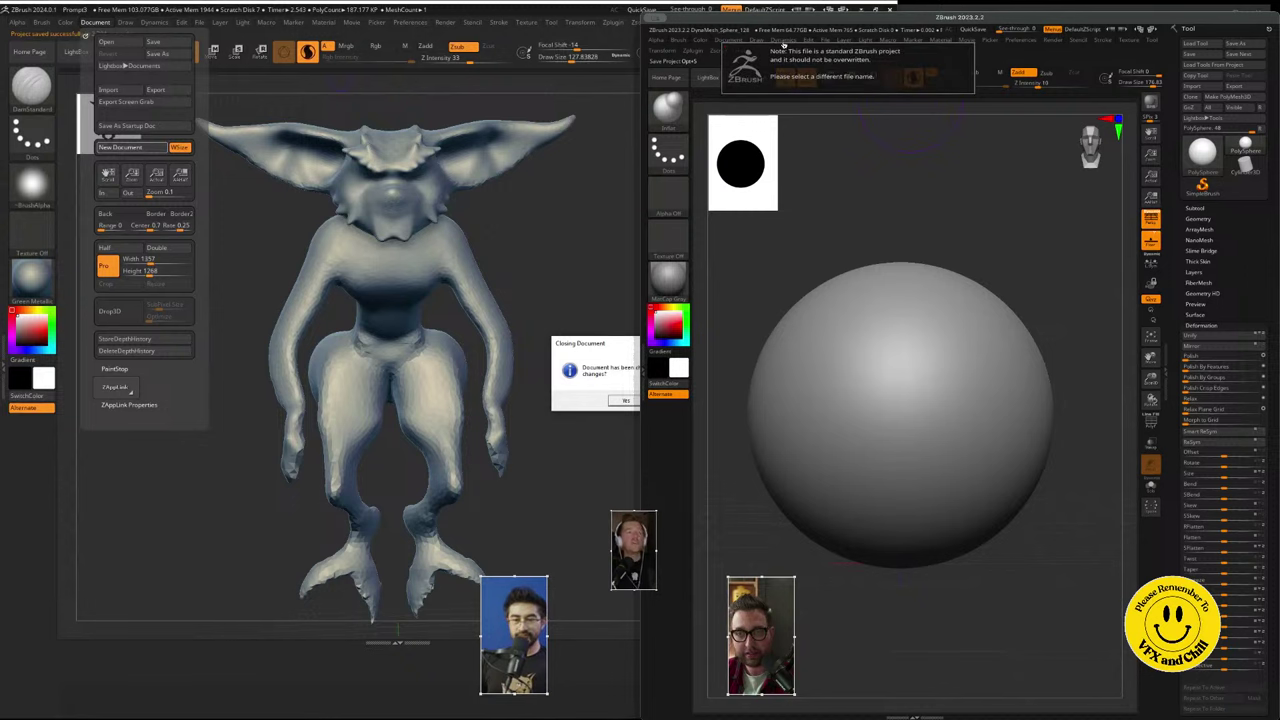
left_click(665, 401)
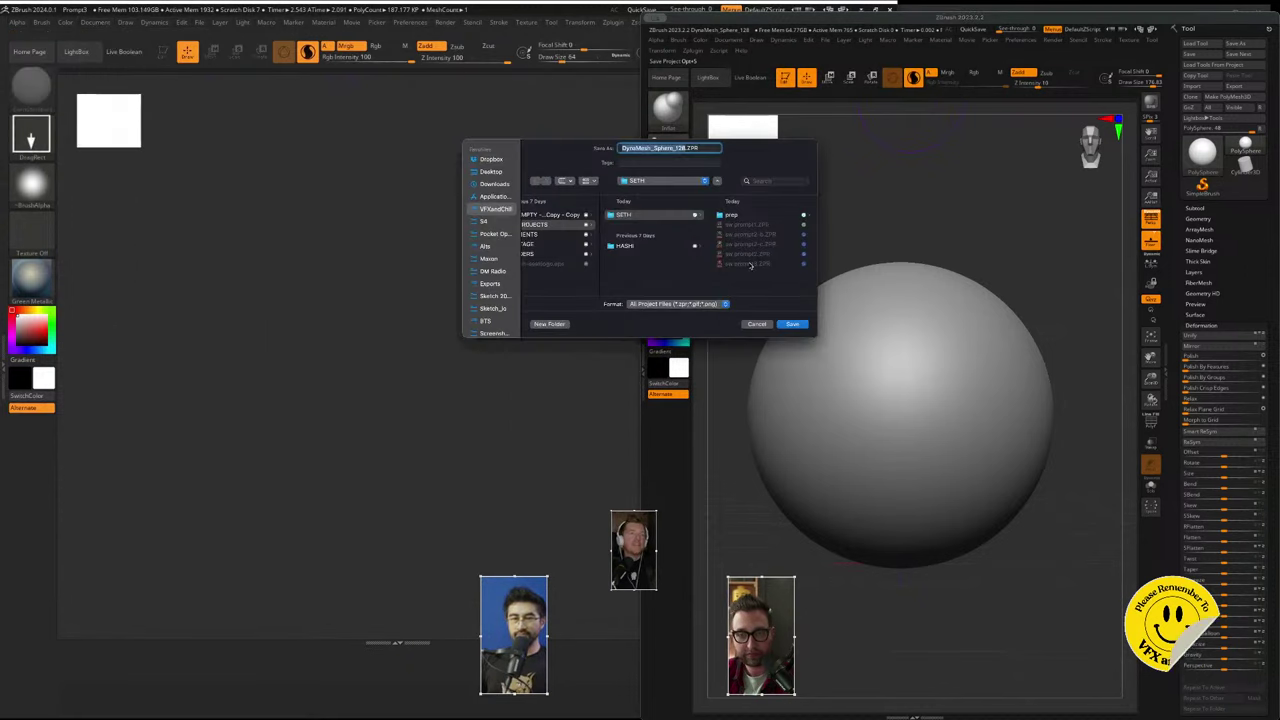
left_click(74, 52)
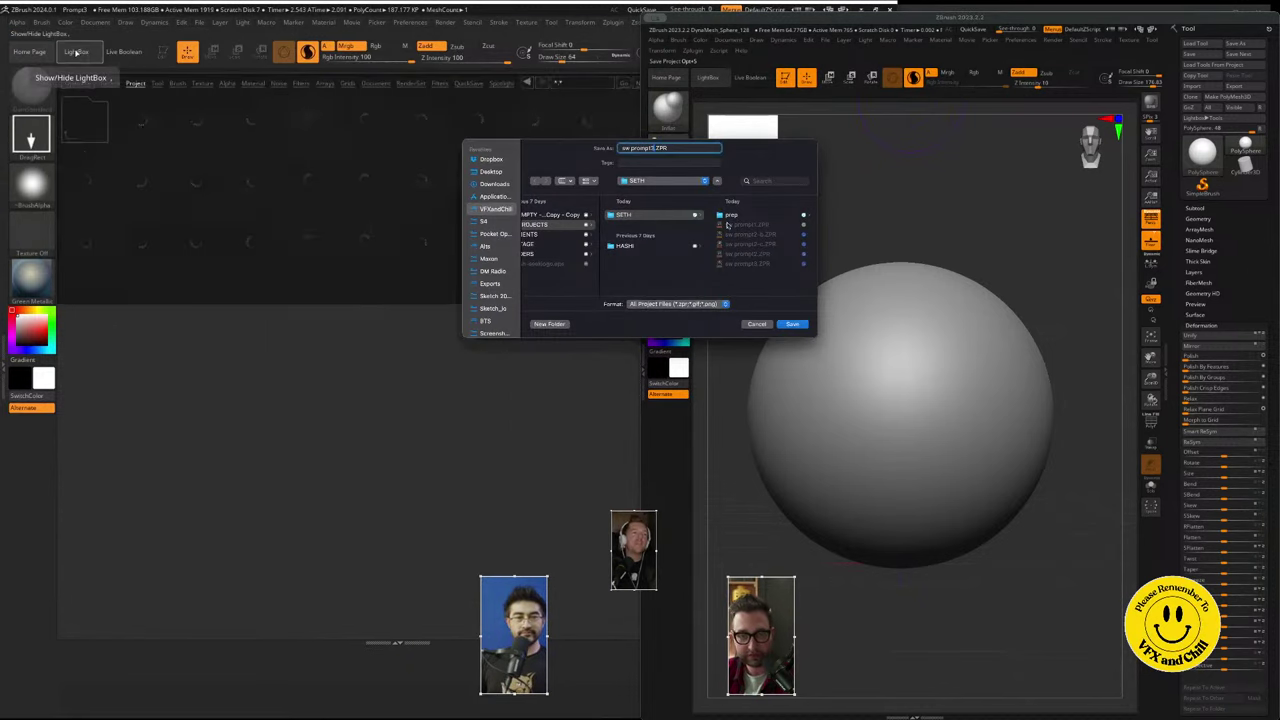
left_click(791, 324)
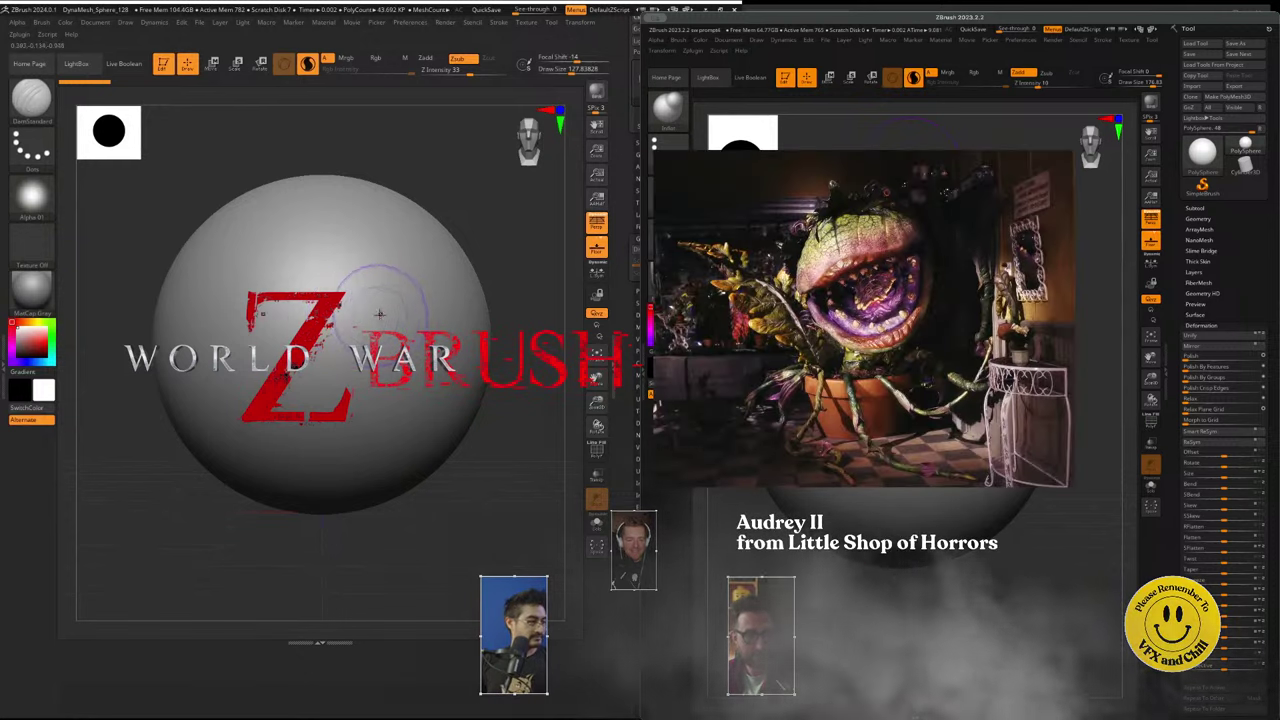
- Append a Cylinder3D subtool to the PolySphere in the newly saved sw prompt session
right_click_drag(372, 330, 361, 286, "ctrl")
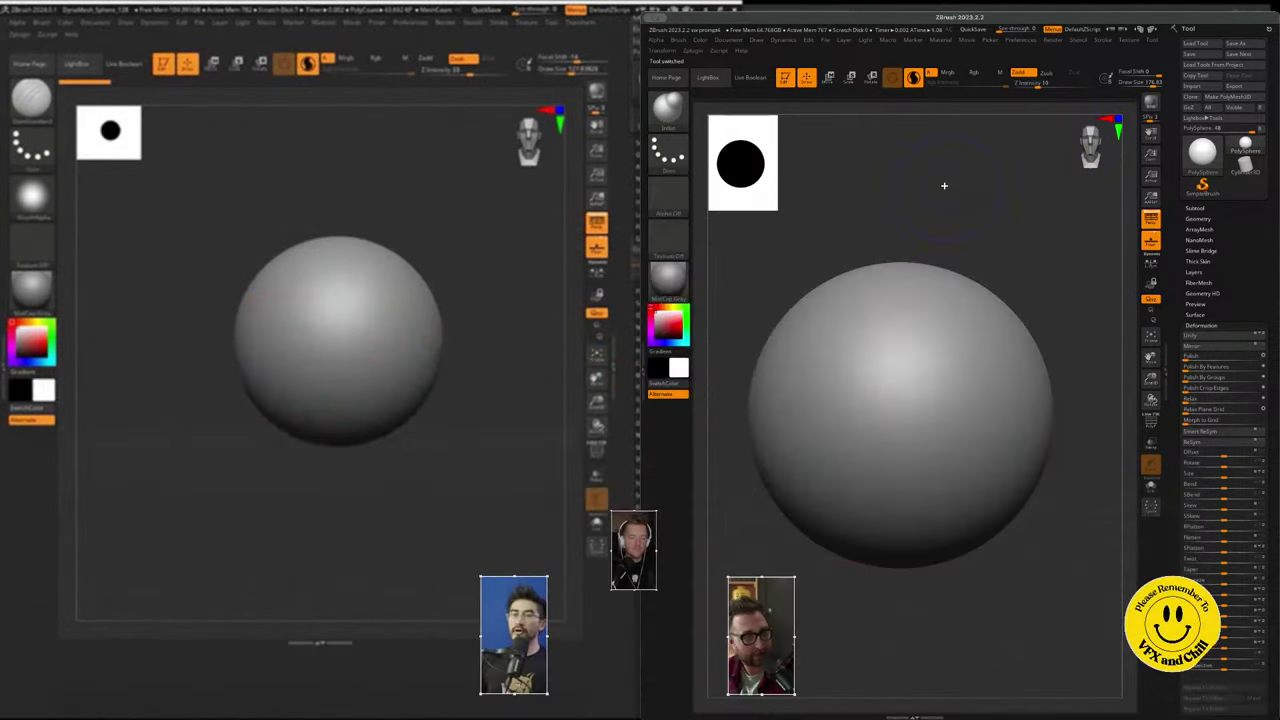
left_click_drag(742, 157, 658, 157)
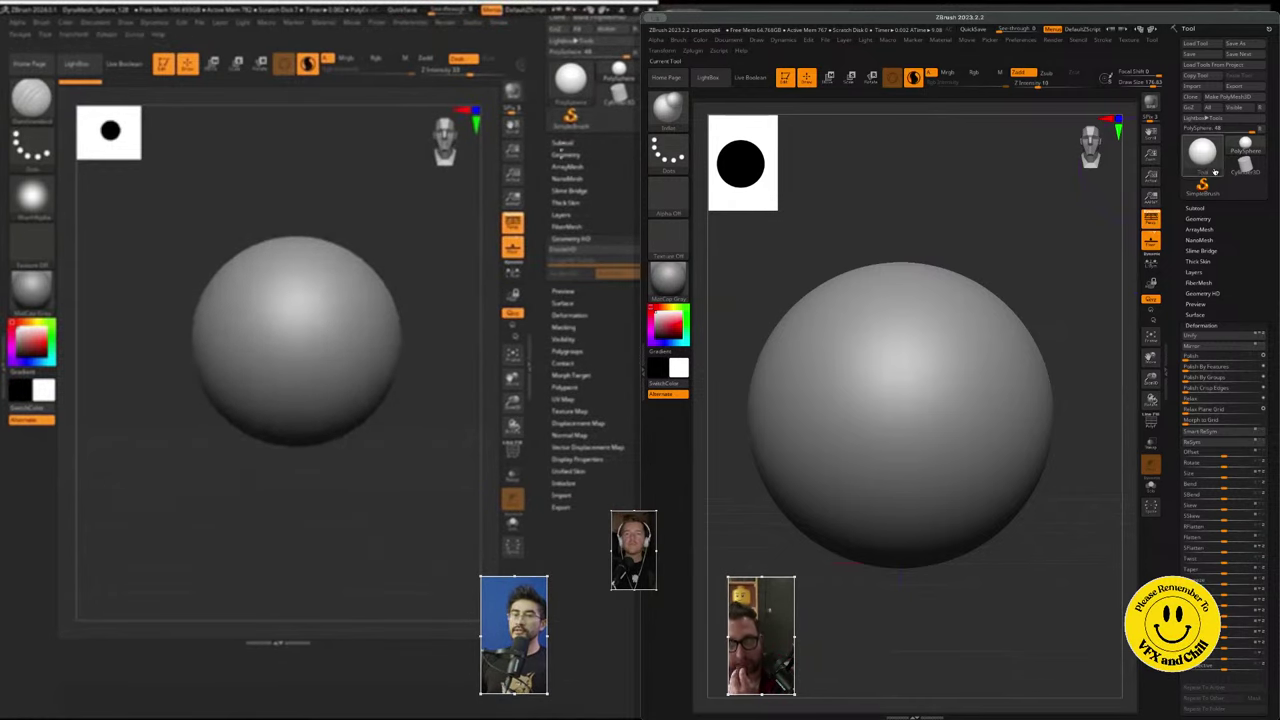
mouse_move(1244, 166)
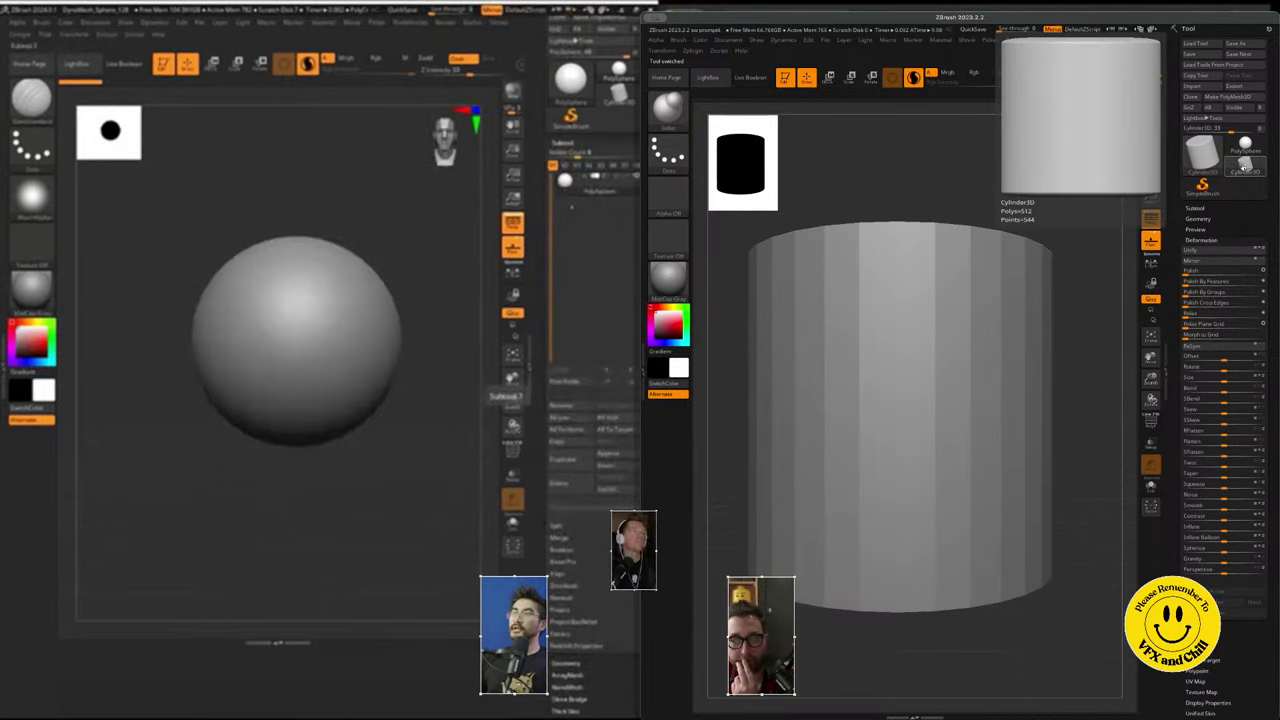
left_click(1193, 209)
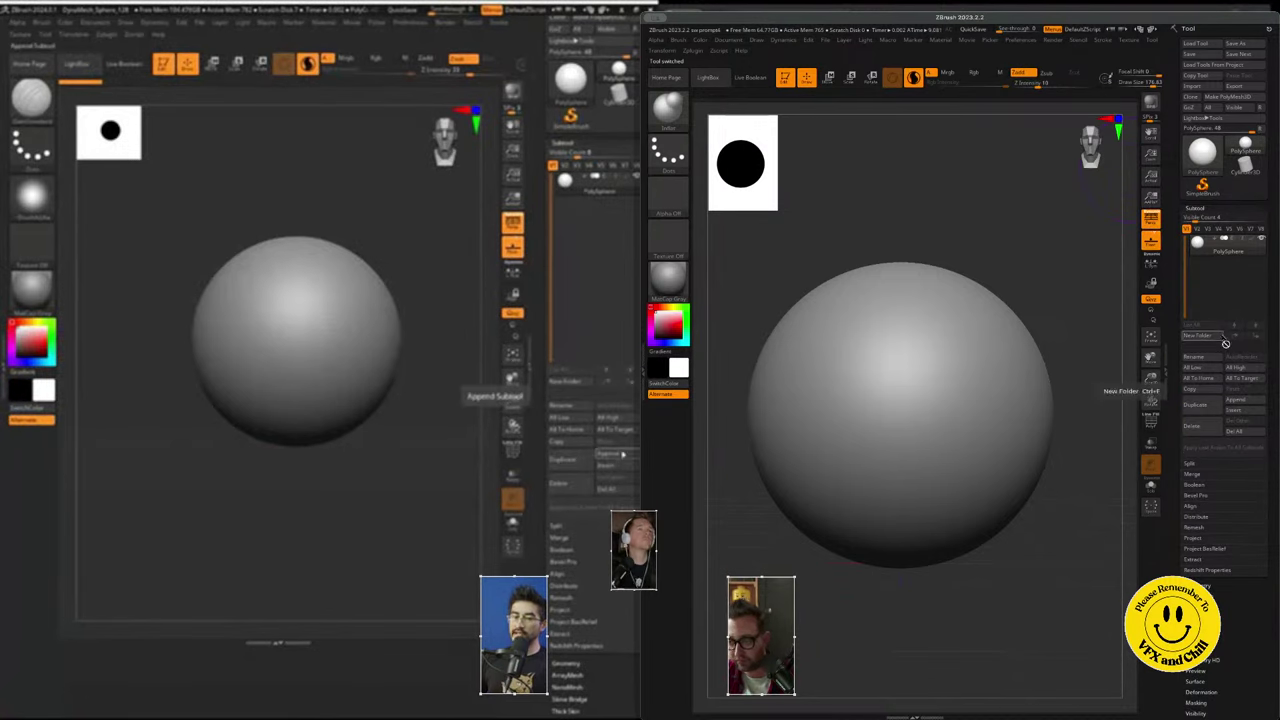
left_click(1233, 401)
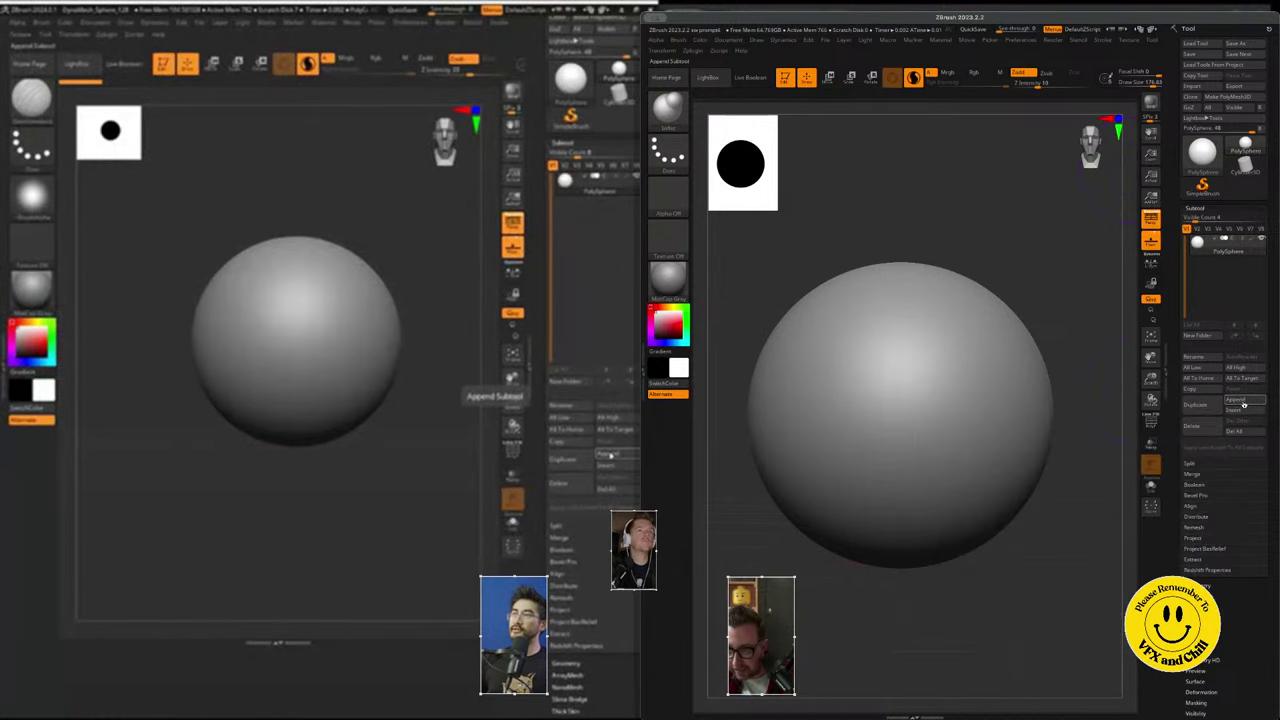
left_click(1244, 402)
mouse_move(970, 416)
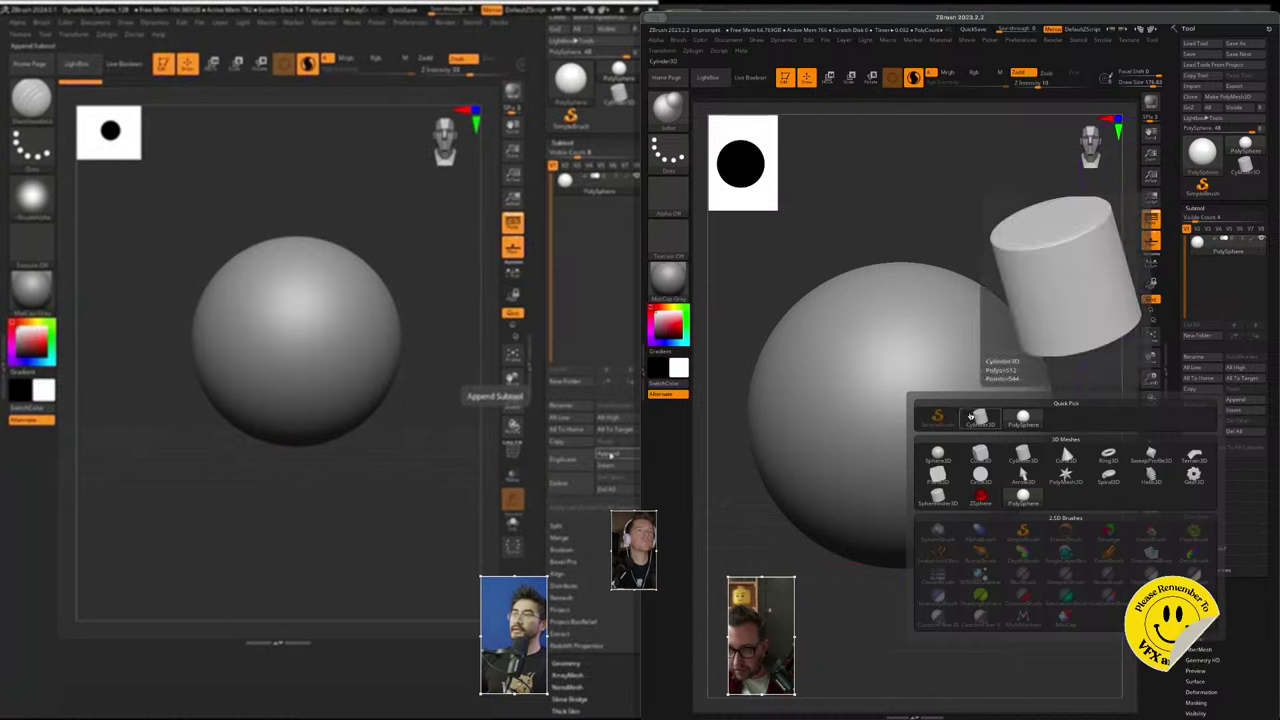
left_click(970, 416)
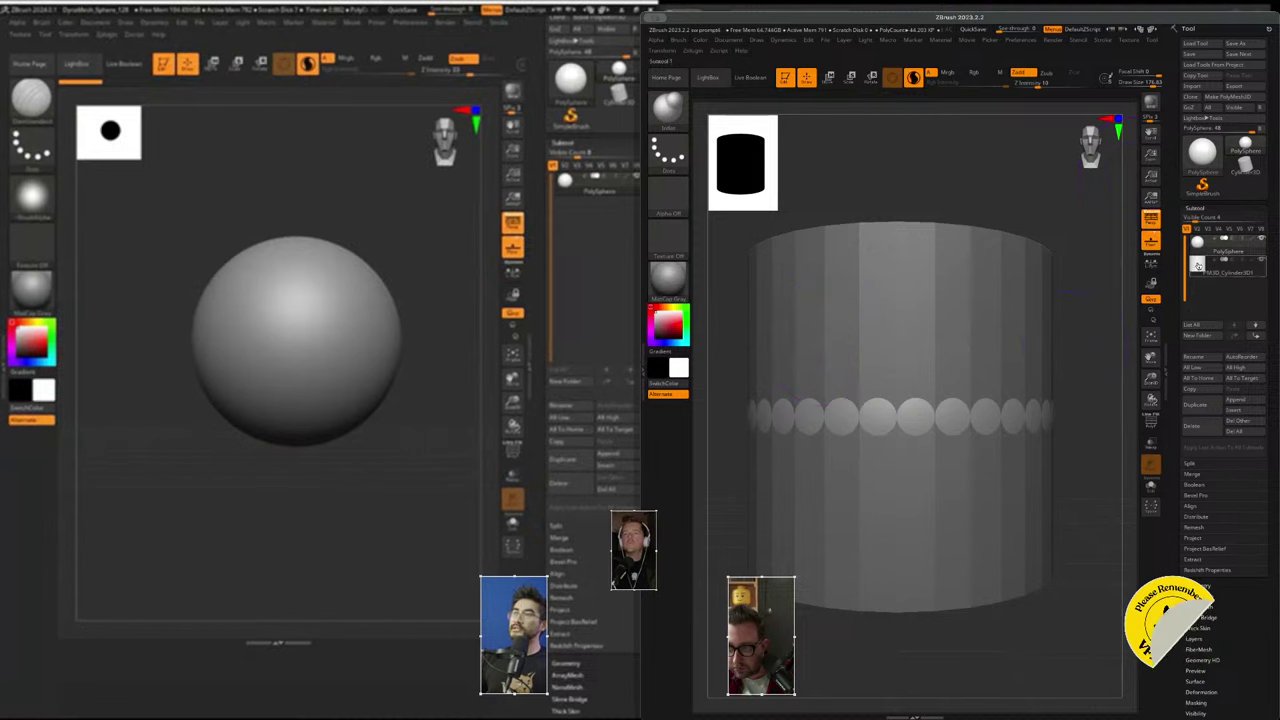
- Select the appended cylinder subtool and move it straight down until its top sits beneath the sphere
left_click(1197, 264)
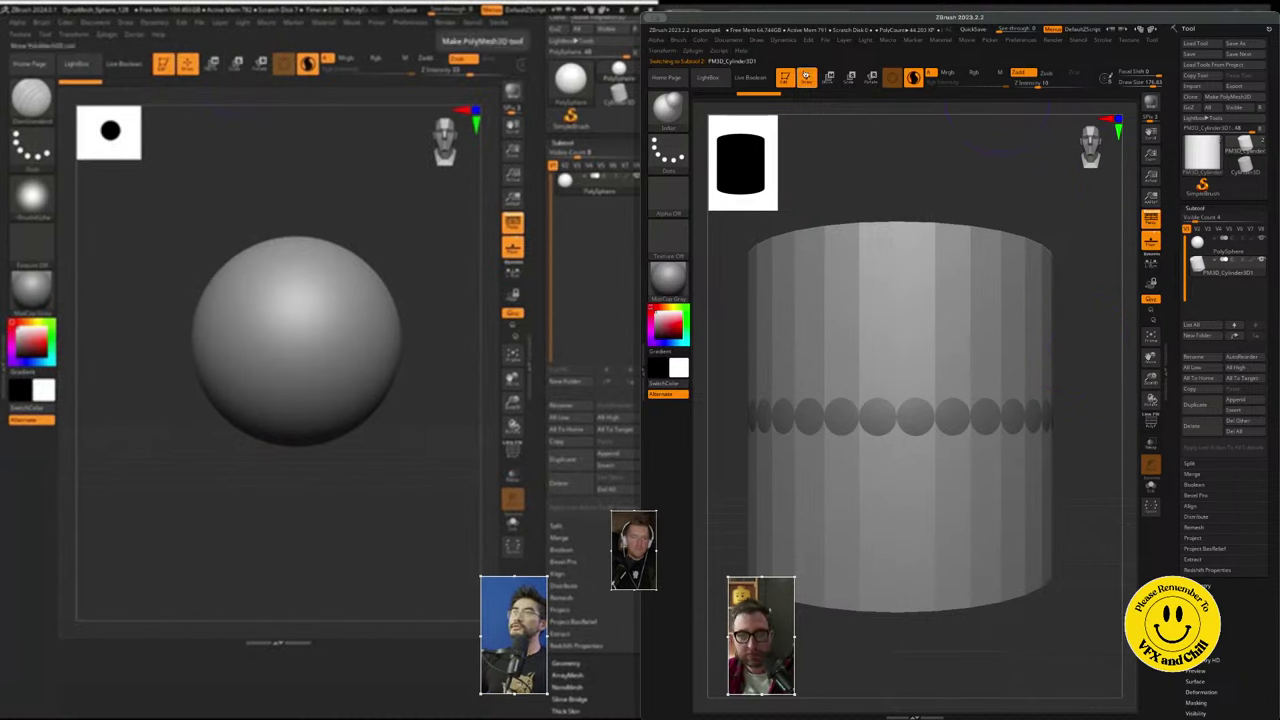
left_click(829, 77)
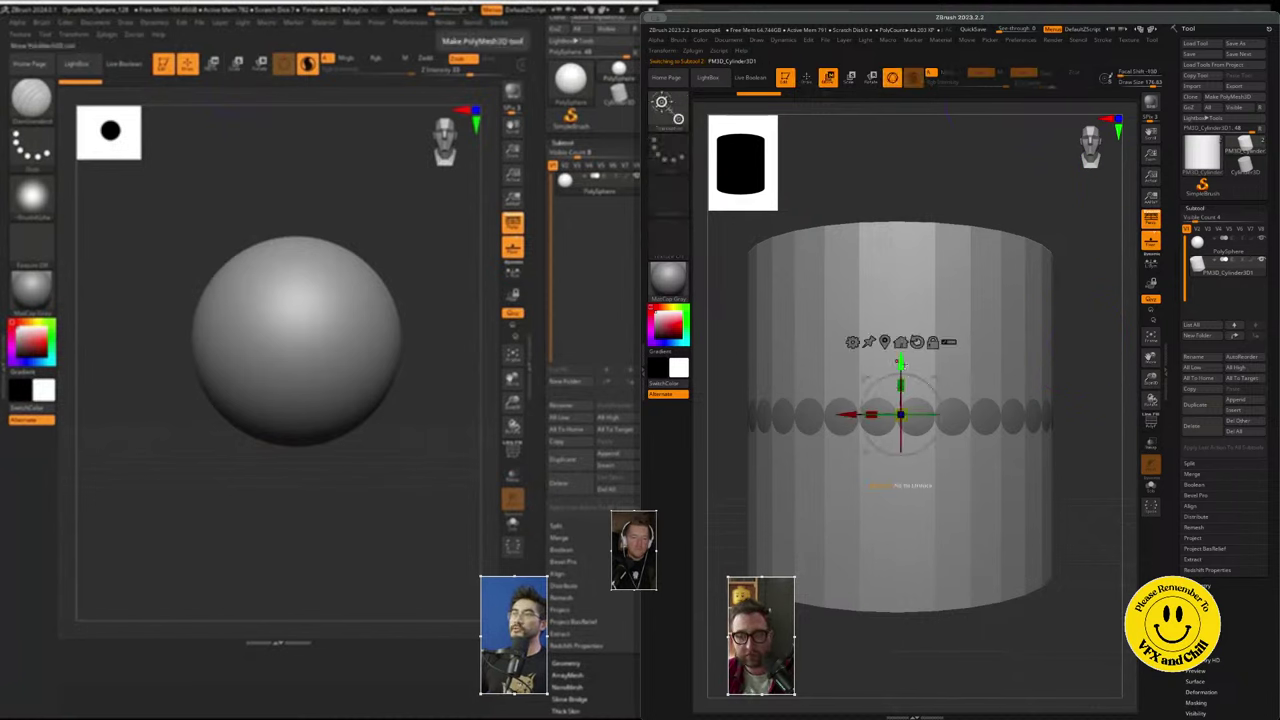
left_click_drag(900, 363, 902, 675)
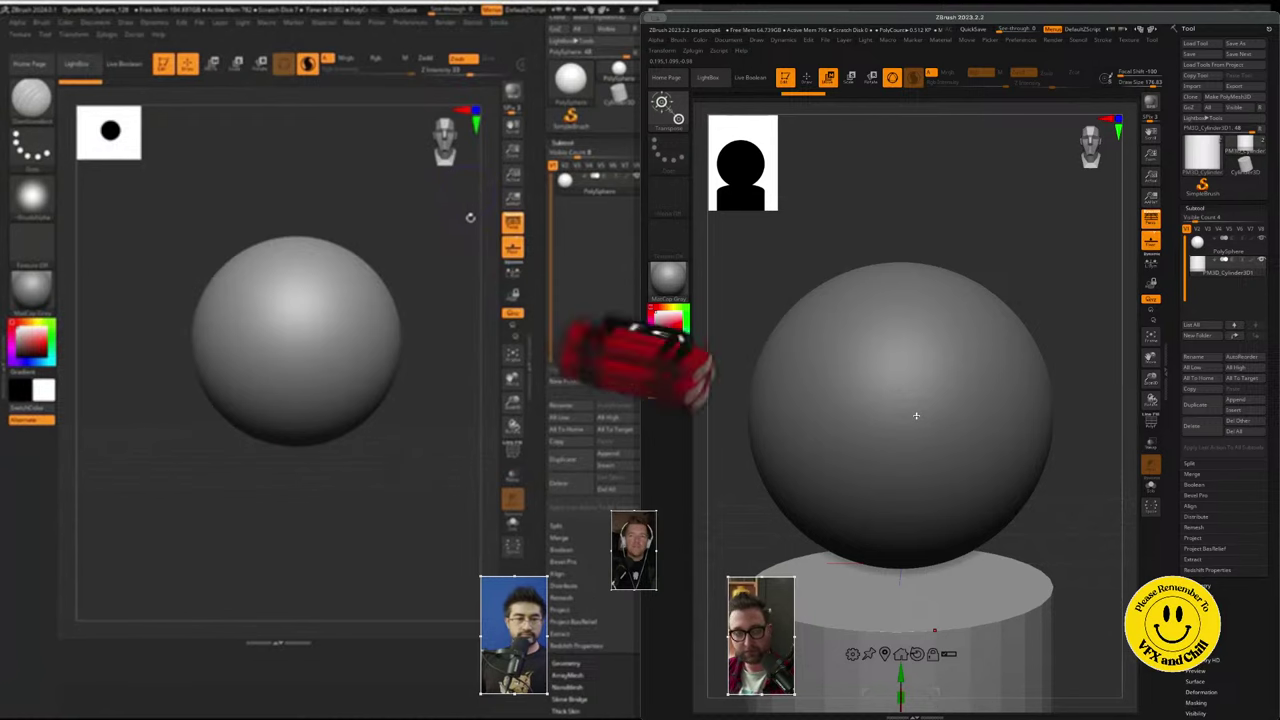
- Try denting the side of the DynaMesh_Sphere_128 sphere with an enlarged brush, undoing and repeating the stroke
left_click_drag(411, 266, 382, 179, "alt")
left_click_drag(386, 451, 361, 460)
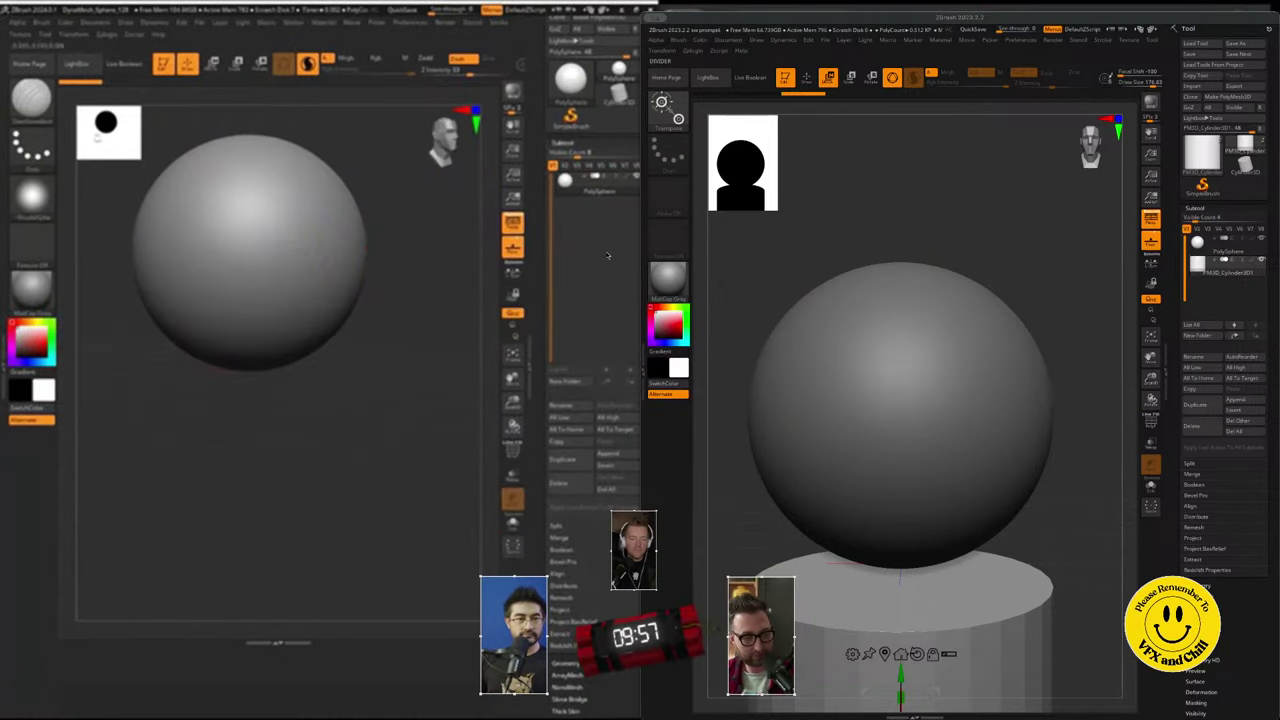
key("b")
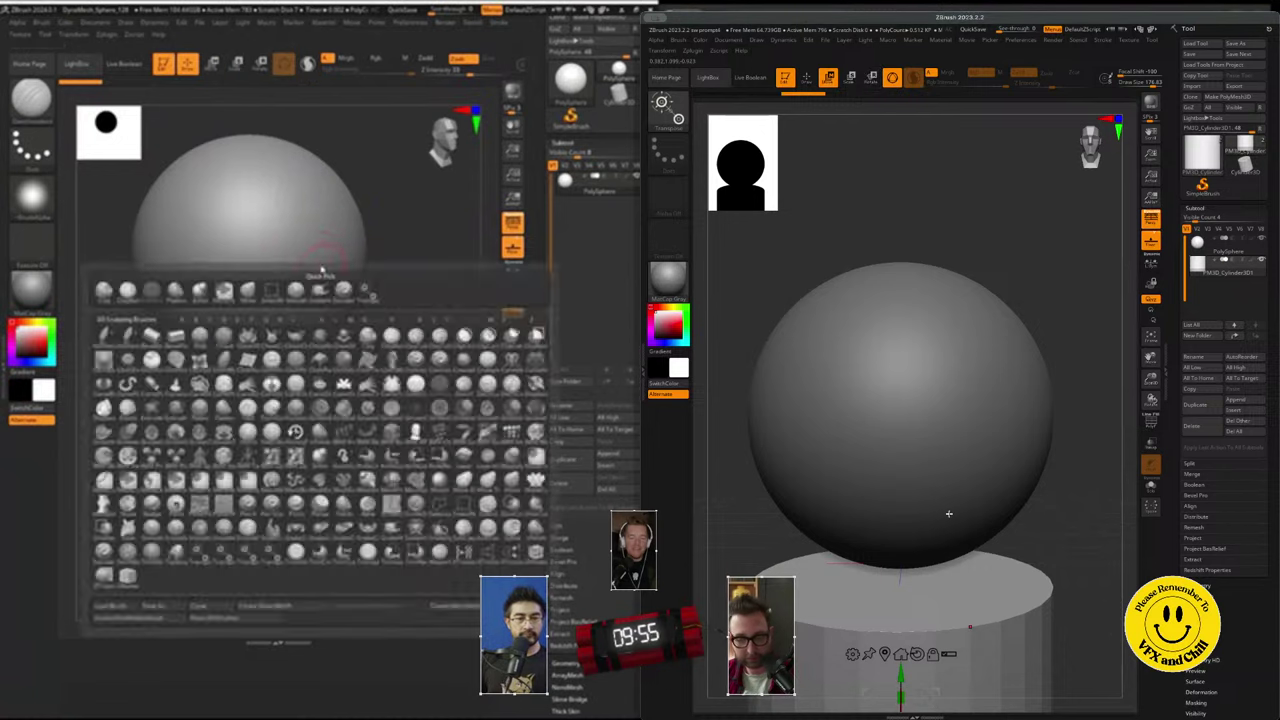
key("space")
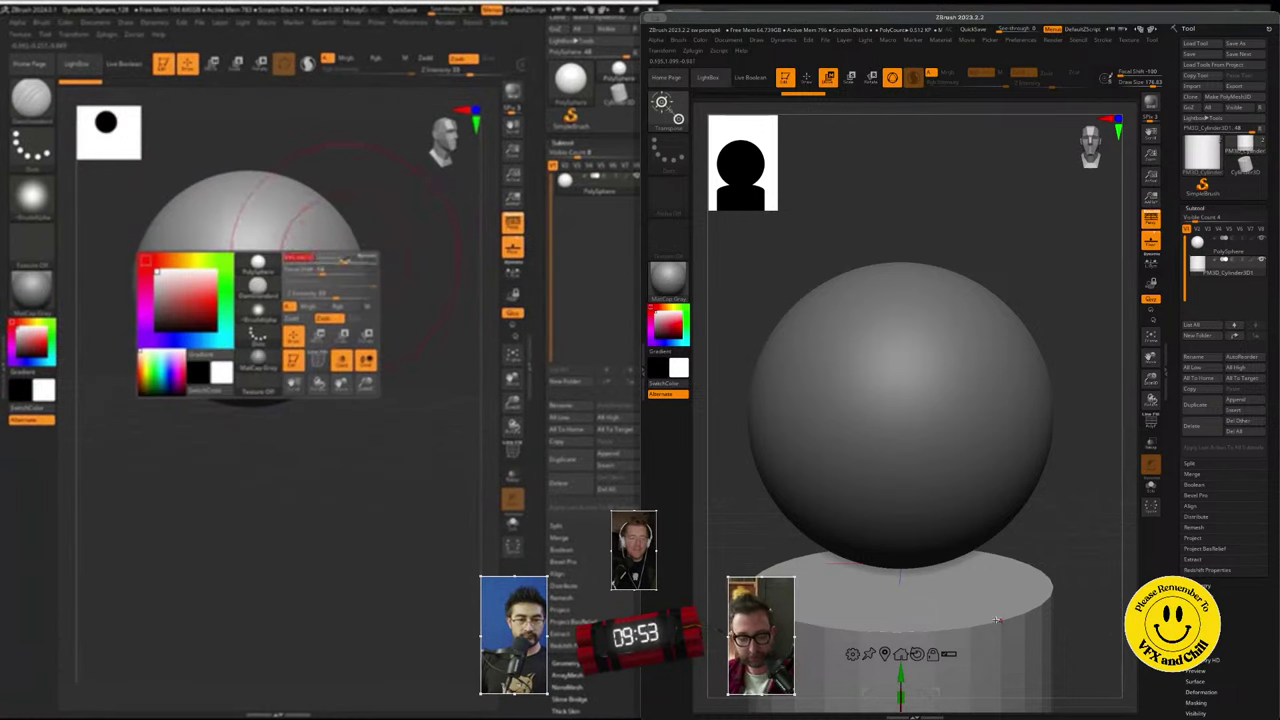
left_click_drag(385, 262, 443, 262, "alt")
left_click_drag(207, 277, 189, 277)
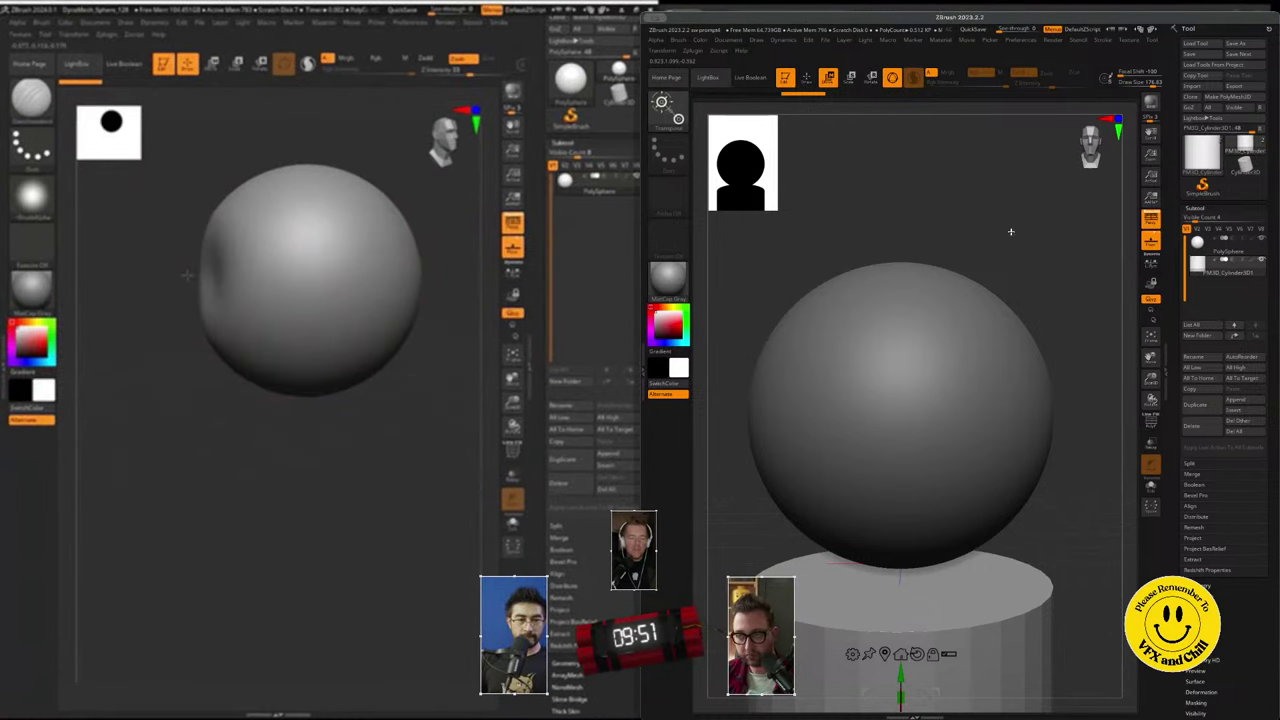
key("ctrl+z")
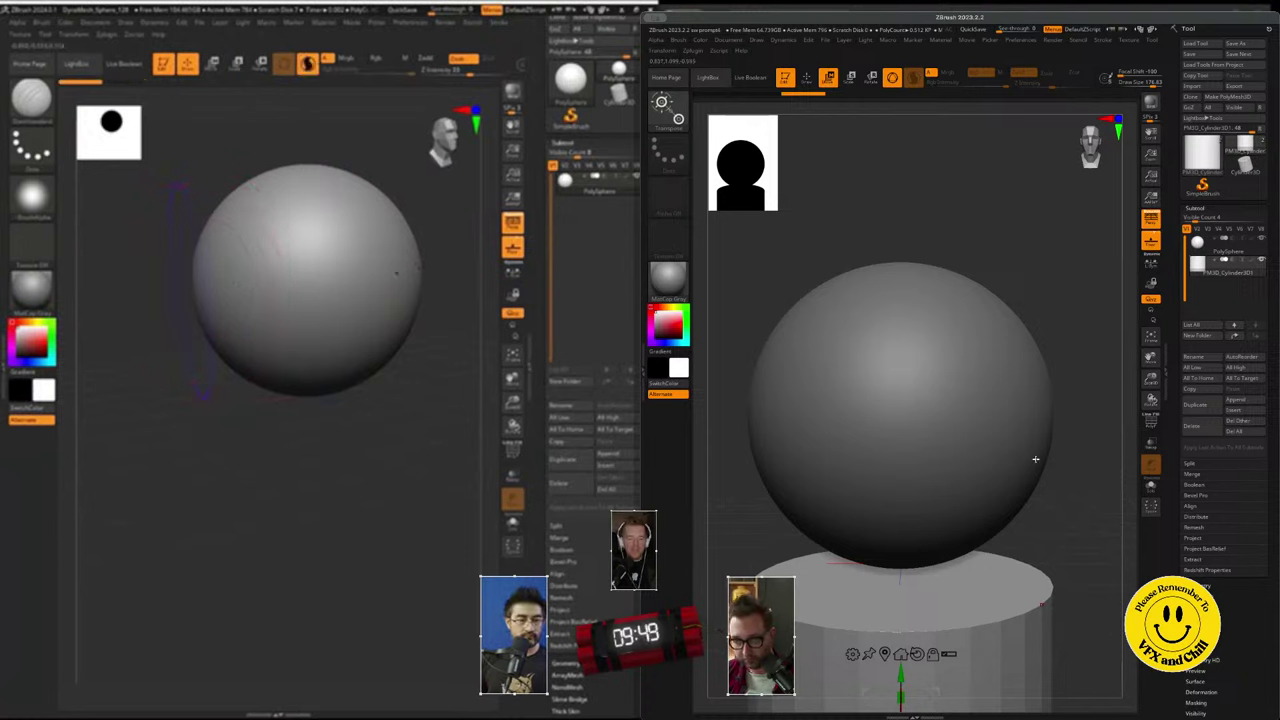
left_click_drag(210, 262, 200, 277)
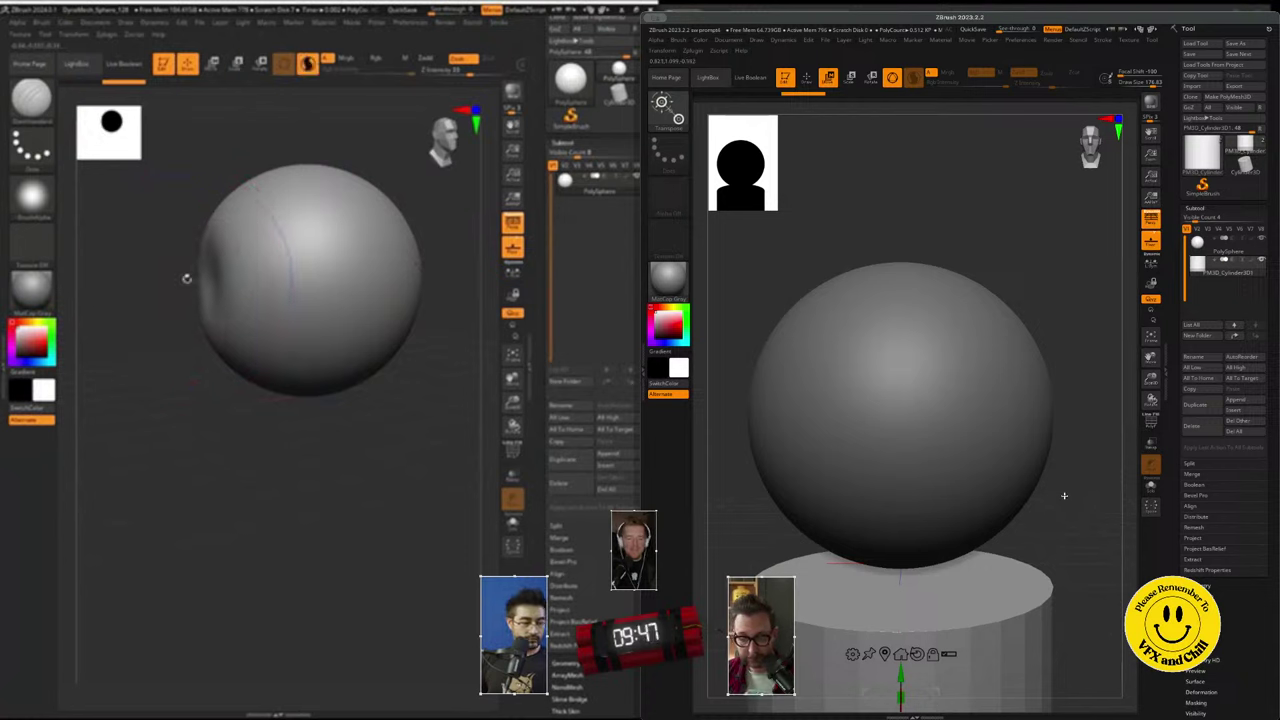
- Cancel saving the dented sphere's project and undo the dent
key("b")
key("s")
key("h")
key("ctrl+s")
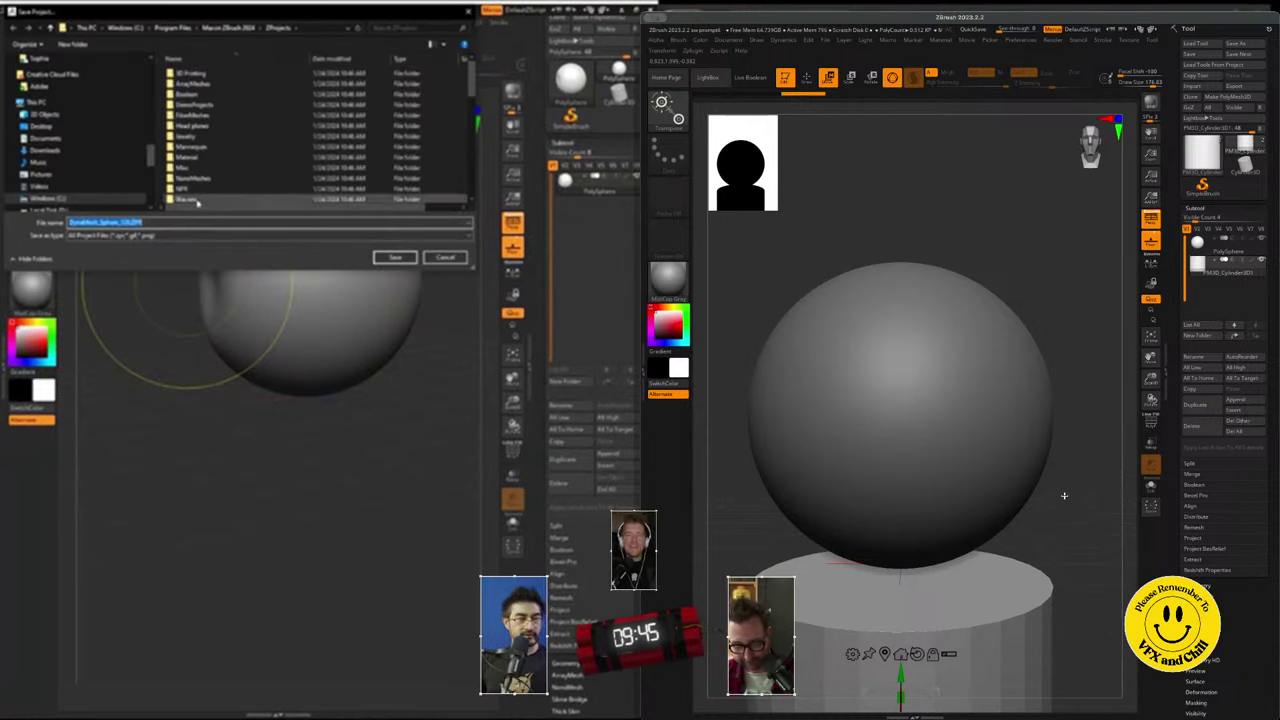
left_click(445, 258)
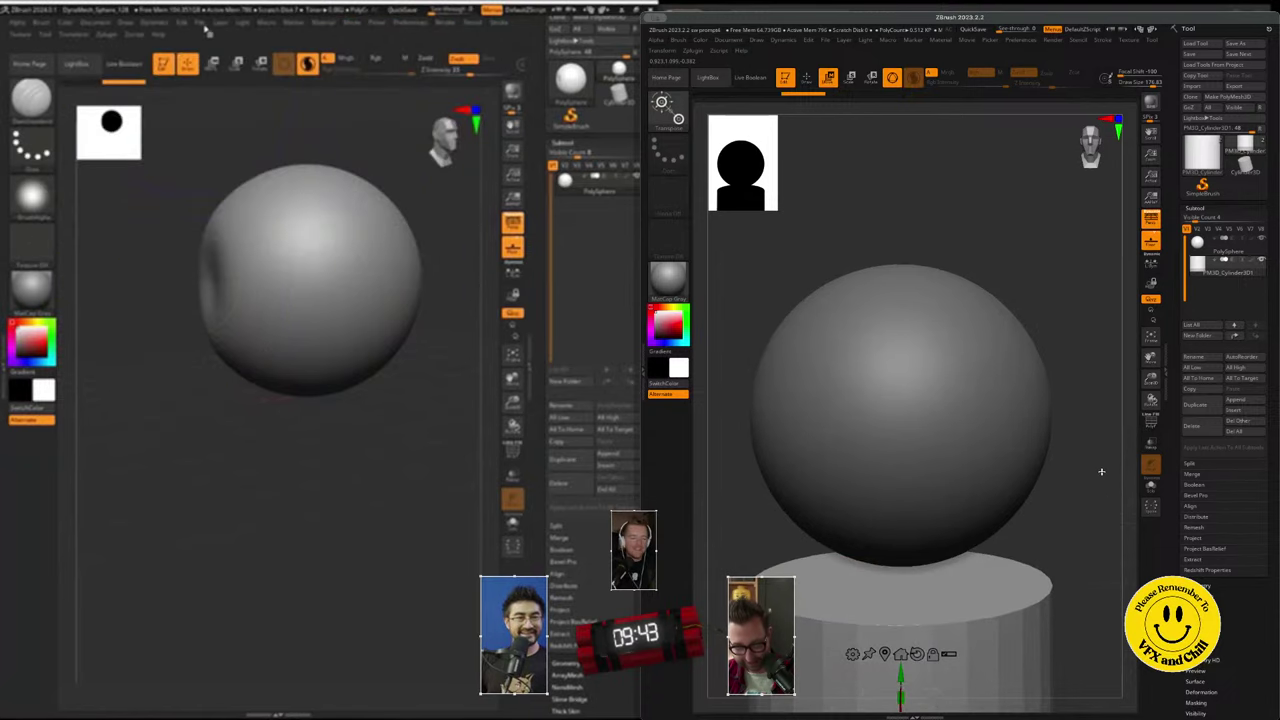
left_click_drag(1102, 471, 1088, 311, "alt")
key("ctrl+z")
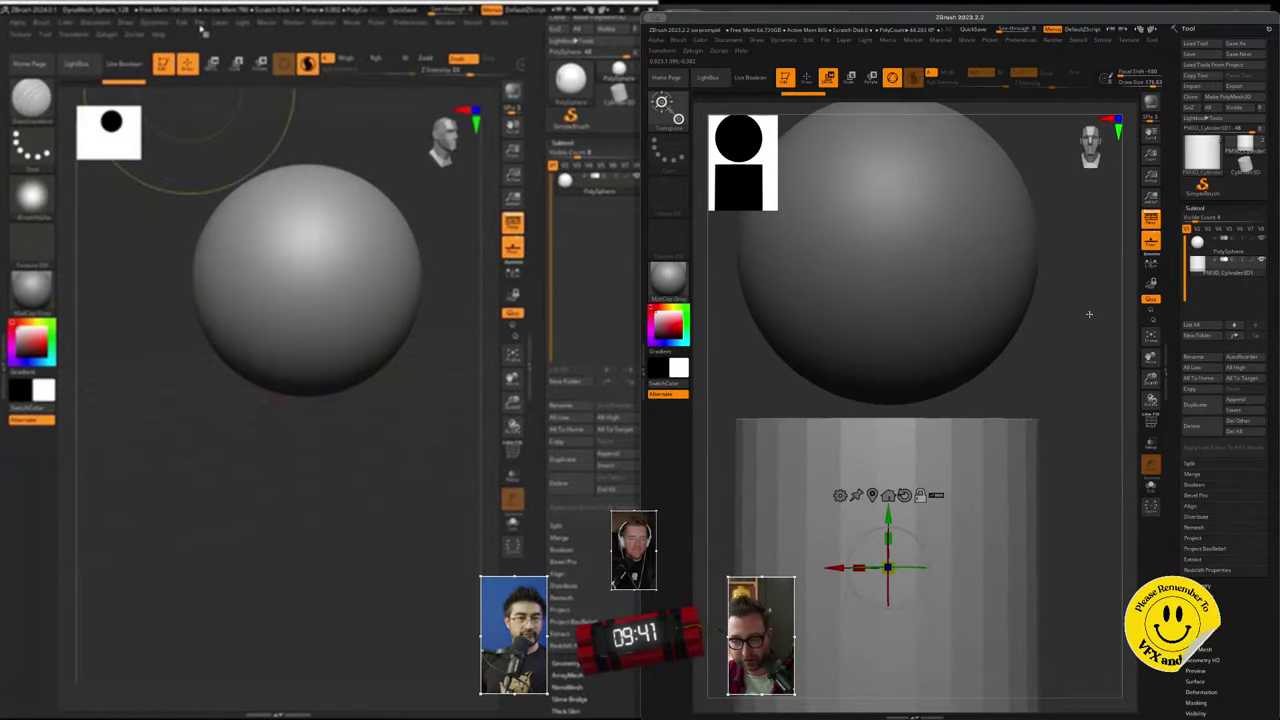
mouse_move(200, 27)
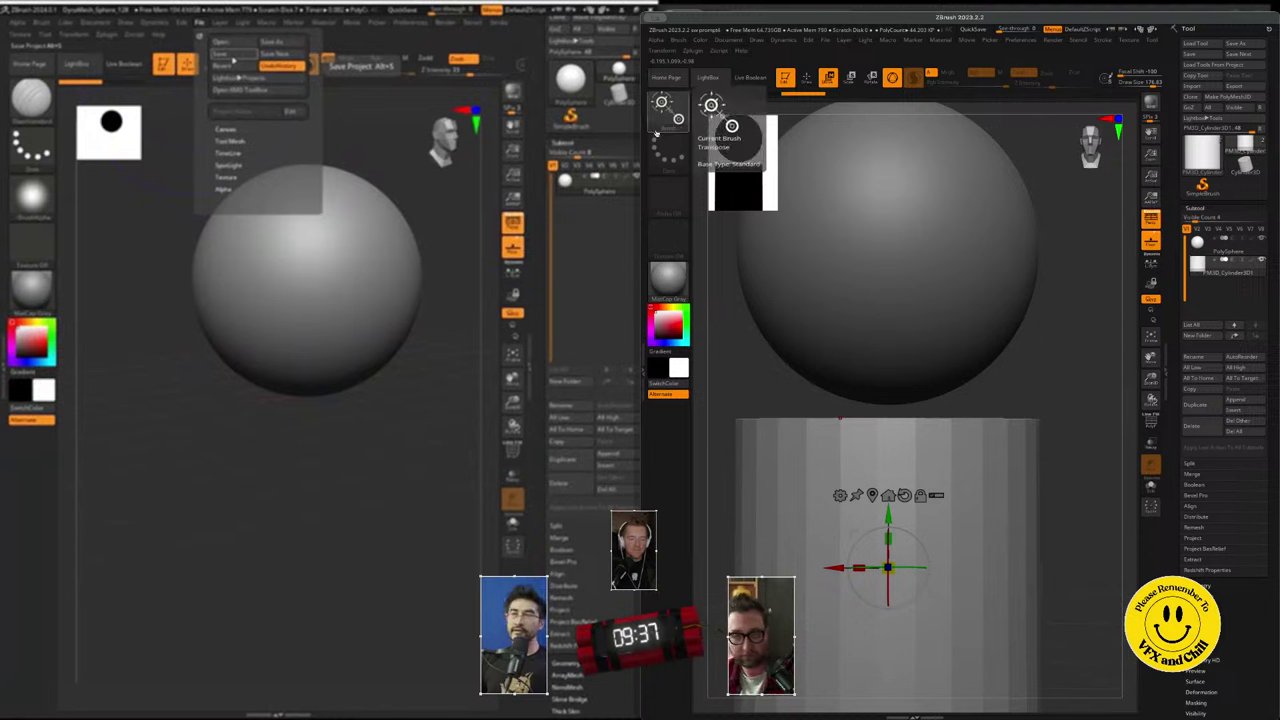
left_click(200, 22)
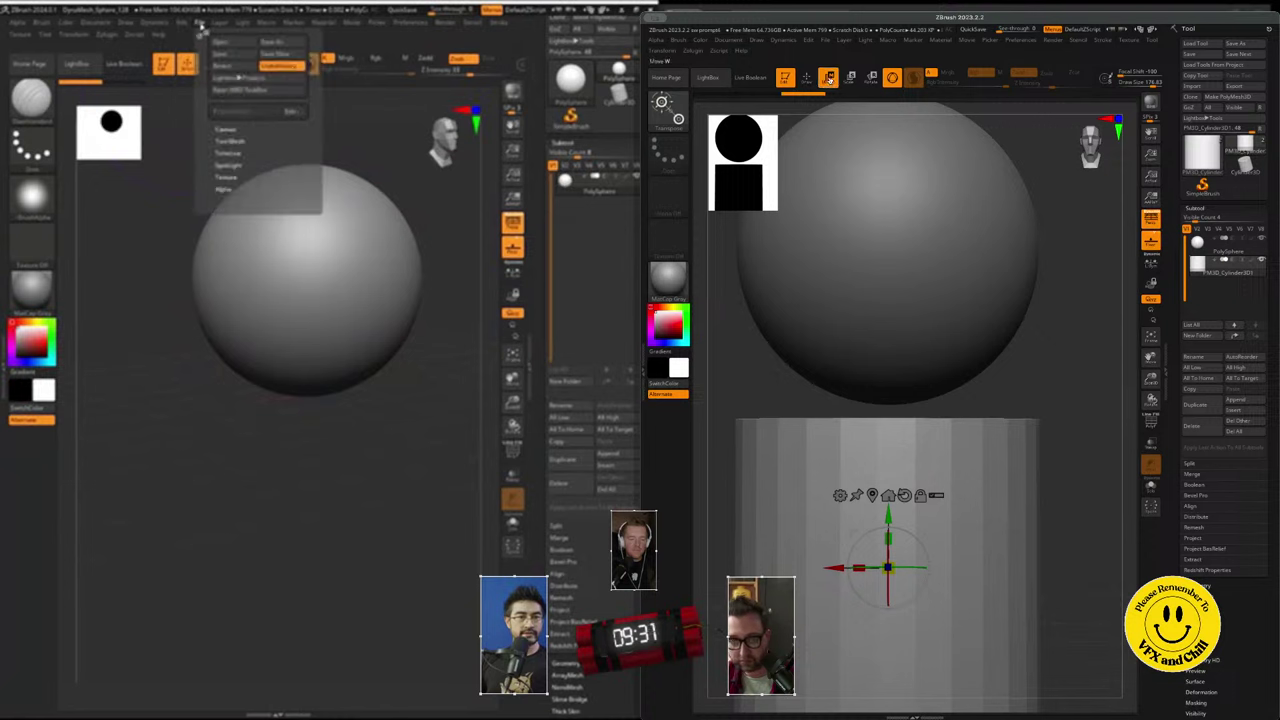
left_click(780, 79)
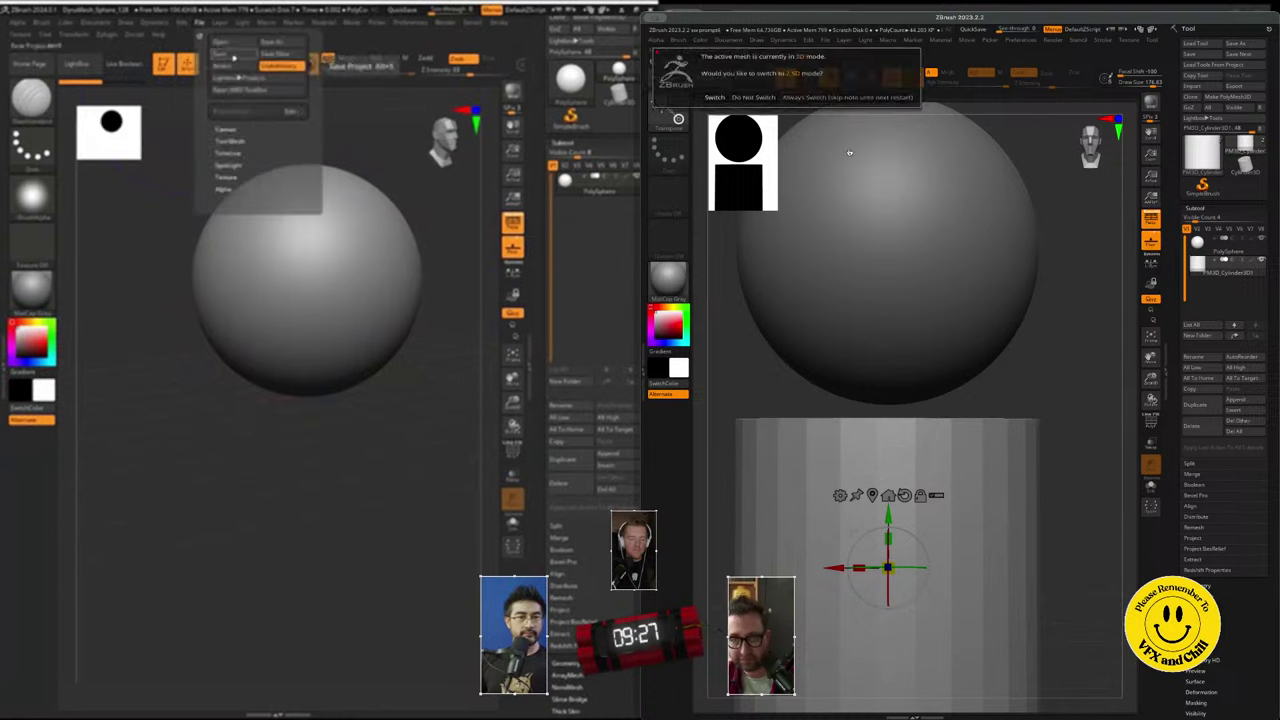
left_click(748, 97)
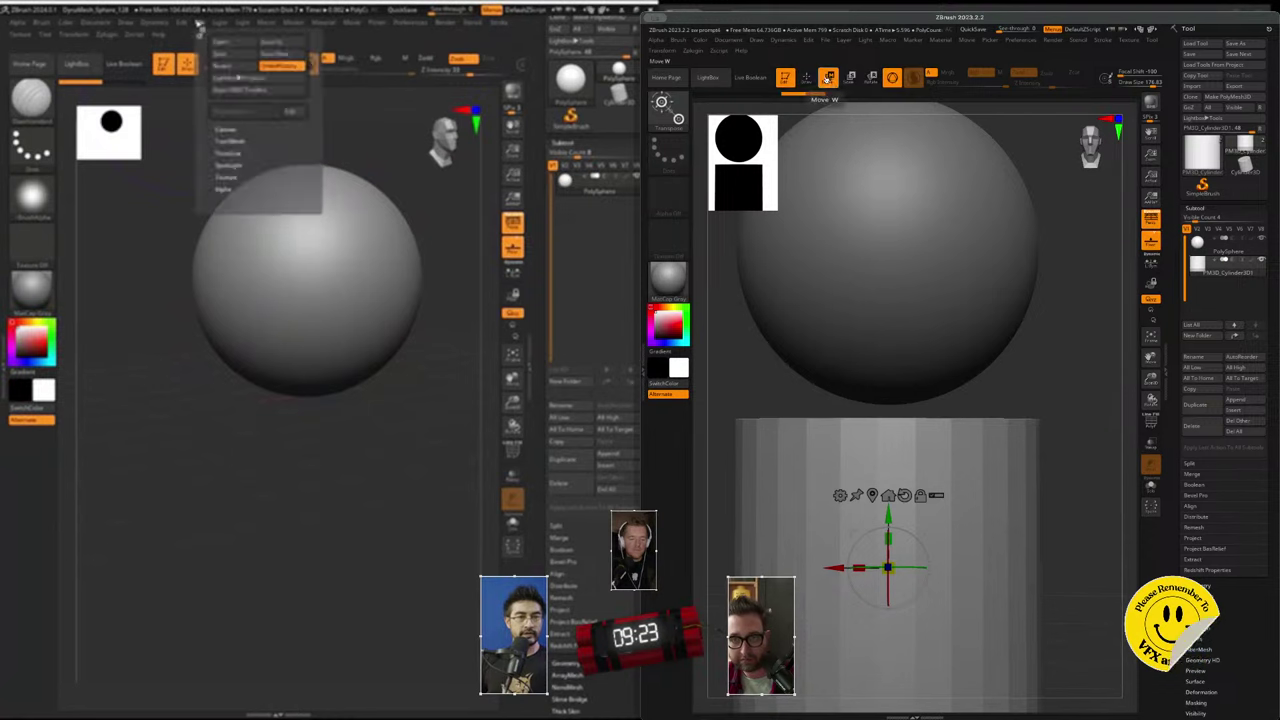
mouse_move(199, 28)
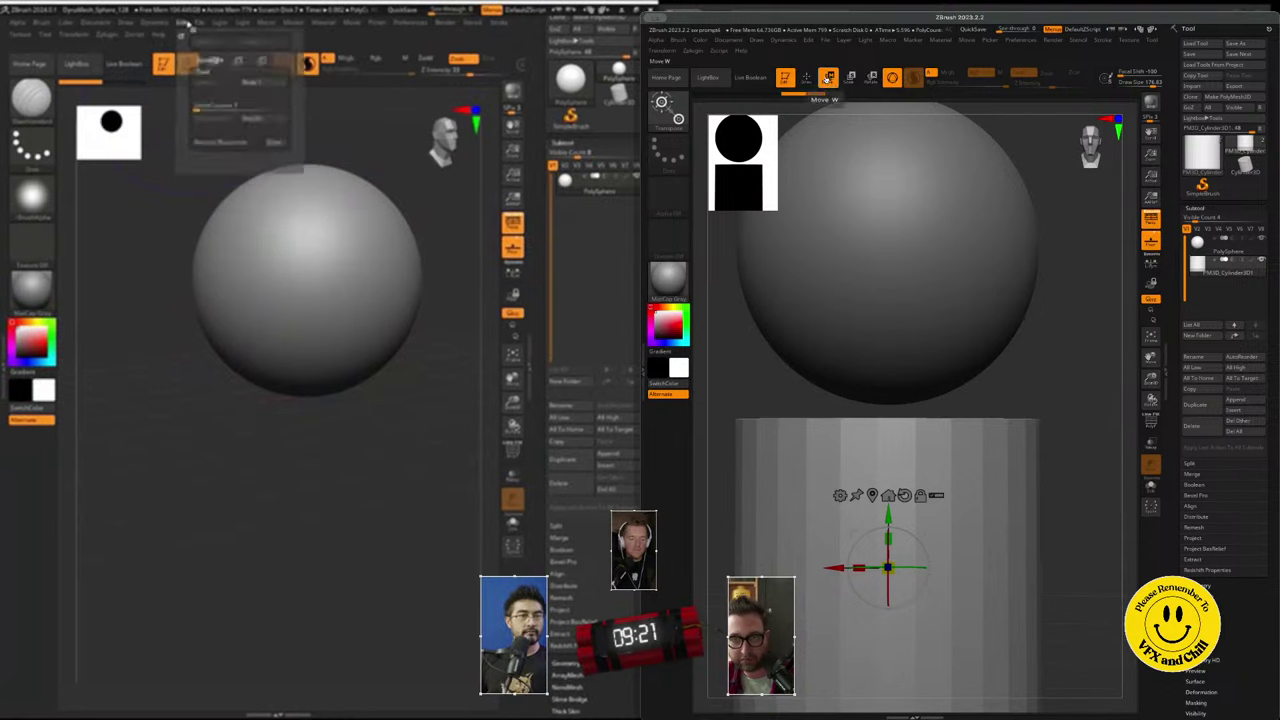
- Scale the cylinder down along its vertical axis so that it sits shorter beneath the sphere
left_click(806, 78)
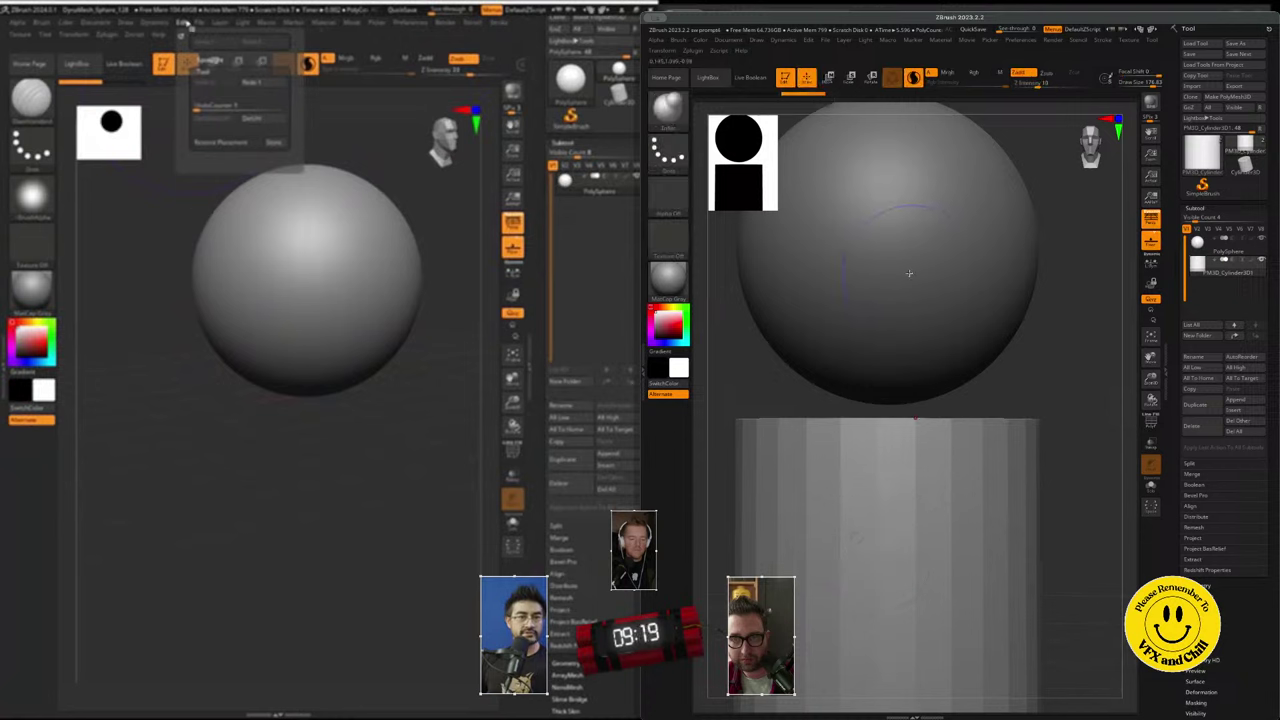
mouse_move(153, 27)
mouse_move(1173, 282)
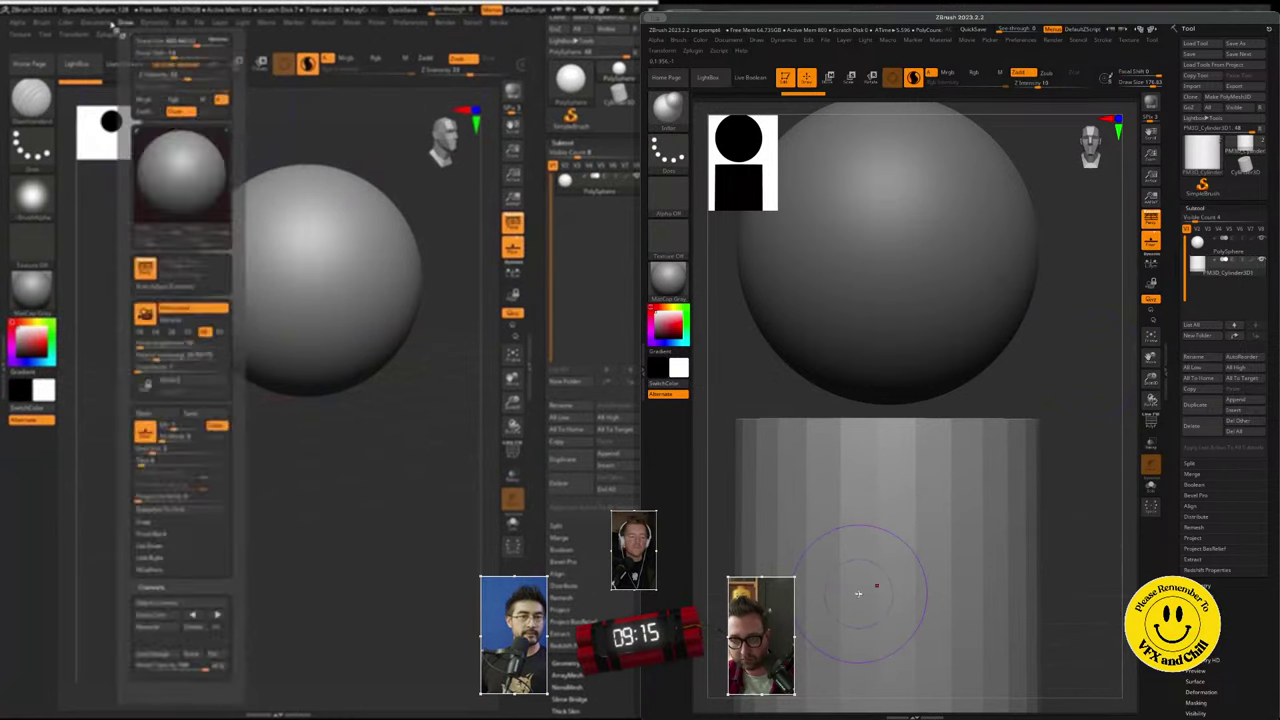
left_click(849, 78)
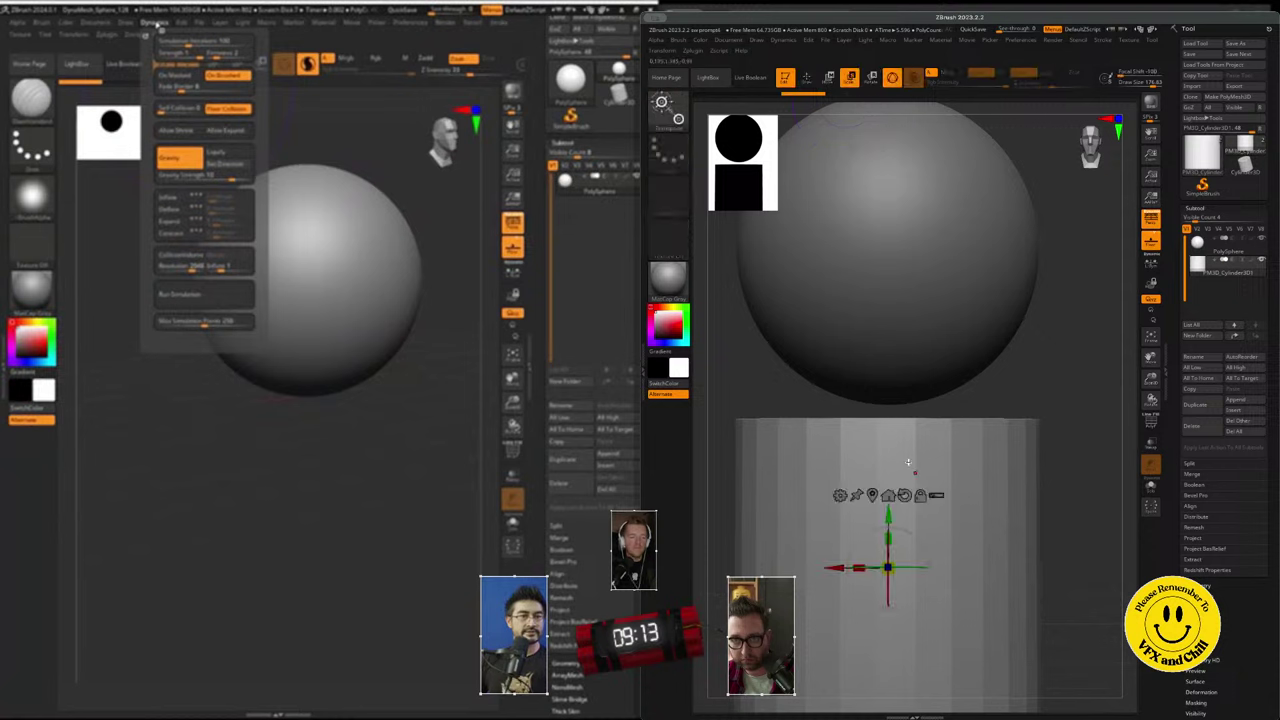
left_click_drag(889, 539, 888, 617)
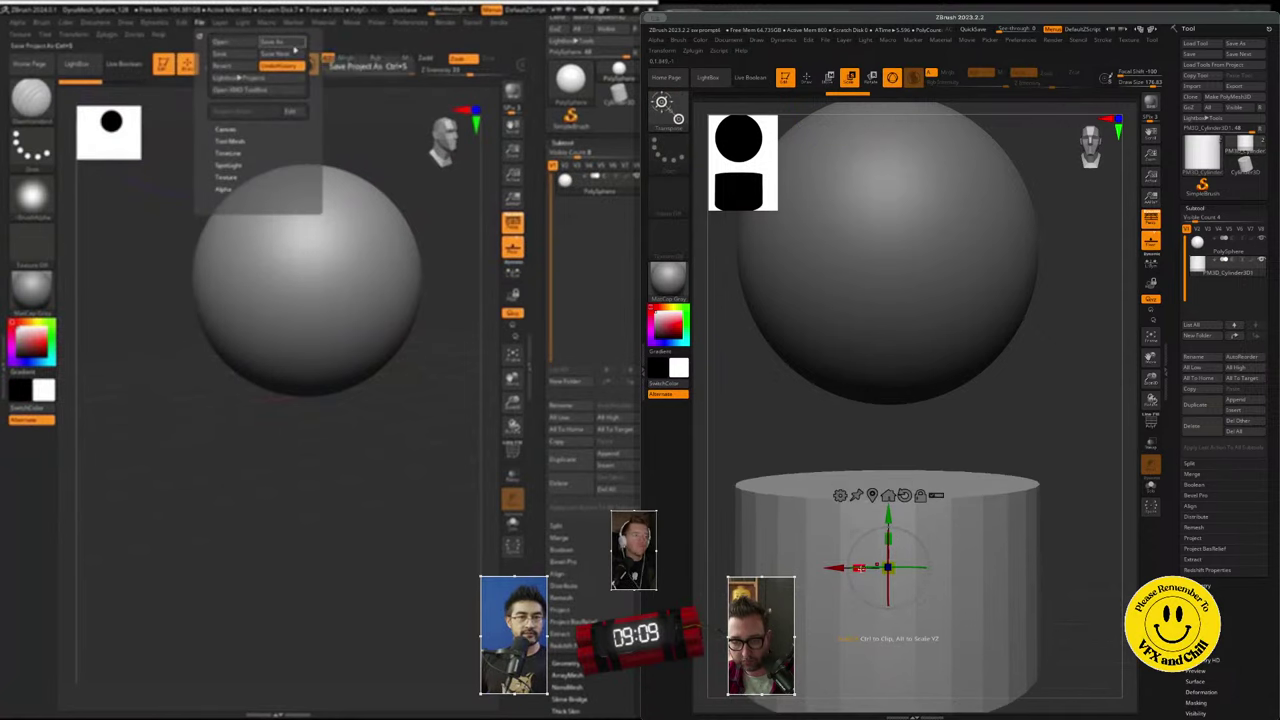
- Start saving the sphere project under a new name, and try a brush stroke on the cylinder's side before undoing it
left_click(285, 42)
key("q")
left_click_drag(877, 588, 905, 576)
left_click_drag(286, 17, 341, 162)
key("ctrl+z")
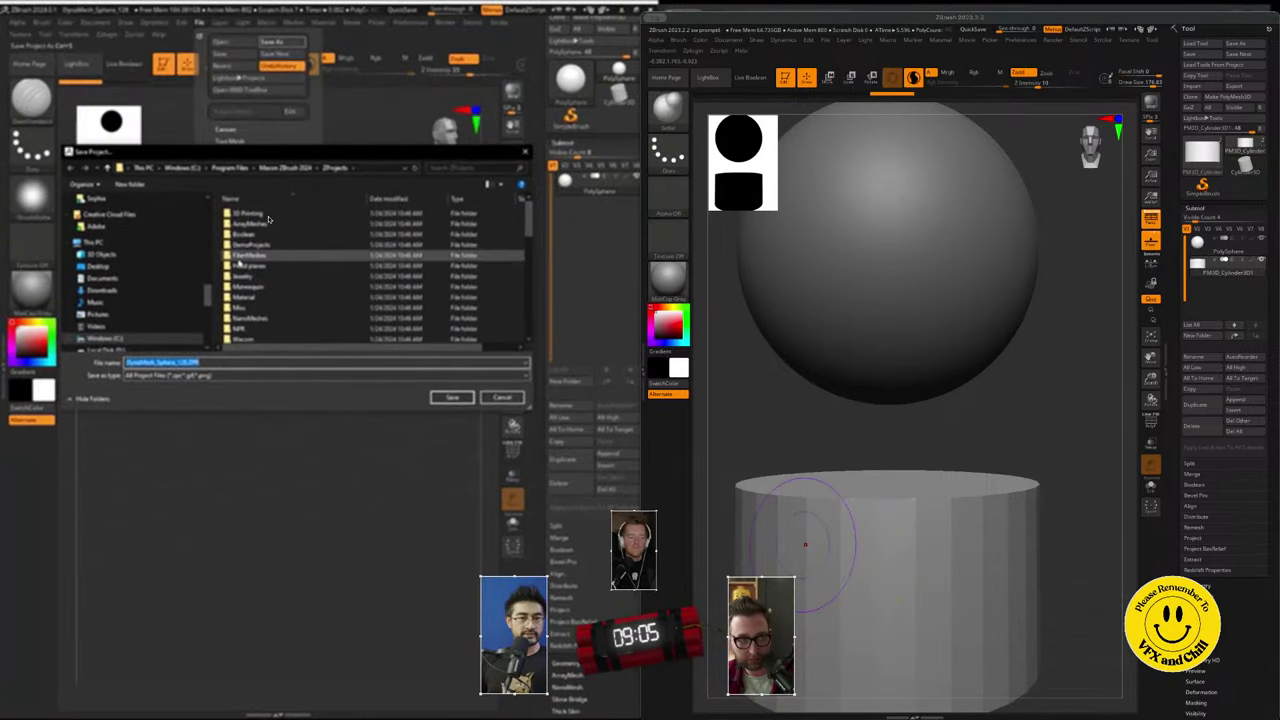
- Look for the project's save location in the 2023_12_22_autoVFX_and_Chill and 2024_01_12_TheLucasAwakens folders
left_click_drag(209, 297, 210, 270)
scroll(140, 270, "up", 6)
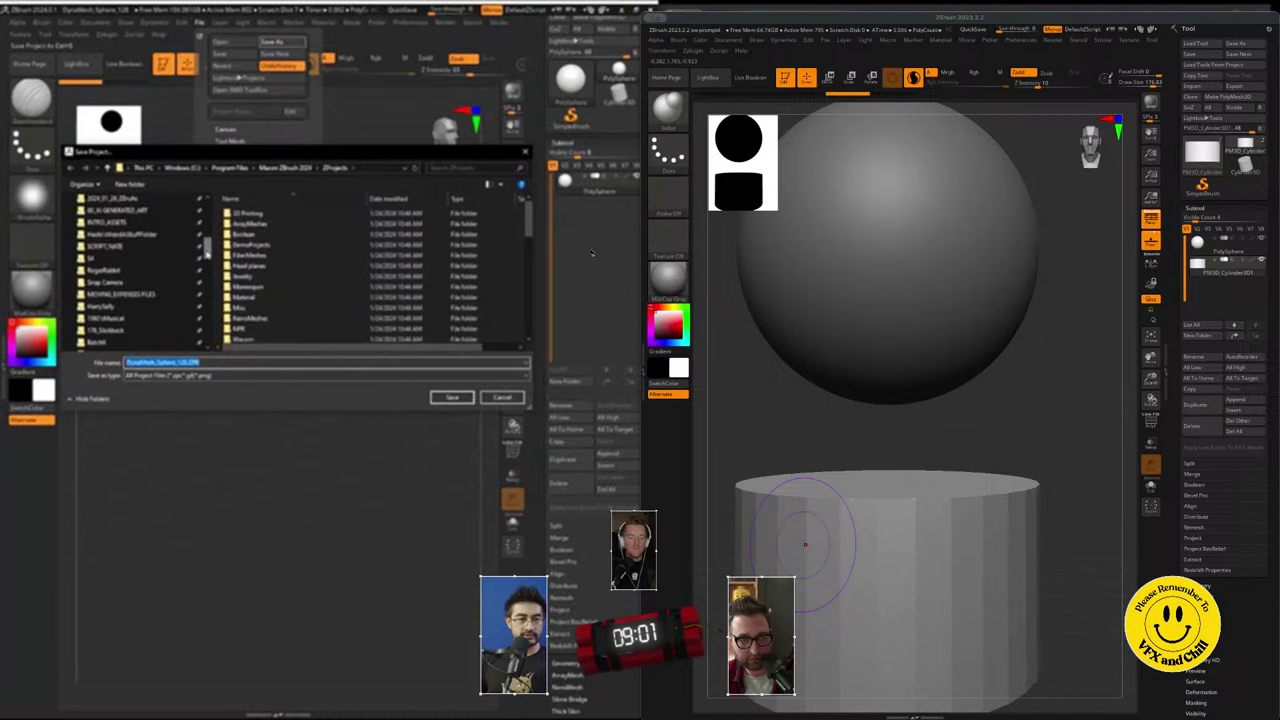
scroll(140, 270, "up", 2)
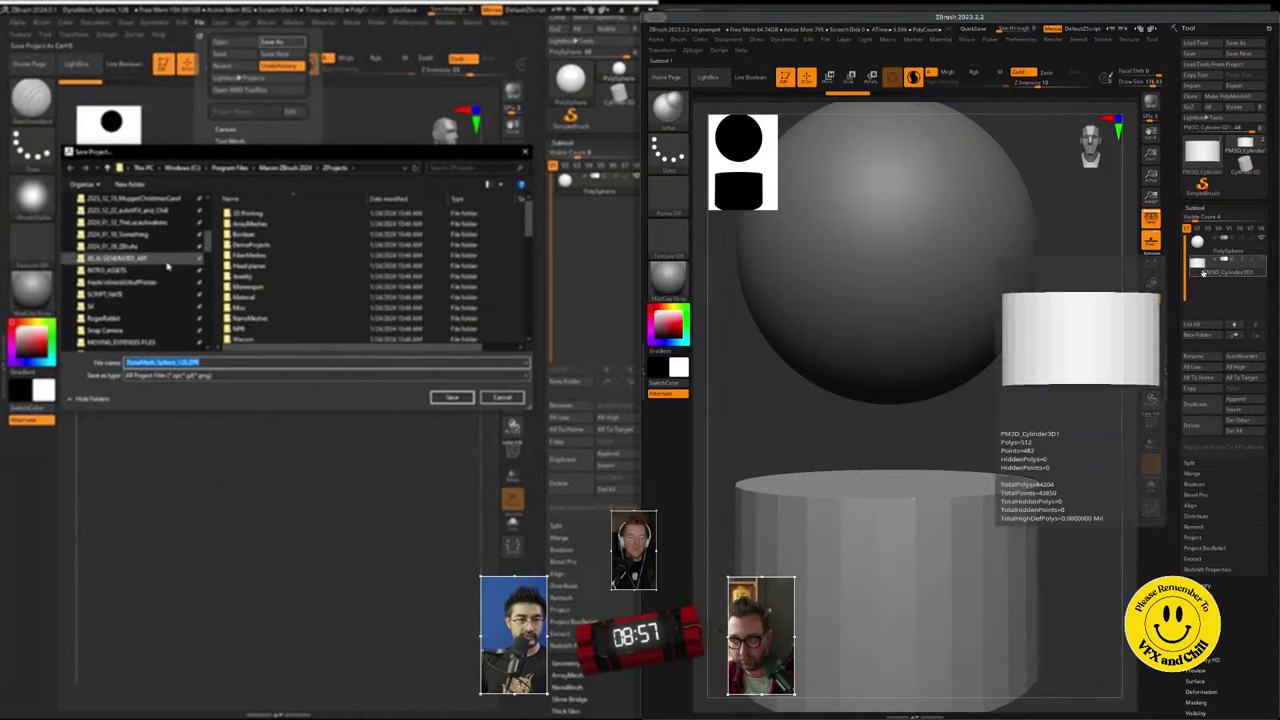
scroll(168, 270, "up", 3)
key("w")
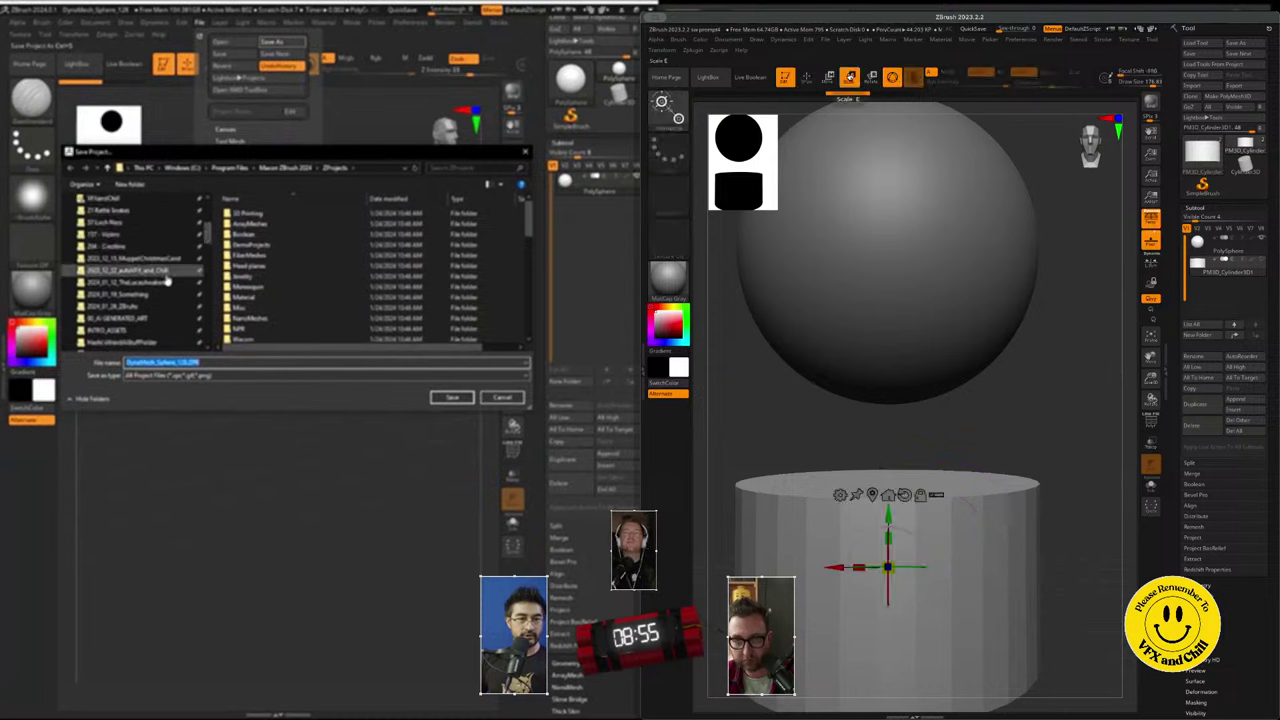
left_click(166, 275)
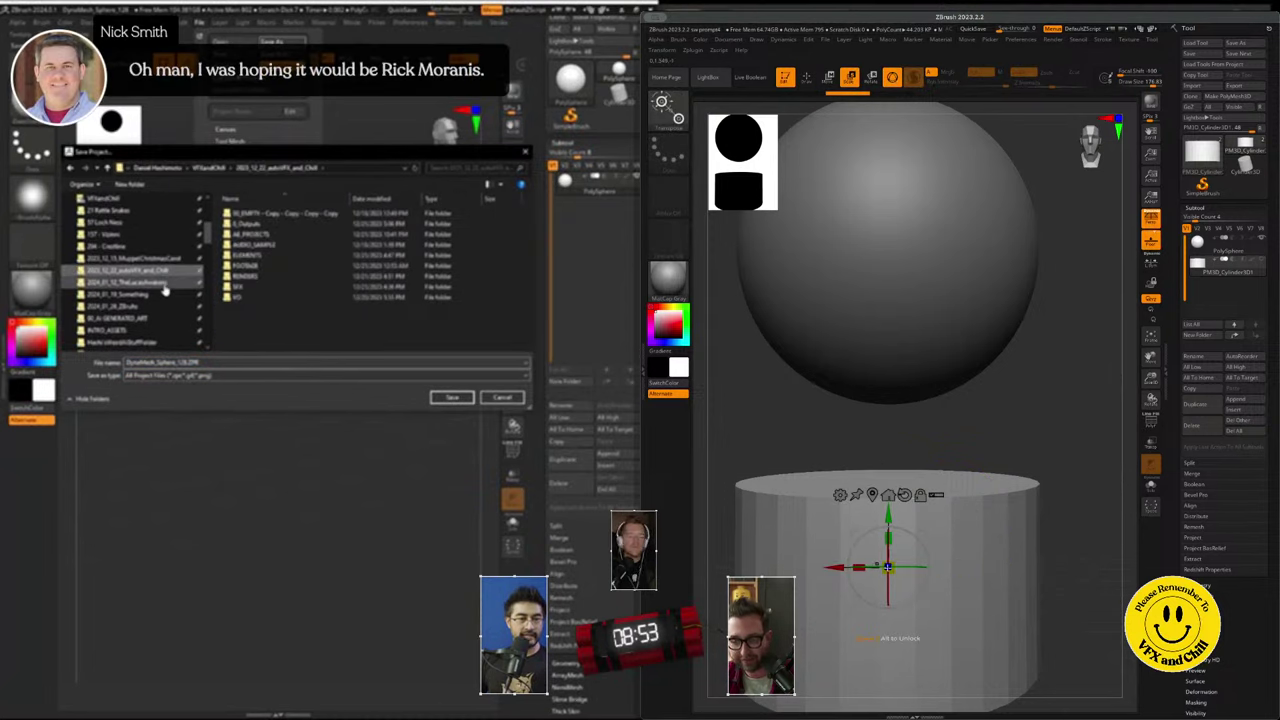
left_click(164, 284)
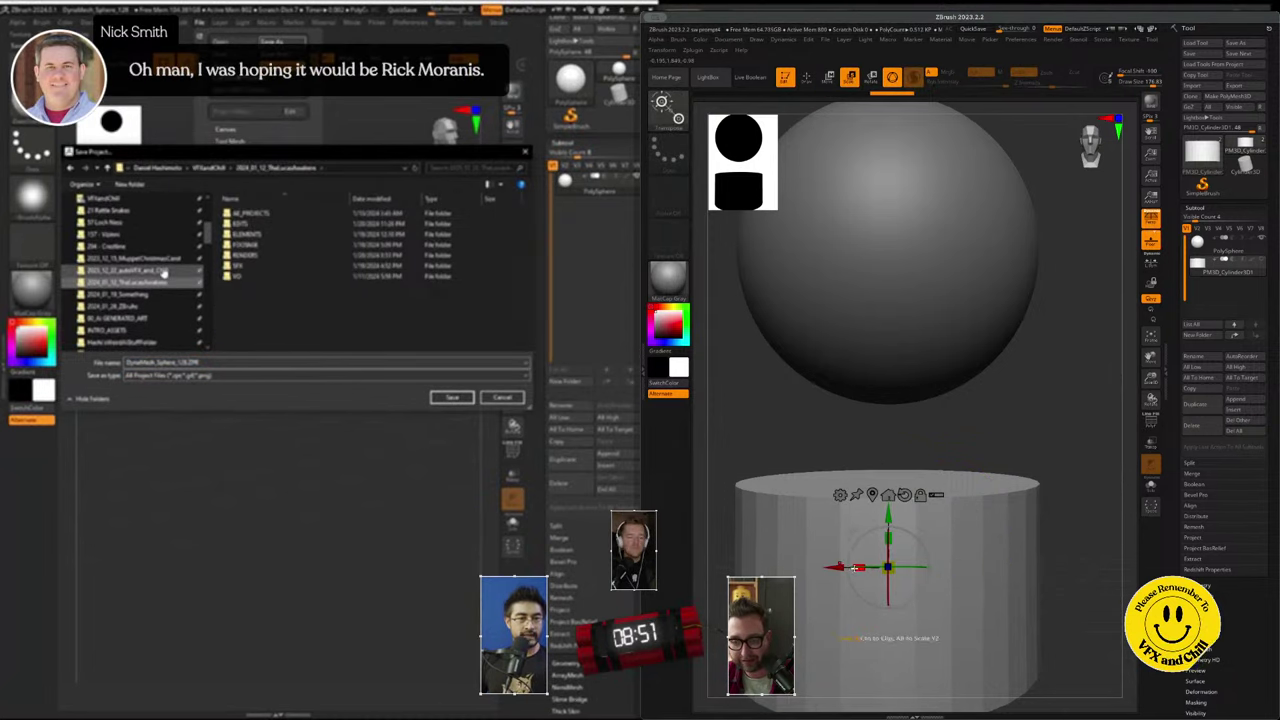
- Try narrowing the cylinder sideways and rescaling it uniformly while checking more save folders, and undo the scaling
left_click_drag(857, 568, 928, 568)
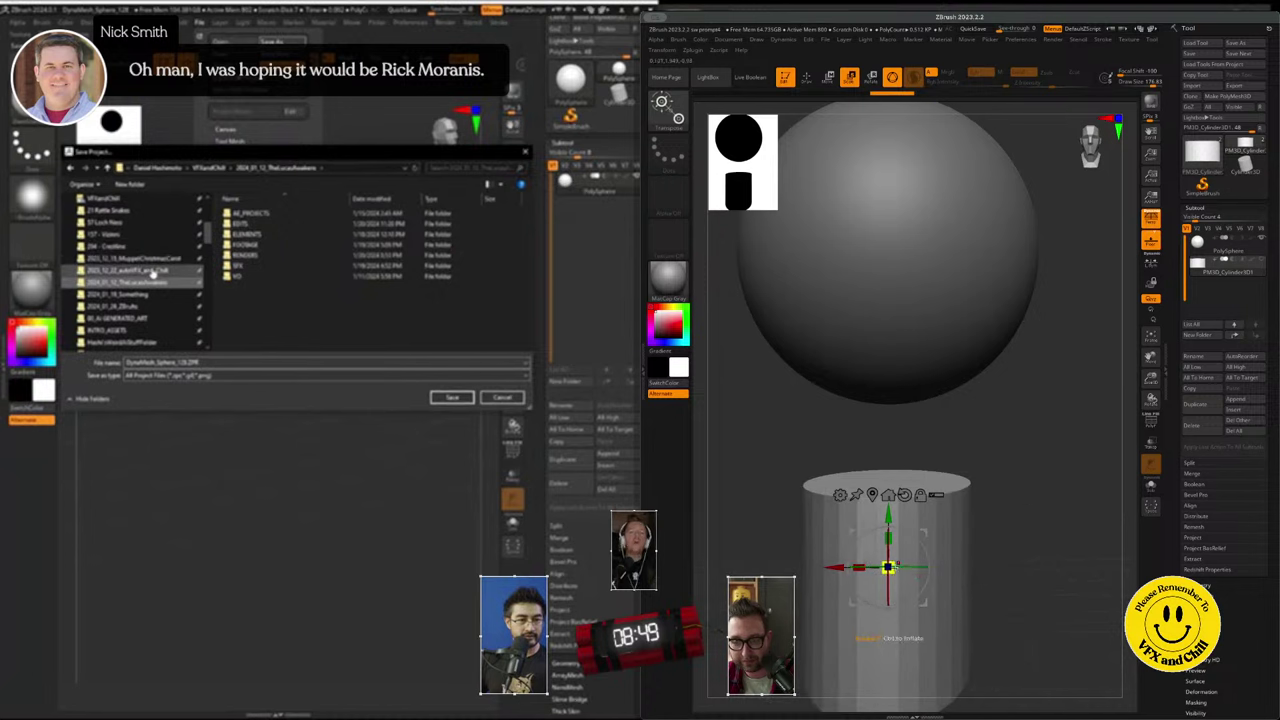
scroll(152, 272, "down", 1)
left_click(153, 284)
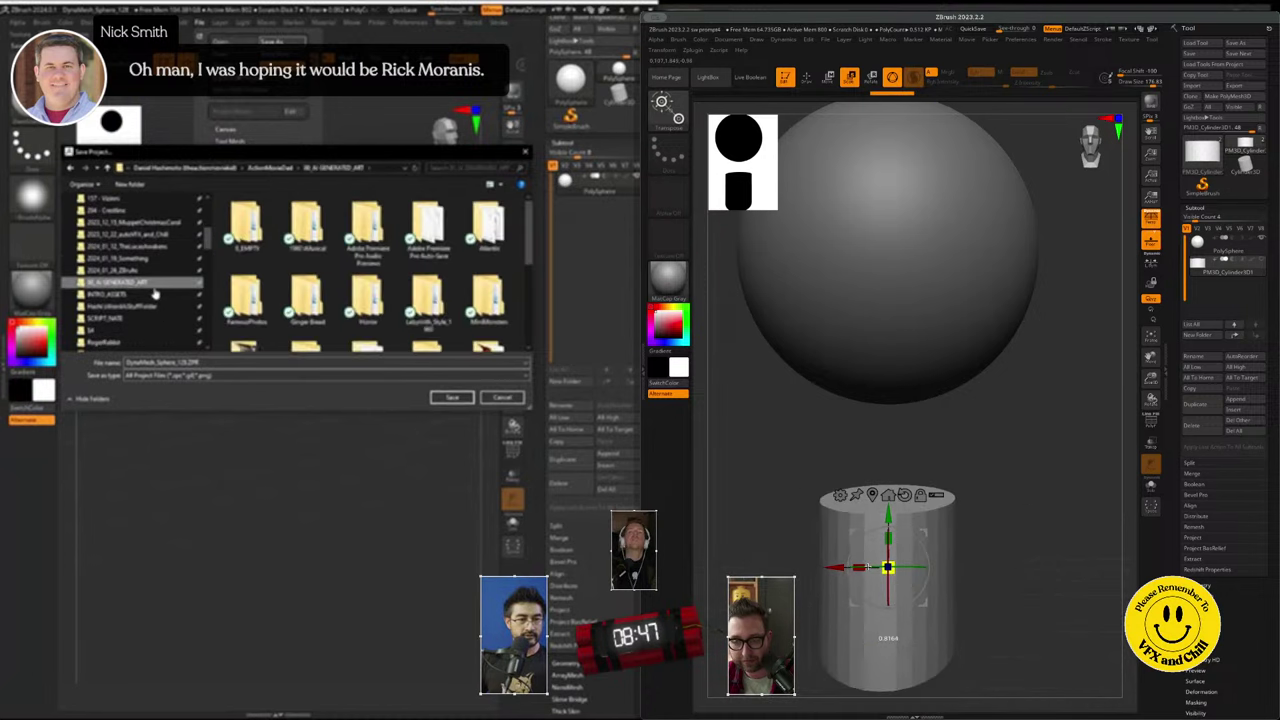
left_click_drag(867, 567, 785, 567)
left_click(155, 259)
key("ctrl+z")
key("ctrl+z")
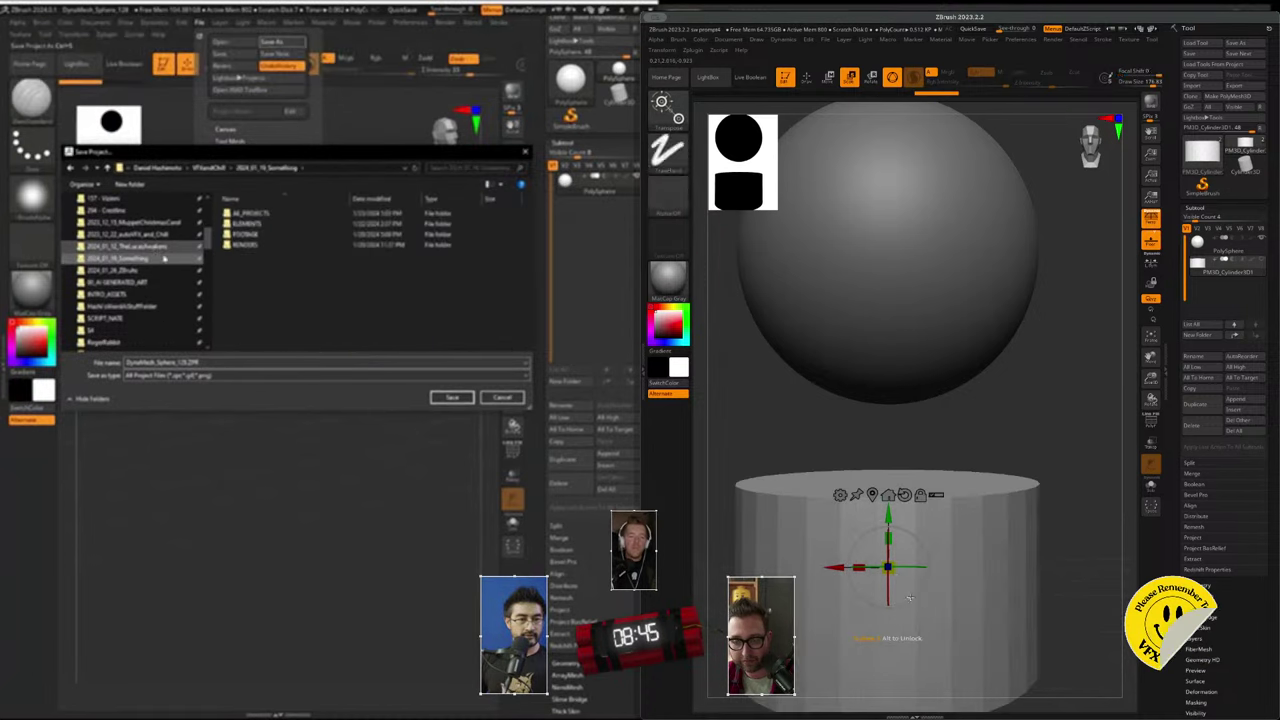
- Choose HASHI_WORKING as the sphere project's save folder and scale the cylinder into a smaller pot shape centred below the sphere
scroll(163, 315, "down", 3)
left_click_drag(888, 567, 767, 537)
left_click(142, 285)
scroll(142, 285, "down", 1)
left_click(145, 329)
left_click_drag(889, 540, 890, 503)
left_click(244, 363)
left_click(248, 363)
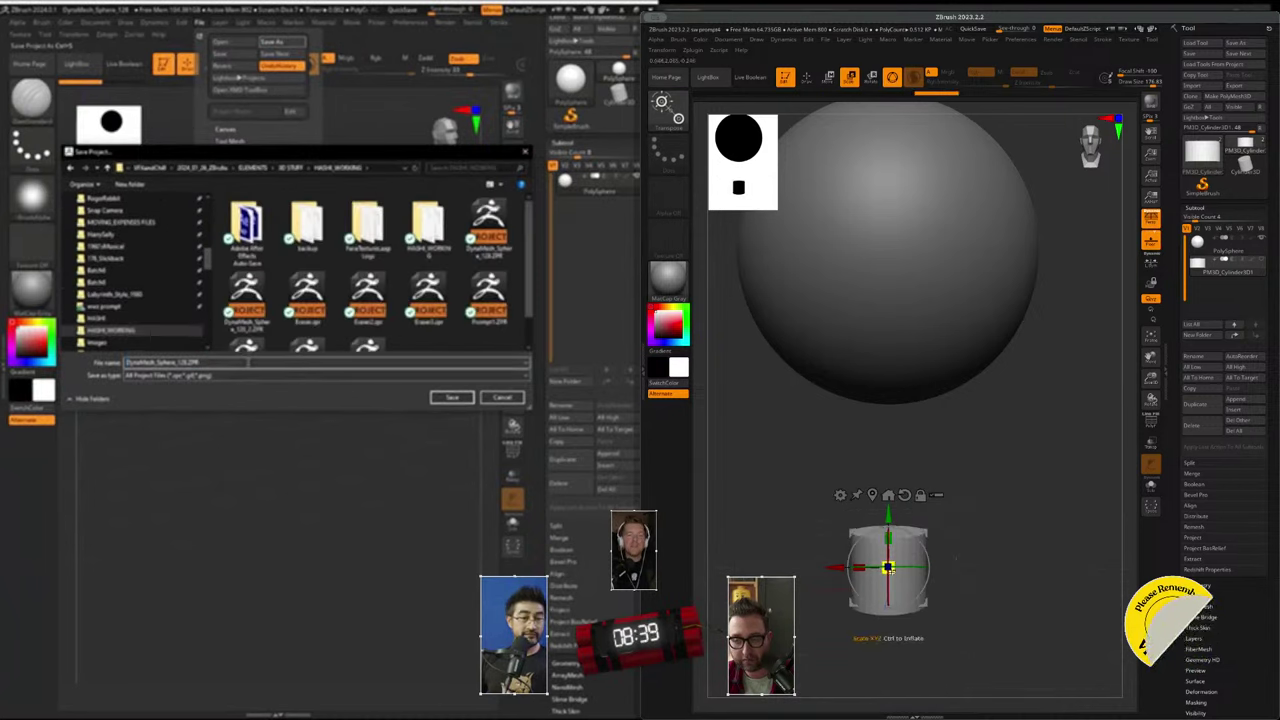
left_click_drag(888, 567, 934, 600)
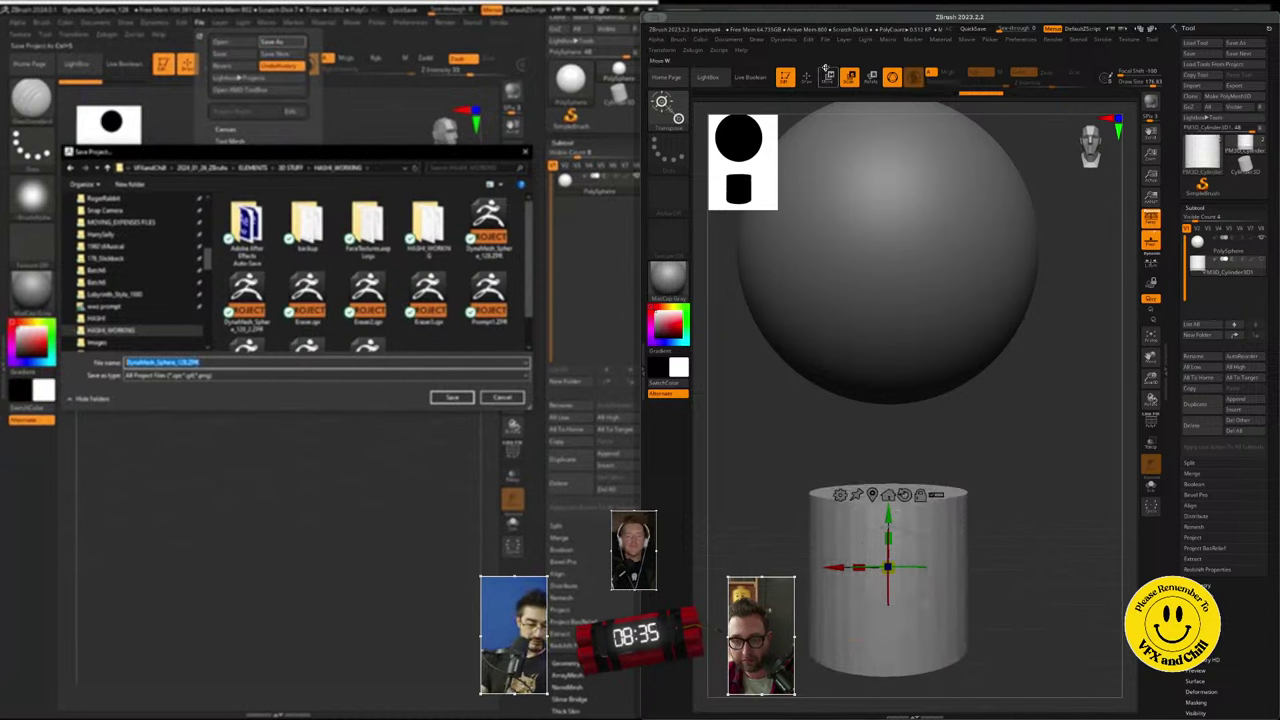
- Enter a Prompt file name for the sphere project, choose the Clay brush for the cylinder and smooth its rim and base edges
type("Prompt")
left_click(807, 77)
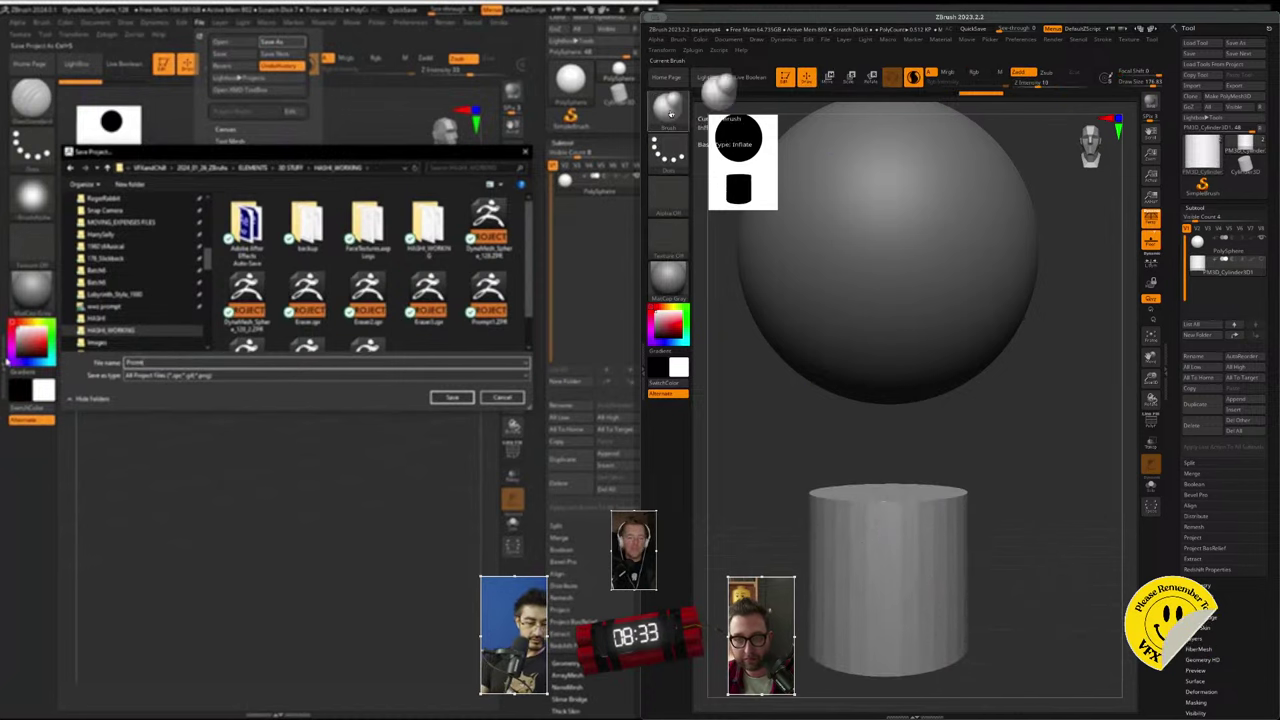
left_click(668, 105)
left_click(730, 121)
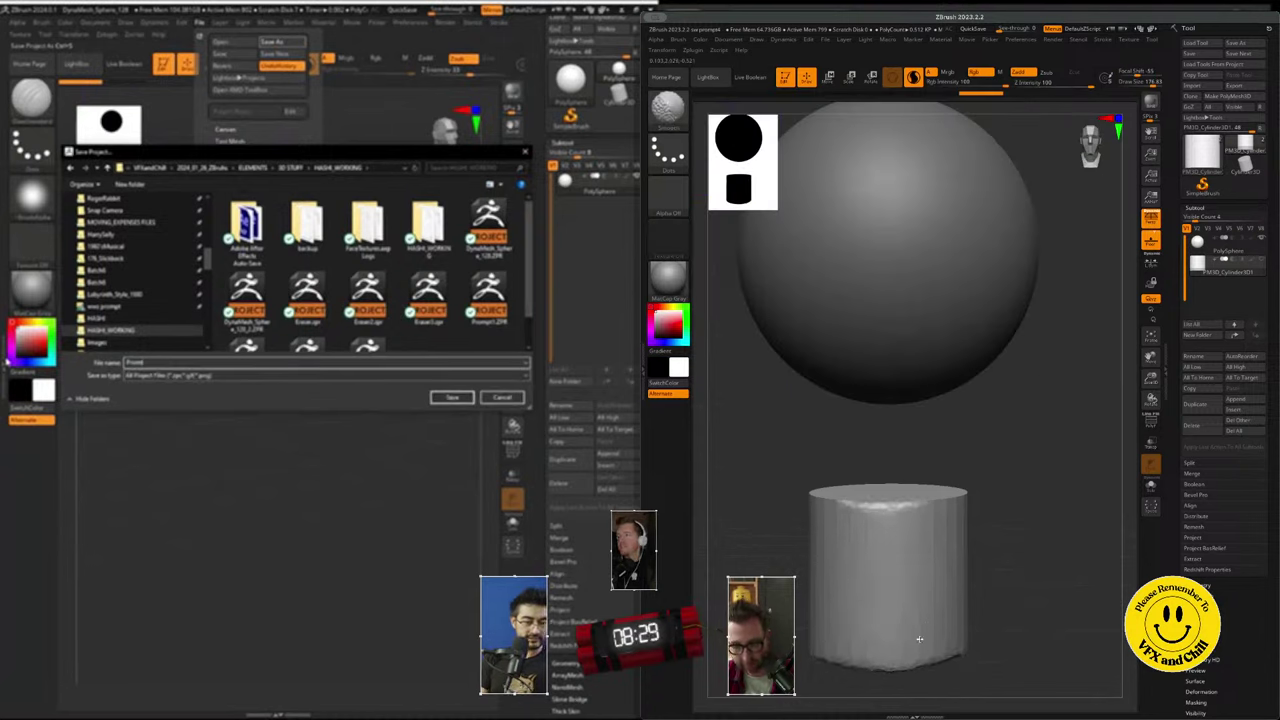
mouse_move(819, 511)
left_mouse_down("shift")
mouse_move(836, 510)
mouse_move(834, 498)
left_mouse_up("shift")
- Save the sphere project under a numbered Prompt file name, and try carving the cylinder's top edge before undoing the stroke
key("BackSpace")
key("BackSpace")
key("BackSpace")
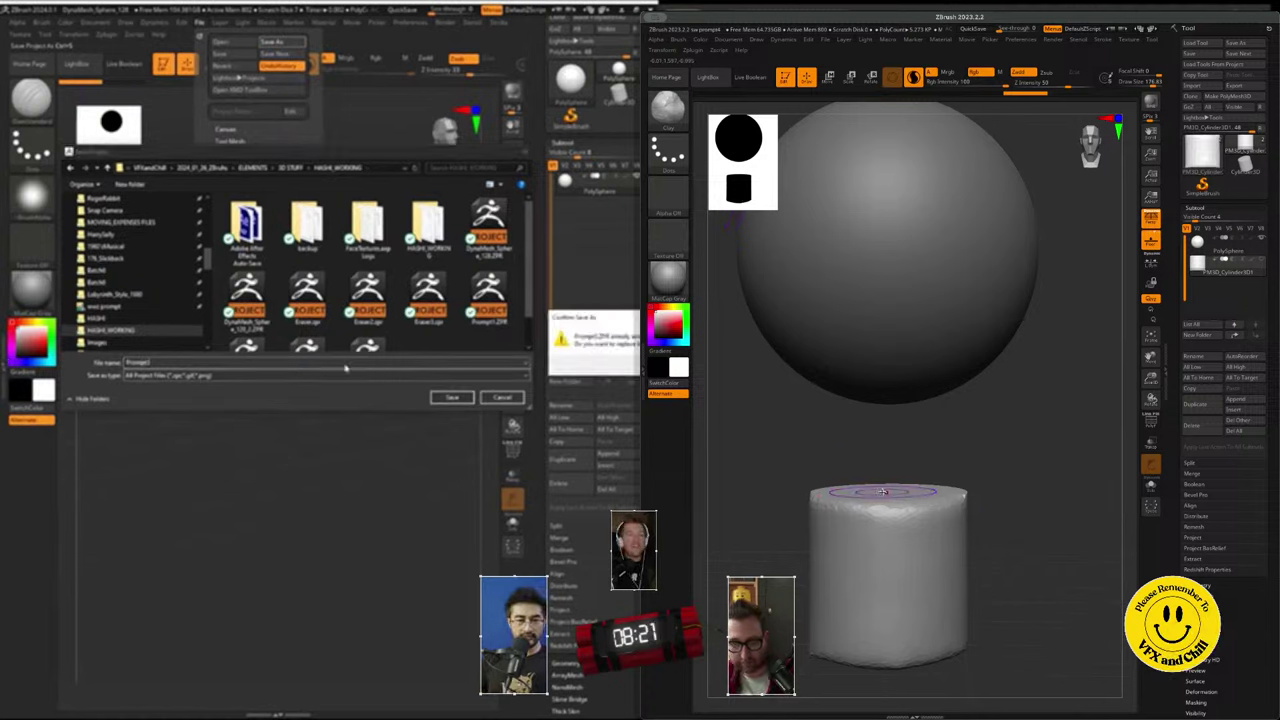
mouse_move(884, 494)
left_mouse_down("alt")
mouse_move(888, 507)
mouse_move(894, 485)
left_mouse_up("alt")
left_click(187, 362)
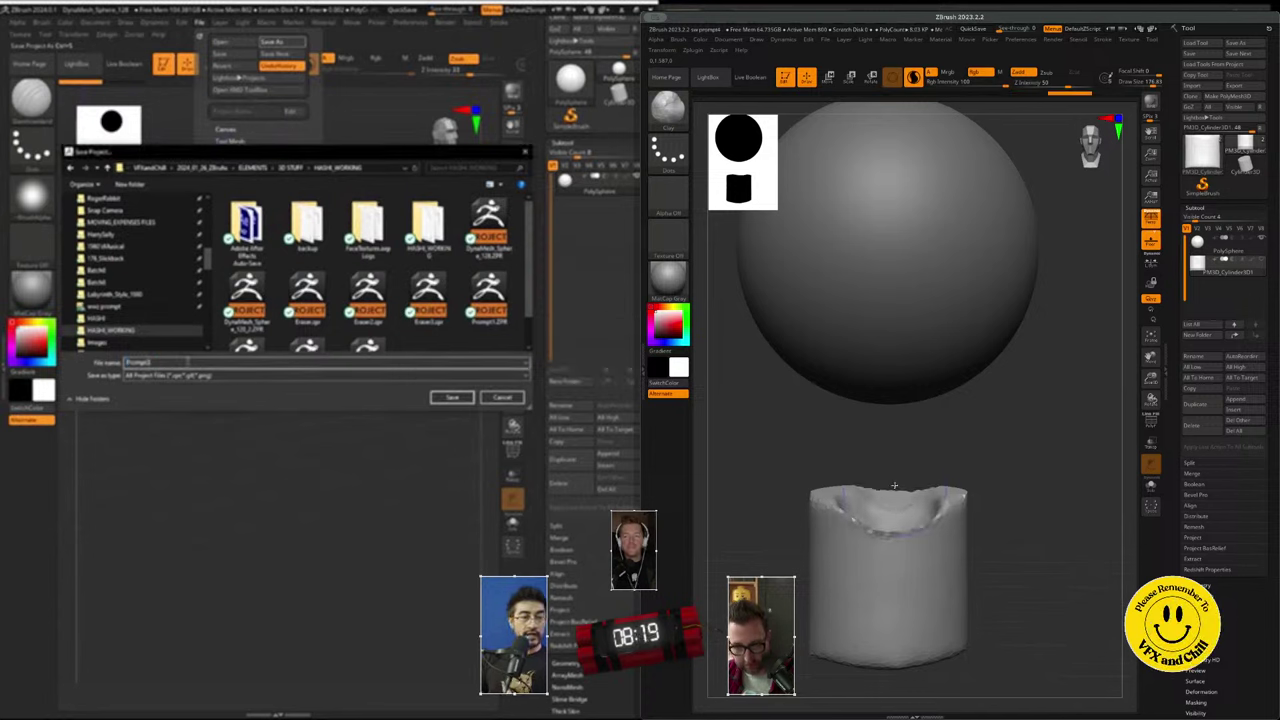
key("ctrl+z")
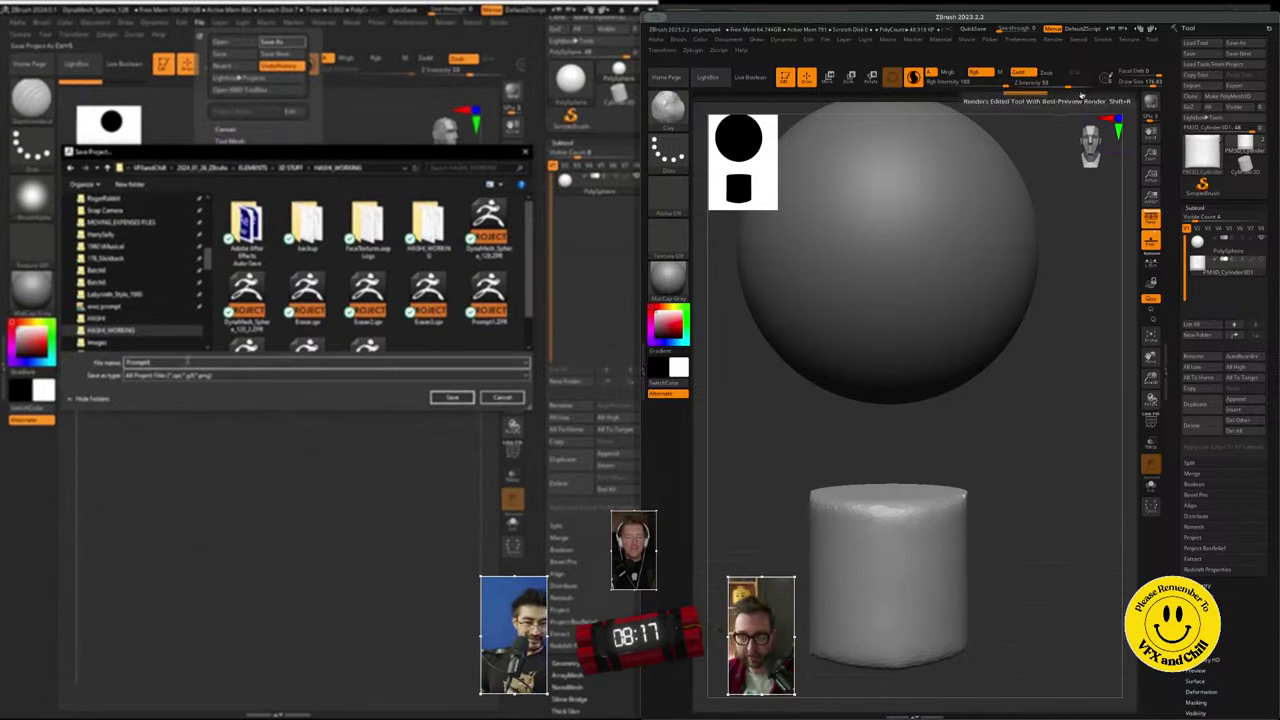
left_click(465, 397)
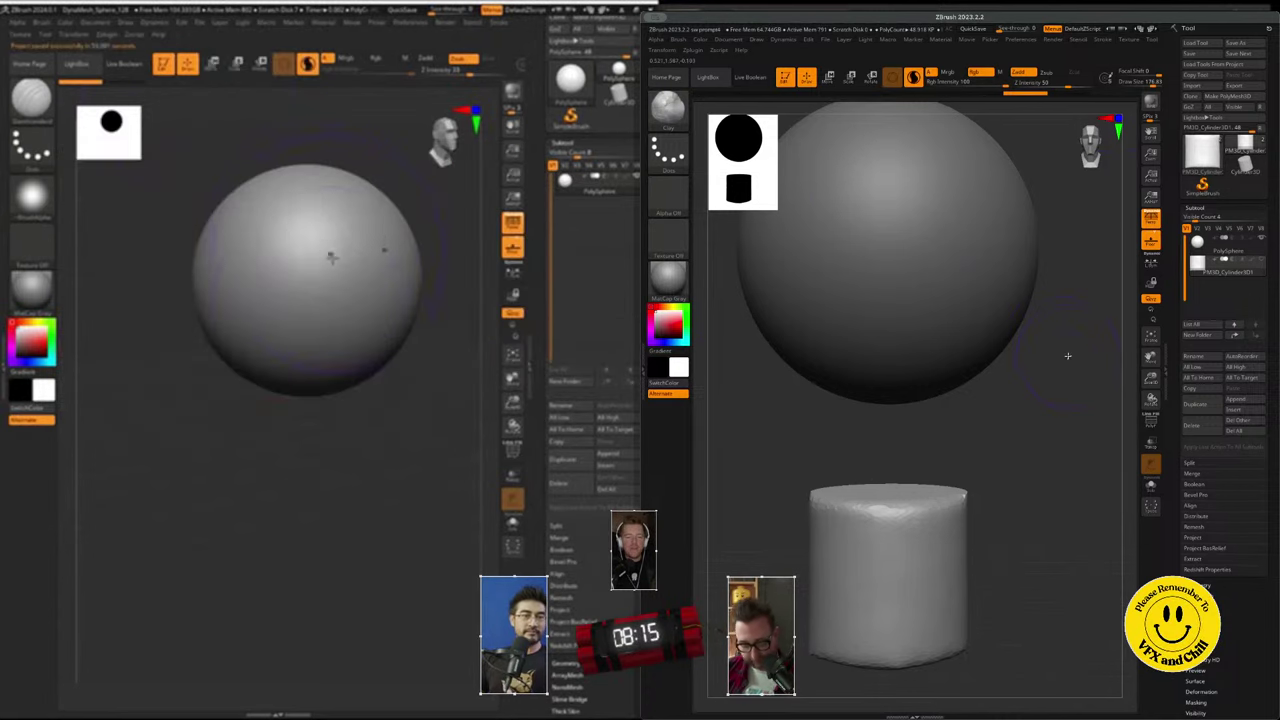
- Carve a round hollow into the centre of the cylinder's top face with the Clay brush
left_click_drag(1068, 357, 1067, 388)
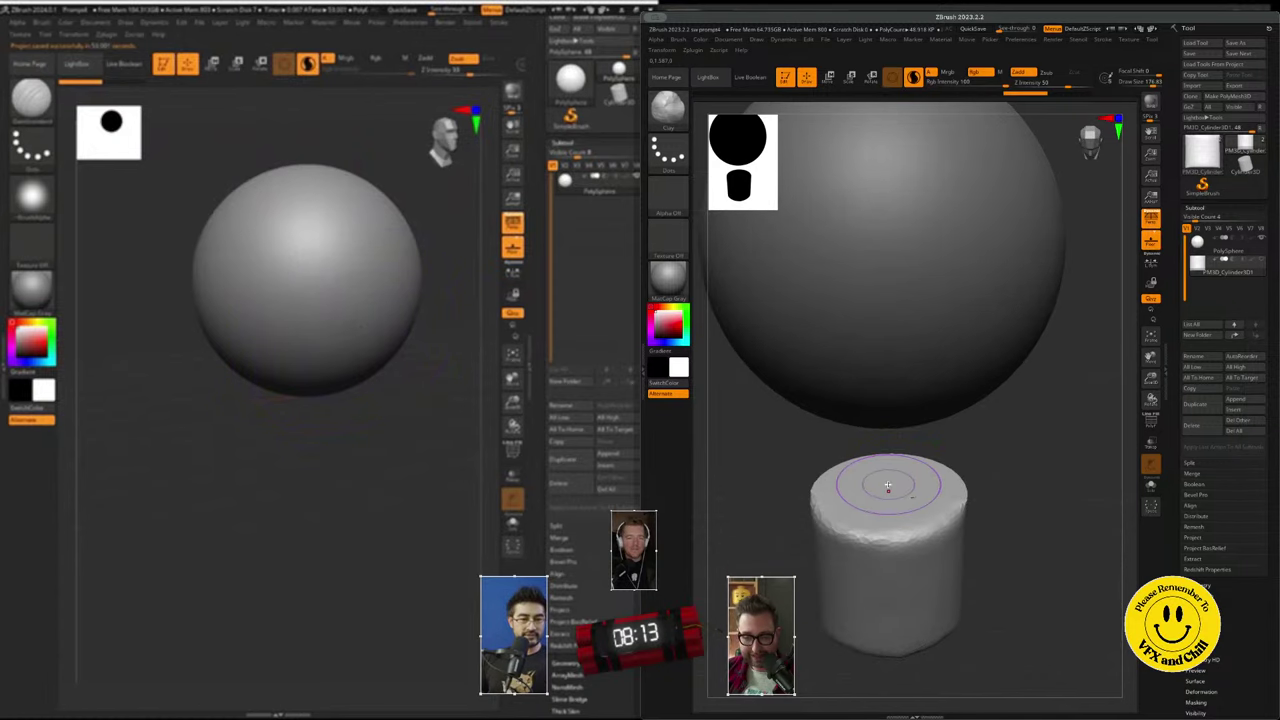
left_click_drag(887, 486, 889, 503)
key("ctrl+z")
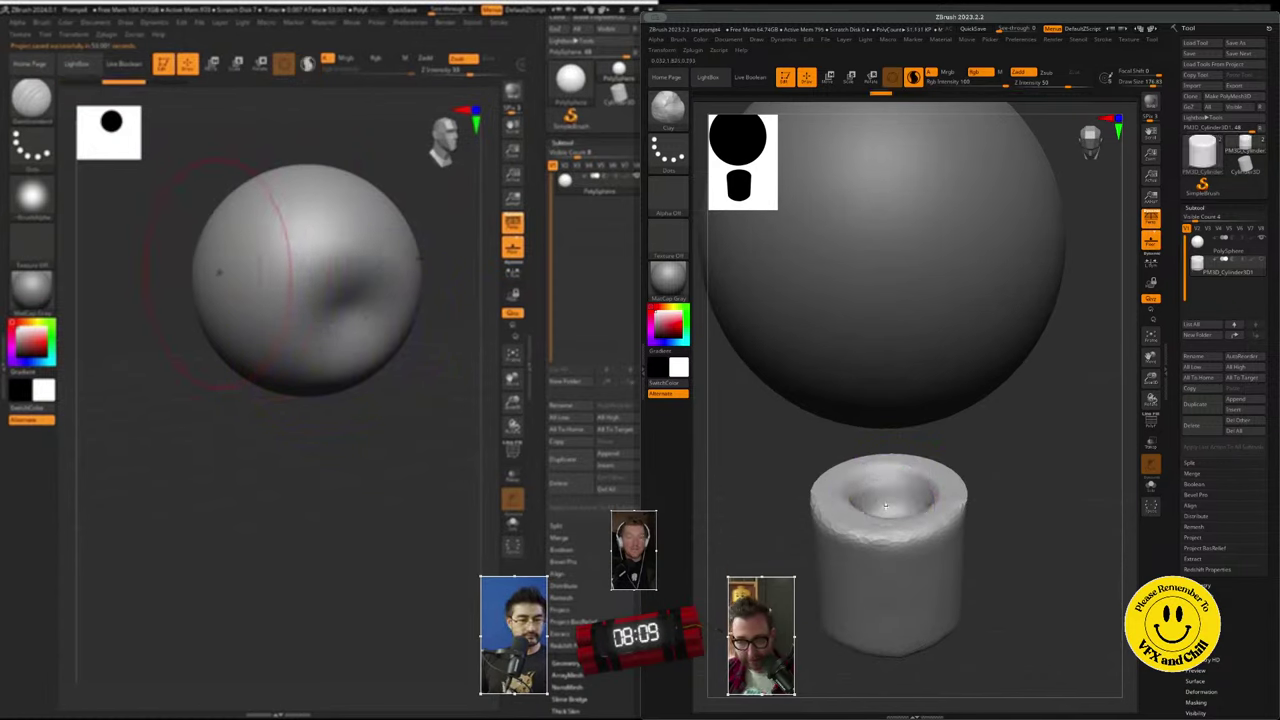
- Select the SnakeHook brush for the dented sphere and view the hollowed cylinder from higher up
key("b")
key("s")
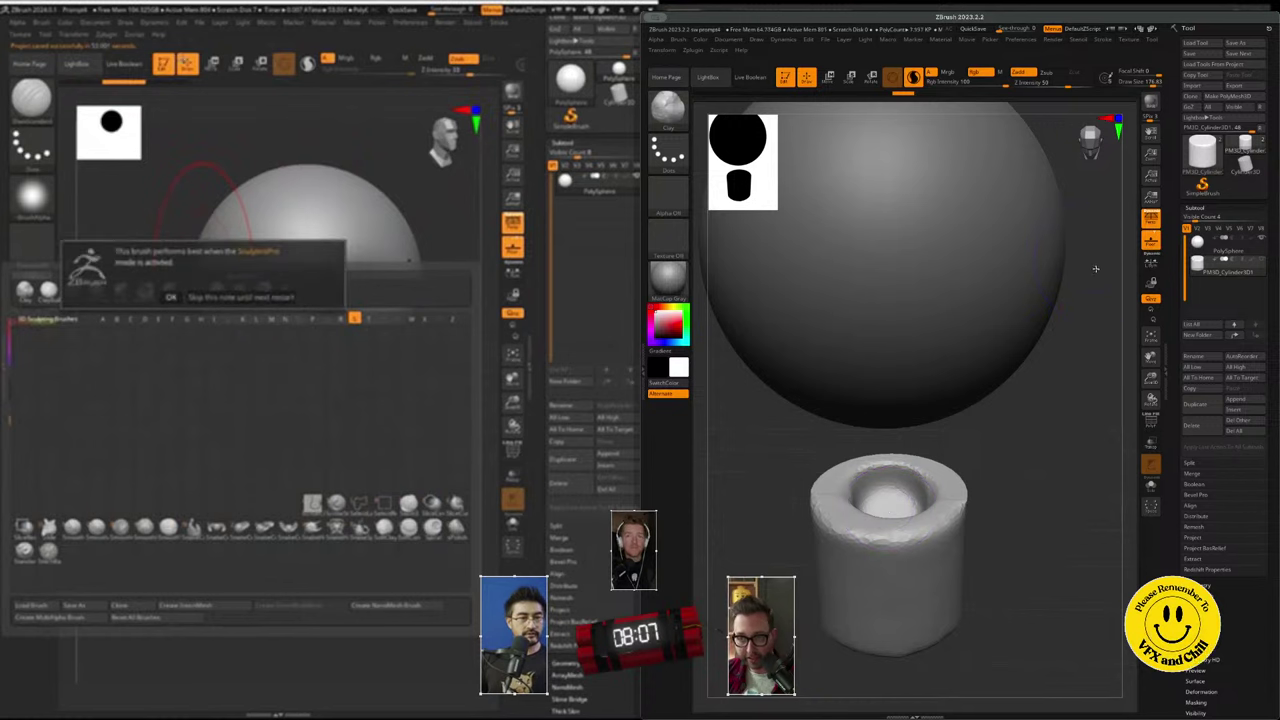
left_click_drag(1096, 271, 1095, 282)
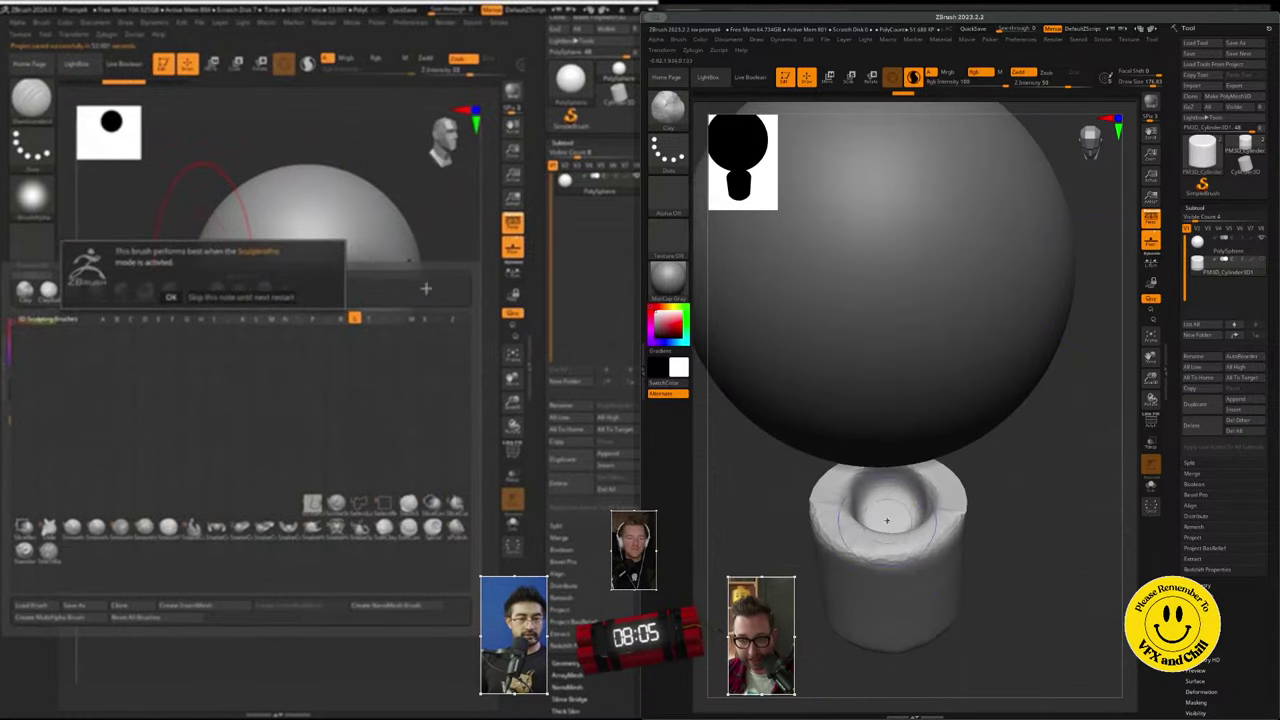
key("h")
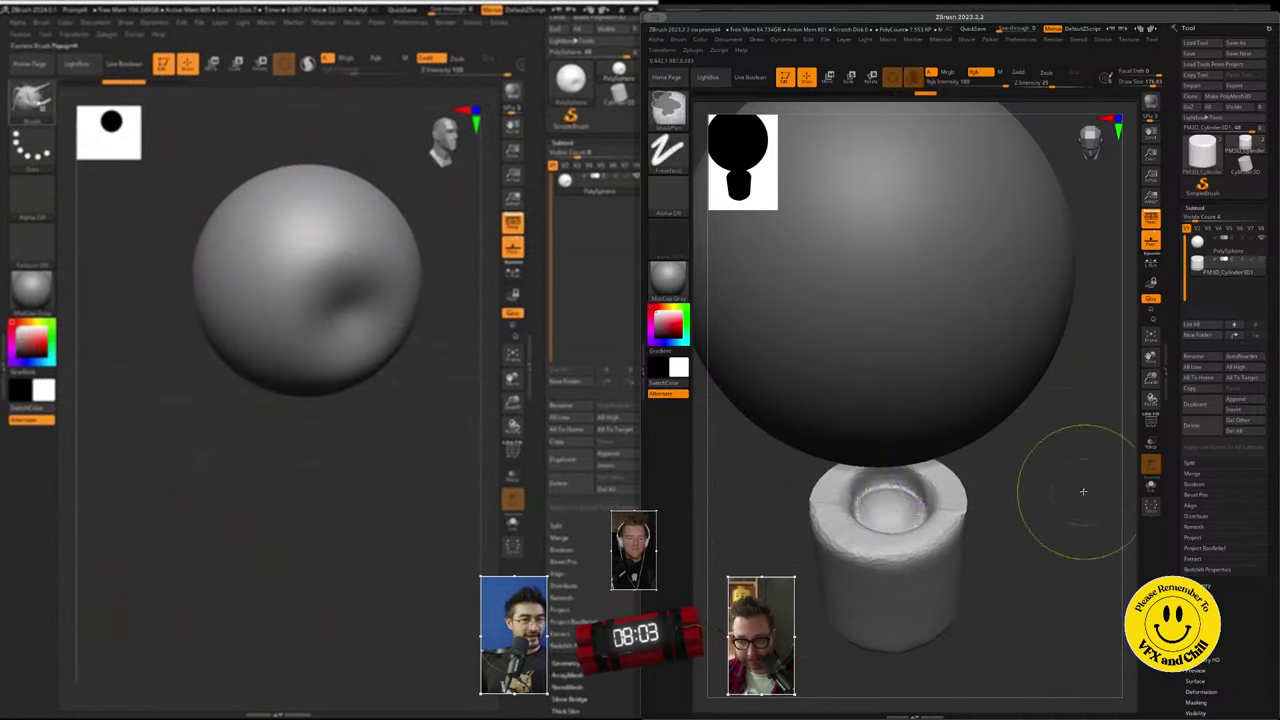
- Undo the bump raised inside the cylinder's hollow, carve the hollow deeper and dismiss the sphere session's masking brush note
key("b")
left_click(152, 110)
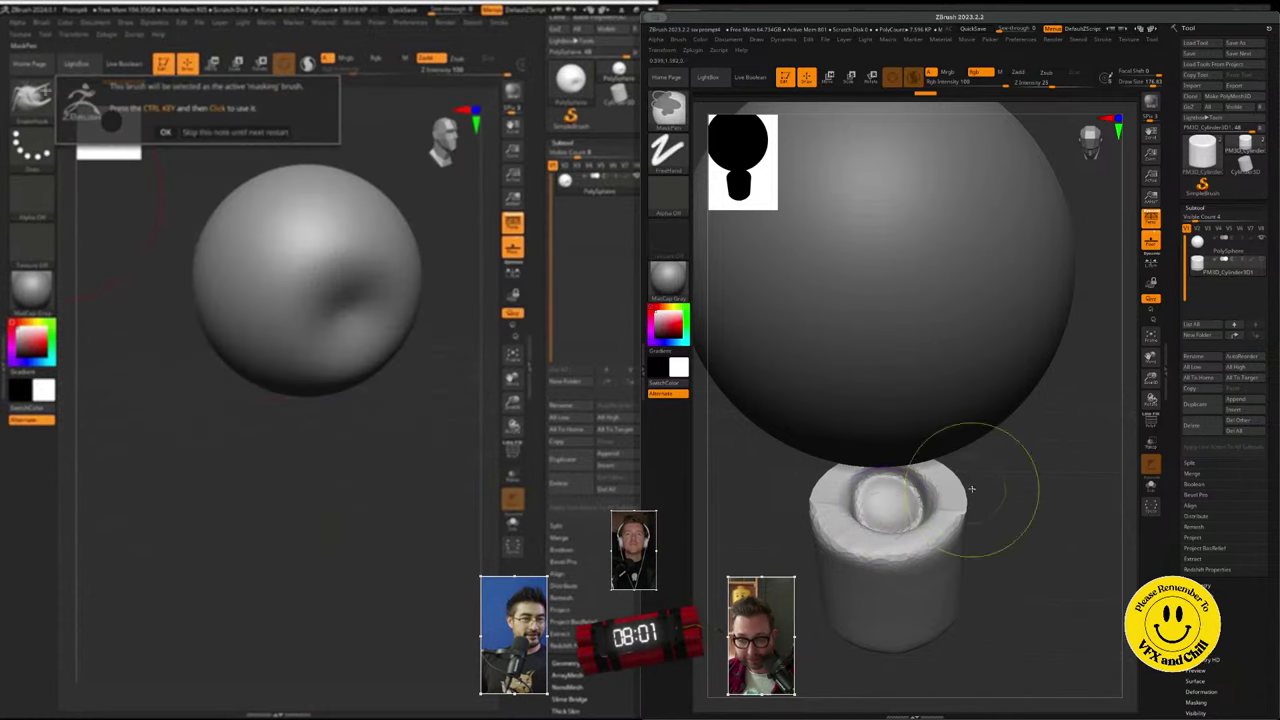
key("ctrl+z")
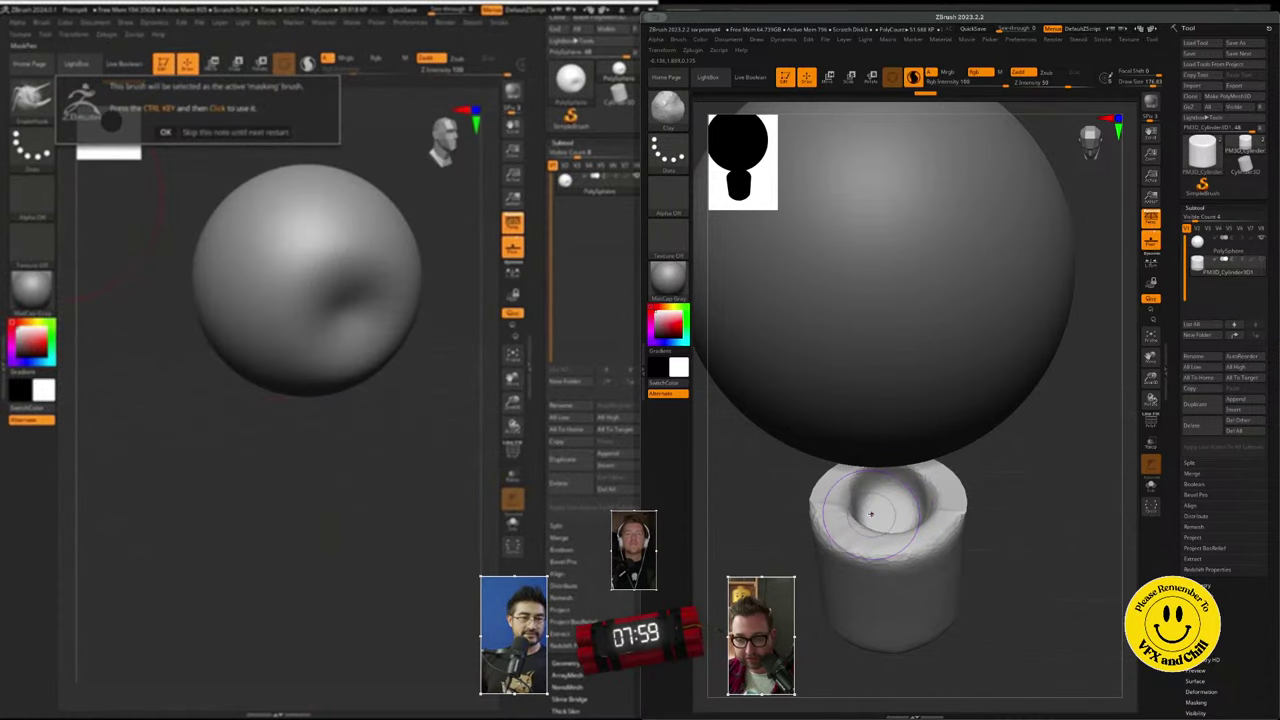
left_click(165, 132)
left_click_drag(892, 520, 888, 508)
- Look through the available sculpting brushes for the dented sphere
left_click(32, 100)
left_click(32, 100)
left_click(32, 100)
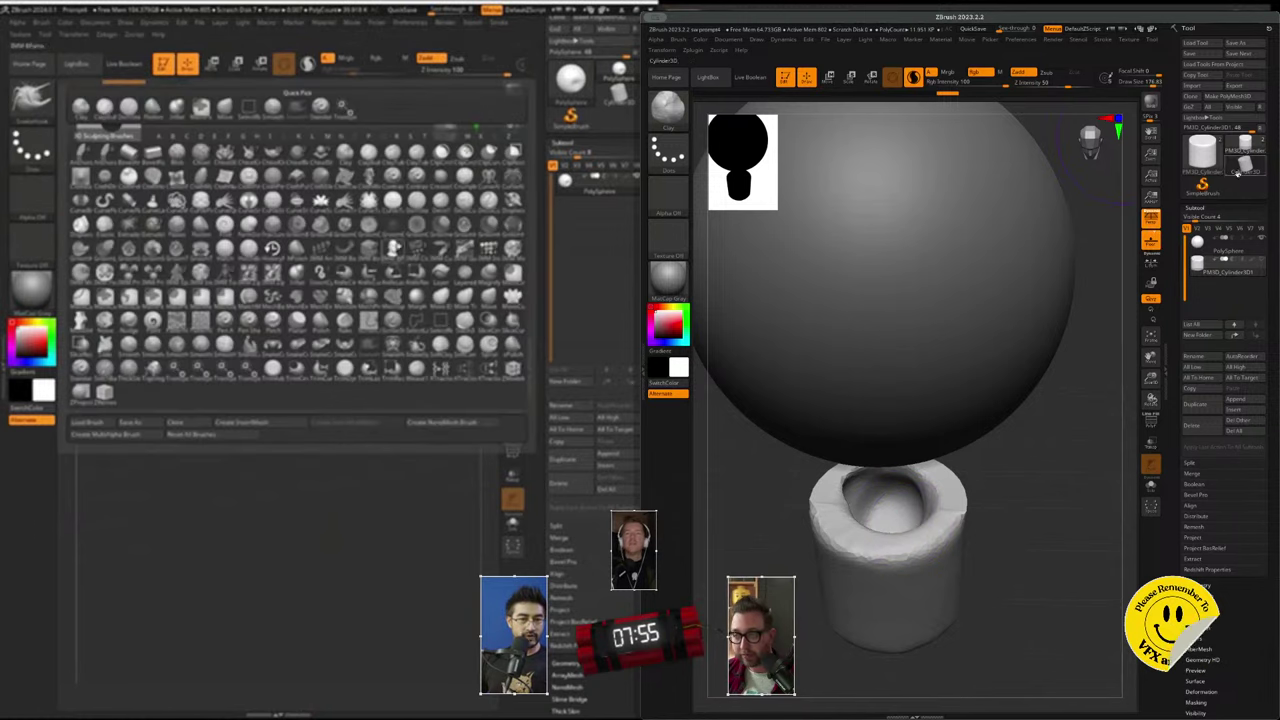
- Switch back and forth between the PolySphere and cylinder subtools, finishing on the cylinder in a front view
mouse_move(1202, 242)
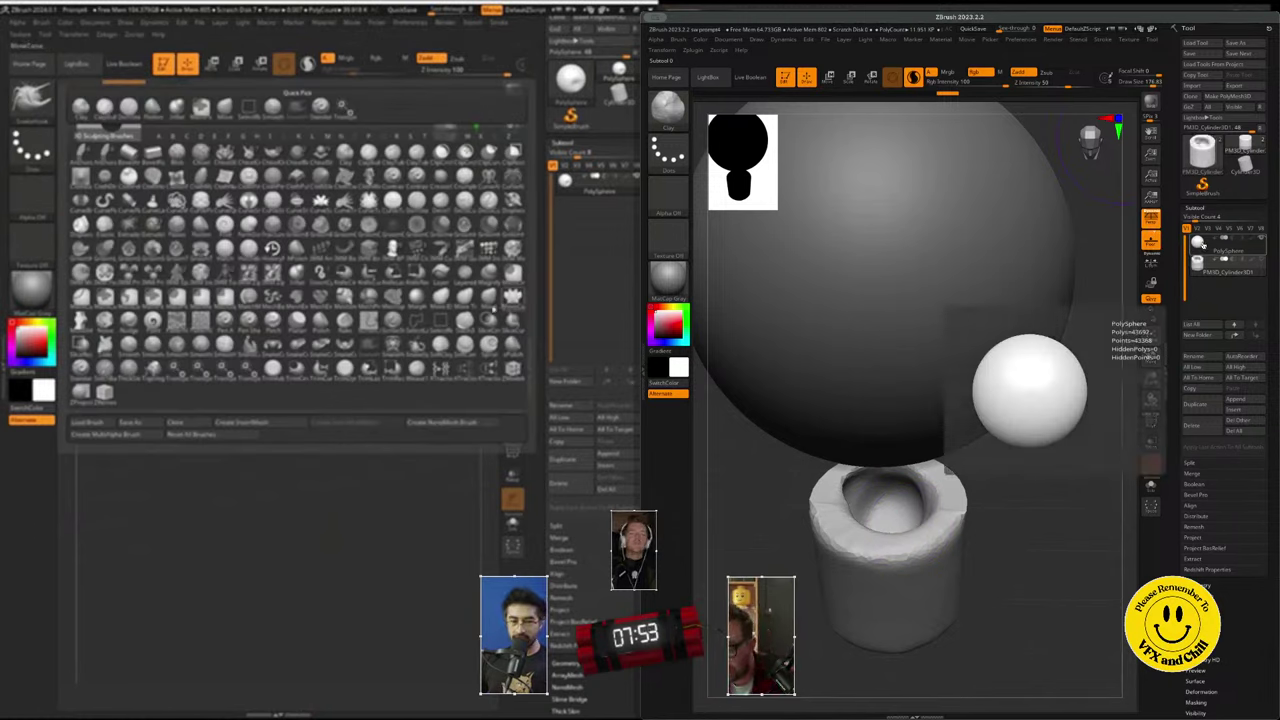
left_click(1218, 249)
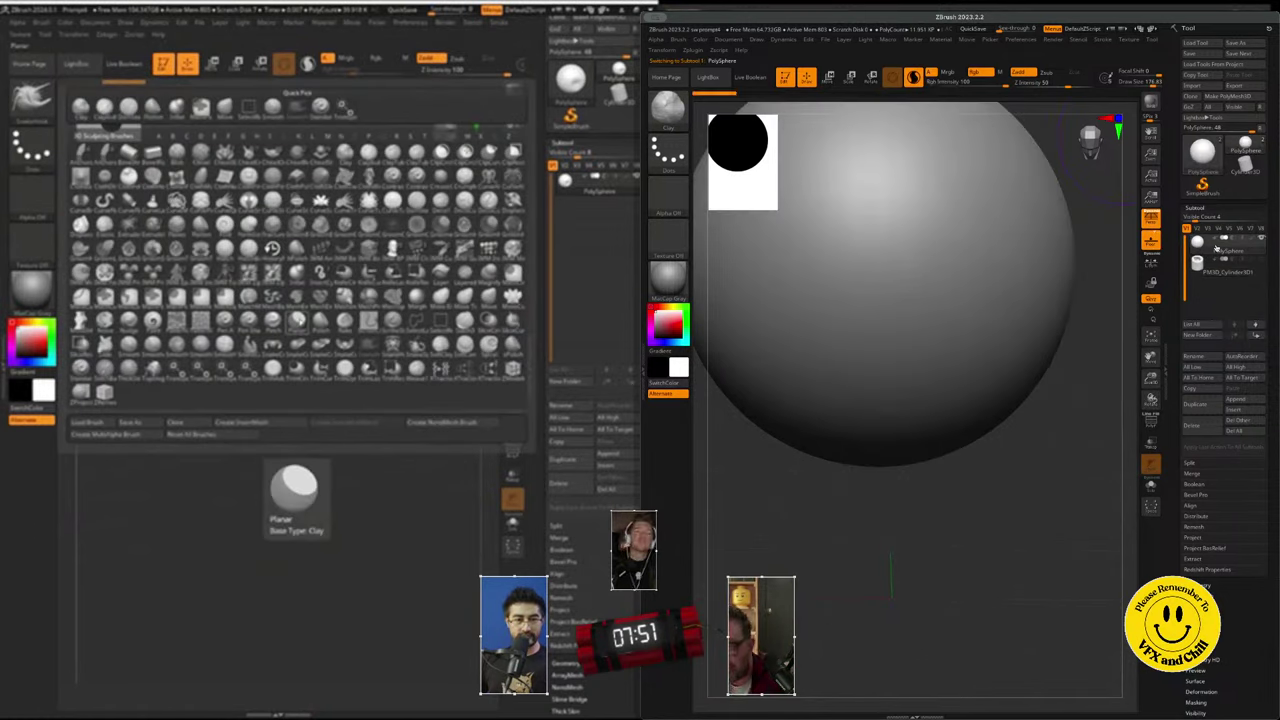
left_click(1212, 263)
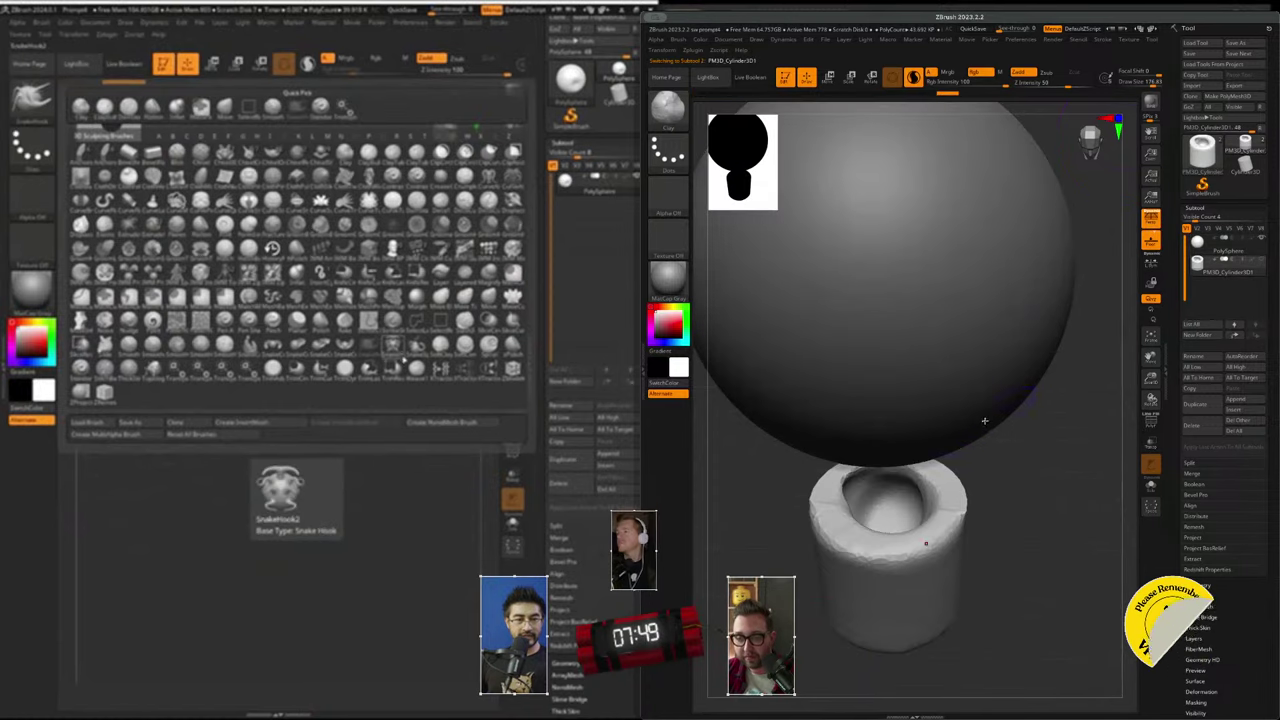
left_click(1218, 243)
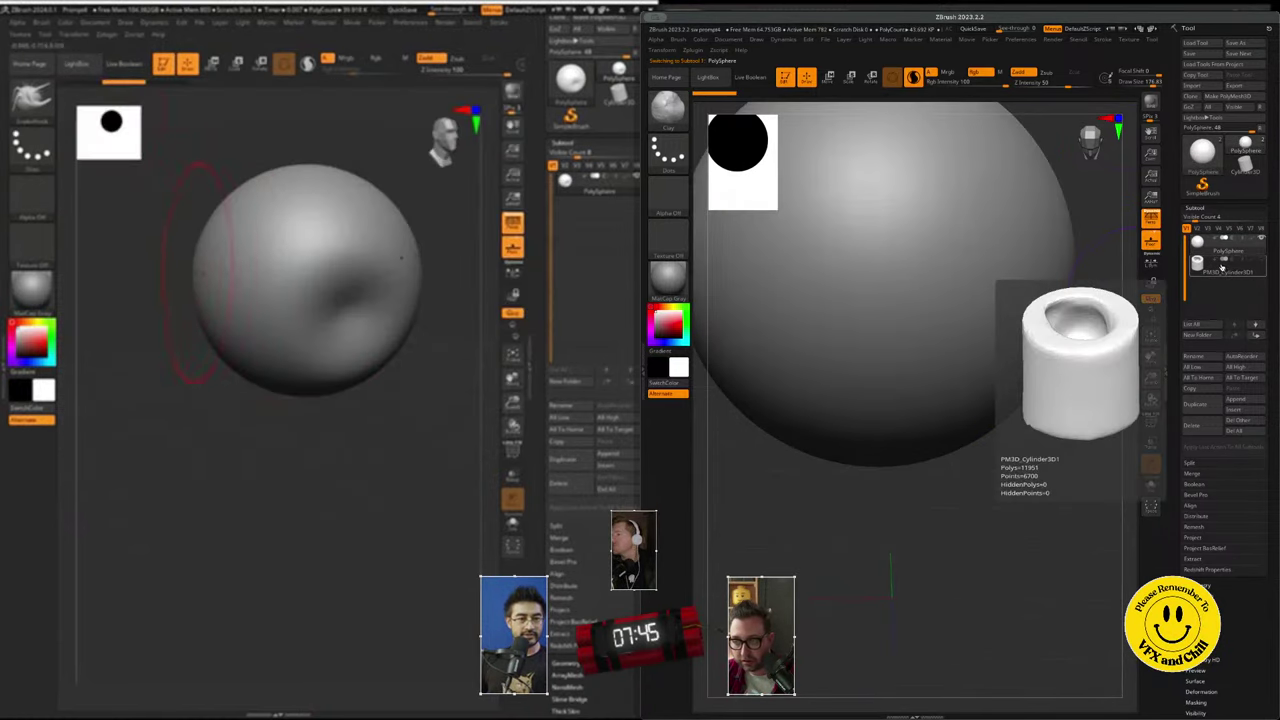
left_click(1221, 265)
mouse_move(1213, 243)
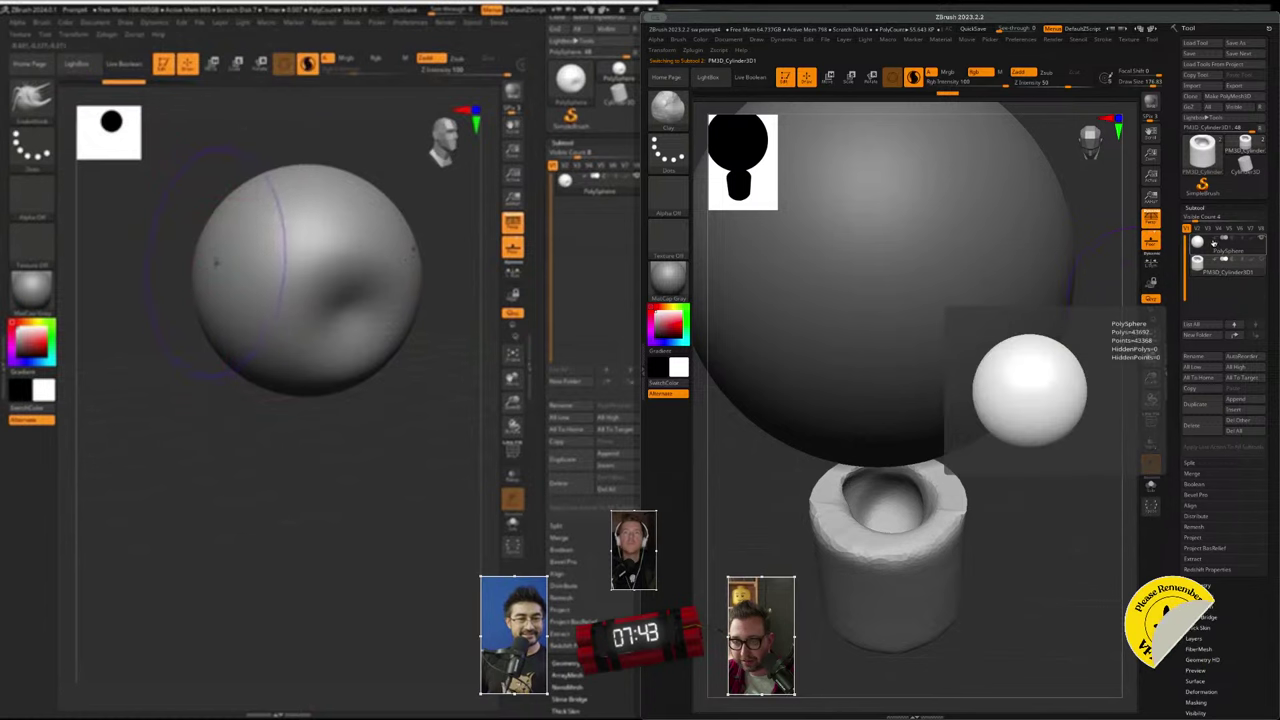
mouse_move(1072, 123)
left_mouse_down()
mouse_move(1078, 140)
mouse_move(1090, 125)
mouse_move(1091, 140)
left_mouse_up()
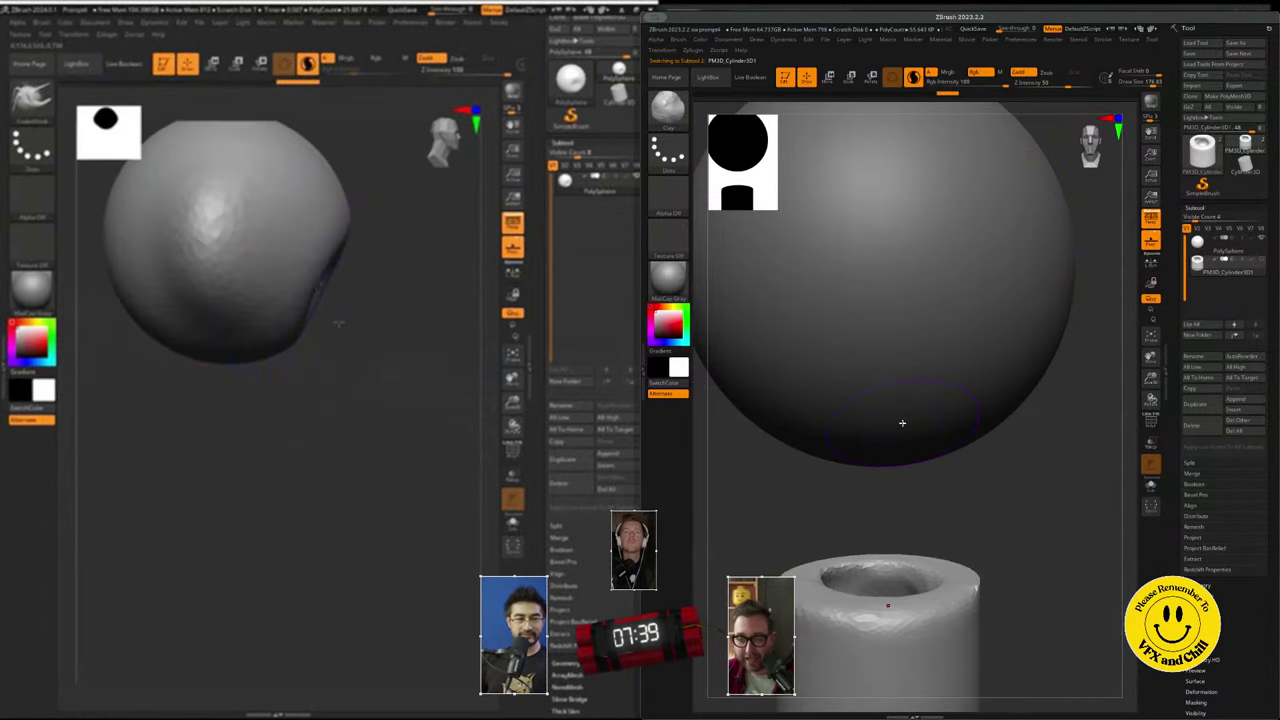
- Activate symmetry for sculpting the hollow cylinder beneath the sphere
key("ctrl")
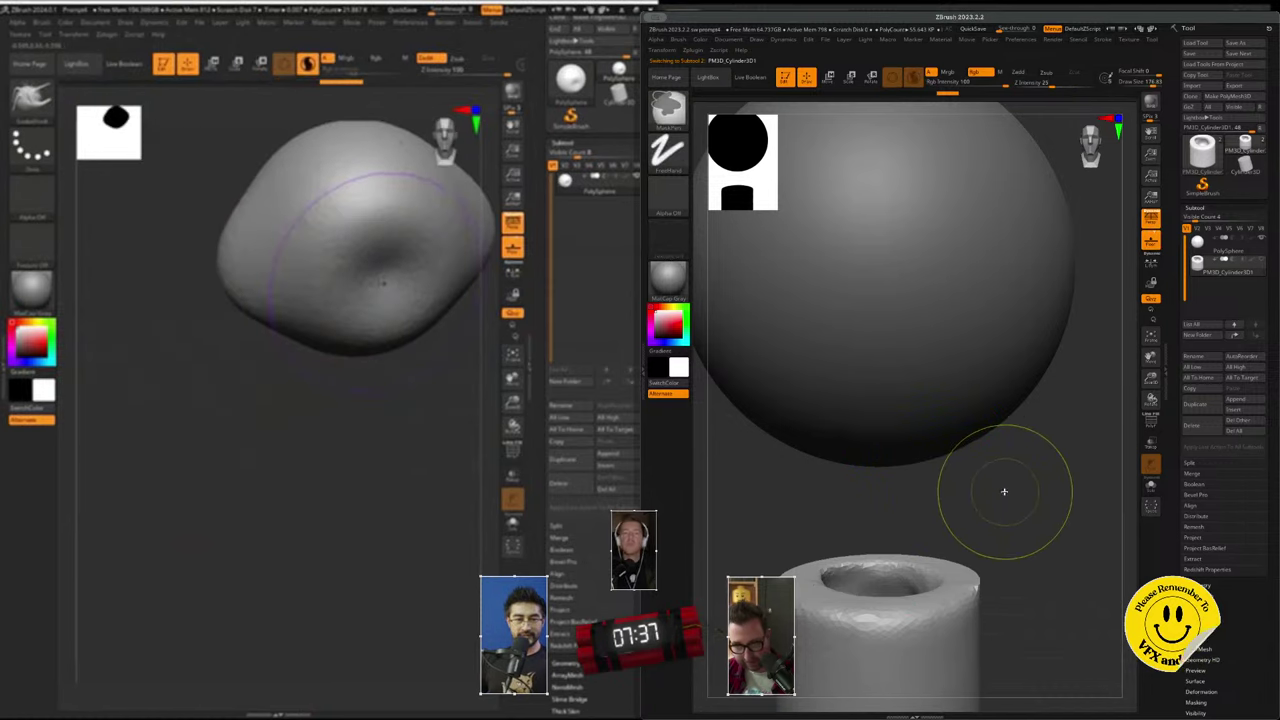
right_click_drag(1030, 489, 1028, 446, "ctrl")
mouse_move(1016, 515)
right_mouse_down()
mouse_move(1020, 478)
mouse_move(1007, 518)
right_mouse_up()
key("ctrl")
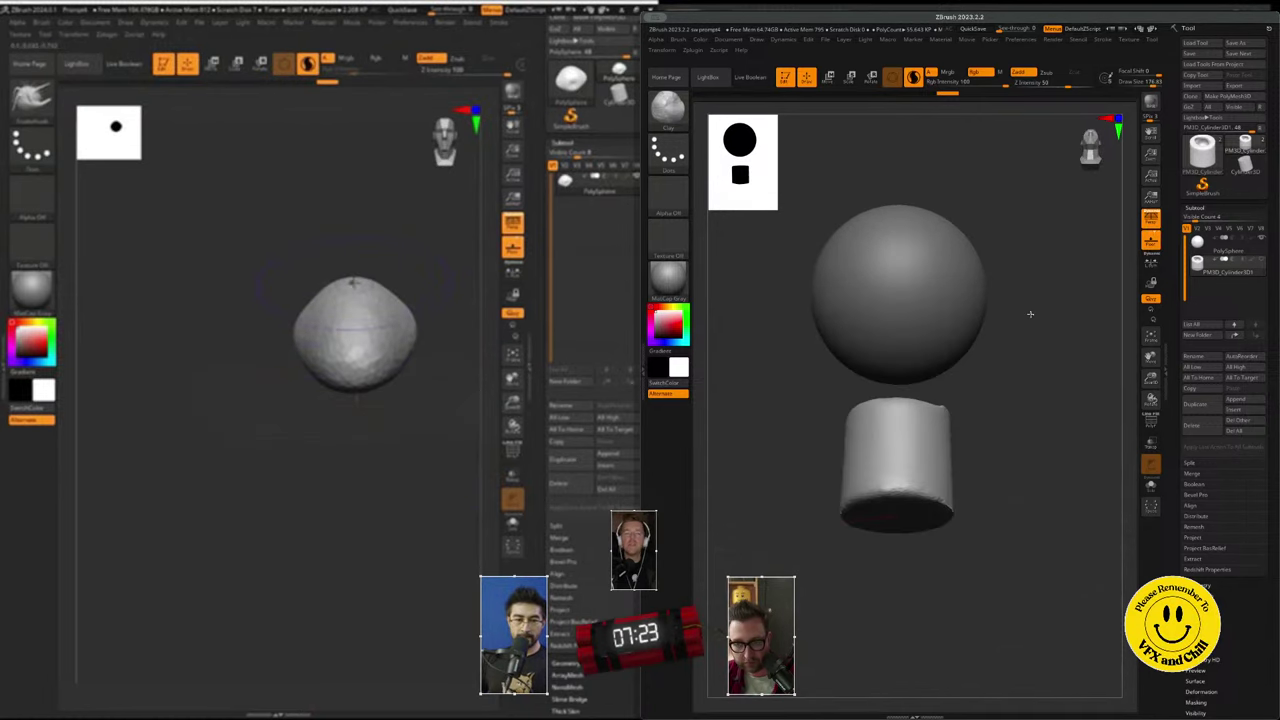
left_click(665, 52)
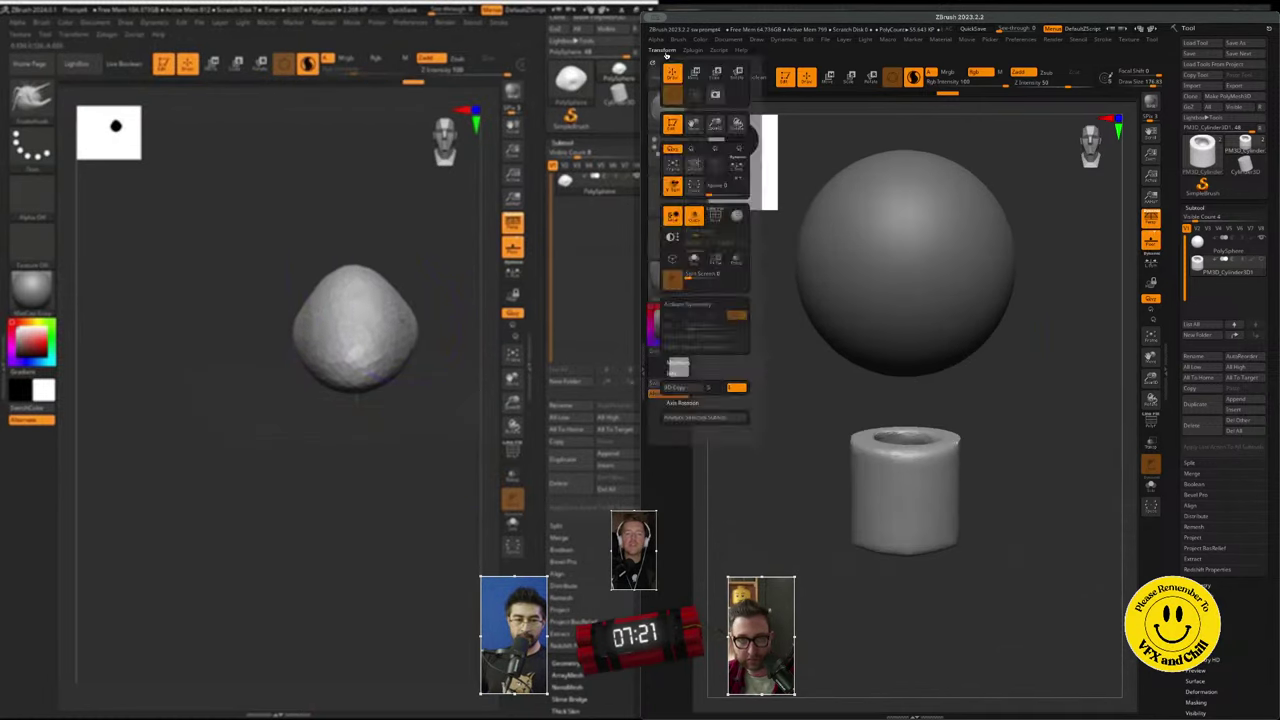
left_click(700, 307)
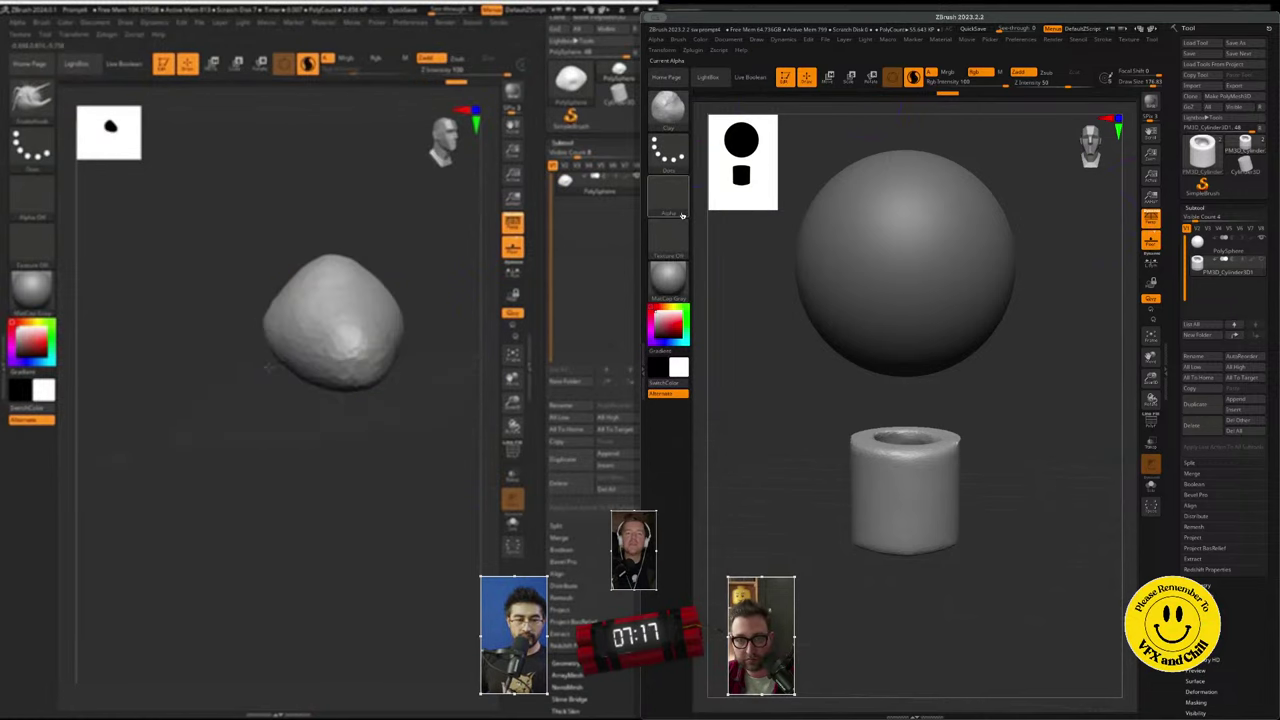
- Swell the cylinder's upper edge into a rounded pot rim with the Inflat brush at draw size about 77, and remesh it
left_click(668, 108)
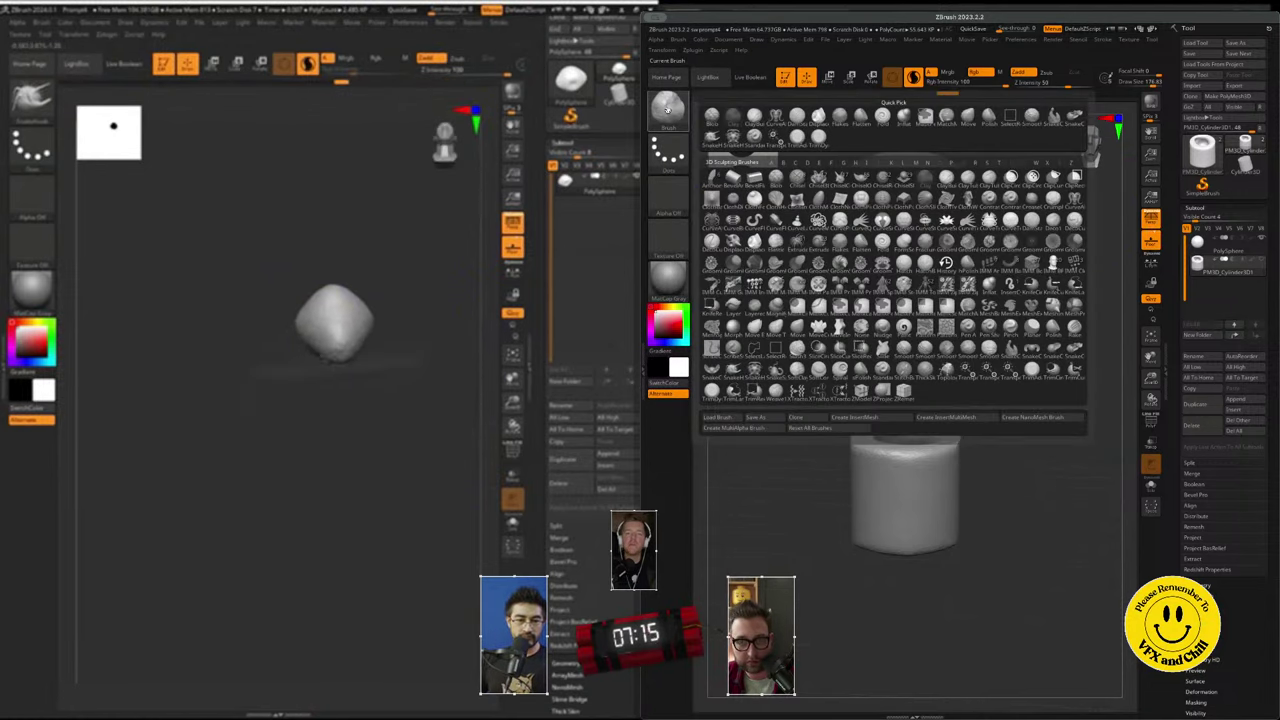
left_click(904, 117)
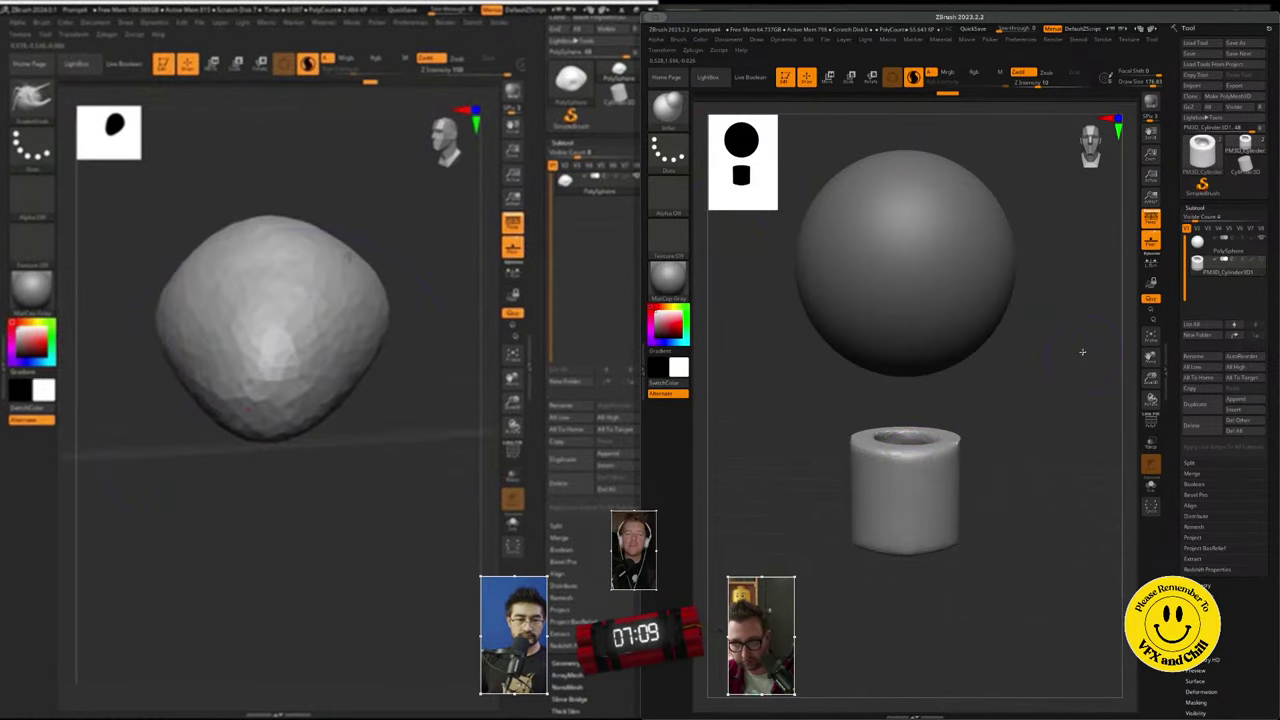
left_click_drag(1083, 354, 1040, 344)
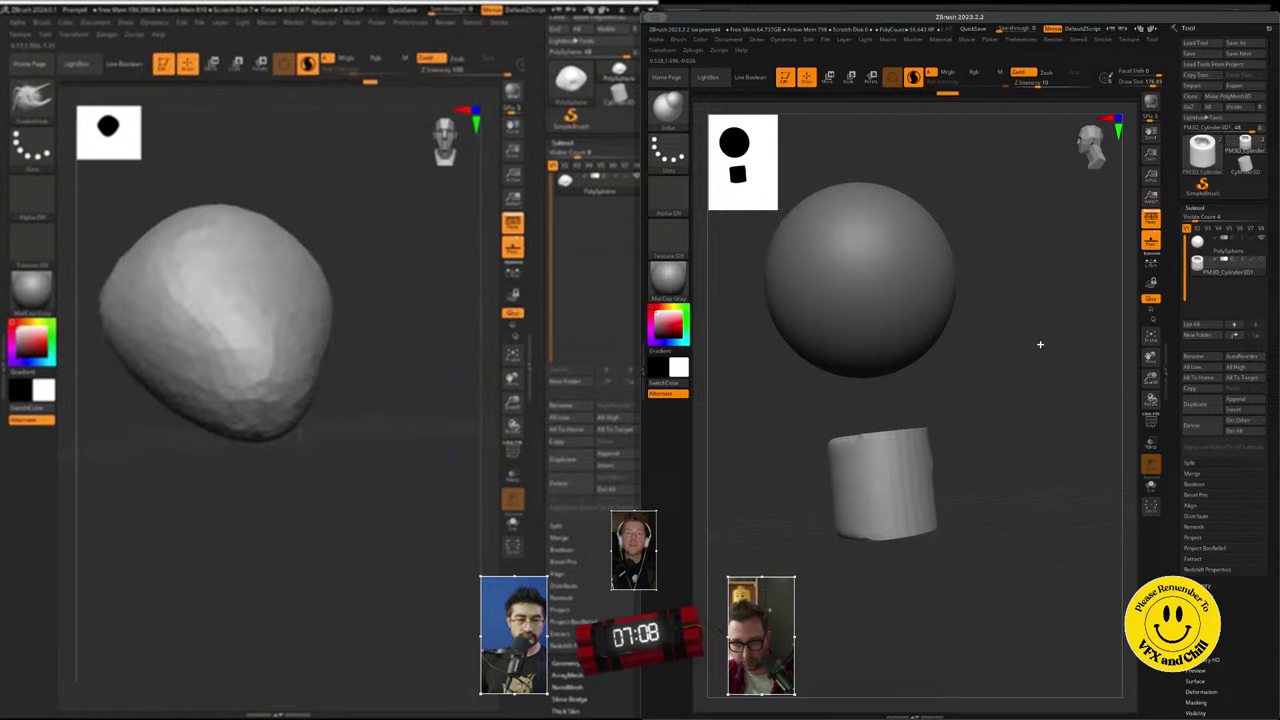
left_click(1090, 135)
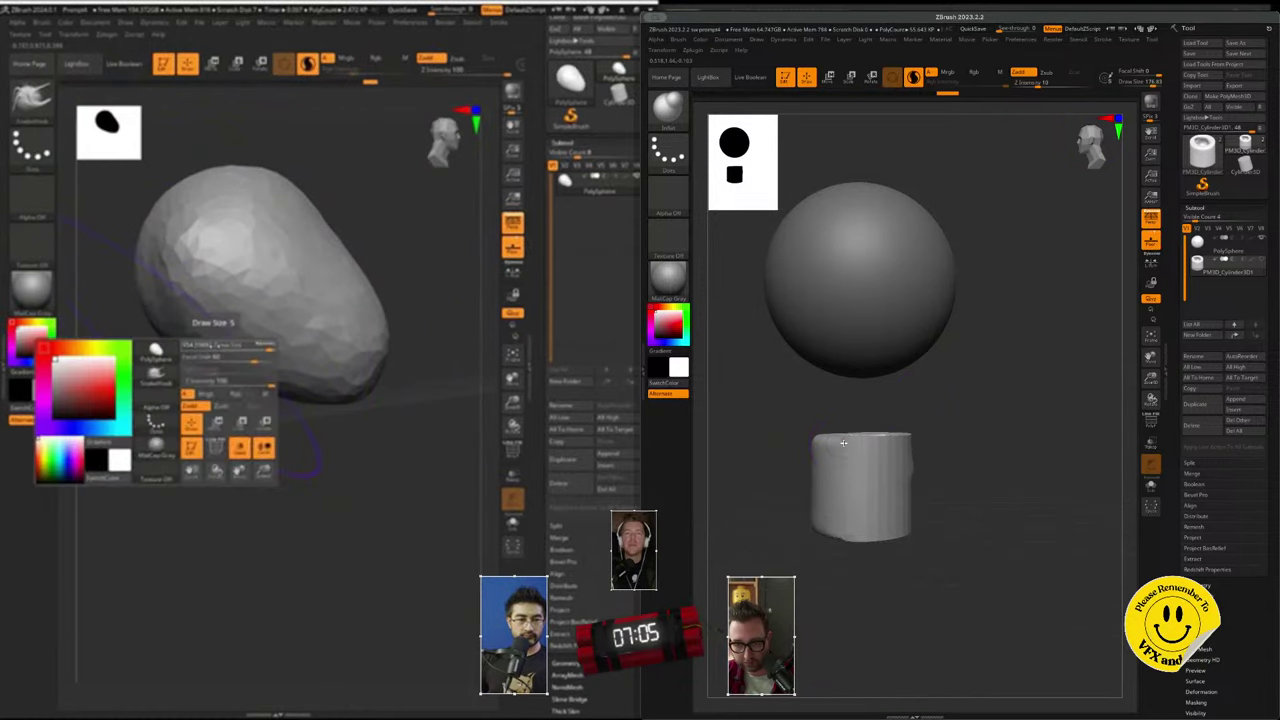
key("ctrl+z")
key("s")
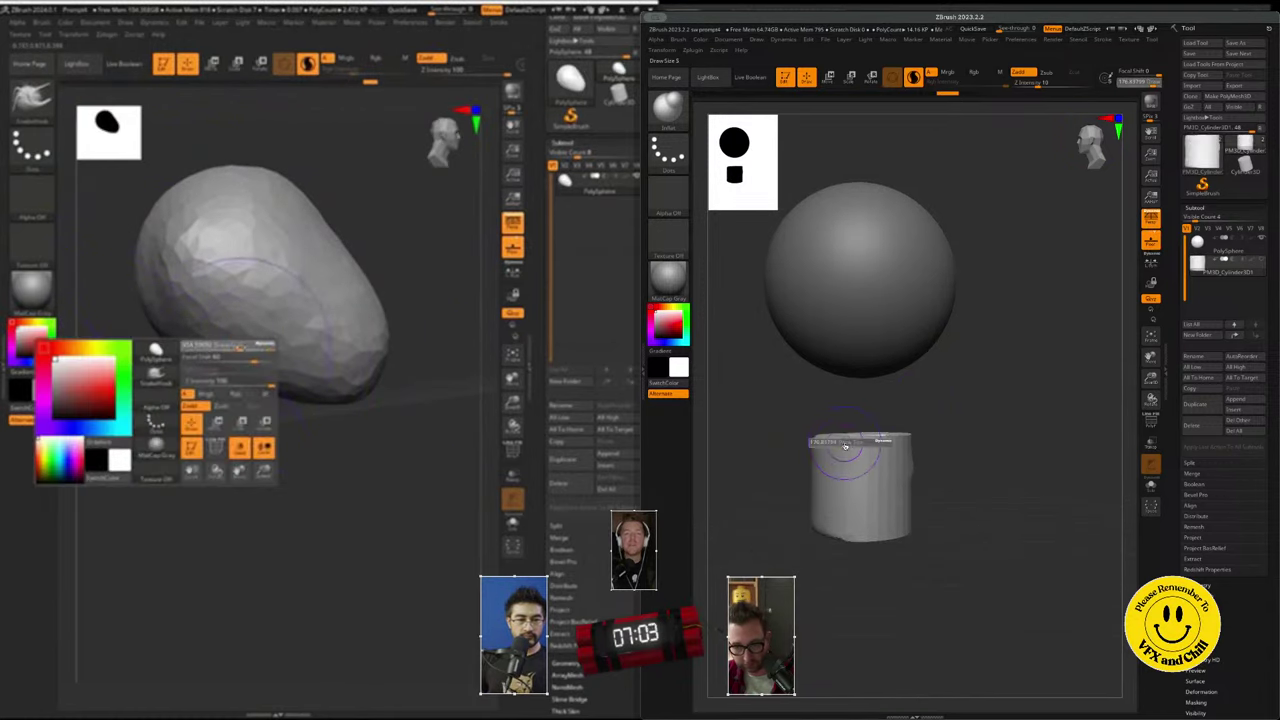
left_click(833, 444)
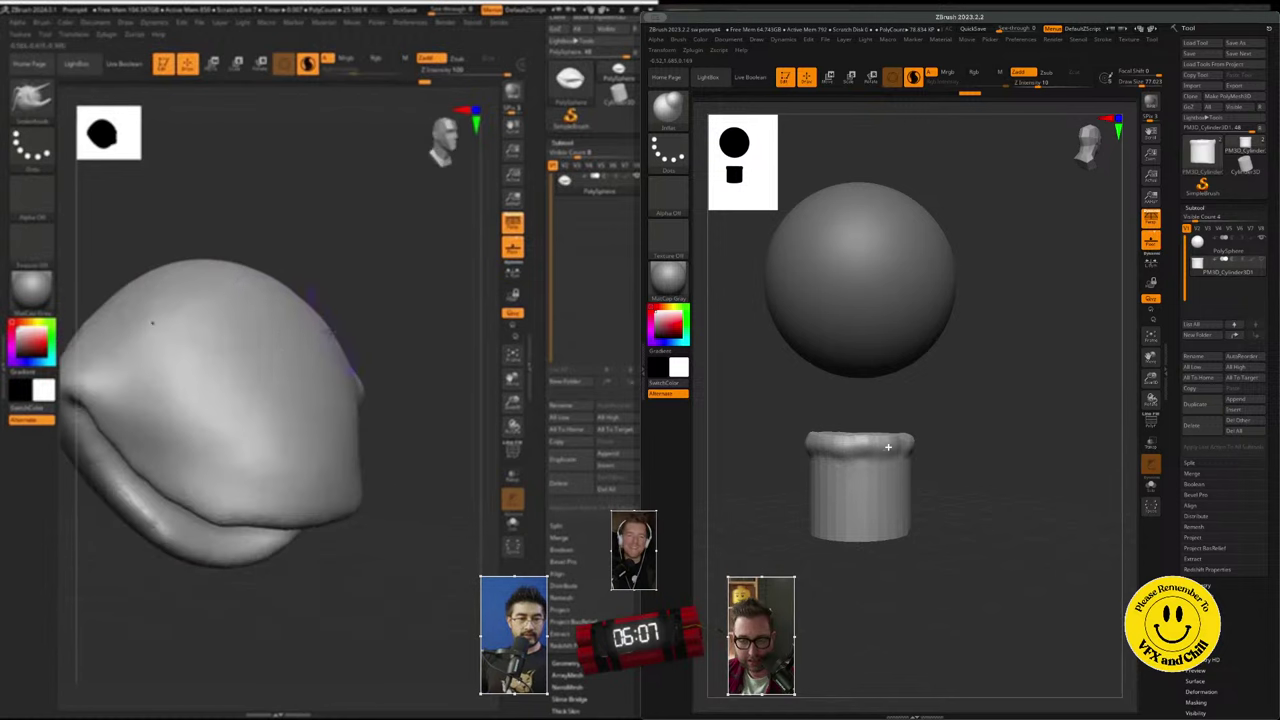
left_click_drag(885, 446, 906, 443)
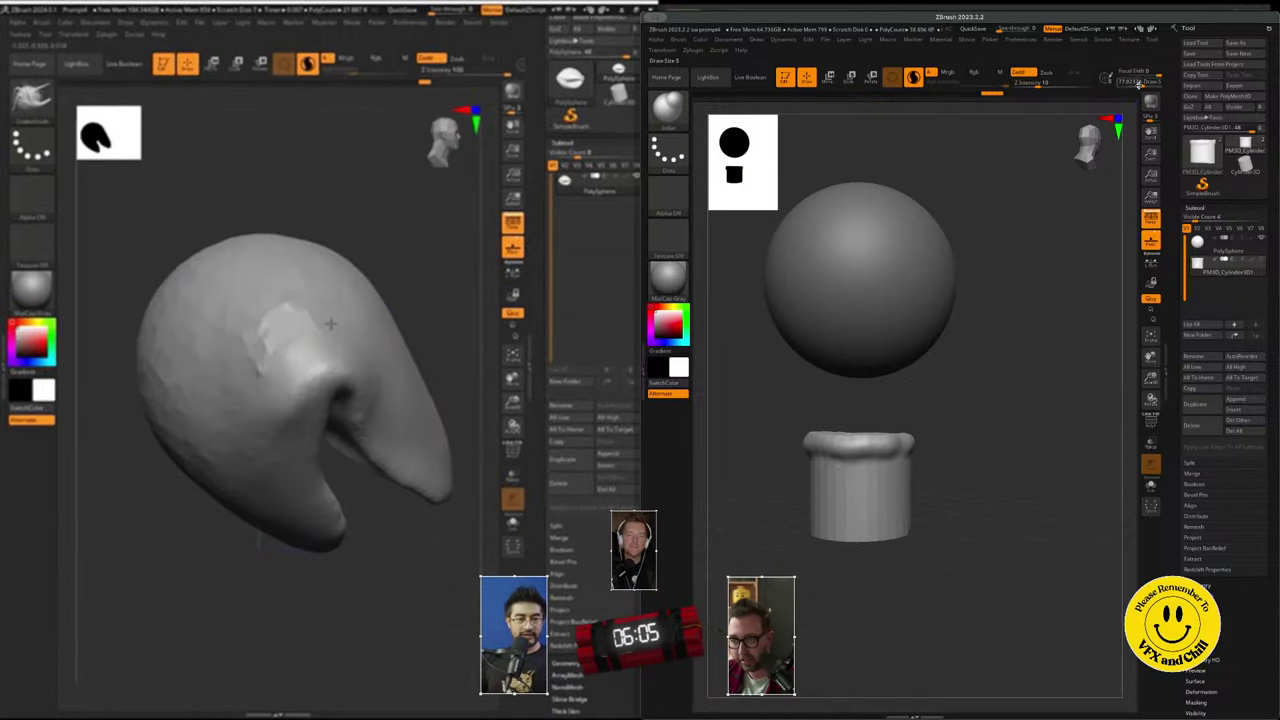
left_click_drag(1048, 160, 1069, 139, "ctrl")
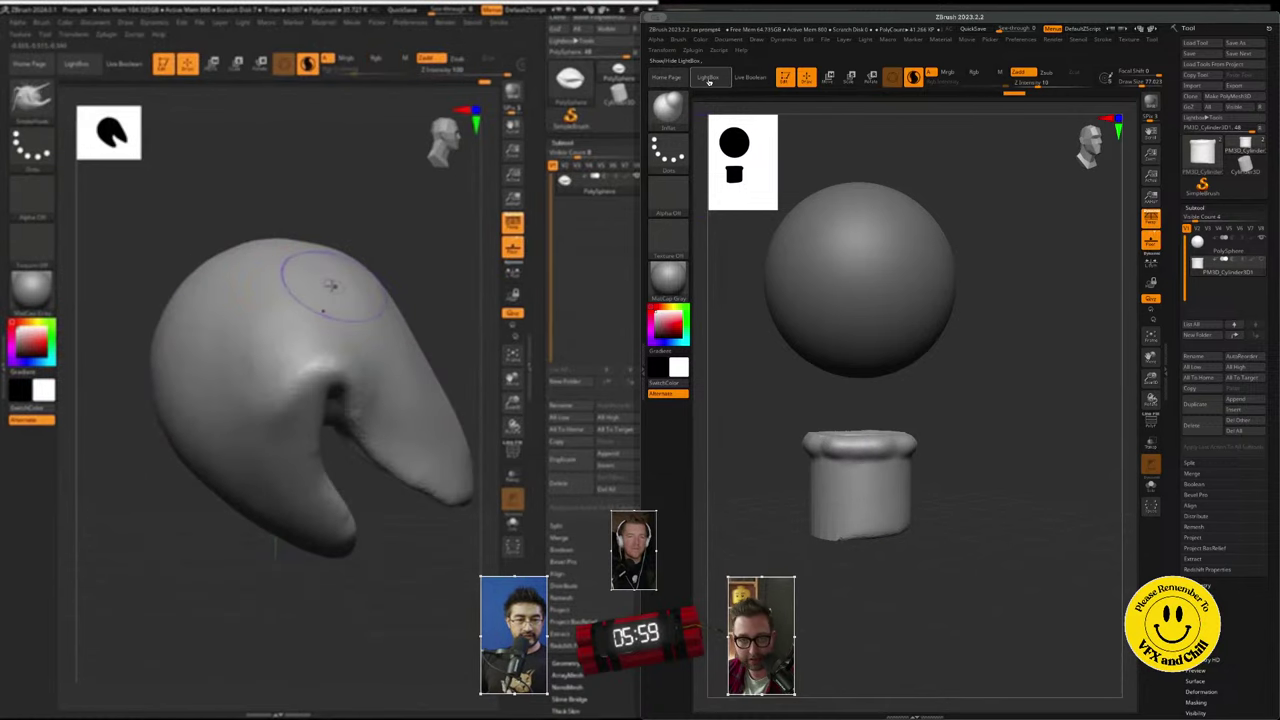
- Flatten the pot's rim and taper its walls towards the base with the Flatten brush at draw size about 407
left_click(669, 107)
left_click(859, 115)
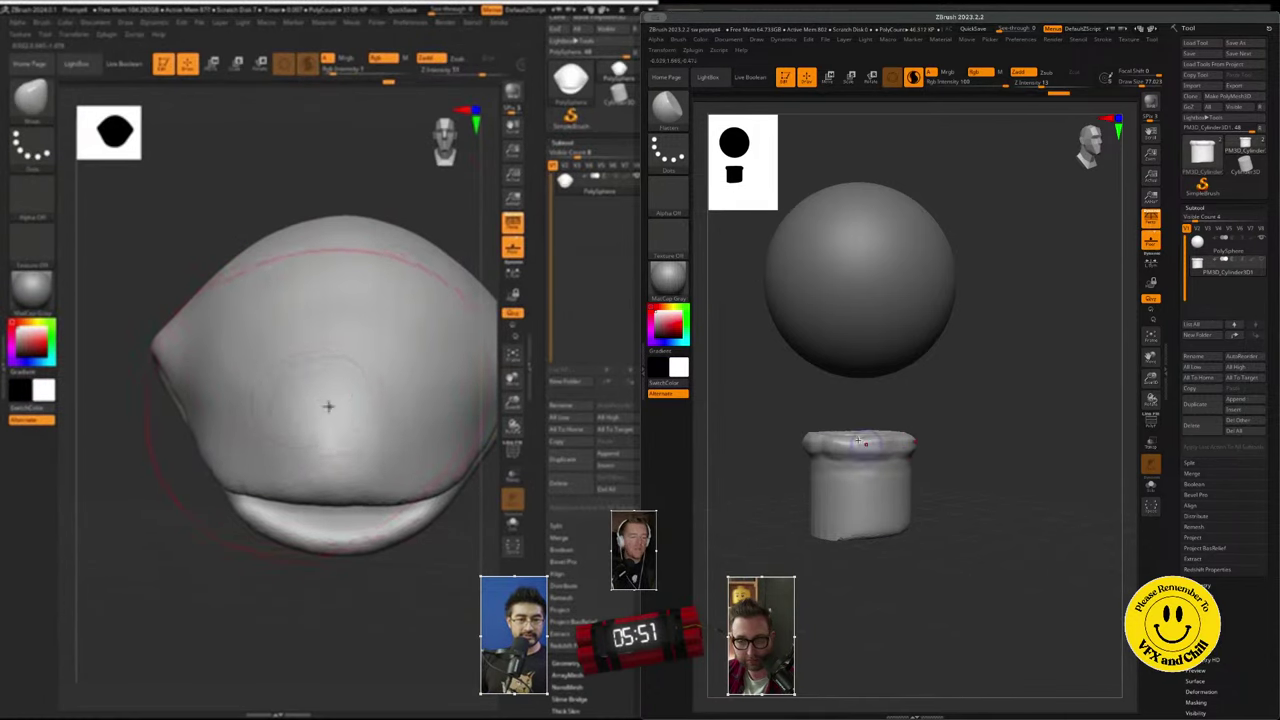
key("s")
left_click(850, 433)
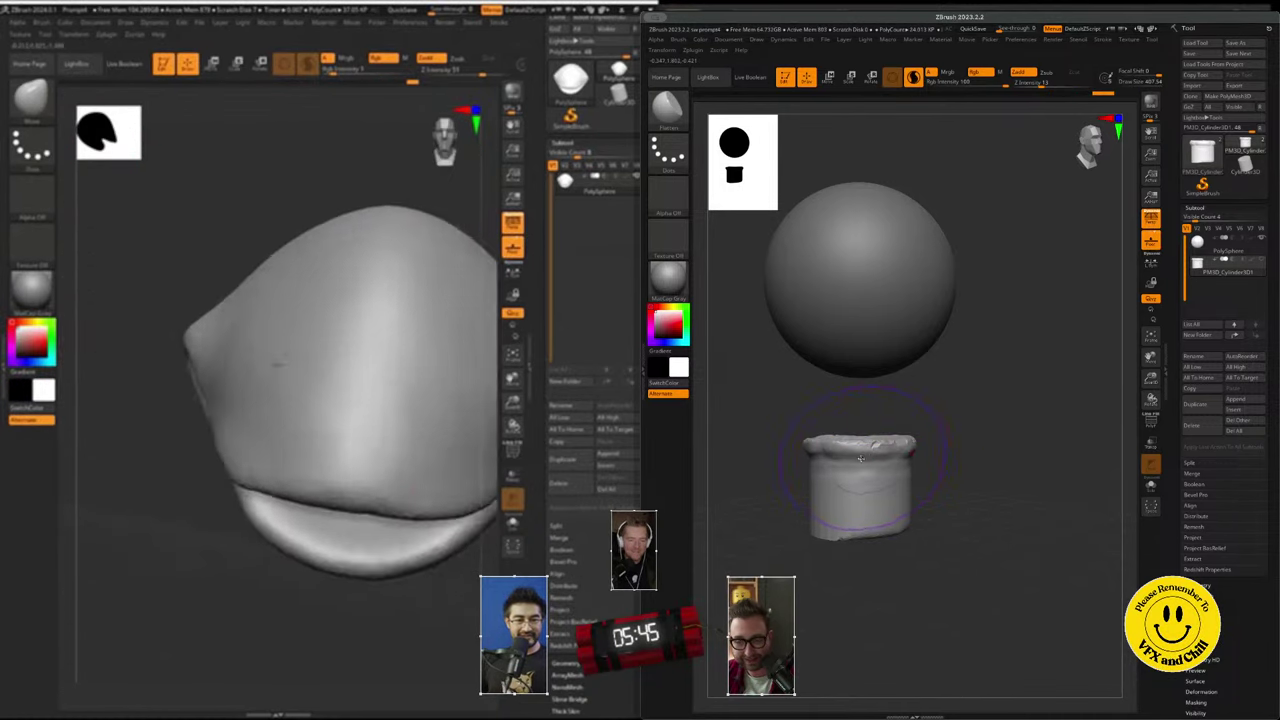
mouse_move(994, 523)
left_mouse_down()
mouse_move(823, 540)
mouse_move(920, 536)
left_mouse_up()
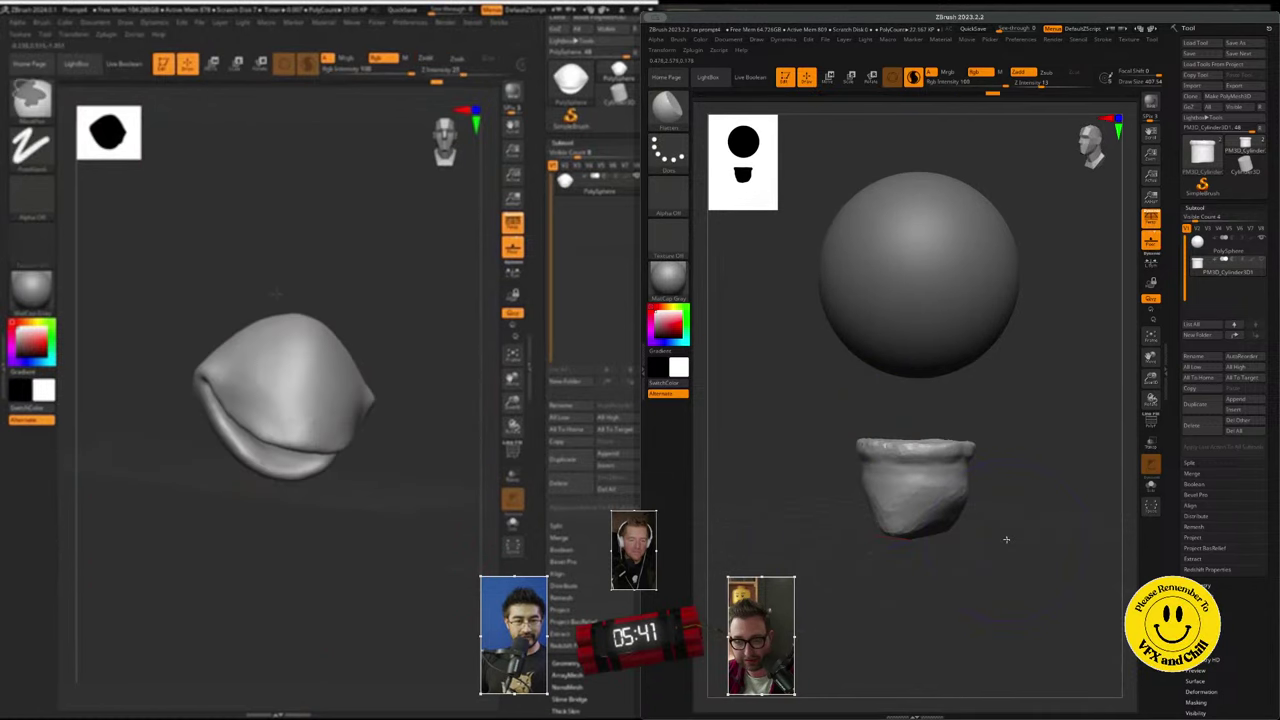
left_click(1087, 153)
left_click(1087, 153)
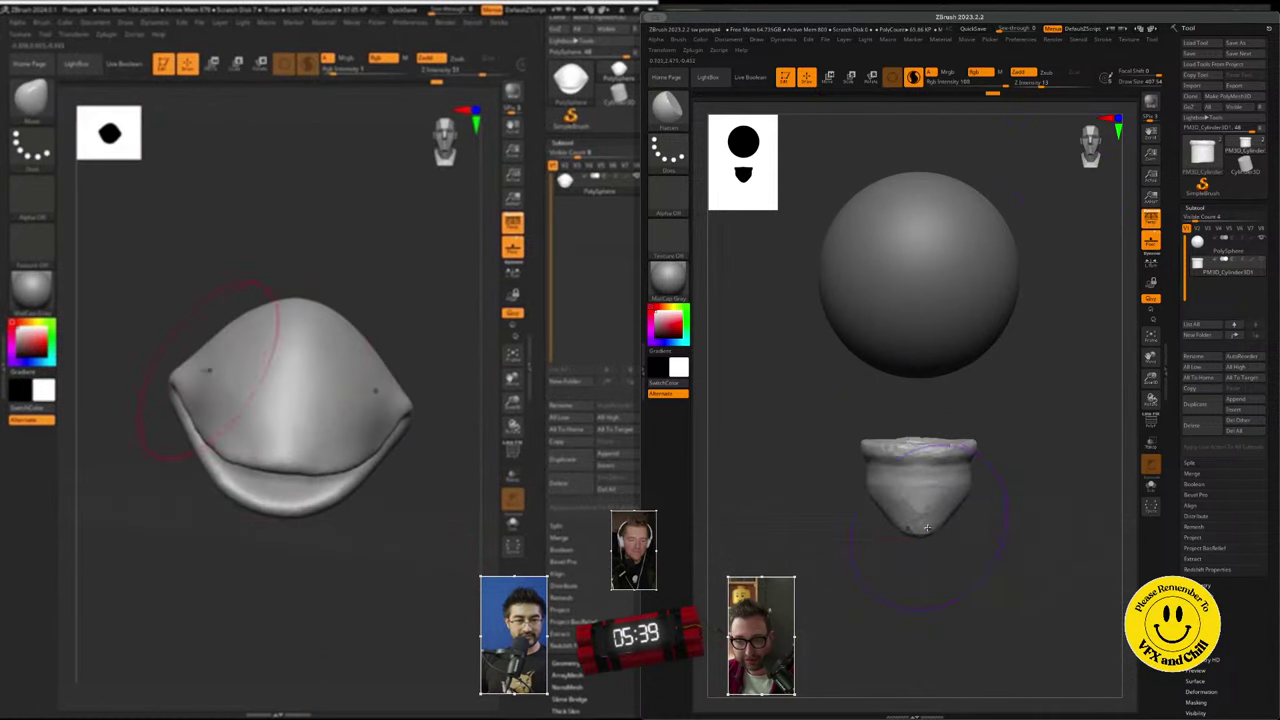
- Flatten and round the pot's lower body from the front and side, undoing the unwanted strokes
left_click_drag(906, 520, 921, 525)
key("ctrl+z")
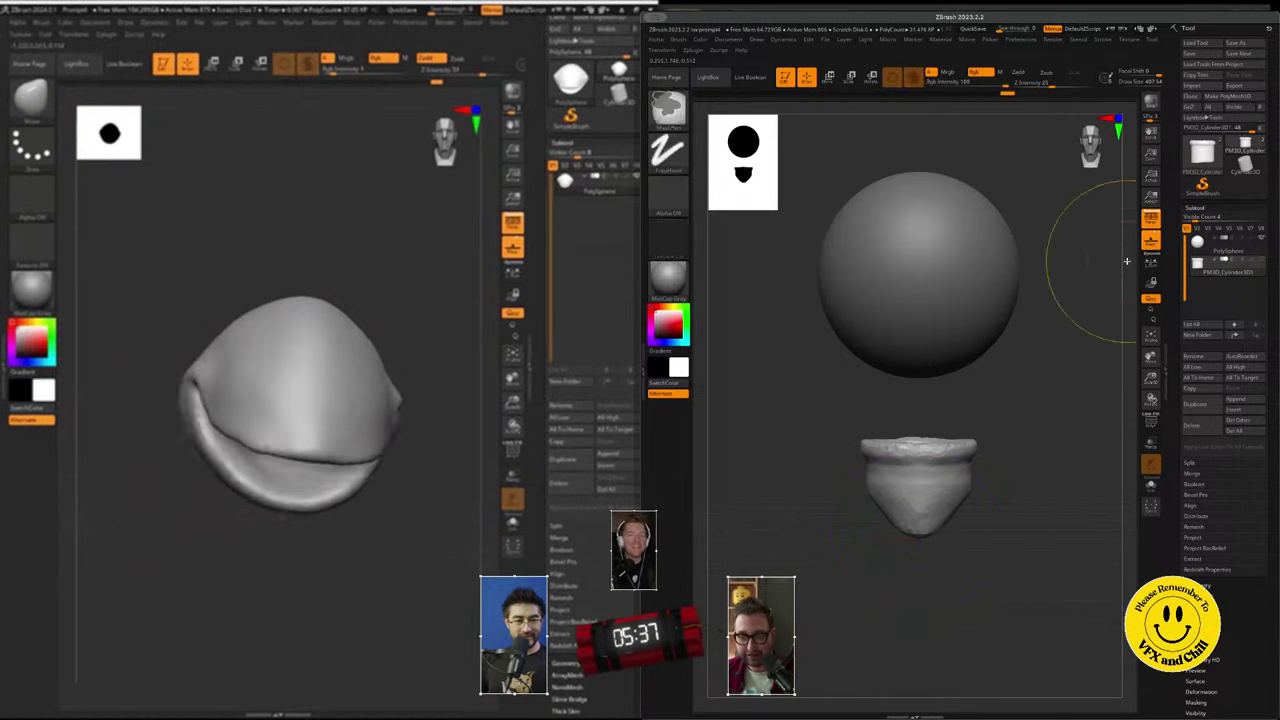
left_click_drag(1126, 258, 1048, 330, "ctrl")
left_click_drag(896, 521, 918, 537)
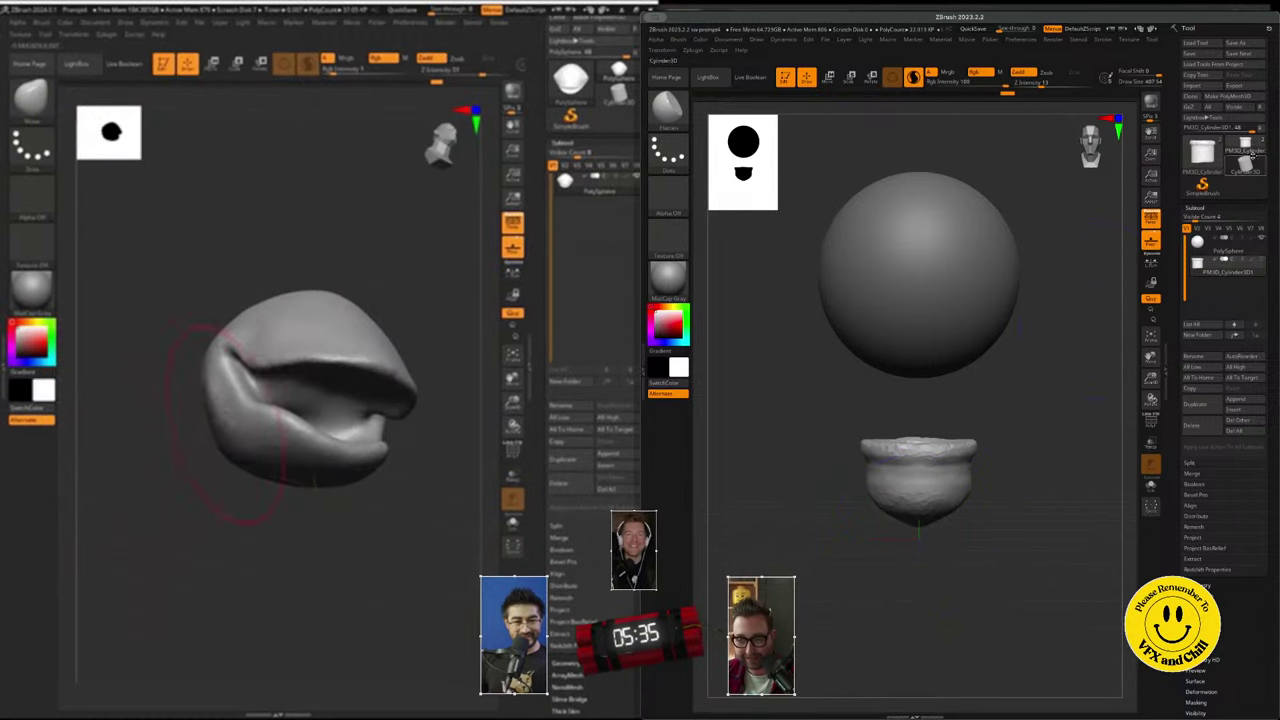
key("ctrl+z")
left_click(1076, 138)
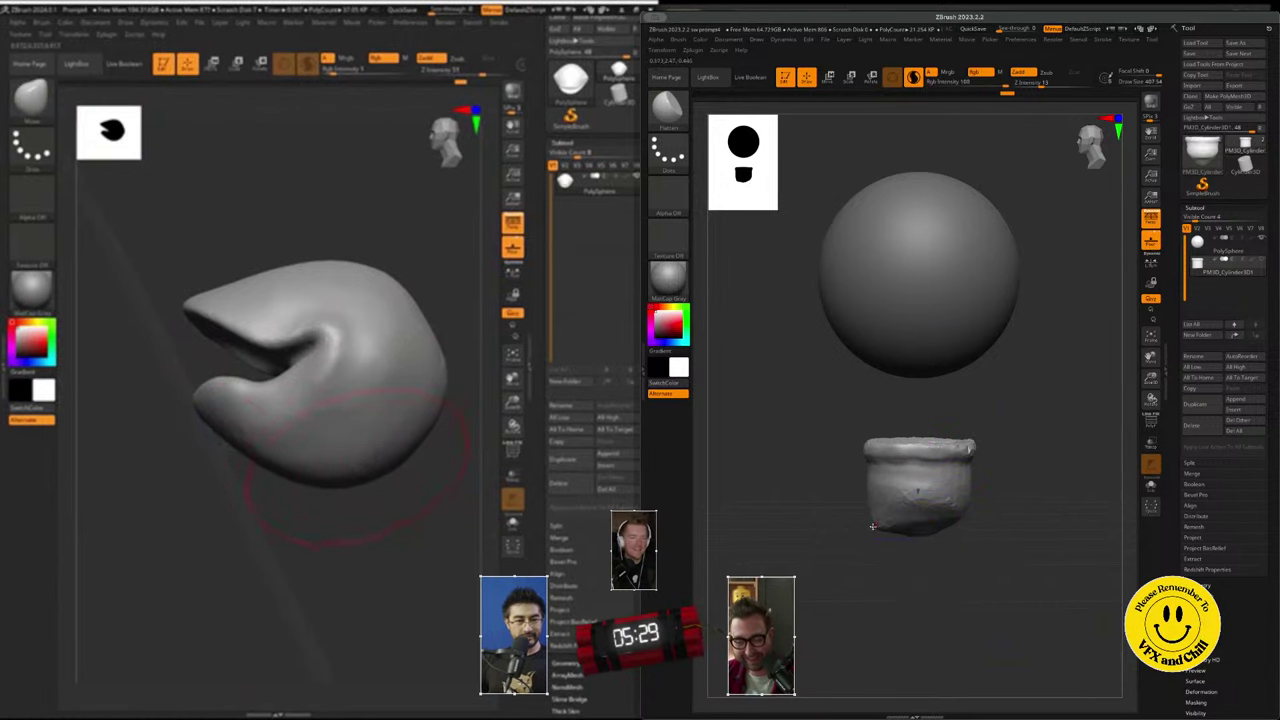
left_click_drag(873, 527, 904, 532)
key("ctrl+z")
left_click(1108, 142)
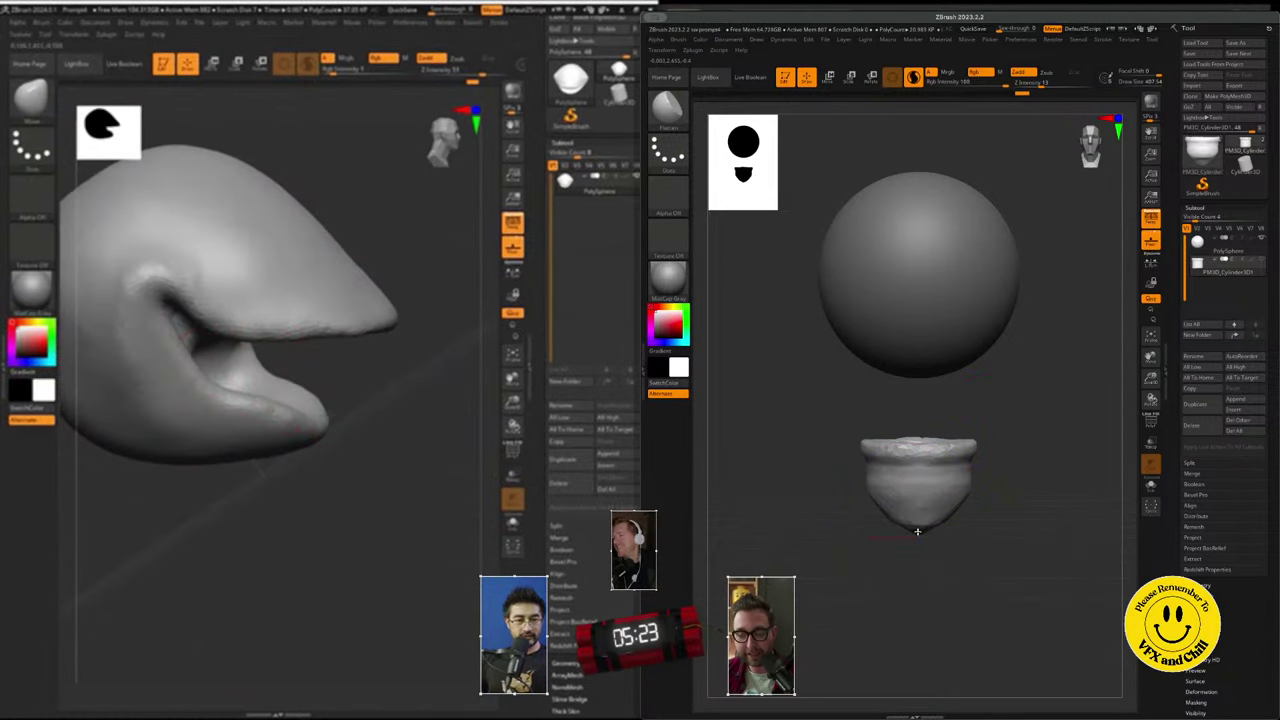
left_click_drag(1083, 179, 1099, 138)
- Carve a horizontal mouth groove across the front of the PolySphere subtool with a resized DamStandard brush
left_click(665, 113)
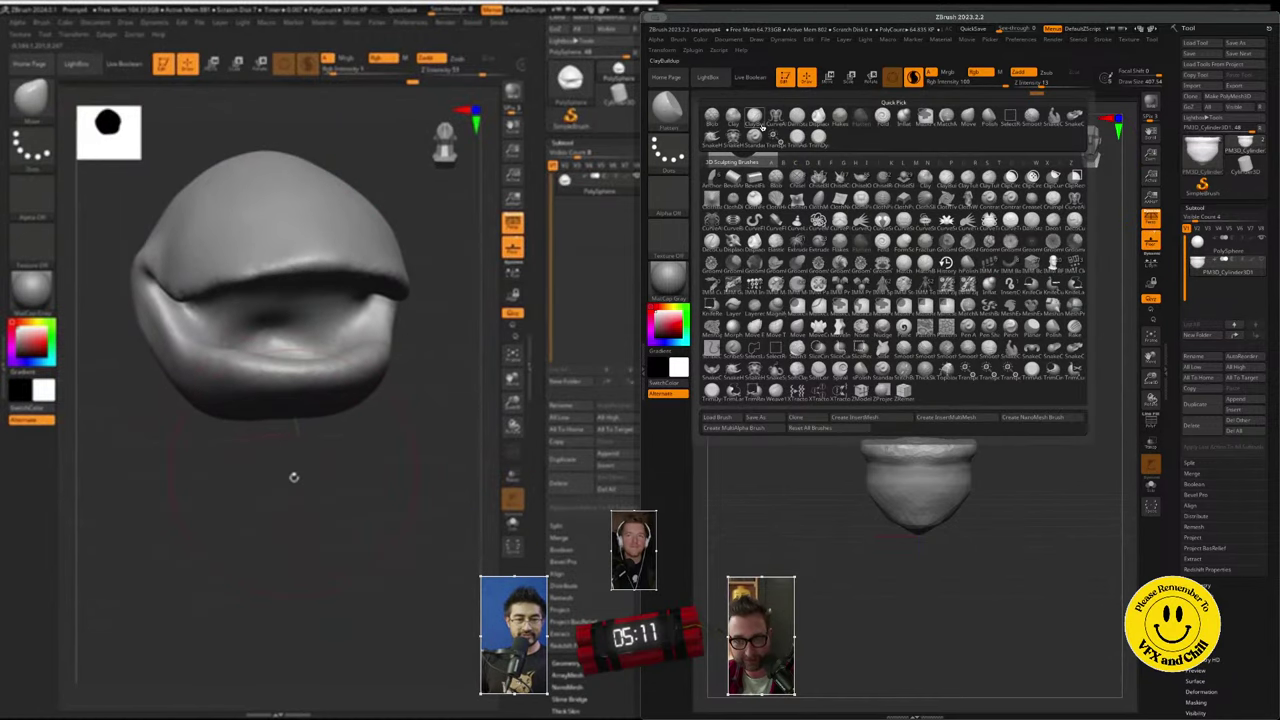
left_click(797, 117)
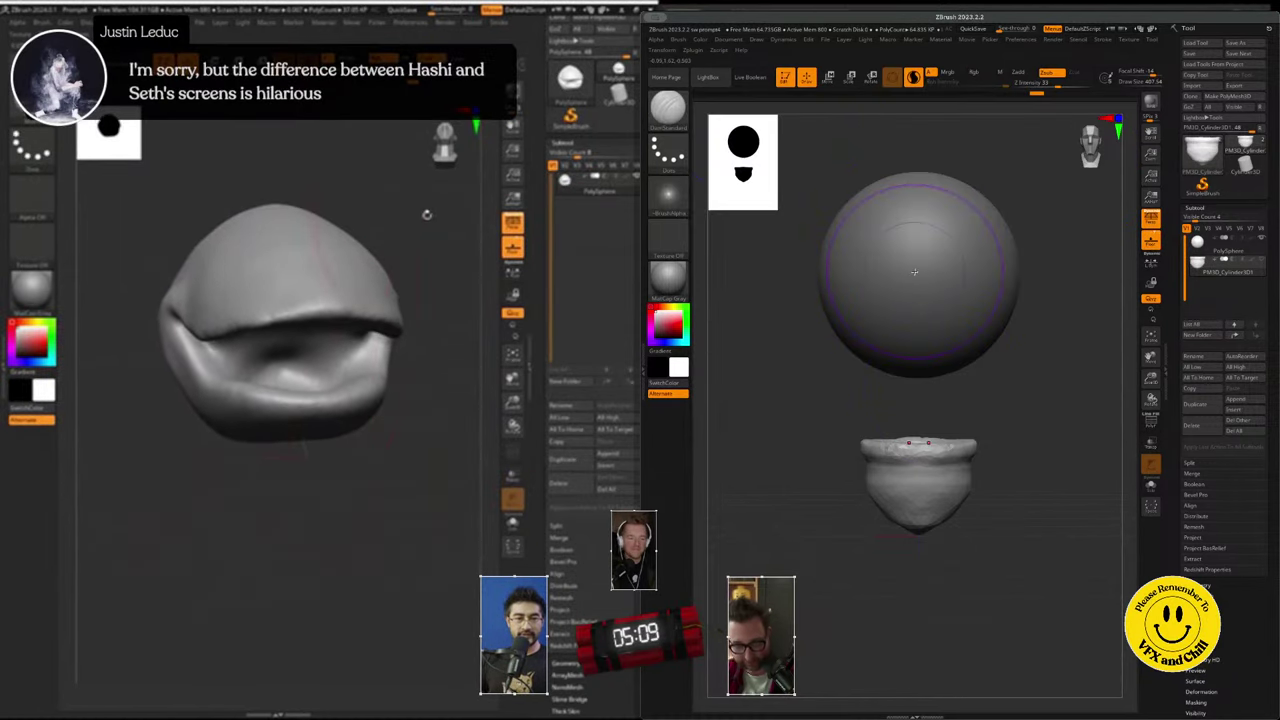
key("s")
left_click_drag(914, 271, 875, 271)
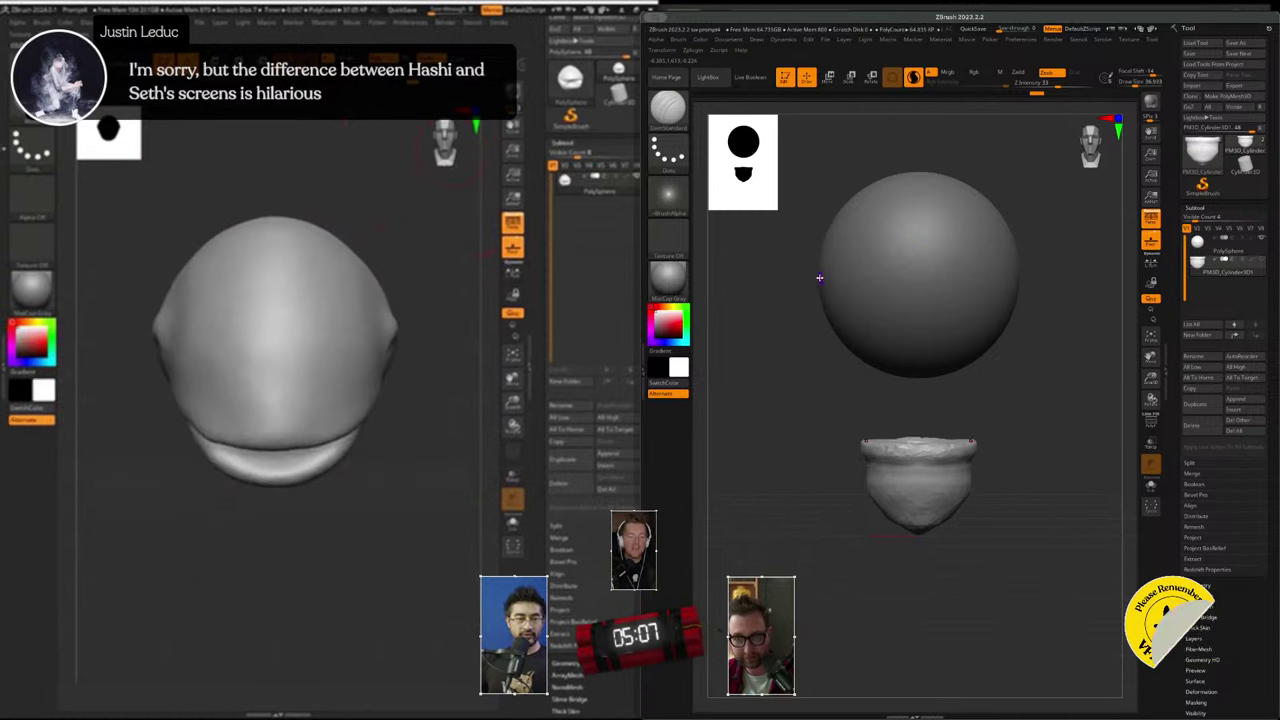
key("s")
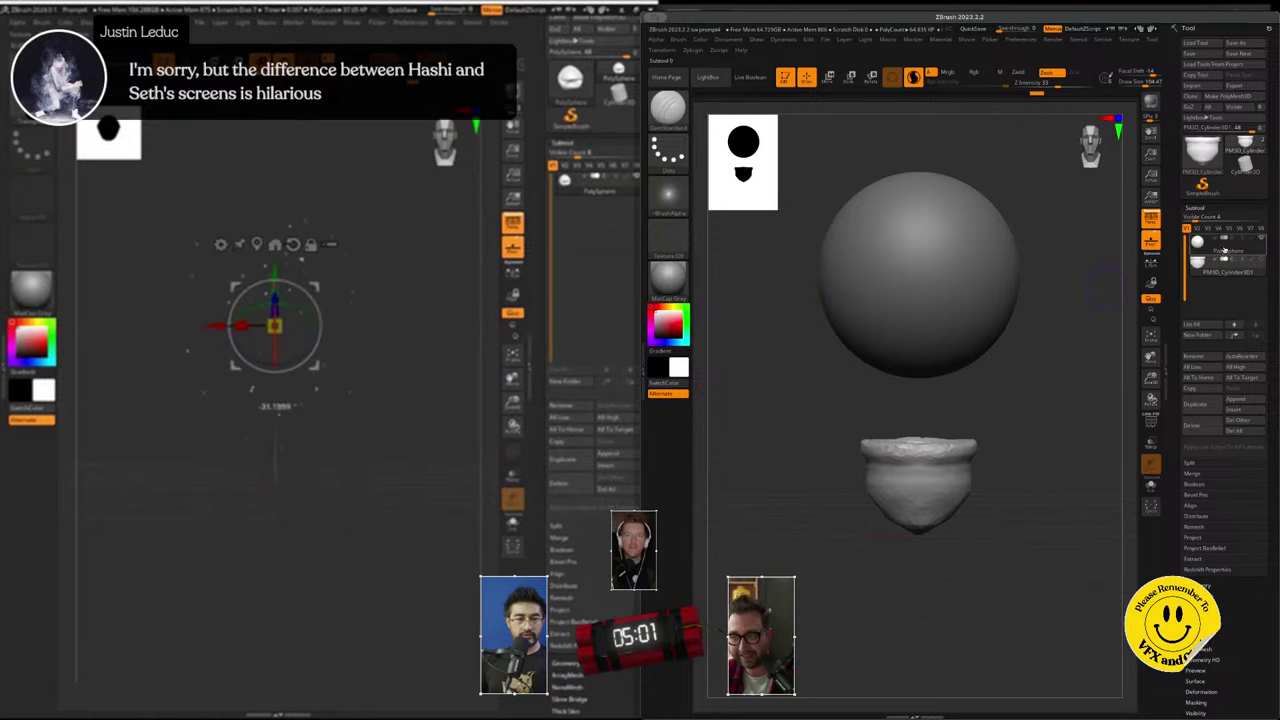
left_click(1224, 250)
mouse_move(824, 273)
left_mouse_down()
mouse_move(930, 277)
mouse_move(805, 272)
left_mouse_up()
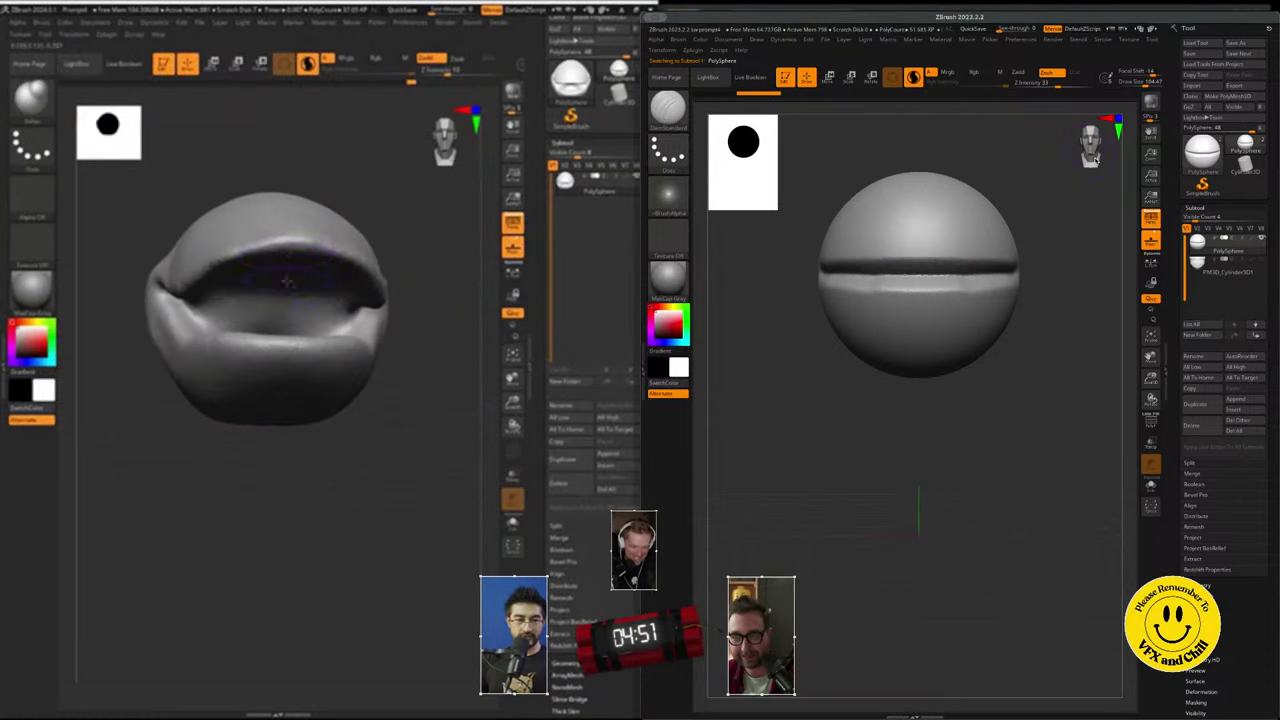
left_click_drag(1094, 158, 1101, 148)
- Try to sculpt inside the open-mouthed head's mouth up close, dismissing the mesh editing notes
left_click(318, 316)
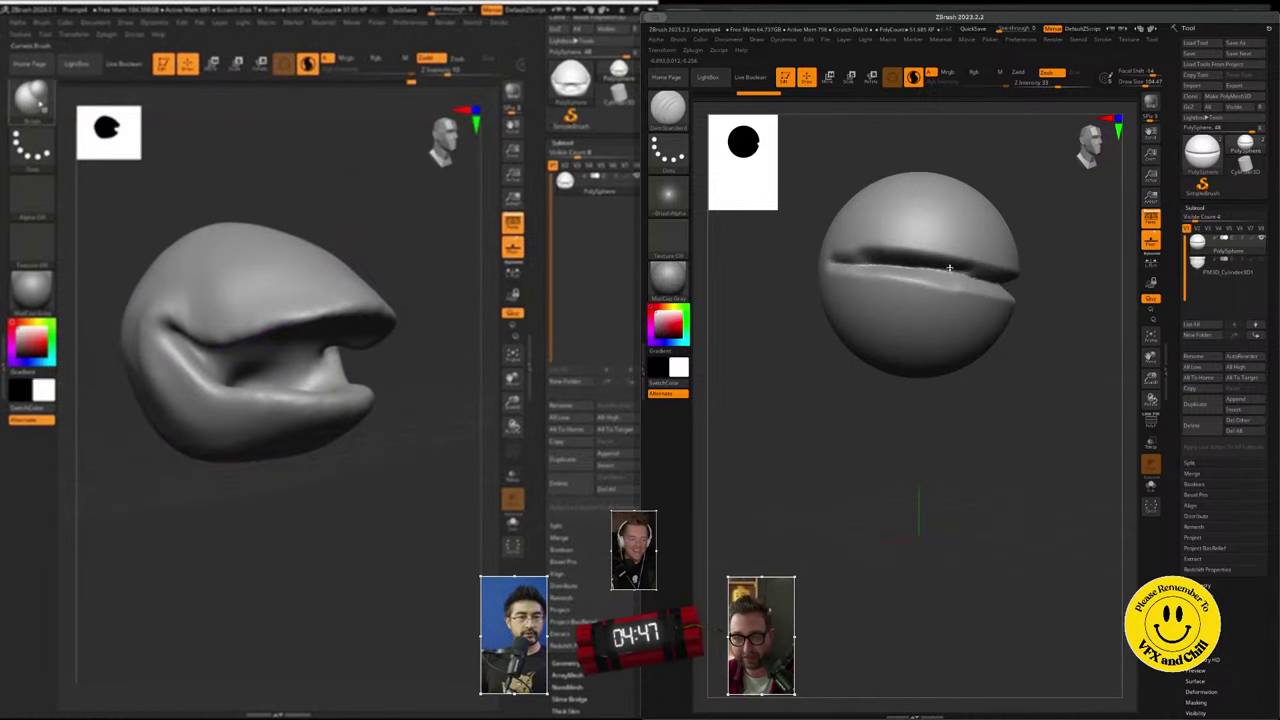
left_click(40, 103)
left_click(322, 323)
left_click(38, 103)
left_click(345, 347)
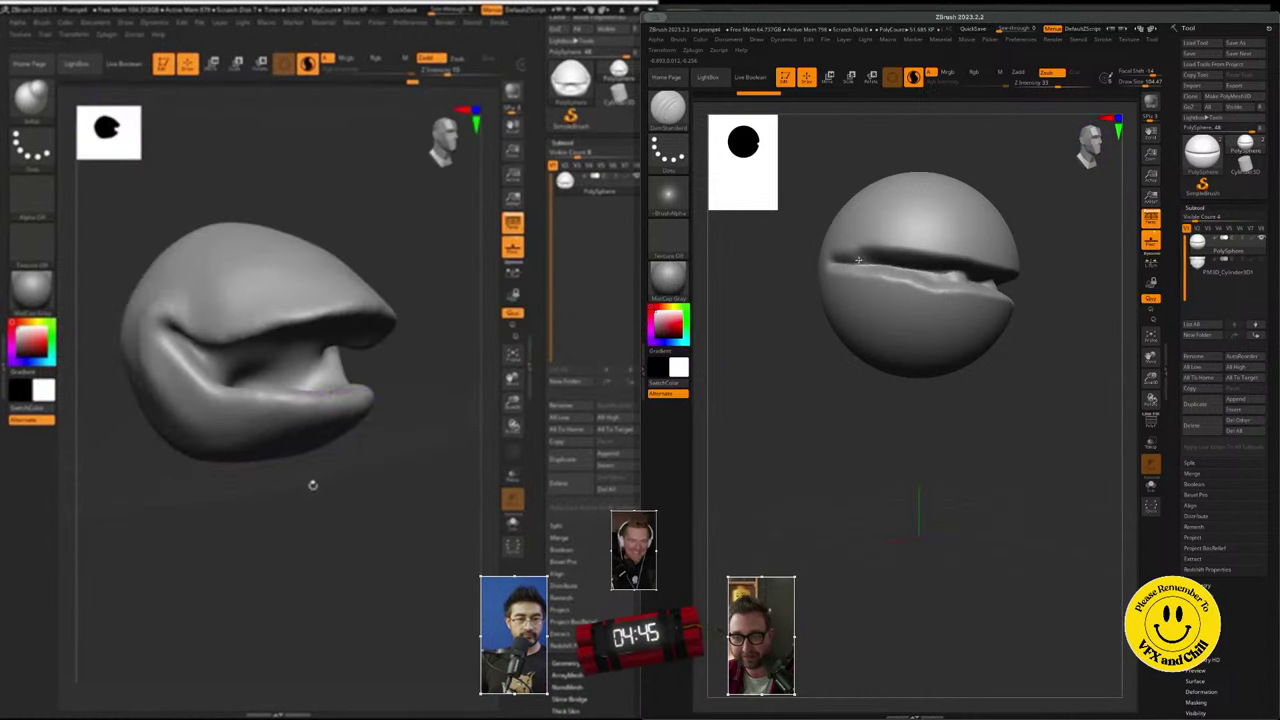
right_click_drag(293, 360, 264, 374)
right_click_drag(398, 215, 408, 280, "ctrl")
left_click(322, 321)
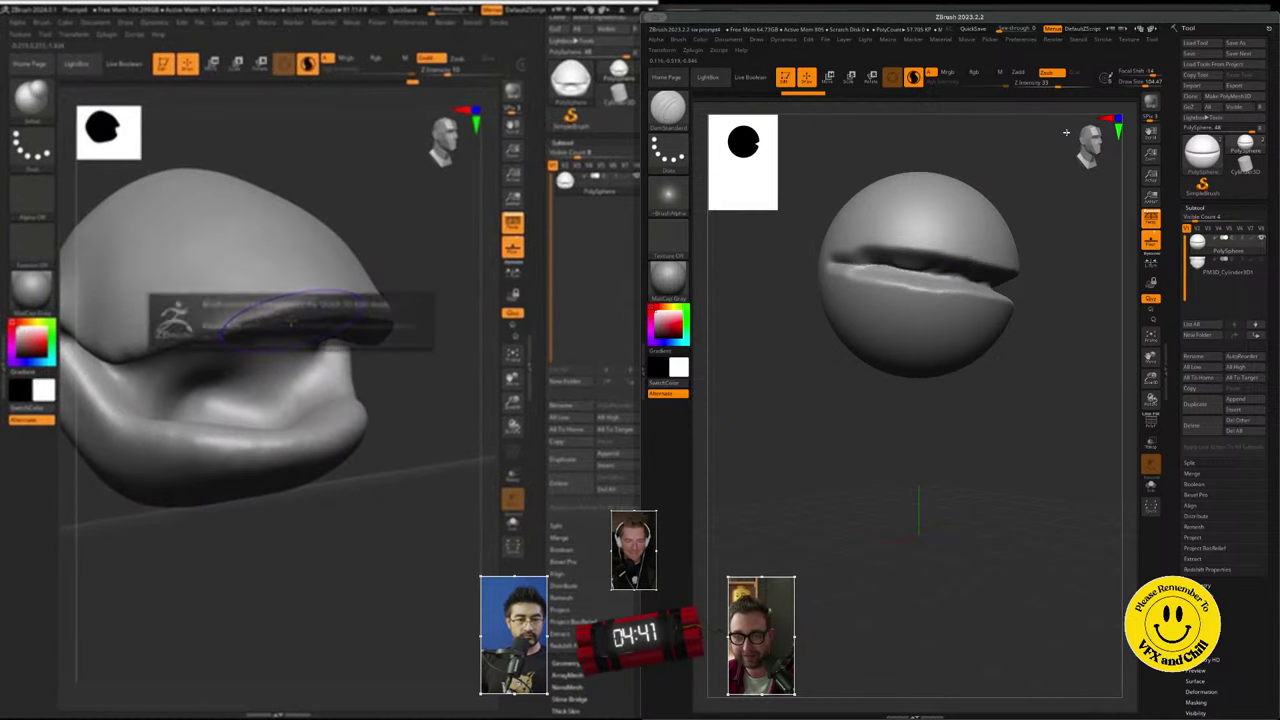
- Deepen the grooved sphere's mouth opening from a side view
left_click_drag(1109, 148, 1105, 146)
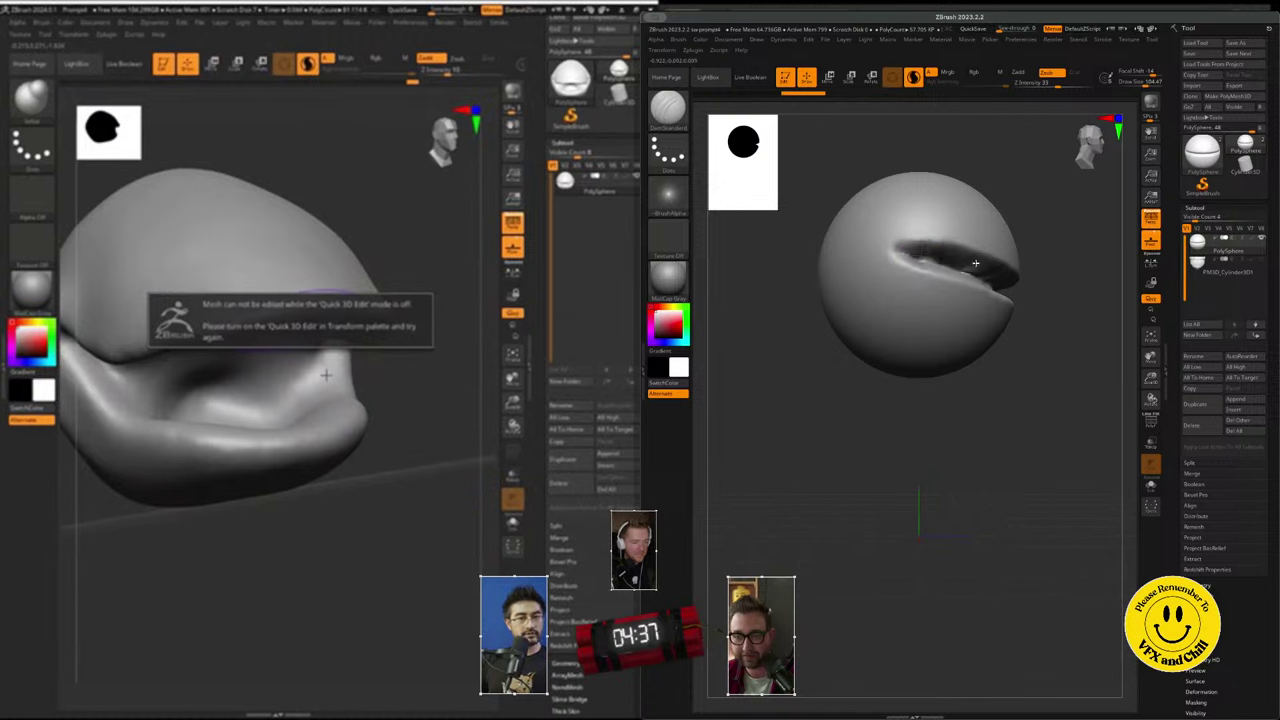
left_click_drag(907, 256, 948, 268)
- Check the Sculptris Pro and Transform settings of the open-mouthed head and toggle its Edit mode to restore mesh editing
left_click(383, 84)
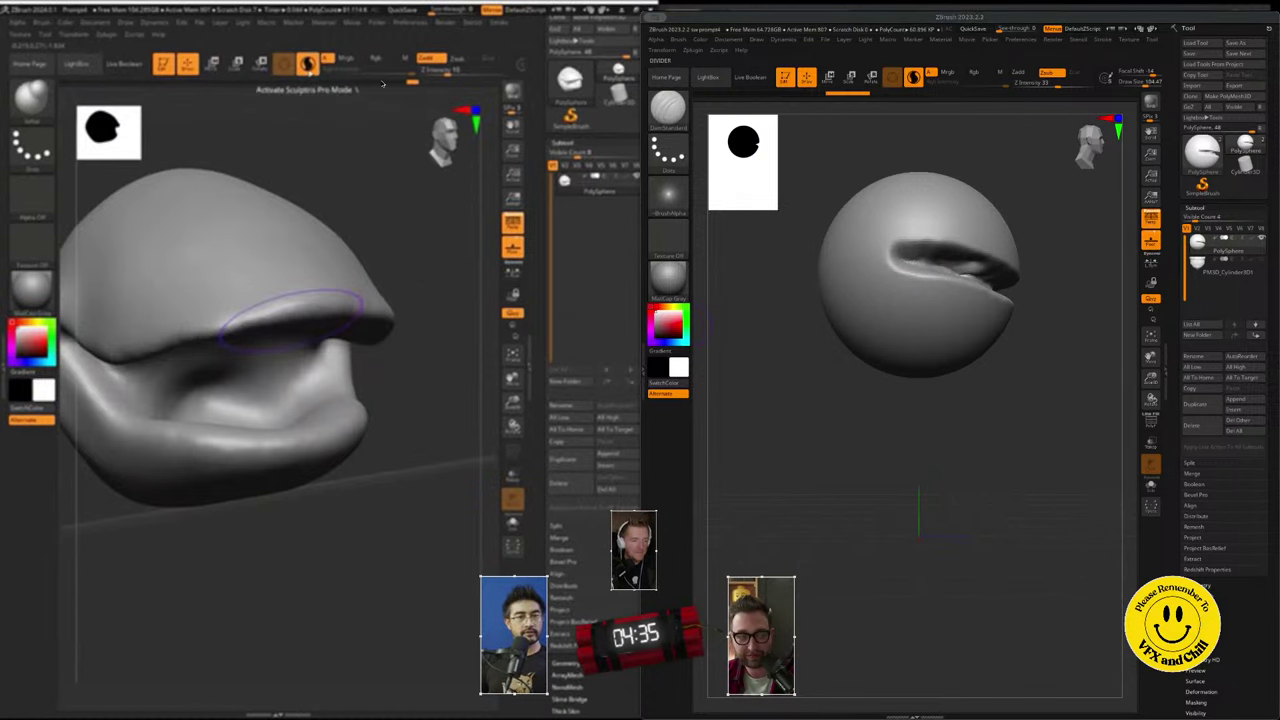
left_click(176, 339)
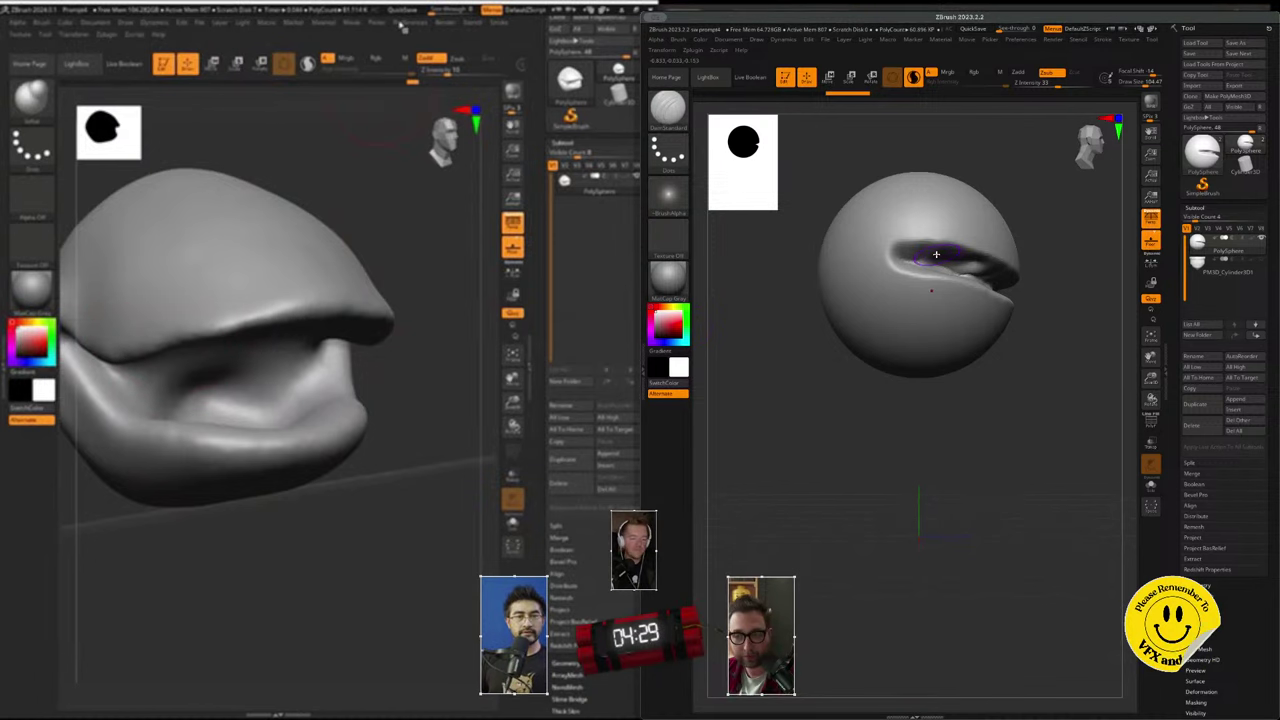
left_click(86, 37)
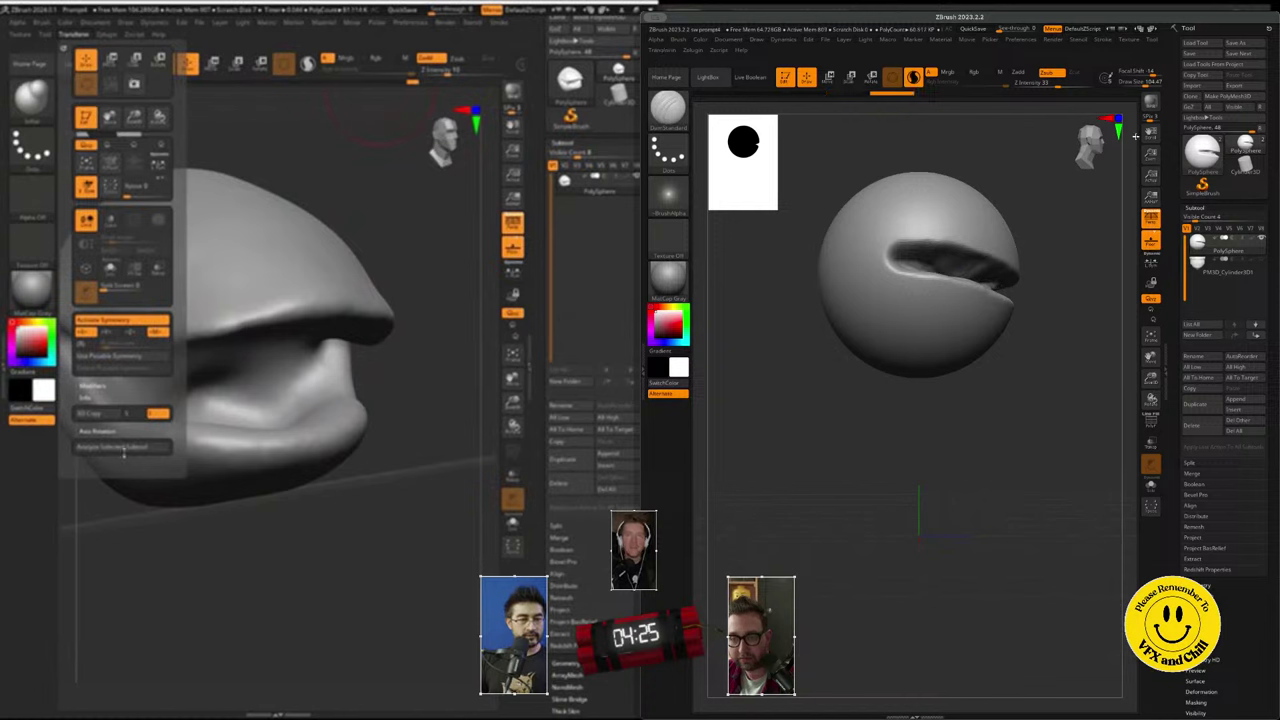
left_click_drag(1090, 142, 1071, 143)
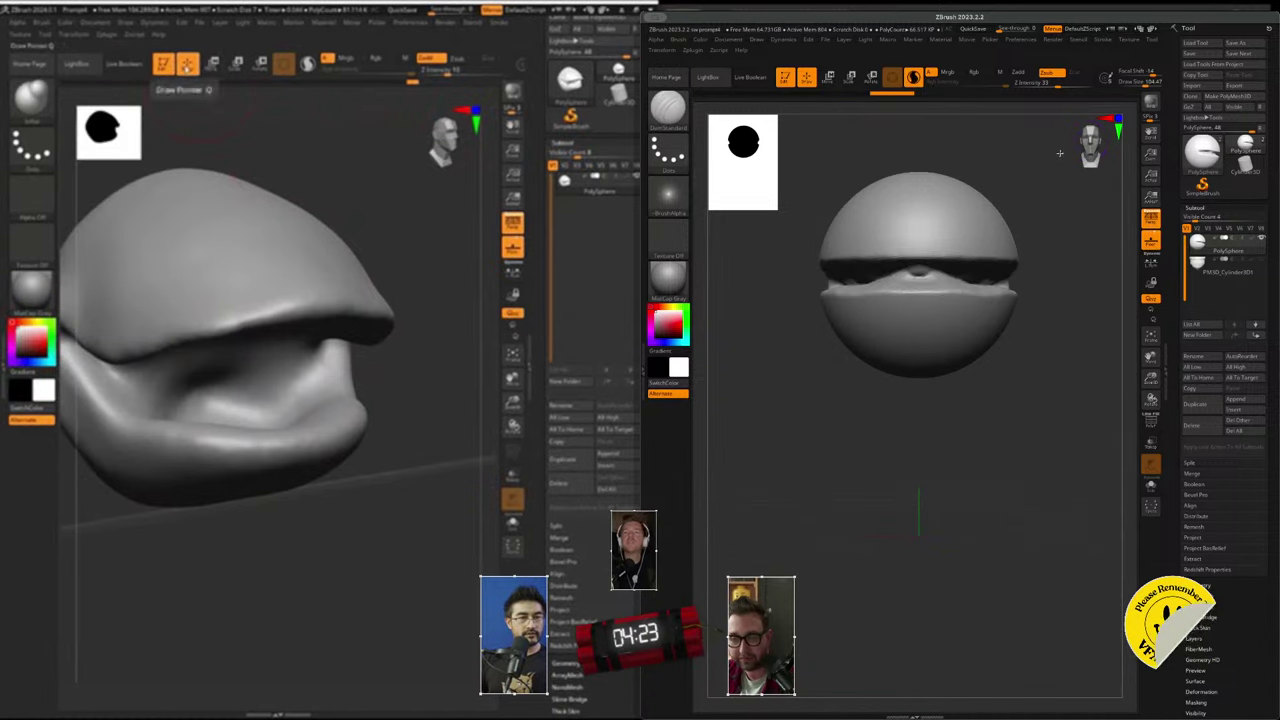
left_click(166, 66)
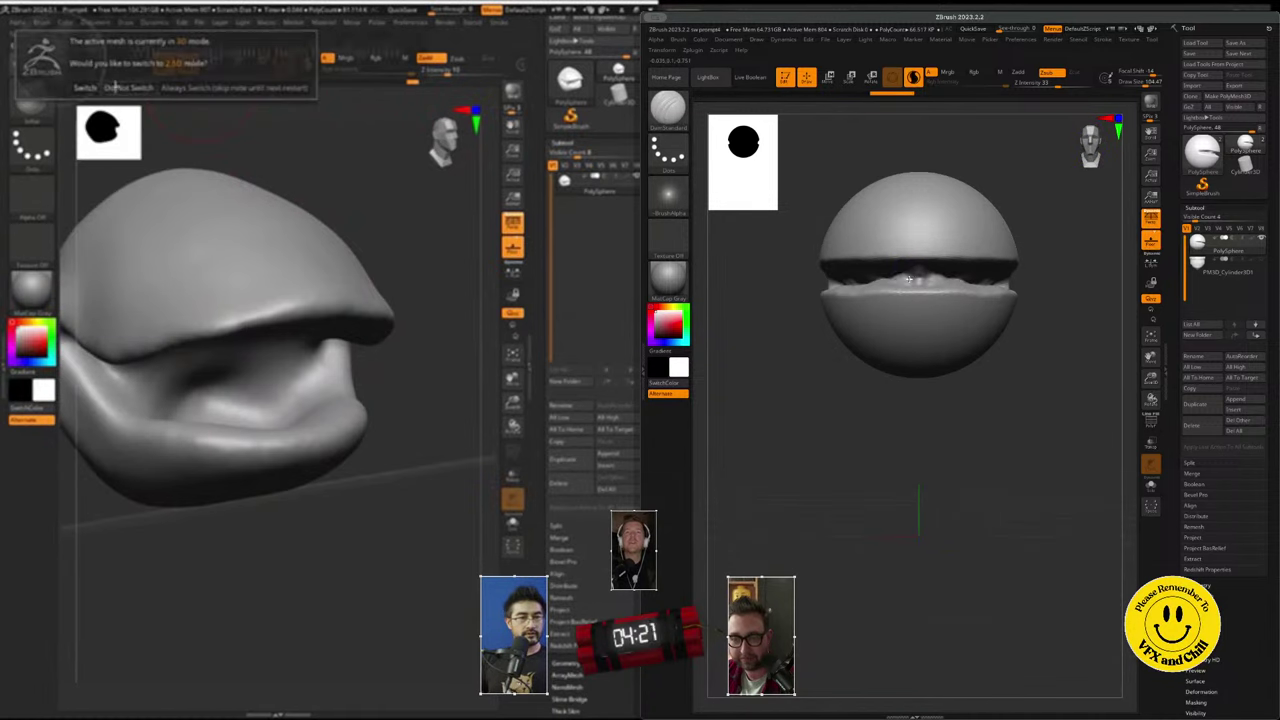
- Resume sculpting the open-mouthed plant, adding a stem and spreading, curling leaves beneath its head
mouse_move(217, 217)
left_mouse_down()
mouse_move(272, 264)
mouse_move(237, 271)
mouse_move(229, 212)
mouse_move(273, 300)
left_mouse_up()
mouse_move(273, 345)
left_mouse_down()
mouse_move(220, 335)
mouse_move(268, 291)
mouse_move(149, 271)
mouse_move(267, 266)
left_mouse_up()
mouse_move(268, 266)
right_mouse_down()
mouse_move(271, 486)
mouse_move(274, 449)
mouse_move(334, 467)
right_mouse_up()
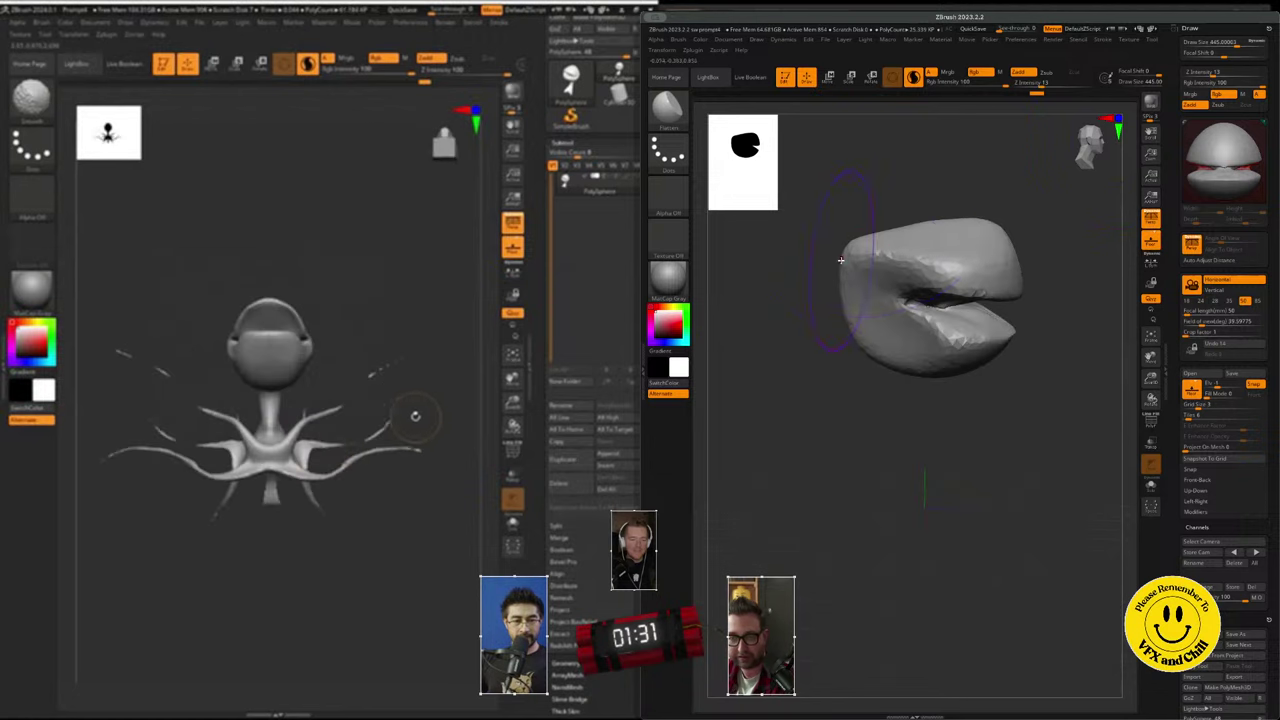
- Flatten the grooved head's surface around its mouth opening with the Flatten brush, working from the side
mouse_move(291, 497)
left_mouse_down()
mouse_move(280, 563)
mouse_move(291, 589)
left_mouse_up()
key("s")
left_click_drag(960, 331, 943, 318)
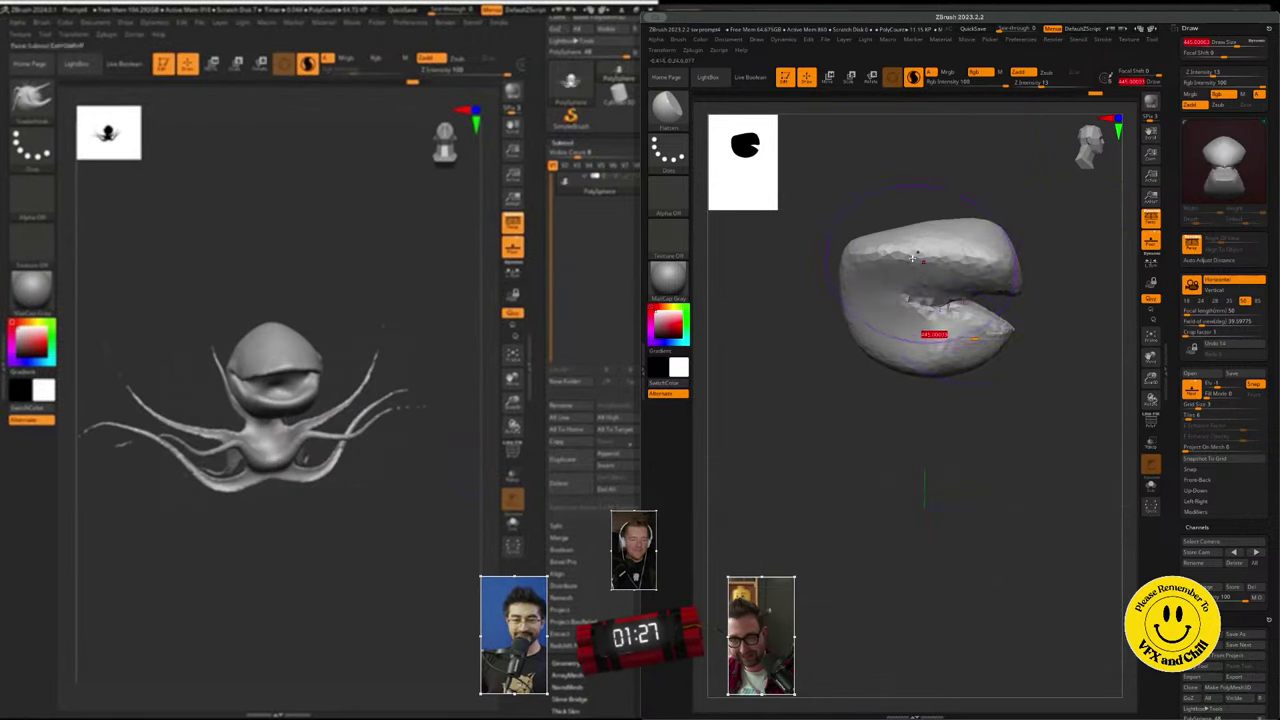
left_click(627, 466)
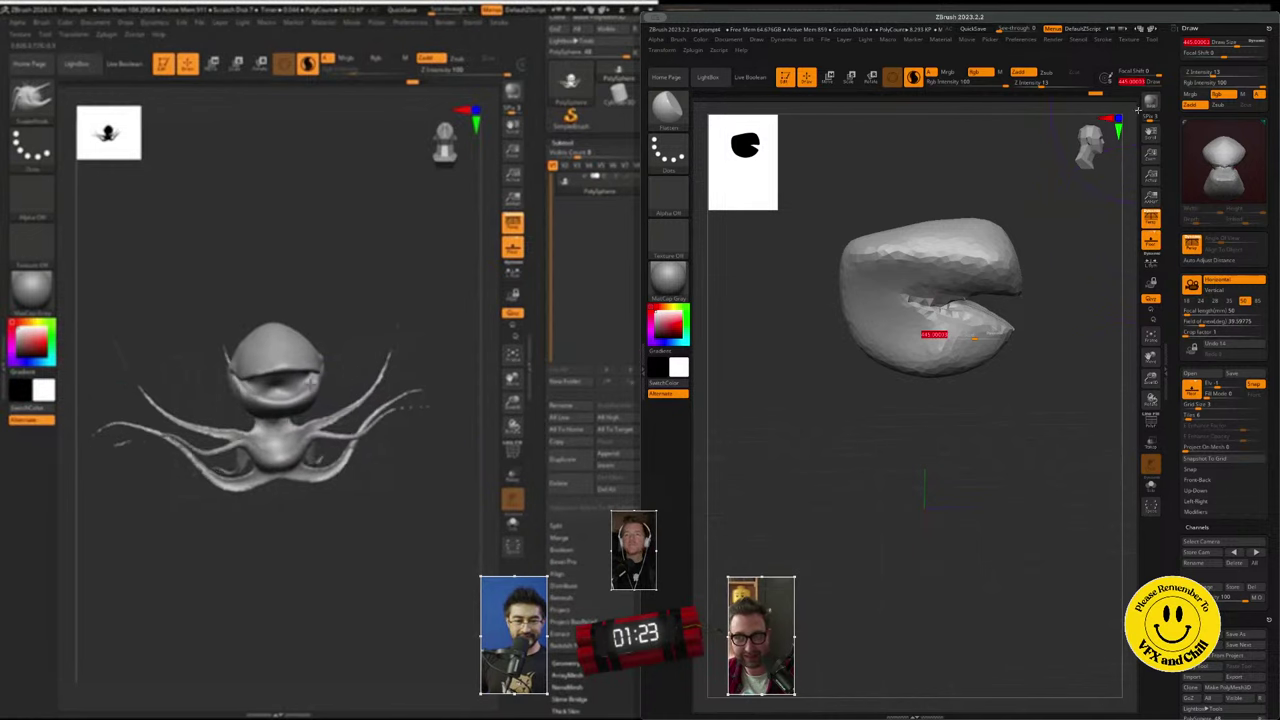
key("space")
mouse_move(1097, 140)
left_mouse_down()
mouse_move(1064, 136)
mouse_move(1080, 137)
left_mouse_up()
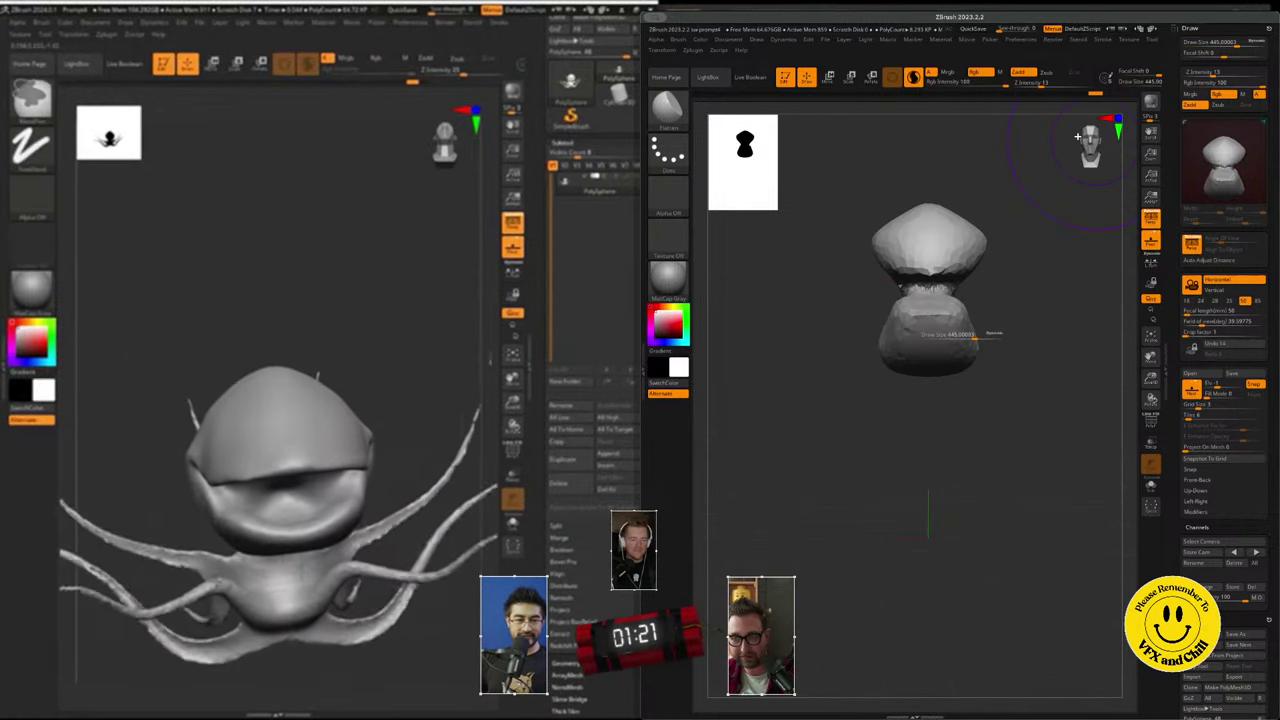
- Switch to the SnakeHook brush on the stemmed plant to start fangs at its upper lip, and to Inflate on the grooved head
left_click(668, 108)
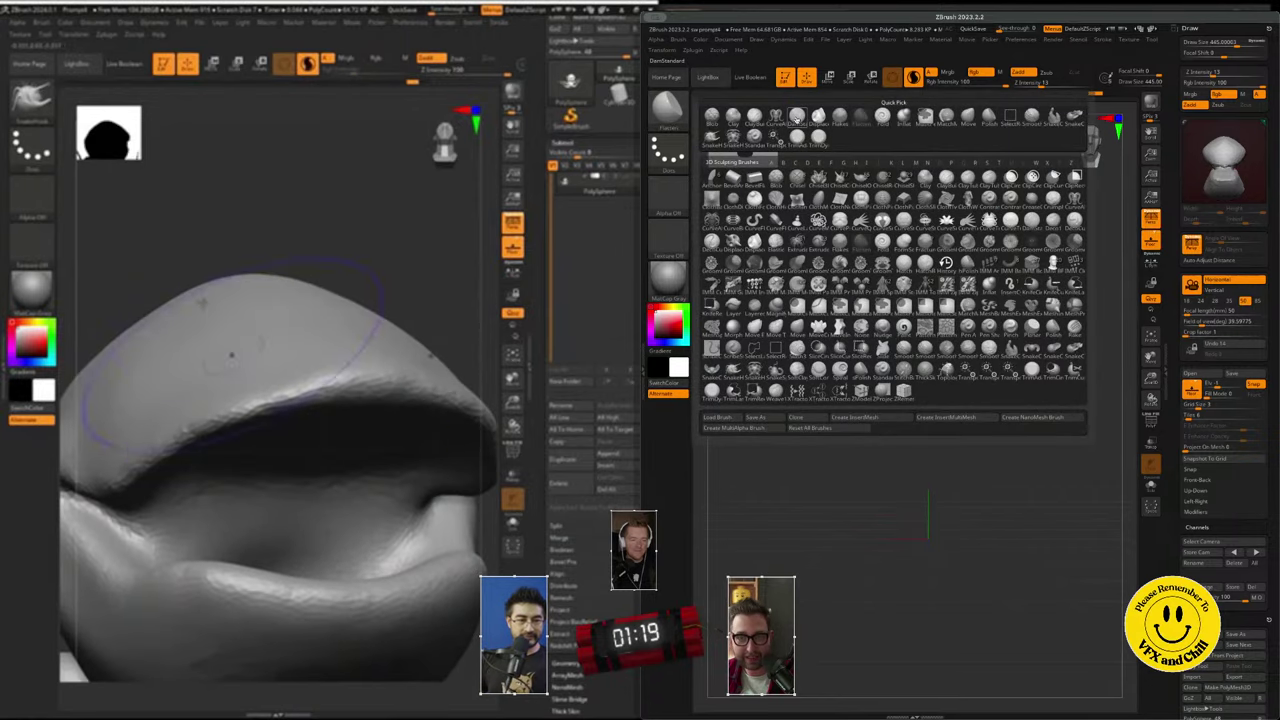
key("b")
key("s")
key("h")
key("space")
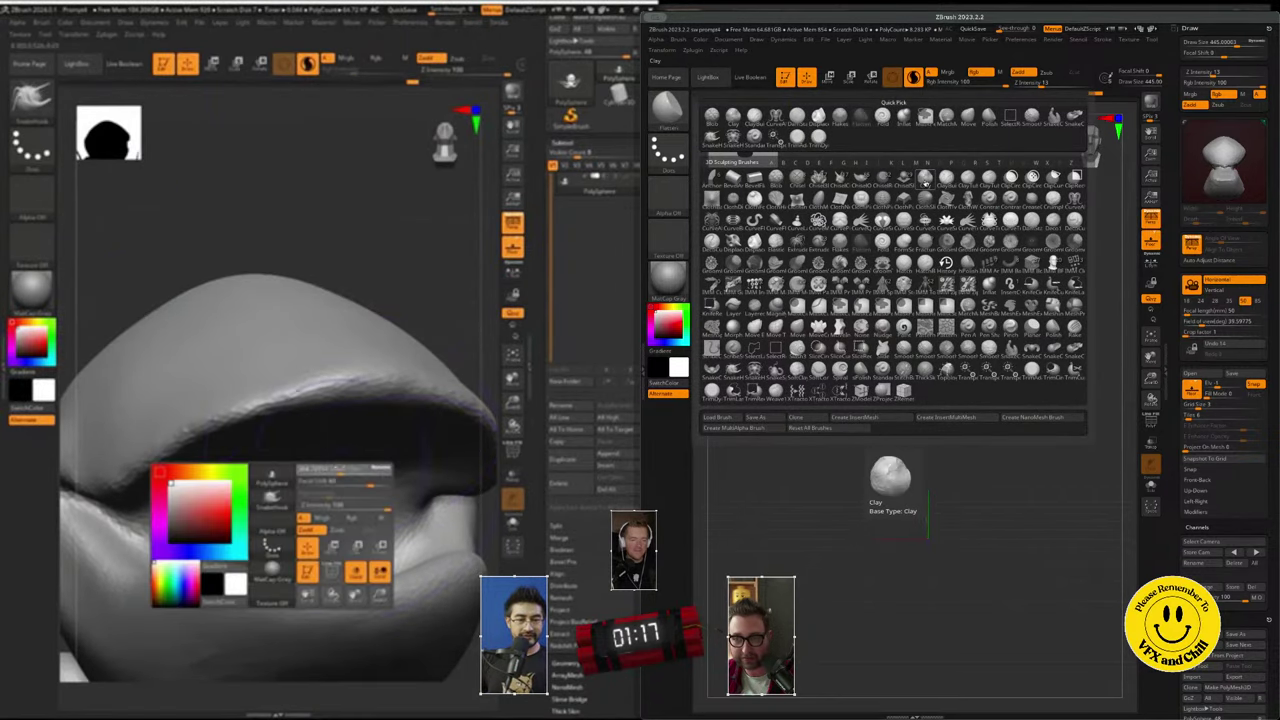
key("i")
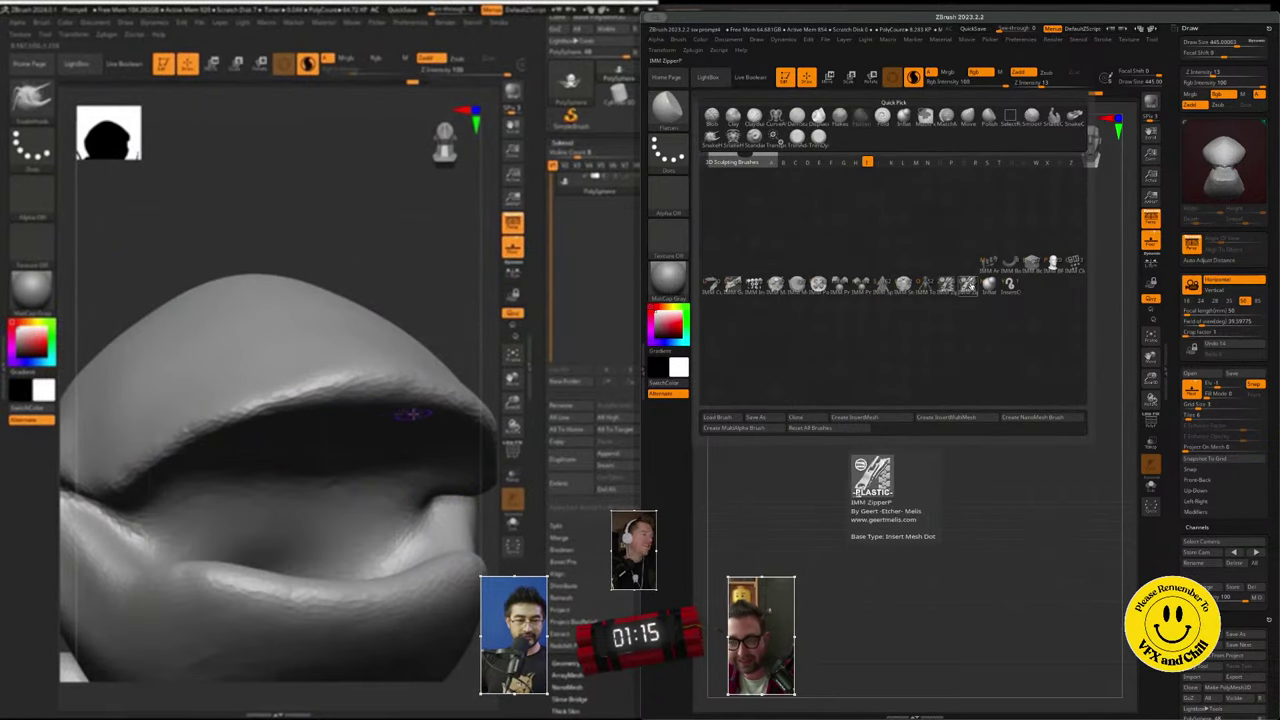
right_click_drag(406, 417, 374, 433)
key("n")
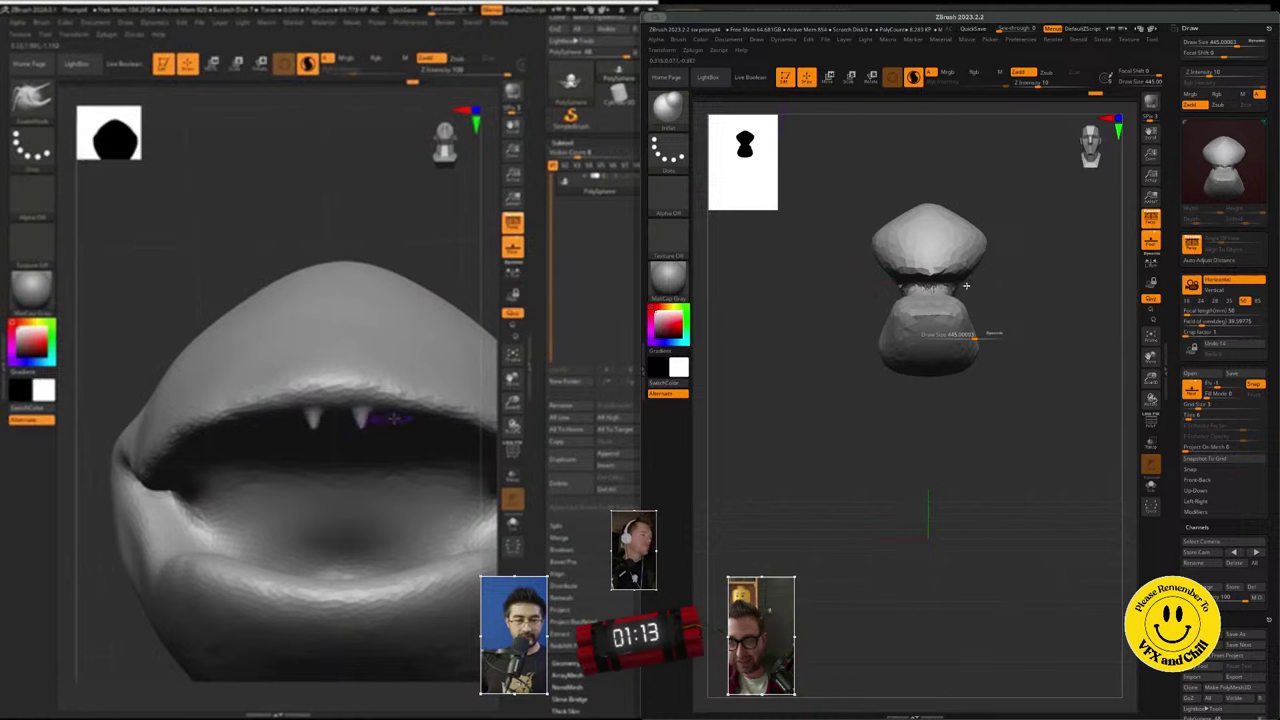
- Pull a row of small fangs along the stemmed plant's upper lip, and inflate the grooved head's pinched middle
left_click_drag(446, 424, 449, 445)
left_click_drag(1087, 149, 1050, 150)
right_click_drag(449, 445, 240, 312)
right_click_drag(294, 357, 308, 320)
left_click_drag(1040, 190, 1085, 190)
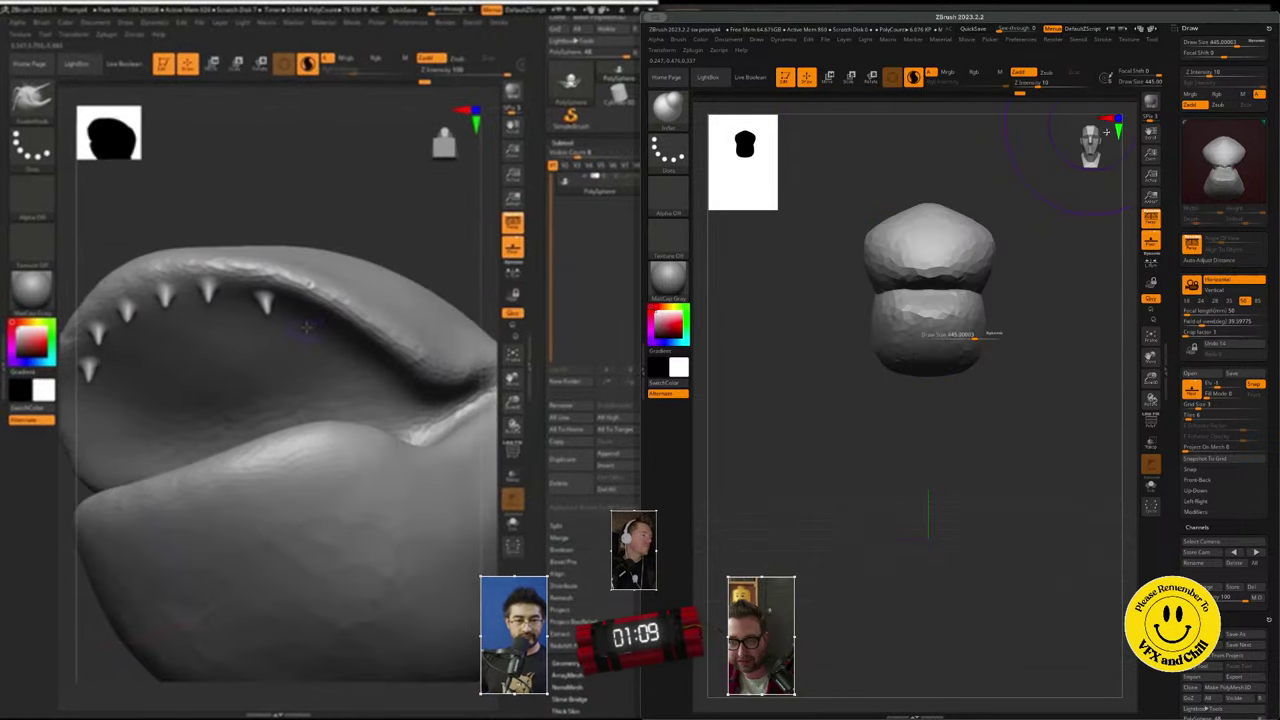
left_click_drag(303, 313, 306, 334)
left_click_drag(1050, 158, 1100, 158)
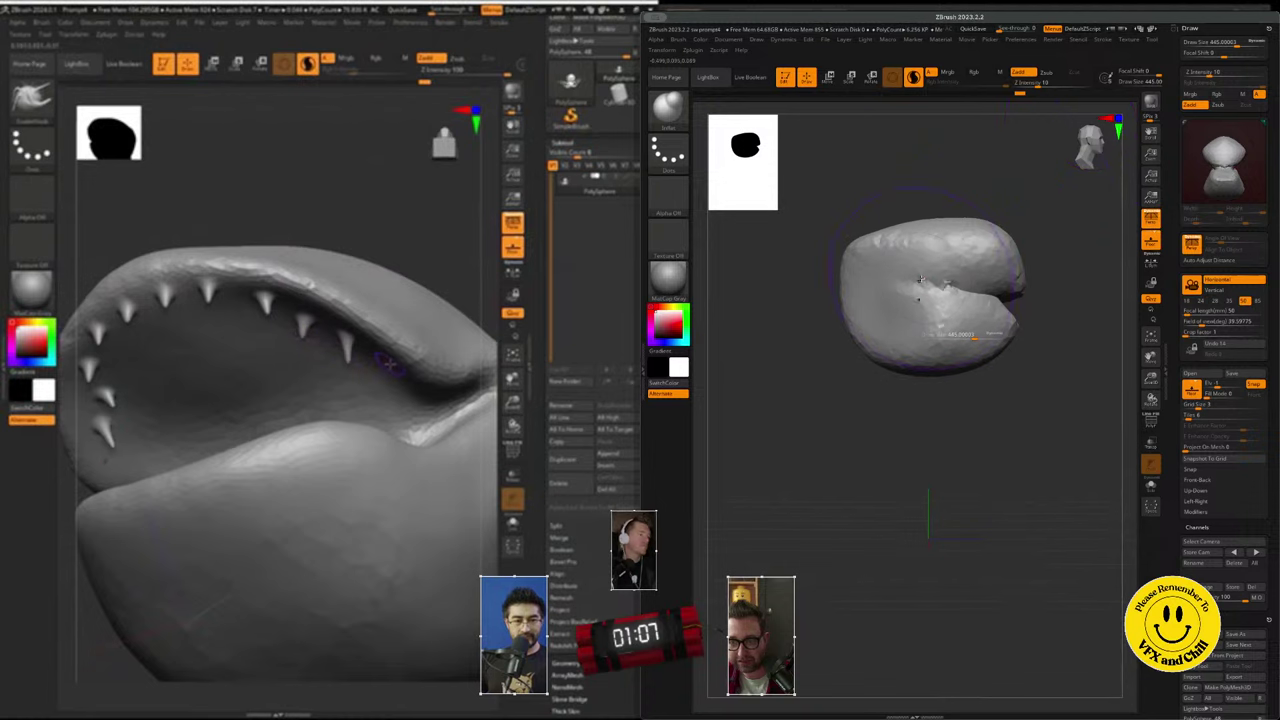
left_click_drag(920, 279, 945, 300)
left_click_drag(390, 364, 394, 386)
- Pull a matching row of fangs up from the stemmed plant's lower lip, around to the mouth corners
right_click_drag(398, 390, 311, 505)
left_click_drag(1098, 138, 1090, 140)
right_click_drag(311, 505, 280, 484)
left_click_drag(1090, 140, 1078, 140)
right_click_drag(203, 414, 97, 420)
left_click_drag(1078, 140, 1072, 150)
right_click_drag(97, 420, 183, 416)
left_click_drag(1072, 150, 1090, 142)
left_click_drag(184, 422, 189, 418)
right_click_drag(189, 418, 187, 385)
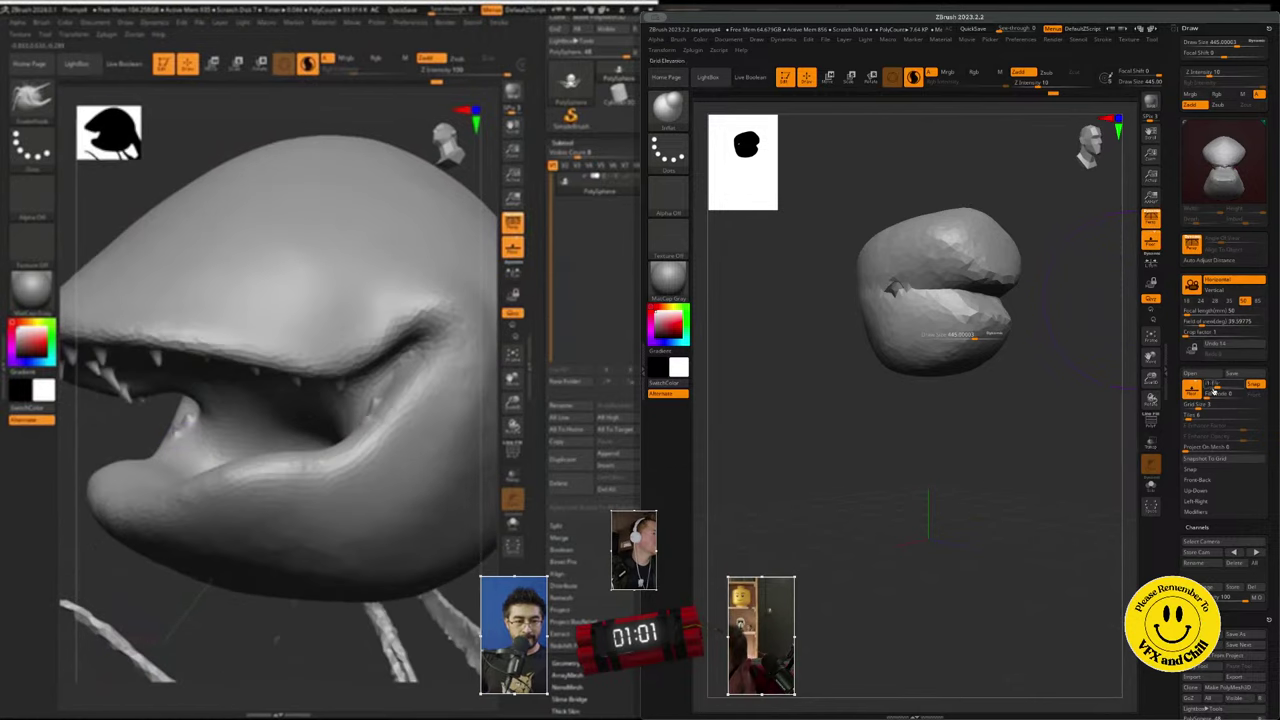
right_click_drag(158, 440, 300, 455)
left_click_drag(184, 469, 177, 457)
right_click_drag(177, 457, 130, 510)
left_click_drag(1222, 449, 1222, 218)
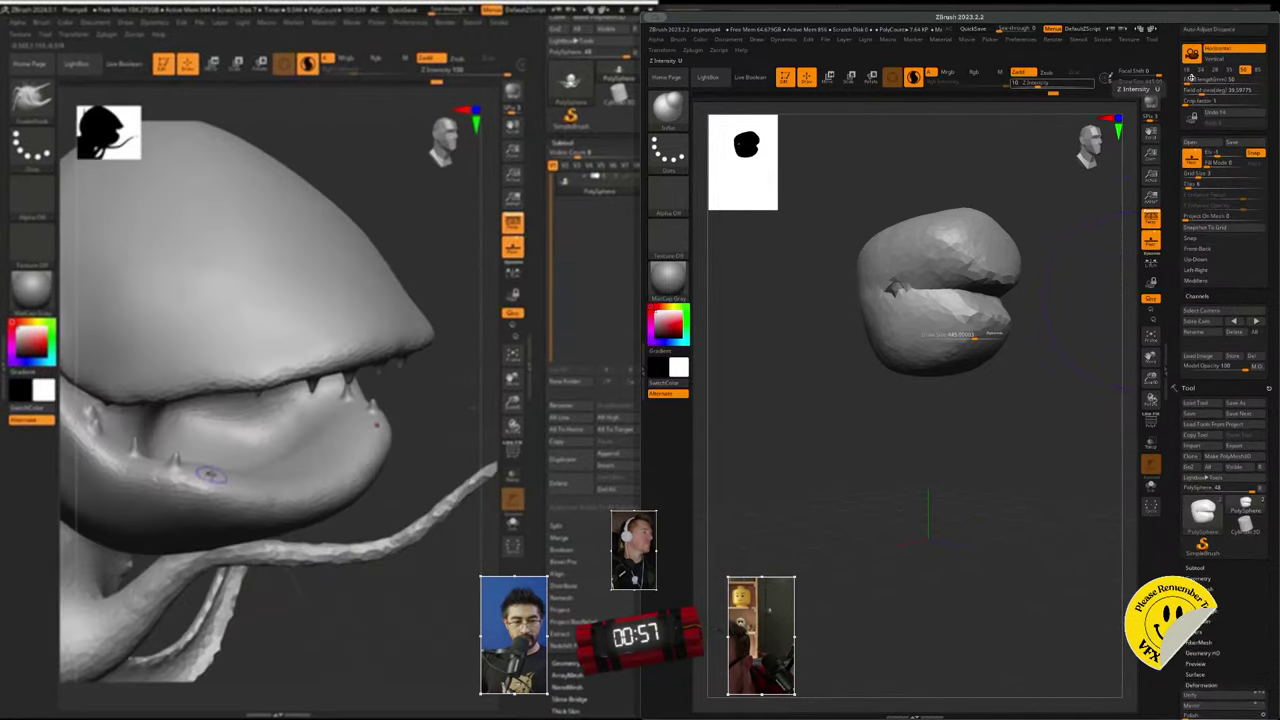
left_click_drag(212, 479, 215, 465)
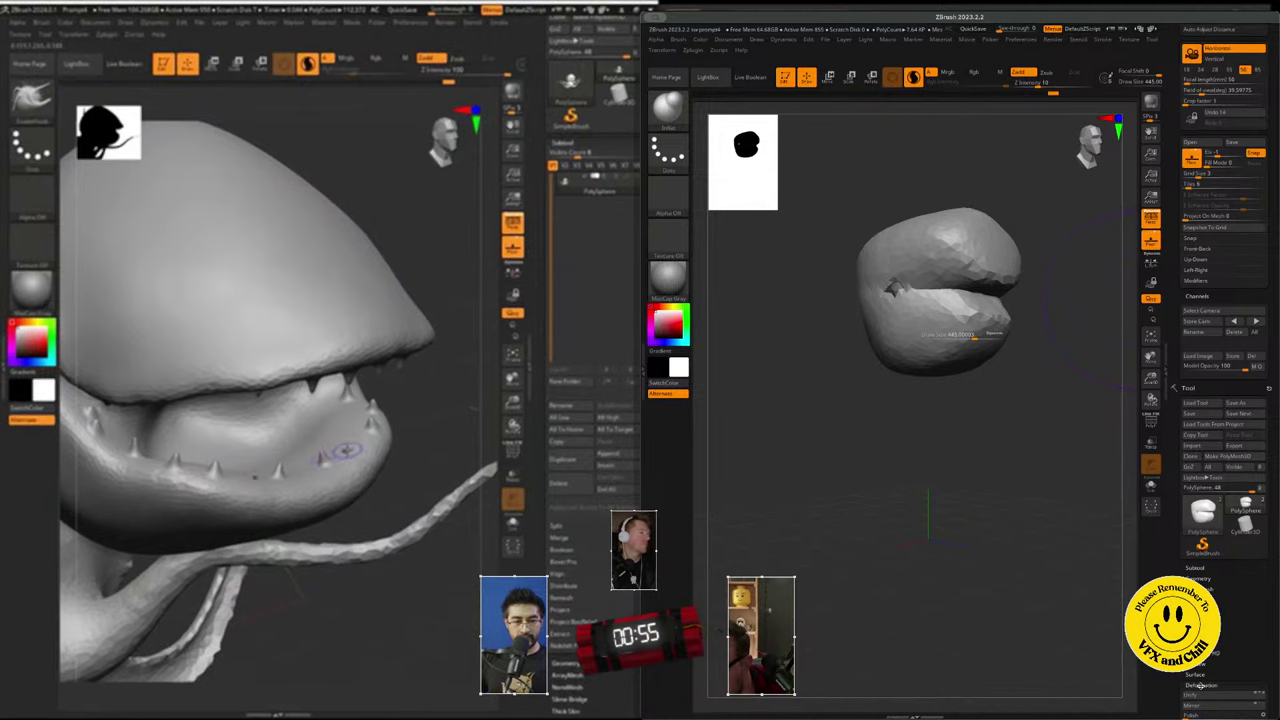
- Select the pot subtool PM3D_Cylinder3D1 and move it up directly beneath the grooved head
scroll(1200, 688, "down", 4)
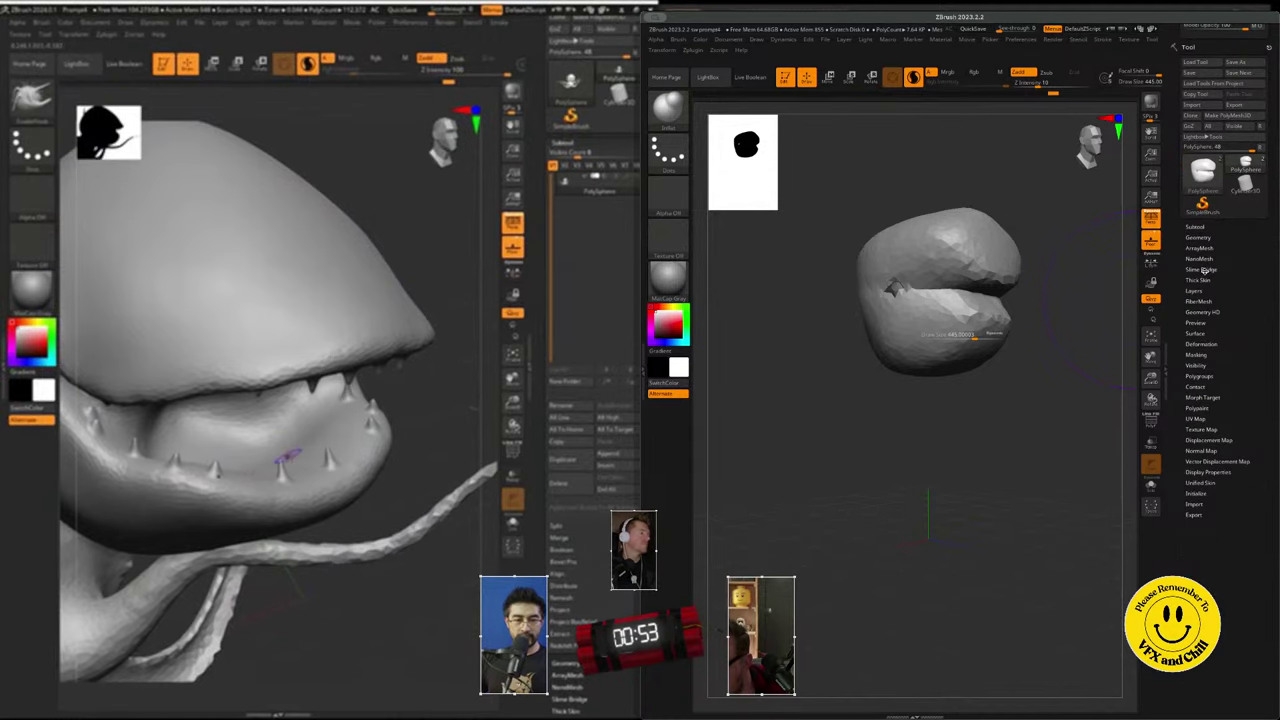
scroll(1210, 260, "down", 3)
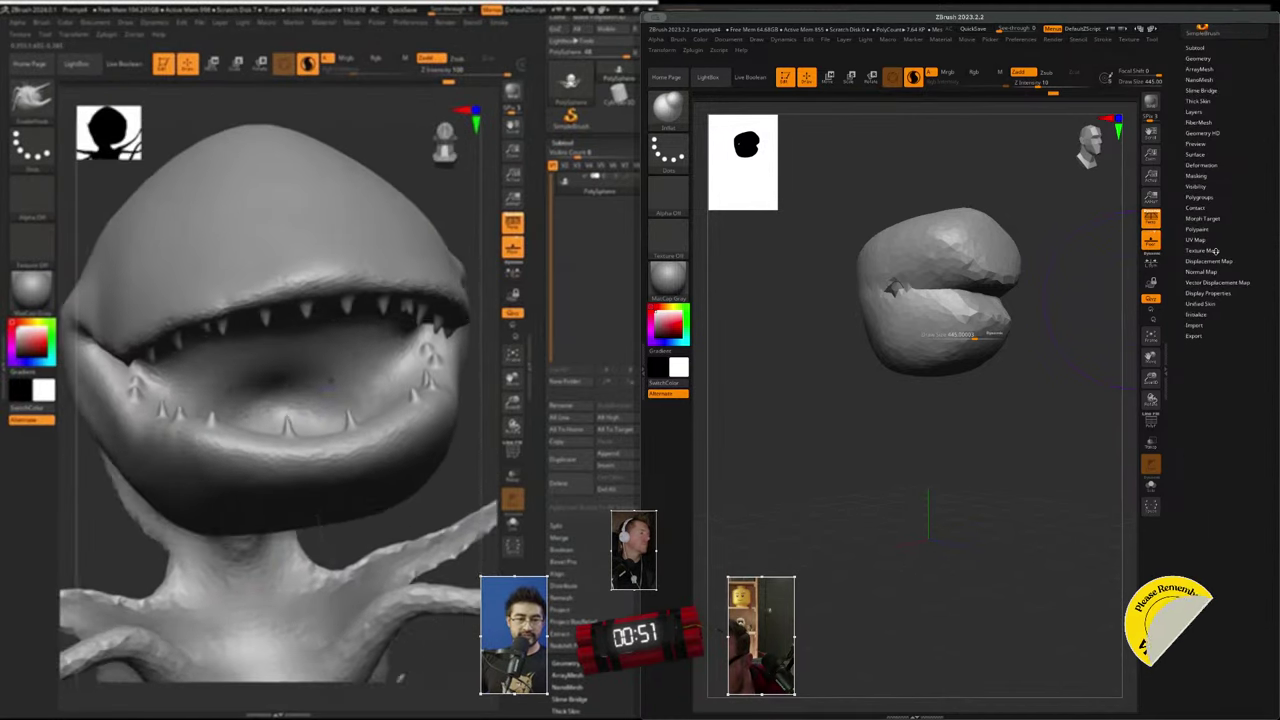
scroll(1216, 251, "up", 4)
left_click(1198, 280)
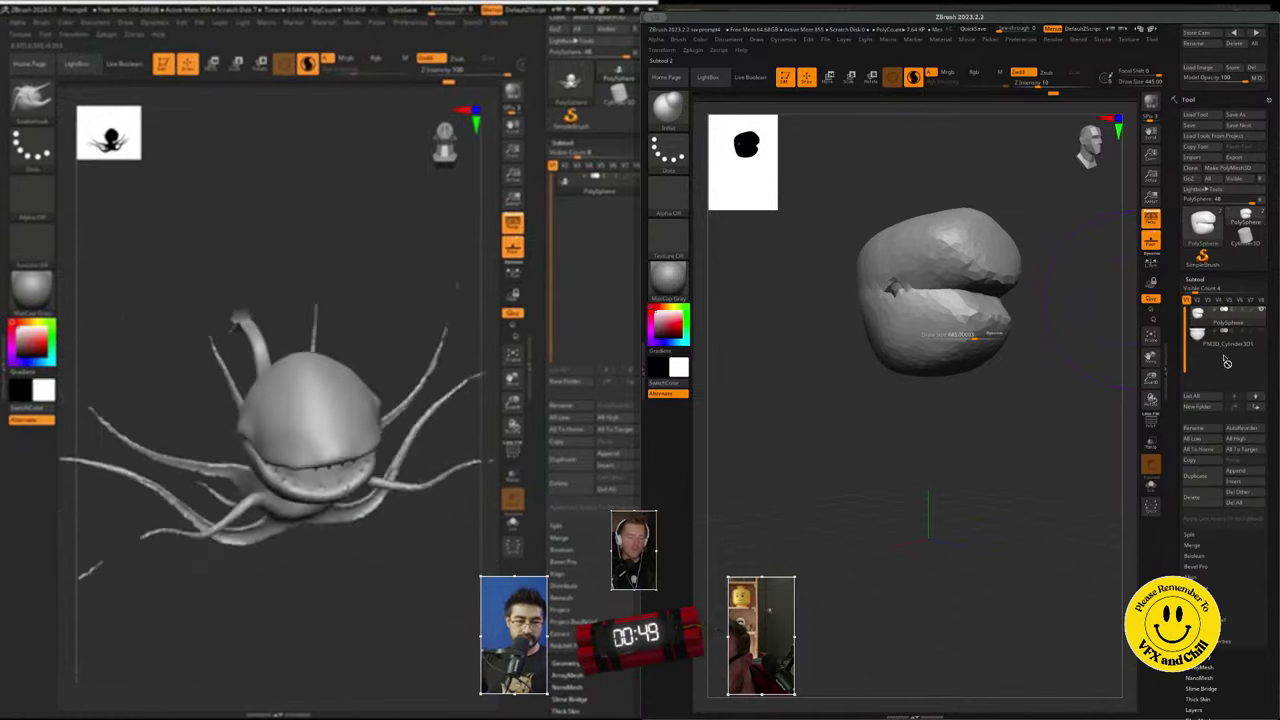
left_click(1222, 343)
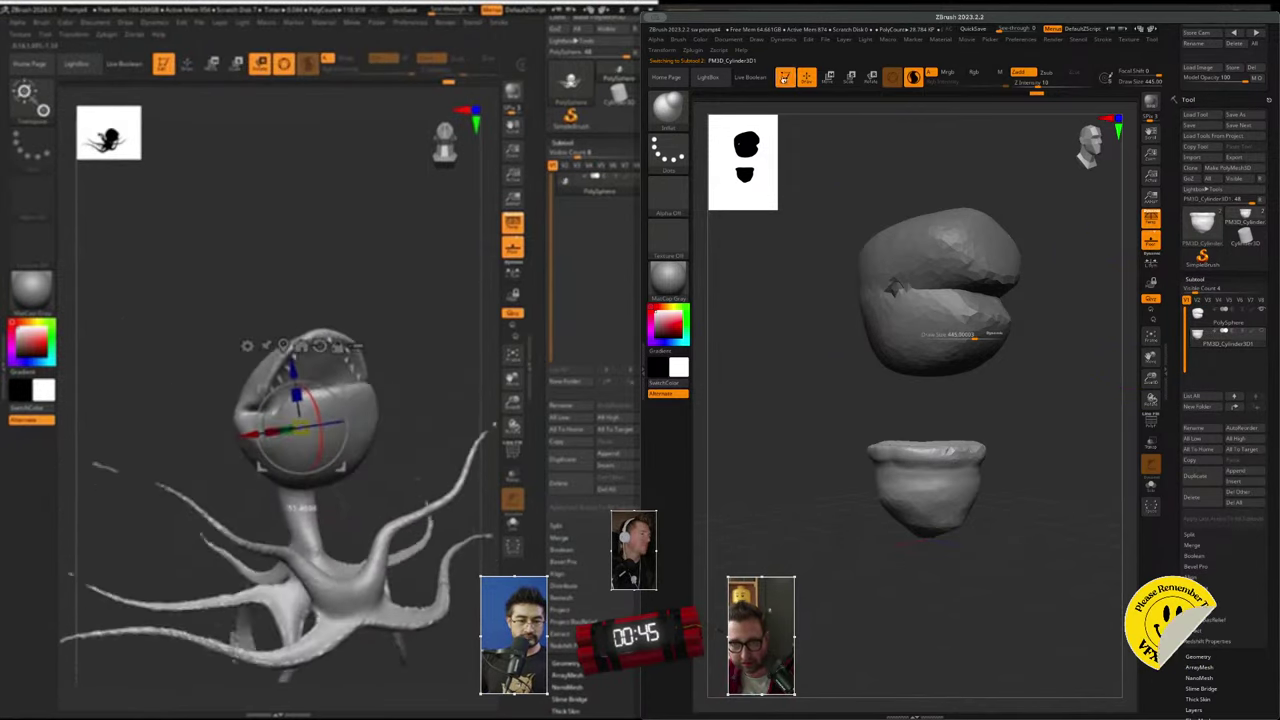
left_click(827, 77)
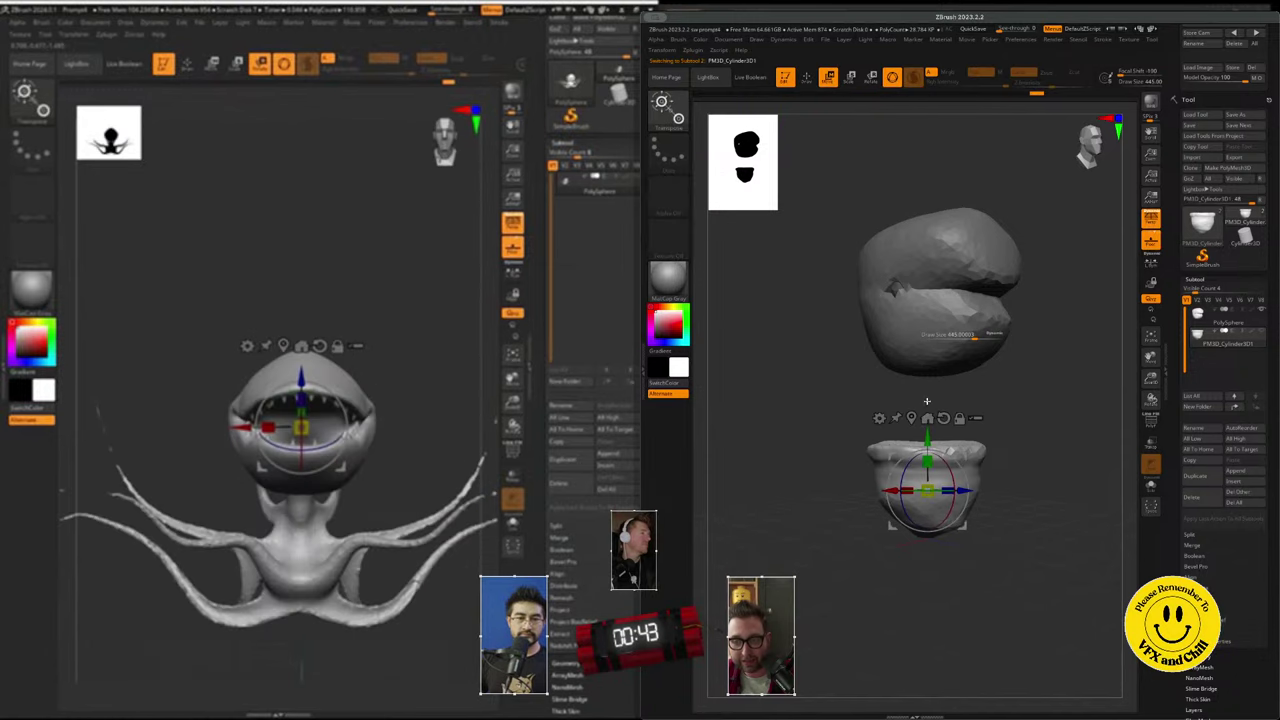
left_click_drag(927, 437, 927, 373)
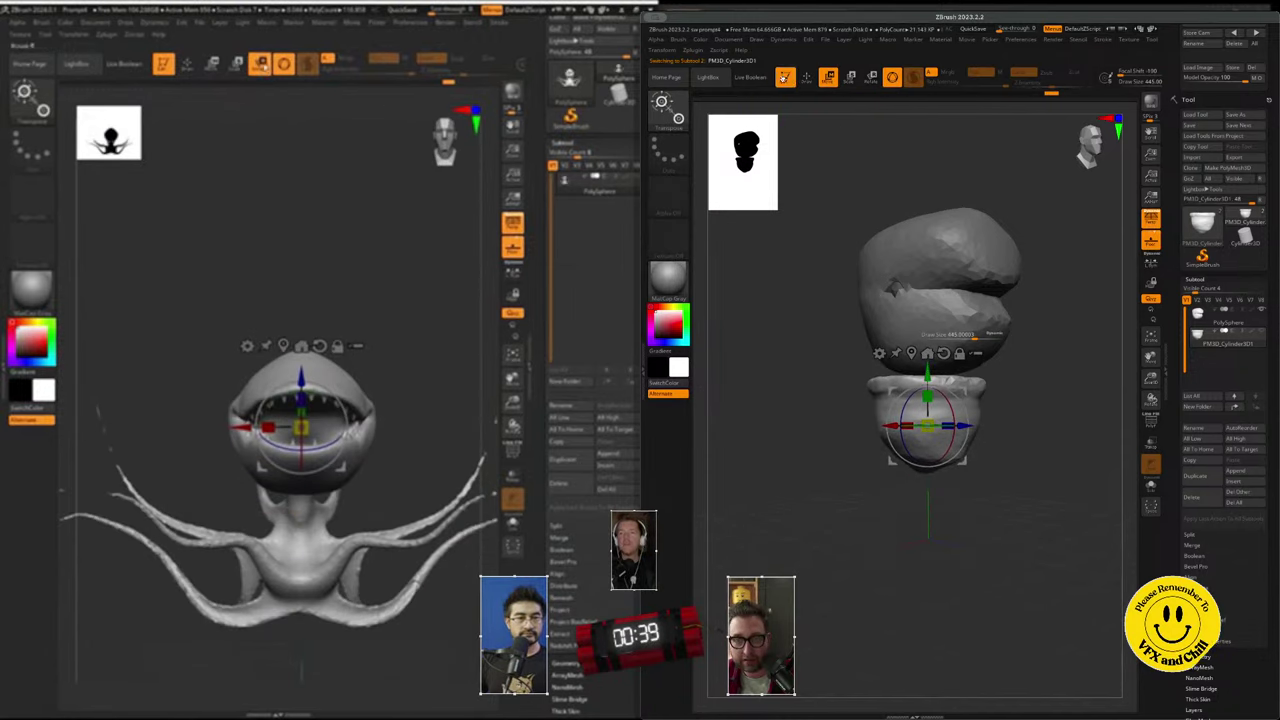
left_click(785, 77)
left_click(728, 95)
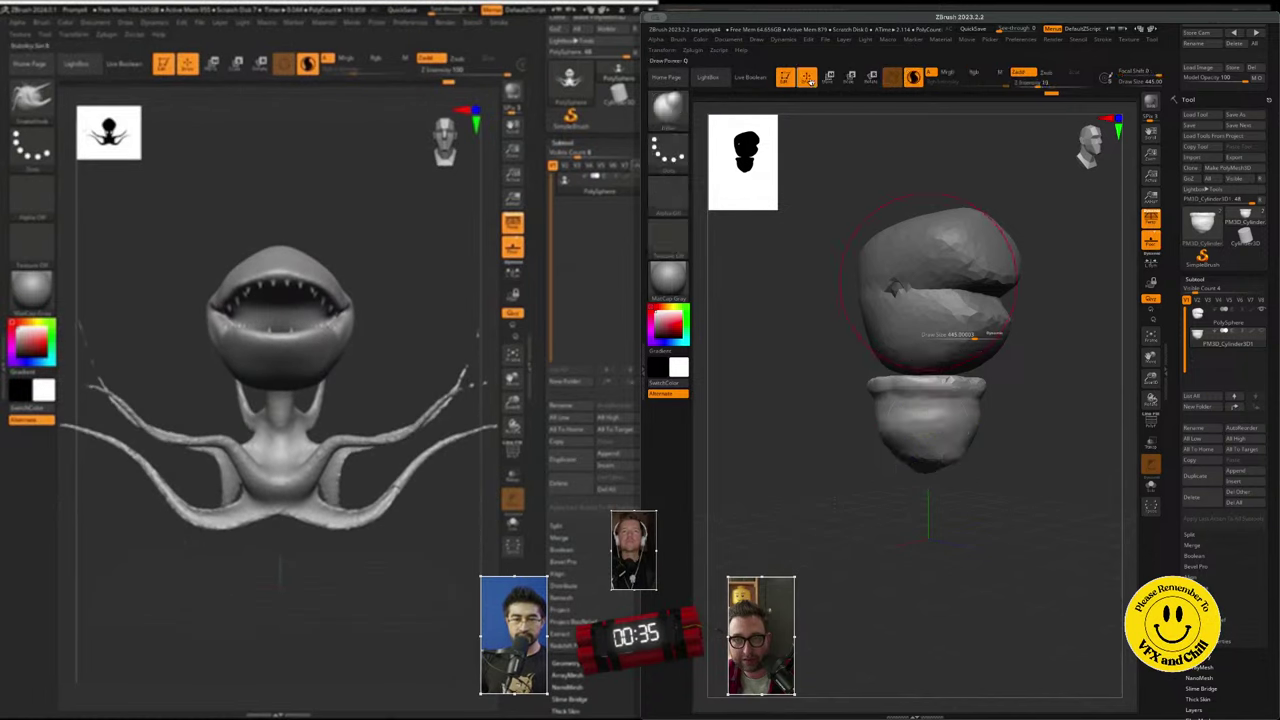
- Set up the SnakeHook brush at a draw size of about 77 for the pot, and append a Sphereinder3D to the stemmed plant
left_click(669, 115)
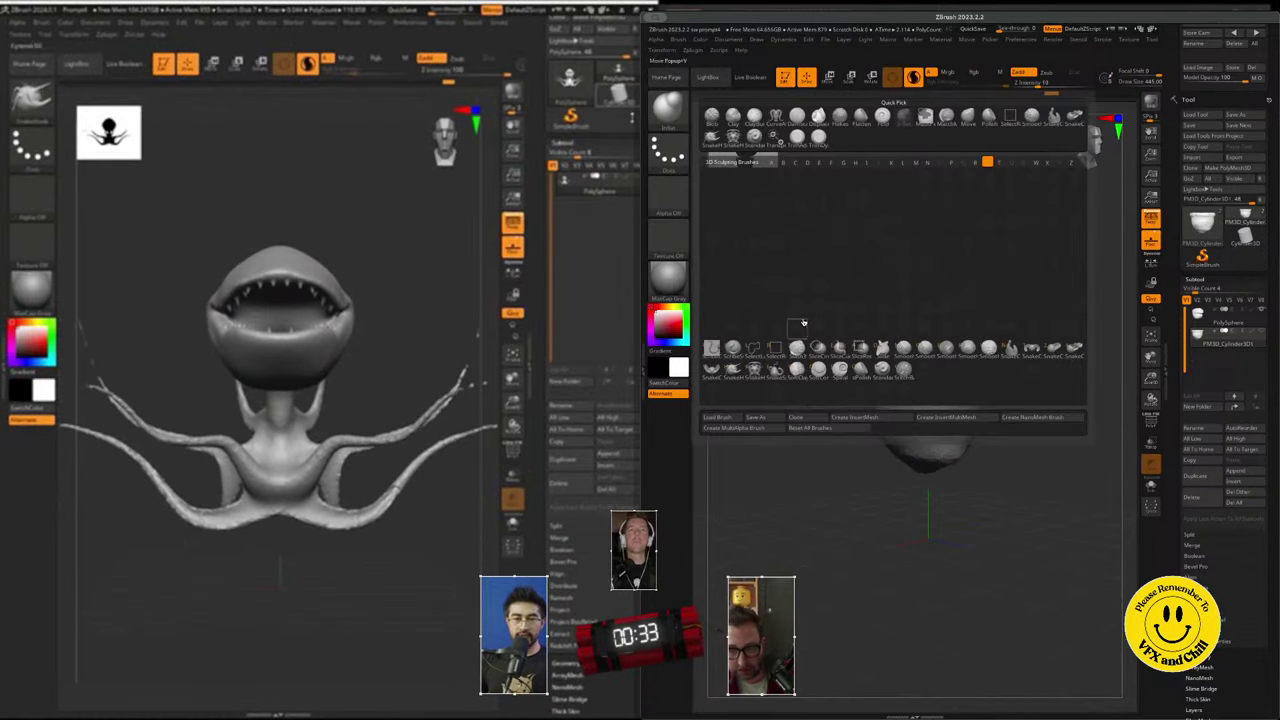
key("h")
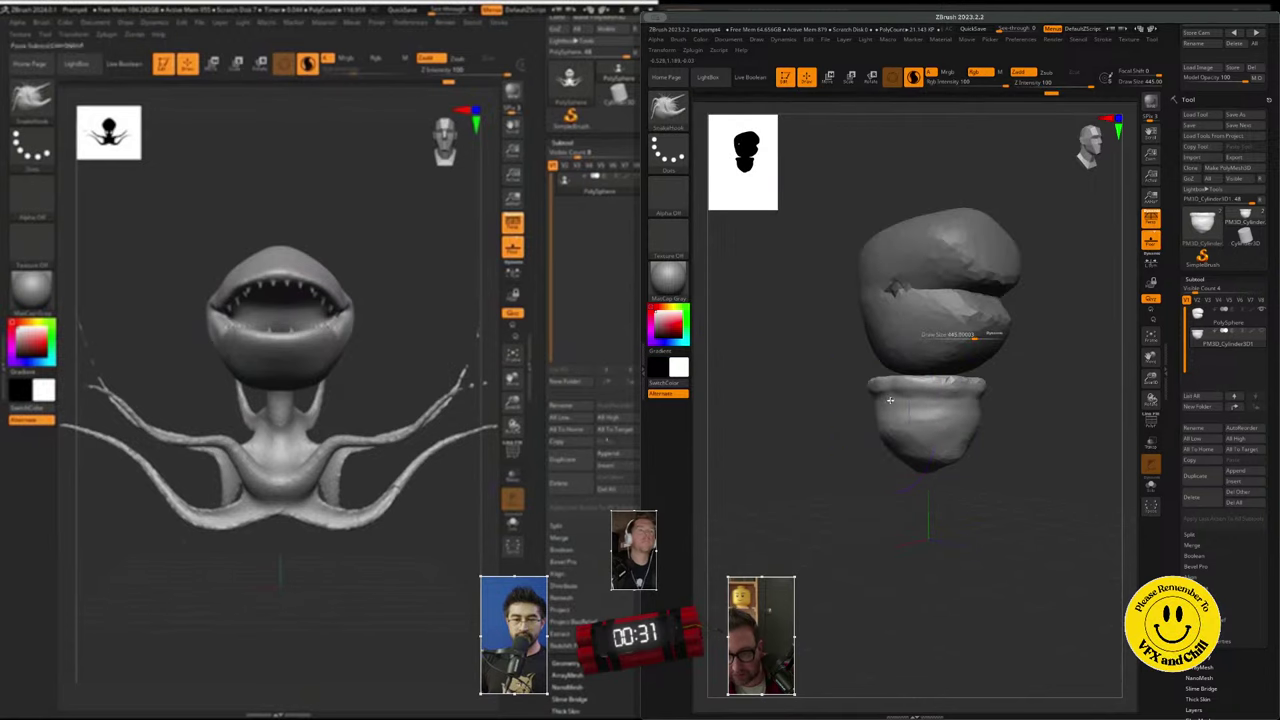
mouse_move(907, 414)
left_mouse_down()
mouse_move(870, 435)
mouse_move(868, 404)
left_mouse_up()
key("ctrl+z")
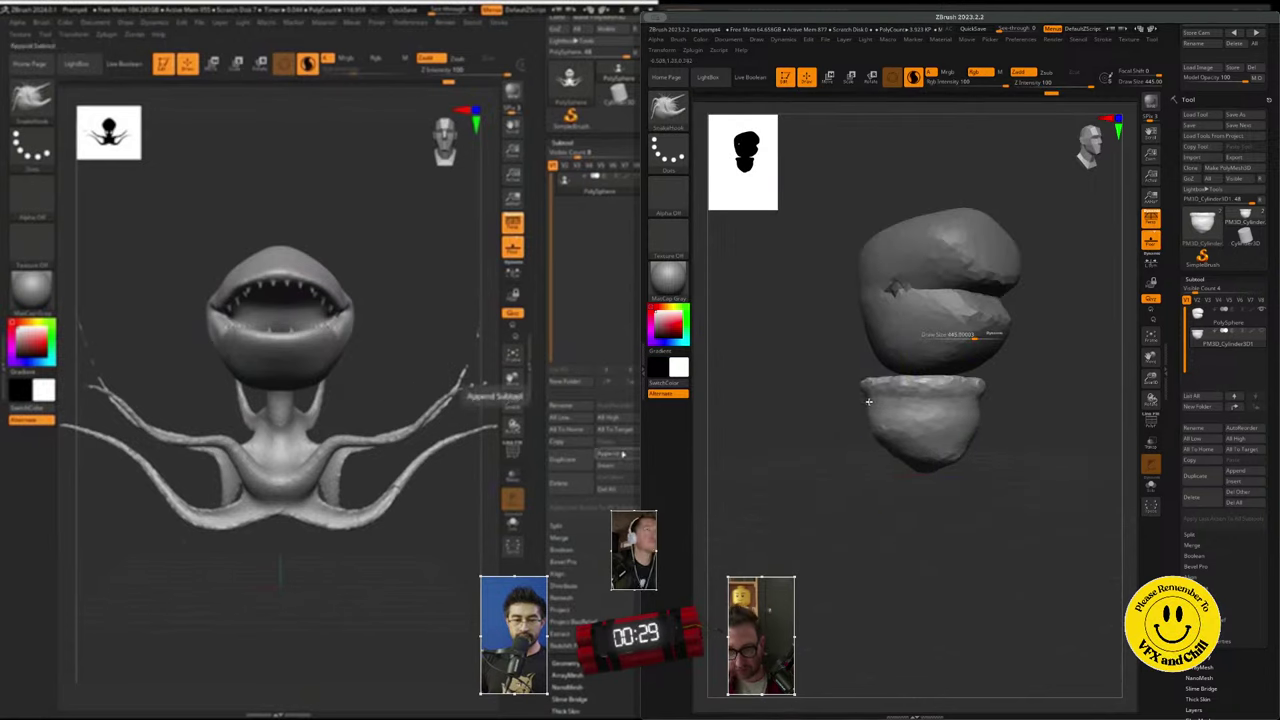
key("ctrl+z")
key("s")
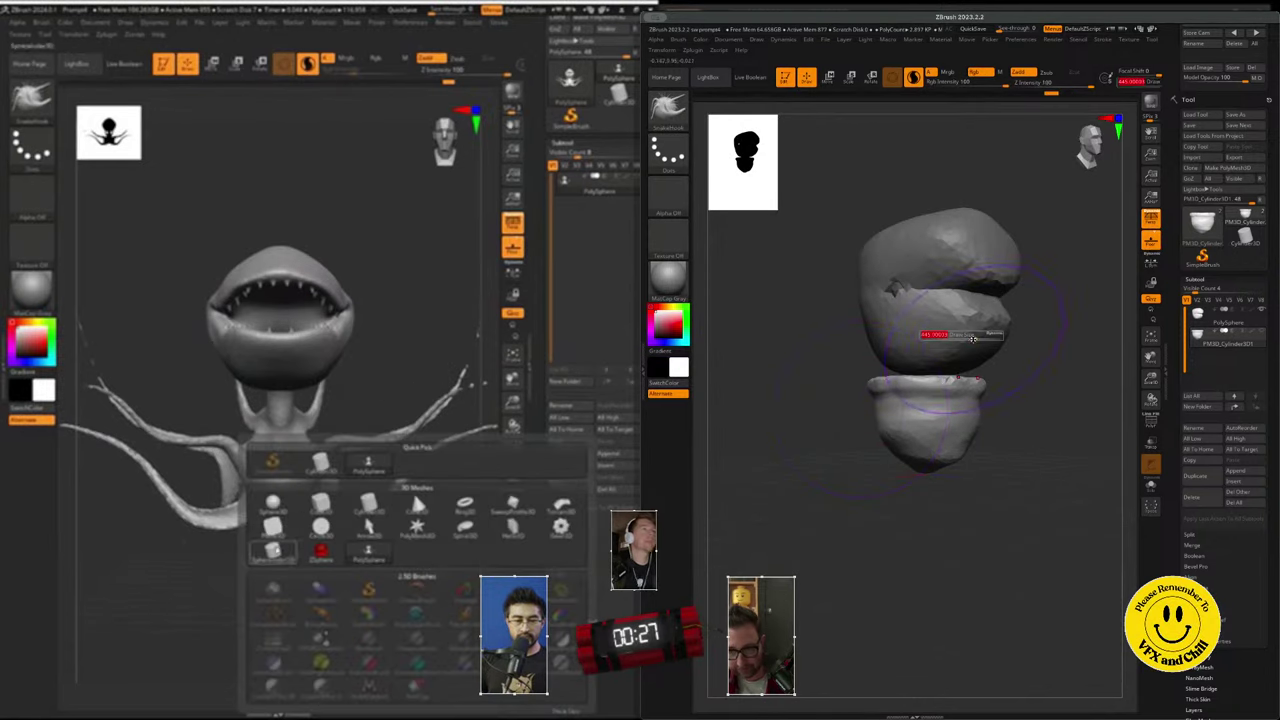
left_click_drag(975, 334, 943, 339)
left_click(273, 553)
- Try to pull thin, upward-curving tentacles out of the pot's sides with the SnakeHook brush
mouse_move(900, 413)
left_mouse_down()
mouse_move(850, 395)
mouse_move(770, 233)
left_mouse_up()
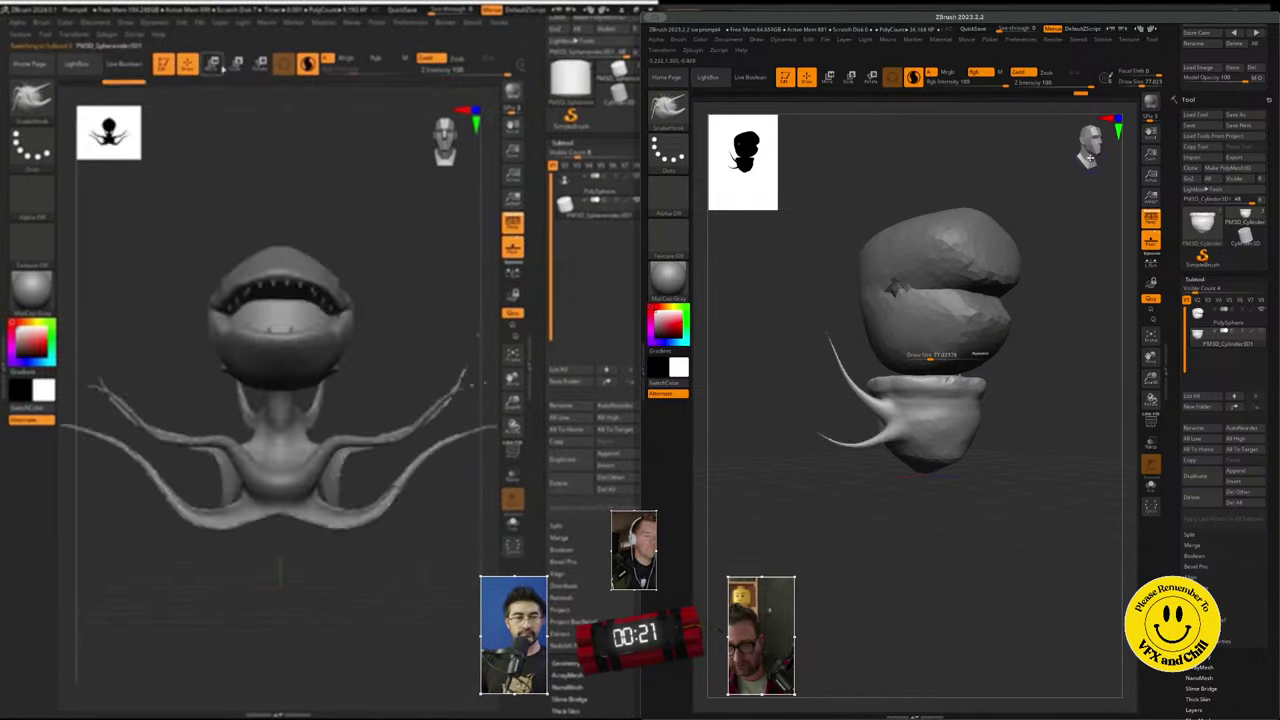
left_click(1090, 157)
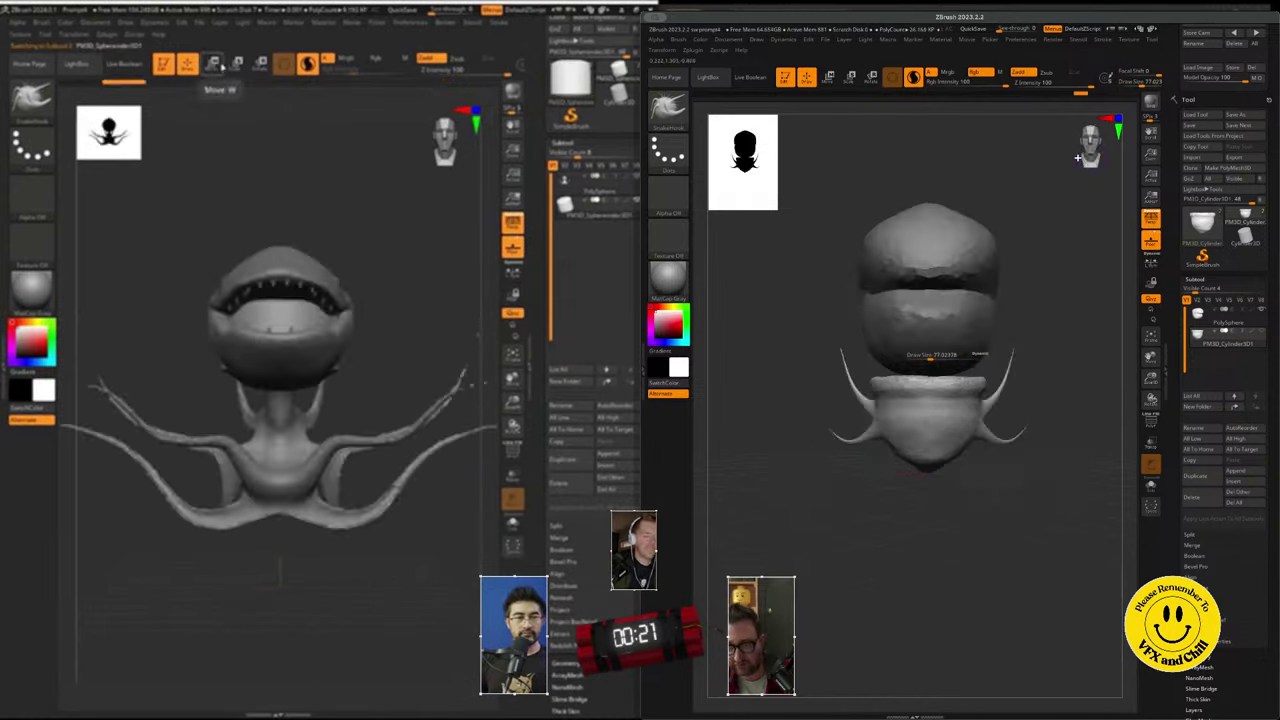
left_click_drag(1009, 348, 1115, 80)
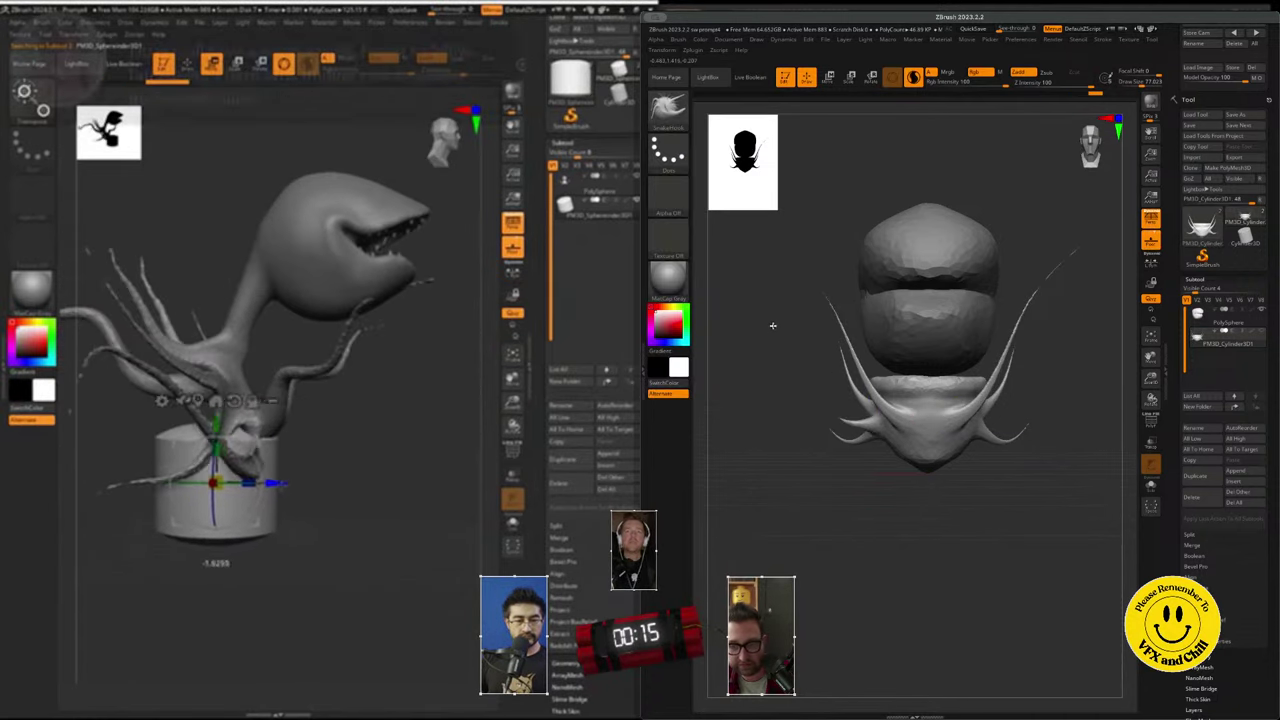
mouse_move(878, 421)
left_mouse_down()
mouse_move(780, 337)
mouse_move(774, 212)
left_mouse_up()
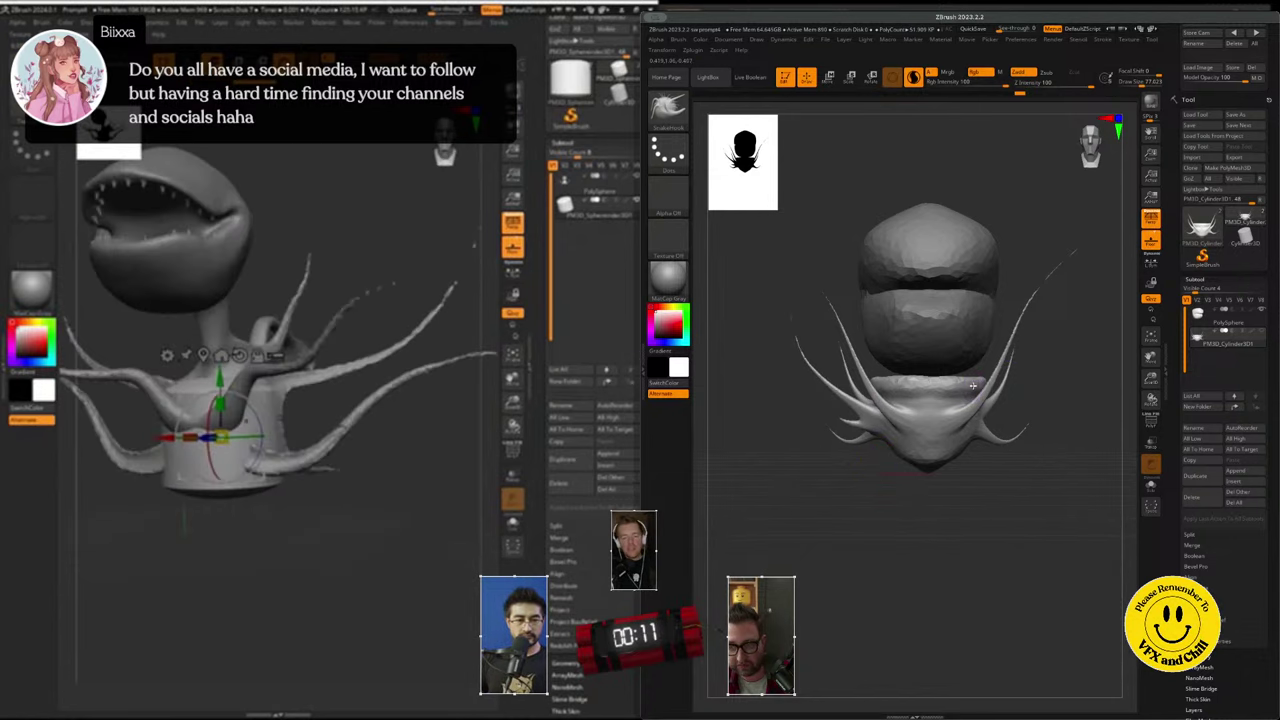
- Undo all the tentacle strokes on the pot
key("ctrl+z")
key("ctrl+z")
key("ctrl+z")
key("ctrl+z")
key("ctrl+z")
key("ctrl+z")
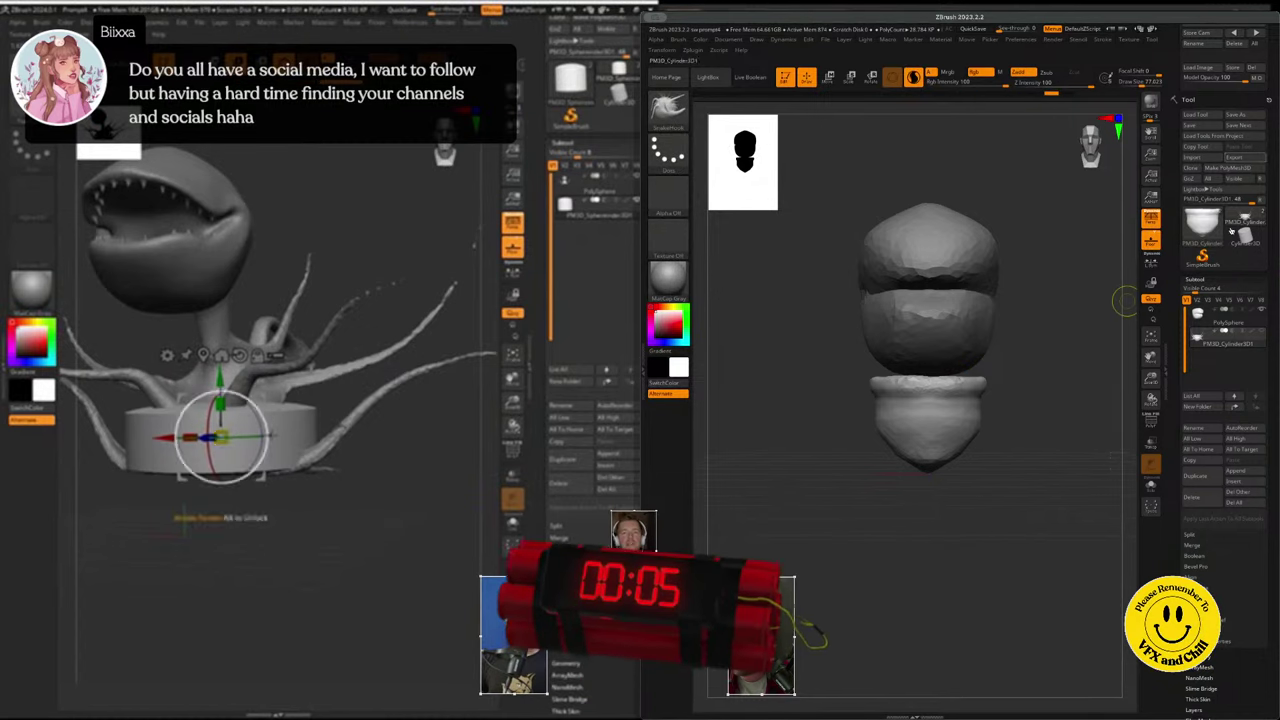
- Pull curved tentacles from the grooved head's lower sides on the PolySphere subtool, and reselect the pot subtool
left_click(1217, 318)
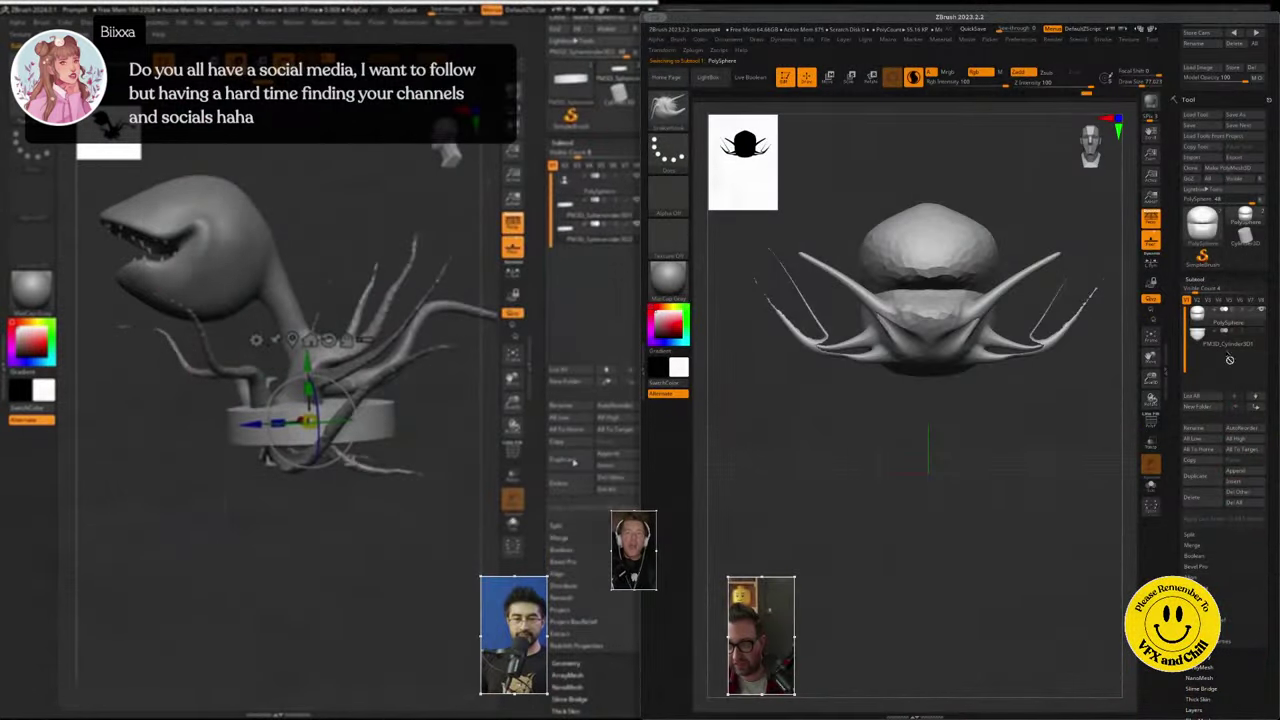
left_click(1222, 338)
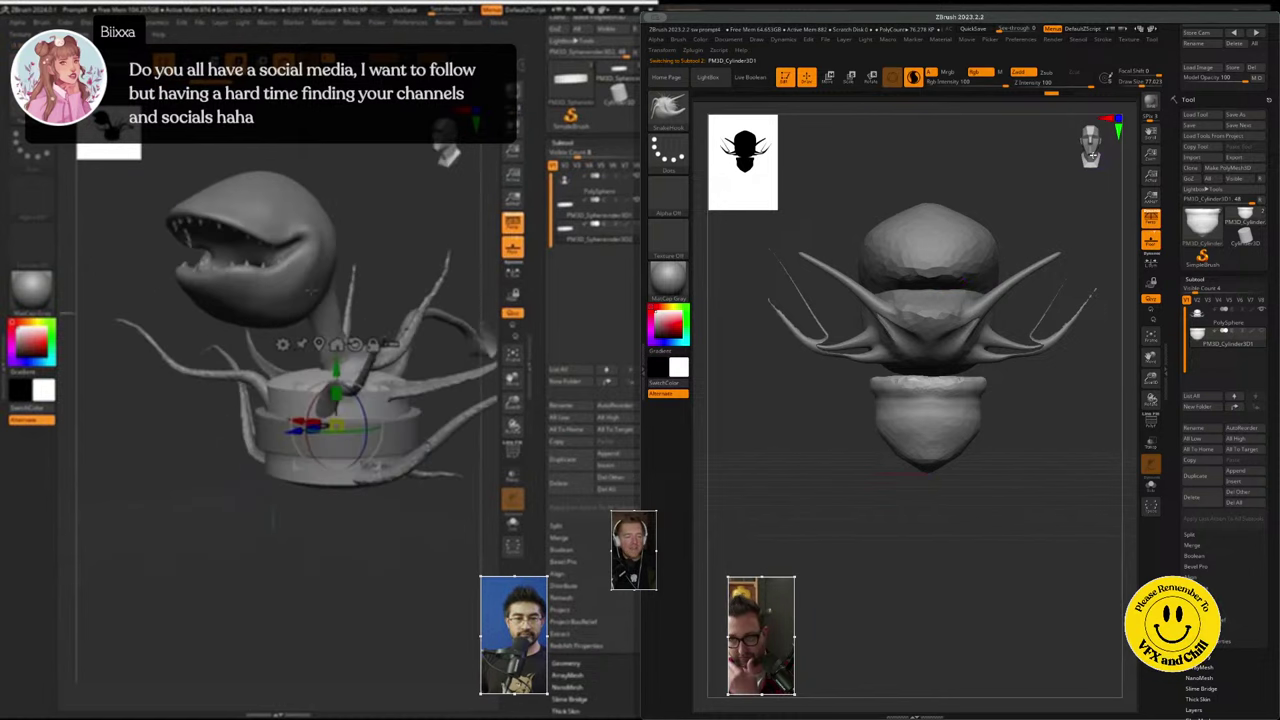
left_click_drag(1092, 155, 1090, 143)
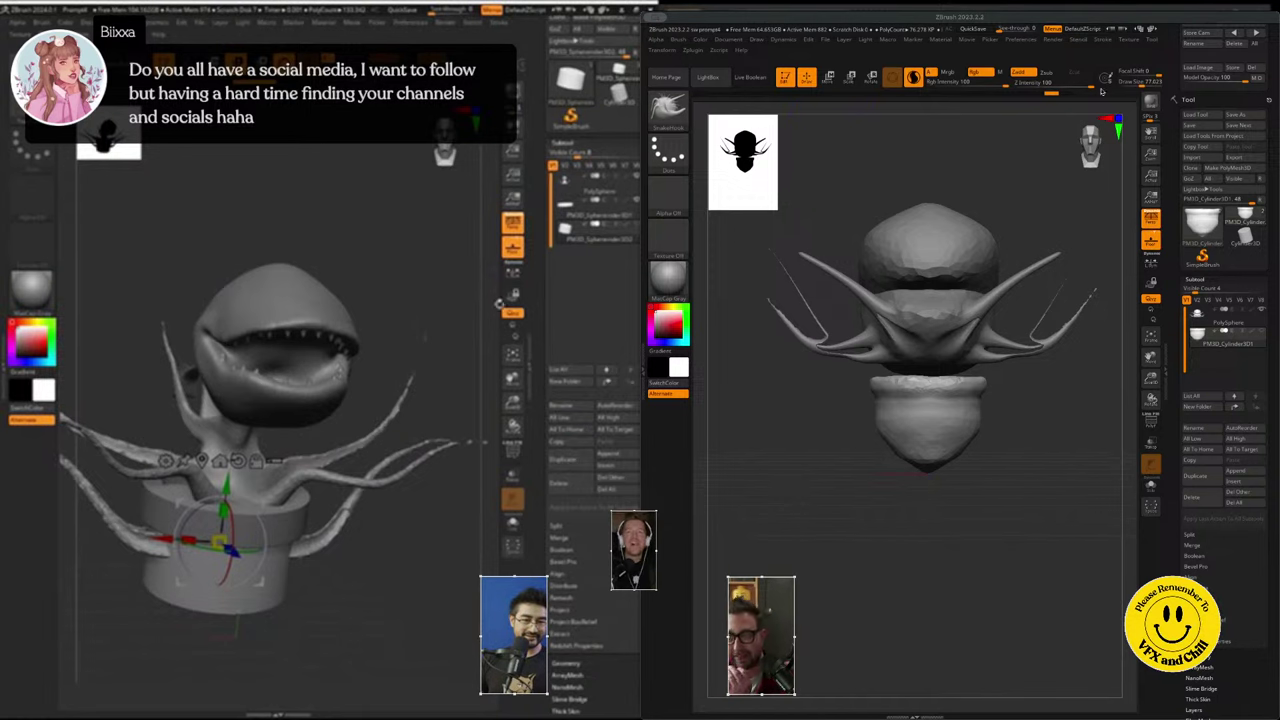
- Save the project containing the tentacled head and its pot
mouse_move(1087, 146)
left_mouse_down()
mouse_move(1105, 147)
mouse_move(1066, 150)
mouse_move(1077, 151)
left_mouse_up()
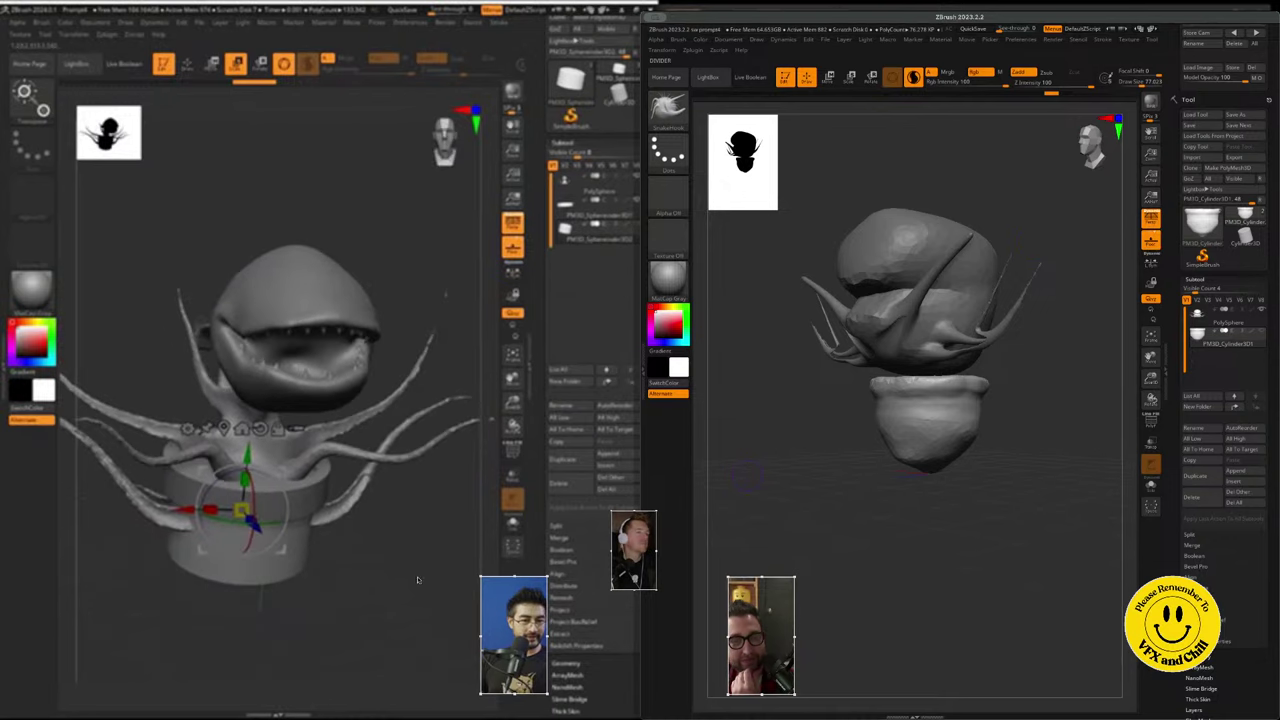
left_click(826, 40)
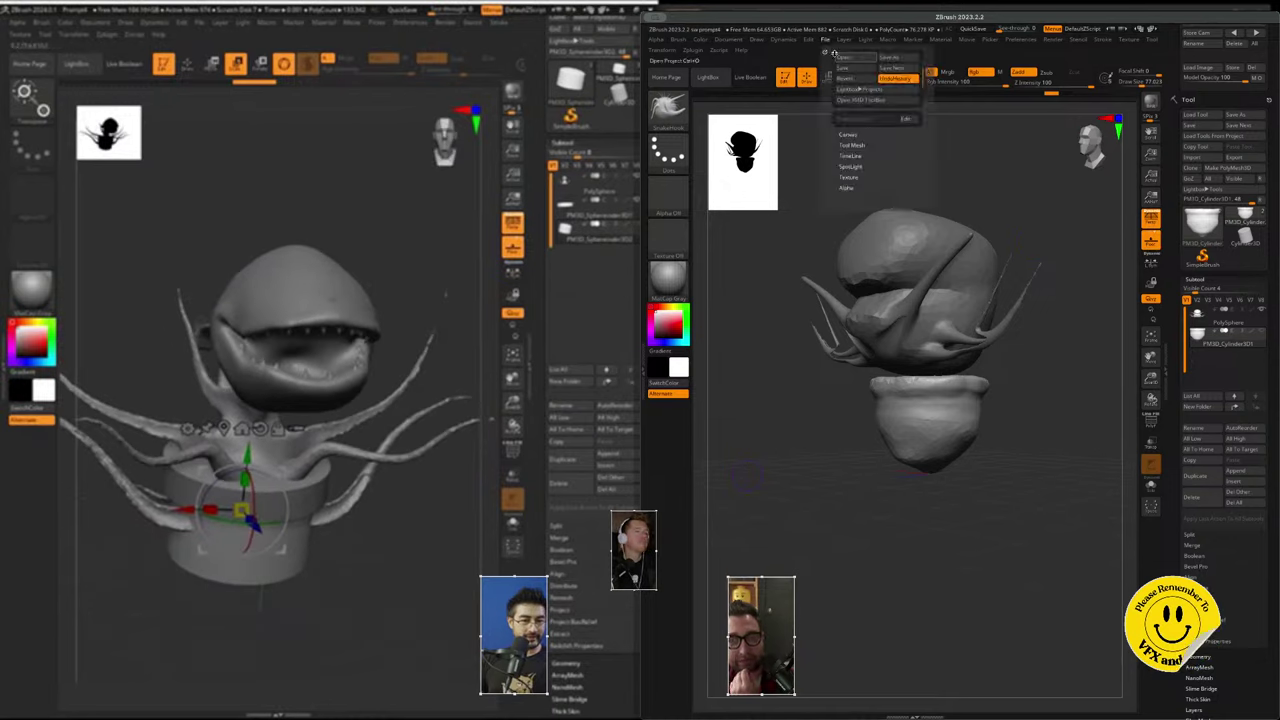
left_click(844, 70)
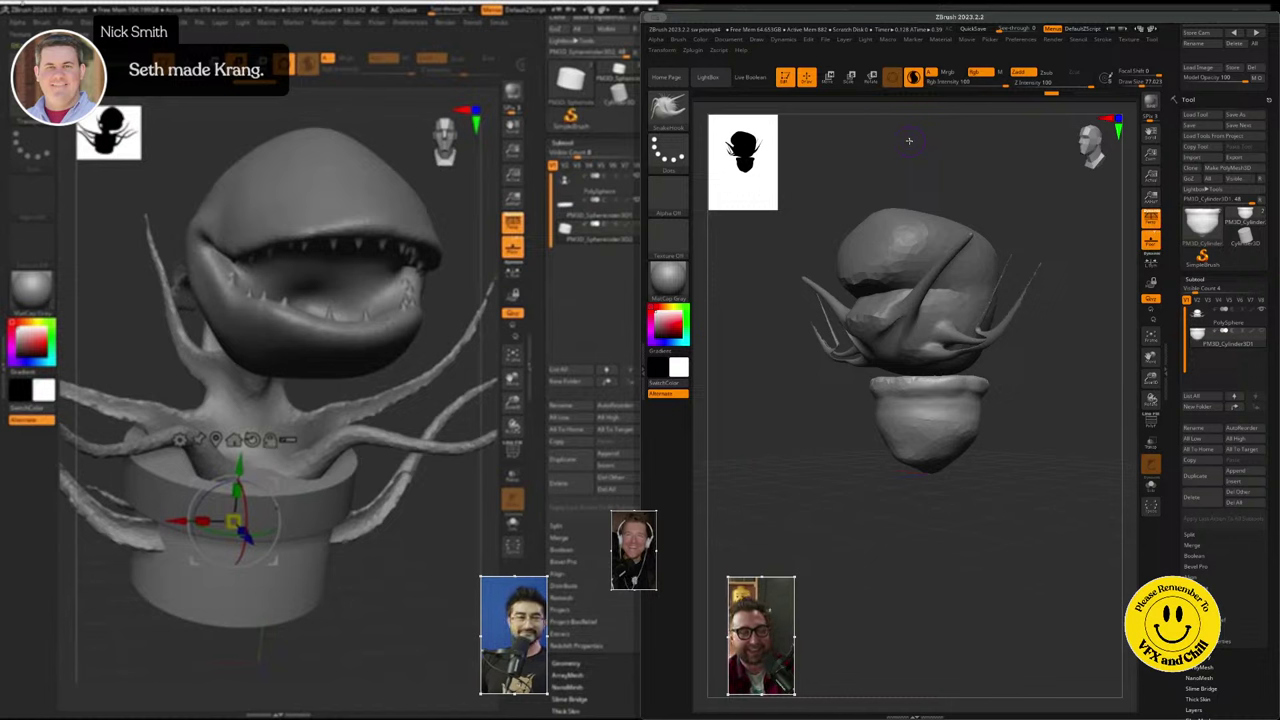
- Save the finished mouth-and-tentacles plant project, then start a new document and answer the closing-document dialog
left_click(203, 26)
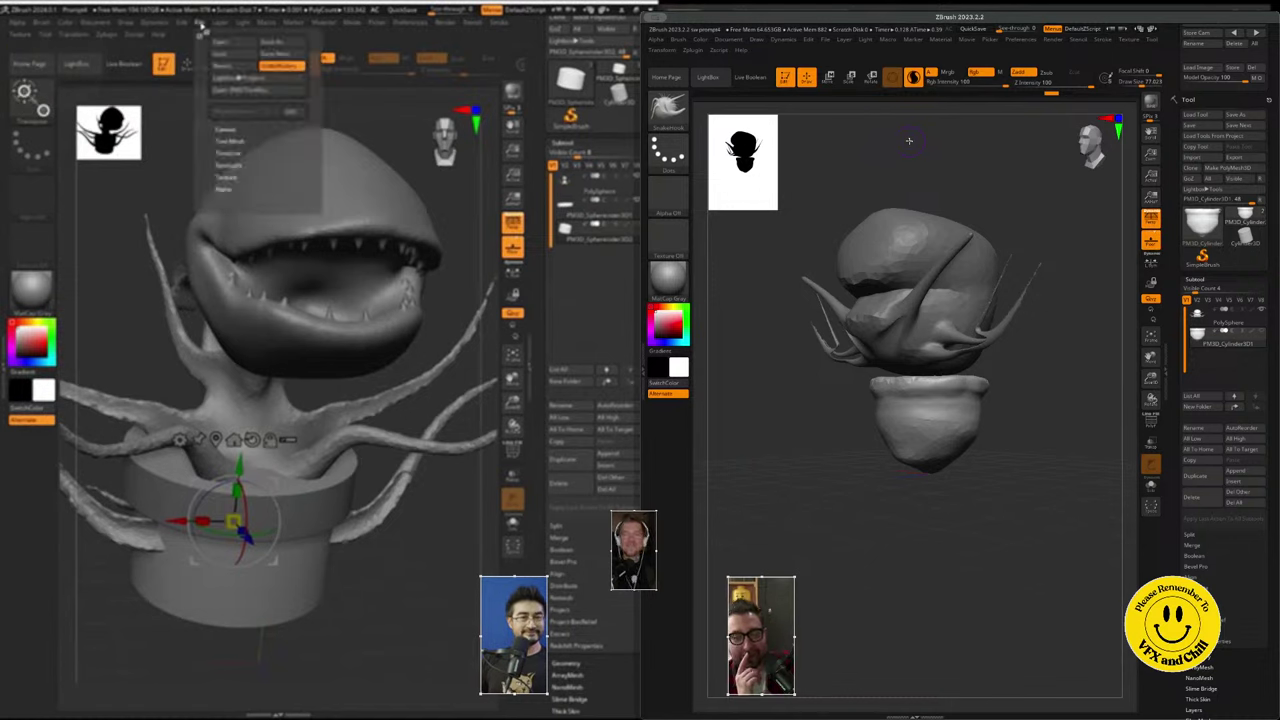
left_click(239, 57)
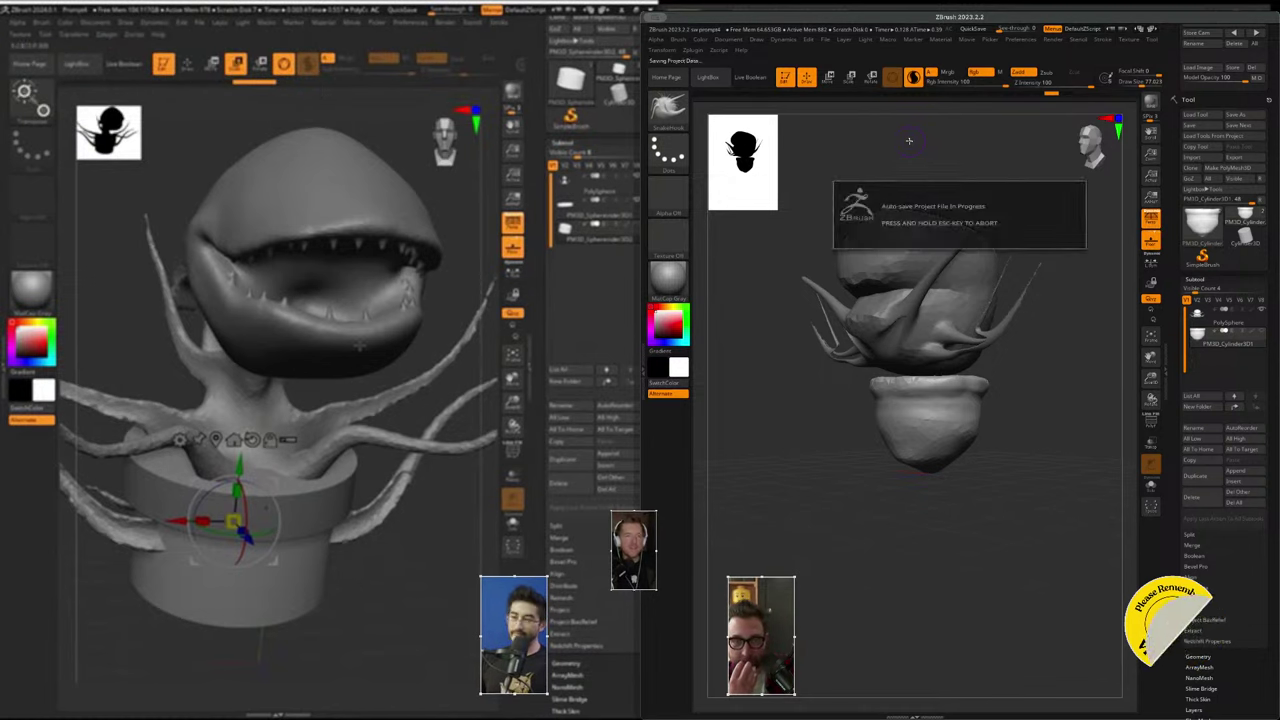
left_click(110, 26)
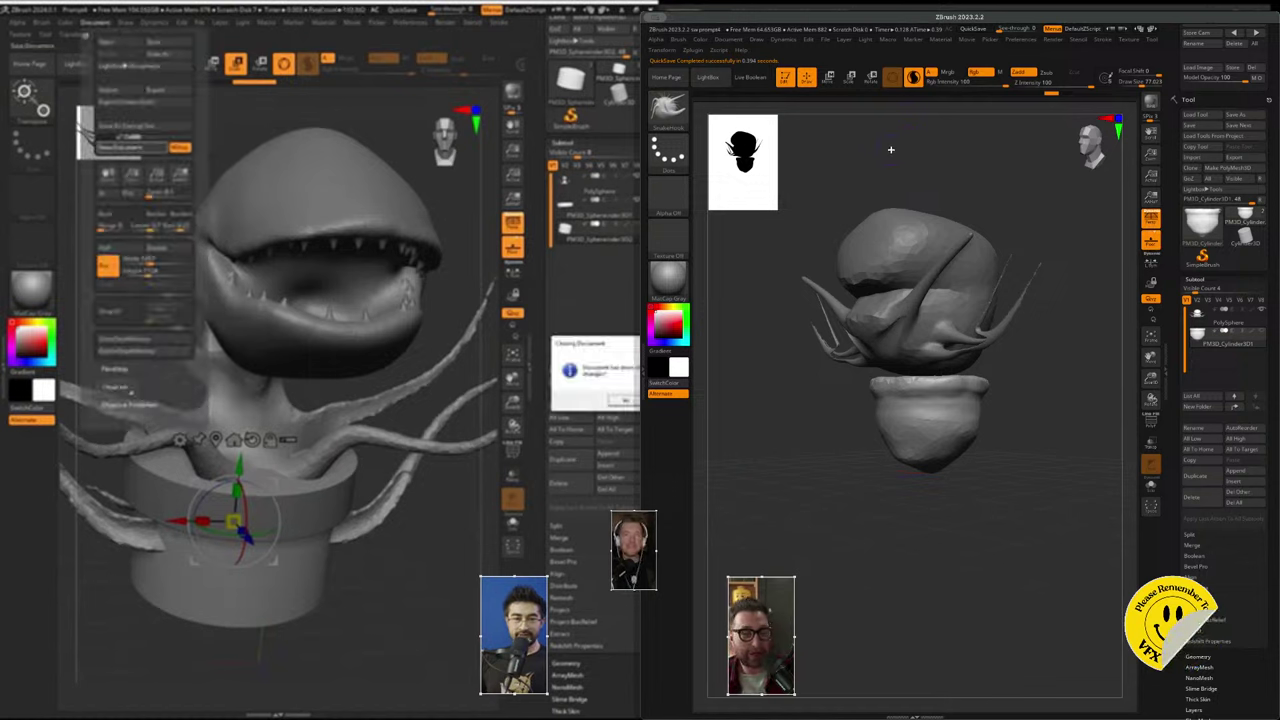
left_click(625, 400)
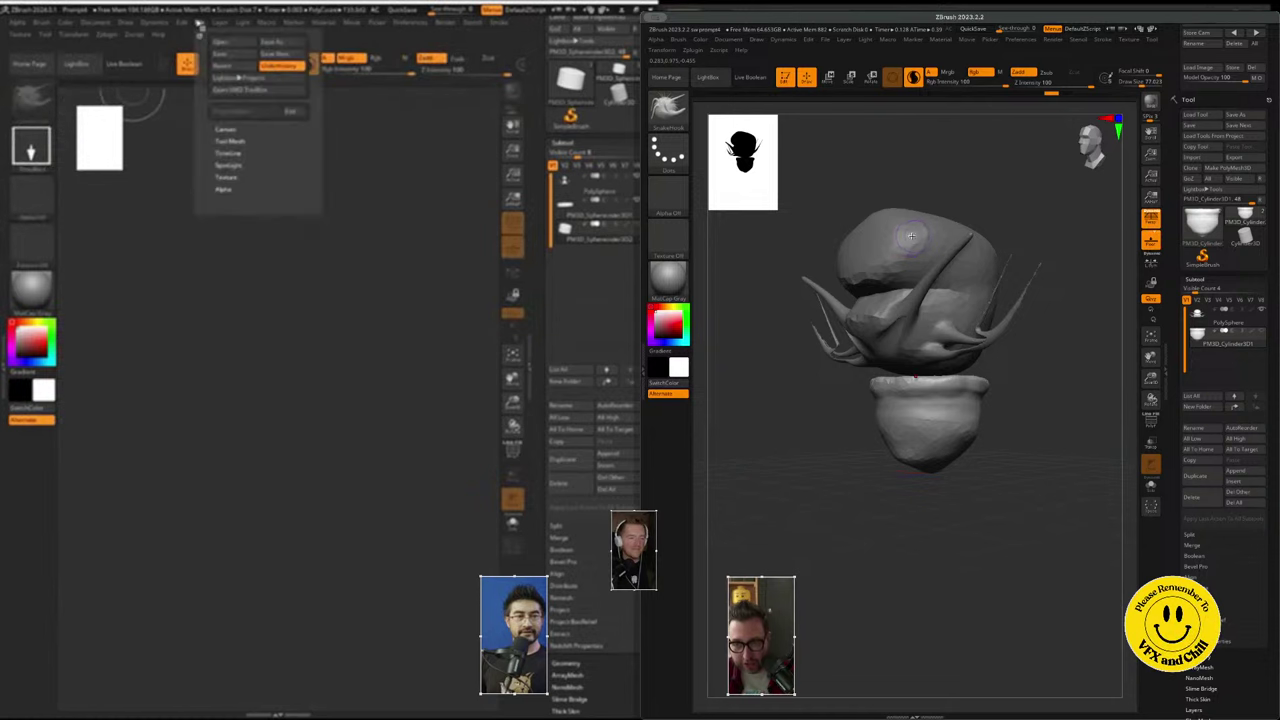
- Switch from the plant head back to the pot subtool and save the potted plant project
left_click(652, 106)
left_click(712, 116)
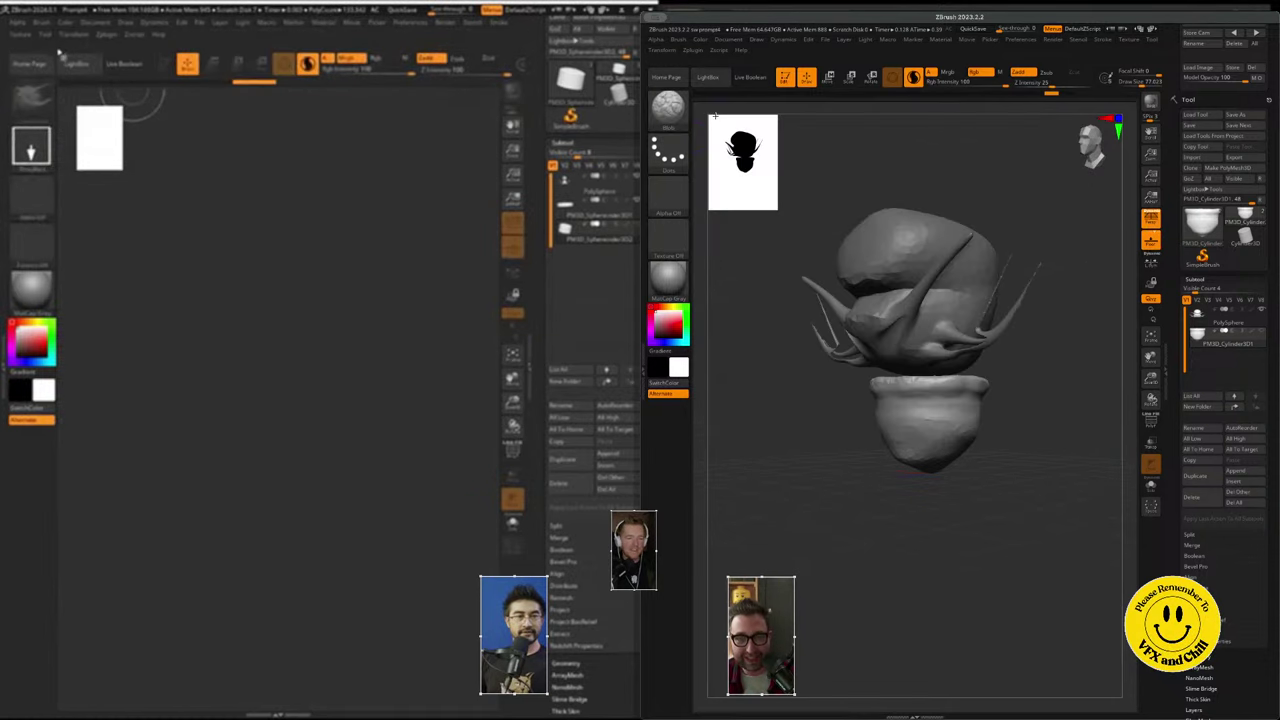
left_click(667, 104)
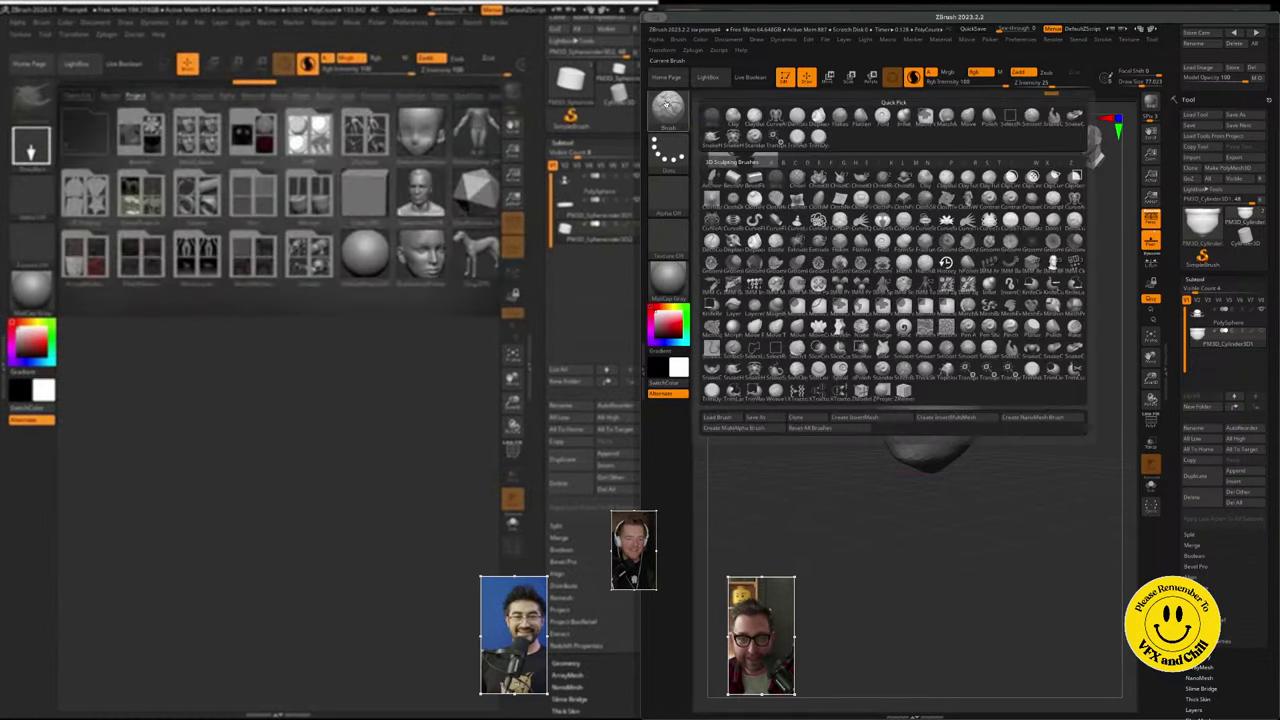
left_click(1261, 332)
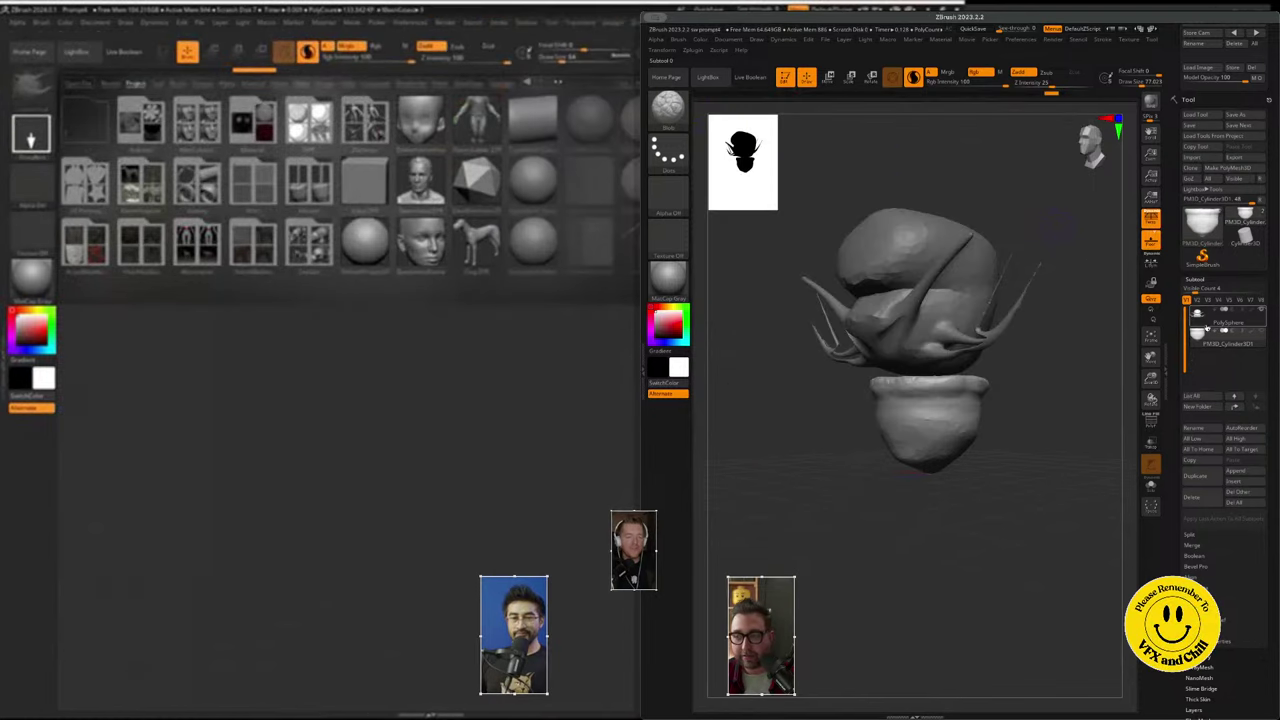
left_click(909, 228, "alt")
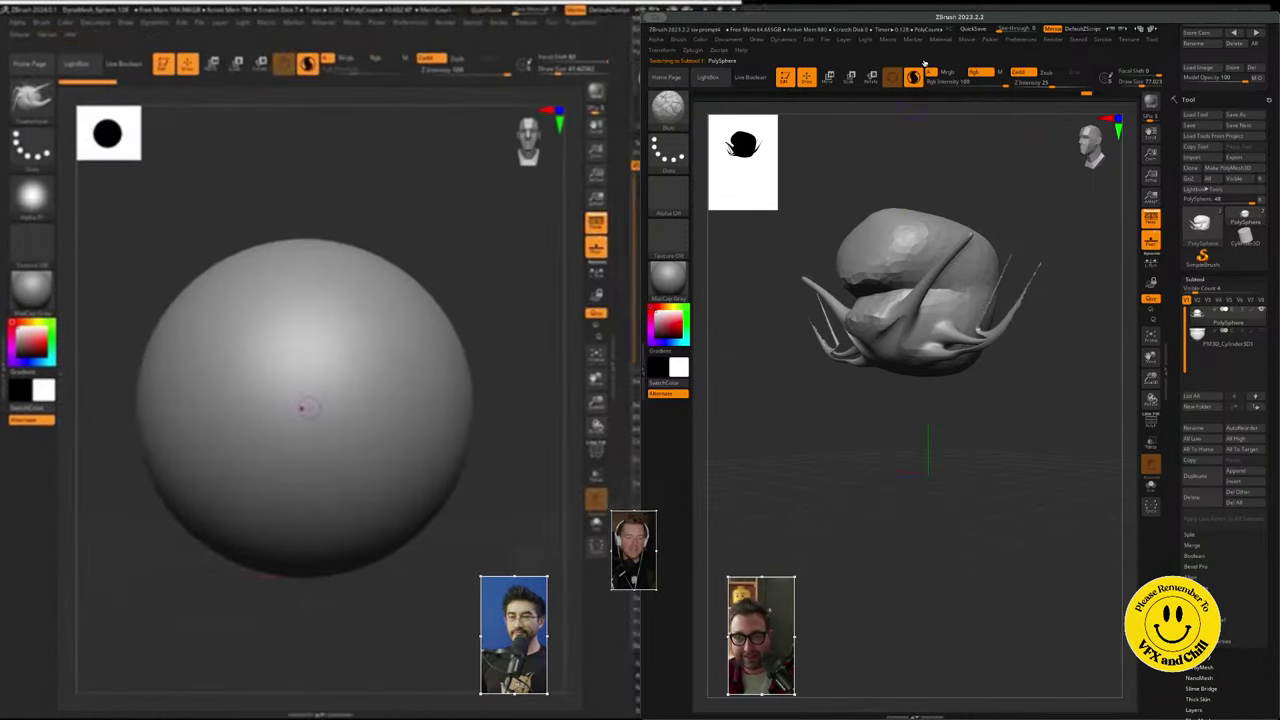
left_click(1213, 347)
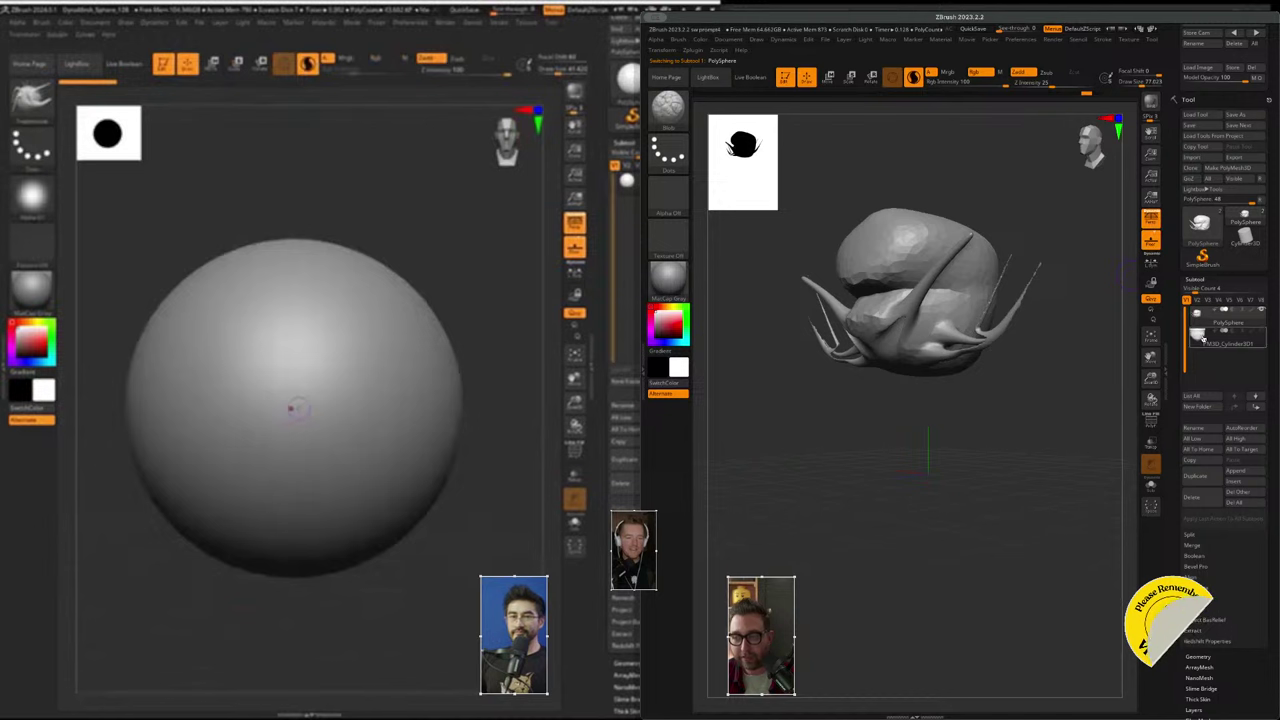
left_click(825, 40)
left_click(845, 70)
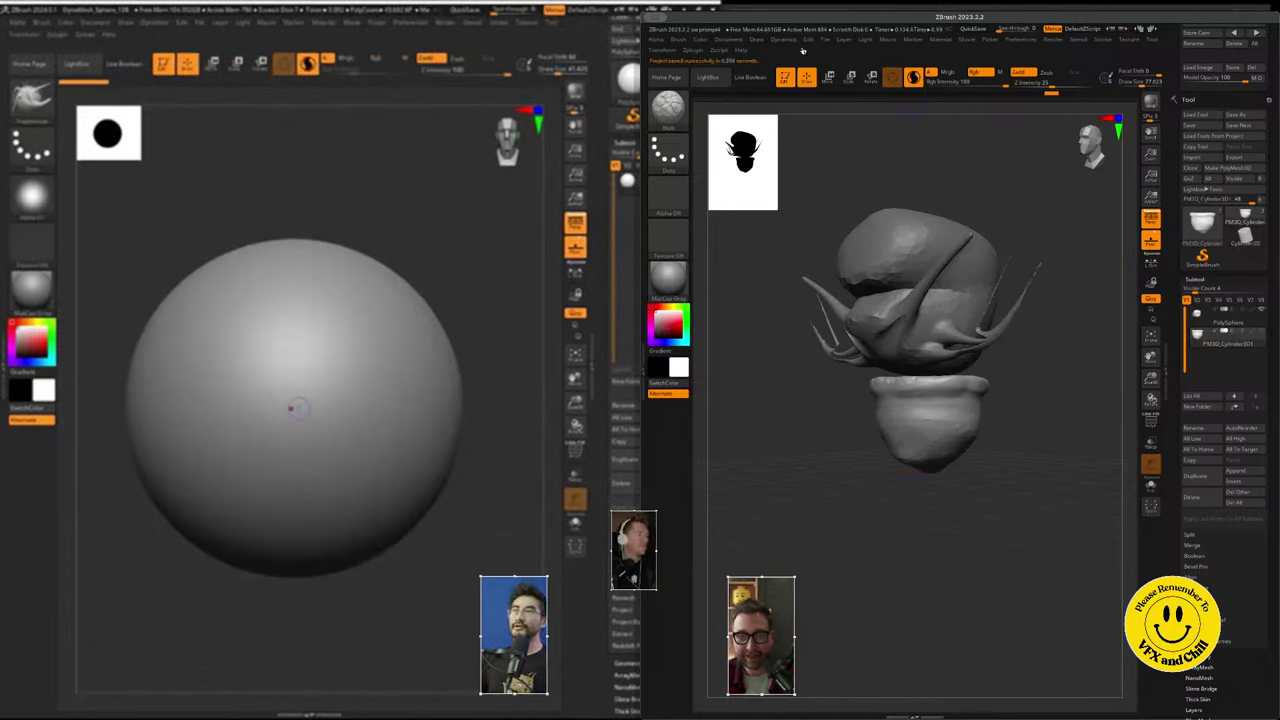
- Open the DynaMesh_Sphere_128 project in place of the potted plant, saving the current sculpt over its existing project file
key("comma")
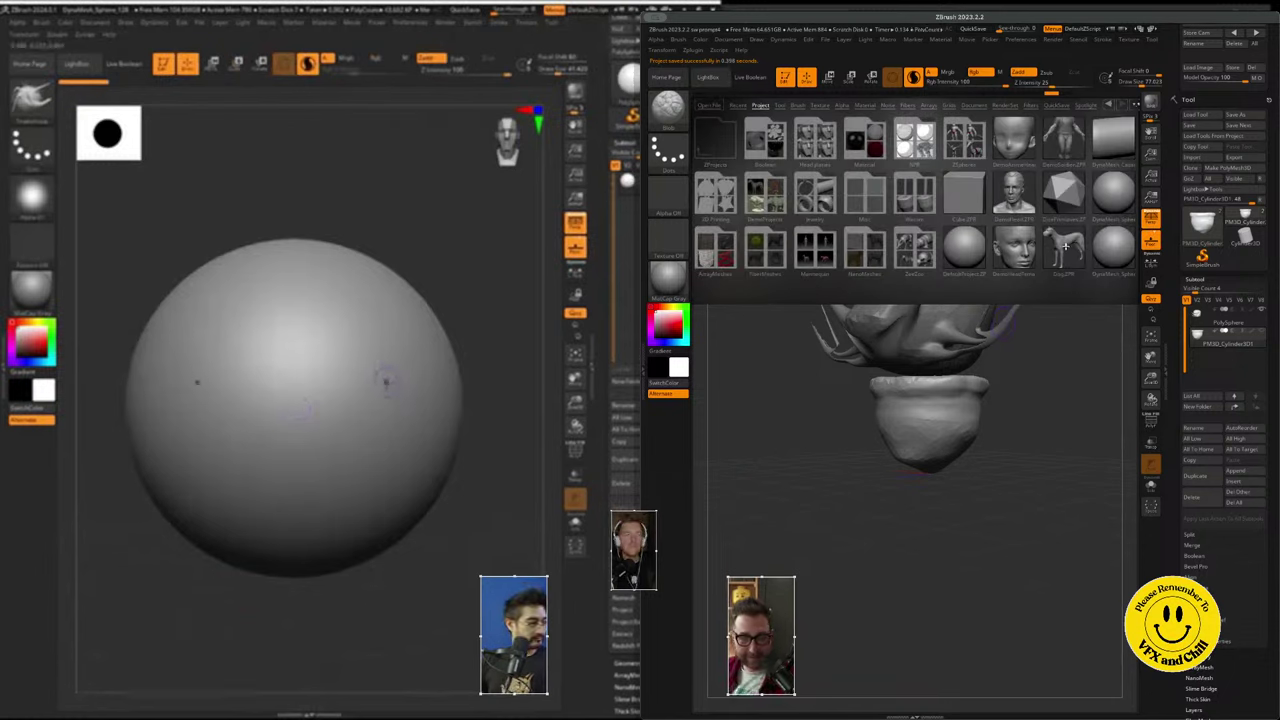
double_click(1113, 194)
left_click(661, 240)
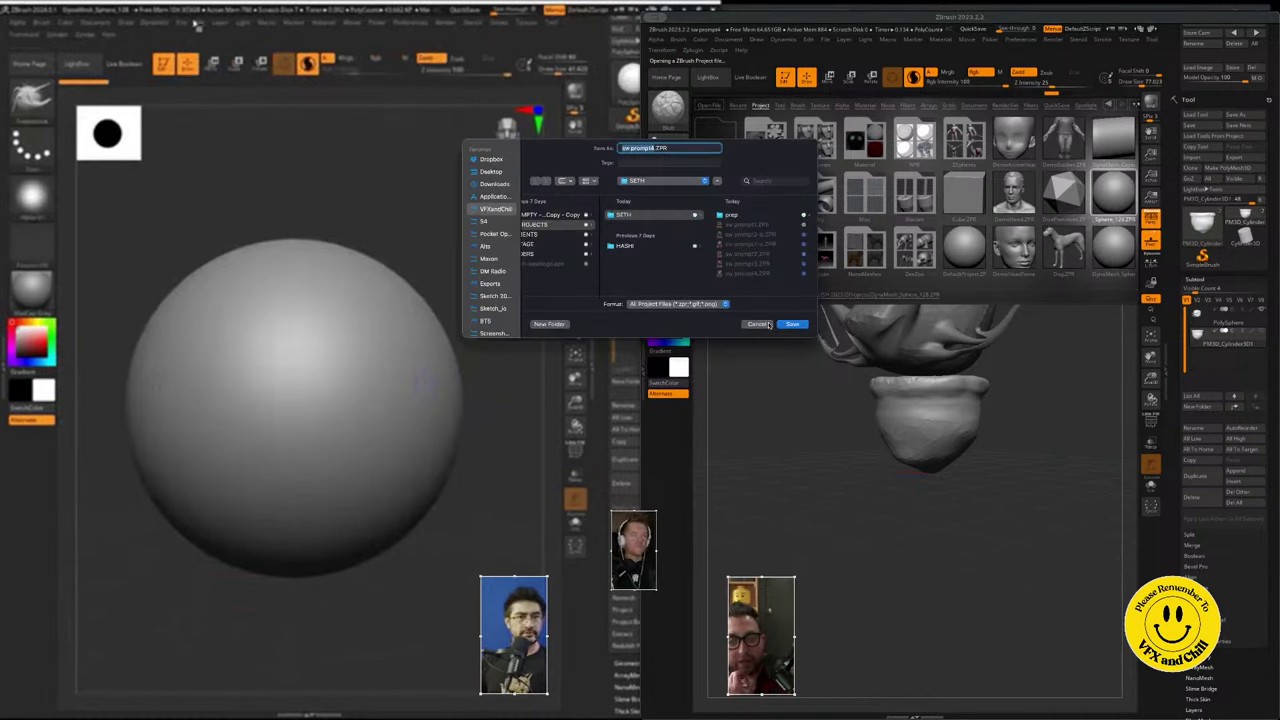
mouse_move(199, 24)
left_click(789, 324)
left_click(672, 284)
- Save one sphere project as Prompt5 in the HASHI_WORKING folder and the other as sw prompt5 in the SETH folder
left_click(286, 44)
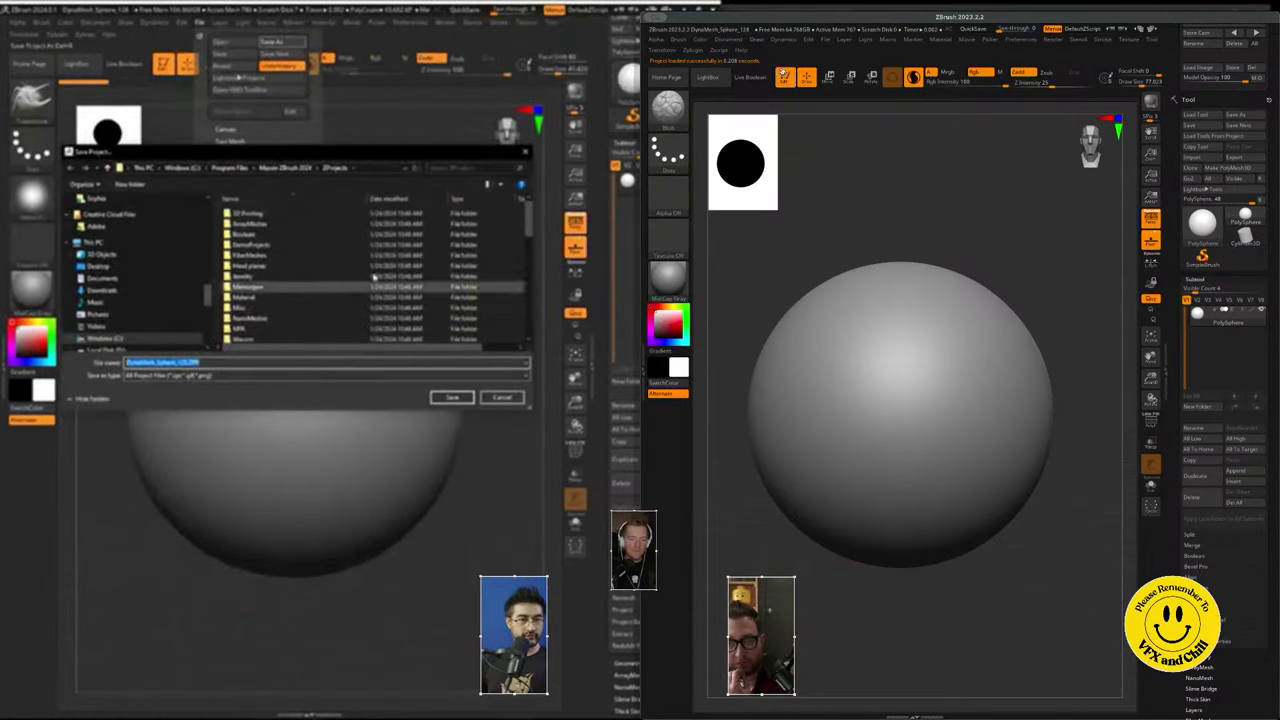
scroll(171, 299, "up", 5)
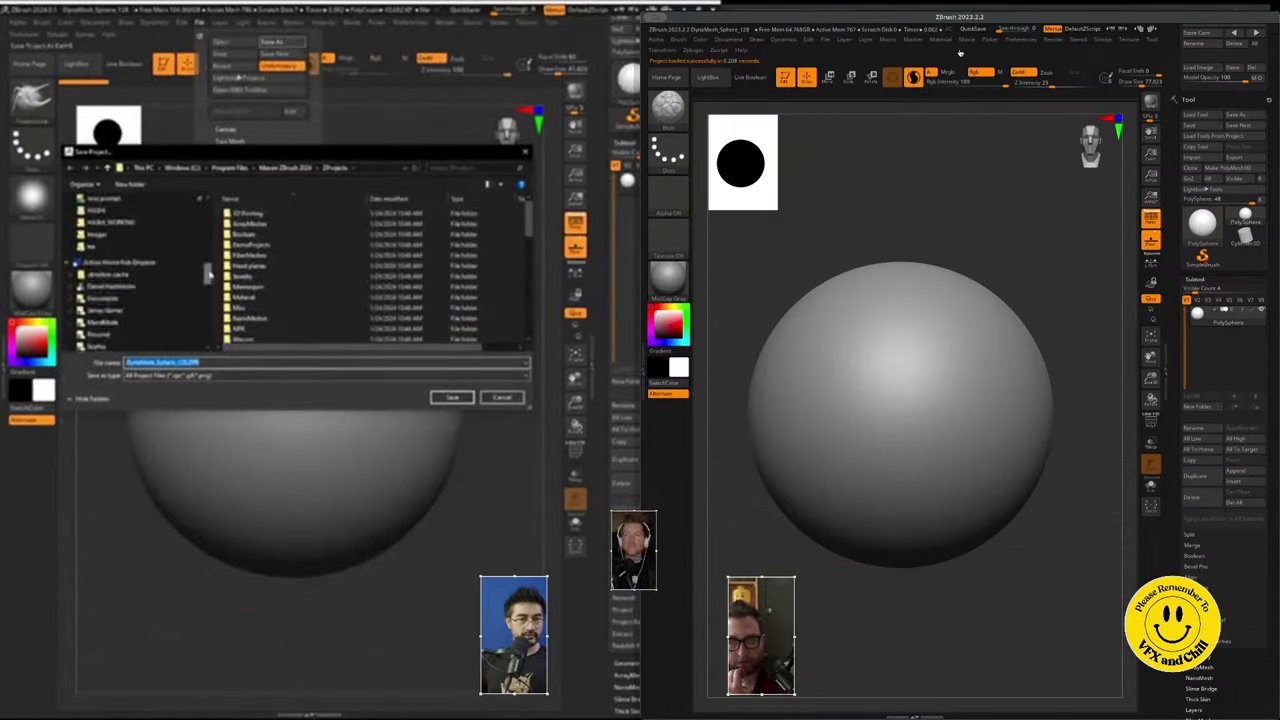
left_click_drag(206, 273, 203, 272)
left_click(823, 41)
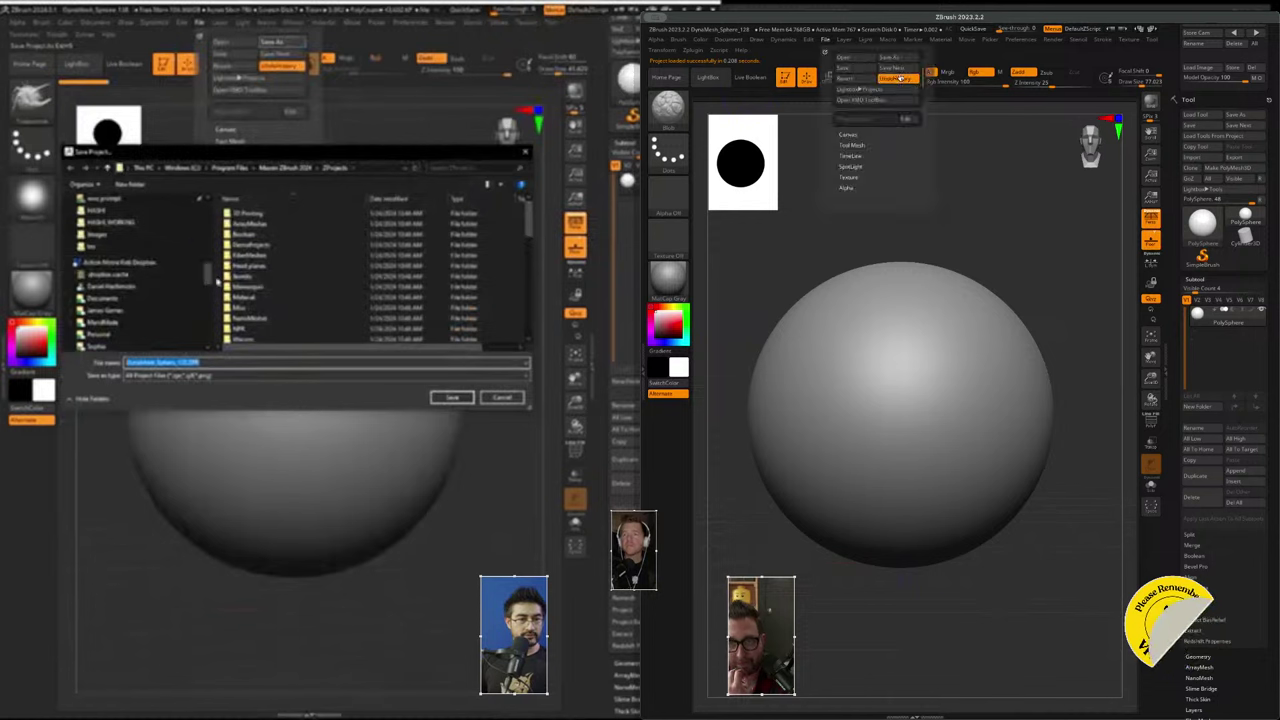
left_click(889, 58)
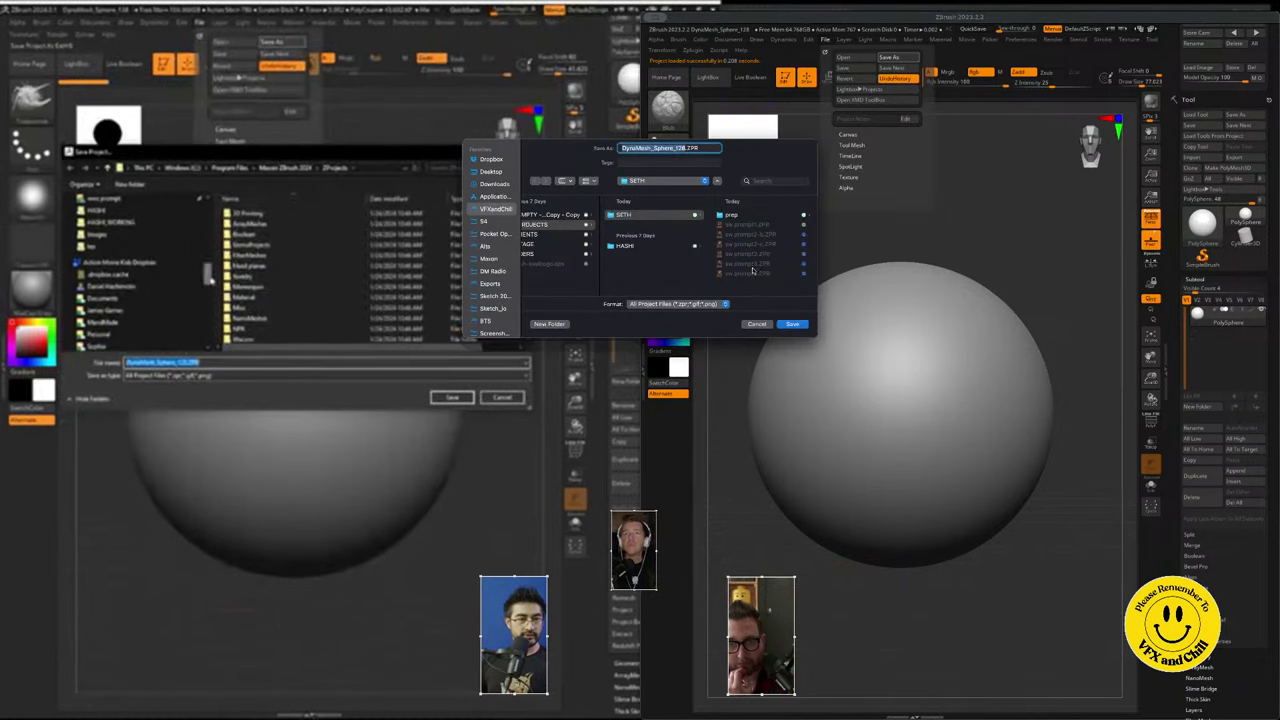
left_click(114, 228)
left_click(748, 274)
left_click(211, 362)
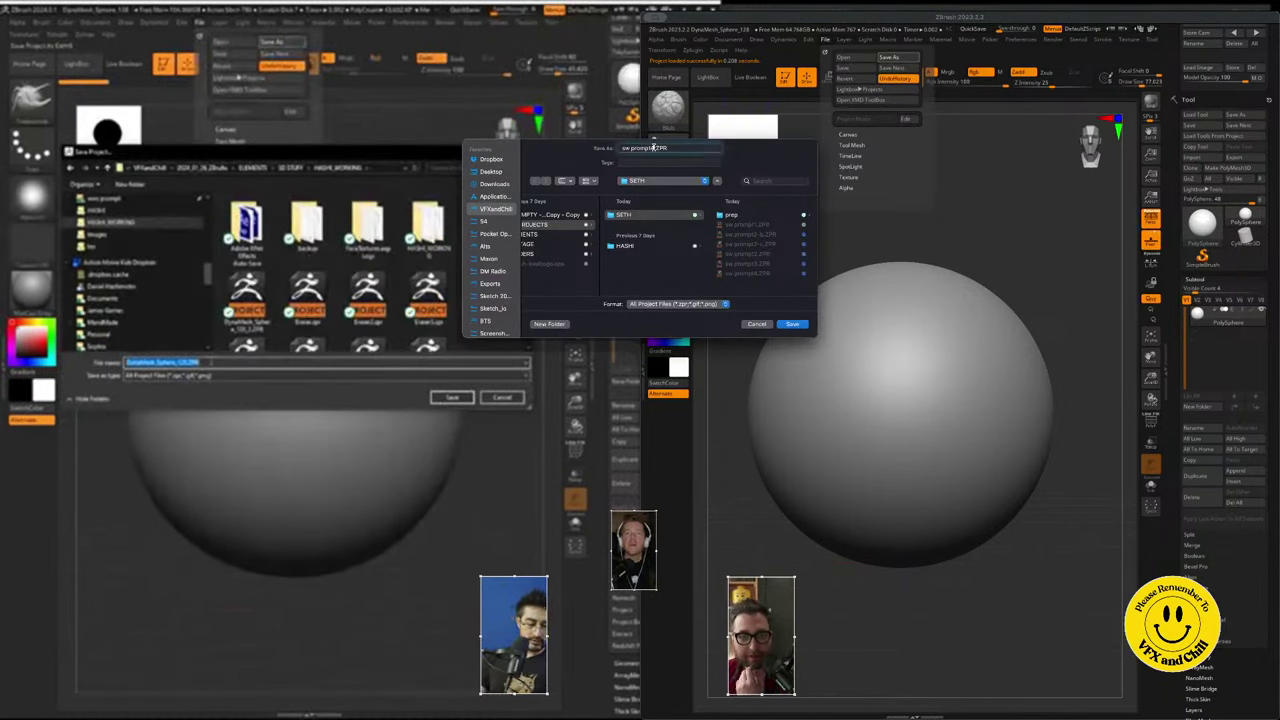
type("prompt")
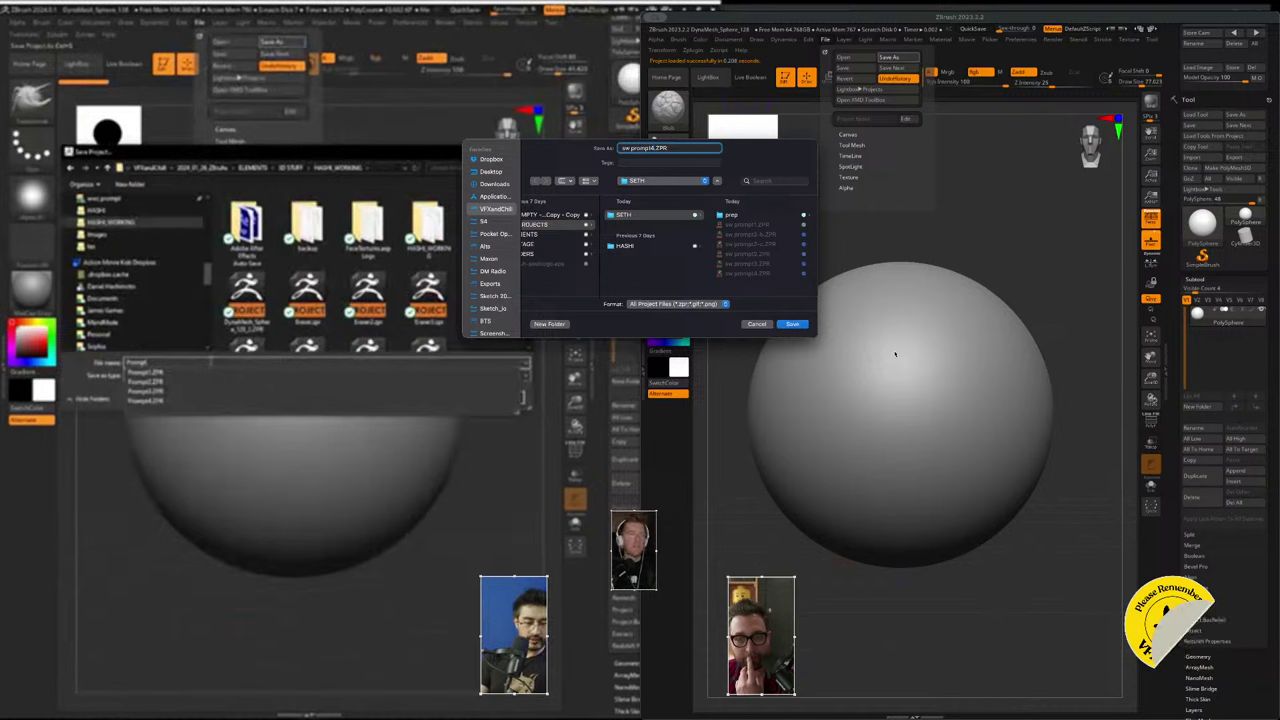
type("5")
key("Return")
key("Return")
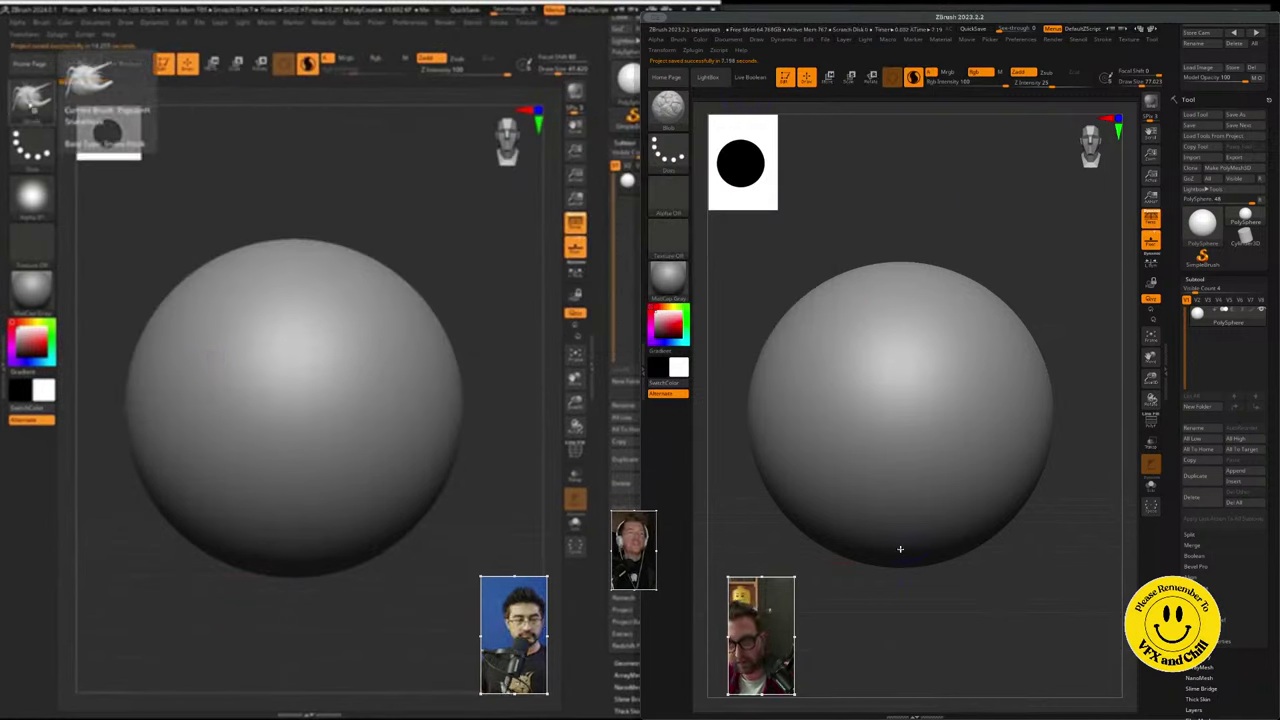
left_click(33, 108)
left_click(31, 112)
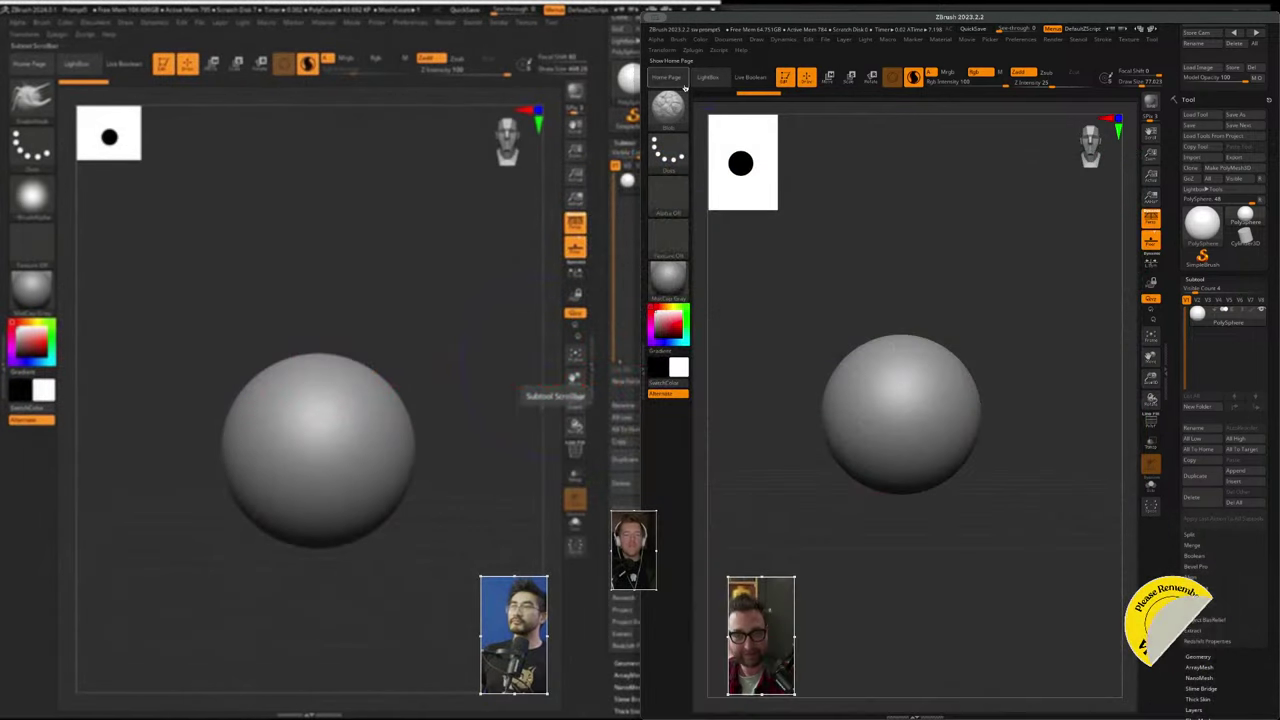
left_click(662, 112)
left_click(658, 118)
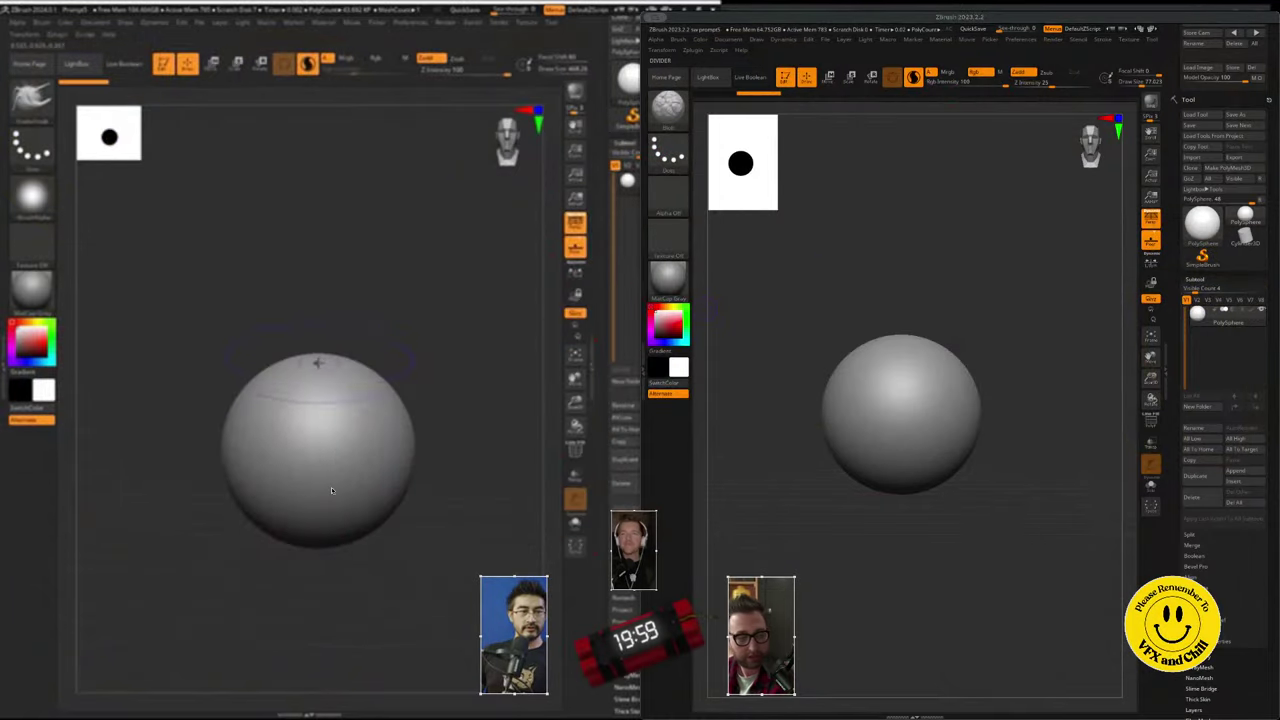
- Enlarge the SnakeHook brush and pull the top of the Prompt5 sphere upward into a tall, tapered body
key("ctrl+z")
key("space")
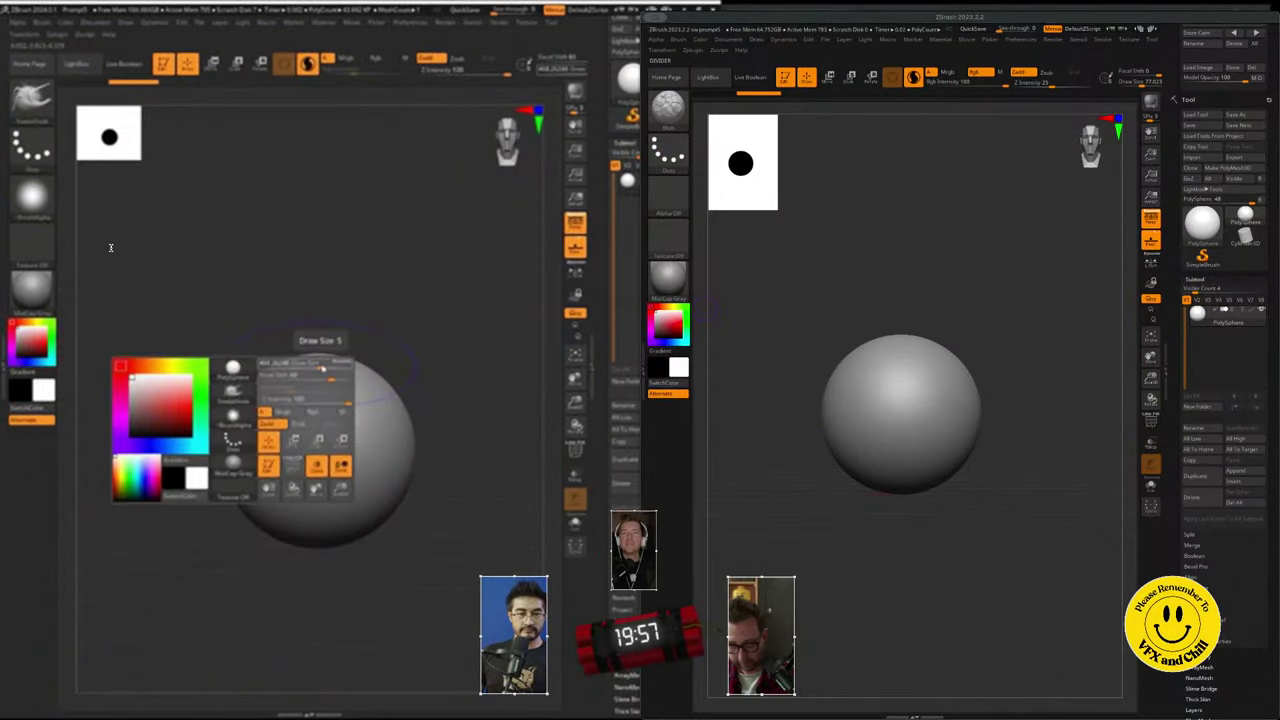
left_click_drag(307, 380, 328, 230)
right_click_drag(389, 414, 440, 425)
mouse_move(310, 347)
left_mouse_down()
mouse_move(282, 340)
mouse_move(300, 305)
left_mouse_up()
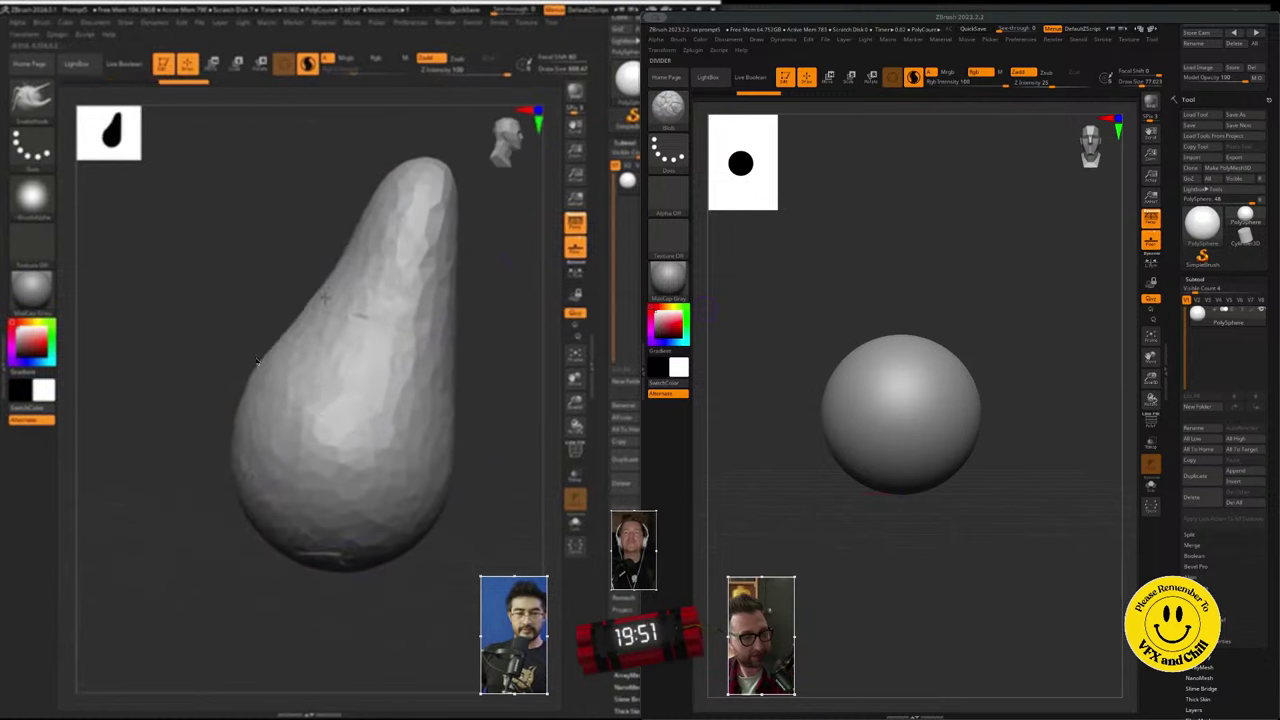
- Remesh the tapered body with DynaMesh and pull the symmetrical legs out of its underside
mouse_move(232, 350)
left_mouse_down("ctrl")
mouse_move(260, 380)
mouse_move(305, 385)
mouse_move(252, 385)
mouse_move(249, 330)
mouse_move(239, 403)
mouse_move(313, 470)
left_mouse_up("ctrl")
left_click_drag(288, 550, 247, 578)
right_click_drag(250, 540, 220, 568)
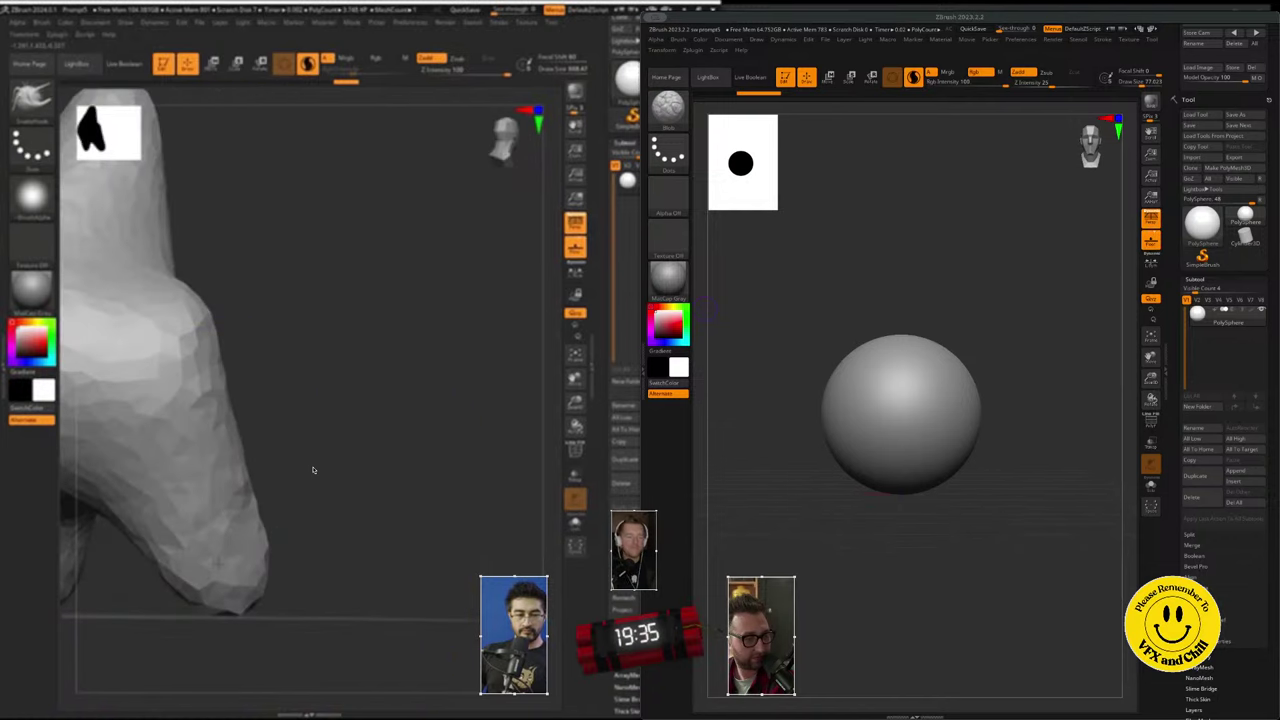
- Adjust the SnakeHook brush size and lengthen the figure's legs downward into slimmer lower legs
key("space")
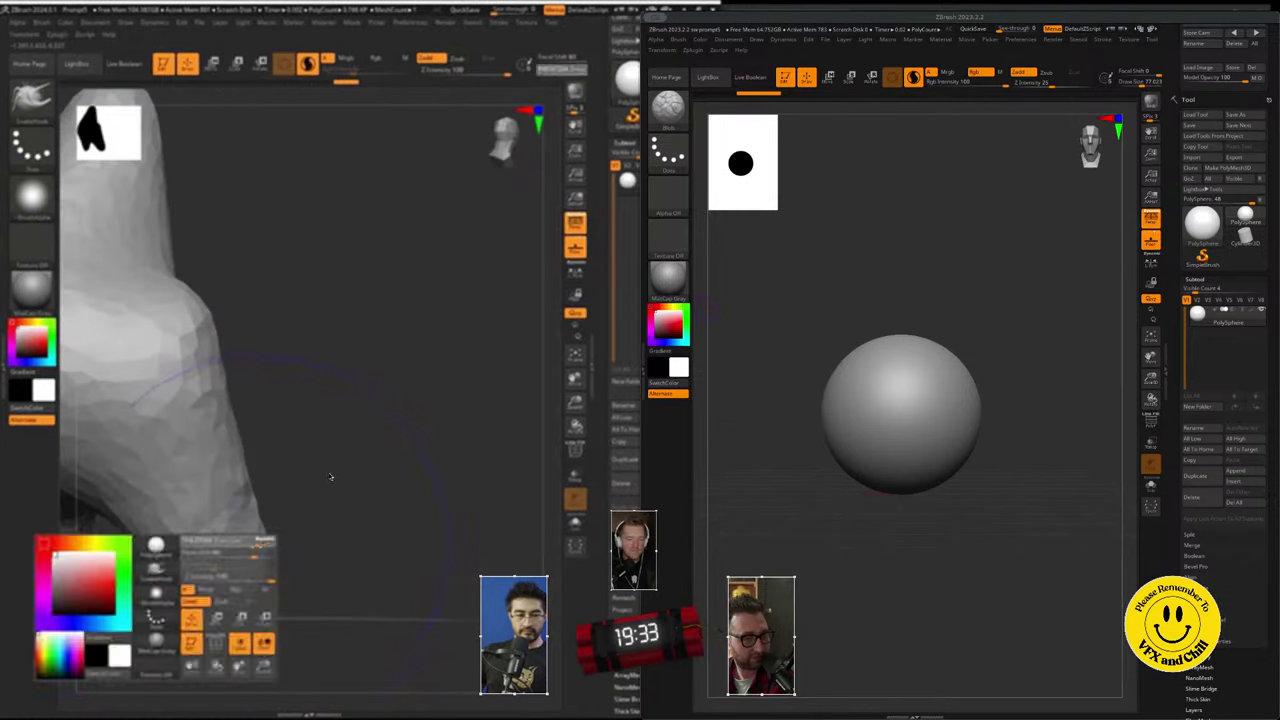
mouse_move(331, 477)
right_mouse_down("alt")
mouse_move(372, 400)
mouse_move(449, 369)
right_mouse_up("alt")
mouse_move(368, 500)
left_mouse_down()
mouse_move(263, 577)
mouse_move(268, 612)
left_mouse_up()
left_click(789, 20)
left_click_drag(338, 545, 312, 600)
right_click_drag(455, 575, 335, 579)
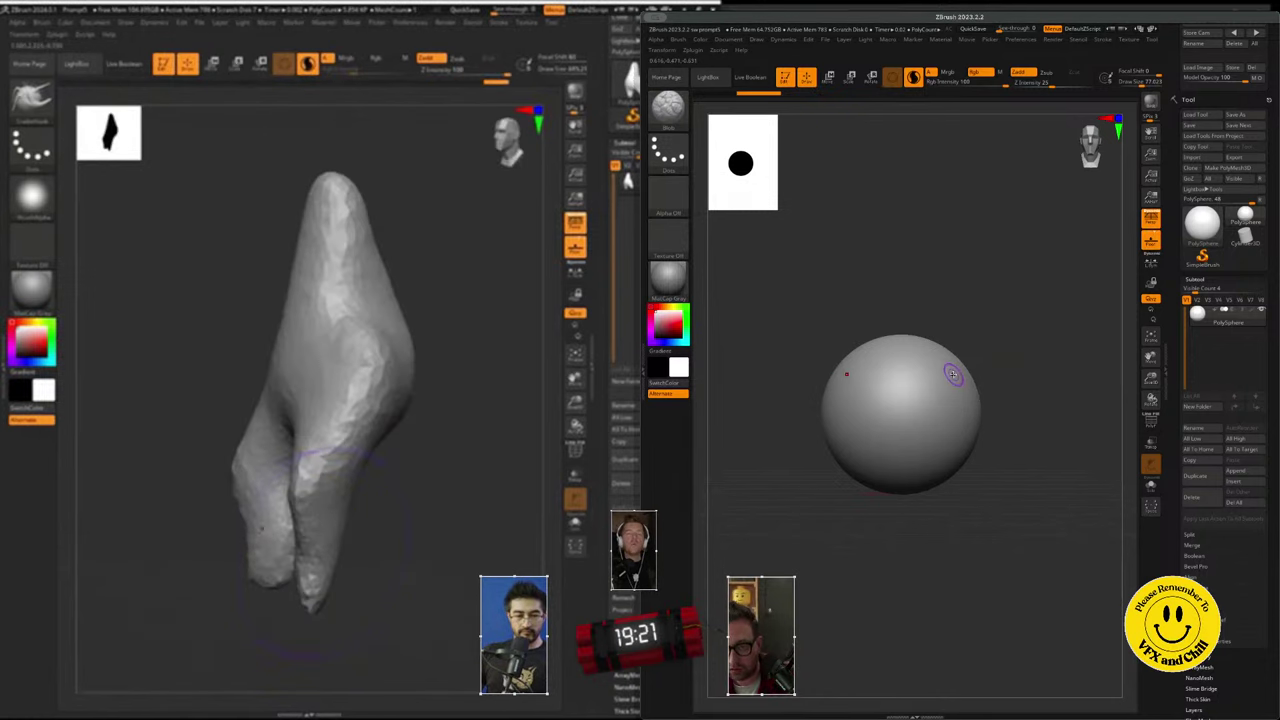
- Choose the SnakeSphere brush for the sw prompt5 sphere and open its symmetry options
key("b")
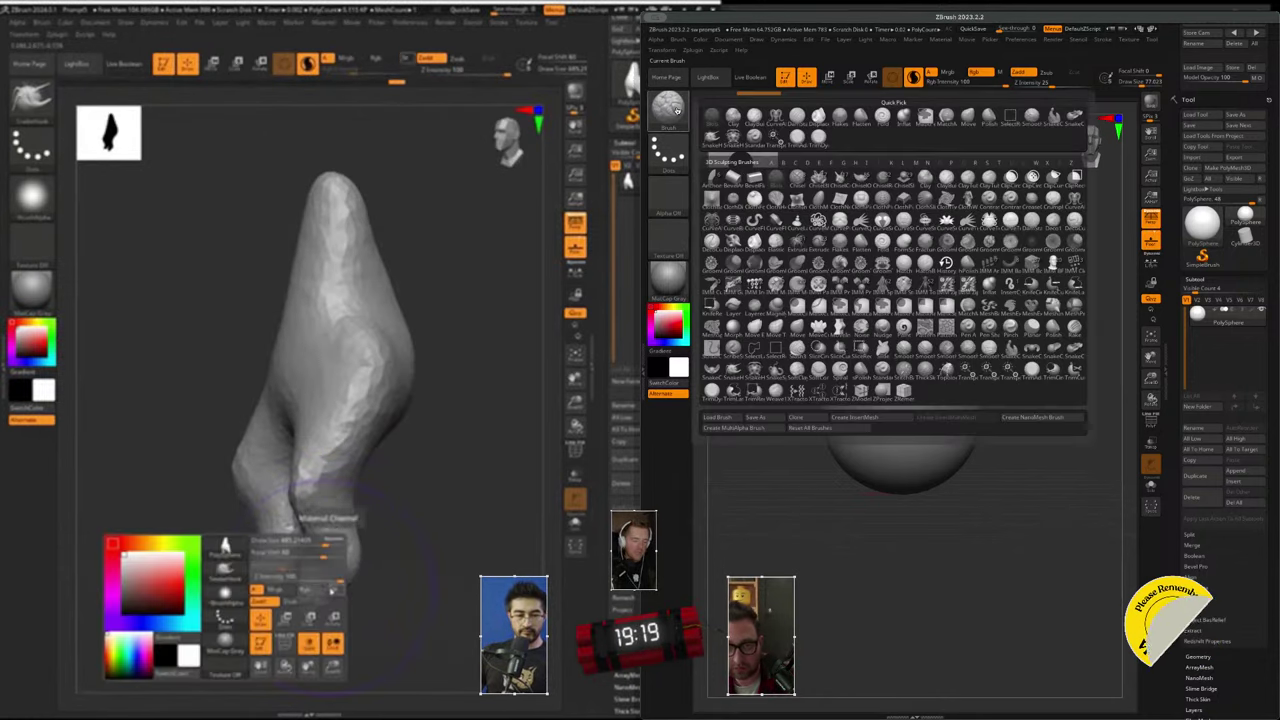
left_click(780, 368)
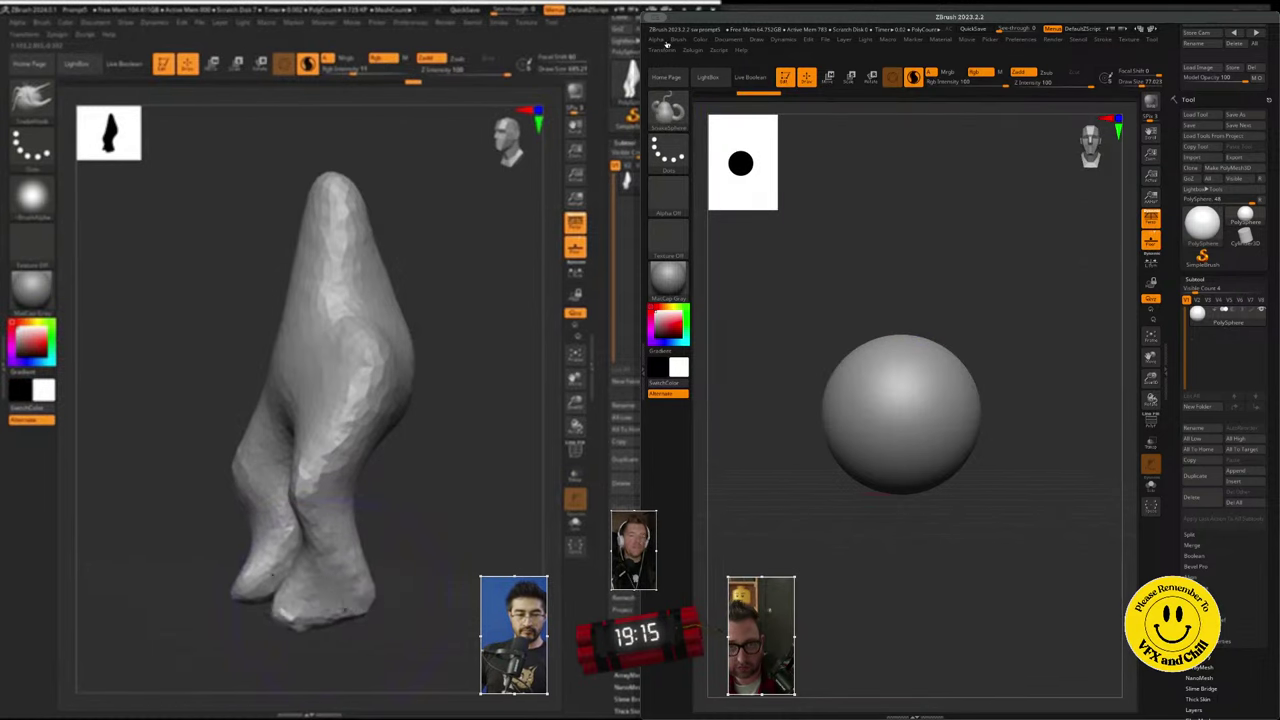
left_click(667, 49)
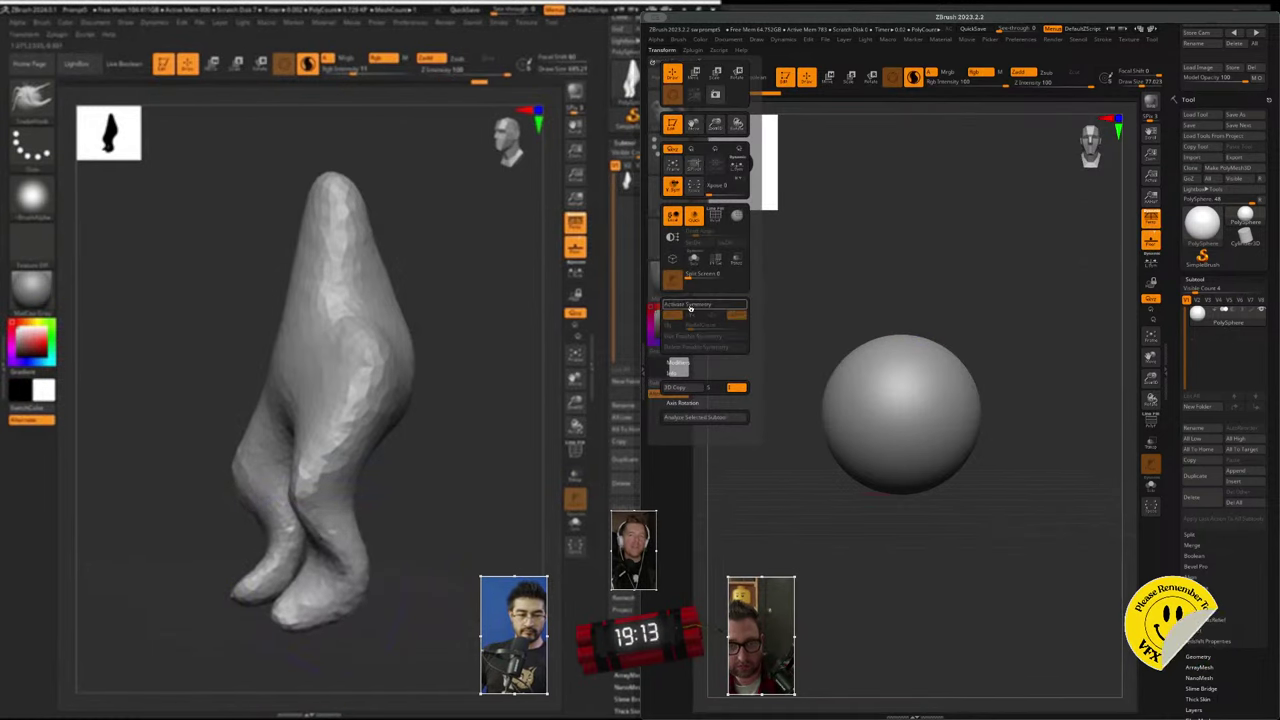
key("s")
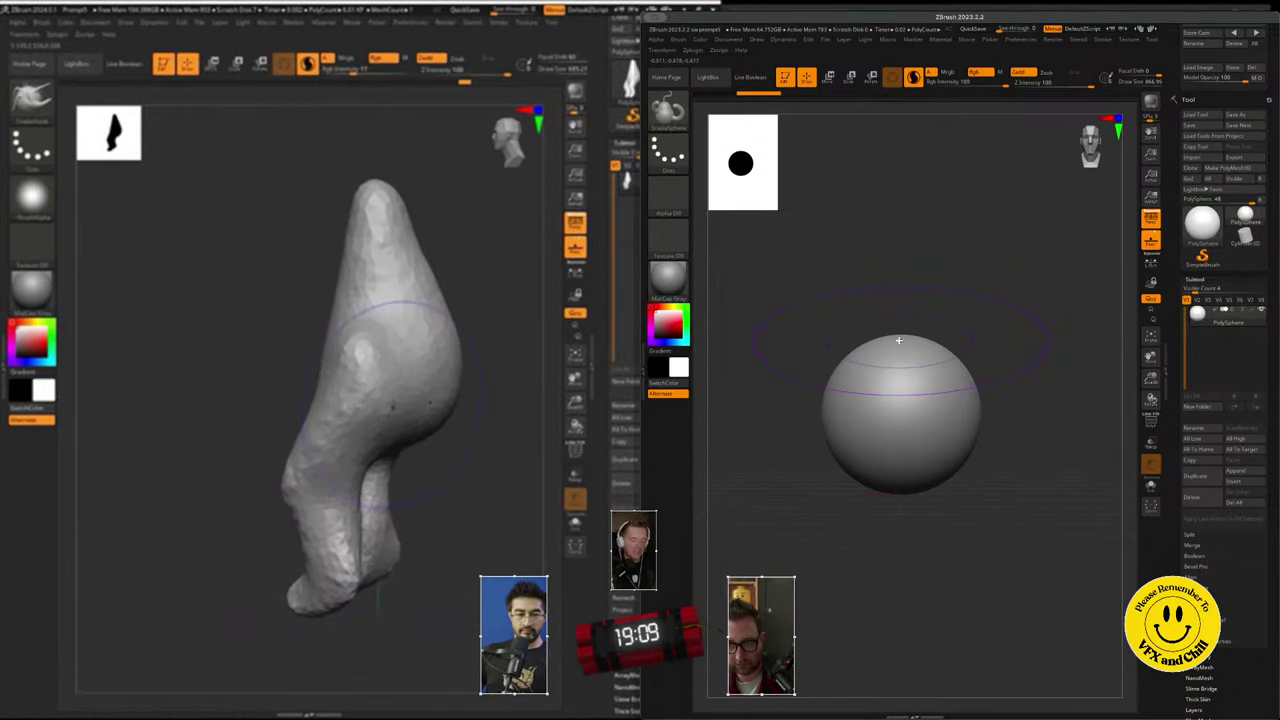
left_click_drag(898, 341, 906, 197)
key("ctrl+z")
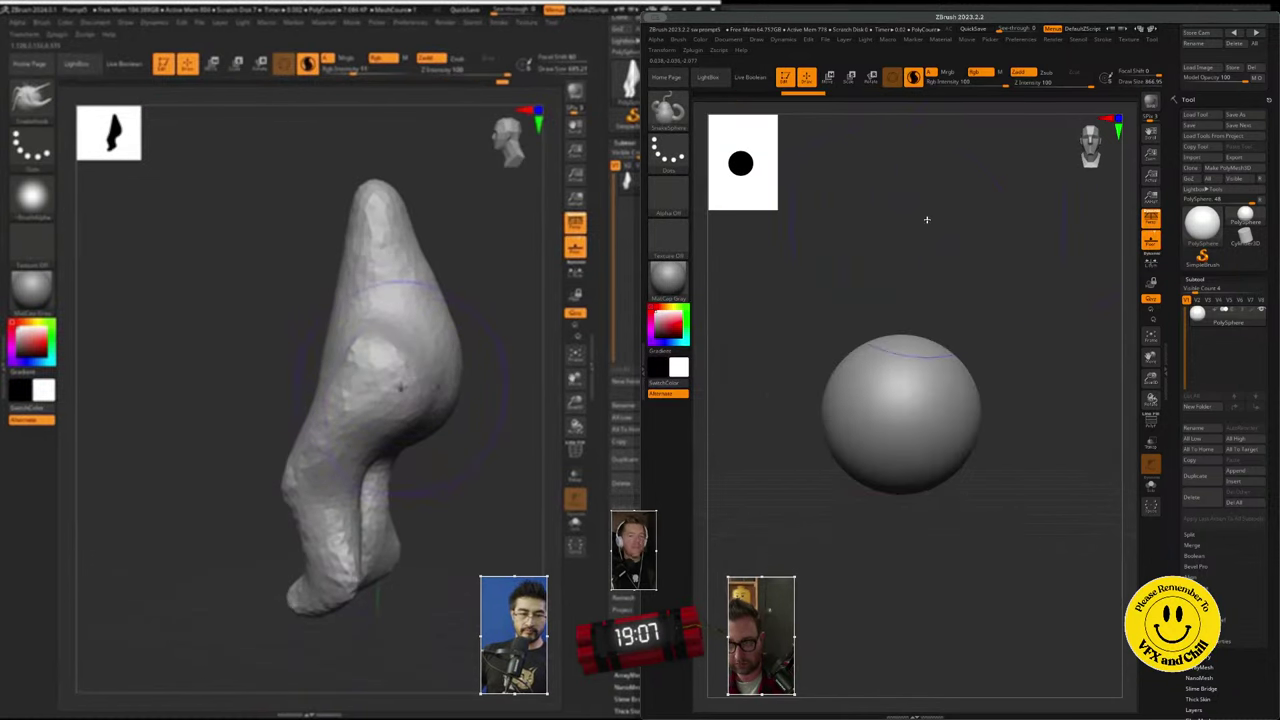
- Reduce the SnakeSphere draw size and pull a long, rounded column straight up from the top of the sphere
key("s")
left_click_drag(880, 262, 846, 260)
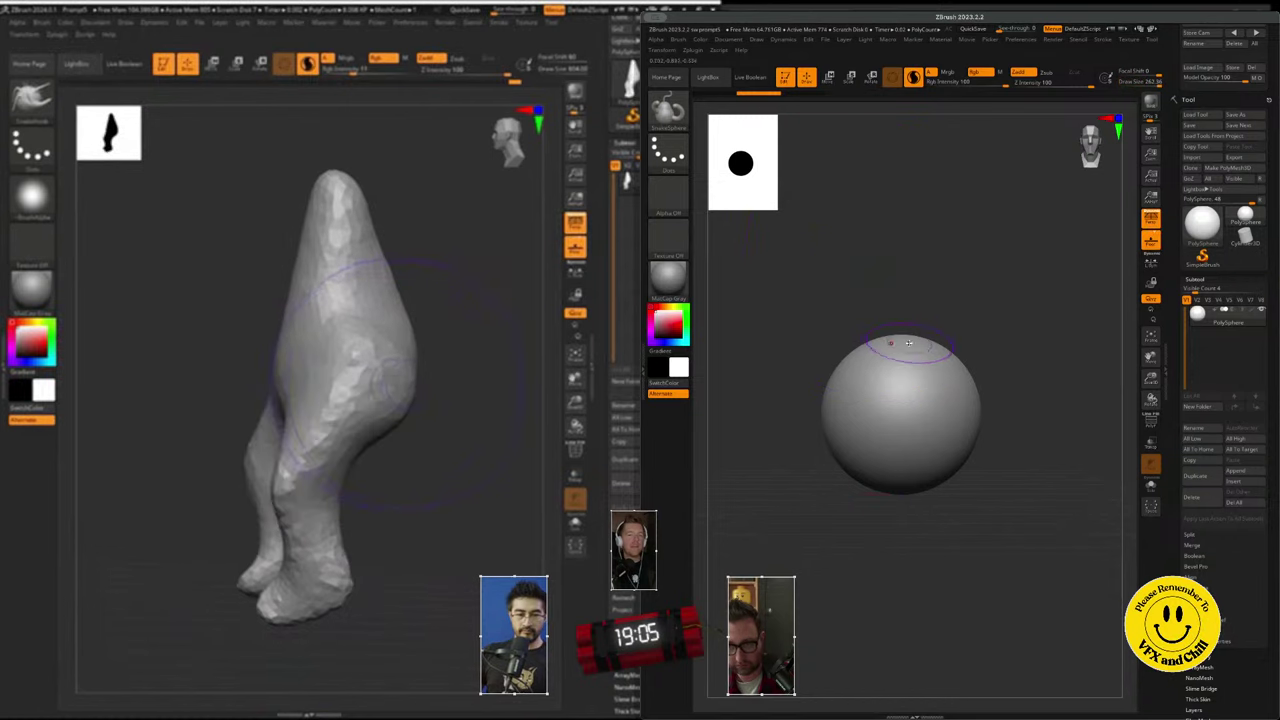
left_click_drag(897, 340, 900, 117)
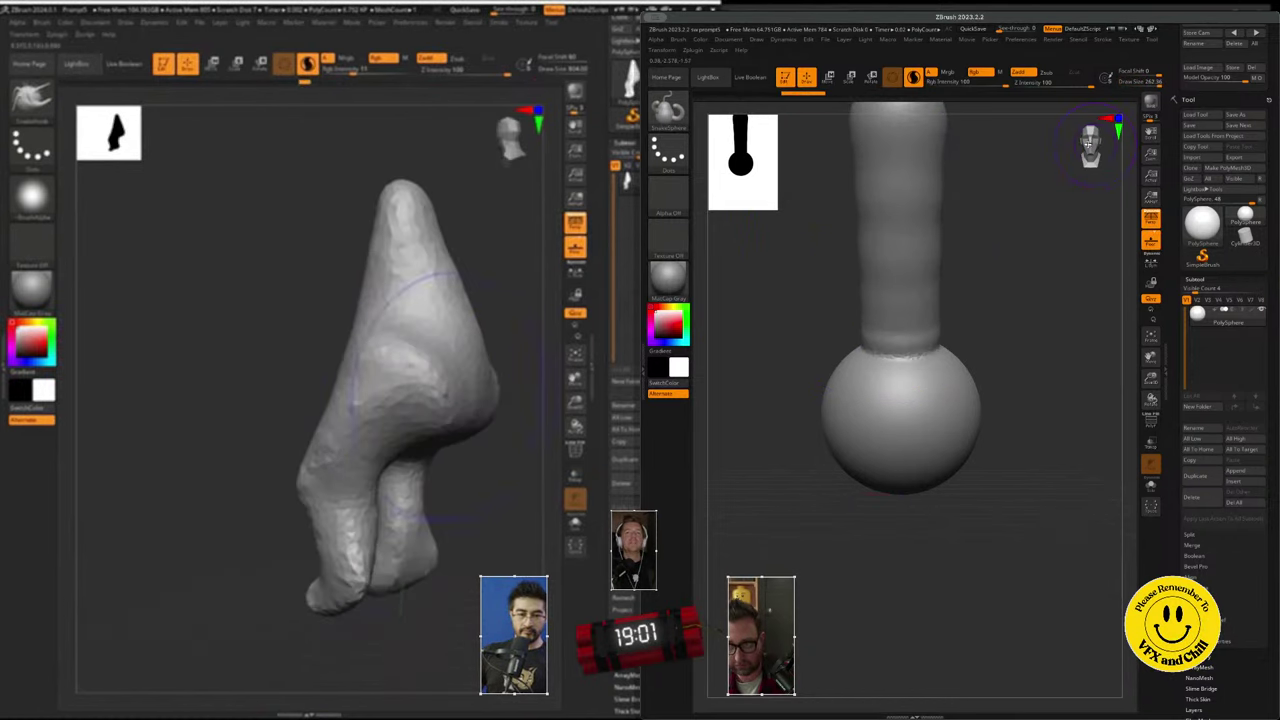
left_click_drag(1038, 274, 1037, 358)
left_click_drag(978, 290, 1014, 385)
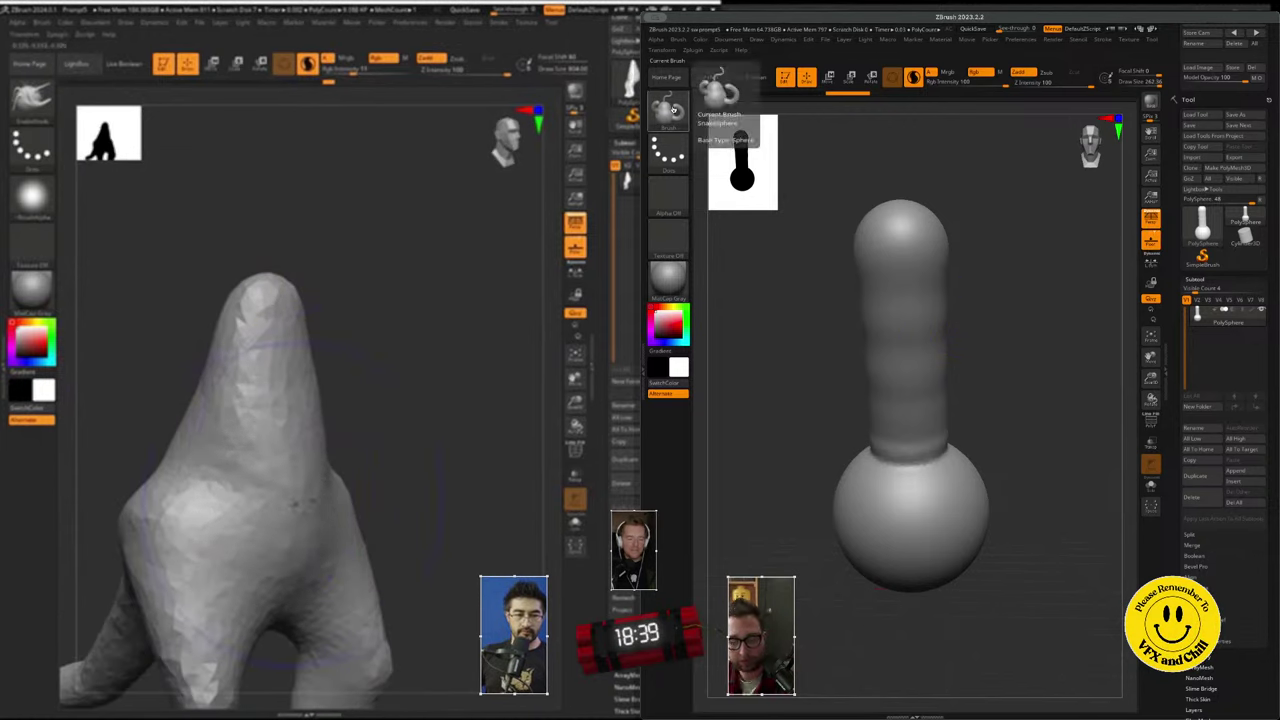
- Choose the Inflat brush, adjust its draw size, and inflate the snout and crown of the sw prompt5 head
left_click(673, 109)
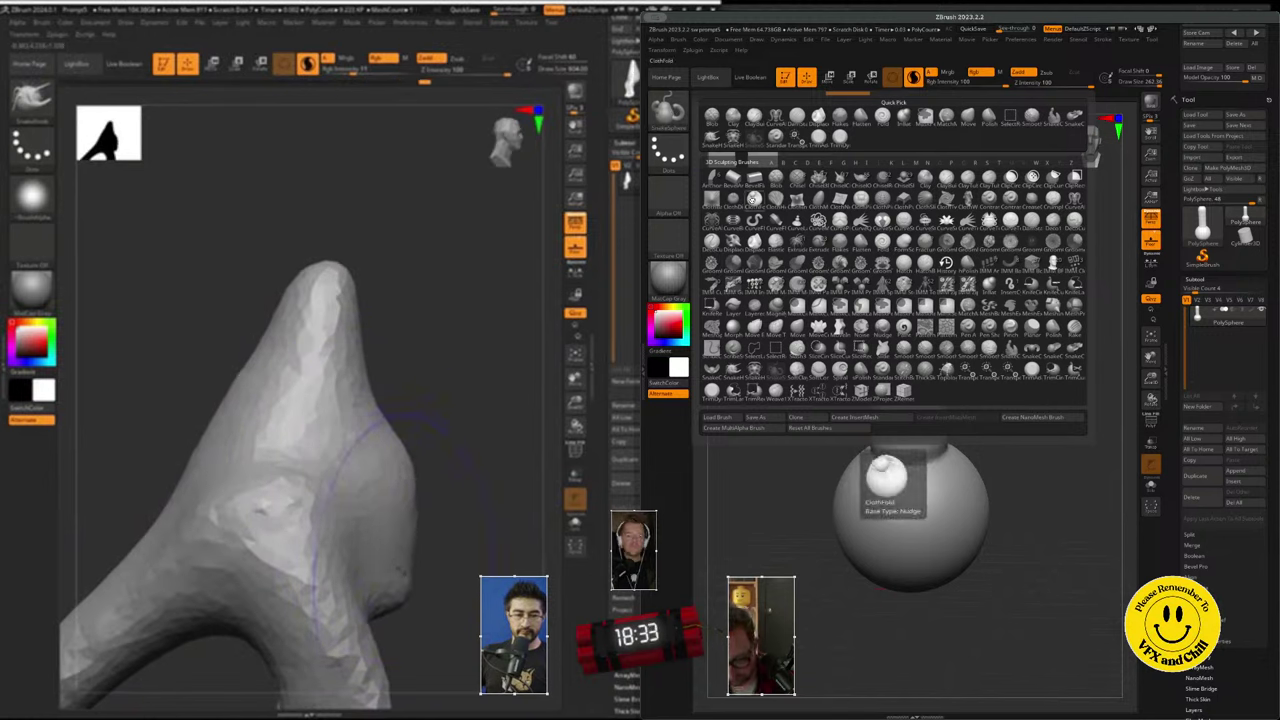
key("i")
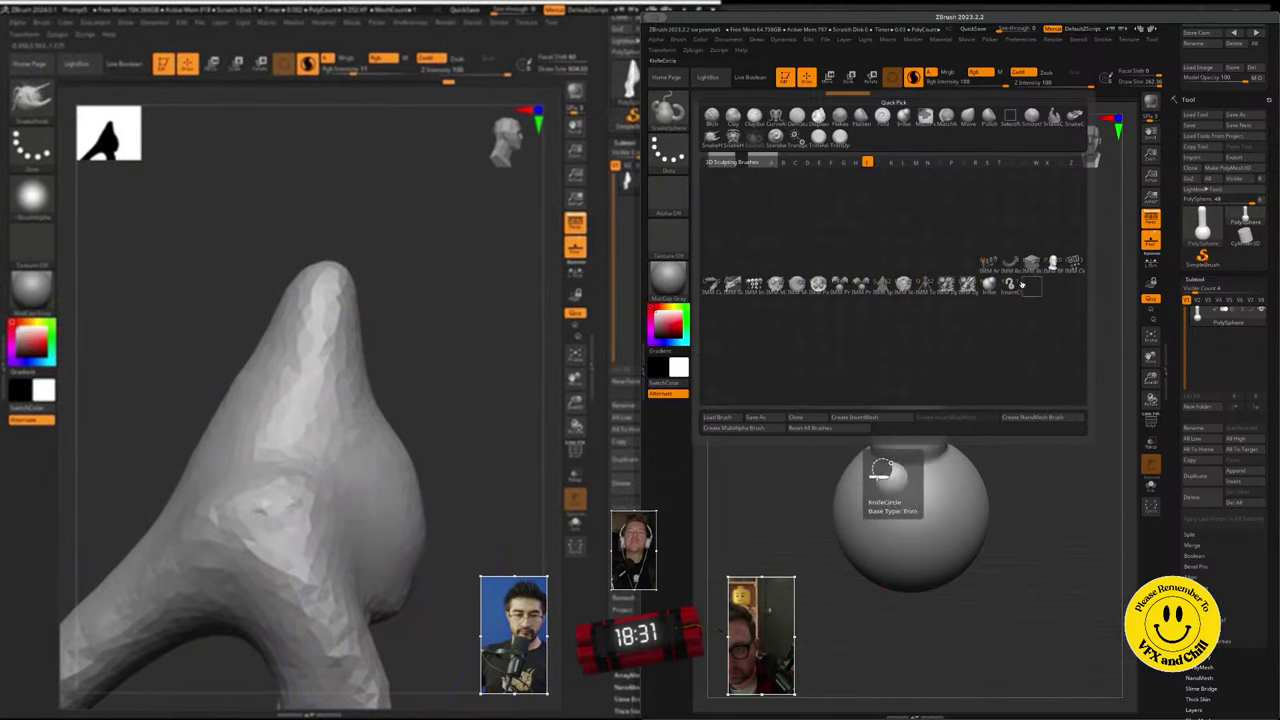
left_click(989, 286)
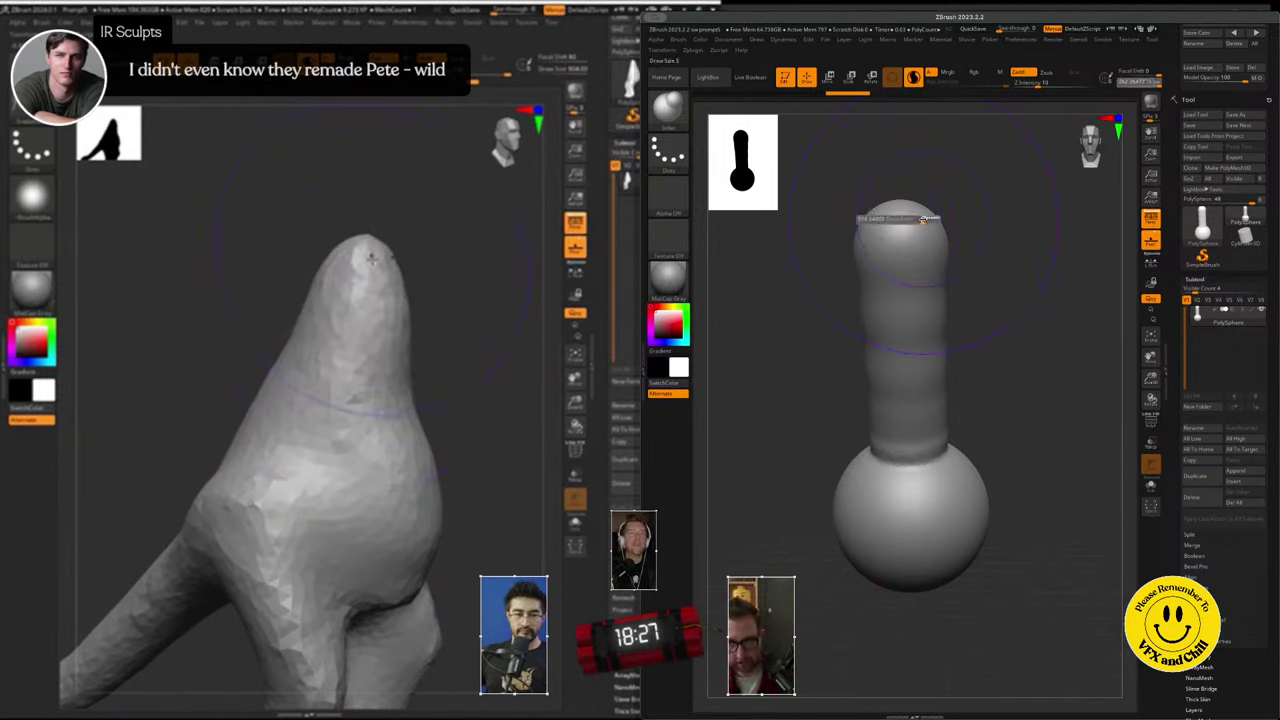
left_click_drag(900, 220, 942, 227)
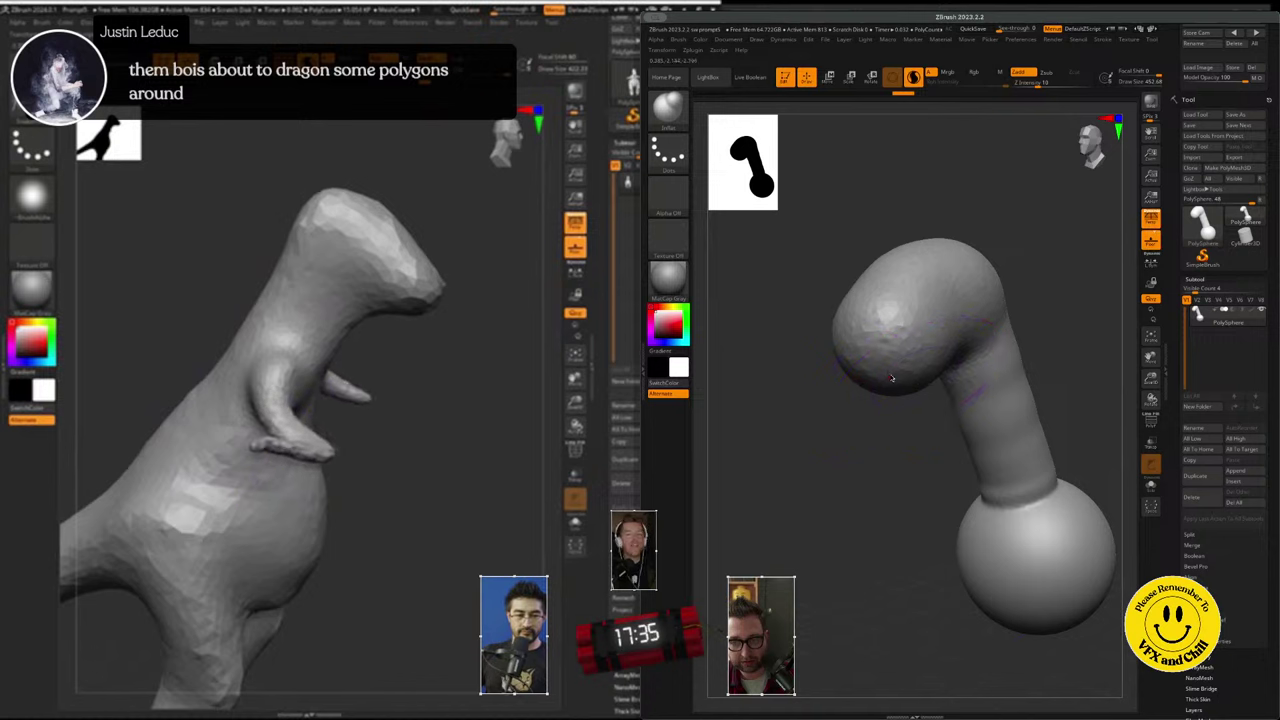
left_click_drag(892, 377, 892, 365)
left_click_drag(895, 268, 930, 204)
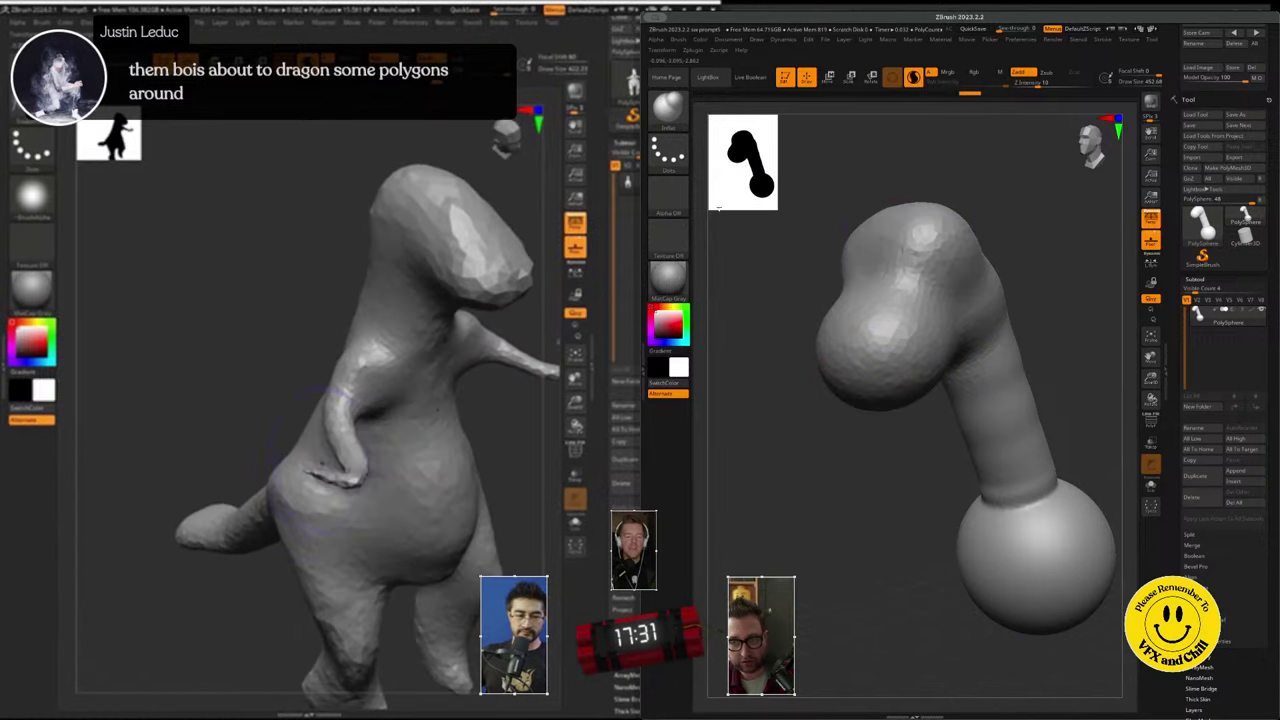
left_click(670, 106)
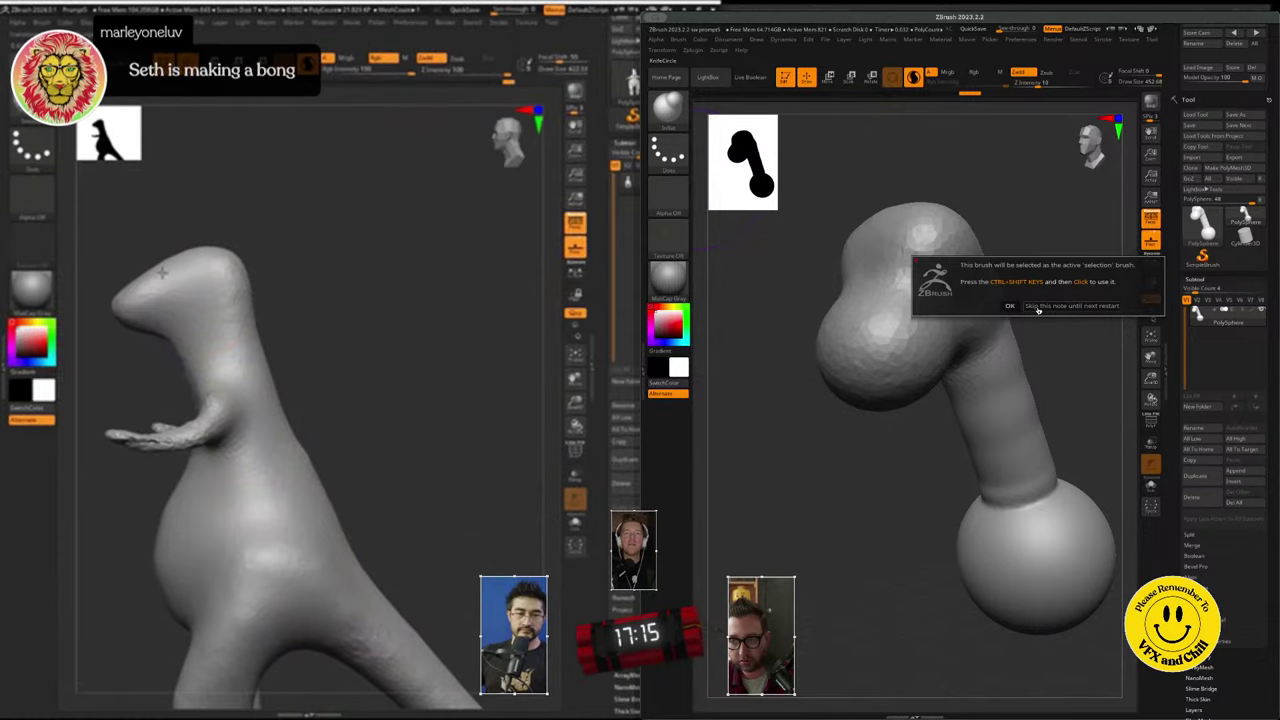
left_click(1038, 308)
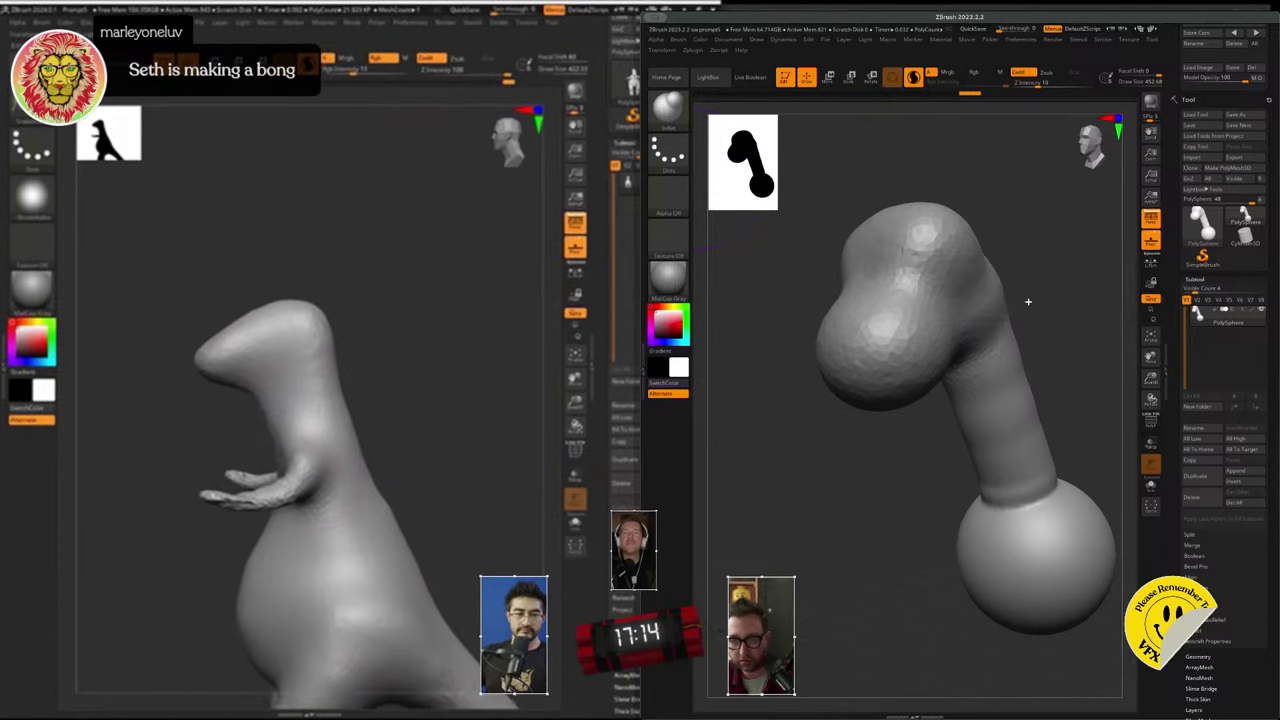
left_click(671, 112)
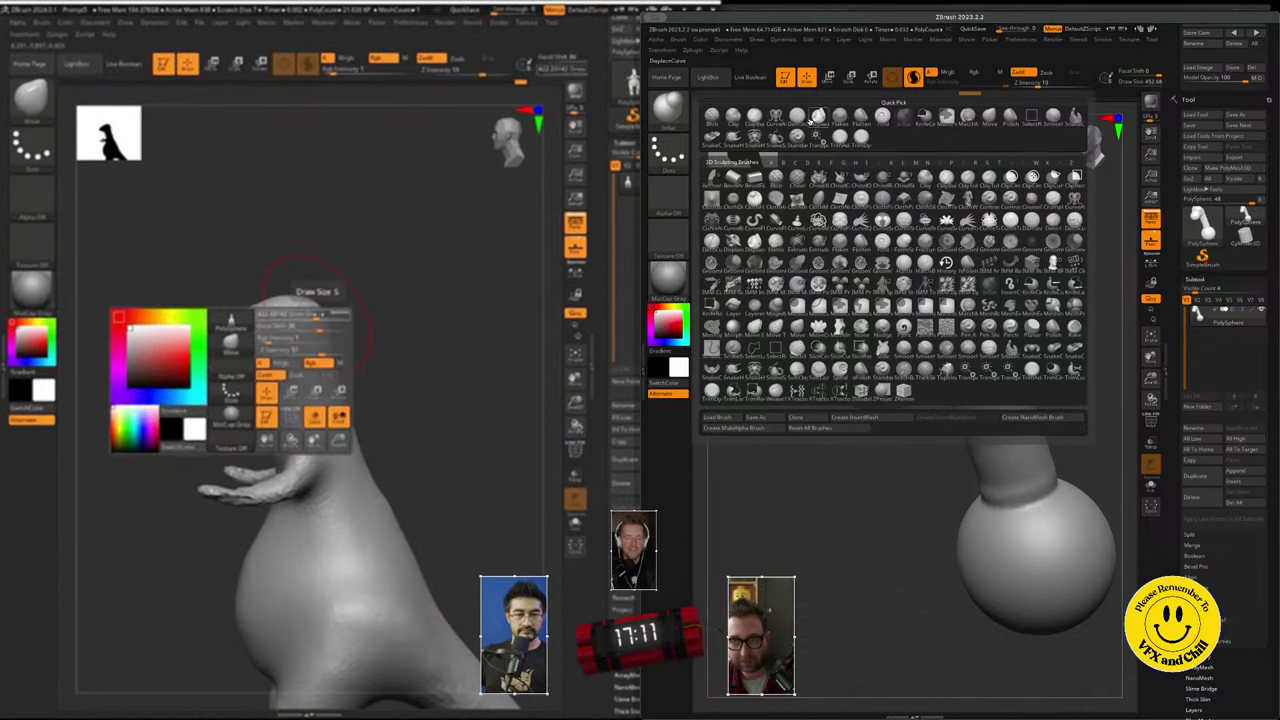
left_click(818, 118)
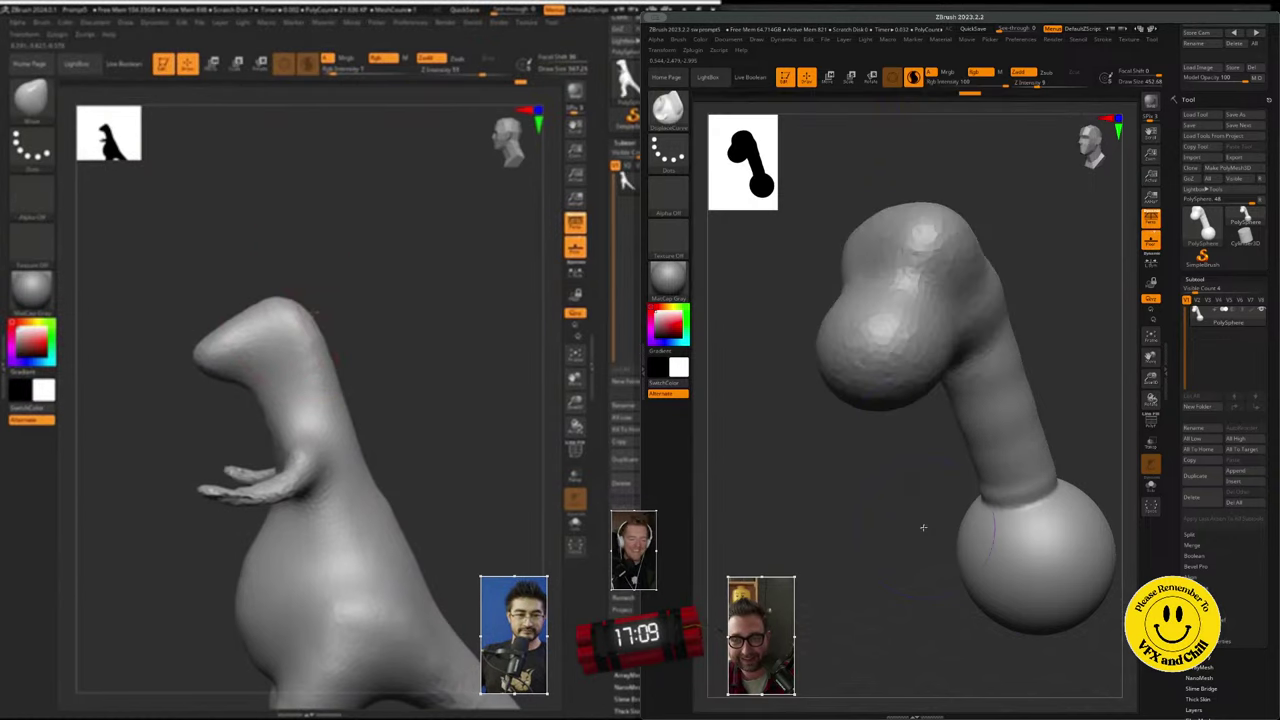
left_click_drag(820, 348, 902, 345)
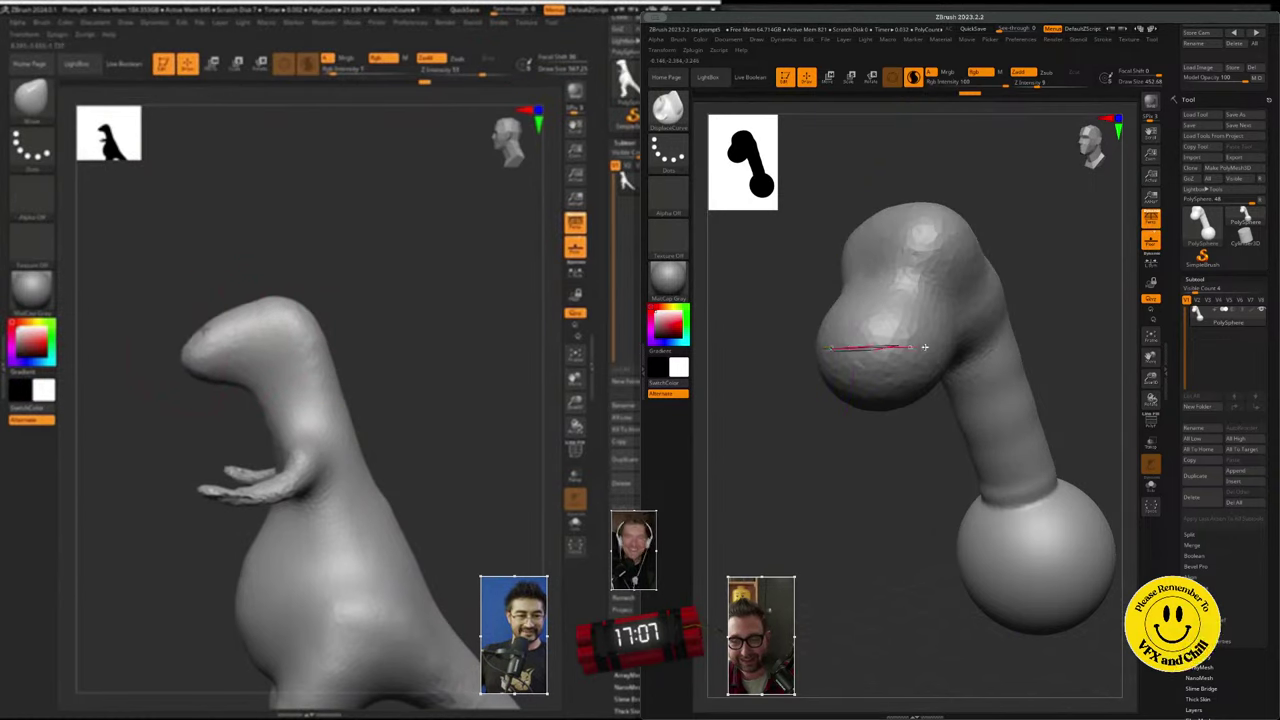
- Choose the DamStandard brush, reduce its draw size, and carve a mouth line across the snout
left_click(668, 108)
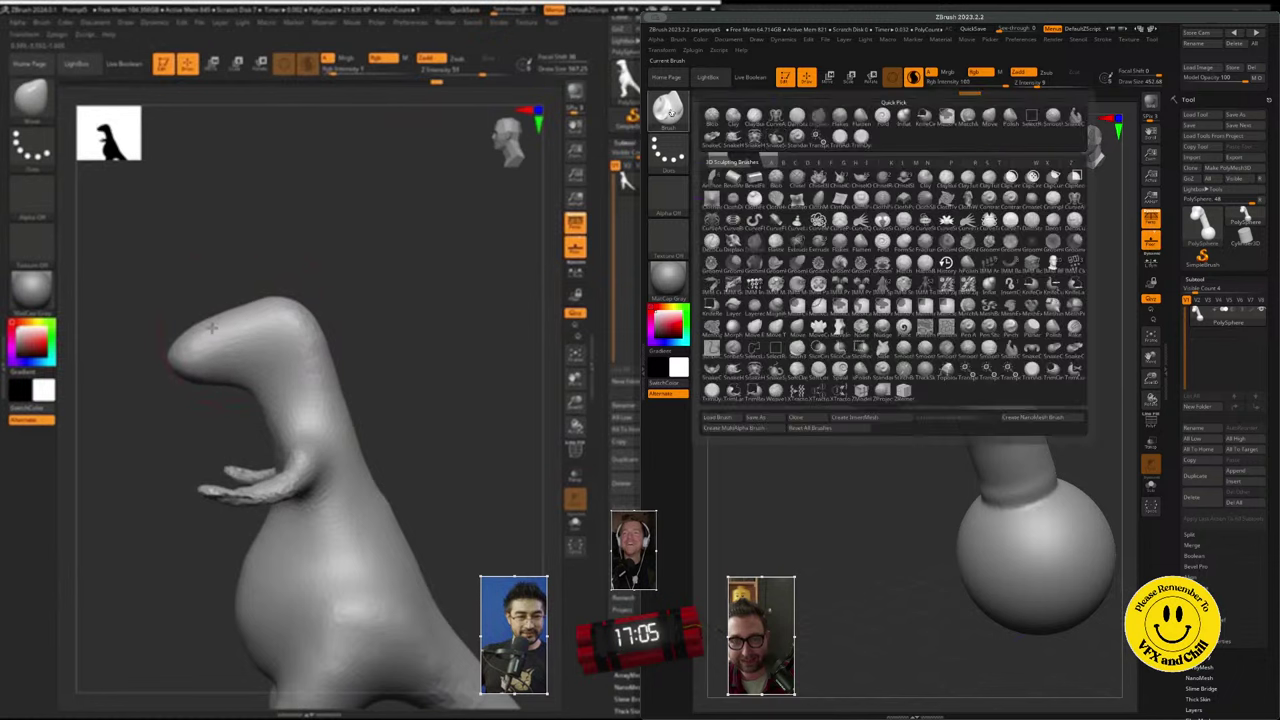
left_click(790, 127)
key("s")
mouse_move(890, 344)
left_mouse_down()
mouse_move(805, 358)
mouse_move(901, 348)
left_mouse_up()
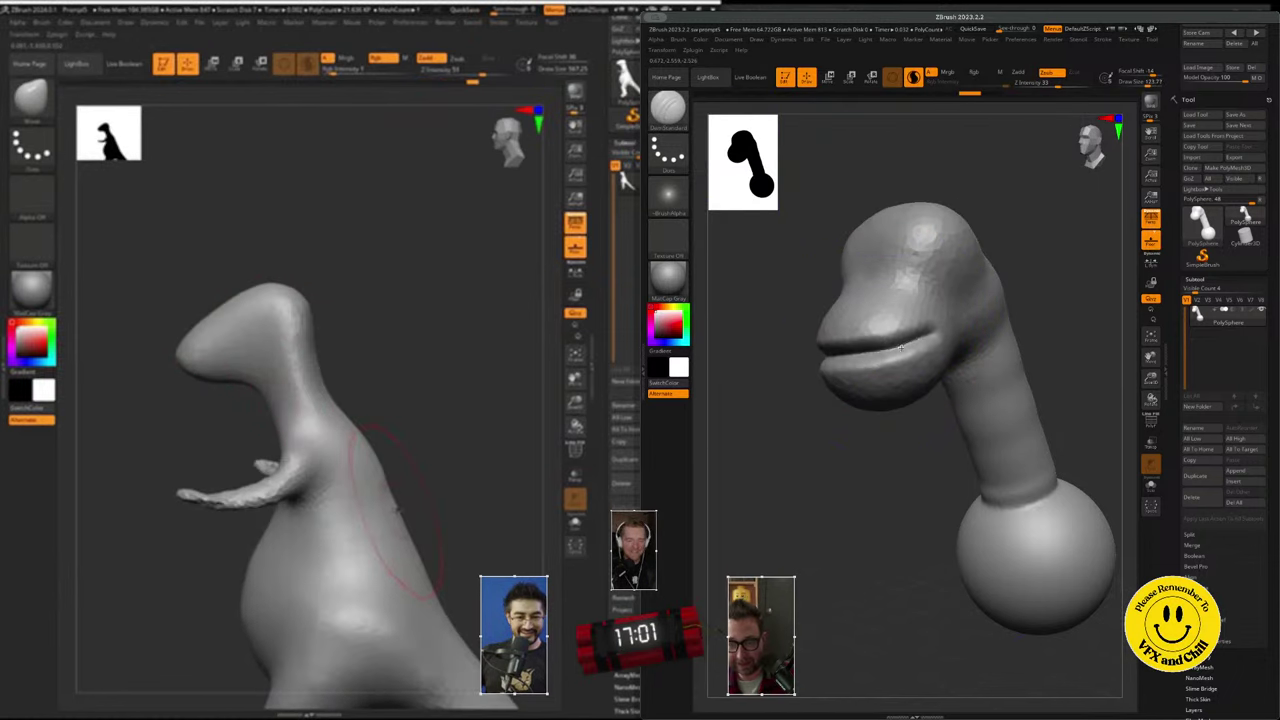
- Switch back to the Inflat brush and inflate the lower jaw beneath the mouth line
left_click_drag(1080, 155, 1020, 200)
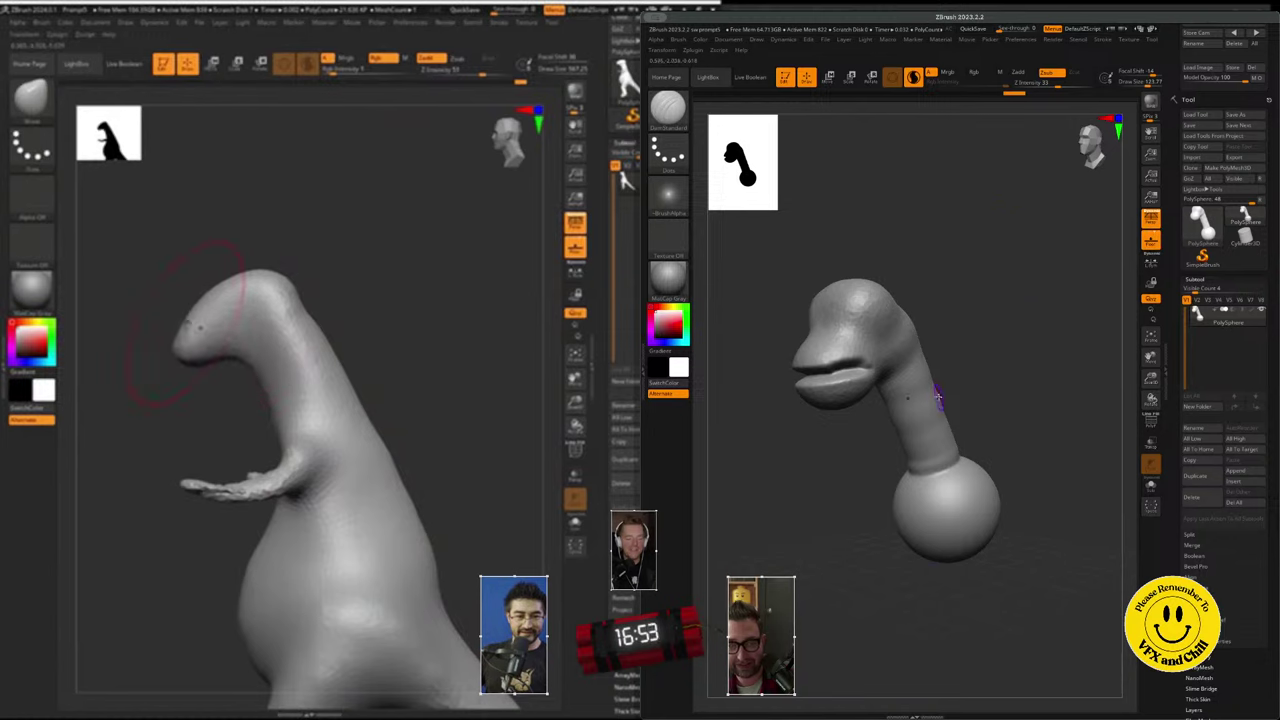
left_click(668, 108)
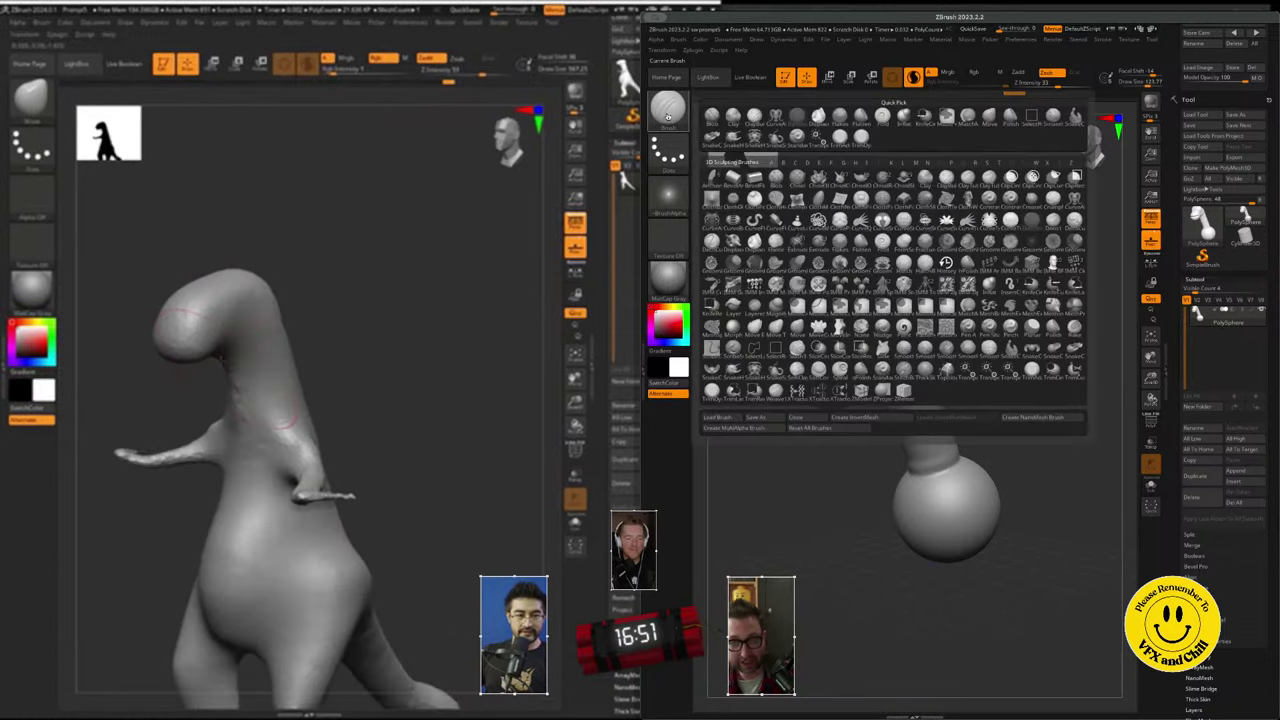
key("i")
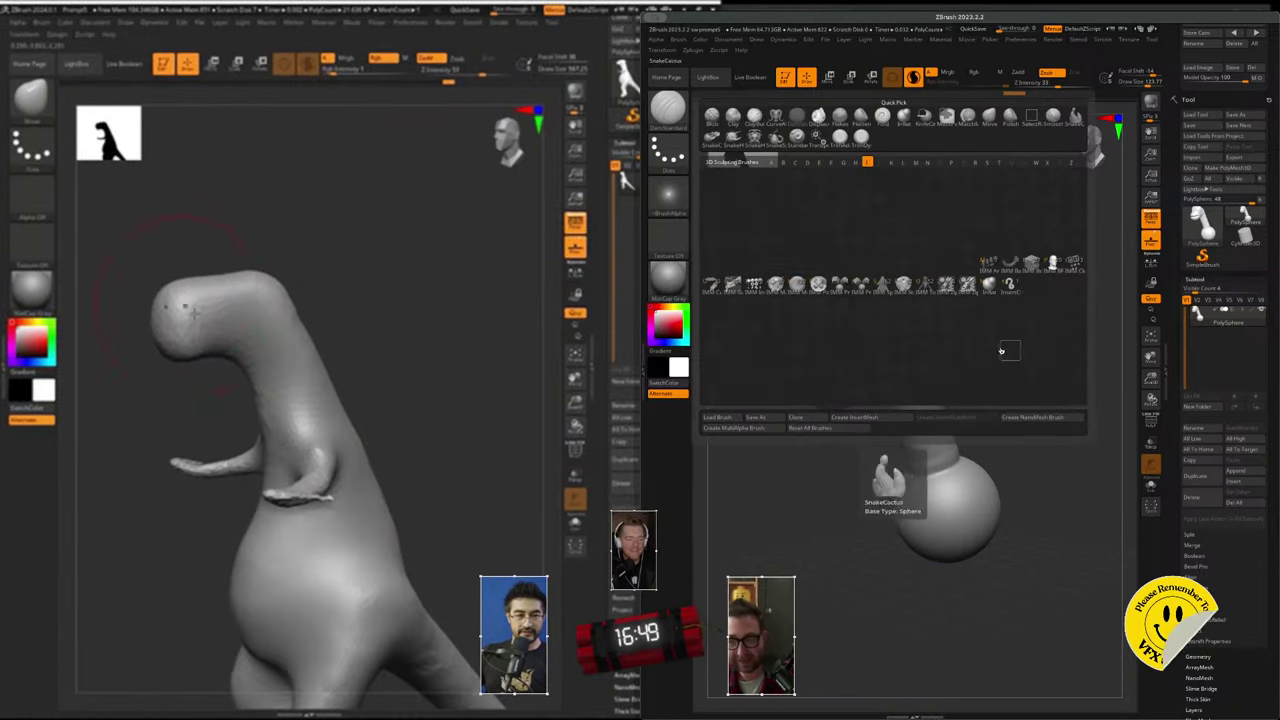
left_click(987, 301)
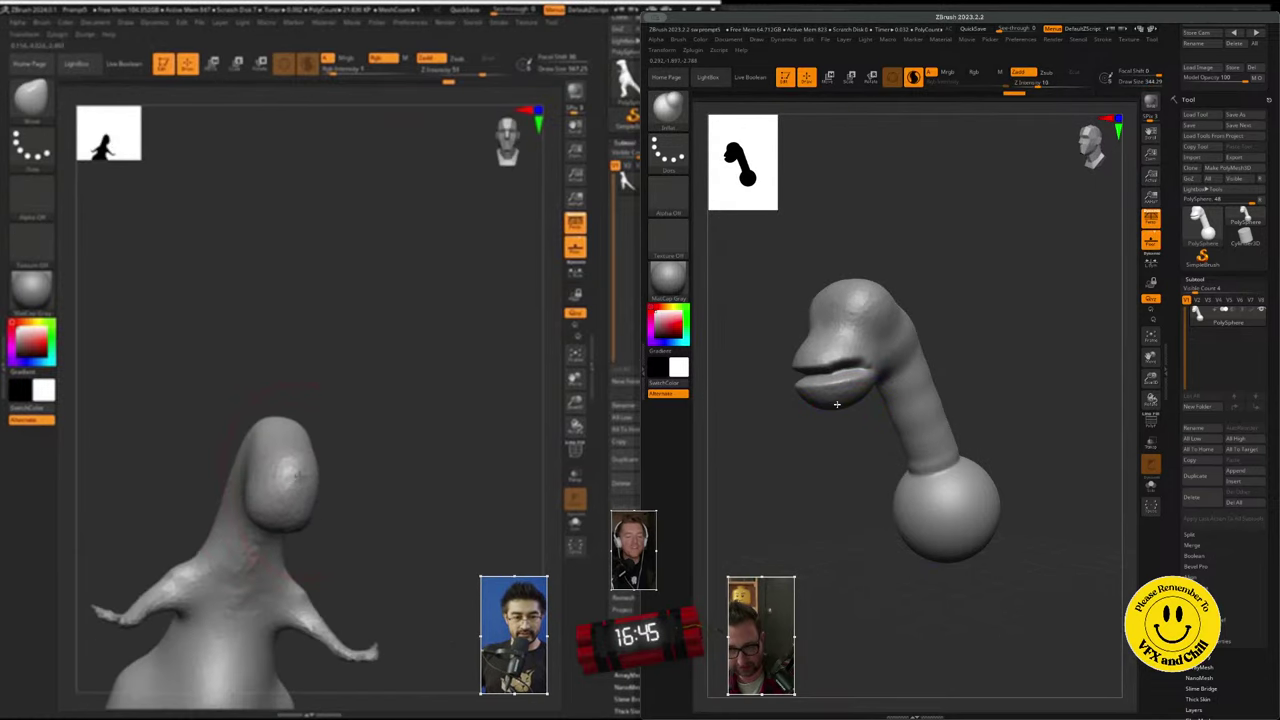
mouse_move(834, 403)
left_mouse_down()
mouse_move(853, 415)
mouse_move(828, 420)
left_mouse_up()
- Undo the last strokes on the long-necked head and deflate the area between the brow and the snout
key("ctrl+z")
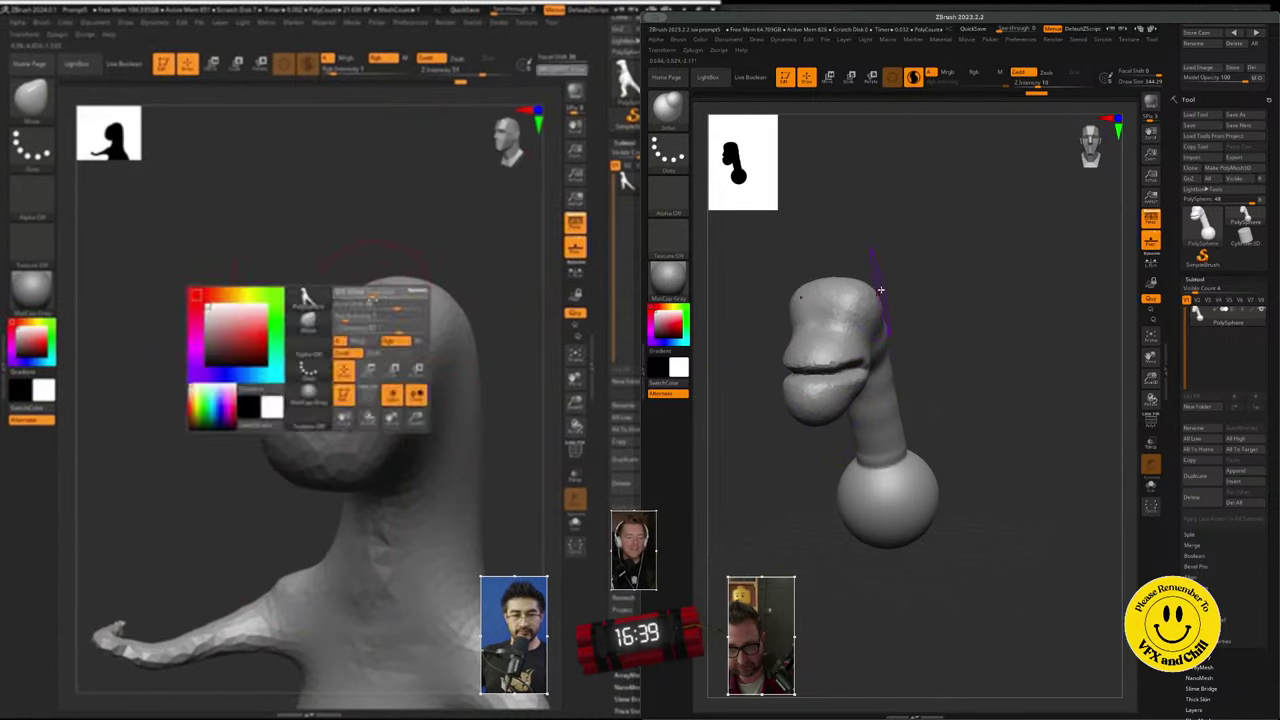
key("ctrl+z")
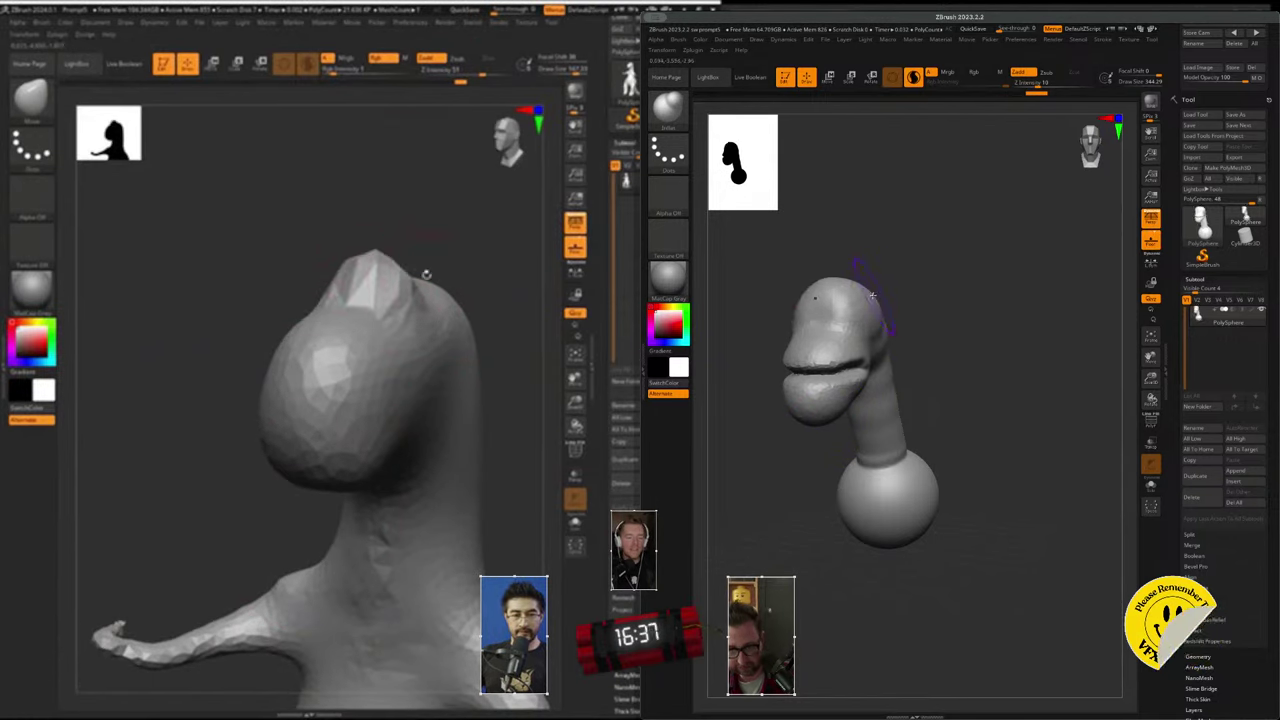
mouse_move(862, 305)
left_mouse_down("alt")
mouse_move(840, 315)
mouse_move(829, 302)
mouse_move(846, 322)
left_mouse_up("alt")
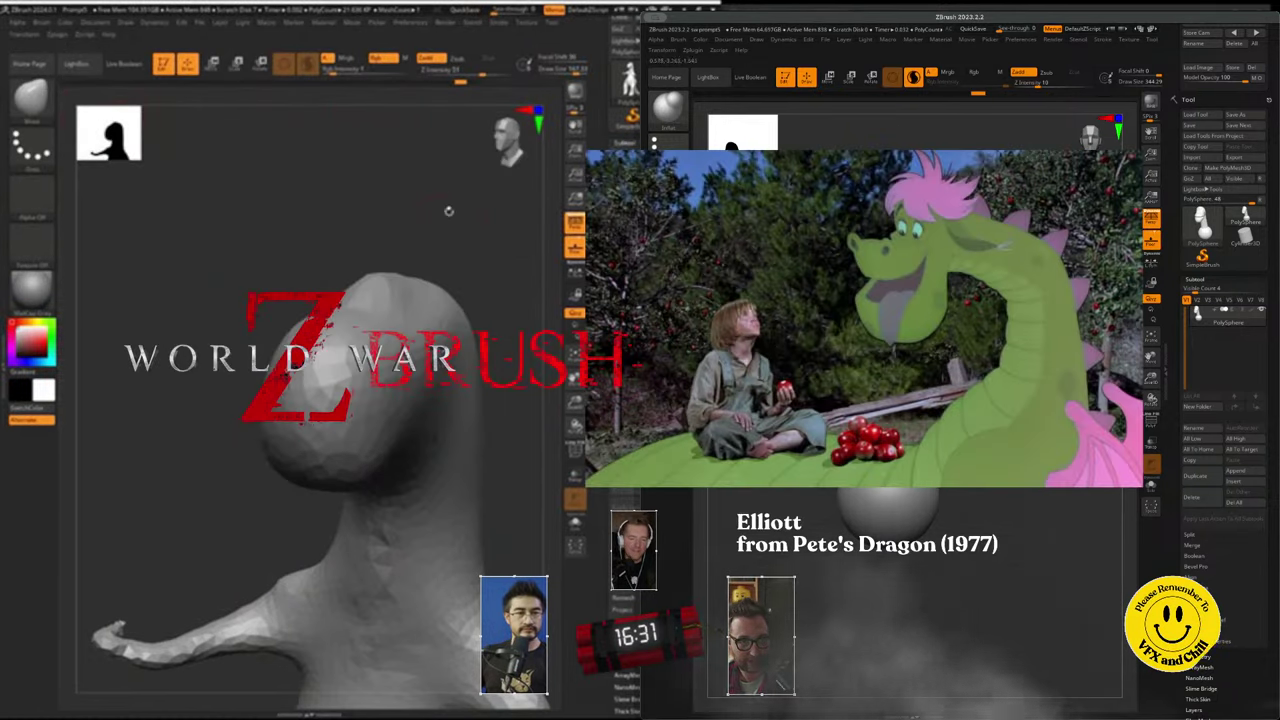
- Inflate the upper snout of the long-necked head and pull pointed ears out of the other creature's head with SnakeHook
key("b")
key("s")
key("h")
left_click_drag(815, 350, 801, 346)
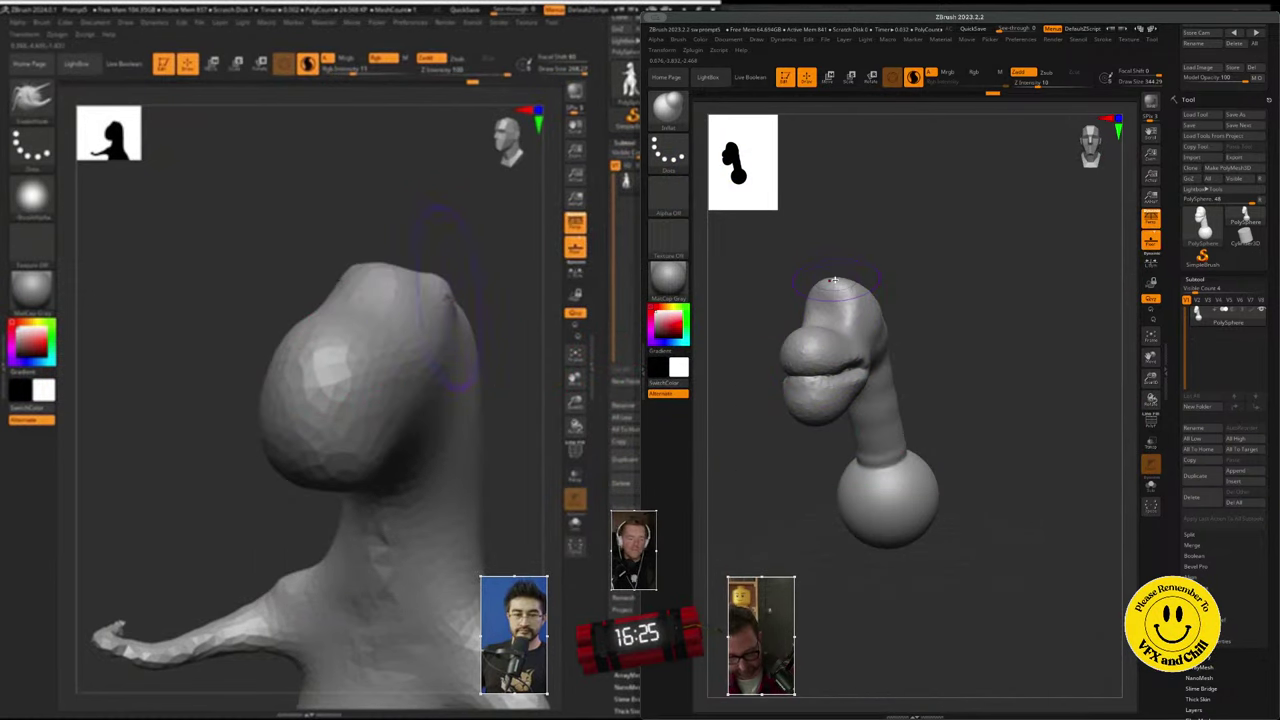
mouse_move(447, 298)
left_mouse_down()
mouse_move(466, 275)
mouse_move(543, 285)
left_mouse_up()
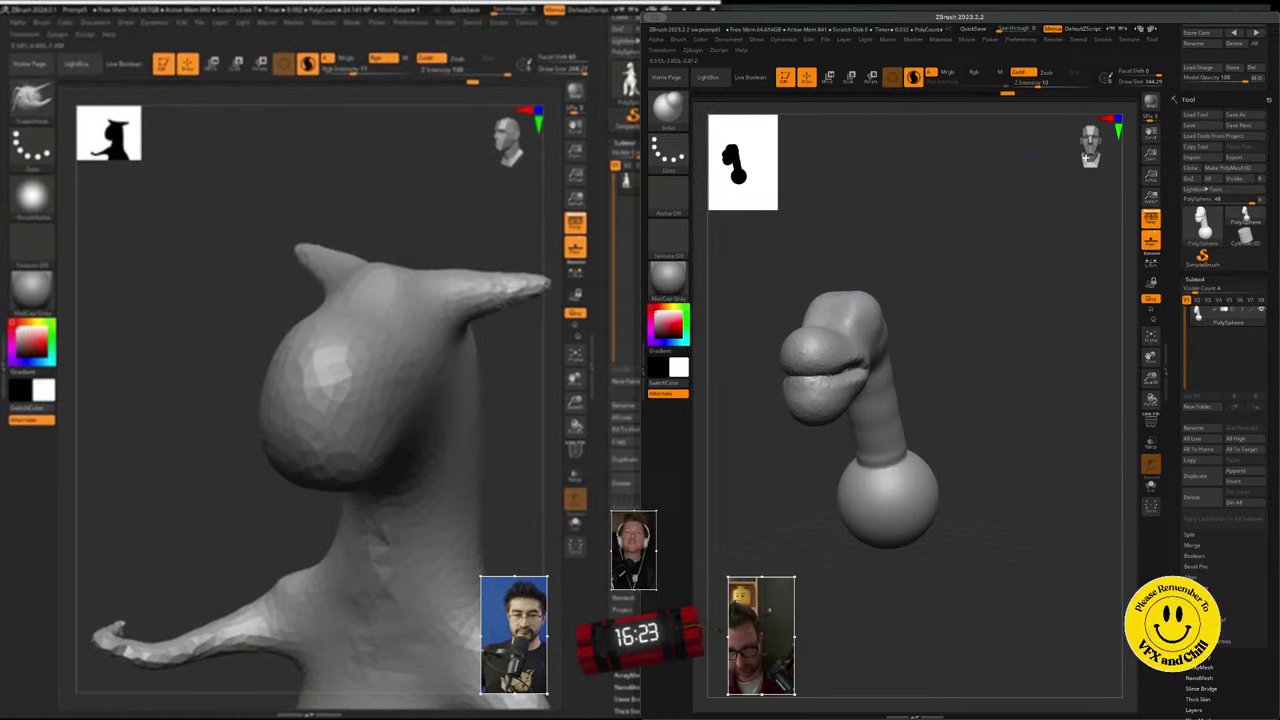
- View the long-necked head from the side, choose the DamStandard brush, and open its draw size for adjustment
left_click_drag(1085, 157, 1073, 153)
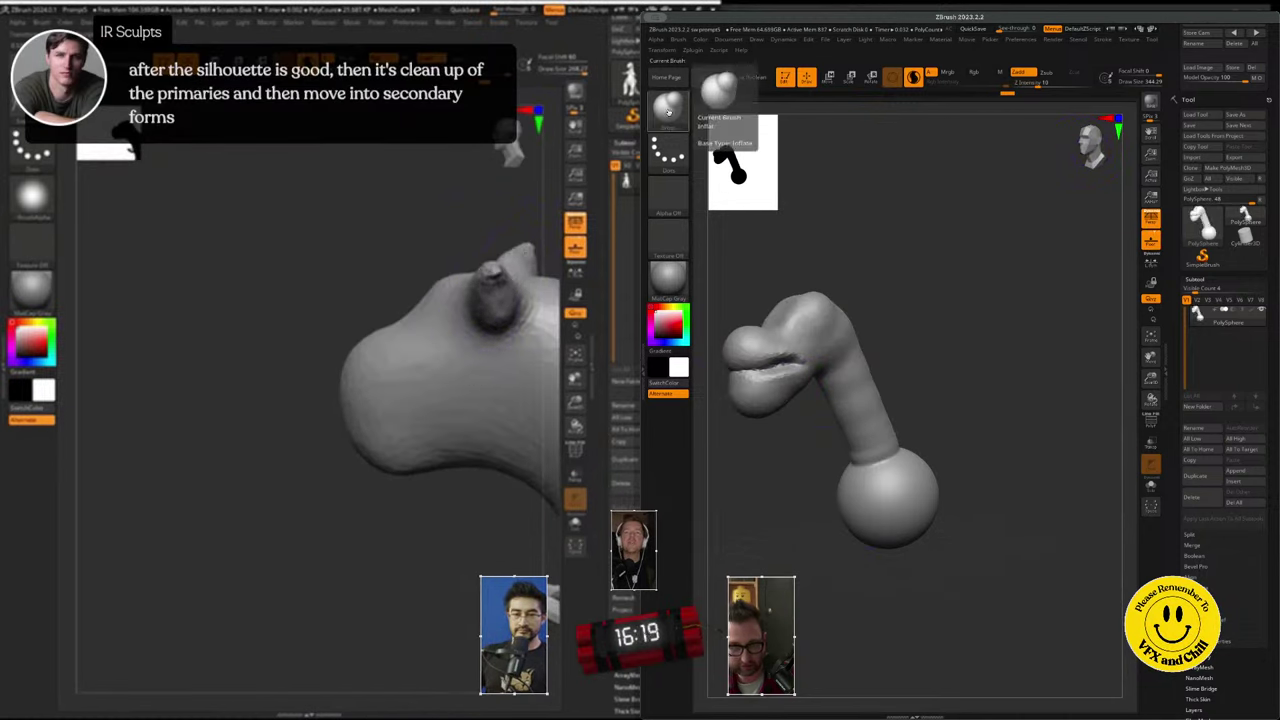
left_click(668, 112)
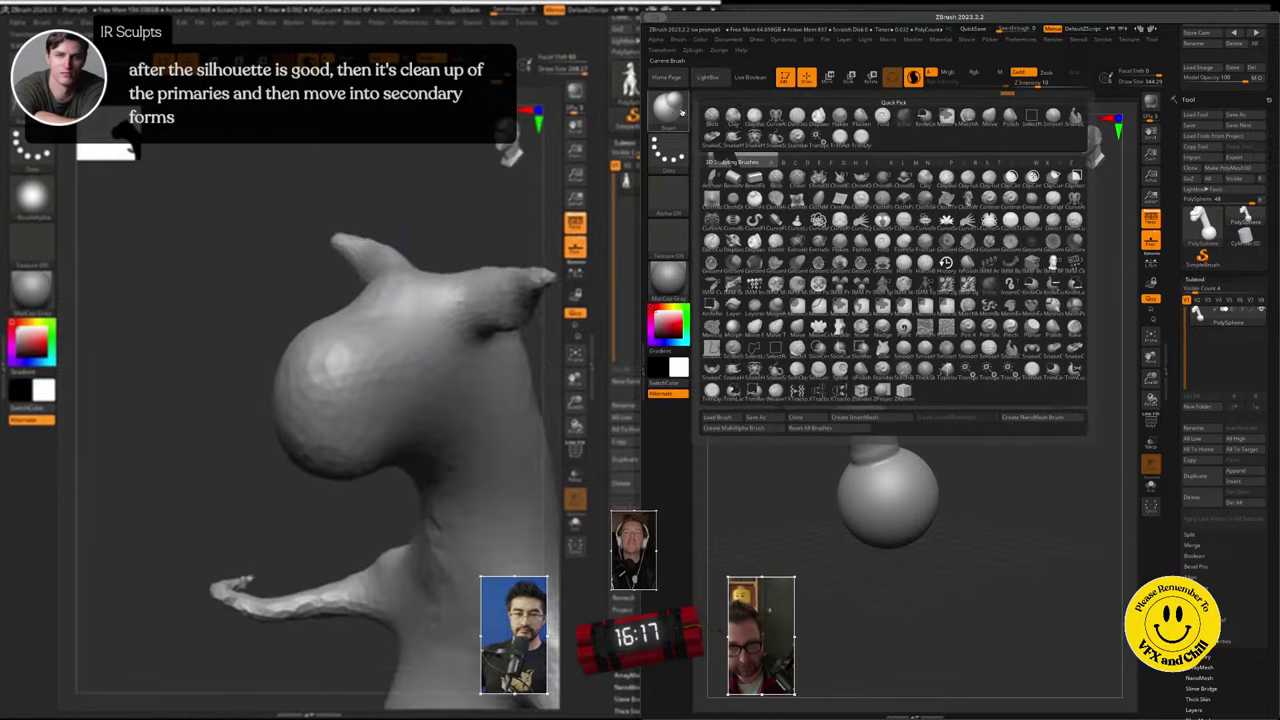
left_click(797, 123)
key("s")
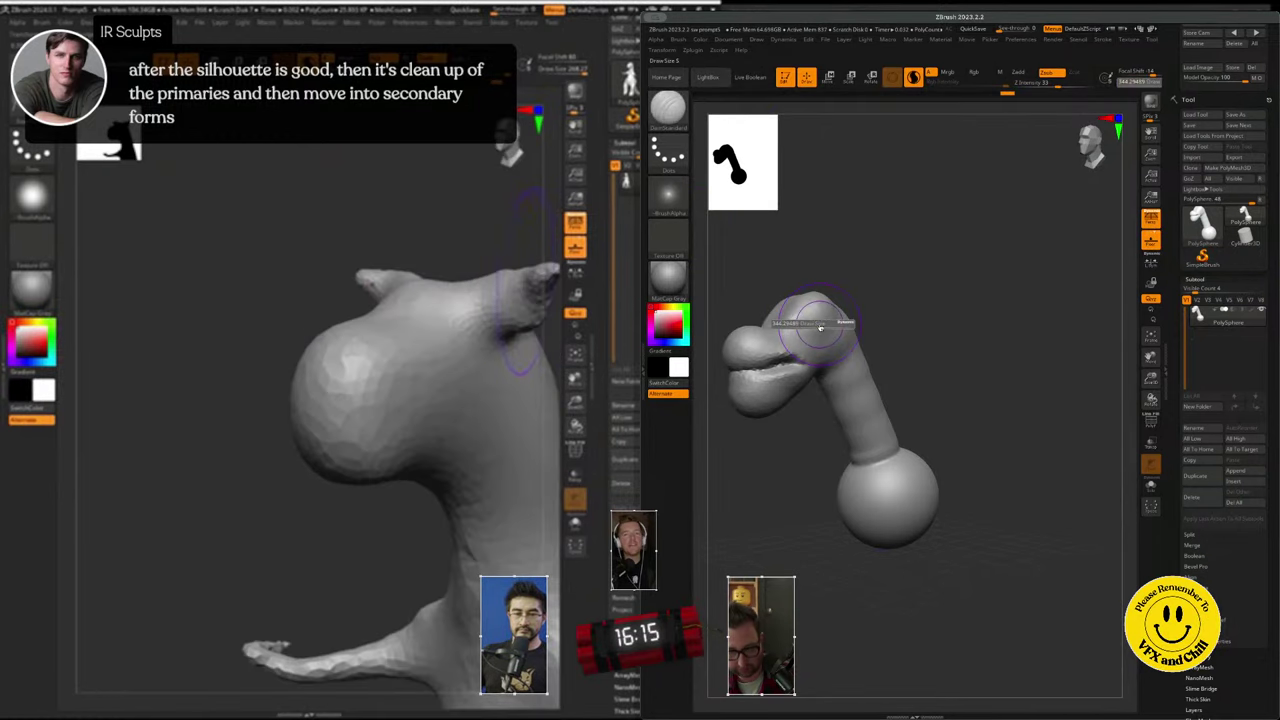
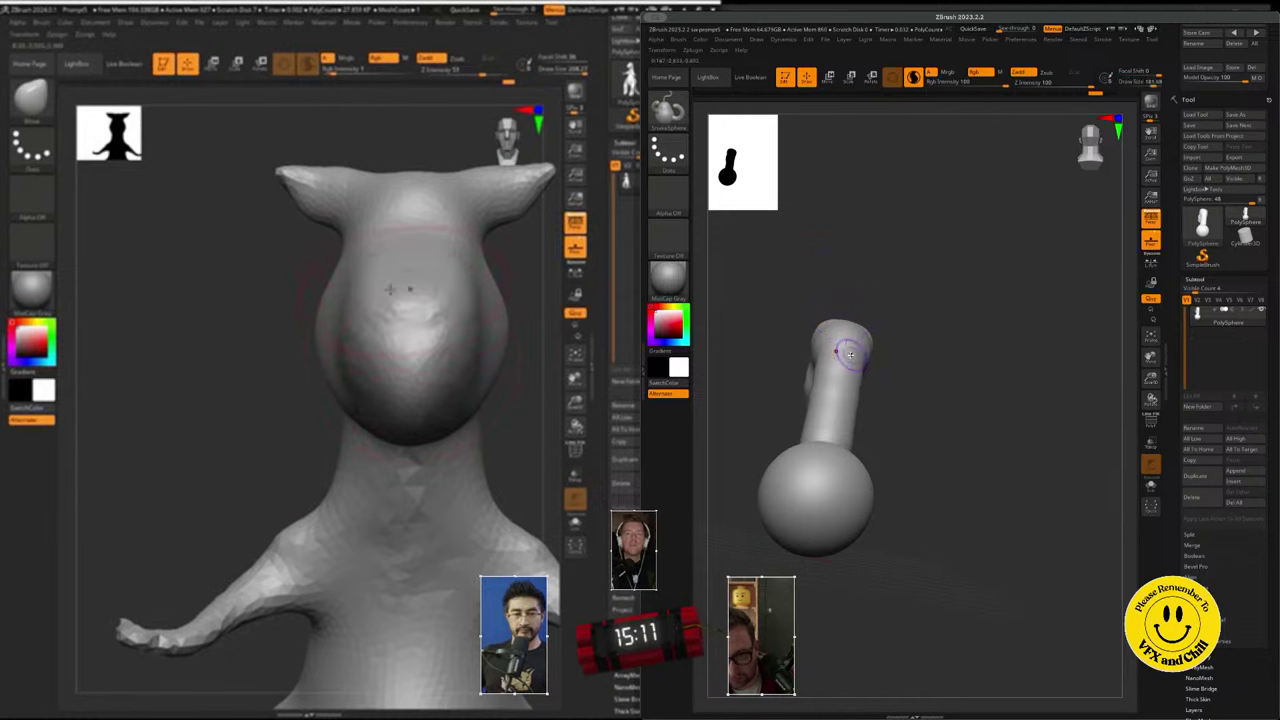
- Add rounded SnakeSphere bumps down the back of the neck toward the base sphere
left_click(839, 403)
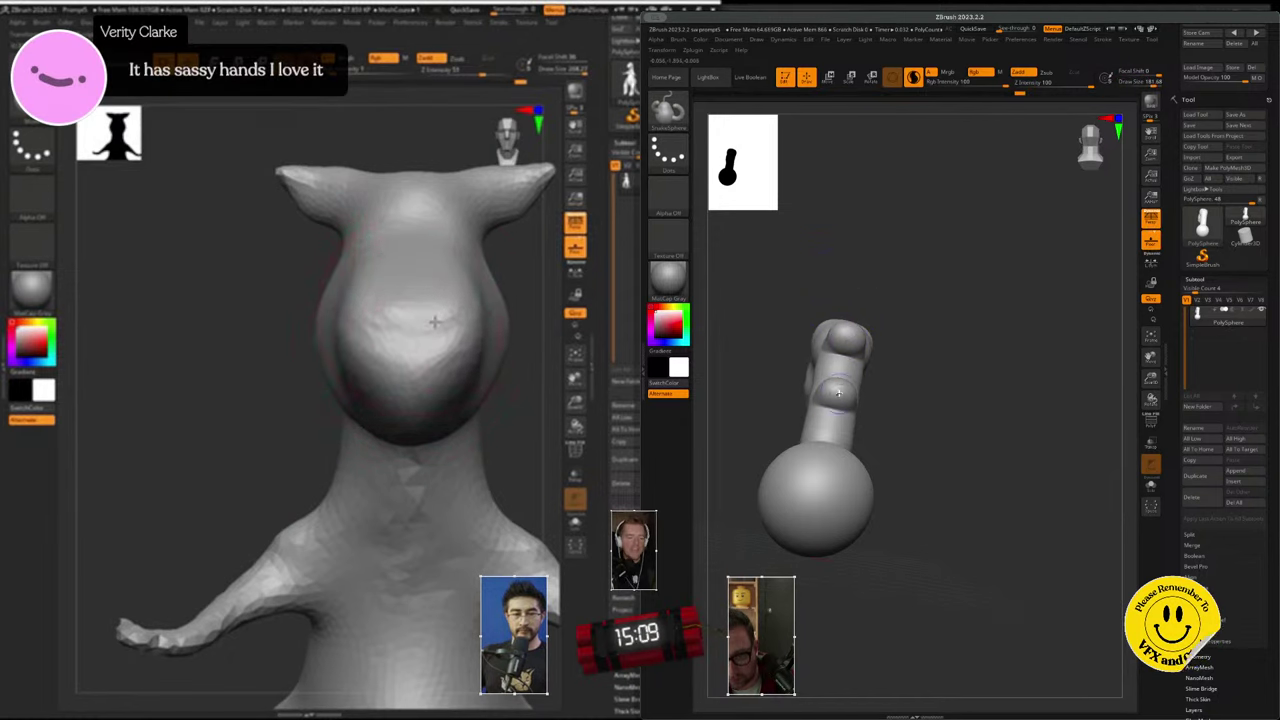
left_click(834, 423)
left_click_drag(1087, 155, 1116, 156)
- Undo the trial bumps in the gap below the topmost neck bump and place a new SnakeSphere bump there
left_click(804, 354)
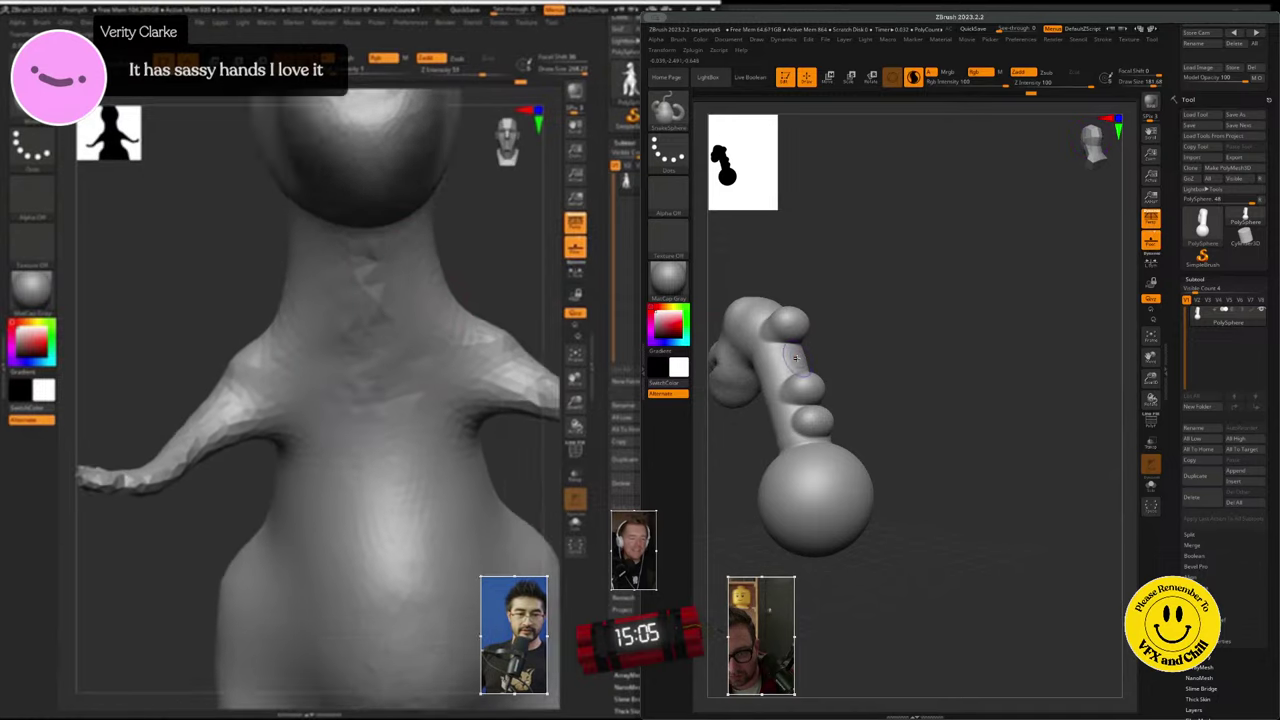
key("ctrl+z")
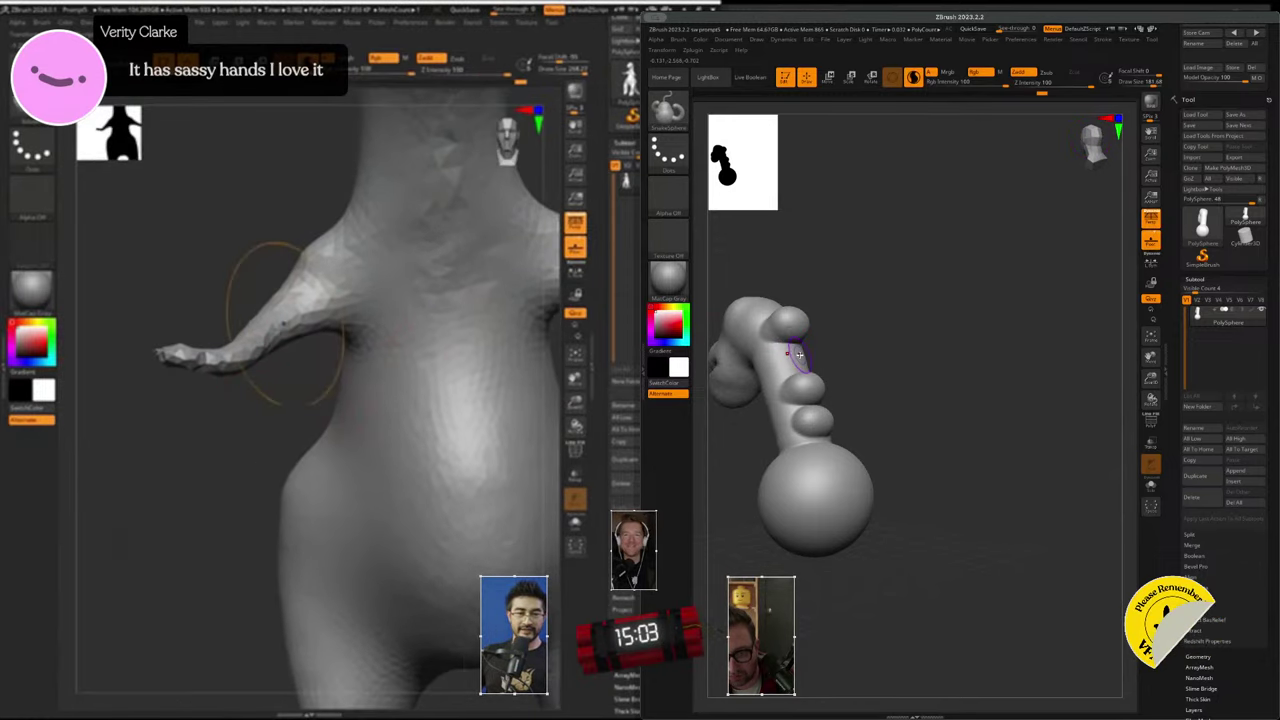
key("ctrl+z")
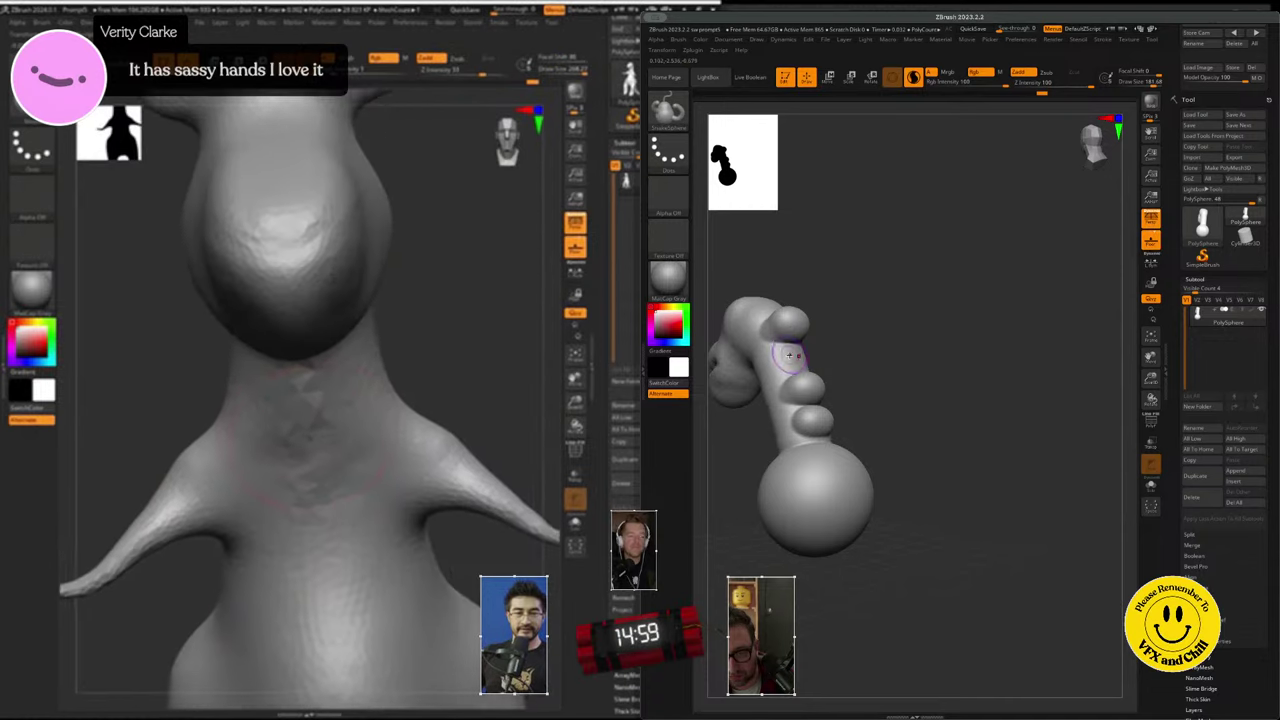
key("ctrl+z")
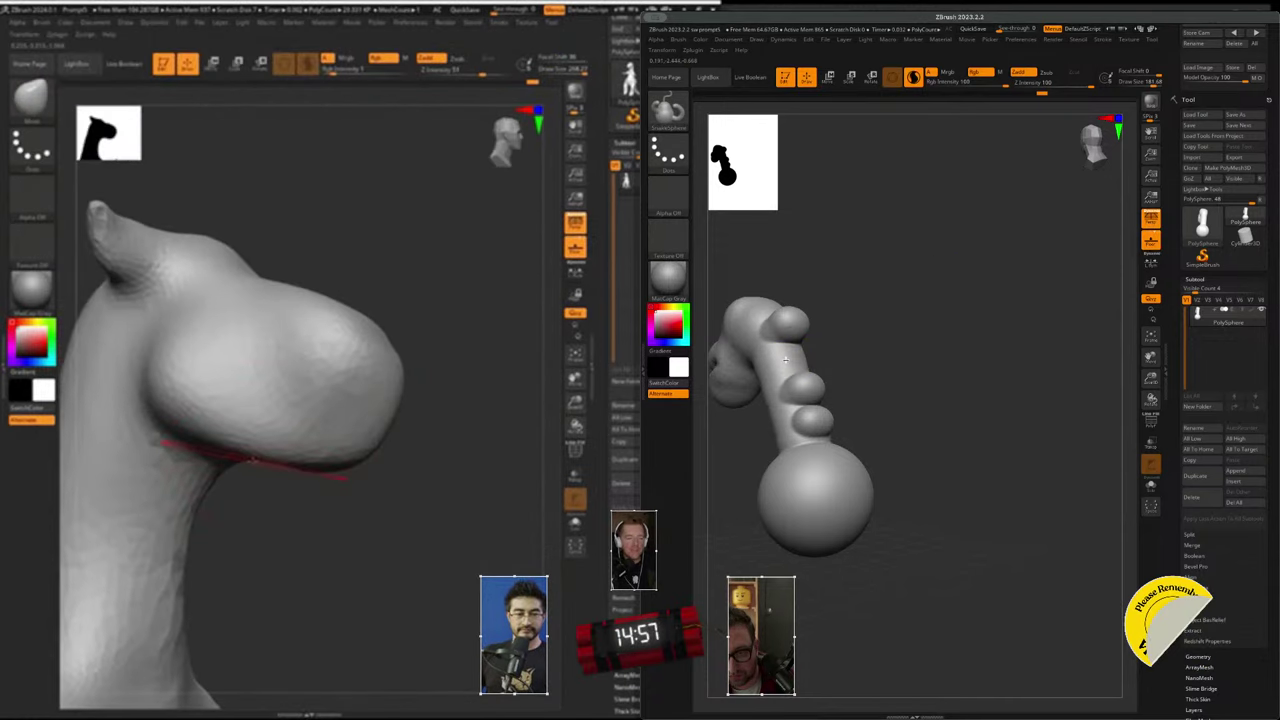
left_click(790, 355)
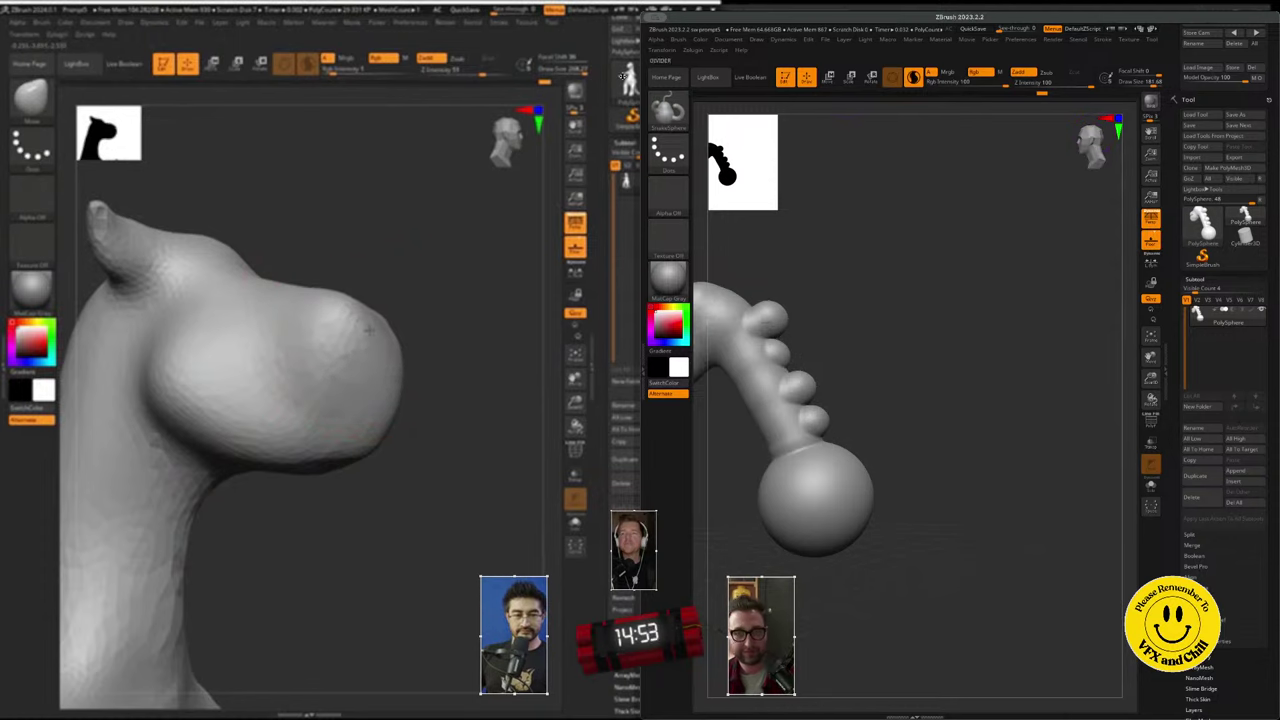
- Choose the Flatten brush, adjust its draw size, and flatten the outer faces of the row of neck bumps
left_click(669, 108)
key("f")
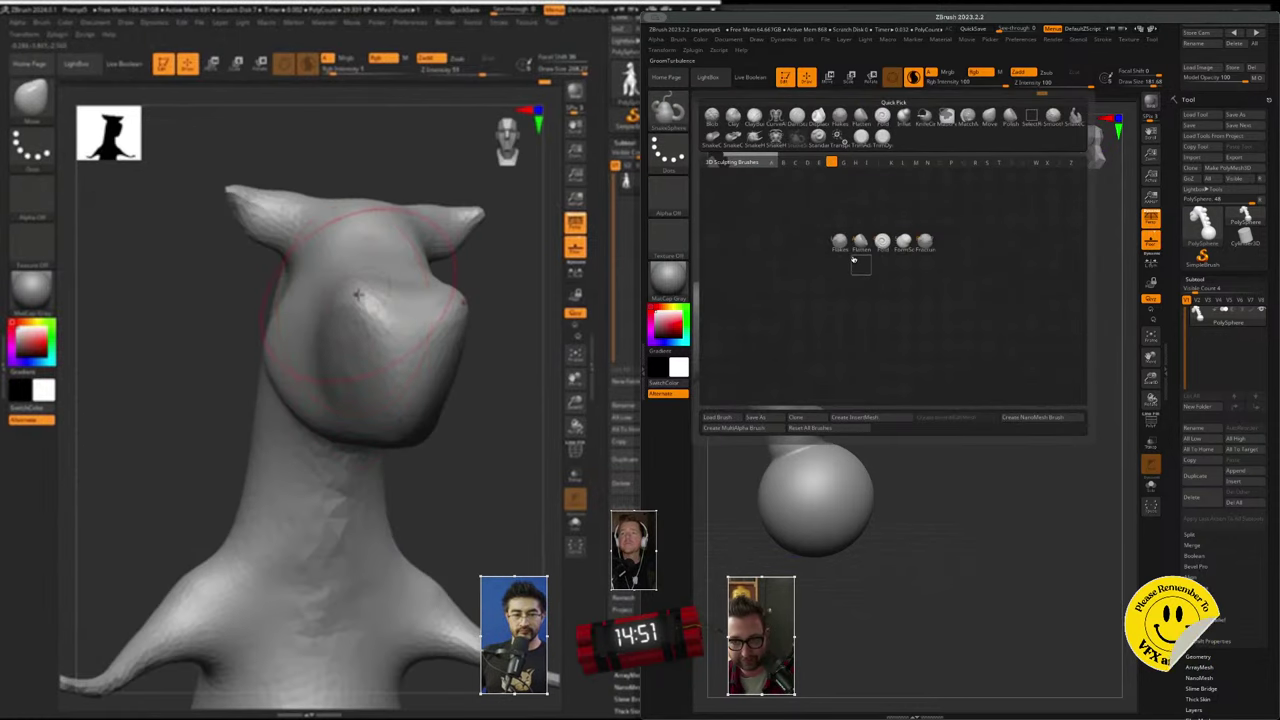
left_click(857, 247)
key("space")
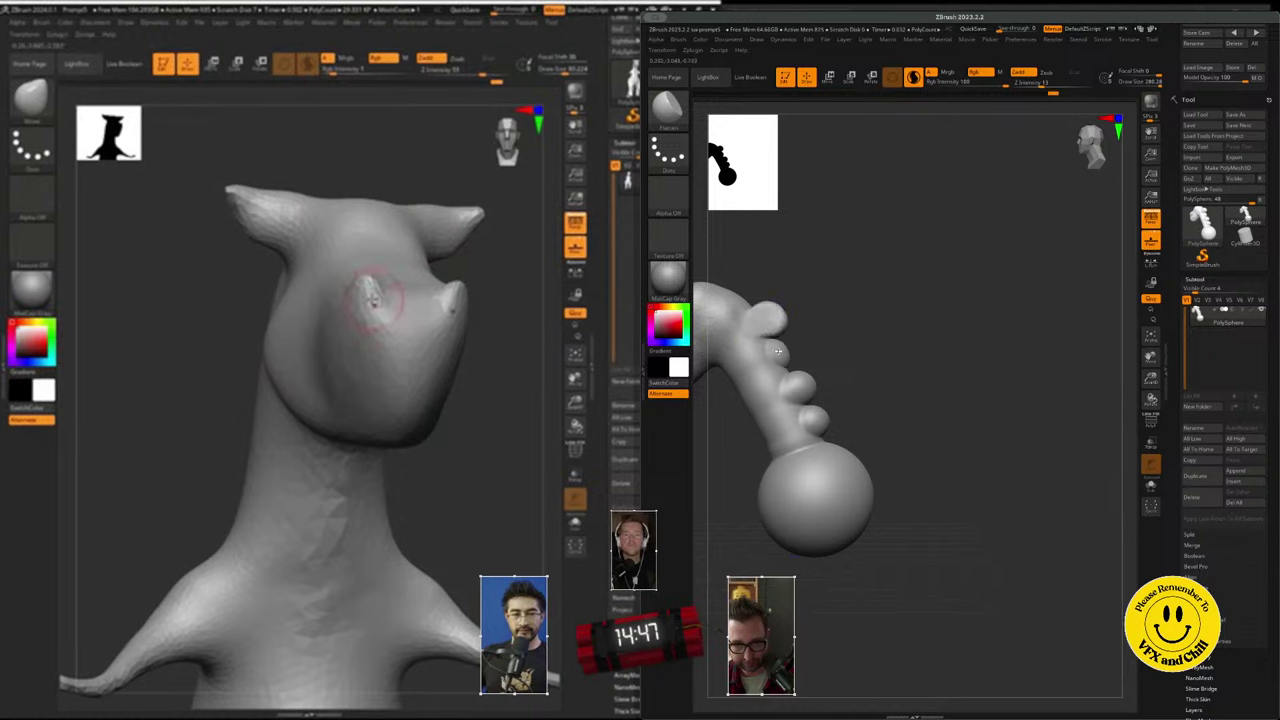
left_click_drag(800, 372, 766, 350, "shift")
left_click_drag(480, 345, 348, 349)
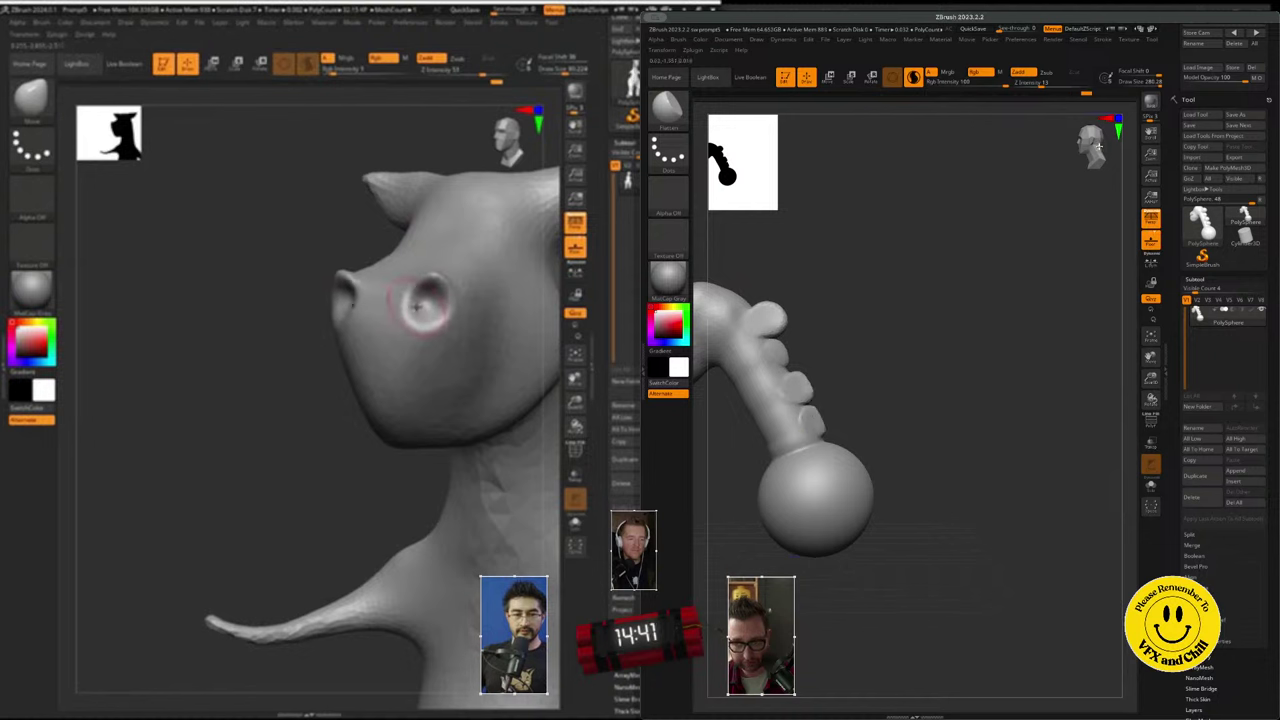
left_click_drag(1098, 146, 1123, 149)
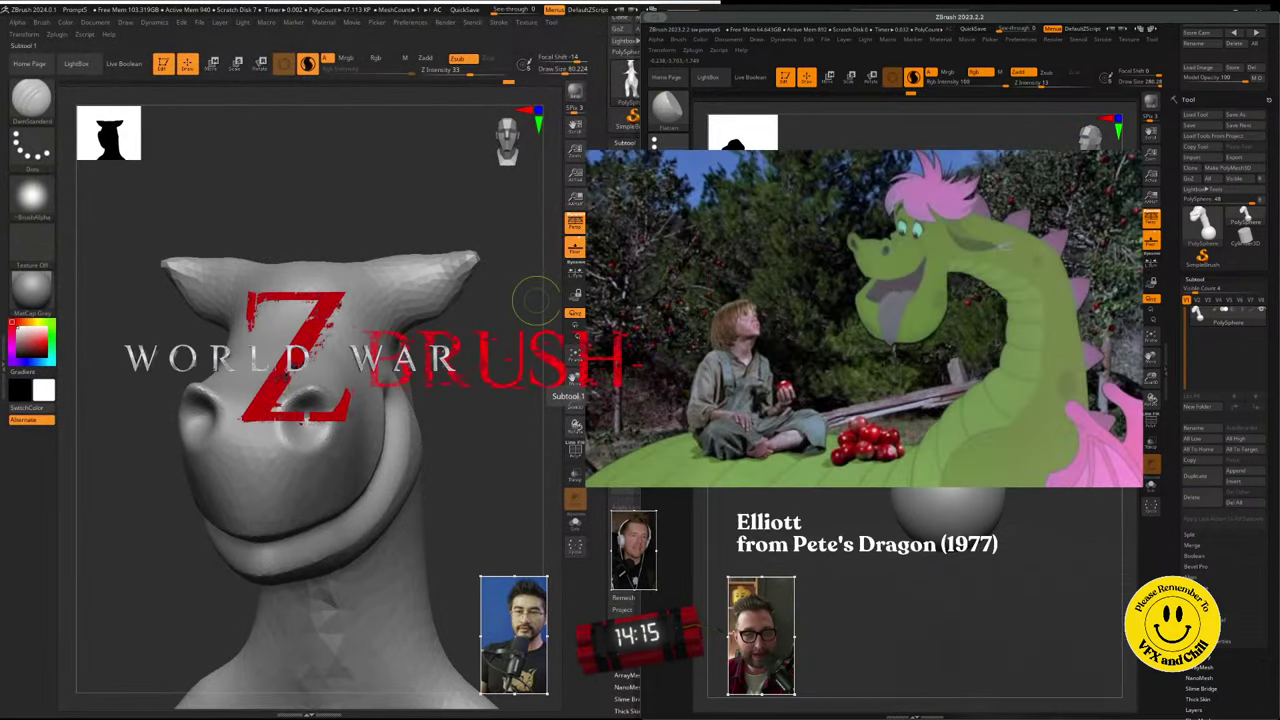
- Choose the Slide brush, try pulling the crown of the long-necked head, and view the head from the front
left_click(665, 112)
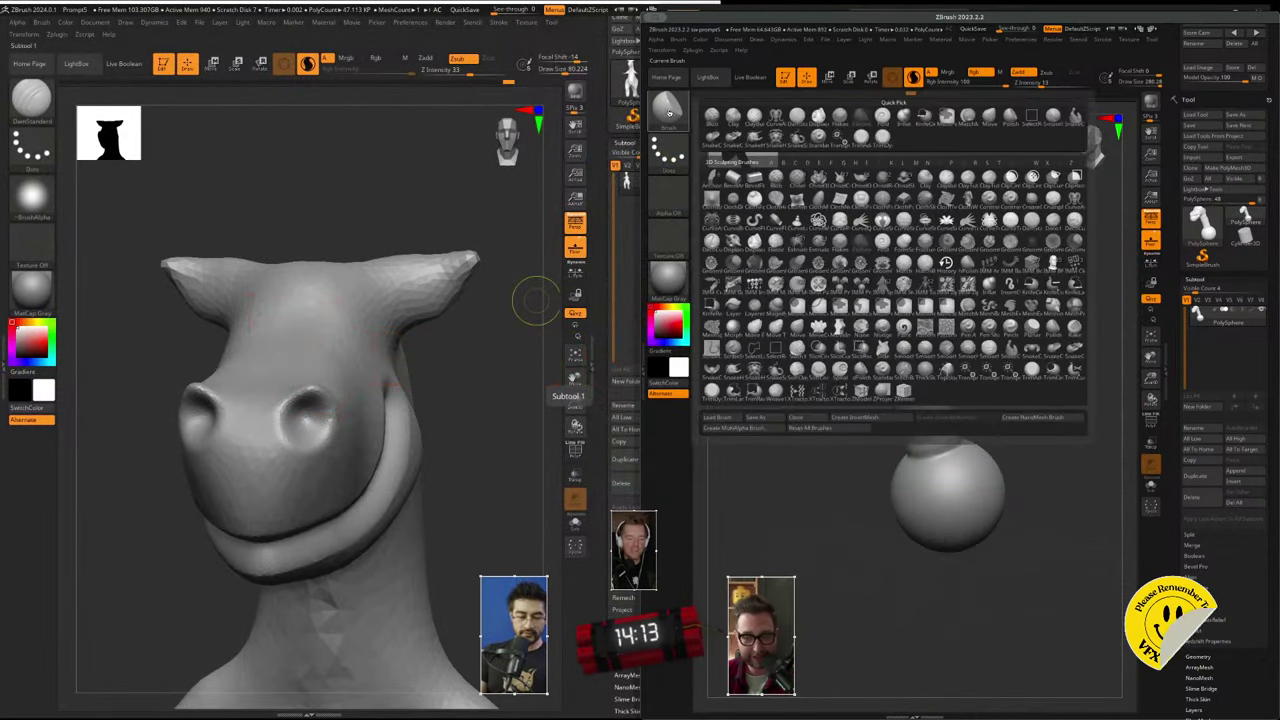
left_click(881, 357)
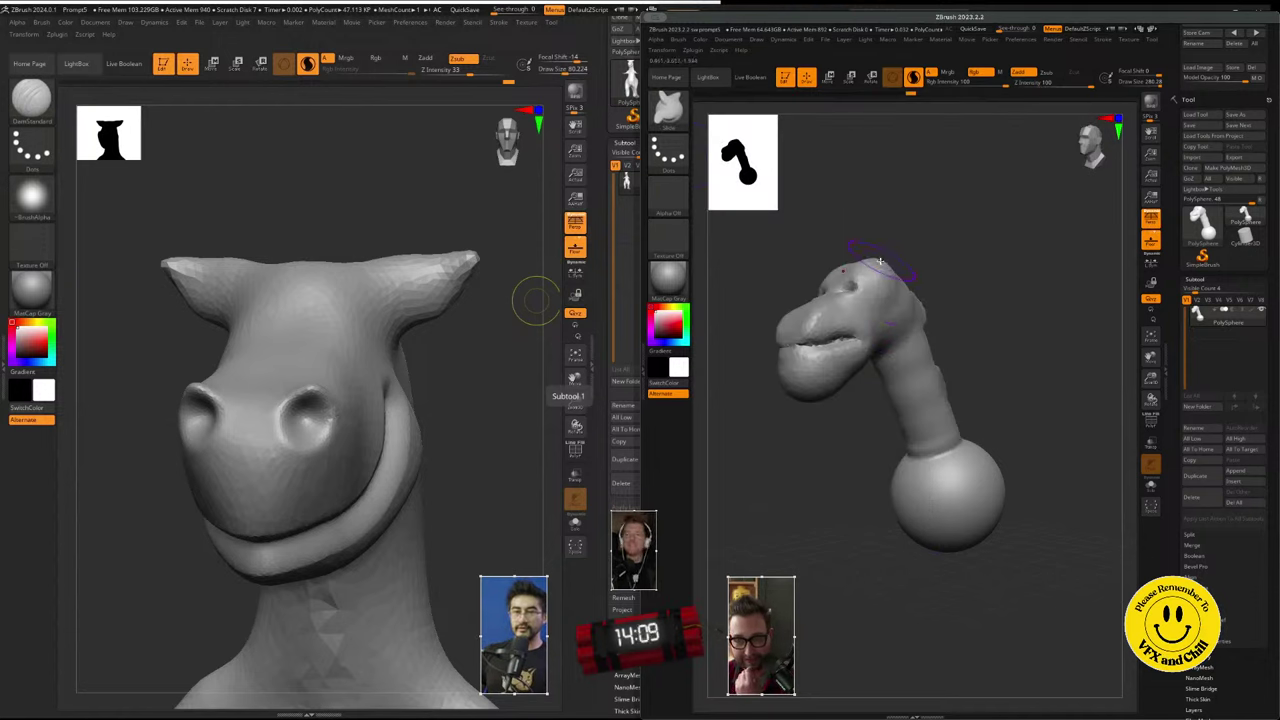
left_click_drag(940, 232, 880, 265)
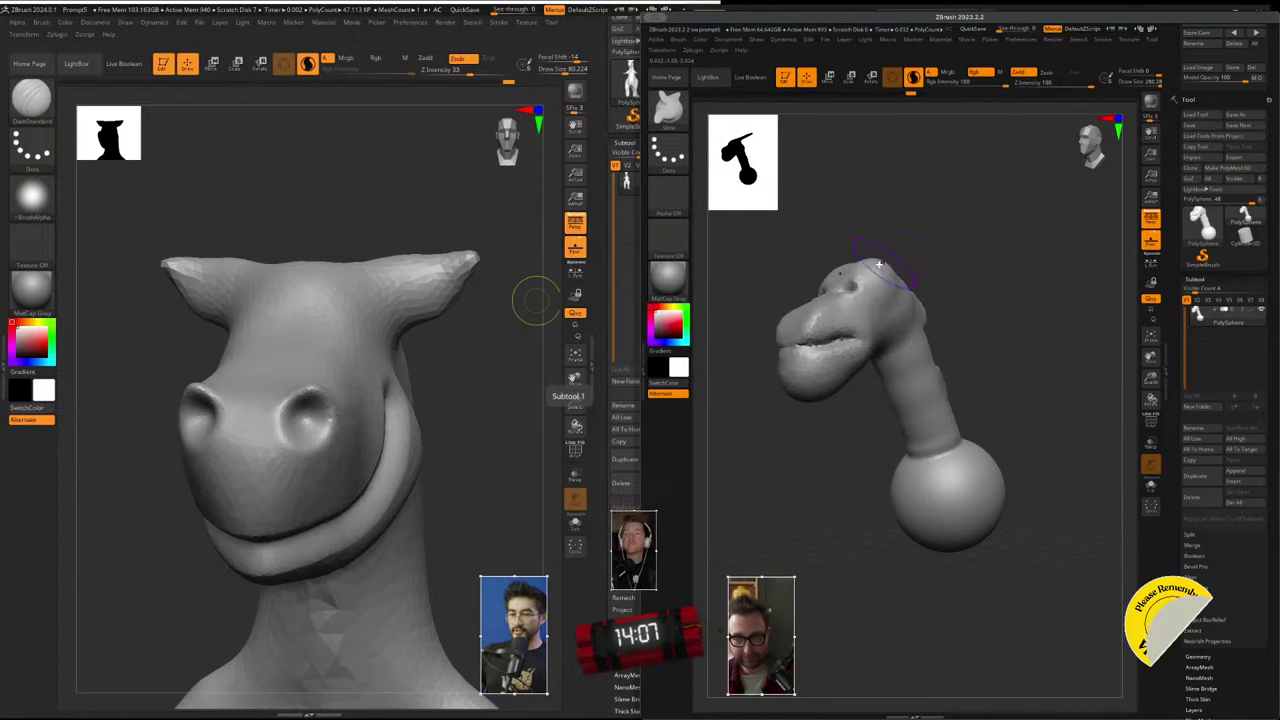
left_click(1090, 155)
left_click_drag(1000, 268, 957, 291)
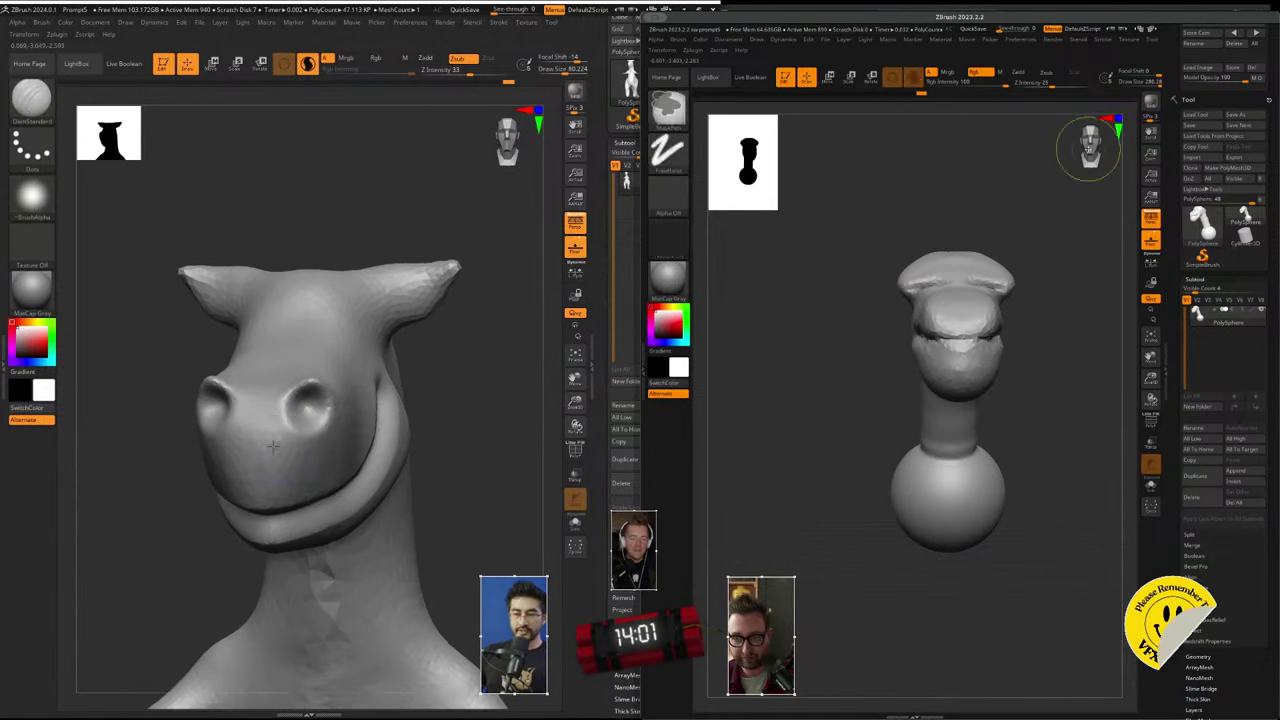
left_click(1117, 126)
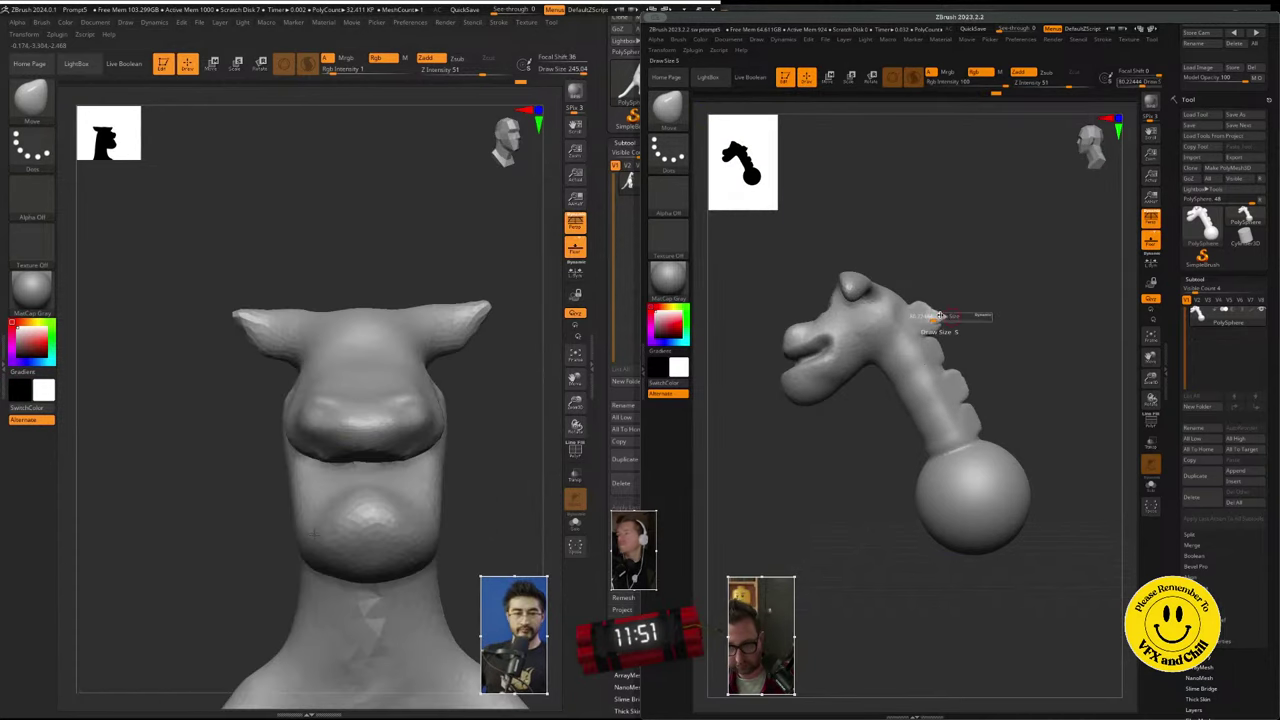
- Turn the wide-mouthed dragon's head with its curled ears to the front and choose the SnakeHook brush
left_click_drag(193, 345, 206, 375)
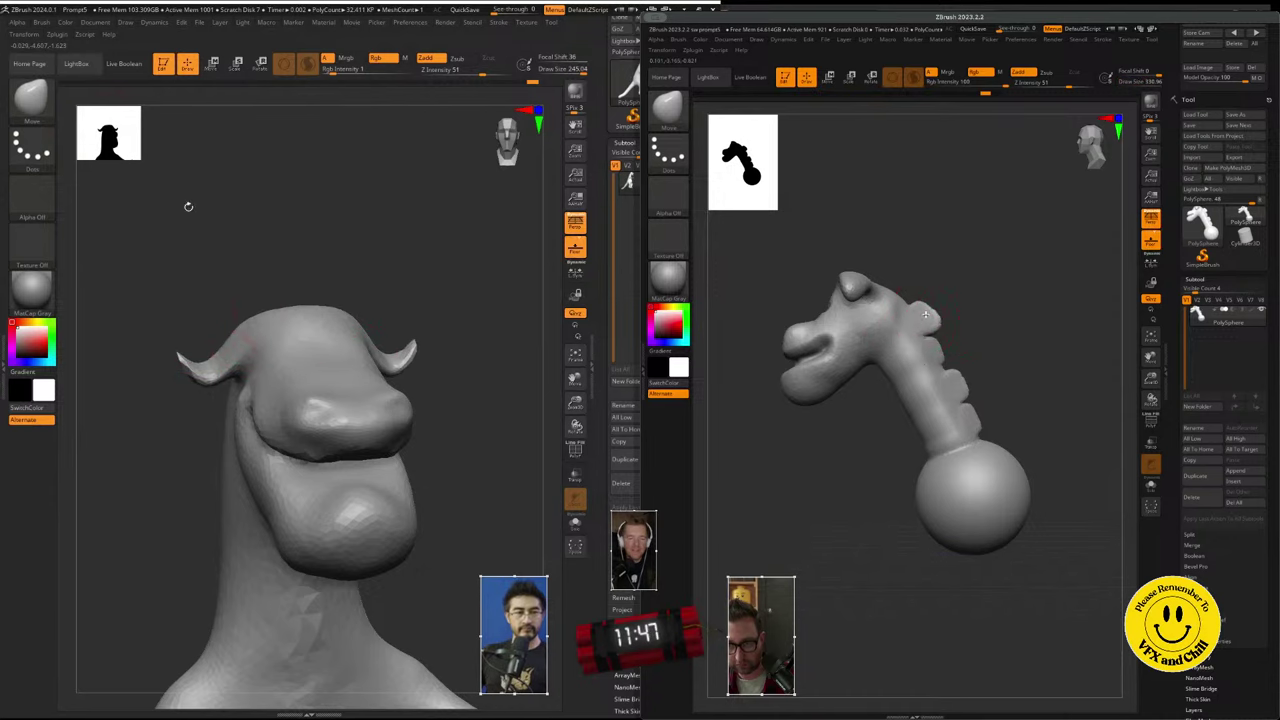
left_click(31, 100)
left_click(298, 106)
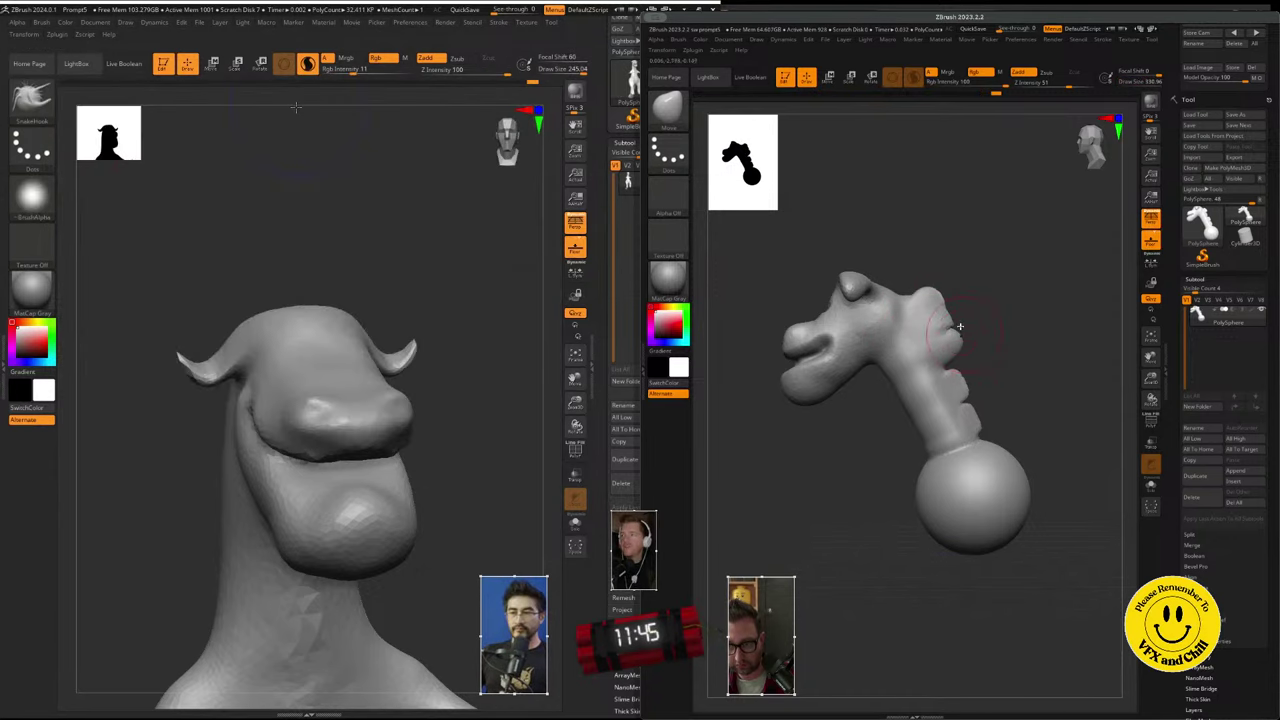
- Try to pull the long-necked head's spine bumps outward with the Move brush, check them from behind, and undo the pulls
left_click_drag(952, 384, 979, 412)
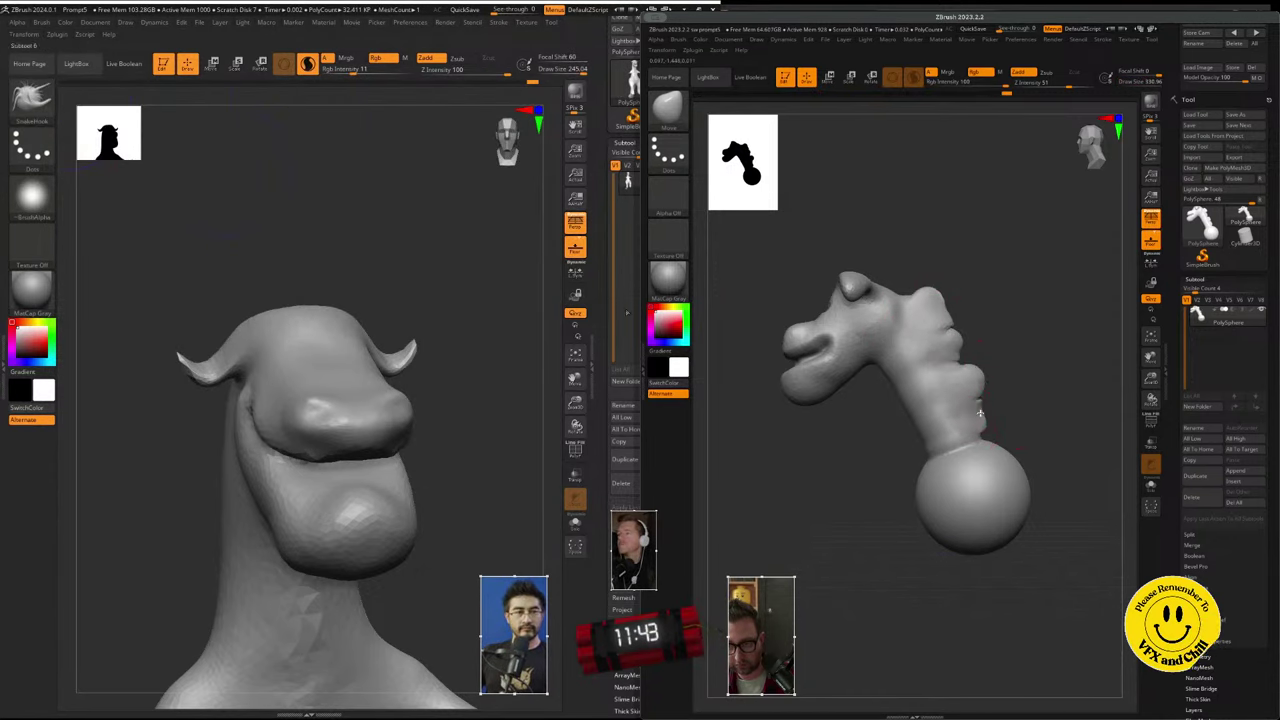
left_click_drag(1100, 143, 1081, 135)
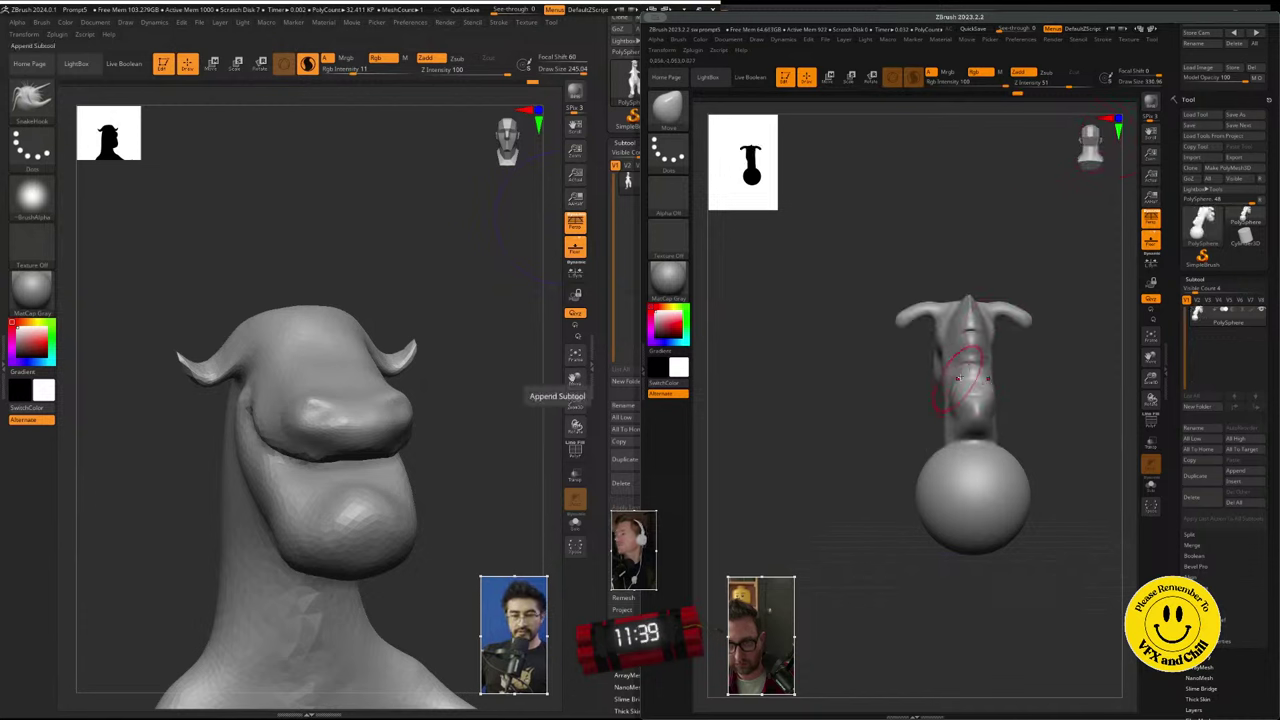
key("ctrl+z")
key("ctrl+z")
key("ctrl+z")
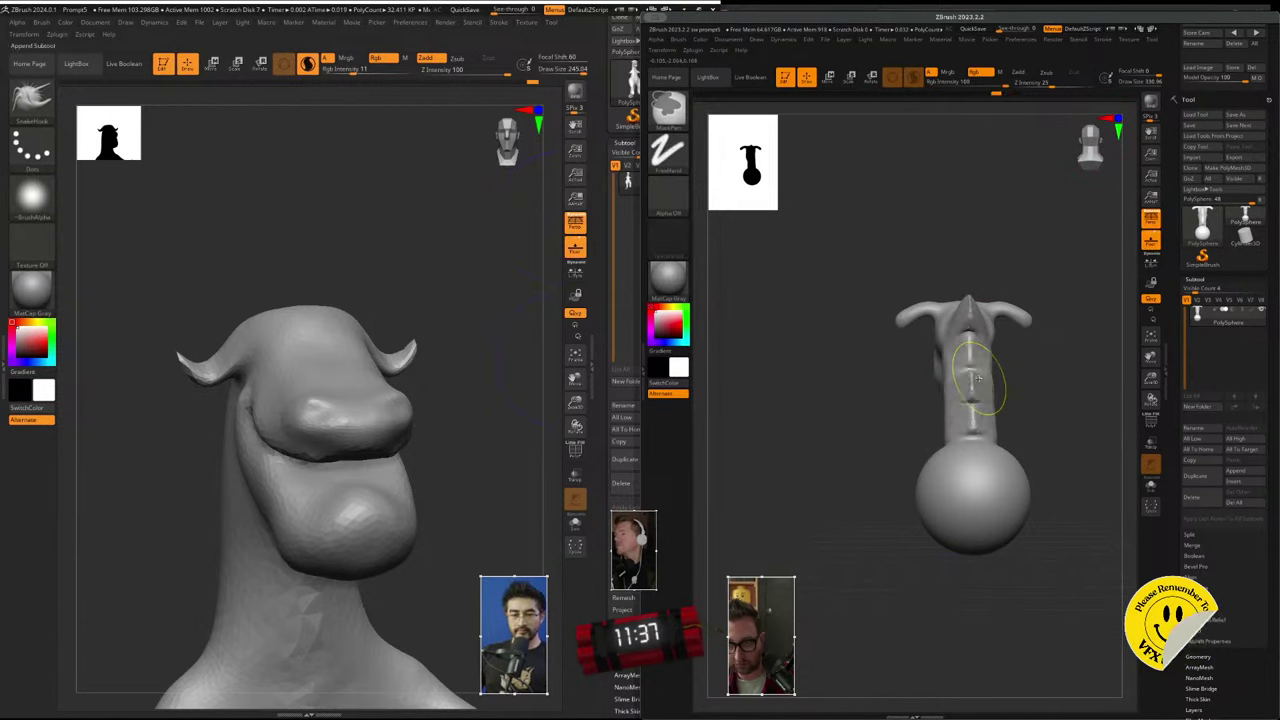
key("ctrl+z")
- Append a sphere subtool to the full-body dragon, make it active, and raise it with the gizmo toward the head
left_click(343, 507)
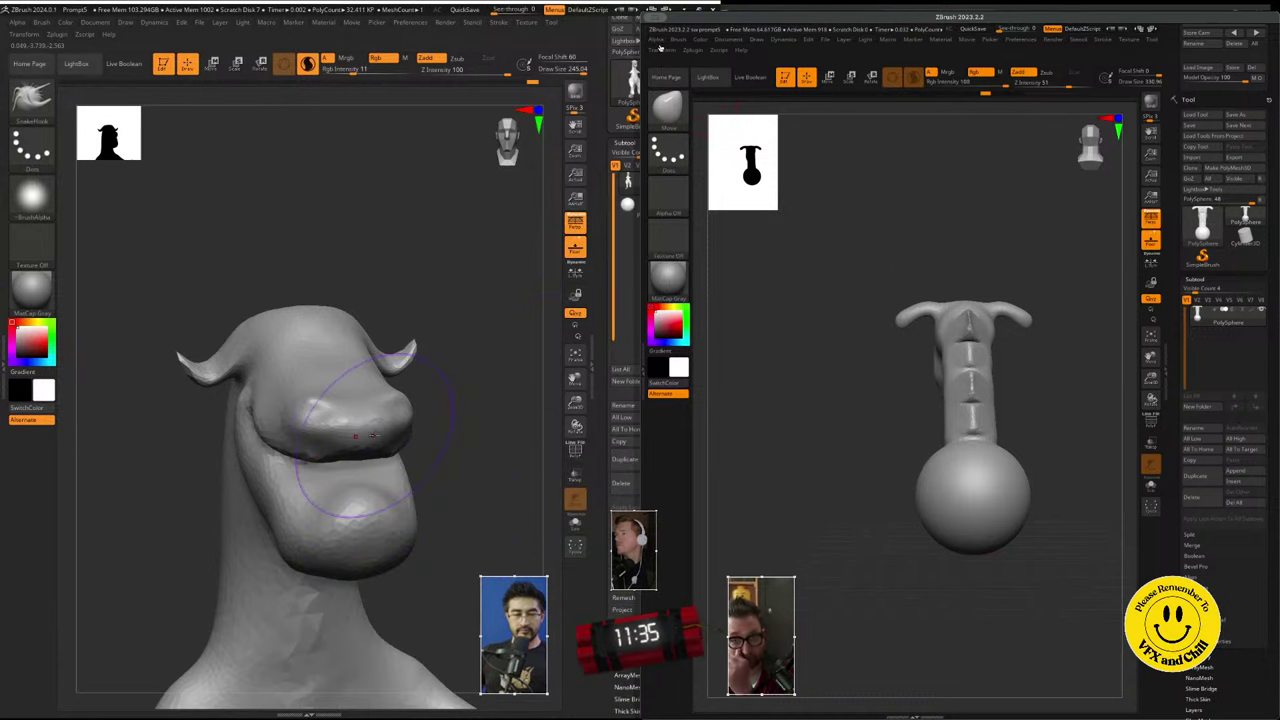
right_click_drag(466, 539, 420, 424, "ctrl")
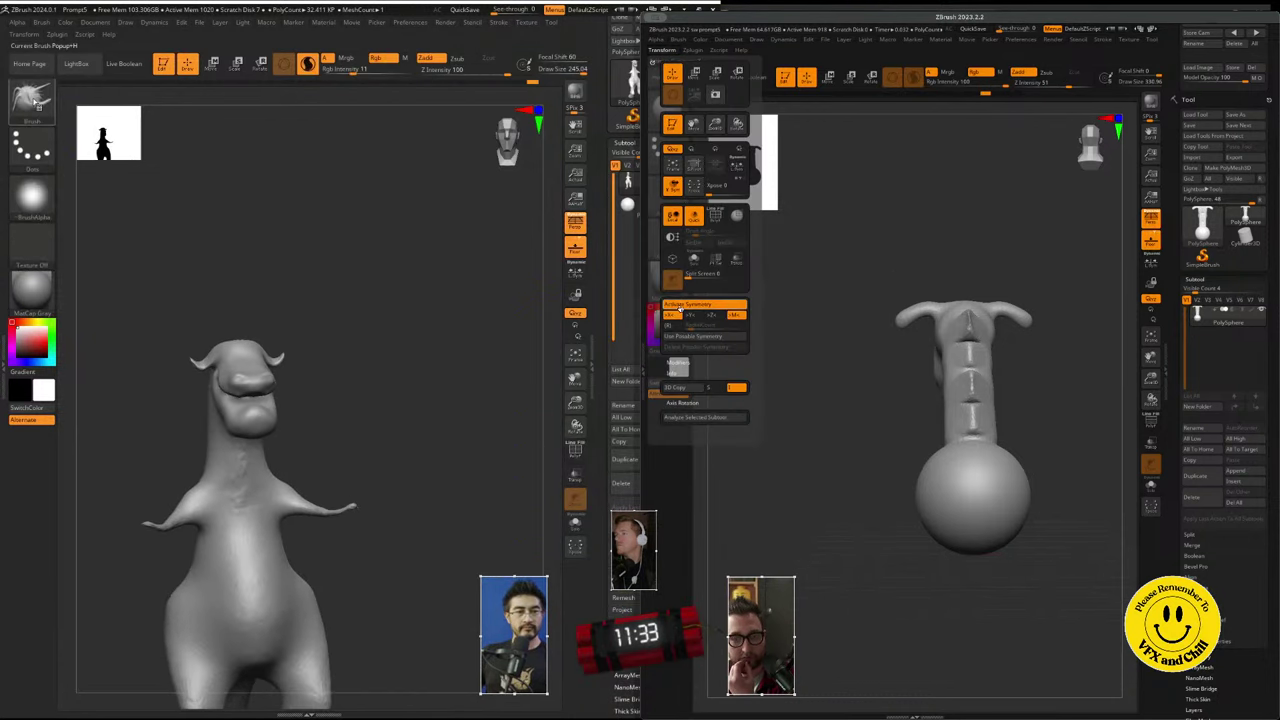
left_click(621, 216)
left_click(237, 63)
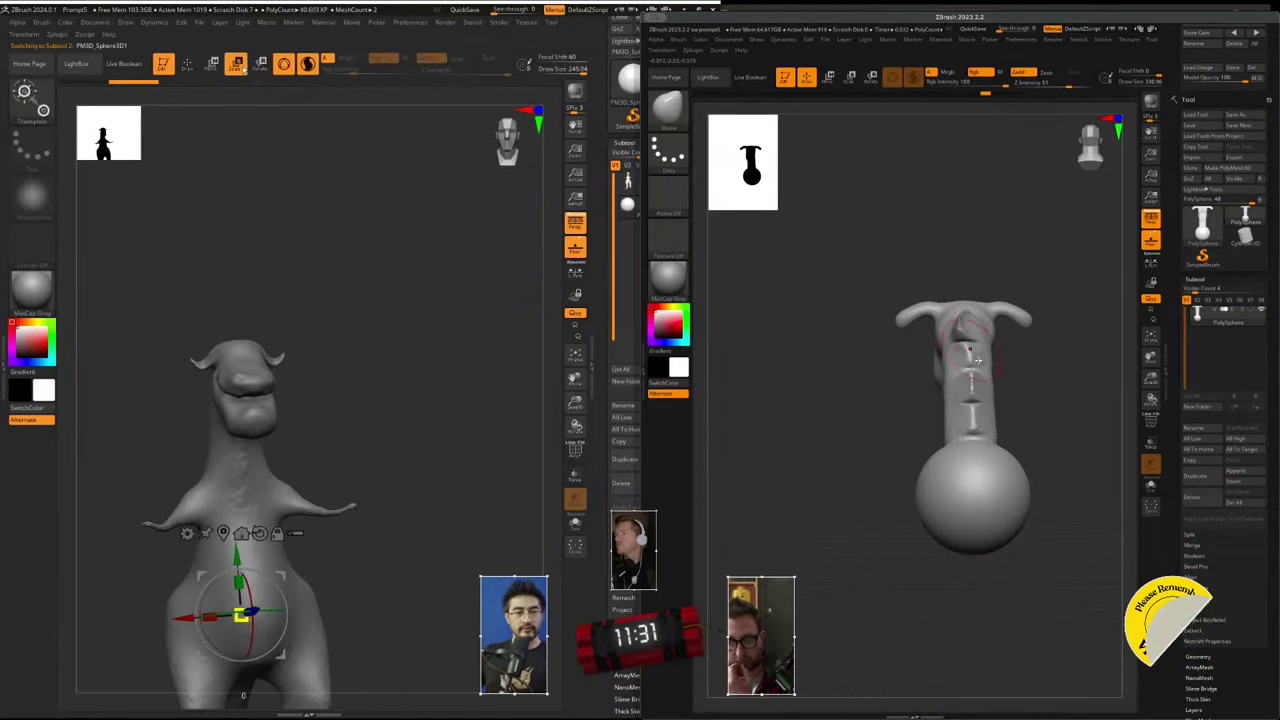
left_click_drag(237, 556, 210, 172)
left_click_drag(225, 228, 261, 170)
- View both dragons from the side, adjust the sphere behind the head, and pull the long neck's lowest bump outward
left_click(1091, 145)
left_click(1110, 145)
right_click_drag(256, 475, 287, 487)
left_click(1086, 147)
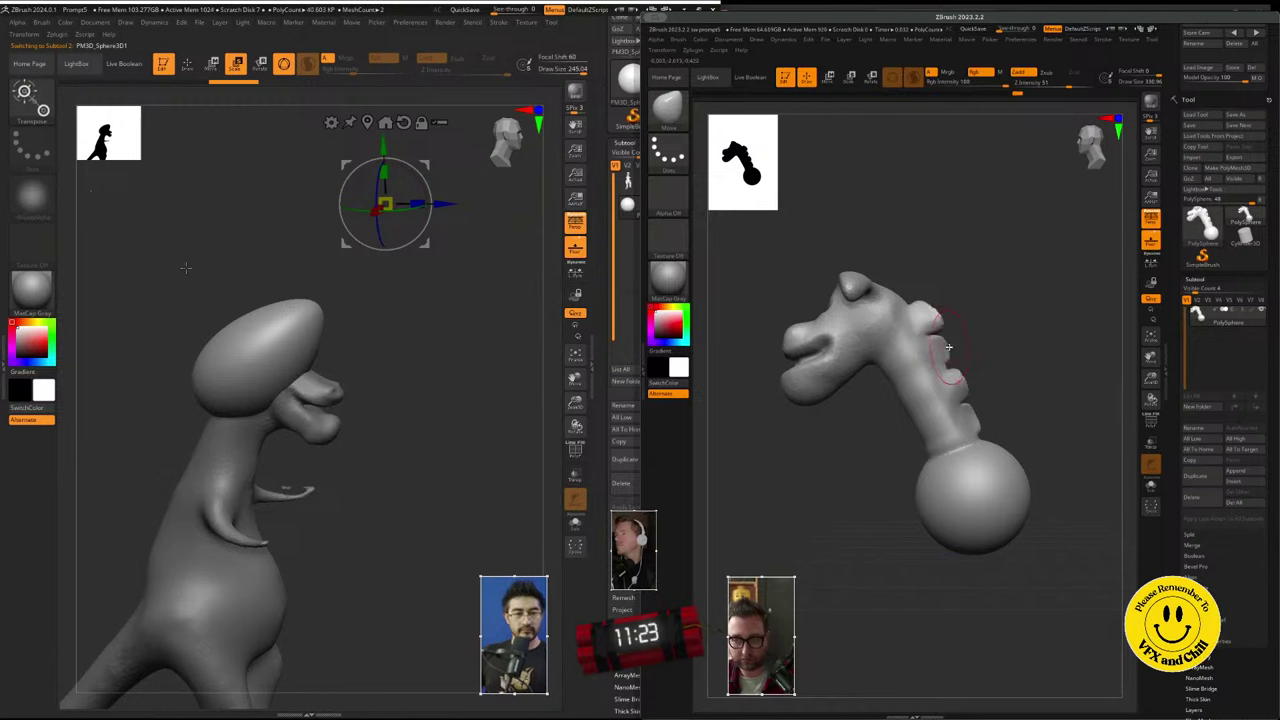
left_click_drag(385, 204, 352, 206)
left_click_drag(973, 418, 990, 412)
- Reshape the sphere into a narrow slanted spindle above the full-body dragon's head with the gizmo
left_click_drag(352, 206, 378, 205)
left_click(1092, 146)
left_click(1097, 153)
left_click_drag(1097, 153, 1057, 151)
left_click_drag(385, 204, 344, 216)
left_click_drag(1057, 151, 1043, 150)
left_click_drag(344, 216, 352, 218)
left_click_drag(1042, 150, 1031, 147)
left_click_drag(355, 220, 340, 230)
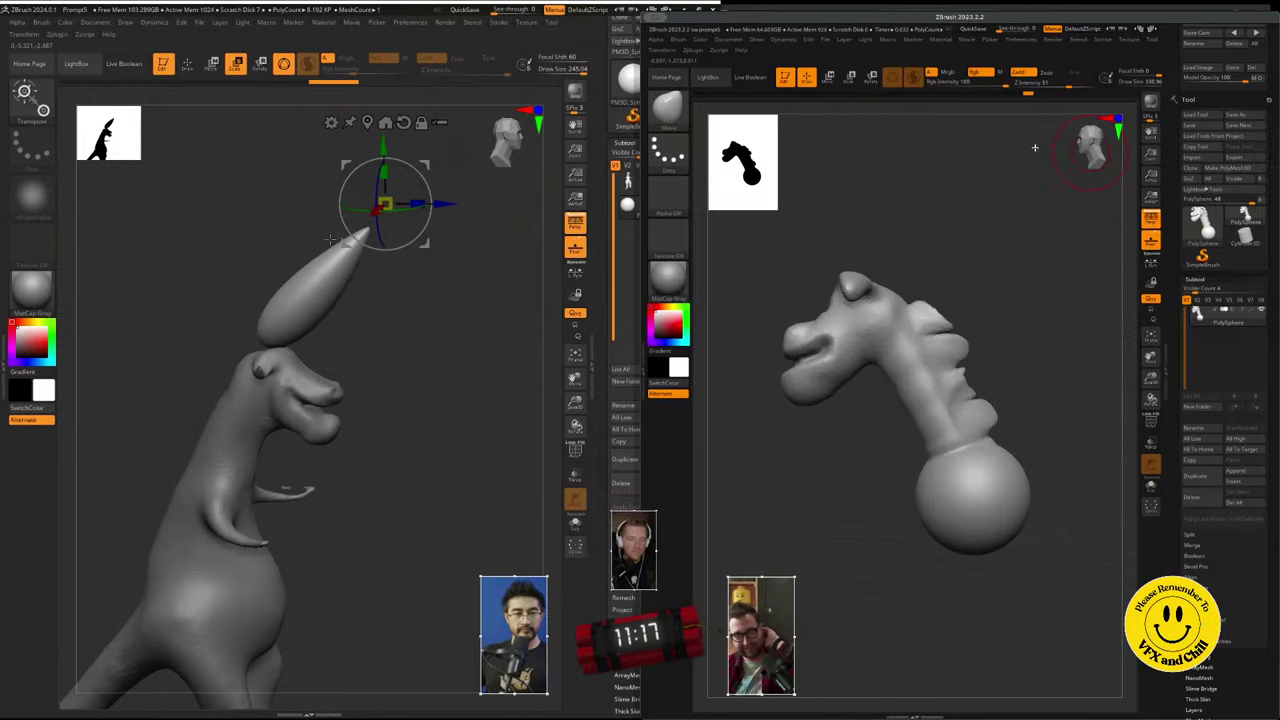
- Lower and shorten the spindle with the gizmo so it sits on the full-body dragon's head as a hair tuft
left_click_drag(1035, 148, 1041, 147)
left_click_drag(447, 204, 294, 210)
left_click_drag(231, 152, 234, 231)
left_click_drag(296, 290, 340, 290)
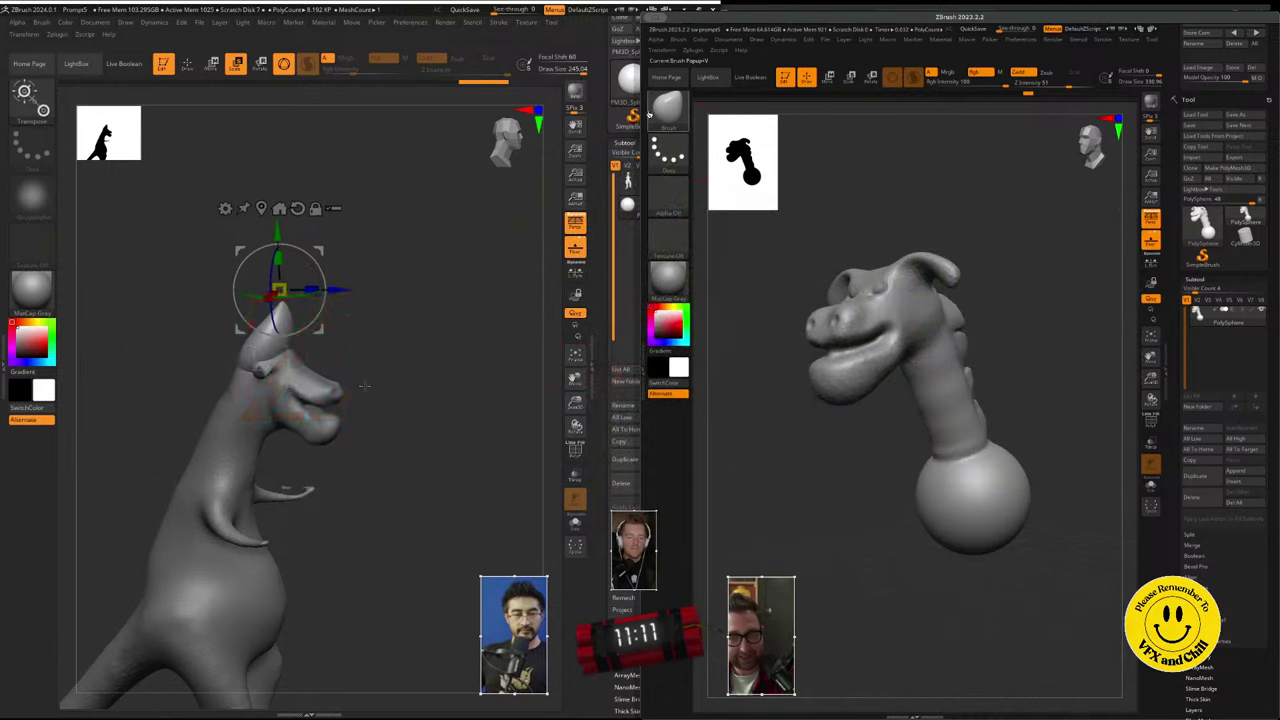
left_click_drag(363, 386, 392, 360)
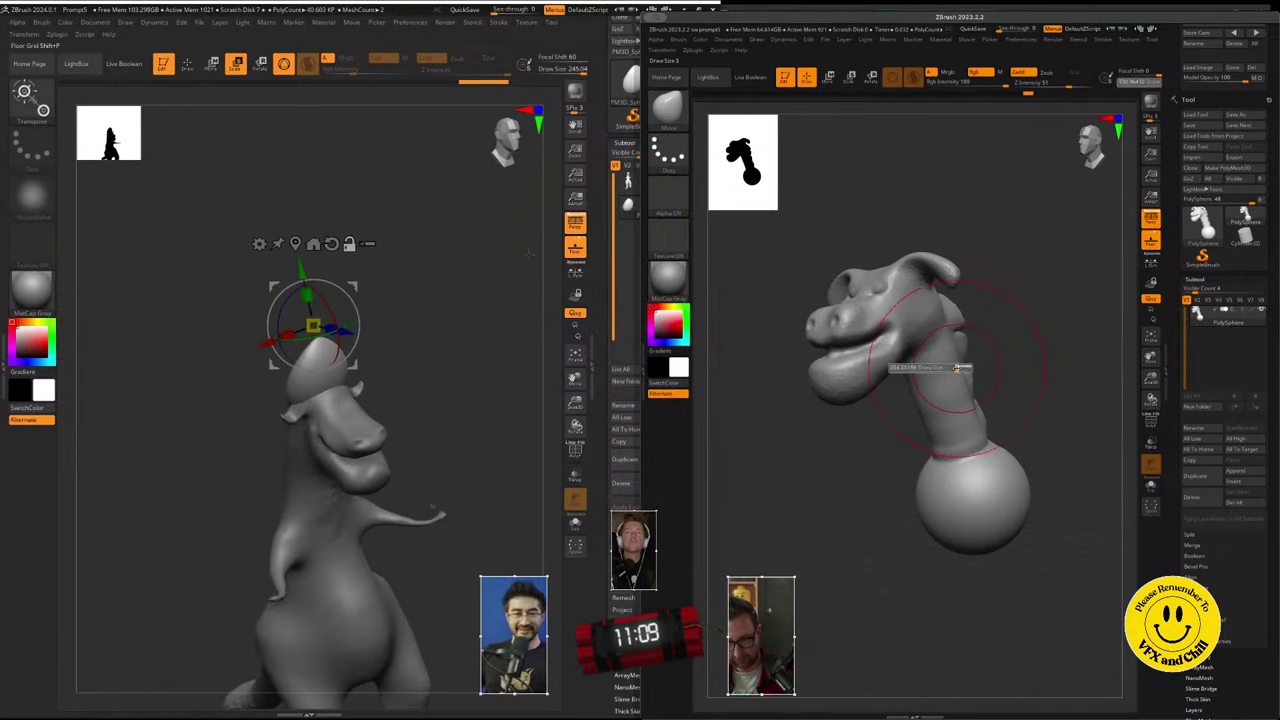
- Choose the SnakeHook brush and pull a raised ridge out of the top of the hair tuft
key("b")
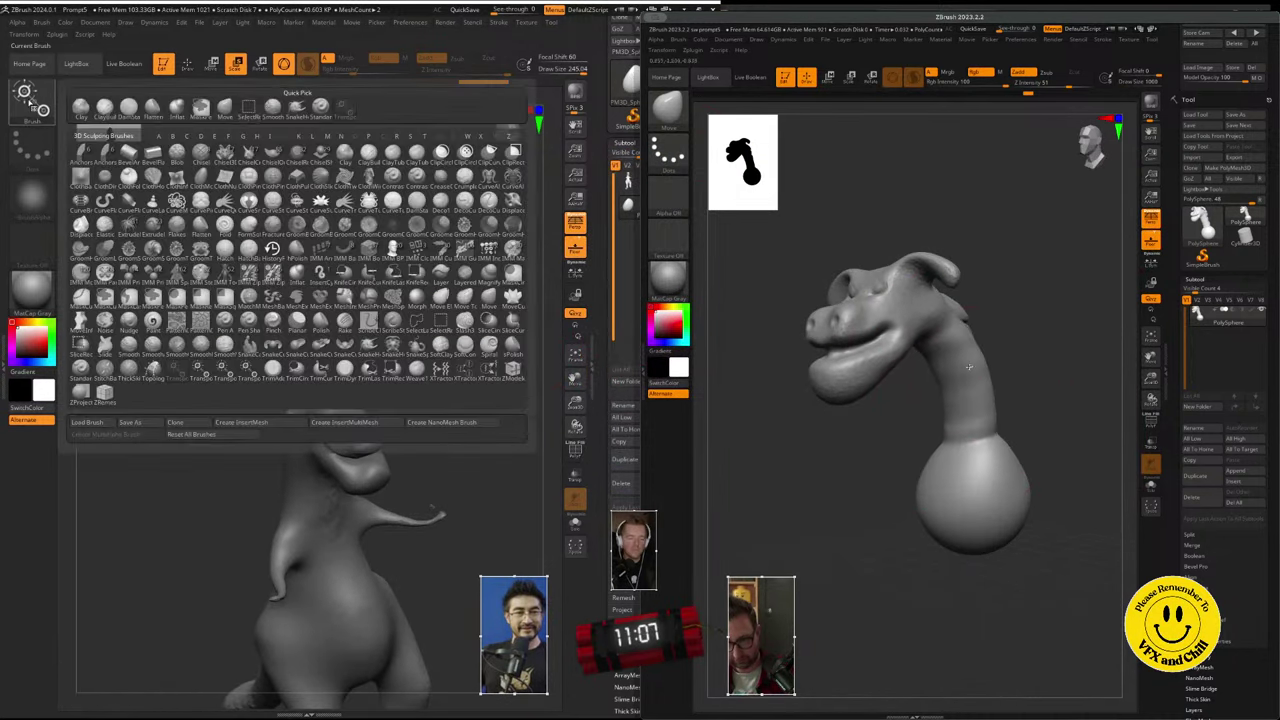
left_click(307, 118)
mouse_move(350, 370)
right_mouse_down()
mouse_move(323, 384)
mouse_move(471, 286)
mouse_move(394, 329)
right_mouse_up()
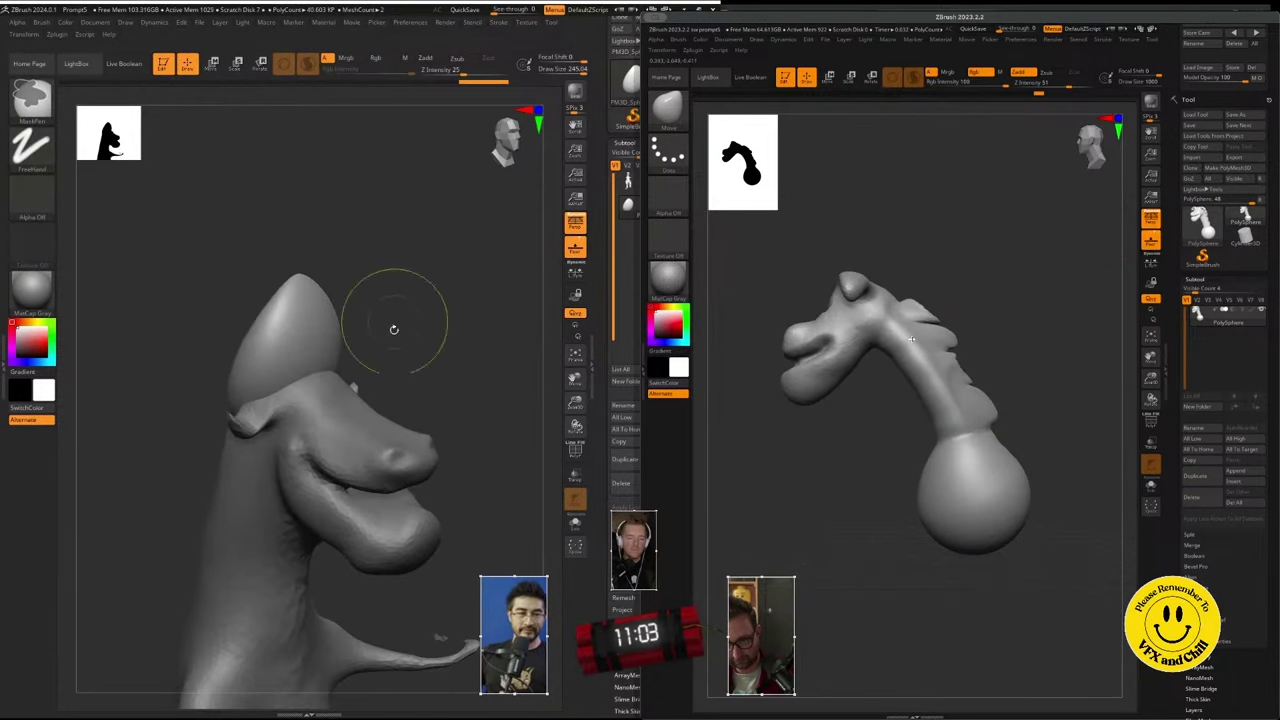
mouse_move(363, 420)
right_mouse_down()
mouse_move(330, 424)
mouse_move(340, 398)
right_mouse_up()
mouse_move(250, 335)
left_mouse_down()
mouse_move(306, 286)
mouse_move(312, 304)
left_mouse_up()
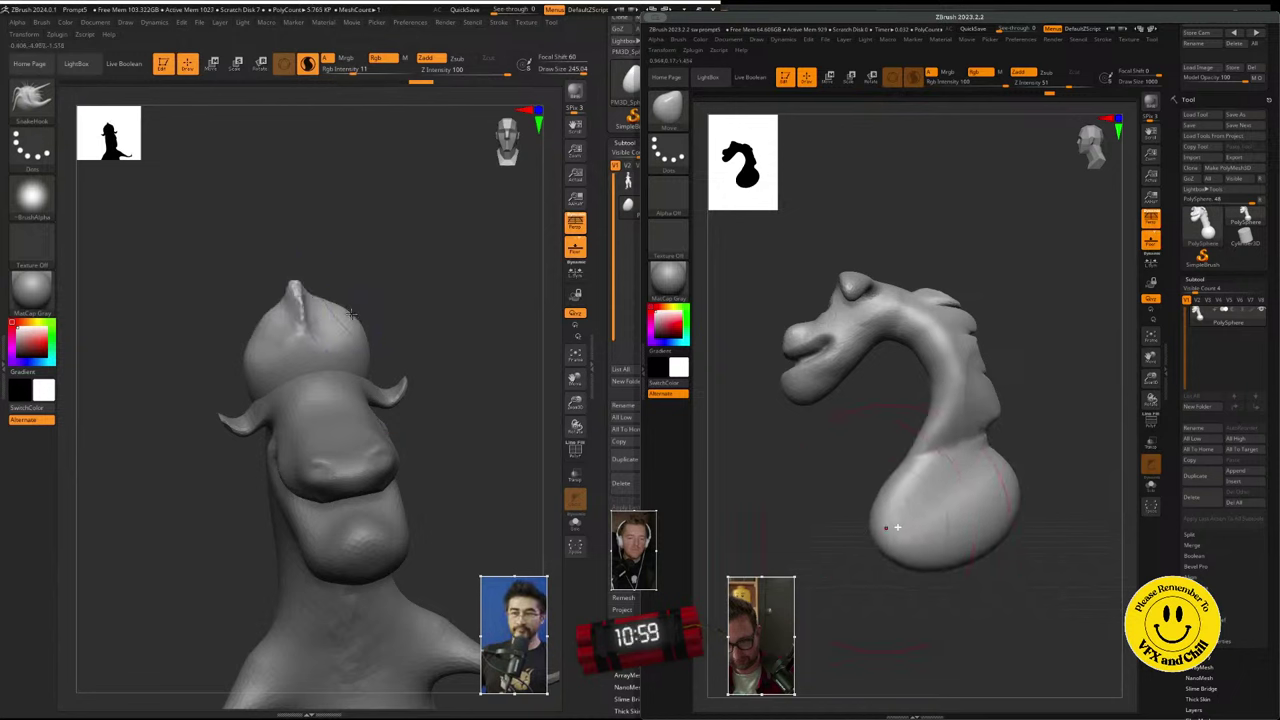
right_click_drag(341, 331, 396, 331)
left_click_drag(236, 312, 281, 332)
- Adjust the SnakeHook draw size to about 262 and pull the hair over the forehead into a pointed lock
key("space")
left_click(1093, 142)
right_click_drag(400, 335, 362, 312)
left_click_drag(291, 345, 430, 385)
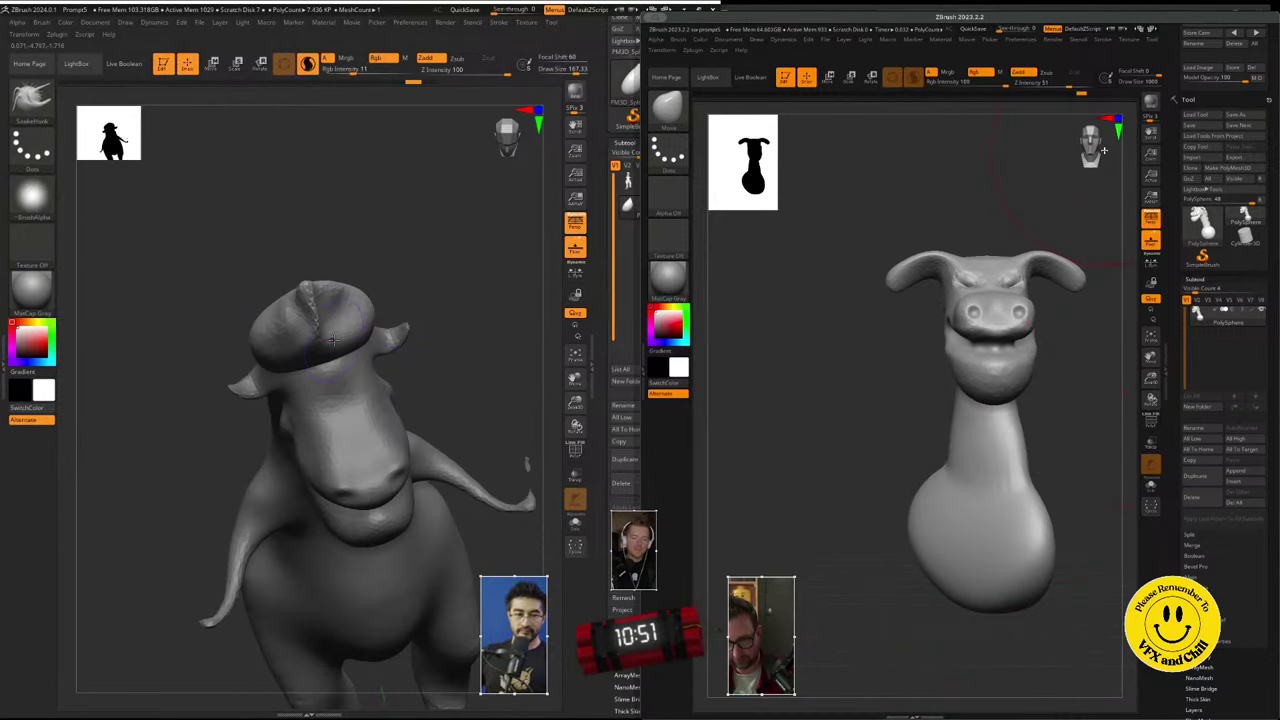
key("space")
left_click_drag(333, 358, 408, 351)
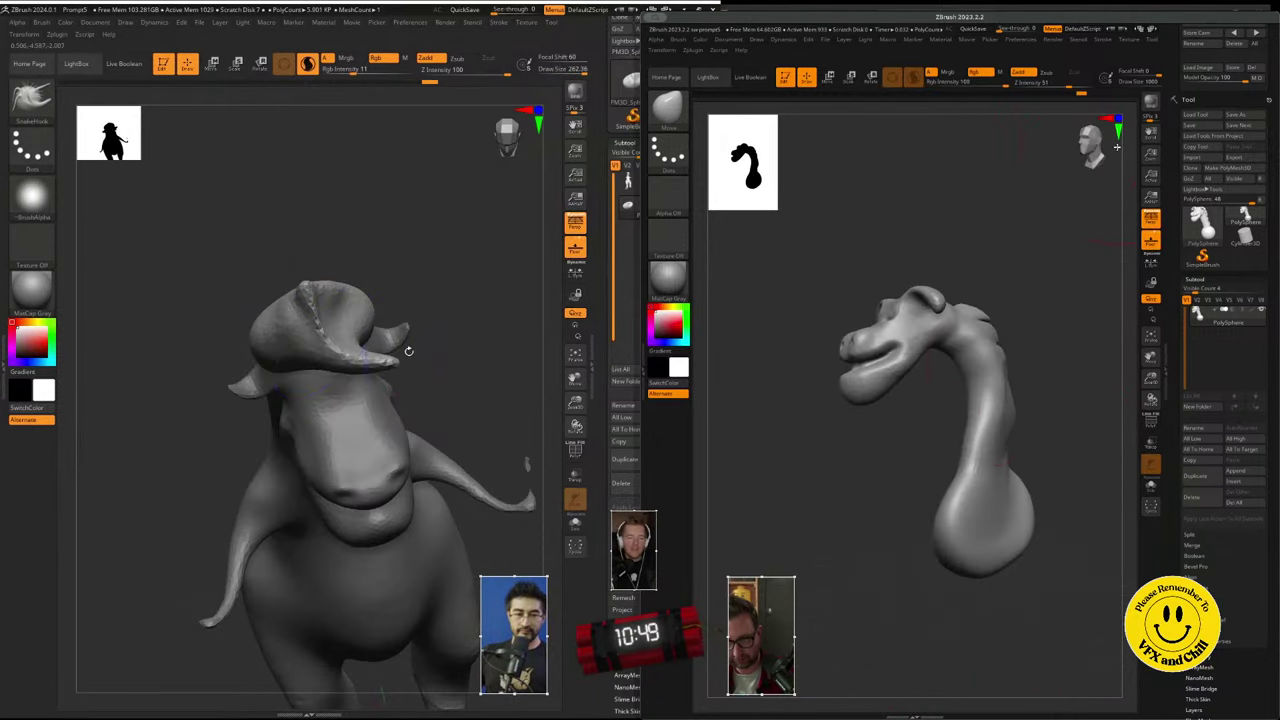
- Pull several more pointed locks out of the sides, top and back of the hair with the SnakeHook brush
right_click_drag(378, 378, 340, 327)
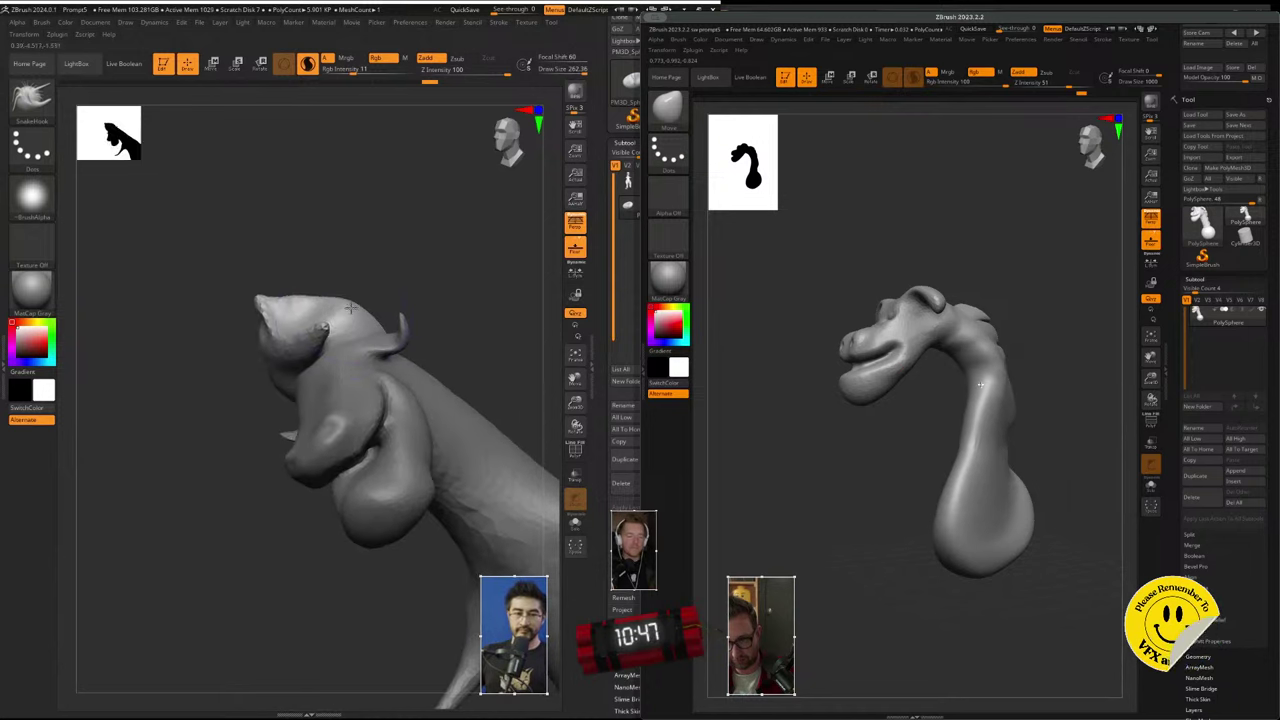
left_click_drag(340, 326, 408, 297)
right_click_drag(413, 355, 391, 342)
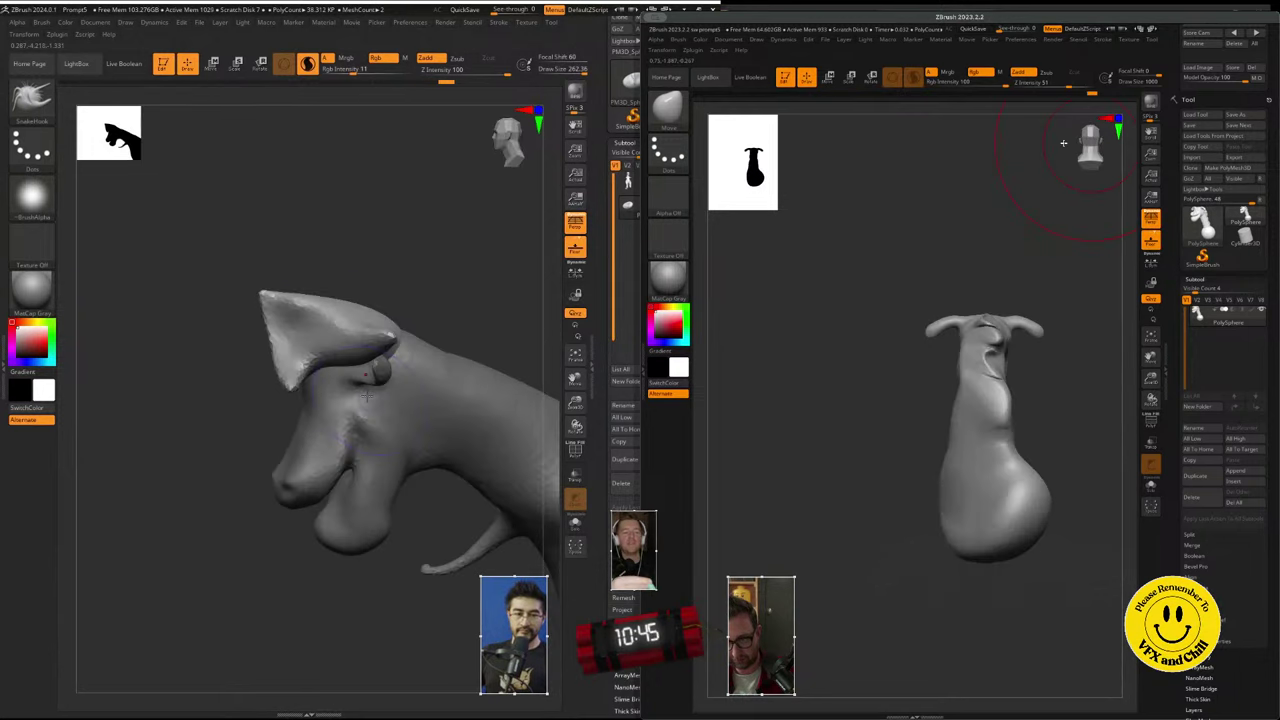
left_click_drag(390, 338, 412, 290)
right_click_drag(412, 300, 435, 415)
left_click_drag(434, 414, 400, 280)
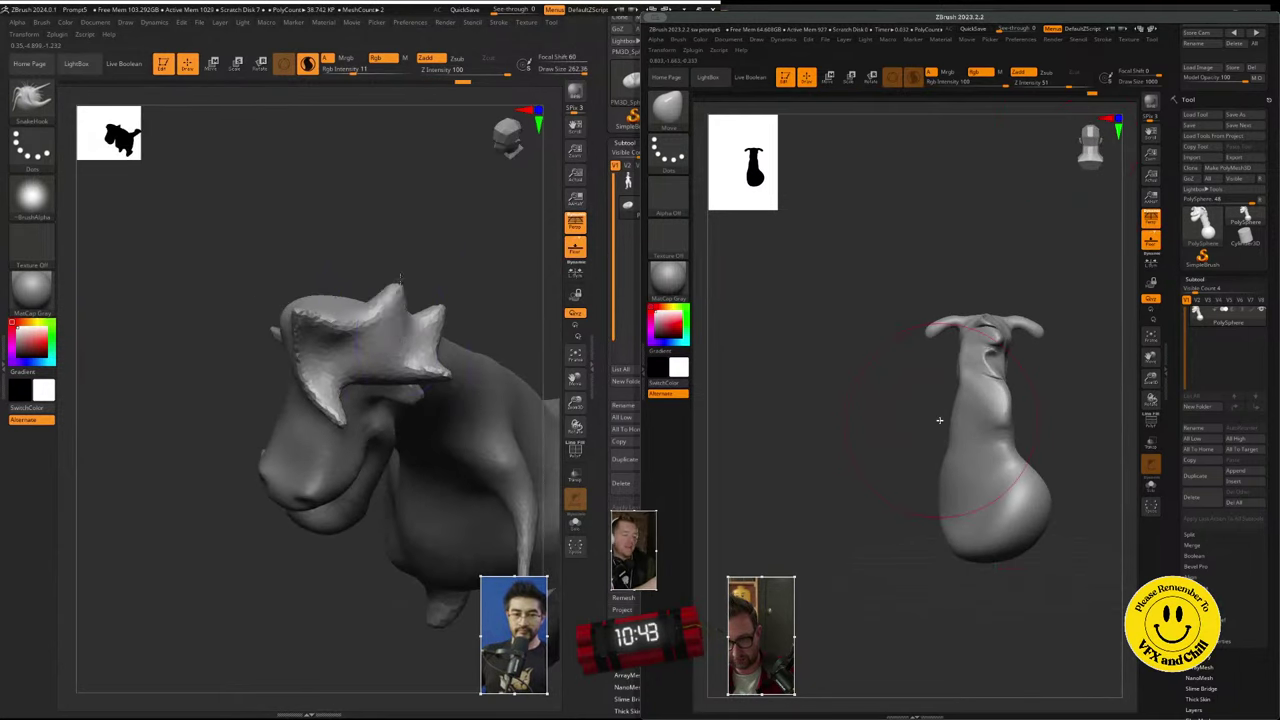
left_click_drag(405, 360, 392, 320)
mouse_move(262, 250)
left_mouse_down()
mouse_move(232, 262)
mouse_move(200, 320)
mouse_move(255, 284)
mouse_move(255, 310)
mouse_move(325, 355)
mouse_move(409, 331)
mouse_move(322, 325)
left_mouse_up()
- Try to inflate the bulb at the base of the long neck with the Inflat brush, and undo the strokes
left_click(990, 286)
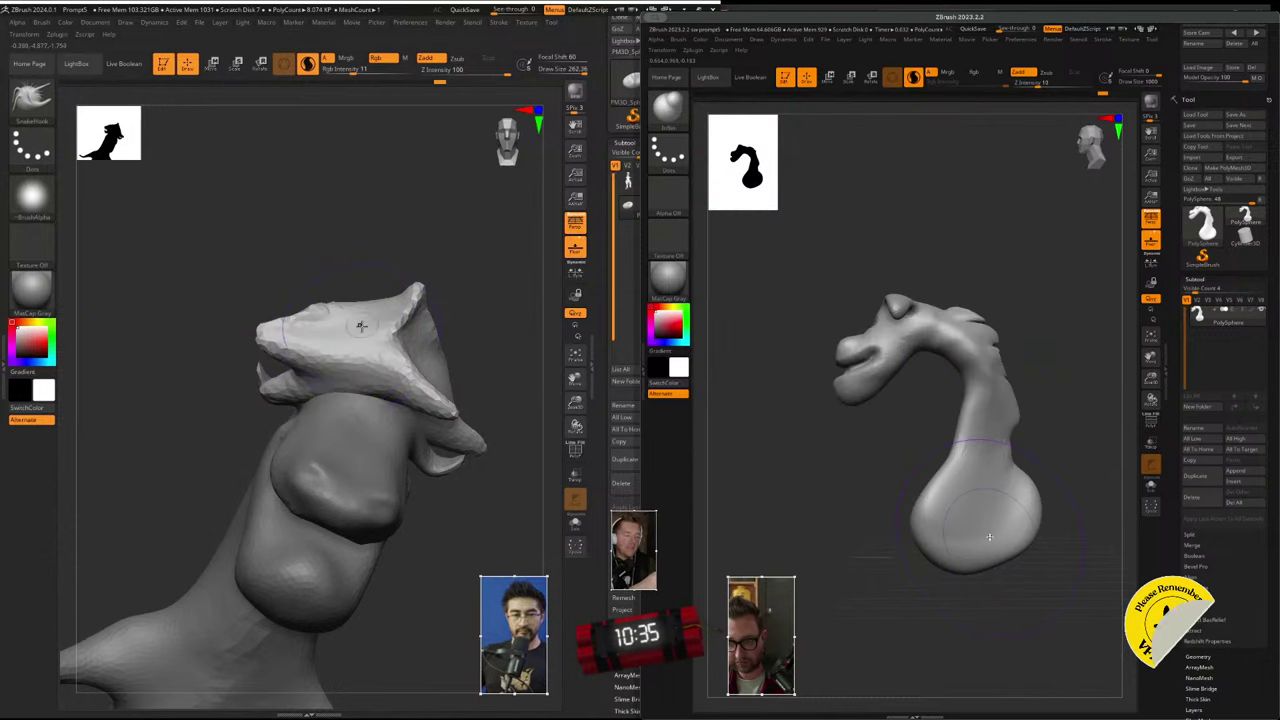
mouse_move(985, 535)
left_mouse_down()
mouse_move(967, 543)
mouse_move(966, 532)
left_mouse_up()
key("ctrl+z")
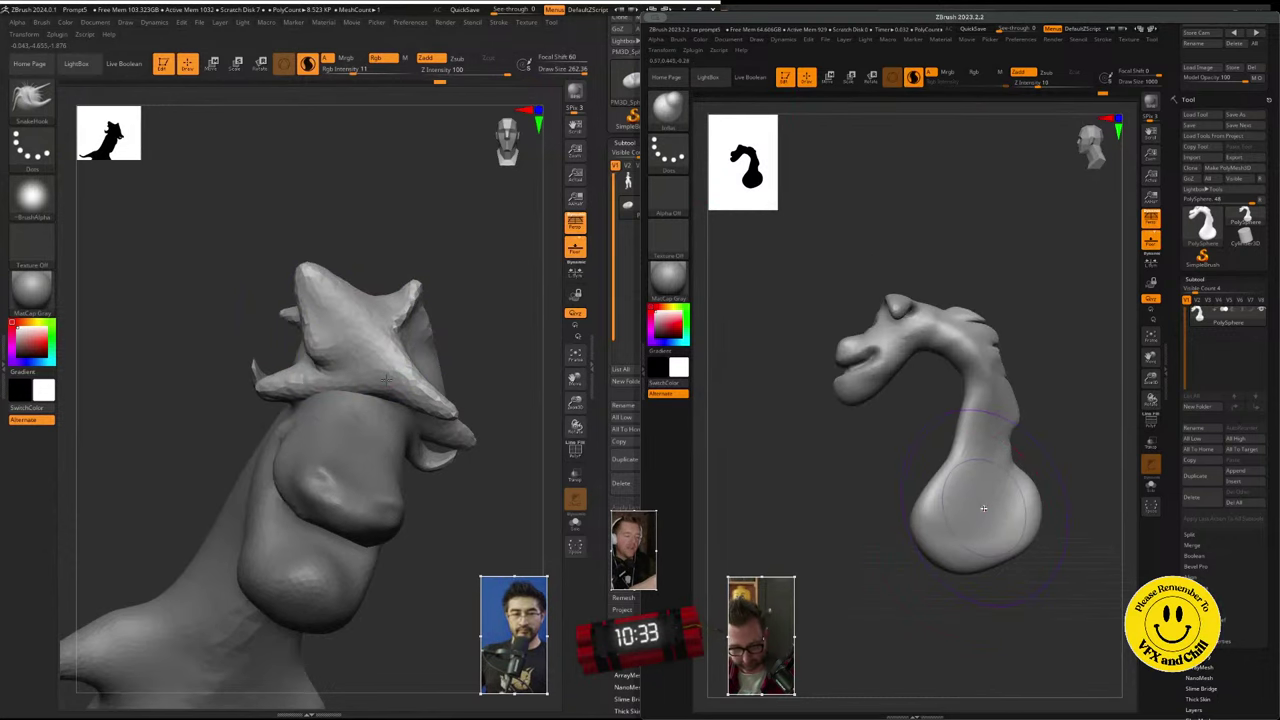
key("s")
left_click(974, 508)
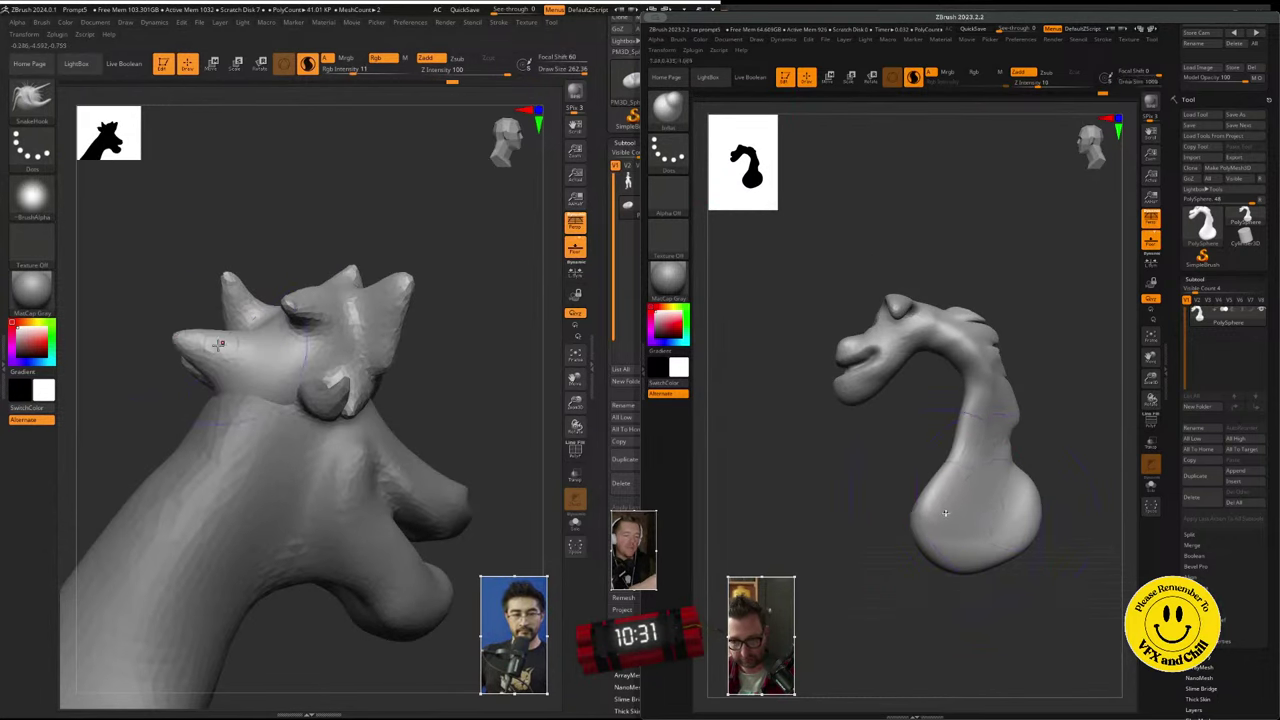
mouse_move(945, 513)
left_mouse_down()
mouse_move(968, 517)
mouse_move(932, 492)
left_mouse_up()
key("ctrl+z")
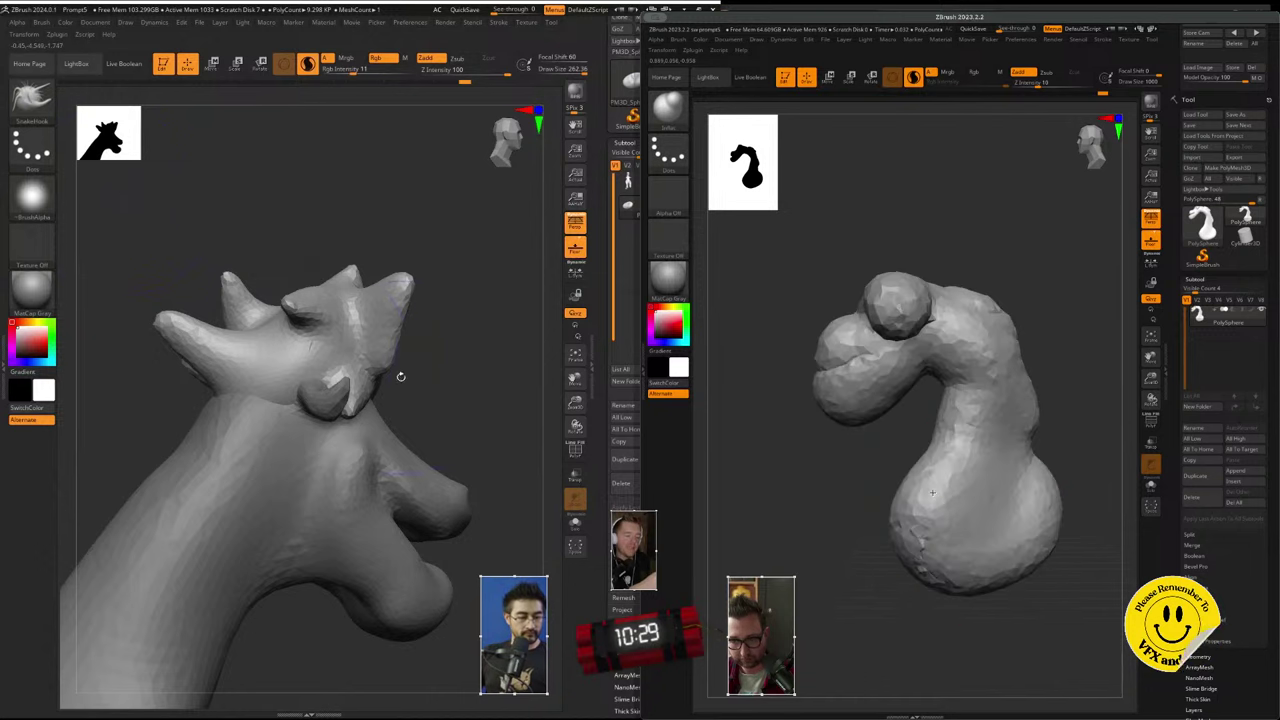
- Choose the Move brush, reshape the pointed hair locks, and set the draw size to about 250.75
key("b")
key("m")
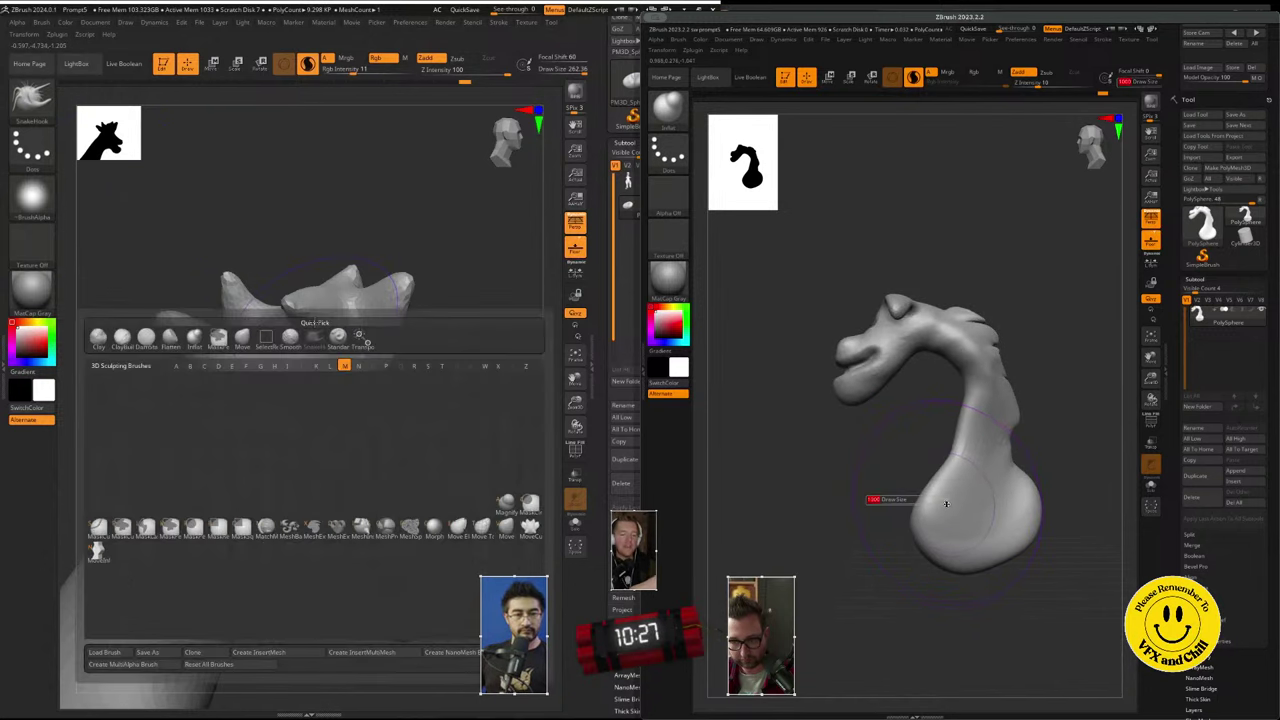
key("v")
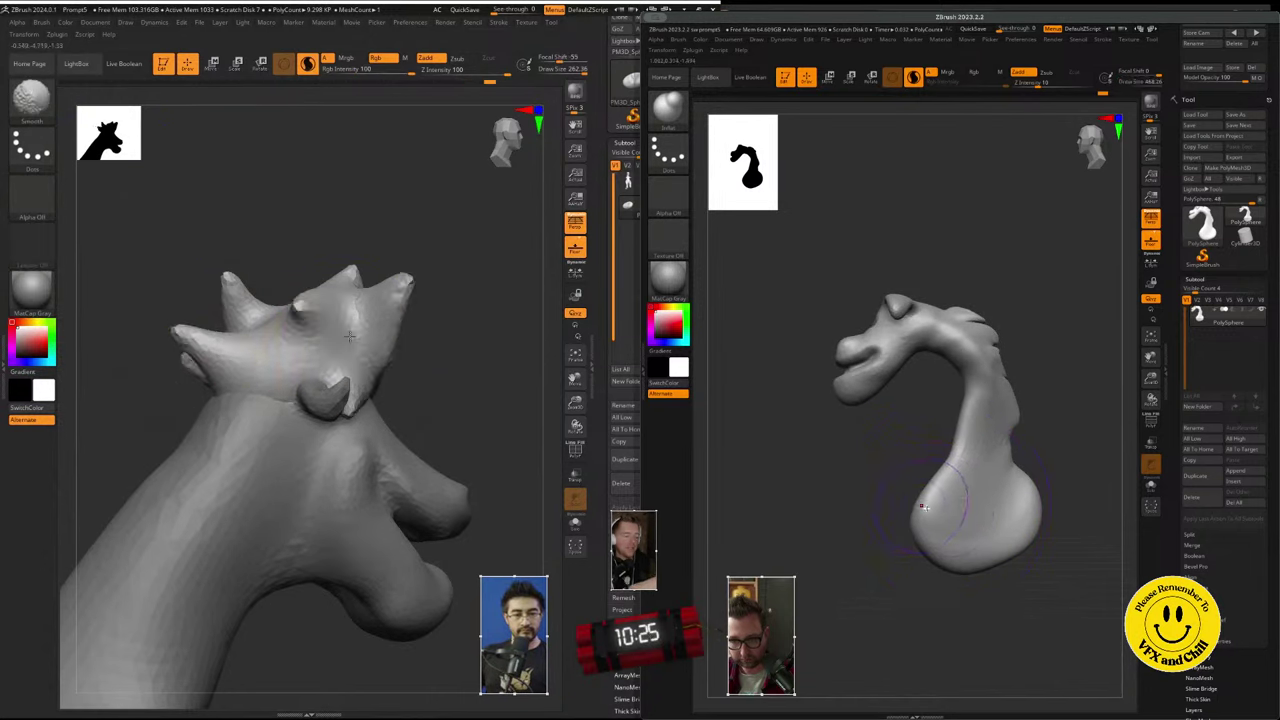
left_click_drag(480, 338, 363, 331)
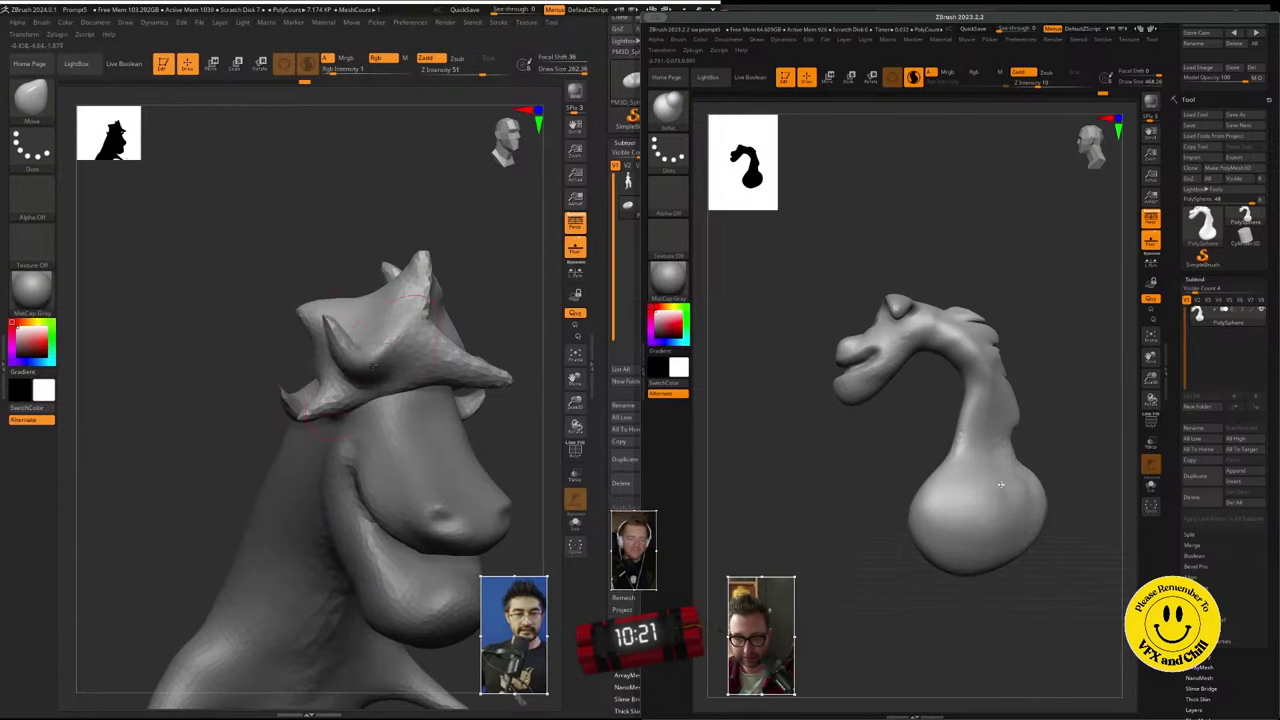
key("space")
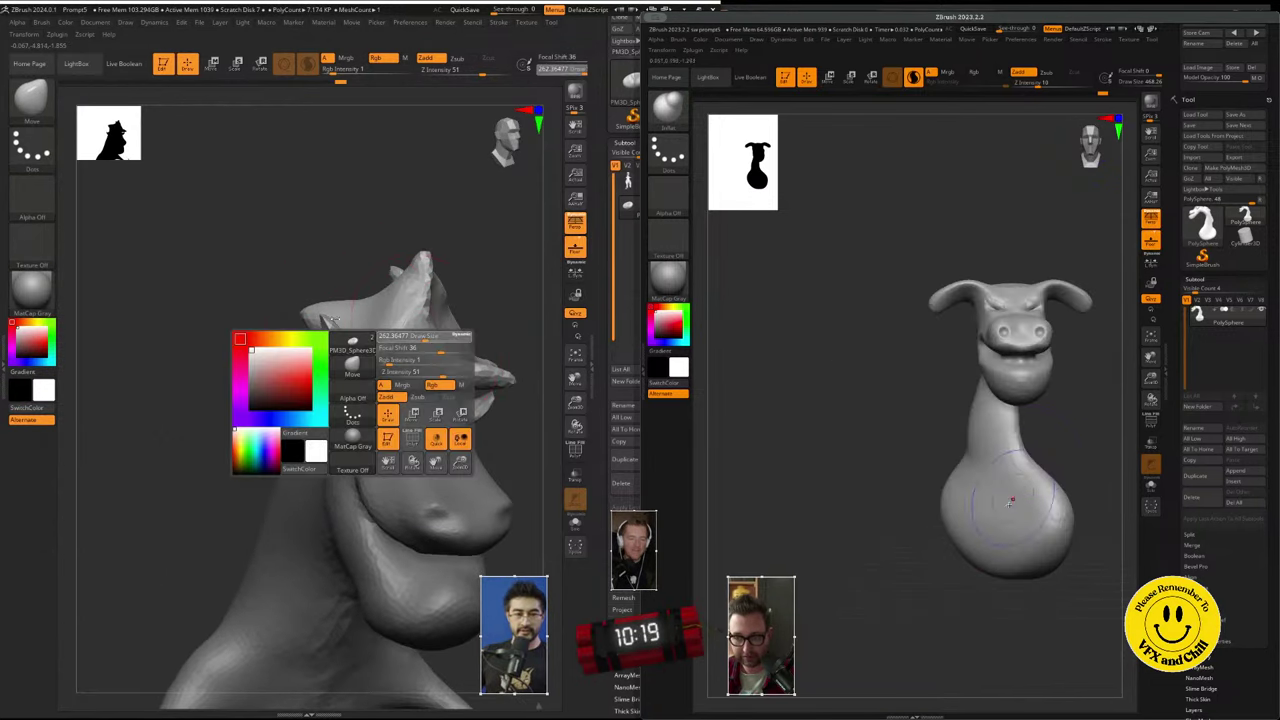
key("space")
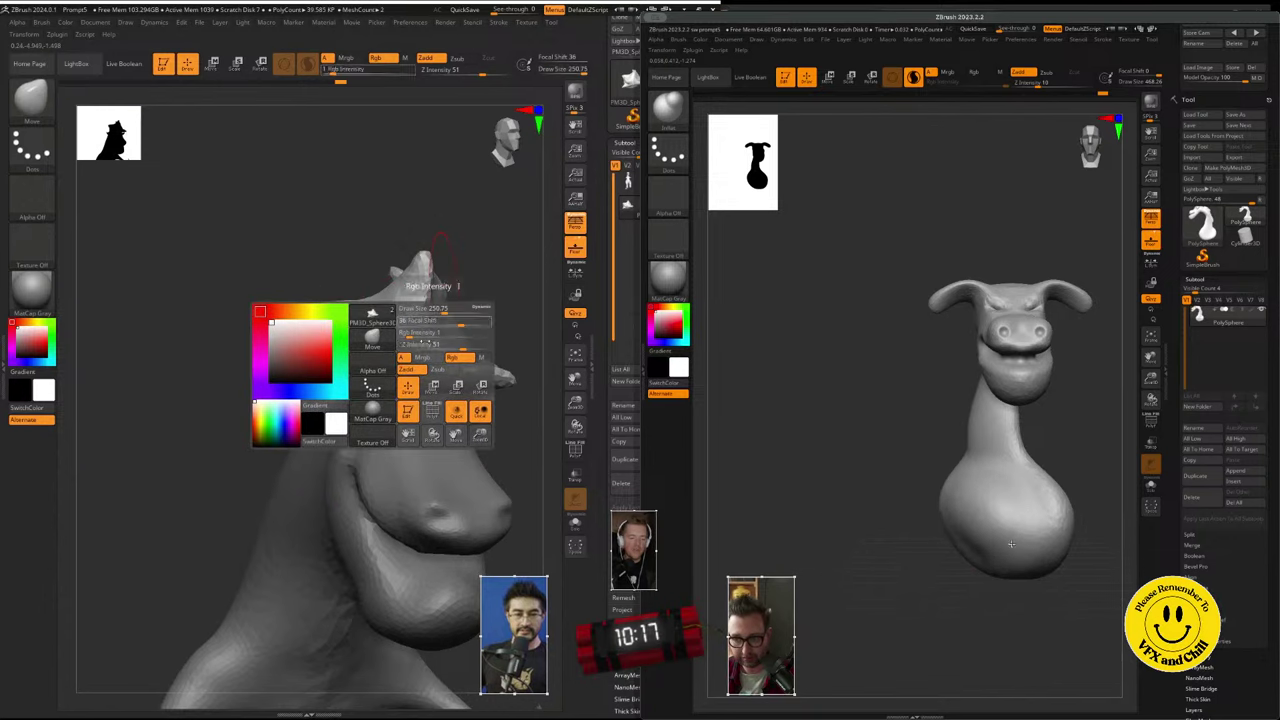
- Choose the Move brush for the long-necked dragon and lift the underside of the other dragon's front hair lock
key("ctrl")
left_click(670, 105)
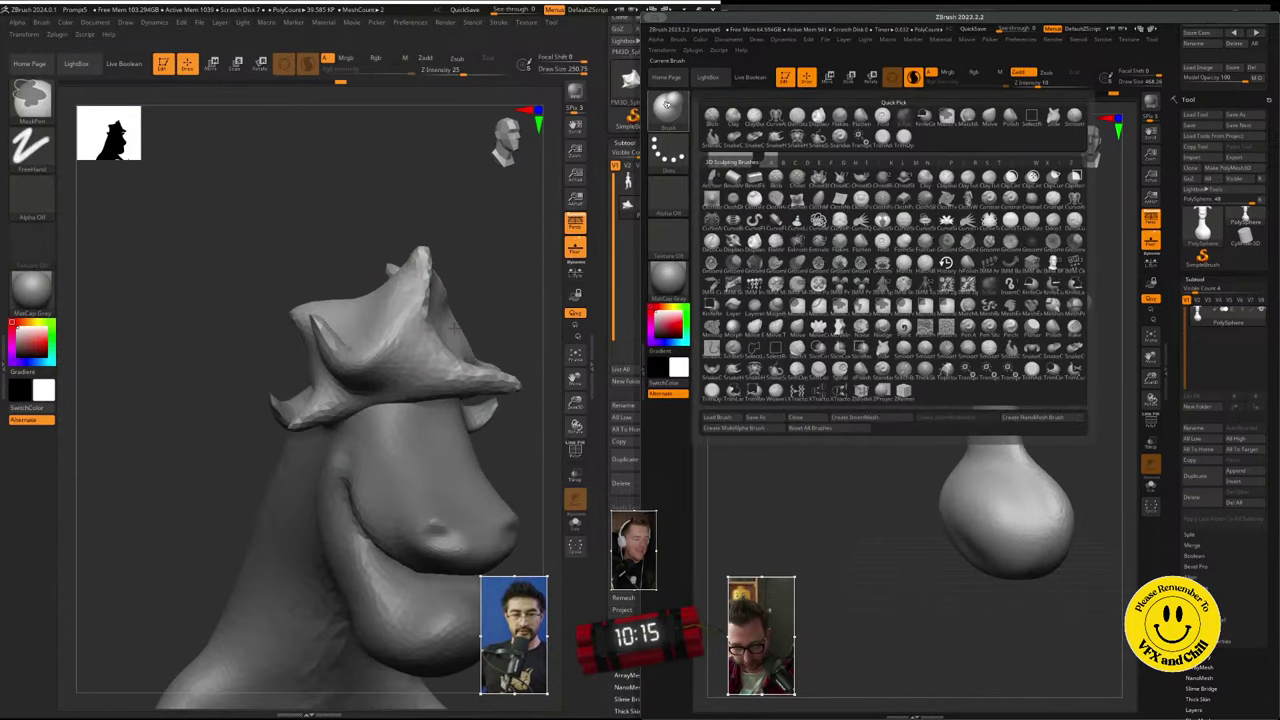
left_click_drag(175, 339, 184, 308)
key("m")
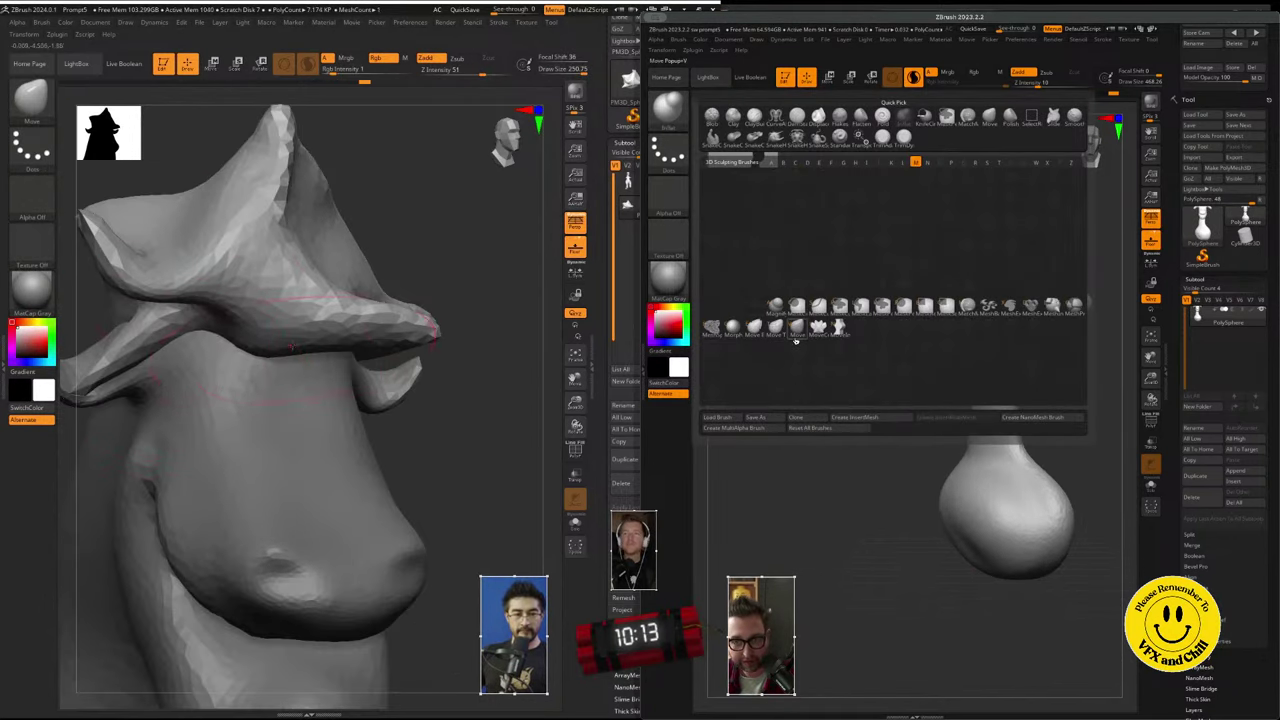
left_click(793, 332)
left_click_drag(252, 348, 334, 320)
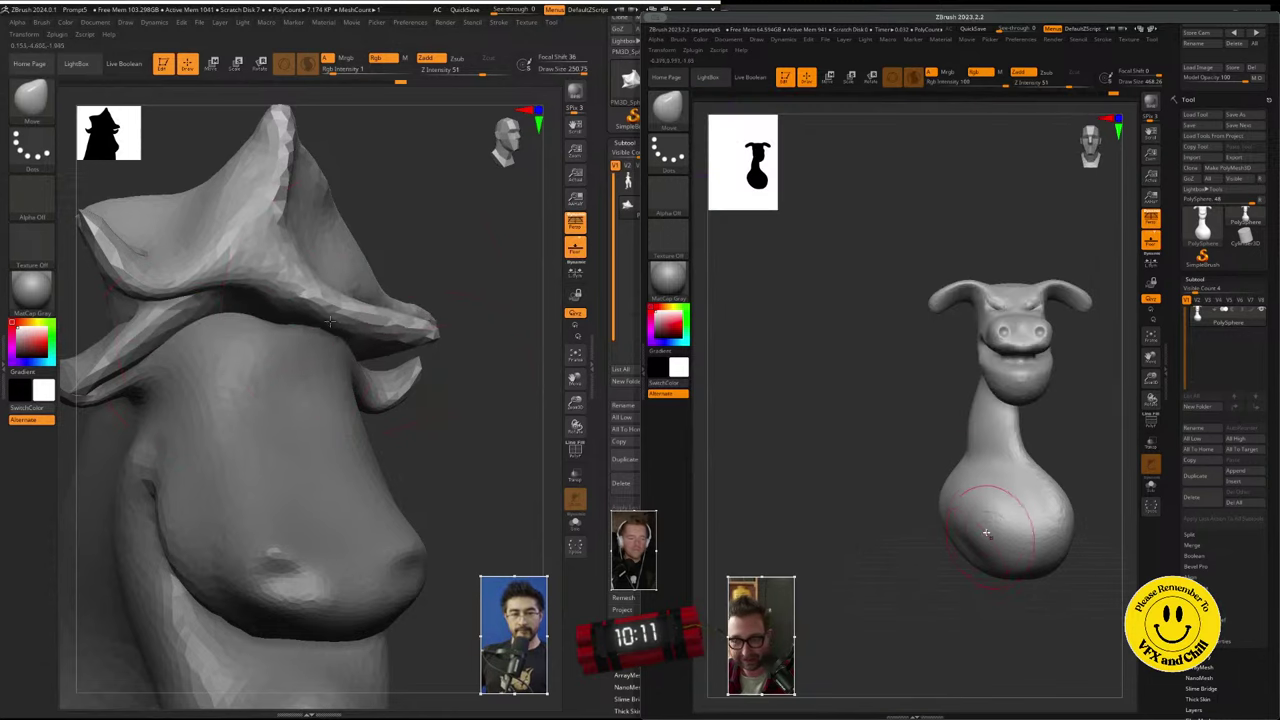
- Set the draw size to 977.16 and pull the bulb below the long neck downward with the Move brush
key("s")
mouse_move(985, 527)
left_mouse_down()
mouse_move(1008, 527)
mouse_move(966, 591)
left_mouse_up()
right_click_drag(181, 241, 250, 222)
left_click_drag(1008, 574, 1008, 590)
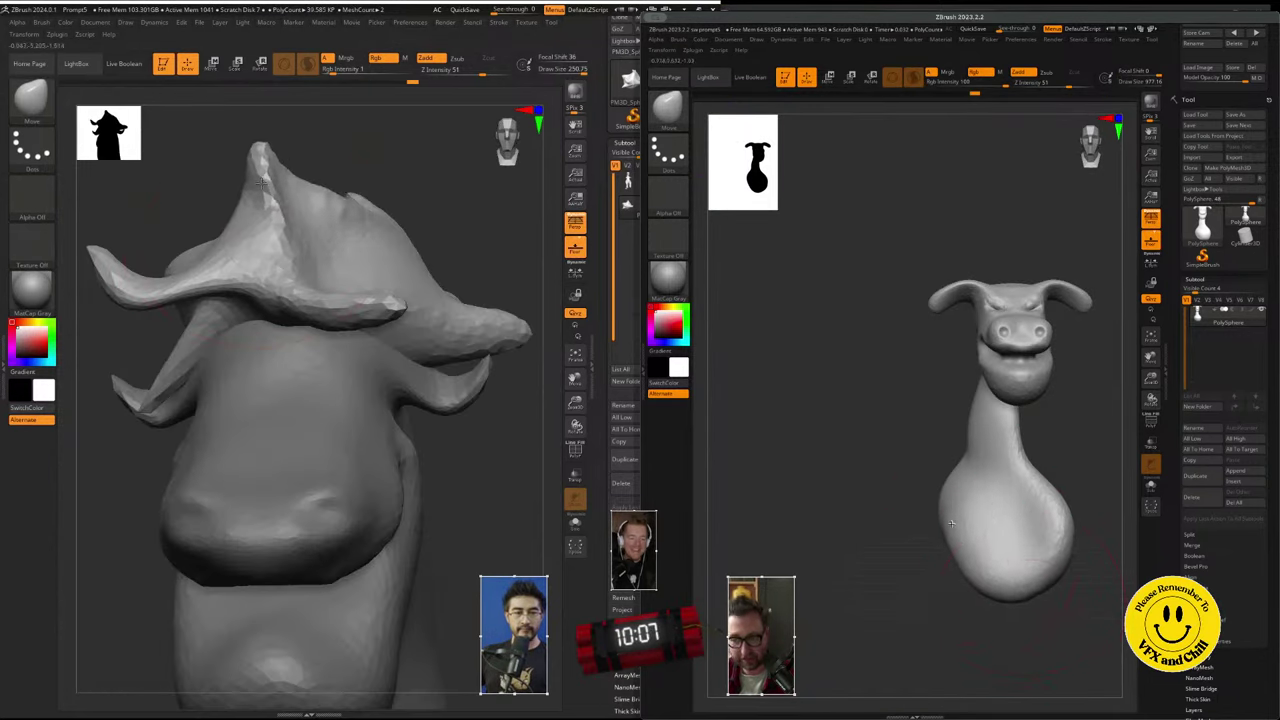
- Reshape the top hair lock on one dragon and push out the bulb's underside, back and chest in side view on the other
left_click_drag(272, 150, 242, 160)
left_click_drag(1092, 146, 1075, 146)
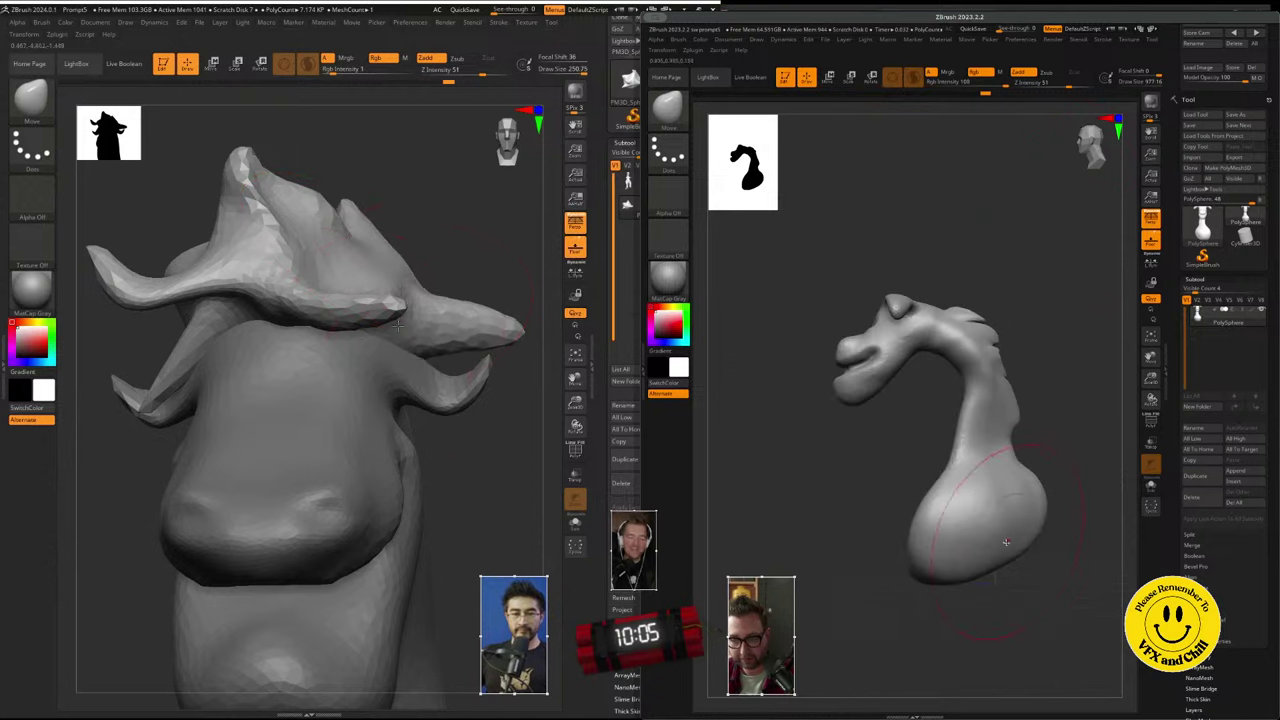
left_click_drag(1006, 542, 1002, 617)
right_click_drag(506, 334, 403, 277)
left_click_drag(1028, 495, 1049, 456)
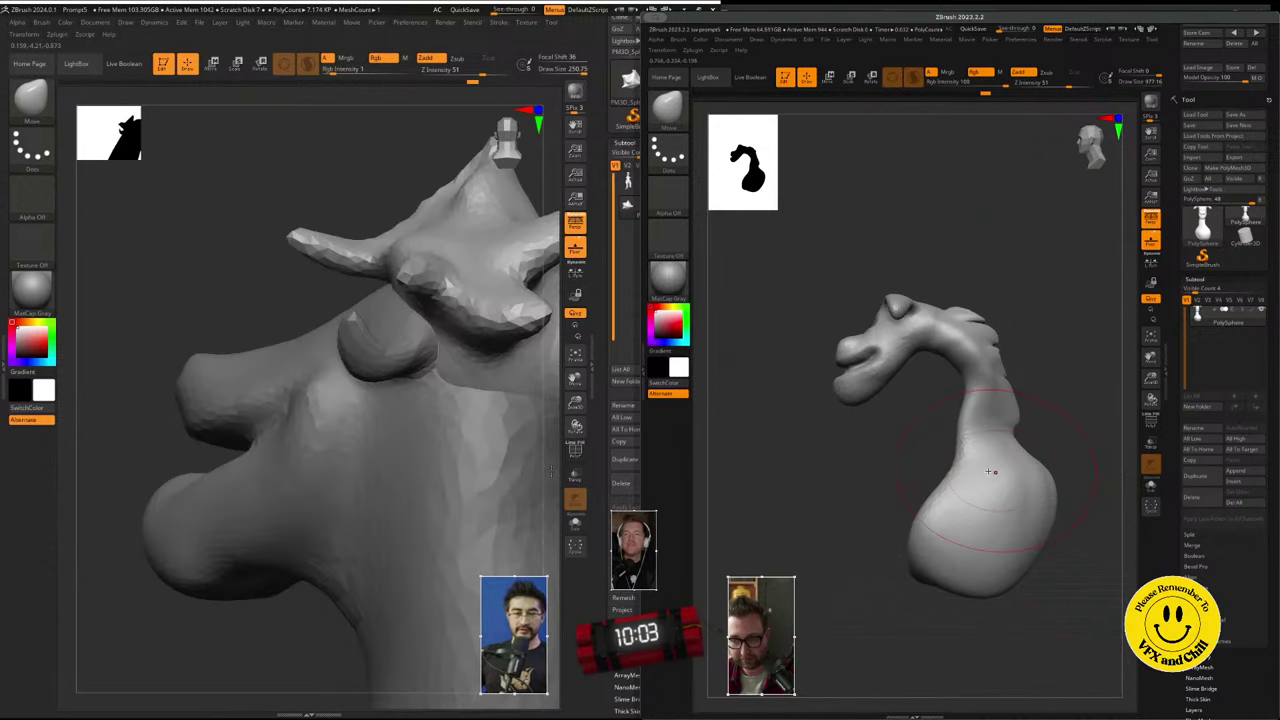
left_click_drag(968, 464, 948, 457)
- Refine the front hair lock and shape the sides of the long-necked dragon's bulb into a fuller body
left_click_drag(348, 229, 341, 229)
left_click_drag(1088, 146, 1098, 146)
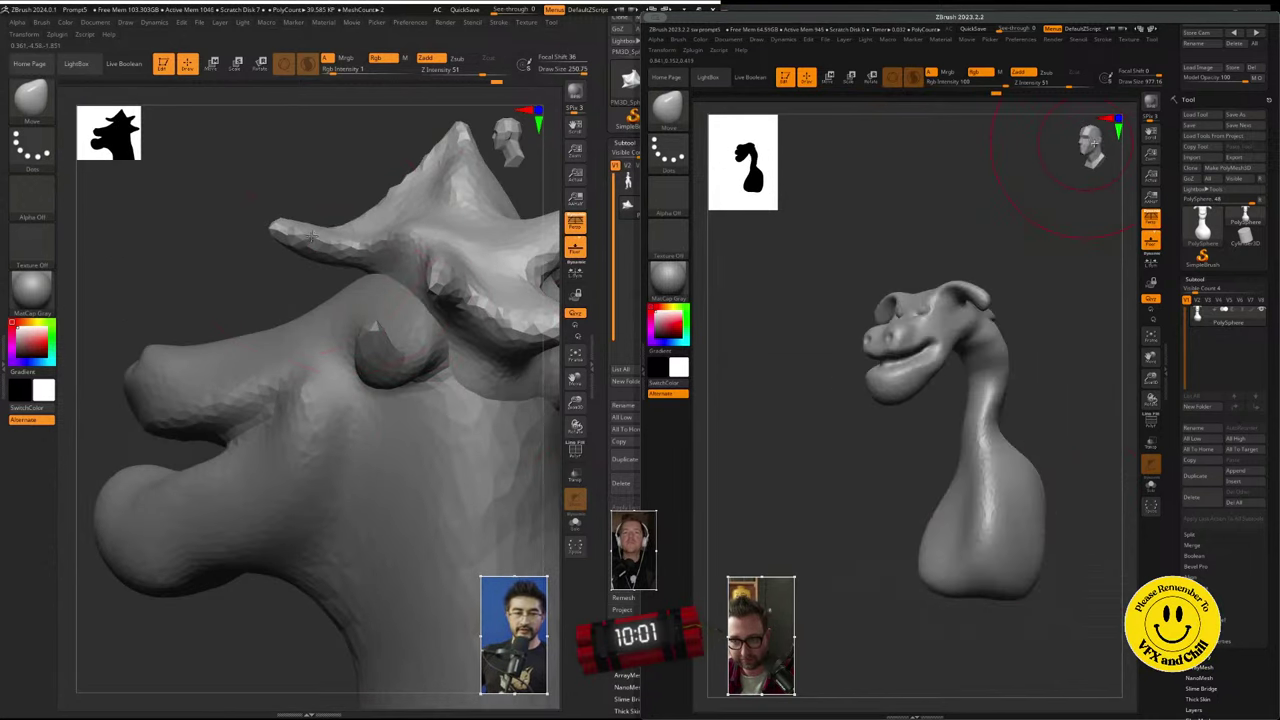
left_click_drag(341, 229, 338, 228)
left_click_drag(1098, 146, 1108, 146)
mouse_move(345, 270)
right_mouse_down()
mouse_move(454, 326)
mouse_move(420, 300)
right_mouse_up()
left_click_drag(1052, 512, 1034, 508)
left_click_drag(335, 232, 338, 222)
left_click_drag(944, 474, 926, 460)
mouse_move(375, 290)
right_mouse_down()
mouse_move(425, 356)
mouse_move(390, 400)
right_mouse_up()
left_click_drag(1096, 142, 1077, 142)
mouse_move(345, 440)
right_mouse_down()
mouse_move(335, 470)
mouse_move(324, 455)
right_mouse_up()
left_click_drag(323, 455, 355, 435)
left_click_drag(1077, 141, 1081, 141)
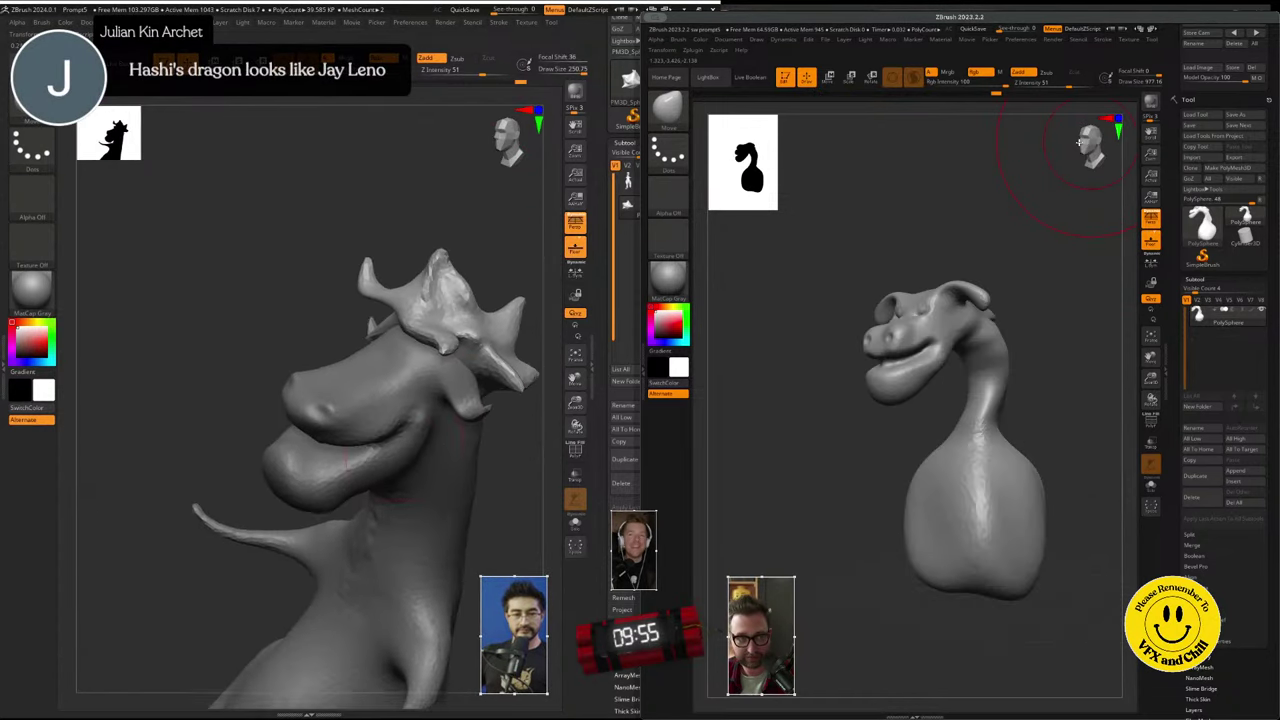
left_click_drag(355, 435, 385, 391)
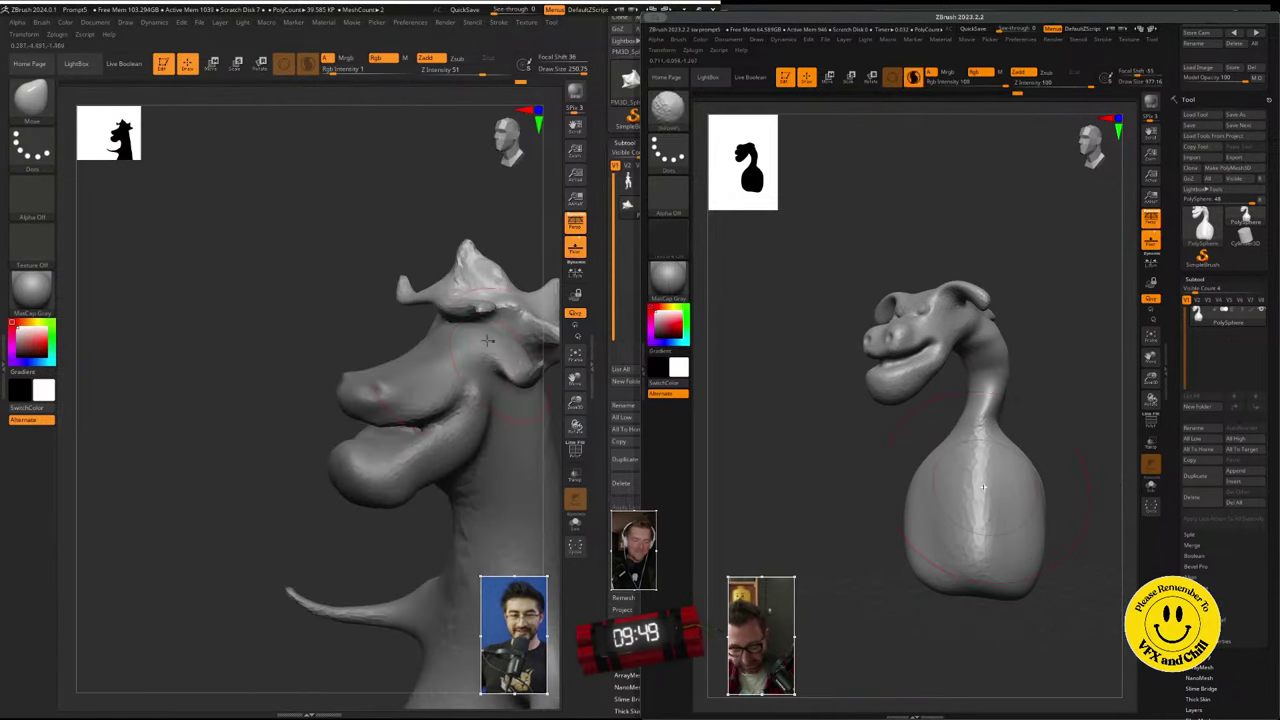
- Try to smooth the front of the long neck and body with the Smooth brush, and undo the change
left_click_drag(983, 487, 986, 494)
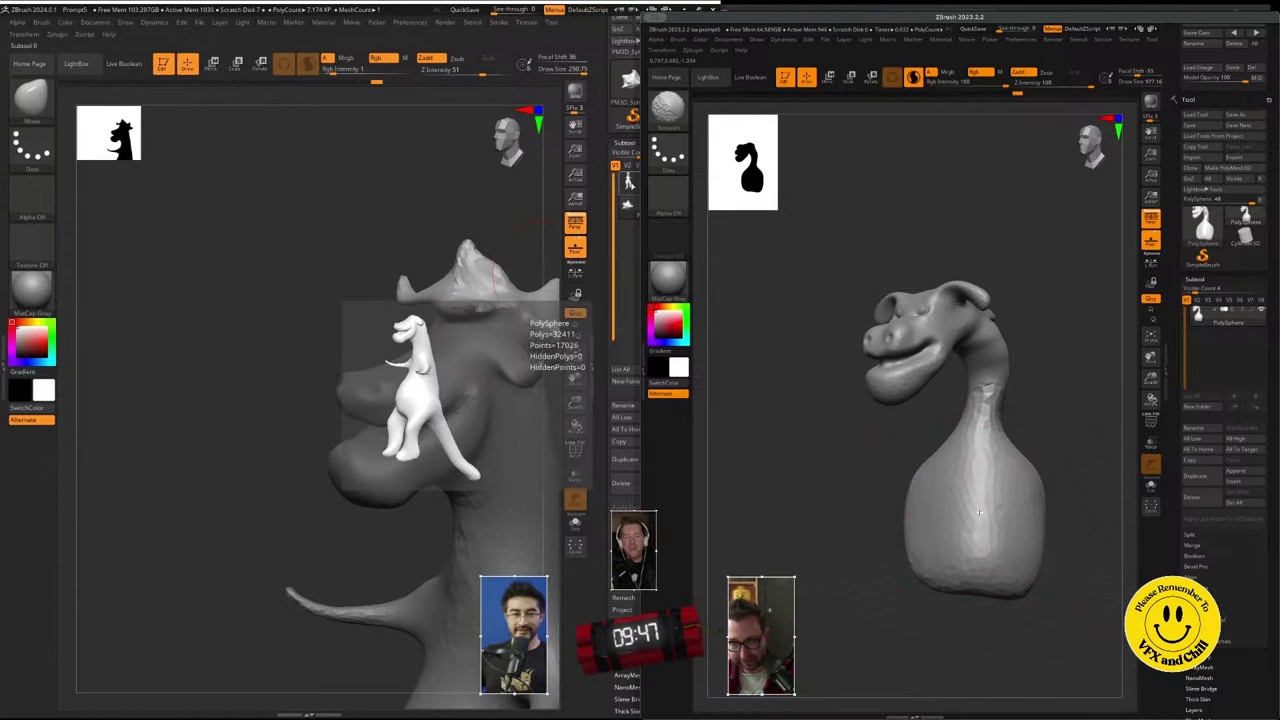
left_click_drag(986, 380, 1002, 374)
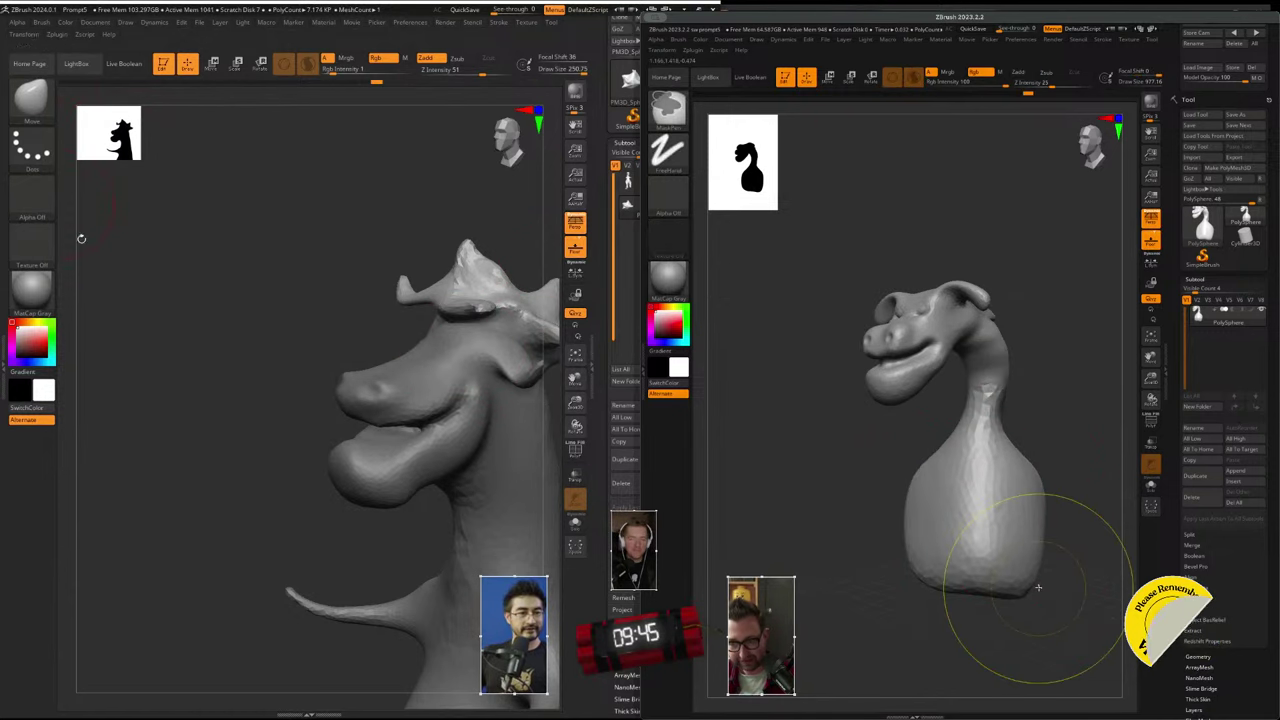
left_click_drag(1075, 622, 1037, 587, "ctrl")
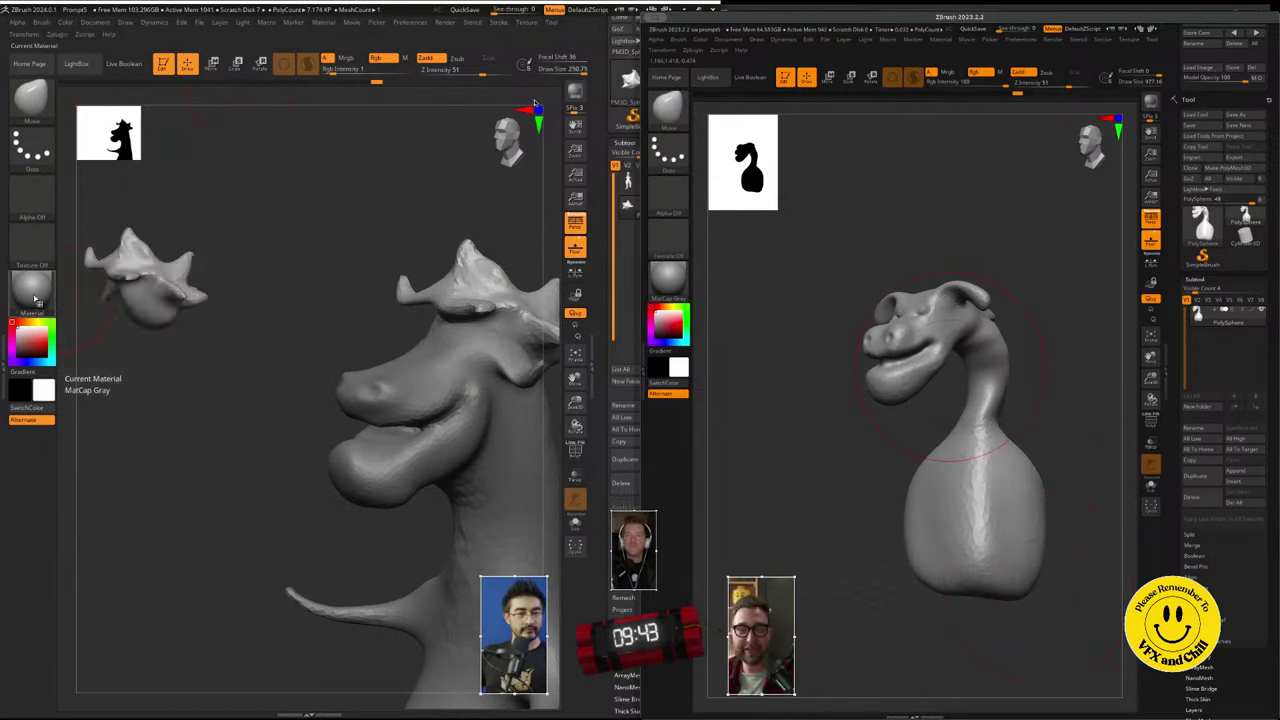
- Choose the Clay brush at draw size 508.25 for the long-necked dragon, and apply the MatCap White01 material to the other dragon
left_click(669, 108)
left_click(35, 292)
left_click(725, 121)
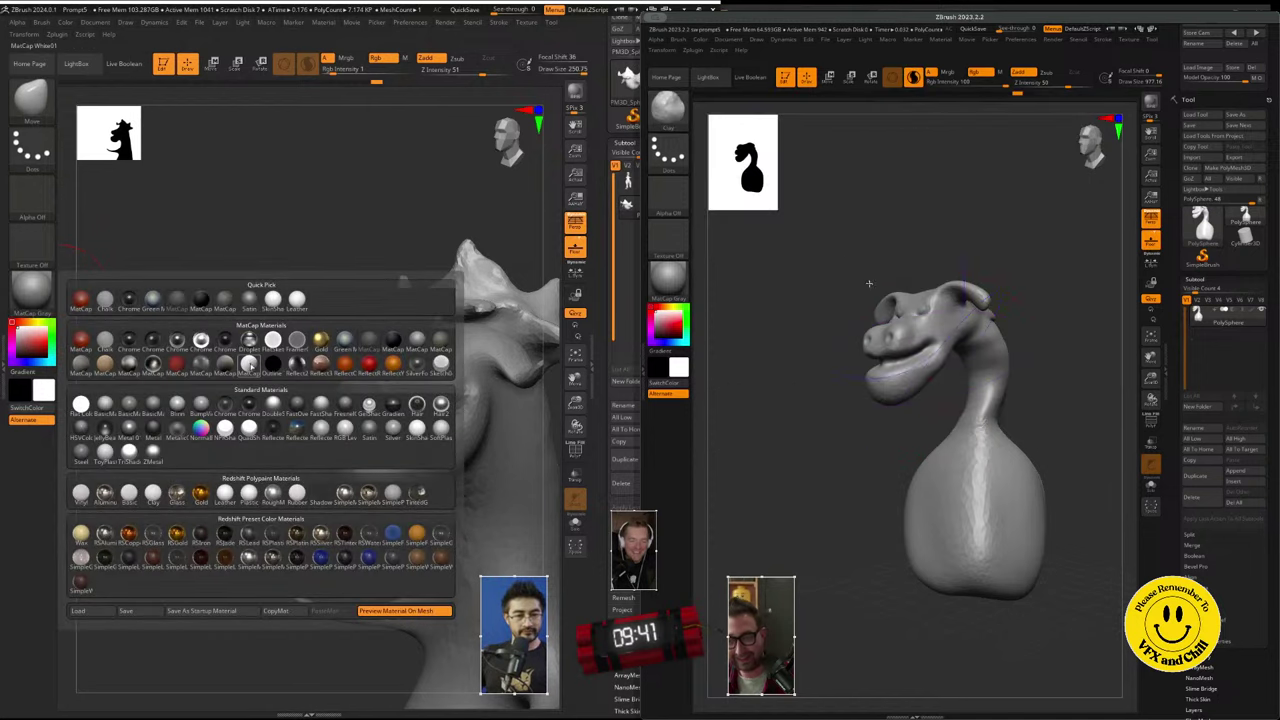
left_click(250, 364)
key("s")
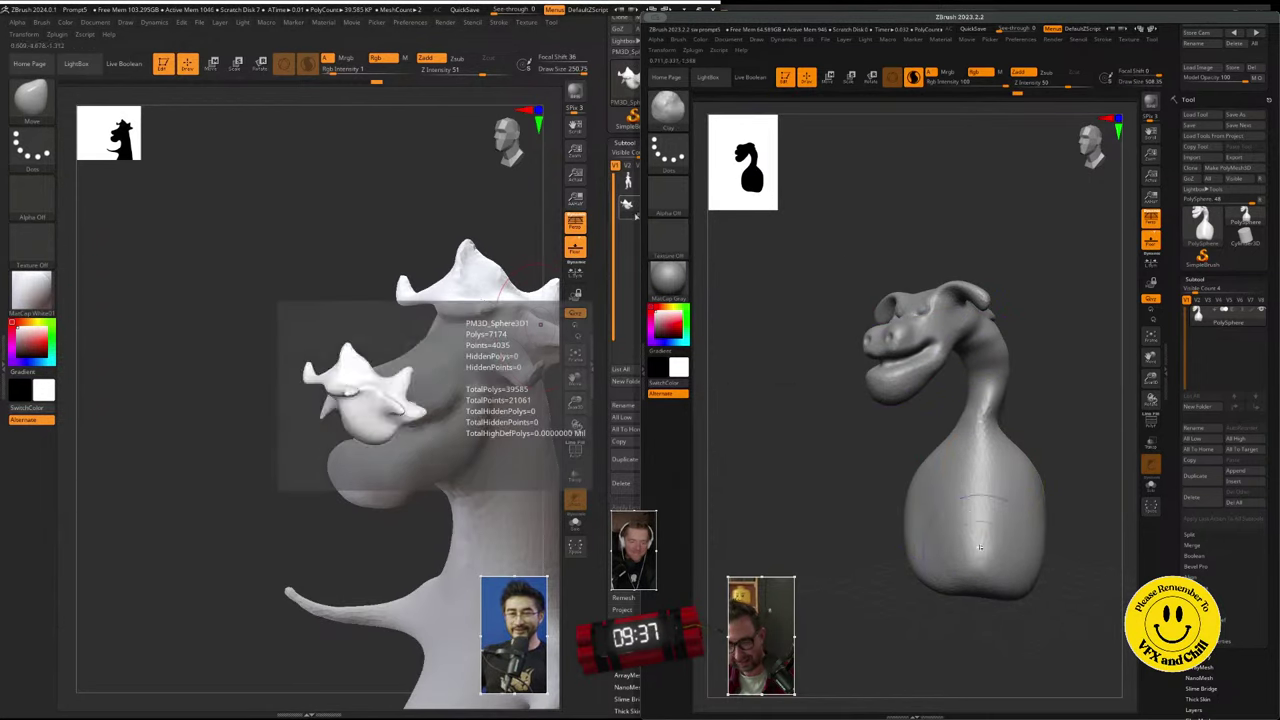
left_click(148, 28)
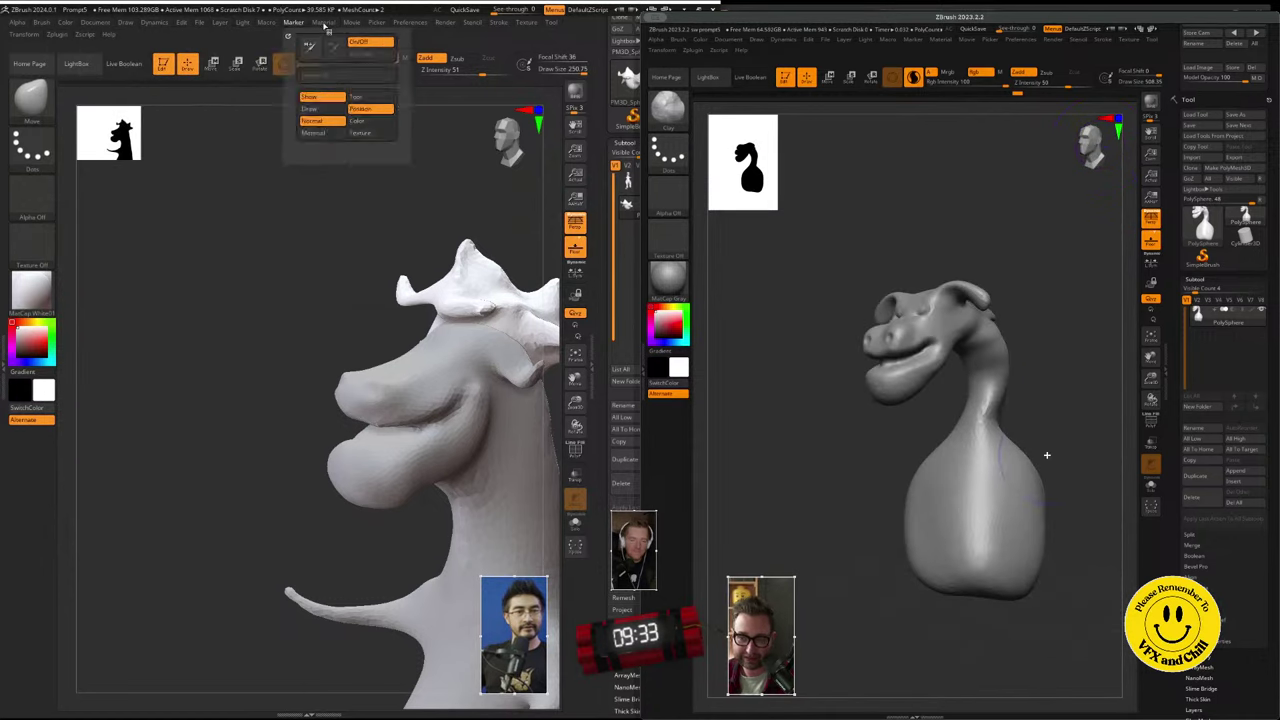
mouse_move(328, 28)
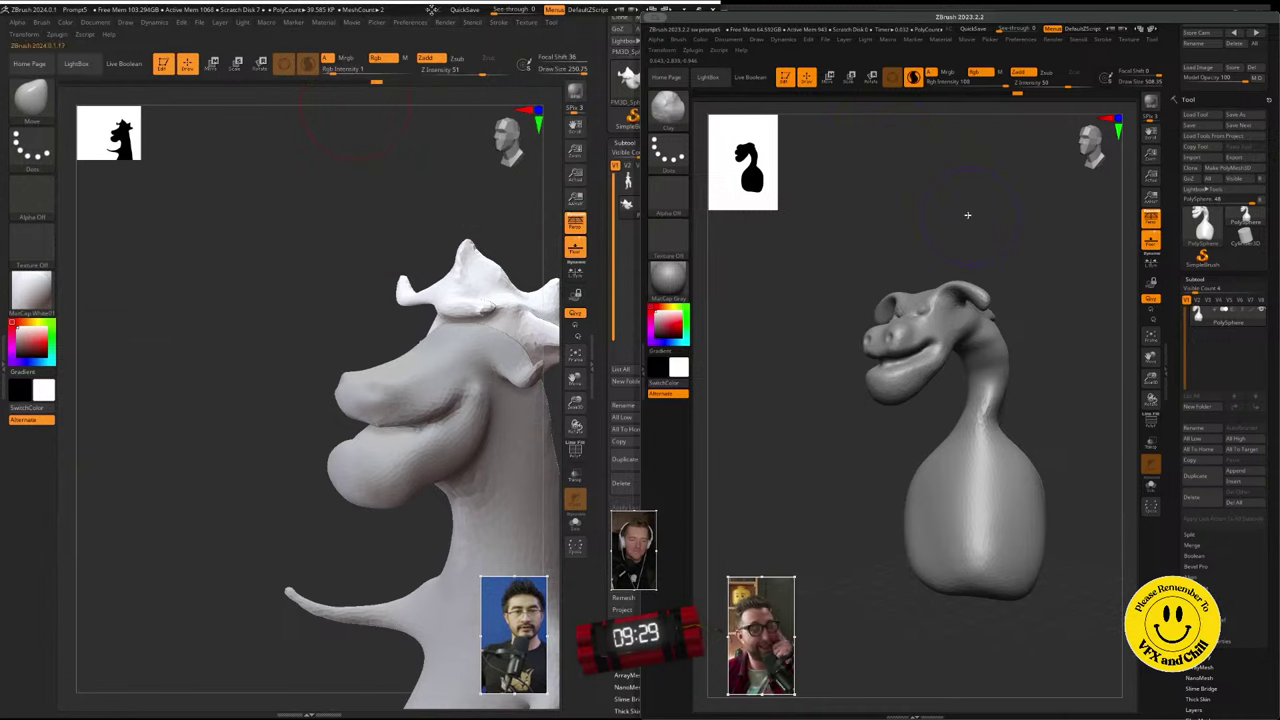
left_click(555, 24)
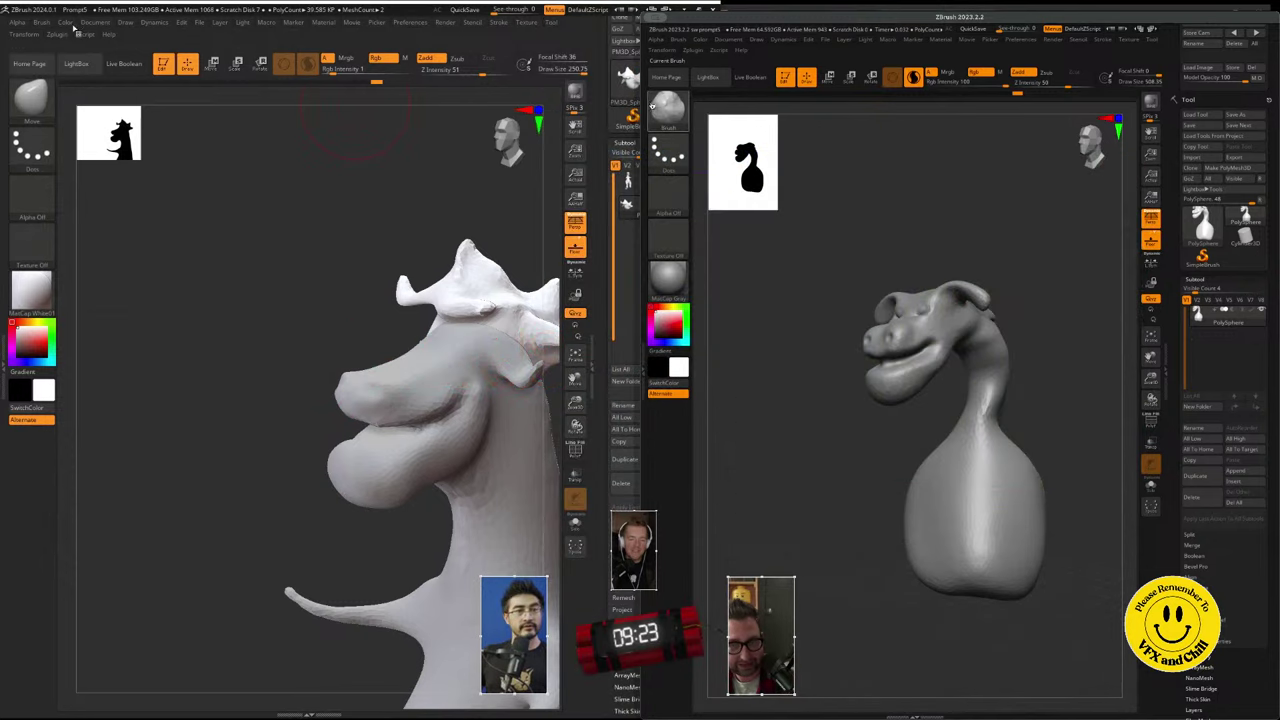
- Choose the Move brush and reshape the long-necked dragon's ears
left_click(665, 106)
mouse_move(110, 25)
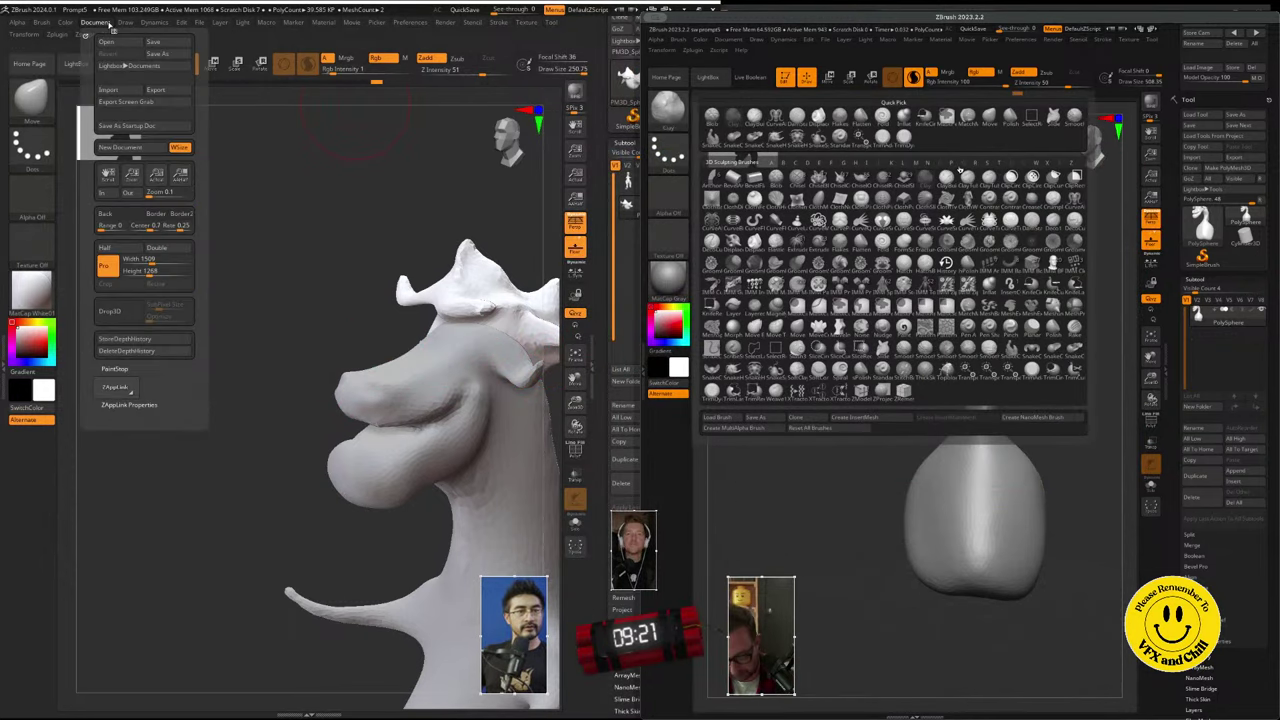
key("m")
mouse_move(42, 23)
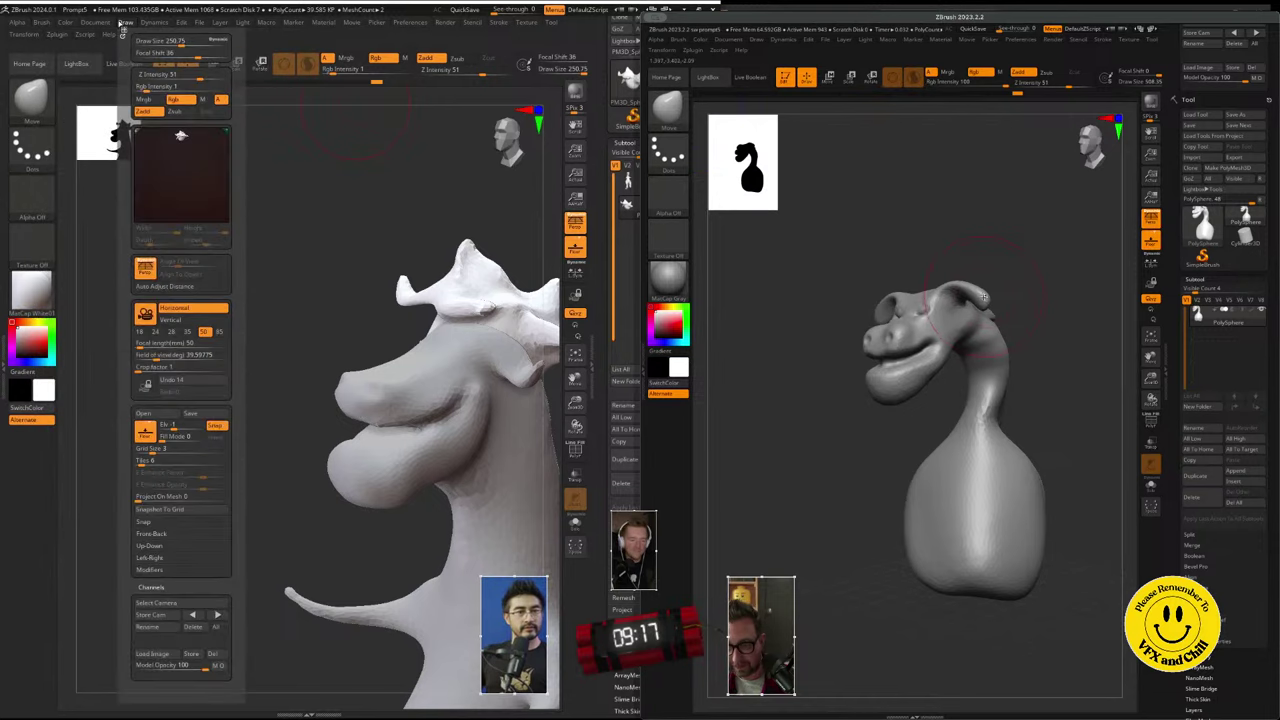
- Try the darker MatCap WedClay material on the dragon with the hair tuft
left_click(44, 289)
left_click(141, 345)
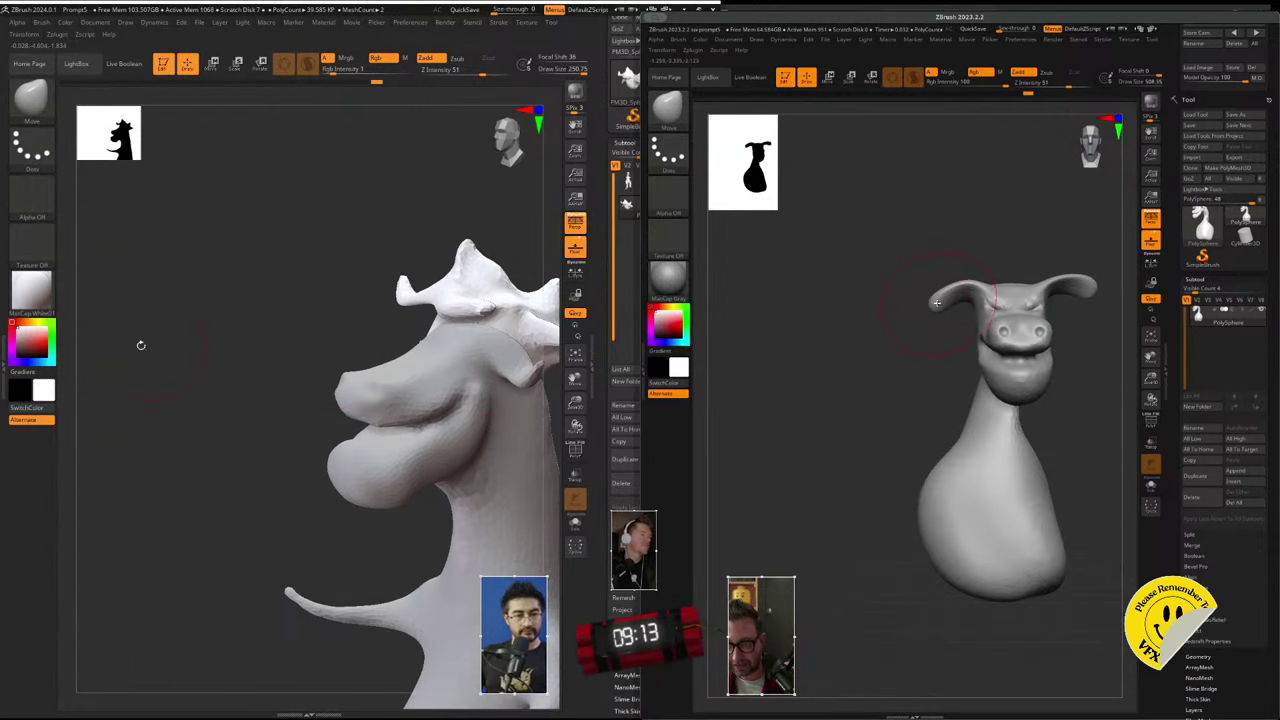
left_click(42, 302)
left_click(224, 371)
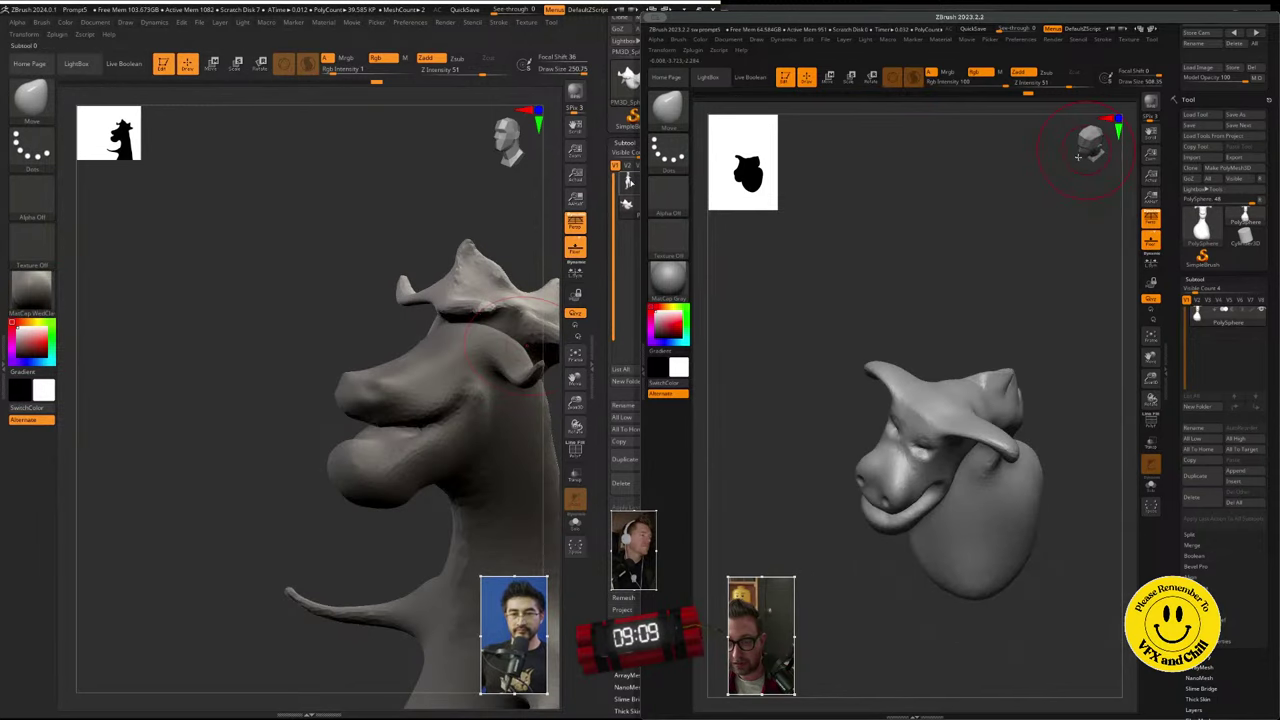
- Select the hair subtool and apply the Green Metallic material to the dragon
left_click(510, 380, "alt")
right_click_drag(493, 378, 323, 298, "alt")
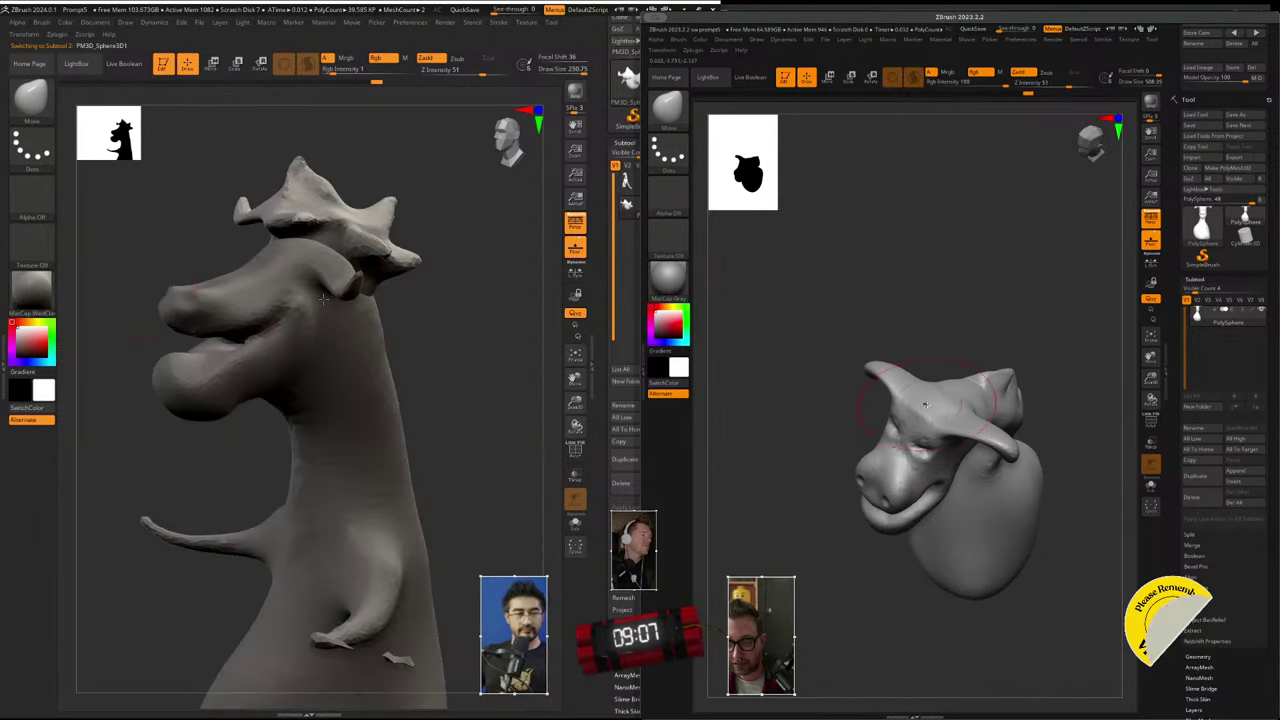
left_click(22, 293)
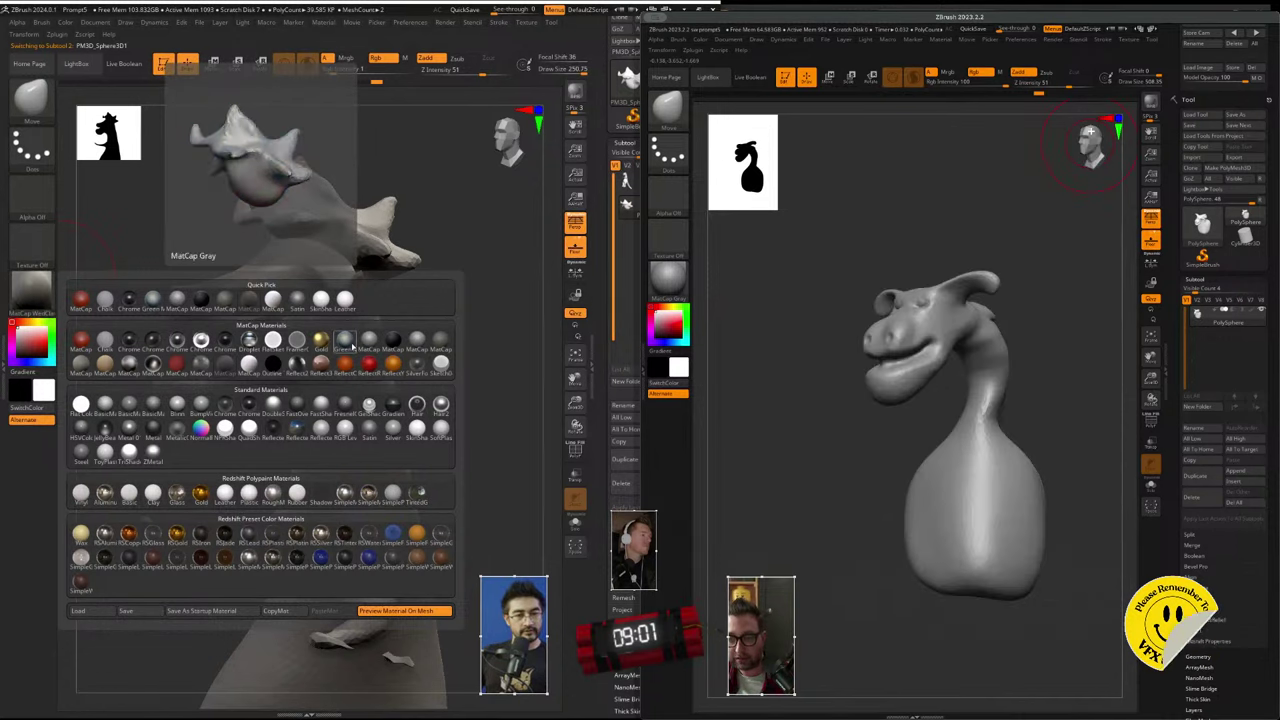
left_click(347, 343)
left_click_drag(140, 400, 202, 283)
left_click_drag(305, 370, 420, 530)
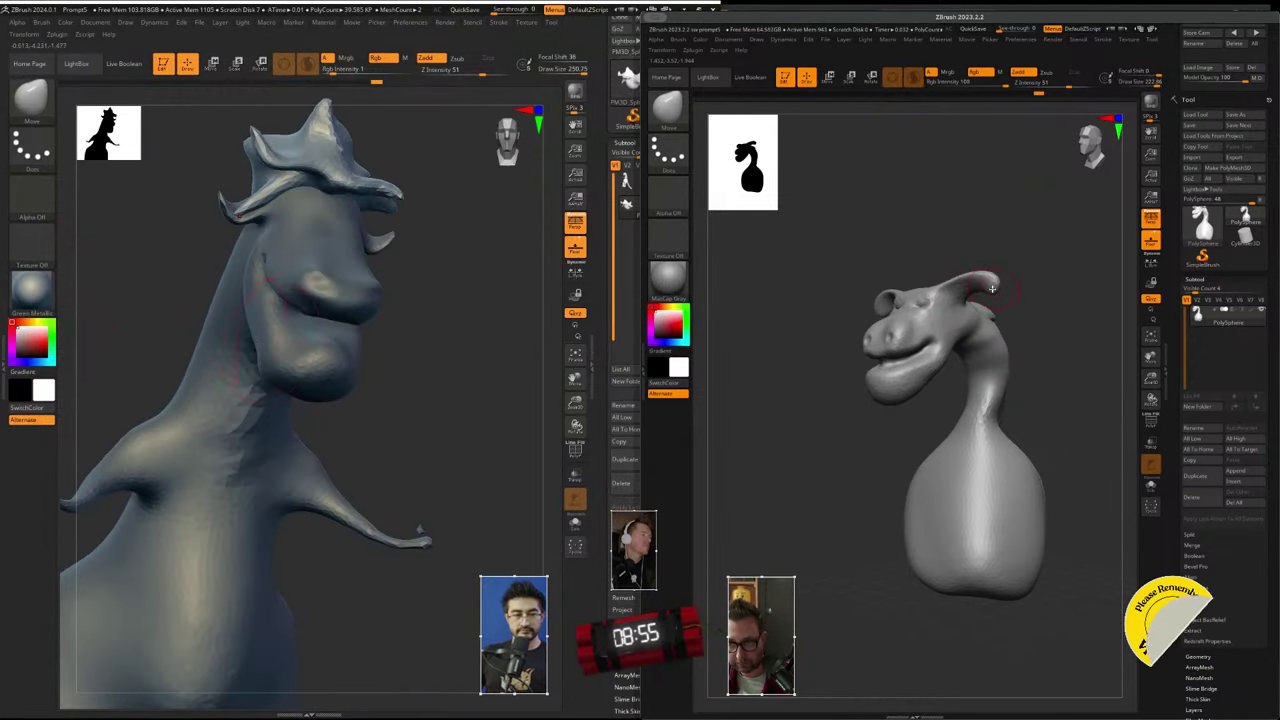
- Select the body subtool and reshape the mouth, muzzle and brow of the blue dragon with the Move brush
left_click(30, 108)
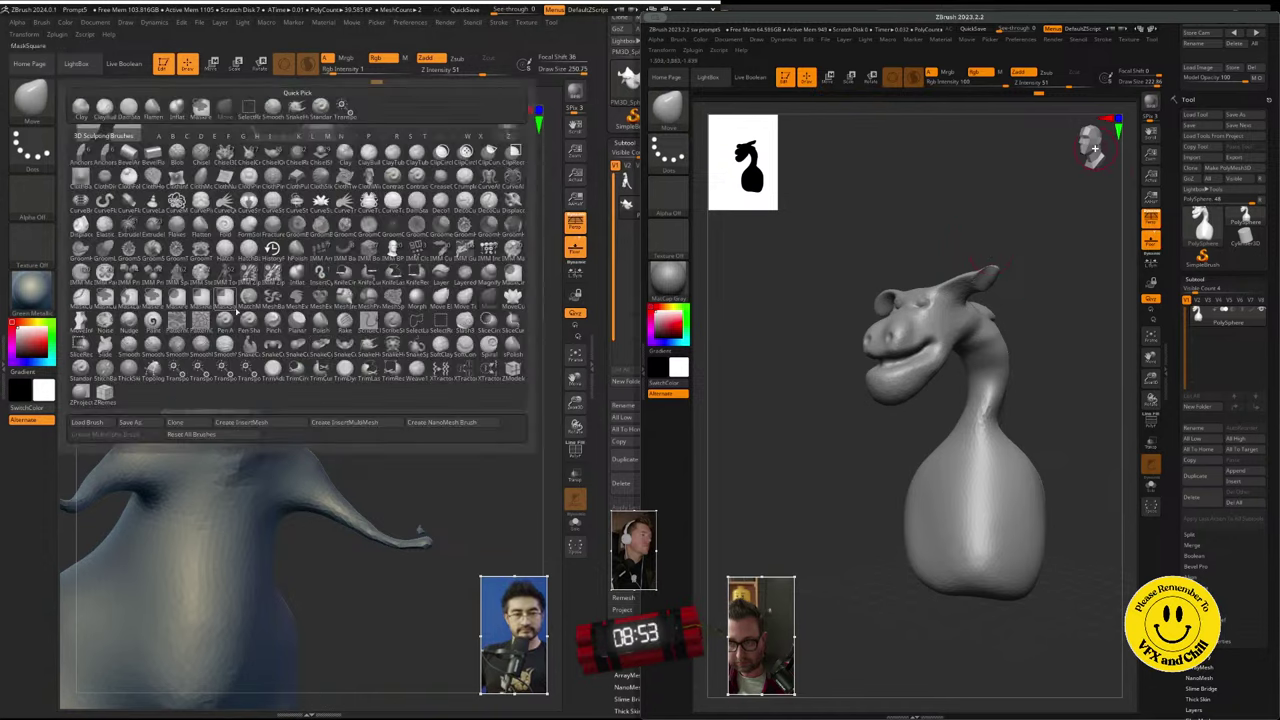
left_click(345, 262, "alt")
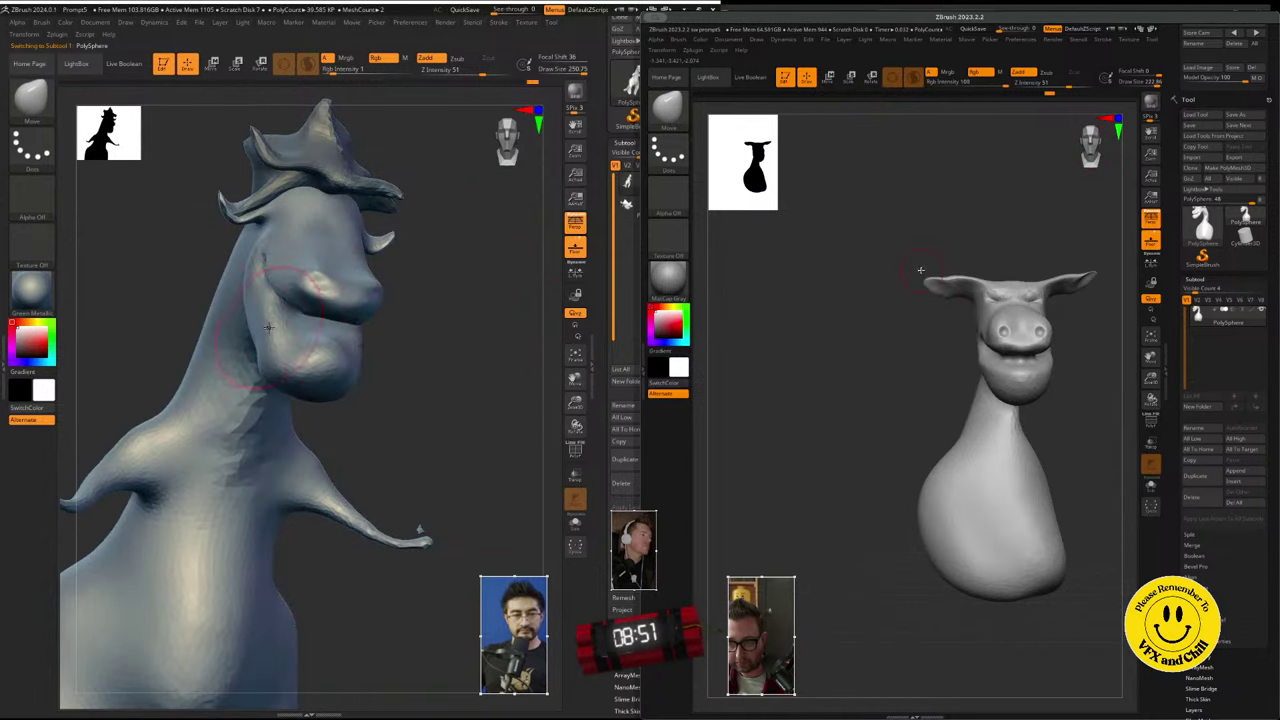
mouse_move(319, 354)
right_mouse_down()
mouse_move(368, 352)
mouse_move(337, 344)
right_mouse_up()
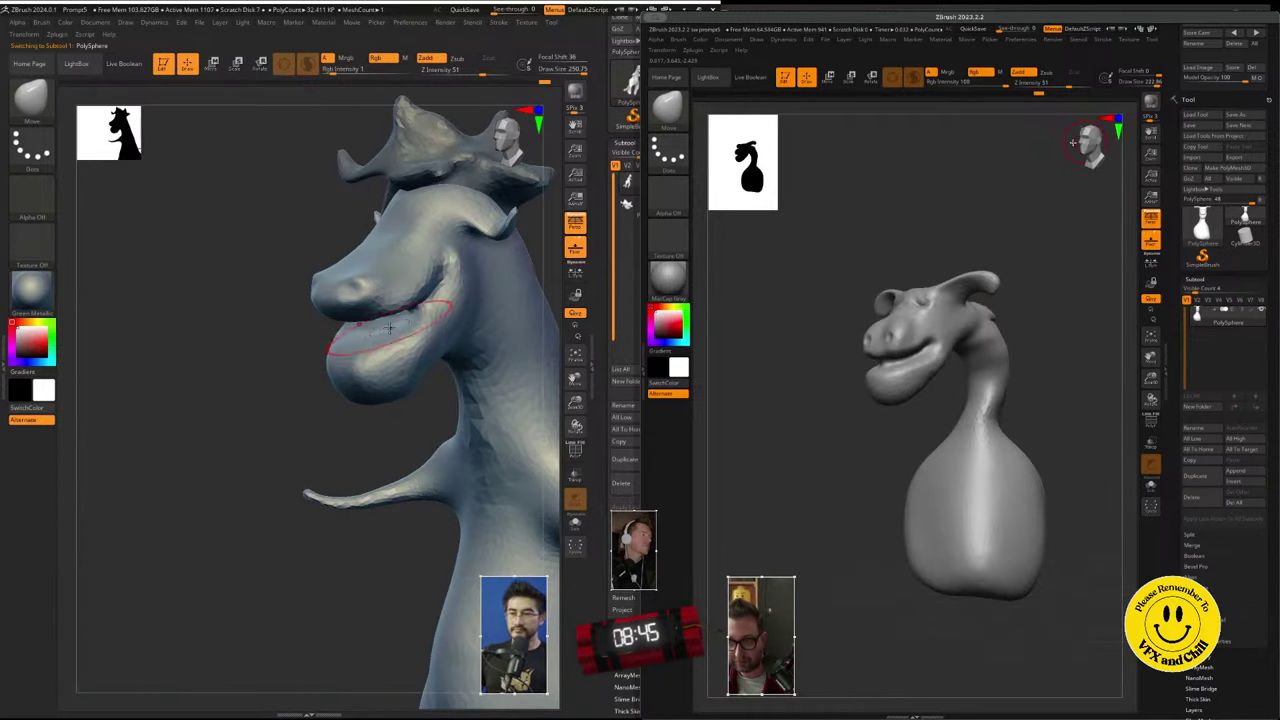
left_click_drag(390, 328, 322, 300)
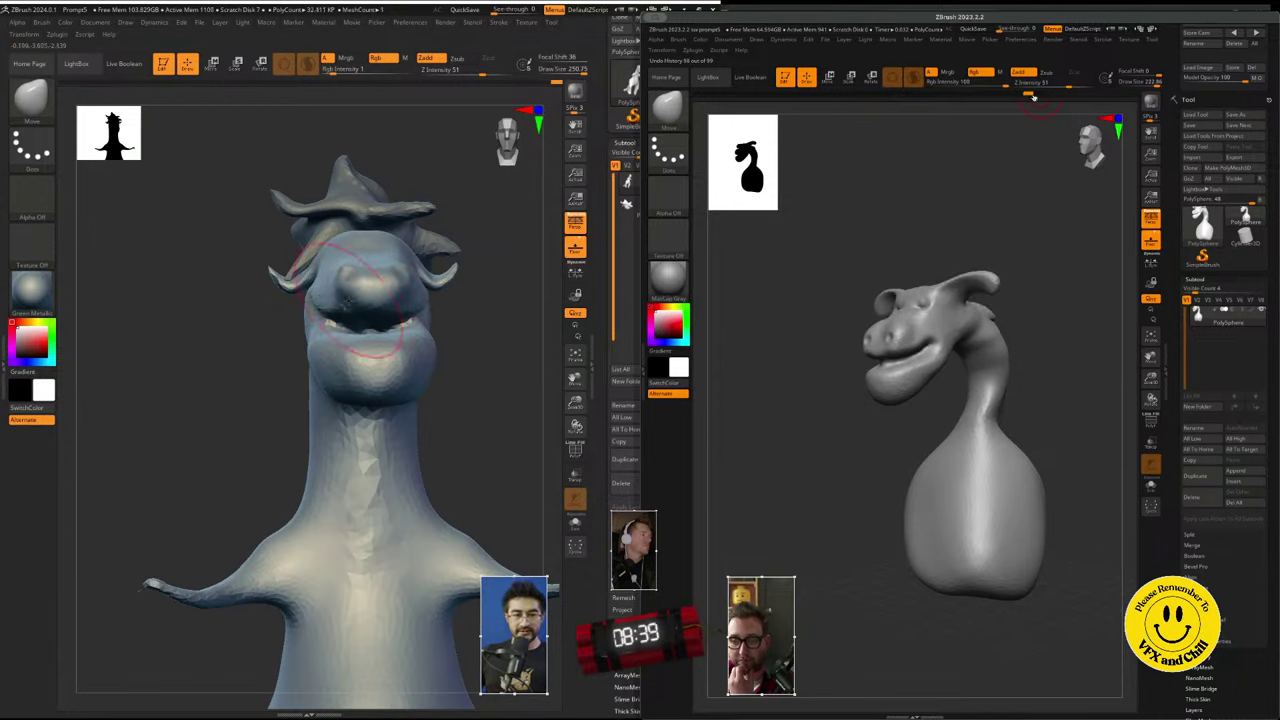
left_click_drag(343, 274, 368, 314)
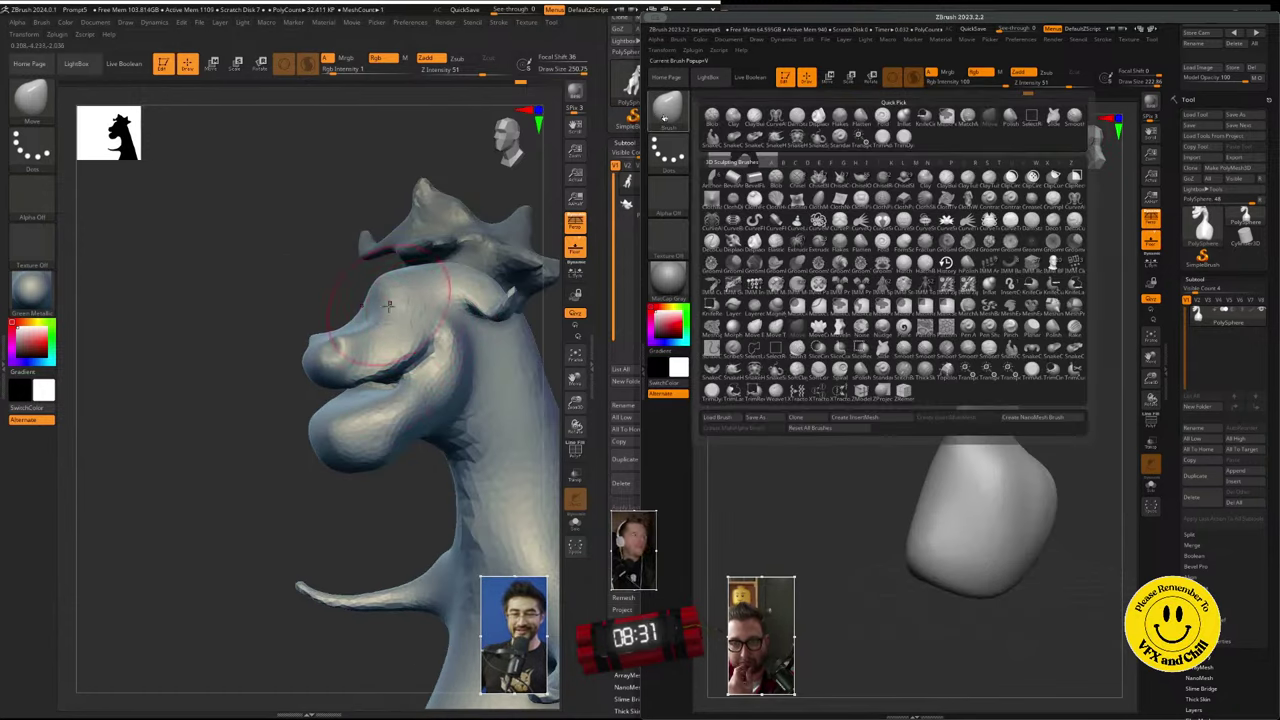
- Choose the Pinch brush for the long-necked dragon and work on the back of its neck
left_click(664, 118)
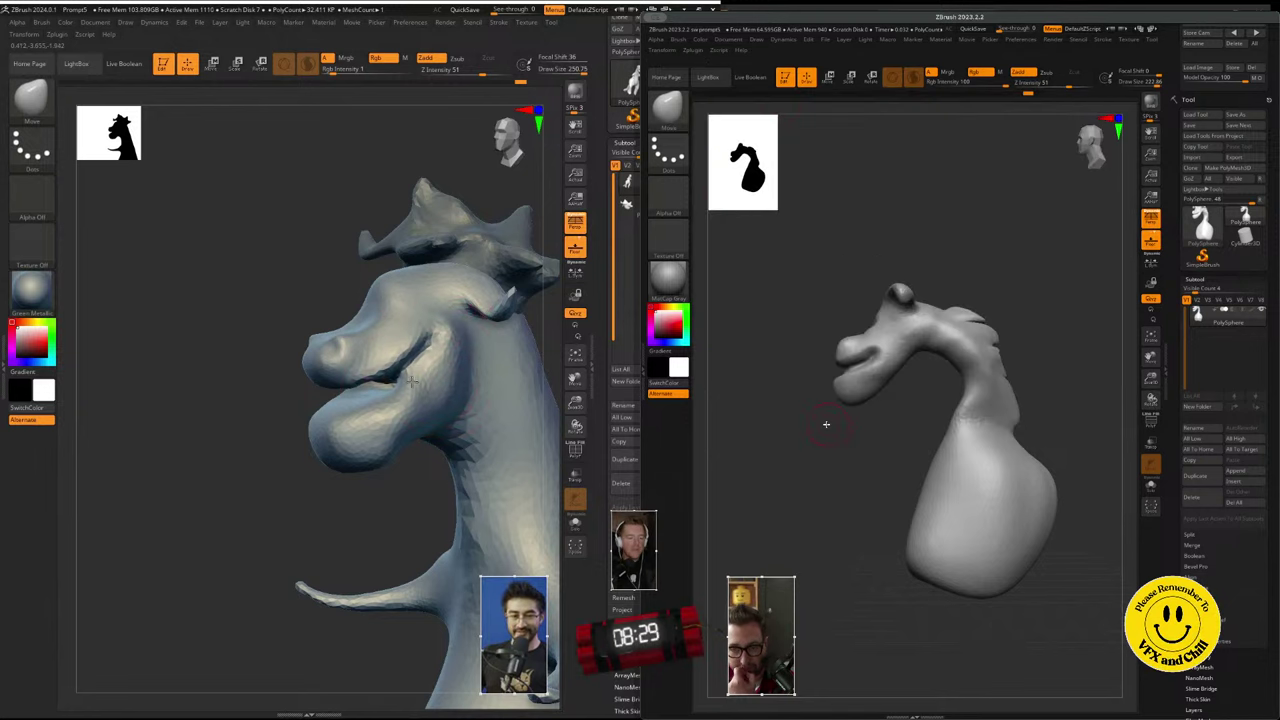
left_click(668, 108)
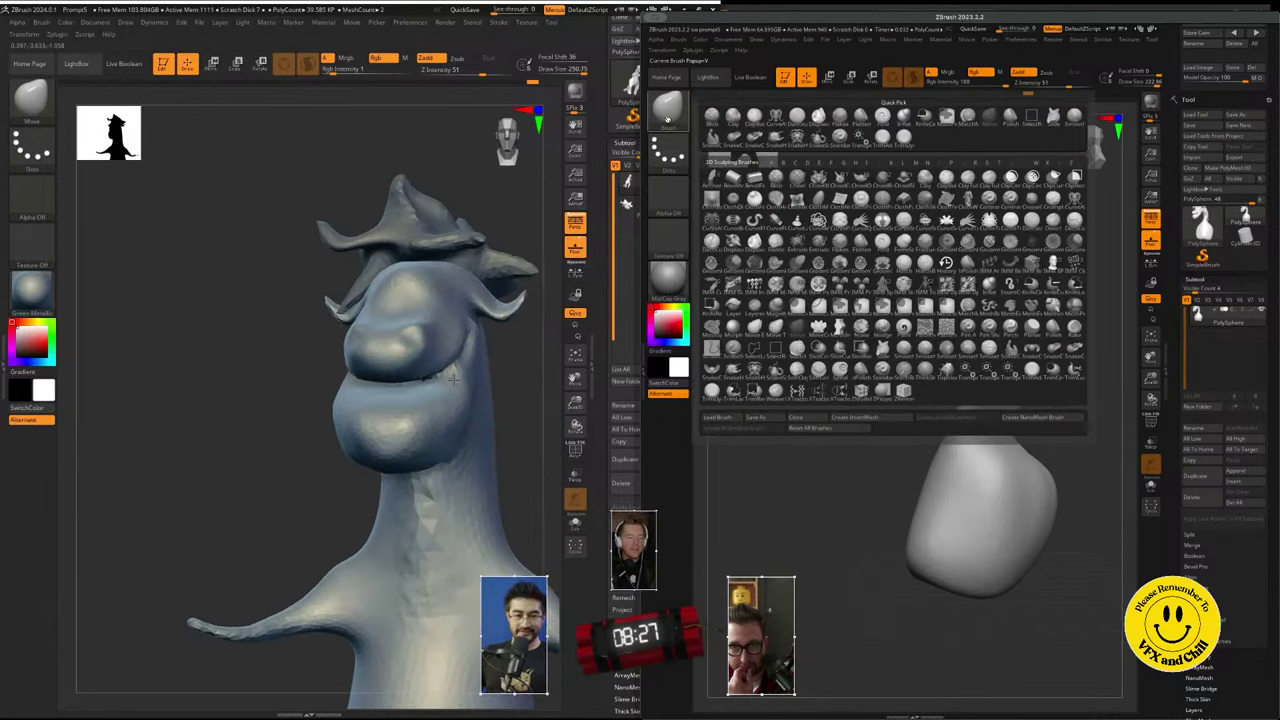
left_click(668, 108)
left_click(670, 104)
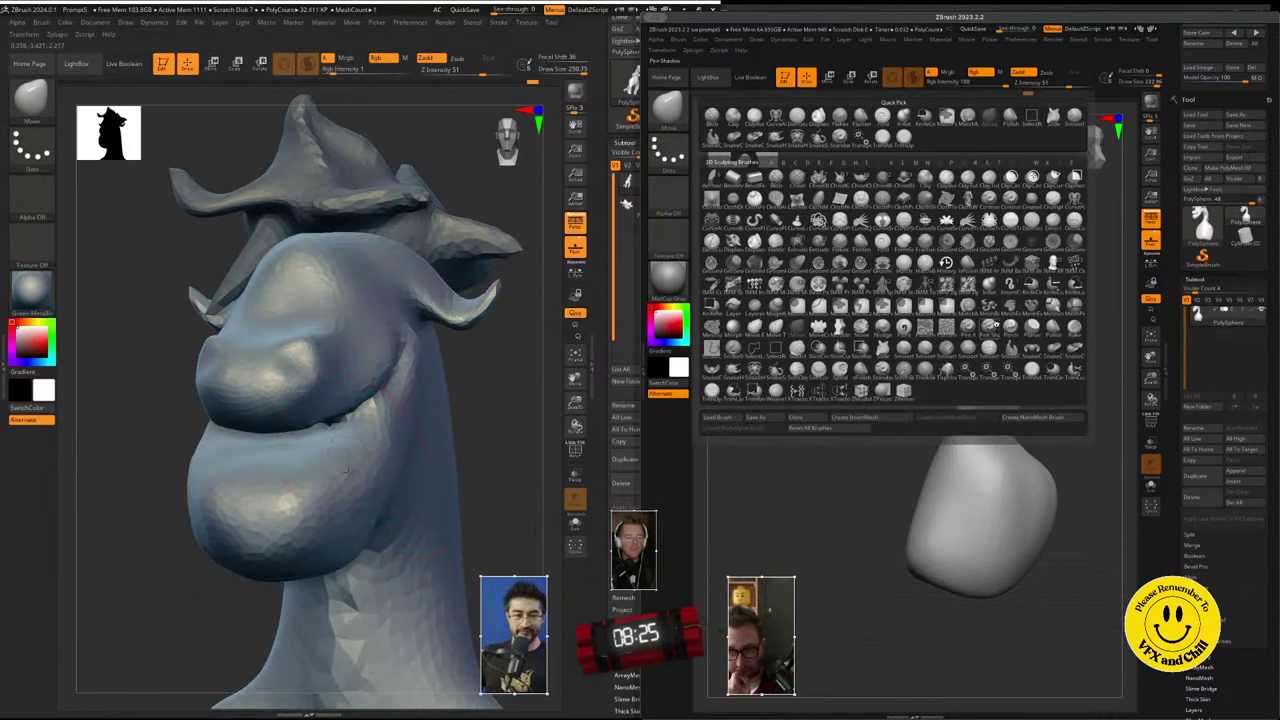
left_click(1011, 328)
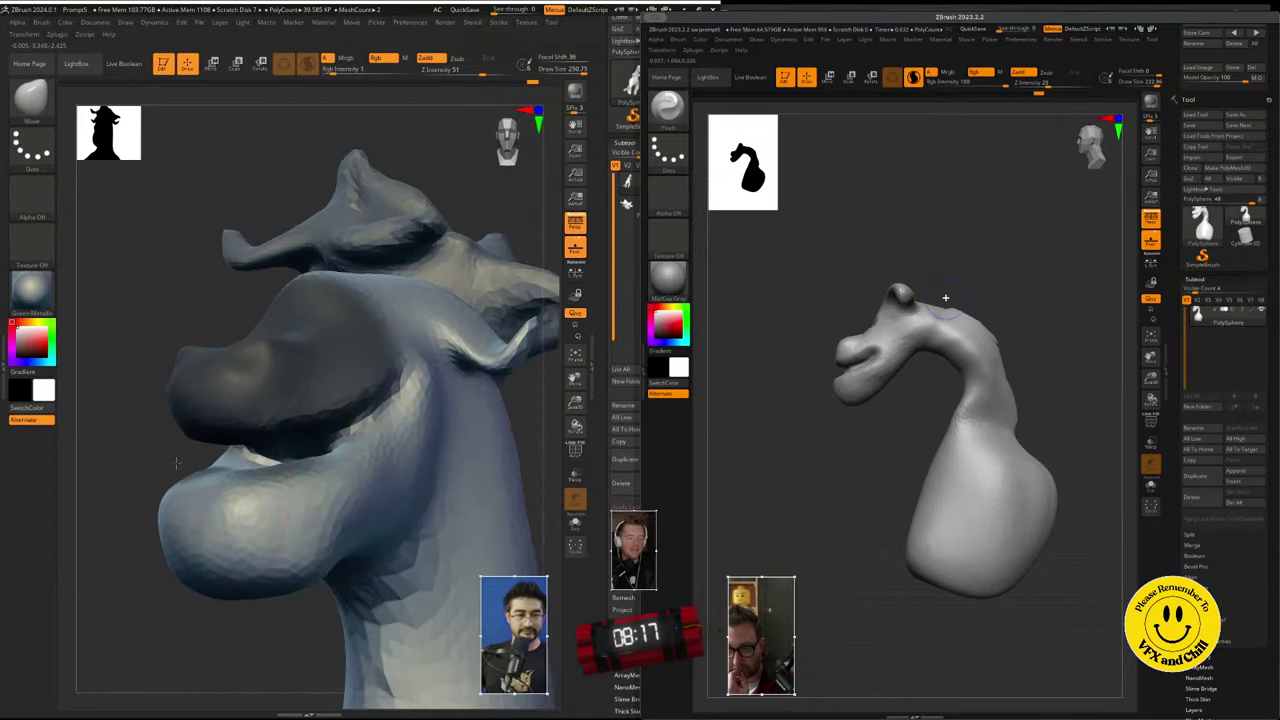
- Switch to the Flatten brush on the blue dragon and flatten the planes of its lower jaw
left_click_drag(177, 463, 112, 440)
left_click(27, 113)
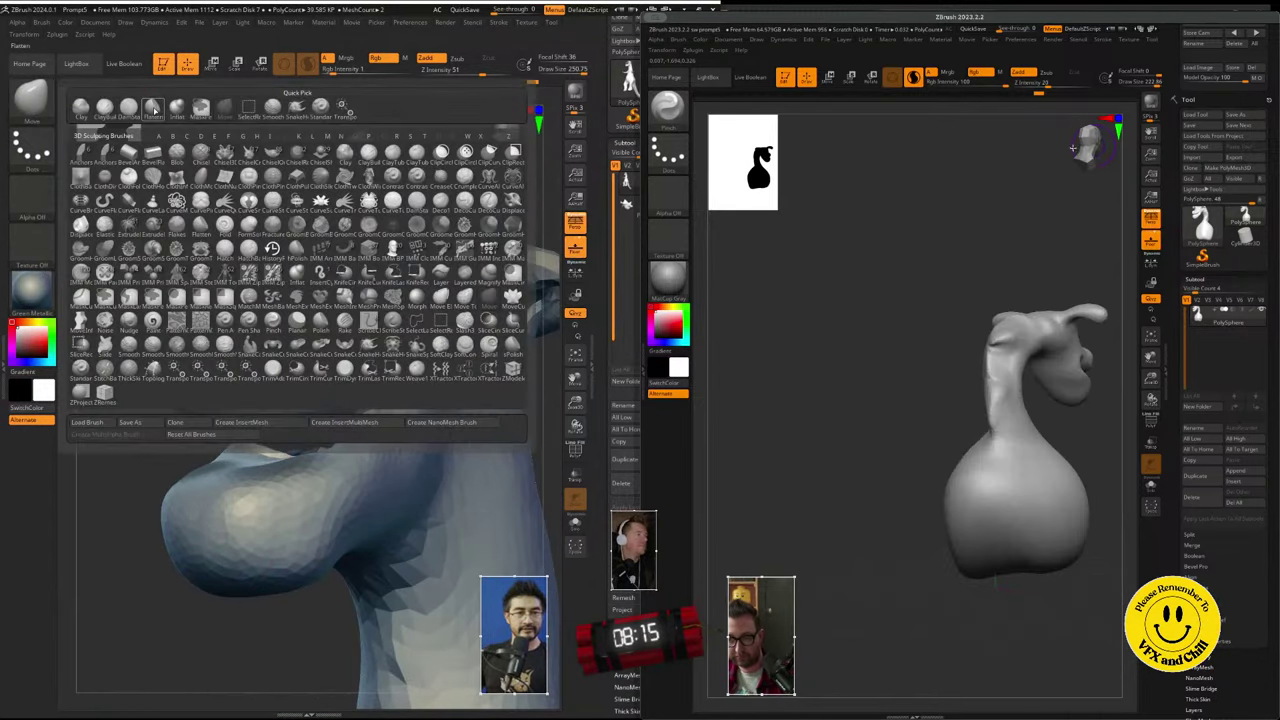
- Pull a row of pointed spikes out of the back of the grey dragon's neck with the SnakeHook brush
left_click_drag(1072, 148, 1048, 141)
left_click(662, 104)
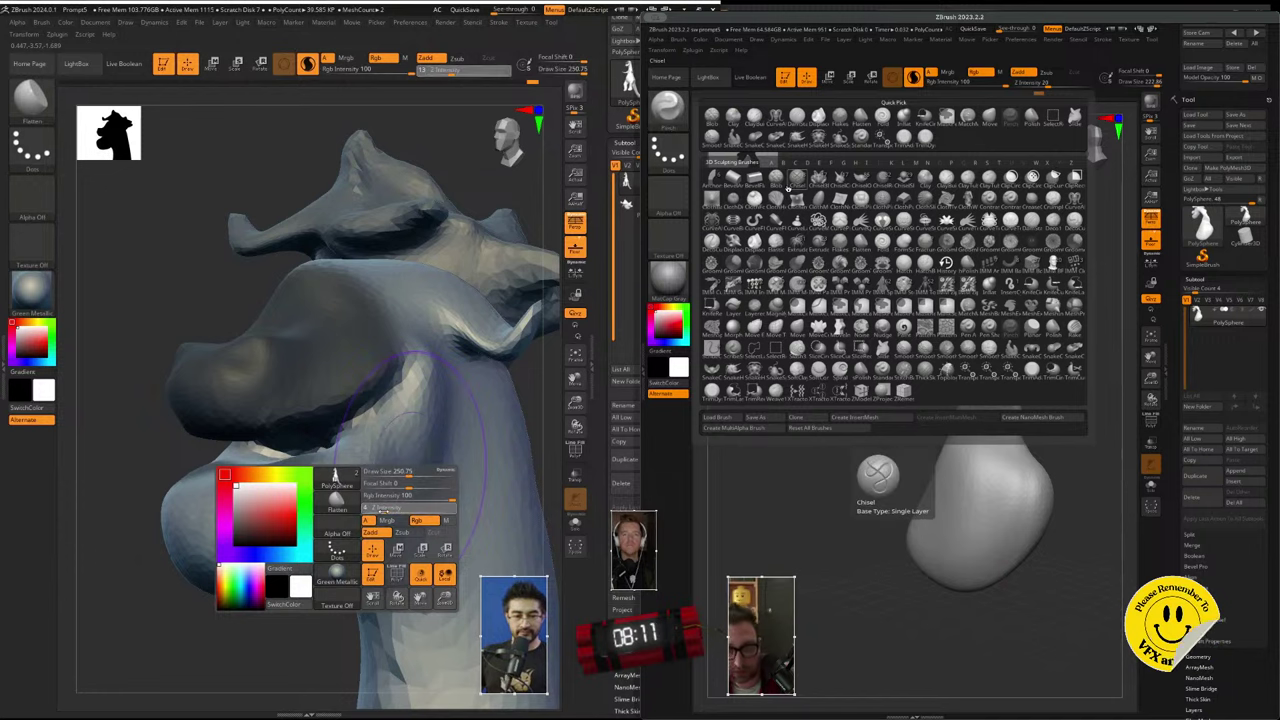
left_click(796, 141)
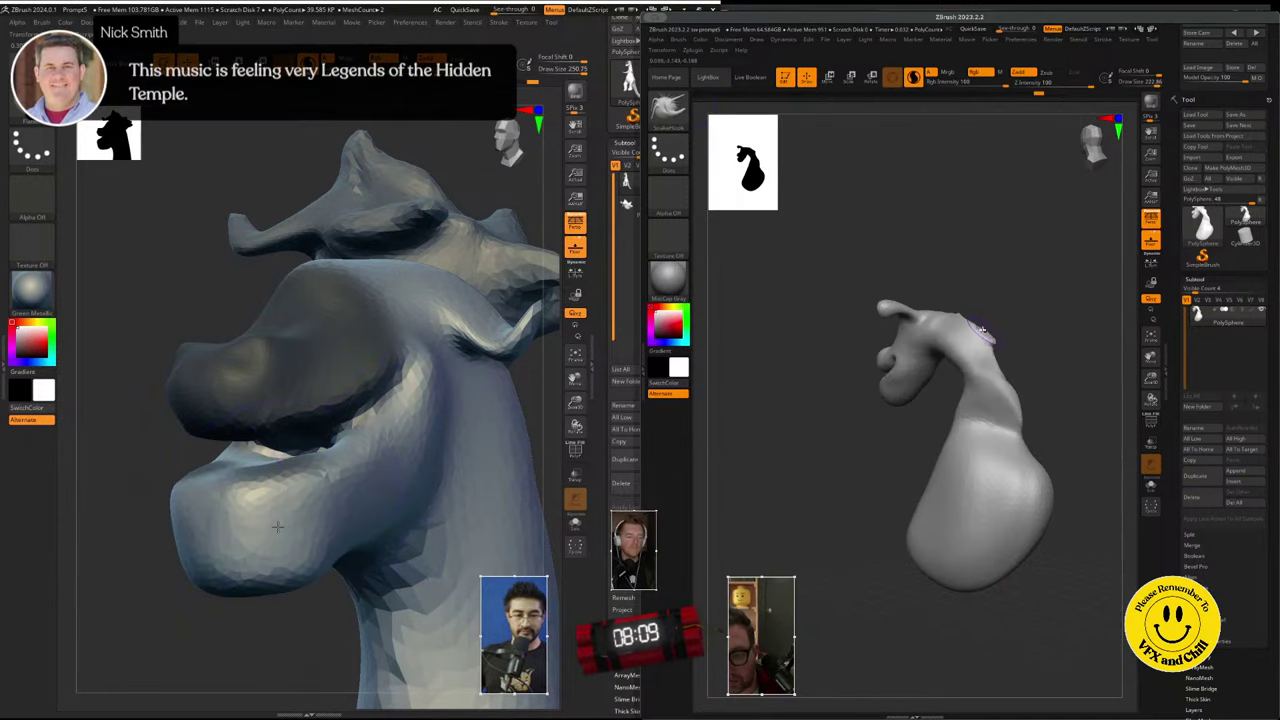
mouse_move(987, 358)
left_mouse_down()
mouse_move(1021, 348)
mouse_move(1036, 390)
mouse_move(1052, 385)
left_mouse_up()
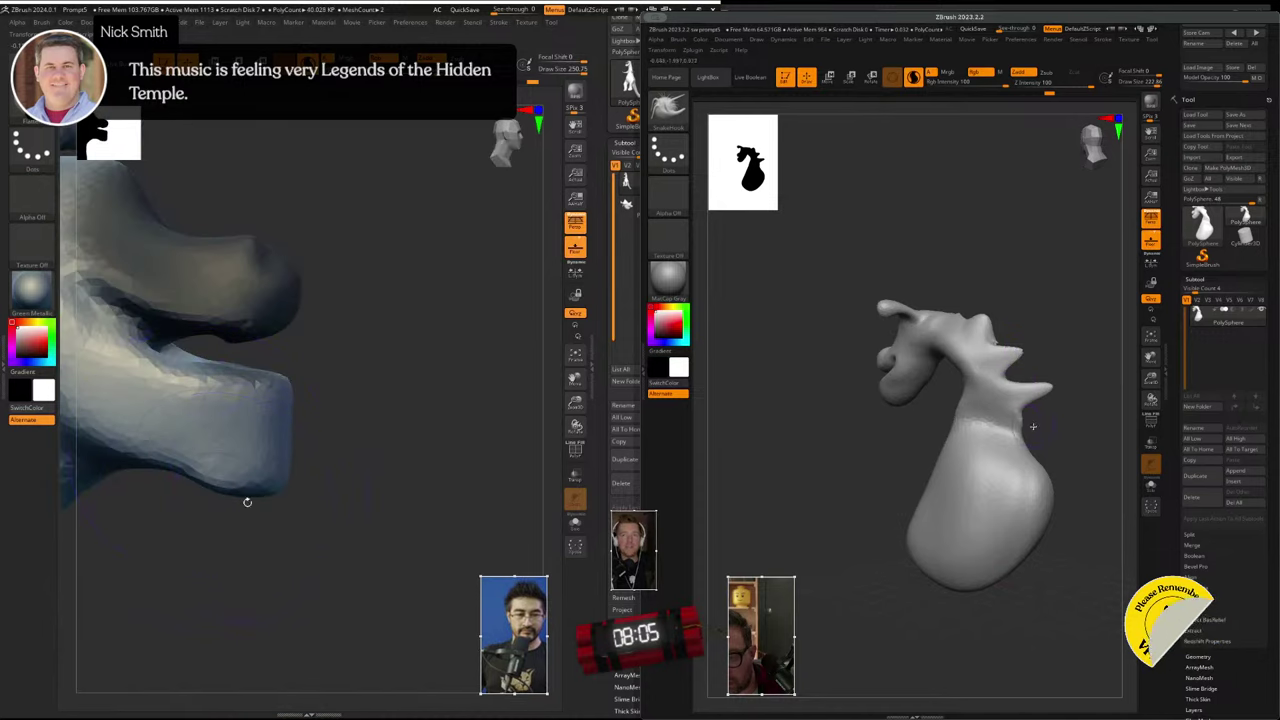
left_click_drag(1013, 428, 1059, 431)
left_click_drag(981, 327, 1006, 298)
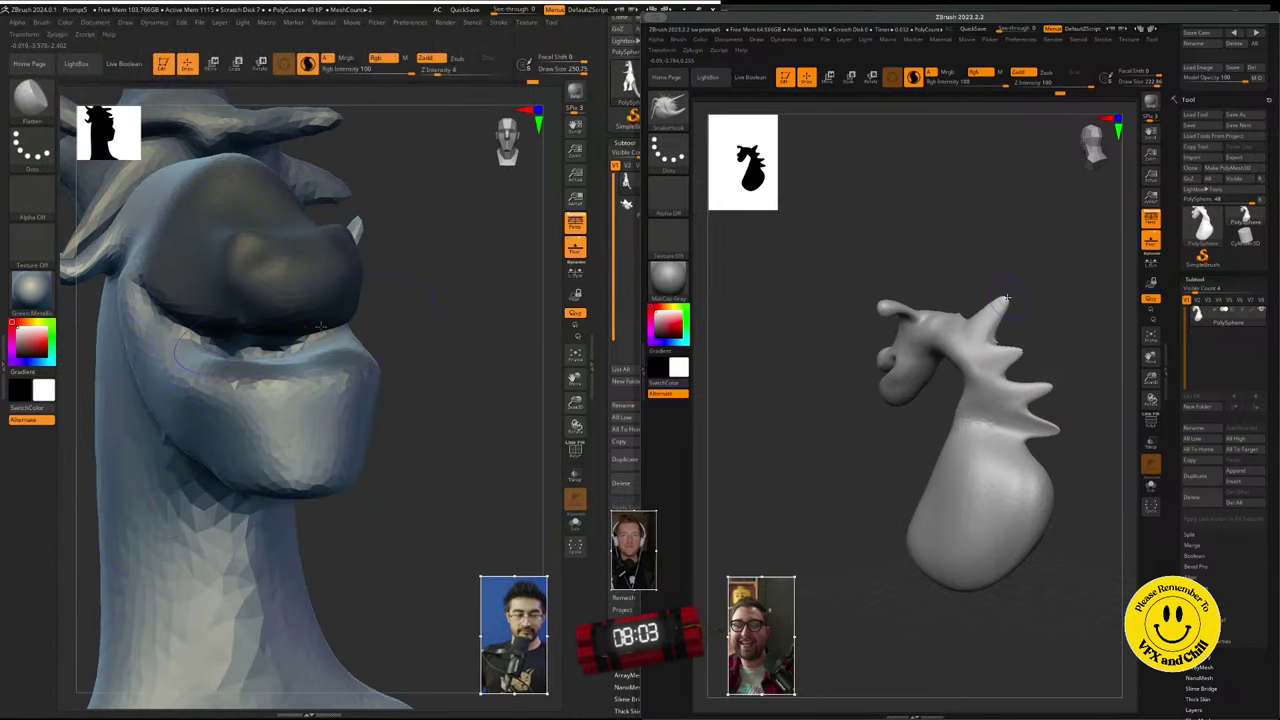
- Flatten the sides of the grey dragon's neck spikes with the Flatten brush
mouse_move(1088, 142)
left_mouse_down()
mouse_move(1060, 140)
mouse_move(1070, 147)
left_mouse_up()
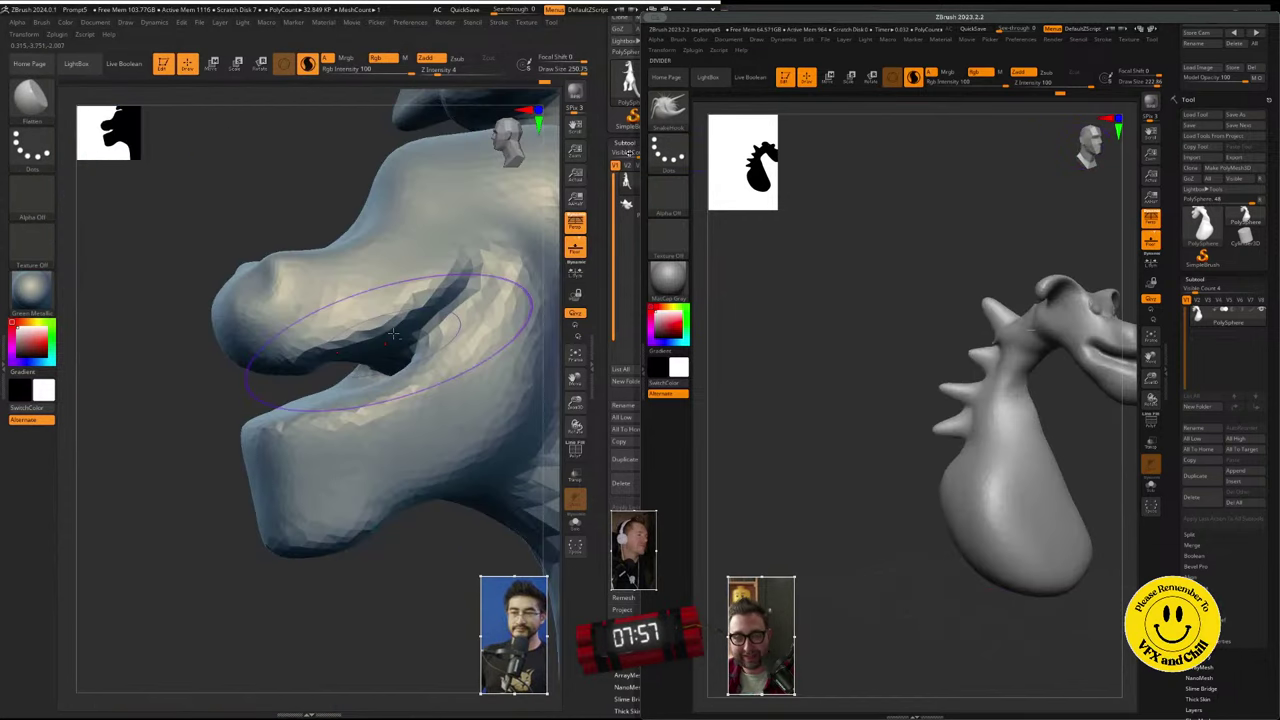
key("b")
key("f")
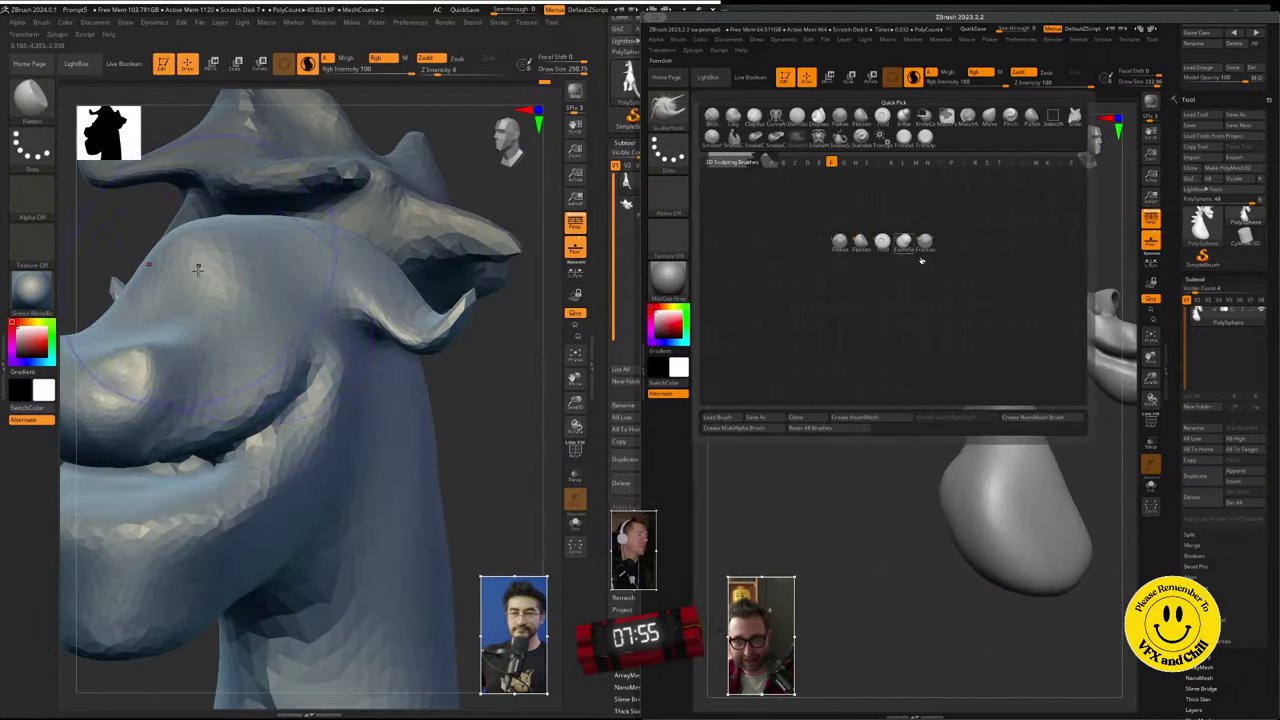
left_click(874, 240)
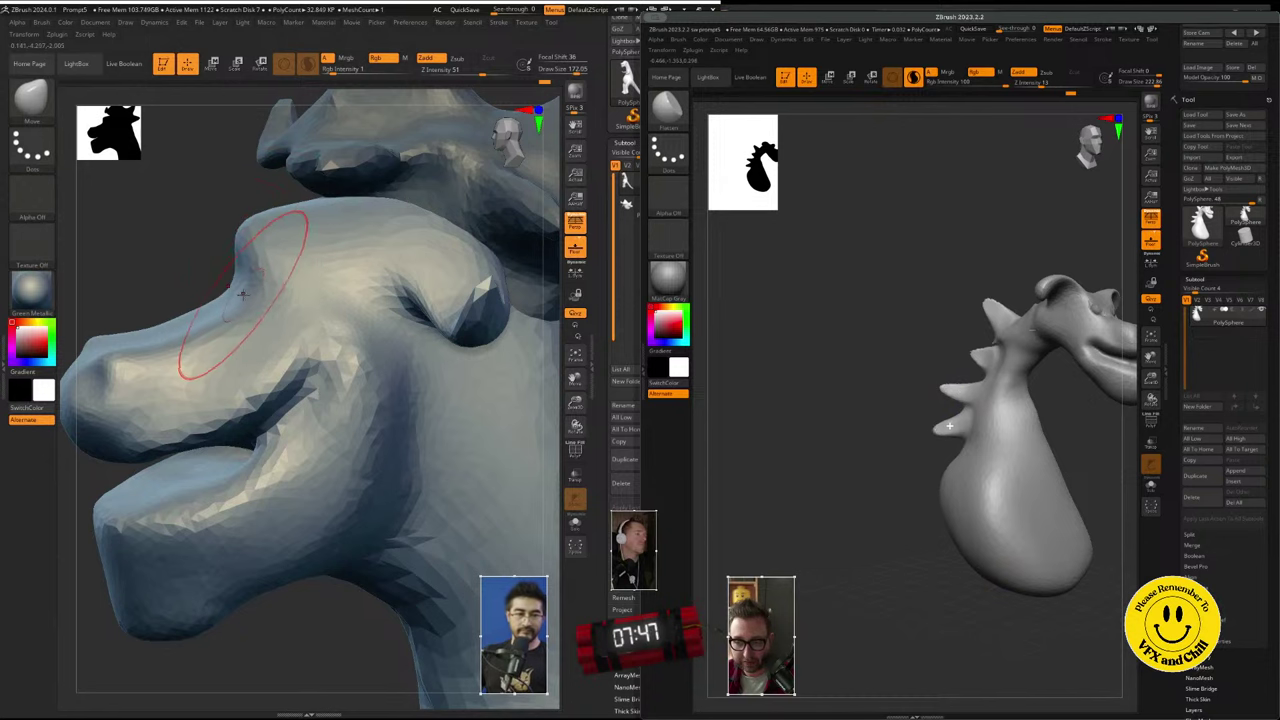
left_click_drag(1087, 145, 1107, 147)
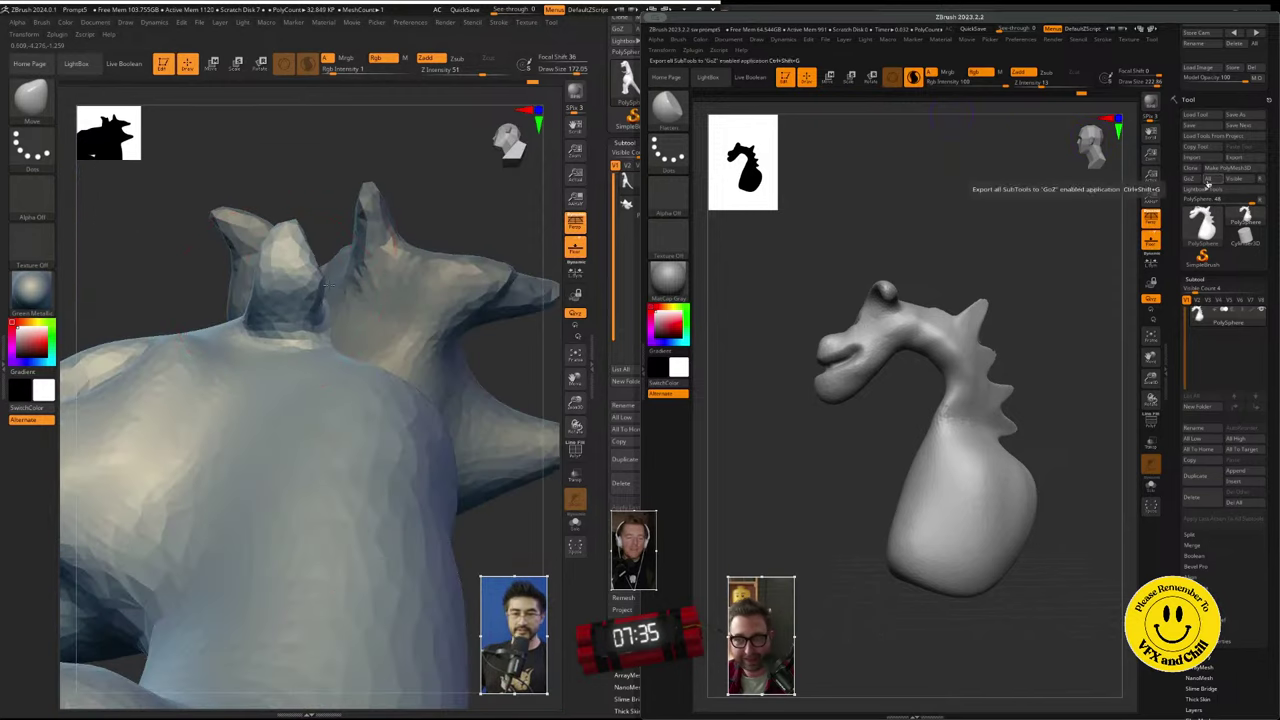
- Reshape the upper neck spikes of the grey dragon with the Move brush at a larger draw size
mouse_move(1098, 137)
left_mouse_down()
mouse_move(1132, 138)
mouse_move(1083, 139)
left_mouse_up()
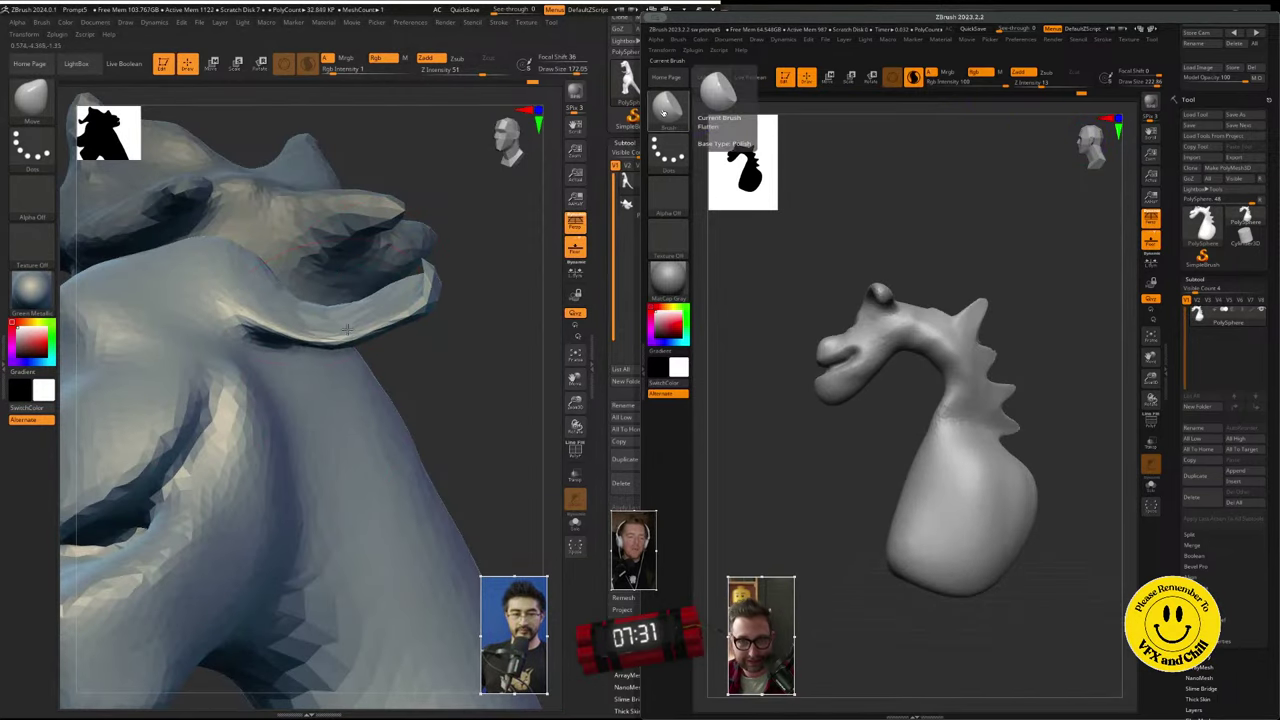
left_click(663, 110)
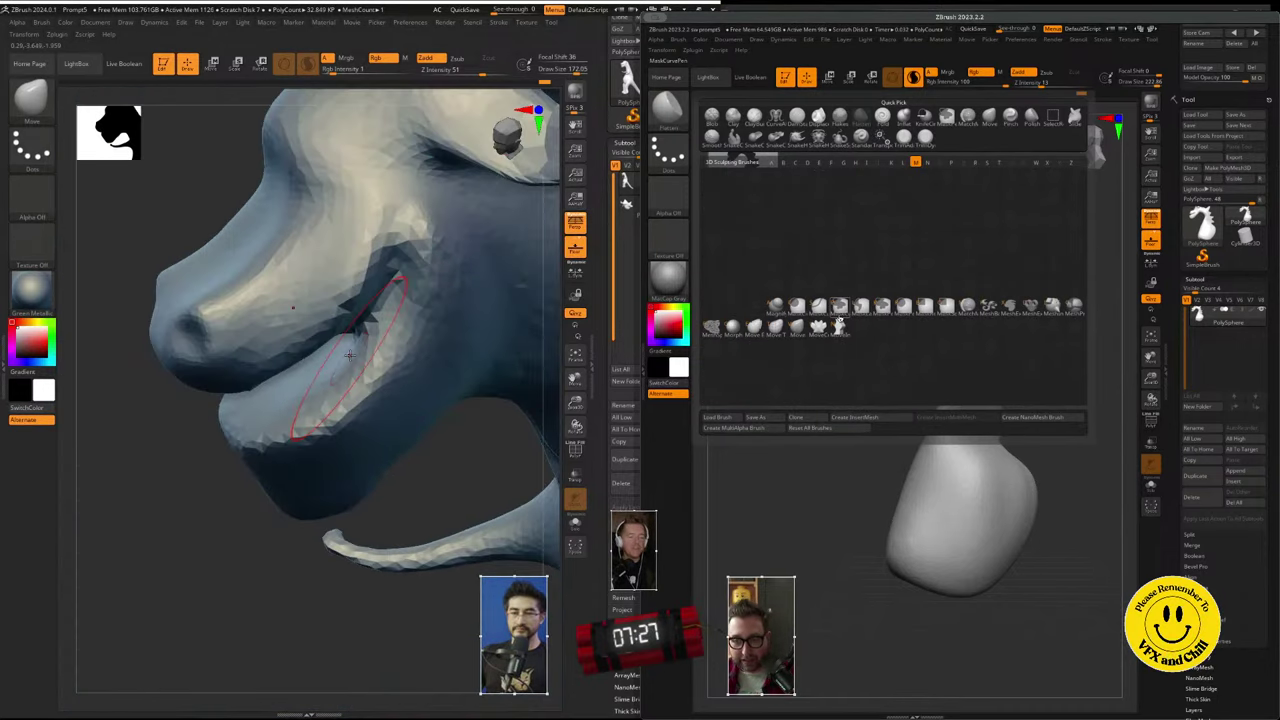
left_click(1004, 304)
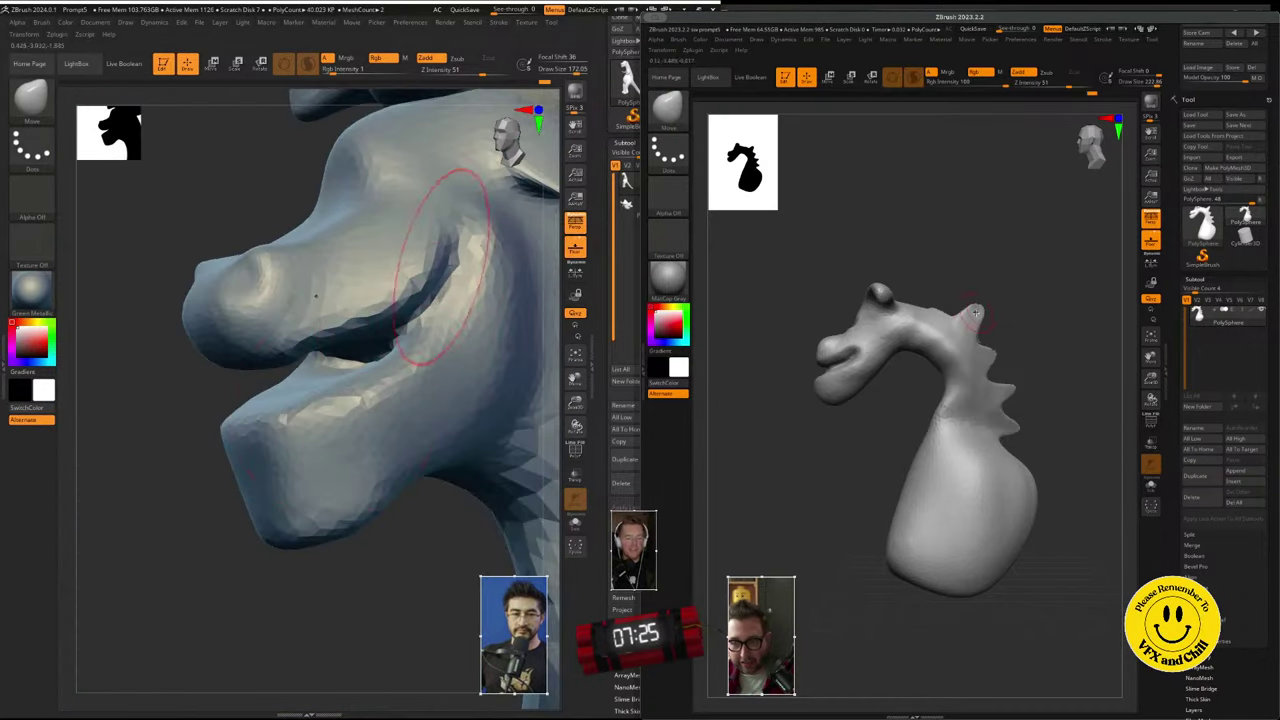
left_click_drag(988, 303, 975, 325)
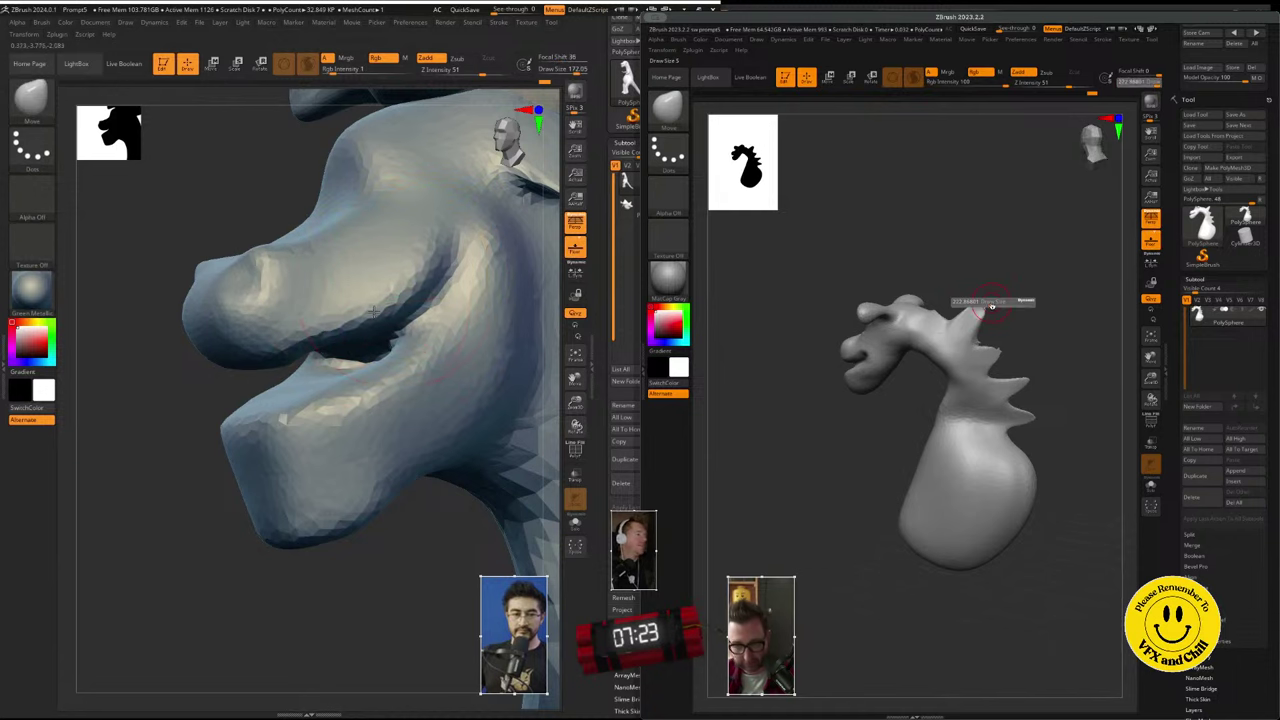
left_click(982, 304)
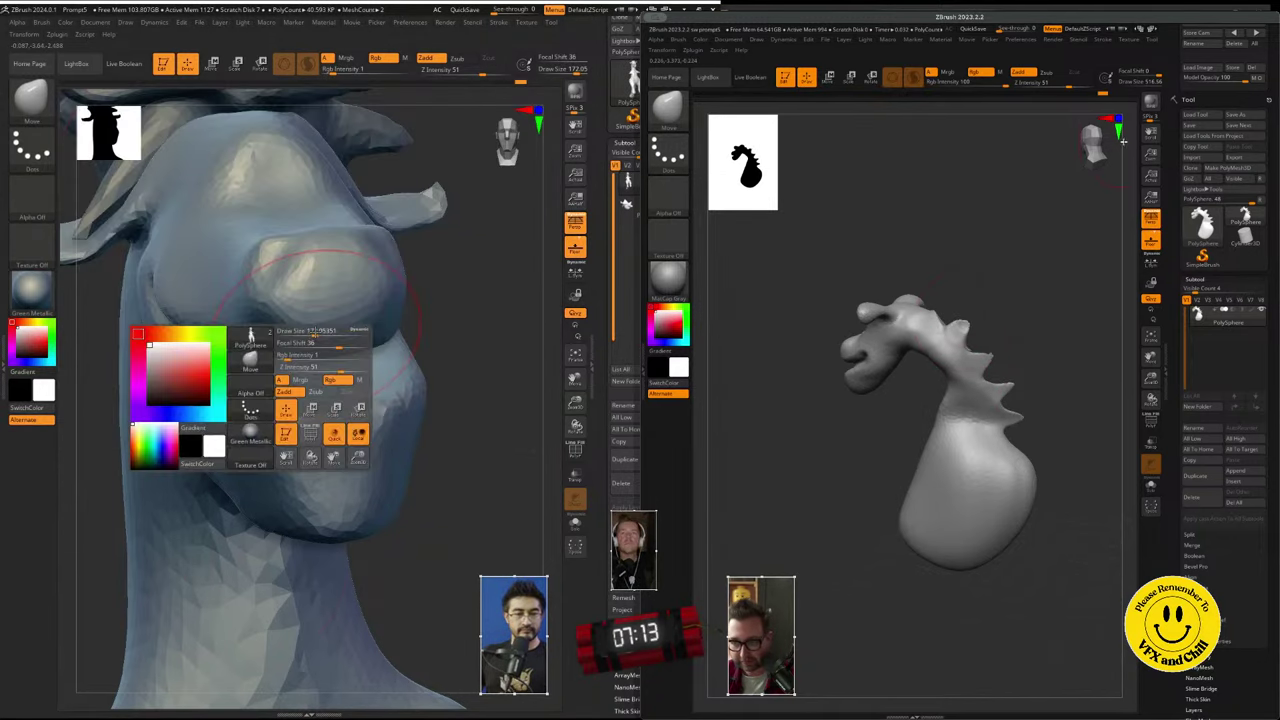
left_click_drag(1106, 144, 1096, 142)
mouse_move(972, 304)
left_mouse_down()
mouse_move(981, 295)
mouse_move(977, 307)
left_mouse_up()
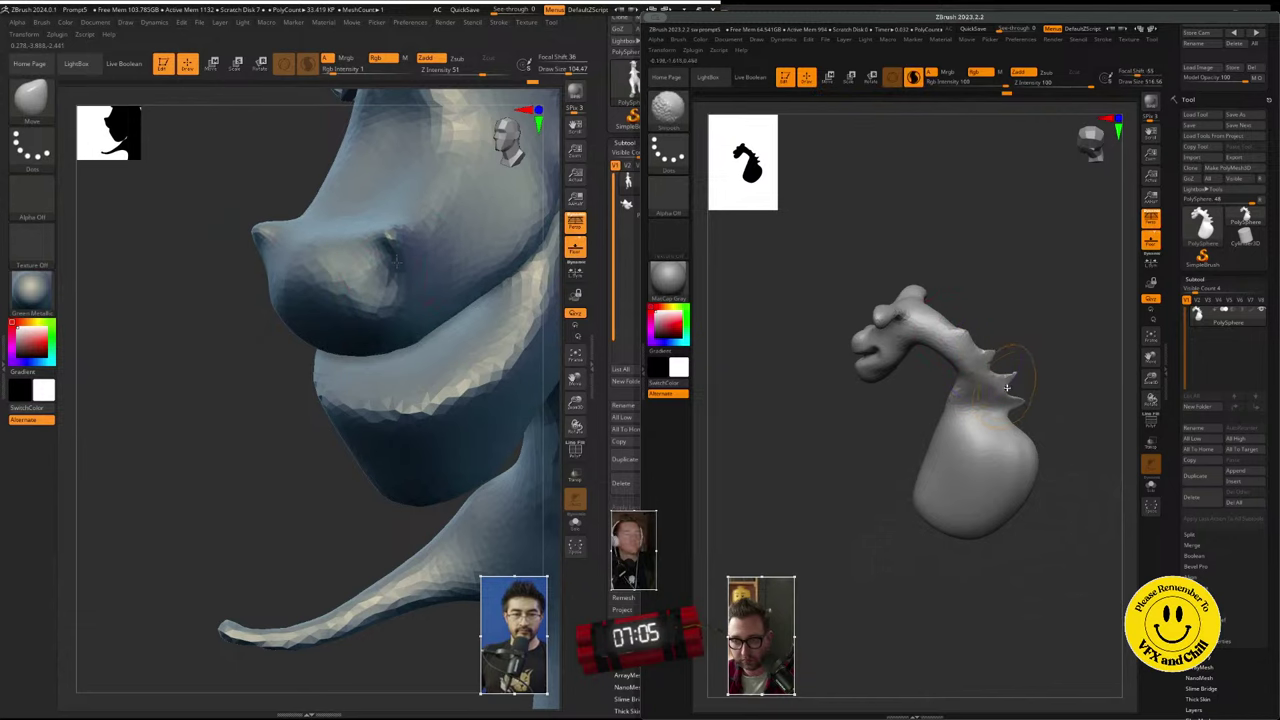
- Undo the last smoothing strokes on the grey dragon's neck spikes
key("ctrl+z")
key("ctrl+z")
key("ctrl+z")
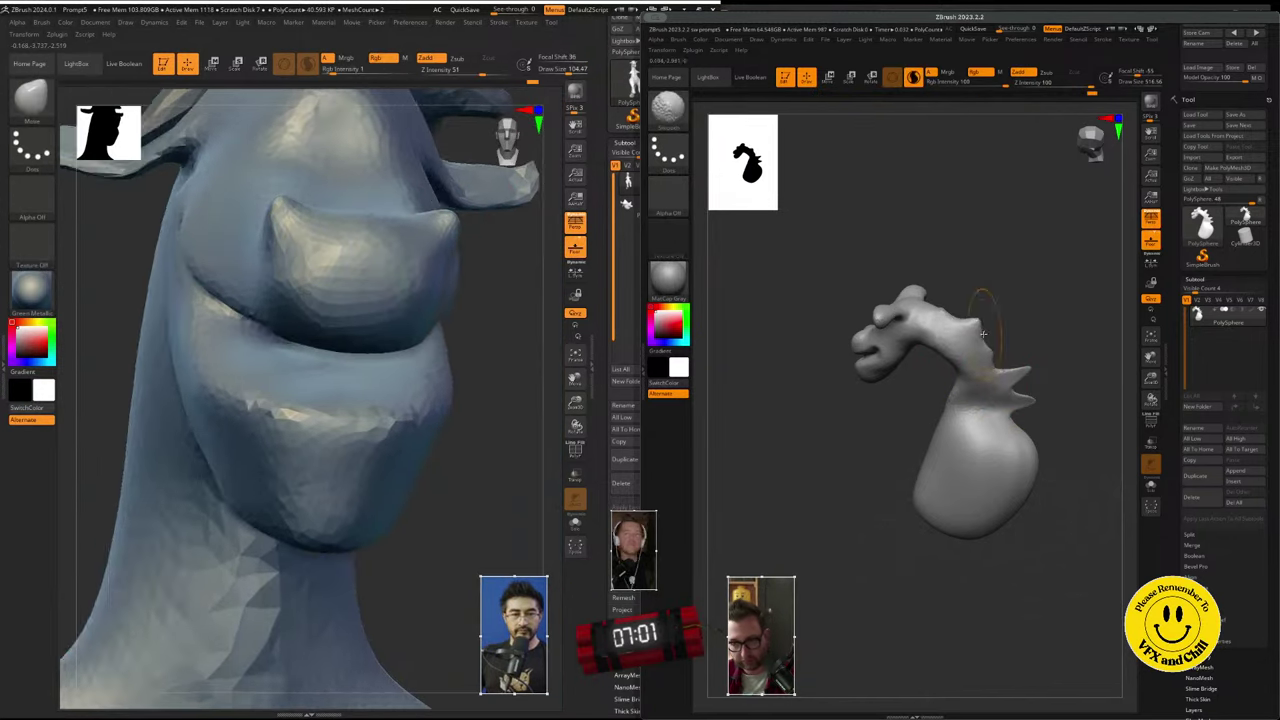
key("ctrl+z")
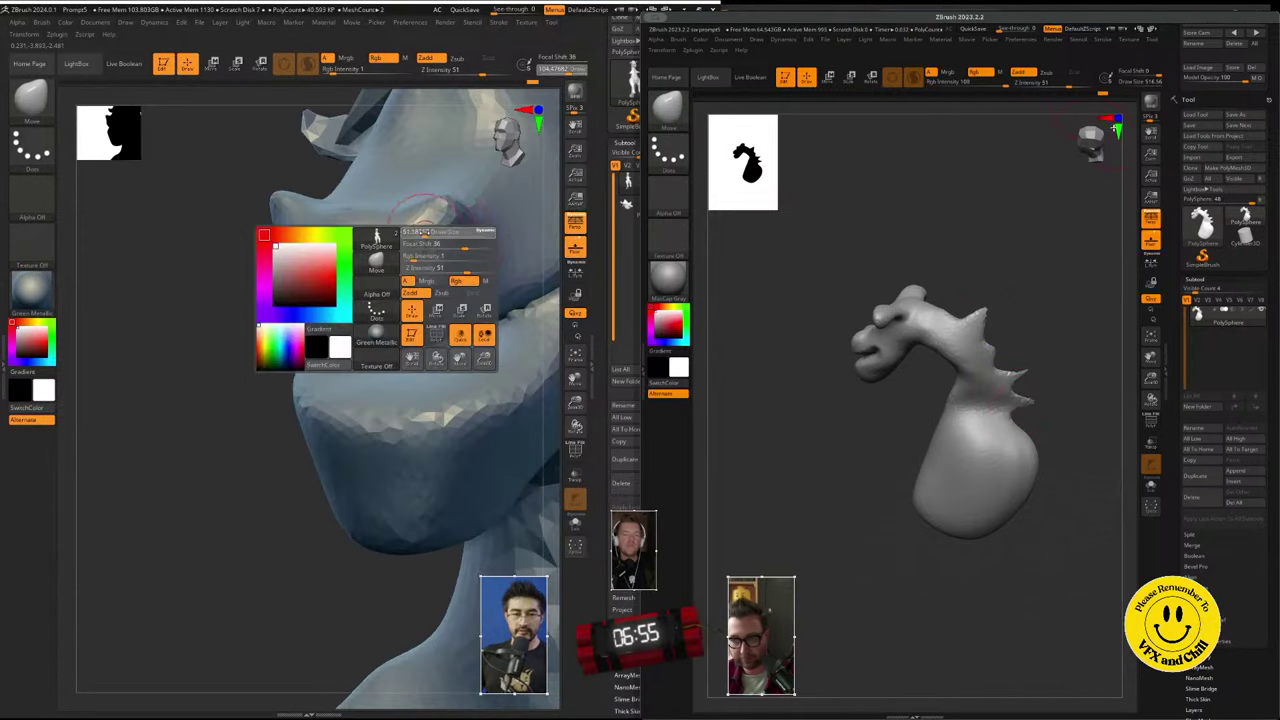
- Pull the grey dragon's neck spikes out into longer, sharper points
left_click_drag(1093, 140, 1096, 140)
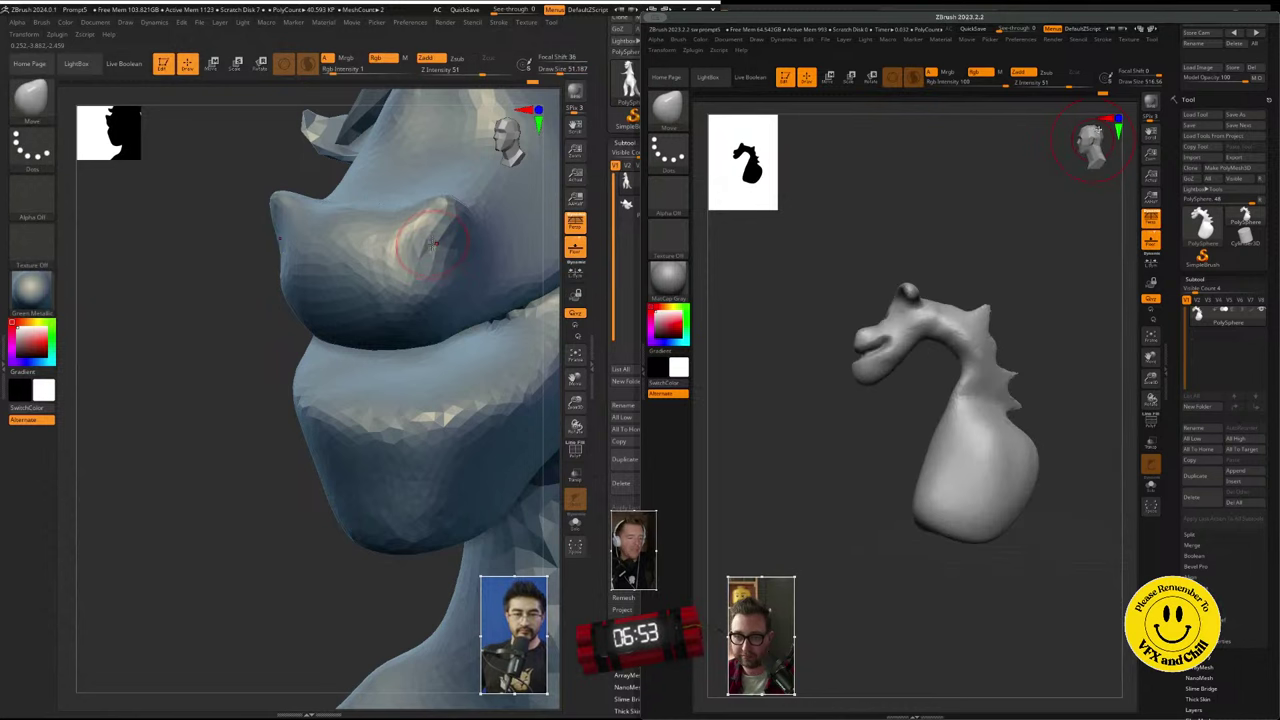
key("b")
key("s")
key("h")
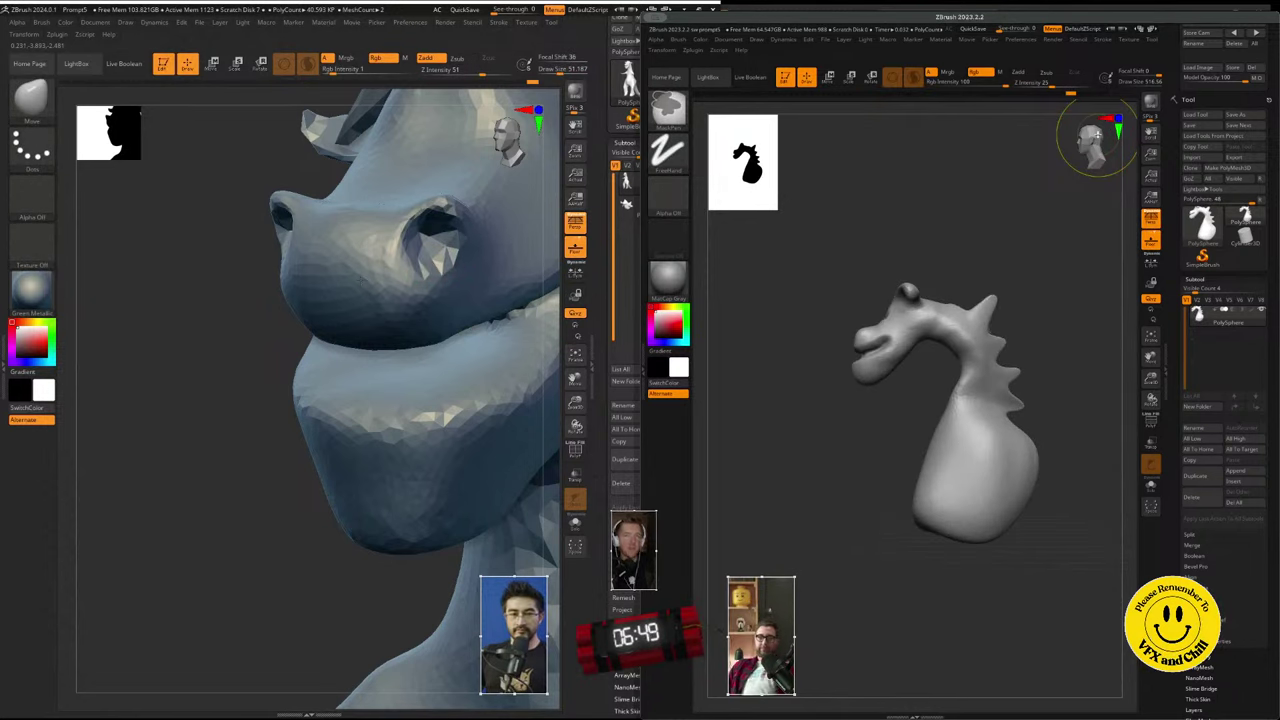
- Carve the eyes into the front of the grey dragon's face with the DamStandard brush
left_click_drag(1095, 137, 1110, 158)
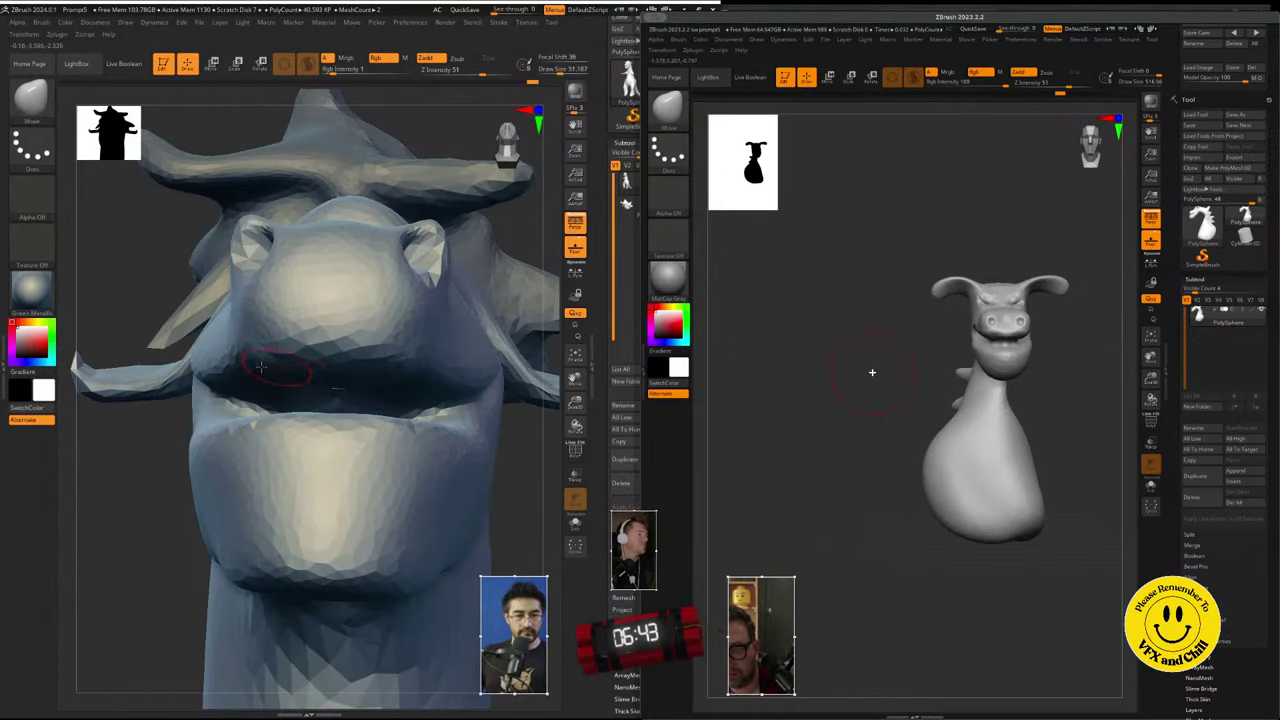
key("b")
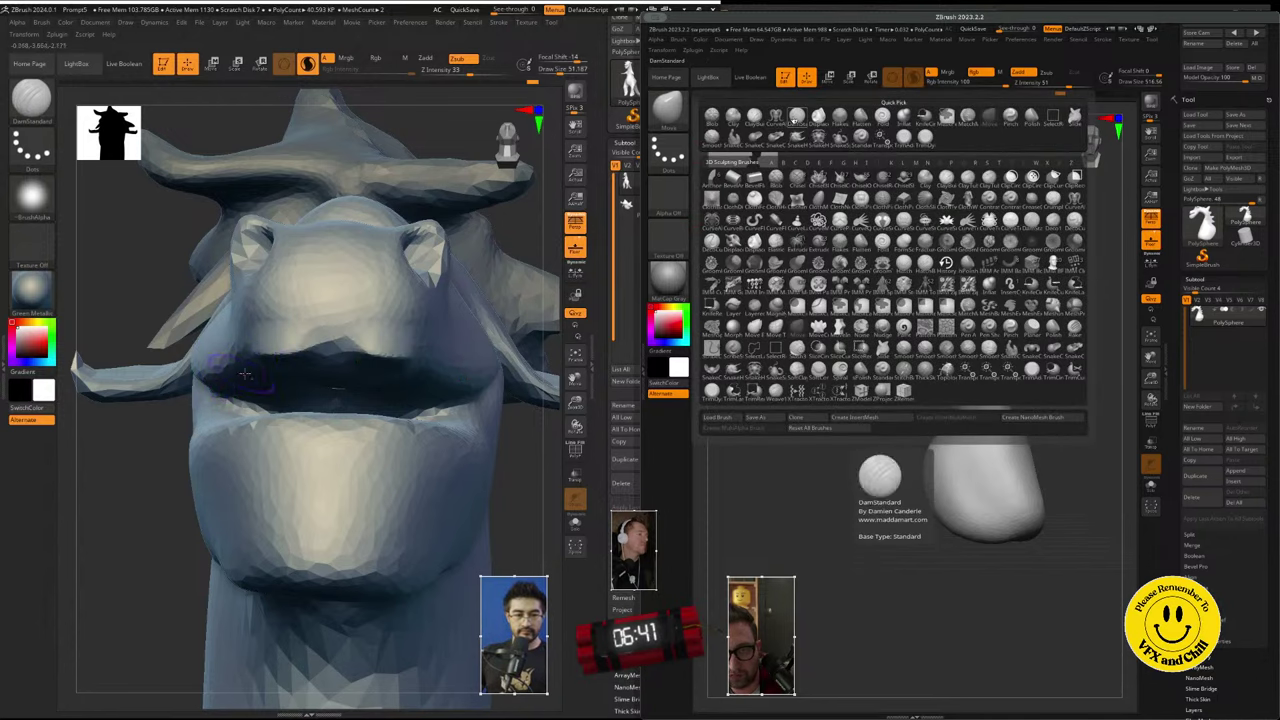
left_click(797, 118)
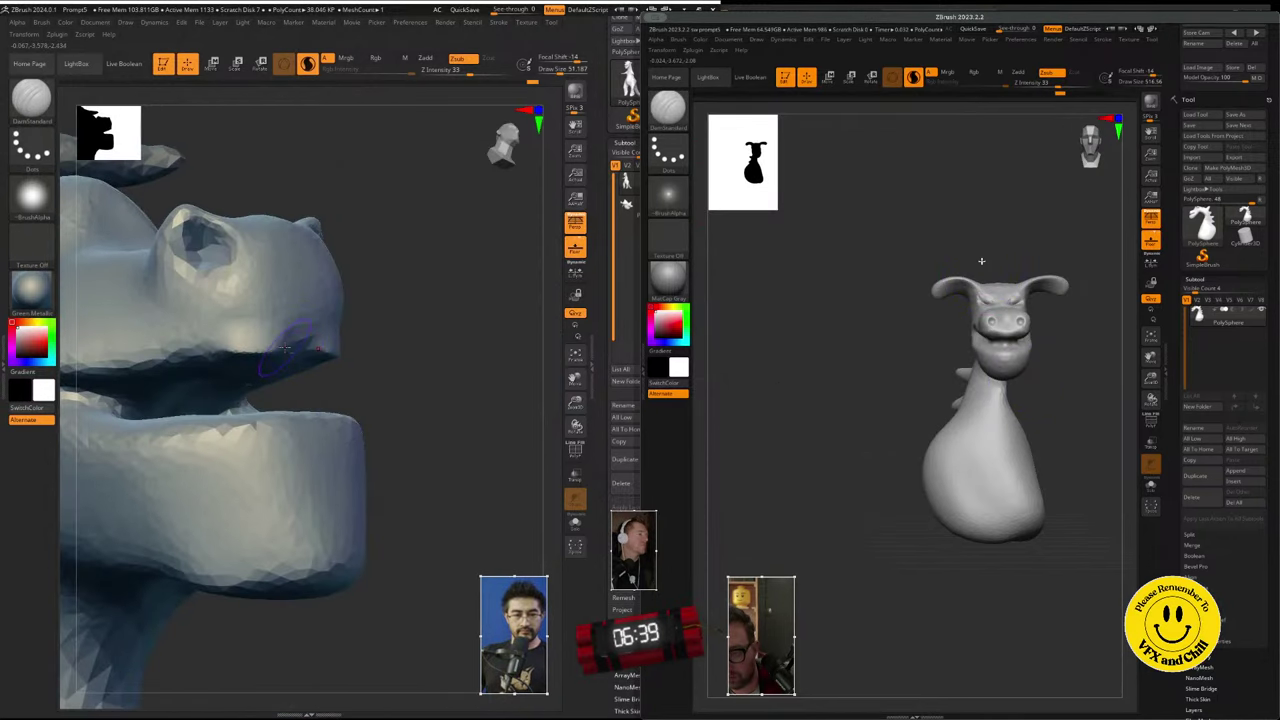
mouse_move(982, 270)
left_mouse_down()
mouse_move(965, 322)
mouse_move(963, 254)
mouse_move(963, 265)
left_mouse_up()
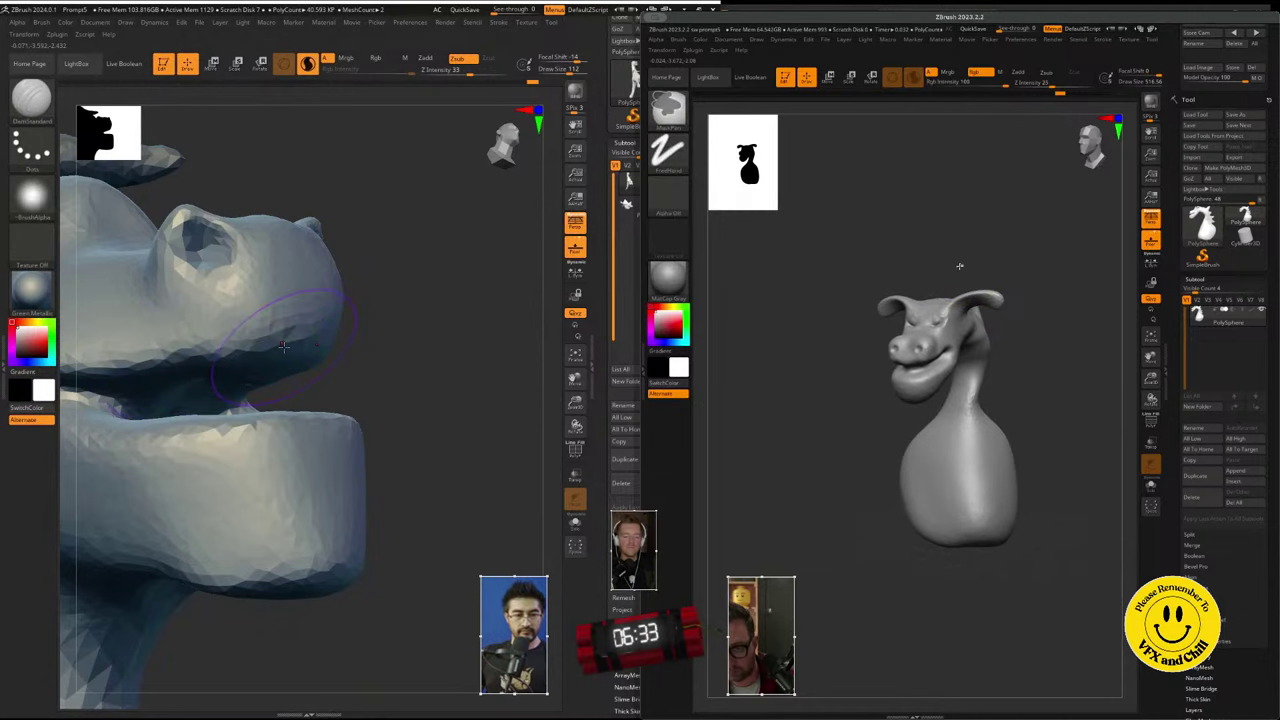
right_click_drag(952, 249, 951, 303, "ctrl")
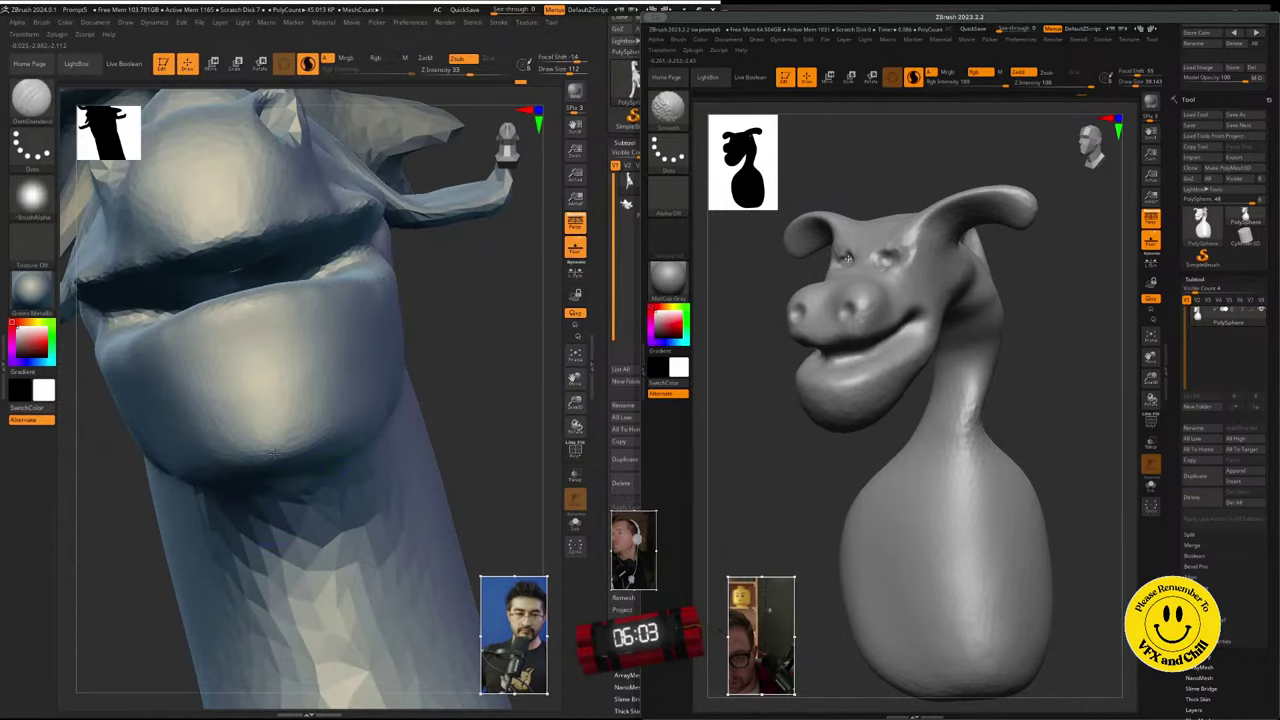
- Build up the brows above the grey dragon's eyes with the Clay brush, undoing the last stroke
left_click(718, 92)
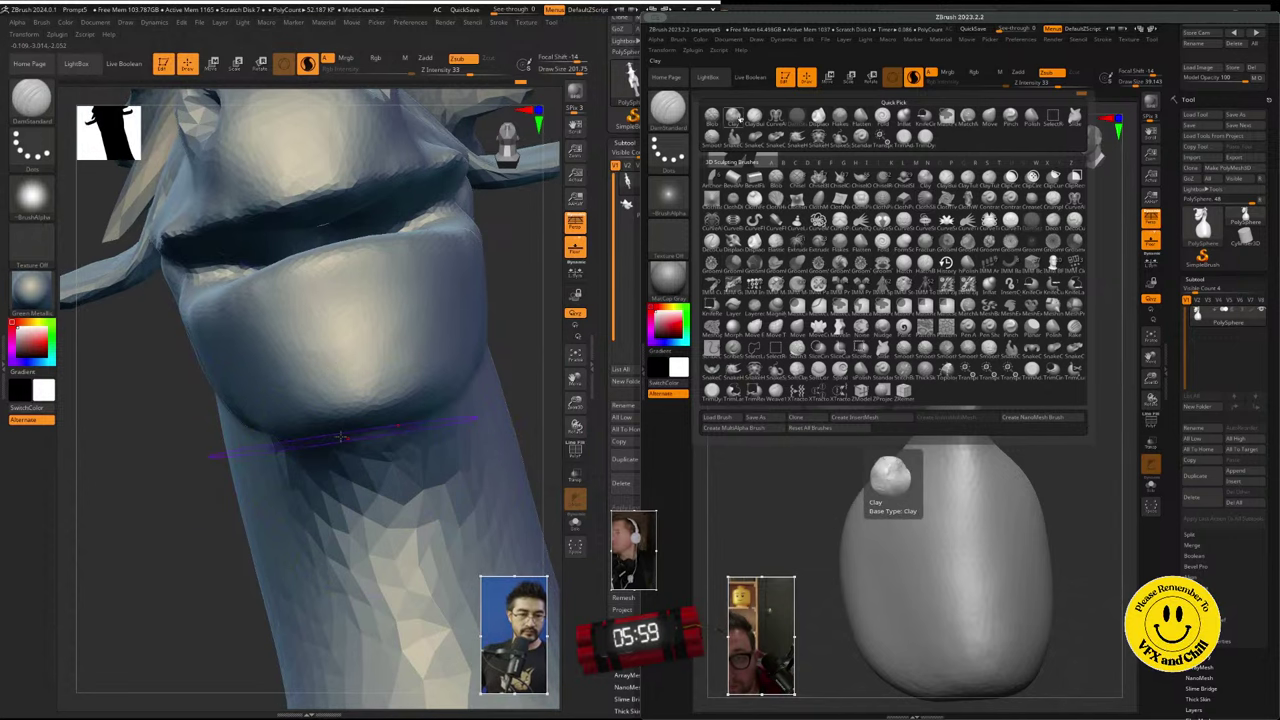
left_click(931, 229)
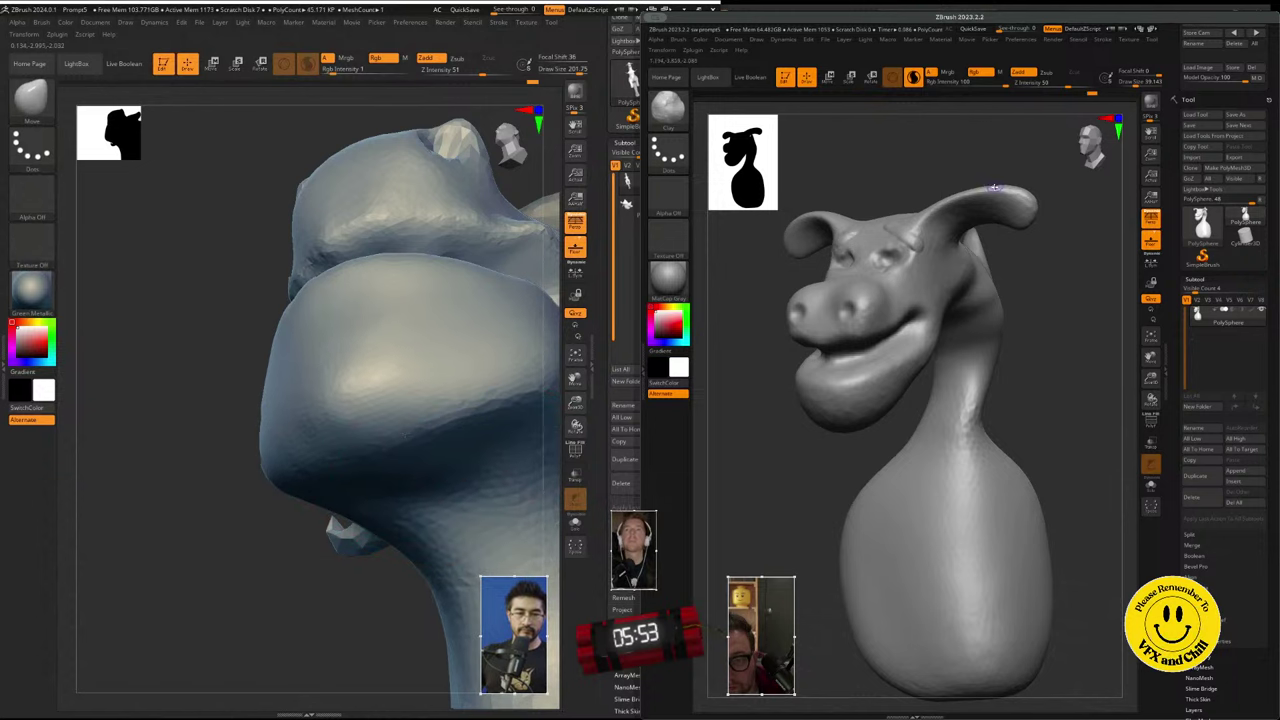
key("ctrl+z")
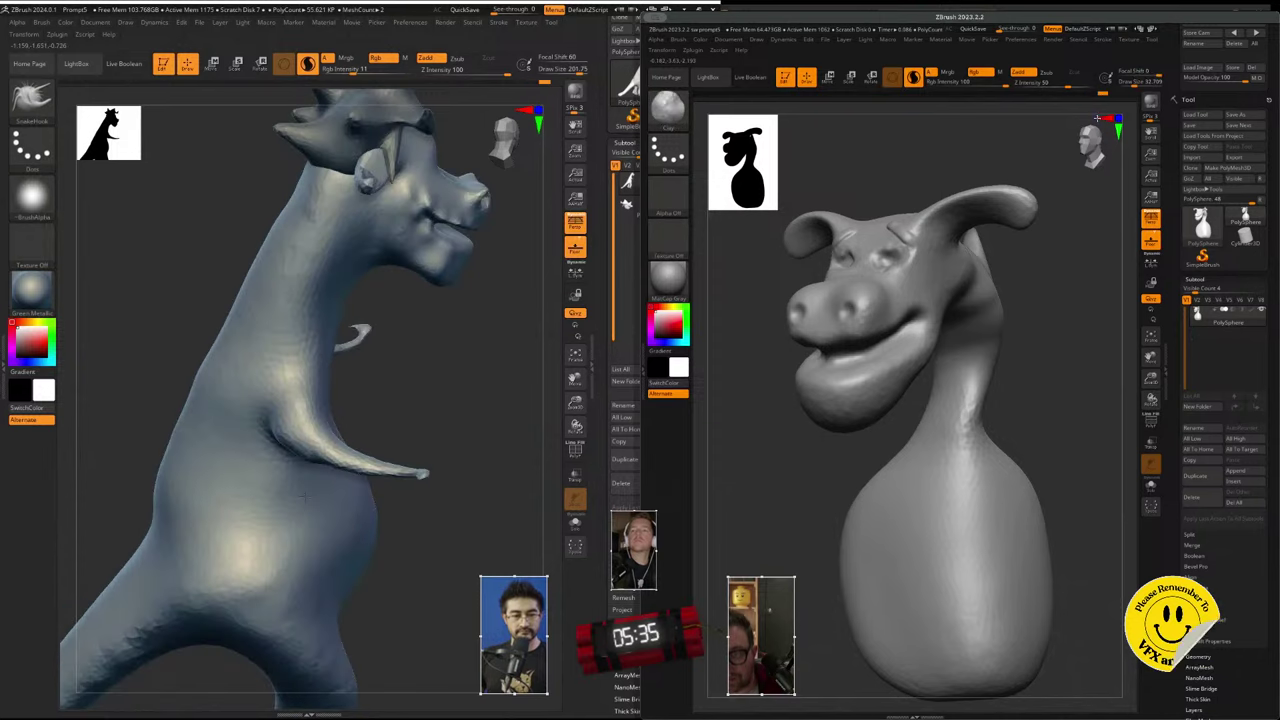
mouse_move(1060, 150)
left_mouse_down()
mouse_move(1015, 150)
mouse_move(1103, 141)
mouse_move(905, 319)
left_mouse_up()
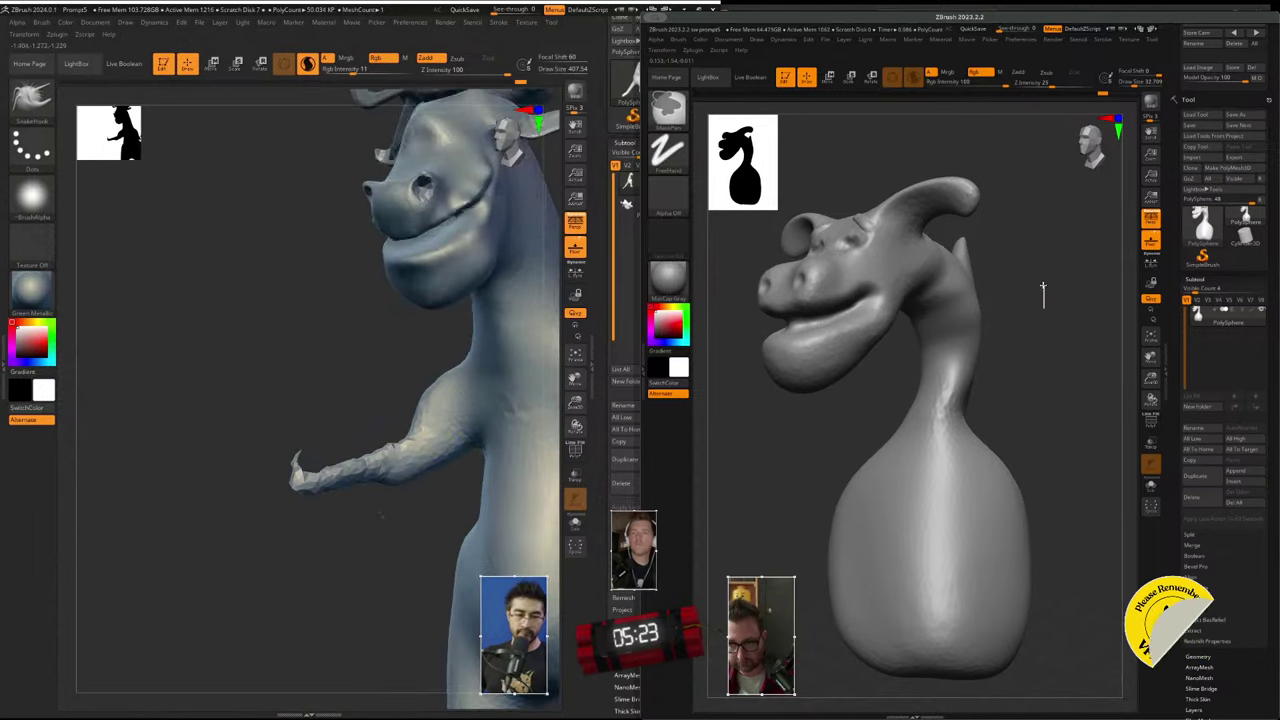
right_click_drag(1043, 260, 1039, 209, "ctrl")
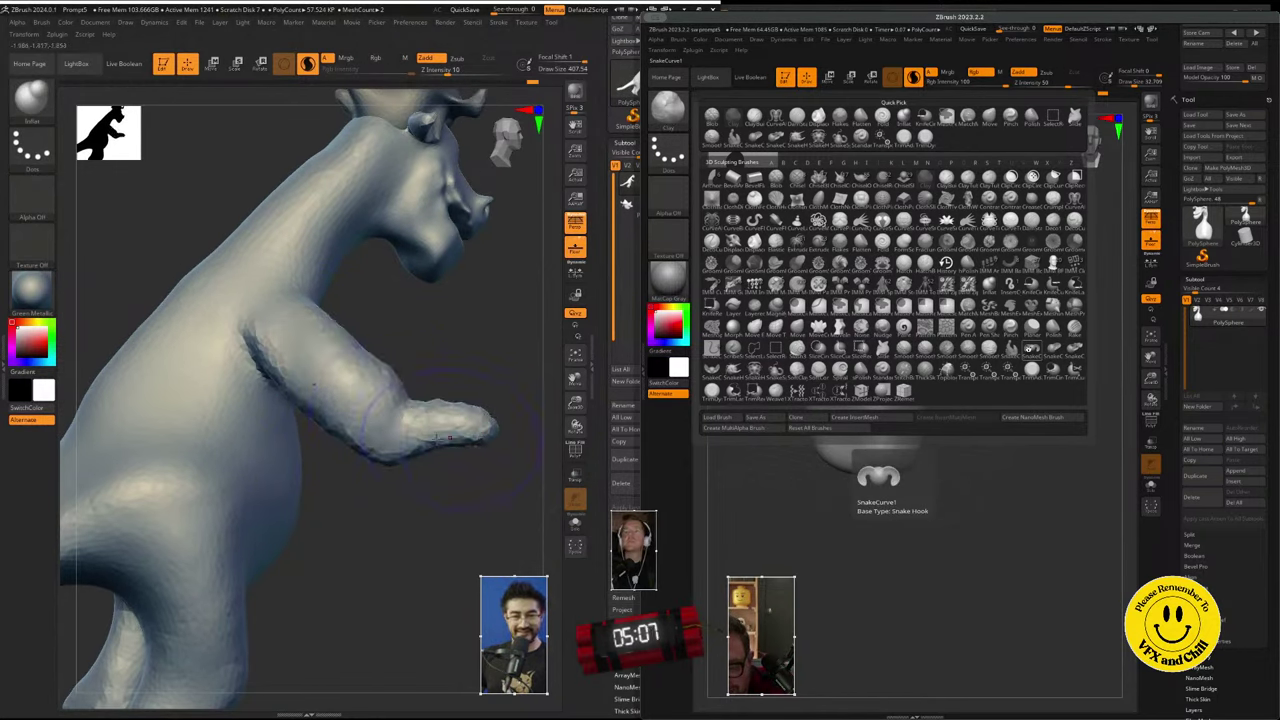
- Thicken the blue dragon's arms and swell their ends into rounded hands with the Inflate brush
left_click_drag(426, 512, 295, 405)
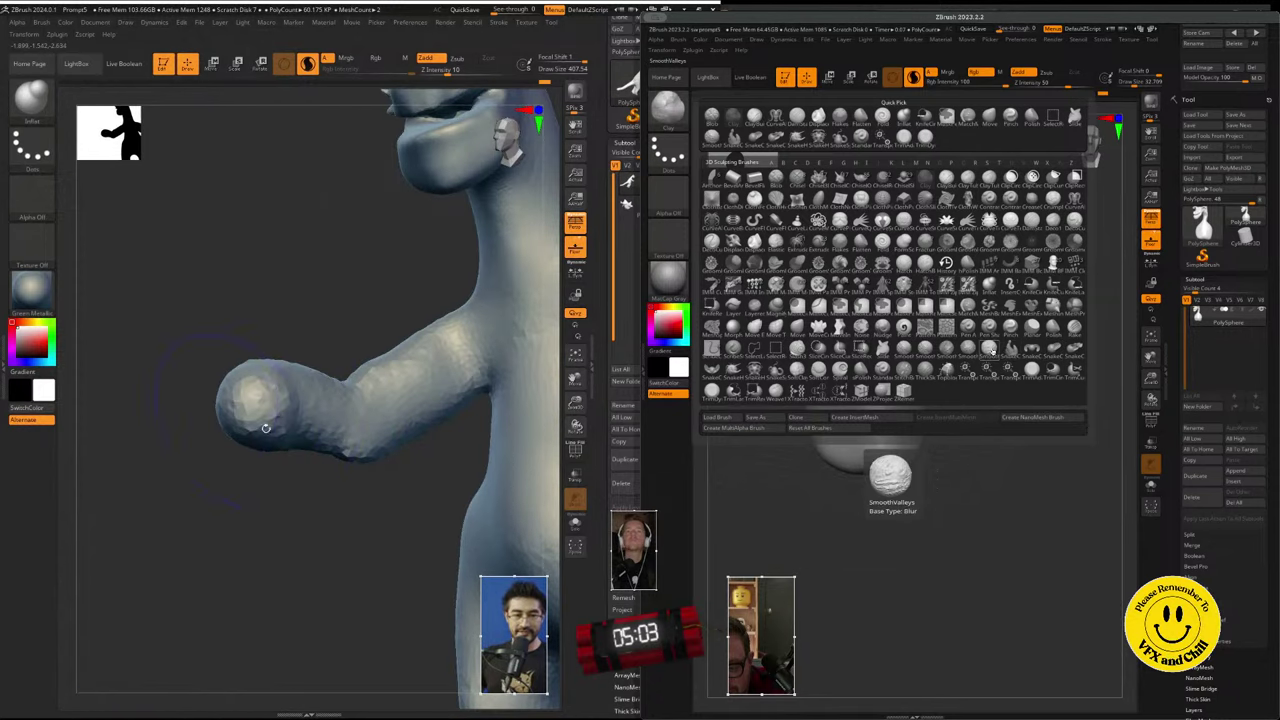
left_click_drag(444, 411, 170, 446)
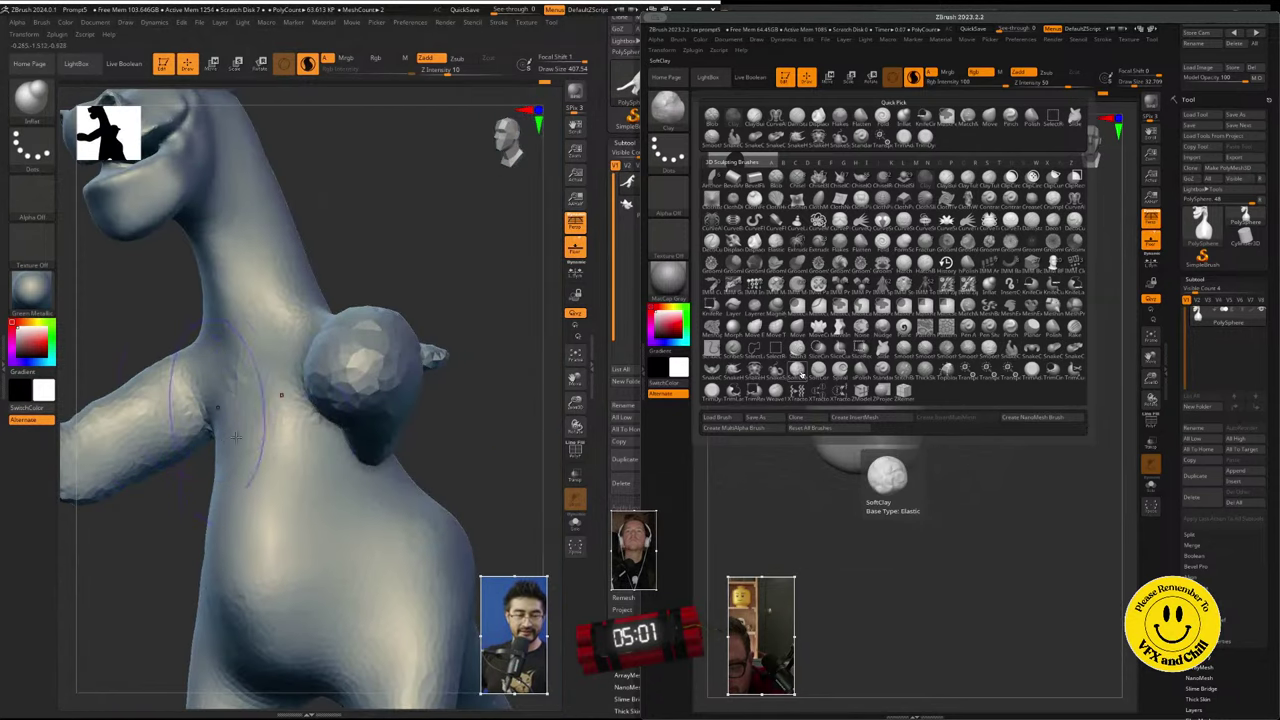
right_click_drag(236, 437, 335, 430)
right_click_drag(122, 425, 297, 490)
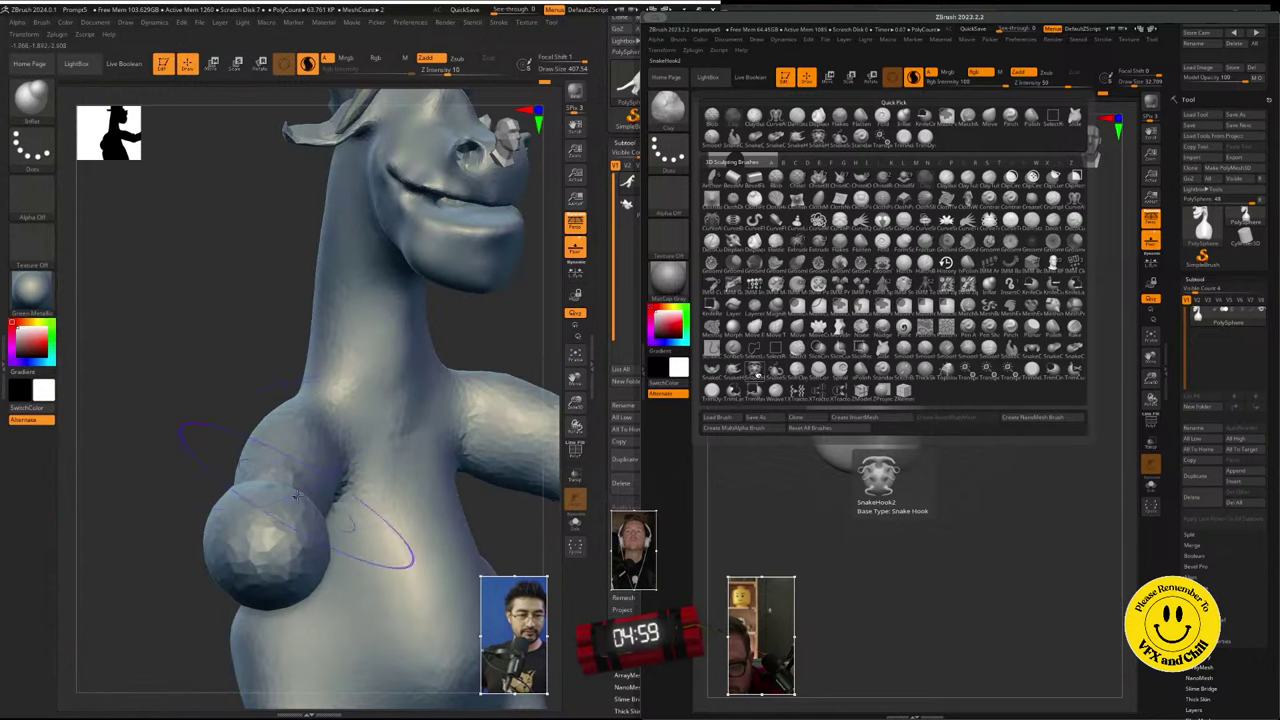
mouse_move(296, 495)
left_mouse_down()
mouse_move(273, 433)
mouse_move(300, 480)
left_mouse_up()
mouse_move(290, 500)
right_mouse_down()
mouse_move(290, 540)
mouse_move(320, 500)
right_mouse_up()
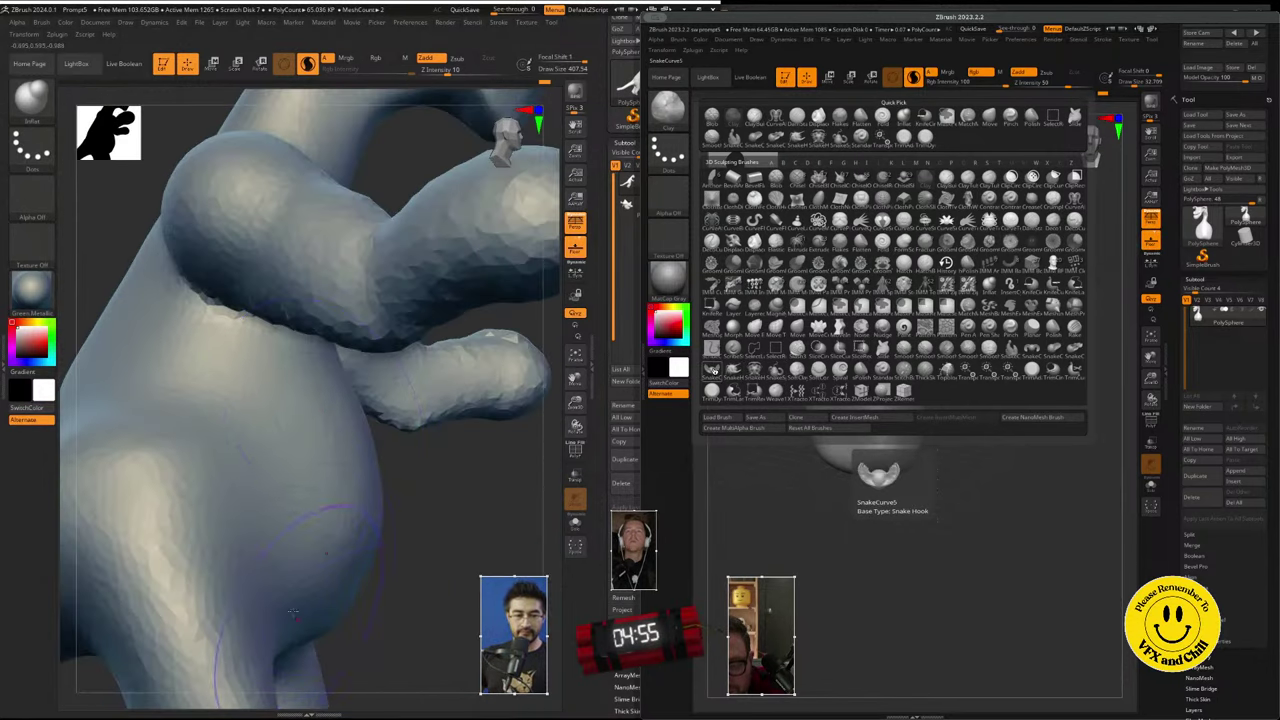
- Try to pull an arm out of the grey dragon's upper body with the SnakeHook brush
left_click(727, 370)
mouse_move(296, 547)
left_mouse_down()
mouse_move(303, 410)
mouse_move(222, 395)
left_mouse_up()
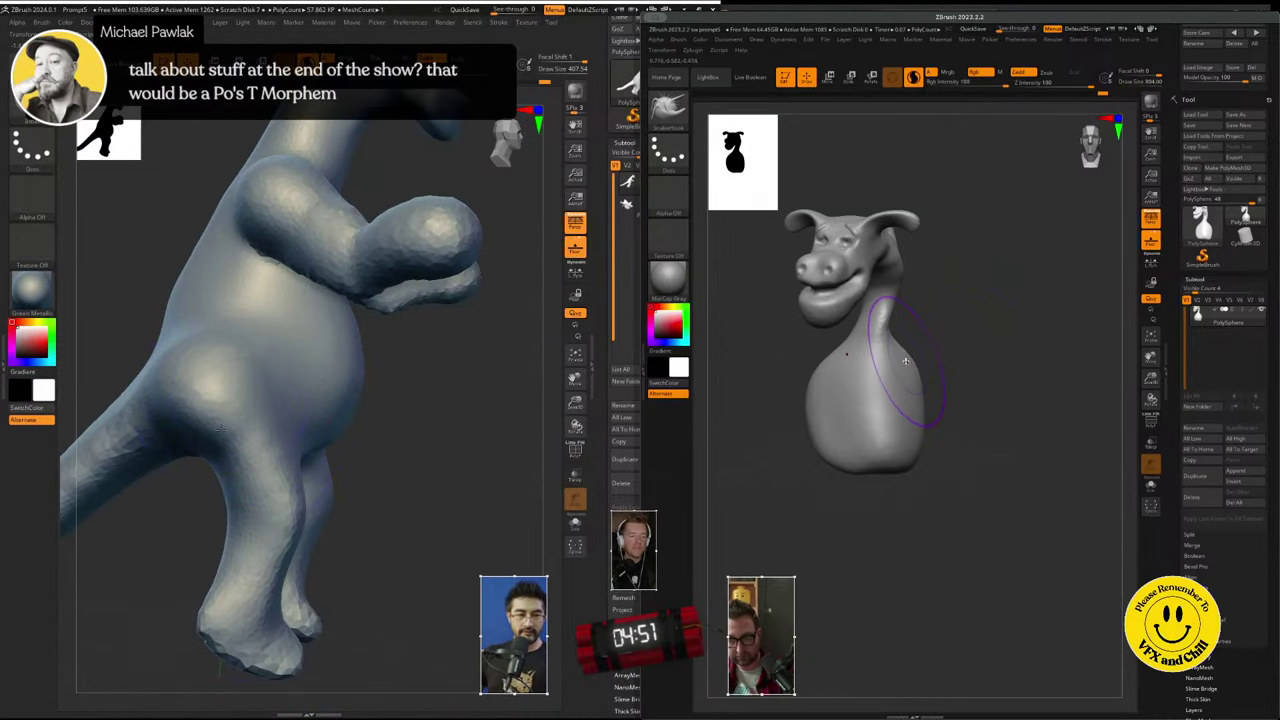
mouse_move(906, 361)
left_mouse_down()
mouse_move(1001, 303)
mouse_move(1083, 226)
mouse_move(1132, 236)
left_mouse_up()
key("ctrl+z")
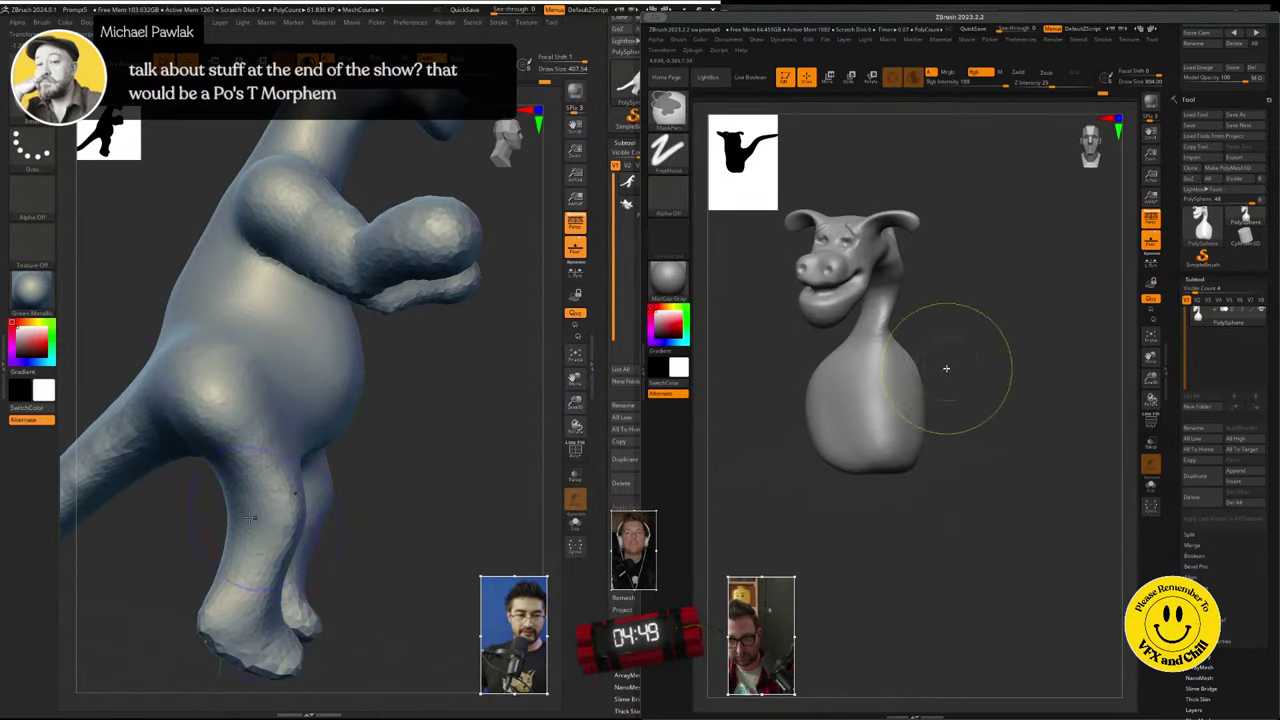
- Pull a pair of long limbs out from the grey dragon's upper body with the SnakeHook brush
left_click_drag(250, 517, 143, 380)
left_click_drag(946, 368, 1044, 337)
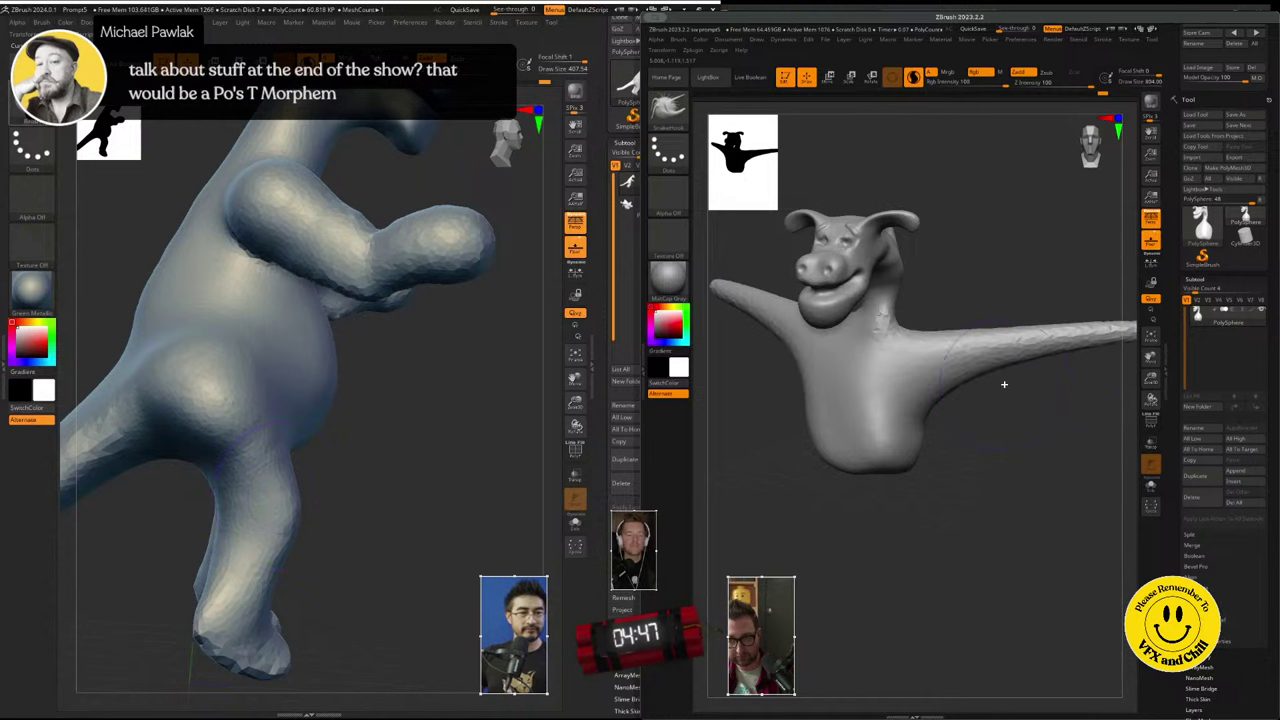
left_click(25, 110)
left_click_drag(929, 380, 1104, 376)
left_click(25, 110)
key("ctrl+z")
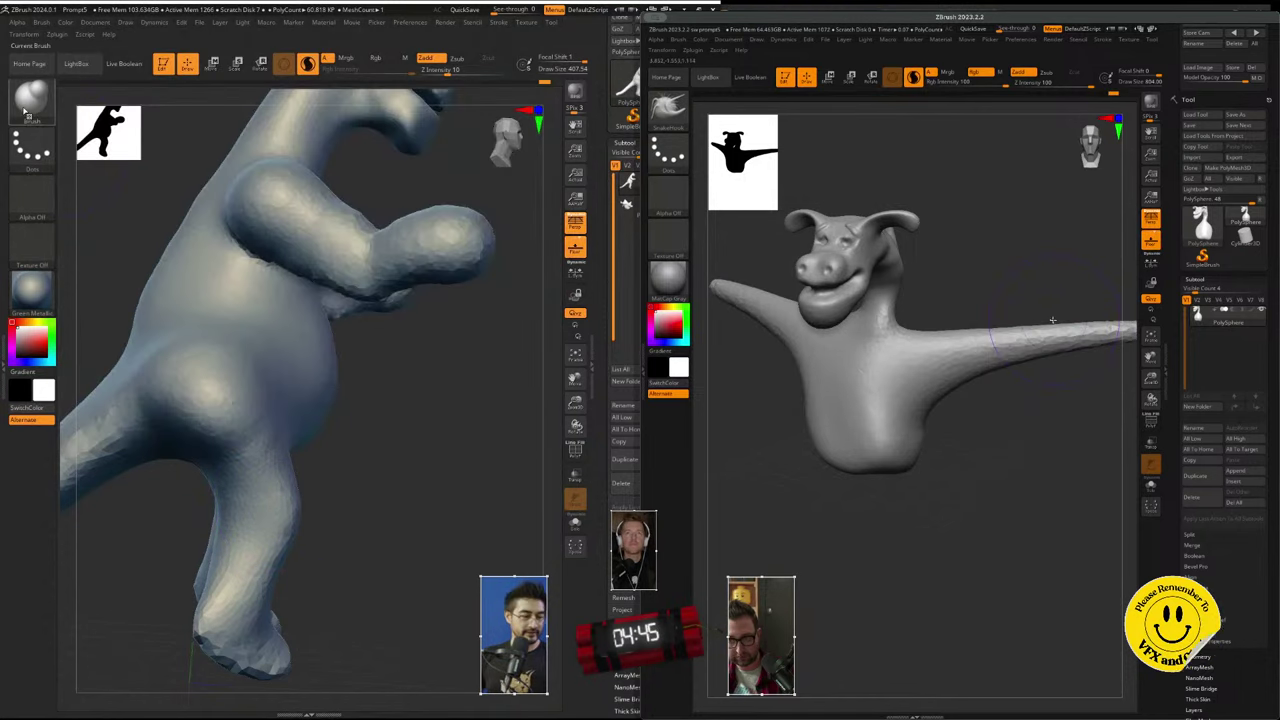
left_click(25, 112)
mouse_move(1092, 148)
left_mouse_down()
mouse_move(1122, 146)
mouse_move(1083, 145)
left_mouse_up()
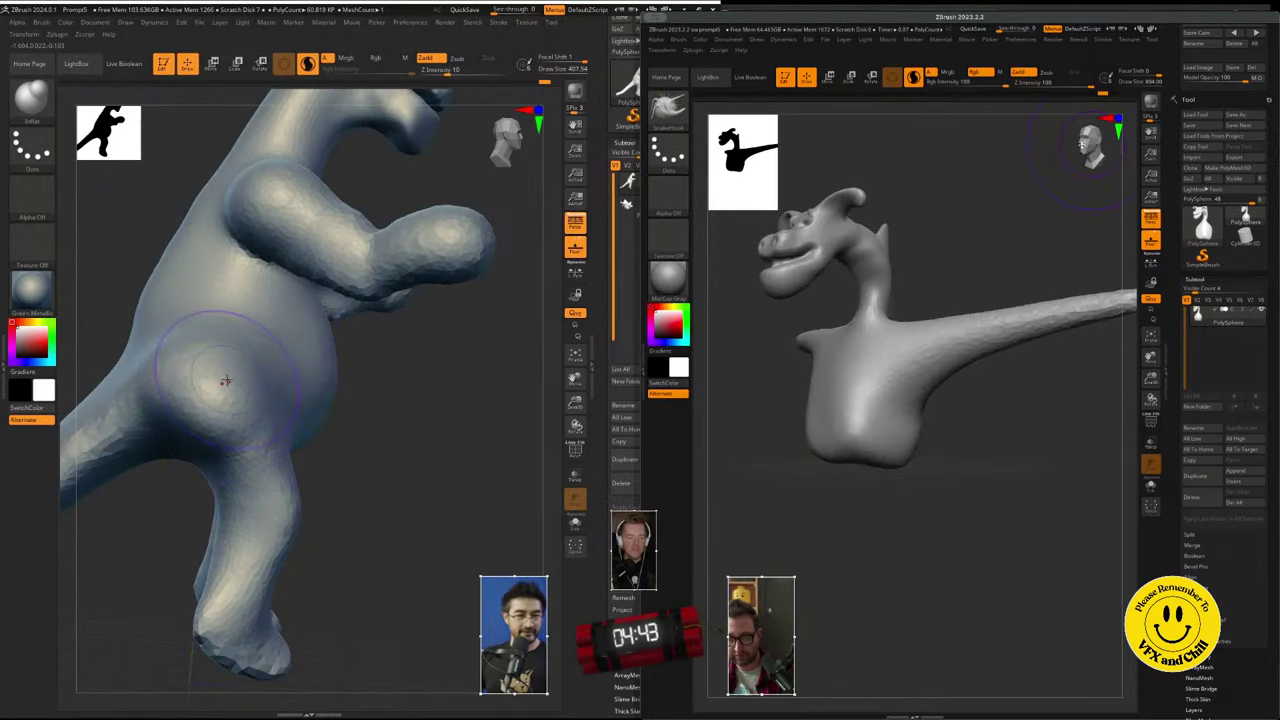
- Switch the blue dragon's session to the SnakeHook brush and reshape the side of the dragon's hip
left_click(1083, 147)
key("b")
key("s")
key("h")
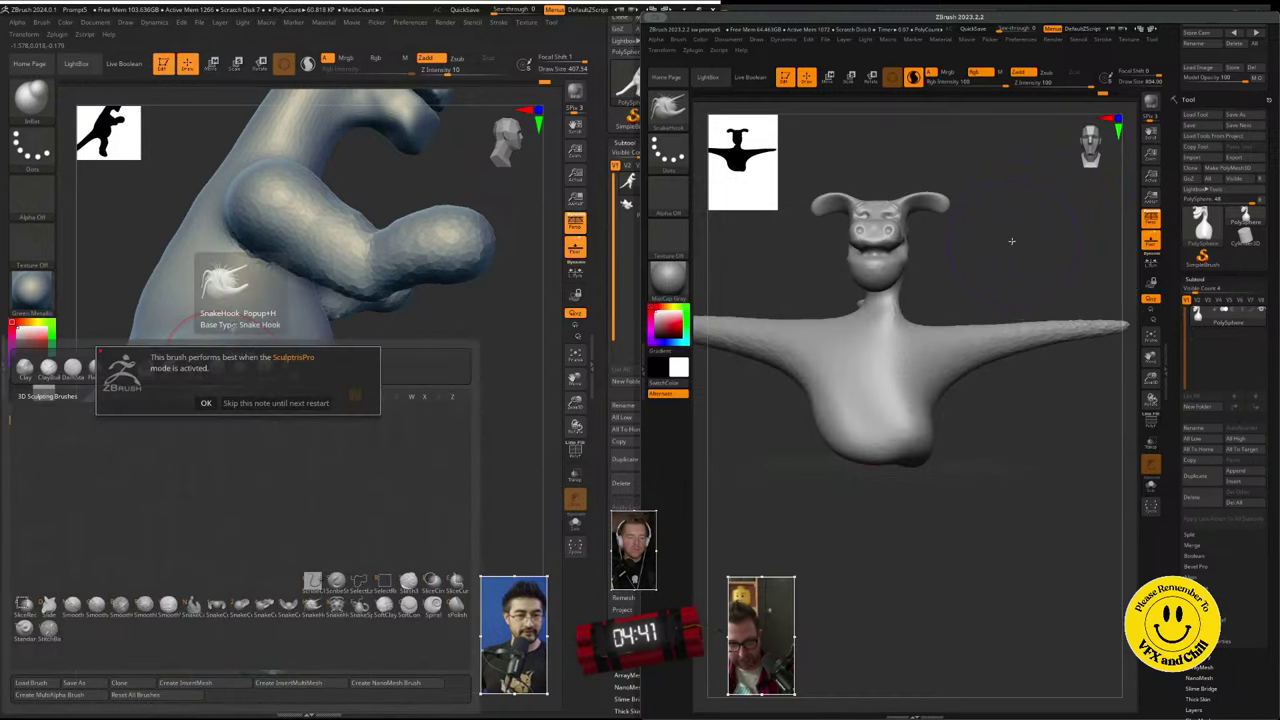
key("ctrl")
right_click_drag(997, 255, 997, 234, "ctrl")
left_click(205, 401)
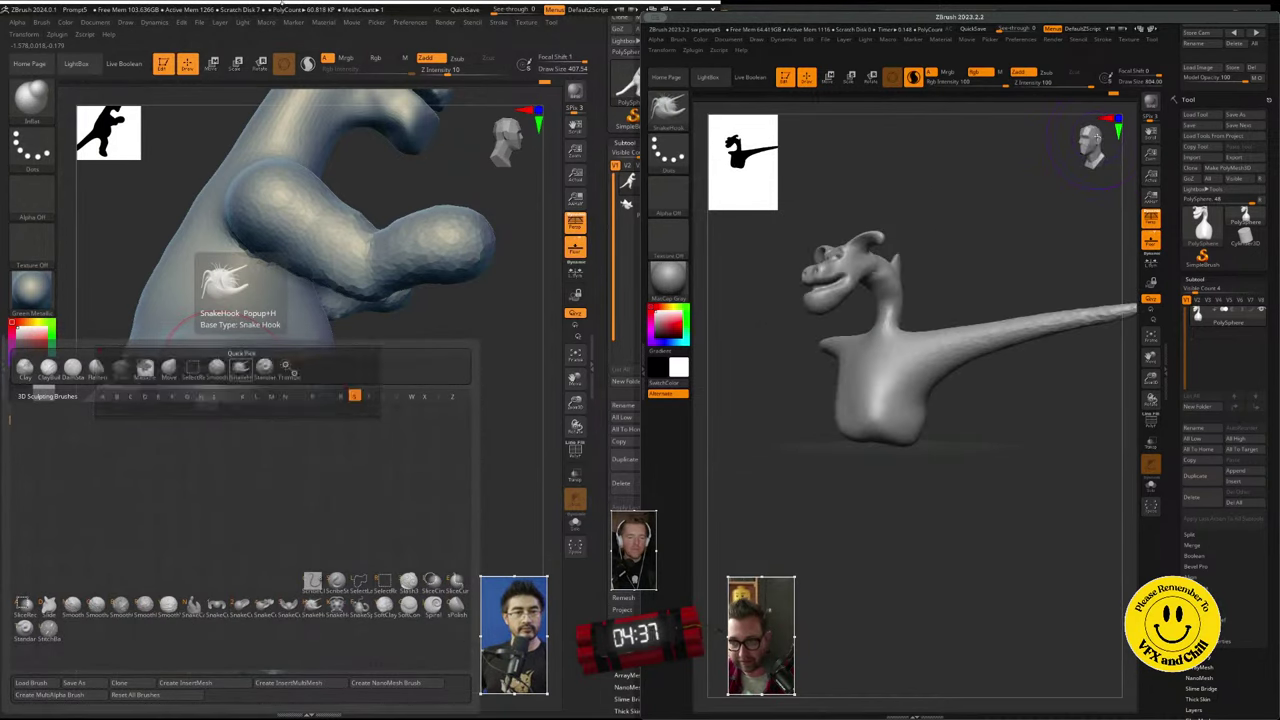
left_click(672, 127)
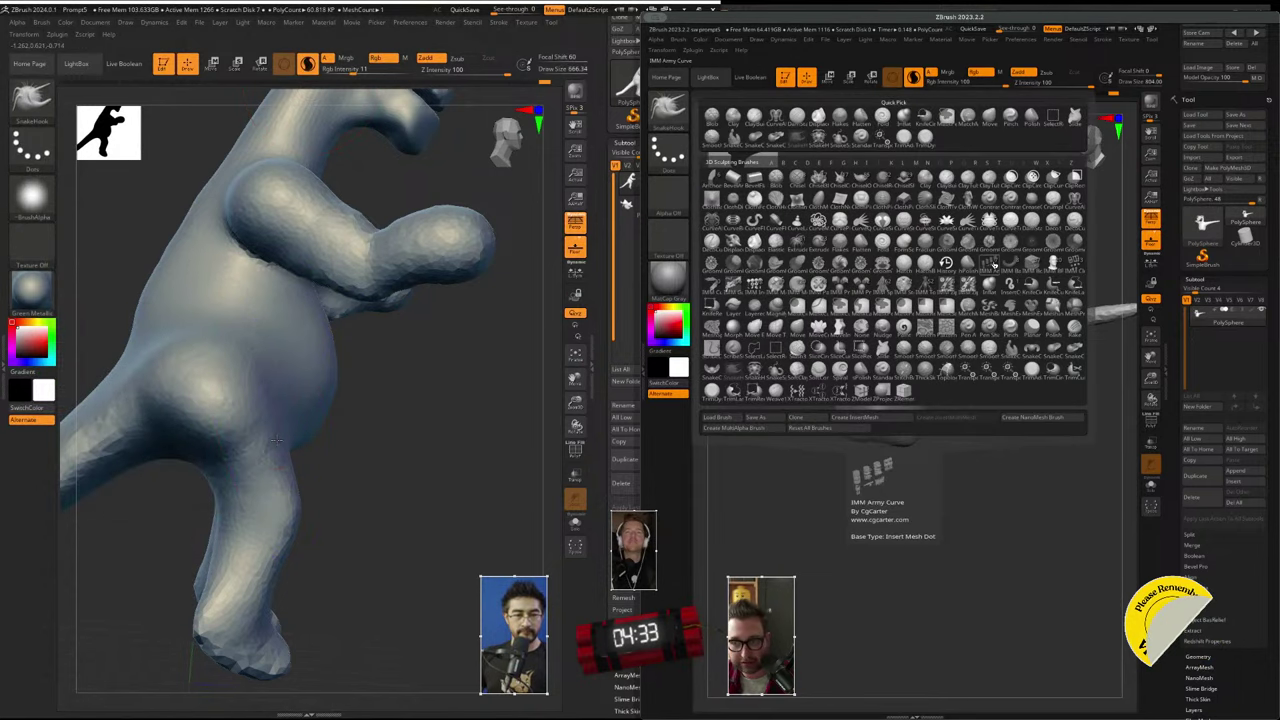
right_click_drag(275, 415, 232, 408)
left_click_drag(251, 369, 232, 358)
- Flatten the grey dragon's outstretched limb with the Flatten brush and reshape the blue dragon's thigh with SnakeHook
left_click(862, 241)
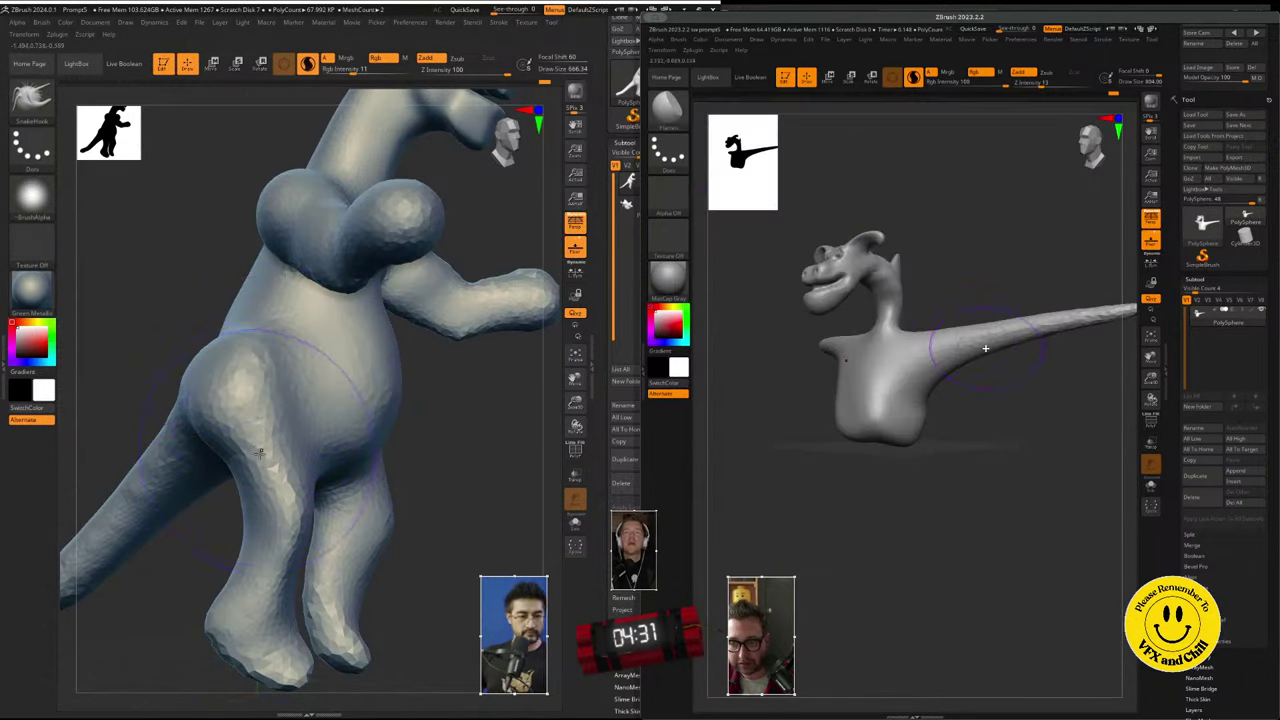
mouse_move(238, 395)
right_mouse_down()
mouse_move(225, 425)
mouse_move(260, 441)
right_mouse_up()
left_click_drag(960, 344, 1105, 317)
left_click_drag(285, 420, 268, 446)
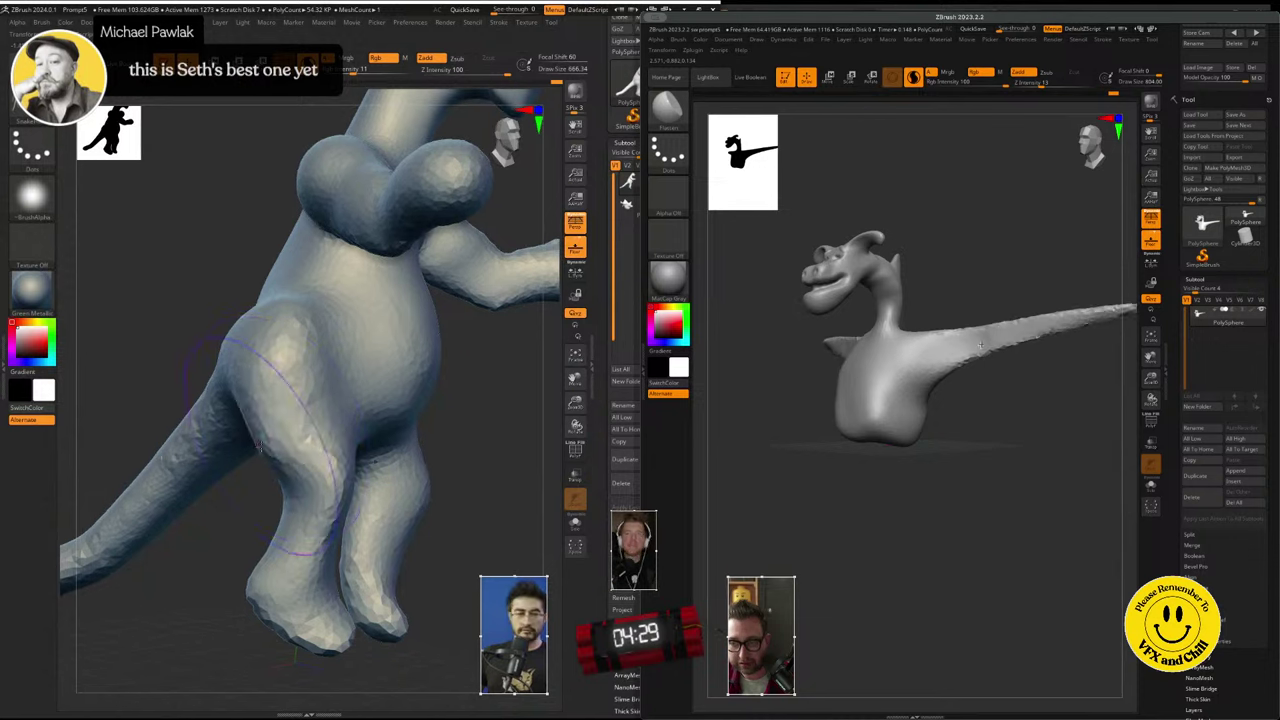
mouse_move(288, 388)
left_mouse_down()
mouse_move(315, 402)
mouse_move(345, 394)
mouse_move(331, 412)
left_mouse_up()
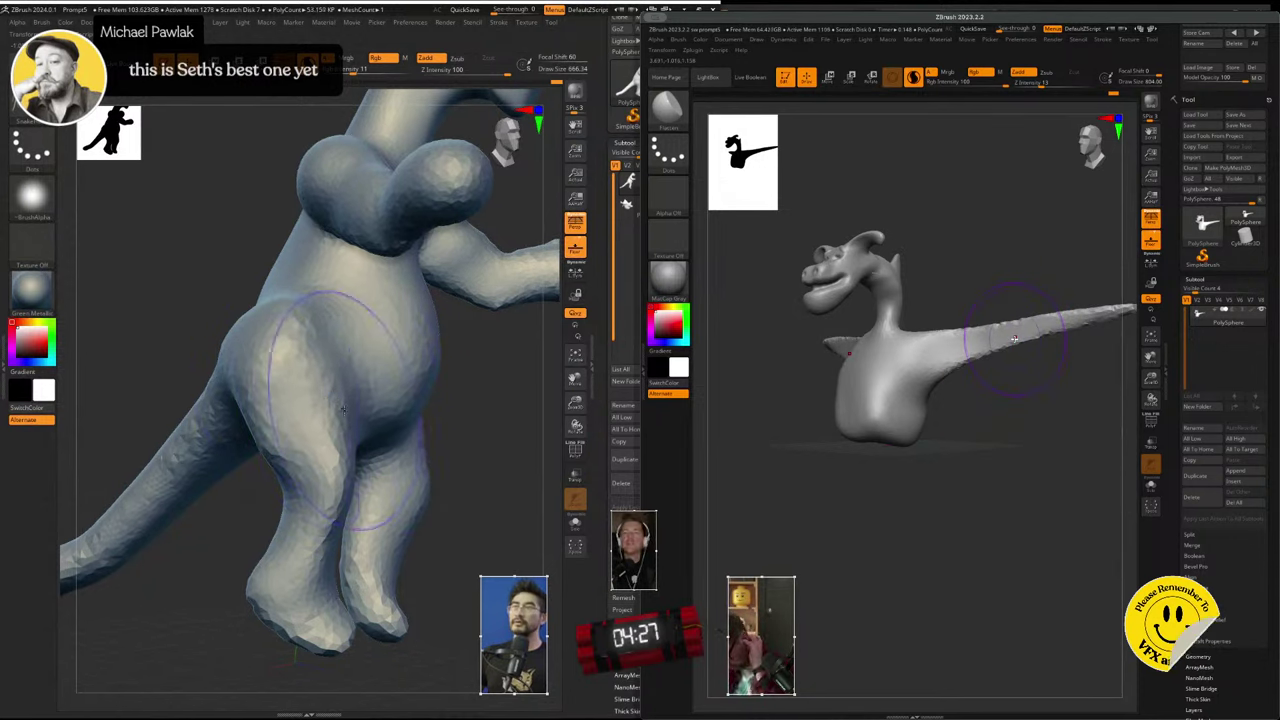
left_click_drag(310, 368, 297, 384)
mouse_move(300, 448)
right_mouse_down()
mouse_move(335, 462)
mouse_move(250, 452)
right_mouse_up()
- Refine the blue dragon's hips and smooth its shoulder, and choose the Inflat brush for the grey dragon
left_click(669, 110)
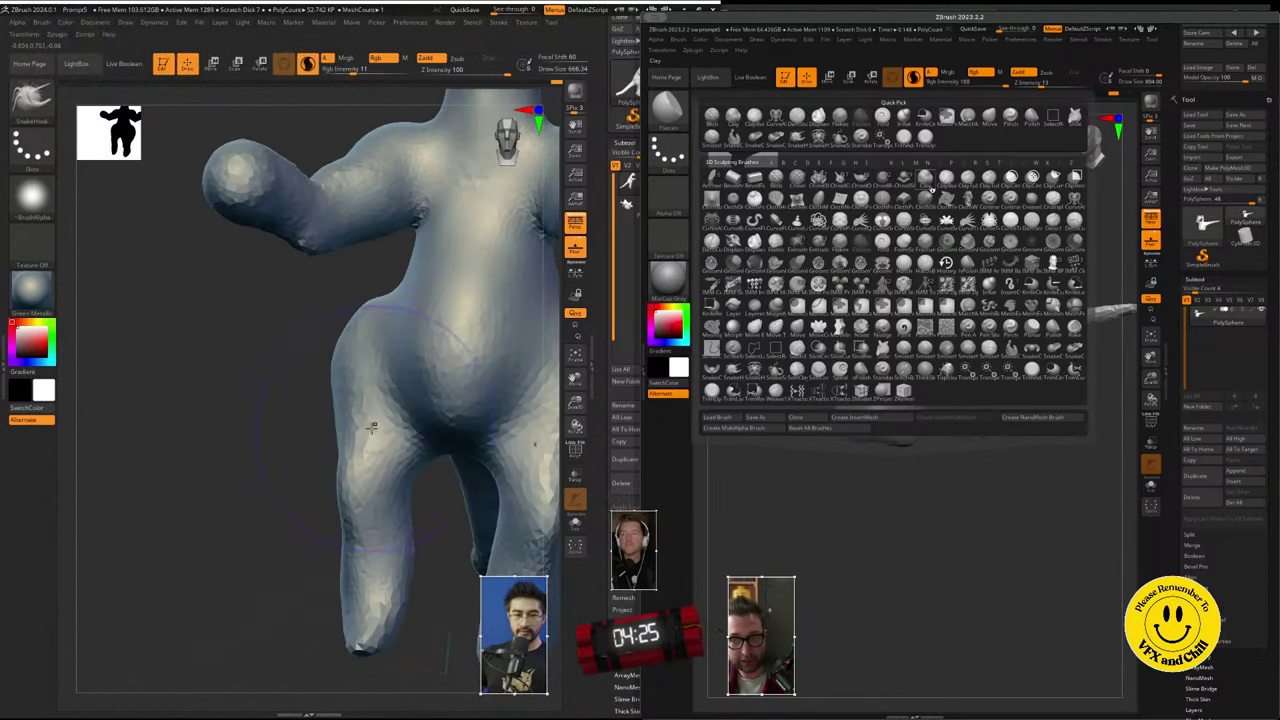
left_click_drag(372, 438, 386, 420)
left_click_drag(425, 370, 392, 380)
left_click(868, 161)
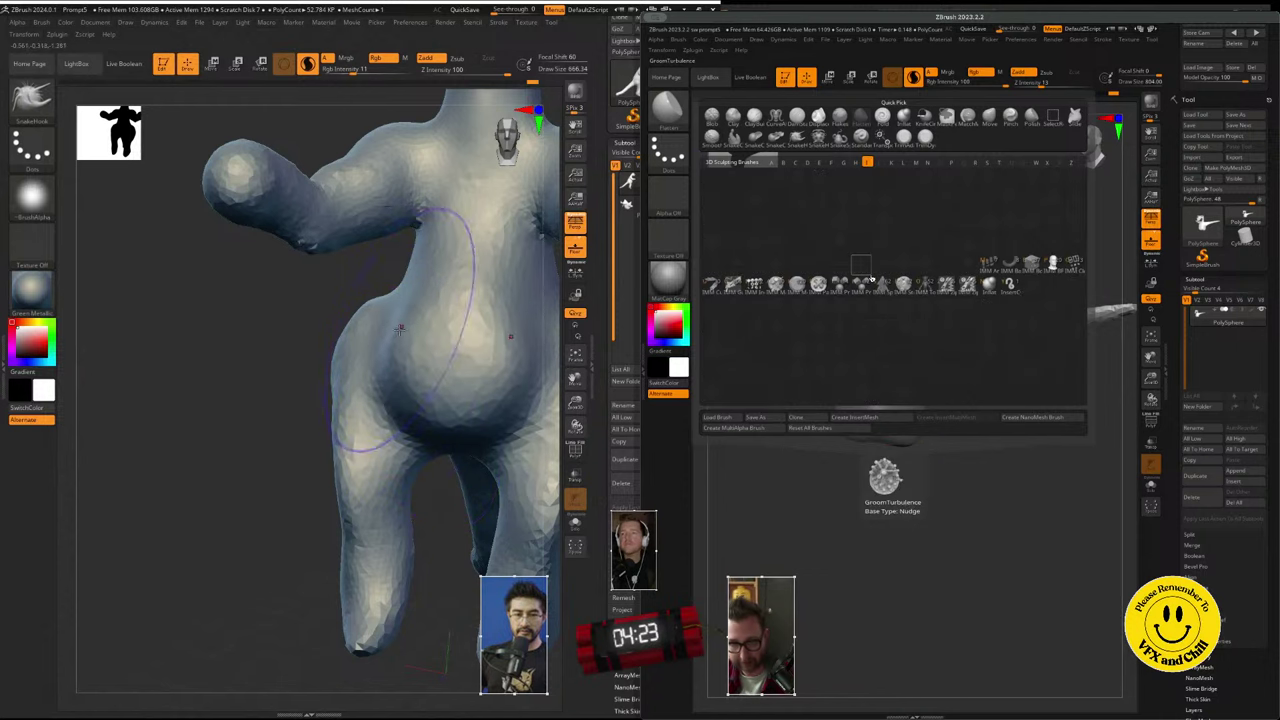
right_click_drag(446, 334, 314, 420, "alt")
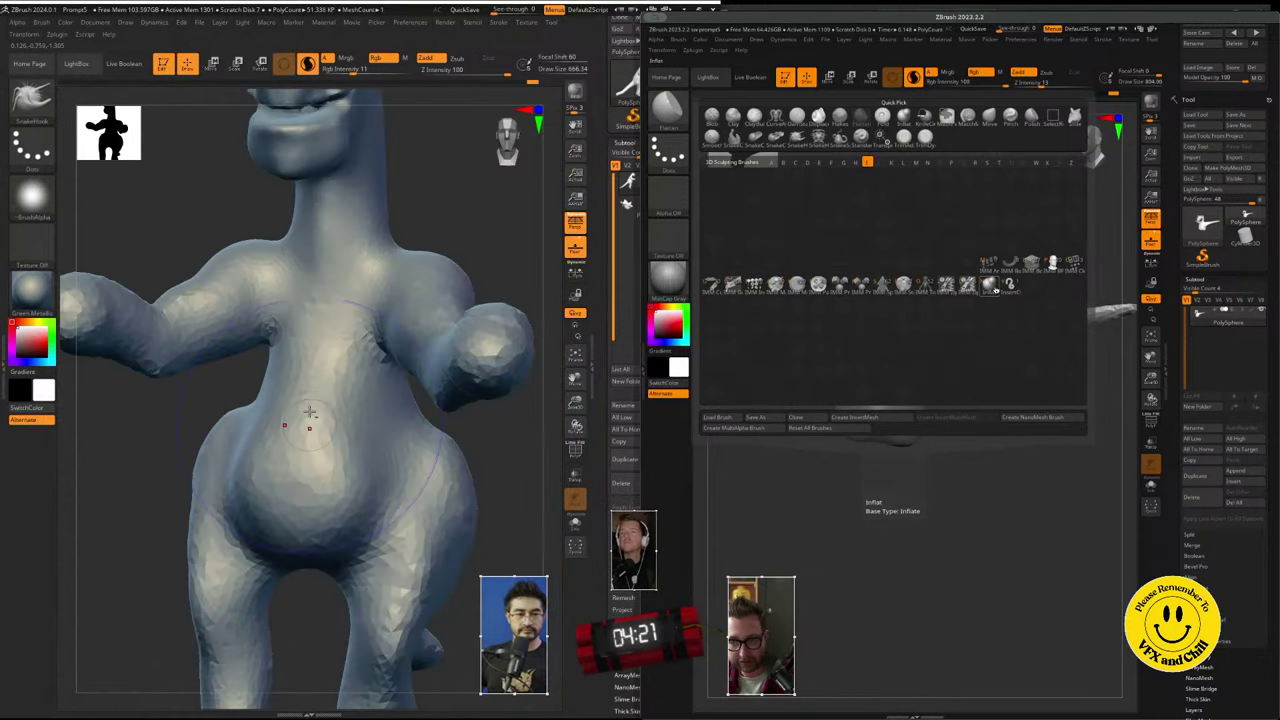
left_click(991, 286)
left_click_drag(211, 326, 230, 314, "shift")
- Swell the grey dragon's outstretched limb along its length and at the body joint with the Inflat brush
left_click_drag(955, 350, 1075, 315)
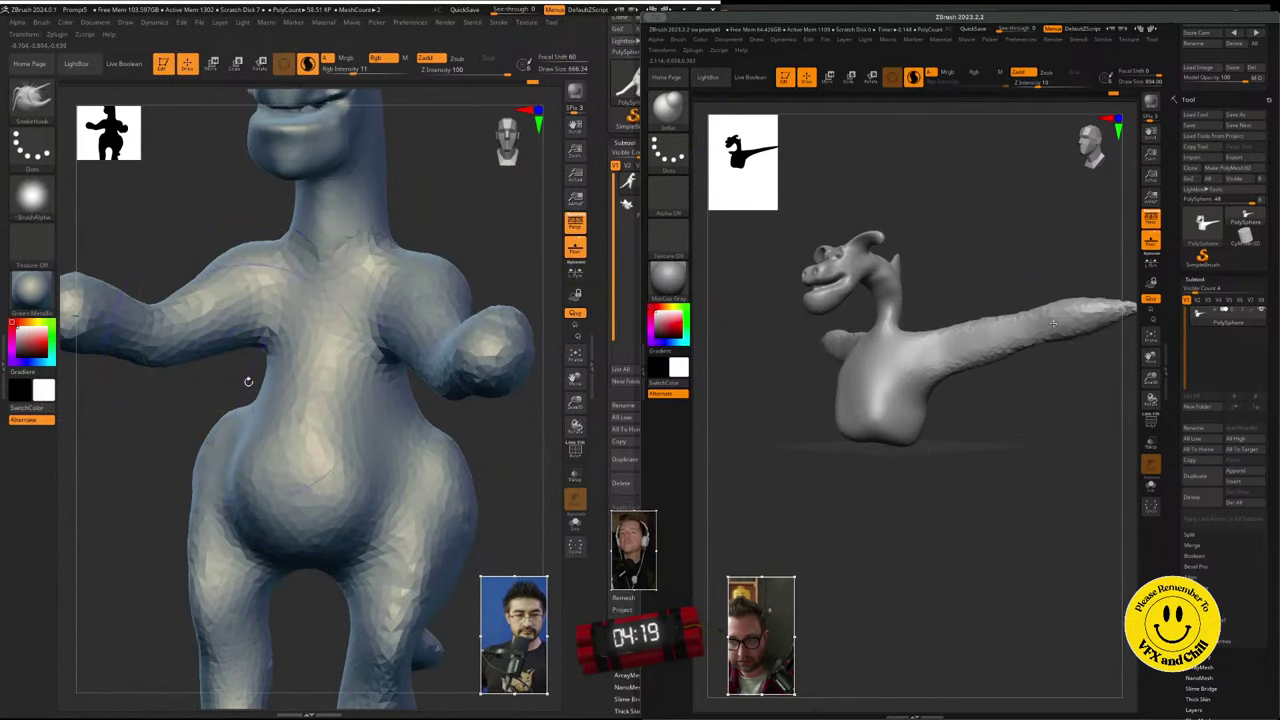
right_click_drag(248, 381, 290, 405)
left_click_drag(1052, 323, 982, 342)
right_click_drag(290, 405, 255, 410)
left_click_drag(982, 342, 945, 352)
right_click_drag(255, 410, 185, 415)
left_click_drag(945, 352, 957, 377)
right_click_drag(185, 415, 240, 420)
mouse_move(957, 377)
left_mouse_down()
mouse_move(995, 361)
mouse_move(908, 405)
left_mouse_up()
right_click_drag(387, 440, 310, 465)
left_click_drag(908, 405, 963, 380)
right_click_drag(310, 465, 348, 487)
left_click_drag(963, 380, 914, 419)
- Reduce the SnakeHook draw size for the blue dragon and smooth its arm
right_click(348, 487)
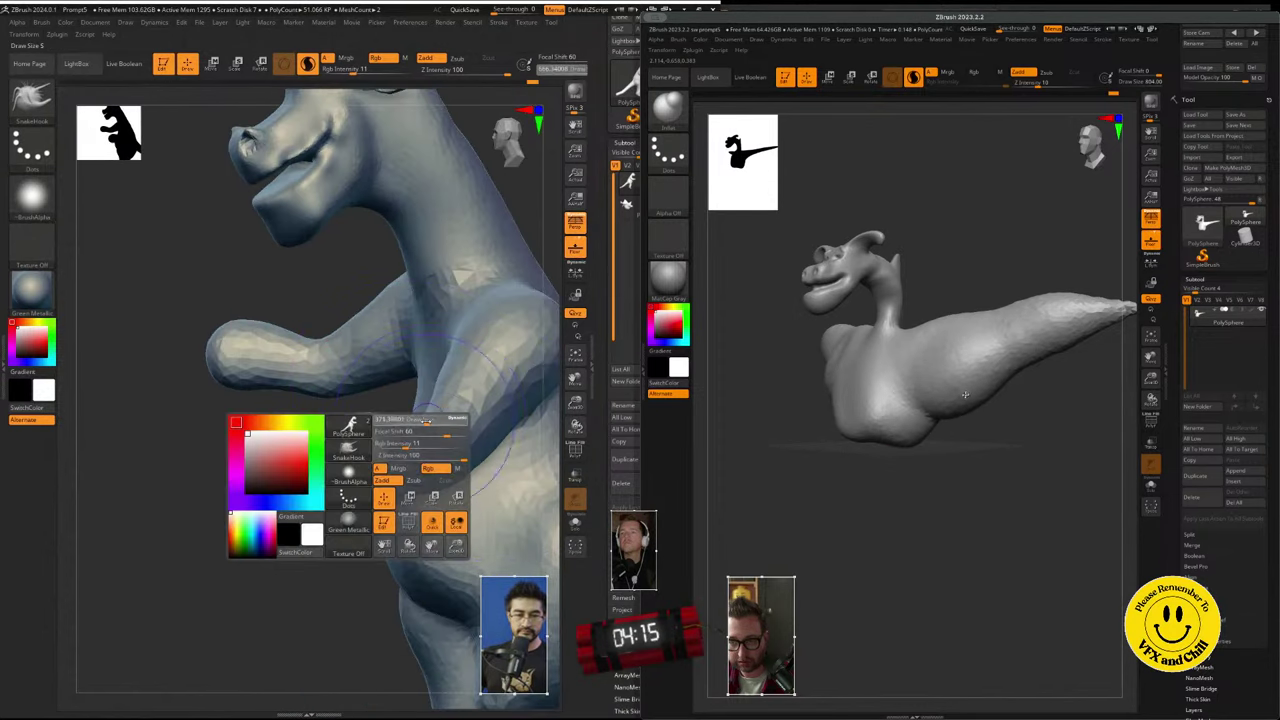
left_click_drag(427, 421, 422, 420)
mouse_move(1064, 336)
left_mouse_down()
mouse_move(1105, 318)
mouse_move(1090, 305)
left_mouse_up()
mouse_move(330, 400)
right_mouse_down()
mouse_move(400, 395)
mouse_move(380, 400)
right_mouse_up()
left_click_drag(261, 361, 165, 378, "shift")
- Smooth the blue dragon's lower body and flatten the base of the grey dragon's swollen limb with an enlarged Flatten brush
key("b")
mouse_move(385, 470)
left_mouse_down("shift")
mouse_move(423, 443)
mouse_move(407, 456)
left_mouse_up("shift")
key("f")
mouse_move(423, 503)
right_mouse_down()
mouse_move(461, 437)
mouse_move(395, 440)
right_mouse_up()
left_click(862, 241)
key("s")
left_click_drag(940, 366, 957, 366)
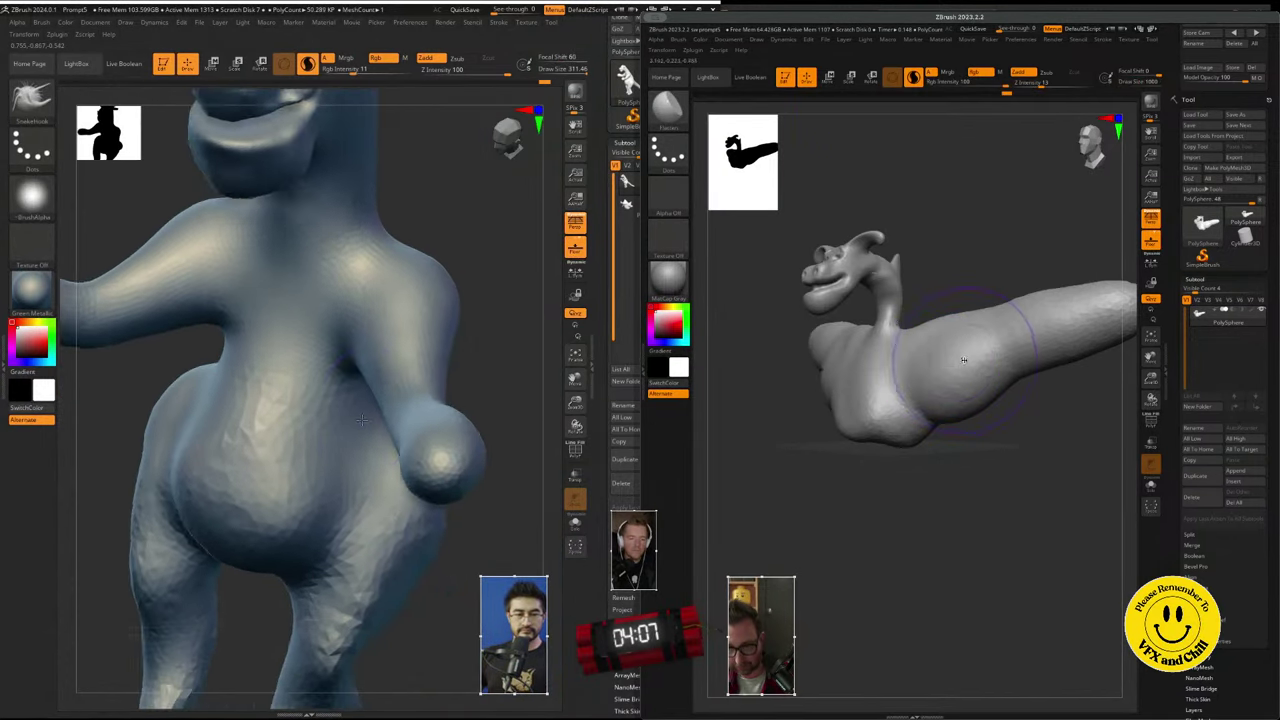
right_click_drag(395, 440, 371, 349)
mouse_move(966, 363)
left_mouse_down()
mouse_move(1029, 337)
mouse_move(993, 330)
left_mouse_up()
- Flatten the grey dragon's limb from tip to base, and set the blue session's SnakeHook draw size to about 228
right_click_drag(371, 349, 201, 480, "shift")
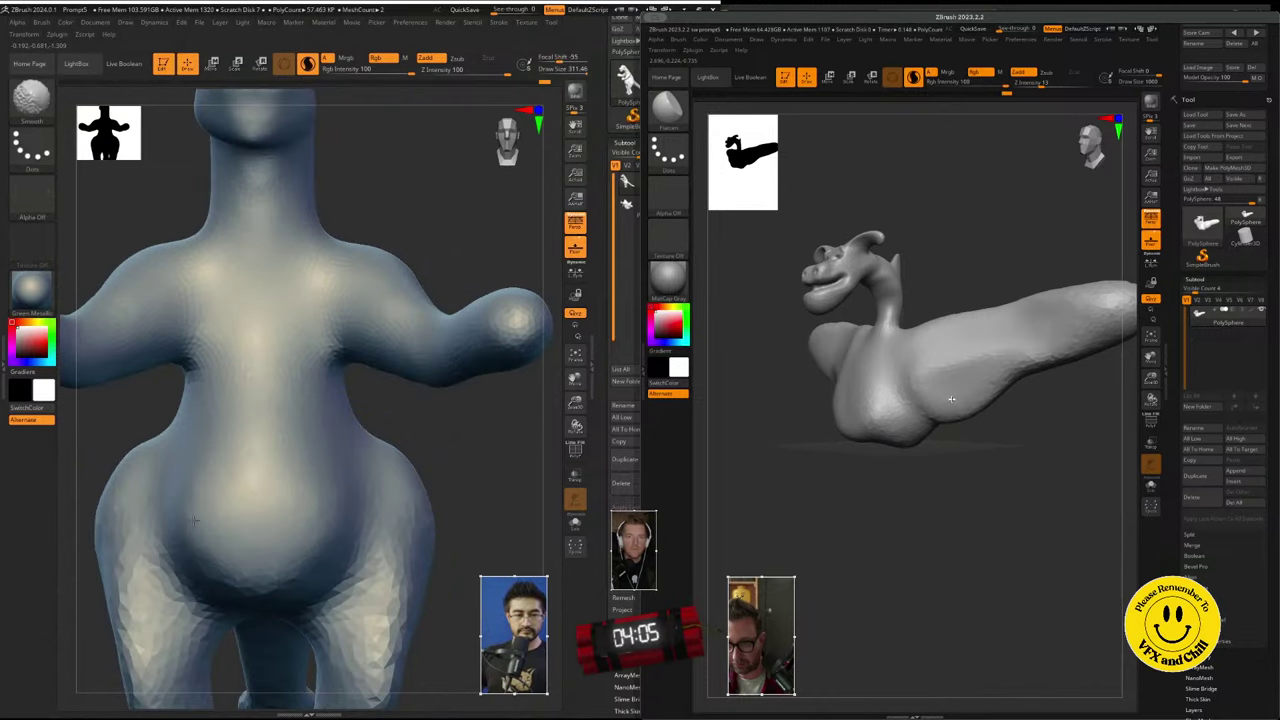
key("space")
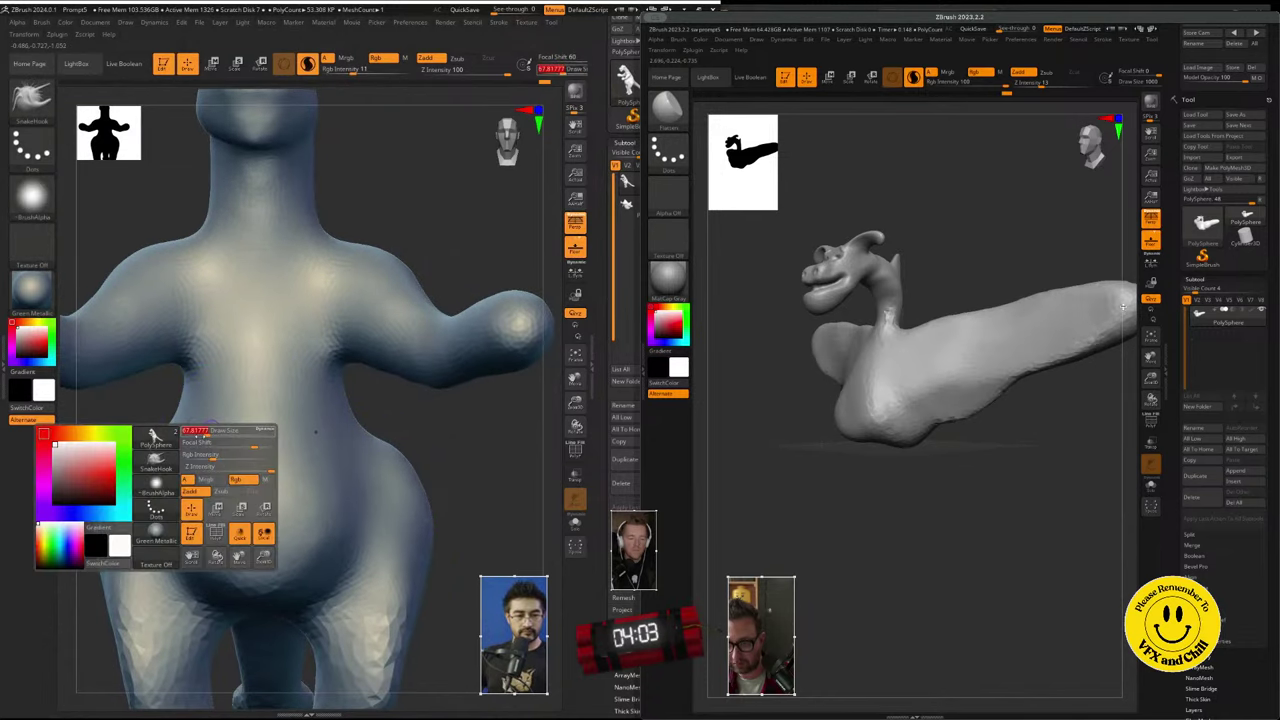
mouse_move(1123, 307)
left_mouse_down()
mouse_move(1100, 330)
mouse_move(1011, 335)
left_mouse_up()
key("space")
left_click_drag(208, 437, 229, 434)
left_click_drag(1011, 335, 946, 352)
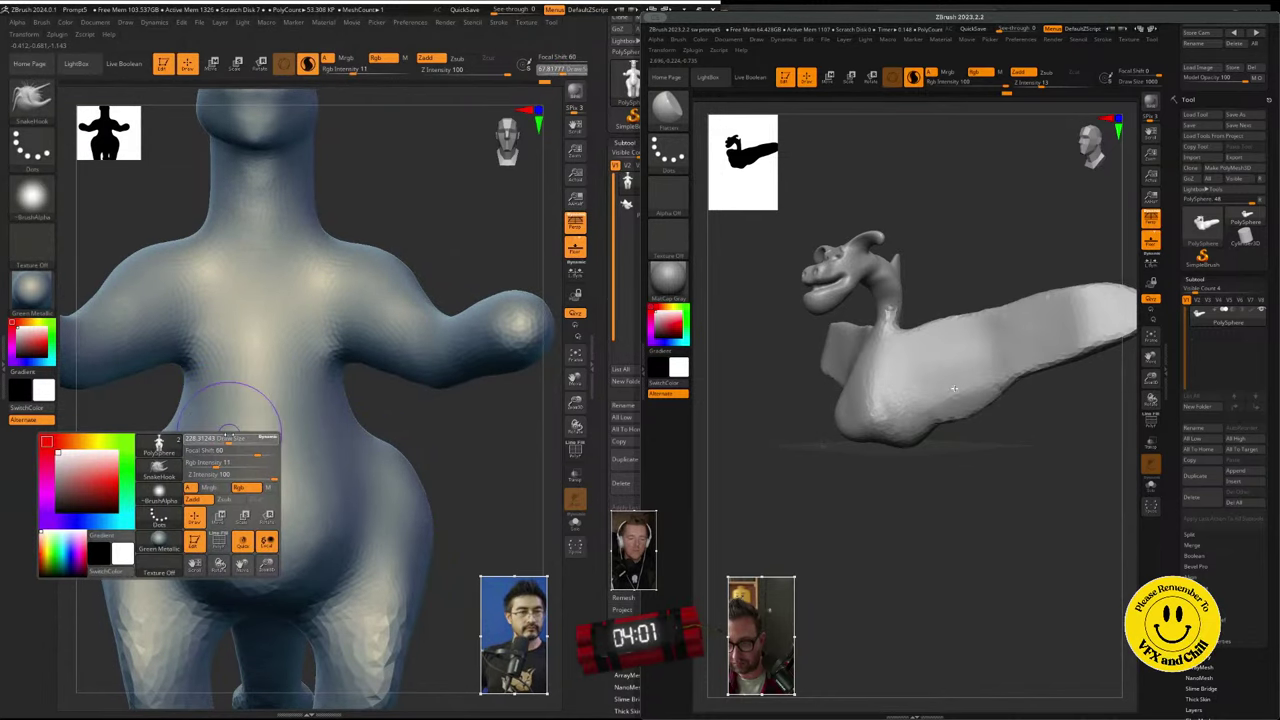
left_click_drag(229, 434, 227, 434)
left_click_drag(984, 360, 1078, 297)
- Pull in the blue dragon's outer hips below the waist with the Move brush at draw size 567.25
key("space")
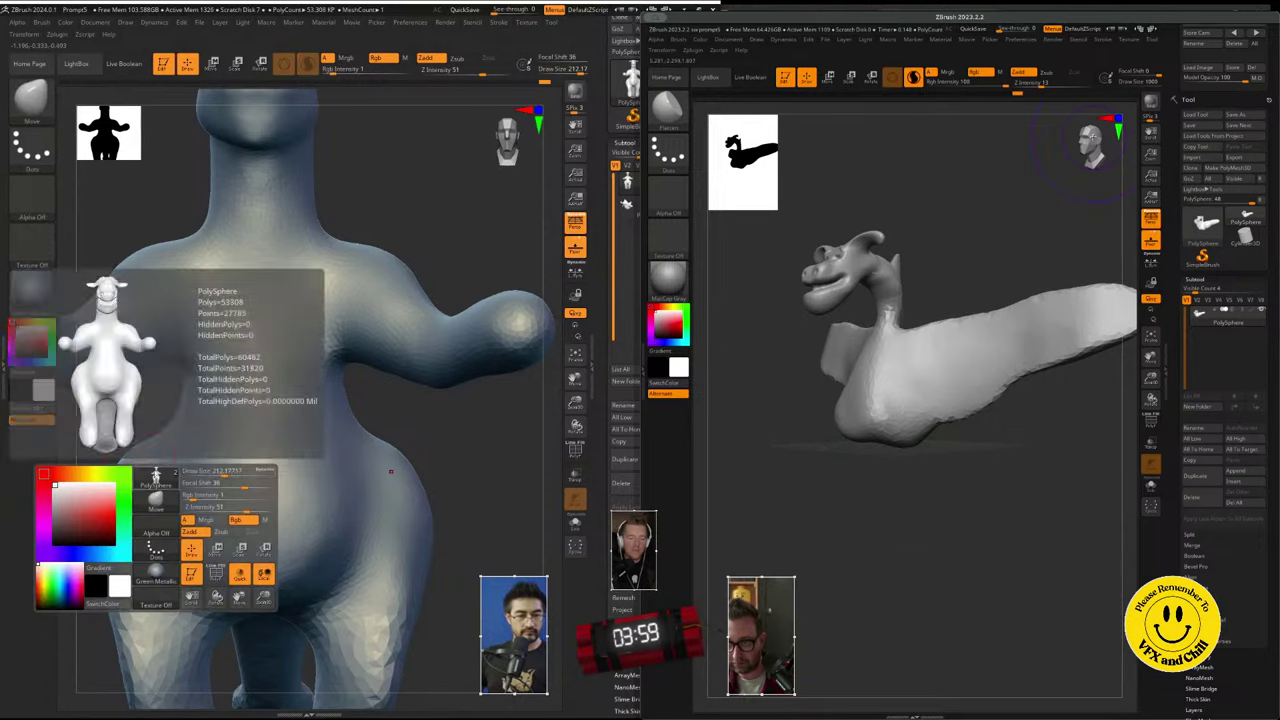
right_click_drag(210, 439, 252, 396, "alt")
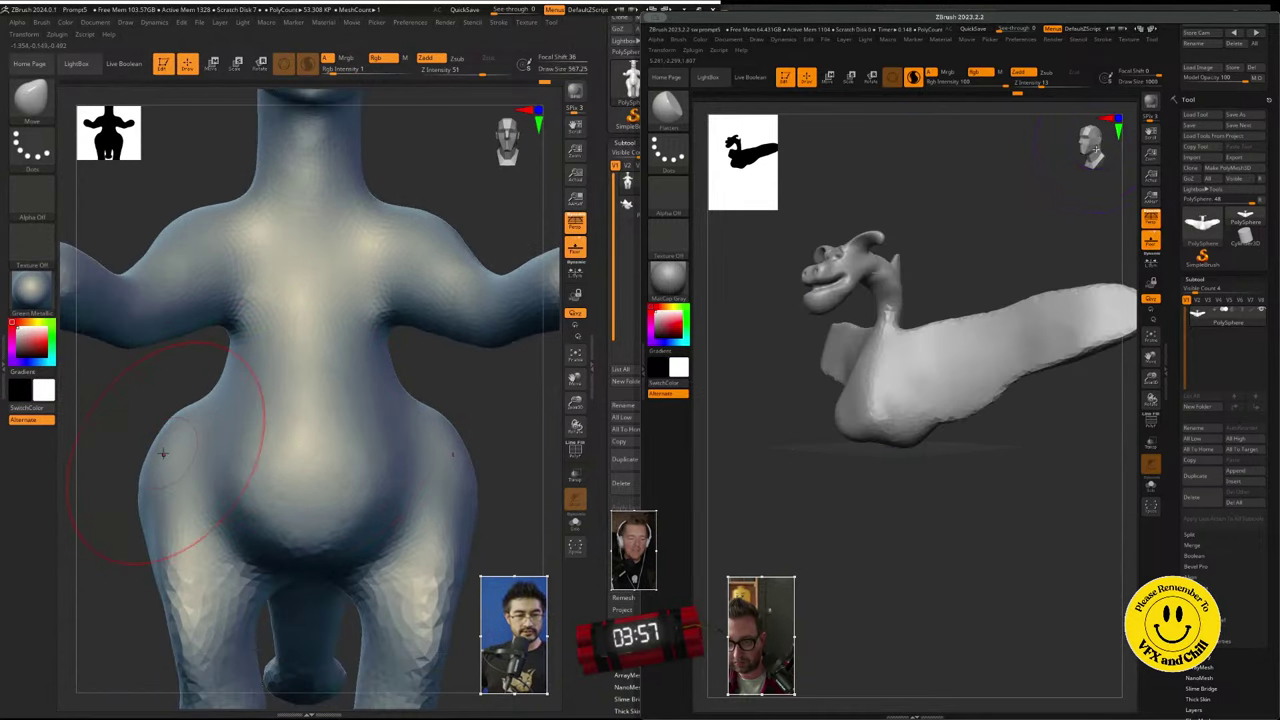
mouse_move(163, 451)
left_mouse_down()
mouse_move(180, 451)
mouse_move(220, 380)
left_mouse_up()
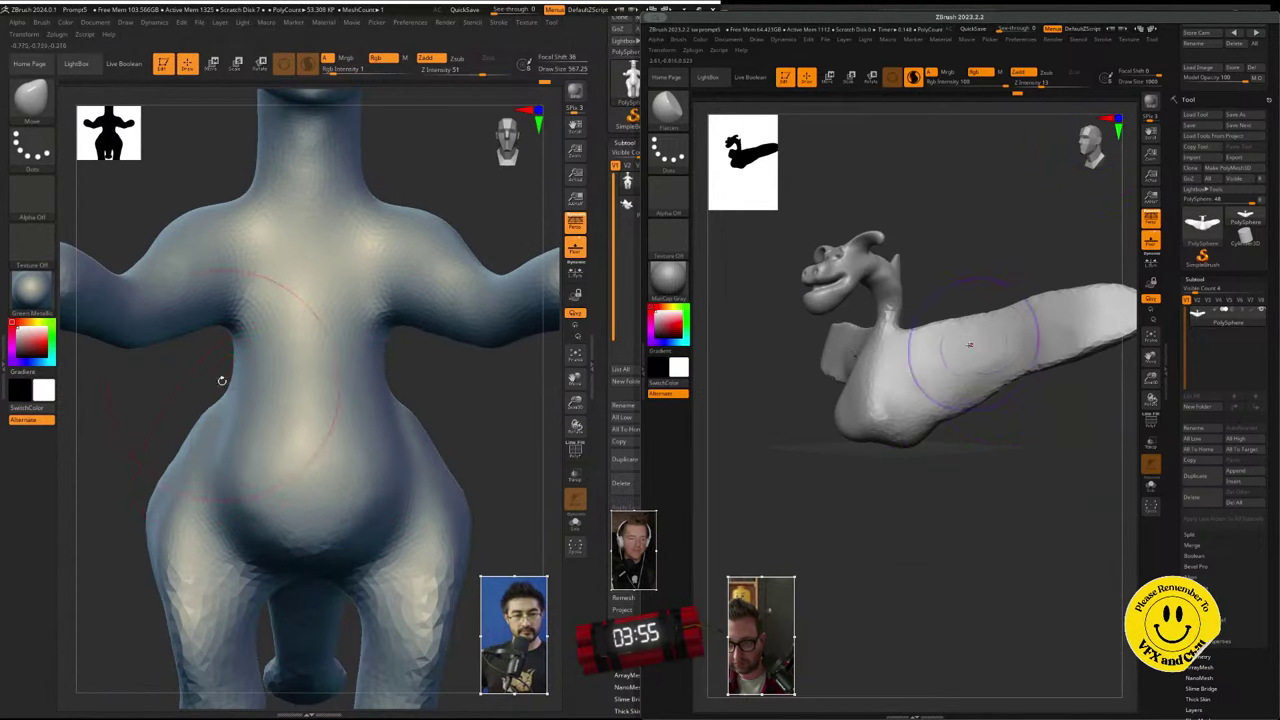
mouse_move(280, 378)
right_mouse_down()
mouse_move(217, 374)
mouse_move(270, 374)
right_mouse_up()
mouse_move(245, 480)
right_mouse_down("alt")
mouse_move(314, 434)
mouse_move(251, 355)
mouse_move(204, 425)
right_mouse_up("alt")
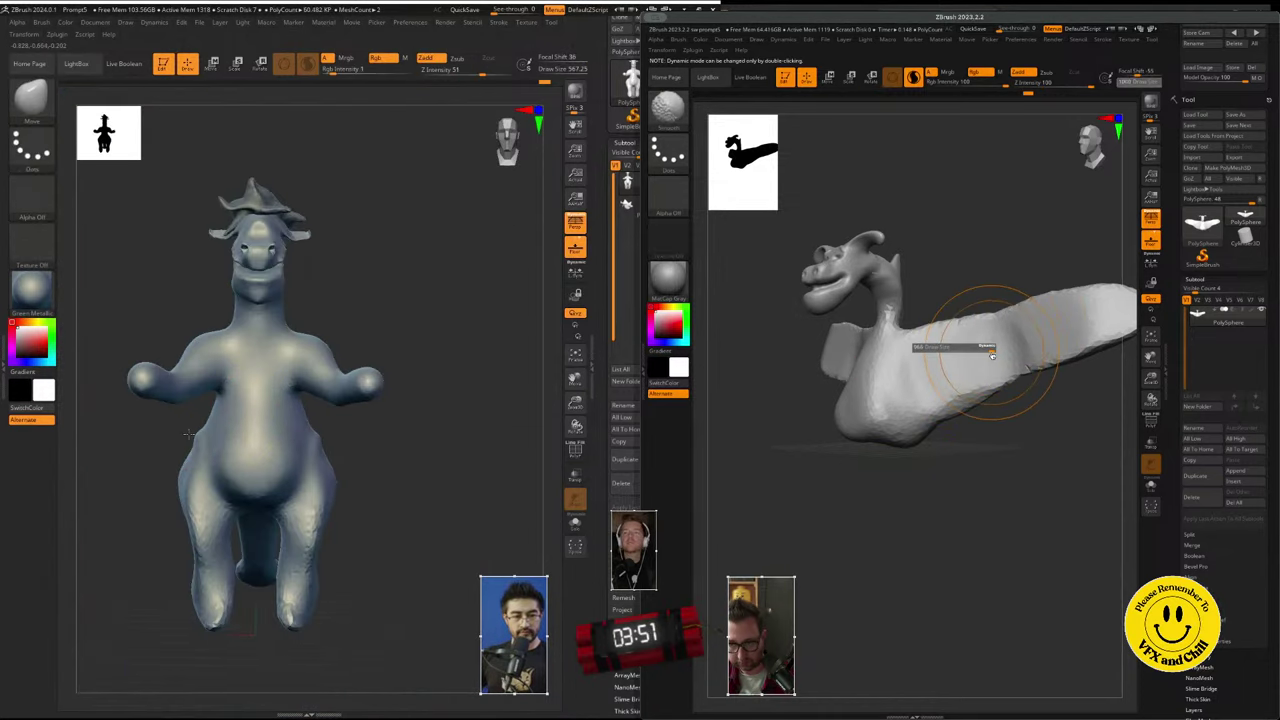
left_click_drag(189, 434, 199, 431)
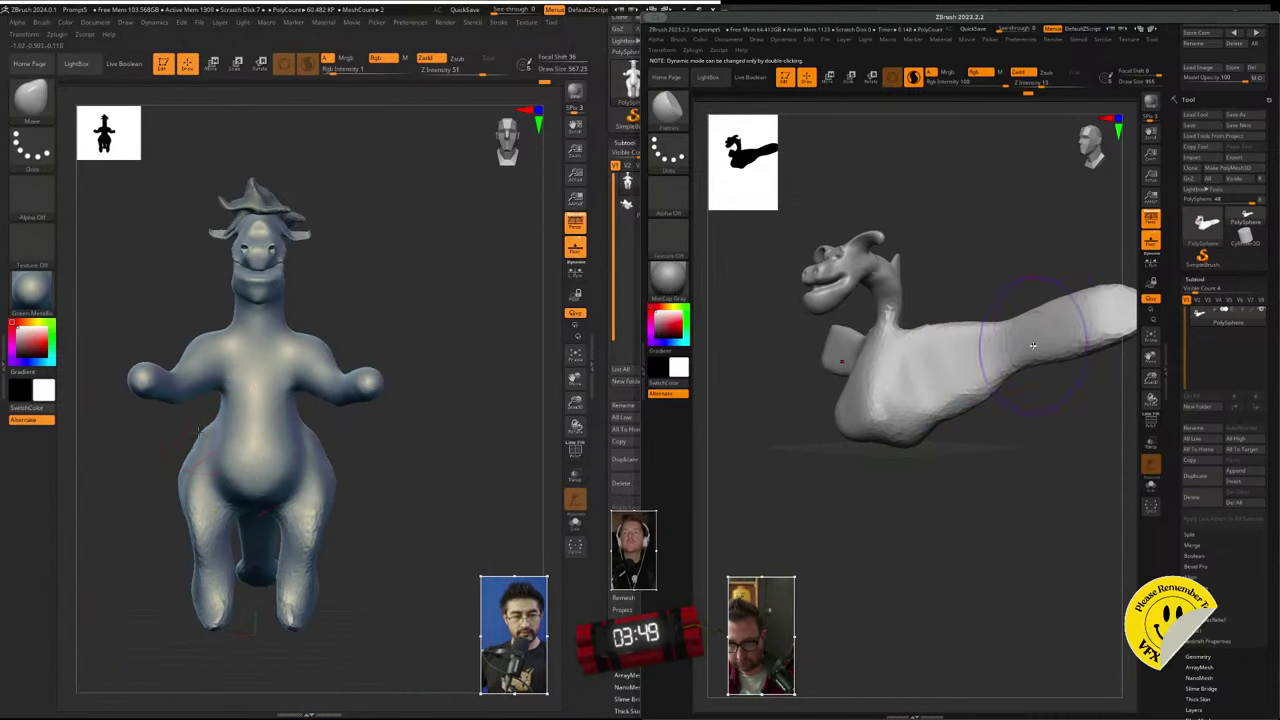
- Thicken the blue dragon's tail and flank with the Inflat brush
right_click_drag(198, 430, 346, 437)
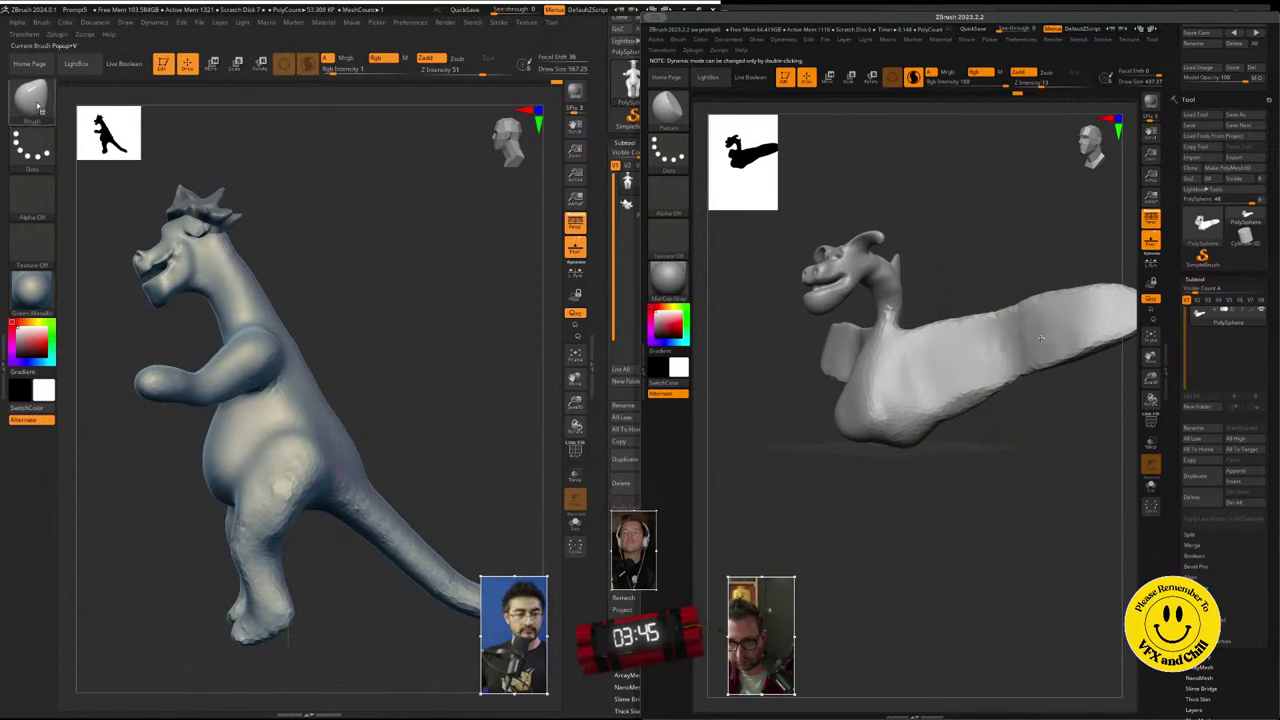
left_click_drag(381, 502, 435, 552)
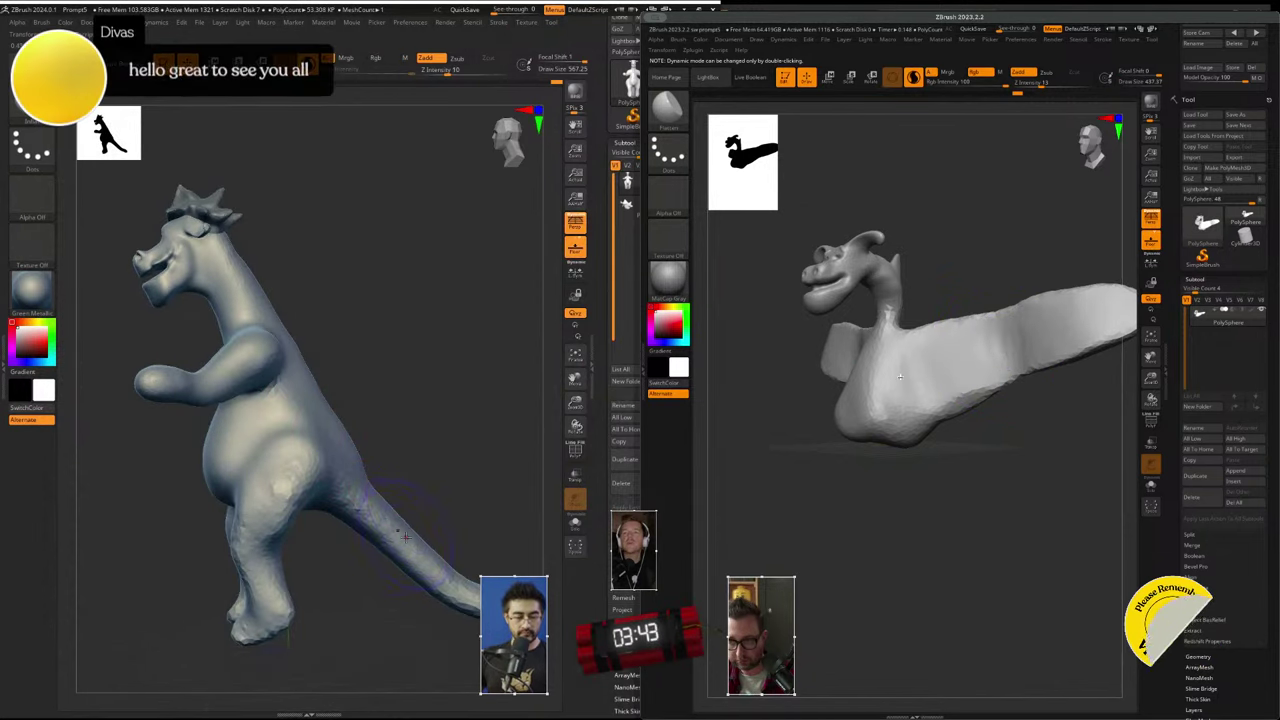
mouse_move(352, 585)
right_mouse_down("alt")
mouse_move(345, 532)
mouse_move(280, 526)
mouse_move(313, 530)
mouse_move(350, 440)
right_mouse_up("alt")
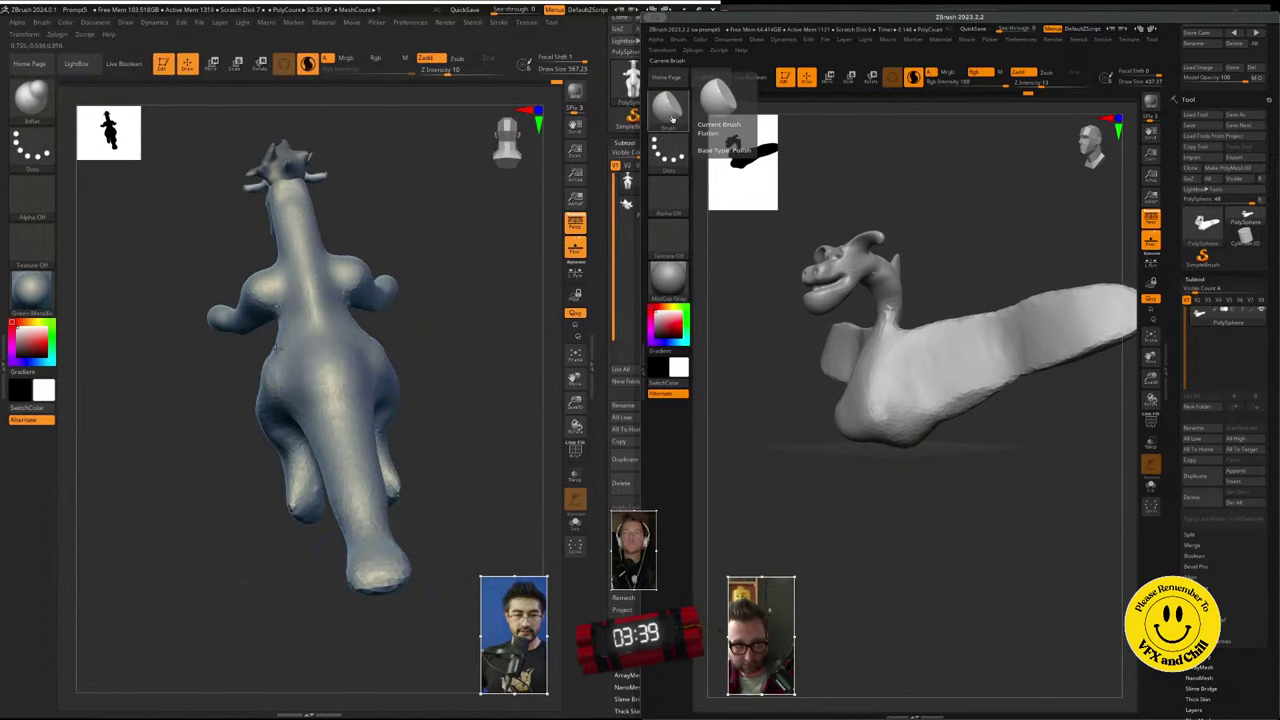
right_click_drag(289, 333, 273, 310)
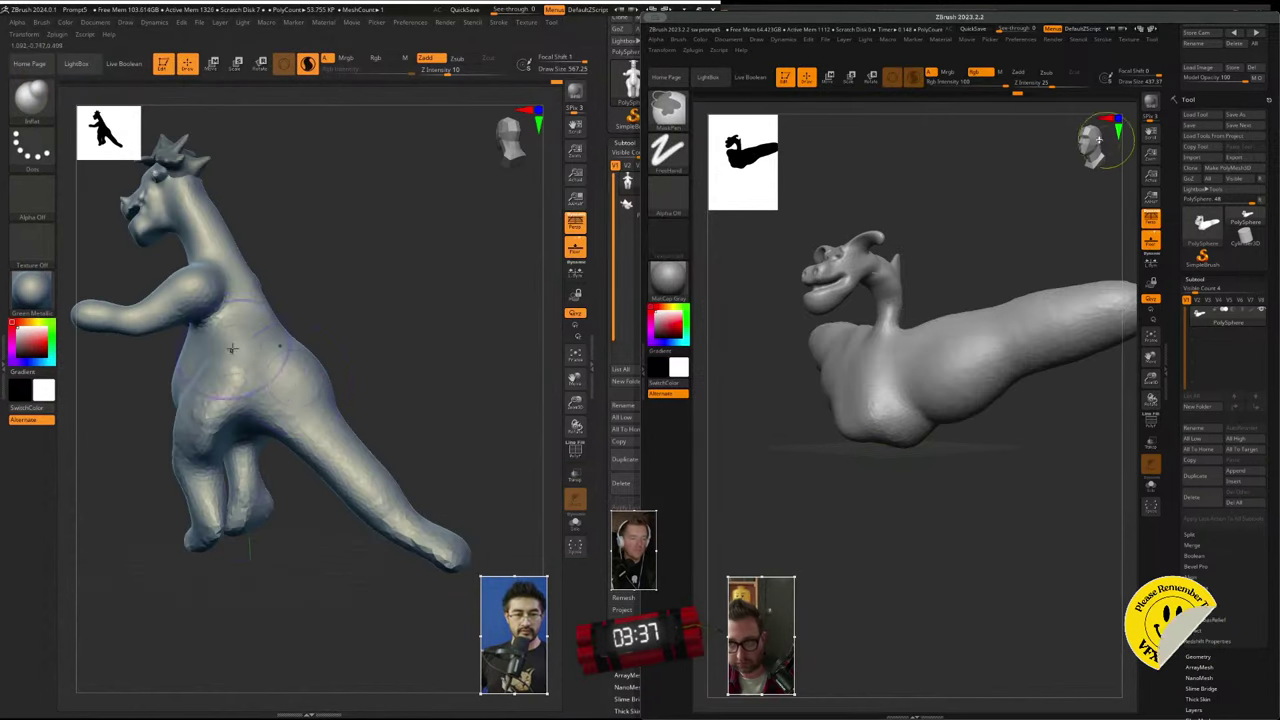
right_click_drag(345, 402, 244, 360)
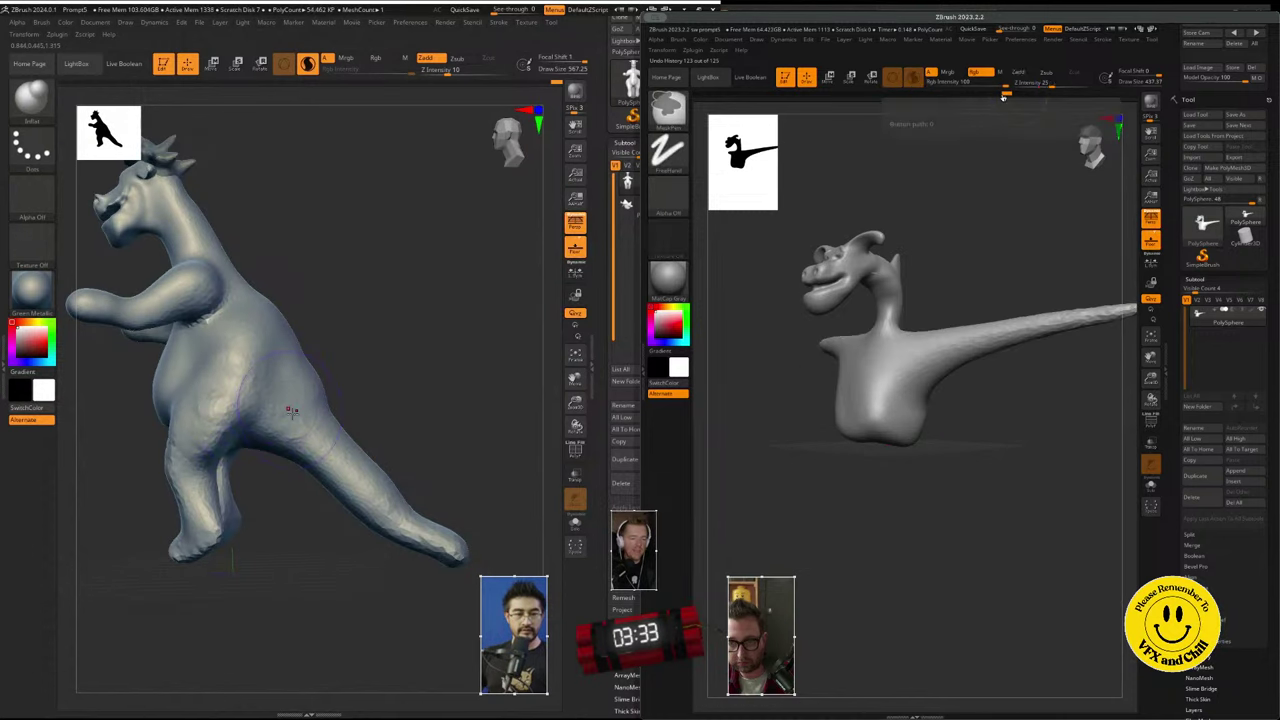
- Bulk up the blue dragon's hips and legs with the Inflat brush
right_click_drag(269, 497, 305, 485)
left_click_drag(229, 394, 245, 380)
right_click_drag(270, 483, 313, 428)
mouse_move(284, 543)
left_mouse_down()
mouse_move(286, 488)
mouse_move(294, 550)
mouse_move(305, 498)
left_mouse_up()
mouse_move(305, 500)
right_mouse_down("alt")
mouse_move(318, 538)
mouse_move(310, 400)
right_mouse_up("alt")
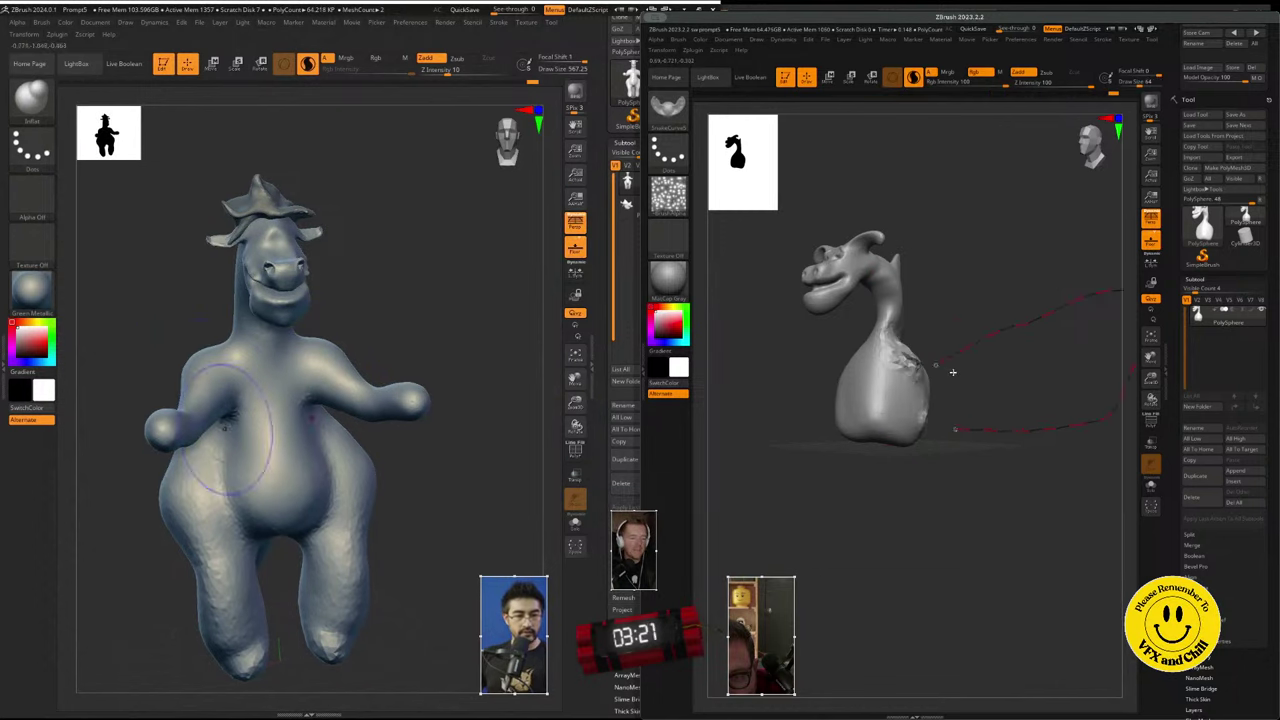
- Enlarge the Inflat brush to draw size 1000, swell the blue dragon's upper body and smooth its leg
key("space")
left_click_drag(242, 372, 276, 372)
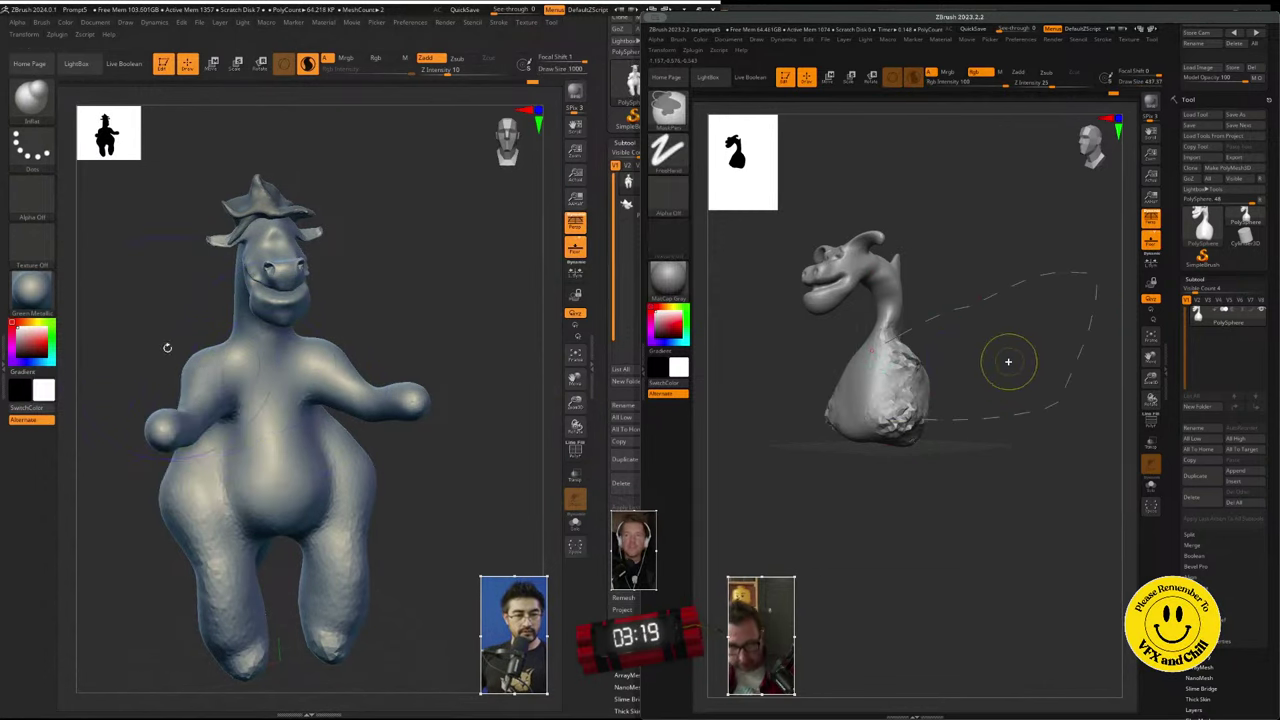
left_click_drag(265, 300, 309, 357)
mouse_move(318, 642)
left_mouse_down("shift")
mouse_move(306, 357)
mouse_move(291, 591)
left_mouse_up("shift")
- Reduce the blue session's Inflat draw size and try the Slide brush on the grey dragon's body, undoing the stroke
left_click(668, 108)
key("space")
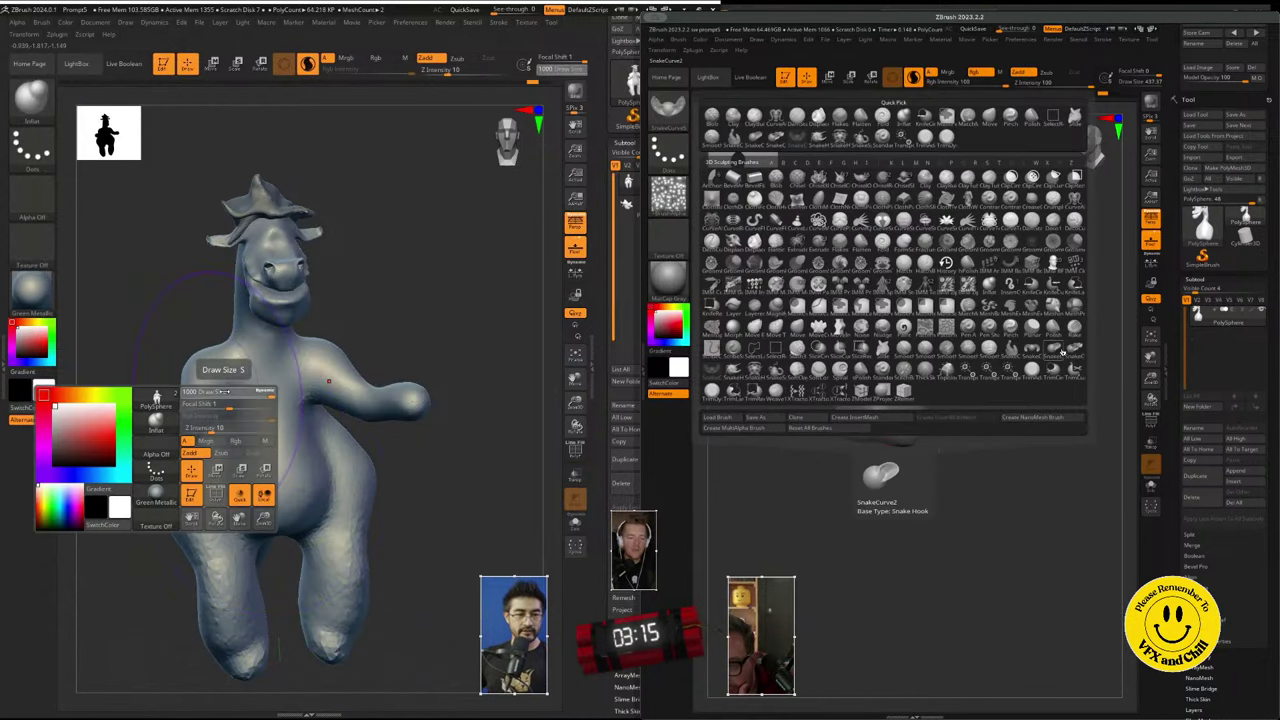
key("space")
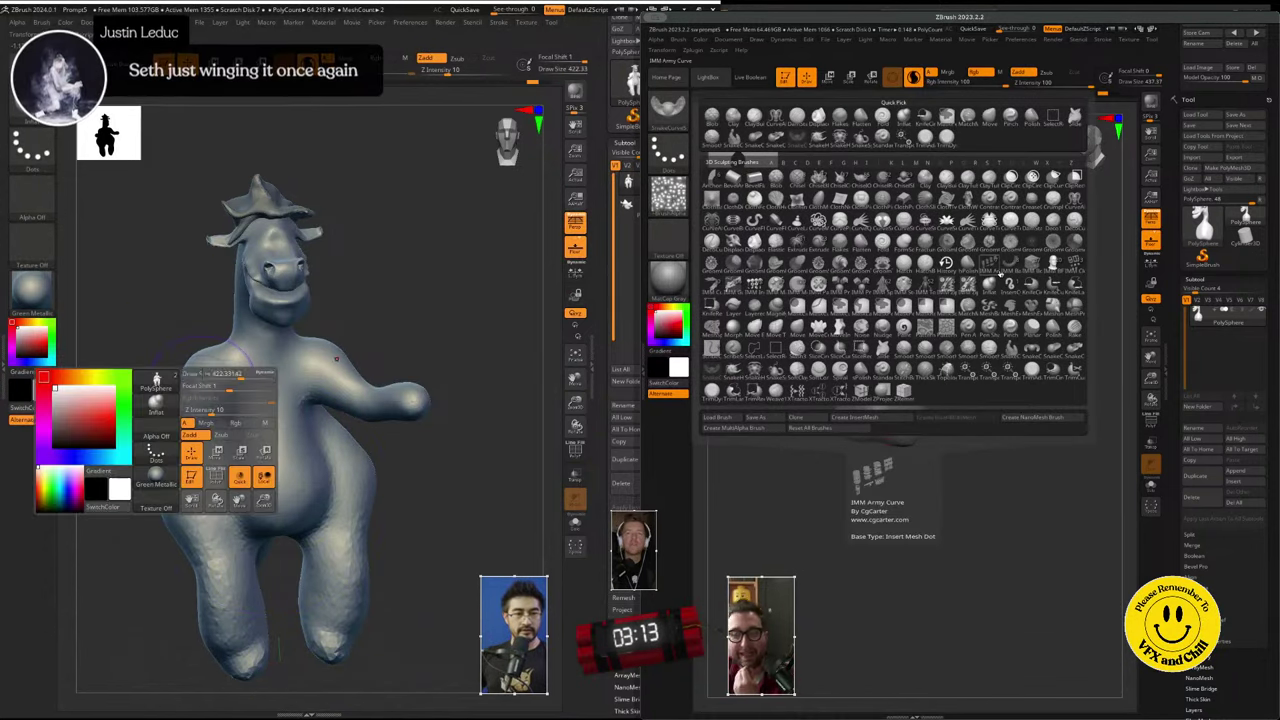
mouse_move(192, 352)
left_mouse_down("alt")
mouse_move(200, 383)
mouse_move(250, 390)
left_mouse_up("alt")
key("space")
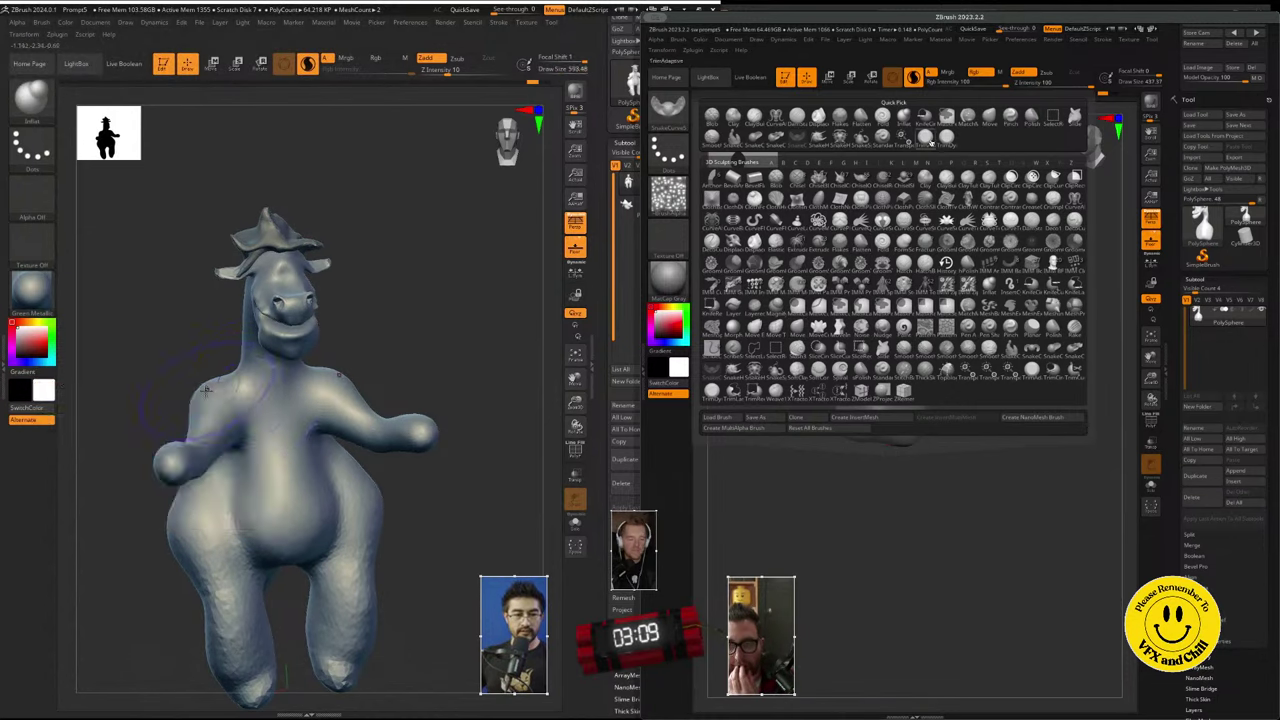
left_click(1061, 113)
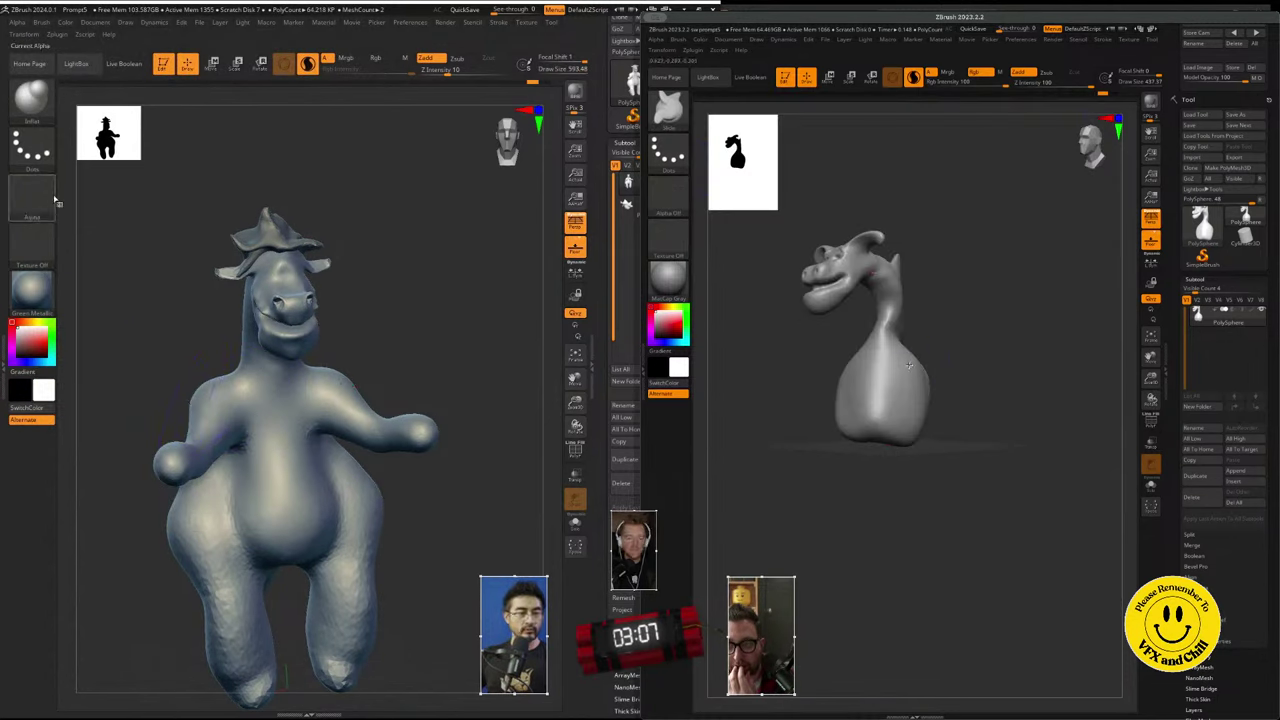
key("ctrl+z")
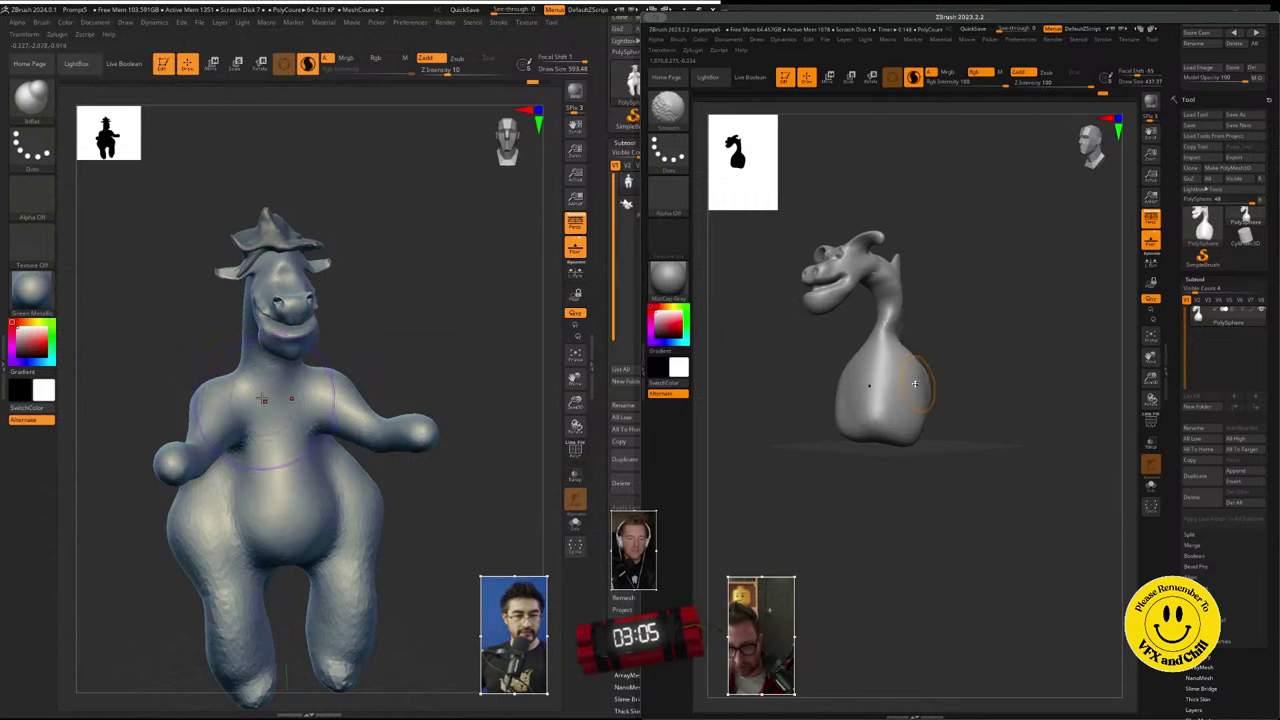
- Switch the blue dragon's session to the Move brush
key("b")
key("m")
key("v")
right_click_drag(207, 381, 262, 415)
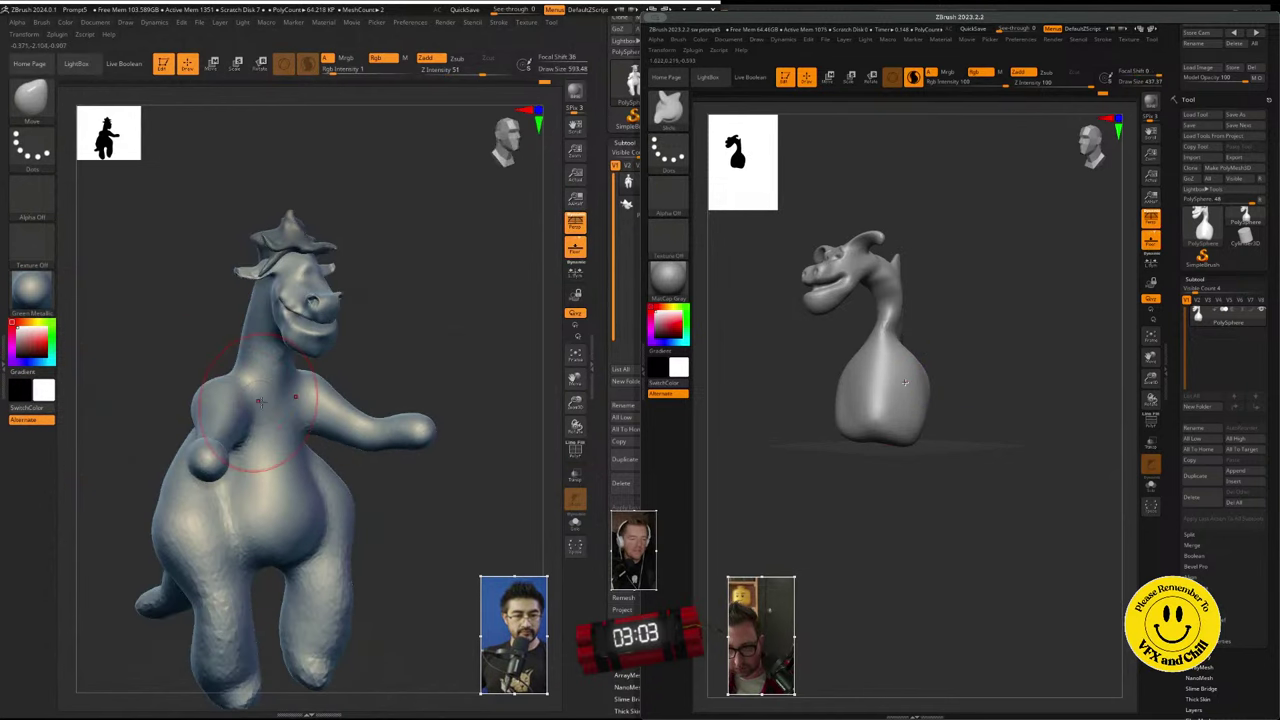
- Try to pull pointed wings out of the grey dragon's back with the Slide brush, undoing the strokes
left_click_drag(916, 374, 974, 351)
right_click_drag(180, 410, 260, 400)
left_click_drag(974, 351, 998, 336)
right_click_drag(260, 400, 284, 391)
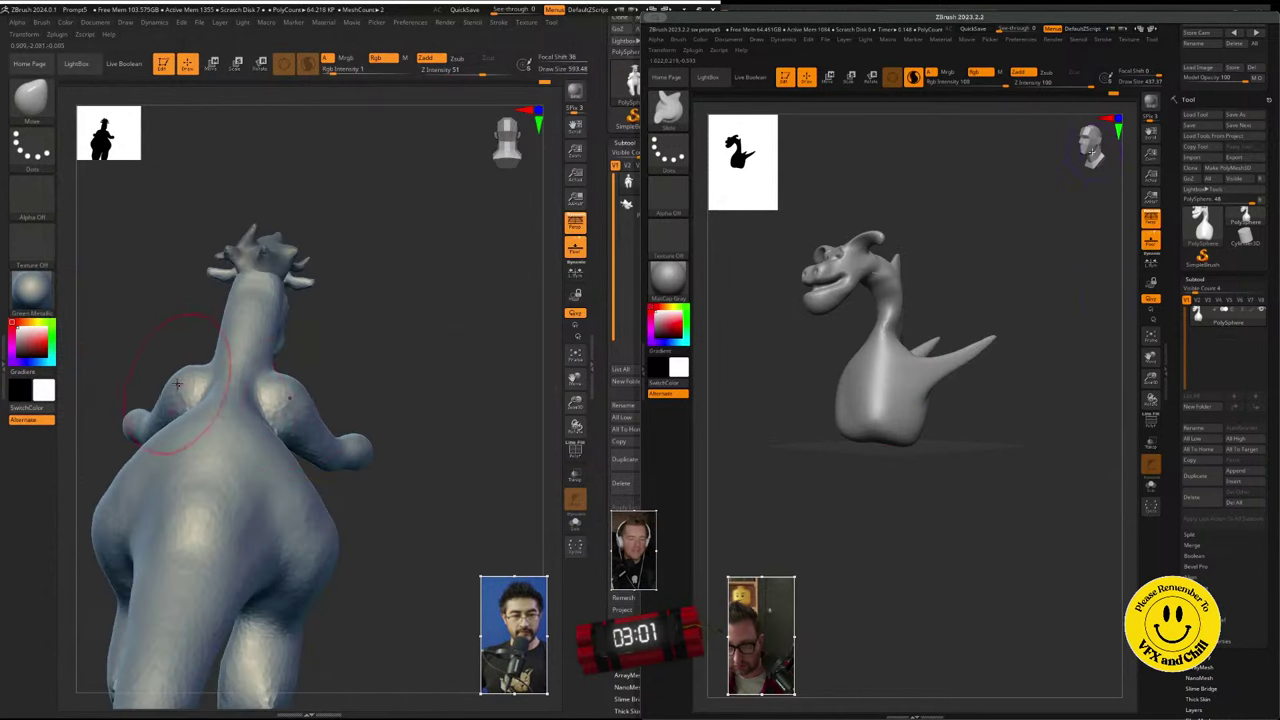
mouse_move(1092, 152)
left_mouse_down()
mouse_move(1071, 157)
mouse_move(1094, 153)
left_mouse_up()
key("ctrl+z")
- Enlarge the grey session's Slide brush to draw size about 773, try pulling longer wings from the grey dragon's back, and undo each attempt
right_click_drag(206, 553, 206, 476, "alt")
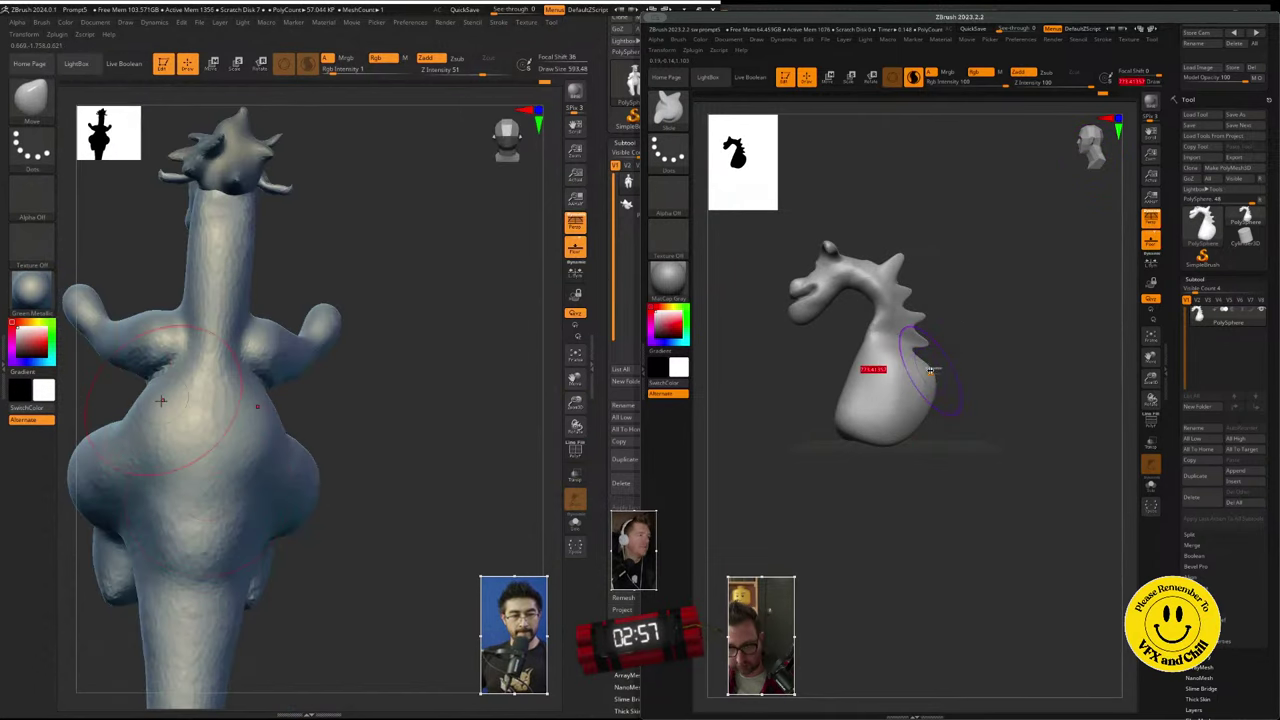
mouse_move(898, 385)
left_mouse_down()
mouse_move(985, 325)
mouse_move(1170, 301)
left_mouse_up()
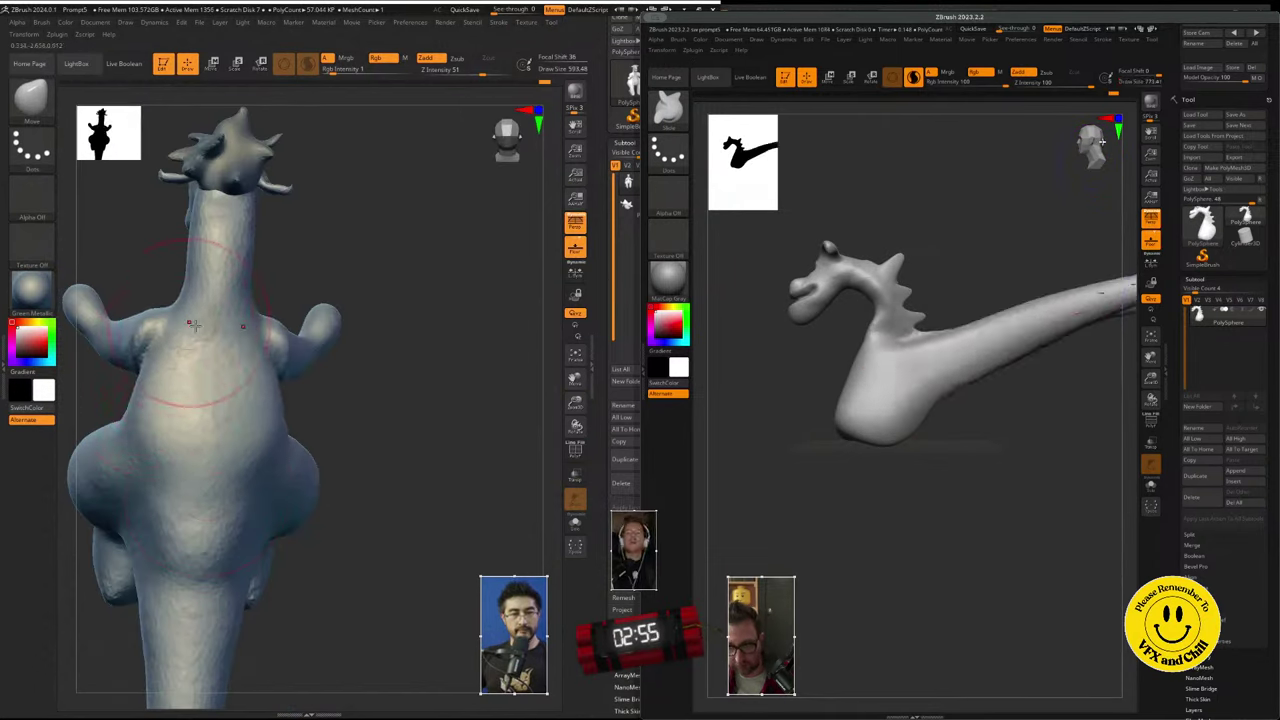
left_click_drag(1102, 141, 1108, 138)
key("ctrl+z")
right_click_drag(246, 423, 150, 400)
left_click_drag(930, 400, 1006, 348)
right_click_drag(400, 592, 334, 572)
key("ctrl+z")
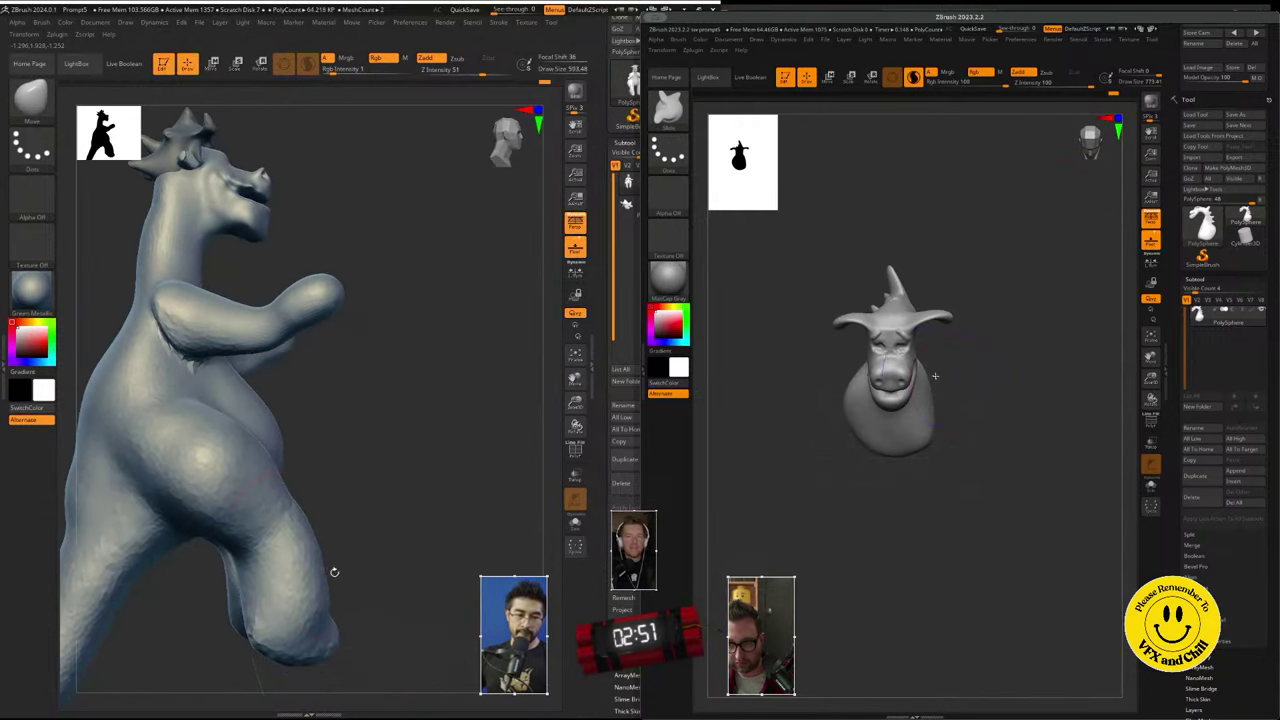
- Set the blue session's Move draw size to 647.73 and reshape the blue dragon's lower leg, undoing another wing attempt on the grey dragon
key("space")
left_click_drag(297, 547, 304, 545)
left_click_drag(928, 366, 1022, 303)
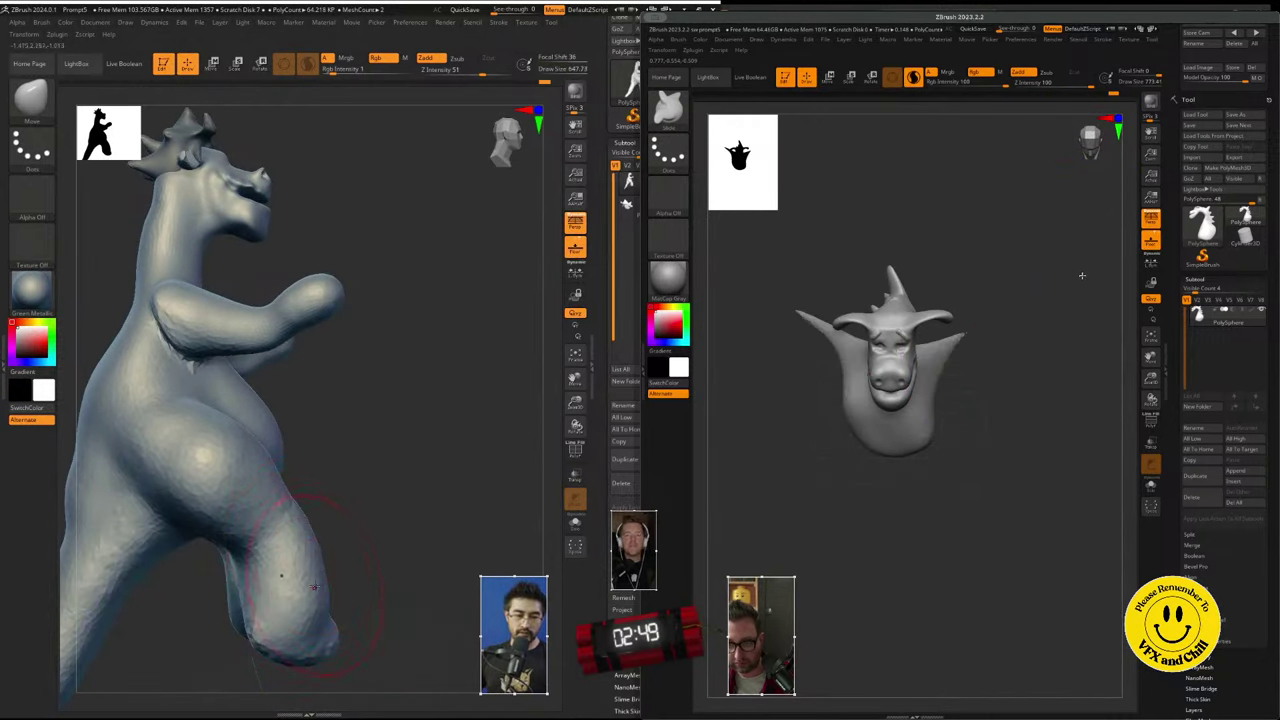
key("ctrl+z")
left_click_drag(314, 587, 298, 574)
left_click_drag(305, 530, 292, 525)
left_click(1090, 144)
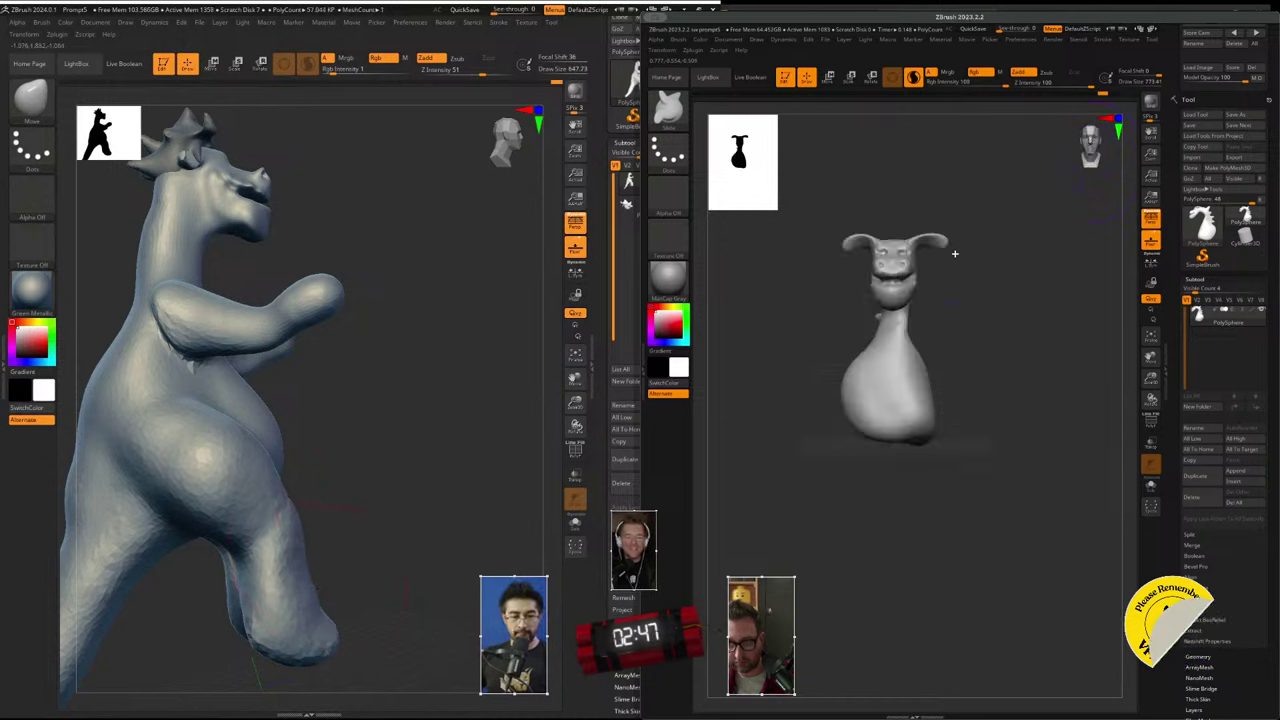
left_click_drag(430, 500, 350, 505)
- Stretch the grey dragon's wings outward from its shoulders with the Slide brush and adjust the blue dragon's foot with the Move brush
mouse_move(852, 376)
left_mouse_down()
mouse_move(822, 332)
mouse_move(785, 313)
left_mouse_up()
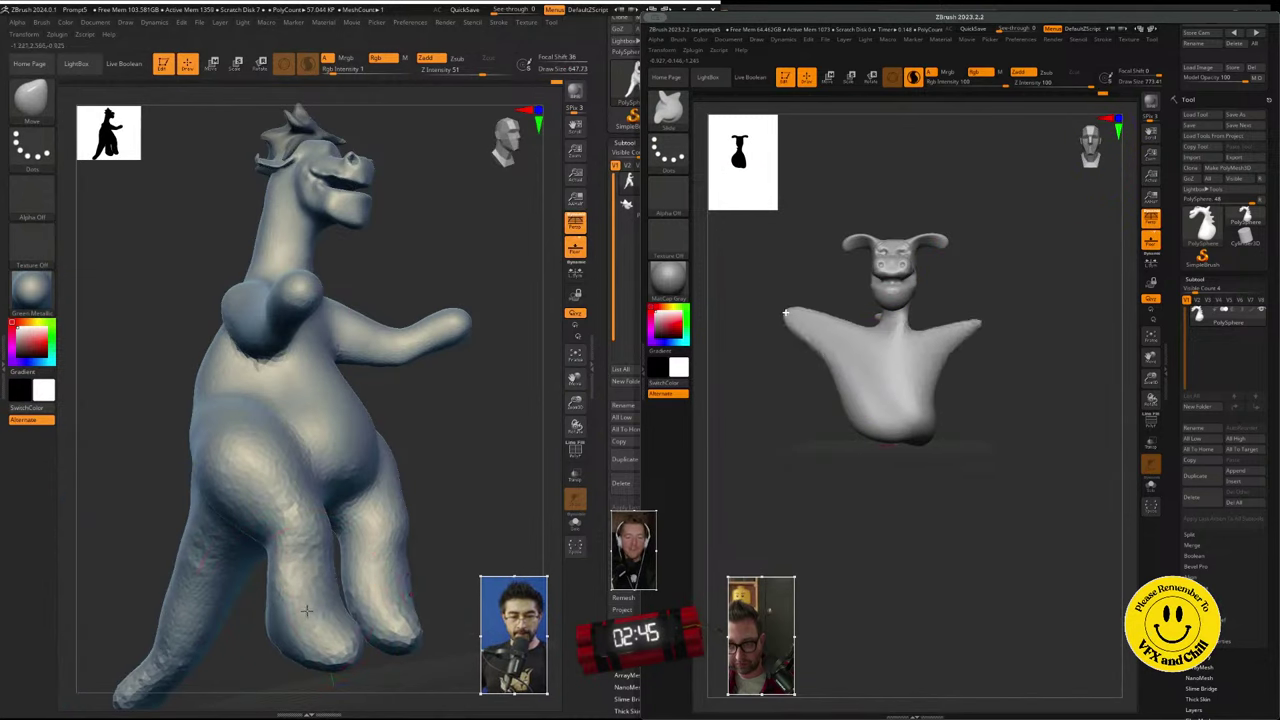
left_click_drag(340, 614, 326, 596)
left_click_drag(762, 298, 742, 290)
mouse_move(290, 470)
right_mouse_down("alt")
mouse_move(280, 560)
mouse_move(250, 550)
mouse_move(298, 565)
mouse_move(285, 550)
right_mouse_up("alt")
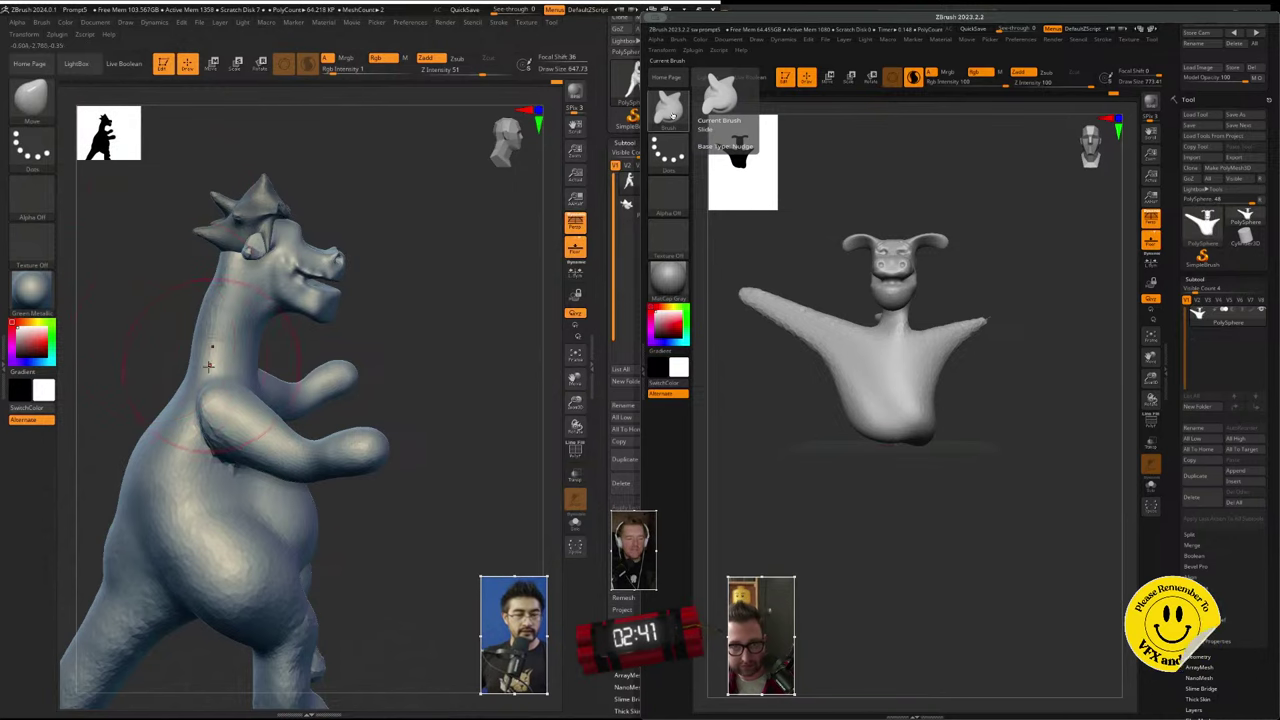
- Select the SnakeHook brush for the blue dragon and browse the grey session's brush library for another wing brush
key("b")
key("s")
key("h")
left_click(672, 115)
mouse_move(146, 300)
right_mouse_down()
mouse_move(152, 320)
mouse_move(207, 357)
mouse_move(262, 357)
mouse_move(304, 388)
mouse_move(340, 380)
right_mouse_up()
key("space")
left_click(884, 132)
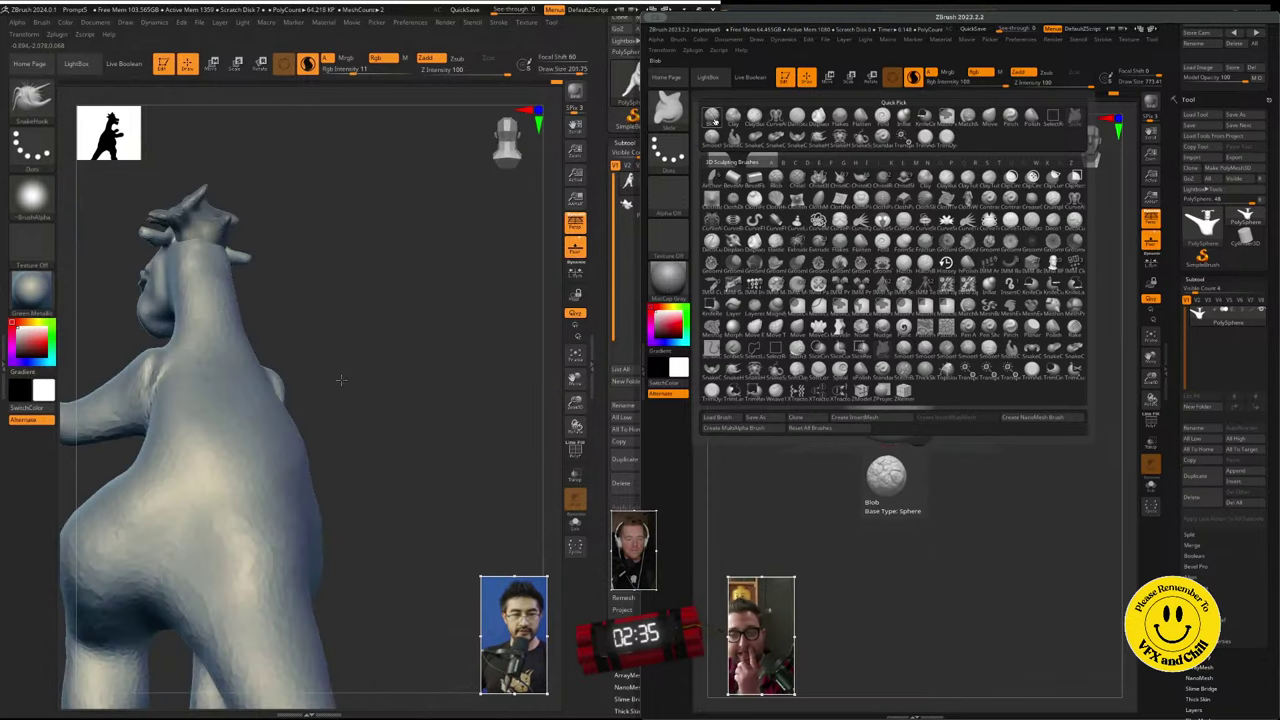
- Try to pull wings out of the blue dragon's upper back with the SnakeHook brush, undoing the strokes
mouse_move(228, 338)
right_mouse_down("alt")
mouse_move(263, 380)
mouse_move(208, 374)
right_mouse_up("alt")
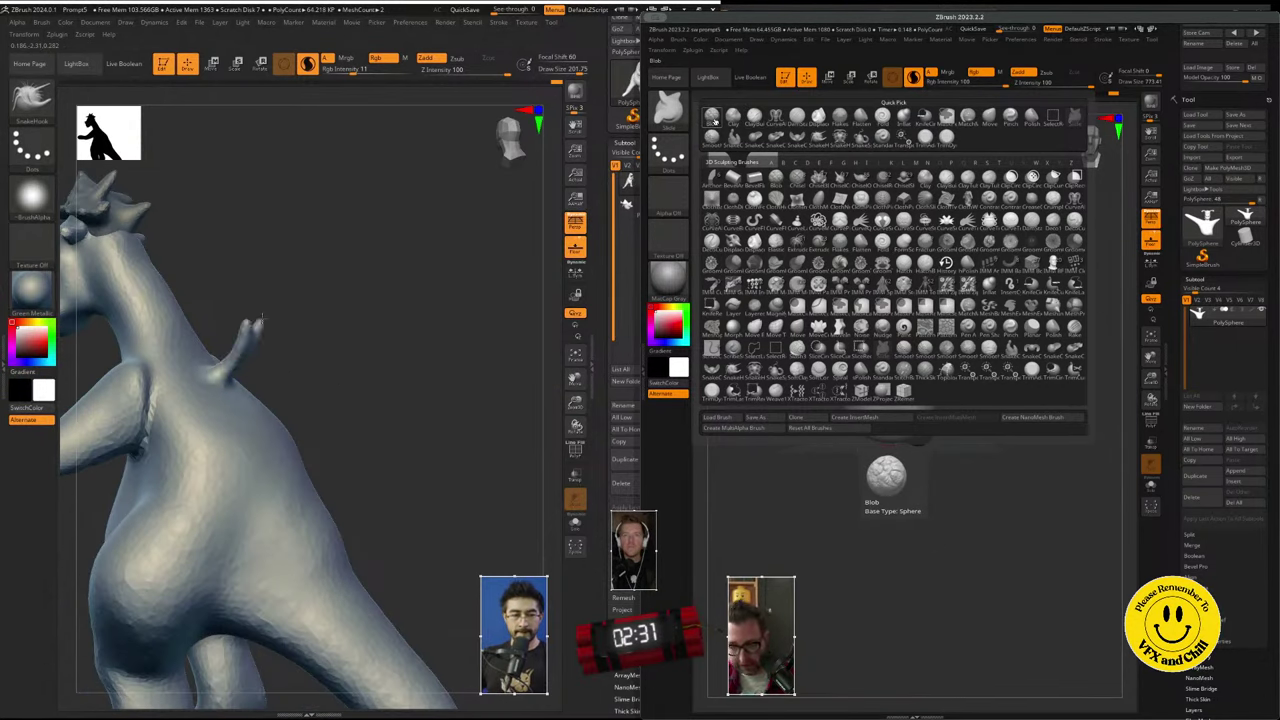
key("ctrl+z")
right_click_drag(226, 394, 258, 386)
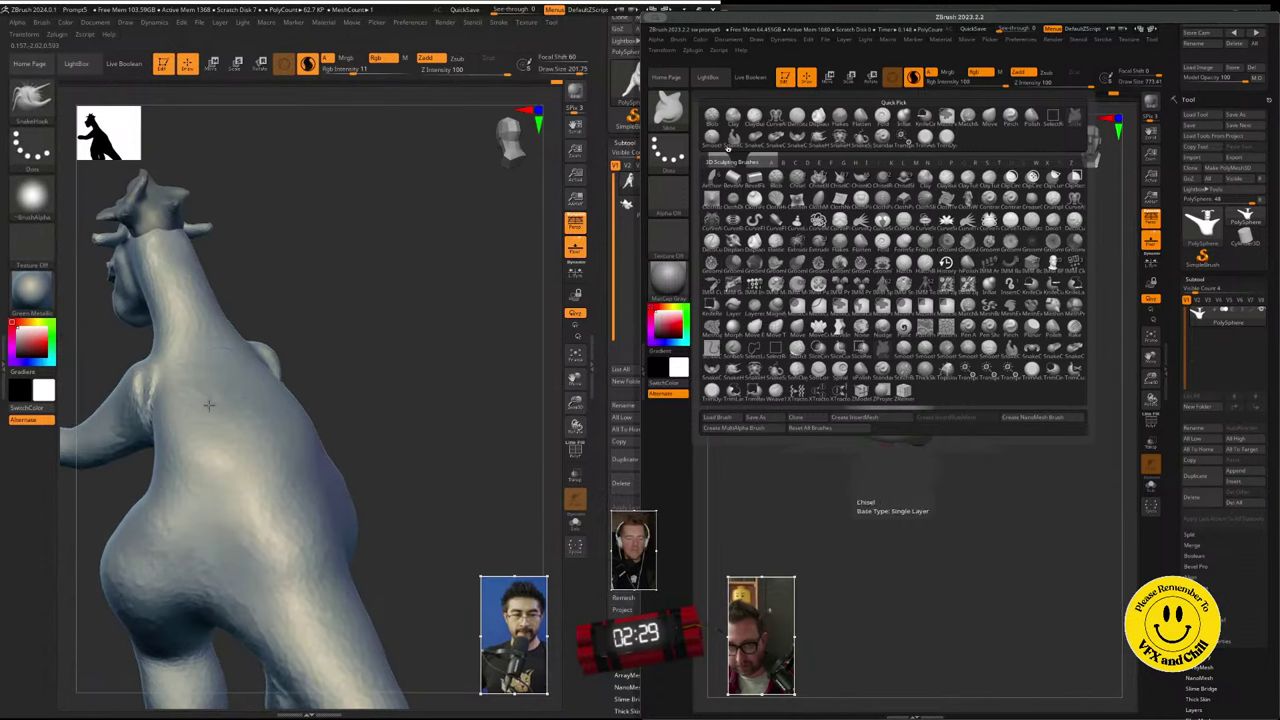
mouse_move(238, 354)
left_mouse_down()
mouse_move(272, 337)
mouse_move(283, 301)
left_mouse_up()
key("ctrl+z")
- Set the SnakeHook brush to draw size 337.59 and focal shift 5, and pull long pointed wing spikes from the blue dragon's upper back
key("space")
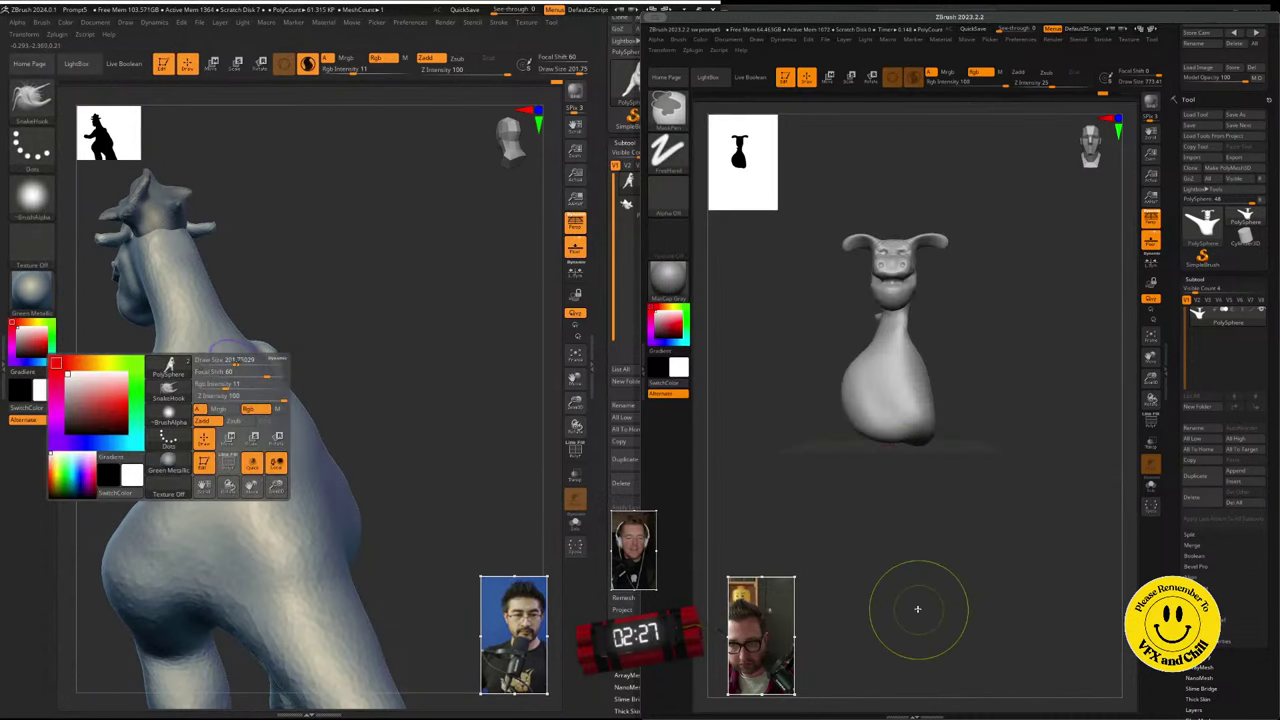
left_click_drag(236, 360, 250, 360)
key("space")
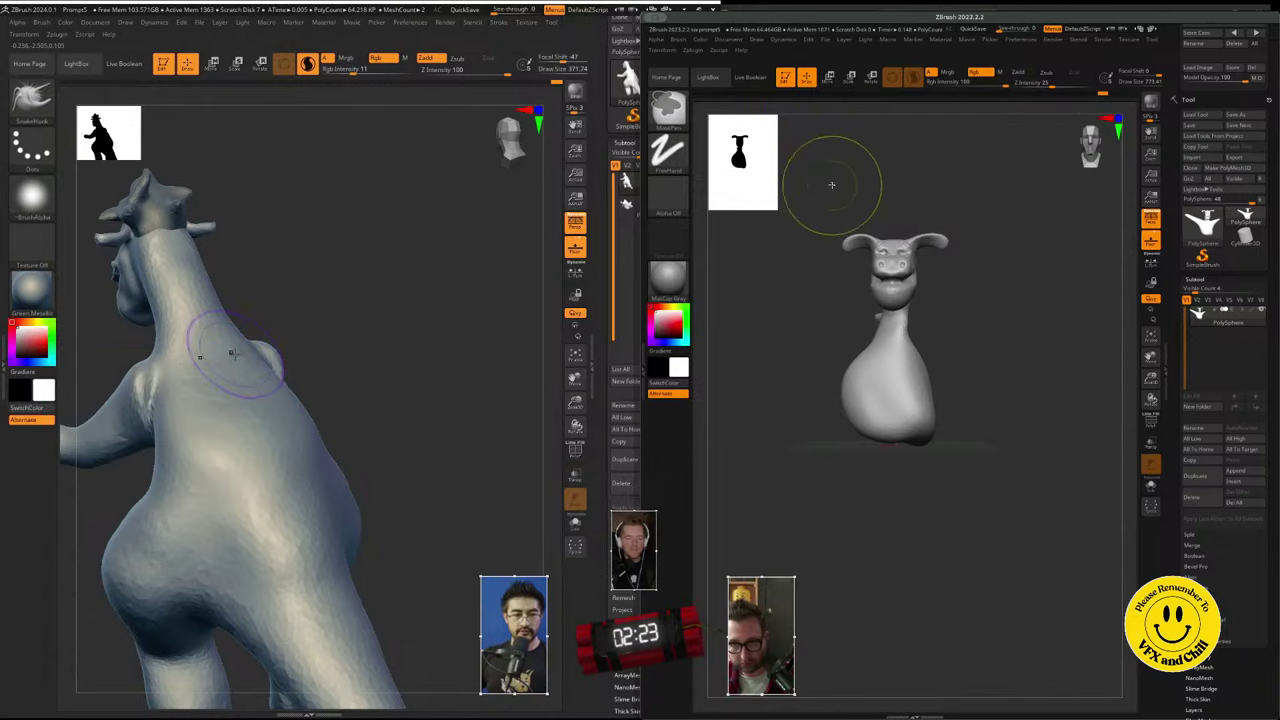
key("space")
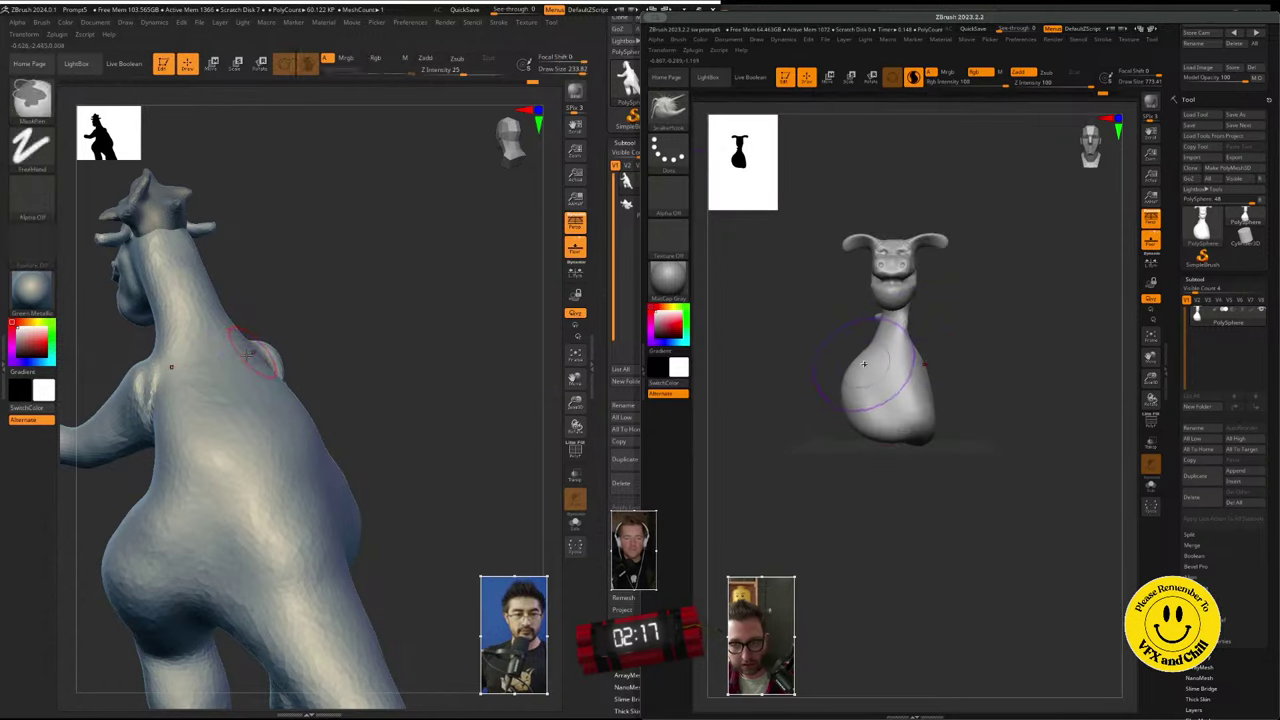
key("space")
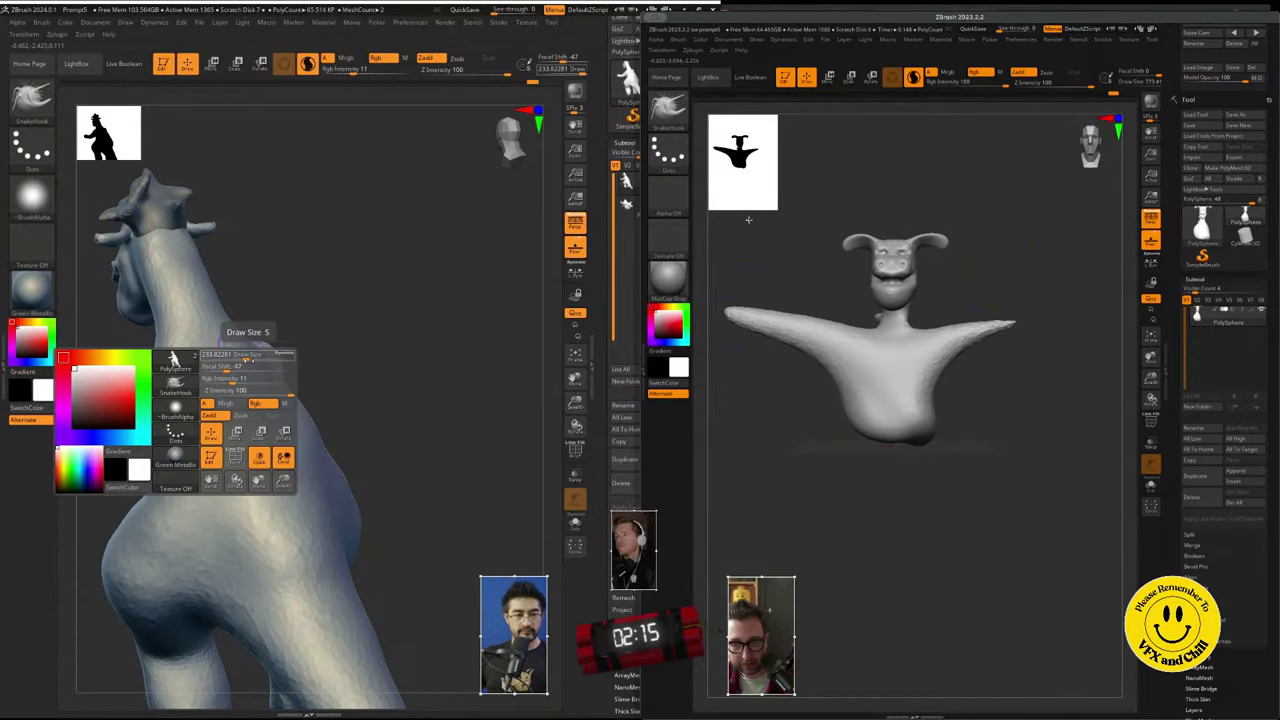
mouse_move(256, 360)
left_mouse_down()
mouse_move(212, 381)
mouse_move(232, 381)
mouse_move(313, 296)
left_mouse_up()
key("space")
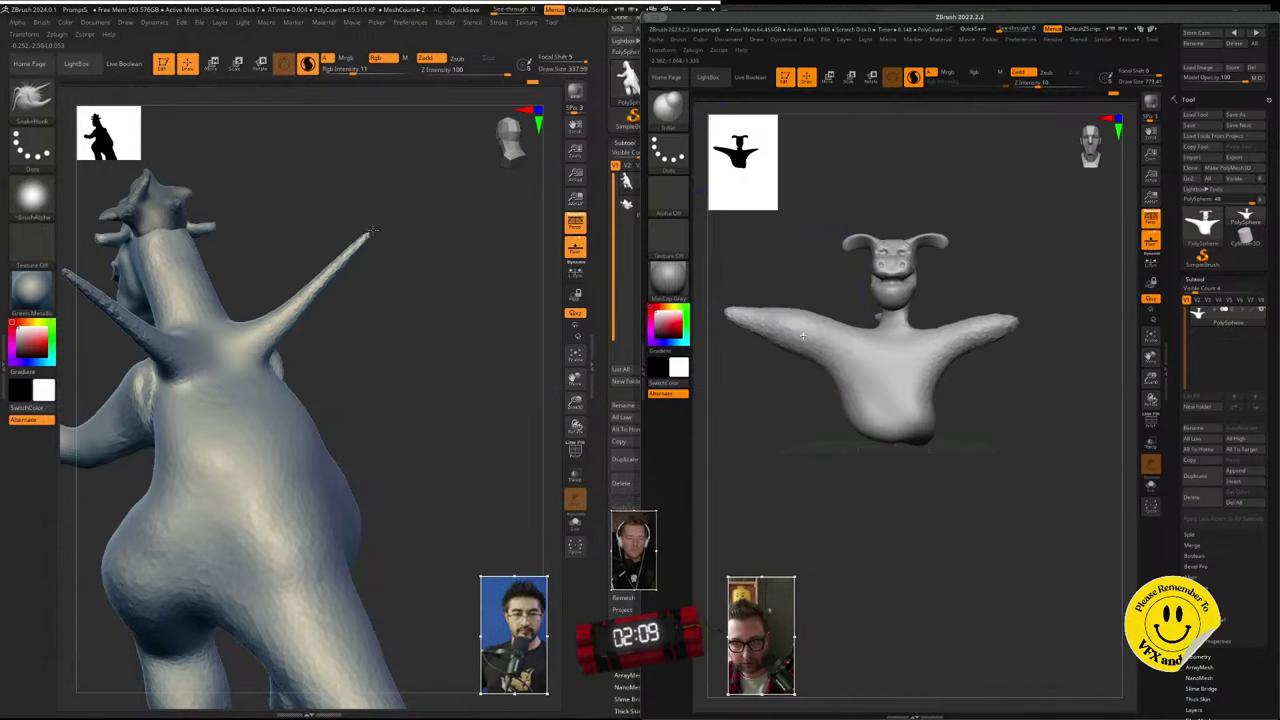
- Select the Flatten brush for the grey dragon's wings and undo the latest stroke on the blue dragon's wing
mouse_move(388, 264)
left_mouse_down()
mouse_move(372, 238)
mouse_move(326, 288)
left_mouse_up()
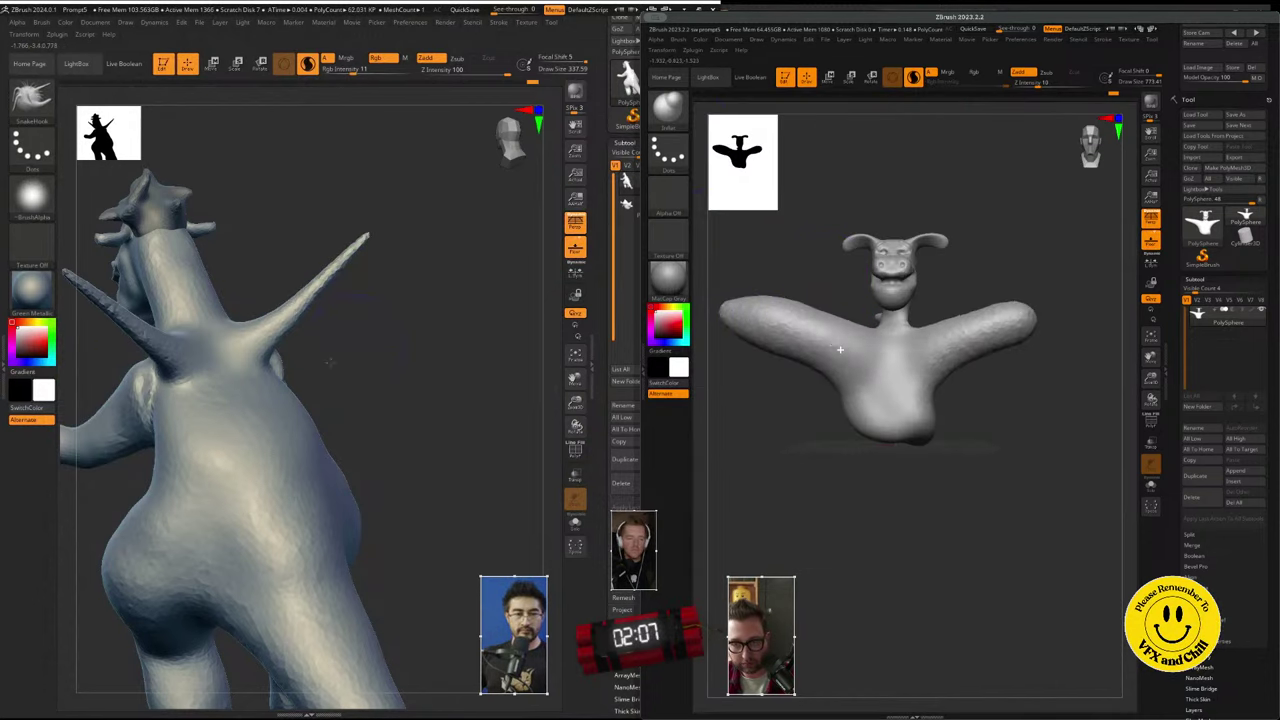
left_click_drag(334, 363, 280, 391)
mouse_move(330, 246)
left_mouse_down()
mouse_move(234, 268)
mouse_move(221, 314)
left_mouse_up()
left_click(679, 113)
left_click_drag(241, 390, 236, 398)
key("f")
key("ctrl+z")
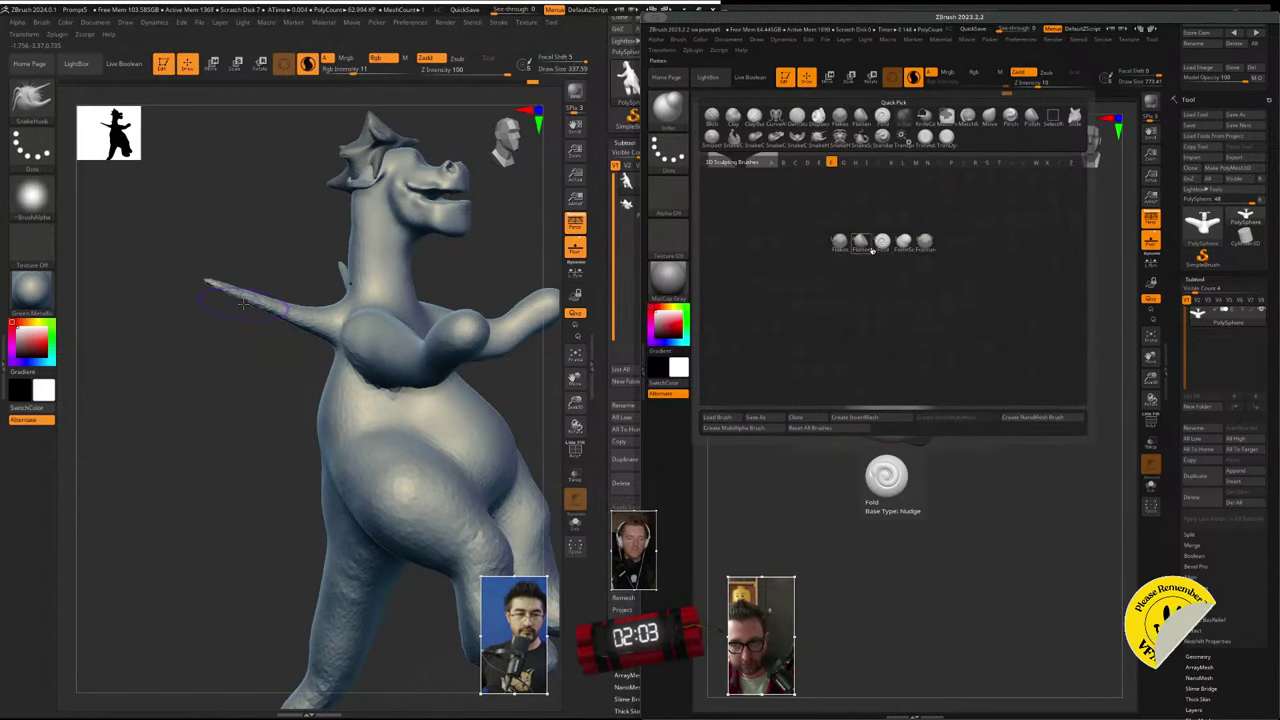
left_click(865, 246)
- Bend the blue dragon's wings downward and draw out several long wing fingers with the SnakeHook brush
left_click_drag(238, 298, 233, 326)
mouse_move(215, 397)
left_mouse_down()
mouse_move(229, 286)
mouse_move(250, 296)
mouse_move(253, 424)
left_mouse_up()
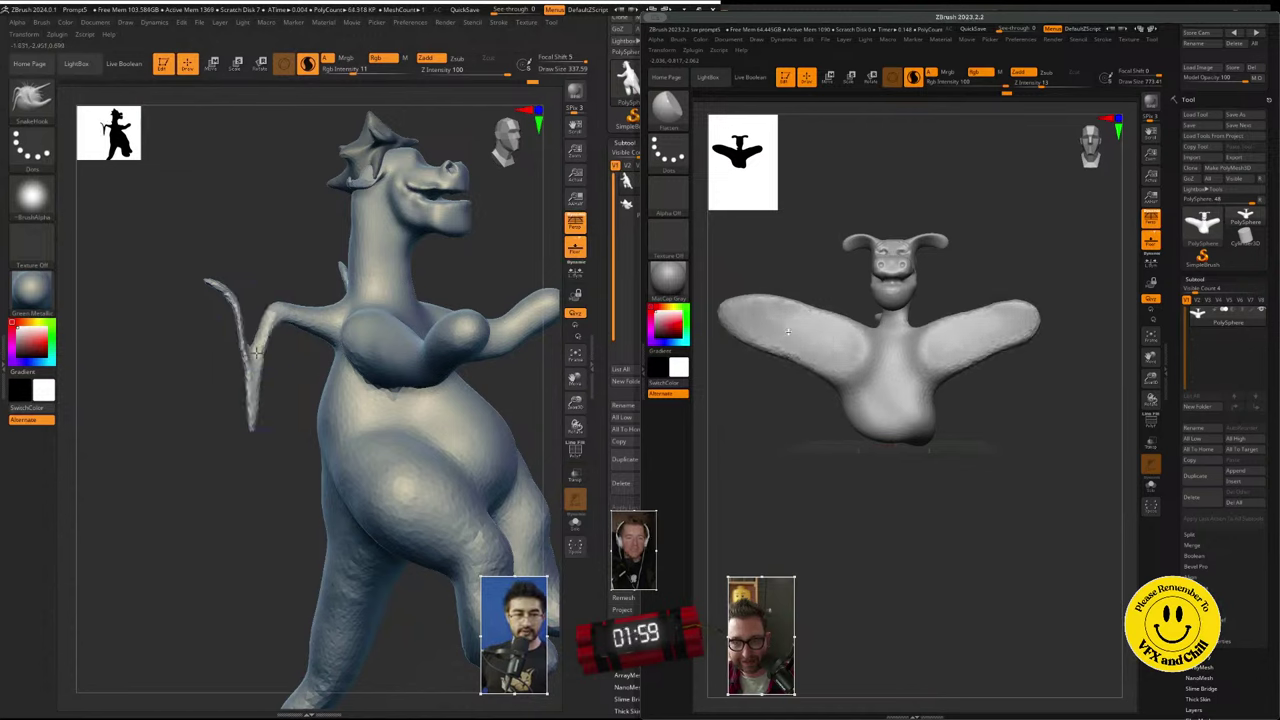
left_click_drag(209, 265, 351, 481)
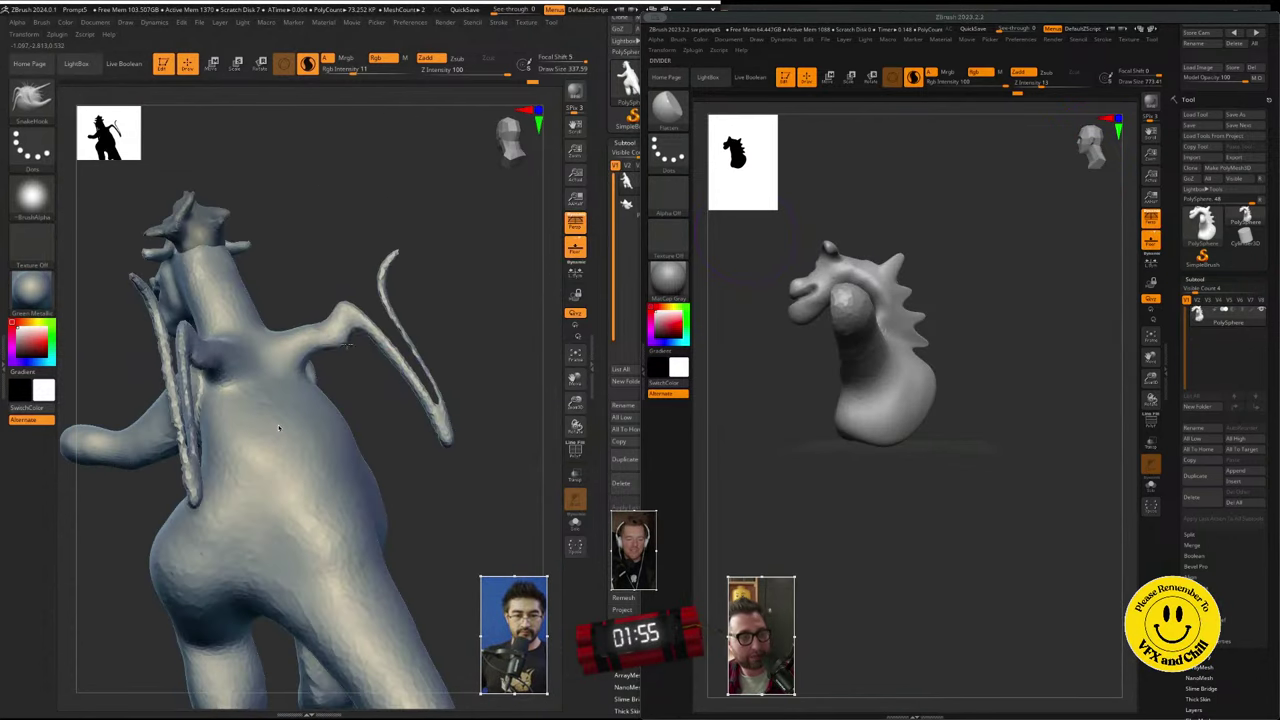
left_click_drag(313, 343, 337, 466)
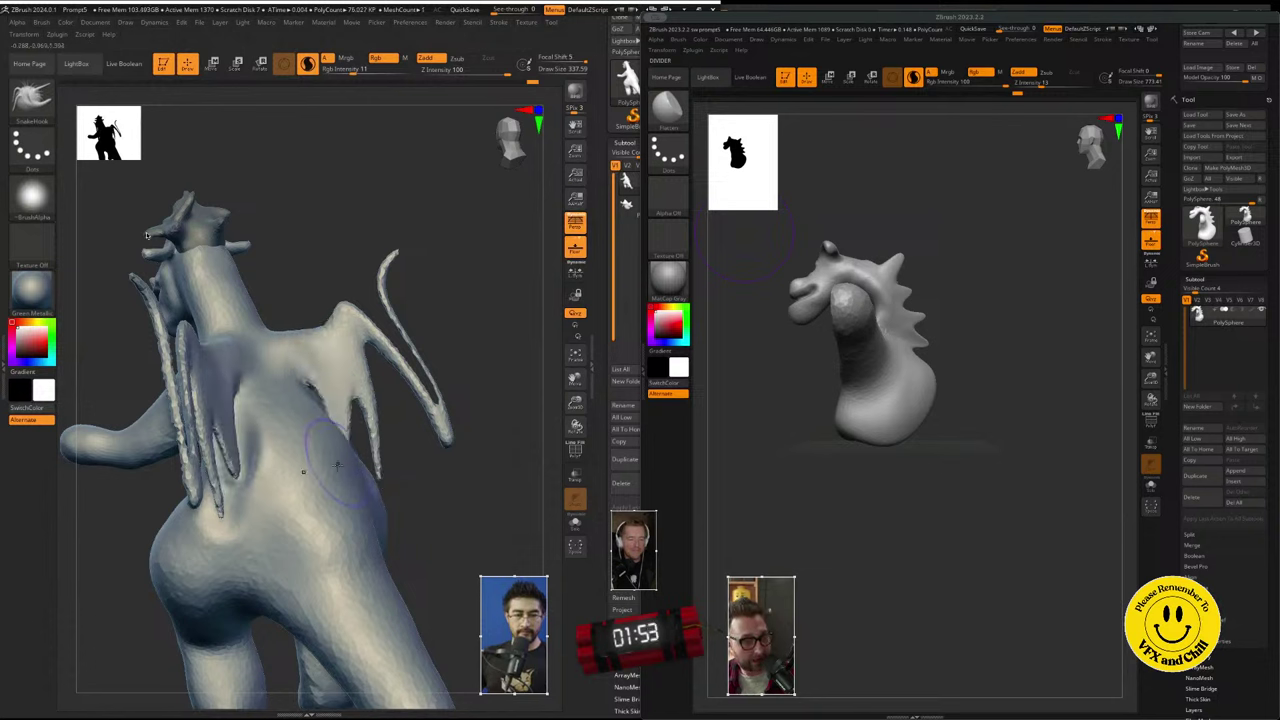
left_click_drag(320, 521, 240, 347)
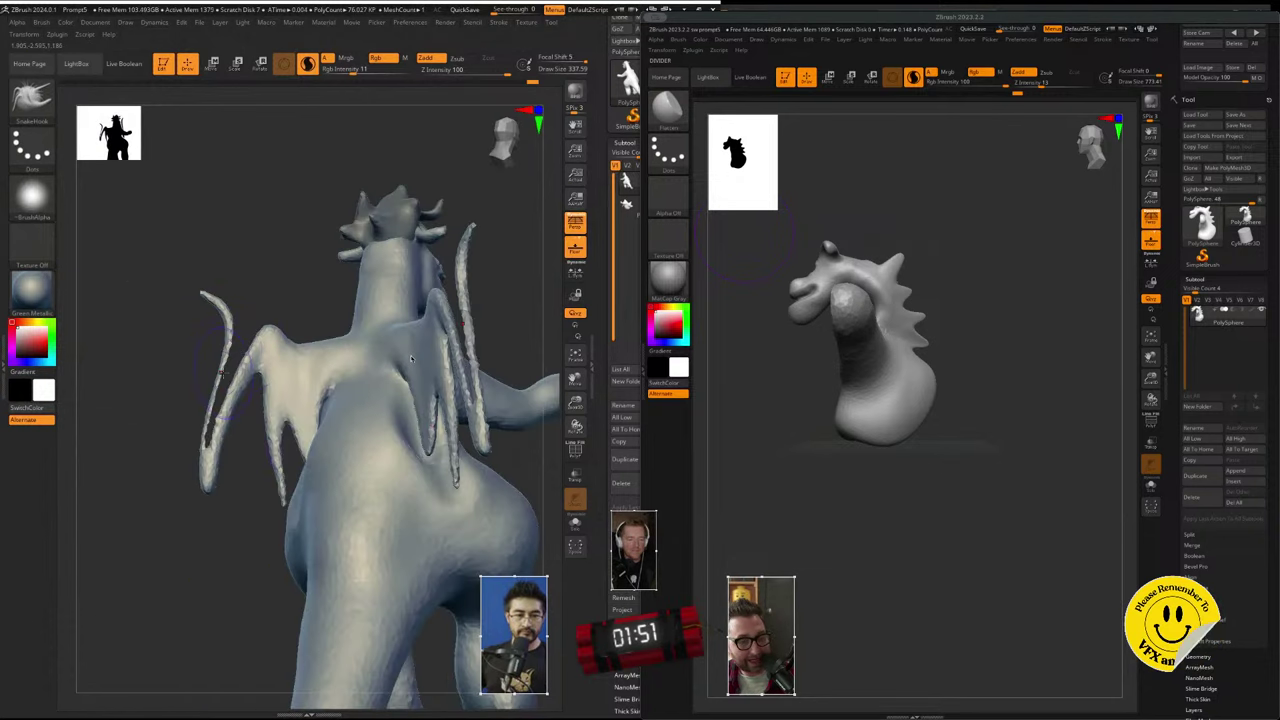
- Smooth the thin outermost fingers of the blue dragon's wings
key("shift")
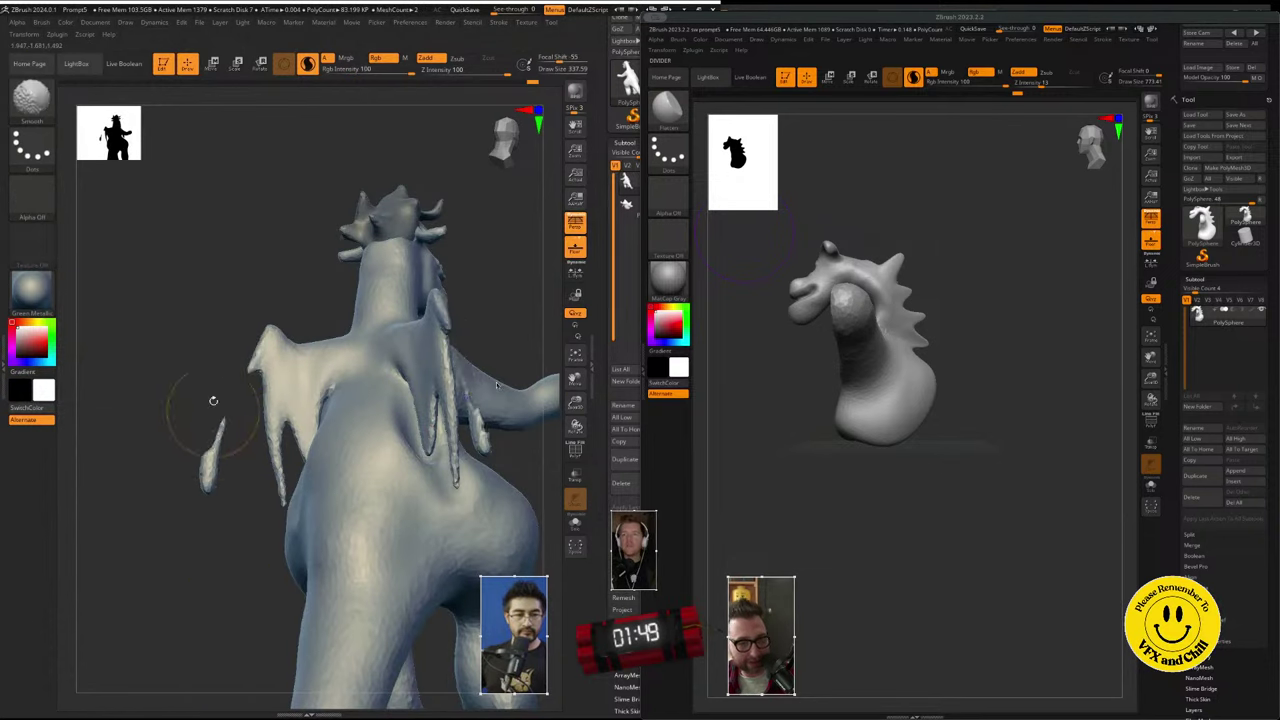
left_click_drag(213, 401, 200, 506, "shift")
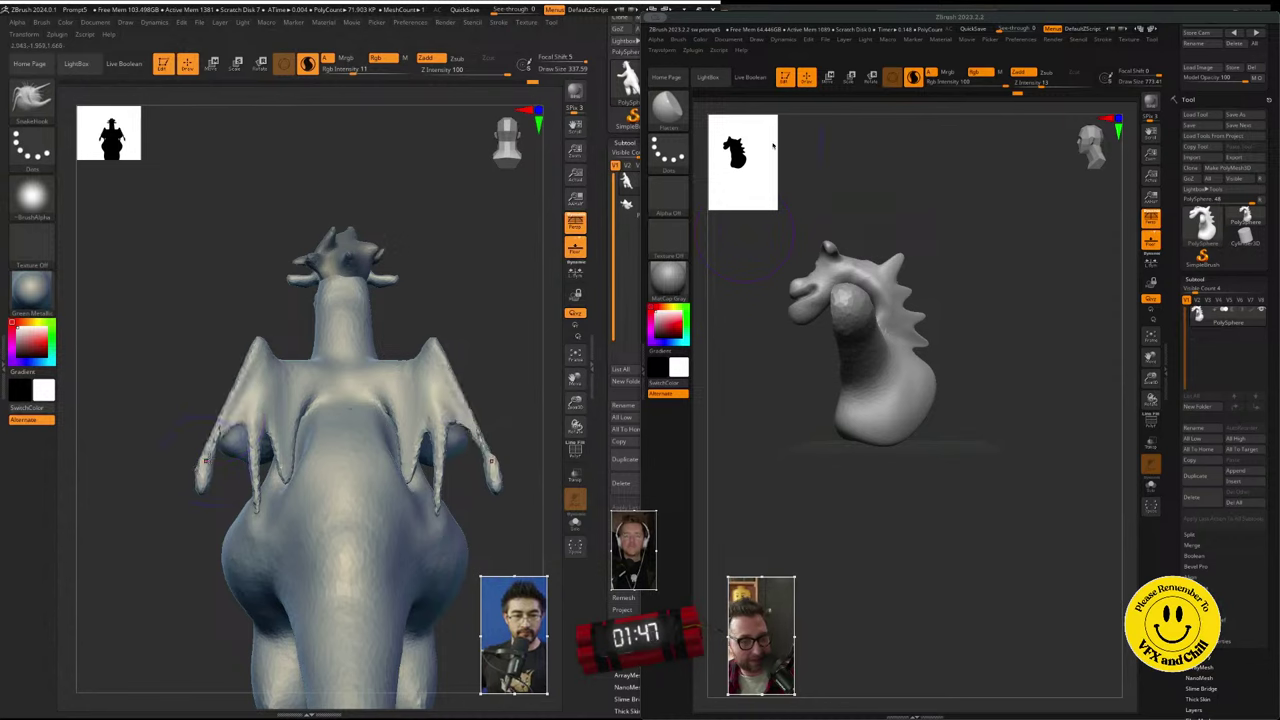
right_click_drag(304, 511, 413, 456)
left_click_drag(412, 456, 136, 302)
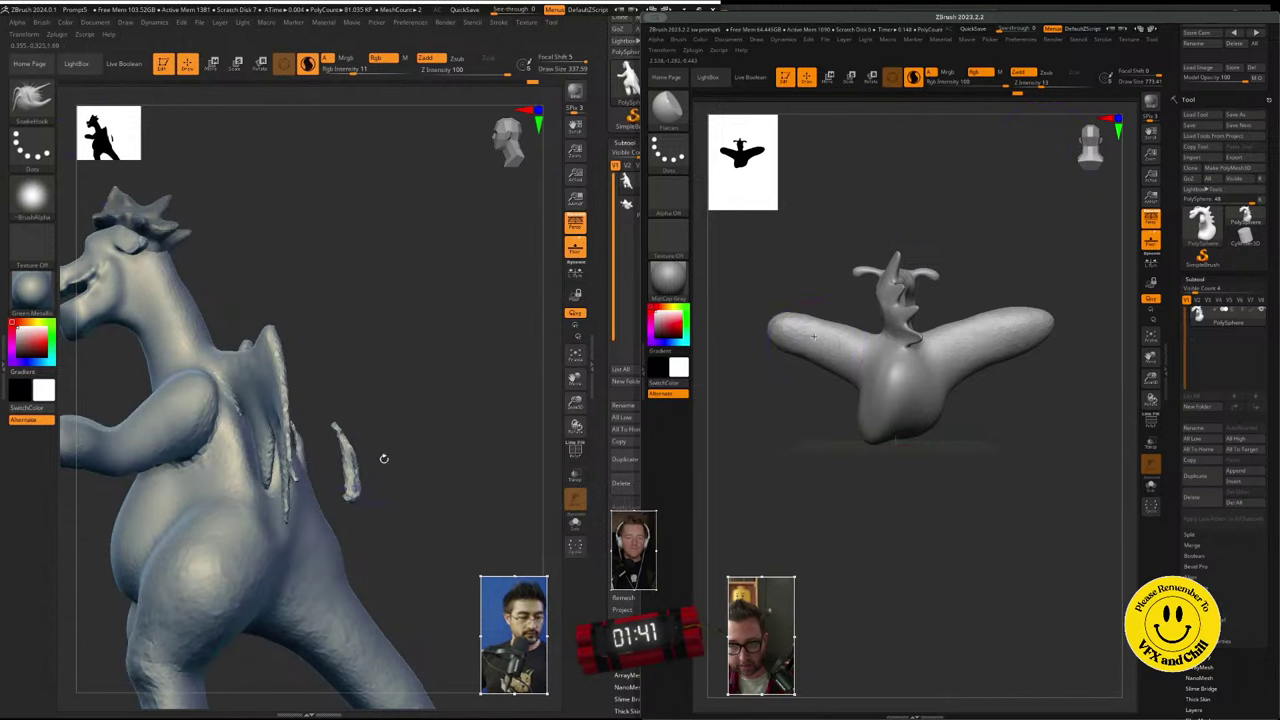
- Select the Move brush at draw size 638.52 for the blue dragon and flatten the back of the grey dragon's wings
key("b")
key("m")
key("v")
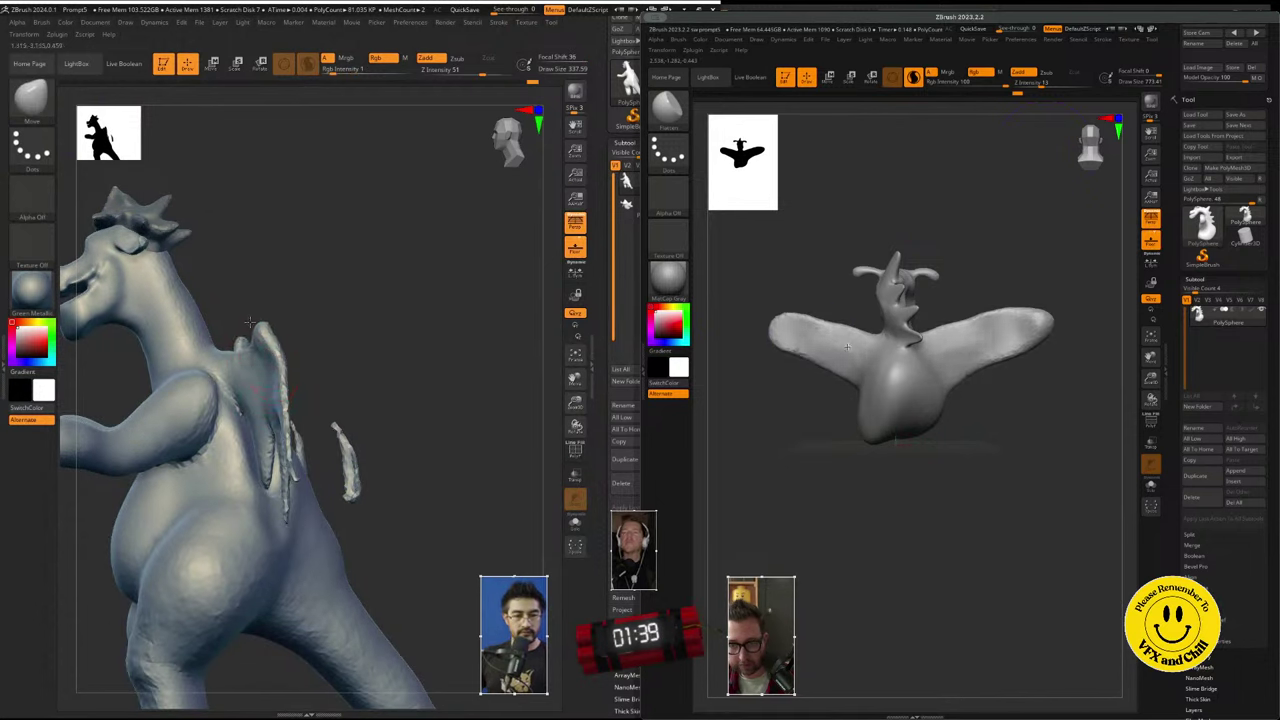
left_click_drag(789, 330, 820, 339)
key("space")
left_click_drag(295, 397, 303, 397)
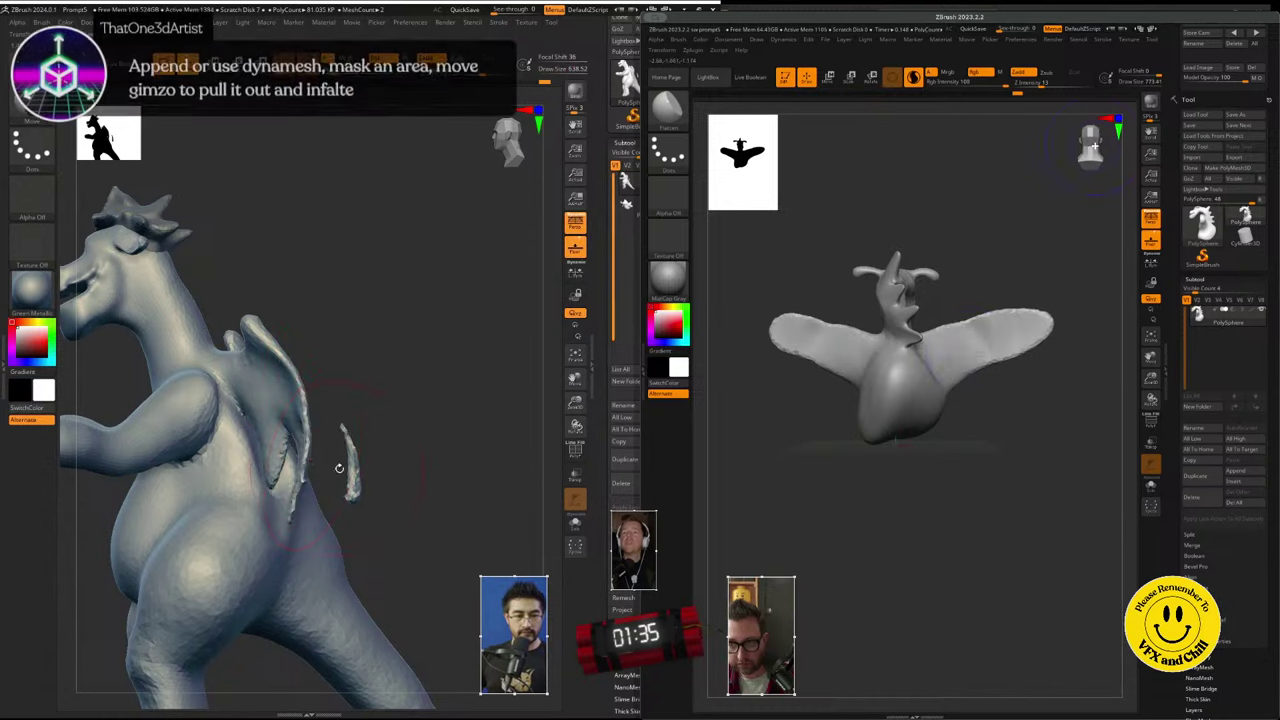
- Pull the blue dragon's wings into a broader arched shape with the Move brush and open the grey session's brush library
mouse_move(343, 526)
left_mouse_down()
mouse_move(376, 526)
mouse_move(263, 282)
left_mouse_up()
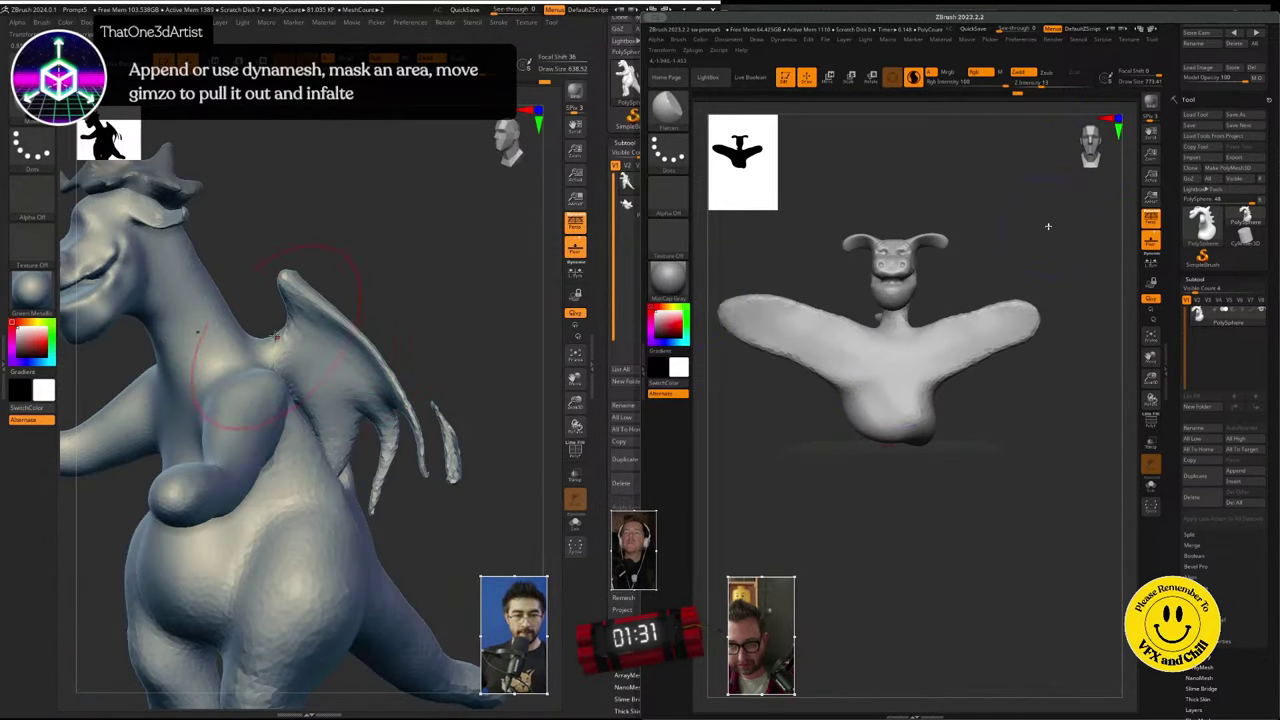
left_click_drag(305, 348, 348, 430)
left_click(660, 115)
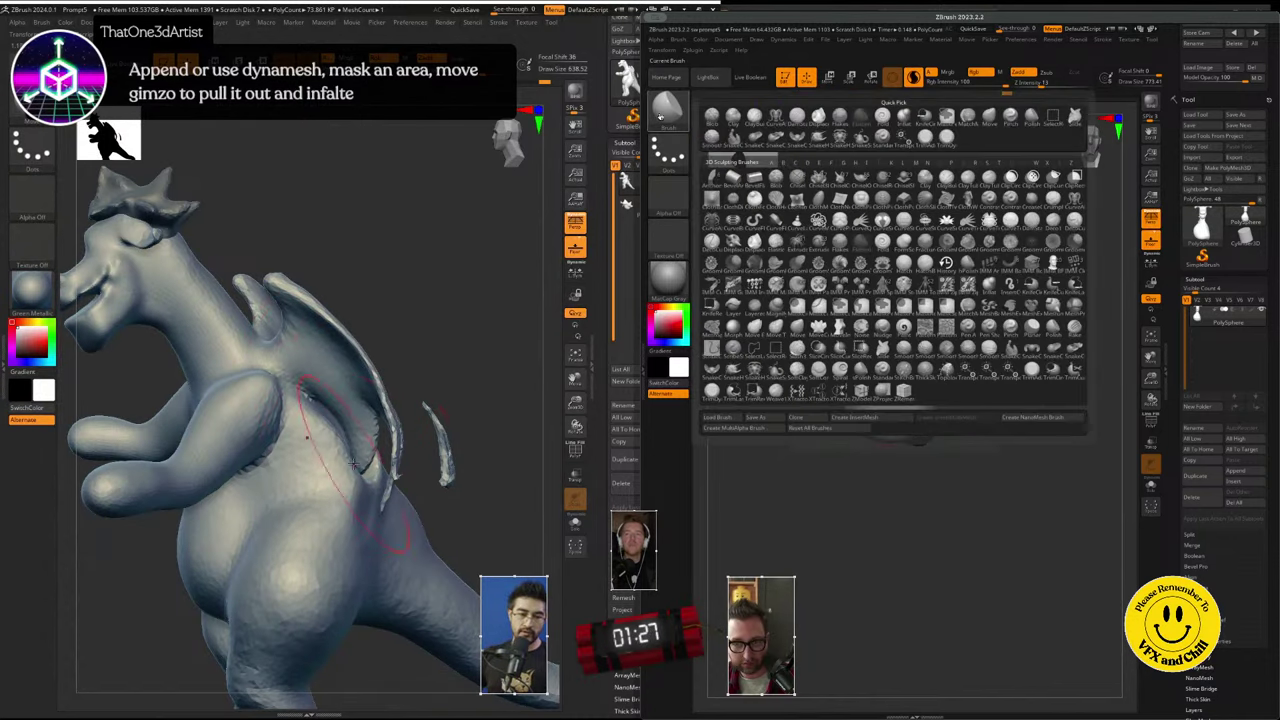
left_click_drag(361, 478, 346, 398)
mouse_move(378, 468)
left_mouse_down()
mouse_move(338, 392)
mouse_move(258, 481)
mouse_move(311, 396)
left_mouse_up()
right_click_drag(311, 395, 146, 223, "ctrl")
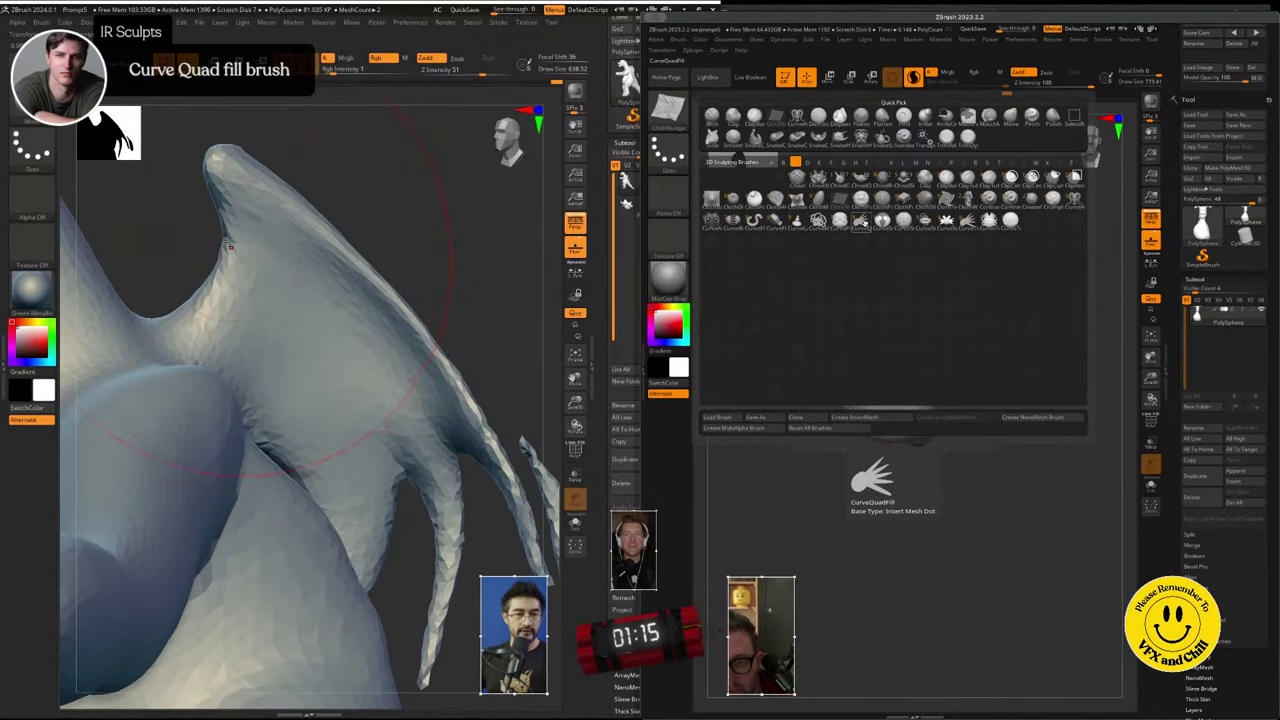
- Select the CurveQuadFill brush for the grey dragon and reduce the blue session's Inflat draw size to 77.023
key("space")
left_click(861, 222)
left_click_drag(238, 217, 203, 216)
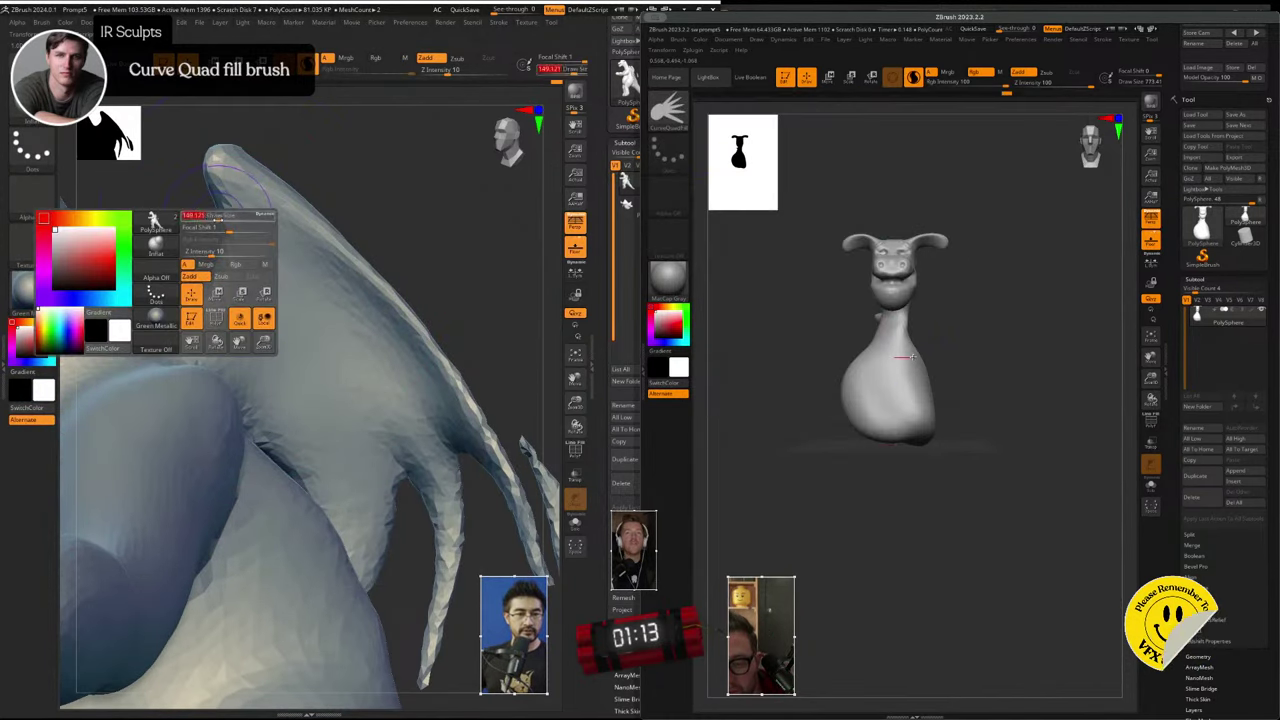
left_click_drag(895, 354, 973, 339)
left_click_drag(976, 412, 895, 383)
mouse_move(241, 190)
left_mouse_down()
mouse_move(254, 218)
mouse_move(240, 199)
left_mouse_up()
key("space")
- Inflate a bony ridge along the blue dragon's wing toward its middle finger, undoing the last stroke
left_click_drag(1070, 165, 1068, 145)
mouse_move(236, 186)
left_mouse_down()
mouse_move(336, 338)
mouse_move(420, 408)
left_mouse_up()
left_click_drag(1068, 148, 1000, 160)
left_click_drag(420, 408, 436, 480)
key("ctrl+z")
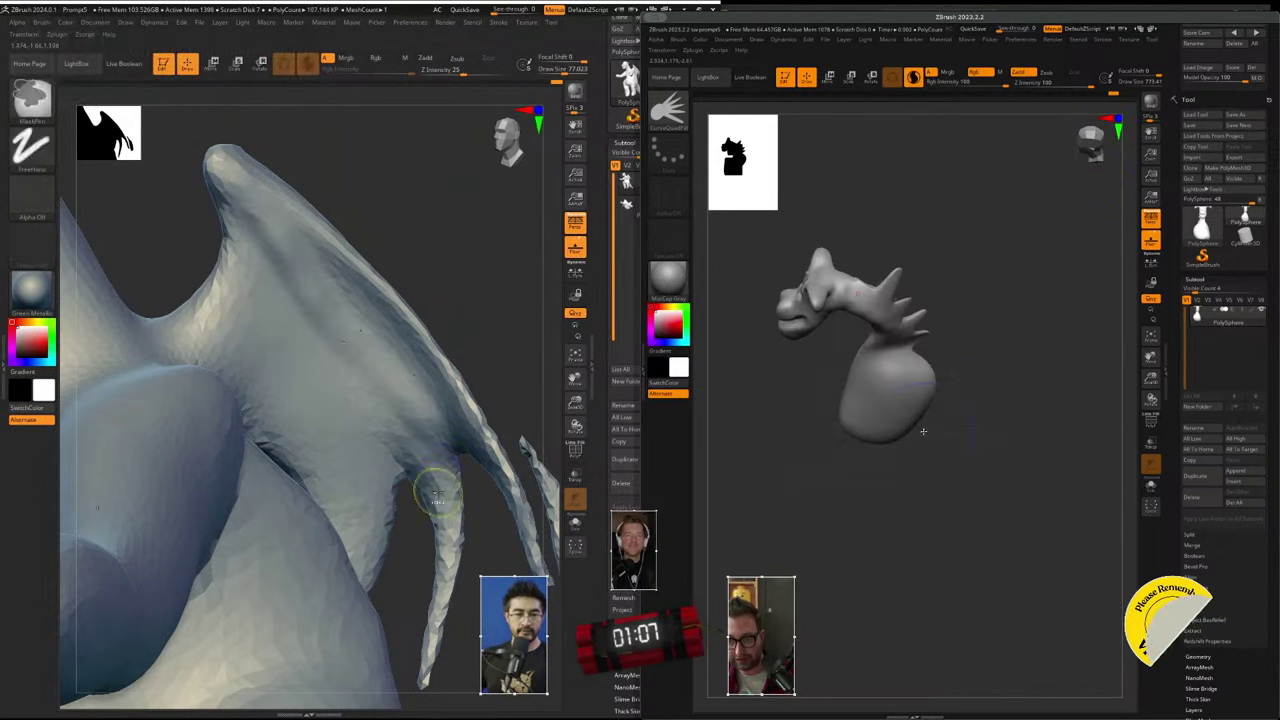
- Outline wing slabs behind the grey dragon's back with the CurveQuadFill brush and inflate the base of the blue wing's middle finger
left_click_drag(974, 468, 895, 430)
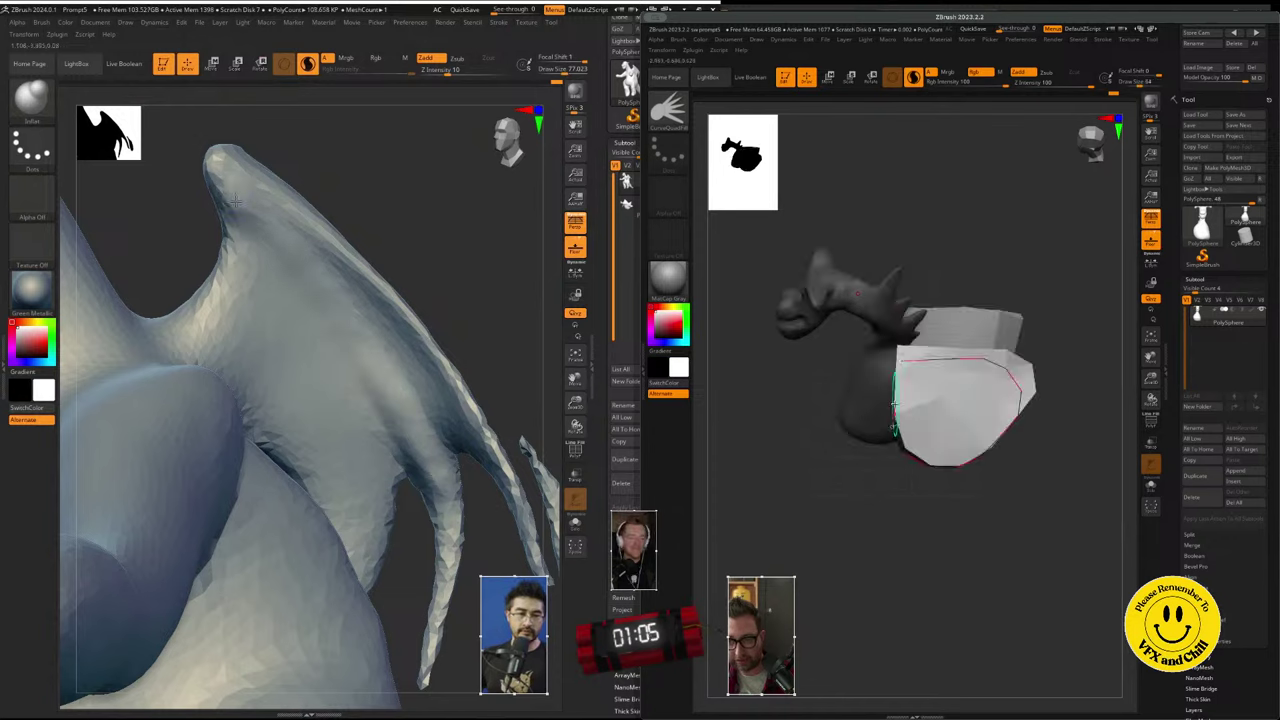
left_click_drag(420, 446, 440, 470)
left_click(1097, 142)
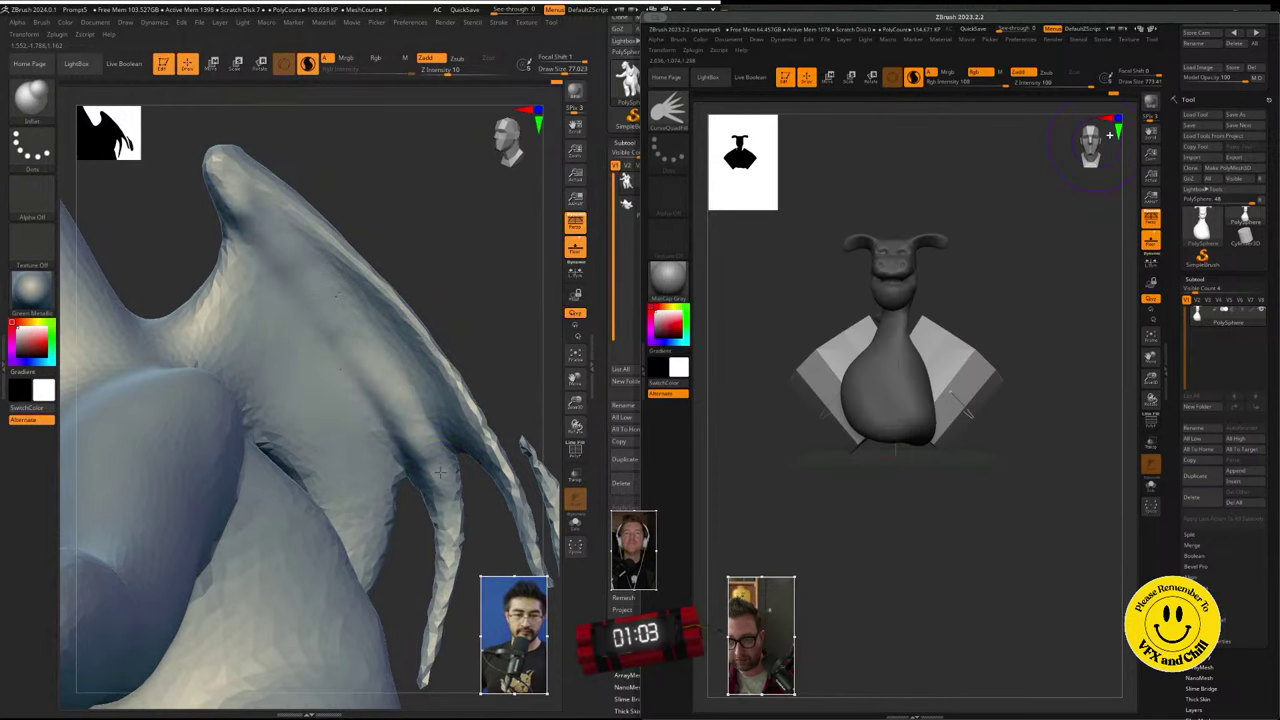
- Replace the grey dragon's wing slabs with wide rounded CurveQuadFill wings and enlarge the blue session's Inflat brush
key("space")
key("ctrl+z")
mouse_move(920, 328)
left_mouse_down()
mouse_move(1014, 303)
mouse_move(997, 413)
mouse_move(916, 382)
left_mouse_up()
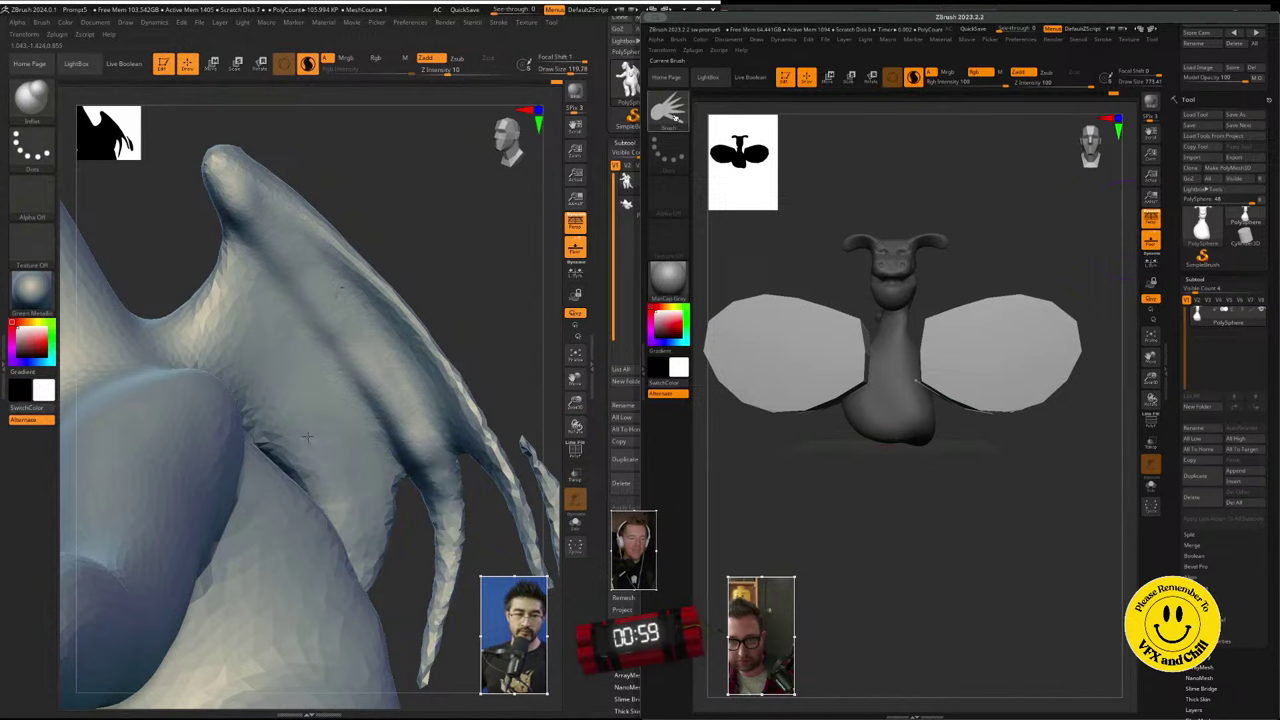
- Select the Flatten brush for the grey dragon and flatten the faces and outer edges of its wing slabs
left_click(670, 108)
key("f")
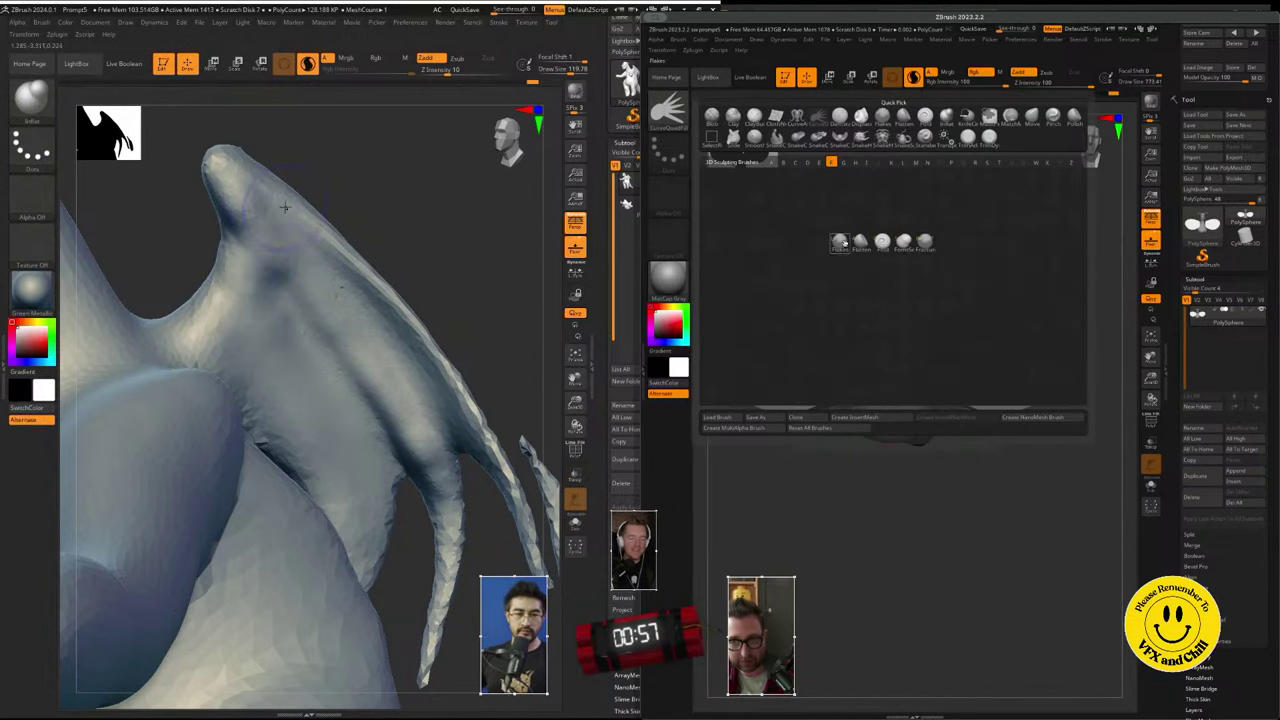
left_click(840, 242)
left_click_drag(1005, 335, 984, 399)
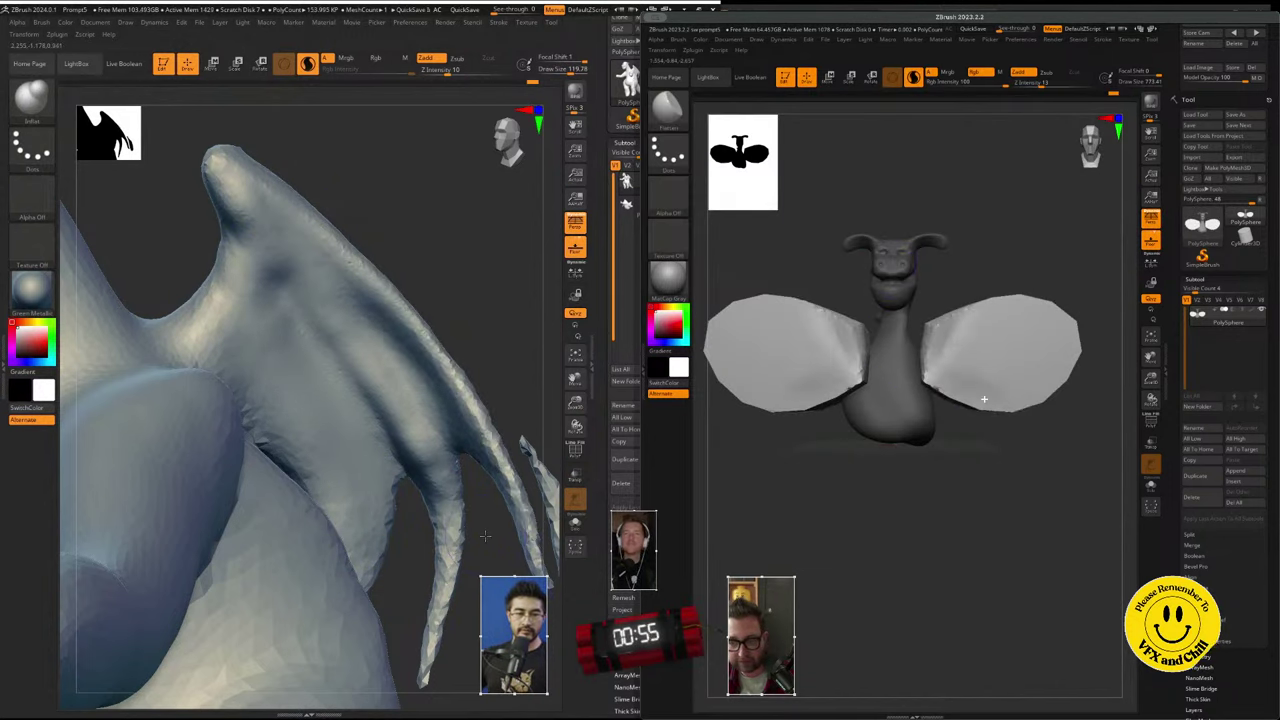
mouse_move(484, 537)
left_mouse_down()
mouse_move(451, 594)
mouse_move(357, 632)
mouse_move(370, 655)
left_mouse_up()
left_click_drag(993, 315, 963, 343)
left_click_drag(370, 655, 398, 485, "alt")
left_click_drag(100, 325, 215, 335)
left_click_drag(932, 370, 1008, 364)
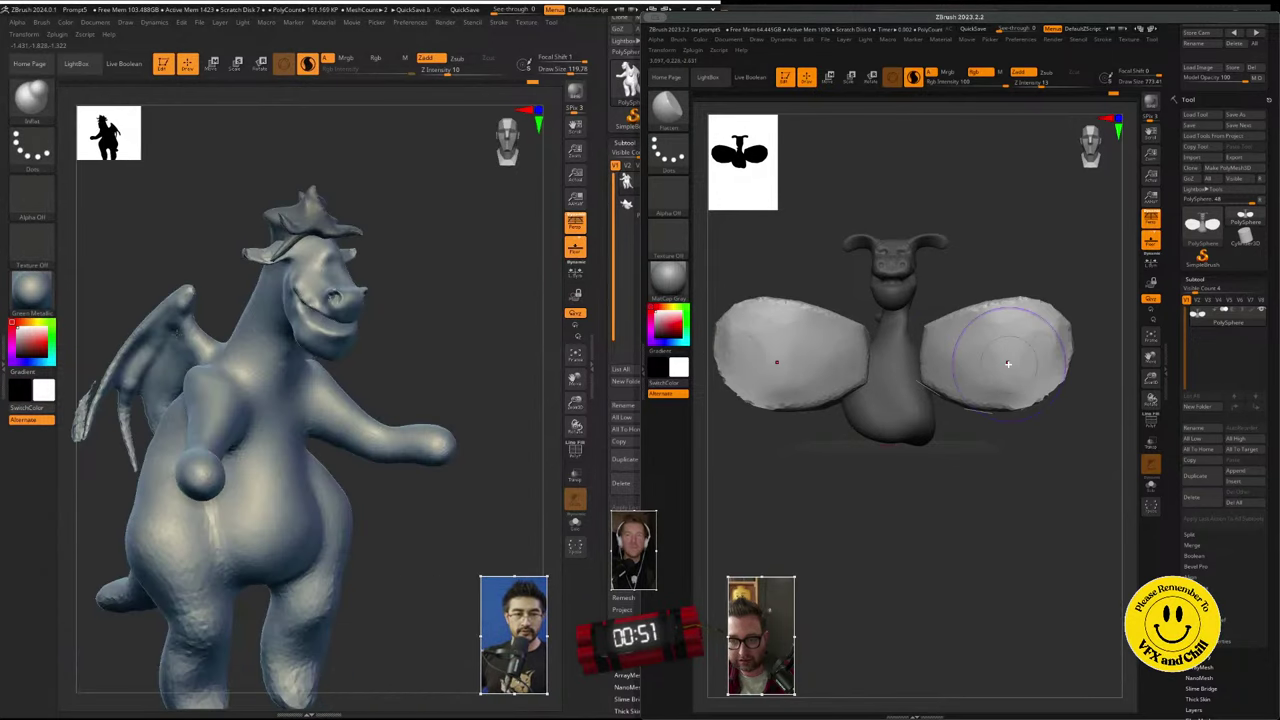
- Raise the grey session's Flatten draw size to 1000 and smooth down the broad faces of the wings
mouse_move(215, 335)
left_mouse_down()
mouse_move(150, 335)
mouse_move(165, 372)
left_mouse_up()
left_click_drag(843, 357, 803, 351)
left_click_drag(165, 372, 185, 395)
left_click_drag(803, 351, 778, 388)
left_click_drag(185, 395, 200, 400)
key("s")
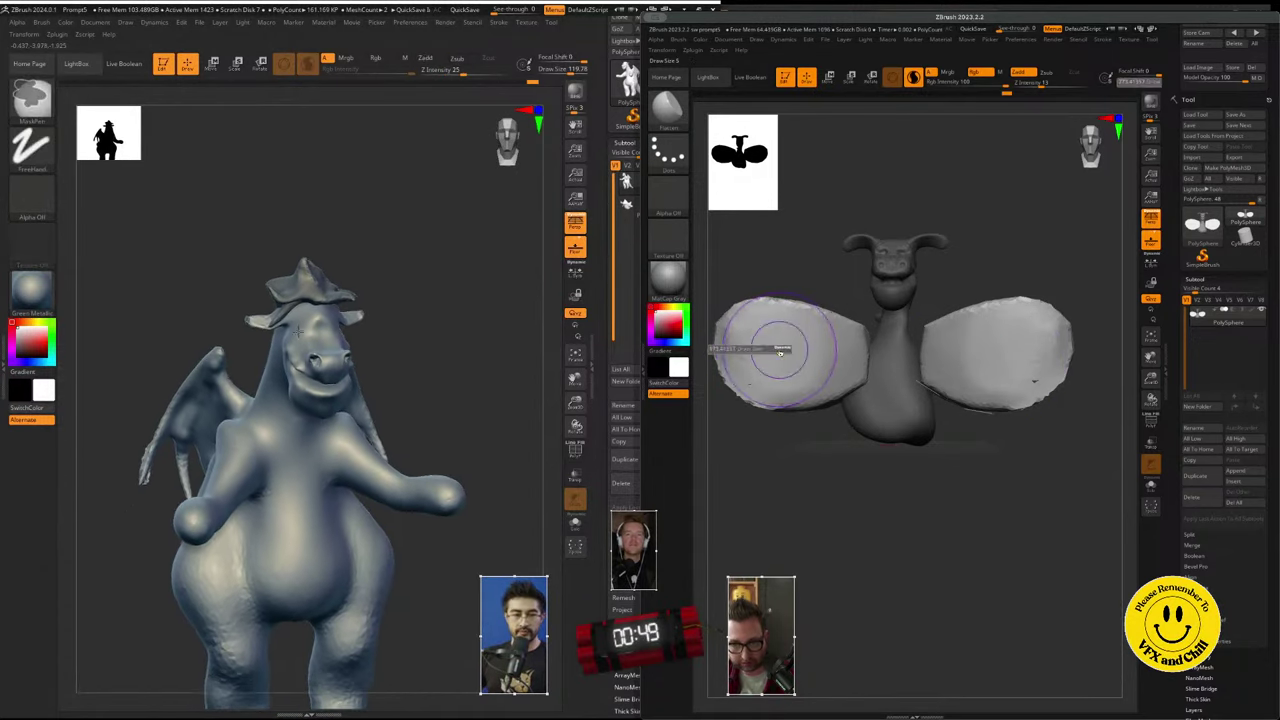
mouse_move(298, 331)
right_mouse_down()
mouse_move(318, 322)
mouse_move(325, 385)
mouse_move(342, 392)
right_mouse_up()
key("s")
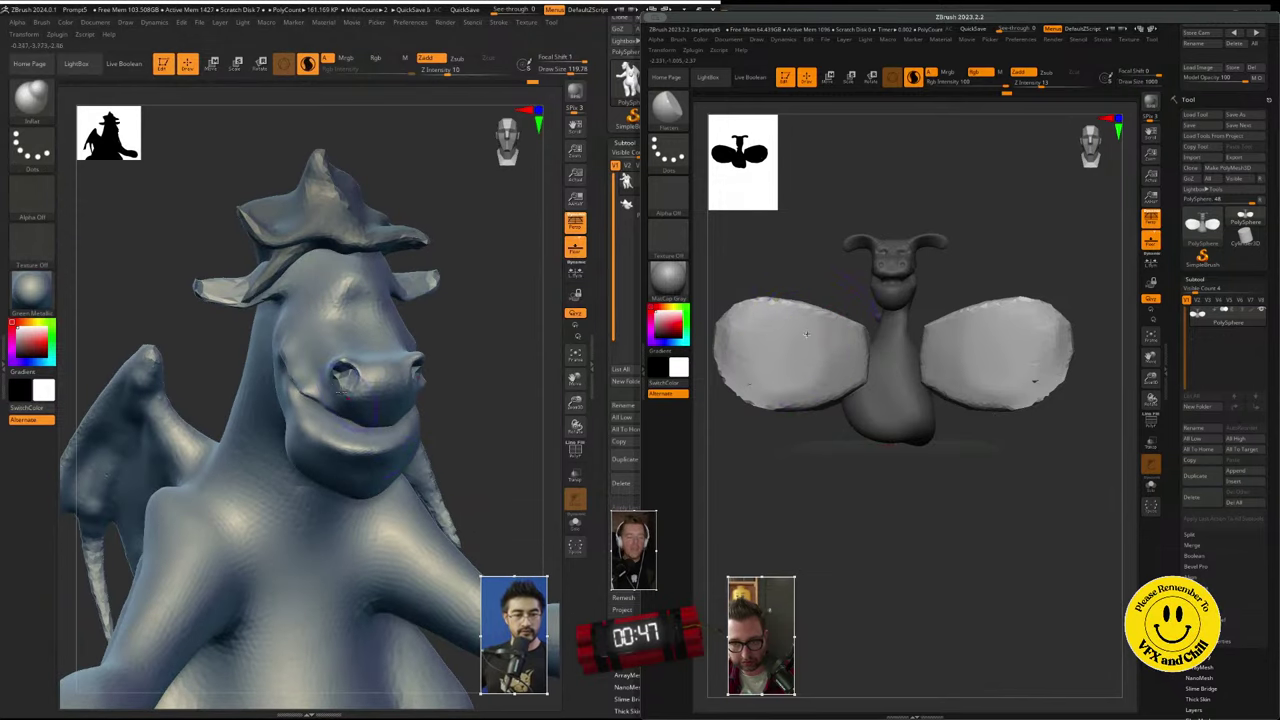
mouse_move(807, 334)
left_mouse_down()
mouse_move(790, 370)
mouse_move(811, 351)
mouse_move(786, 355)
left_mouse_up()
- Select the Move brush for the blue dragon and flatten the grey dragon's wings from the side view
key("b")
key("m")
key("v")
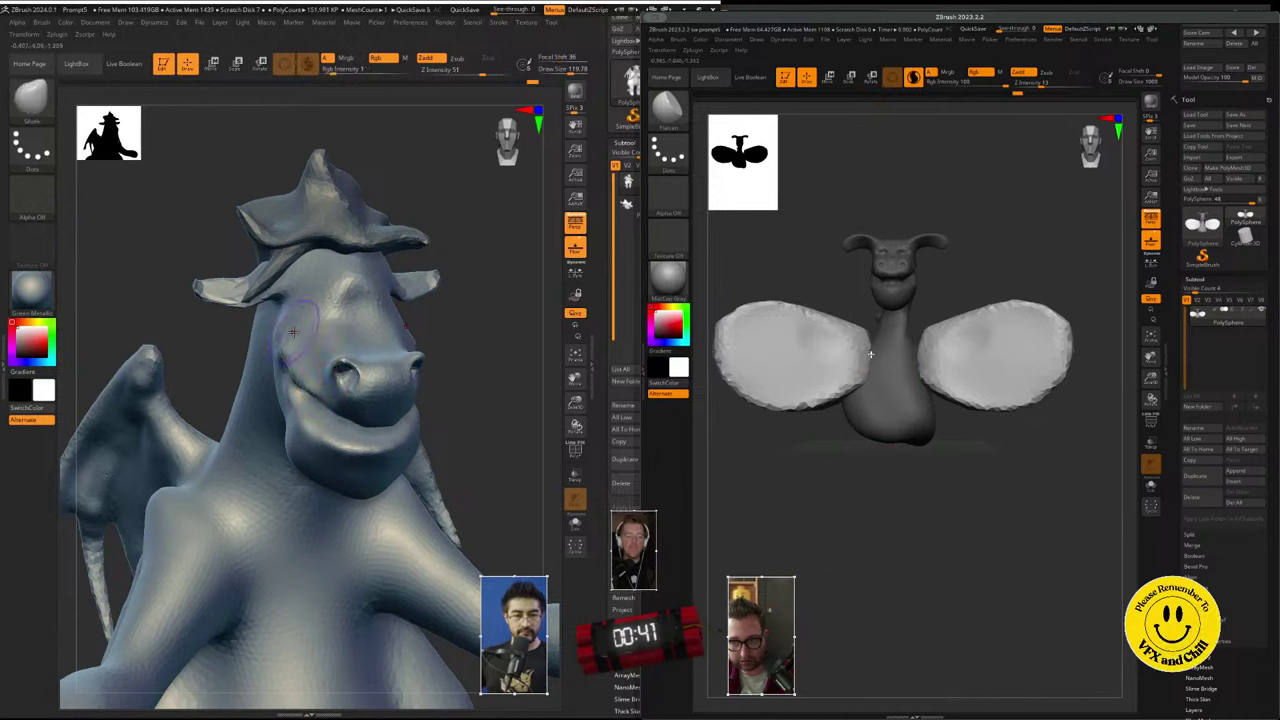
left_click_drag(1094, 140, 1079, 151)
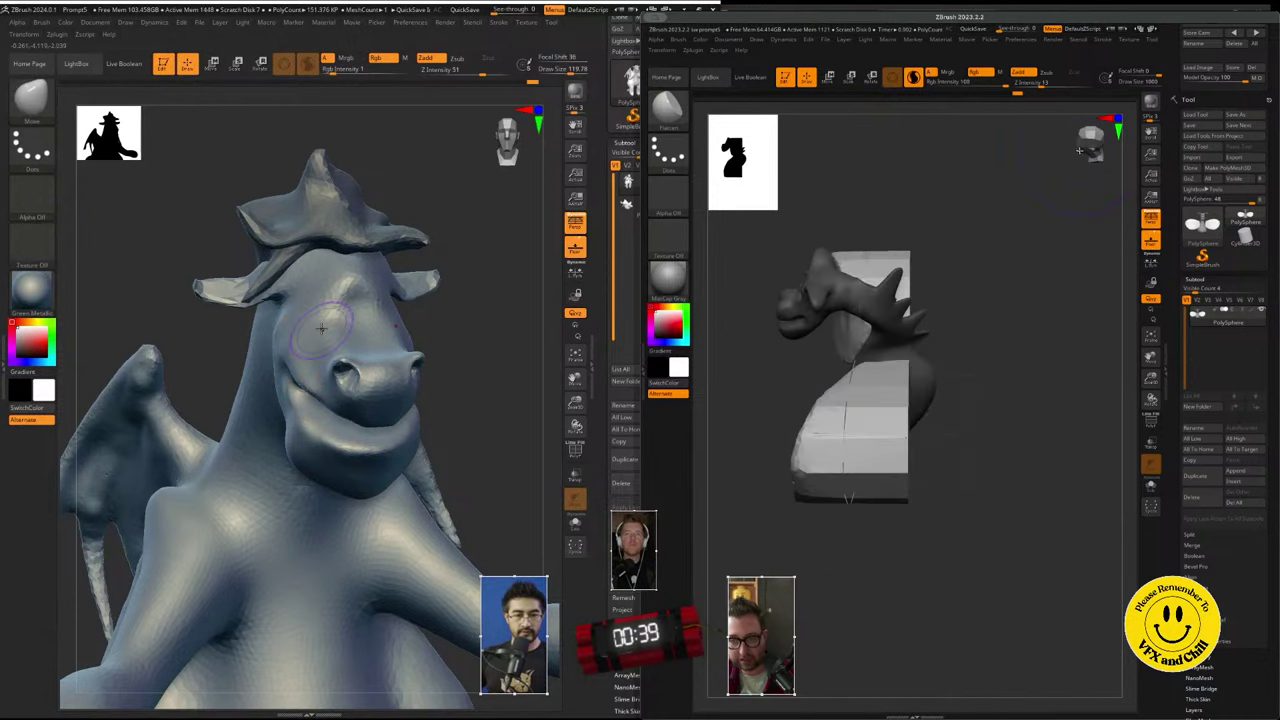
mouse_move(900, 420)
left_mouse_down()
mouse_move(888, 412)
mouse_move(898, 392)
mouse_move(882, 436)
mouse_move(896, 389)
mouse_move(886, 497)
mouse_move(891, 427)
mouse_move(868, 420)
left_mouse_up()
left_click(50, 118)
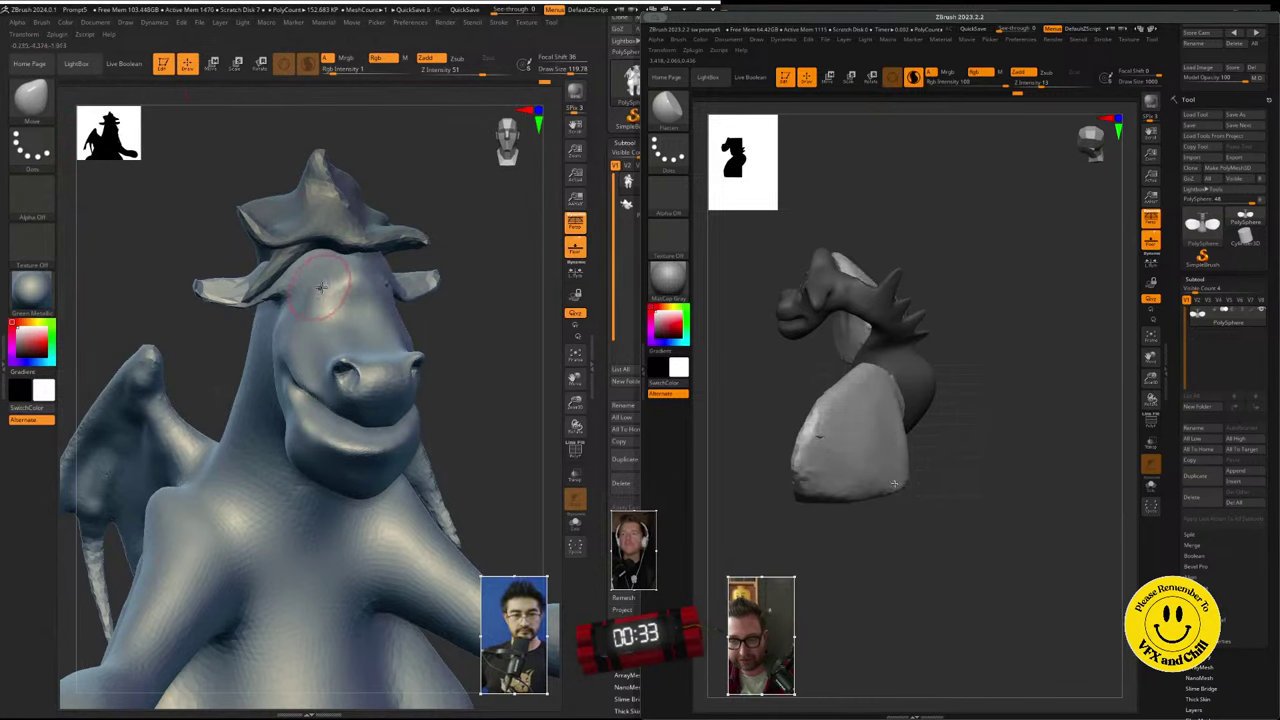
- Flatten the lower inner areas of the grey dragon's wings from a high front view
right_click_drag(345, 286, 410, 292)
left_click_drag(1010, 200, 1085, 205)
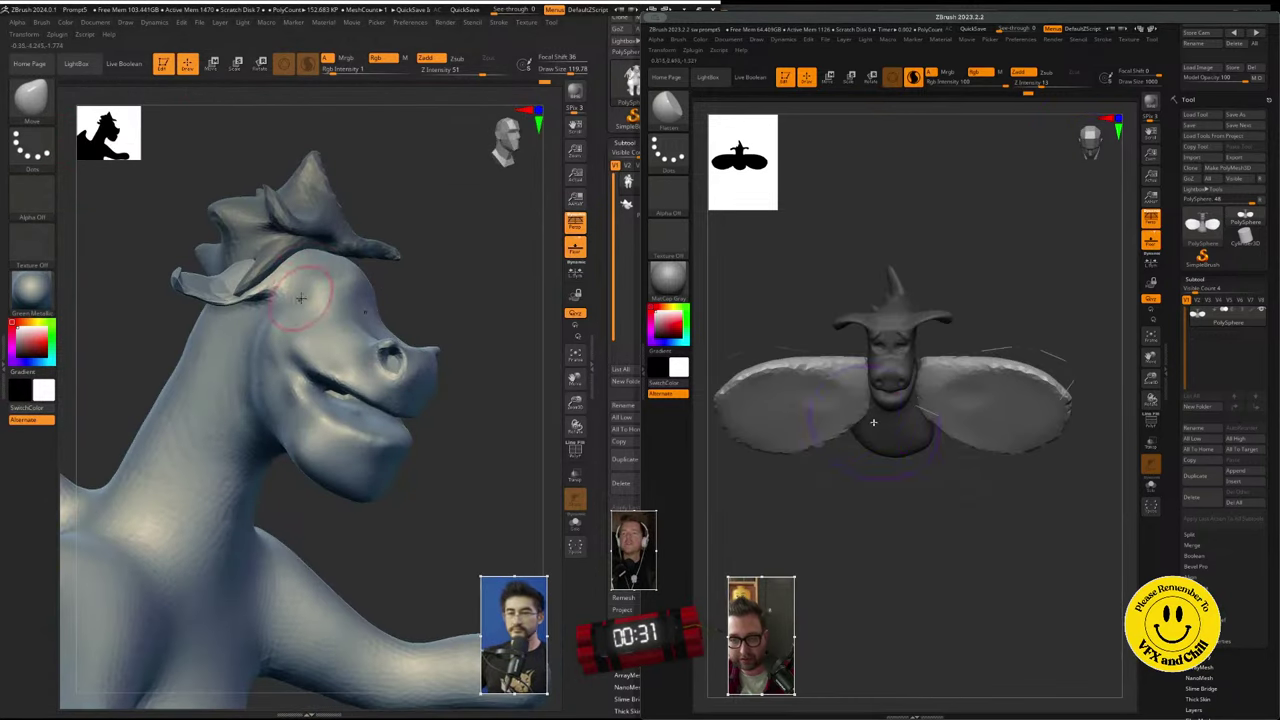
left_click_drag(823, 413, 797, 411)
right_click_drag(460, 240, 425, 238)
left_click_drag(797, 411, 831, 391)
right_click_drag(425, 238, 385, 235)
left_click_drag(831, 391, 843, 366)
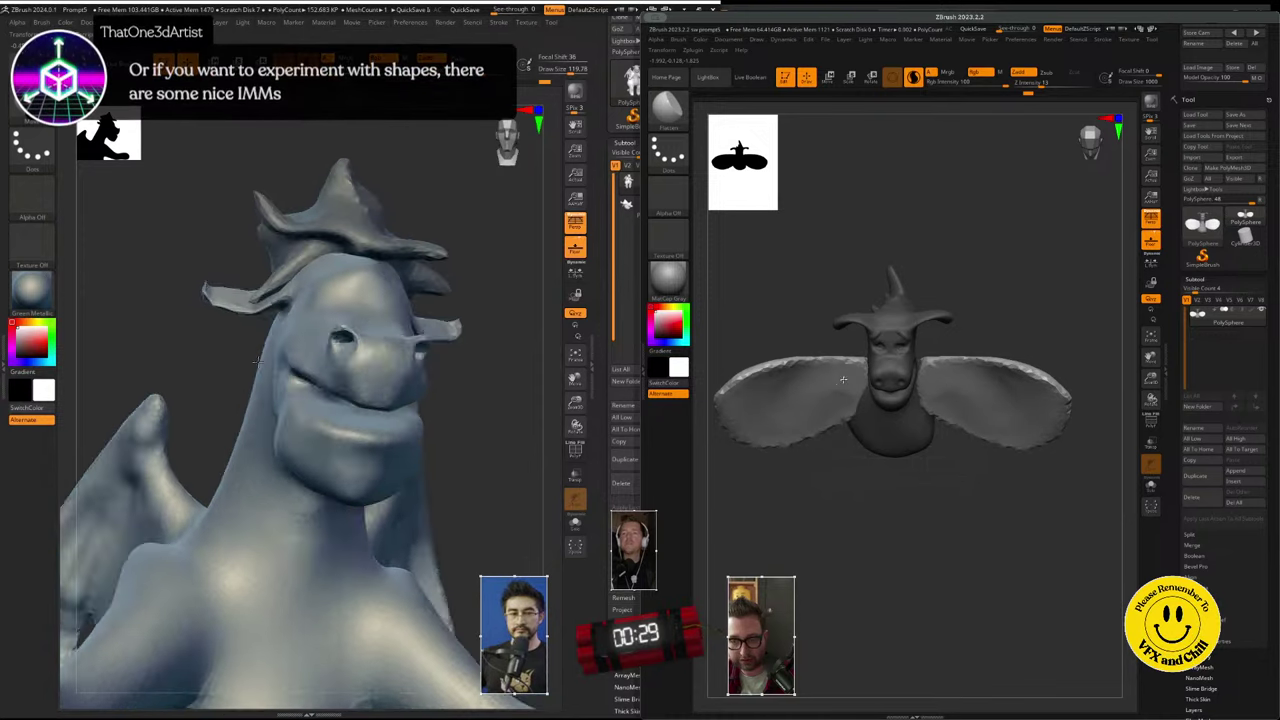
right_click_drag(385, 235, 362, 232)
left_click_drag(843, 366, 812, 410)
- Select the Move brush for the grey dragon and push the lower edges of its wings upward
left_click(402, 208, "alt")
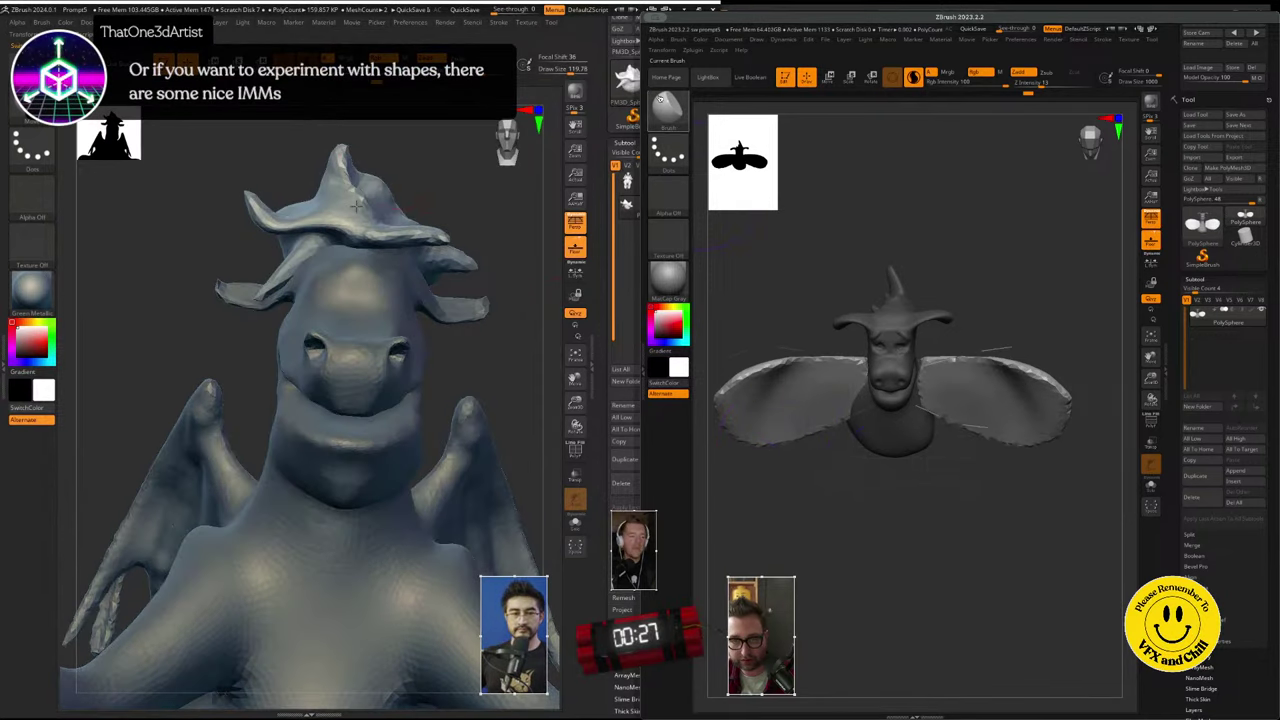
left_click(660, 100)
key("m")
right_click_drag(357, 205, 285, 210)
left_click(839, 322)
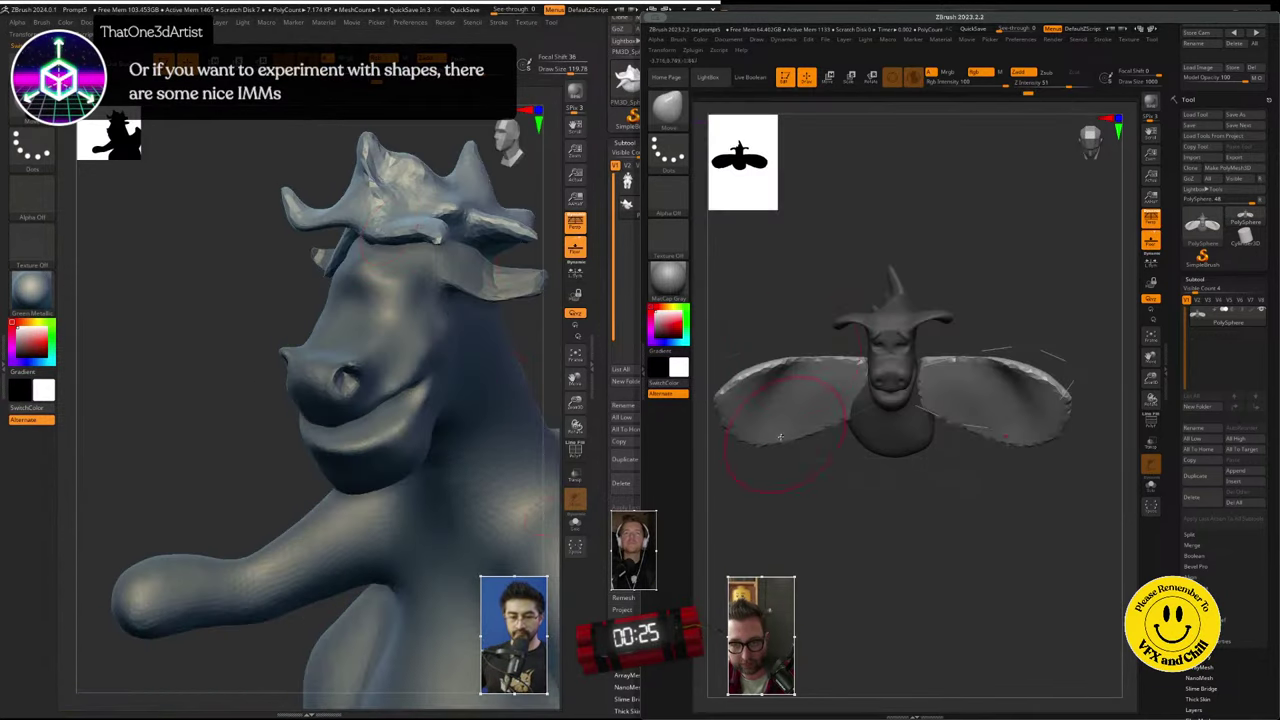
left_click_drag(769, 438, 779, 424)
left_click(545, 520, "alt")
right_click_drag(818, 430, 812, 403)
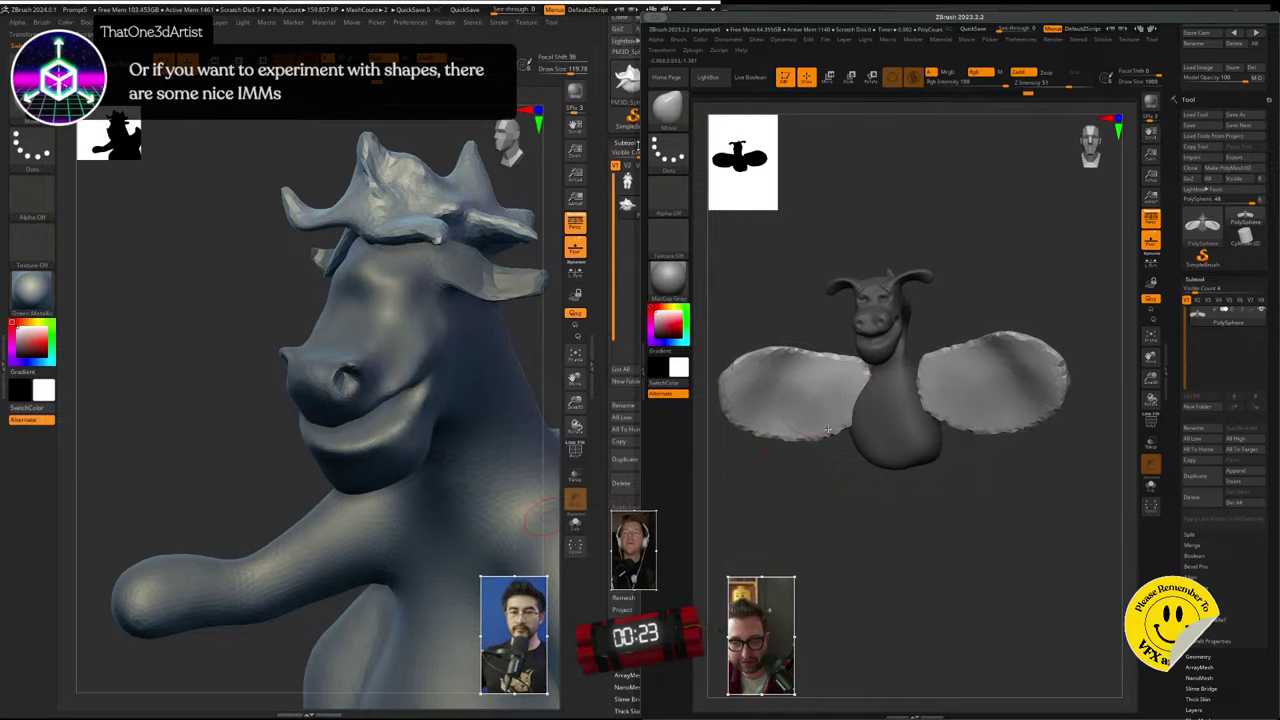
- Arch the grey dragon's wings with the Move brush and expand the blue session's Deformation settings
left_click(637, 146)
mouse_move(828, 430)
left_mouse_down()
mouse_move(824, 404)
mouse_move(768, 403)
left_mouse_up()
left_click(627, 275)
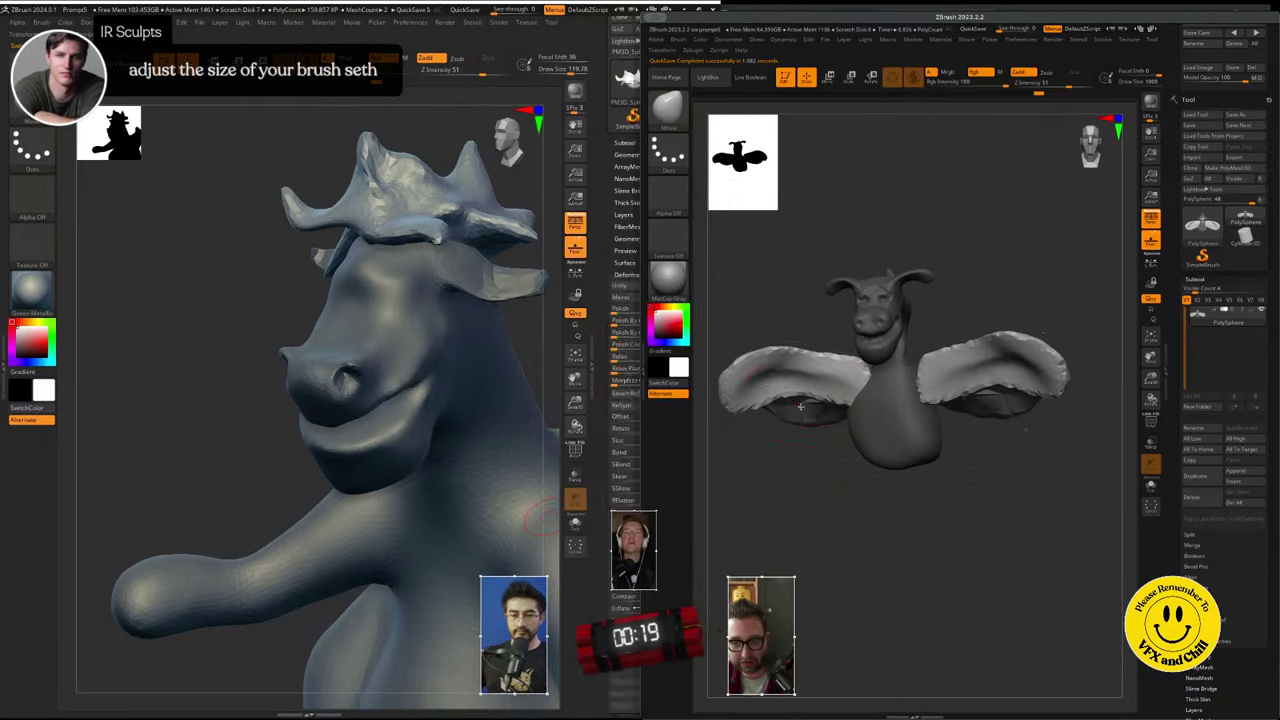
mouse_move(999, 399)
left_mouse_down()
mouse_move(983, 366)
mouse_move(1020, 350)
left_mouse_up()
- Undo a run of recent edits and sweep the grey dragon's wings upward with the Move brush
key("ctrl+z")
key("ctrl+z")
key("ctrl+z")
key("ctrl+z")
key("ctrl+z")
key("ctrl+z")
key("ctrl+z")
key("ctrl+z")
key("ctrl+z")
key("ctrl+z")
key("ctrl+z")
key("ctrl+z")
left_click_drag(1008, 446, 997, 295)
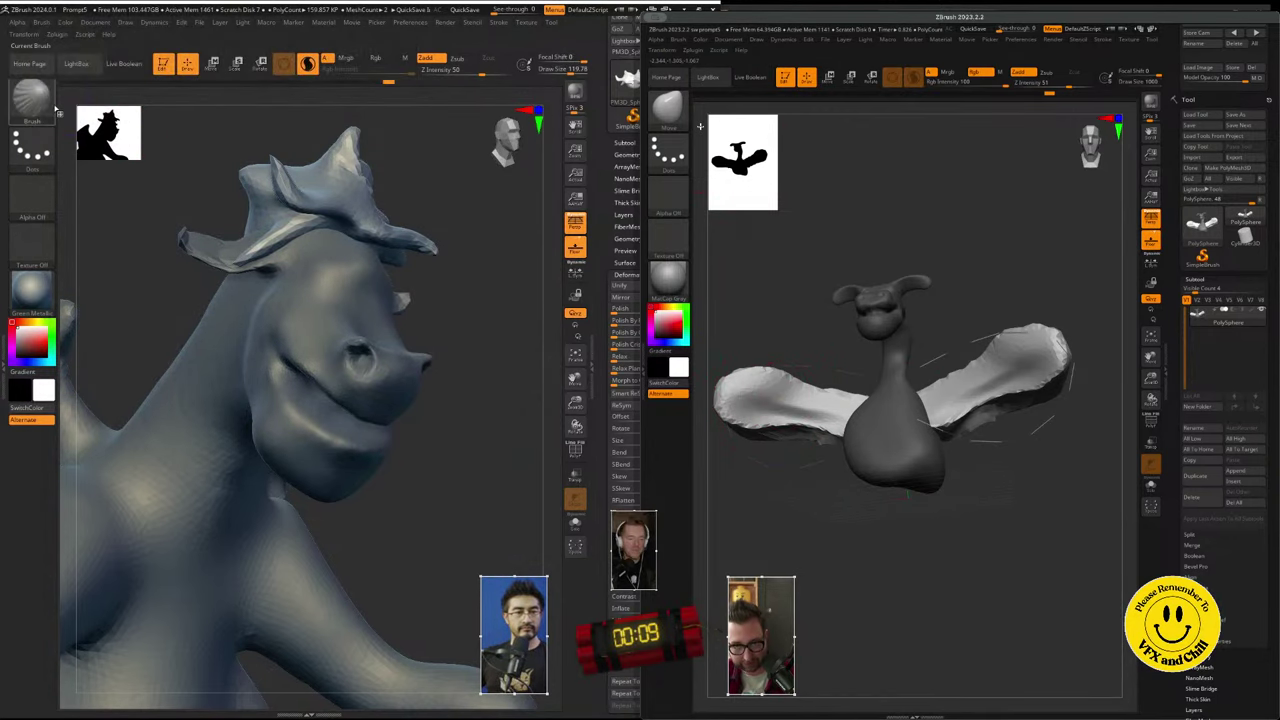
- Select the Inflat brush for the grey dragon and set the blue session's Inflat draw size to 239.39
left_click(670, 106)
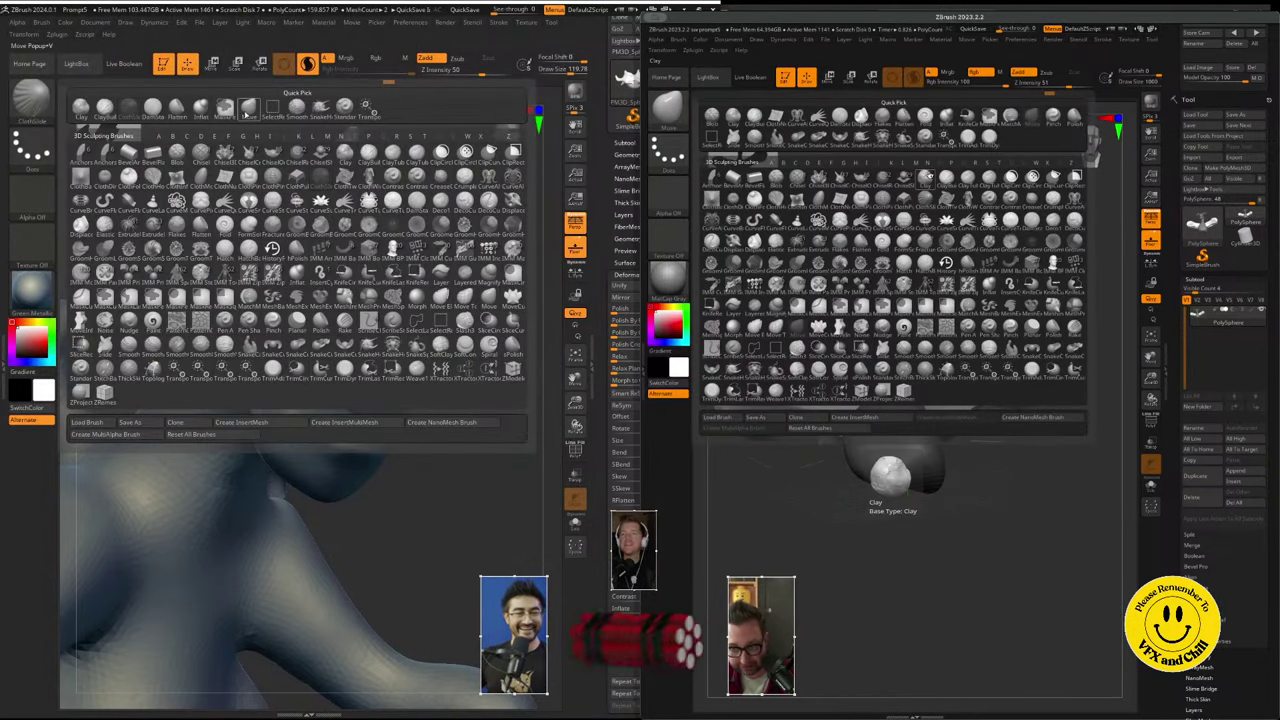
key("i")
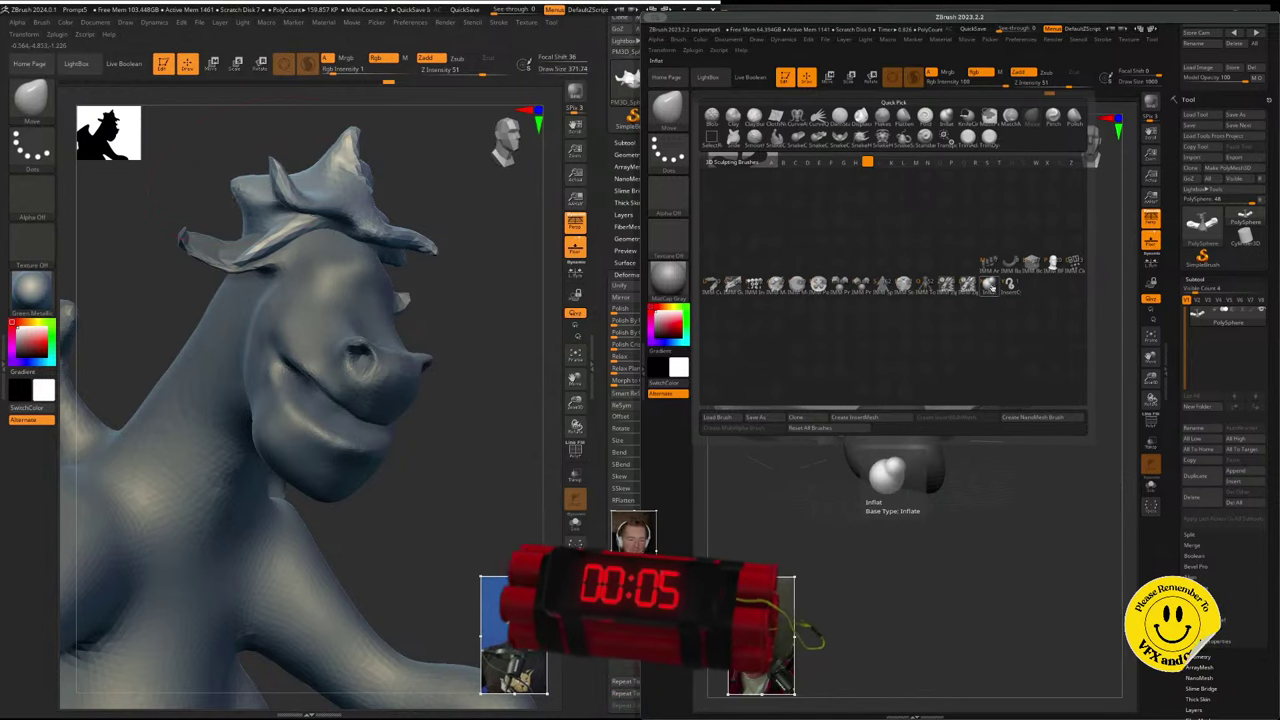
left_click(989, 283)
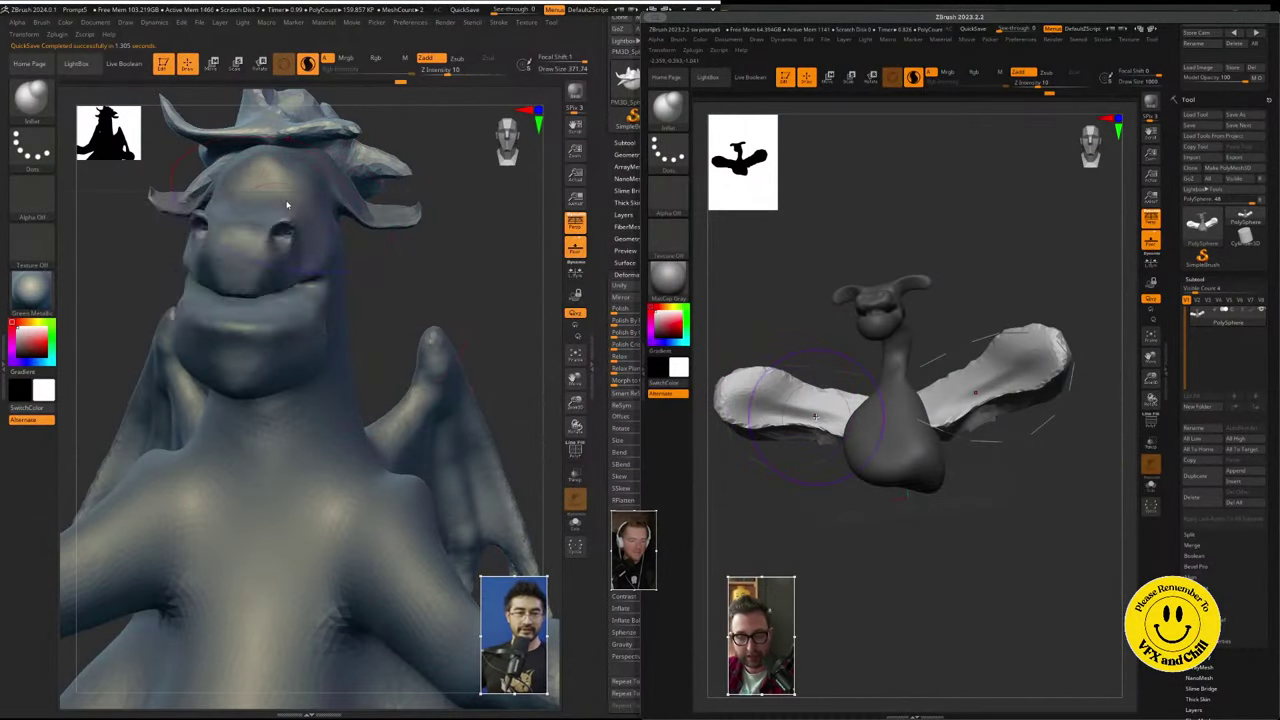
key("space")
left_click_drag(279, 194, 274, 194)
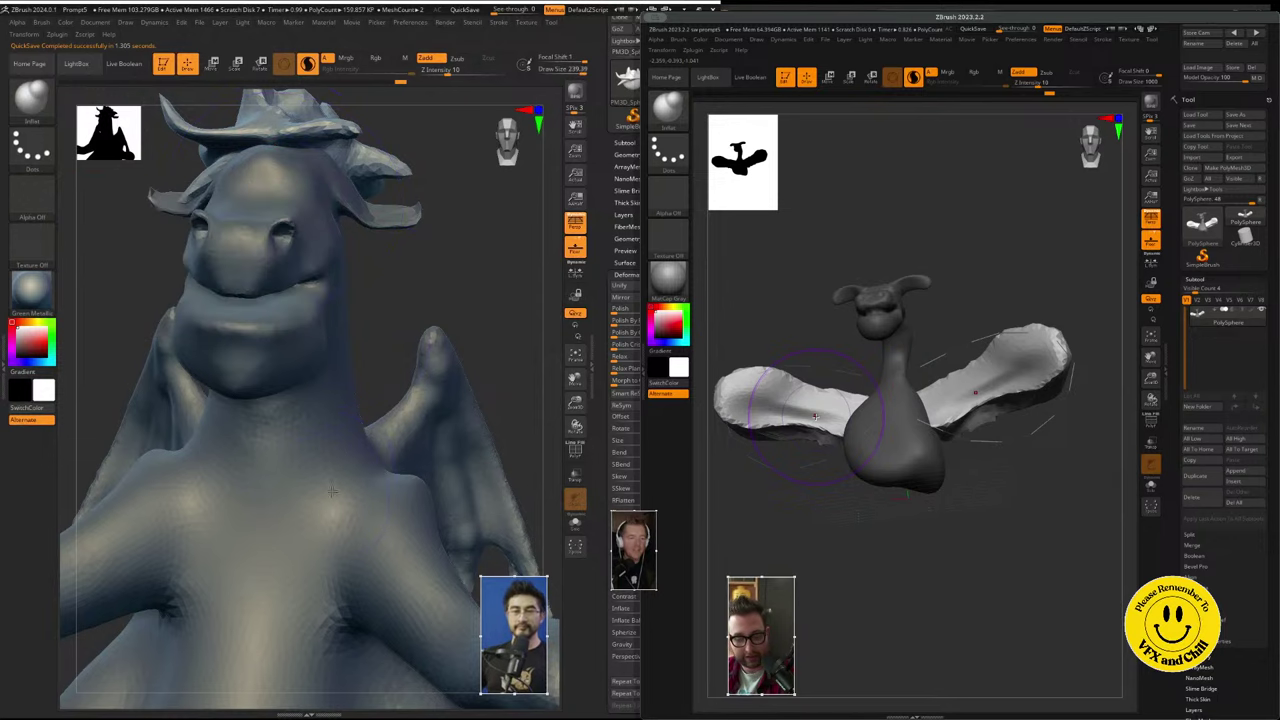
- Select the Move brush for the blue dragon and set its draw size to 932.29
right_click_drag(314, 528, 423, 367, "ctrl")
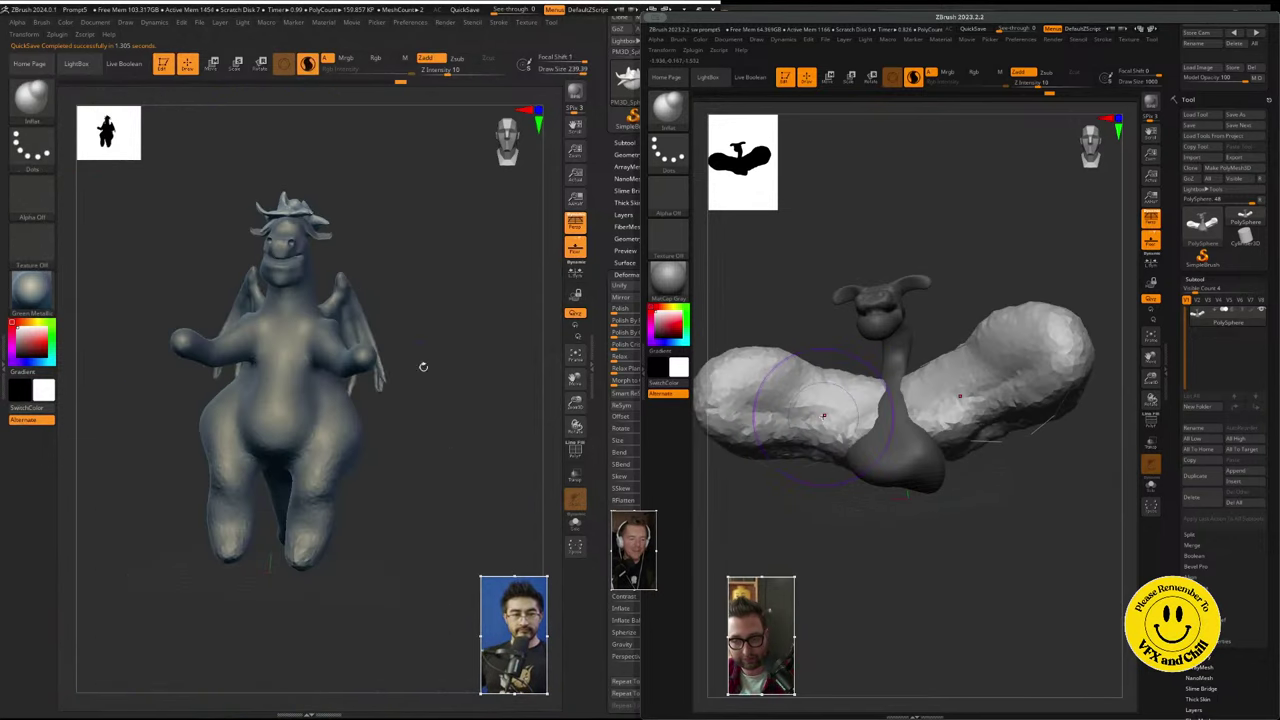
left_click_drag(423, 366, 373, 451)
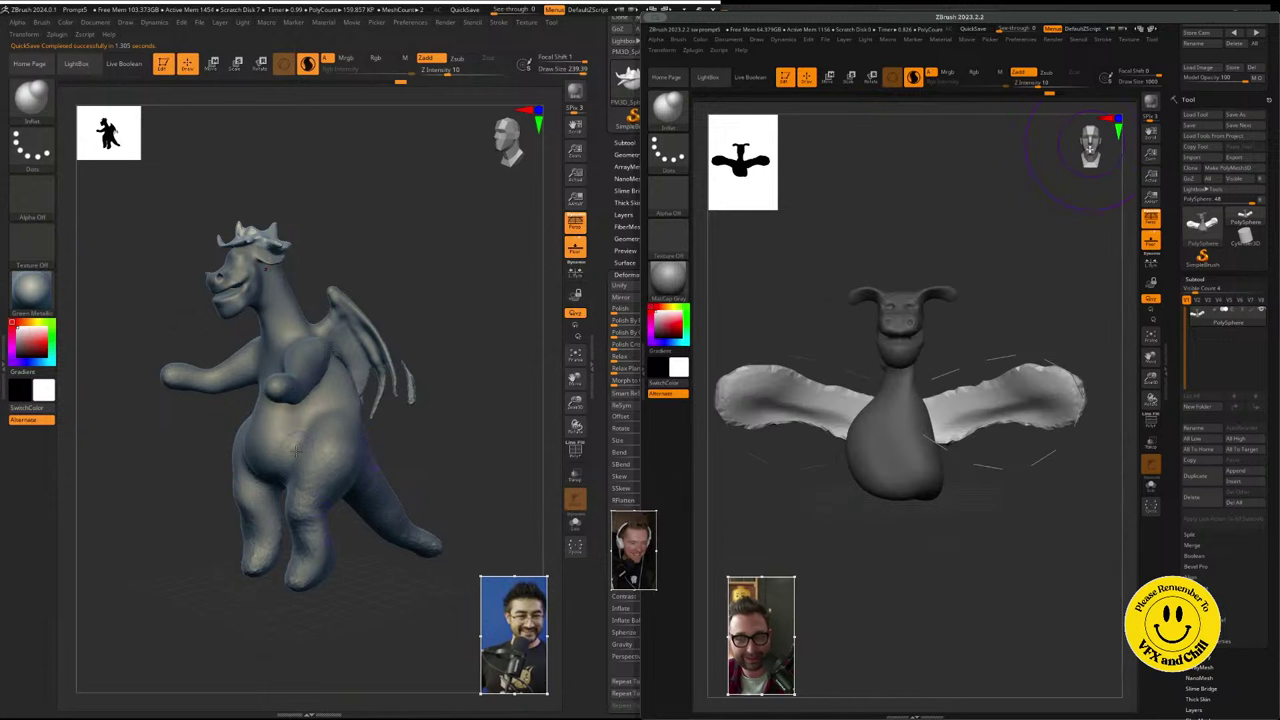
right_click_drag(281, 402, 295, 434, "alt")
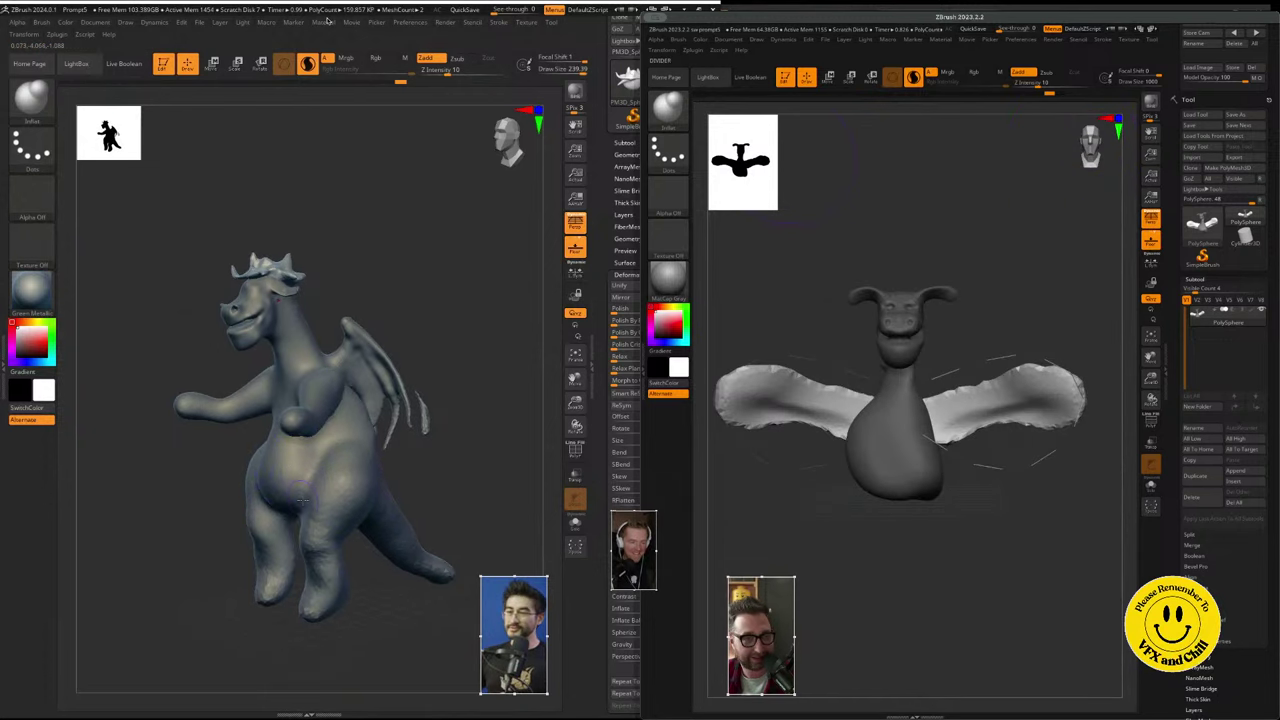
left_click_drag(274, 544, 316, 489)
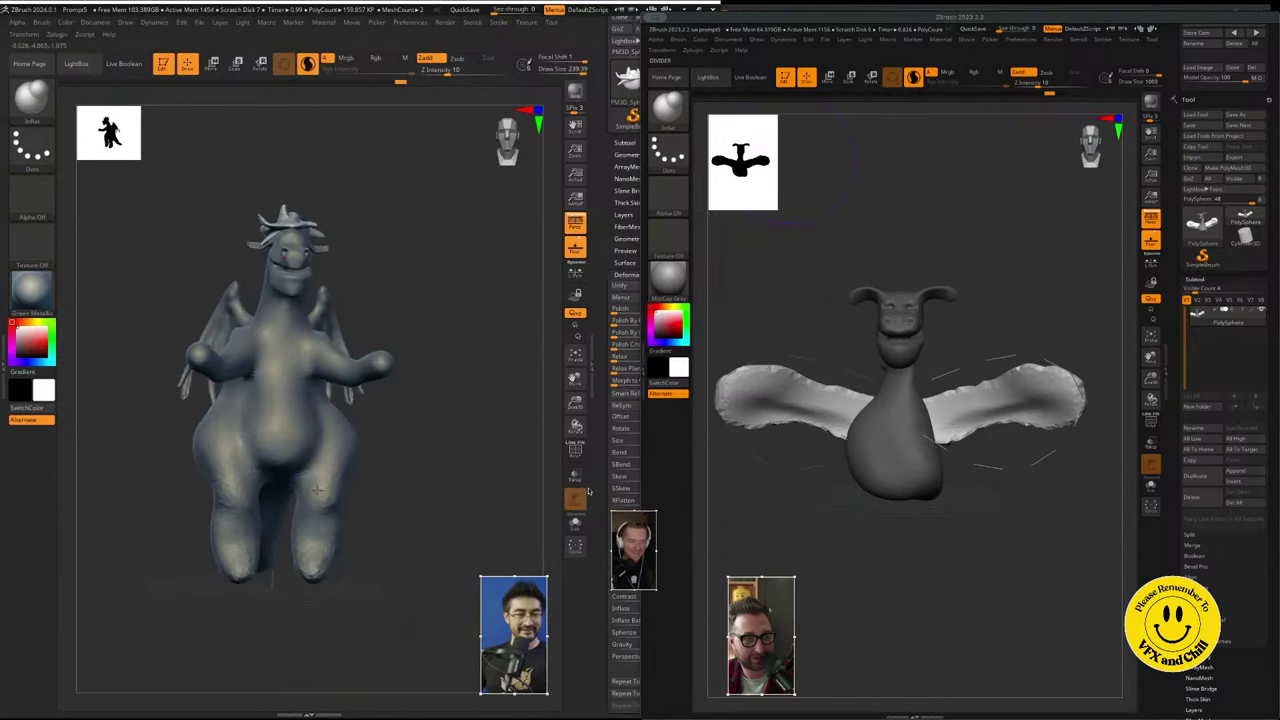
left_click(31, 97)
left_click(249, 107)
key("space")
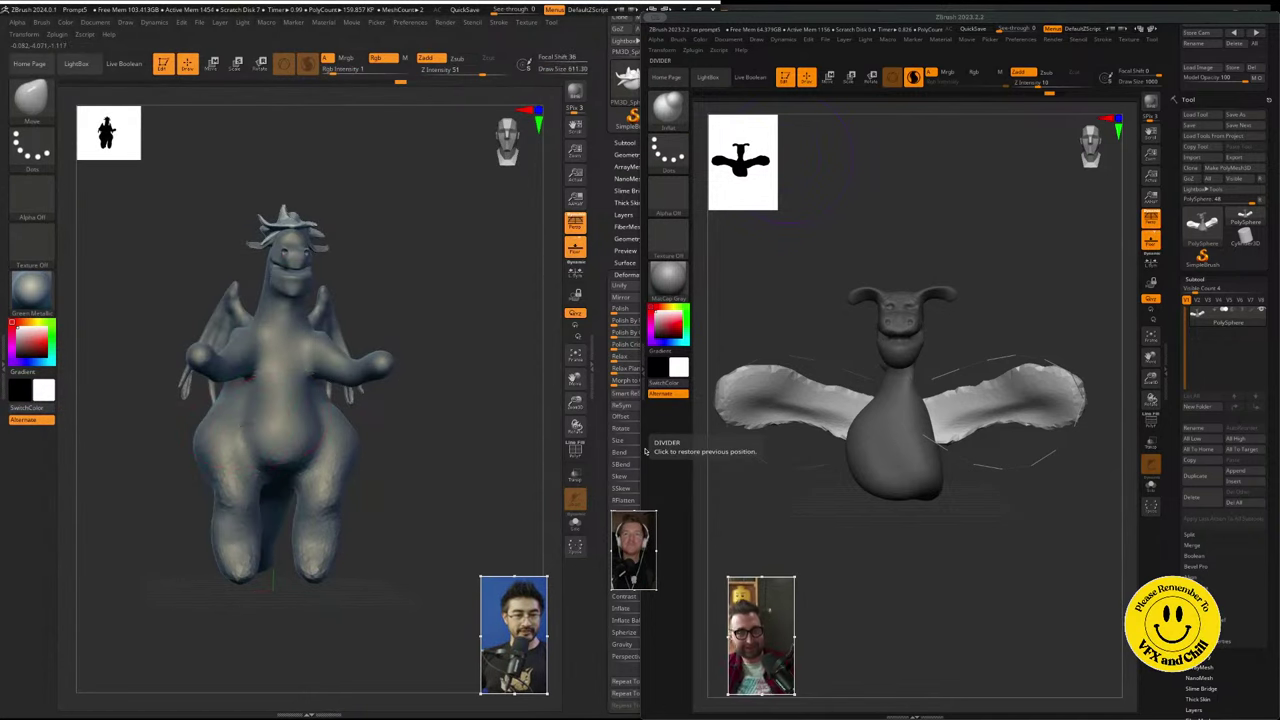
key("space")
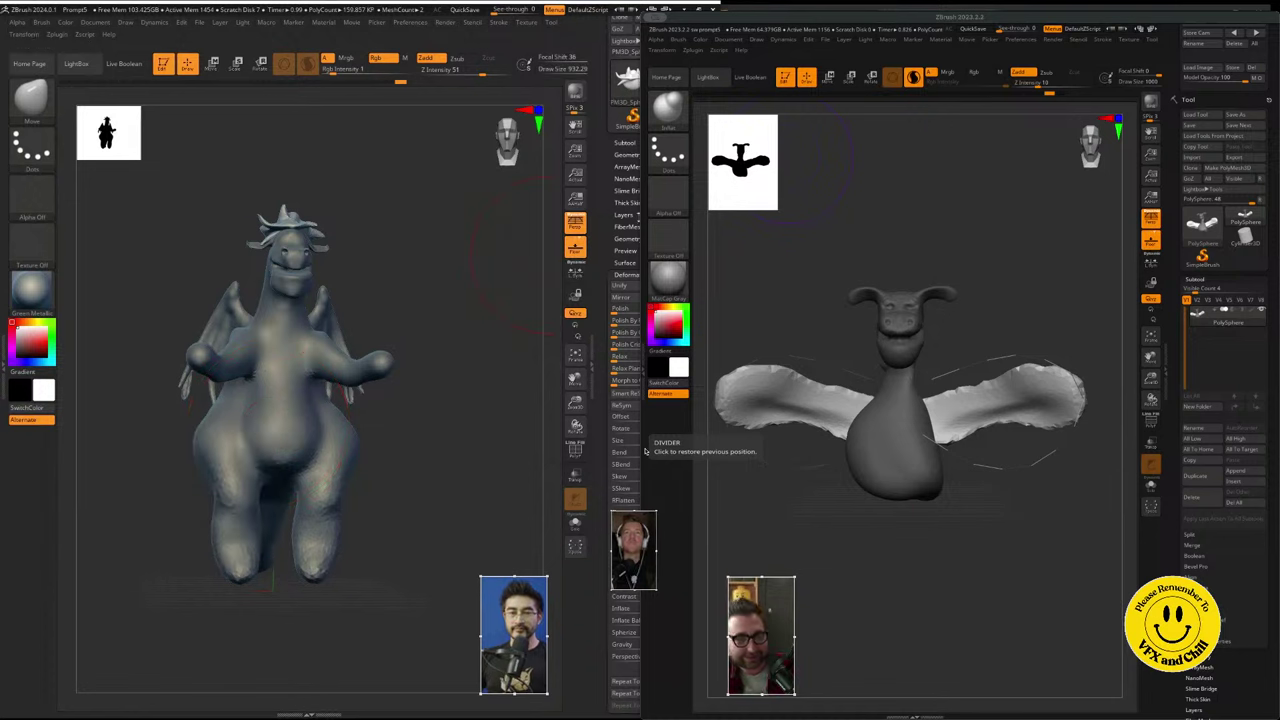
- Expand the blue session's Subtool list and select the dragon's body subtool
left_click_drag(639, 216, 639, 297)
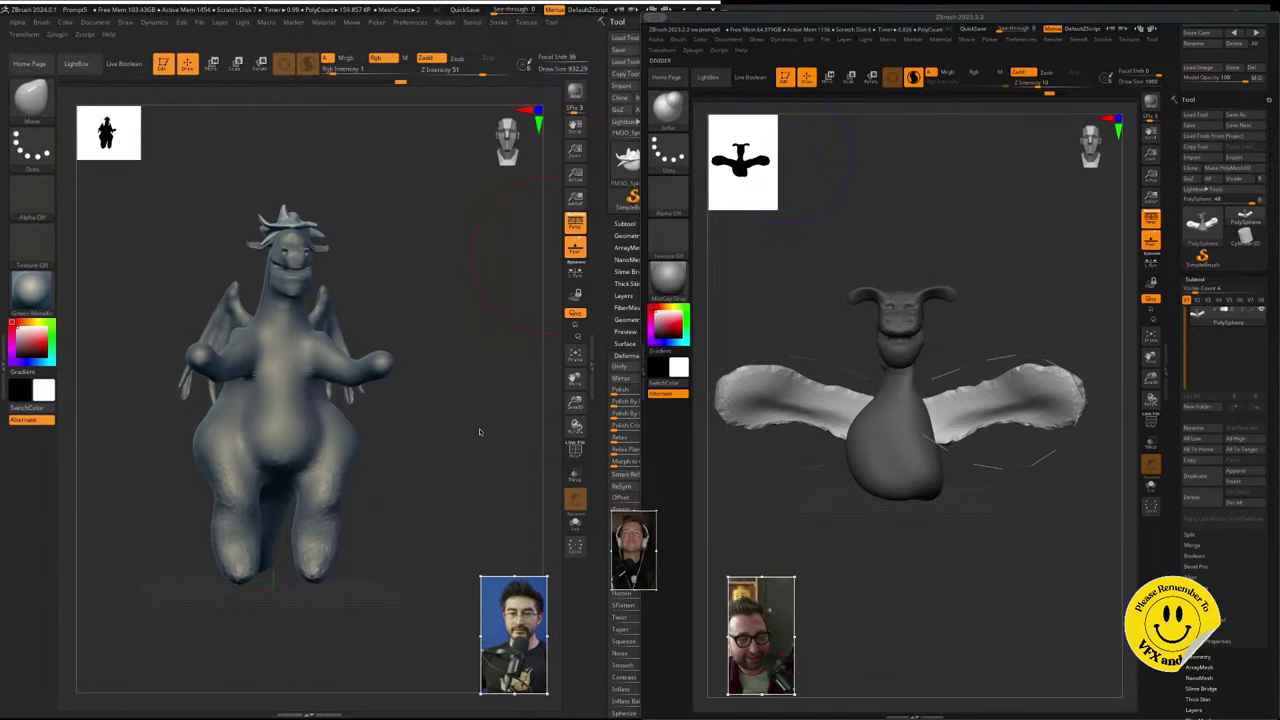
left_click(625, 224)
left_click(627, 194)
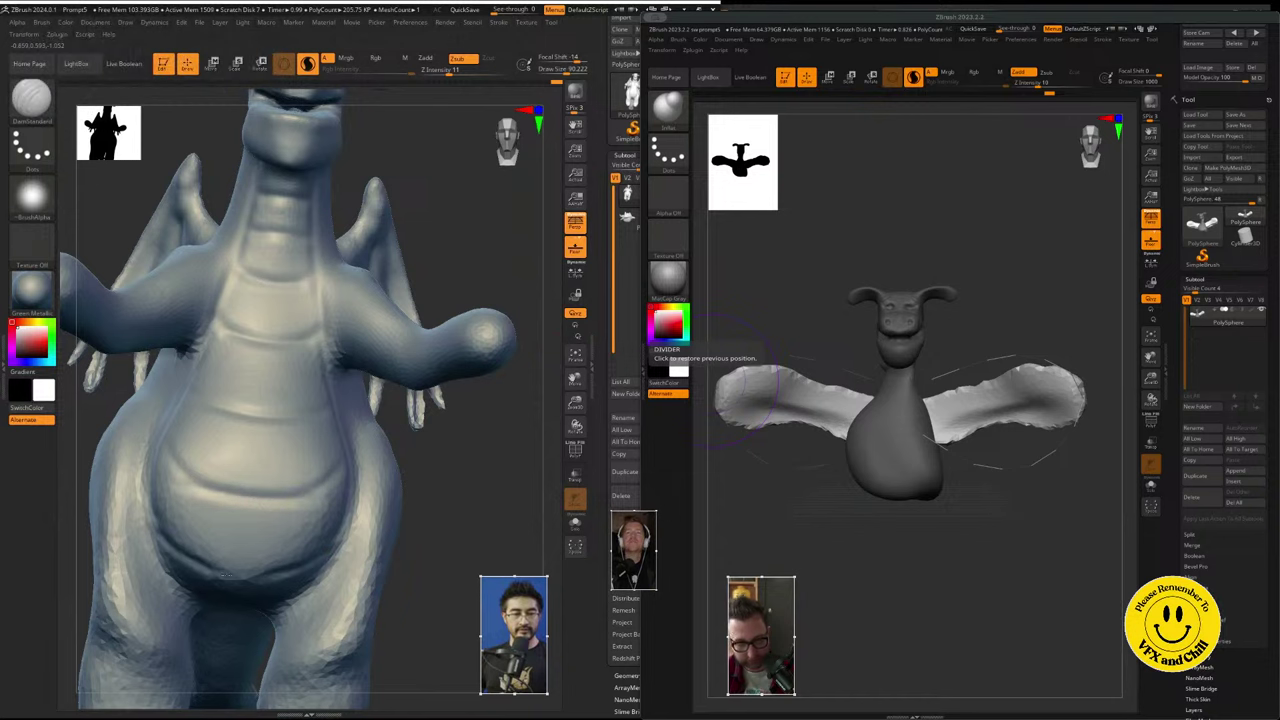
- Set the blue session's Inflat draw size to 280.28 for work on the dragon's belly
right_click_drag(346, 466, 286, 452)
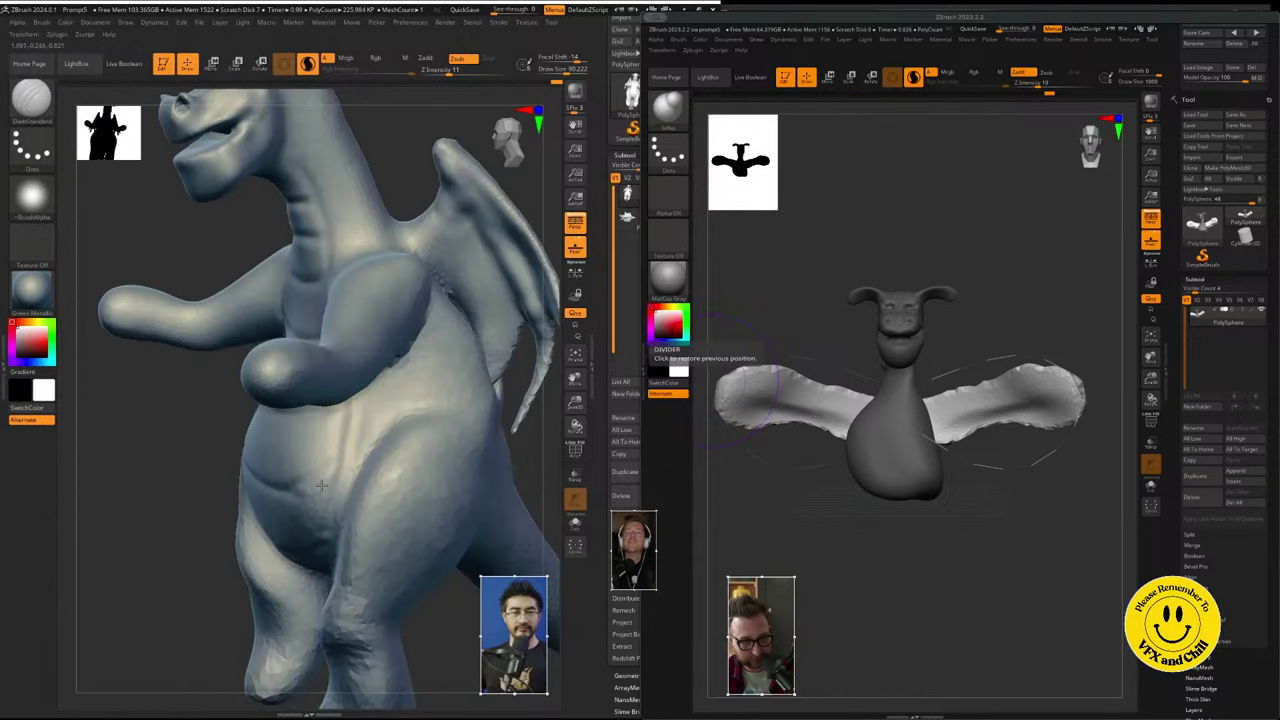
right_click_drag(286, 400, 292, 306, "alt")
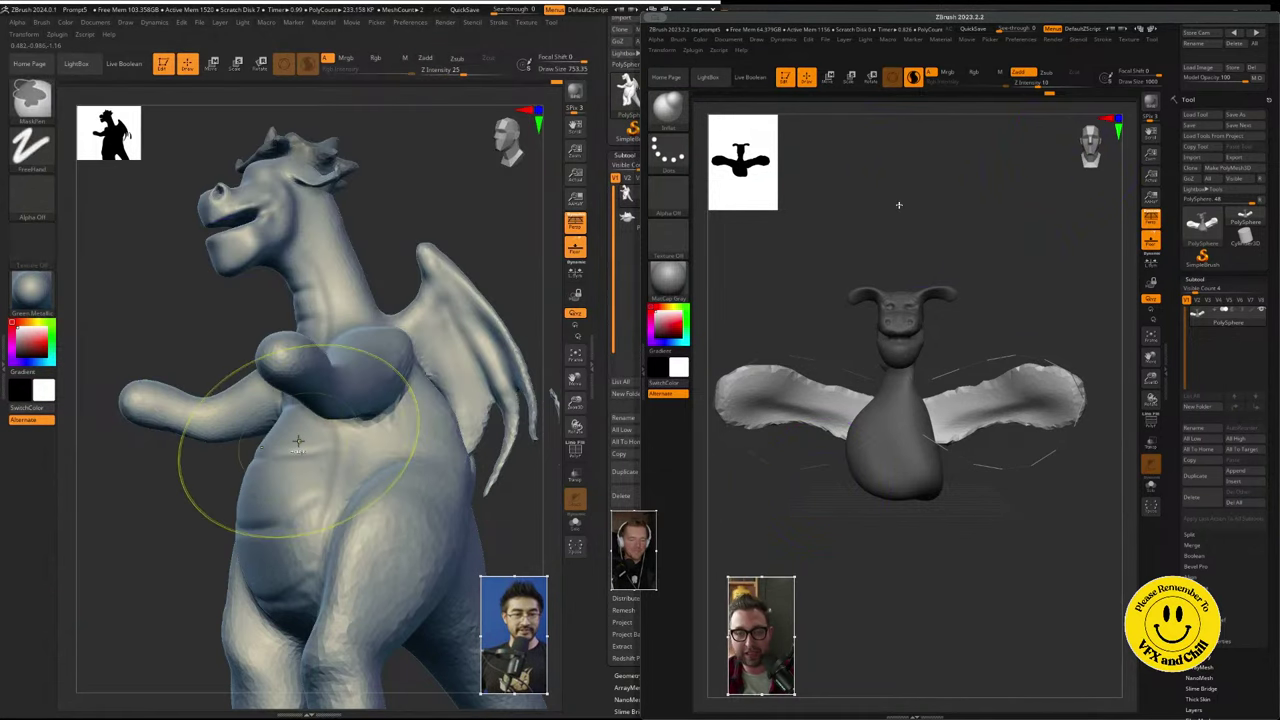
right_click_drag(971, 237, 1000, 262, "ctrl")
key("space")
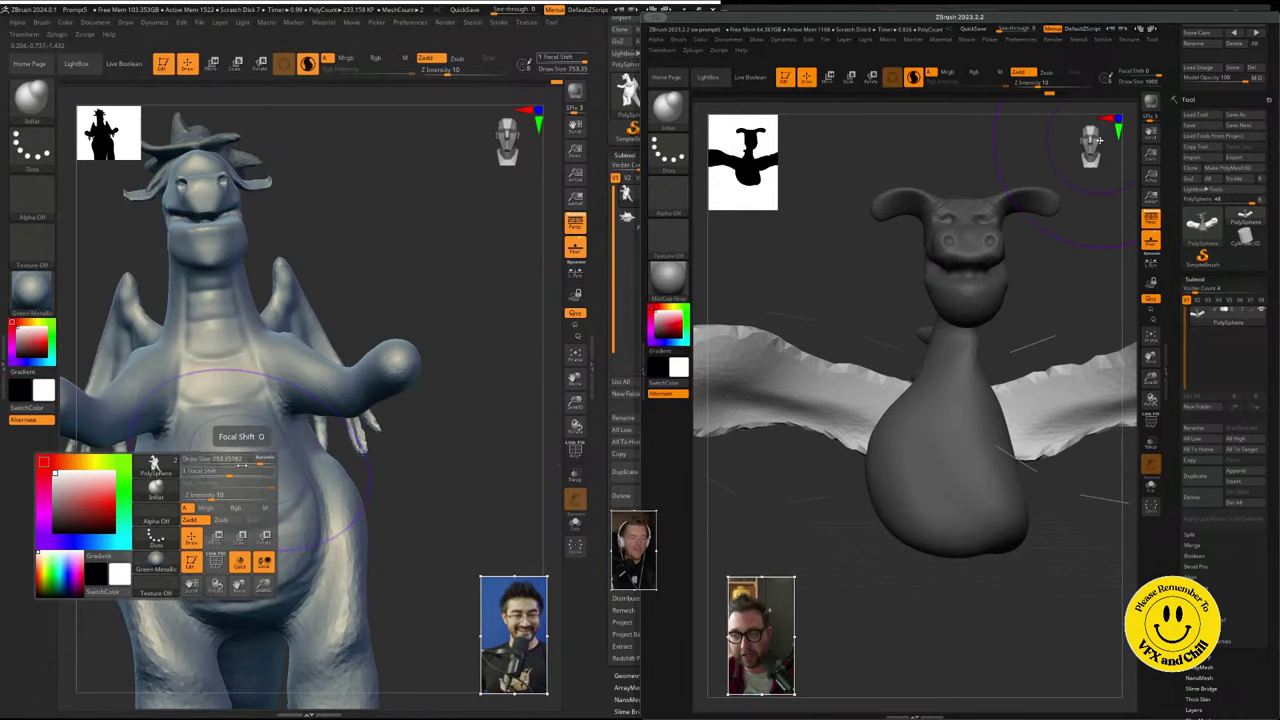
left_click_drag(249, 460, 208, 459)
left_click(1088, 143)
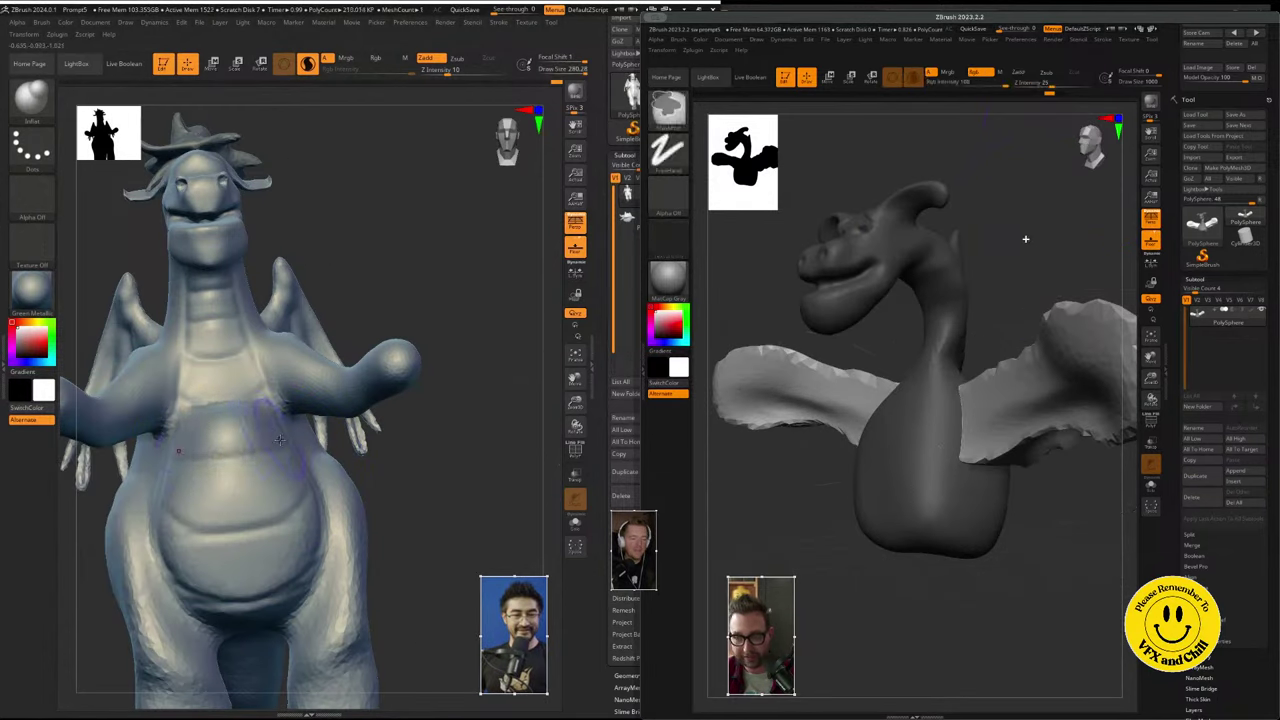
left_click_drag(1027, 238, 1047, 242, "ctrl")
- Inflate the blue dragon's belly folds and chest plates into rounded segments, undoing one stroke
right_click_drag(200, 499, 214, 472)
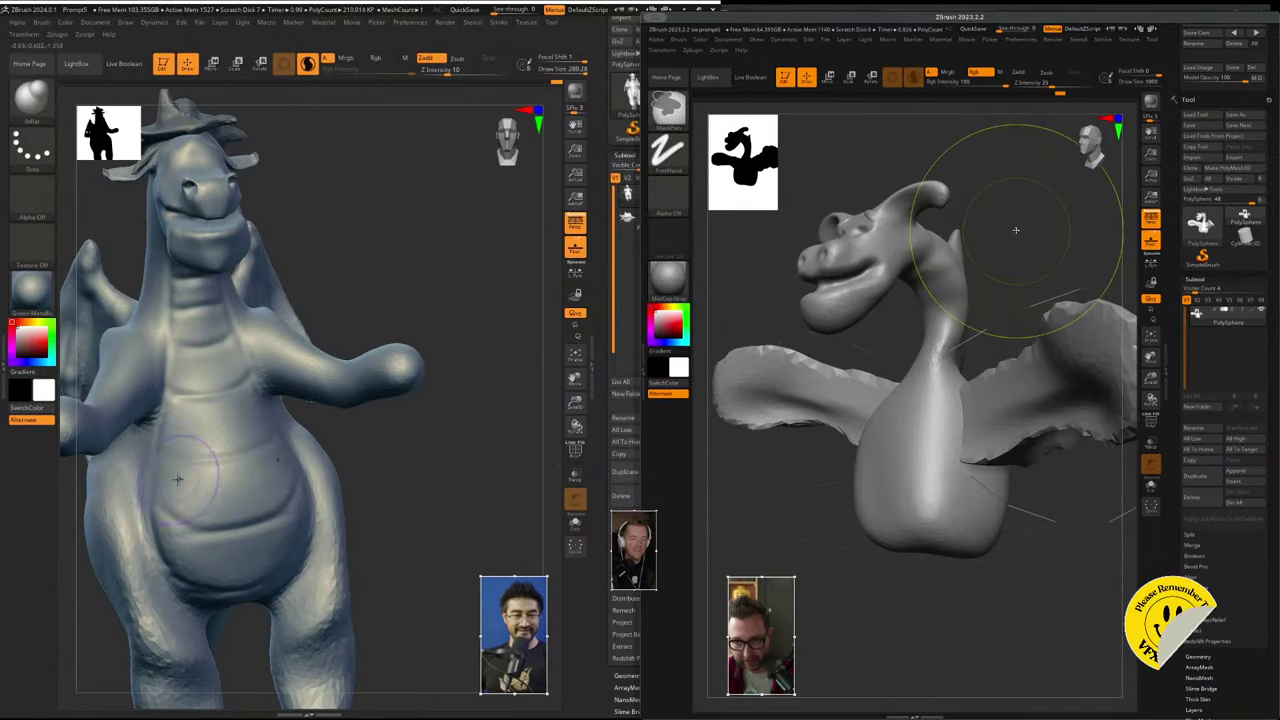
left_click_drag(178, 474, 206, 492)
right_click_drag(1015, 230, 1023, 232, "ctrl")
left_click_drag(178, 533, 240, 562)
right_click_drag(1023, 232, 1032, 241)
left_click_drag(189, 370, 207, 368)
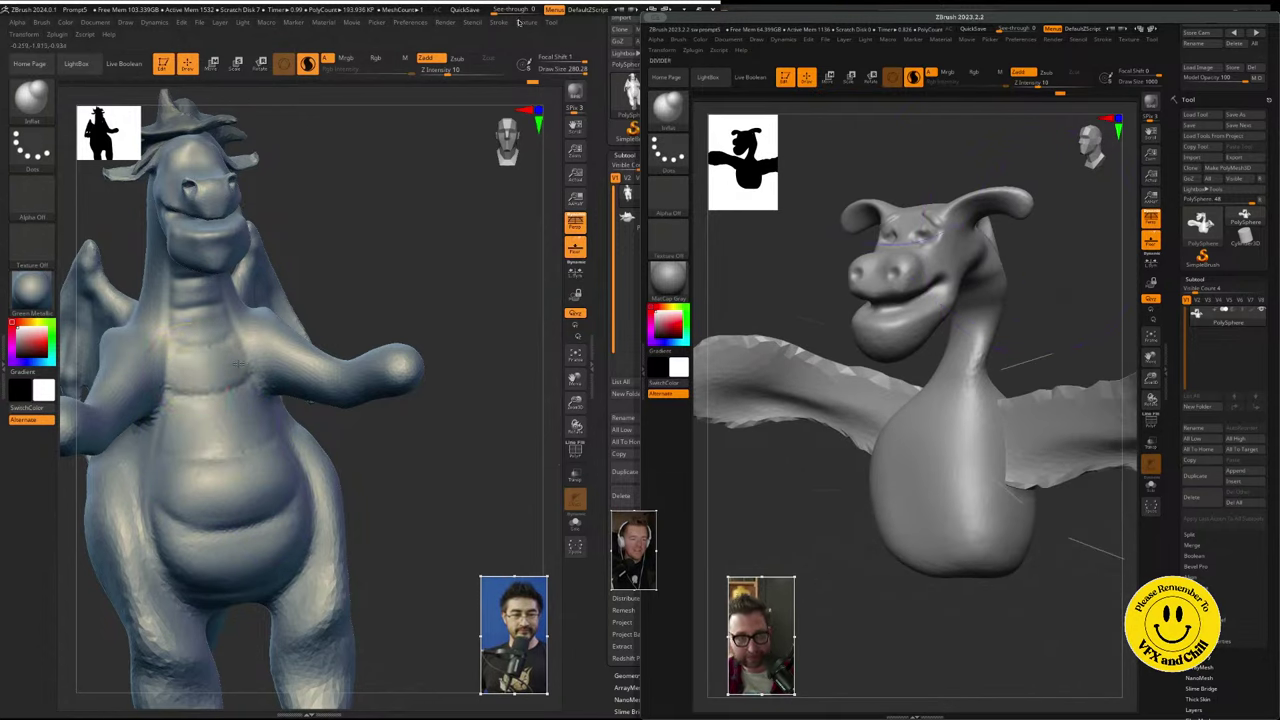
left_click_drag(184, 418, 180, 415)
key("ctrl+z")
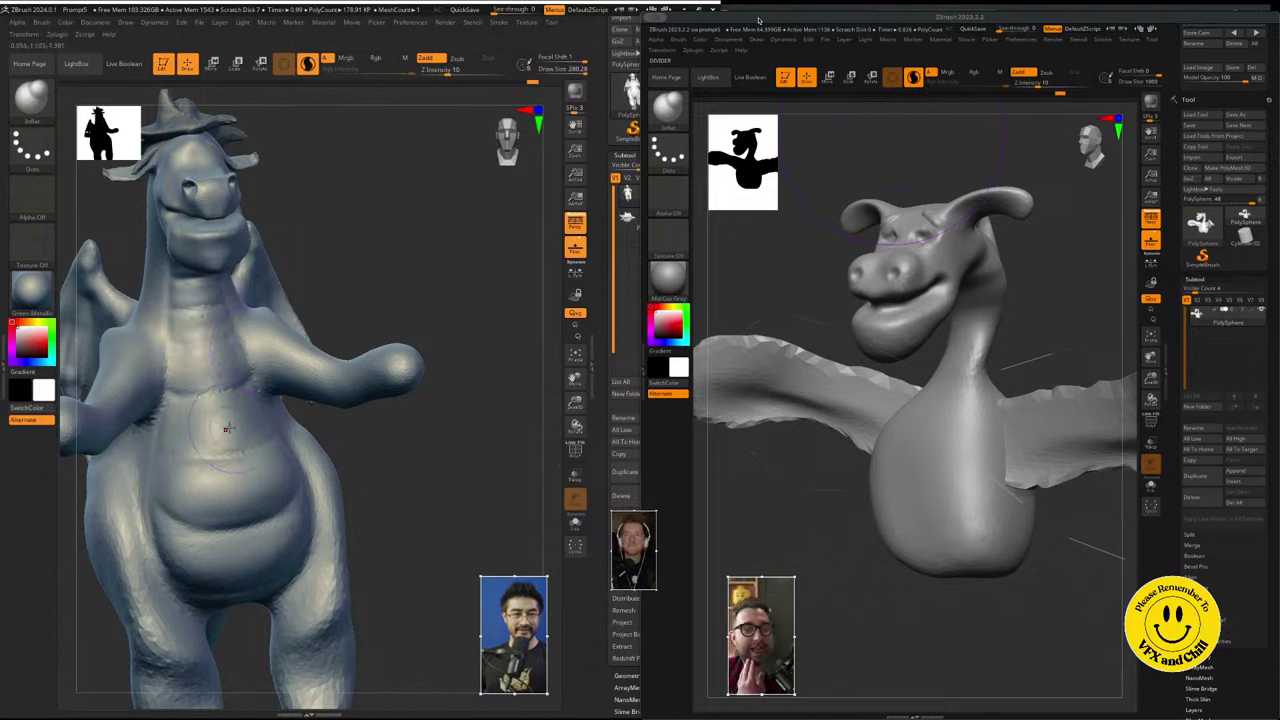
mouse_move(228, 428)
right_mouse_down()
mouse_move(184, 436)
mouse_move(208, 434)
right_mouse_up()
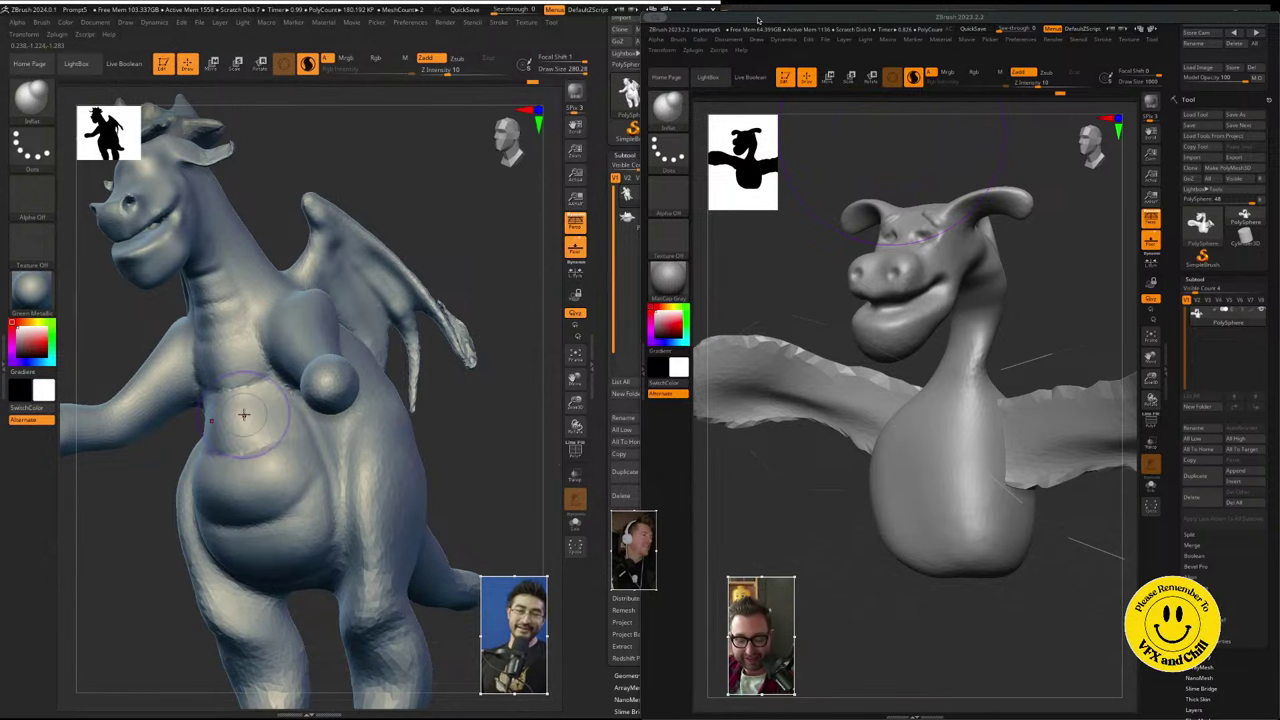
left_click_drag(243, 413, 352, 465)
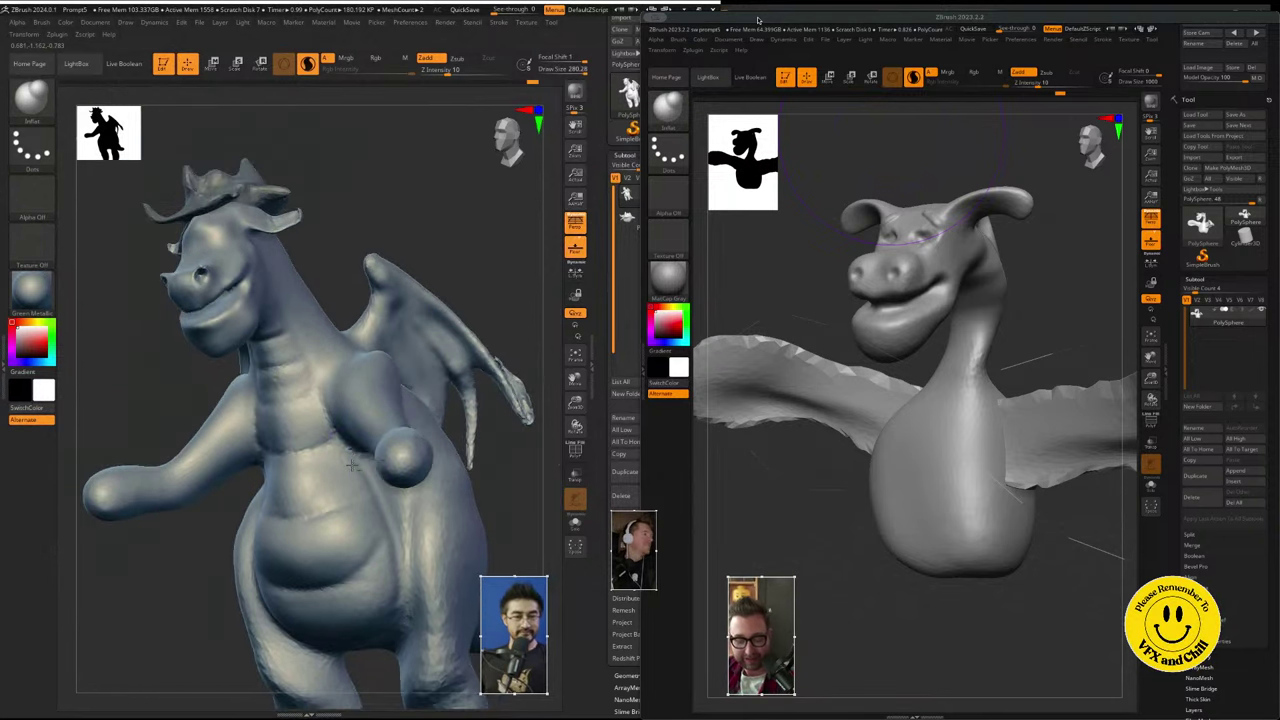